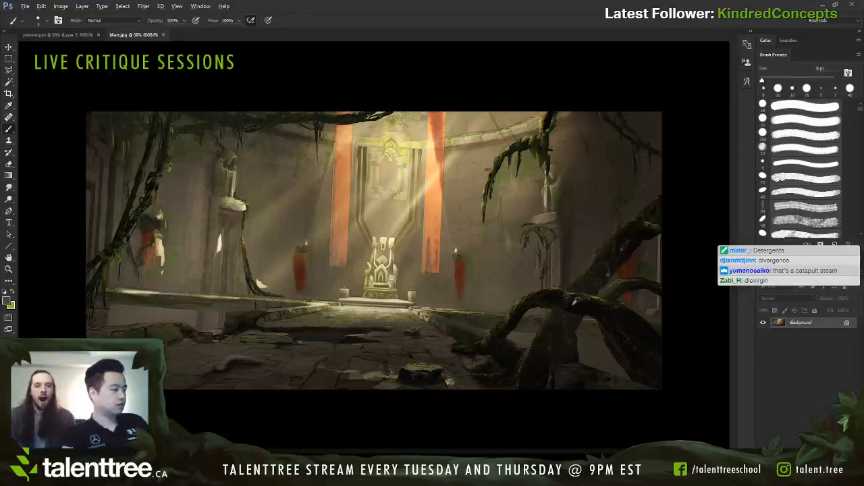
Step: Trace the arched foreground root and the edge of the sunlit floor in red with a small round brush
key(bracketright)
key(bracketright)
key(bracketright)
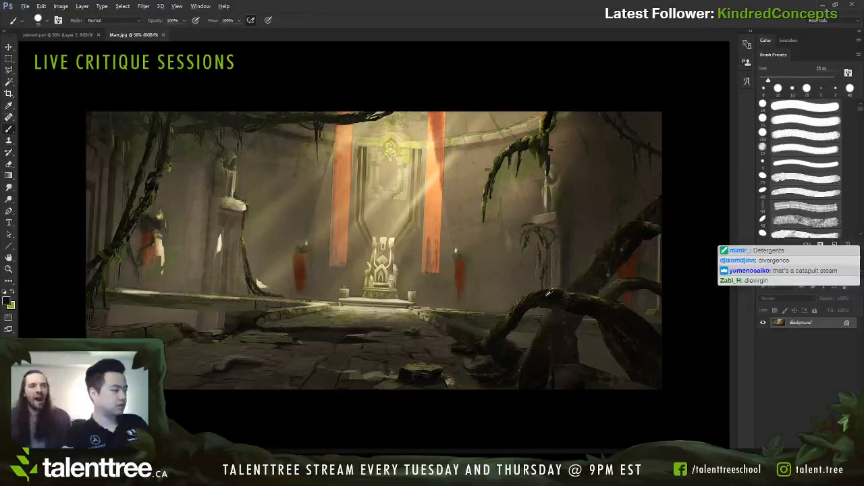
key(bracketleft)
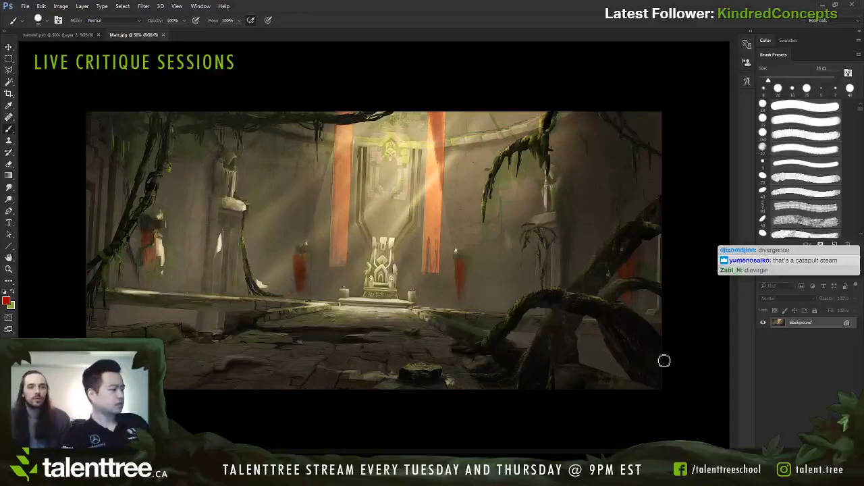
key(bracketright)
mouse_move(663, 346)
mouse_down()
mouse_move(561, 294)
mouse_move(480, 346)
mouse_move(325, 321)
mouse_move(390, 314)
mouse_move(329, 320)
mouse_move(432, 343)
mouse_move(388, 312)
mouse_move(413, 324)
mouse_move(282, 326)
mouse_move(481, 347)
mouse_up()
key(ctrl+z)
key(bracketleft)
key(bracketleft)
key(bracketleft)
key(bracketleft)
key(ctrl+z)
key(bracketright)
key(bracketright)
key(bracketright)
key(bracketright)
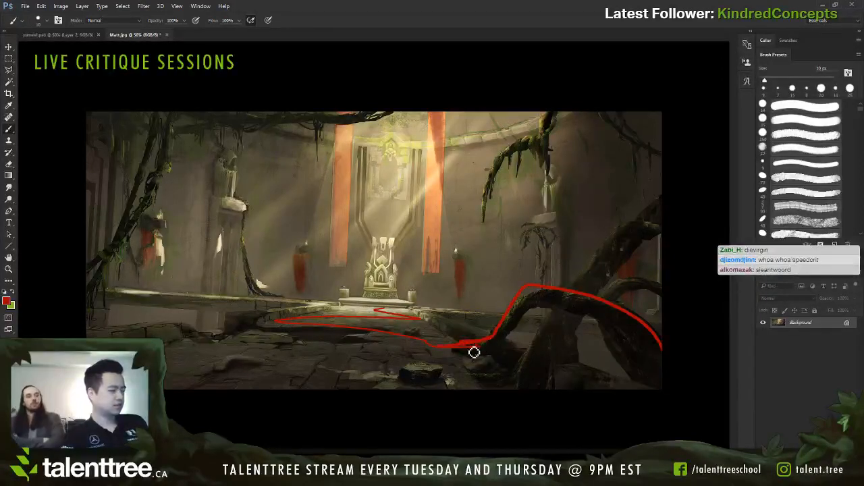
Step: Trace the left statue pillar with its trailing vine and the thick hanging vines in the left foreground in red
key(bracketleft)
mouse_move(245, 206)
mouse_down()
mouse_move(241, 162)
mouse_move(221, 154)
mouse_move(211, 123)
mouse_up()
mouse_move(245, 206)
mouse_down()
mouse_move(249, 263)
mouse_move(270, 295)
mouse_up()
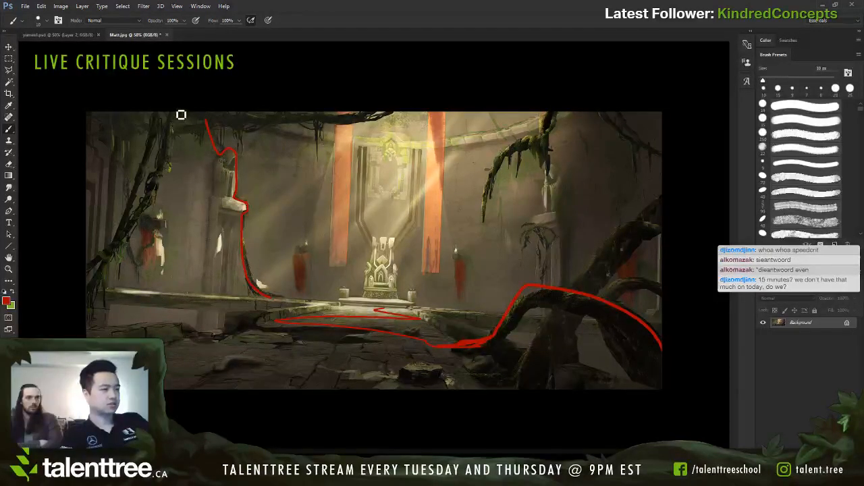
mouse_move(175, 112)
mouse_down()
mouse_move(151, 218)
mouse_move(139, 239)
mouse_move(144, 192)
mouse_move(110, 274)
mouse_up()
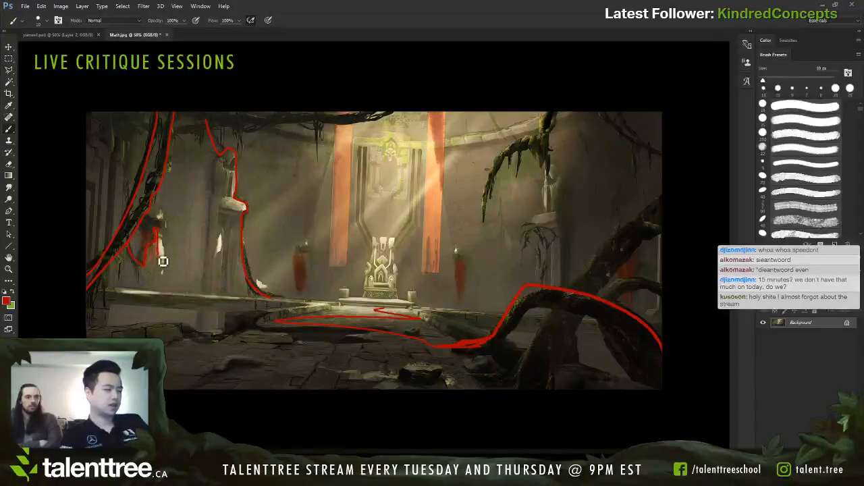
Step: Outline the stepped shapes on the left wall beside the foreground vines and beside the statue pillar
drag(163, 262, 208, 295)
mouse_move(169, 177)
mouse_down()
mouse_move(187, 253)
mouse_move(197, 292)
mouse_up()
mouse_move(247, 245)
mouse_down()
mouse_move(279, 264)
mouse_move(291, 291)
mouse_up()
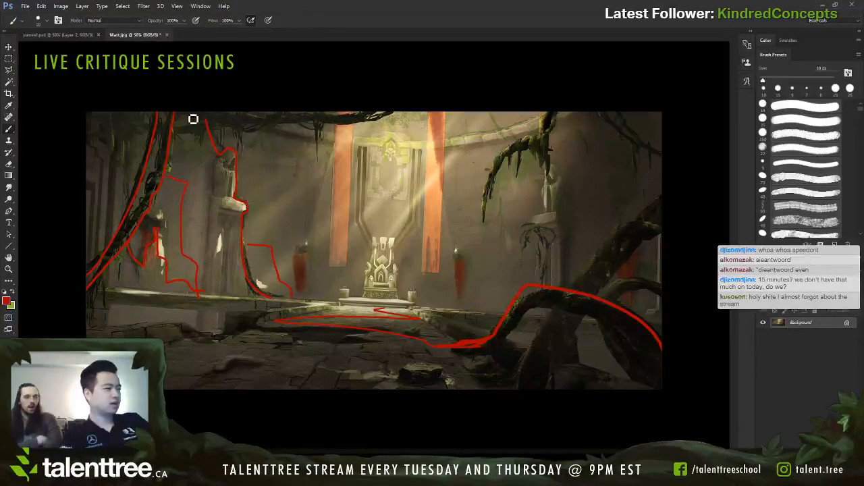
Step: Trace the overhead vines, the hanging mossy branch and the drooping plant below the right statue in red
mouse_move(193, 119)
mouse_down()
mouse_move(336, 130)
mouse_move(409, 104)
mouse_up()
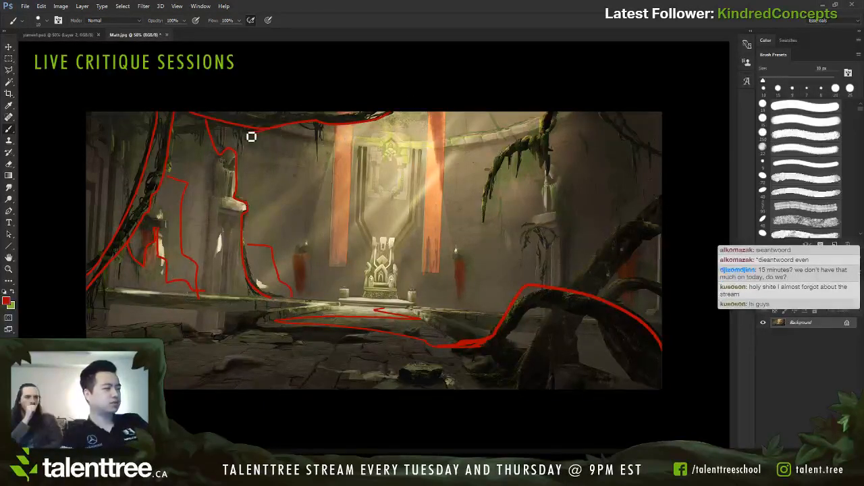
drag(251, 136, 126, 133)
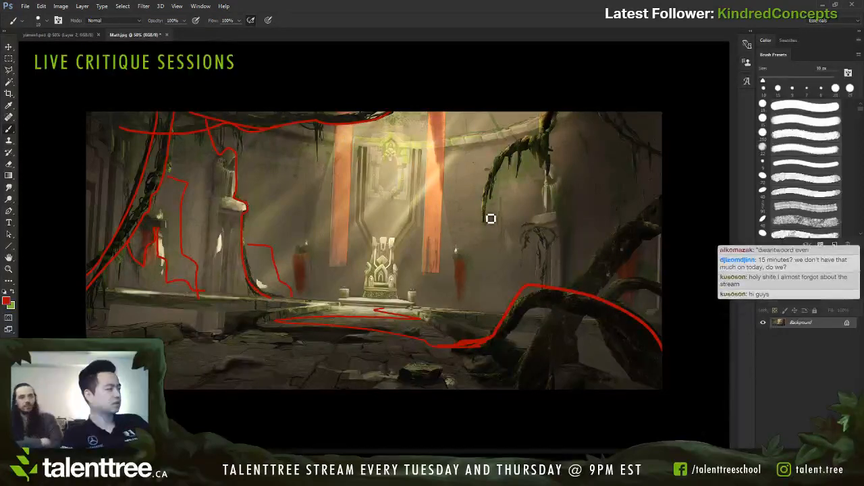
mouse_move(483, 221)
mouse_down()
mouse_move(501, 181)
mouse_move(551, 141)
mouse_move(555, 110)
mouse_move(550, 154)
mouse_up()
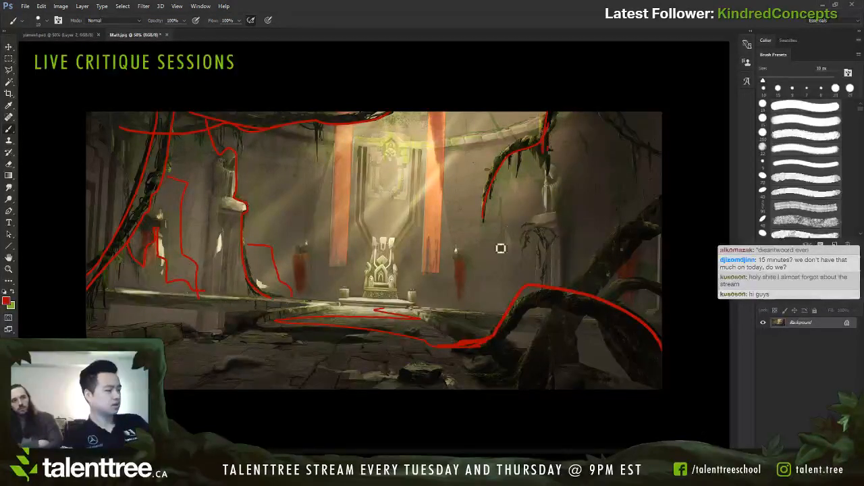
mouse_move(496, 310)
mouse_down()
mouse_move(500, 287)
mouse_move(539, 252)
mouse_move(531, 248)
mouse_move(553, 241)
mouse_up()
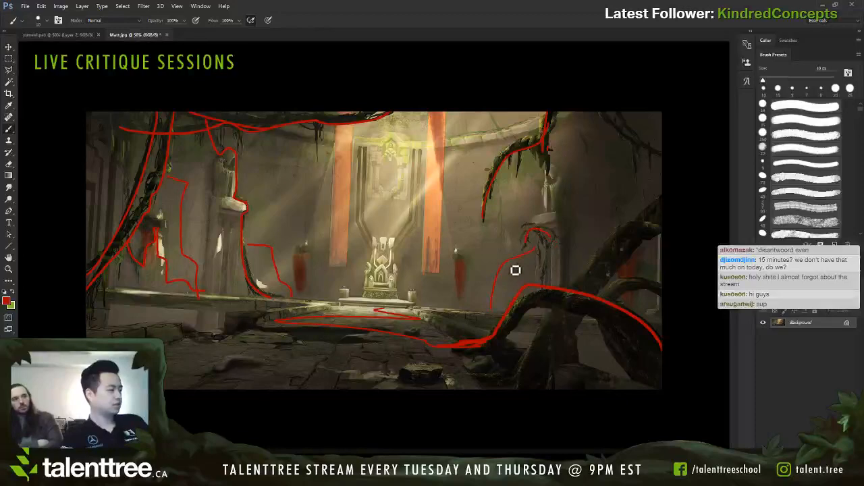
drag(515, 270, 552, 249)
Step: Trace the tangled foreground roots on the right side and the vines in the upper right corner of the painting
drag(577, 293, 653, 225)
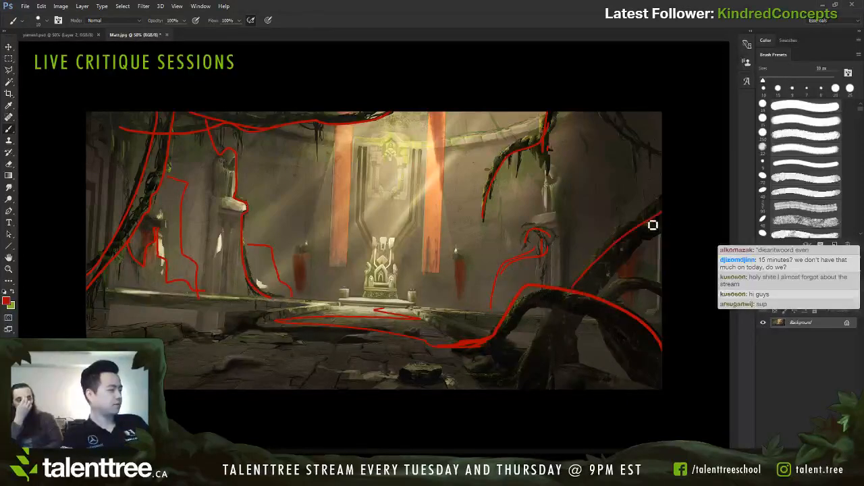
drag(562, 309, 520, 395)
drag(588, 317, 574, 367)
drag(602, 291, 655, 225)
drag(616, 298, 660, 292)
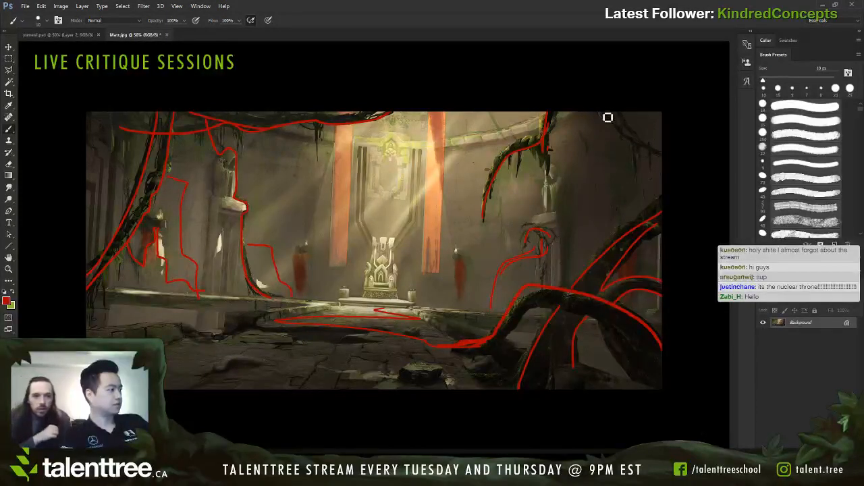
drag(611, 117, 674, 156)
drag(627, 115, 676, 153)
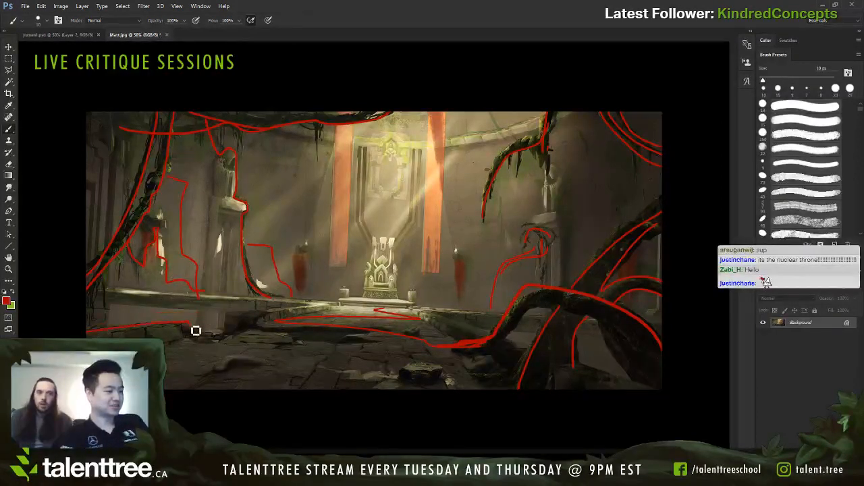
Step: Outline the left stone ledge, the right floor edge behind the roots and the ground line in the lower right corner
mouse_move(196, 331)
mouse_down()
mouse_move(324, 309)
mouse_move(118, 298)
mouse_up()
drag(442, 314, 531, 347)
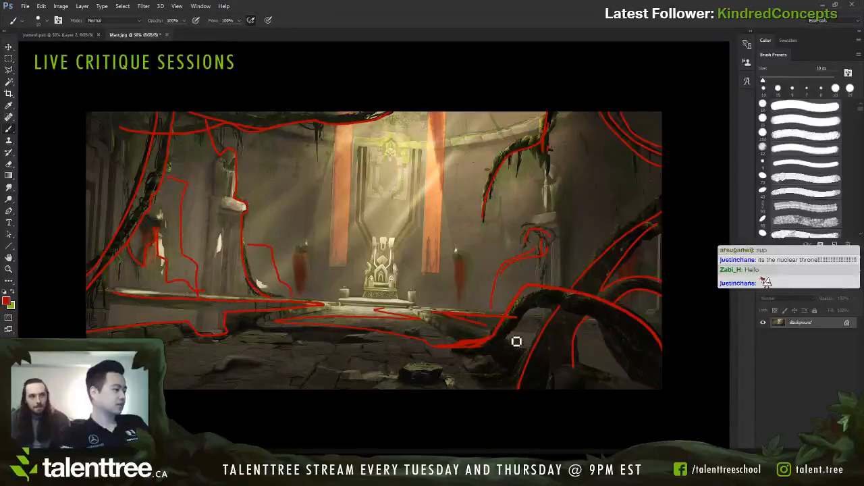
drag(580, 362, 662, 388)
drag(662, 388, 614, 372)
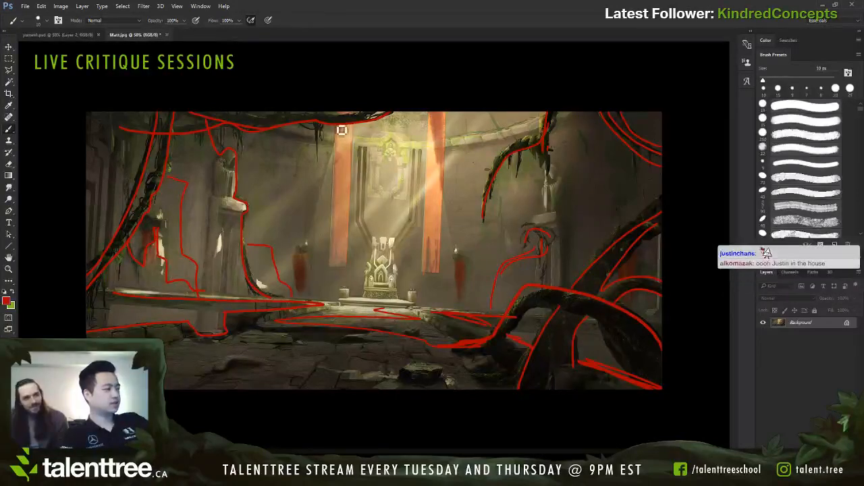
Step: Outline the two tall banners flanking the throne and trace the curved wall trim above them in red
mouse_move(342, 131)
mouse_down()
mouse_move(336, 259)
mouse_move(345, 268)
mouse_move(355, 153)
mouse_move(341, 136)
mouse_up()
key(ctrl+z)
mouse_move(341, 132)
mouse_down()
mouse_move(338, 274)
mouse_move(351, 243)
mouse_move(351, 259)
mouse_move(351, 121)
mouse_up()
mouse_move(429, 114)
mouse_down()
mouse_move(444, 277)
mouse_move(443, 115)
mouse_move(443, 253)
mouse_move(430, 261)
mouse_move(435, 115)
mouse_up()
key(ctrl+z)
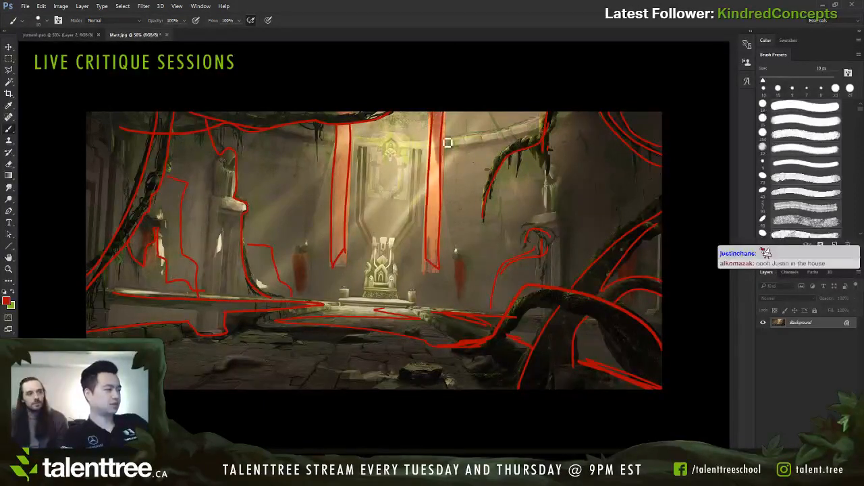
mouse_move(355, 141)
mouse_down()
mouse_move(455, 145)
mouse_move(548, 122)
mouse_up()
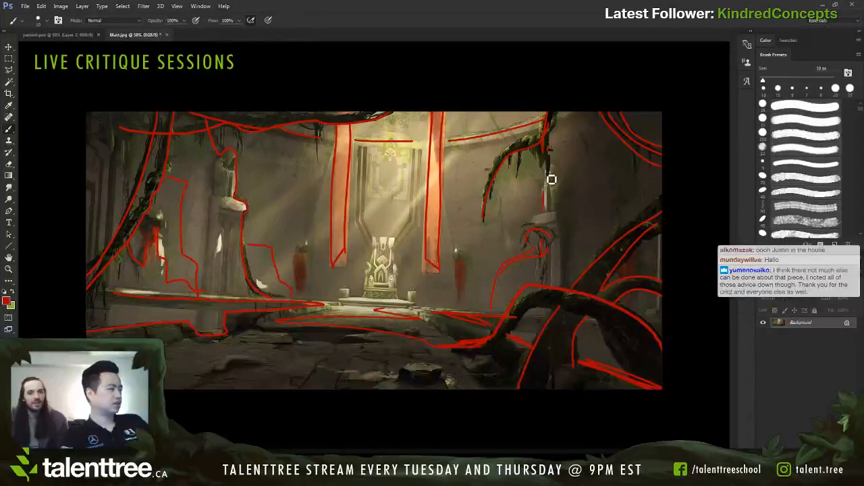
Step: Outline the right statue with its pedestal and complete the red outline of the left statue's pedestal
mouse_move(548, 165)
mouse_down()
mouse_move(572, 188)
mouse_move(576, 219)
mouse_move(531, 212)
mouse_up()
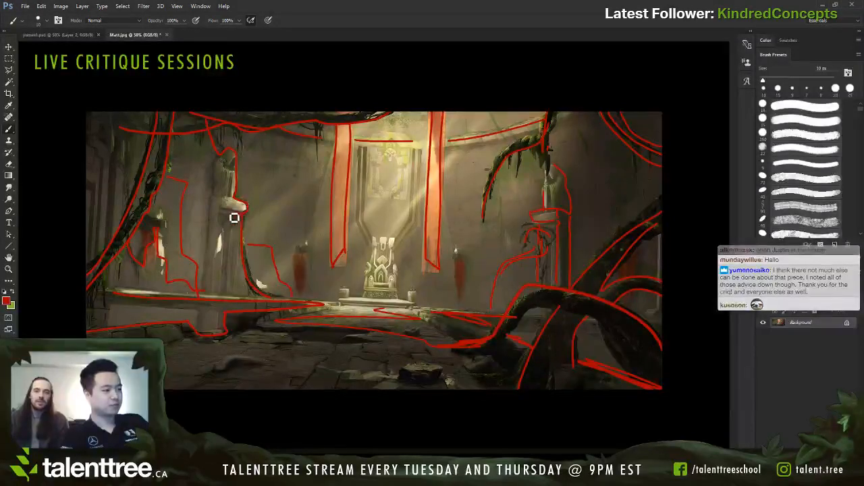
drag(223, 230, 217, 291)
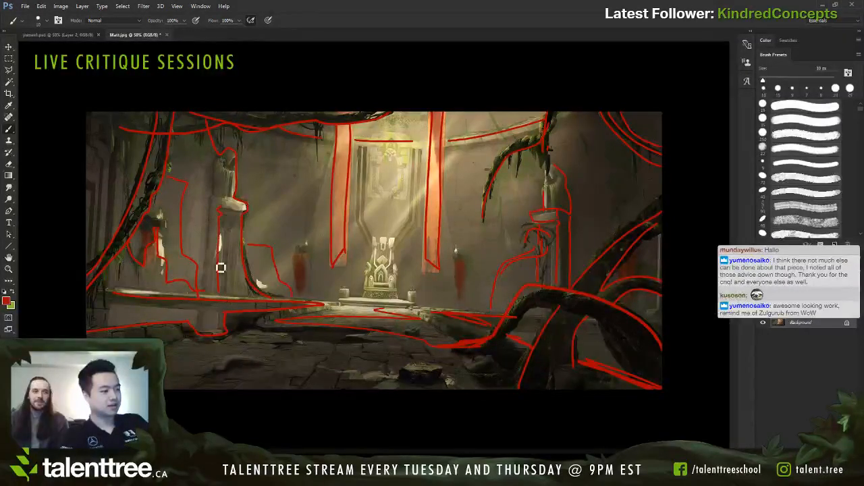
drag(211, 202, 213, 234)
drag(210, 200, 239, 205)
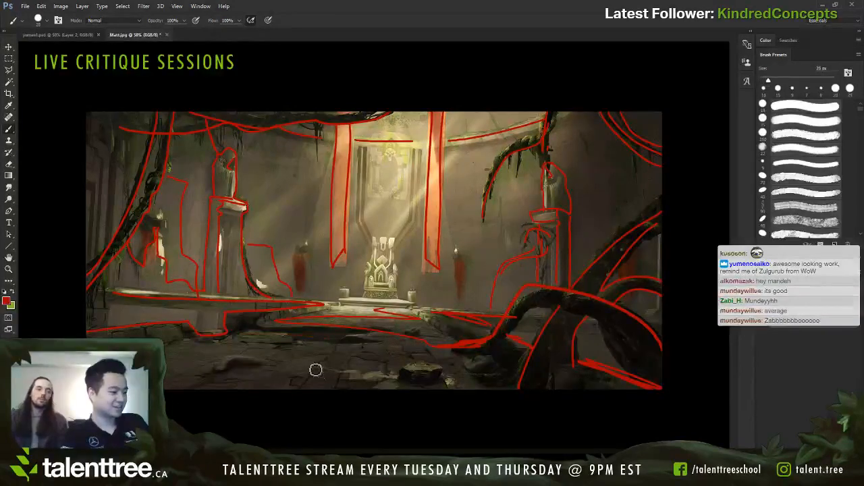
Step: Paint a thick red line across the foreground floor and thicken the sunlit floor's edge with a 15 px brush
mouse_move(405, 395)
mouse_down()
mouse_move(386, 382)
mouse_move(277, 368)
mouse_move(169, 366)
mouse_up()
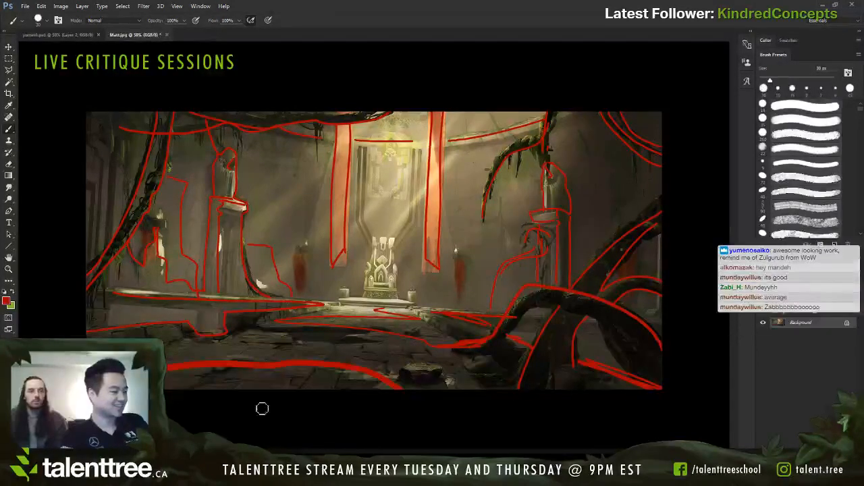
key(bracketleft)
key(bracketleft)
key(bracketleft)
drag(284, 324, 447, 350)
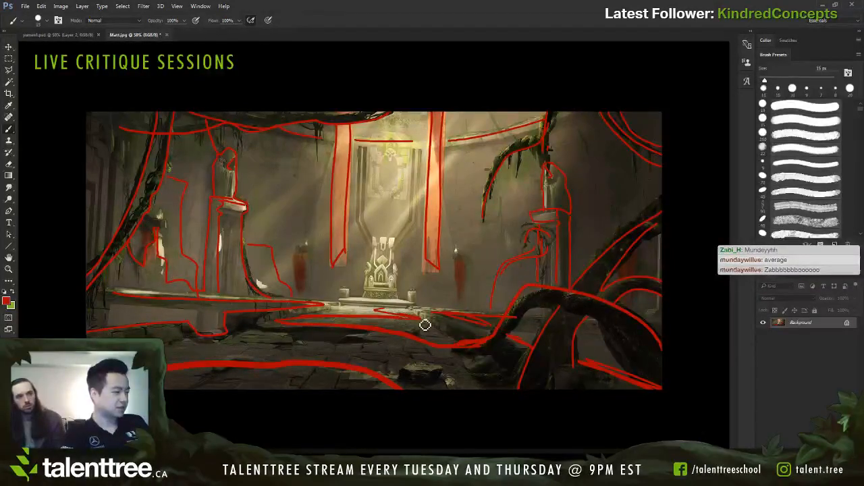
Step: Thicken the red lines along the arched root, the left hanging vines and the overhead vines with a larger brush
key(bracketleft)
key(bracketleft)
key(bracketright)
key(bracketright)
key(bracketright)
key(bracketright)
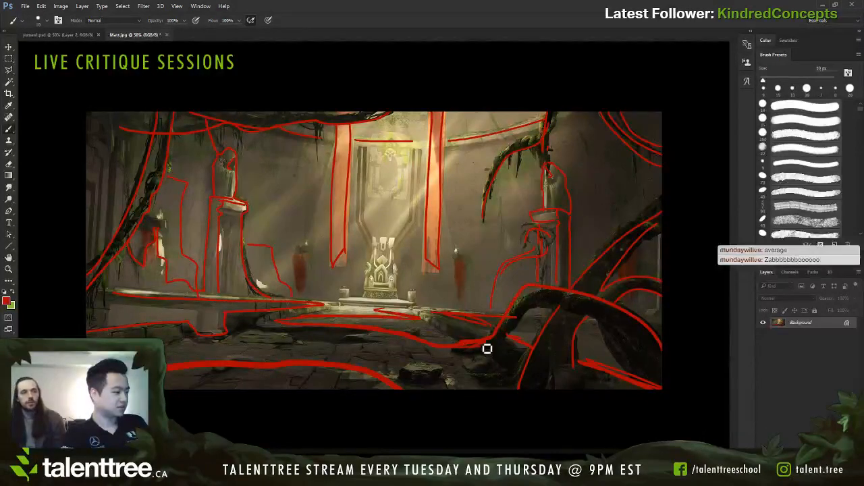
mouse_move(490, 345)
mouse_down()
mouse_move(517, 303)
mouse_move(548, 294)
mouse_move(528, 289)
mouse_move(652, 326)
mouse_move(644, 331)
mouse_move(655, 340)
mouse_move(642, 325)
mouse_move(673, 371)
mouse_up()
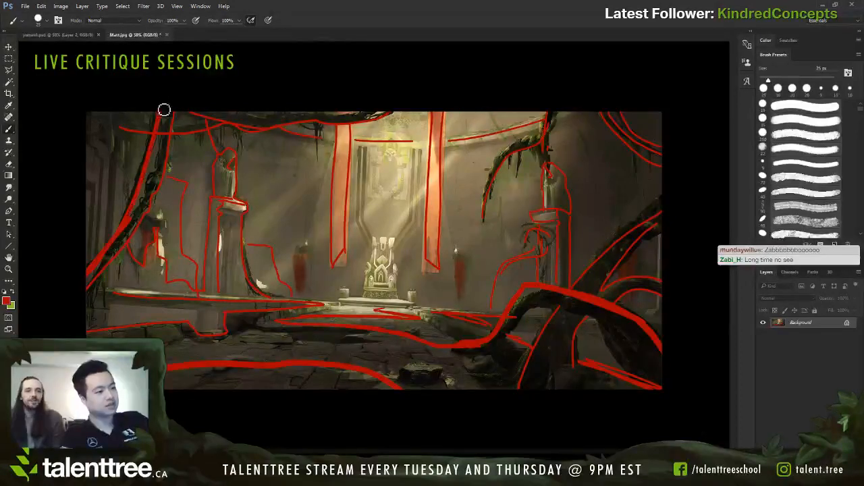
mouse_move(92, 290)
mouse_down()
mouse_move(155, 145)
mouse_move(133, 126)
mouse_move(227, 123)
mouse_move(194, 114)
mouse_move(324, 129)
mouse_move(409, 116)
mouse_up()
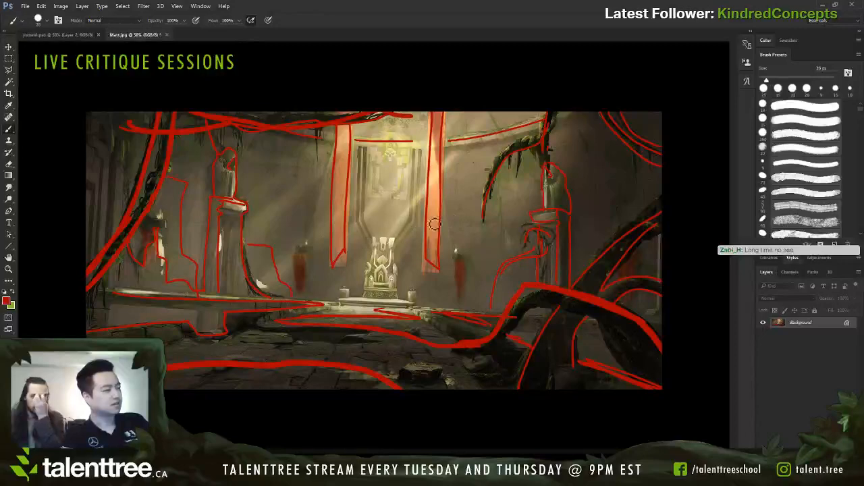
Step: Place a clean copy of the Matt image above the marked-up background and add a new empty layer over it
key(bracketleft)
key(bracketleft)
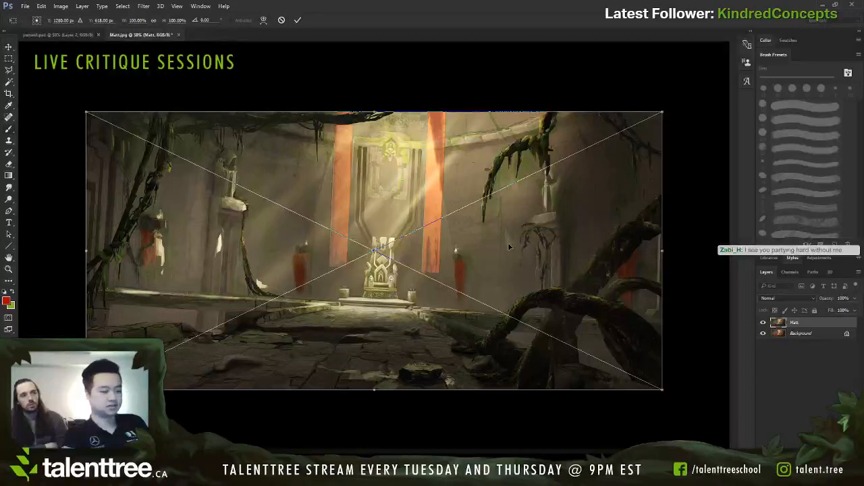
key(Return)
key(ctrl+shift+alt+n)
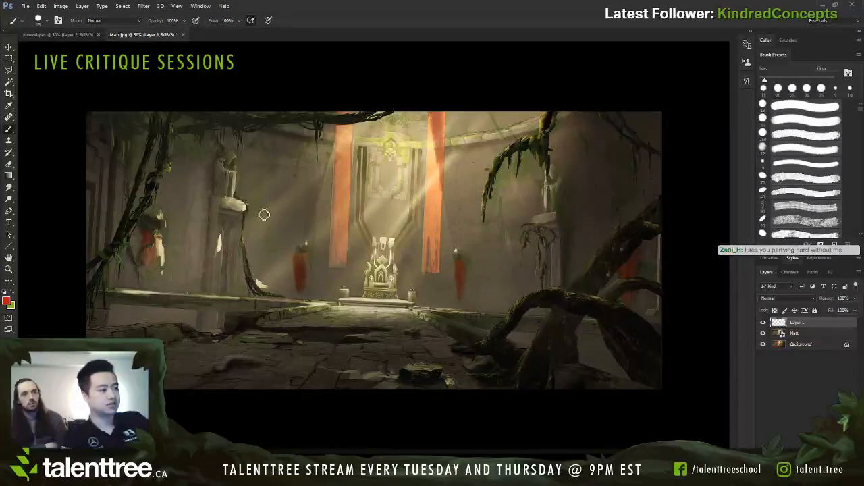
Step: Try circling the small red wall banners on the new layer with a 9 px red brush
key(bracketright)
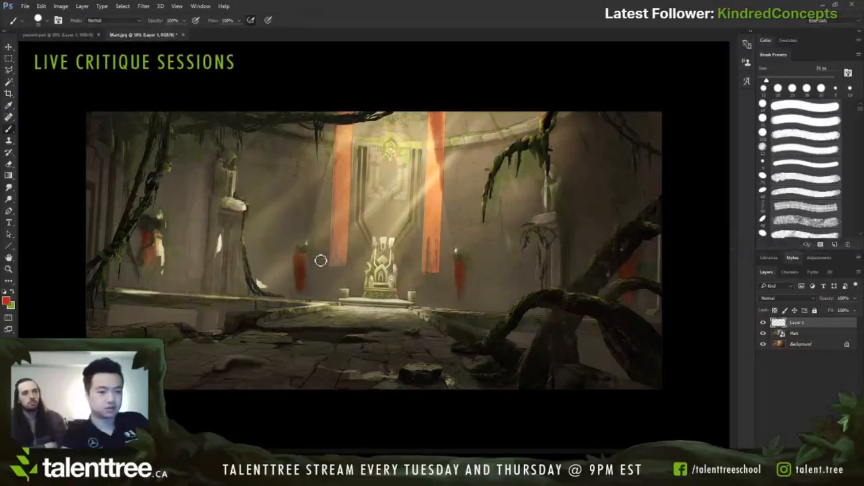
key(bracketleft)
key([)
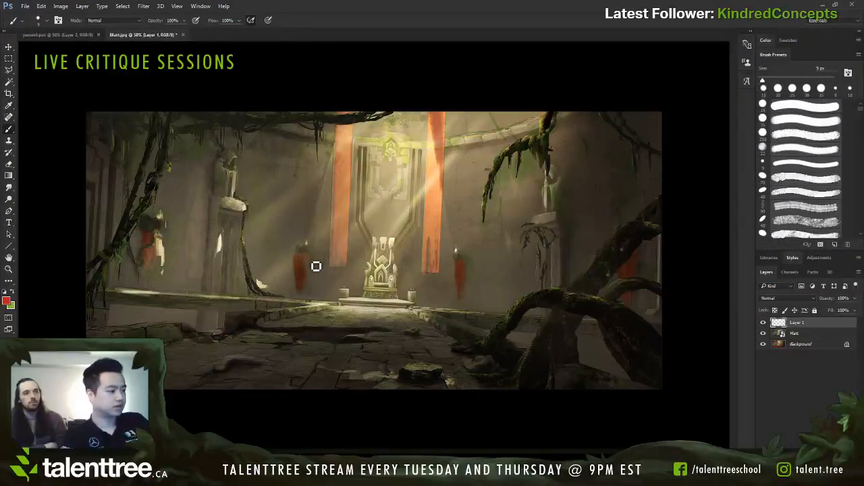
drag(312, 259, 309, 260)
key(ctrl+z)
mouse_move(468, 266)
mouse_down()
mouse_move(467, 291)
mouse_move(468, 265)
mouse_up()
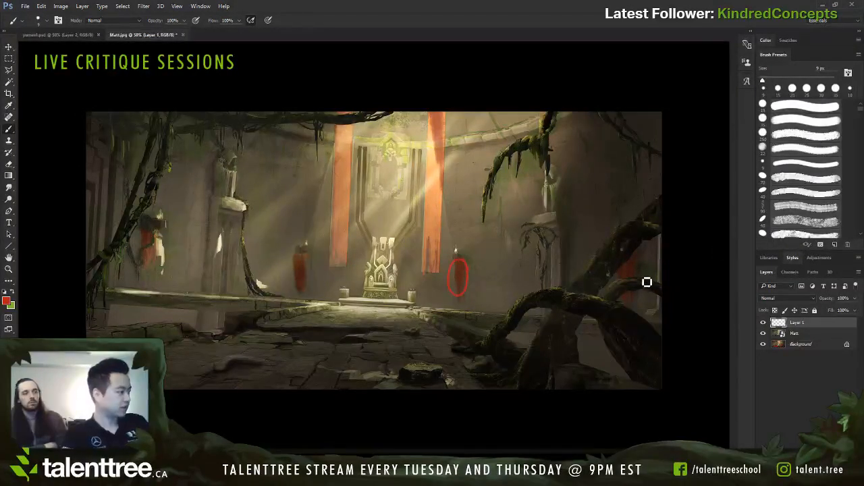
mouse_move(639, 259)
mouse_down()
mouse_move(630, 309)
mouse_move(622, 247)
mouse_up()
key(ctrl+z)
mouse_move(313, 258)
mouse_down()
mouse_move(302, 294)
mouse_move(308, 254)
mouse_up()
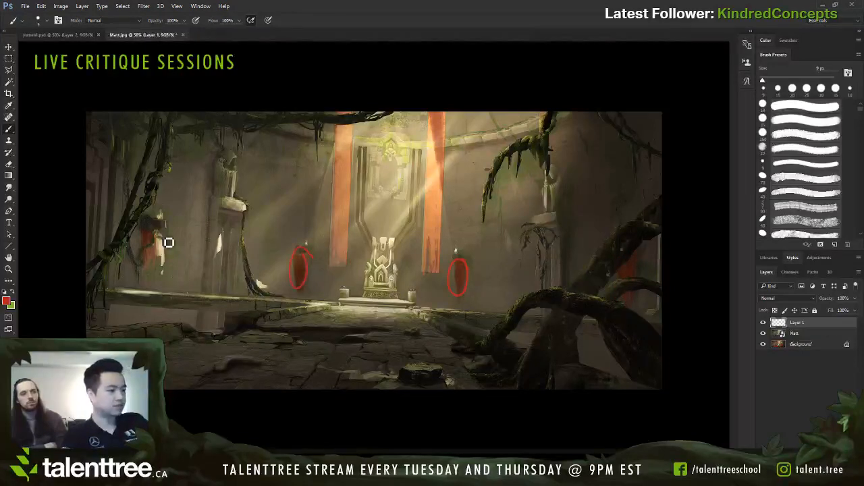
key(ctrl+alt+z)
key(ctrl+alt+z)
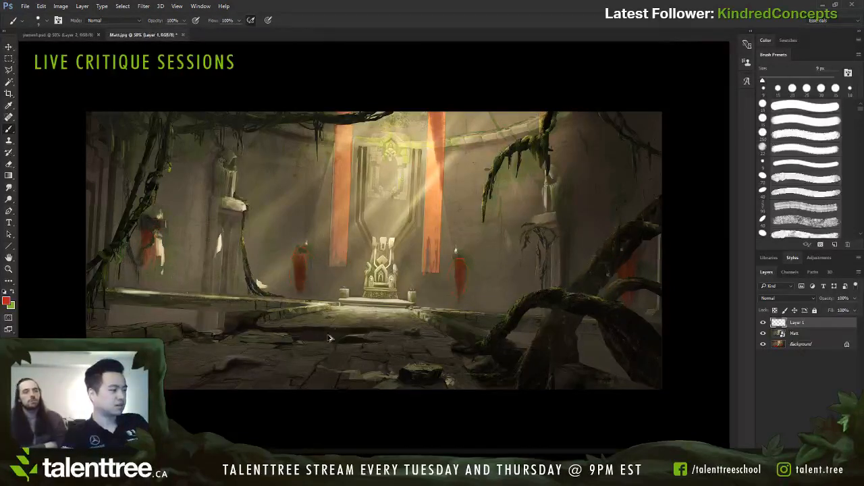
Step: Sample the colours of the wall and the small banner left of the throne, and open the foreground colour for editing
alt+click(290, 261)
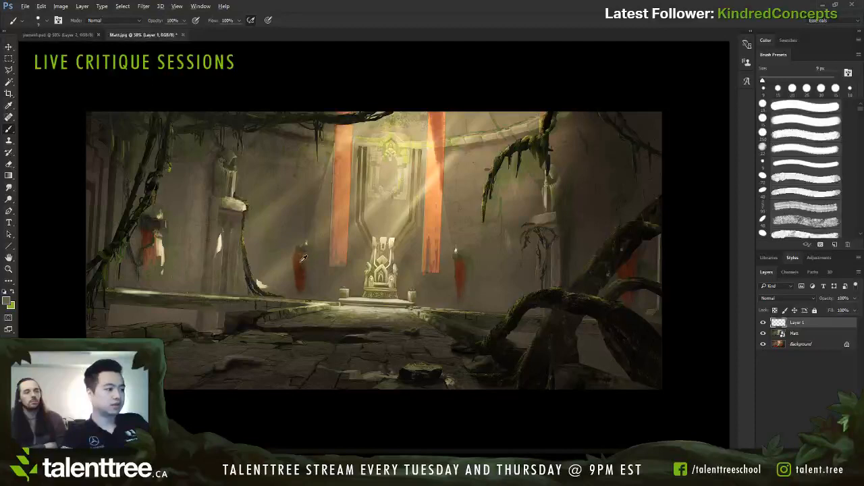
alt+click(291, 261)
alt+click(301, 267)
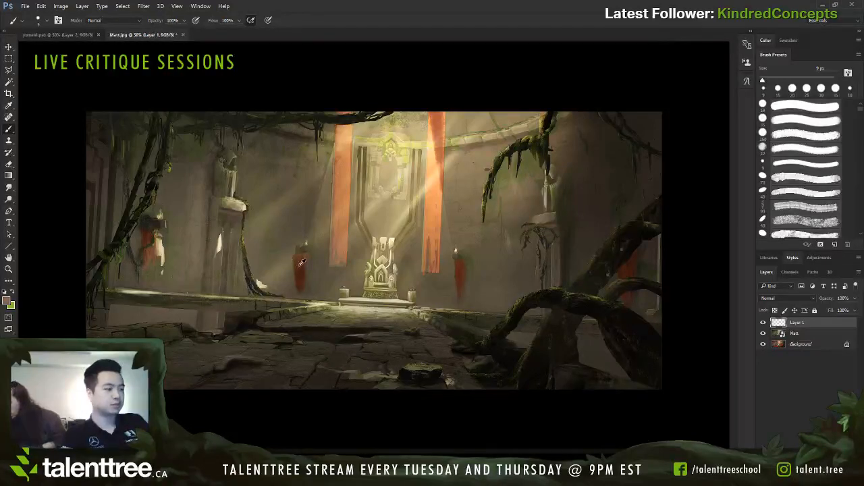
click(6, 301)
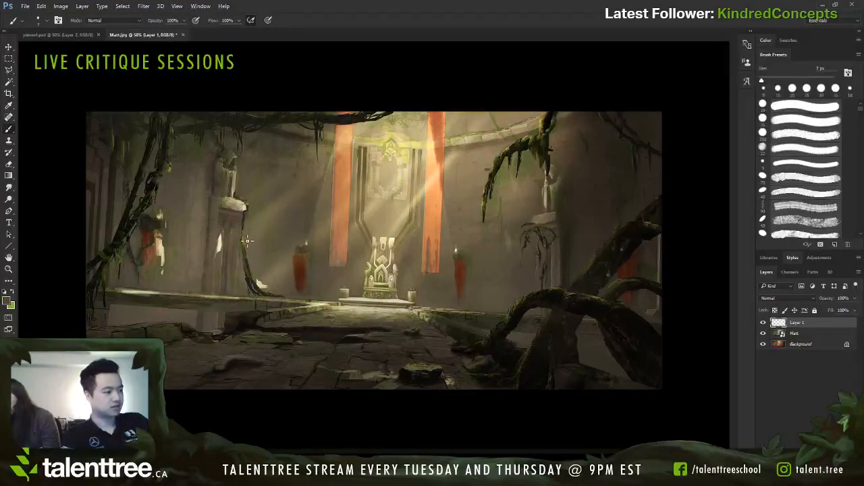
Step: Rearrange the workspace so the swatches sit above an enlarged colour picker, widening the docked column
key(bracketright)
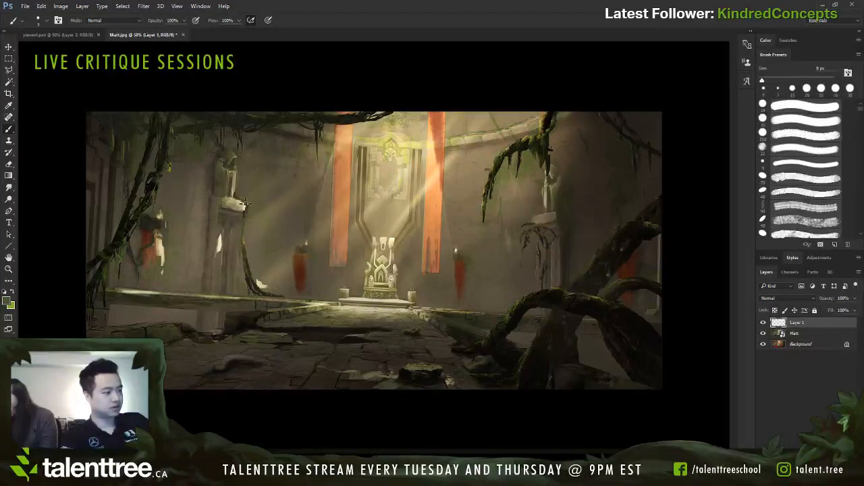
alt+click(301, 264)
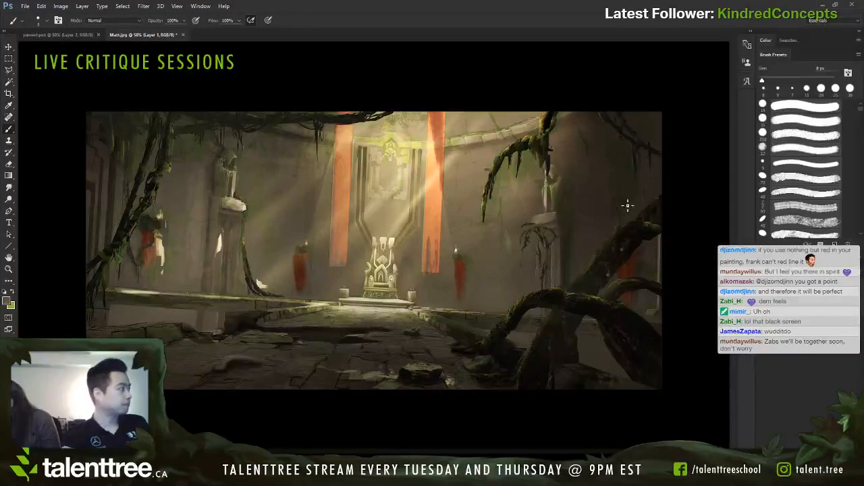
click(767, 43)
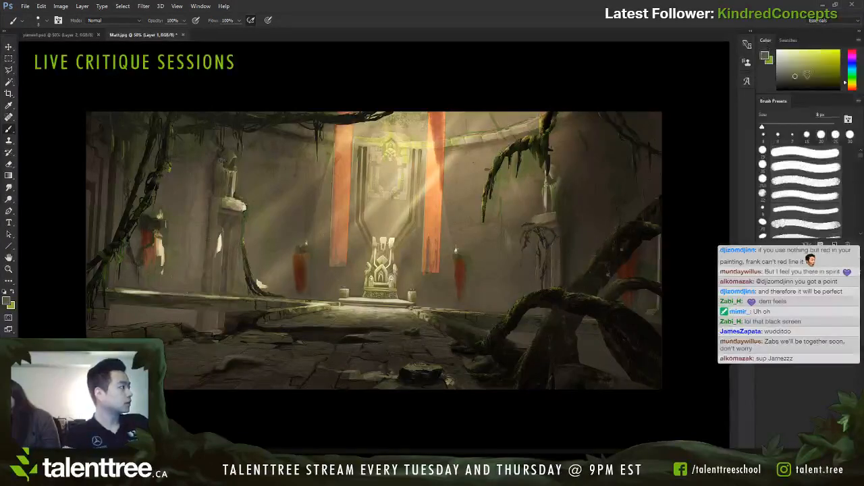
drag(773, 42, 496, 176)
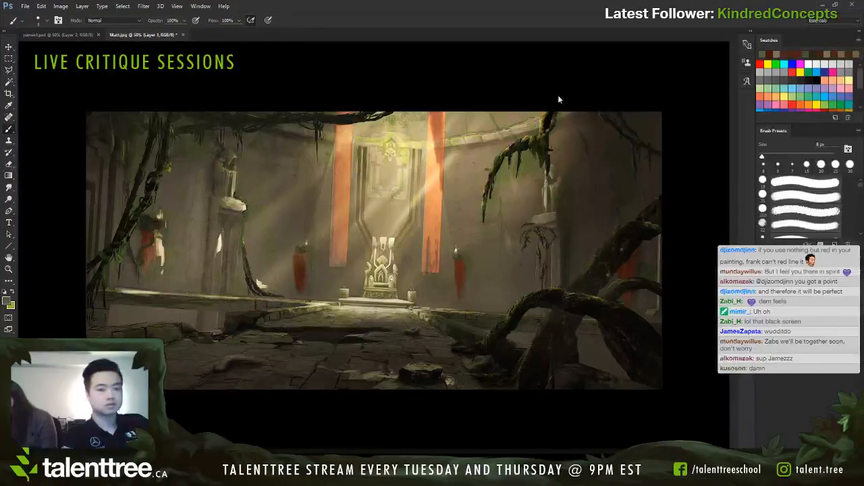
drag(808, 127, 808, 123)
mouse_move(740, 186)
mouse_down()
mouse_move(665, 188)
mouse_move(743, 186)
mouse_move(691, 202)
mouse_up()
drag(607, 214, 675, 215)
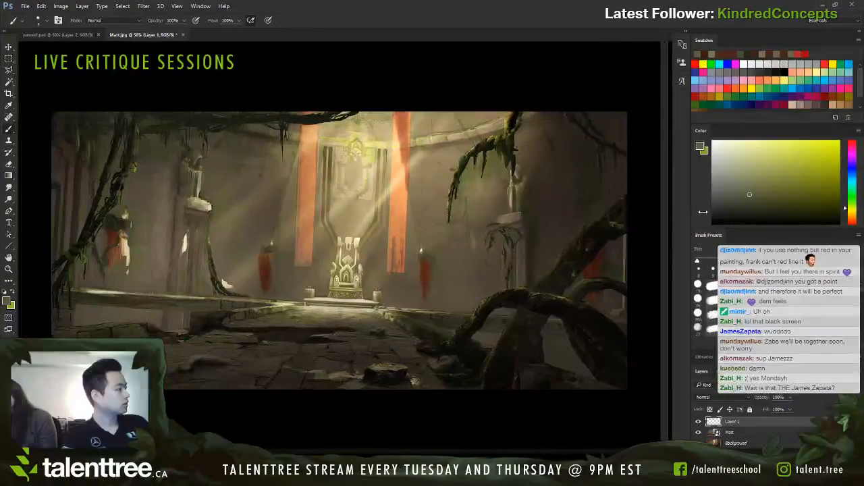
Step: Sample several wall tones around the small banner left of the throne
alt+click(296, 272)
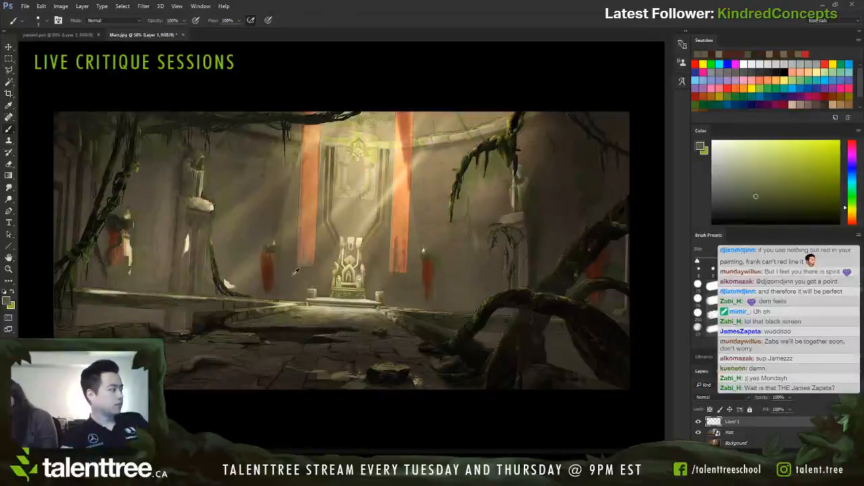
alt+click(295, 277)
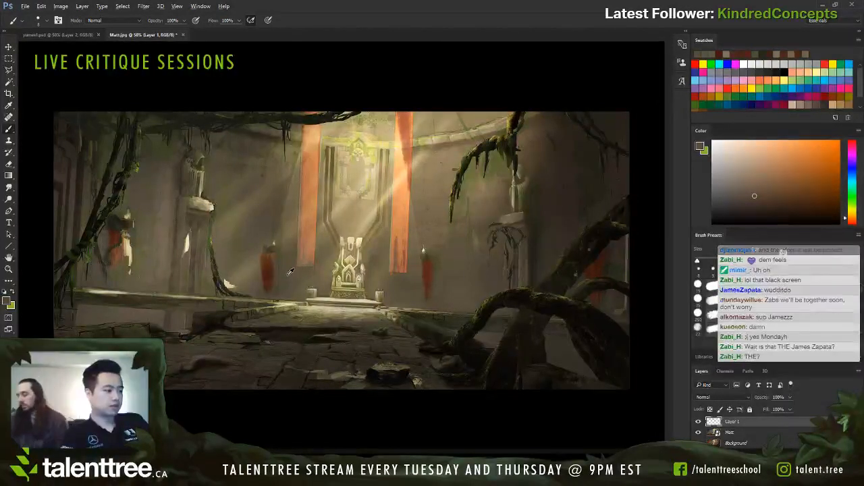
alt+click(250, 309)
alt+click(288, 273)
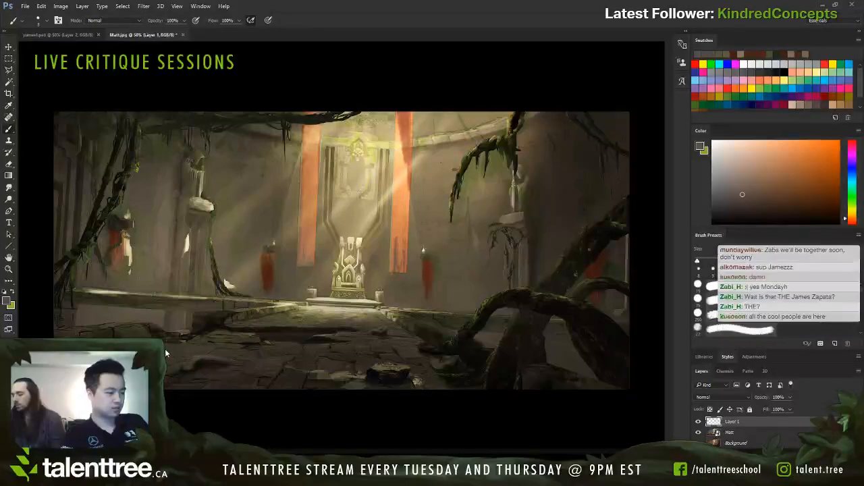
alt+click(255, 265)
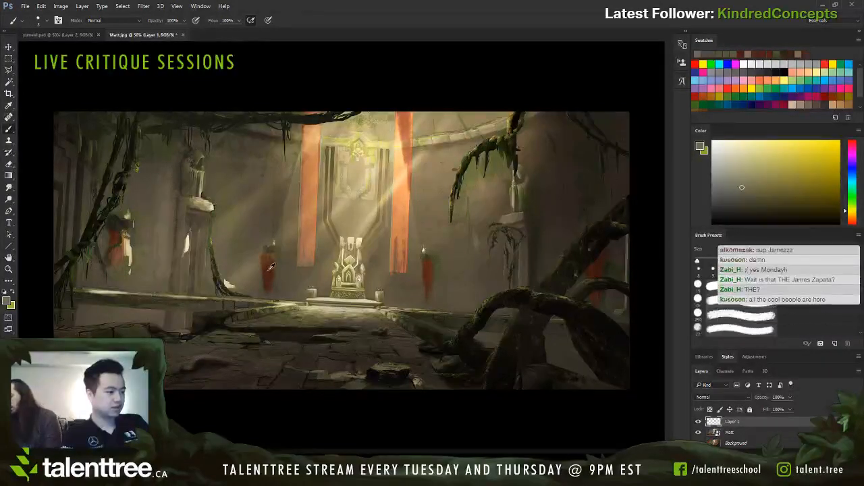
Step: Sample the dark red of the small banner left of the throne and desaturate it for the brush
alt+click(270, 266)
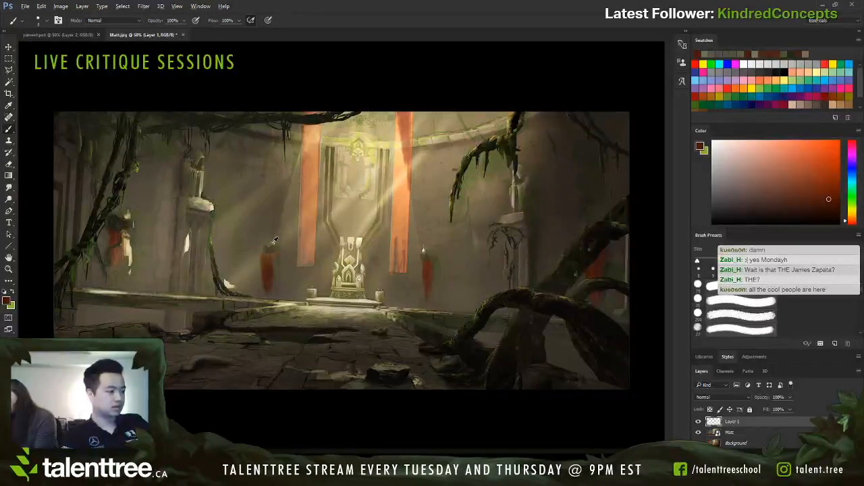
alt+click(270, 267)
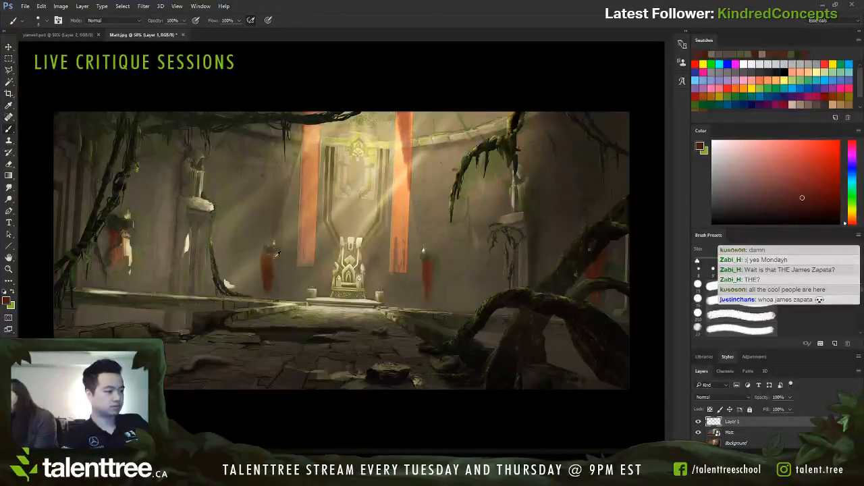
alt+click(284, 265)
alt+click(270, 271)
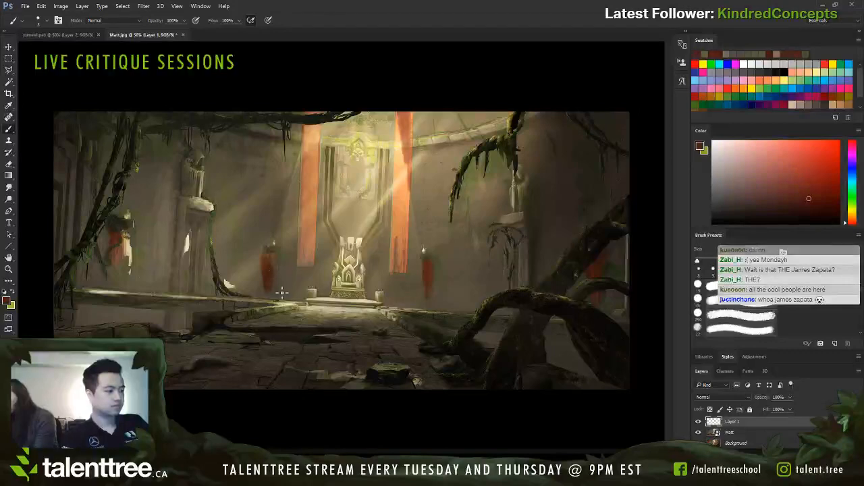
drag(788, 201, 740, 200)
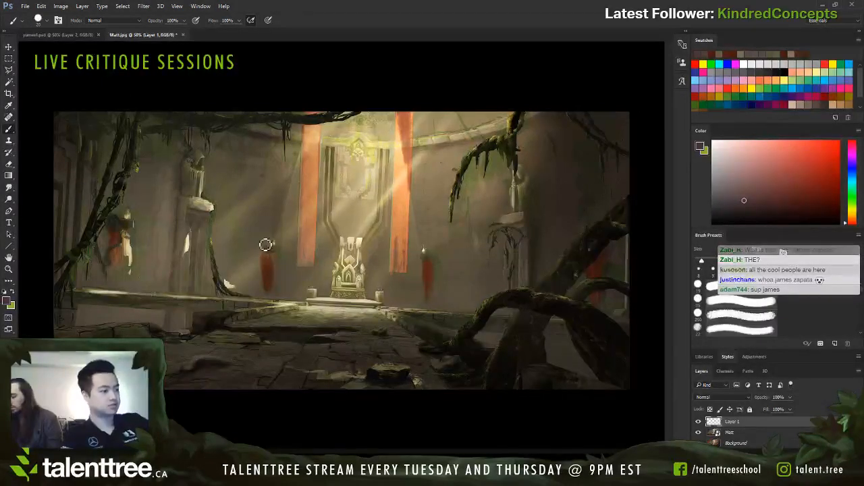
Step: Try covering the small banner left of the throne with a dark bluish grey, then undo the stroke
alt+click(277, 271)
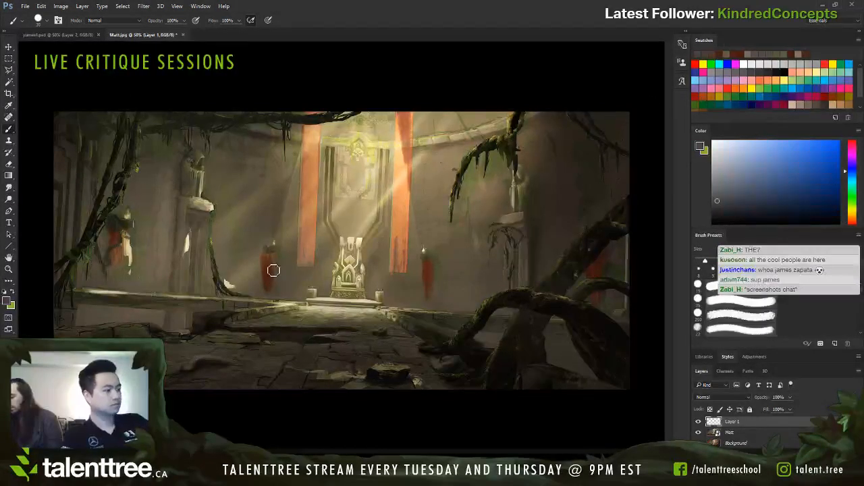
mouse_move(272, 271)
mouse_down()
mouse_move(269, 285)
mouse_move(267, 267)
mouse_up()
key([)
click(748, 195)
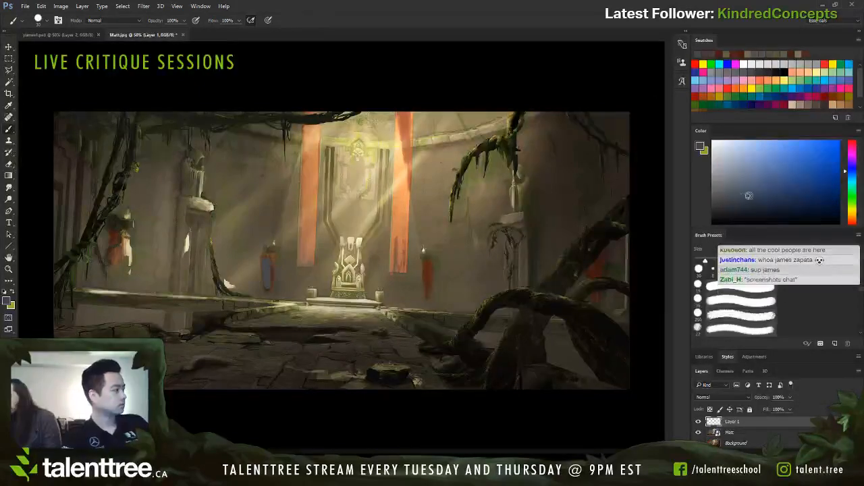
drag(726, 202, 725, 203)
key(ctrl+z)
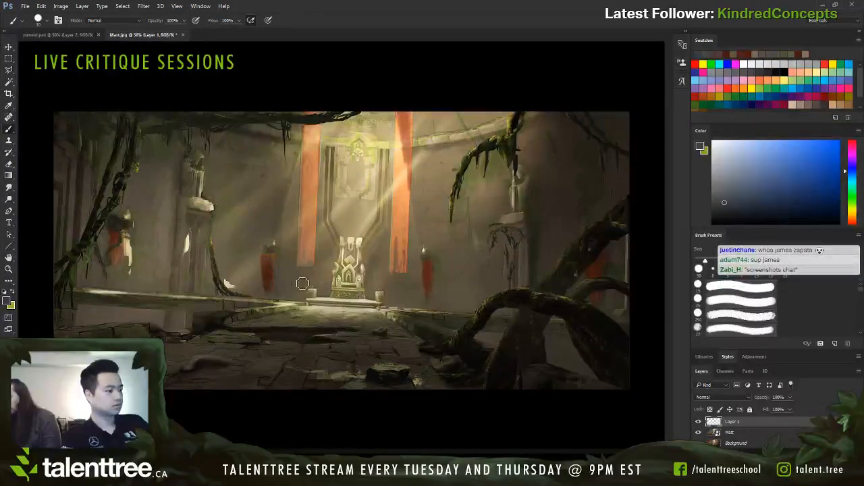
Step: Mute the small banners on either side of the throne with a dark, desaturated brown
alt+click(275, 268)
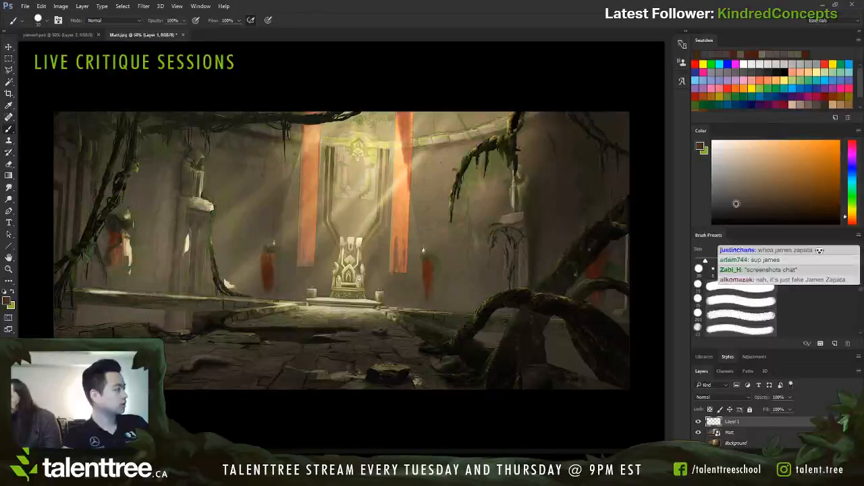
click(730, 204)
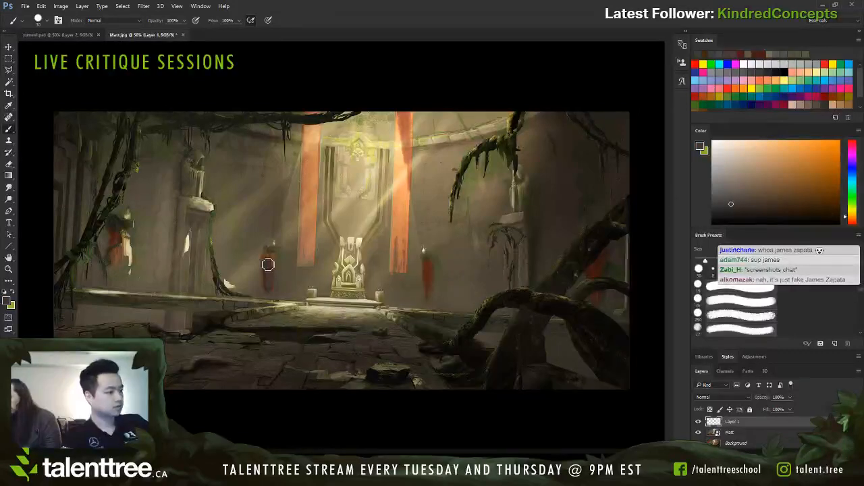
drag(269, 264, 270, 291)
click(755, 203)
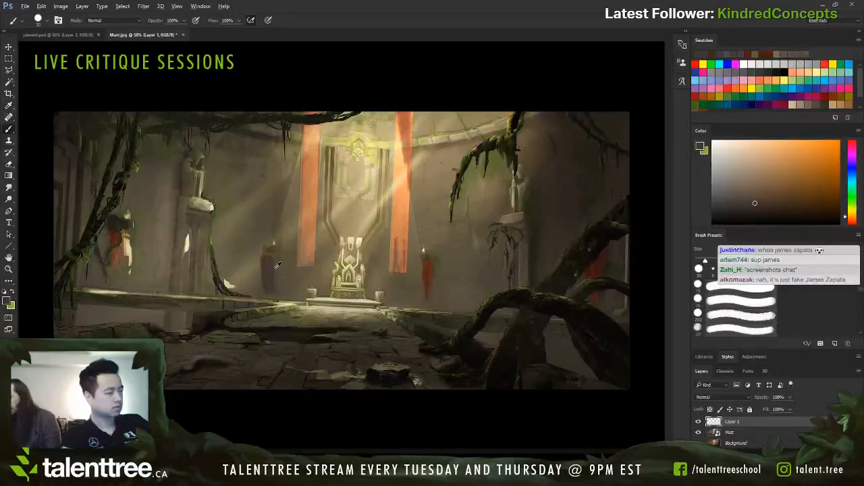
click(779, 203)
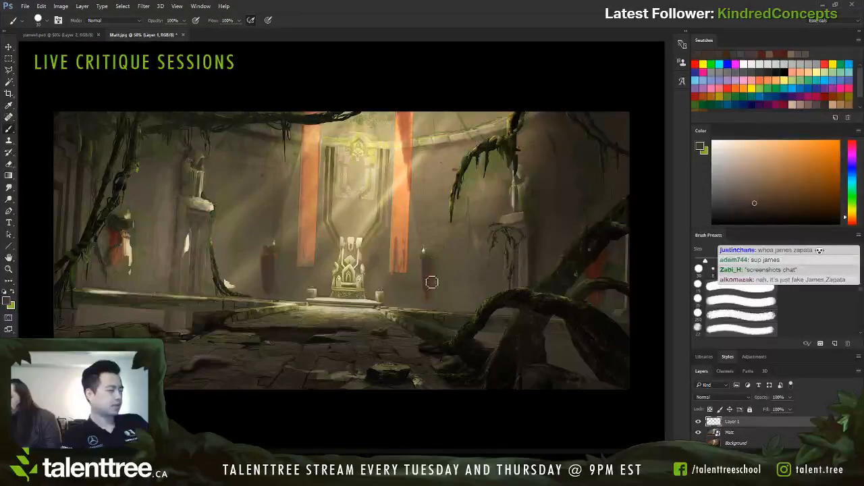
Step: Try a stroke of sampled red down the upper part of the long banner right of the throne
alt+click(407, 142)
alt+click(406, 145)
click(793, 164)
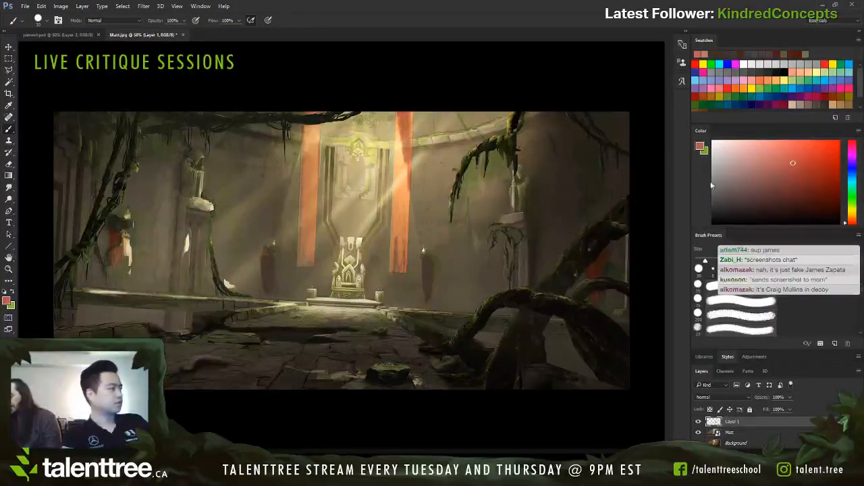
drag(405, 121, 409, 169)
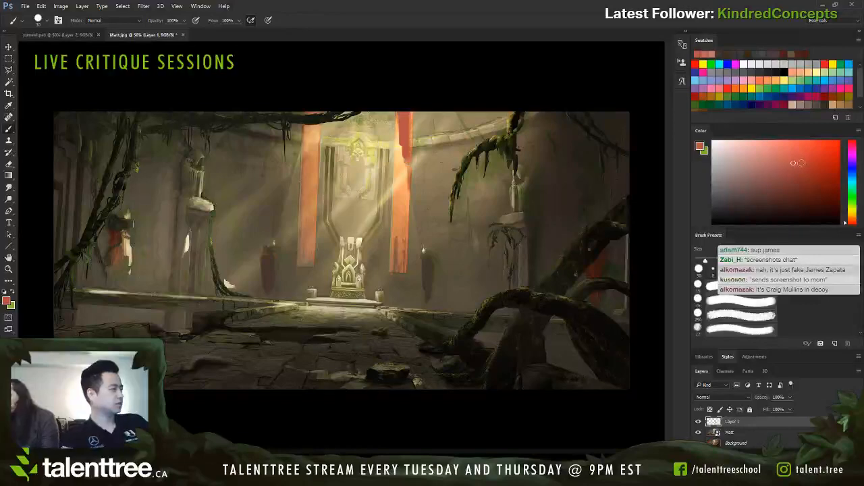
Step: Try a more saturated red on the right long banner with a larger brush, then undo the red strokes
click(801, 163)
click(820, 168)
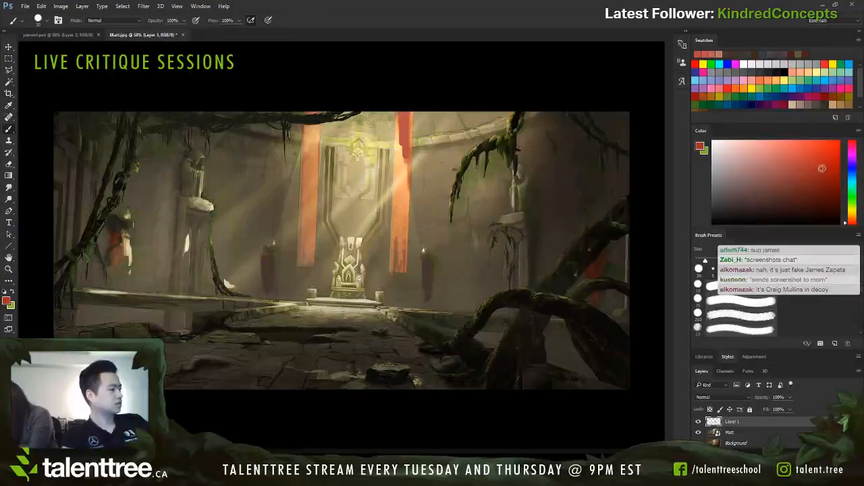
key(])
drag(400, 141, 399, 196)
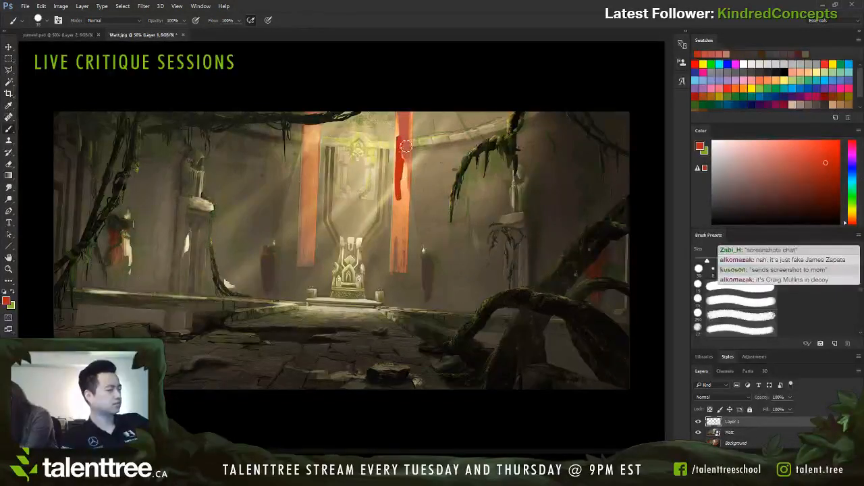
key(ctrl+z)
key(ctrl+z)
click(731, 54)
key([)
key([)
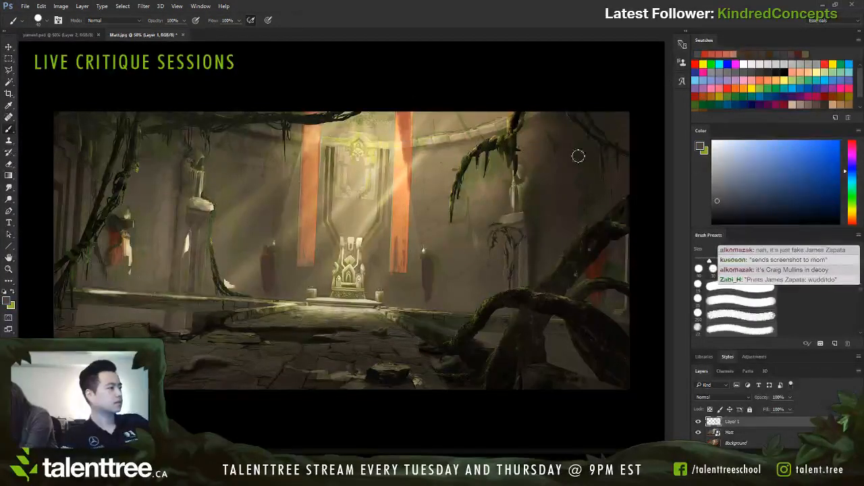
Step: Sample the right long banner, shift its hue to pure red and paint its upper part with a smaller brush
alt+click(409, 120)
click(800, 166)
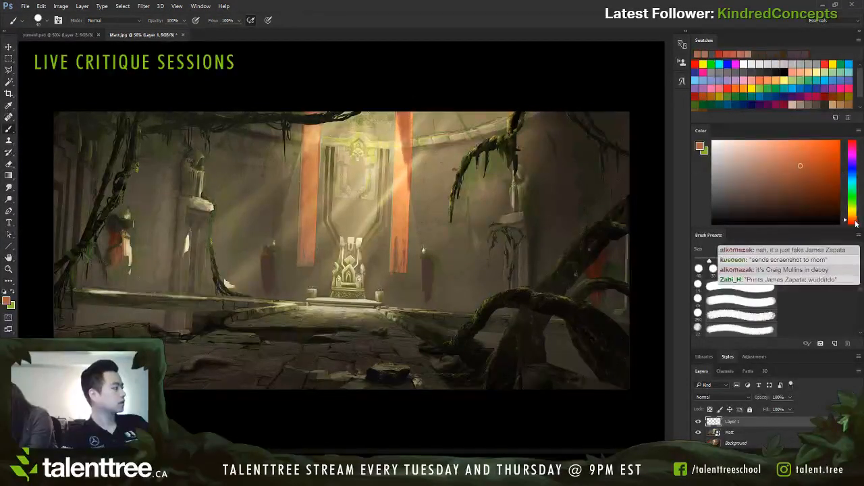
drag(853, 221, 852, 225)
key([)
key([)
drag(405, 115, 410, 175)
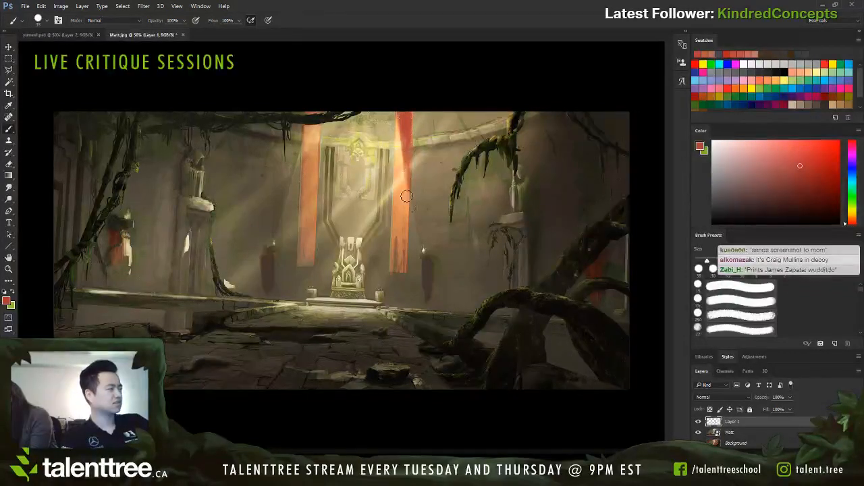
Step: Paint the same red down the upper part of the long banner left of the throne
drag(313, 113, 310, 185)
key([)
key([)
Step: Try a longer red stroke down the left long banner with a larger brush, then undo it
key(])
key(])
key(])
key(])
key(])
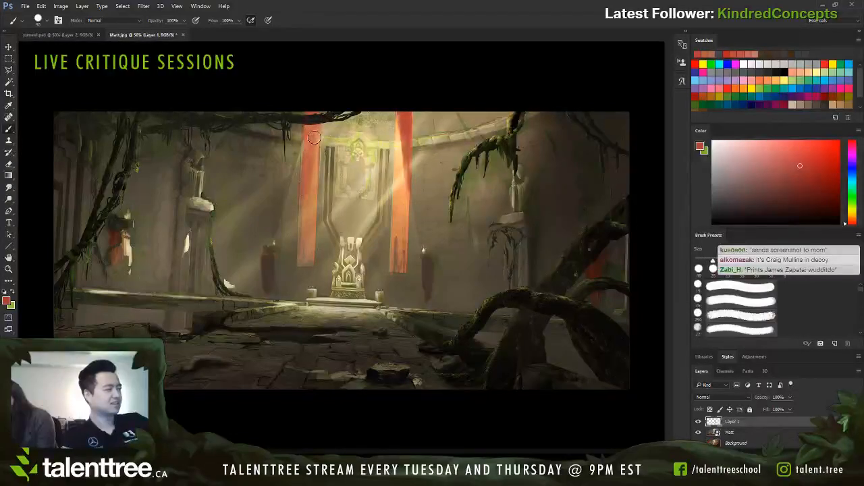
drag(314, 138, 308, 211)
key(])
key(ctrl+z)
Step: Extend the red down the left long banner with two strokes of a reduced brush
key([)
key([)
drag(312, 139, 309, 192)
drag(316, 139, 314, 222)
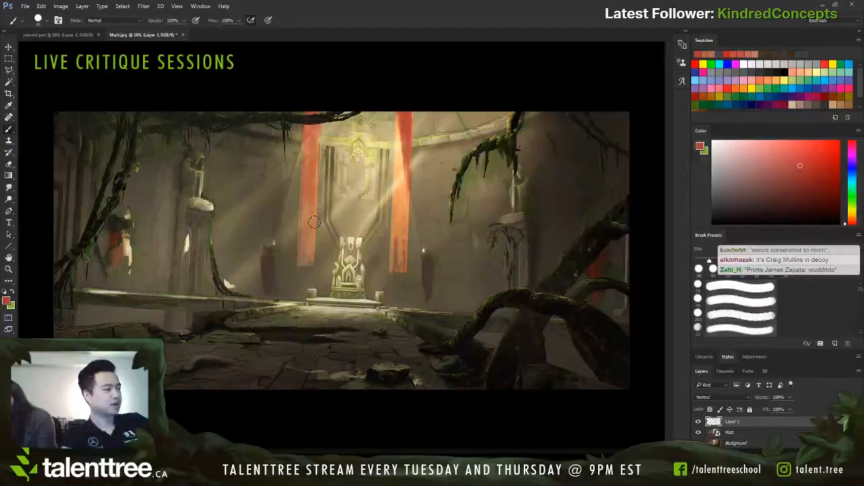
Step: Try painting the right long banner almost to its hem in increasingly saturated red, then undo those strokes
drag(405, 133, 403, 217)
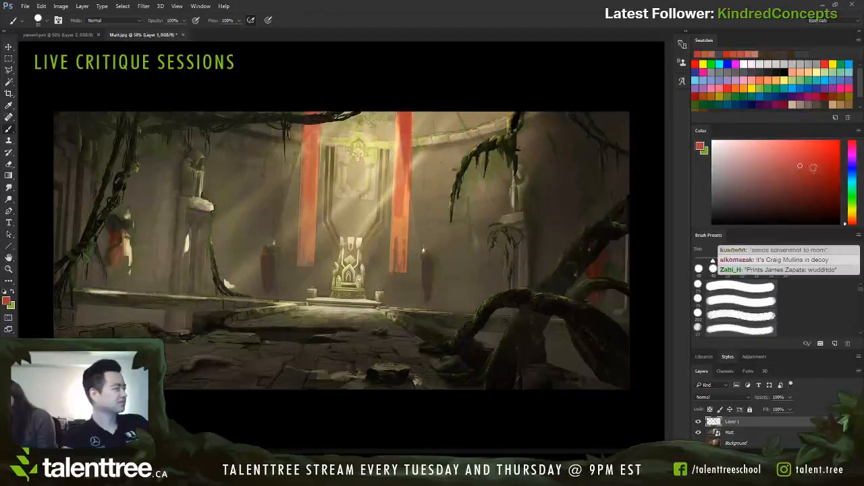
click(812, 166)
drag(403, 129, 400, 251)
drag(403, 205, 404, 234)
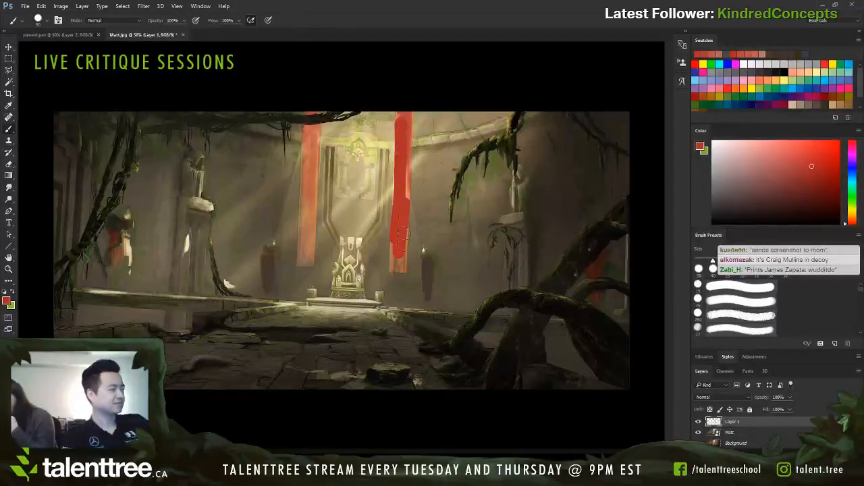
key(ctrl+alt+z)
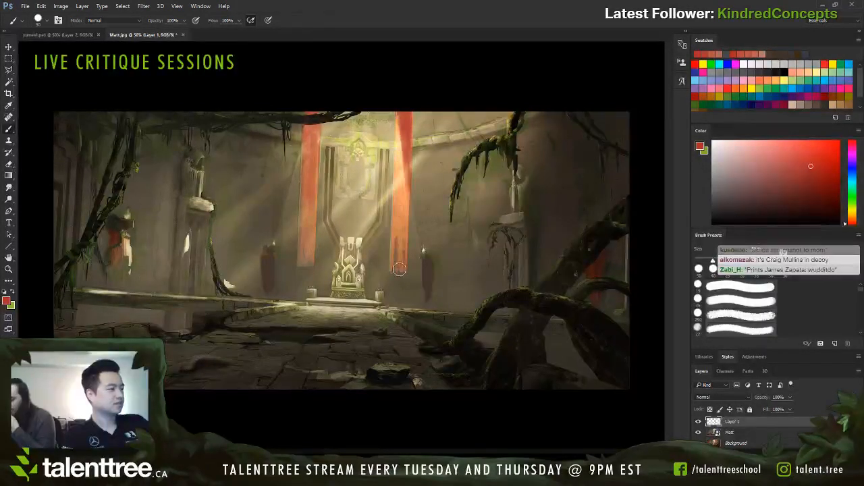
key(ctrl+alt+z)
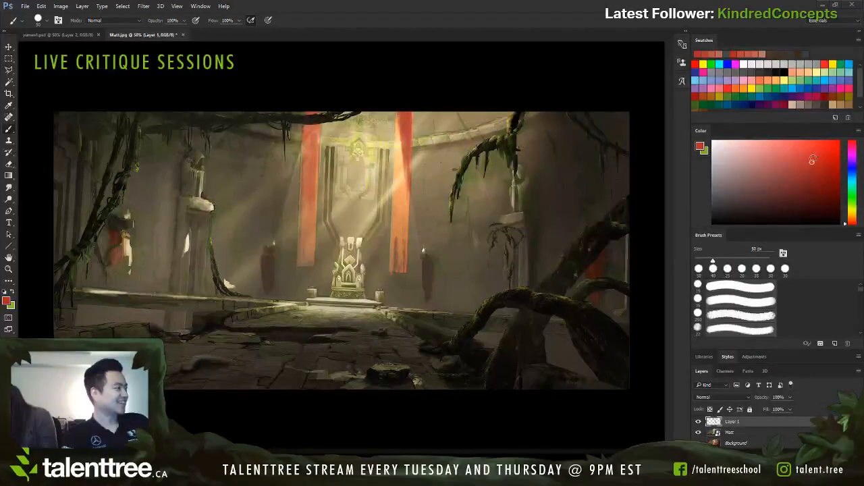
Step: Choose a brighter, more saturated red as the foreground colour
click(813, 159)
click(814, 151)
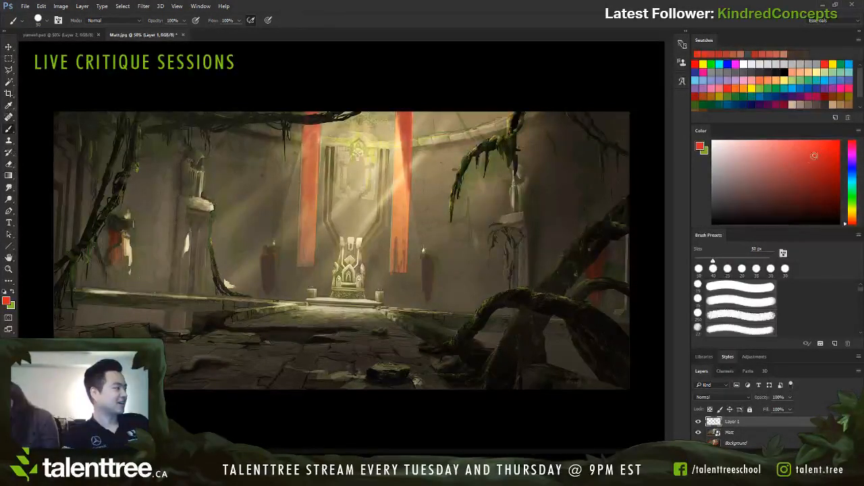
click(827, 148)
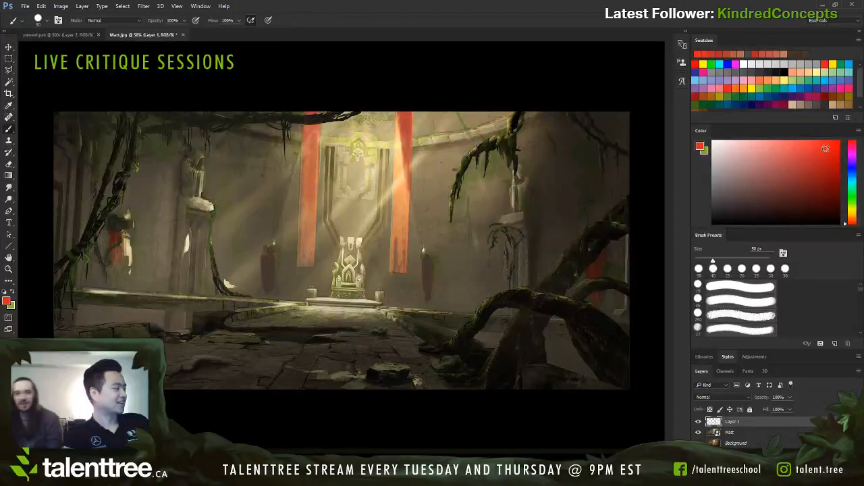
Step: Paint soft orange light over the upper part of the right long banner, using a larger brush
alt+click(401, 200)
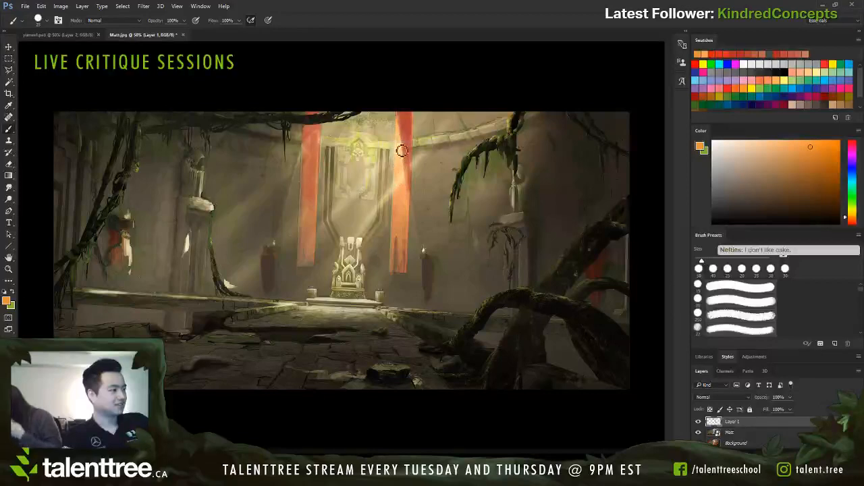
click(791, 146)
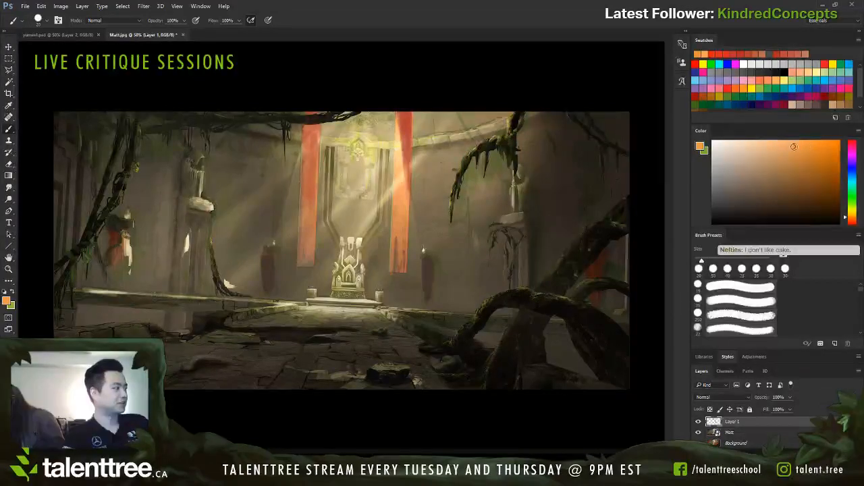
drag(401, 160, 405, 116)
key(])
key(])
key(])
mouse_move(403, 147)
mouse_down()
mouse_move(405, 116)
mouse_move(409, 146)
mouse_move(410, 137)
mouse_up()
alt+click(408, 155)
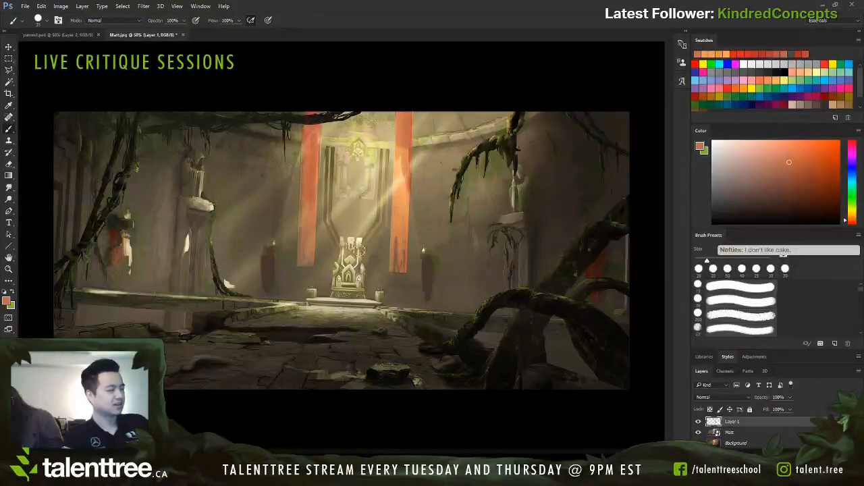
Step: Sample the red of the left long banner, darken it and paint over the banner's top end
alt+click(312, 126)
drag(312, 129, 316, 116)
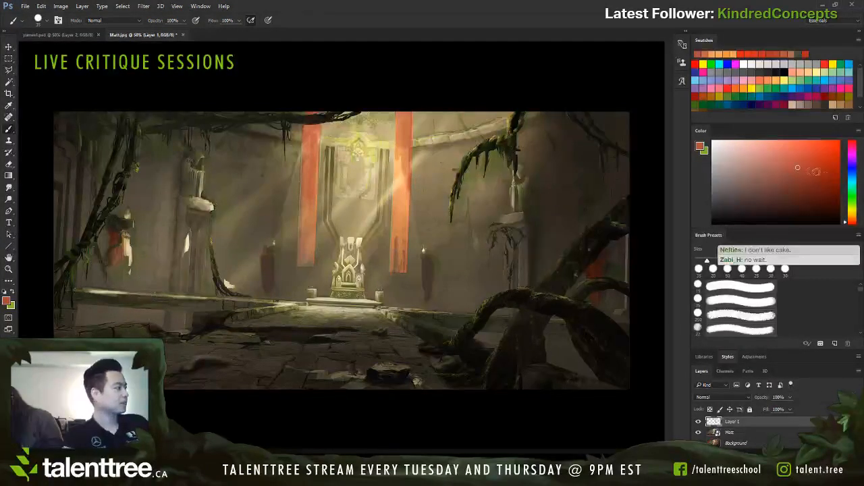
click(799, 183)
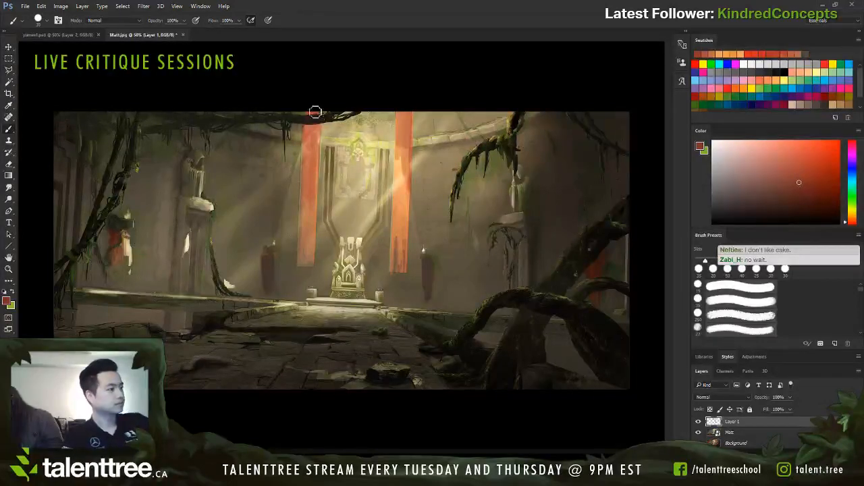
mouse_move(312, 116)
mouse_down()
mouse_move(318, 118)
mouse_move(312, 137)
mouse_up()
key(m)
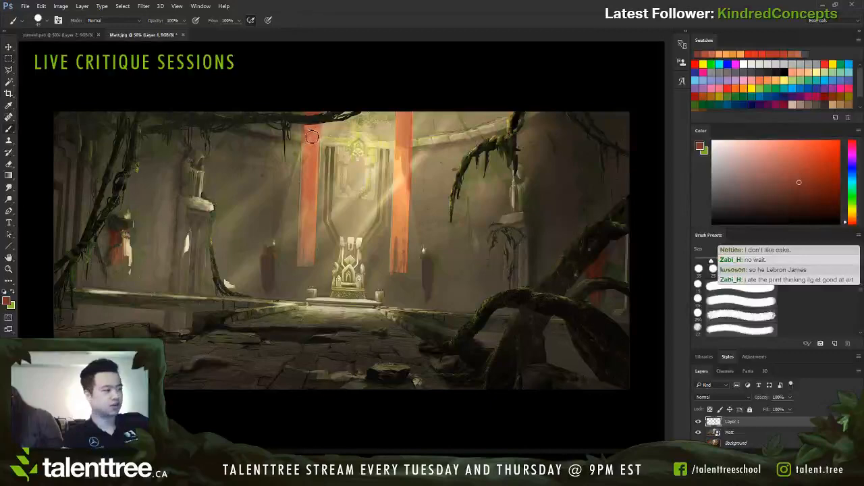
drag(305, 111, 314, 265)
key(l)
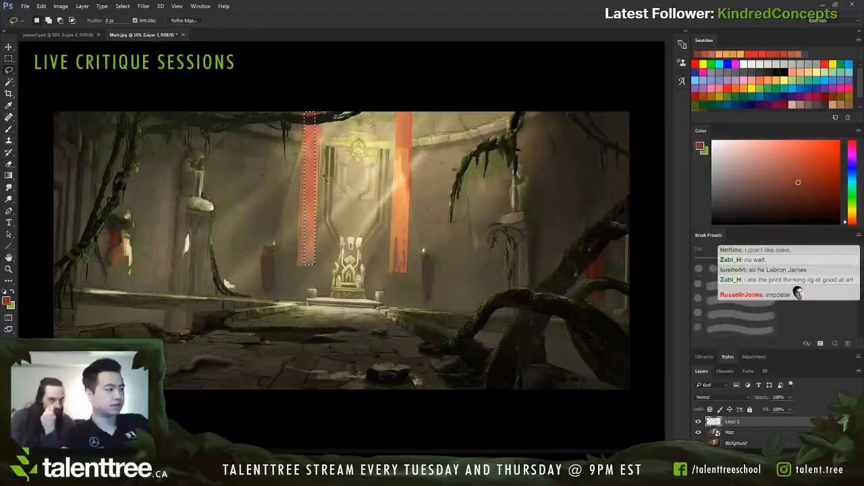
key(ctrl+d)
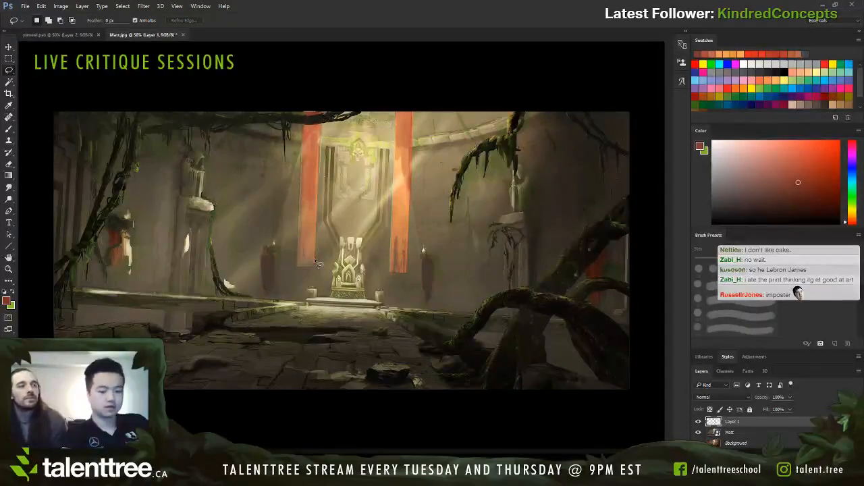
Step: Select both long banners together by outlining each one with the Polygonal Lasso
key(shift+l)
click(315, 266)
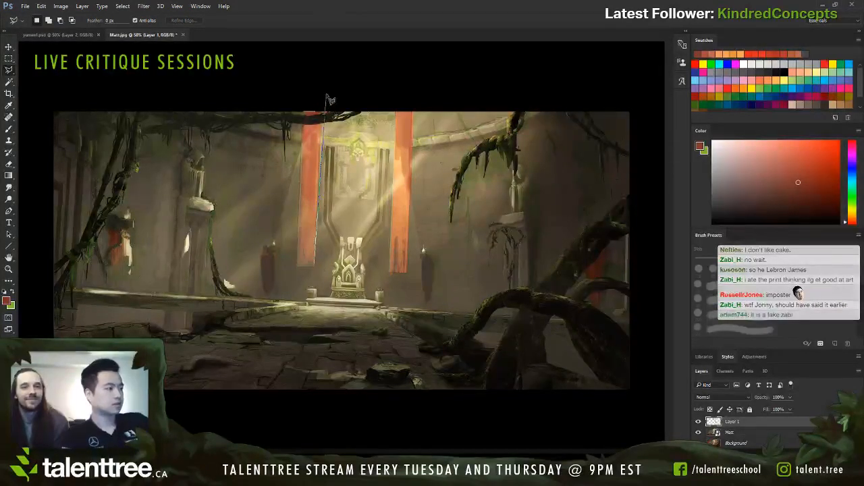
click(305, 109)
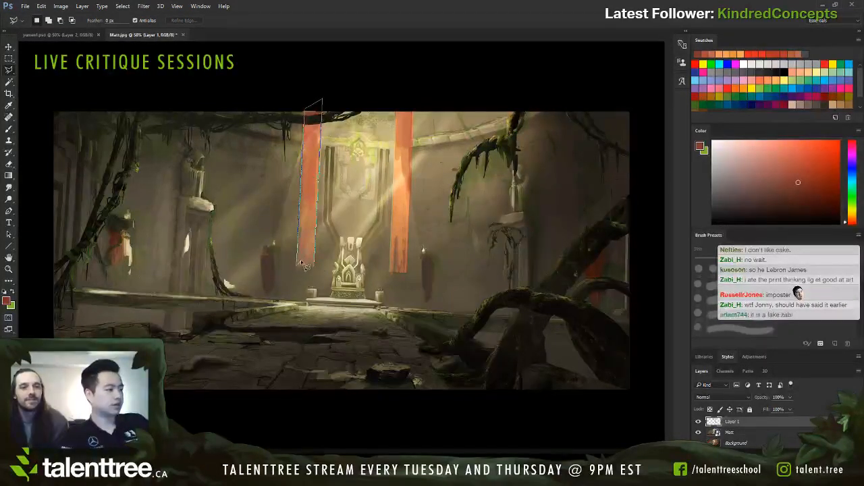
click(314, 267)
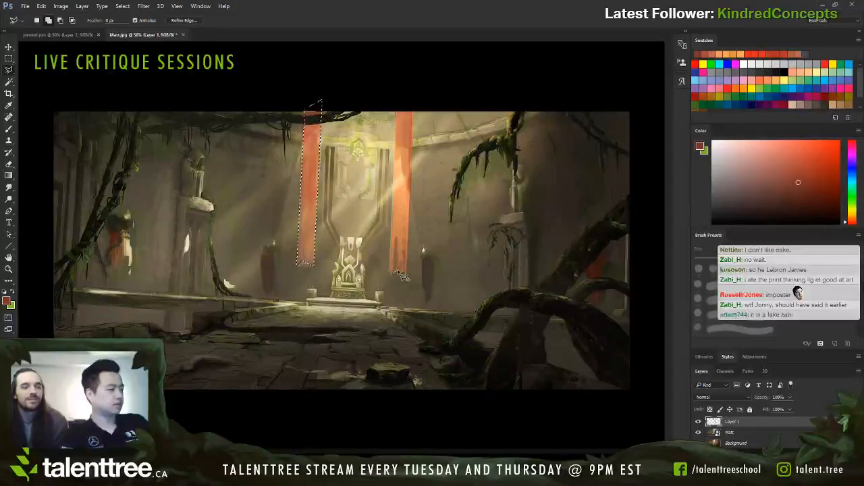
click(406, 273)
click(413, 102)
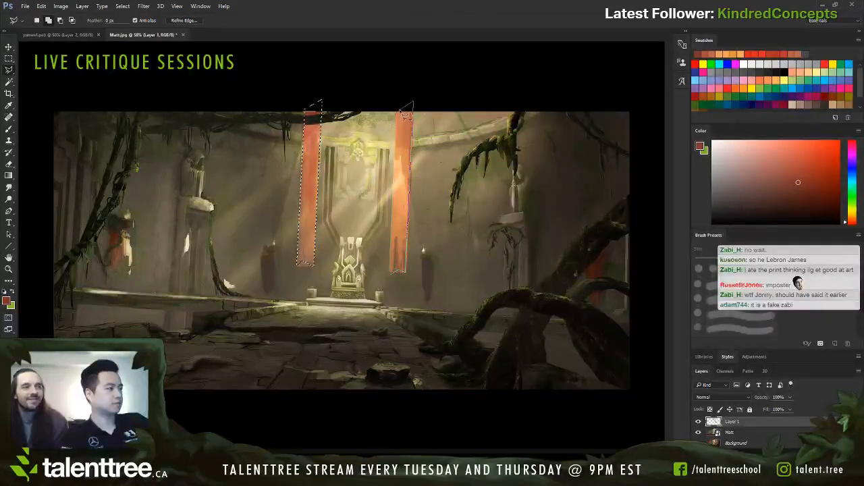
click(397, 114)
double_click(395, 280)
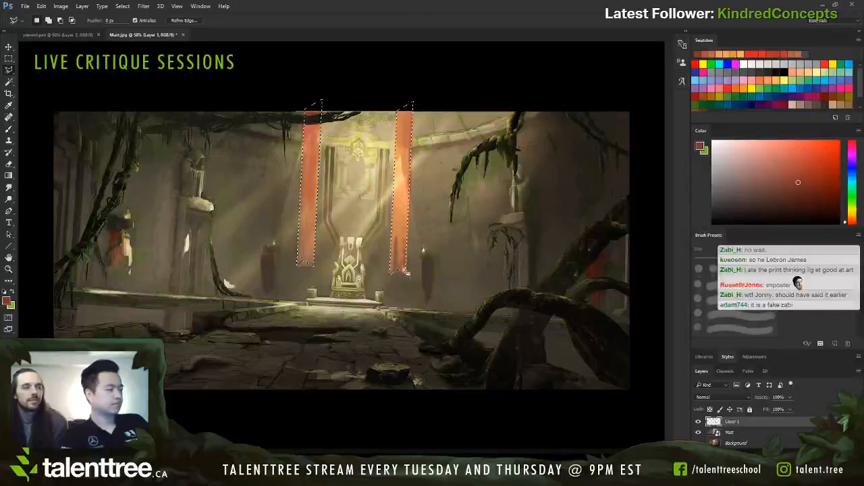
Step: Add a new layer and paint the upper part of the right banner deep, saturated red with an enlarged brush
key(b)
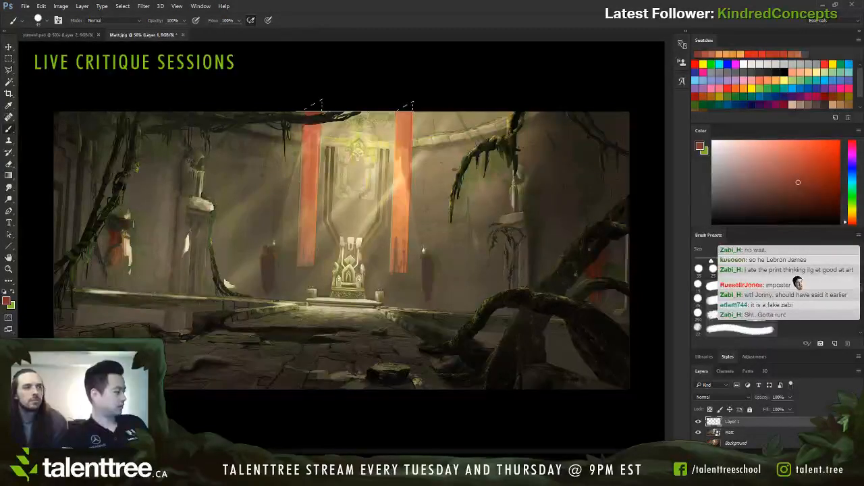
click(835, 462)
drag(816, 182, 826, 176)
key(bracketright)
key(bracketright)
key(bracketright)
key(bracketright)
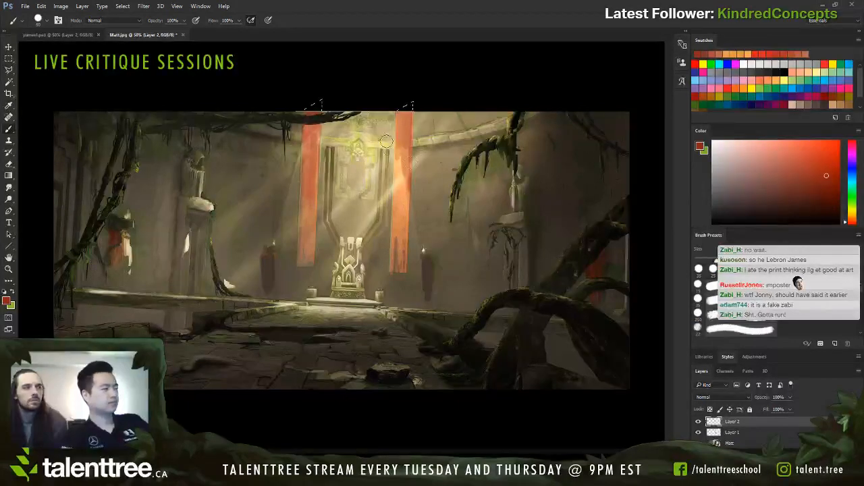
mouse_move(396, 117)
mouse_down()
mouse_move(387, 180)
mouse_move(404, 126)
mouse_move(399, 177)
mouse_up()
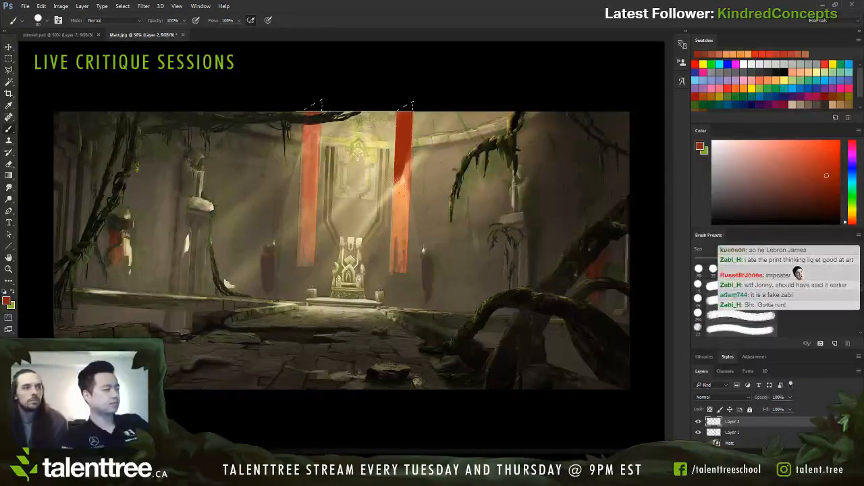
Step: Paint a pale orange light band across the middle of the right banner and deep red down to its hem
alt+click(402, 191)
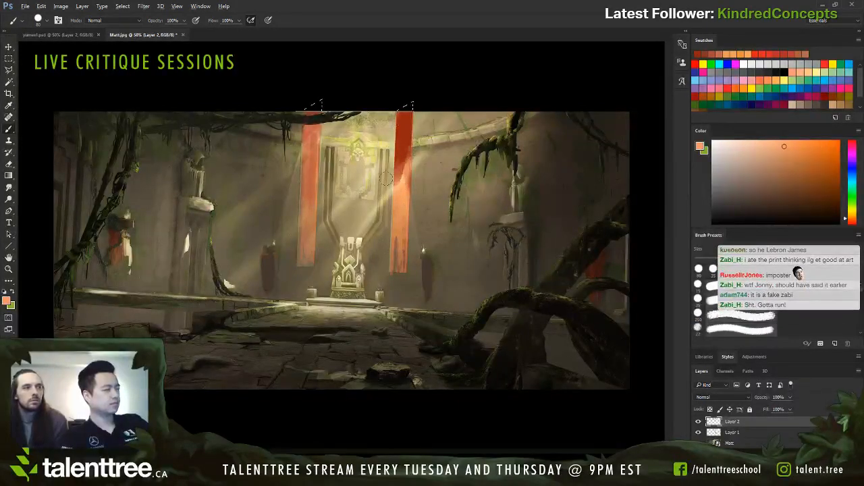
mouse_move(393, 192)
mouse_down()
mouse_move(398, 270)
mouse_move(401, 205)
mouse_up()
alt+click(404, 126)
key(bracketright)
key(bracketright)
Step: Paint the left banner deep red with a large brush and shade its upper part with a darker red
key(bracketright)
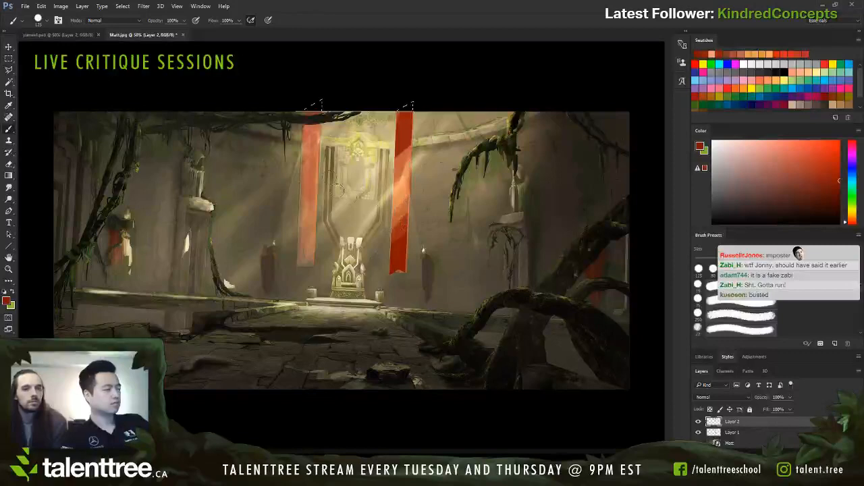
mouse_move(315, 118)
mouse_down()
mouse_move(305, 143)
mouse_move(306, 248)
mouse_up()
key(bracketright)
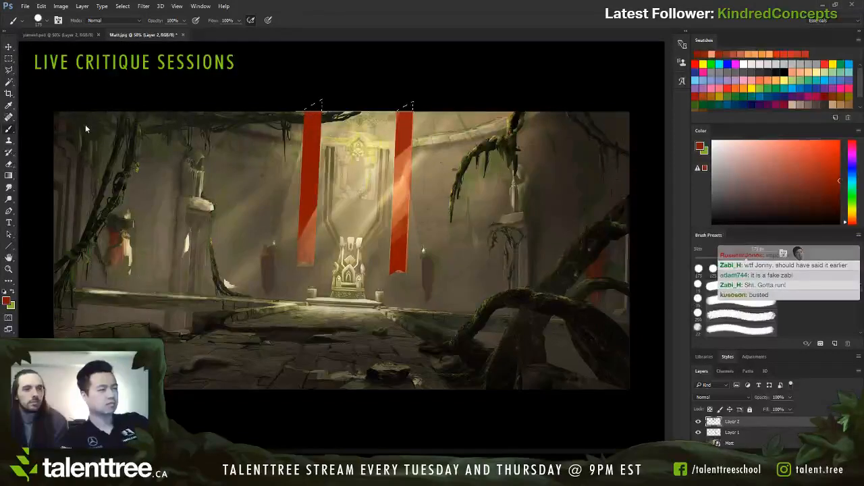
click(110, 112)
drag(311, 115, 309, 157)
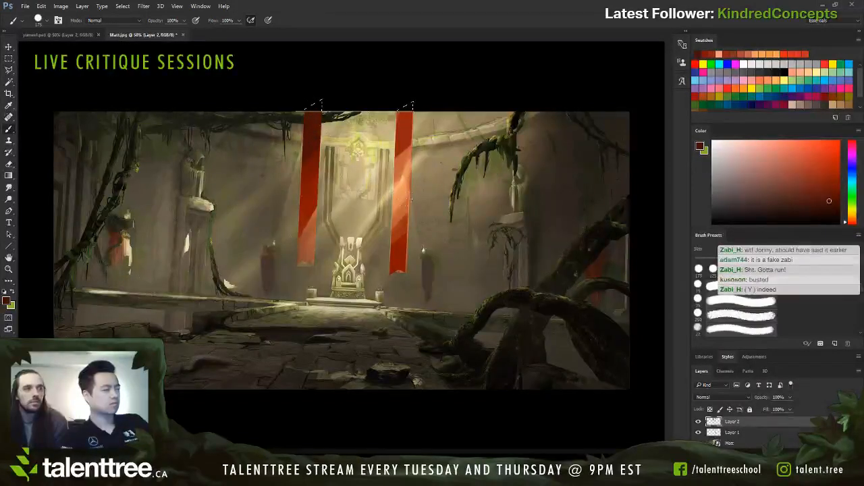
Step: Cover the lower end of the left banner with red, using a larger brush
click(83, 113)
drag(309, 230, 306, 256)
key(bracketright)
key(bracketright)
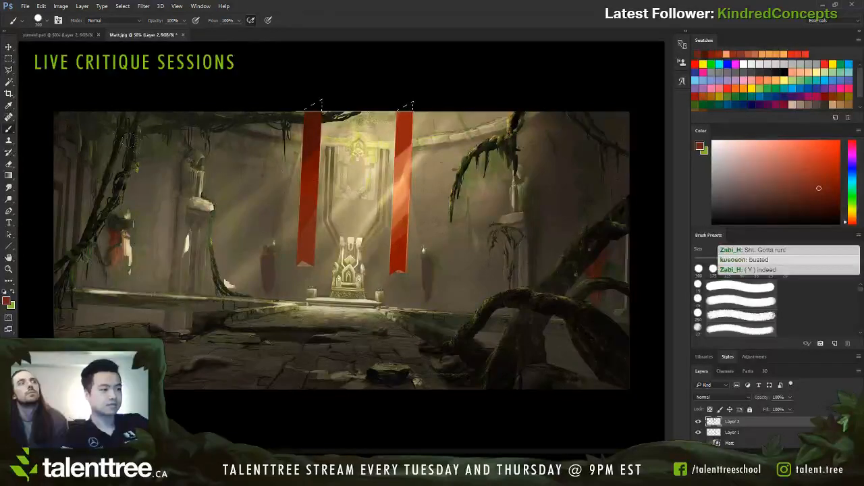
Step: Brighten the diagonal light band across the right banner with soft peach and orange strokes
click(81, 100)
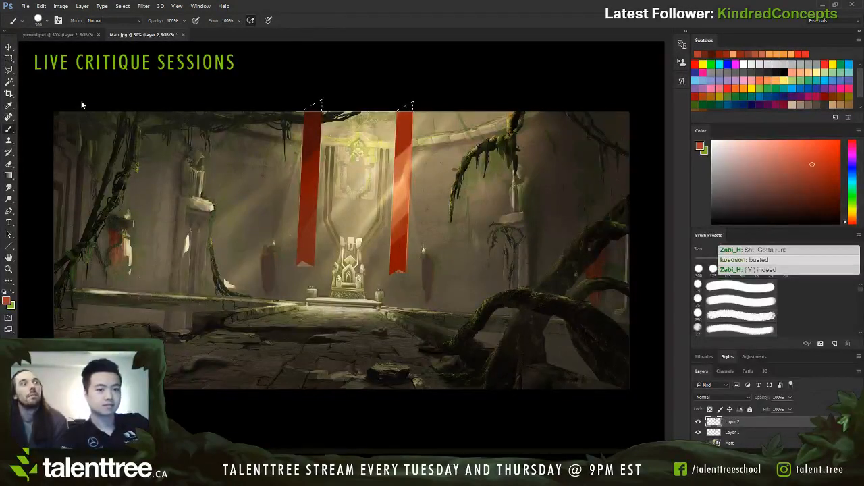
alt+click(405, 177)
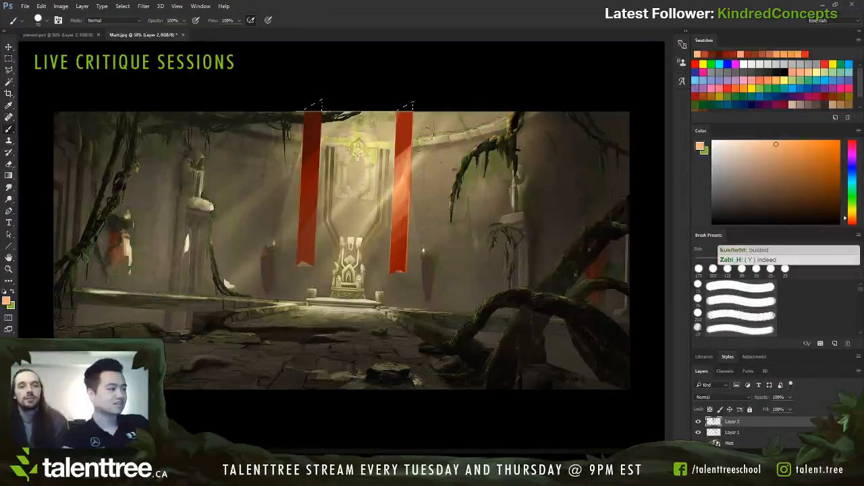
drag(427, 134, 375, 206)
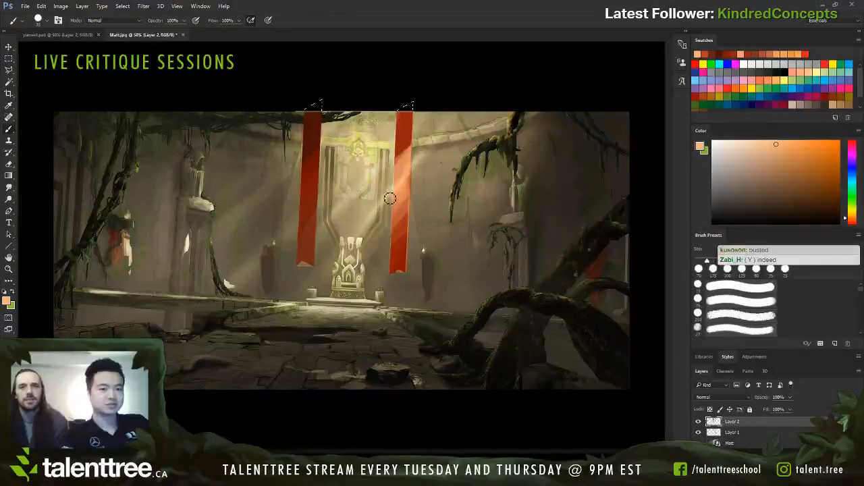
key(bracketright)
key(bracketright)
key(bracketright)
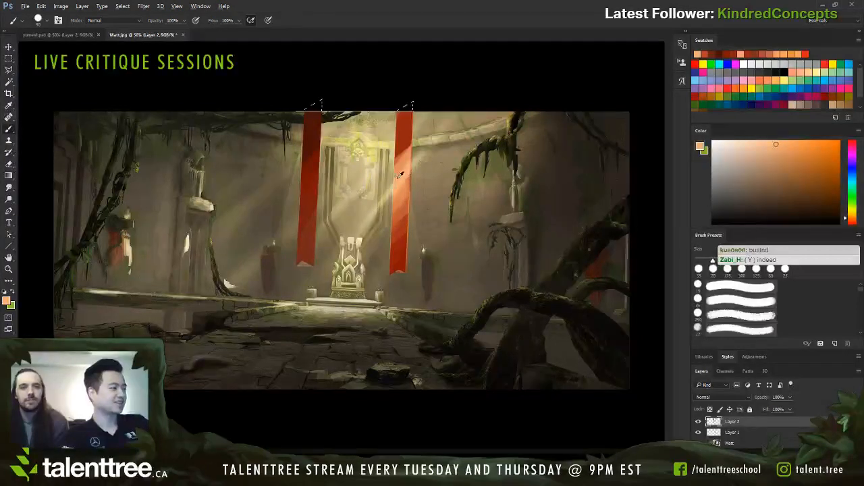
alt+click(402, 175)
alt+click(407, 154)
alt+click(406, 192)
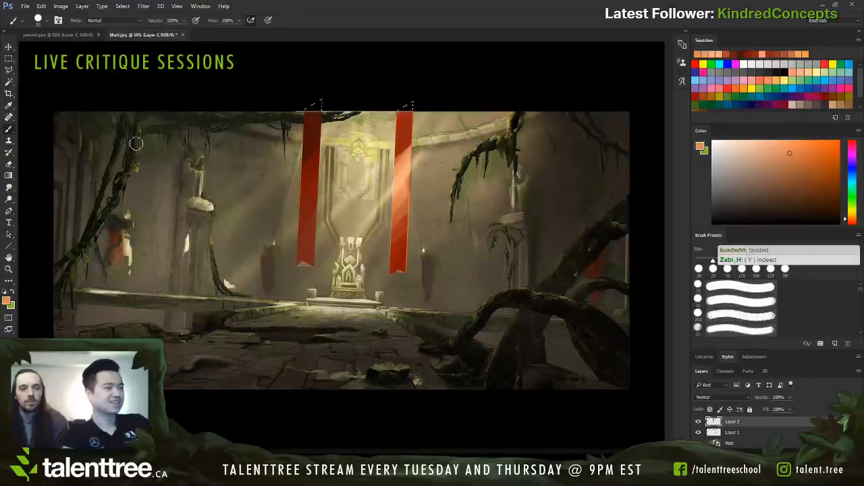
Step: Choose a saturated orange and add a warm glow to the lower half of the left banner with a larger brush
click(83, 97)
key(bracketright)
key(bracketright)
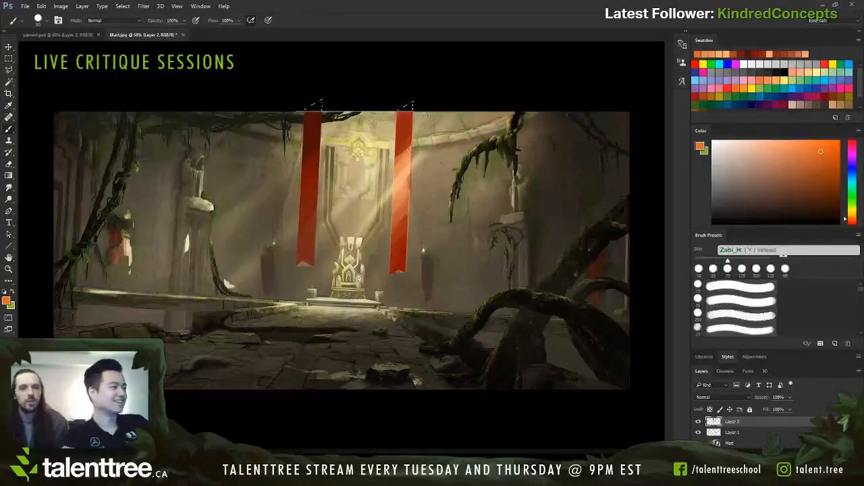
mouse_move(311, 183)
mouse_down()
mouse_move(298, 240)
mouse_move(326, 248)
mouse_up()
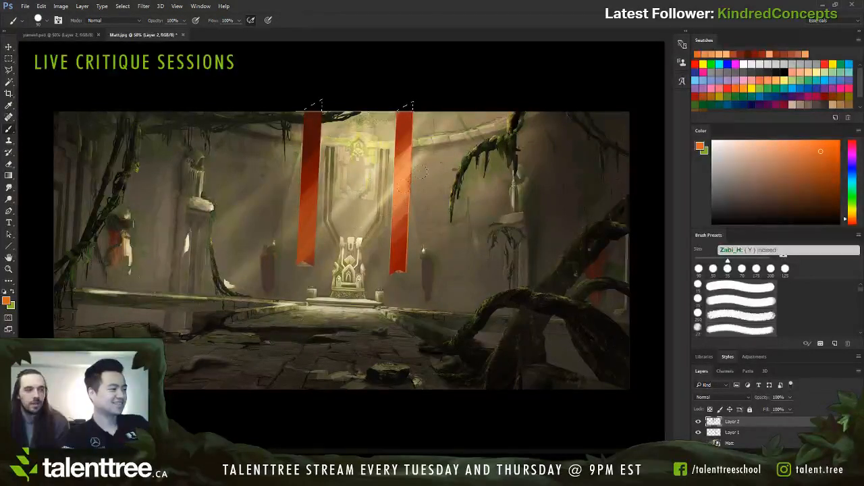
Step: Sample the right banner's red and blend an orange-red over its lower half
alt+click(405, 239)
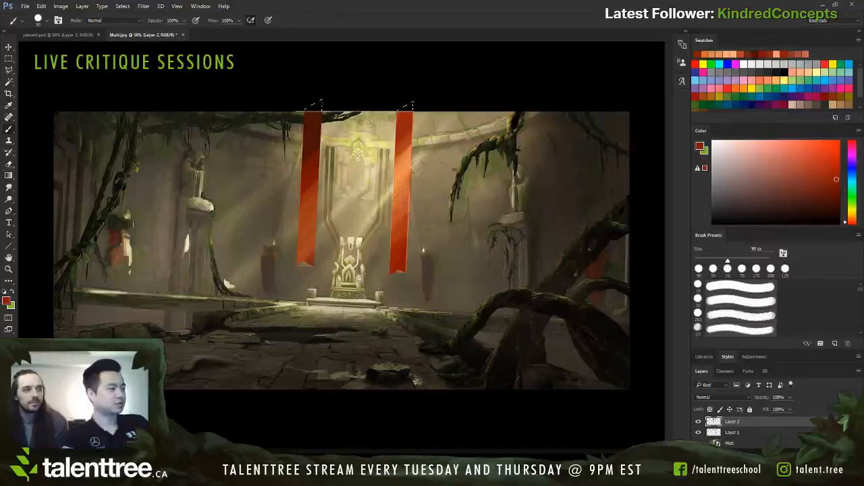
alt+click(403, 235)
drag(404, 201, 397, 241)
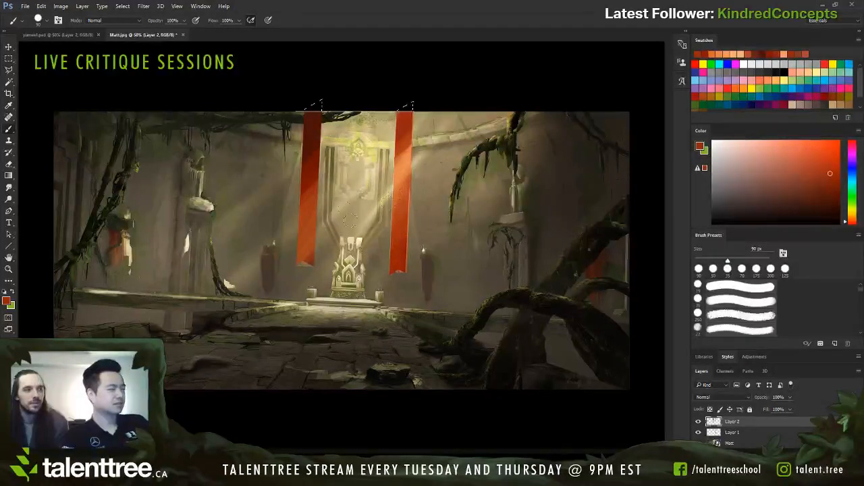
Step: Brush warm light across the middle of the left banner and darken its upper part with a slightly smaller brush
alt+click(402, 181)
drag(320, 171, 289, 196)
key(bracketleft)
alt+click(323, 150)
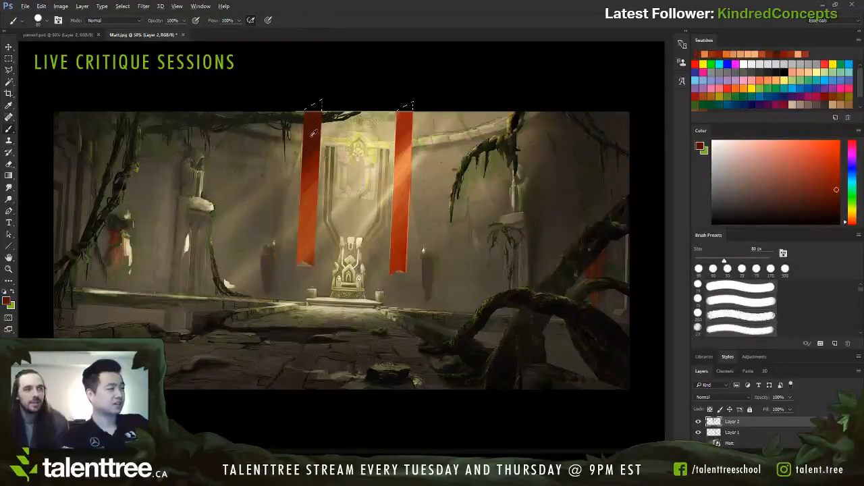
Step: Try darkening the top of the right banner with a dark red stroke, then undo it
drag(404, 112, 403, 173)
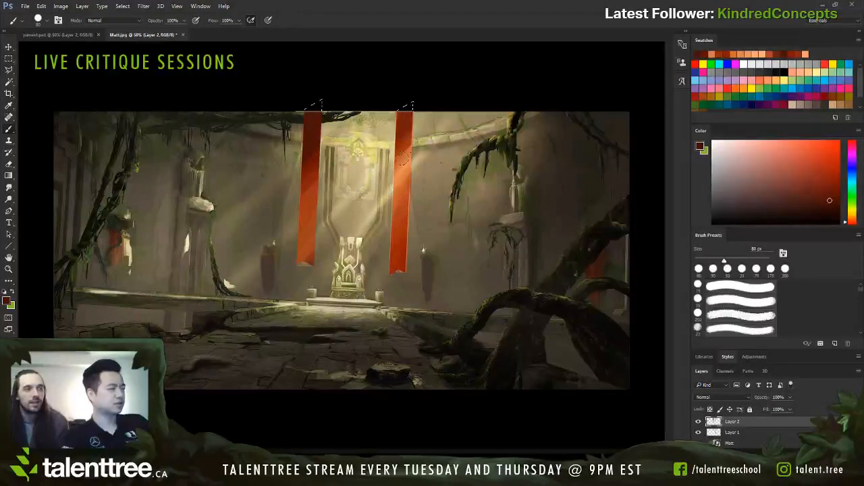
key(ctrl+z)
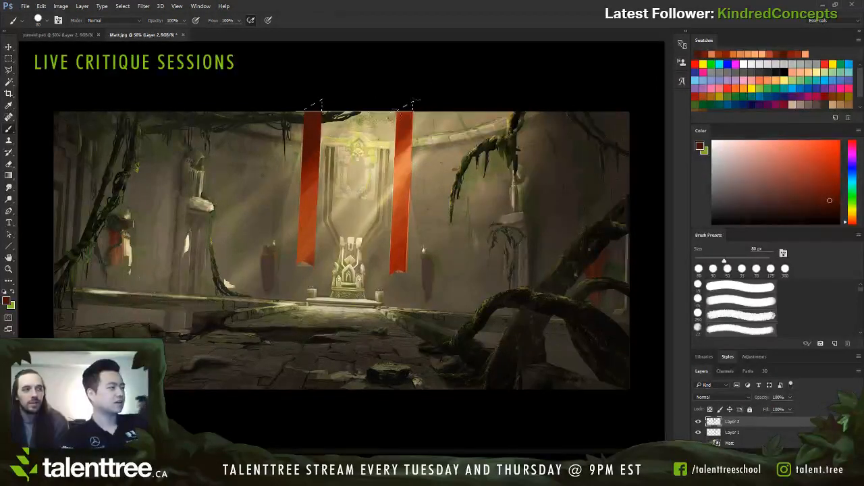
Step: Pick up an orange-red from the right banner, then hide and reshow Layer 2 to compare the repainted banners
alt+click(406, 119)
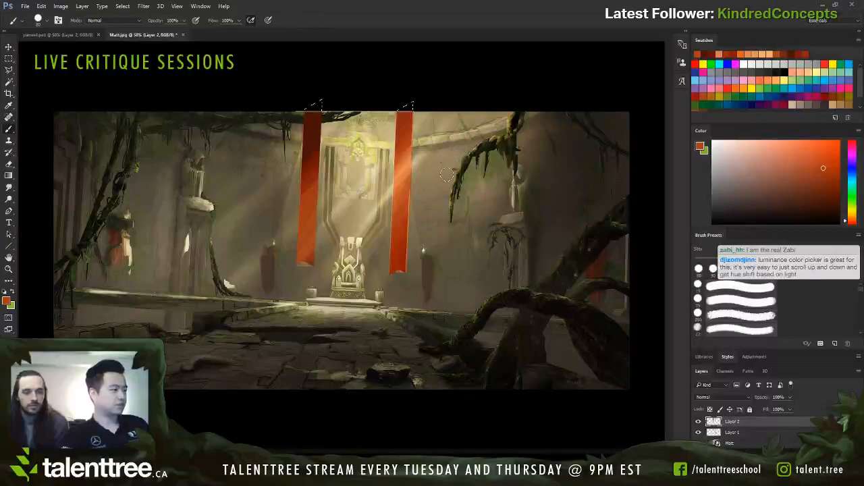
click(699, 422)
click(699, 422)
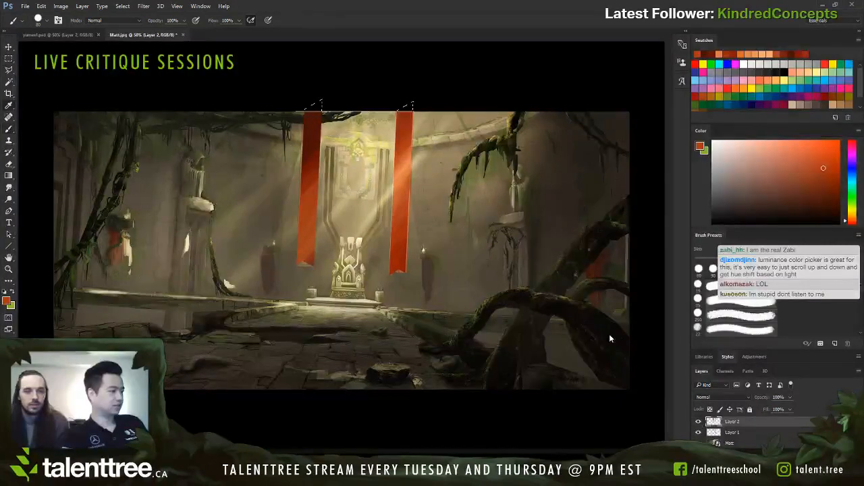
key(i)
mouse_move(592, 348)
mouse_down()
mouse_move(594, 354)
mouse_move(581, 336)
mouse_move(586, 347)
mouse_up()
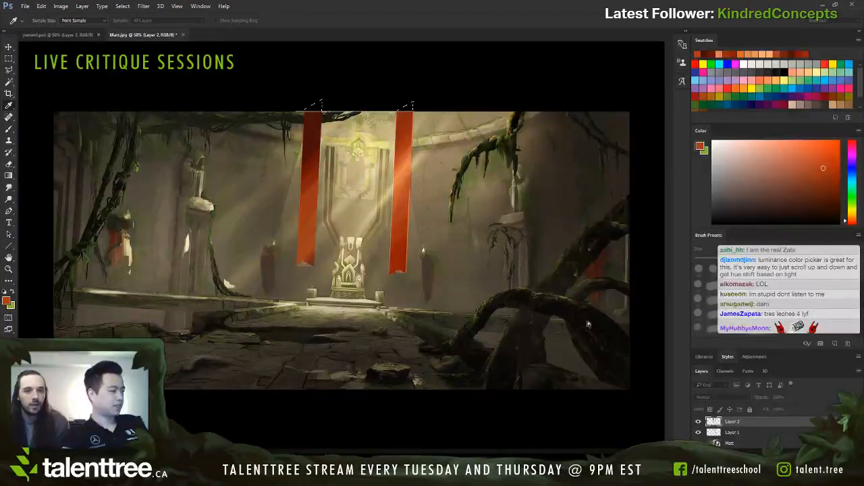
drag(589, 343, 585, 341)
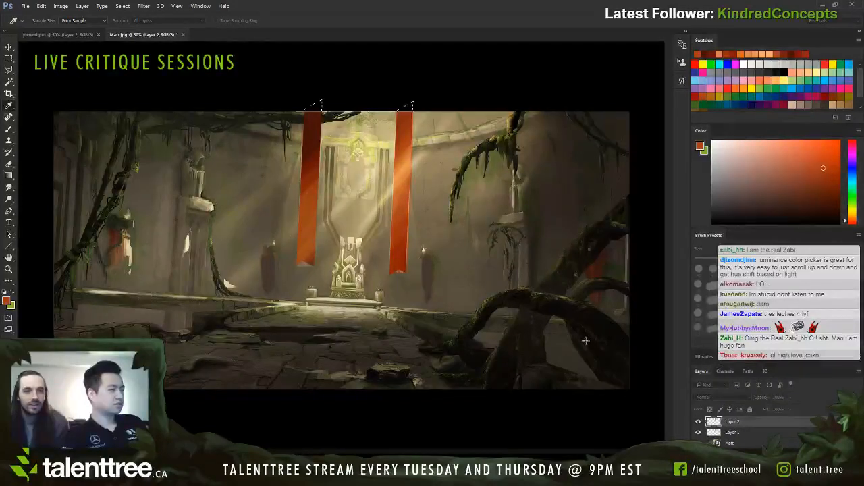
drag(586, 341, 586, 341)
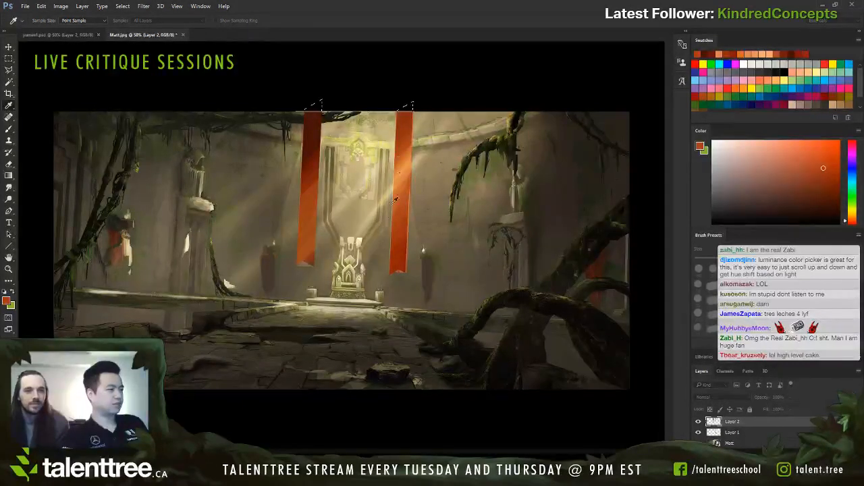
Step: Add a new empty layer for the brush and toggle Layer 2 off and on to compare the repainted banners
key(b)
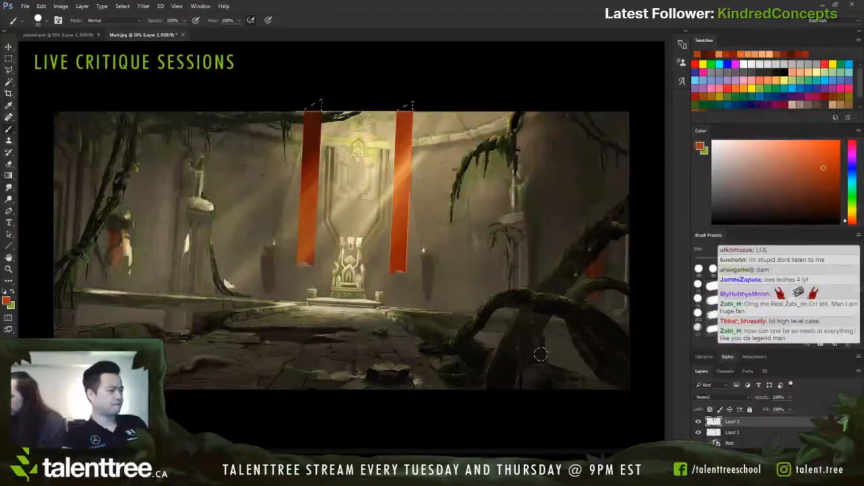
key(ctrl+shift+alt+n)
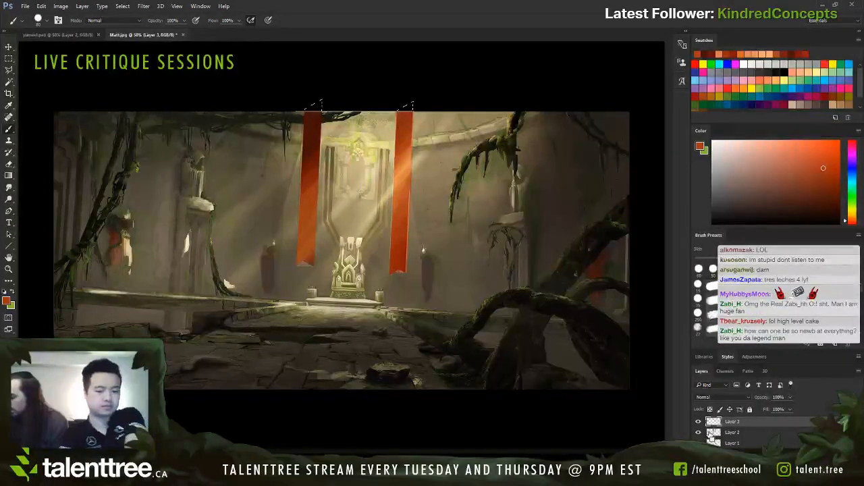
key(ctrl+minus)
key(ctrl+minus)
key(ctrl+plus)
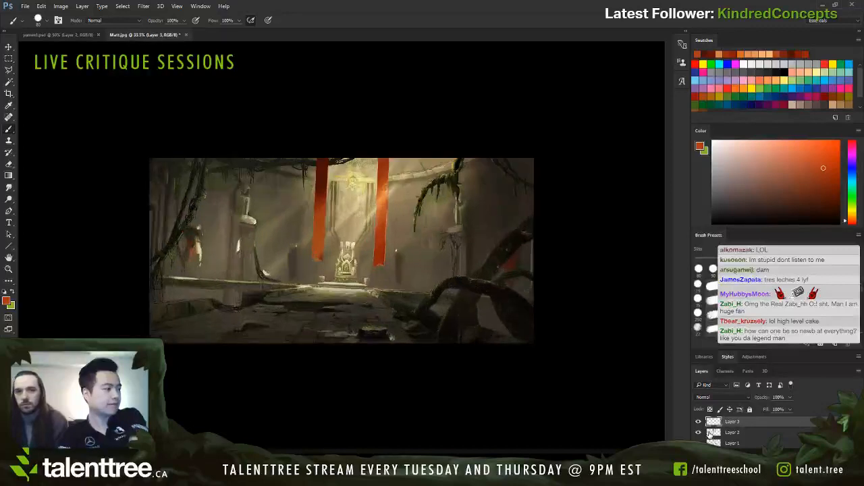
click(699, 433)
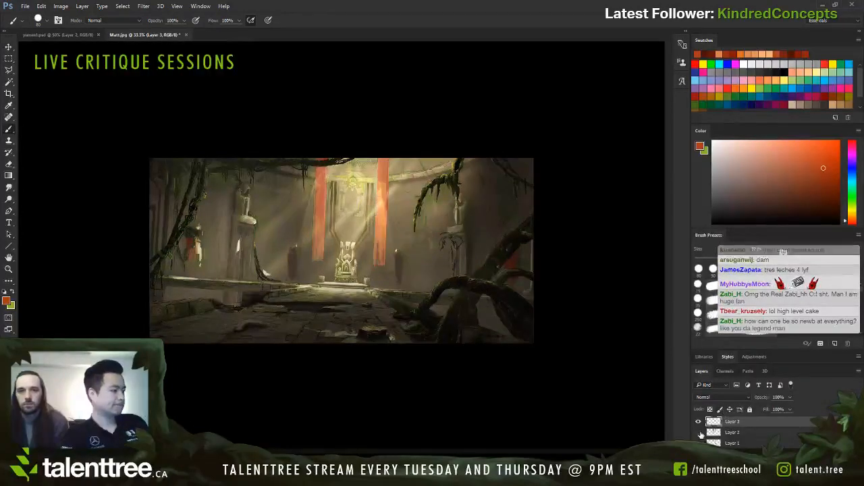
click(699, 434)
click(698, 433)
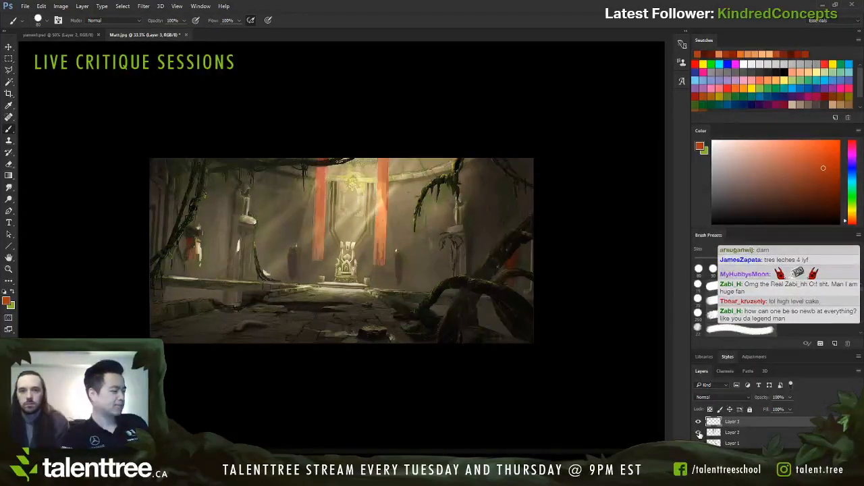
click(699, 433)
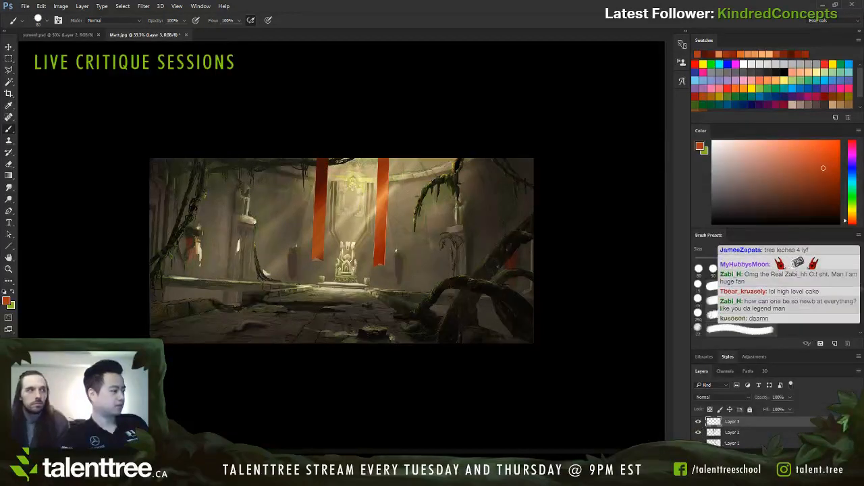
Step: Sample the wall brown and the dark vine colour beside the left pillar and add another empty layer
alt+click(259, 245)
key(ctrl+plus)
key(ctrl+plus)
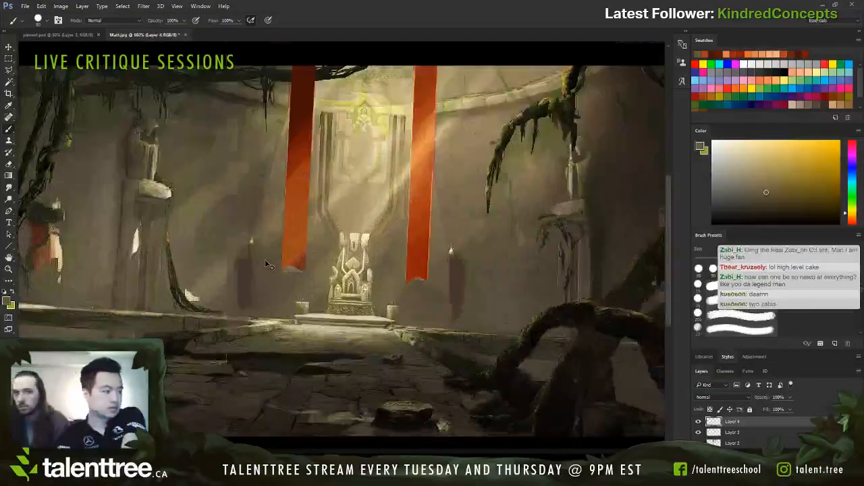
drag(213, 298, 307, 283)
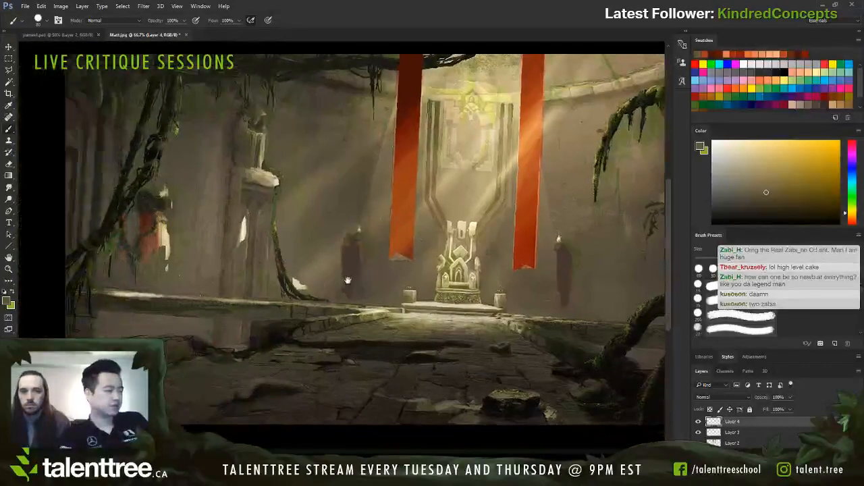
key(ctrl+minus)
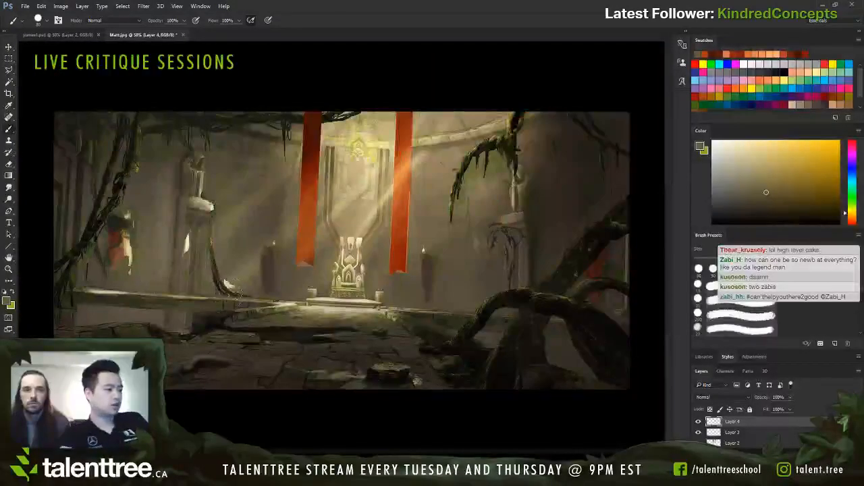
alt+click(219, 278)
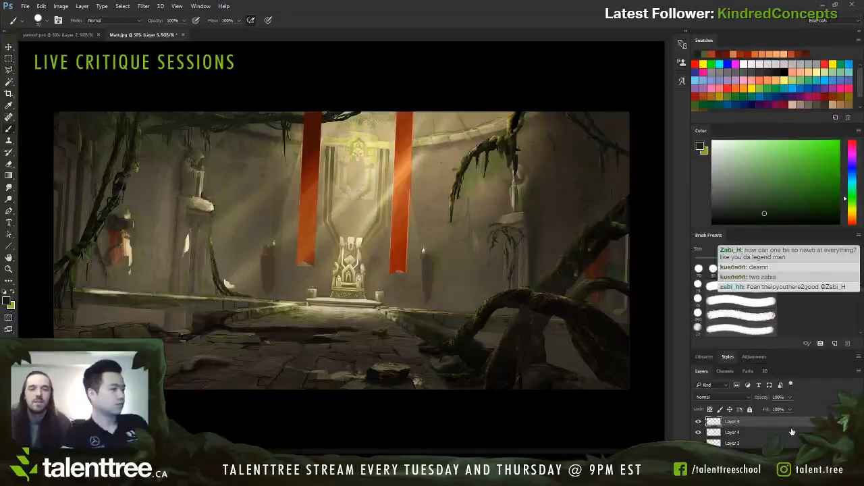
Step: Try red marks over the vines by the pillars and paint over them with sampled wall brown
alt+click(74, 118)
alt+click(118, 243)
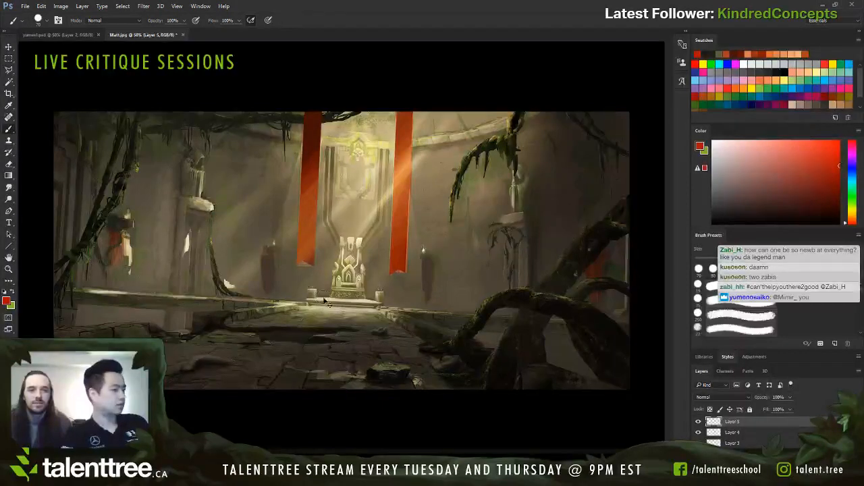
mouse_move(224, 262)
mouse_down()
mouse_move(220, 286)
mouse_move(232, 295)
mouse_up()
key(ctrl+z)
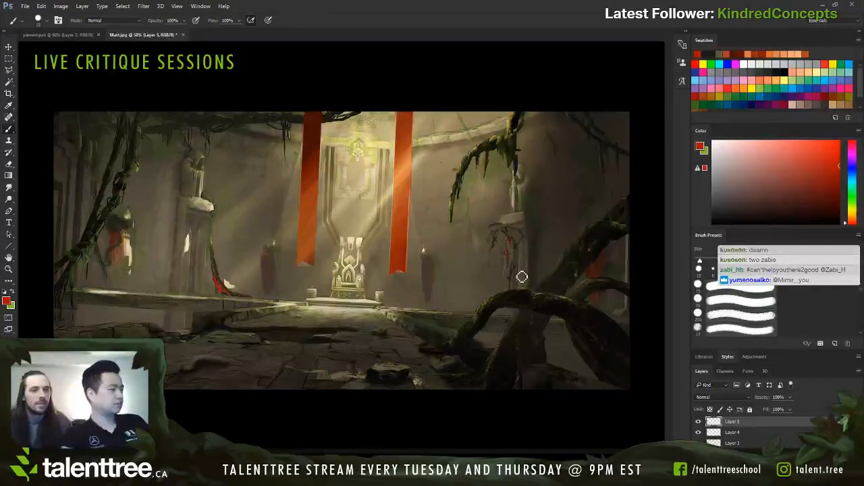
alt+click(253, 288)
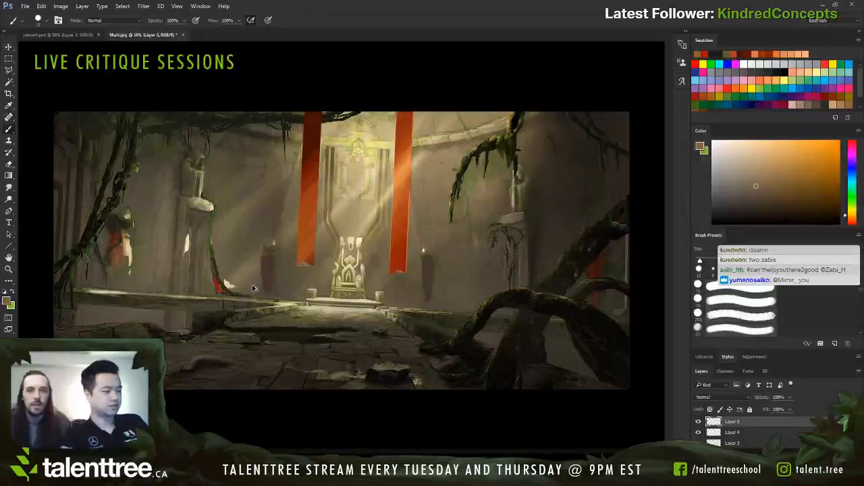
alt+click(254, 286)
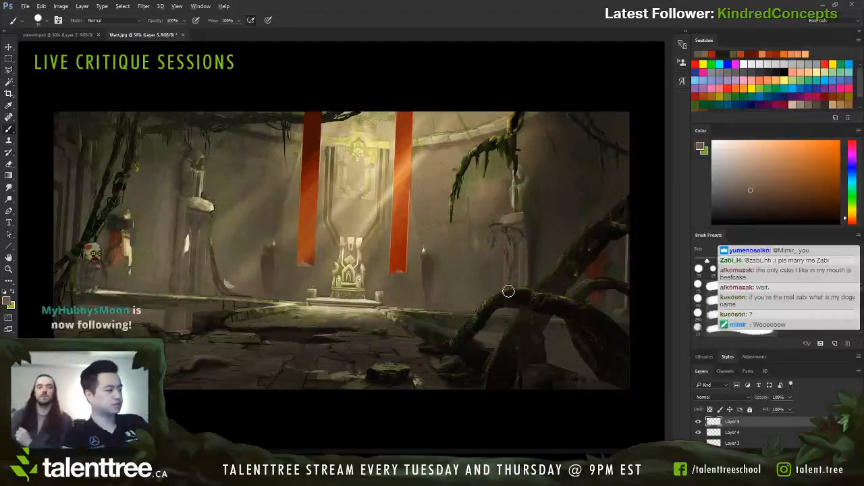
Step: Paint a dark brown vine down the left pillar and along the base of the wall with a smaller brush
alt+click(512, 230)
alt+click(511, 233)
key(bracketleft)
key(bracketleft)
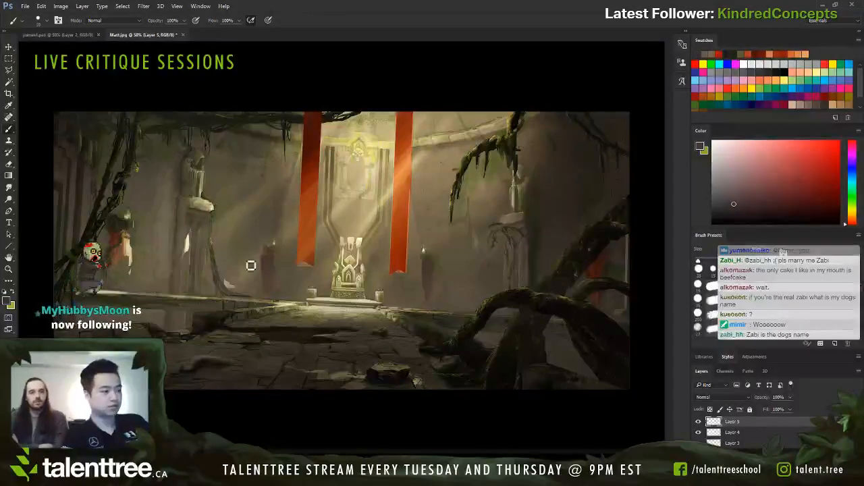
alt+click(218, 220)
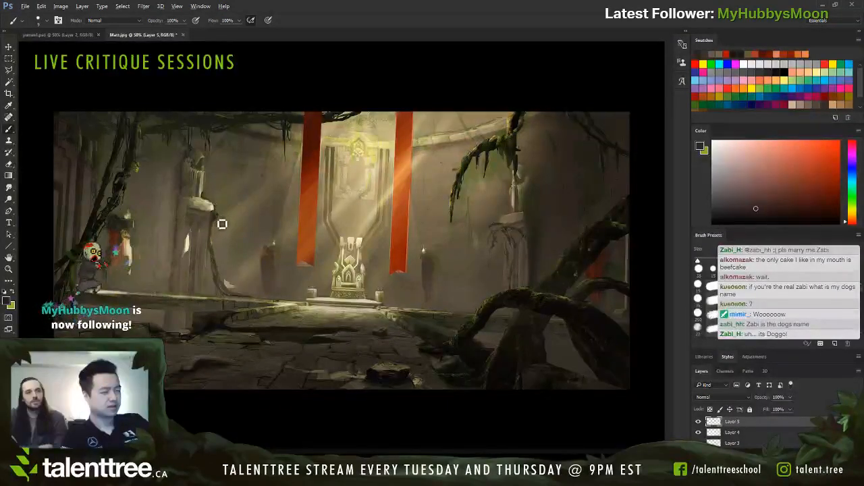
alt+click(220, 232)
drag(219, 232, 221, 225)
alt+click(219, 221)
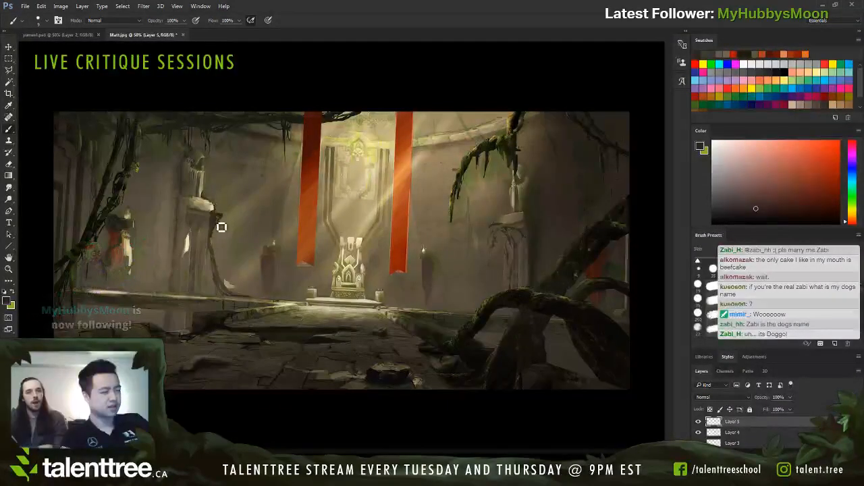
drag(240, 295, 308, 302)
Step: Paint a thin dark root from the right pillar along the base of the wall with a finer brush
key(bracketleft)
key(bracketleft)
key(bracketleft)
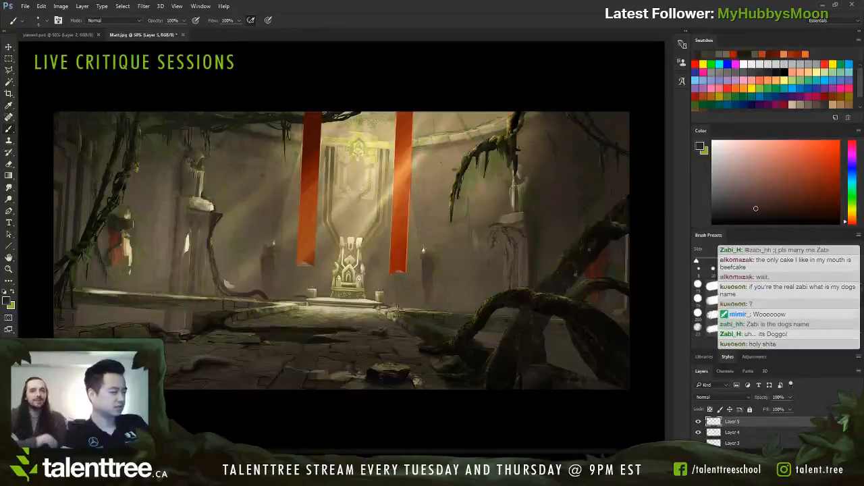
mouse_move(433, 305)
mouse_down()
mouse_move(482, 297)
mouse_move(509, 280)
mouse_up()
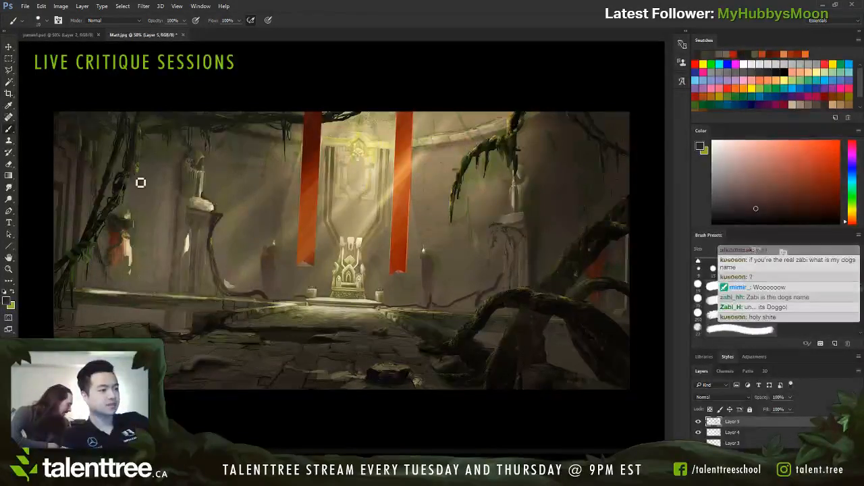
Step: Darken the hanging vine at the painting's left and paint a near-black root across the floor from the large foreground roots
alt+click(88, 233)
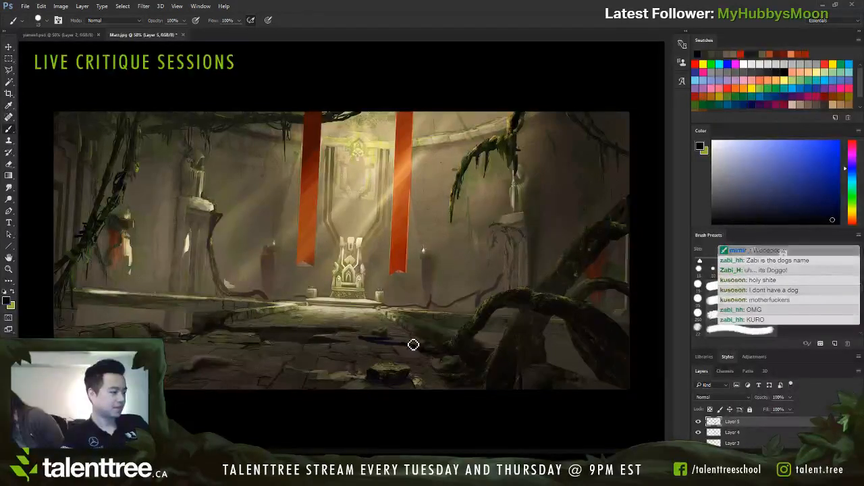
alt+click(370, 344)
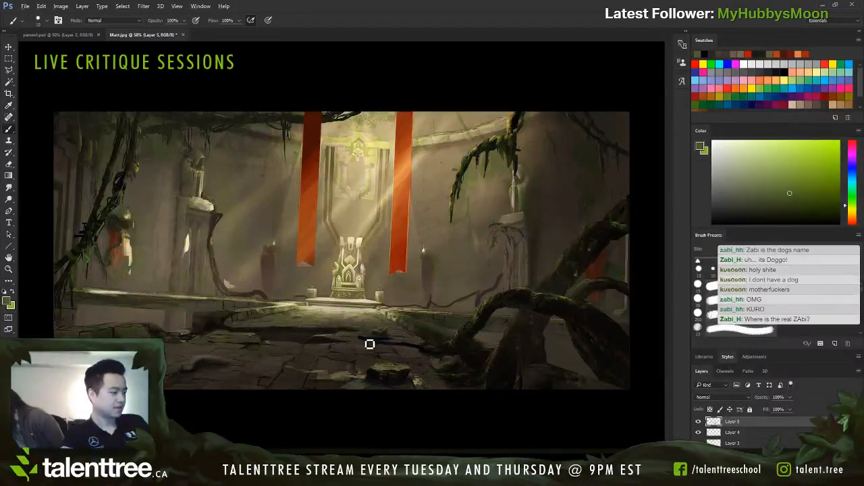
alt+click(429, 352)
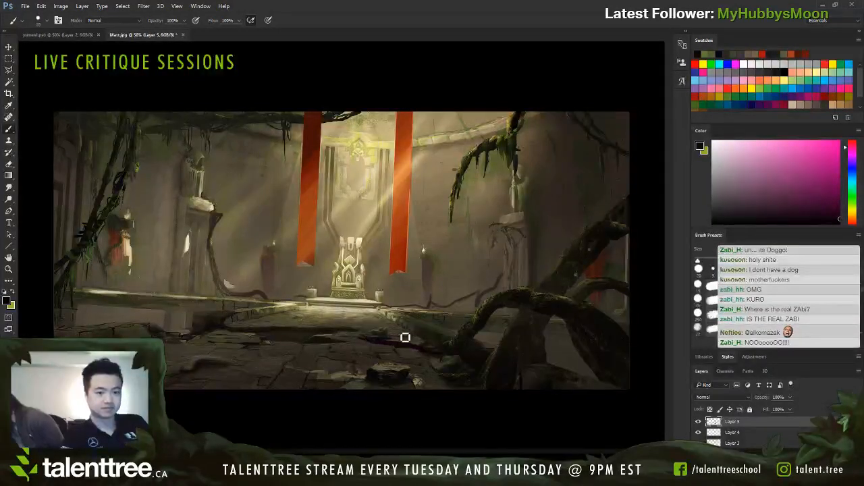
alt+click(492, 314)
key(bracketleft)
key(bracketleft)
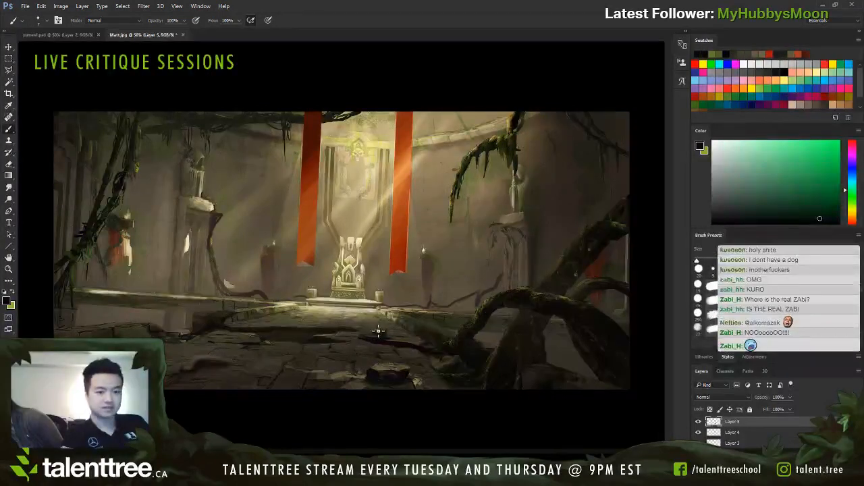
drag(378, 335, 357, 335)
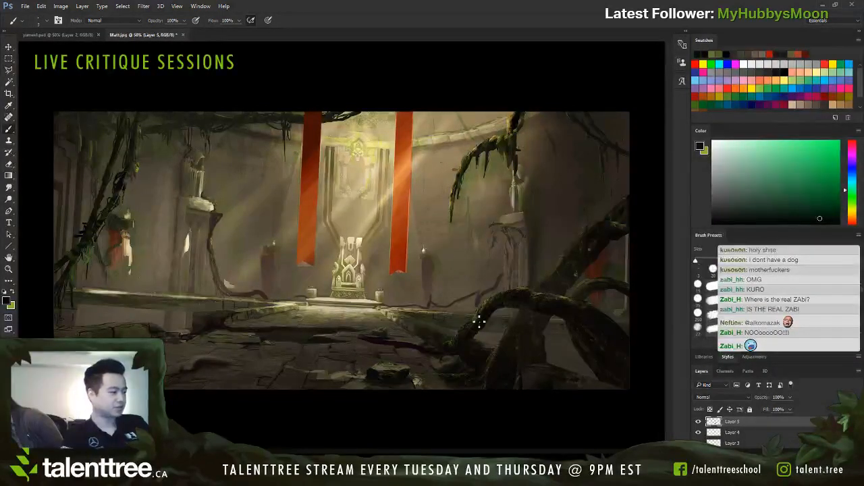
Step: Sample a dark tone from the large root and paint a looping root on the lit floor before the throne, redoing the first attempt
alt+click(491, 301)
alt+click(485, 310)
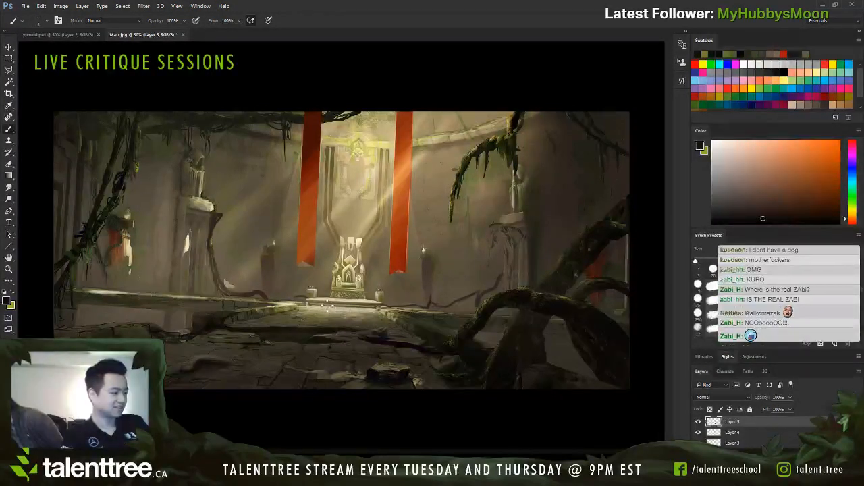
key(bracketright)
key(bracketright)
drag(317, 298, 328, 300)
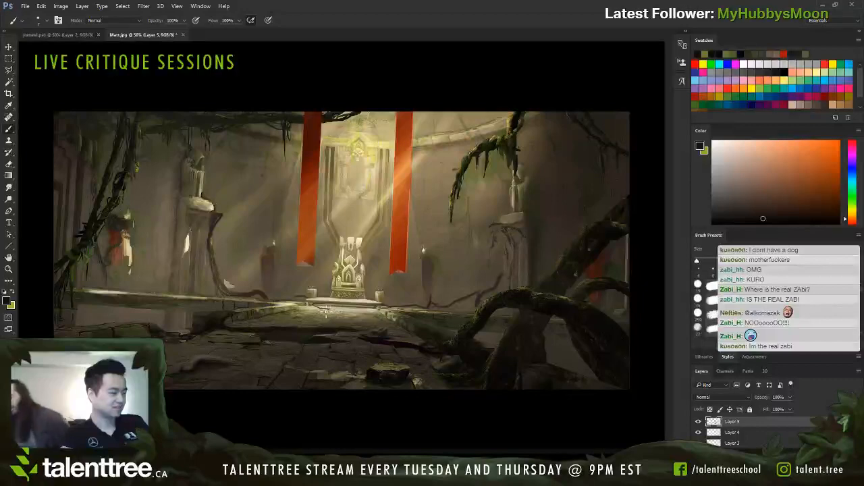
drag(349, 314, 354, 330)
key(ctrl+z)
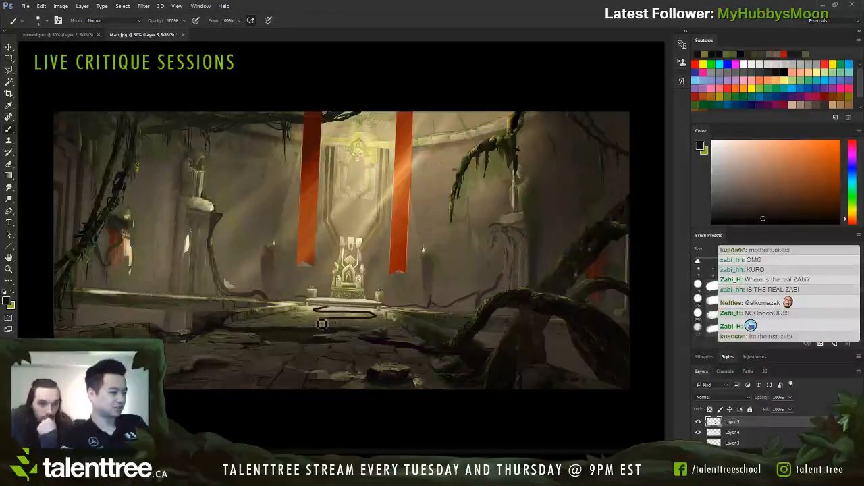
mouse_move(332, 312)
mouse_down()
mouse_move(324, 320)
mouse_move(378, 328)
mouse_move(309, 333)
mouse_up()
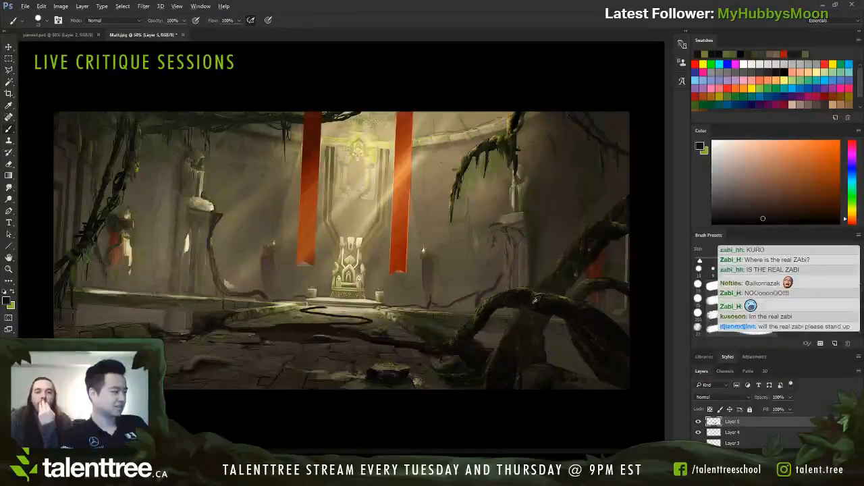
Step: Sample the pale floor light and paint thin highlights along the upper edge of the looping root with a smaller brush
alt+click(451, 309)
key(bracketleft)
key(bracketleft)
key(bracketleft)
key(bracketleft)
key(bracketleft)
key(bracketleft)
key(bracketleft)
alt+click(331, 305)
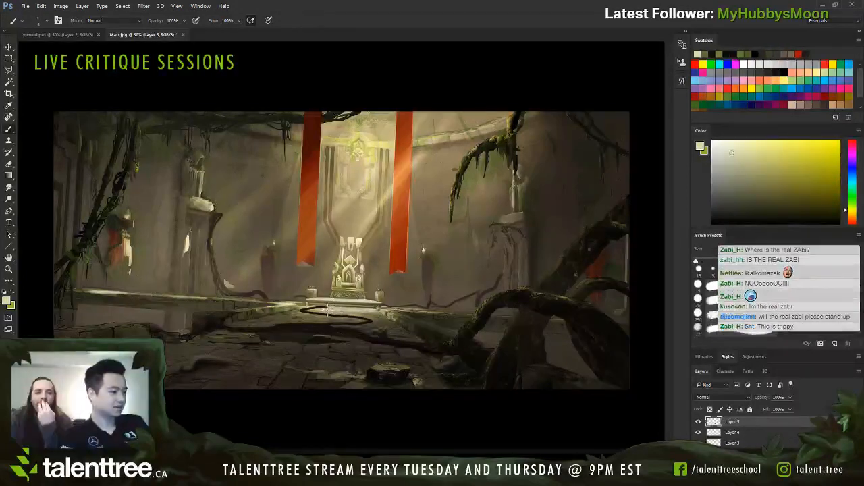
drag(327, 308, 313, 310)
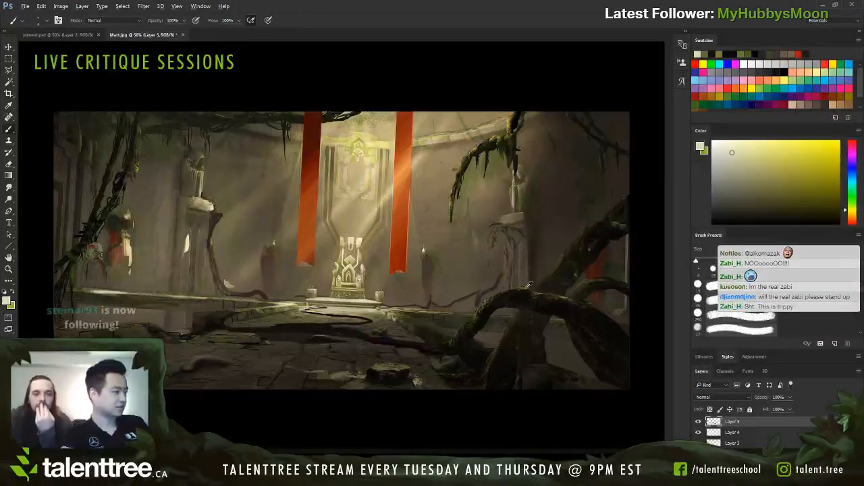
Step: Paint olive green highlights along the floor root and touch up the base of the right wall root with a smaller brush
alt+click(458, 310)
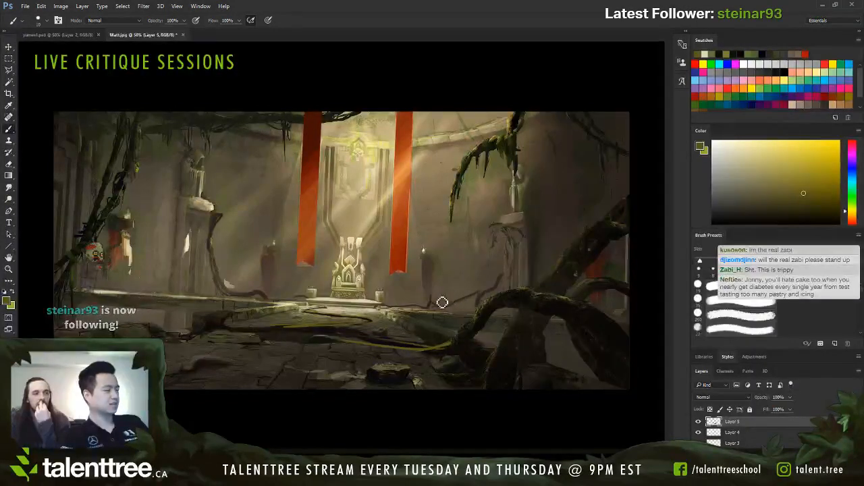
alt+click(479, 294)
mouse_move(427, 310)
mouse_down()
mouse_move(486, 297)
mouse_move(451, 309)
mouse_up()
key([)
key([)
key([)
key([)
alt+click(485, 308)
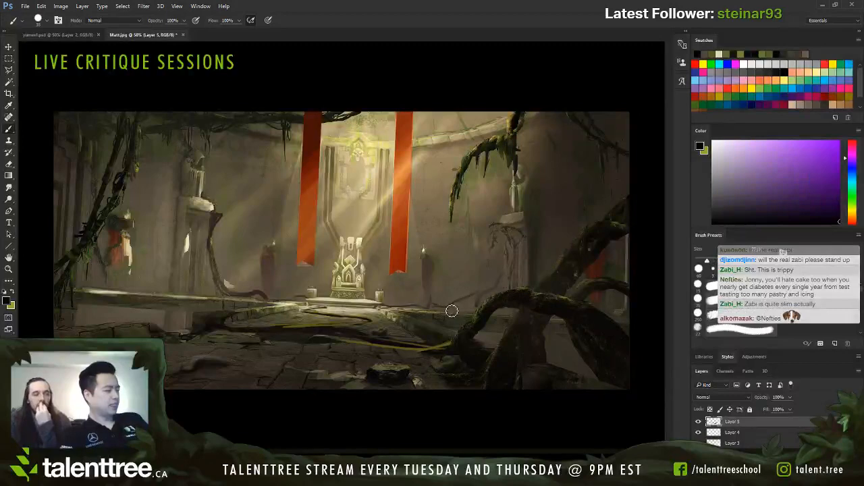
Step: Sample a dark olive tone and touch up the root running down beside the left pillar with a smaller brush
alt+click(213, 247)
alt+click(215, 247)
key([)
key([)
key([)
key([)
drag(212, 255, 214, 297)
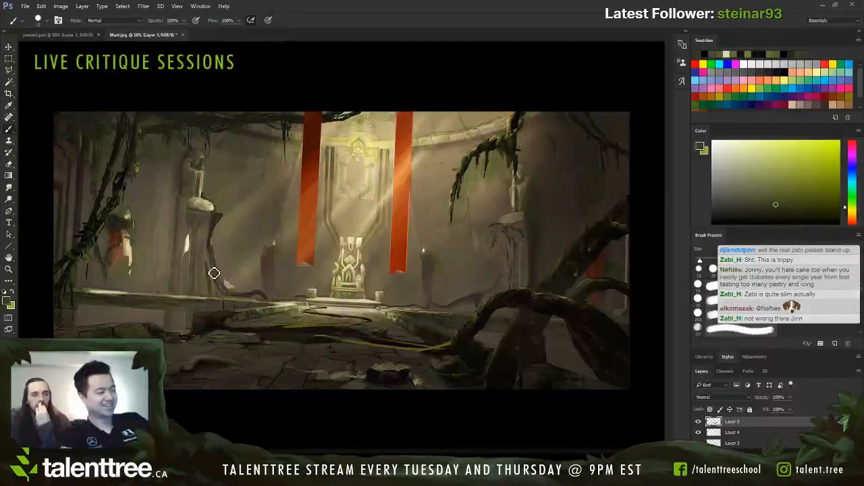
Step: Paint dark olive vines branching up the wall between the red-caped figure and the left pillar
key([)
key([)
drag(176, 255, 163, 239)
key(])
key(])
key(])
key(])
key(])
drag(133, 201, 172, 256)
drag(156, 234, 173, 249)
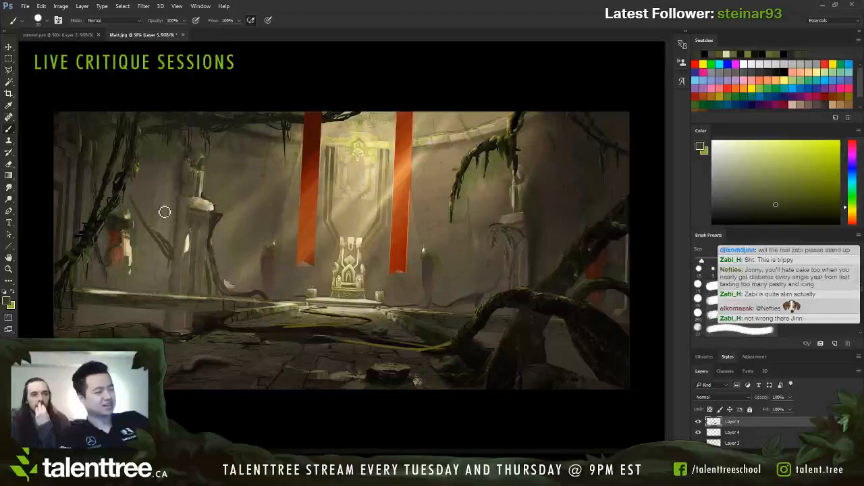
mouse_move(158, 195)
mouse_down()
mouse_move(166, 229)
mouse_move(182, 235)
mouse_move(169, 222)
mouse_move(171, 272)
mouse_up()
Step: Thicken the wall vines beside the left pillar and extend them toward its base with a smaller brush
key([)
key([)
key([)
key([)
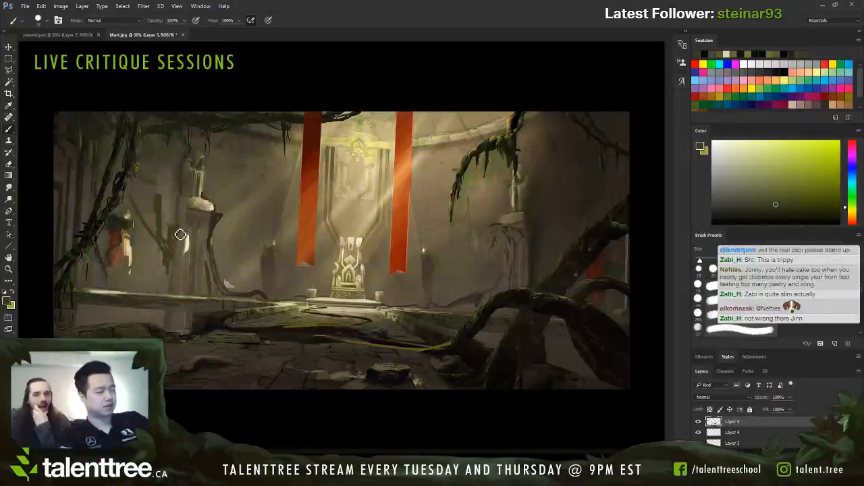
drag(179, 235, 178, 252)
drag(174, 295, 174, 288)
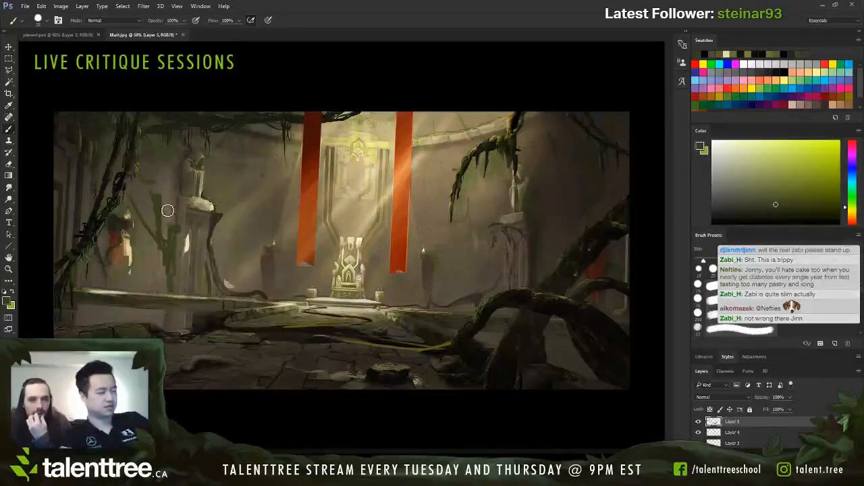
key([)
key([)
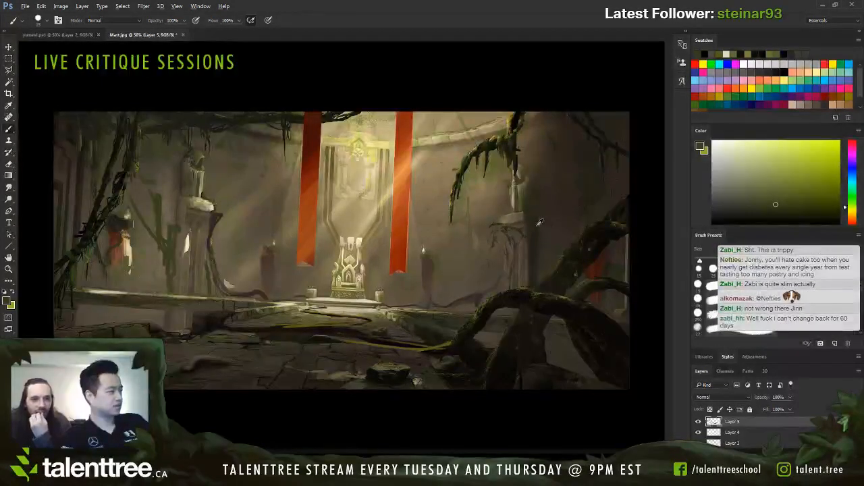
Step: Sample the wall tone beside the right pillar, shade the wall there, and pick up near-black from the large root
alt+click(545, 237)
drag(544, 237, 558, 230)
alt+click(589, 249)
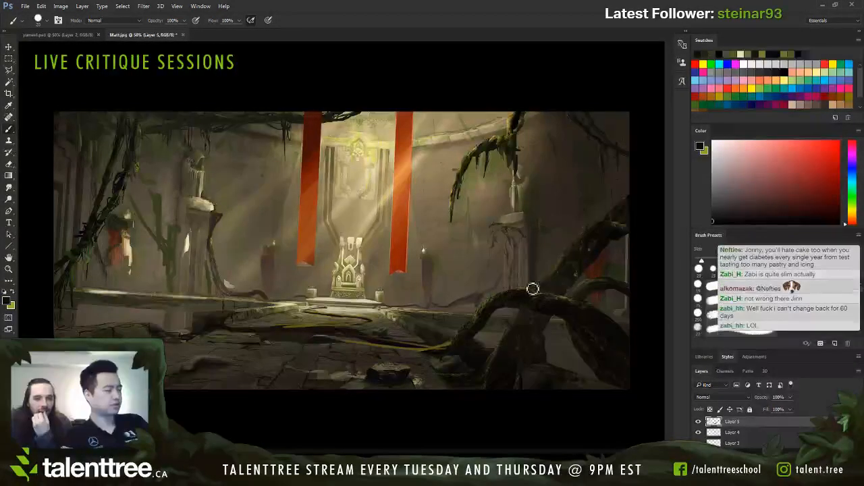
Step: Repaint the floor below the throne with sampled dark and muted olive tones, defining the dark root and the slab cracks
alt+click(337, 334)
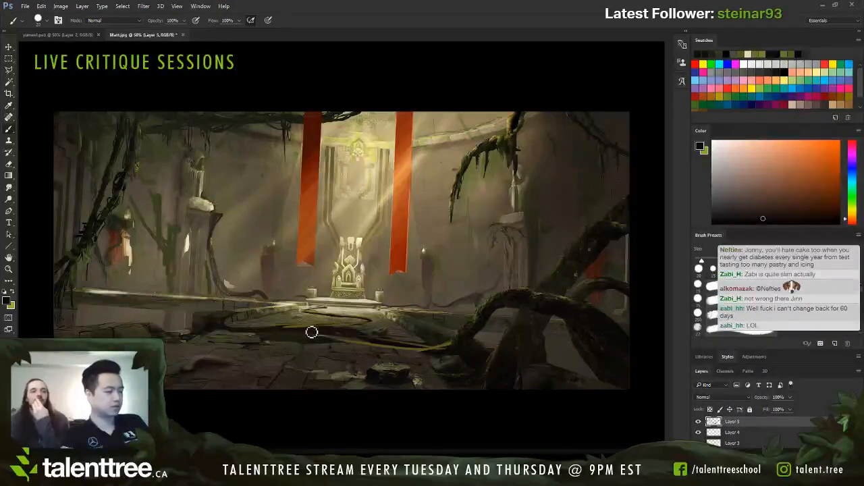
alt+click(384, 326)
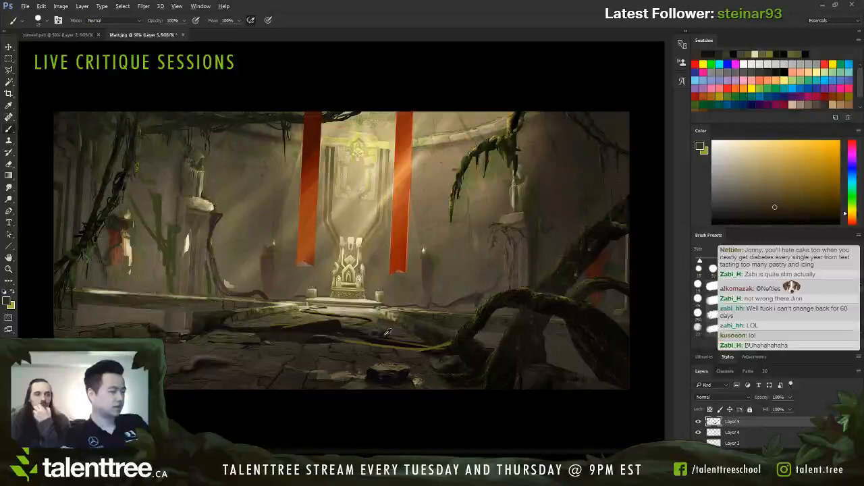
alt+click(385, 326)
alt+click(380, 322)
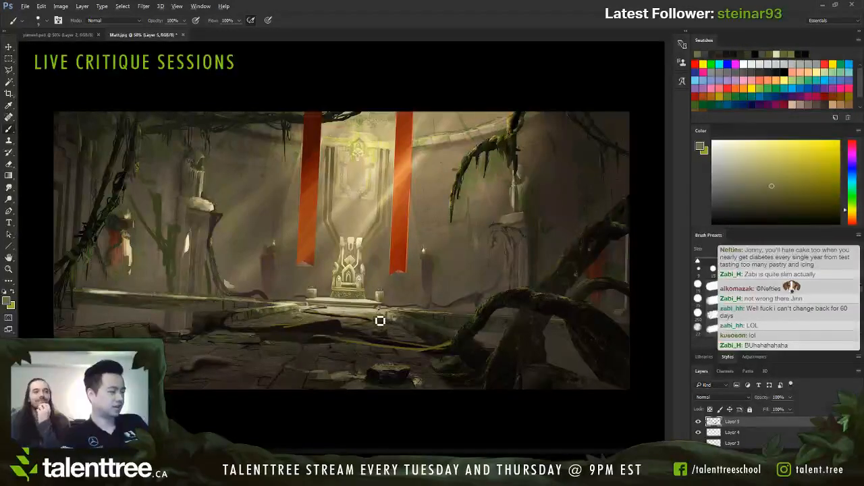
alt+click(382, 330)
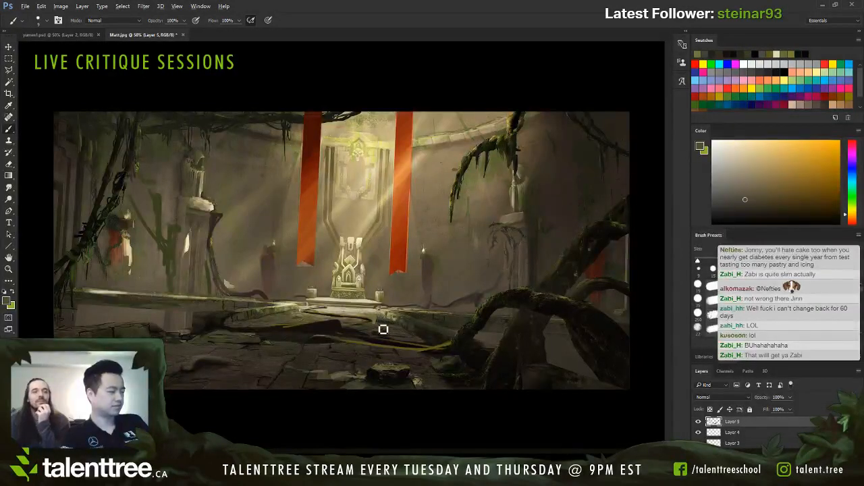
alt+click(387, 365)
alt+click(256, 381)
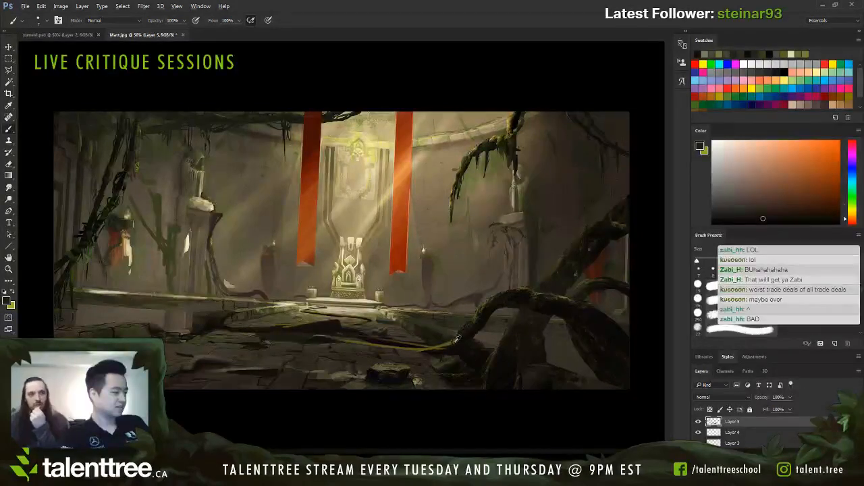
Step: Tone down the yellow floor root with dark olive and paint muted olive highlights along the large foreground roots
alt+click(455, 341)
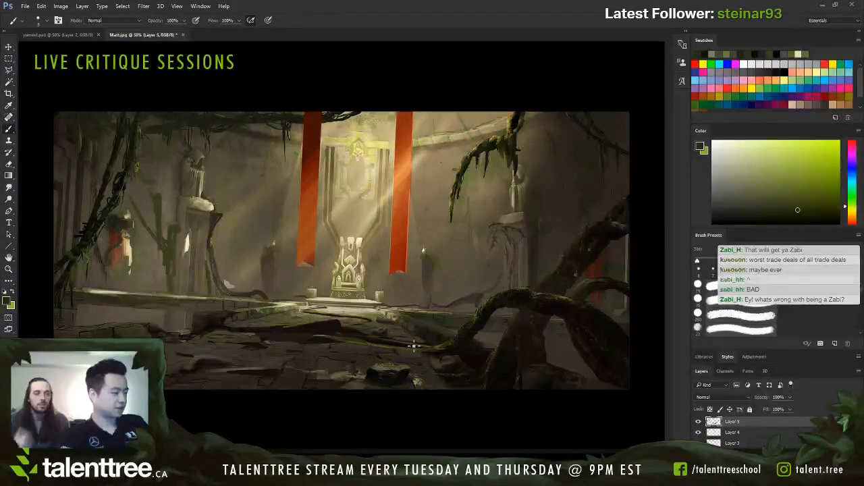
alt+click(493, 304)
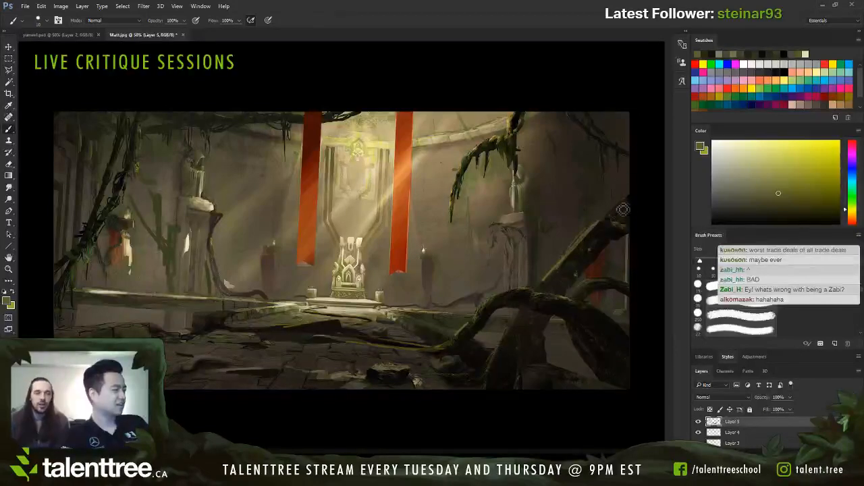
Step: Circle the hanging branch above the right statue in olive, trace its curve in red, and undo the marks
alt+click(489, 147)
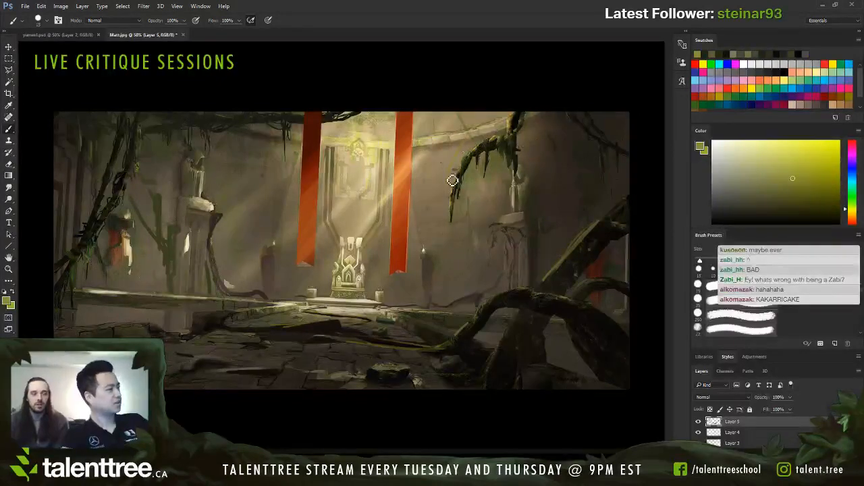
mouse_move(453, 181)
mouse_down()
mouse_move(524, 114)
mouse_move(499, 210)
mouse_move(461, 146)
mouse_move(508, 214)
mouse_up()
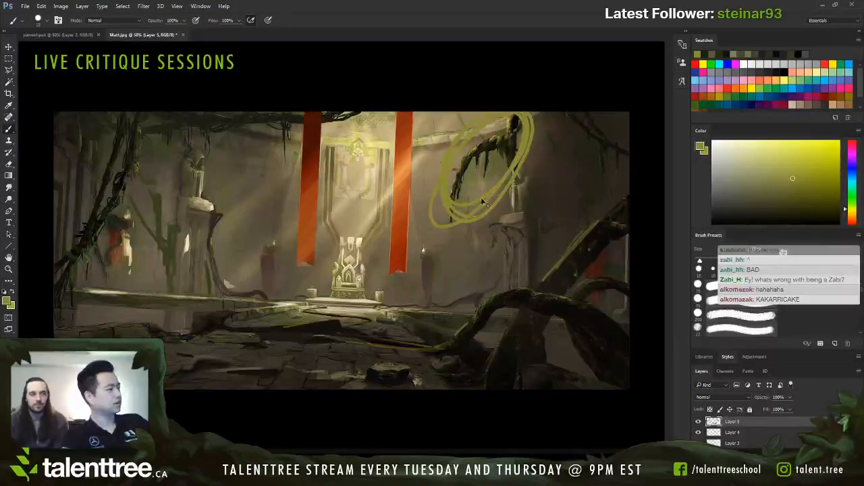
alt+click(406, 154)
mouse_move(521, 117)
mouse_down()
mouse_move(455, 207)
mouse_move(465, 197)
mouse_up()
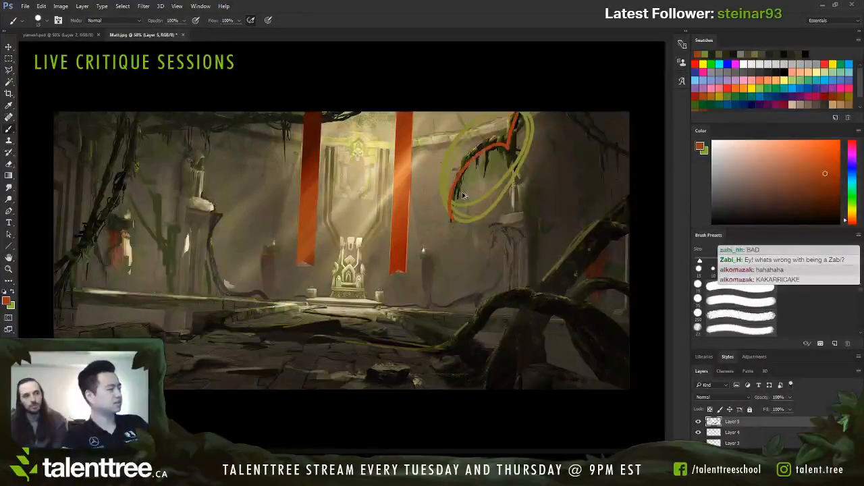
key(ctrl+alt+z)
key(ctrl+alt+z)
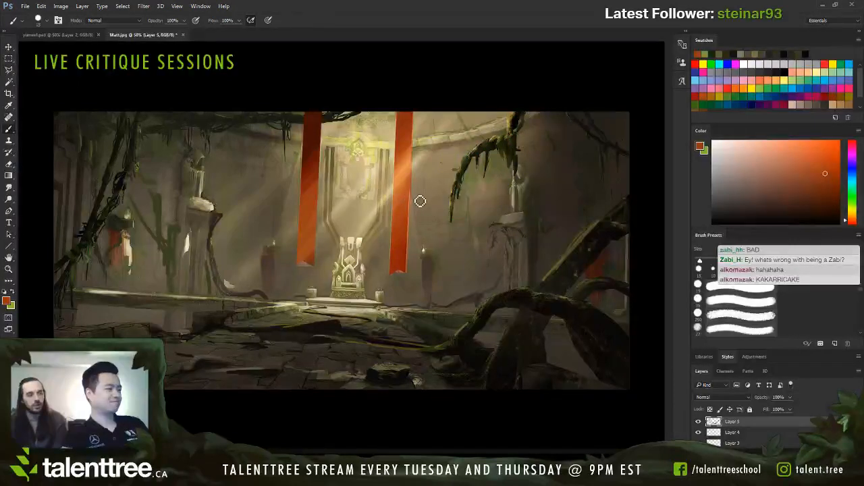
Step: Paint out the lower part of the hanging branch with sampled wall tones and a larger brush, redoing the first olive attempt
alt+click(465, 197)
key(bracketright)
key(bracketright)
key(bracketright)
key(bracketright)
key(bracketright)
key(bracketright)
key(bracketright)
key(bracketright)
key(bracketright)
mouse_move(457, 212)
mouse_down()
mouse_move(462, 177)
mouse_move(486, 161)
mouse_up()
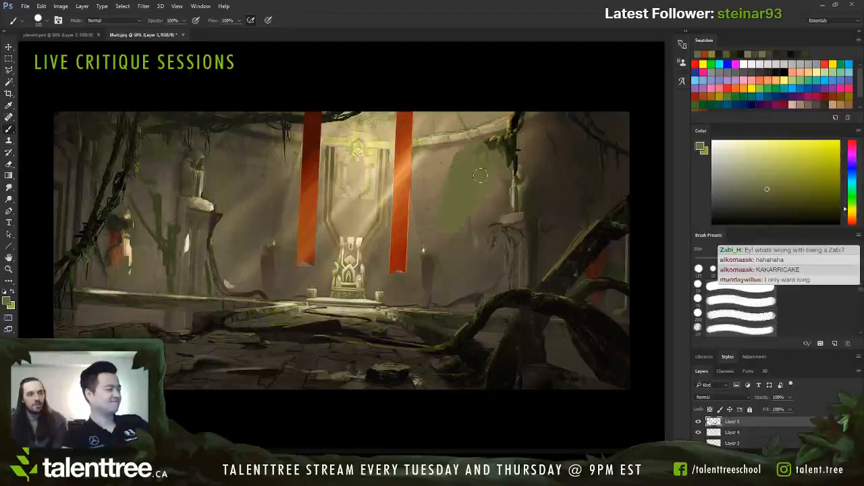
key(ctrl+z)
alt+click(437, 210)
mouse_move(437, 210)
mouse_down()
mouse_move(470, 157)
mouse_move(493, 145)
mouse_up()
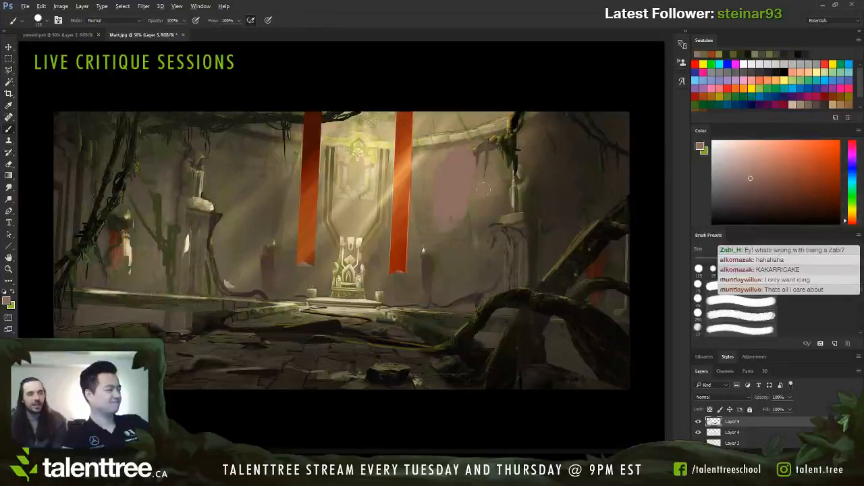
alt+click(457, 211)
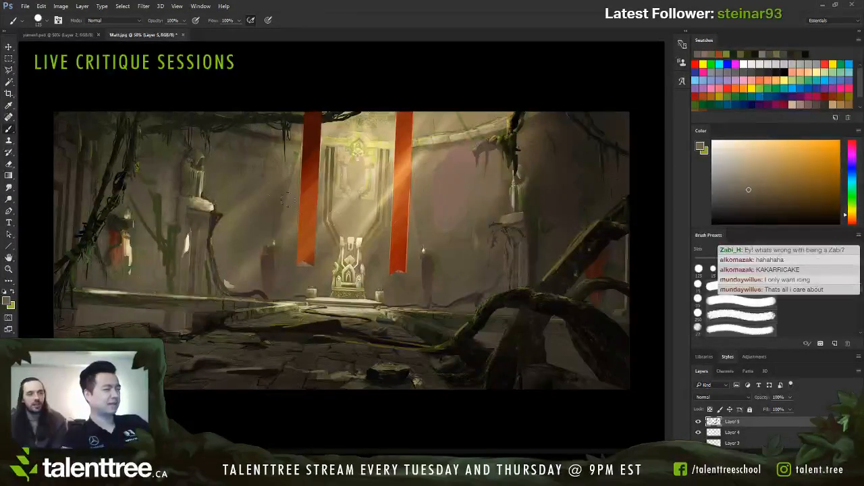
Step: Sample a dark brown from the upper foliage and softly shade the left wall around the pillar with a smaller brush
alt+click(232, 131)
key(bracketleft)
key(bracketleft)
key(bracketleft)
key(bracketleft)
key(bracketleft)
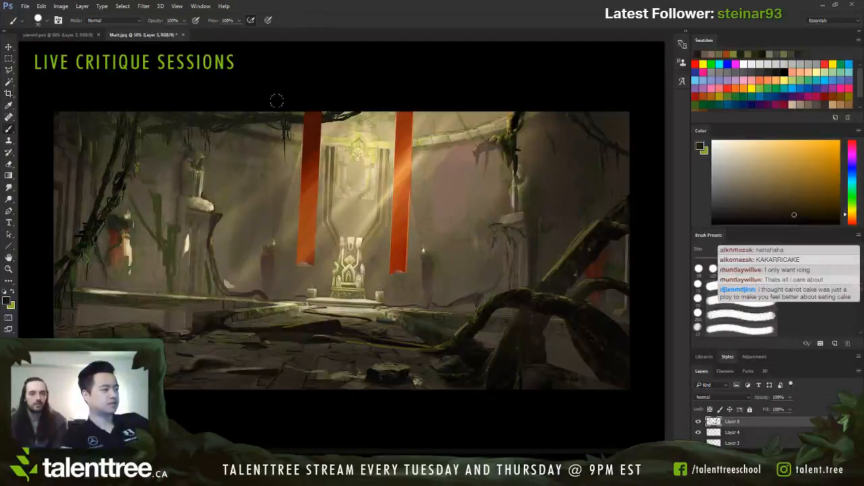
mouse_move(231, 284)
mouse_down()
mouse_move(220, 173)
mouse_move(212, 202)
mouse_move(208, 160)
mouse_up()
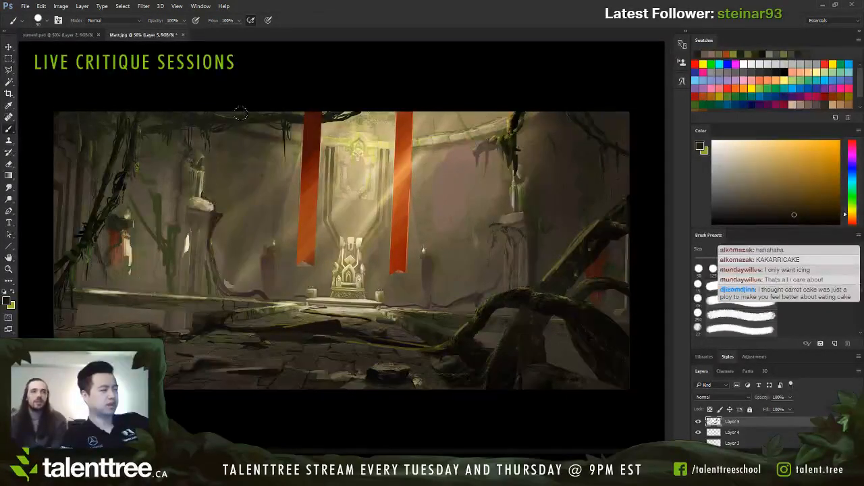
mouse_move(238, 191)
mouse_down()
mouse_move(174, 135)
mouse_move(145, 297)
mouse_move(135, 168)
mouse_up()
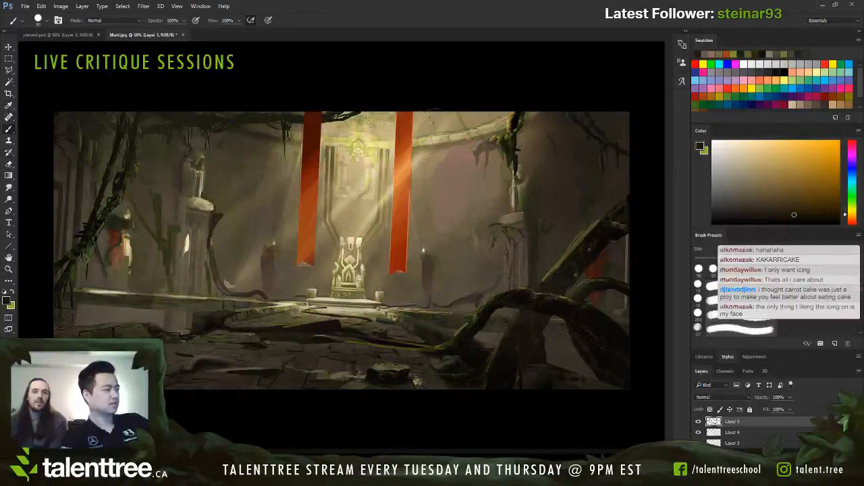
Step: Blend the pinkish wall patch and the branch remnant into the right wall with sampled brown, redoing the first stroke
key(bracketright)
key(bracketright)
drag(449, 230, 478, 159)
key(ctrl+z)
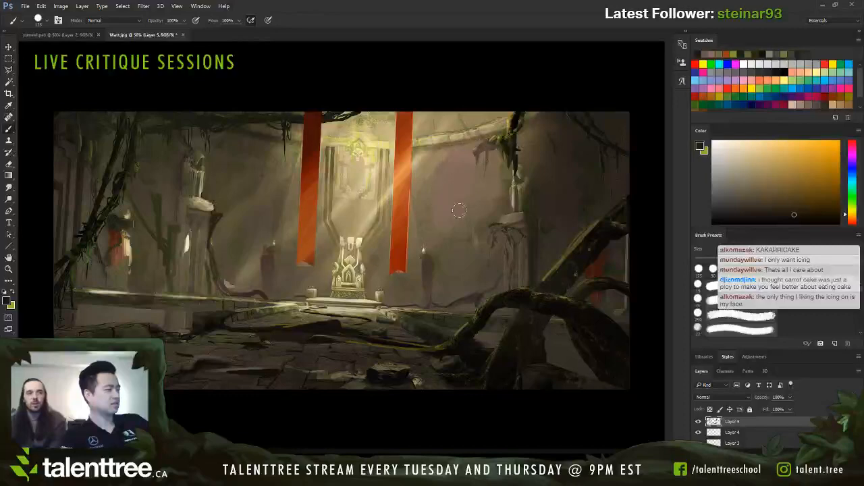
alt+click(449, 234)
mouse_move(474, 127)
mouse_down()
mouse_move(474, 142)
mouse_move(505, 139)
mouse_up()
alt+click(491, 157)
mouse_move(465, 164)
mouse_down()
mouse_move(455, 211)
mouse_move(438, 220)
mouse_up()
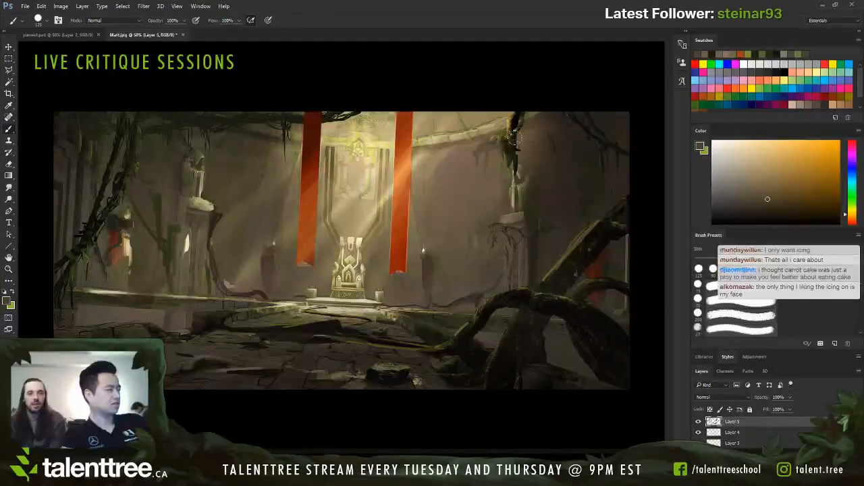
Step: Paint out the leafy vine above the right statue and smooth the wall beside the right banner with sampled wall tones
alt+click(514, 143)
alt+click(499, 126)
drag(514, 110, 515, 165)
alt+click(428, 168)
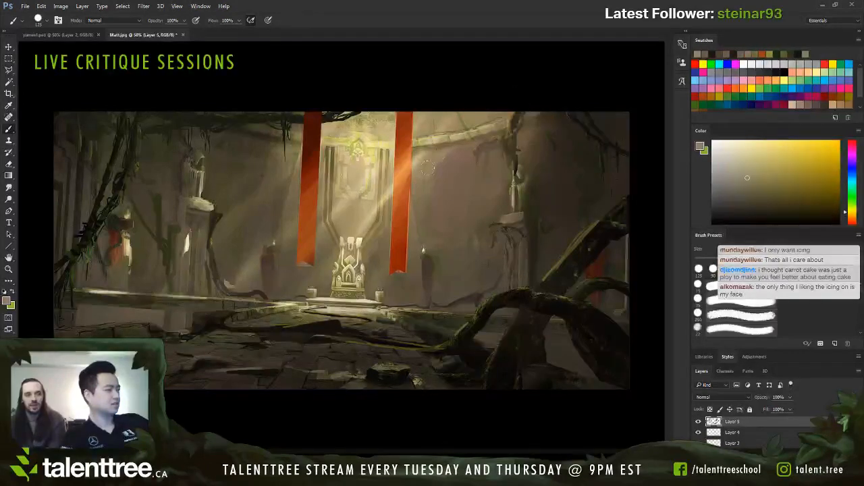
drag(427, 168, 433, 185)
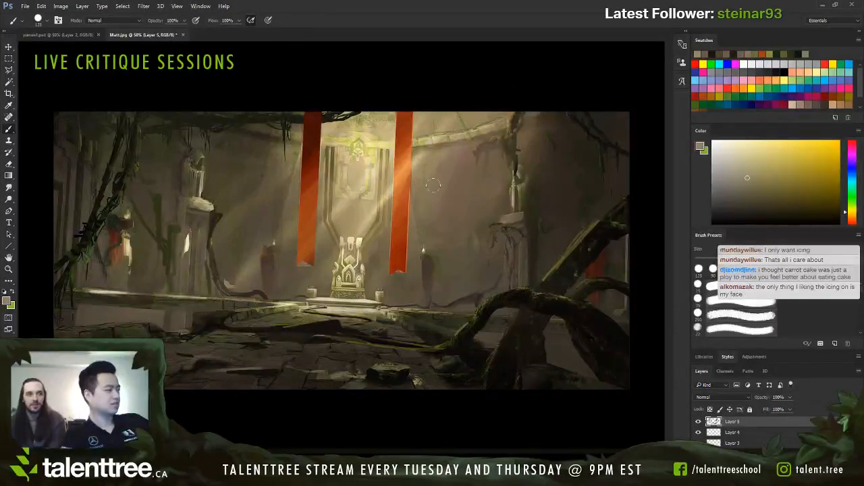
Step: Sample a dark brown near the right statue and paint a short dark vine hanging from the ceiling above it
alt+click(518, 163)
alt+click(518, 162)
drag(518, 142, 517, 154)
key([)
key([)
key([)
key([)
key([)
key([)
key([)
alt+click(518, 122)
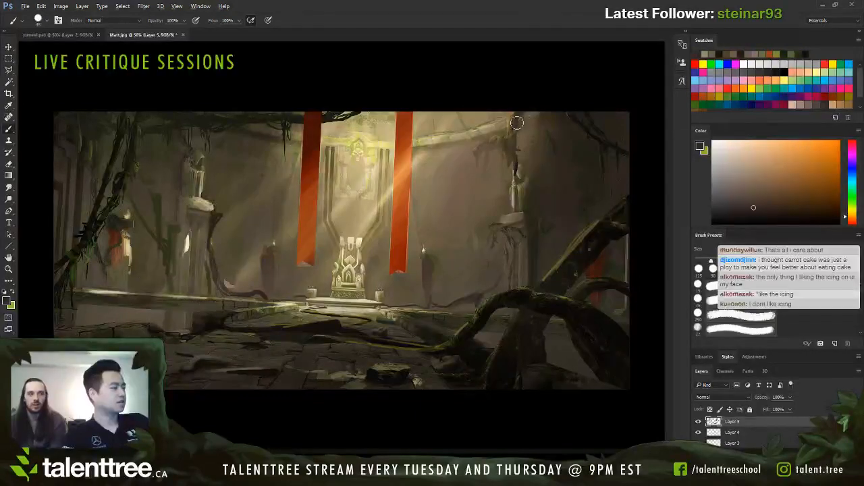
drag(517, 122, 513, 143)
key([)
key([)
key([)
key([)
key([)
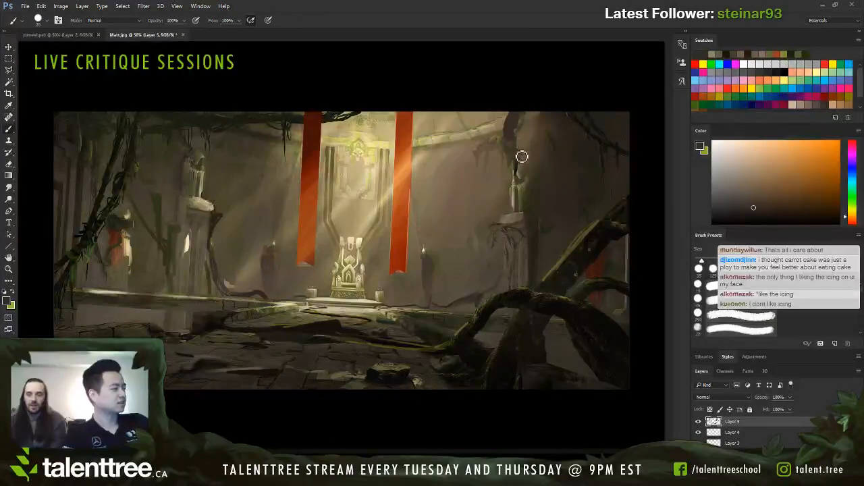
Step: Sample near-black from the large root and thicken the vine curving across the painting's upper right corner
alt+click(604, 233)
drag(574, 111, 613, 152)
key(])
key(])
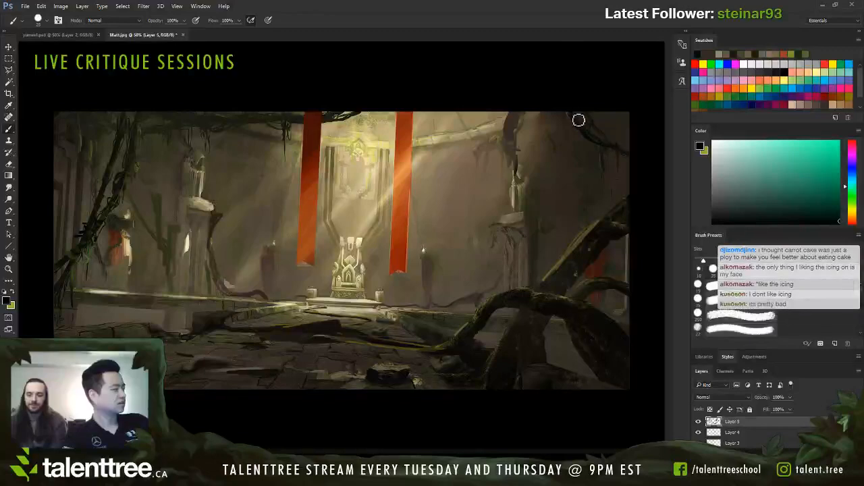
drag(574, 106, 606, 162)
drag(570, 104, 628, 154)
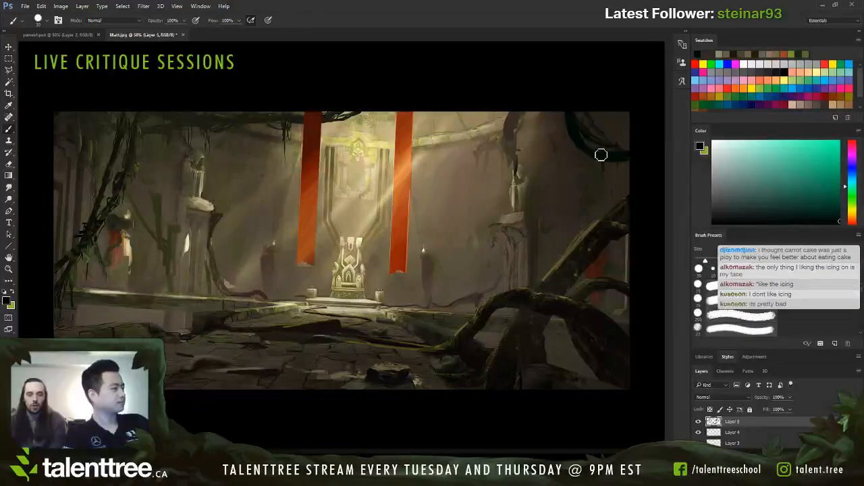
Step: Paint a thick dark vine drooping from the ceiling above the right statue toward the corner vine, and undo its last strokes
drag(513, 106, 530, 155)
drag(513, 111, 560, 155)
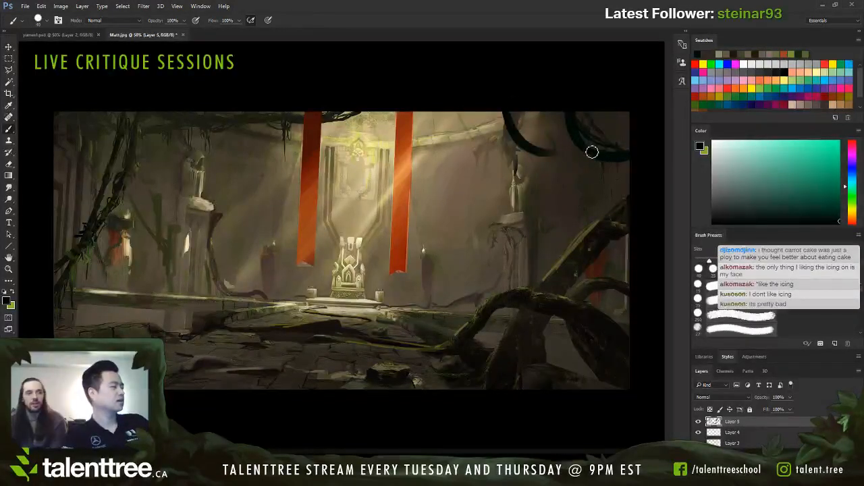
alt+click(560, 168)
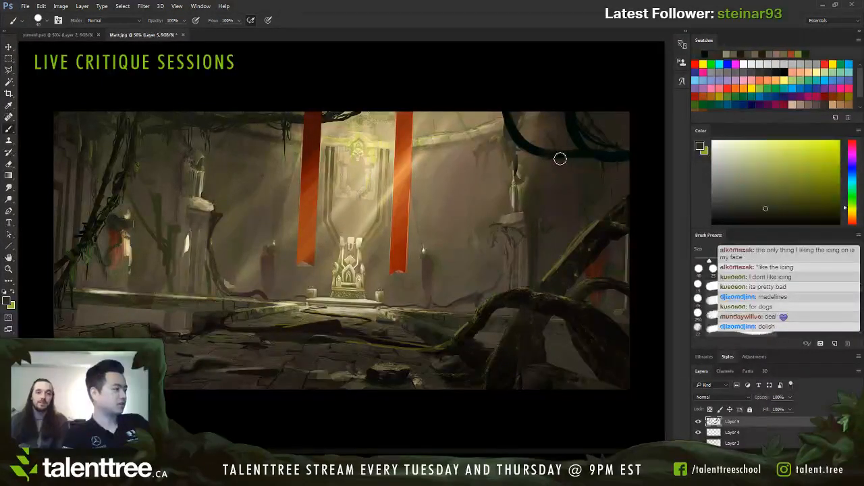
alt+click(563, 154)
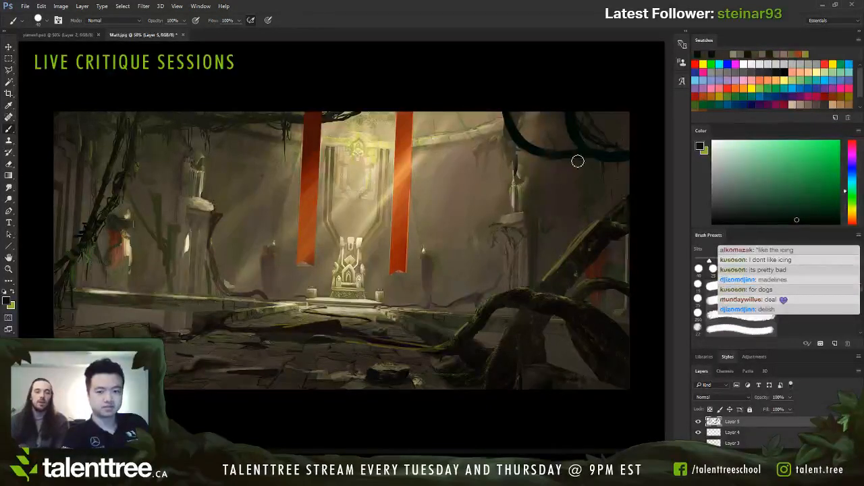
key(ctrl+alt+z)
key(ctrl+alt+z)
key(ctrl+alt+z)
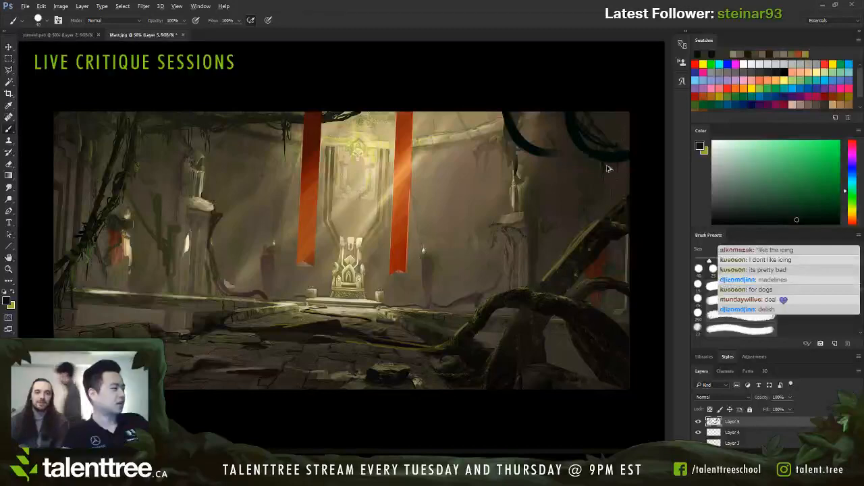
Step: Undo the thick vine drooping above the right statue, and sample dark tones from the corner vine and the floor before the throne
key(ctrl+alt+z)
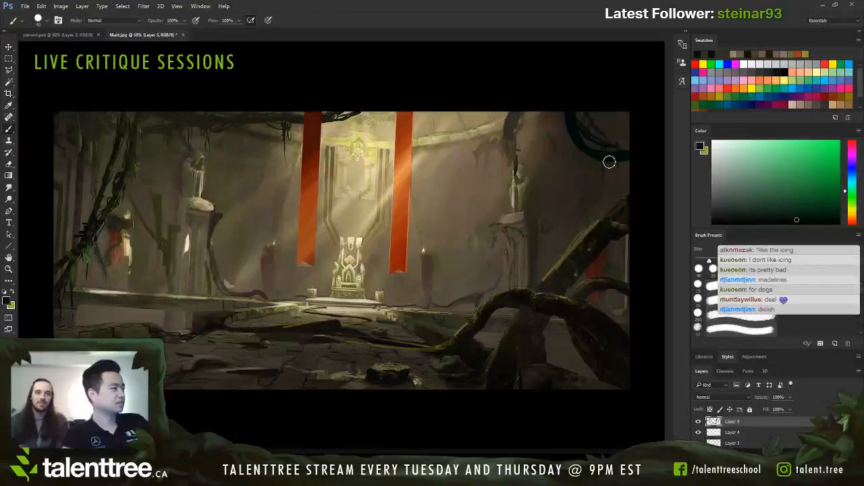
alt+click(612, 152)
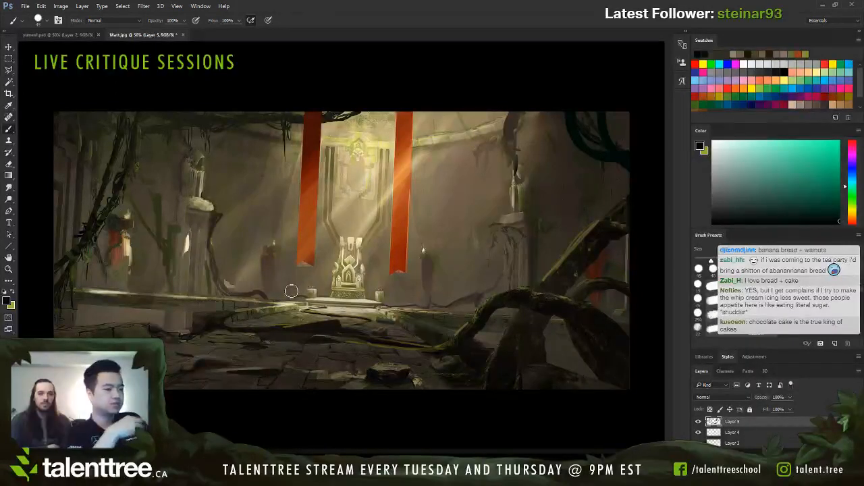
alt+click(336, 321)
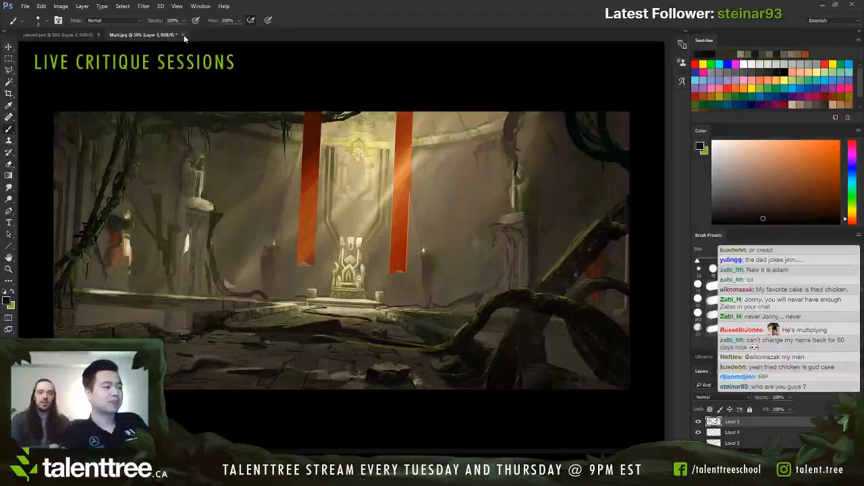
Step: Close the fighter jet document, bring up Alien_World7.jpg and add a new layer above its background
click(76, 35)
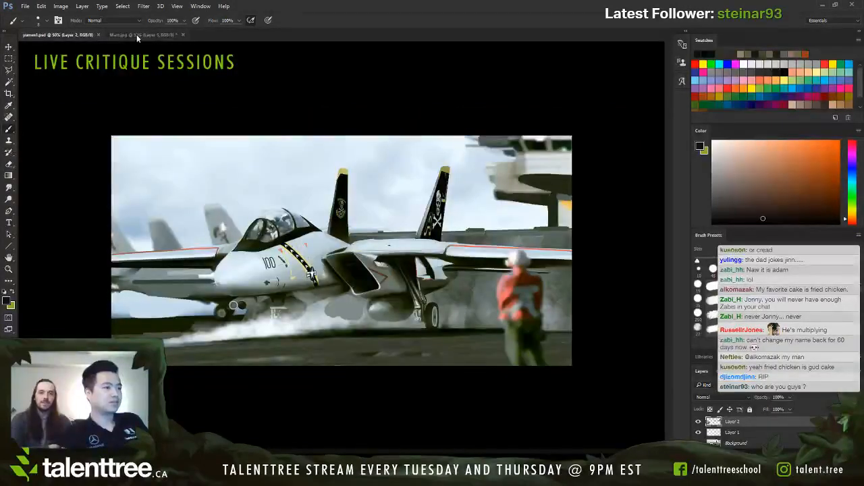
click(98, 34)
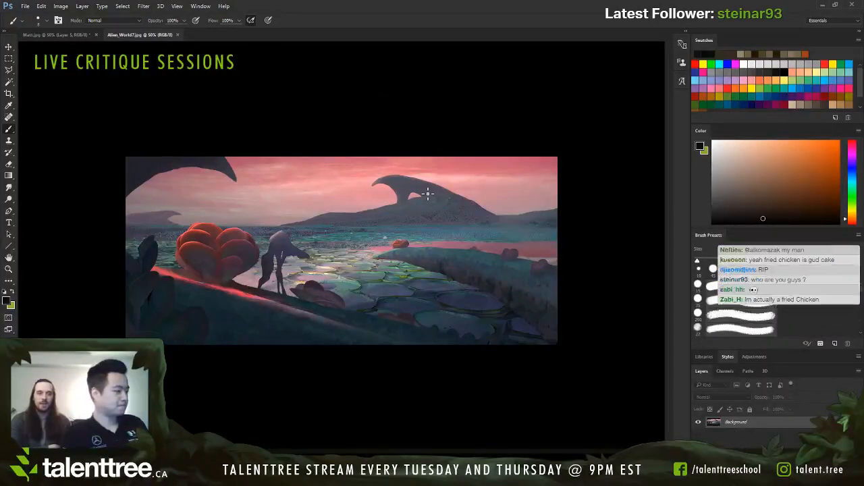
key(ctrl+shift+alt+n)
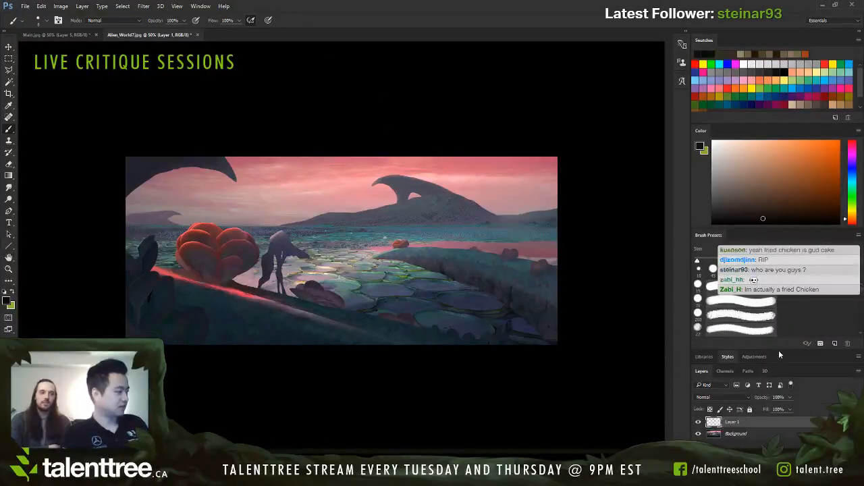
Step: Rearrange the workspace by narrowing the panel column, grouping Color with Swatches and enlarging Brush Presets
drag(780, 348, 782, 319)
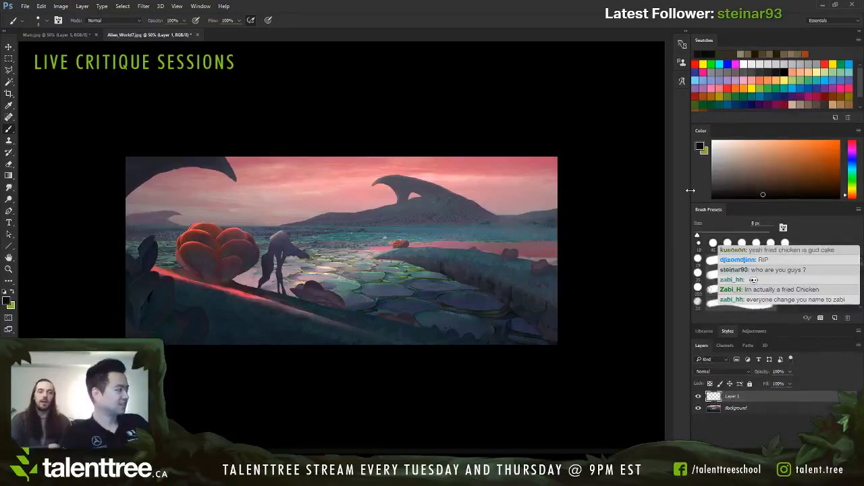
drag(690, 190, 774, 183)
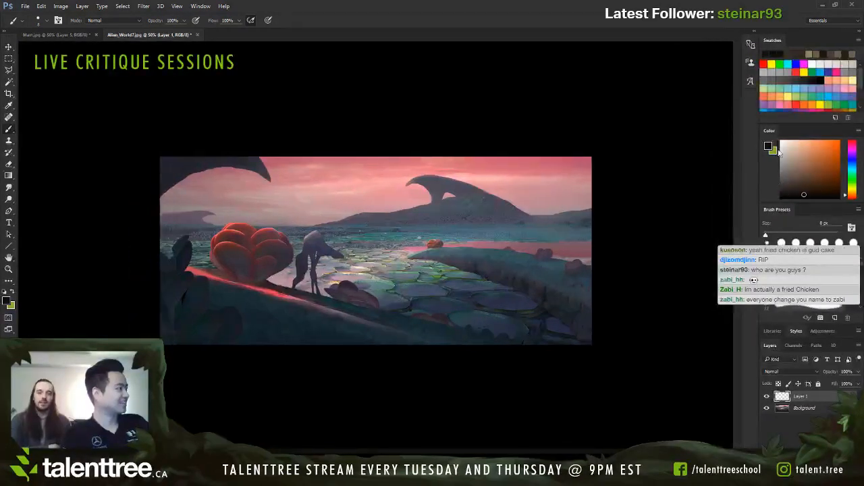
drag(770, 131, 797, 42)
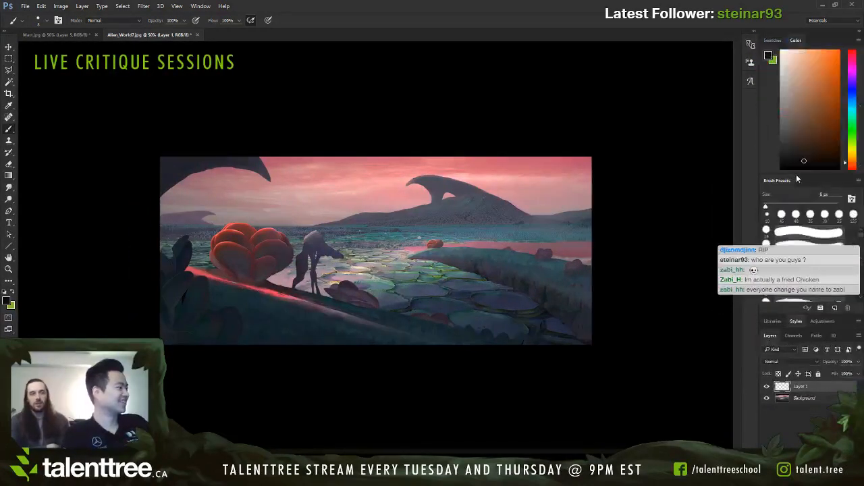
drag(797, 176, 797, 96)
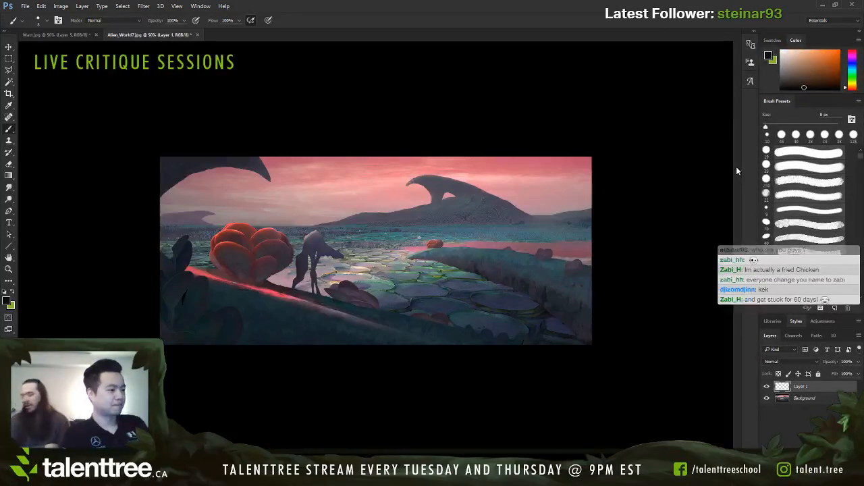
Step: Examine the alien landscape's values in a grayscale proof and return to the colour view
key(ctrl+plus)
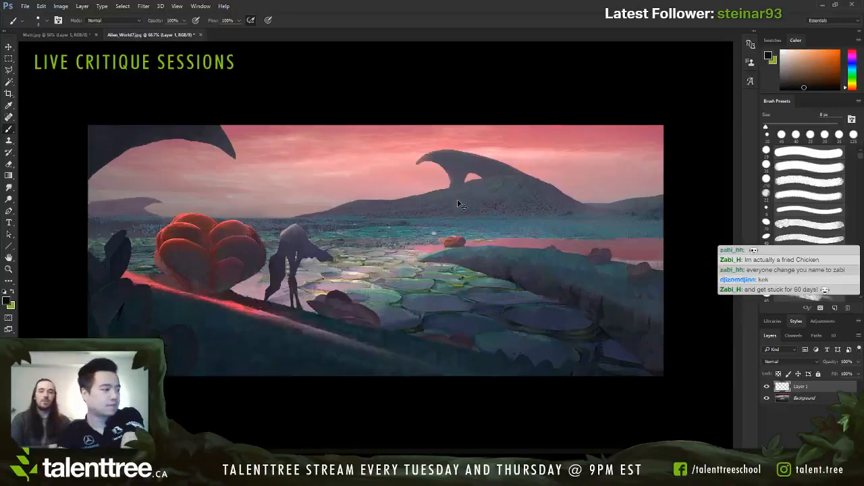
key(ctrl+y)
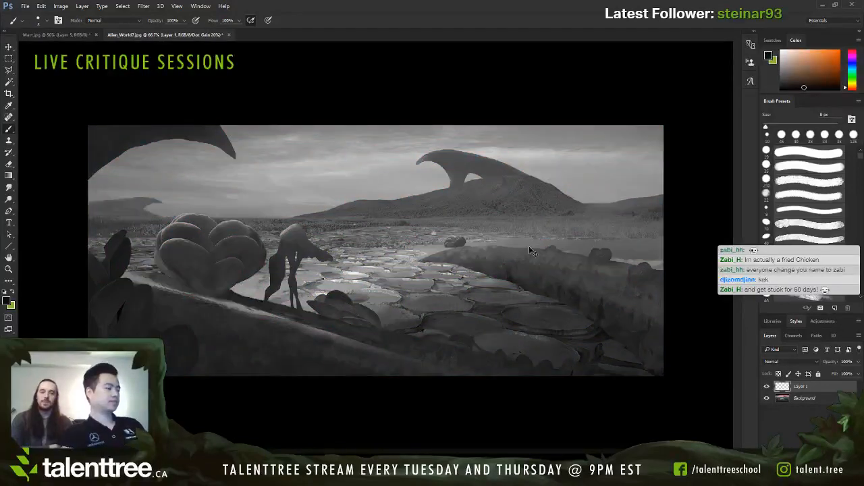
key(ctrl+y)
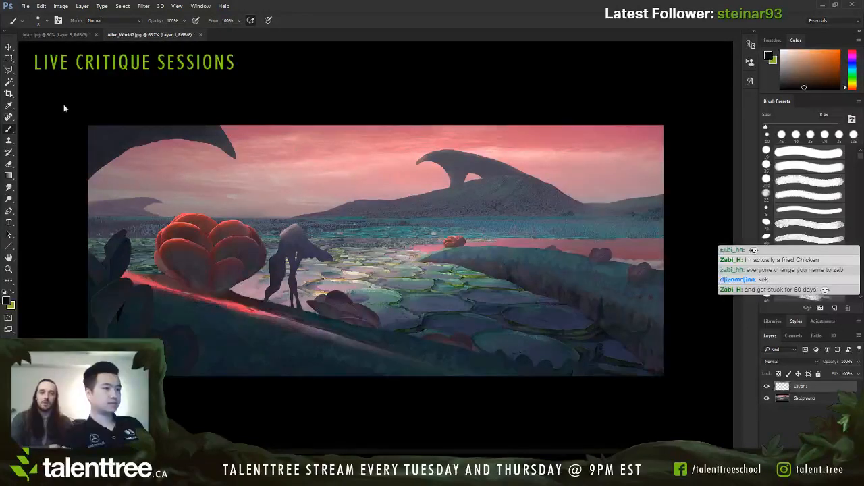
Step: Extend the canvas with the Crop tool to add a large empty area below the alien landscape painting
click(10, 94)
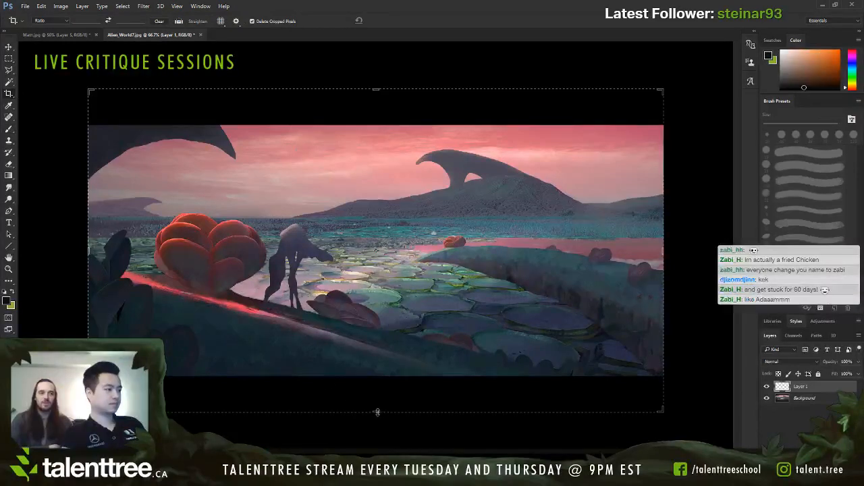
drag(377, 89, 377, 107)
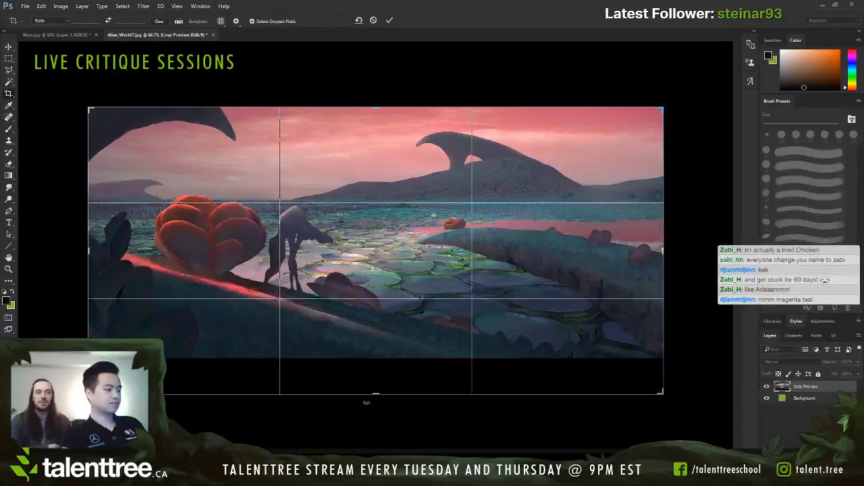
drag(376, 396, 378, 460)
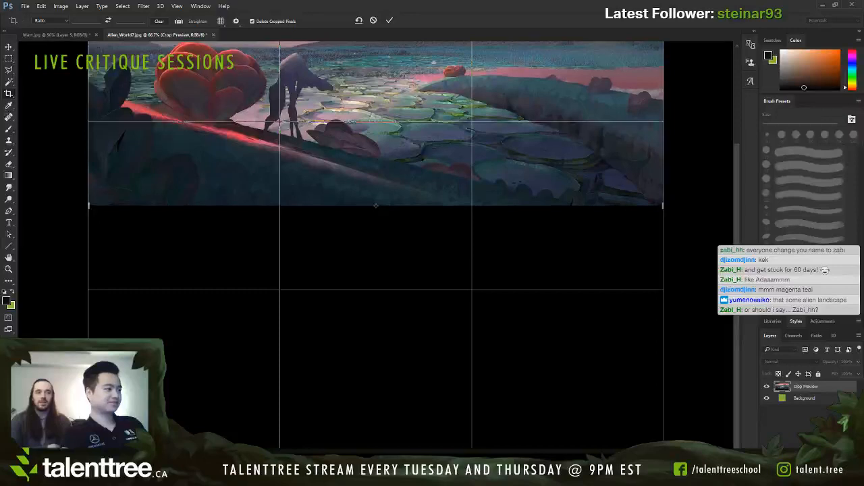
key(Return)
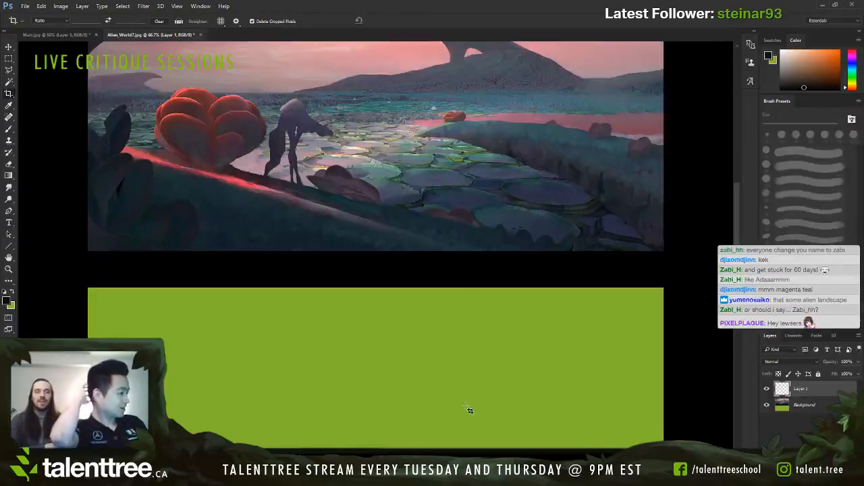
key(ctrl+minus)
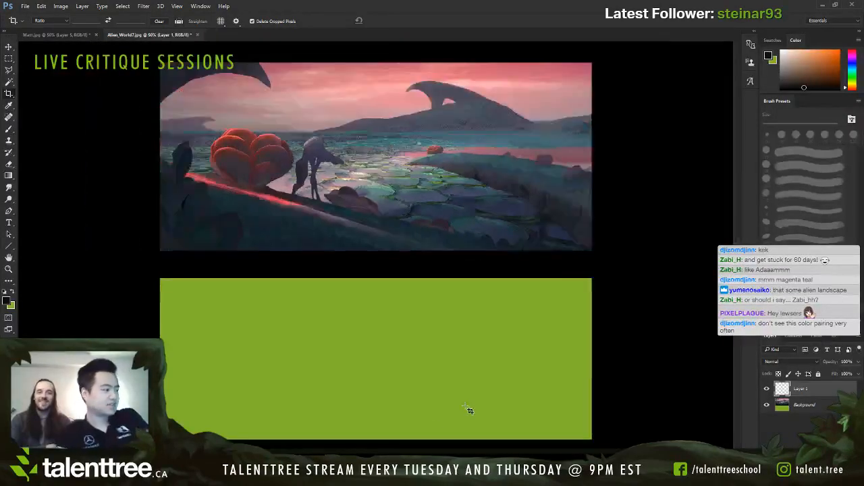
Step: Add a new layer, select the whole area below the painting and fill it with dark gray
key(ctrl+shift+alt+n)
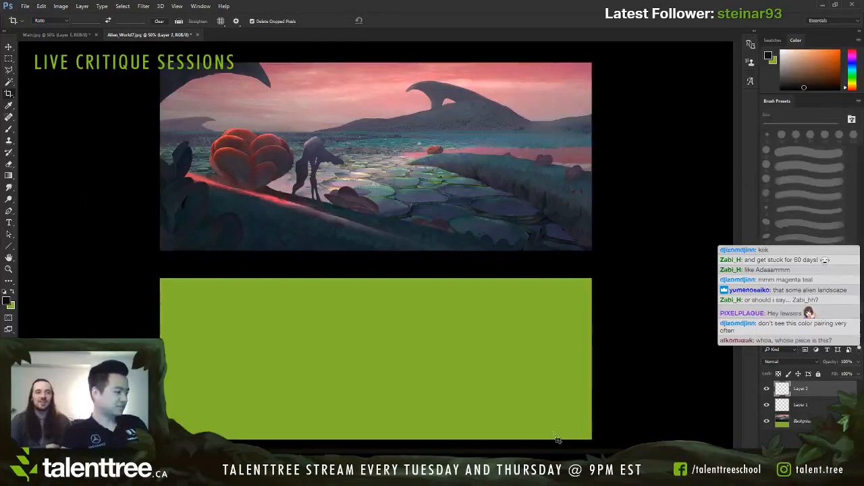
key(m)
drag(594, 277, 110, 251)
key(b)
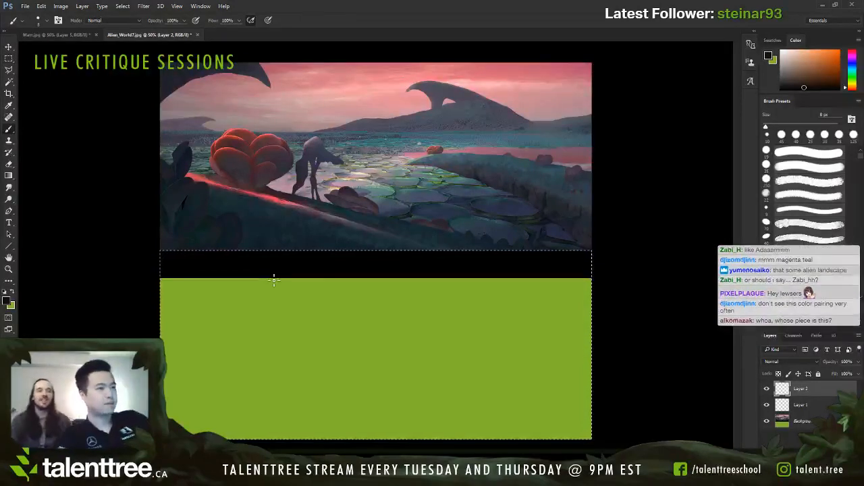
key(x)
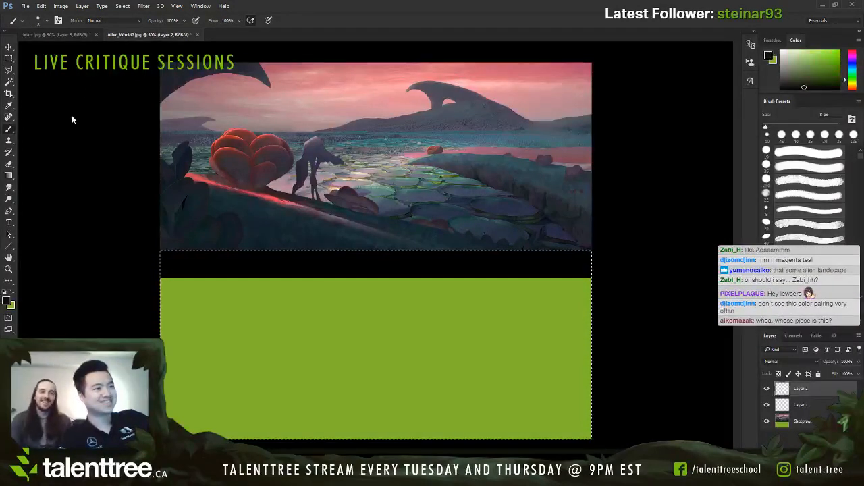
alt+click(50, 123)
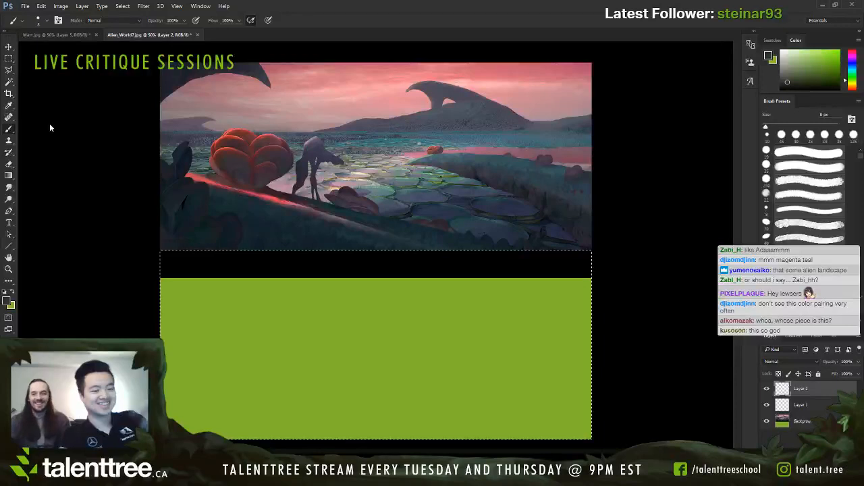
key(alt+BackSpace)
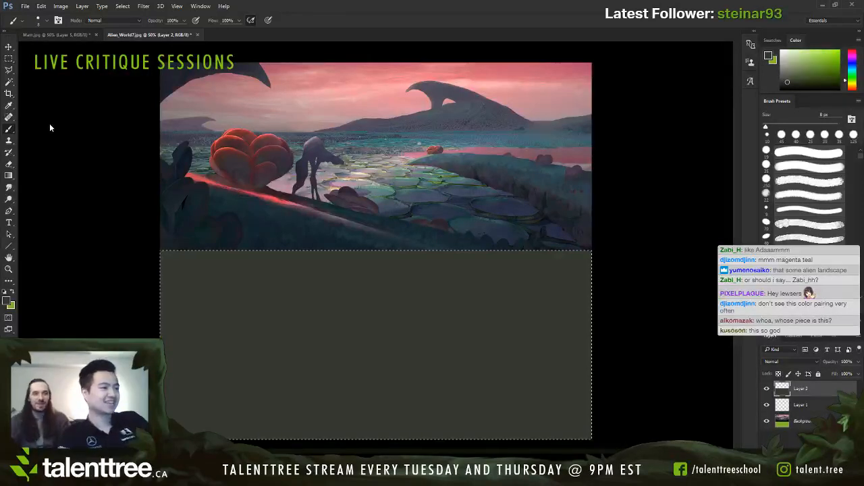
Step: Try painting a near-black sloping foreground band across the gray area with a 100 px round brush, and undo it
alt+click(664, 104)
key(])
key(])
key(])
key(])
key(])
key(])
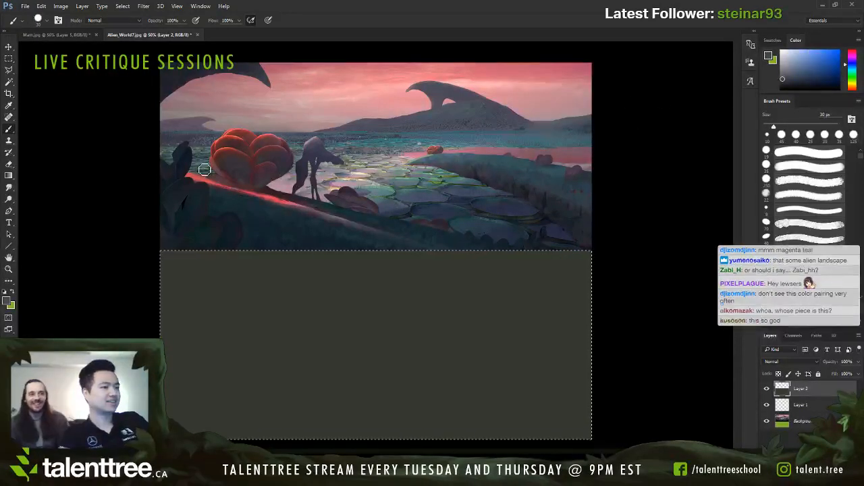
alt+click(36, 114)
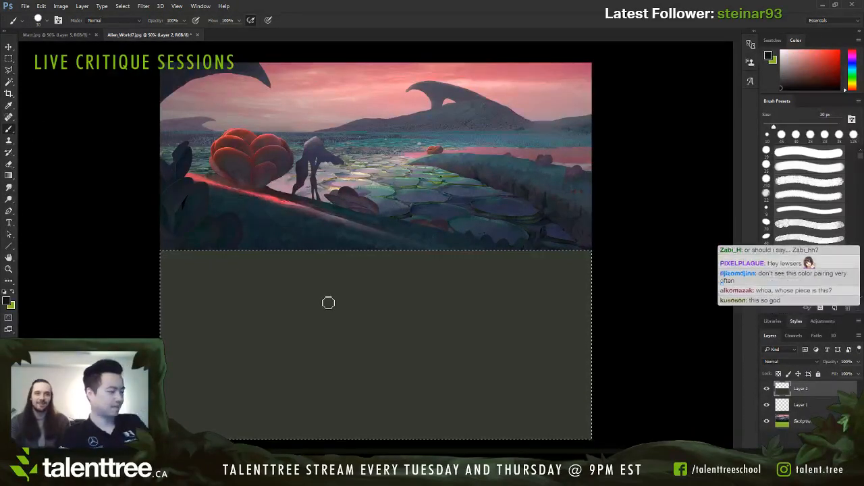
key(])
key(])
key(])
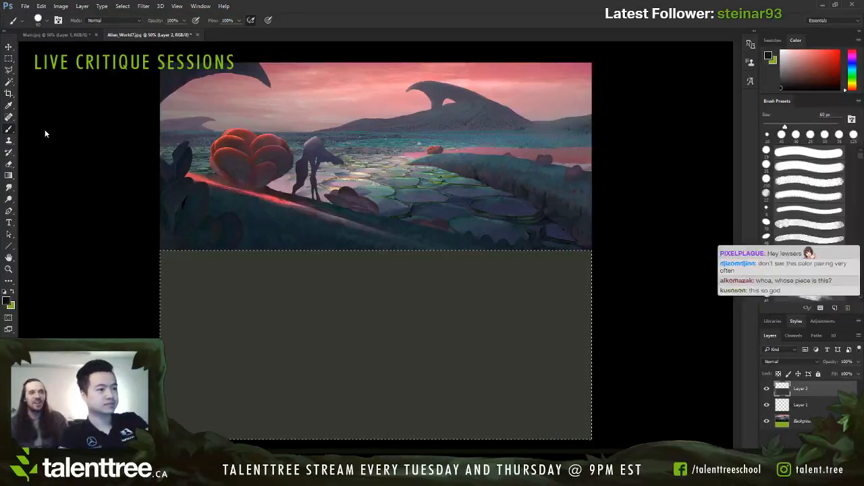
key(])
key(])
key(])
key(])
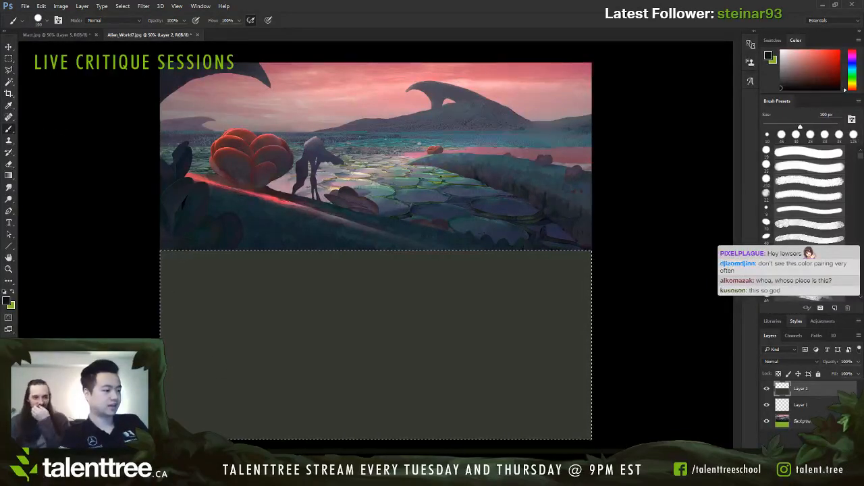
mouse_move(471, 438)
mouse_down()
mouse_move(163, 378)
mouse_move(567, 432)
mouse_up()
key(])
key(])
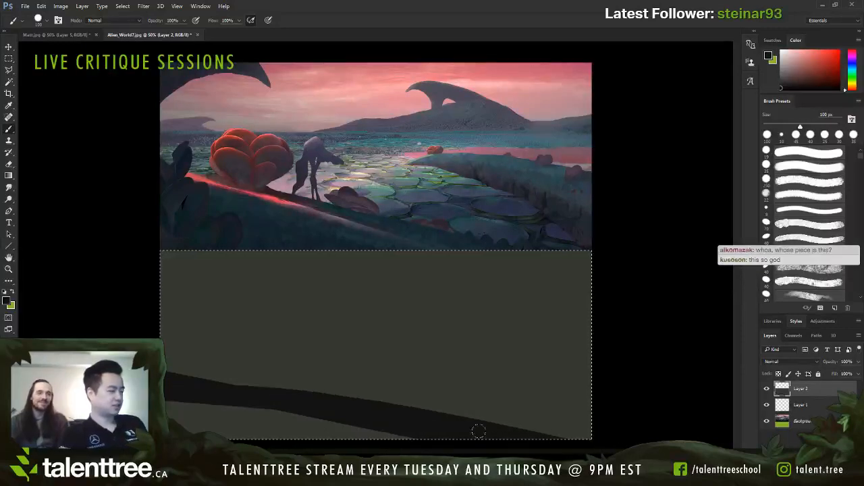
key(ctrl+alt+z)
key(ctrl+alt+z)
key([)
key([)
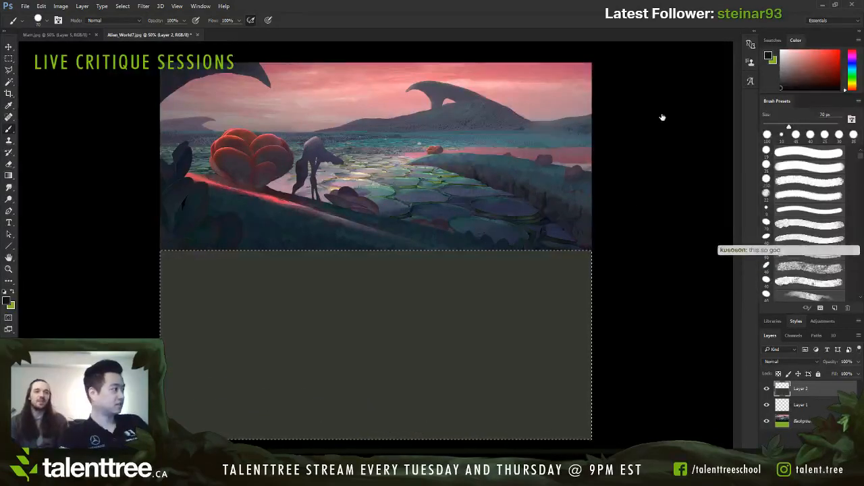
Step: Paint a solid near-black foreground slope descending to the right across the gray area with a 100 px flat brush
key(F2)
key([)
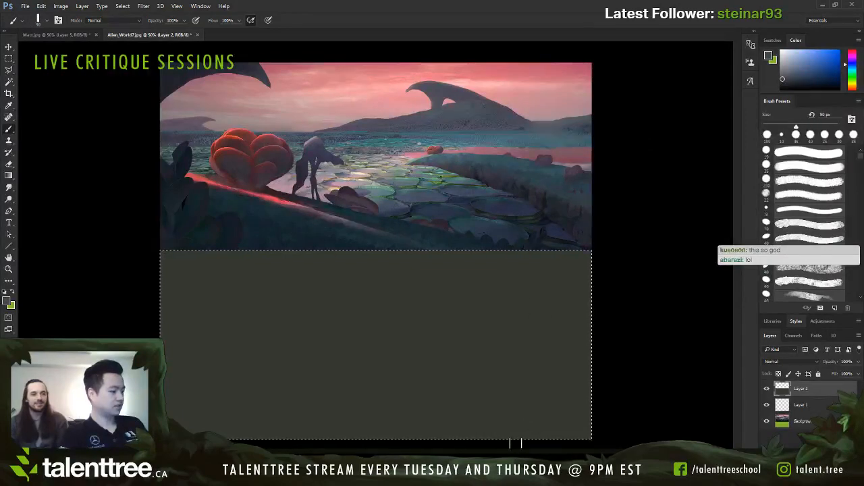
key(])
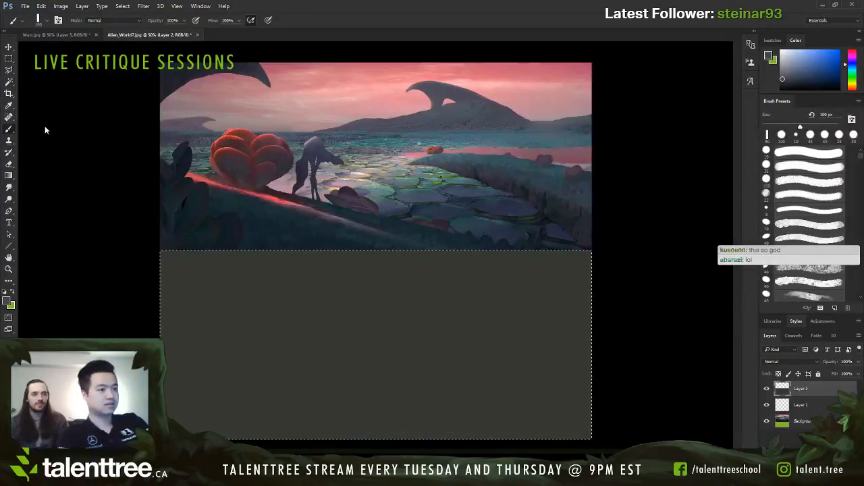
key(d)
key([)
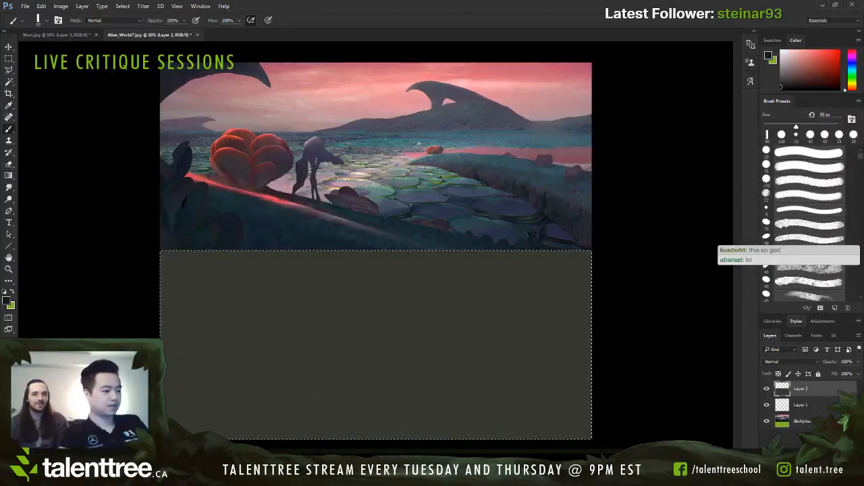
mouse_move(165, 380)
mouse_down()
mouse_move(511, 440)
mouse_move(275, 417)
mouse_up()
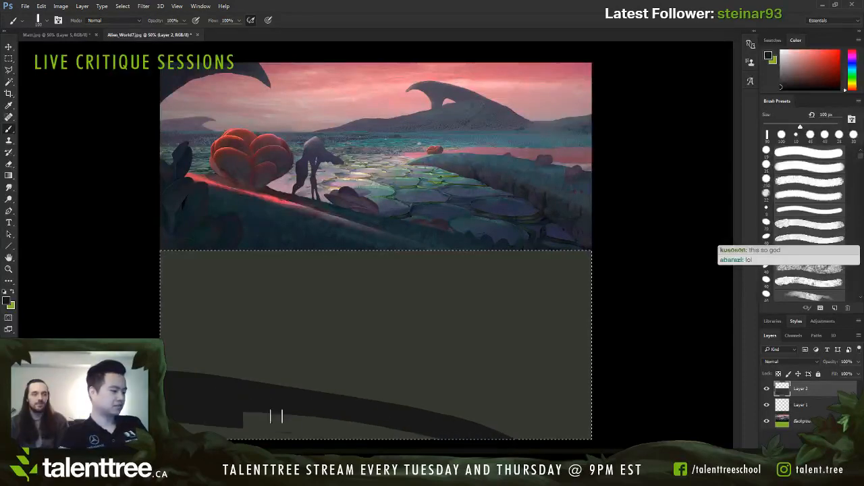
drag(173, 420, 335, 431)
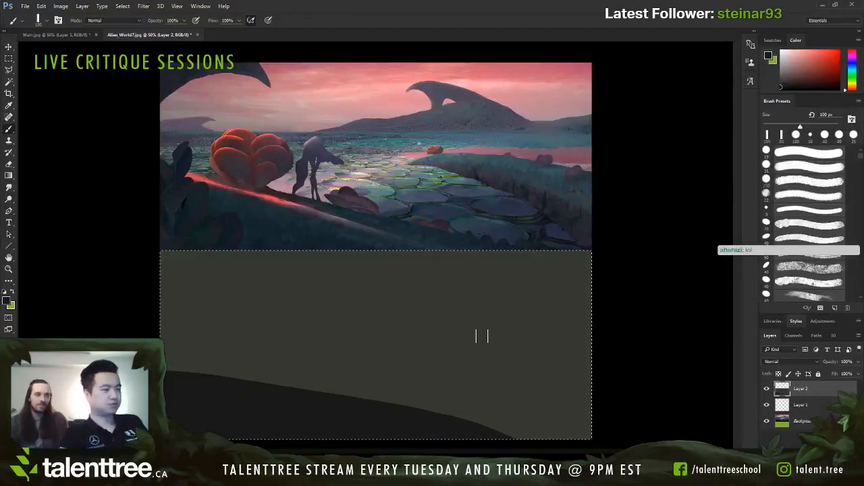
Step: Try outlining a pointed landmass reaching in from the gray area's right edge with two thin 8 px curves
key(bracketleft)
key(bracketleft)
key(bracketleft)
key(bracketleft)
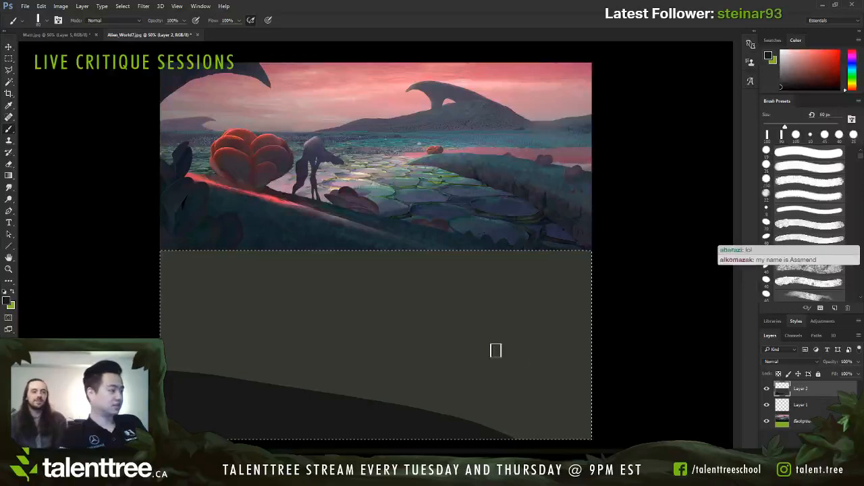
key(bracketleft)
key(bracketleft)
key(bracketleft)
key(bracketleft)
key(bracketleft)
key(bracketleft)
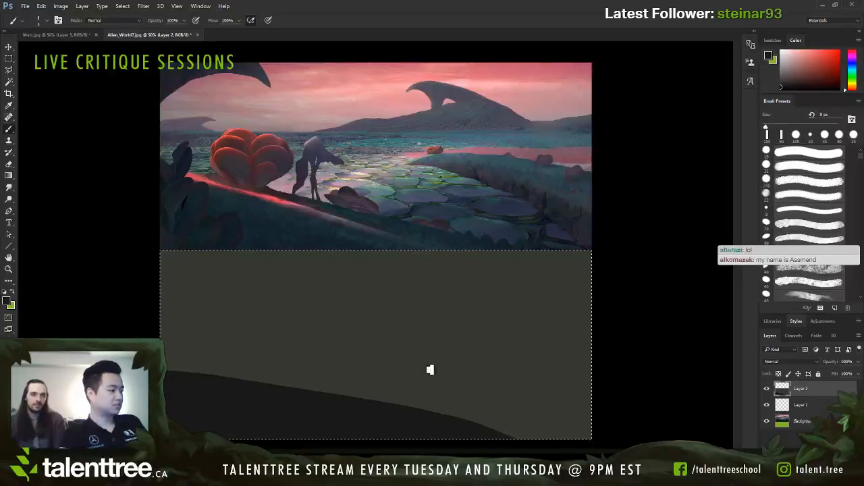
drag(420, 365, 613, 423)
key(ctrl+z)
drag(417, 368, 596, 411)
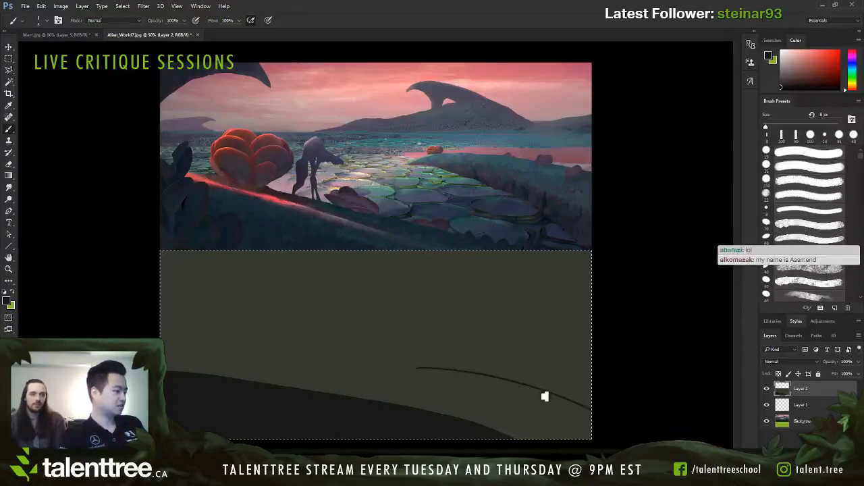
drag(418, 368, 592, 373)
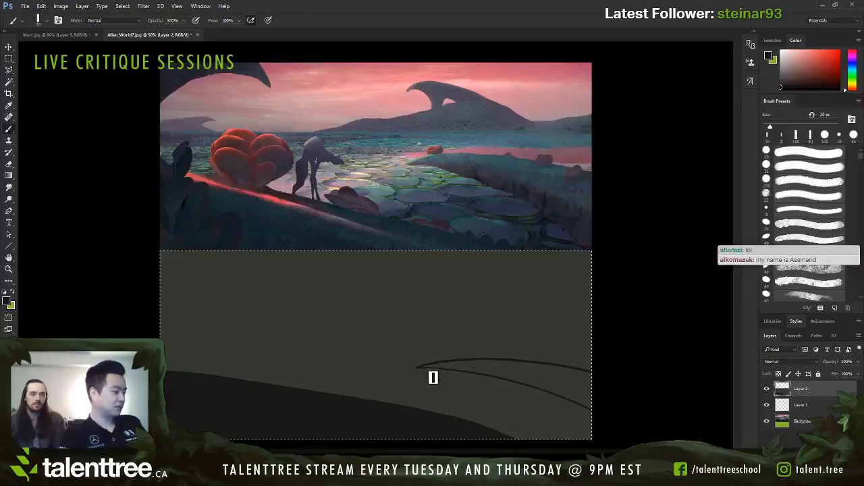
Step: Try filling the pointed landmass on the right with solid near-black, using flat brush sizes between 20 and 40 px
key(bracketleft)
drag(418, 368, 486, 364)
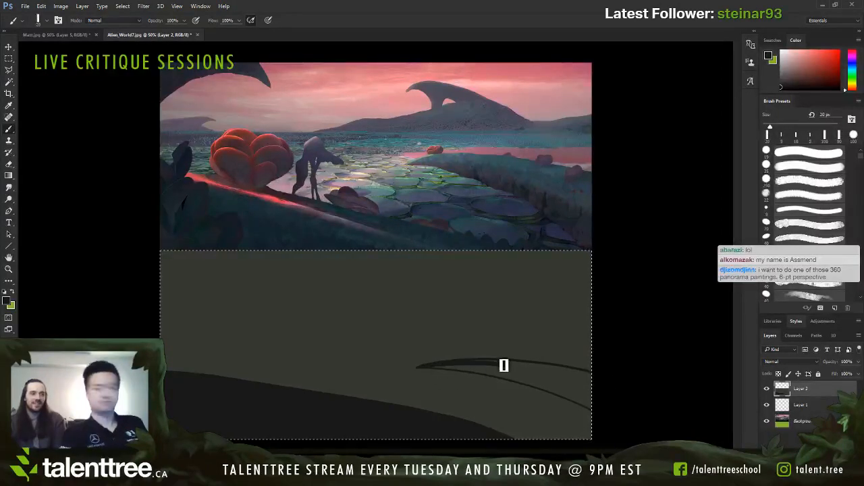
key(bracketright)
key(bracketright)
key(bracketright)
key(bracketright)
key(bracketright)
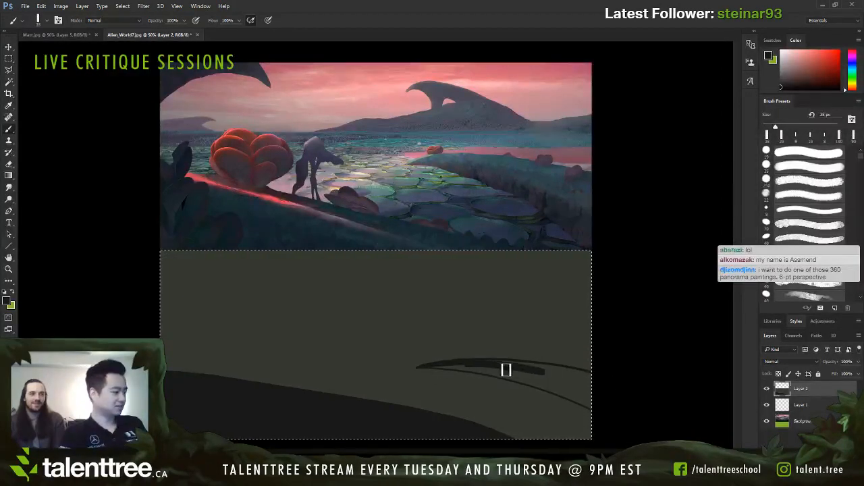
mouse_move(518, 367)
mouse_down()
mouse_move(601, 382)
mouse_move(575, 375)
mouse_move(599, 381)
mouse_up()
key(bracketleft)
key(bracketleft)
key(bracketleft)
key(bracketleft)
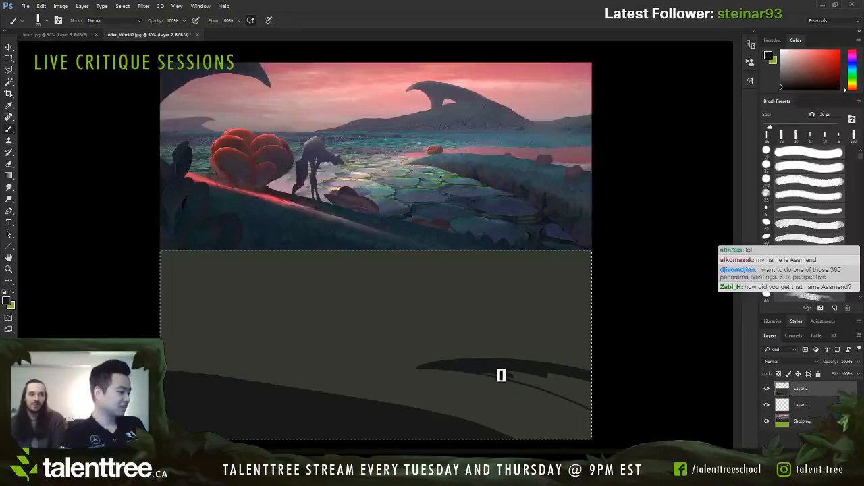
key(bracketright)
key(bracketright)
key(bracketright)
key(bracketright)
key(bracketright)
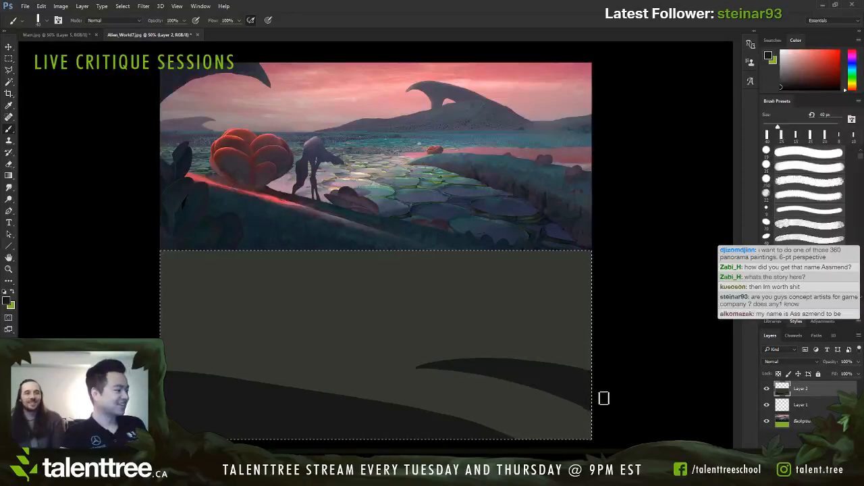
key(bracketleft)
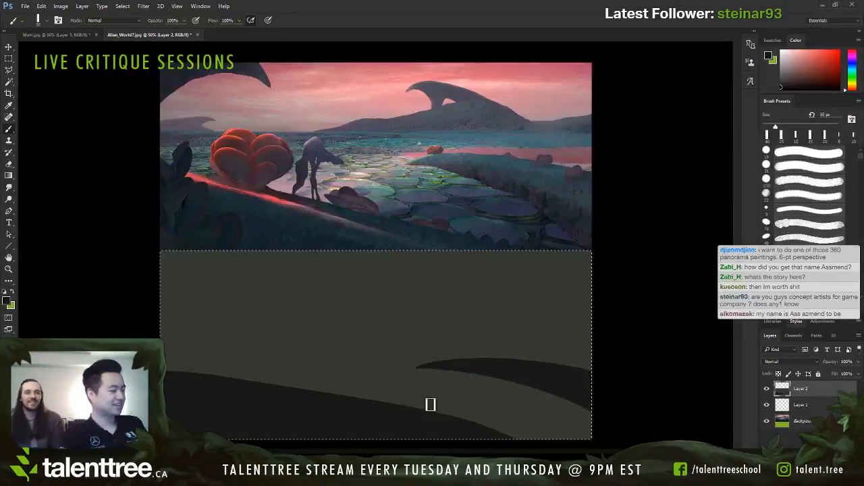
Step: Undo the pointed landmass's fill and outline, back to the plain foreground slope
key(ctrl+alt+z)
key(ctrl+alt+z)
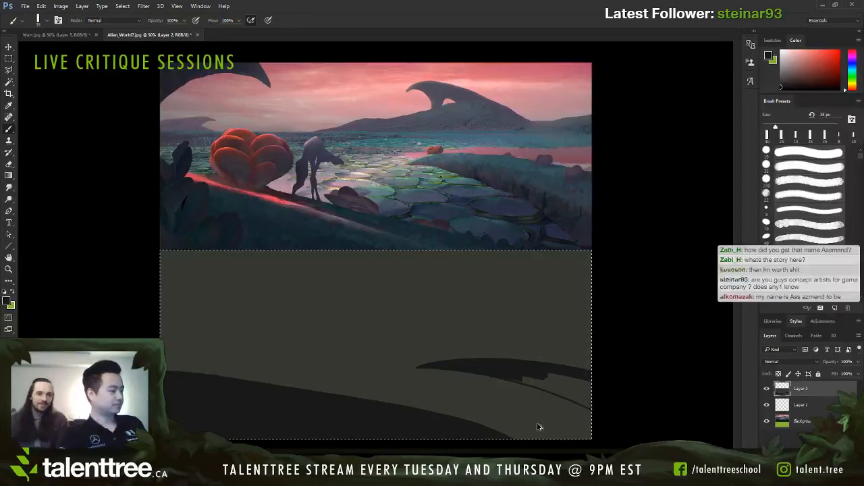
key(ctrl+alt+z)
key(ctrl+alt+z)
key(ctrl+alt+z)
key(ctrl+alt+z)
key(ctrl+alt+z)
key(ctrl+alt+z)
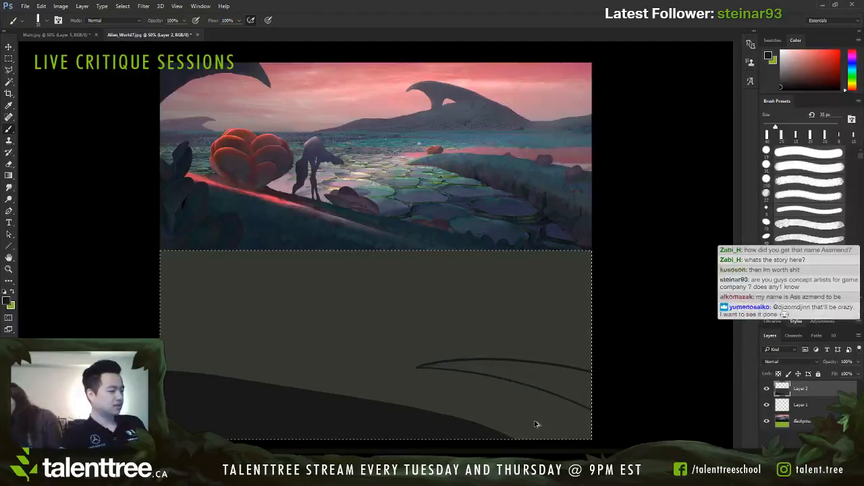
key(ctrl+alt+z)
key(ctrl+alt+z)
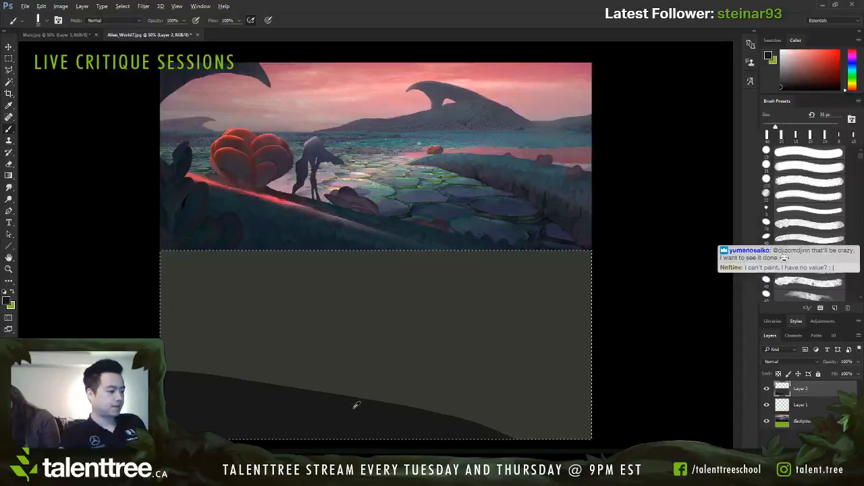
Step: Sketch a thin distant hill line rising from the gray area's left edge to a point with a 5 px brush
key(bracketleft)
key(bracketleft)
key(bracketleft)
key(bracketleft)
key(bracketleft)
key(bracketleft)
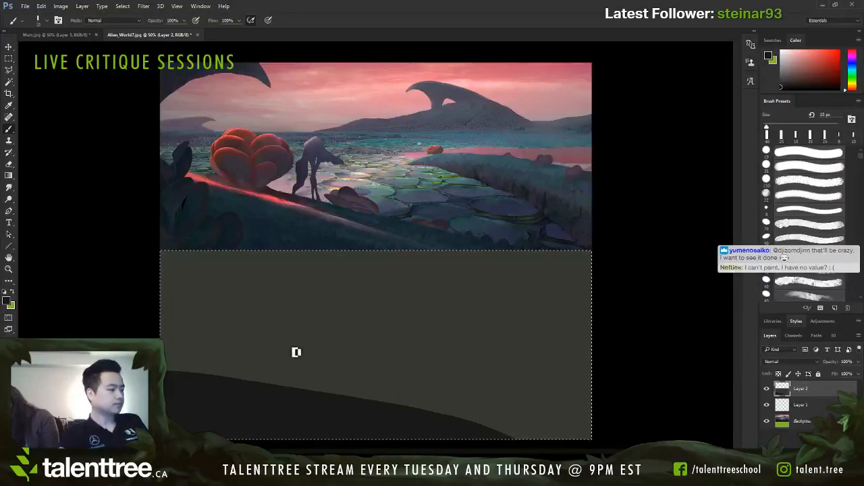
mouse_move(168, 346)
mouse_down()
mouse_move(268, 345)
mouse_move(260, 346)
mouse_up()
key(ctrl+z)
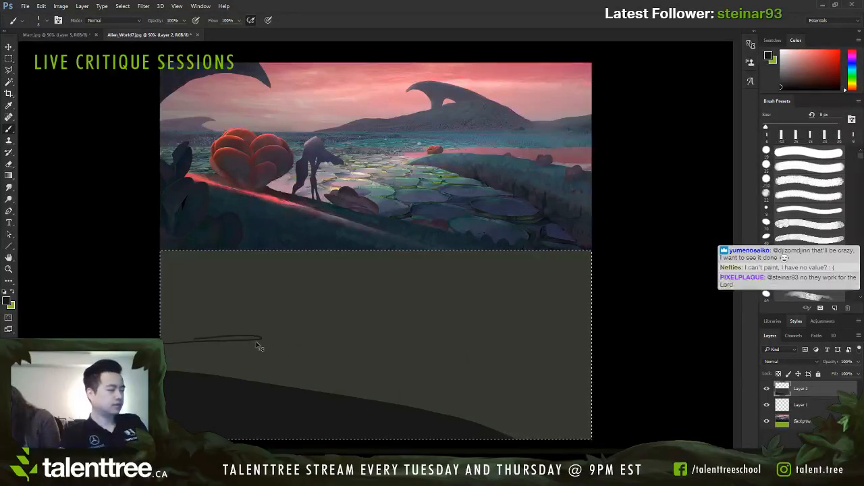
key(ctrl+z)
key(bracketright)
key(bracketleft)
key(bracketleft)
mouse_move(164, 339)
mouse_down()
mouse_move(218, 331)
mouse_move(257, 312)
mouse_up()
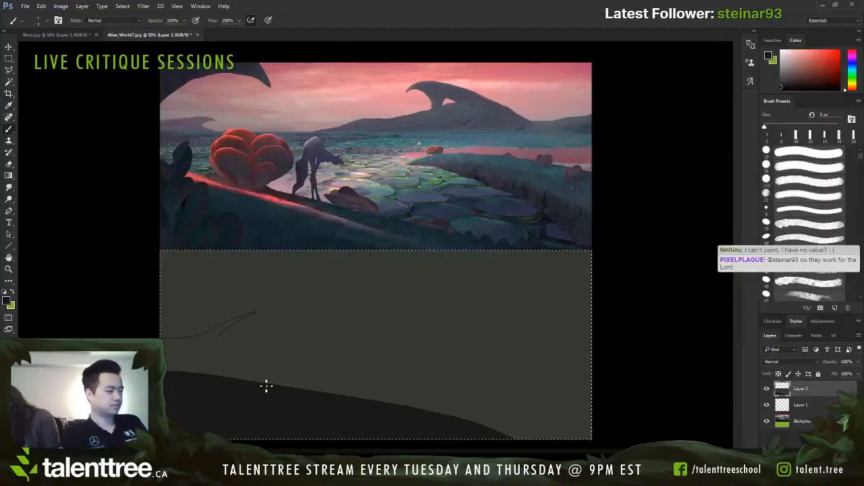
Step: Sketch the inner petals and base leaves of a large bulbous plant standing on the foreground slope
mouse_move(269, 381)
mouse_down()
mouse_move(257, 316)
mouse_move(272, 329)
mouse_move(265, 352)
mouse_move(299, 366)
mouse_move(271, 379)
mouse_move(246, 366)
mouse_move(298, 382)
mouse_up()
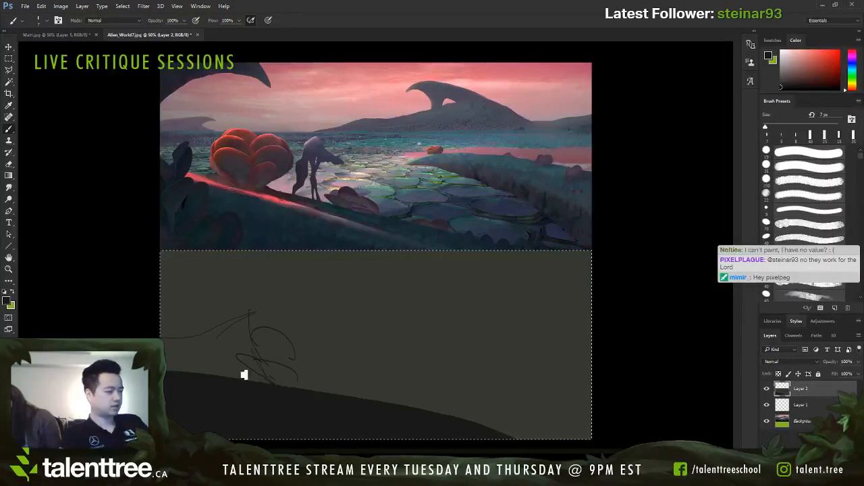
mouse_move(237, 367)
mouse_down()
mouse_move(275, 384)
mouse_move(335, 376)
mouse_move(357, 383)
mouse_move(335, 393)
mouse_move(343, 375)
mouse_move(316, 384)
mouse_up()
key(ctrl+z)
key(bracketright)
key(bracketright)
key(bracketright)
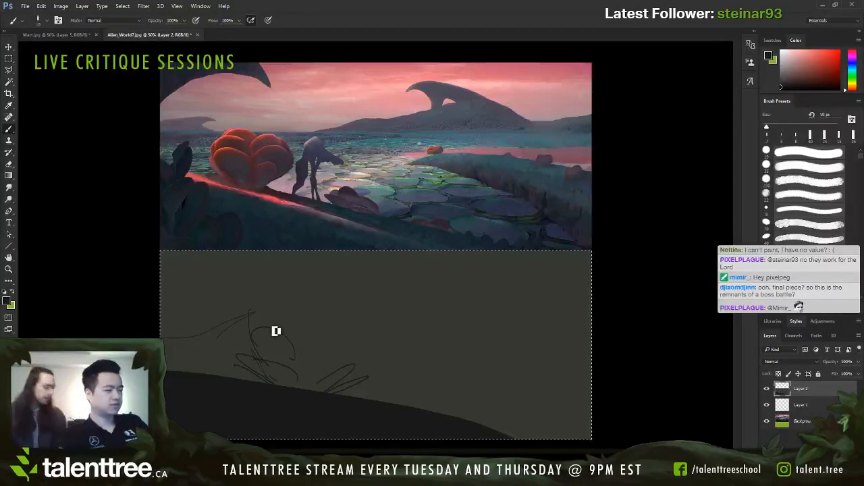
Step: Reinforce the plant's main petal curves and top arc with heavier 10 to 15 px strokes
mouse_move(267, 332)
mouse_down()
mouse_move(308, 309)
mouse_move(283, 337)
mouse_move(324, 314)
mouse_move(273, 339)
mouse_move(341, 332)
mouse_up()
key(bracketright)
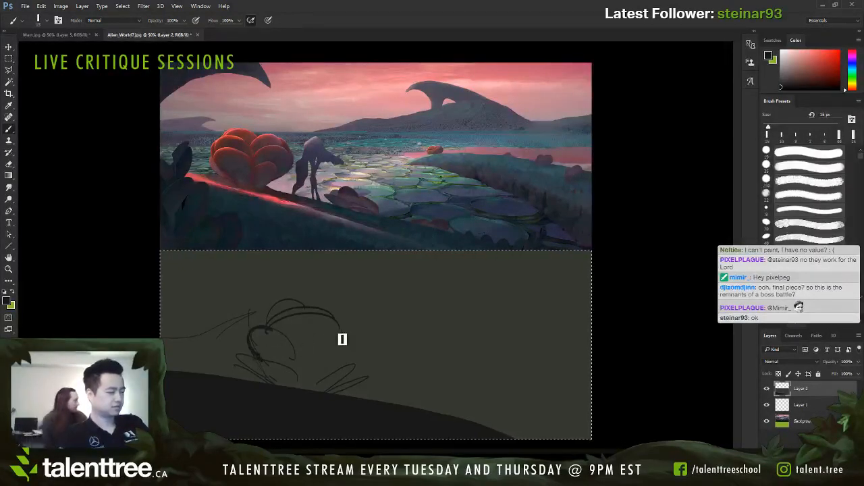
key(bracketleft)
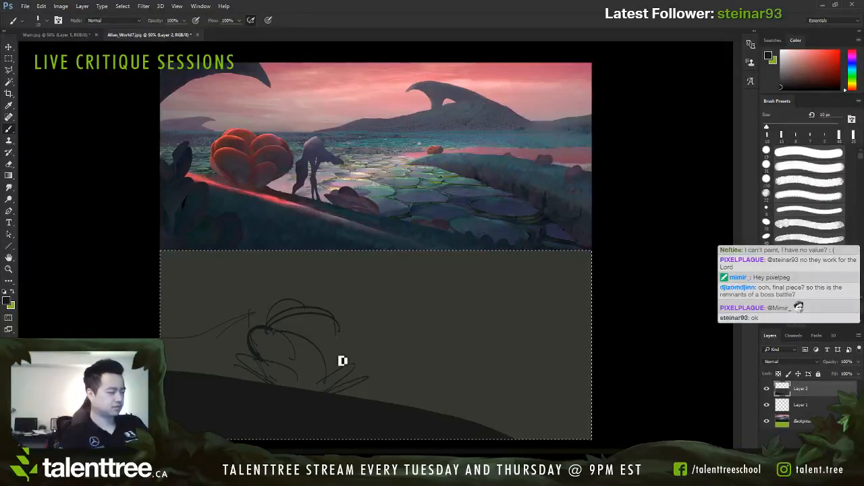
Step: Add overlapping outer petals along the plant's right side and top with a 7 px brush
key(bracketleft)
key(bracketleft)
key(bracketleft)
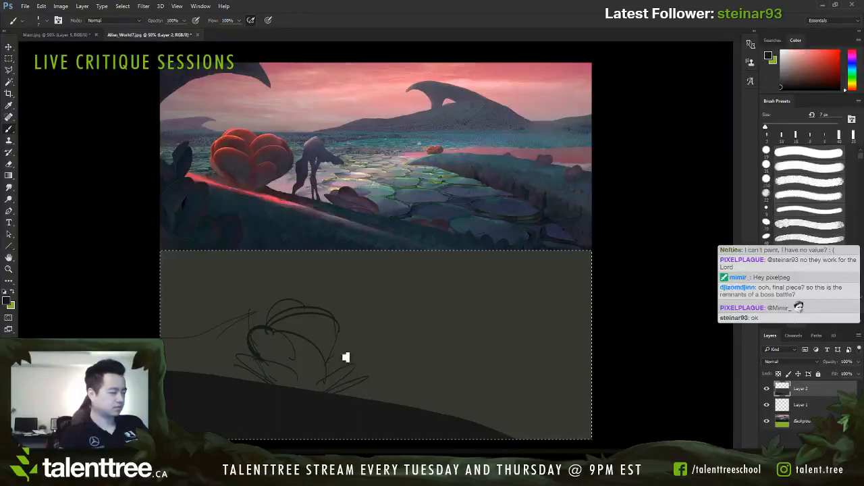
drag(343, 358, 381, 372)
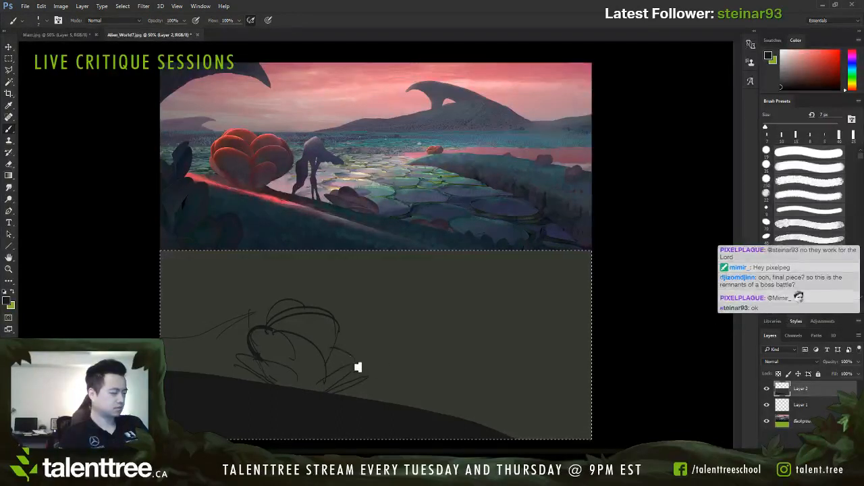
drag(337, 343, 354, 368)
mouse_move(351, 338)
mouse_down()
mouse_move(326, 324)
mouse_move(315, 301)
mouse_up()
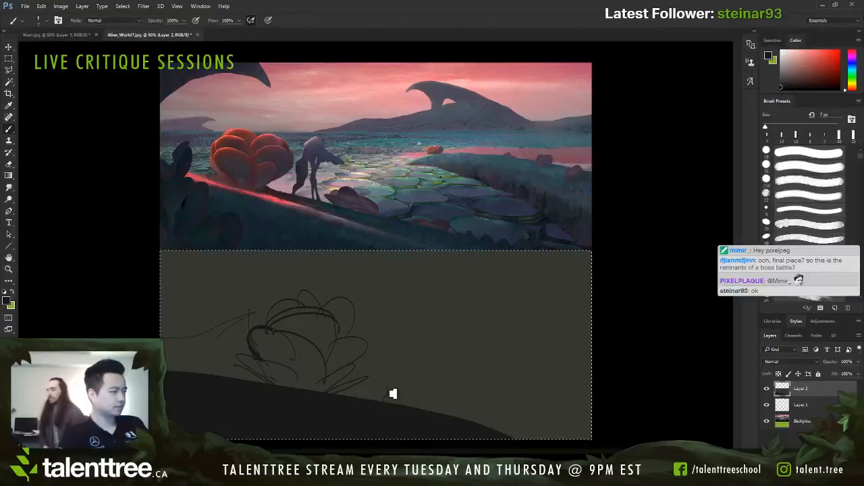
Step: Sketch three tiny figures standing in a row on the slope to the right of the plant
mouse_move(381, 387)
mouse_down()
mouse_move(389, 385)
mouse_move(387, 397)
mouse_up()
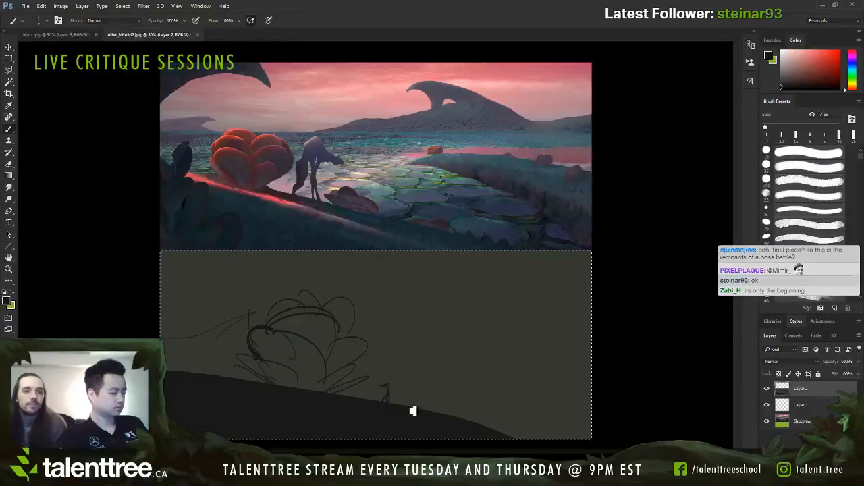
drag(403, 396, 405, 404)
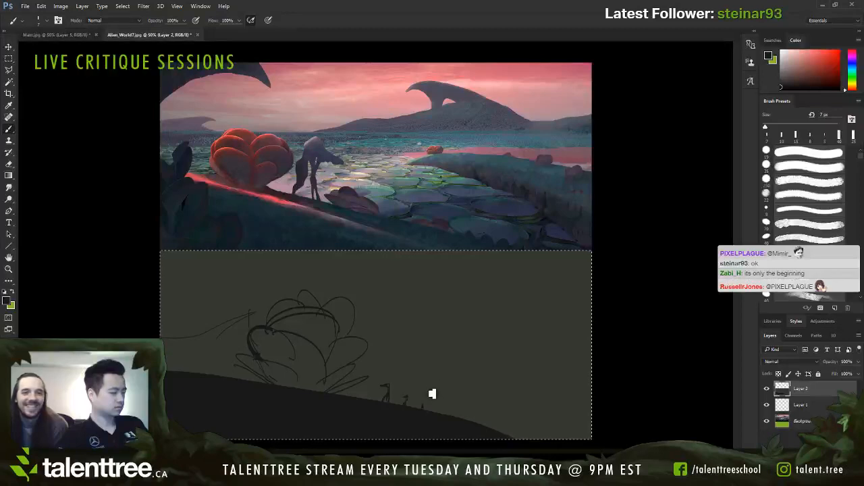
drag(432, 395, 427, 408)
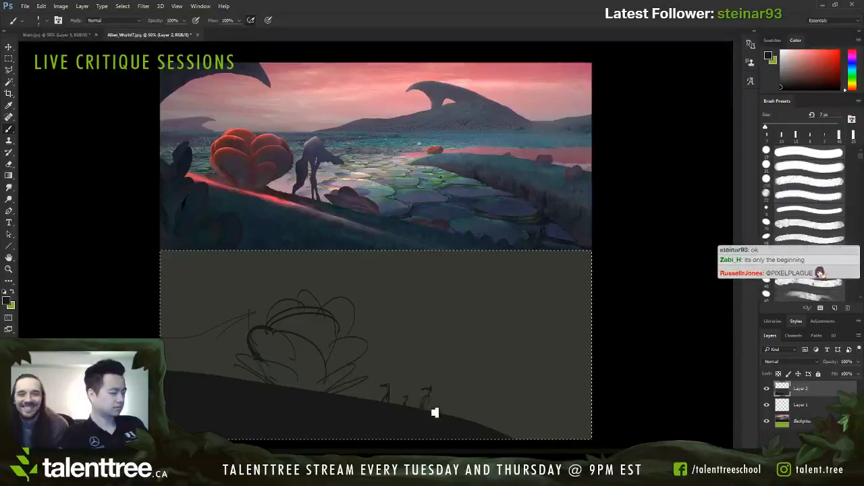
key(bracketright)
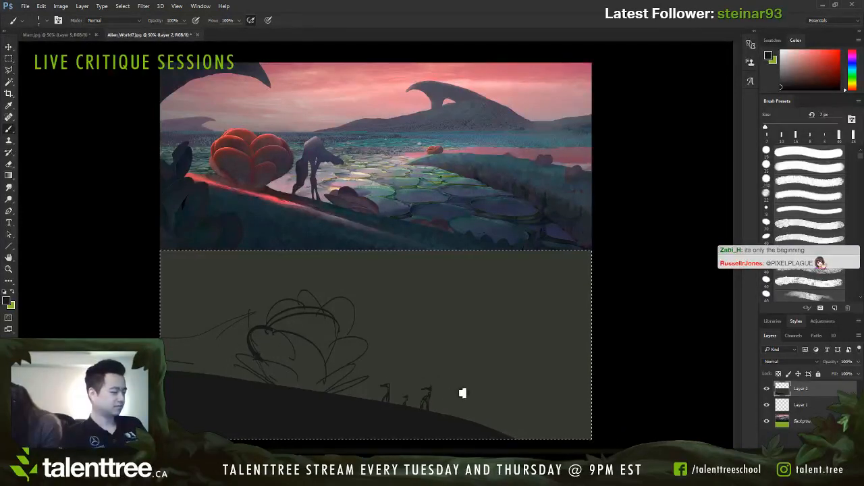
Step: Draw a thin horizontal horizon line from beside the small figures to the gray area's right edge
drag(519, 390, 591, 390)
key(ctrl+z)
drag(446, 395, 492, 397)
drag(457, 398, 592, 397)
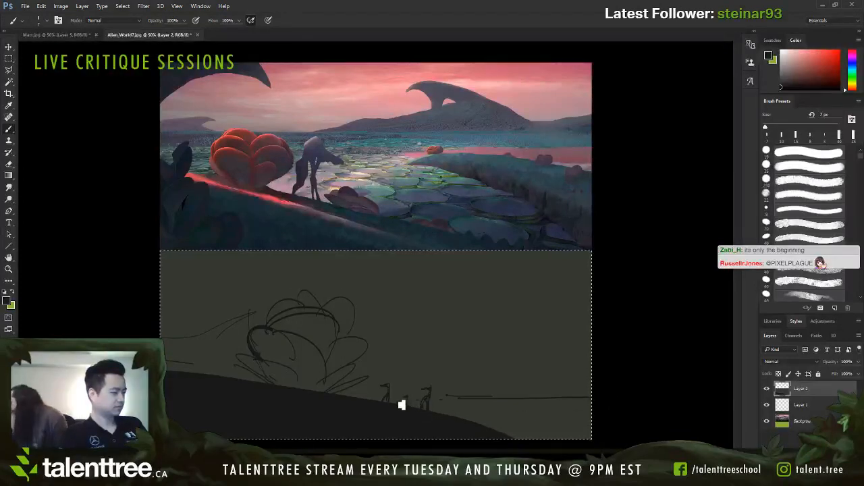
drag(449, 398, 566, 399)
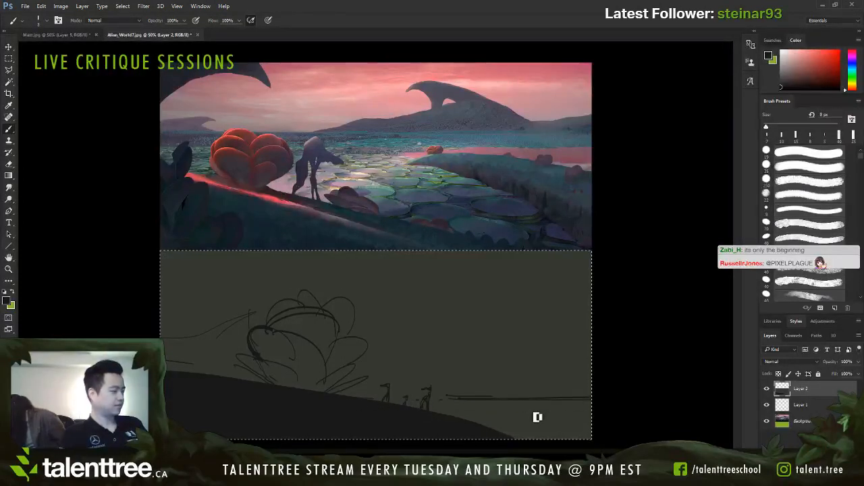
Step: Paint a dark horizontal band just below the horizon line at the right with a 20 px brush
key(bracketright)
key(bracketright)
key(bracketright)
key(bracketright)
drag(467, 405, 593, 406)
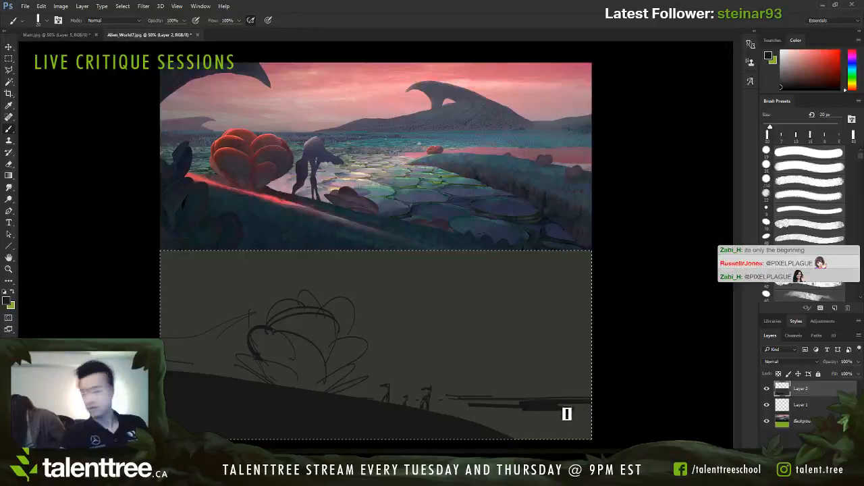
key(bracketright)
key(bracketright)
key(bracketright)
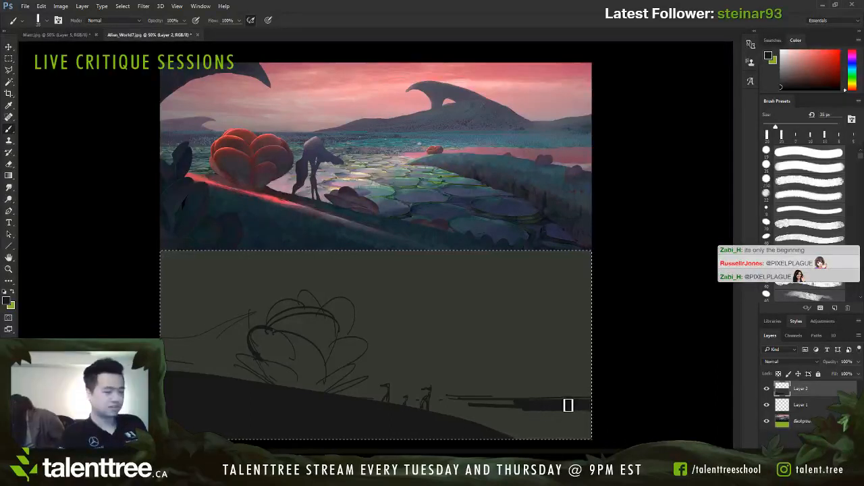
Step: Add short thin horizontal water strokes between the dark band and the foreground slope with a small brush
key(bracketleft)
key(bracketleft)
key(bracketleft)
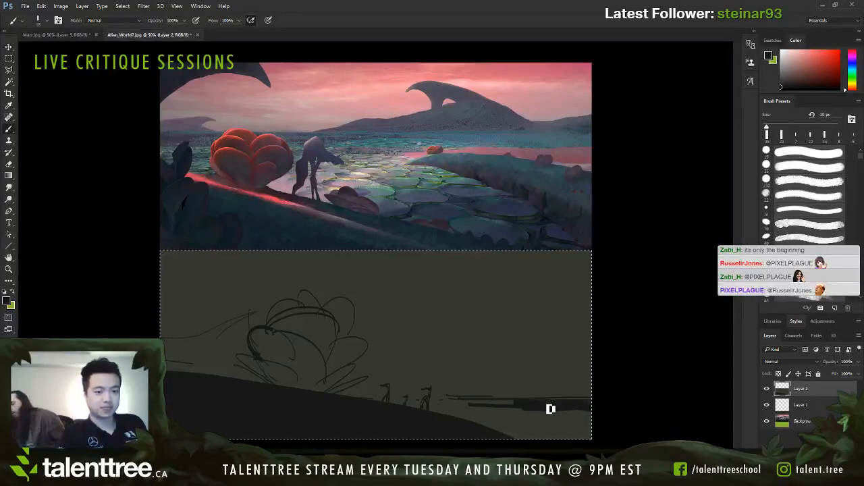
key(bracketleft)
key(bracketleft)
key(bracketleft)
key(bracketleft)
key(bracketleft)
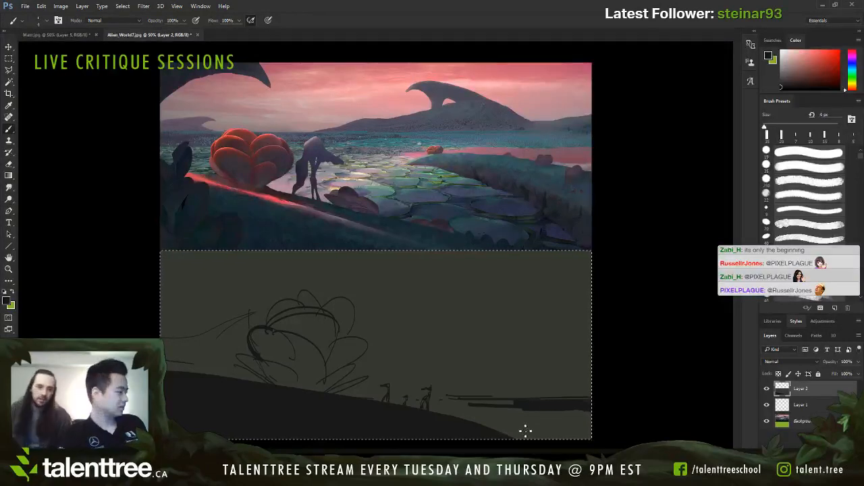
key(bracketleft)
key(bracketleft)
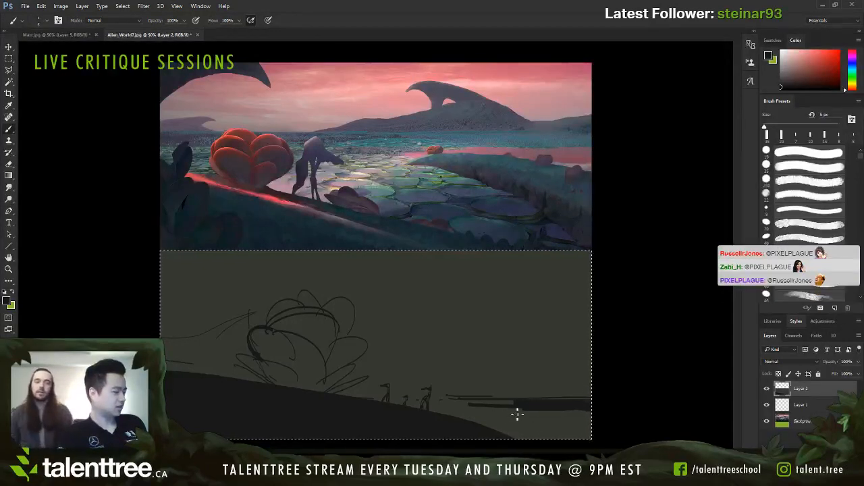
key(bracketright)
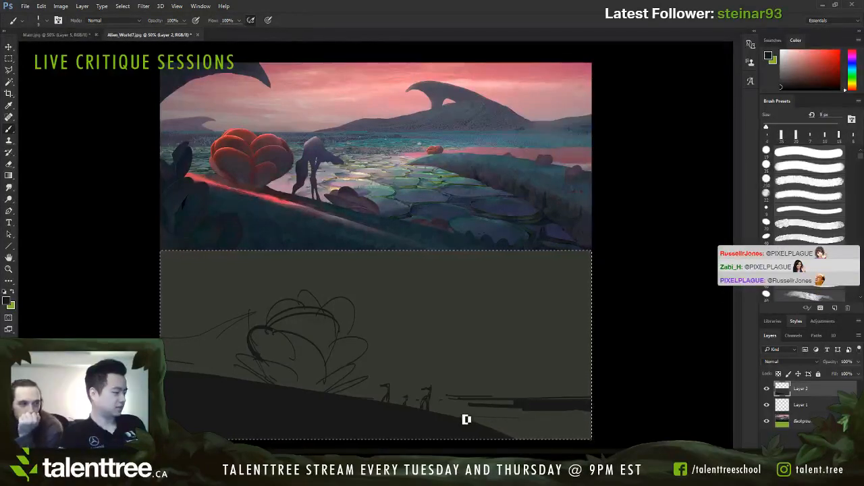
drag(466, 420, 511, 421)
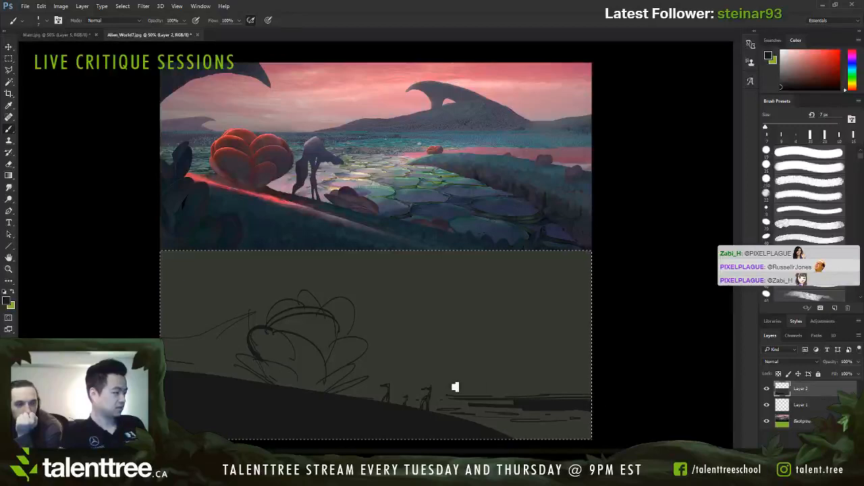
Step: Sketch a low mountain ridge above the horizon, peaking behind the flat and sloping down on both sides
mouse_move(443, 375)
mouse_down()
mouse_move(507, 372)
mouse_move(554, 396)
mouse_move(548, 392)
mouse_move(573, 392)
mouse_move(546, 391)
mouse_move(579, 384)
mouse_up()
key(])
key(])
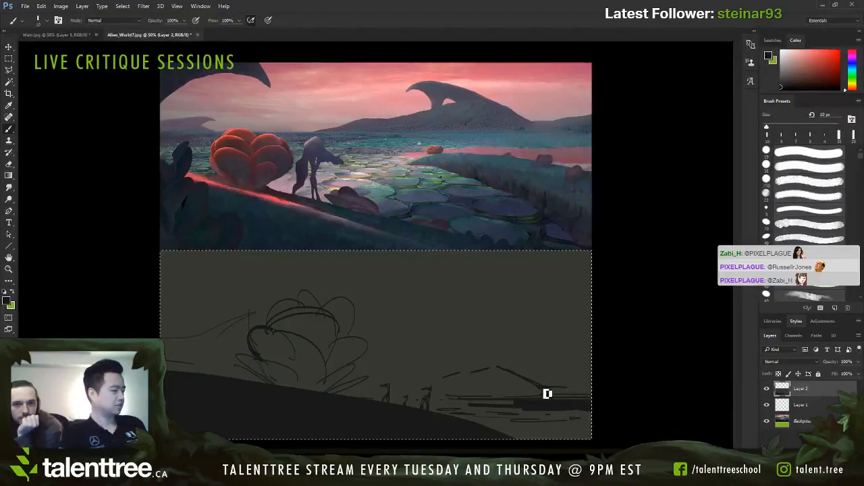
key(bracketleft)
key(bracketleft)
key(bracketleft)
drag(500, 372, 404, 392)
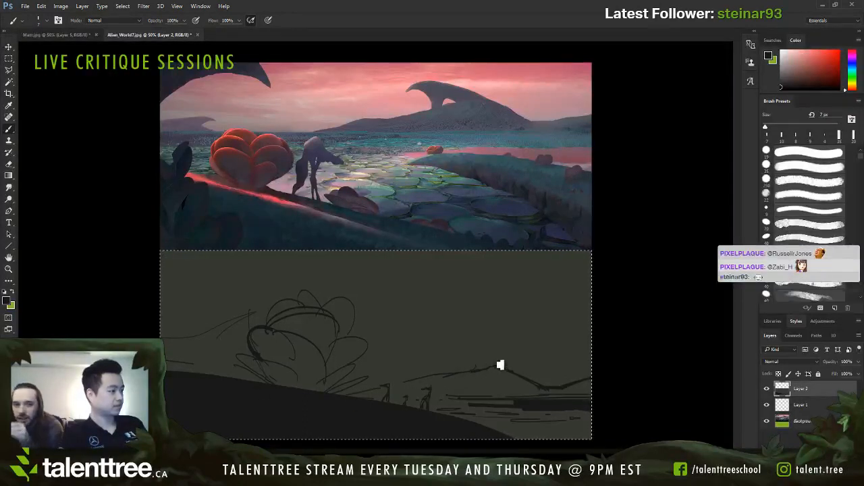
Step: Sketch a second, higher ridge line behind the mountain with small upright shapes on its crest, using a 7 px brush
mouse_move(465, 358)
mouse_down()
mouse_move(513, 365)
mouse_move(532, 378)
mouse_up()
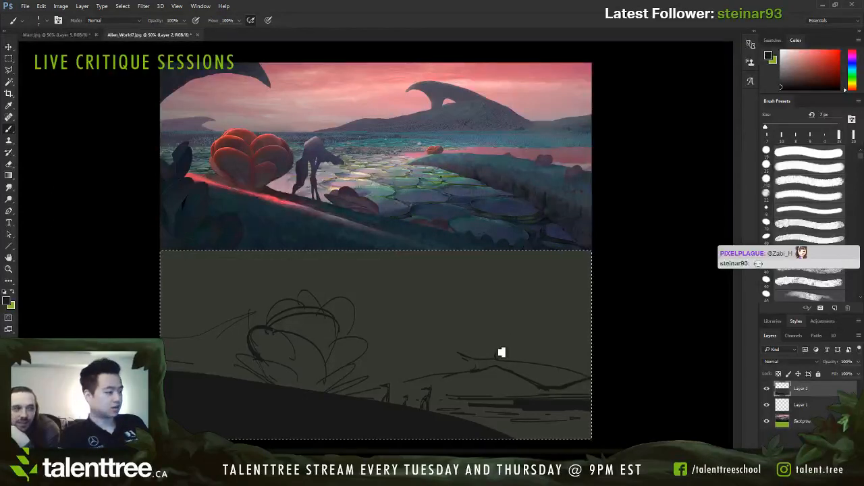
mouse_move(501, 359)
mouse_down()
mouse_move(505, 345)
mouse_move(505, 359)
mouse_up()
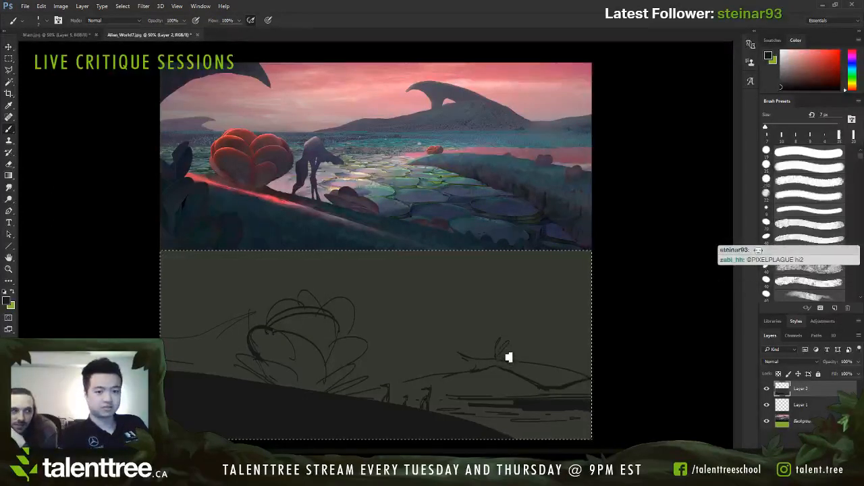
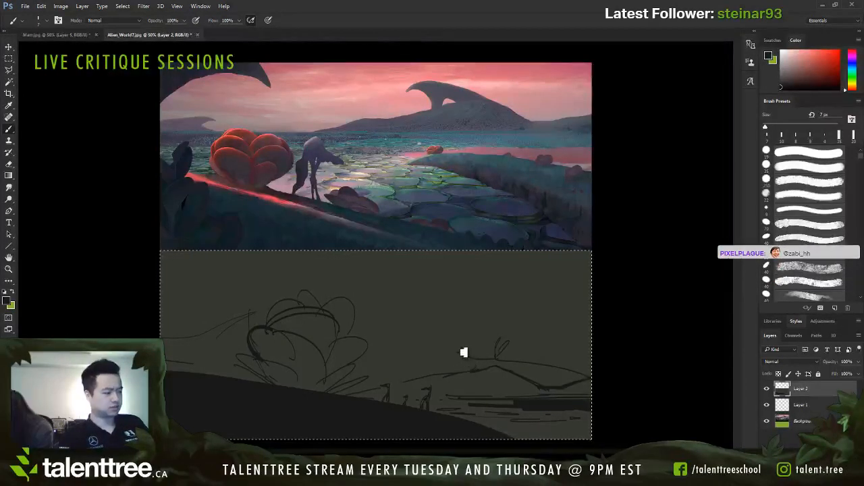
Step: Sketch a tall curved horn rising from the left end of the distant ridge, replacing the short marks there
drag(456, 348, 472, 358)
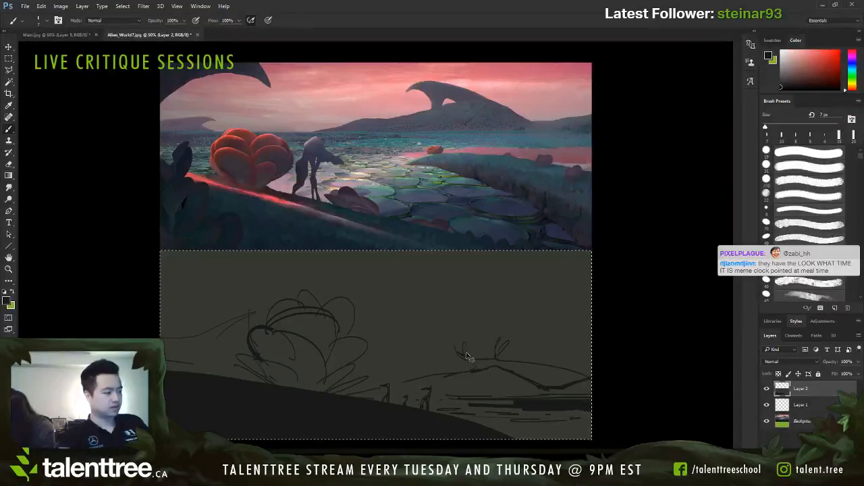
mouse_move(467, 355)
mouse_down()
mouse_move(477, 359)
mouse_move(473, 337)
mouse_move(461, 356)
mouse_up()
key(ctrl+alt+z)
key(ctrl+alt+z)
key(ctrl+alt+z)
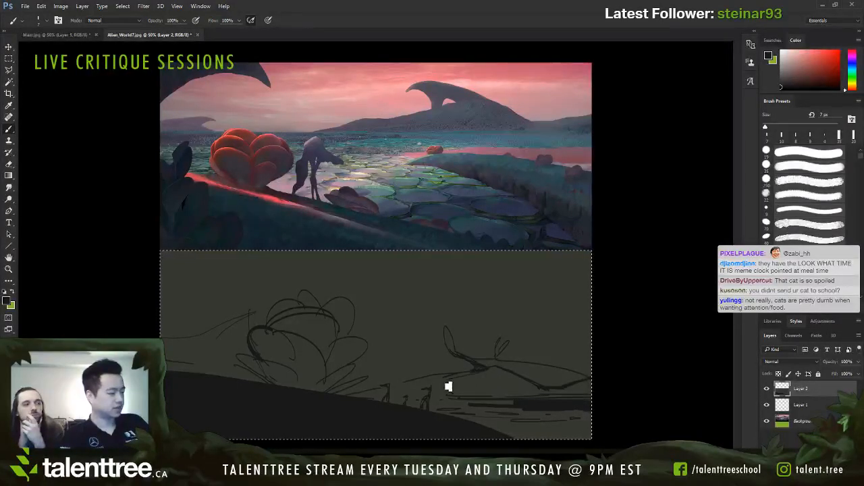
Step: Hatch the slopes of the distant mountain and add more horizontal strokes to the water below it
key(bracketright)
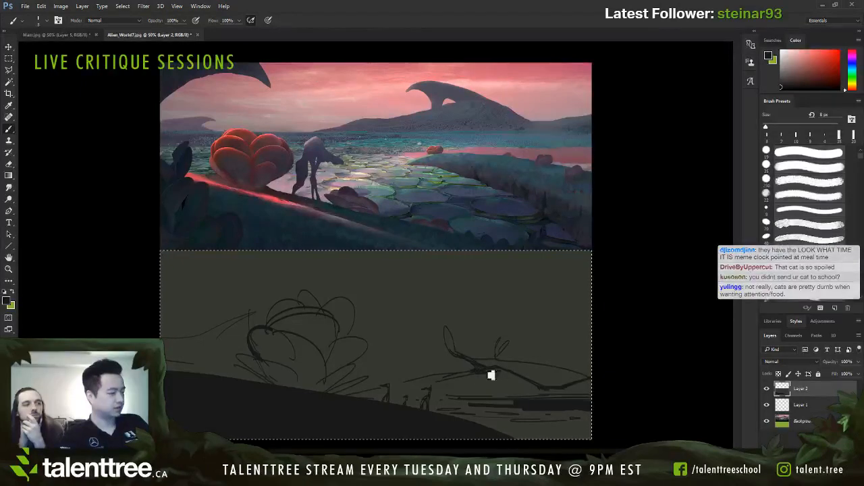
key(bracketright)
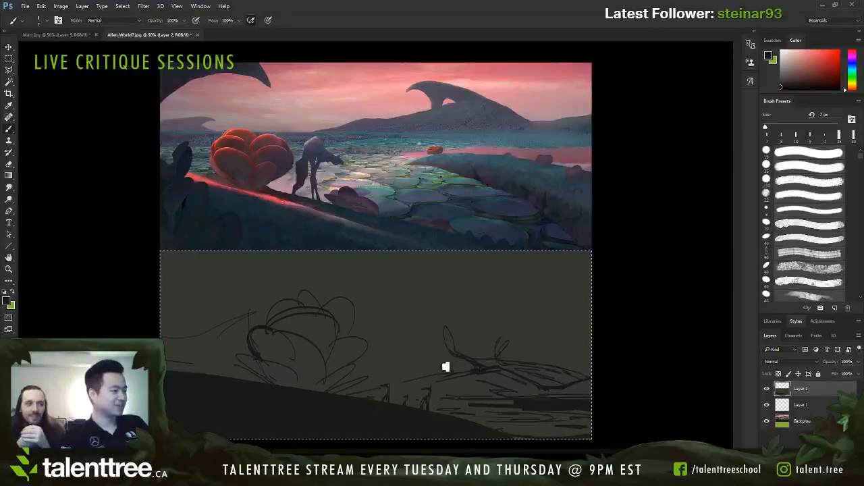
Step: Paint a thick dark arch across the upper-left sky of the lower sketch with a 40 px brush
key(])
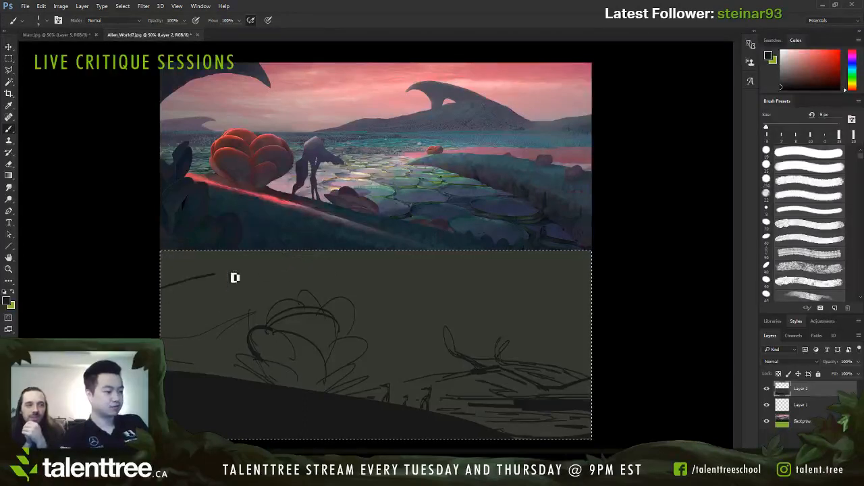
key(ctrl+z)
key(bracketright)
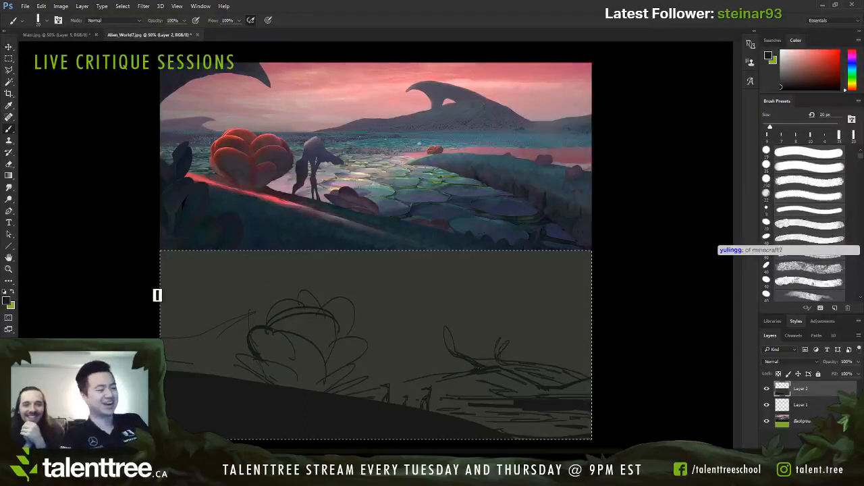
key(bracketright)
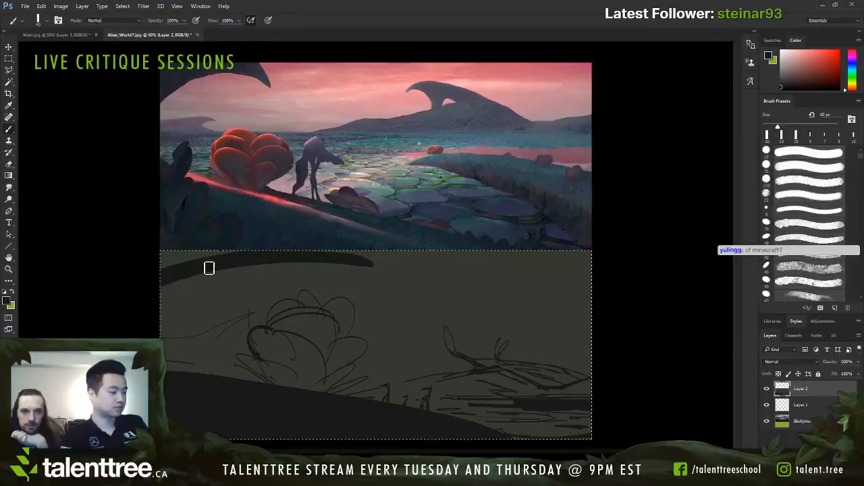
key(z)
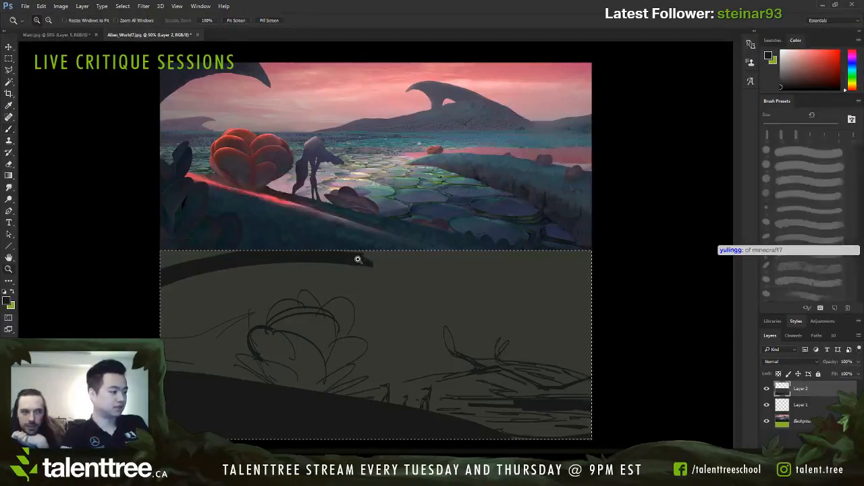
key(b)
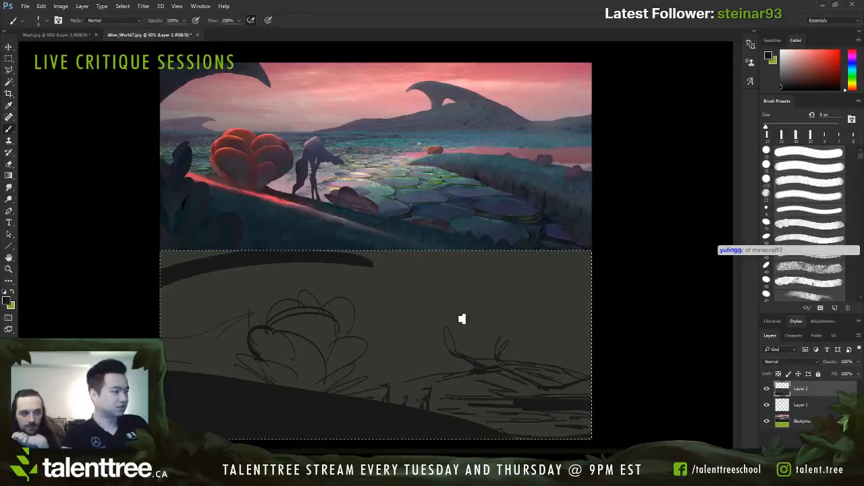
key(e)
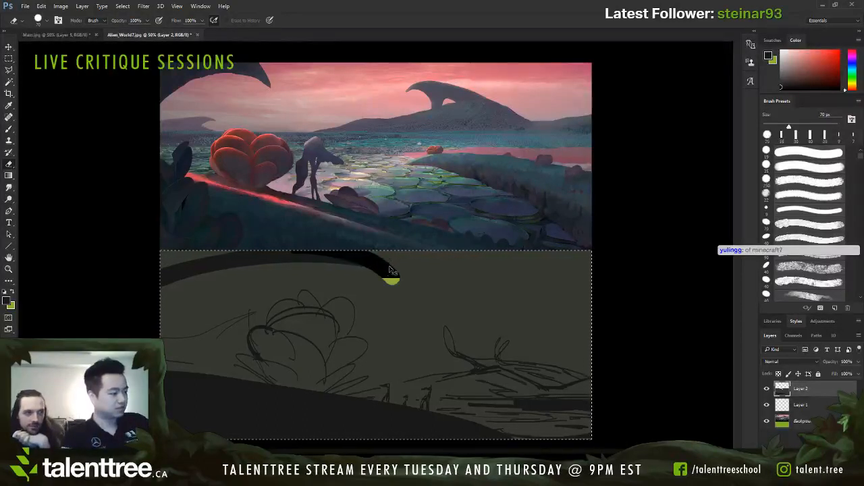
key(b)
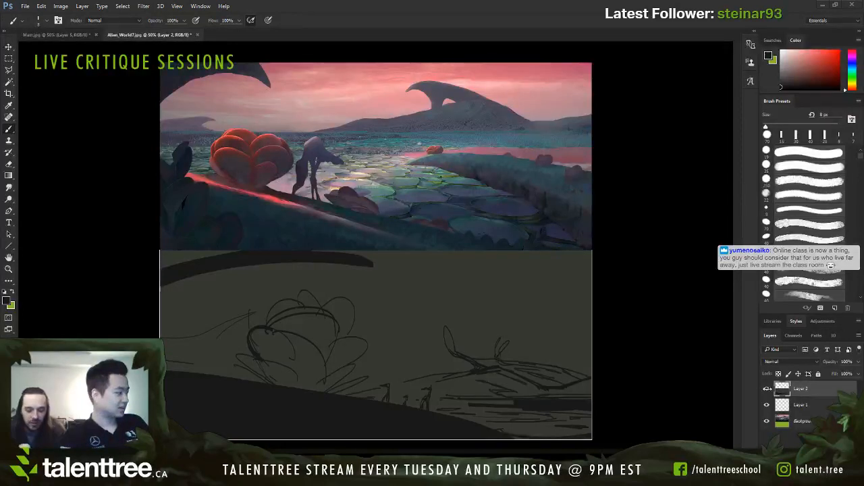
Step: On a new layer, paint thick dark strokes over the sketched plant's lower-left leaves and left petal with a brush up to 40 px
key(ctrl+a)
key(ctrl+shift+alt+n)
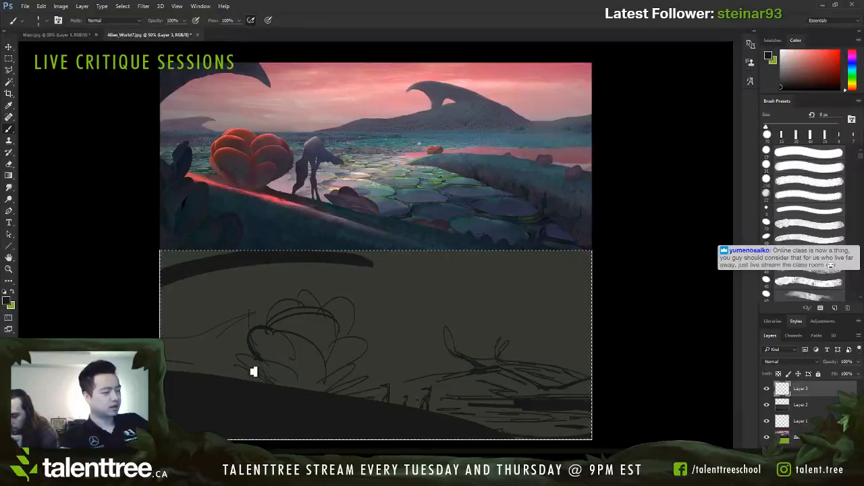
key(bracketright)
key(bracketright)
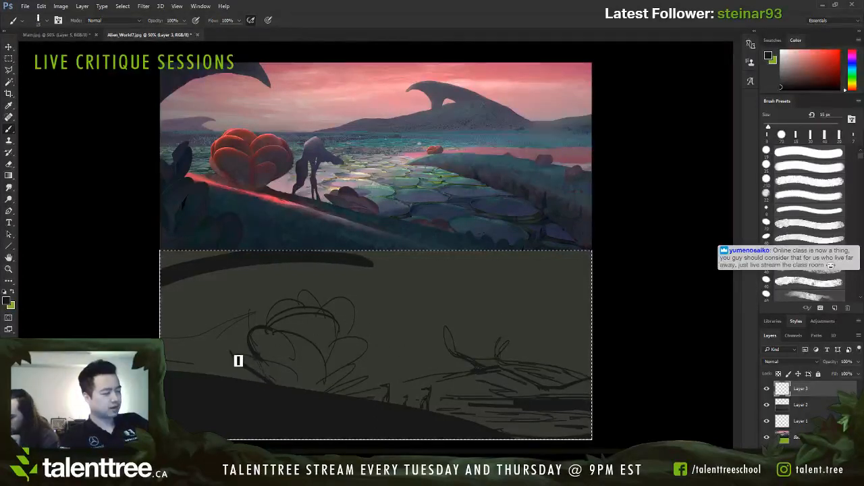
mouse_move(231, 353)
mouse_down()
mouse_move(288, 380)
mouse_move(268, 373)
mouse_move(283, 380)
mouse_move(254, 330)
mouse_move(272, 359)
mouse_up()
key(bracketright)
key(bracketright)
key(bracketright)
key(bracketright)
key(bracketright)
key(bracketleft)
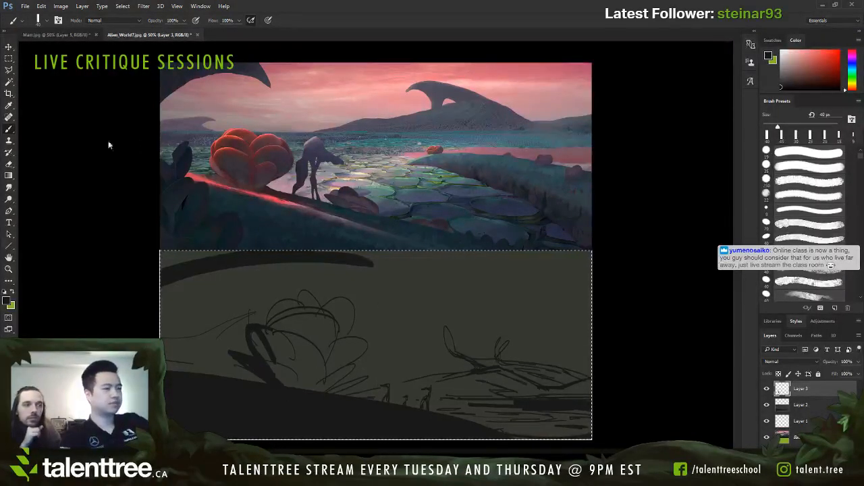
Step: Add a layer masked to the lower sketch area and a blank layer above it, and reduce the brush to 10 px
key(bracketleft)
key(bracketleft)
key(bracketleft)
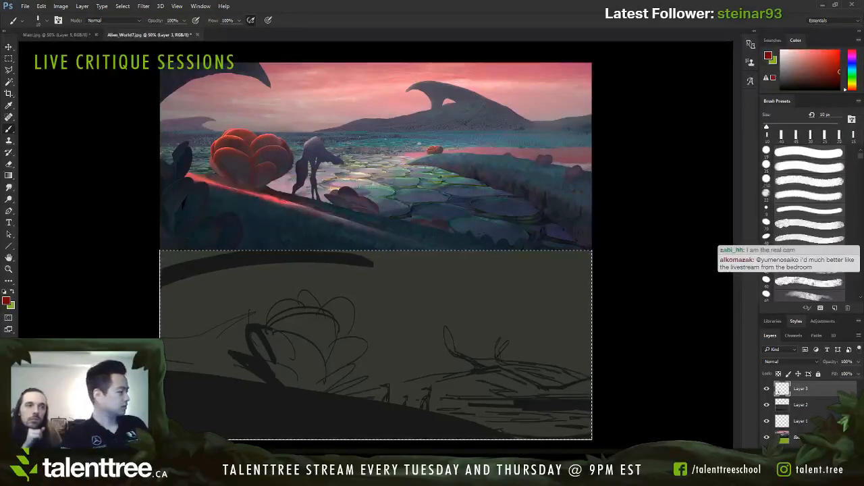
key(ctrl+shift+alt+n)
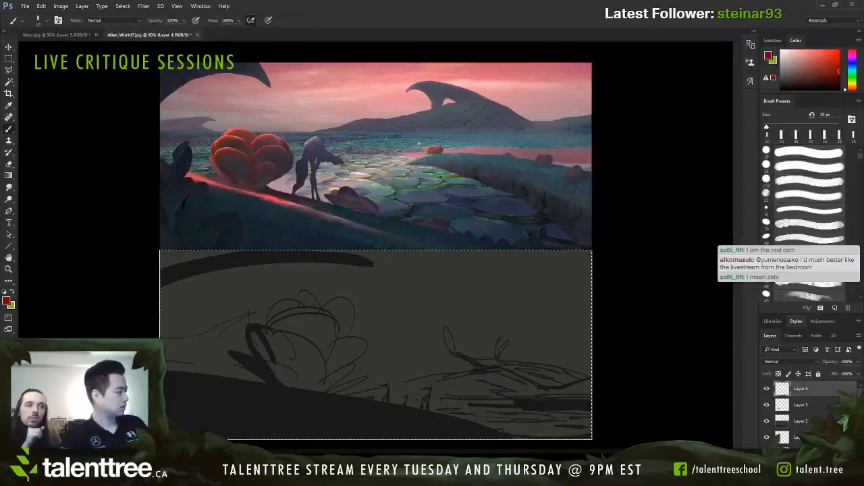
click(795, 463)
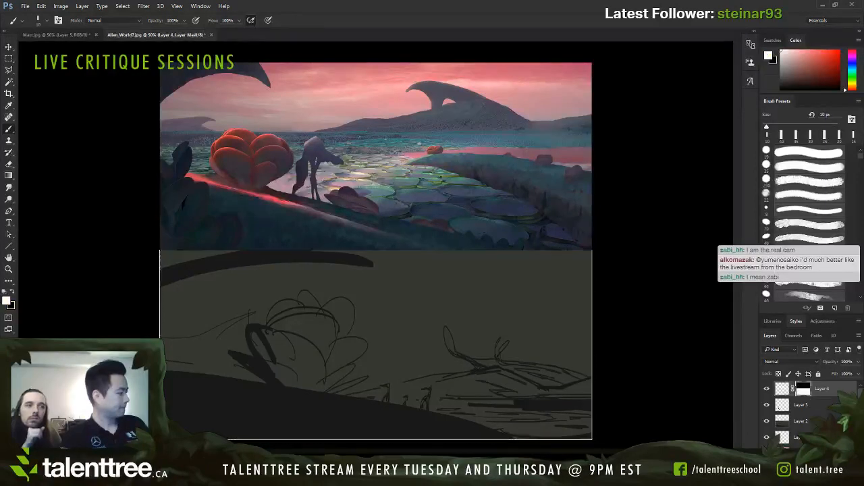
key(ctrl+shift+alt+n)
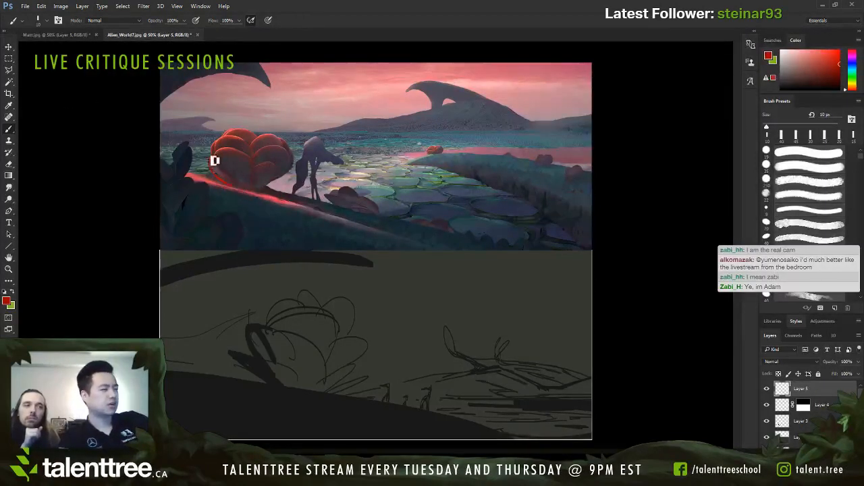
mouse_move(214, 161)
mouse_down()
mouse_move(238, 139)
mouse_move(275, 128)
mouse_move(286, 145)
mouse_move(259, 189)
mouse_move(287, 182)
mouse_move(268, 192)
mouse_move(293, 154)
mouse_move(257, 138)
mouse_move(229, 143)
mouse_move(228, 181)
mouse_move(297, 199)
mouse_up()
key(ctrl+z)
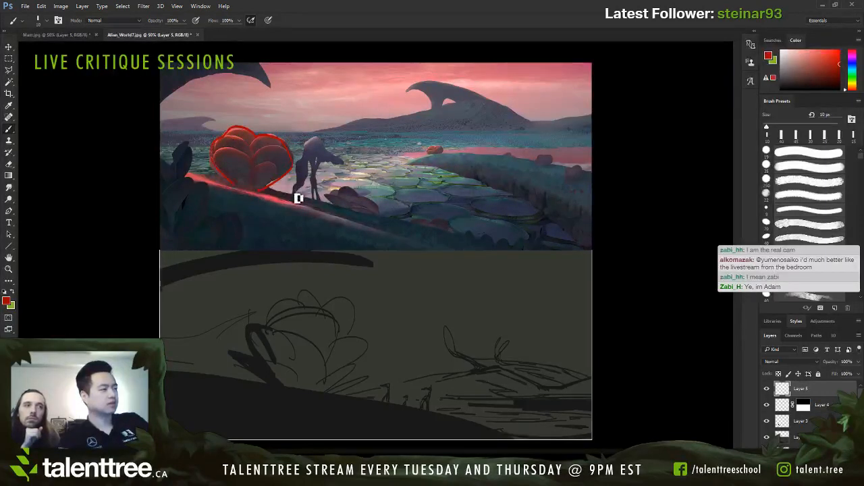
key(ctrl+z)
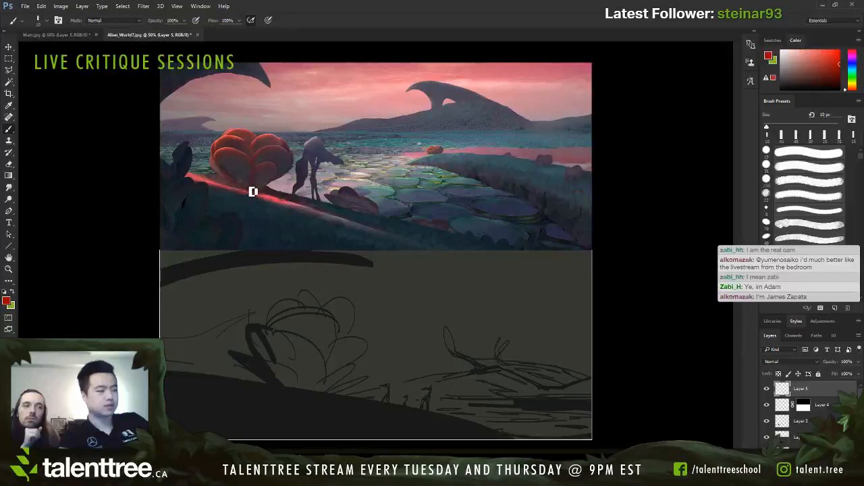
Step: Select the red plant in the original painting by tracing its outline with the lasso
key(l)
mouse_move(225, 184)
mouse_down()
mouse_move(211, 145)
mouse_move(232, 128)
mouse_move(261, 141)
mouse_up()
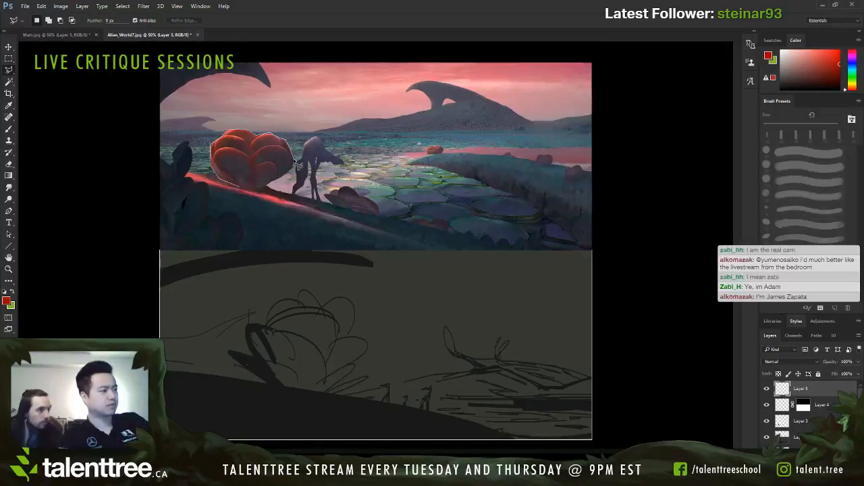
mouse_move(268, 195)
mouse_down()
mouse_move(242, 192)
mouse_move(253, 197)
mouse_up()
key(Return)
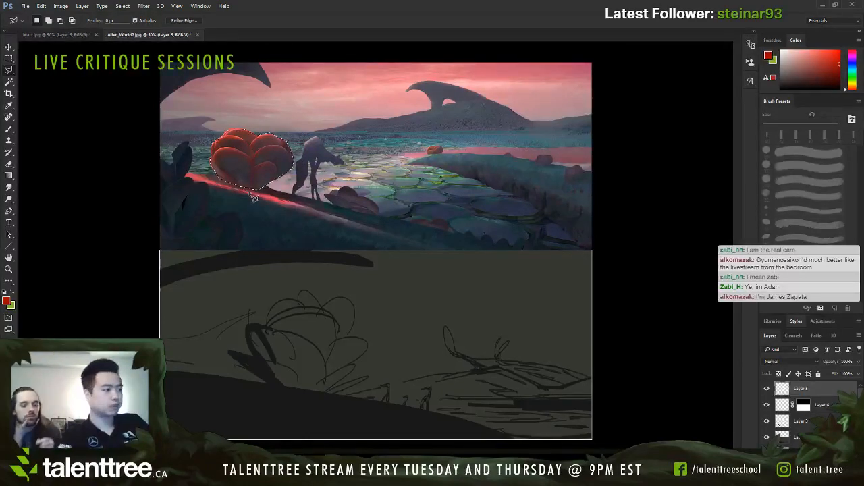
Step: Paste a merged copy of the selected plant and scale it up until it overlaps the creature beside it
key(ctrl+shift+c)
key(ctrl+v)
key(ctrl+t)
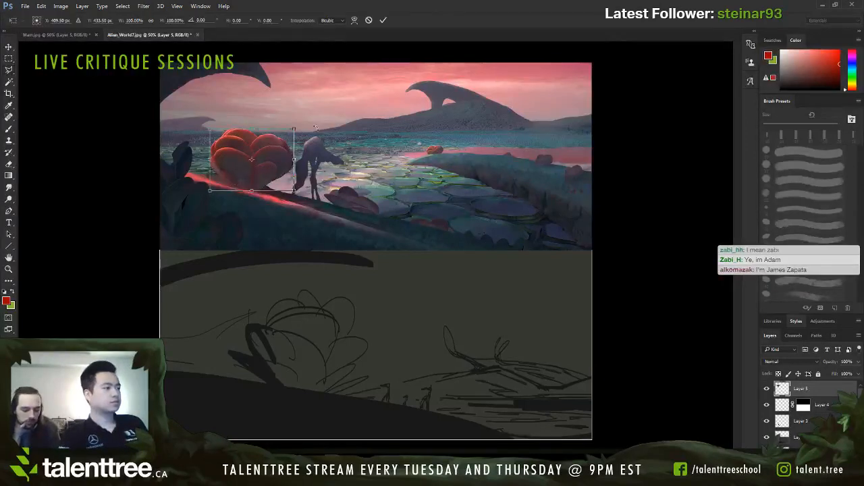
drag(293, 129, 342, 99)
mouse_move(320, 128)
mouse_down()
mouse_move(331, 126)
mouse_move(321, 138)
mouse_up()
key(Return)
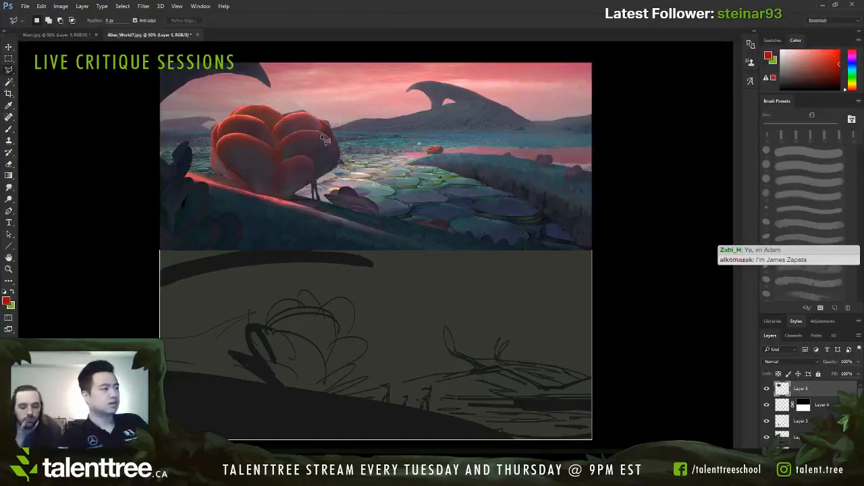
Step: Paint over the dark arch in the painting's upper-left corner with sampled sky pinks using a 125 px brush
key(b)
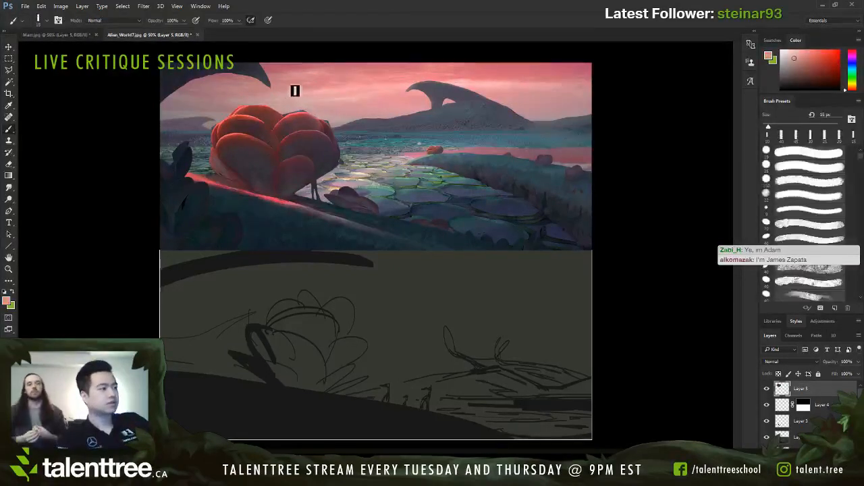
key(bracketright)
key(bracketright)
key(bracketright)
key(bracketright)
key(bracketright)
key(bracketright)
key(bracketright)
key(bracketright)
key(bracketright)
key(bracketright)
key(bracketright)
key(bracketright)
key(bracketright)
drag(267, 80, 193, 79)
key(ctrl+z)
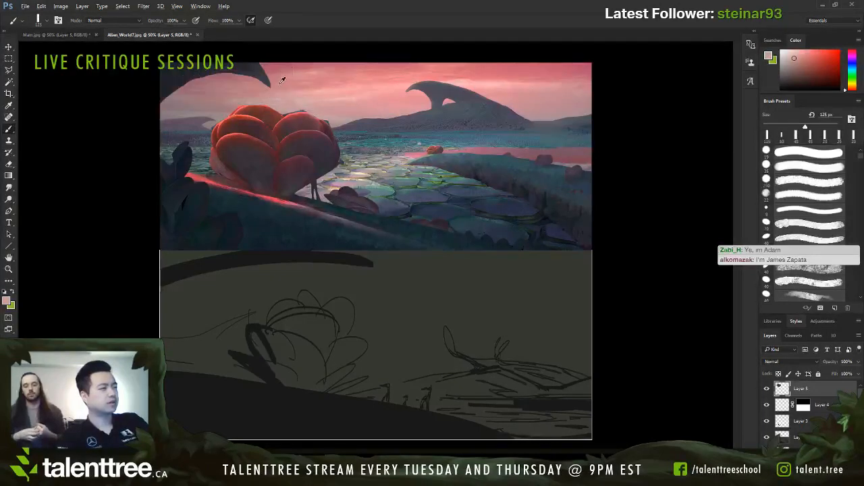
mouse_move(277, 75)
mouse_down()
mouse_move(146, 83)
mouse_move(215, 66)
mouse_up()
alt+click(286, 65)
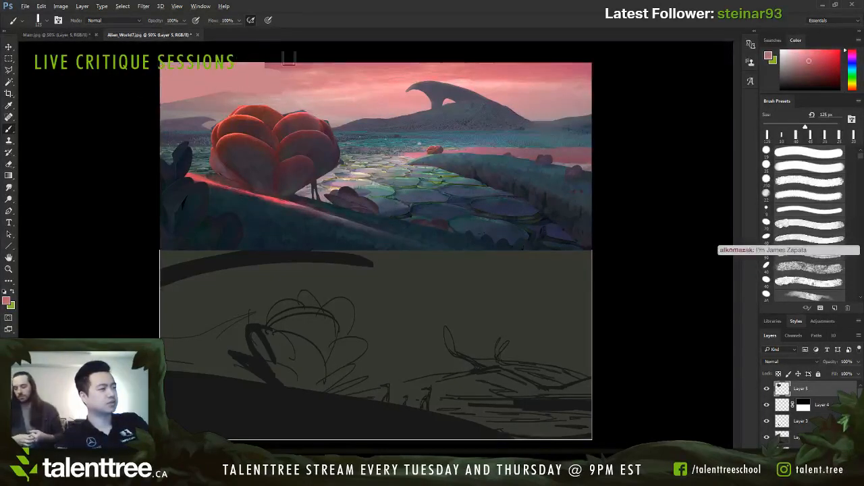
mouse_move(289, 66)
mouse_down()
mouse_move(219, 64)
mouse_move(326, 62)
mouse_move(233, 70)
mouse_move(286, 82)
mouse_up()
Step: Paint a muted purple mountain slope descending from the painting's left edge to the enlarged plant, refining it with smaller brushes
alt+click(198, 122)
key(bracketleft)
key(bracketleft)
mouse_move(173, 105)
mouse_down()
mouse_move(208, 122)
mouse_move(237, 100)
mouse_move(205, 92)
mouse_move(227, 103)
mouse_move(198, 109)
mouse_move(170, 88)
mouse_move(212, 119)
mouse_up()
key(bracketleft)
key(bracketleft)
key(bracketleft)
key(bracketleft)
key(bracketleft)
key(bracketleft)
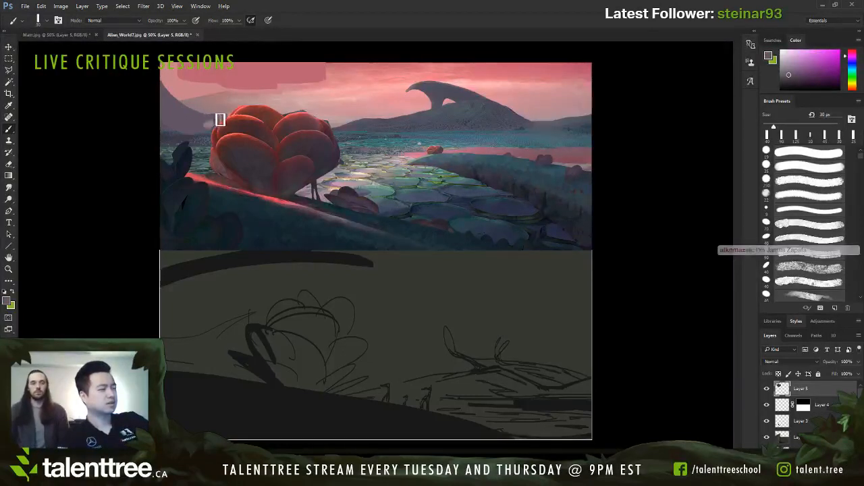
alt+click(213, 119)
key(bracketleft)
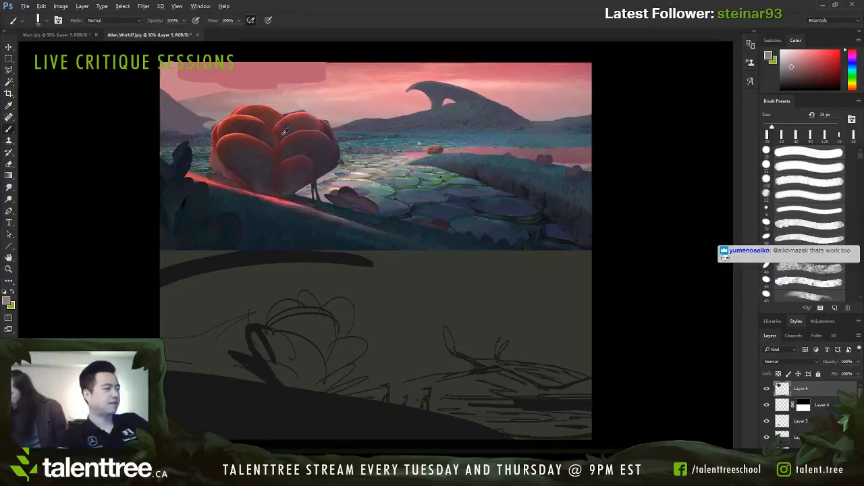
Step: Paint thin dark red leaves along the lower-left base of the enlarged plant with a small brush
alt+click(253, 126)
key(bracketleft)
key(bracketleft)
key(bracketleft)
mouse_move(206, 162)
mouse_down()
mouse_move(241, 182)
mouse_move(246, 196)
mouse_up()
alt+click(186, 164)
alt+click(260, 169)
key(bracketright)
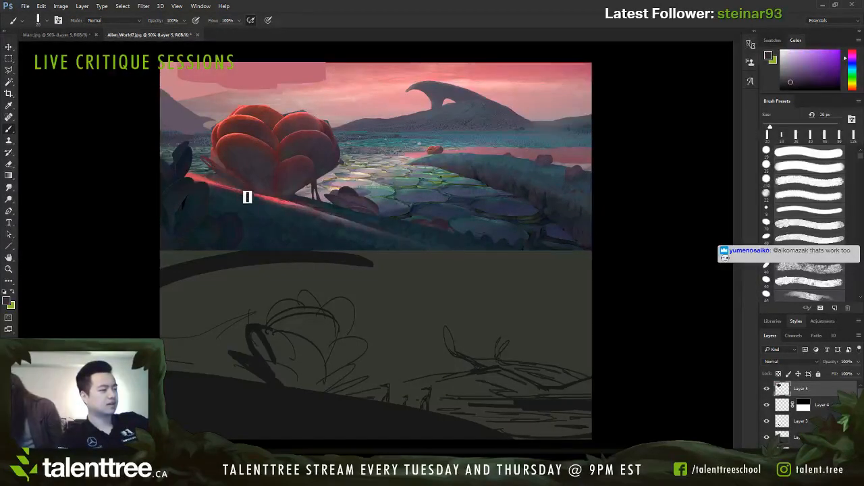
Step: Paint sampled dark blue over the glowing red edge of the slope directly beneath the enlarged plant
alt+click(256, 206)
key(bracketleft)
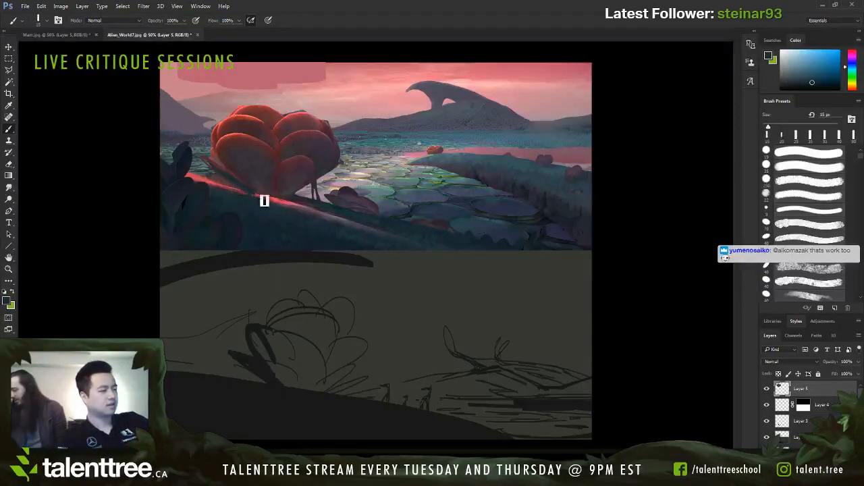
alt+click(260, 198)
alt+click(249, 182)
key(bracketright)
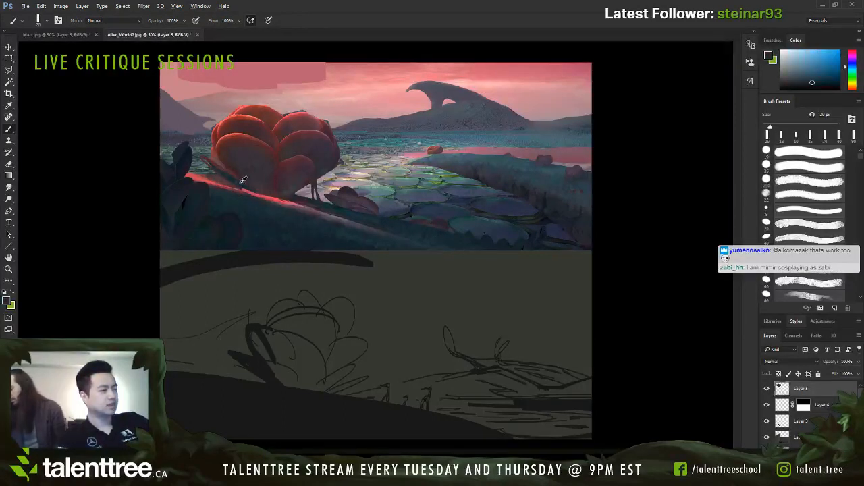
mouse_move(248, 188)
mouse_down()
mouse_move(286, 198)
mouse_move(232, 197)
mouse_up()
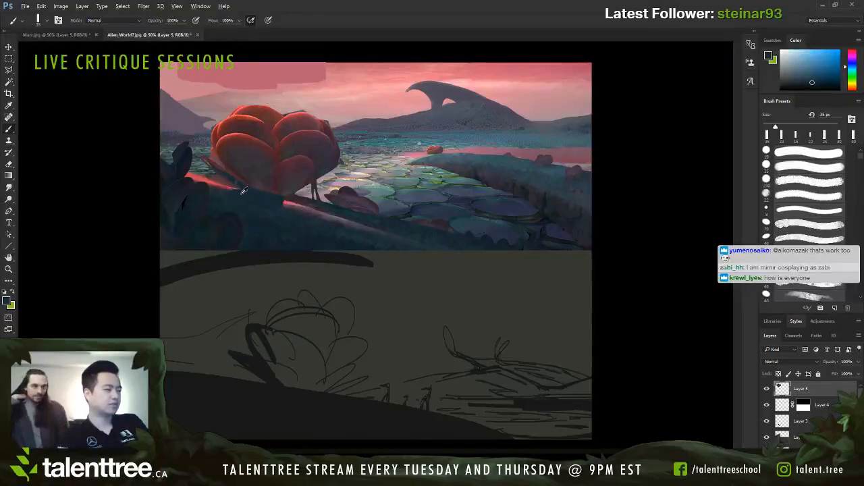
Step: Paint a bright pink light streak down the slope just right of the plant's base with a 20 px brush
alt+click(309, 212)
key(bracketleft)
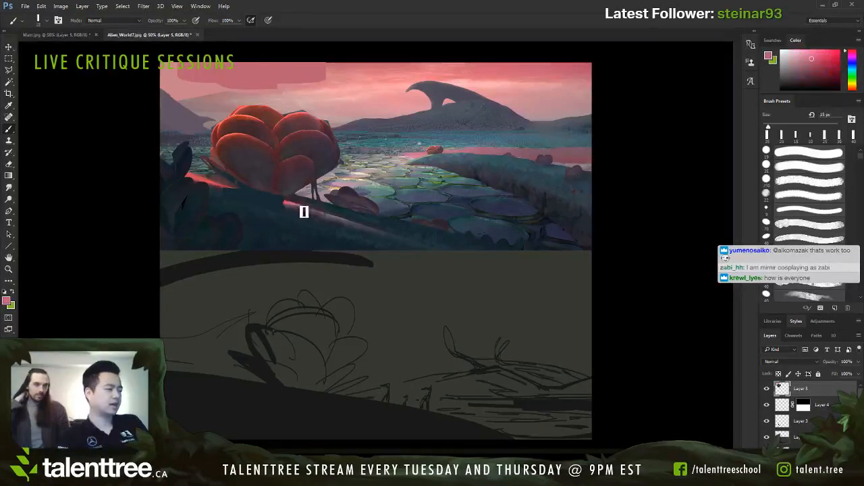
alt+click(294, 199)
drag(324, 216, 398, 238)
key(ctrl+z)
key(bracketright)
key(bracketright)
mouse_move(290, 205)
mouse_down()
mouse_move(351, 226)
mouse_move(308, 210)
mouse_move(352, 222)
mouse_up()
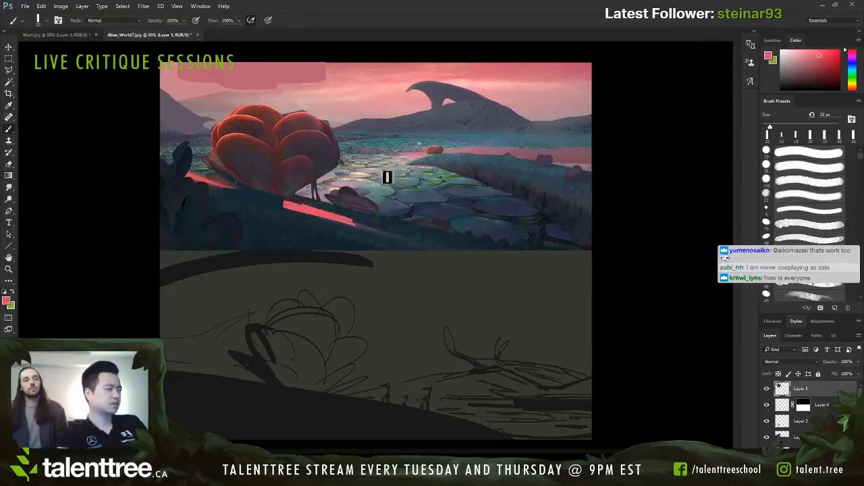
Step: Paint thin dark stems beneath the enlarged plant's lower-right side, sampling nearby dark purple, blue and maroon tones
alt+click(305, 196)
key(bracketleft)
key(bracketleft)
key(bracketleft)
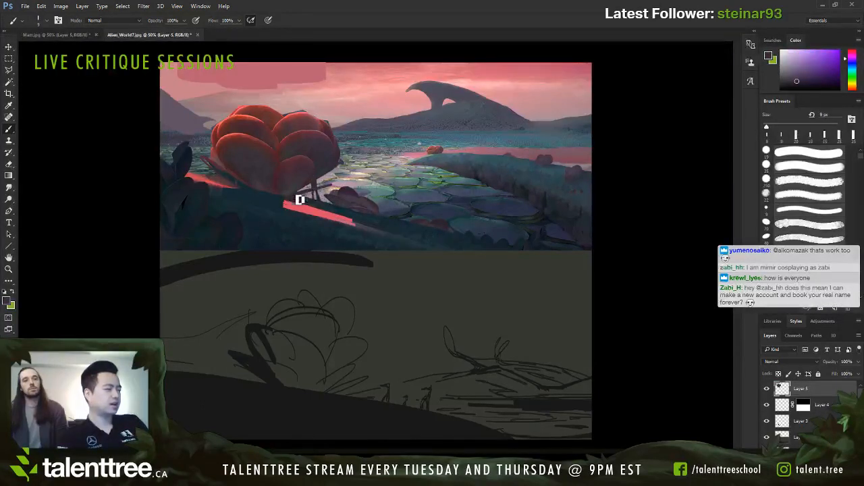
key(bracketright)
key(bracketright)
key(bracketright)
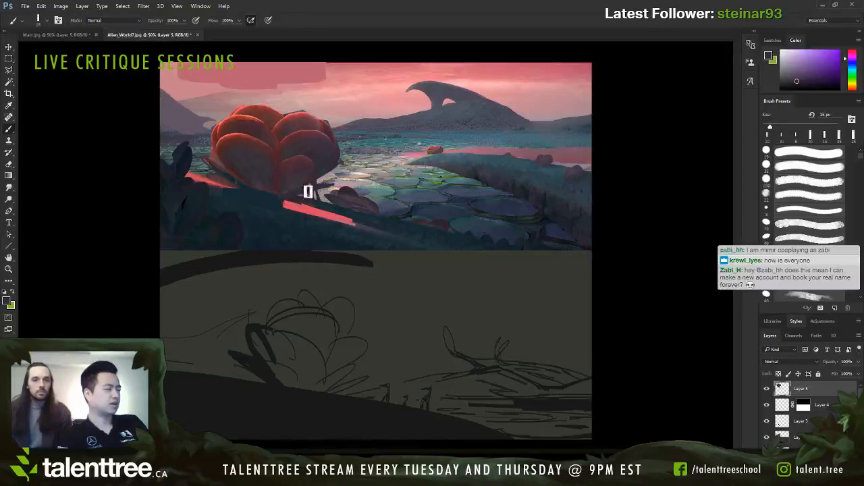
alt+click(293, 197)
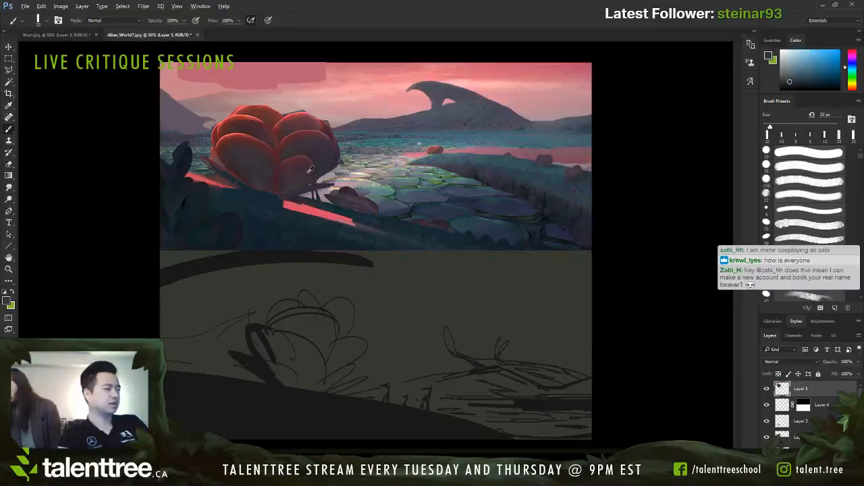
alt+click(311, 171)
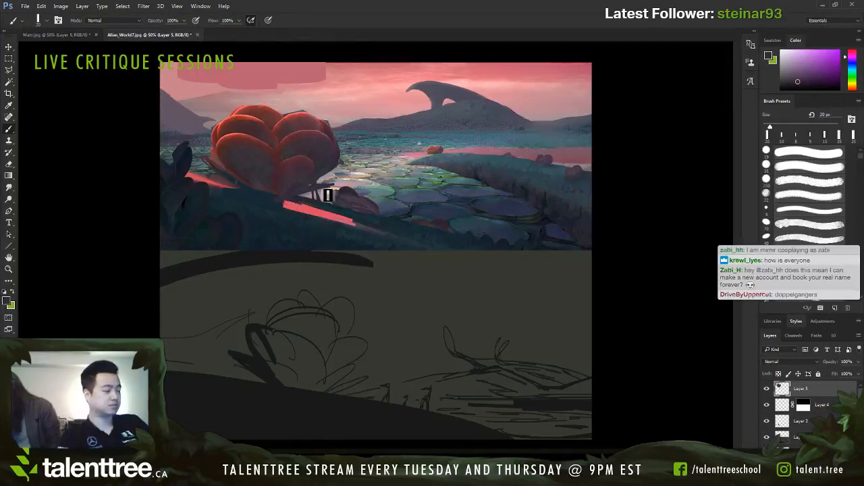
Step: Touch up the enlarged plant's lower-left outline with a 10 px brush, using sampled grey-green and dark red
alt+click(215, 162)
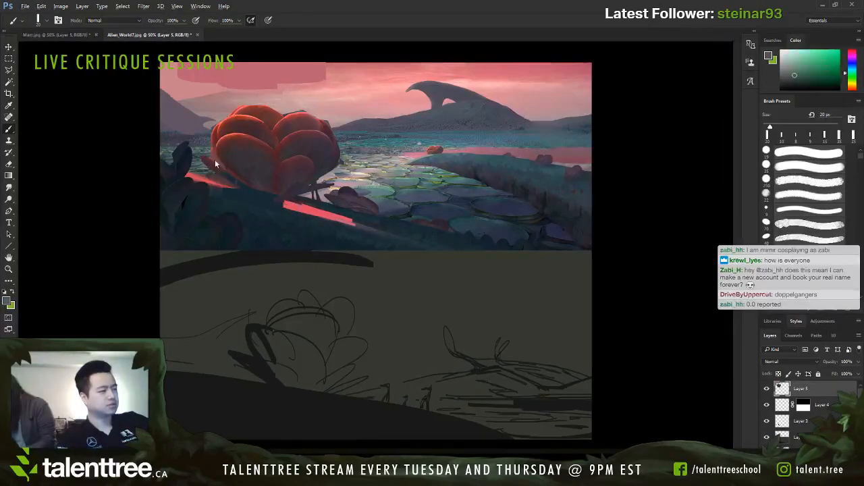
key(bracketleft)
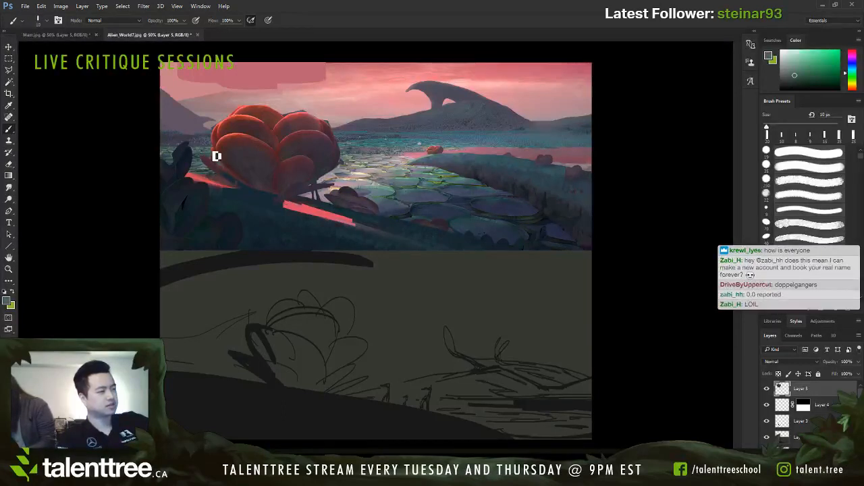
alt+click(228, 160)
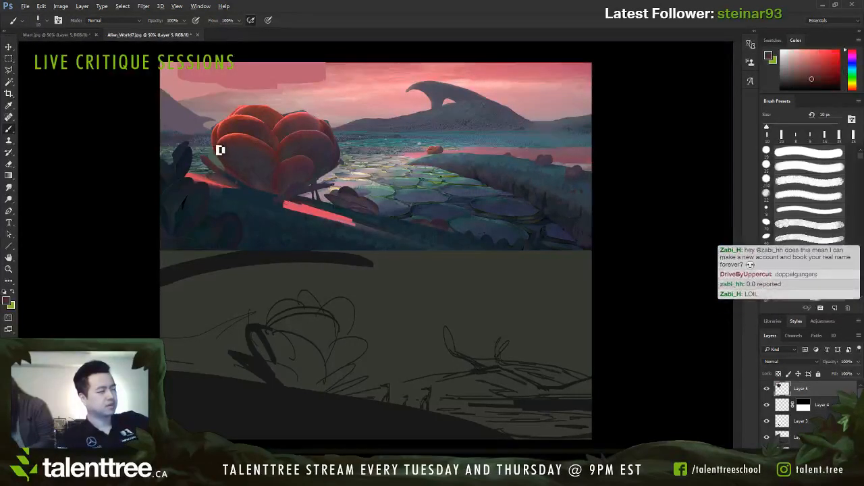
key(bracketright)
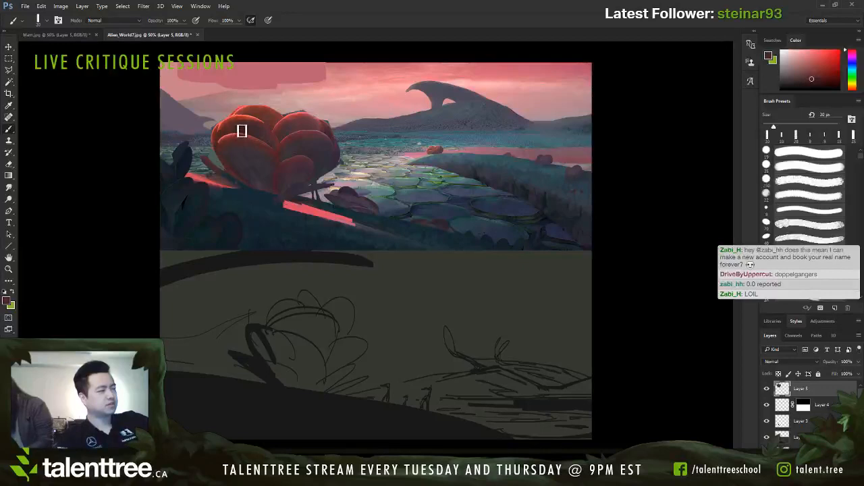
Step: Block in a large dark red front petal on the plant's left side at 70 px and outline it in dark blue at 9 px
key(bracketright)
key(bracketright)
key(bracketright)
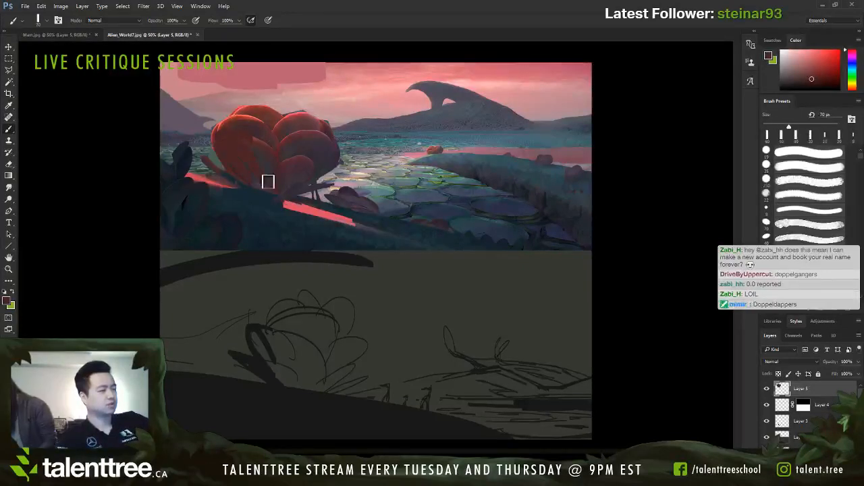
key(bracketright)
alt+click(260, 181)
key(bracketleft)
key(bracketleft)
key(bracketleft)
key(bracketleft)
key(bracketleft)
key(bracketleft)
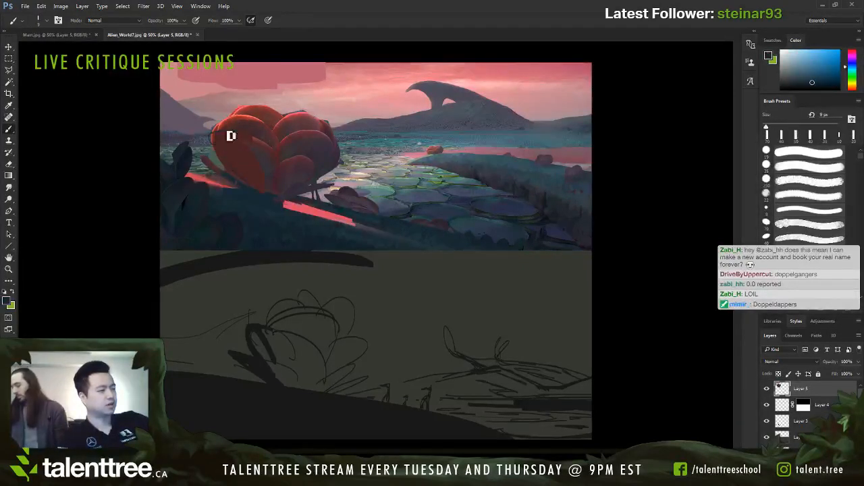
alt+click(272, 179)
Step: Paint pointed dark and bright red petals rising from the top of the enlarged plant with varying brush sizes
key(bracketright)
key(bracketright)
key(bracketright)
mouse_move(231, 124)
mouse_down()
mouse_move(259, 118)
mouse_move(250, 108)
mouse_move(277, 108)
mouse_move(247, 102)
mouse_move(268, 117)
mouse_move(296, 94)
mouse_move(300, 106)
mouse_move(288, 109)
mouse_move(303, 91)
mouse_move(307, 114)
mouse_move(276, 122)
mouse_up()
key(bracketright)
key(bracketright)
key(bracketright)
key(bracketright)
key(bracketright)
key(bracketright)
alt+click(288, 115)
key(bracketleft)
key(bracketleft)
key(bracketleft)
alt+click(303, 114)
key(bracketleft)
alt+click(293, 113)
key(bracketright)
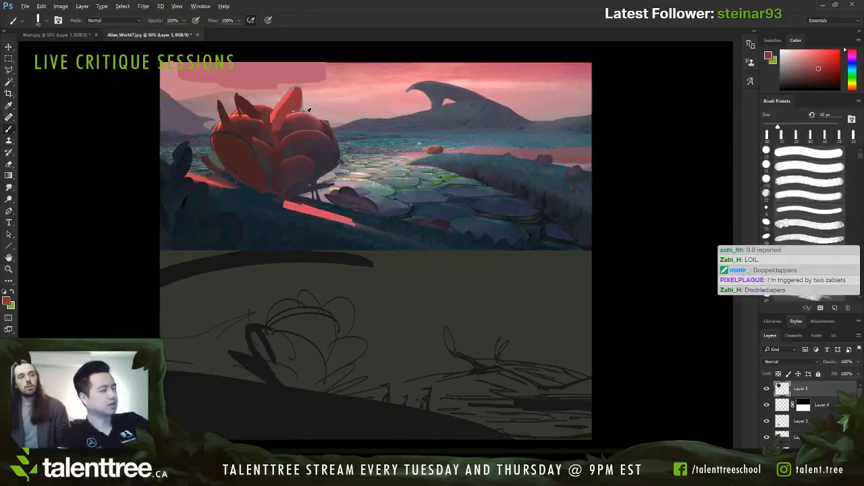
Step: Paint red and muted purple petals extending outward from the right side of the enlarged plant
key(bracketleft)
key(bracketleft)
key(bracketleft)
key(bracketleft)
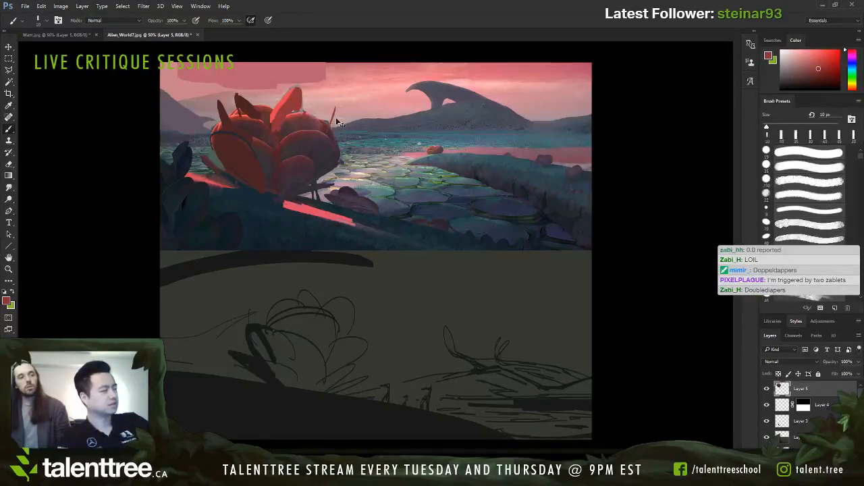
key(bracketright)
drag(309, 132, 363, 124)
alt+click(322, 139)
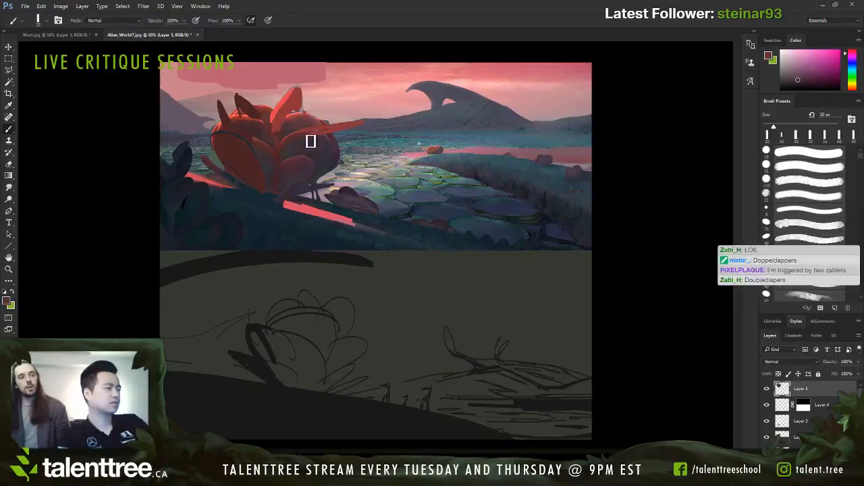
drag(311, 141, 358, 136)
key(bracketright)
key(bracketright)
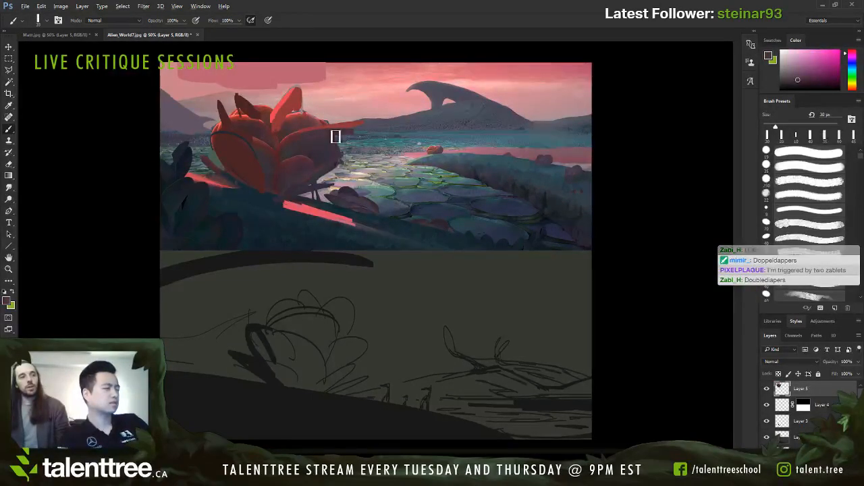
Step: Paint thin bright pink-red highlights along the plant's petal edges, reducing the brush to 9 px
alt+click(297, 119)
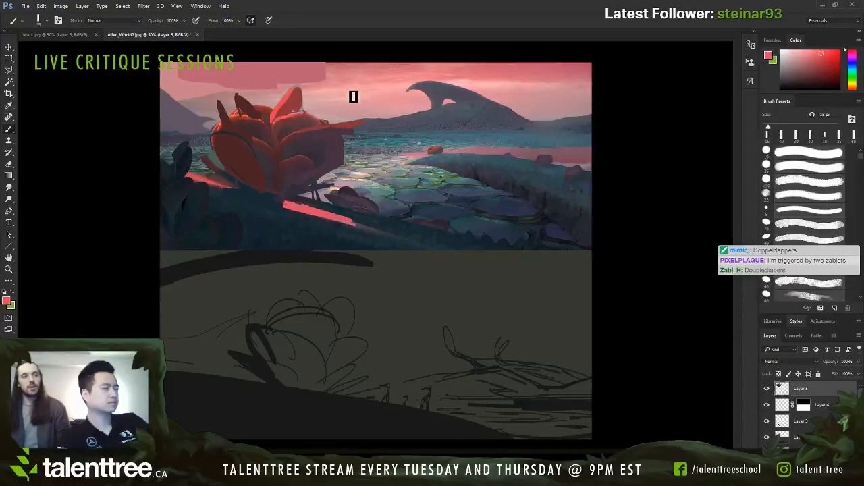
key(bracketleft)
key(bracketleft)
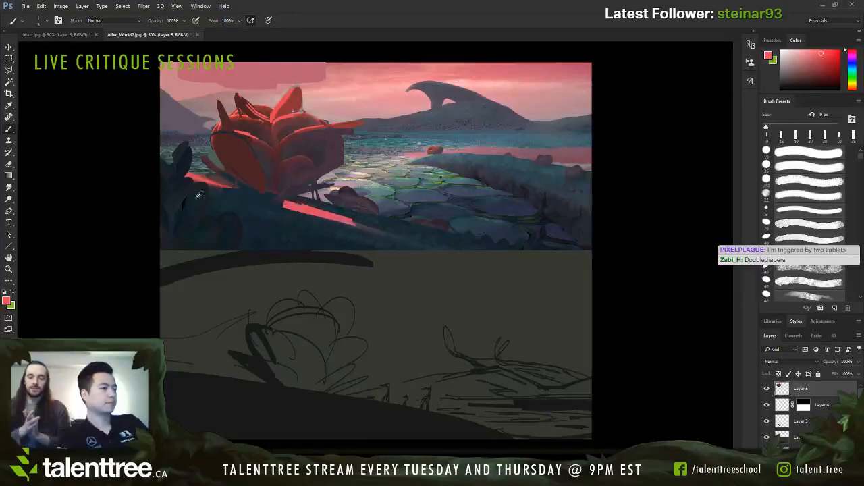
Step: Paint slender dark blue leaves rising from the foreground foliage left of the enlarged plant, undoing an unwanted stroke
alt+click(182, 160)
key(bracketright)
key(bracketright)
mouse_move(173, 150)
mouse_down()
mouse_move(174, 128)
mouse_move(175, 151)
mouse_move(189, 135)
mouse_move(202, 170)
mouse_move(224, 163)
mouse_move(206, 175)
mouse_move(228, 156)
mouse_up()
key(bracketleft)
key(ctrl+z)
key(bracketleft)
key(bracketright)
key(bracketright)
key(bracketright)
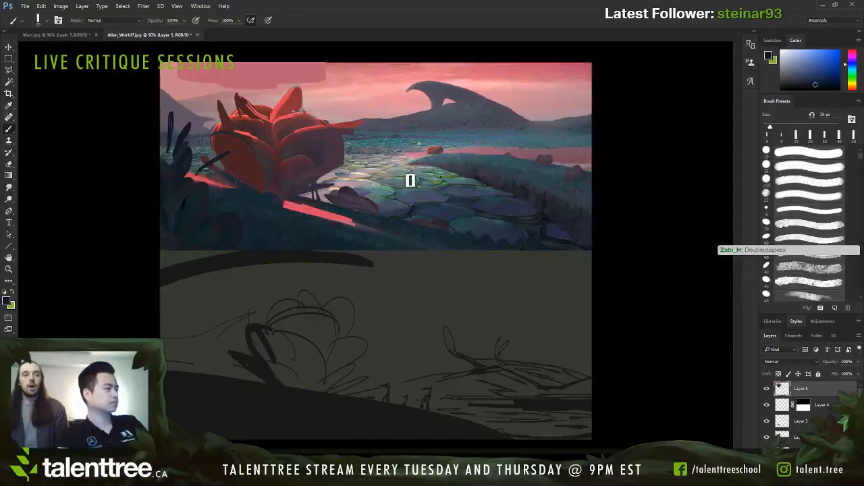
Step: Paint a pale pink strip of light across the water near the small distant red plant with a 10 px brush
key(bracketleft)
key(bracketleft)
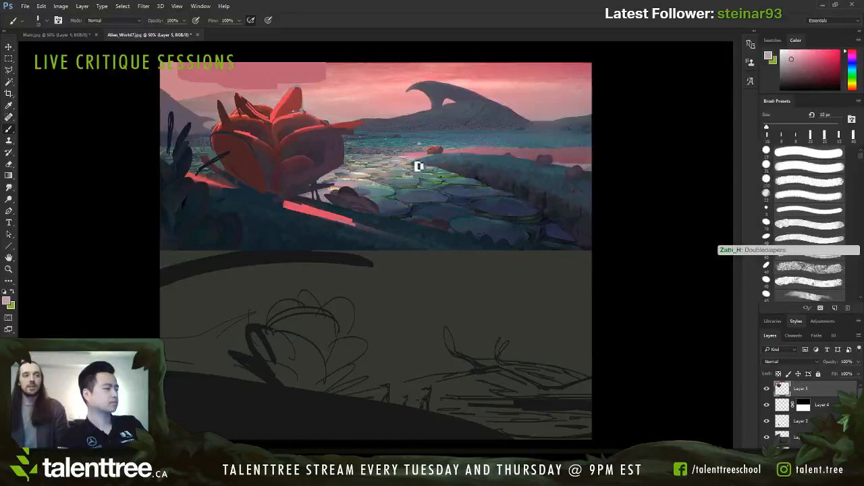
drag(391, 157, 417, 156)
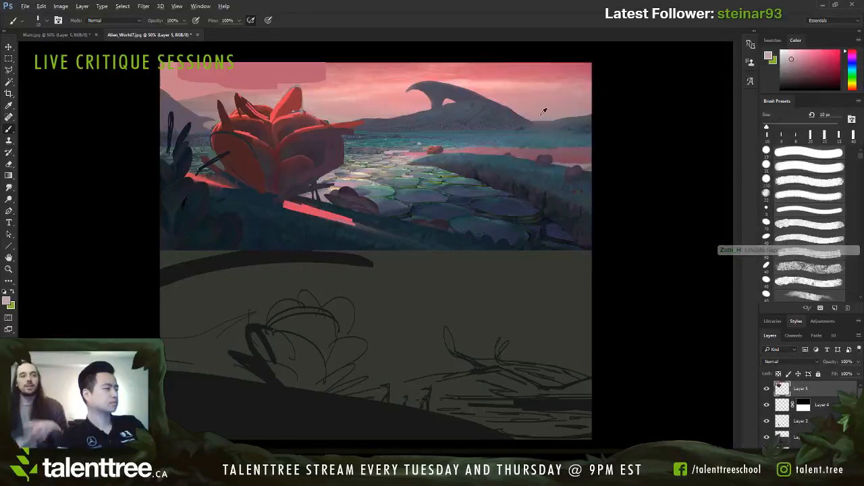
Step: Try painting a curved grey formation above the horizon to the right of the arched mountain with a 20 px brush
alt+click(571, 122)
key(bracketright)
key(bracketright)
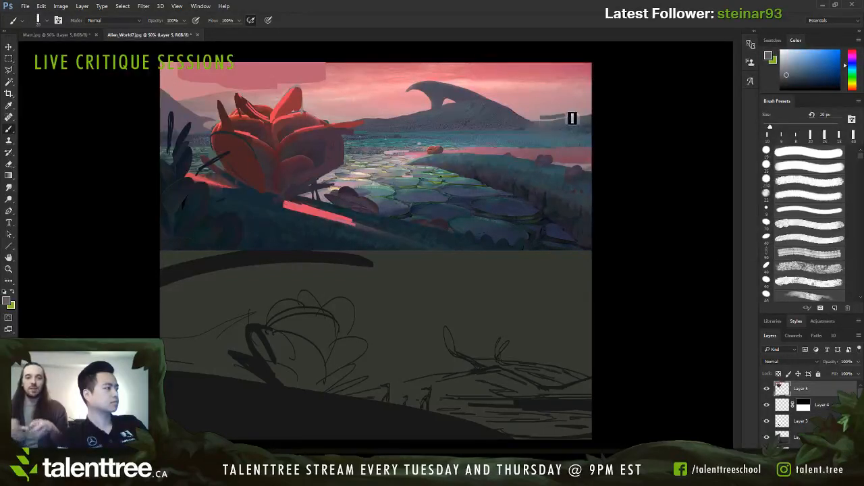
alt+click(550, 116)
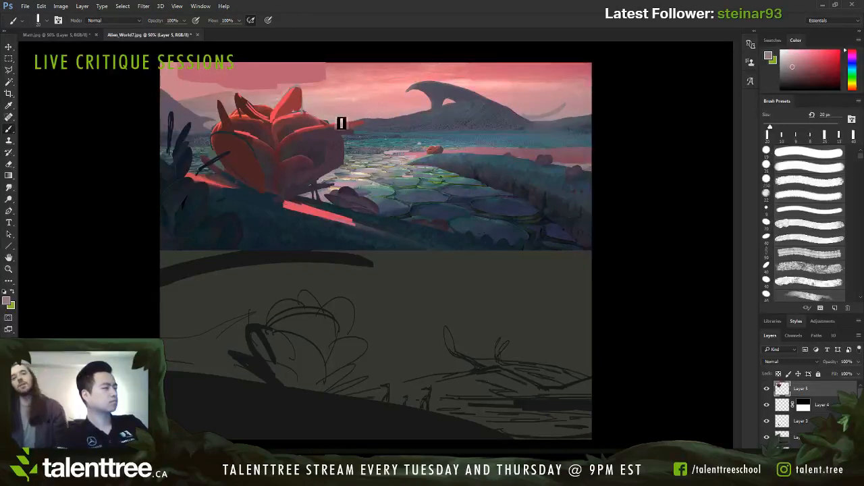
Step: Paint a hazy mauve-grey mountain on the horizon between the enlarged plant and the arched mountain
mouse_move(343, 124)
mouse_down()
mouse_move(376, 111)
mouse_move(354, 120)
mouse_move(396, 116)
mouse_move(352, 124)
mouse_move(406, 116)
mouse_up()
key(bracketleft)
key(bracketleft)
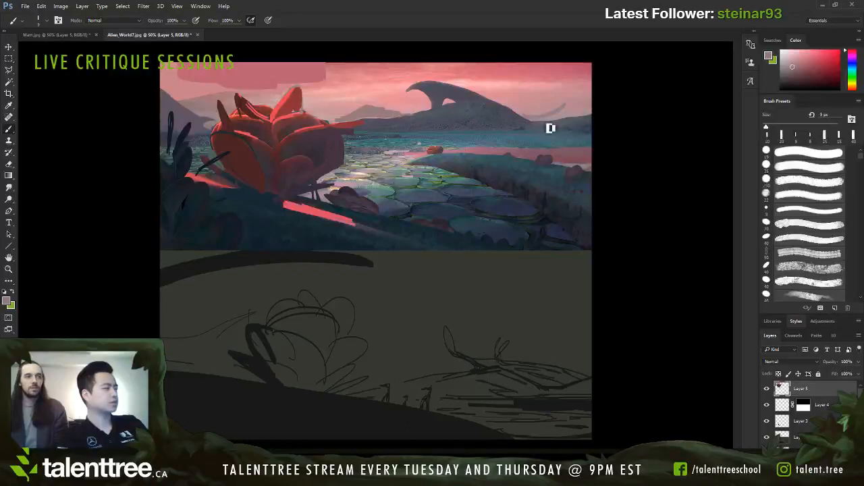
Step: Paint a flat-topped, hazy grey plateau above the horizon at the painting's right edge, using sampled muted tones
key(bracketright)
key(bracketright)
key(bracketright)
key(bracketright)
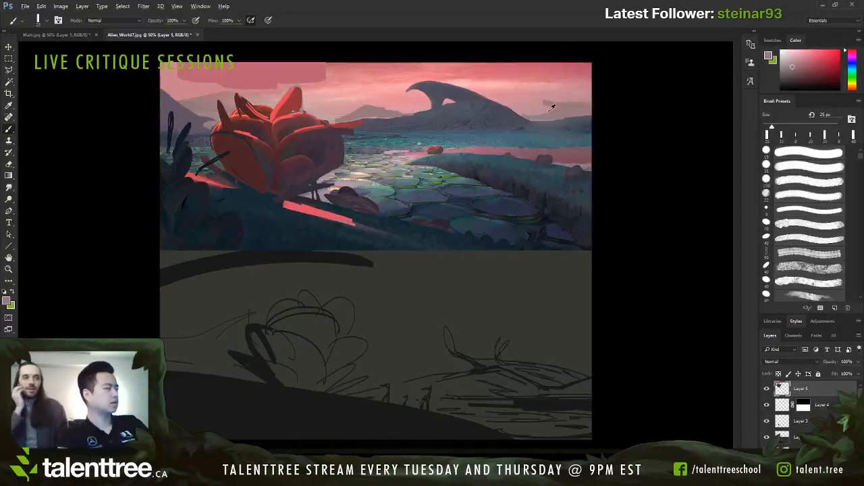
key(bracketleft)
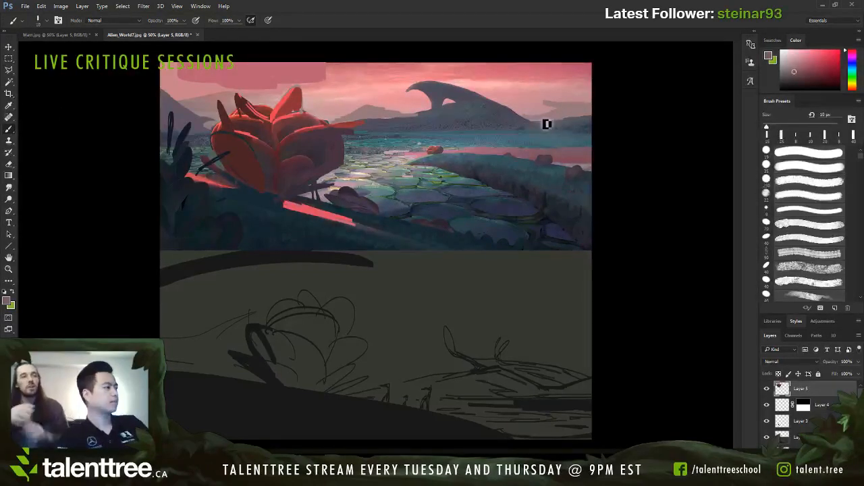
key(bracketleft)
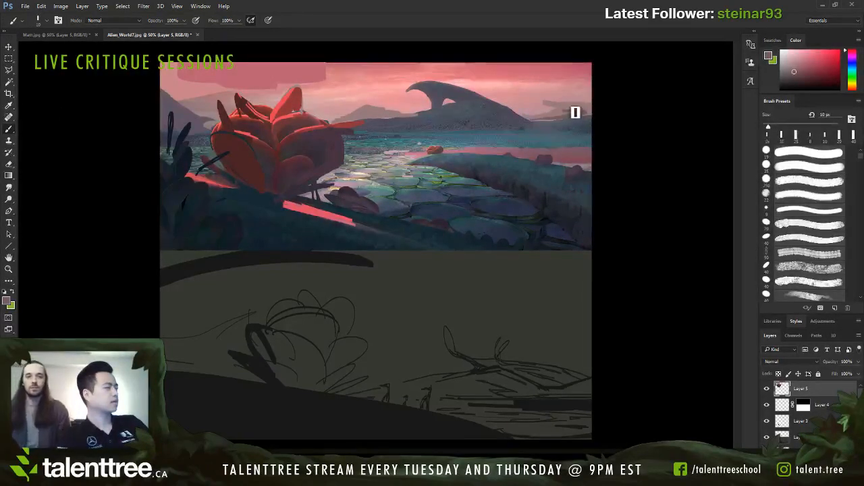
key(bracketleft)
key(bracketright)
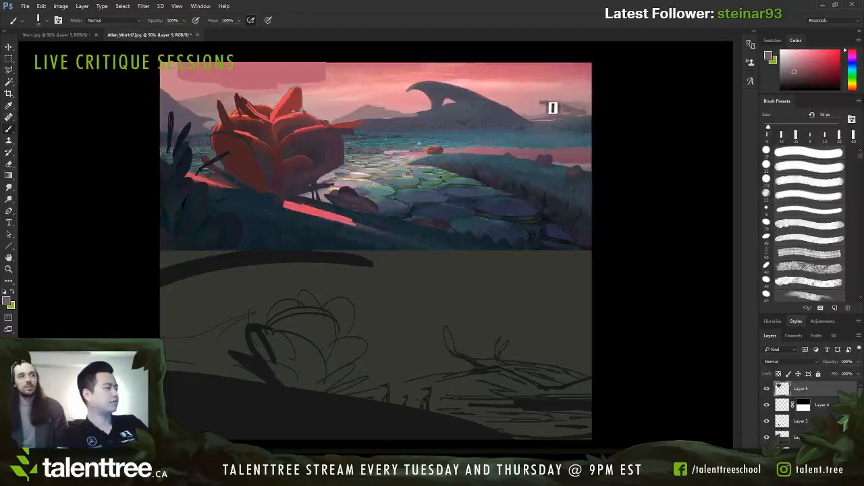
key(bracketright)
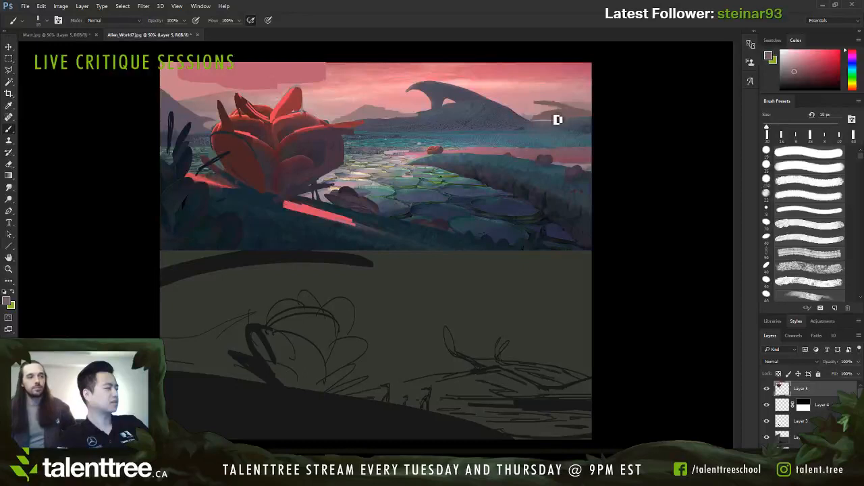
Step: Extend a thin grey ridge from the arched mountain's left base toward the enlarged plant with a 9 px brush
key(bracketleft)
key(bracketleft)
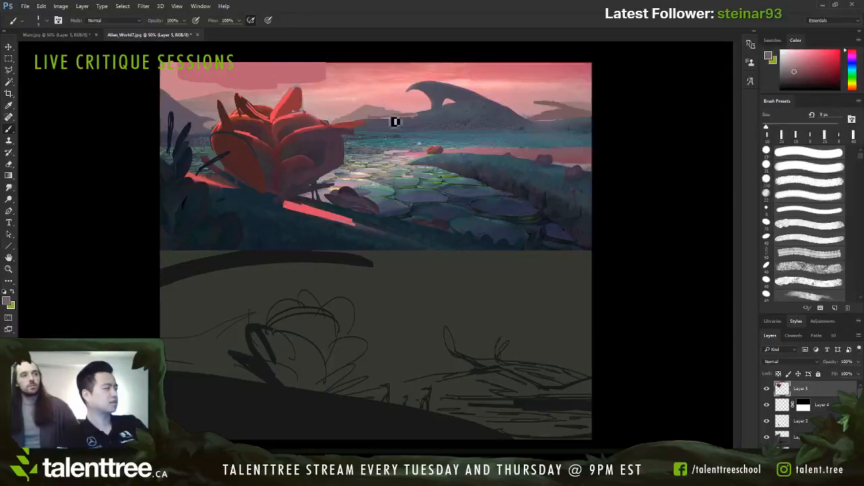
key(bracketright)
key(bracketright)
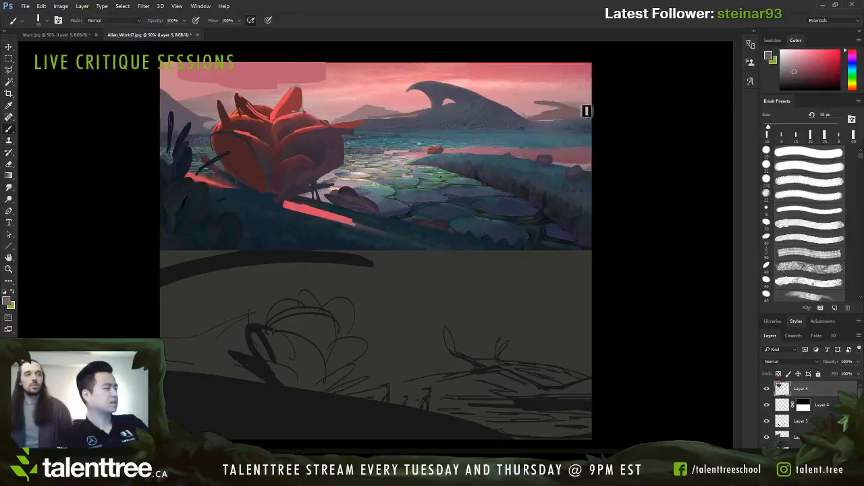
Step: Refine the distant right-hand plateau with a fine brush of about 7 px, and check the painting's values in a greyscale proof
key(bracketleft)
key(bracketleft)
key(bracketleft)
key(bracketleft)
key(bracketleft)
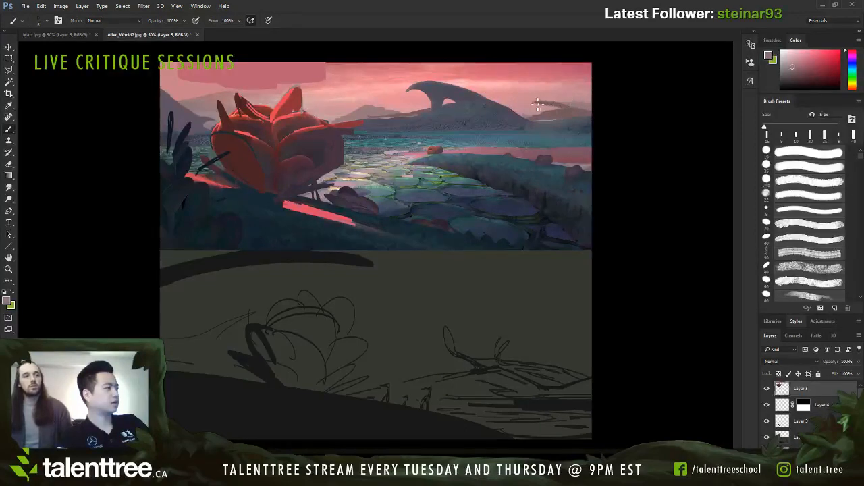
drag(537, 104, 593, 109)
key(bracketright)
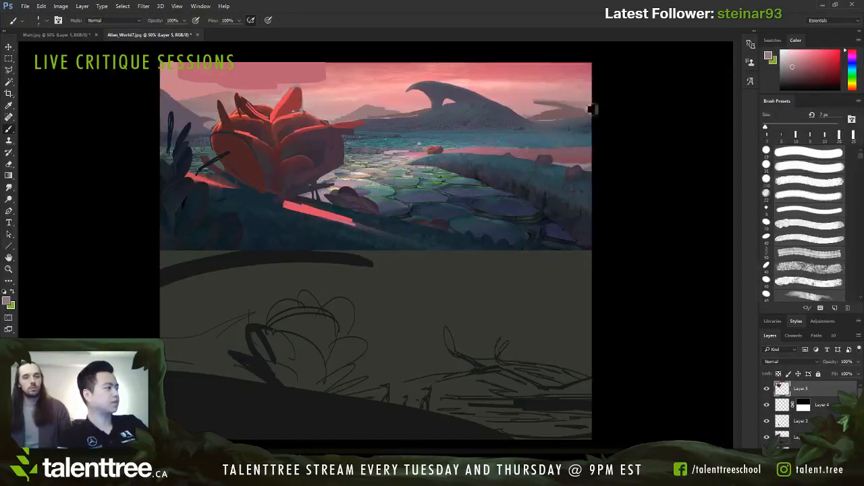
key(ctrl+y)
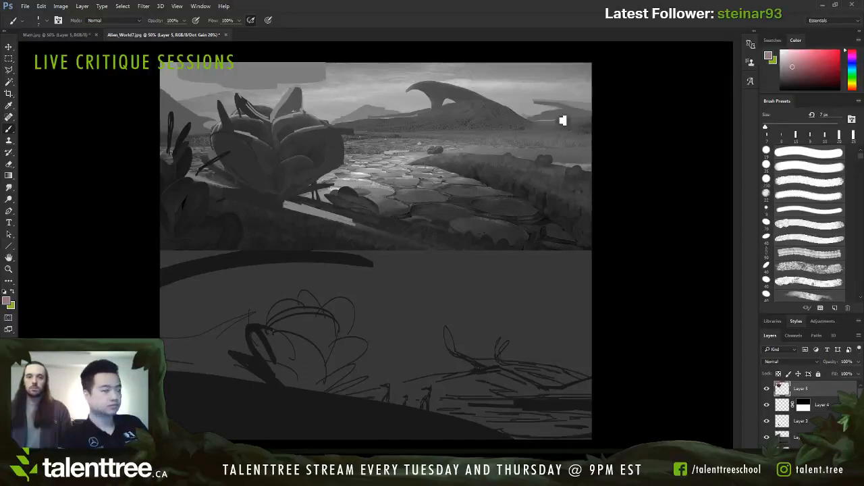
key(ctrl+y)
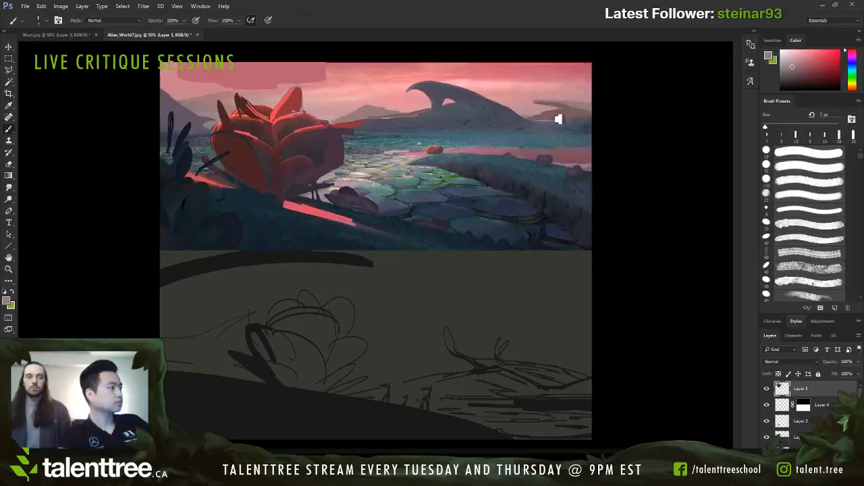
Step: Paint a thin flat-topped rock shape in sampled mauve-grey above the distant mountain left of the arched mountain
alt+click(582, 116)
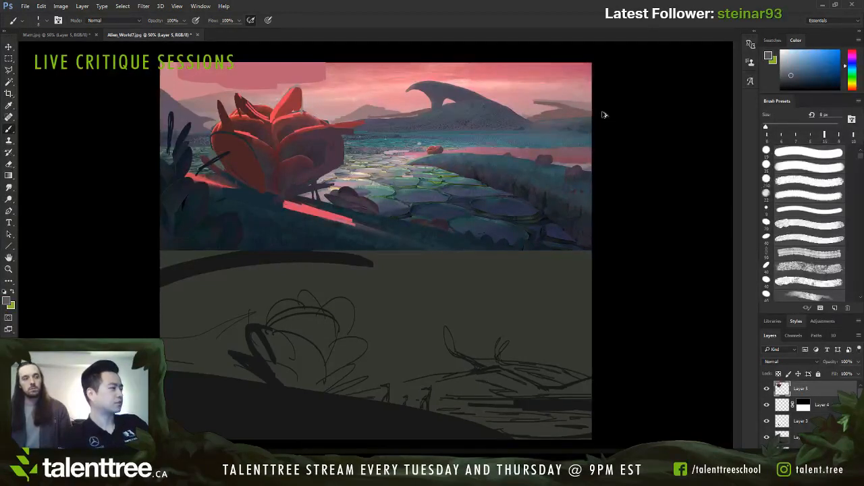
alt+click(541, 111)
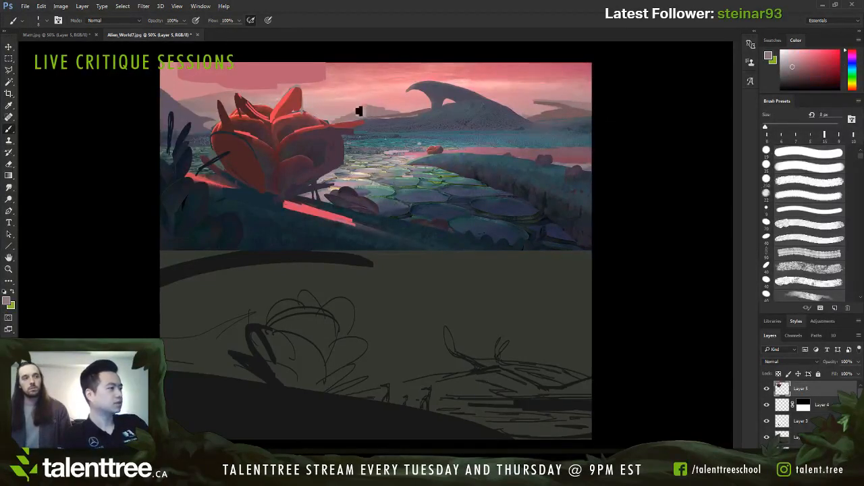
Step: Try to join the flat-topped rock to the distant mountain below it with a 15 px brush
key(])
mouse_move(368, 105)
mouse_down()
mouse_move(403, 108)
mouse_move(396, 117)
mouse_up()
alt+click(405, 108)
alt+click(394, 114)
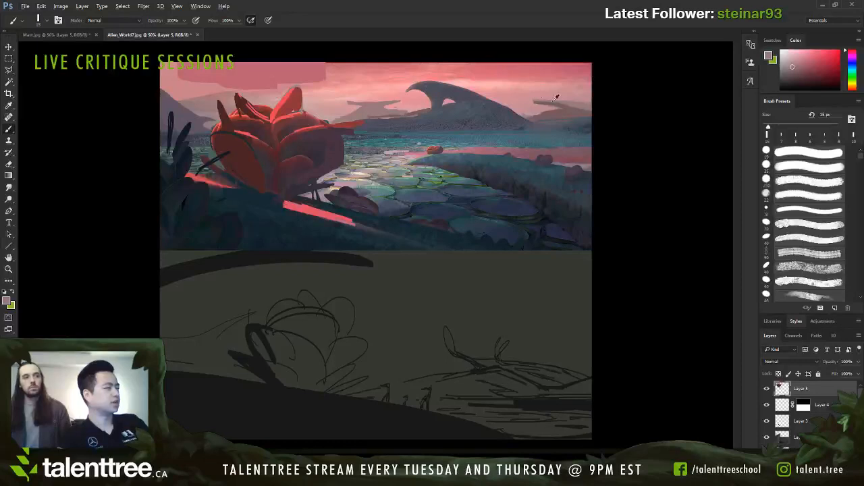
Step: Paint out the distant peak between the large plant and the arched mountain, using sampled sky pink and a 45 px brush
key(bracketright)
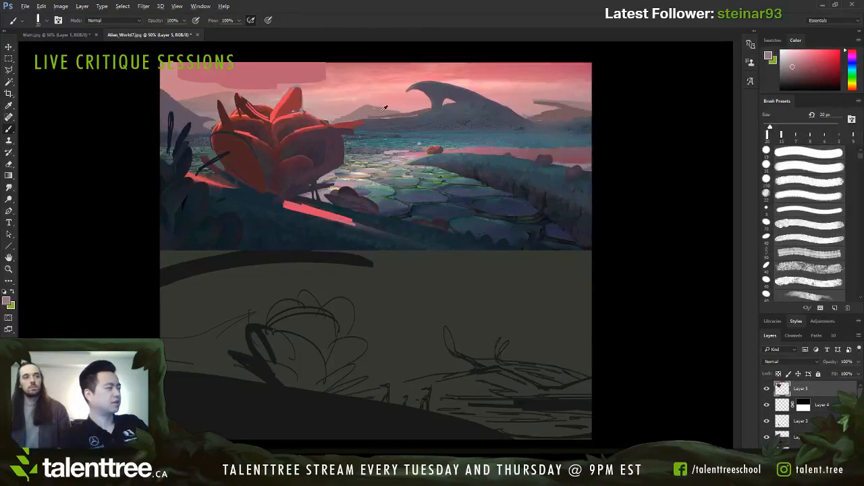
key(bracketright)
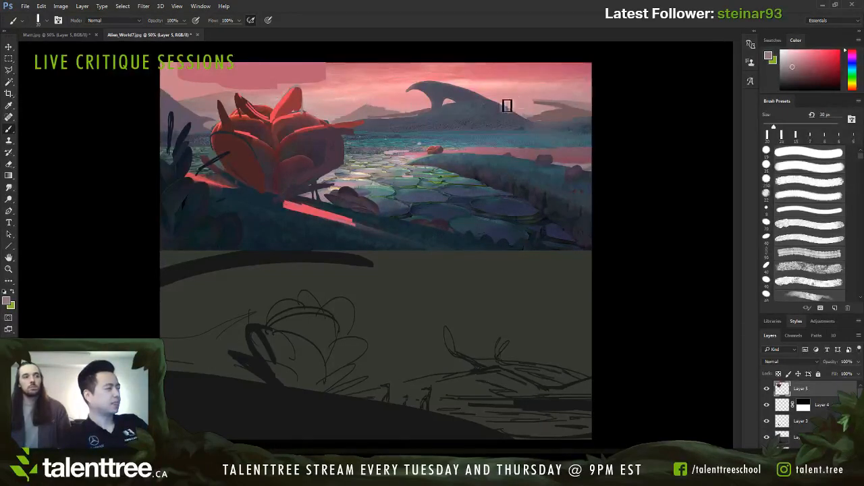
alt+click(351, 110)
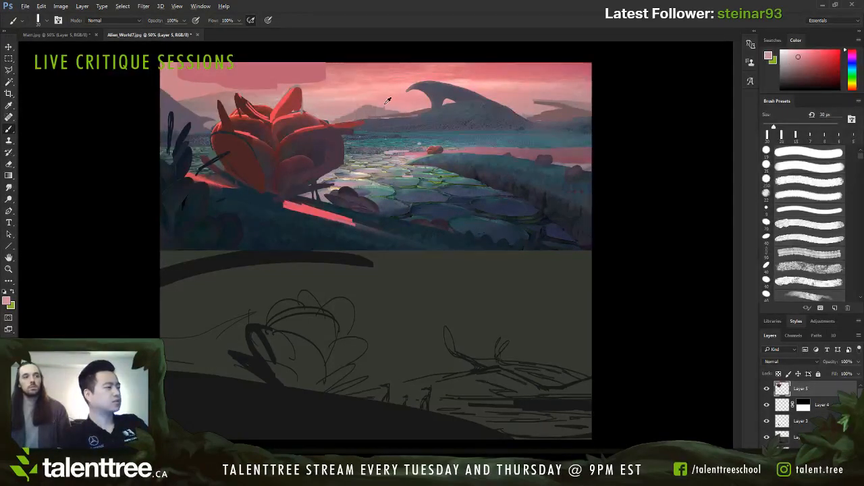
key(bracketright)
key(bracketright)
key(bracketright)
drag(347, 116, 400, 108)
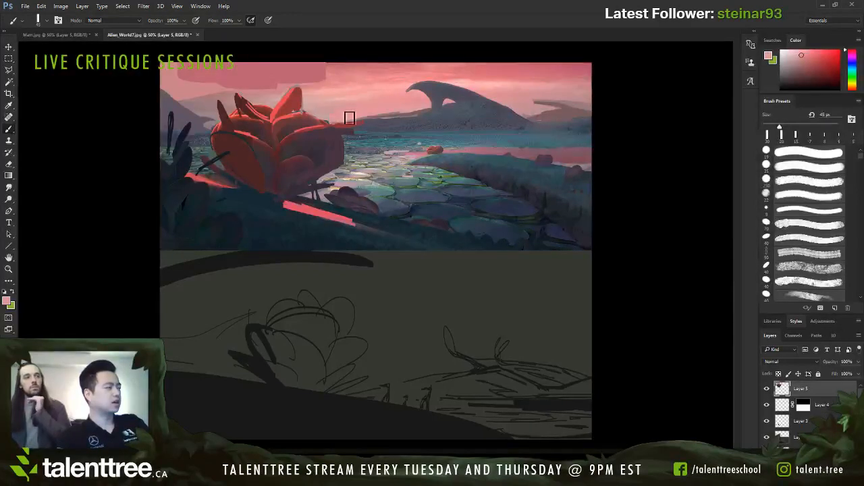
drag(349, 117, 416, 109)
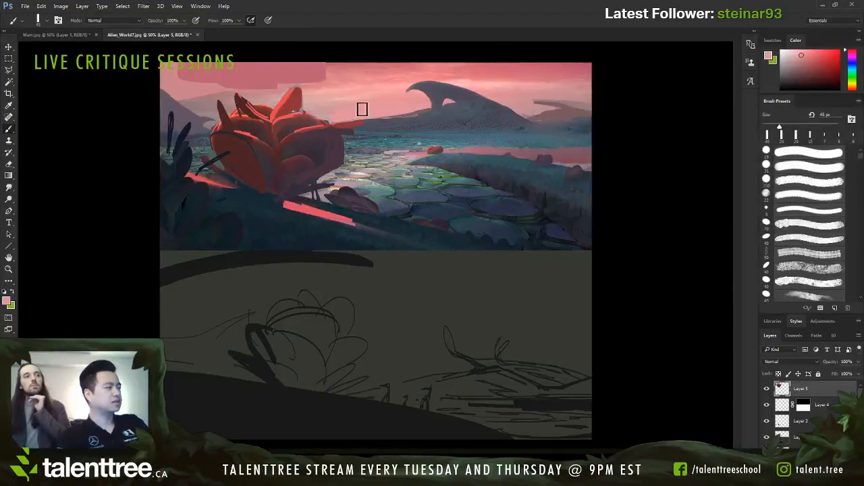
drag(374, 112, 492, 89)
key(bracketleft)
key(bracketleft)
key(bracketleft)
key(ctrl+z)
alt+click(571, 112)
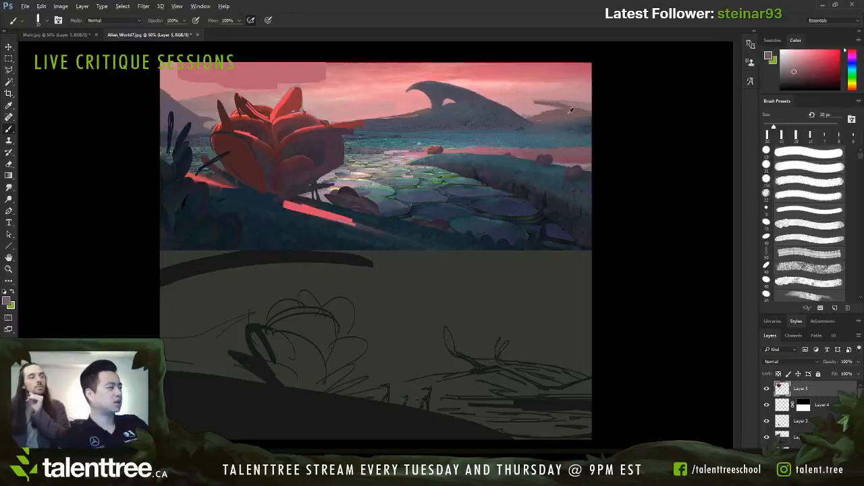
Step: Sketch thin dark curved guide lines across the arched mountain, from the painting's right edge toward the large plant
alt+click(528, 189)
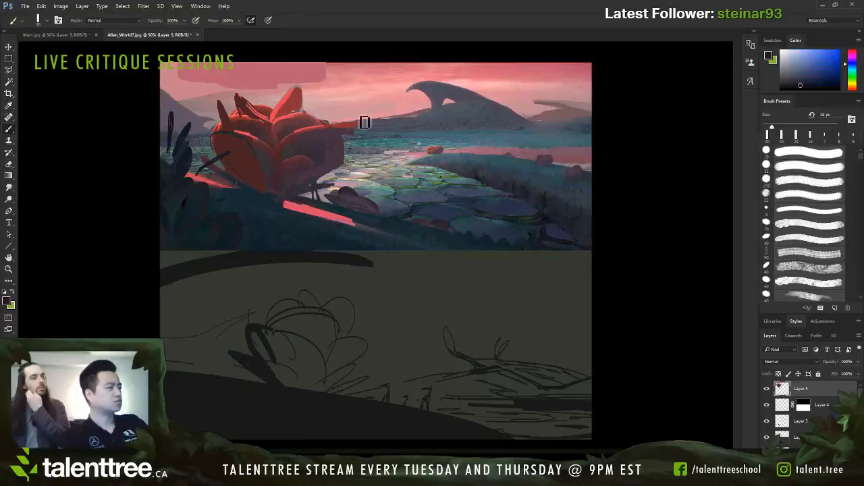
key(bracketleft)
key(bracketleft)
key(bracketleft)
key(bracketleft)
key(bracketleft)
key(bracketleft)
key(bracketleft)
key(bracketleft)
key(bracketleft)
key(bracketleft)
key(bracketleft)
key(bracketleft)
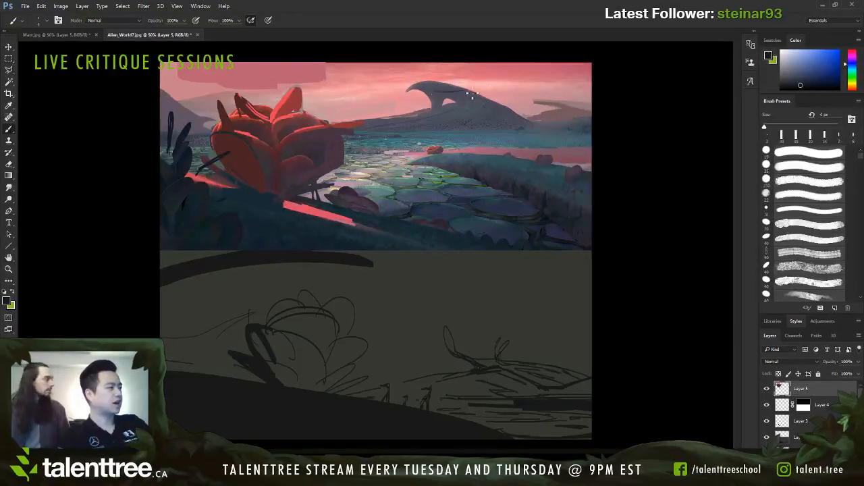
mouse_move(584, 121)
mouse_down()
mouse_move(558, 121)
mouse_move(500, 93)
mouse_move(438, 101)
mouse_move(460, 108)
mouse_move(359, 129)
mouse_up()
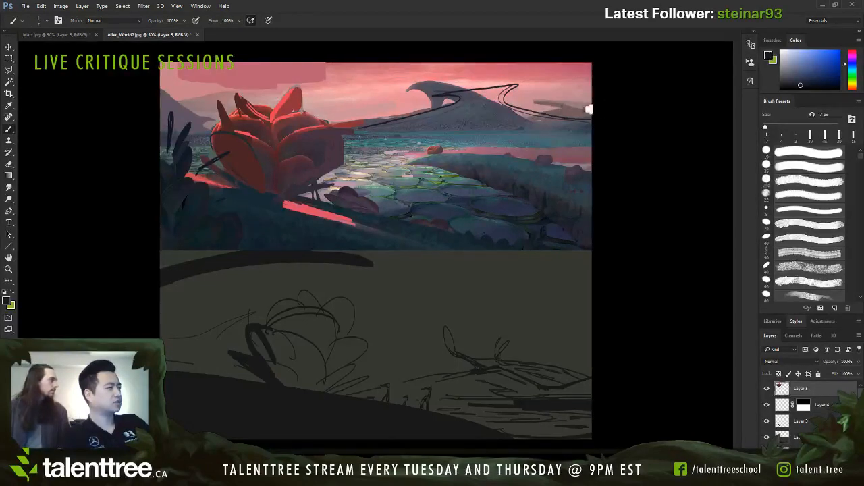
mouse_move(476, 75)
mouse_down()
mouse_move(429, 92)
mouse_move(425, 106)
mouse_move(343, 145)
mouse_up()
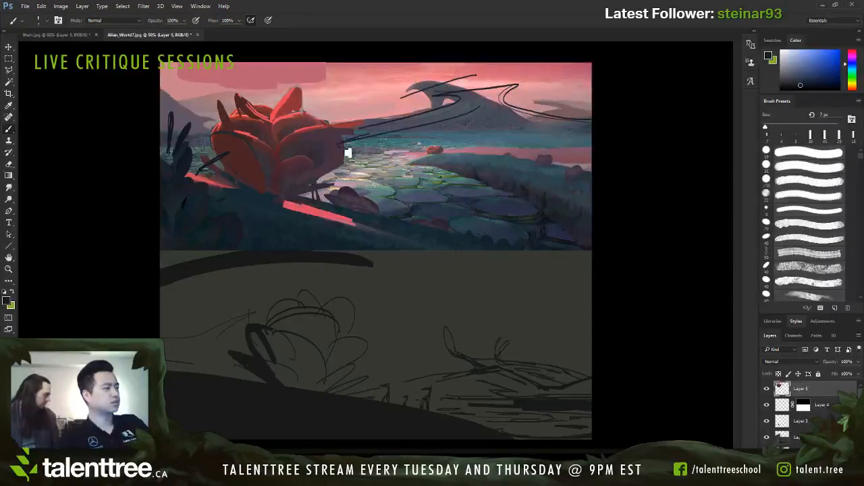
key(ctrl+z)
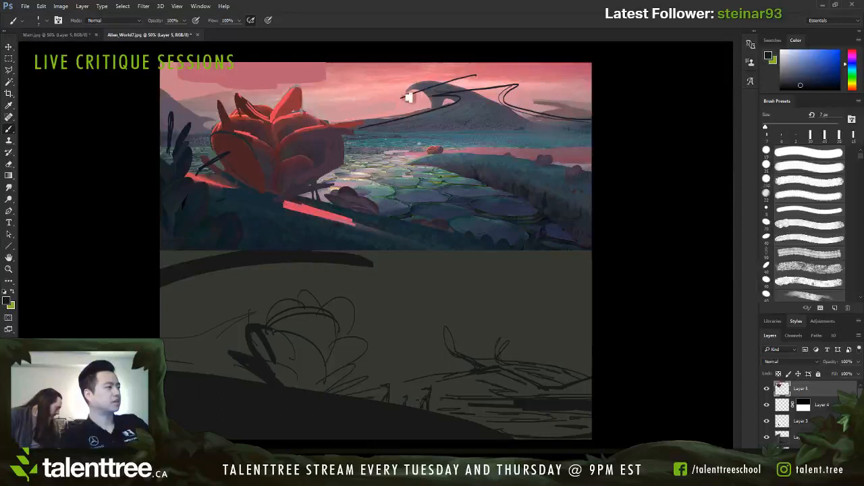
mouse_move(405, 96)
mouse_down()
mouse_move(476, 95)
mouse_move(520, 116)
mouse_up()
key(ctrl+z)
Step: Compare the overpaint with the original painting by hiding and showing Layer 5 twice
click(767, 390)
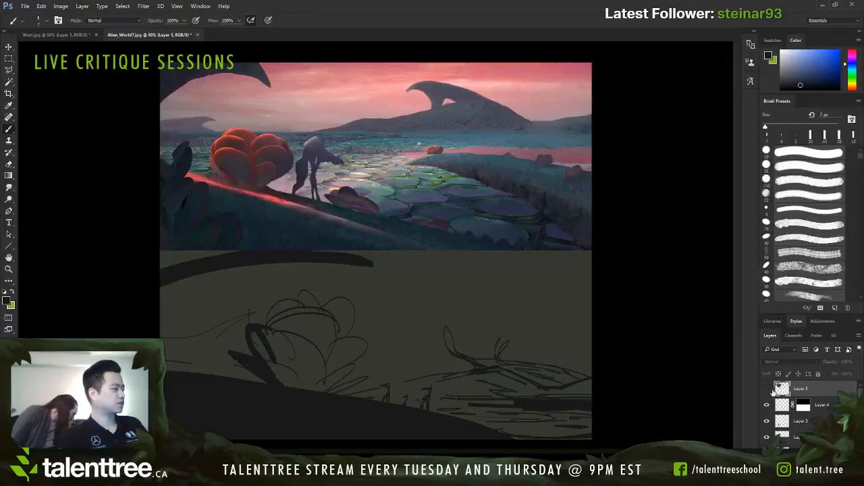
click(767, 390)
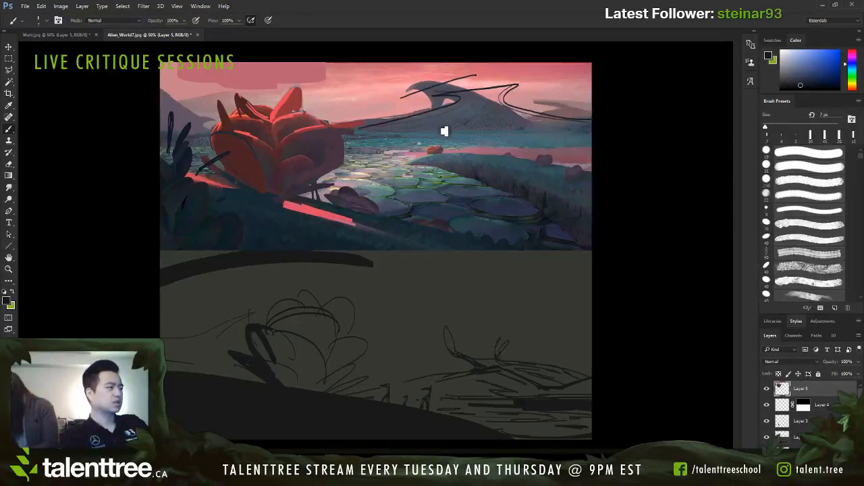
click(767, 390)
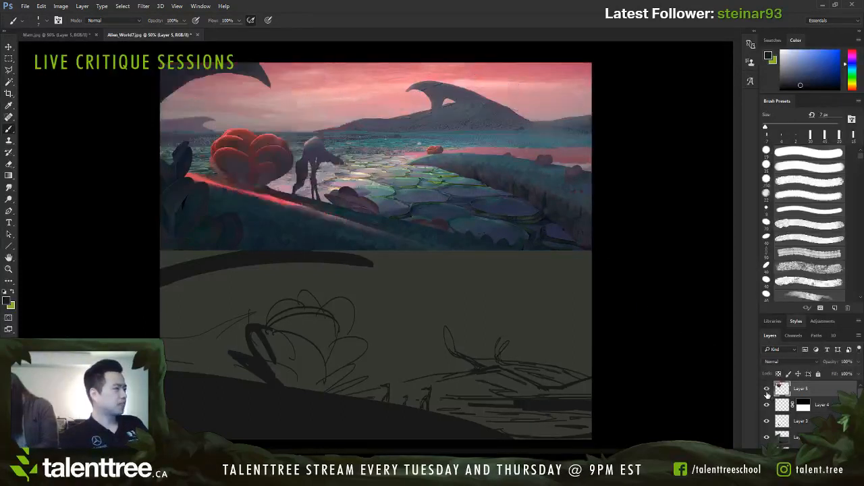
click(767, 389)
Step: Try erasing the dark guide lines with a 125 px eraser, then undo the erasing and the sketched lines
key(e)
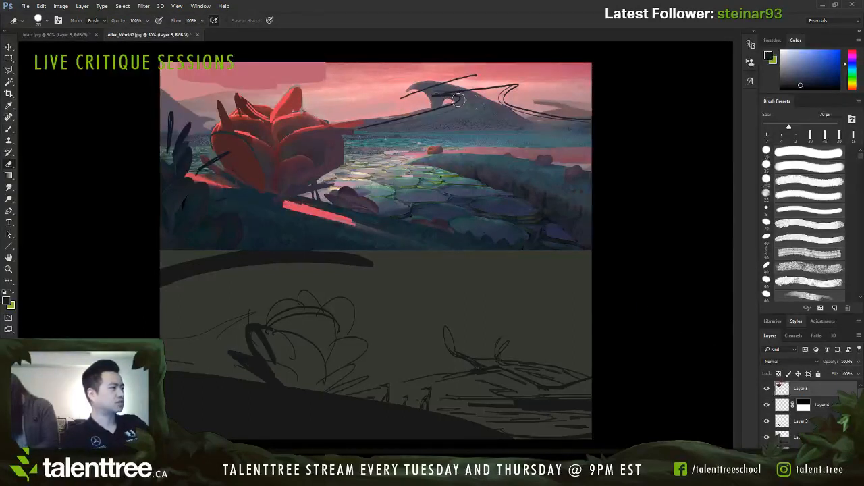
drag(388, 95, 428, 101)
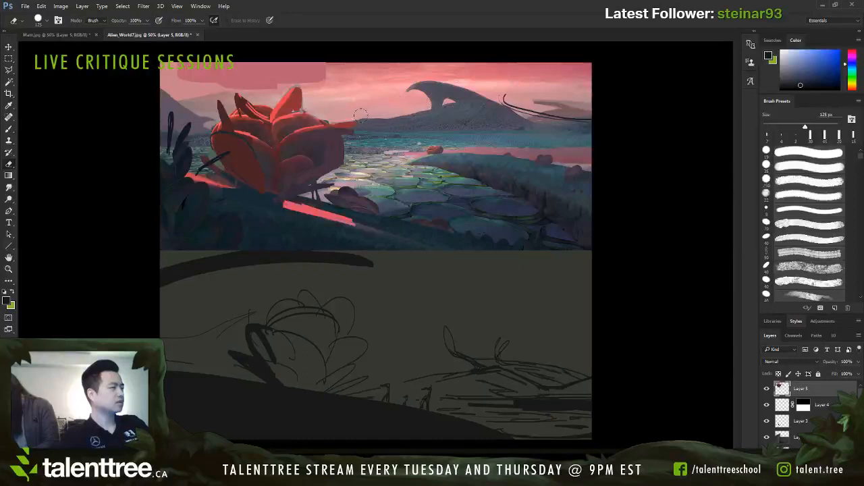
mouse_move(361, 116)
mouse_down()
mouse_move(417, 106)
mouse_move(623, 115)
mouse_up()
key(b)
key(ctrl+z)
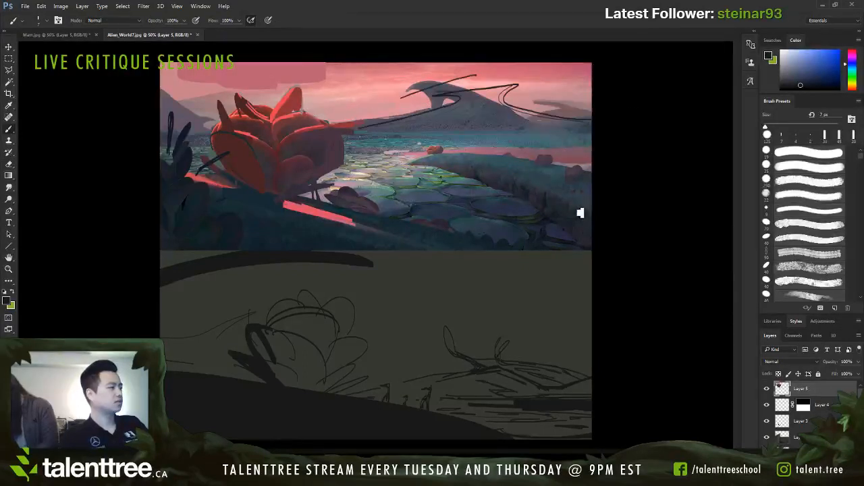
key(ctrl+z)
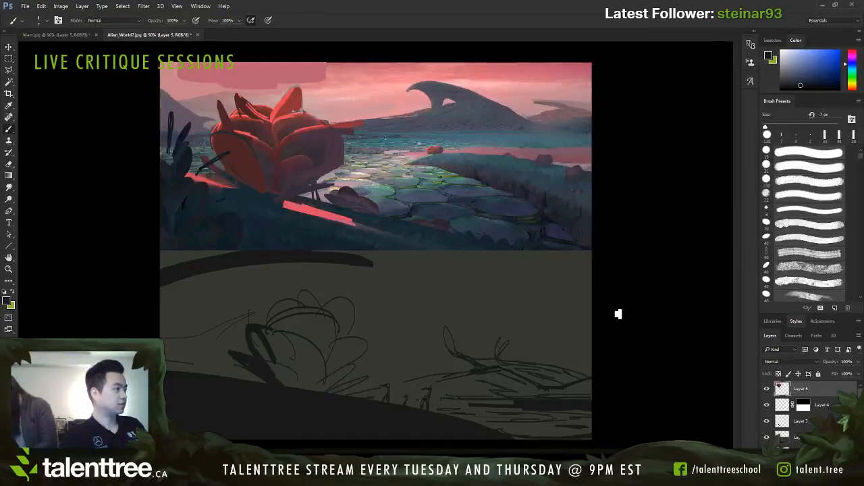
Step: Add a new layer above Layer 5 and prepare a 30 px brush in grey sampled from the distant land
key(ctrl+alt+shift+n)
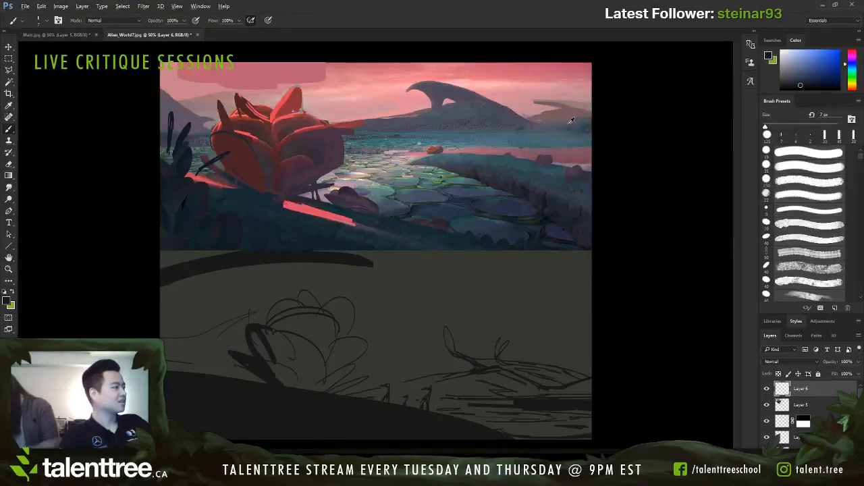
alt+click(540, 120)
key(bracketleft)
key(bracketleft)
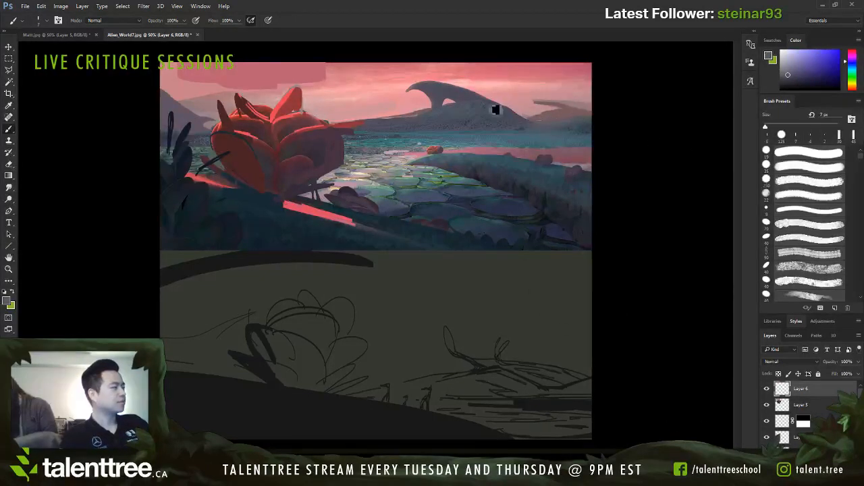
key(bracketright)
key(bracketright)
key(bracketright)
key(bracketright)
key(bracketright)
key(bracketright)
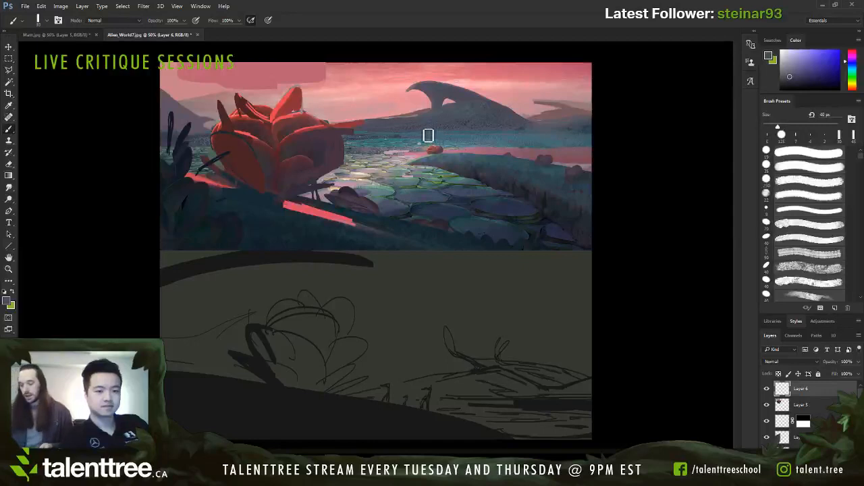
key(bracketleft)
key(bracketleft)
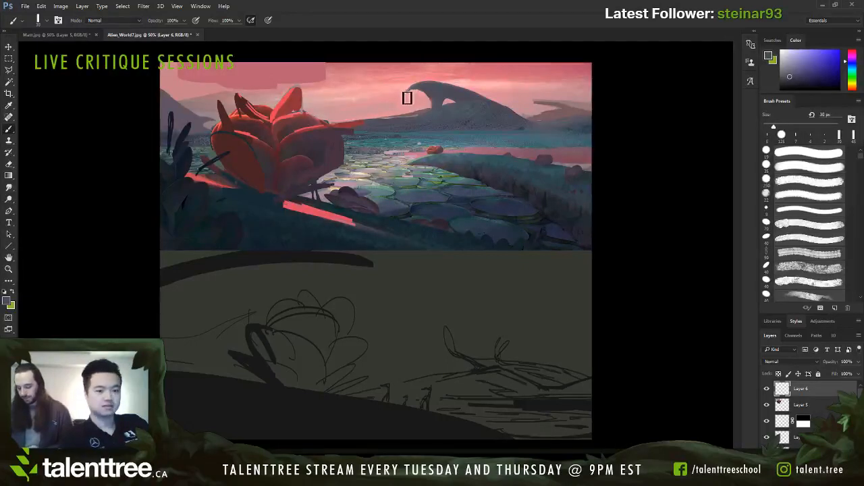
key(bracketright)
key(bracketright)
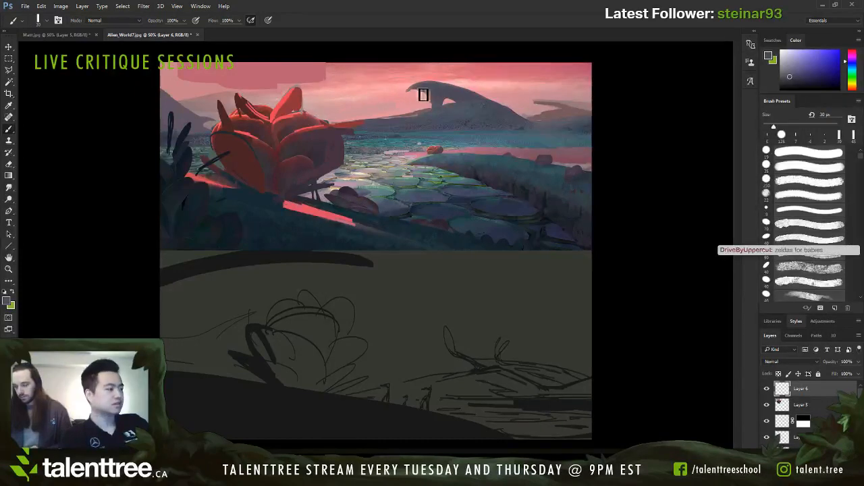
Step: Repaint the sky around the arched mountain's tip and add pale pink streaks on both sides, using 15 to 35 px brushes
alt+click(324, 69)
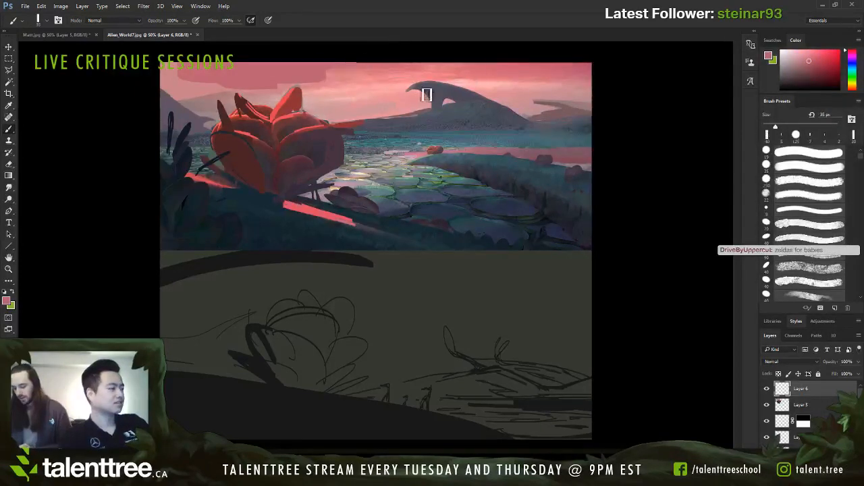
key(bracketleft)
key(bracketleft)
key(bracketleft)
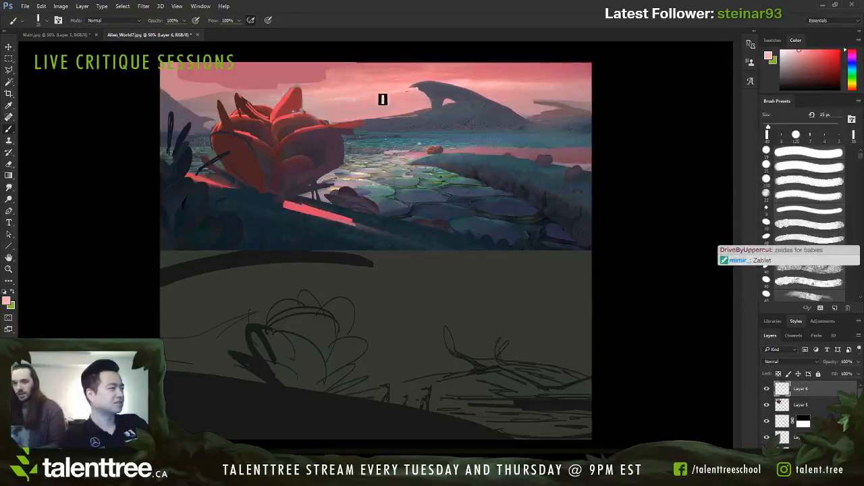
drag(413, 94, 303, 106)
key(bracketright)
key(bracketright)
key(bracketright)
drag(478, 85, 556, 82)
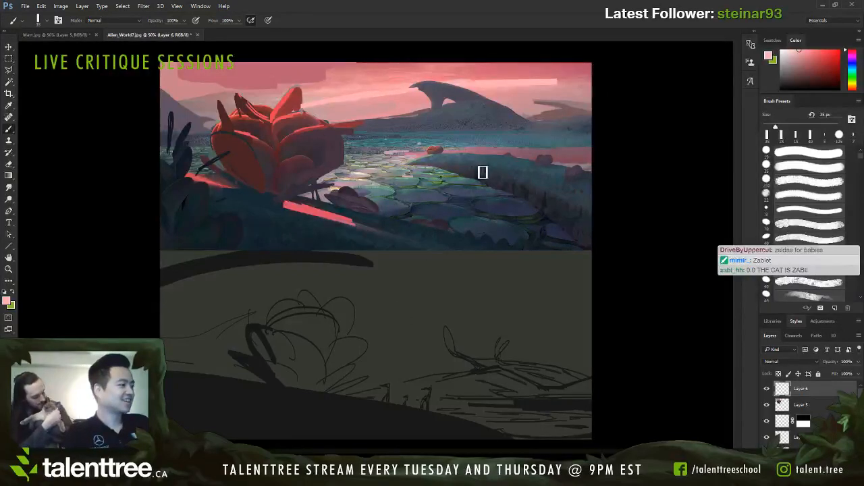
Step: Try a dark grey stroke of about 10 px over the small red rock at the stream's far end
alt+click(313, 142)
key(bracketleft)
key(bracketleft)
key(bracketleft)
key(bracketleft)
key(bracketleft)
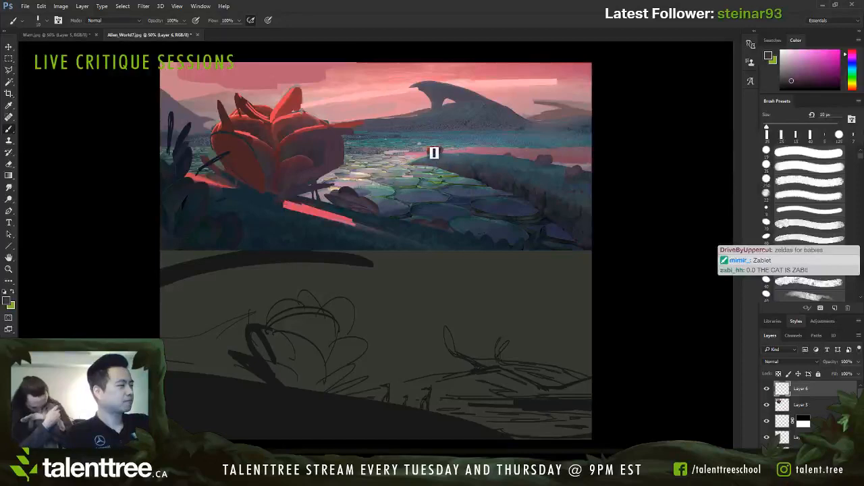
drag(429, 151, 442, 147)
alt+click(288, 126)
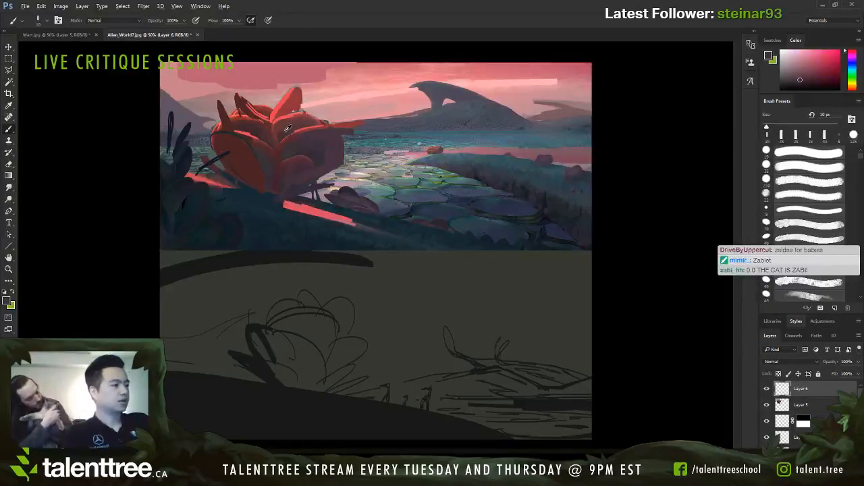
key(bracketright)
key(bracketright)
key(bracketleft)
key(bracketleft)
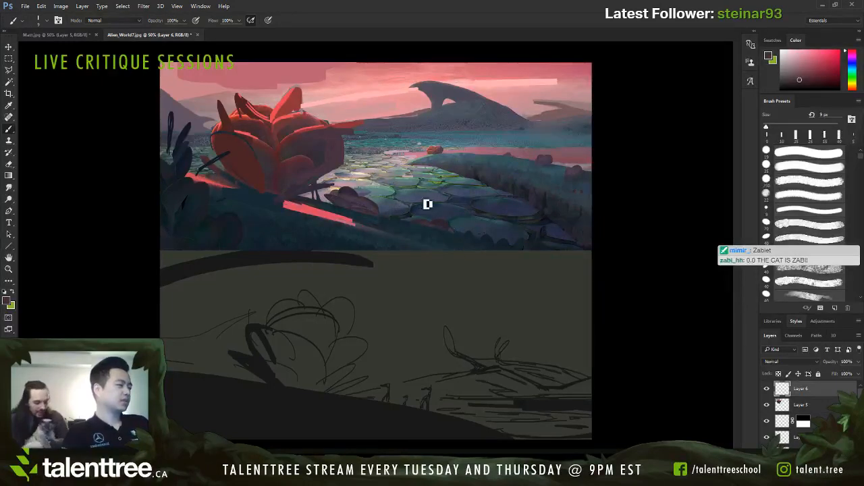
Step: Paint a blue-grey edge along the foreground bank below the stones, using a sampled stone colour and a 25 px brush
alt+click(428, 204)
key(bracketright)
key(bracketright)
drag(355, 216, 502, 250)
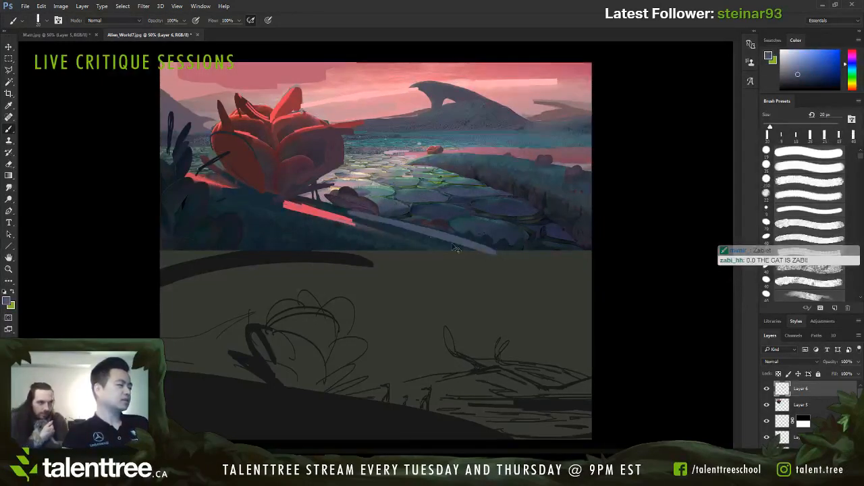
key(ctrl+z)
key(bracketright)
drag(355, 217, 507, 247)
drag(399, 233, 522, 248)
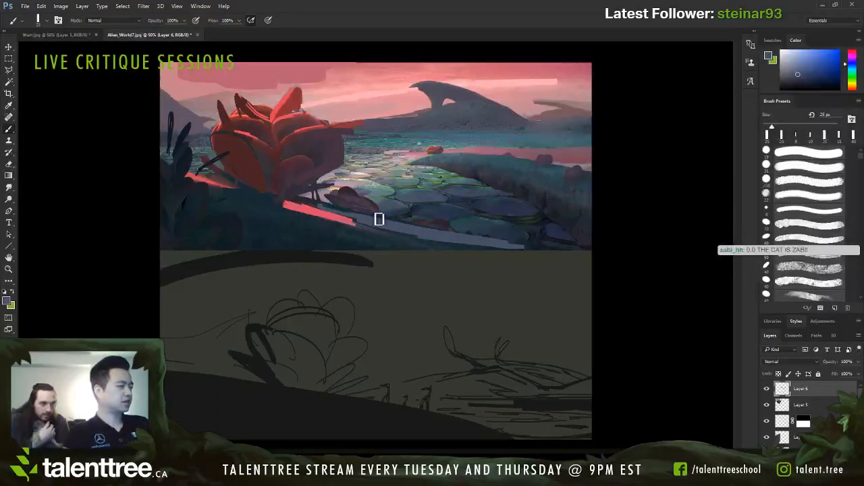
Step: Paint a small petalled plant over the rounded rock at the bank's edge in dark red sampled from the large plant
alt+click(278, 169)
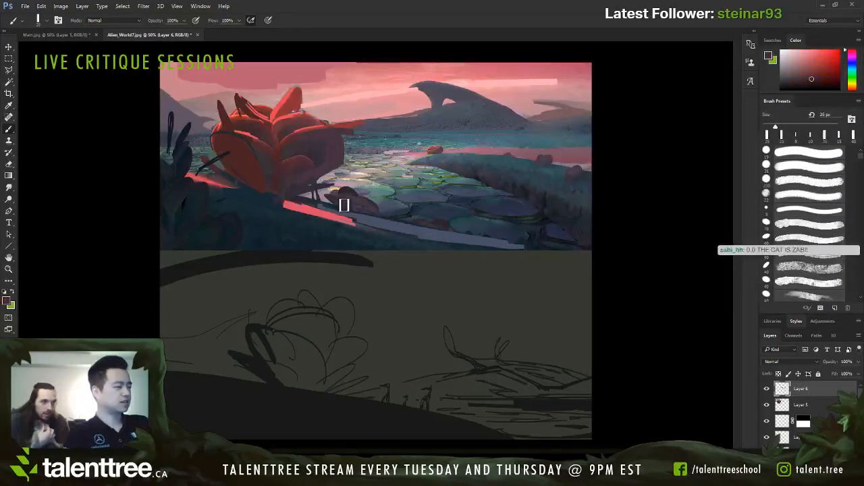
key(bracketleft)
mouse_move(346, 204)
mouse_down()
mouse_move(357, 199)
mouse_move(355, 212)
mouse_move(371, 215)
mouse_up()
key(bracketleft)
key(bracketleft)
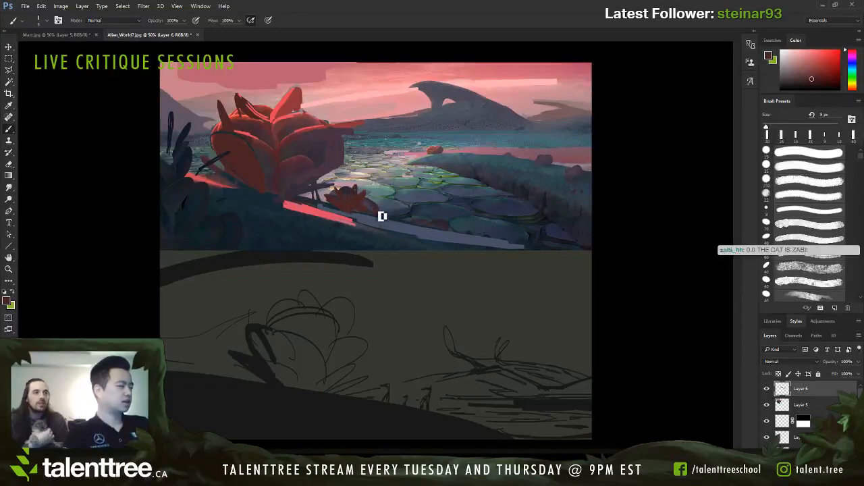
Step: Paint more small red plants along the stream's near edge and on the far right bank, adjusting the brush size
key(bracketright)
key(bracketright)
key(bracketright)
mouse_move(489, 226)
mouse_down()
mouse_move(475, 233)
mouse_move(489, 230)
mouse_up()
key(bracketleft)
key(bracketleft)
key(bracketleft)
key(bracketleft)
key(bracketleft)
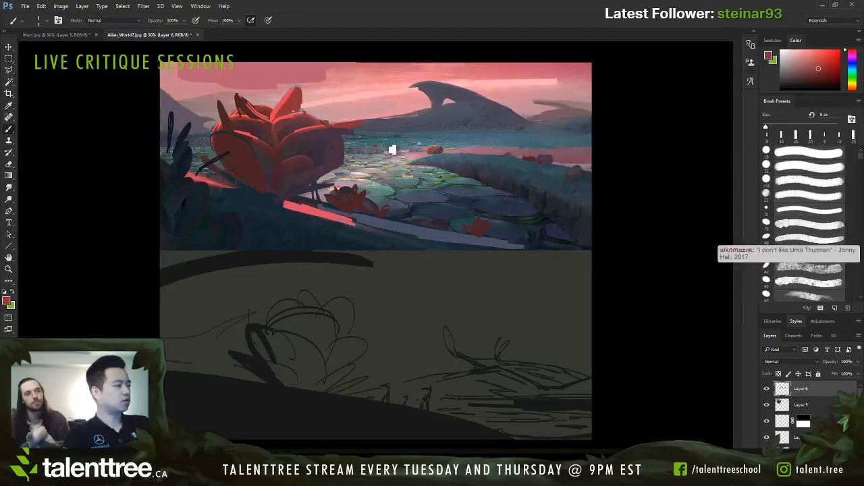
Step: Paint small red plants across the distant water and a larger red patch on the far bank, varying the brush size
key(bracketright)
key(bracketright)
key(bracketright)
key(bracketright)
key(bracketright)
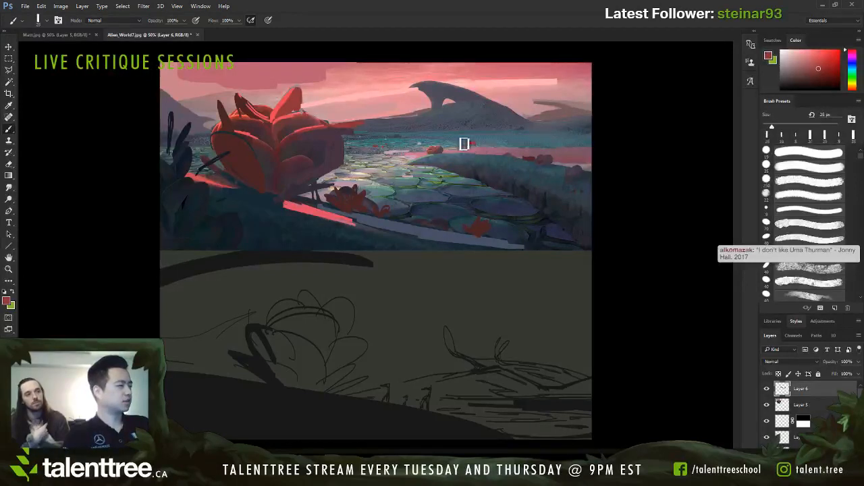
key(bracketleft)
key(bracketleft)
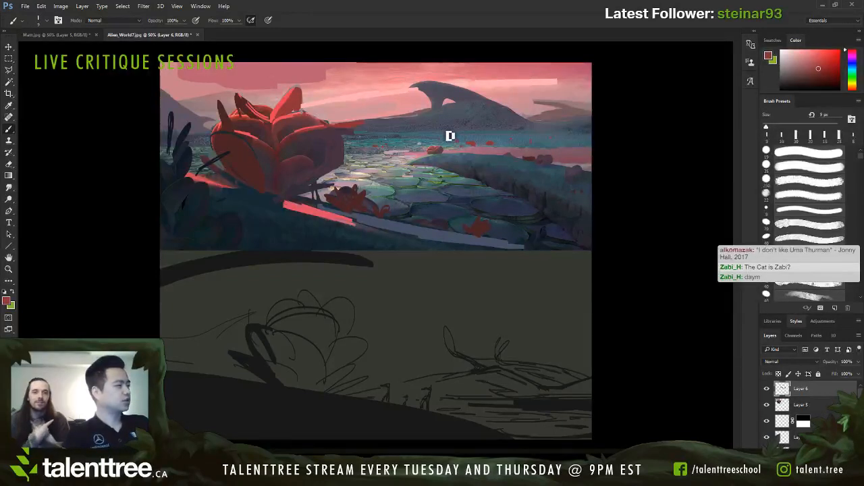
key([)
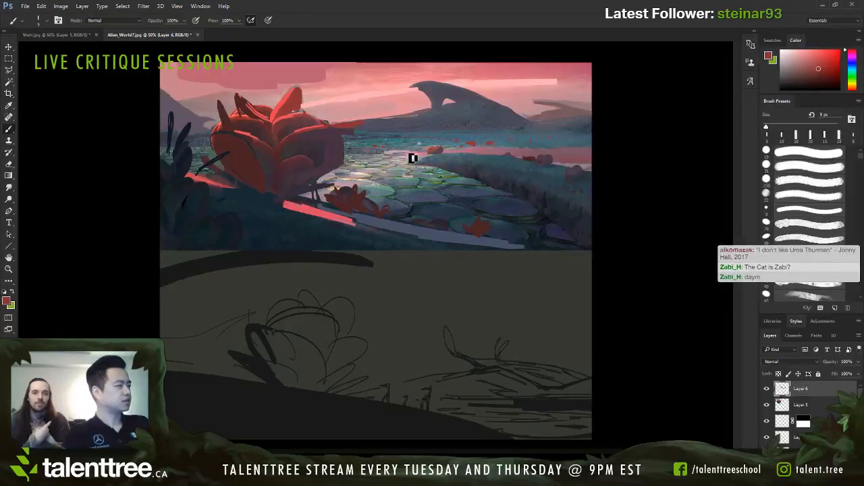
key(])
key(])
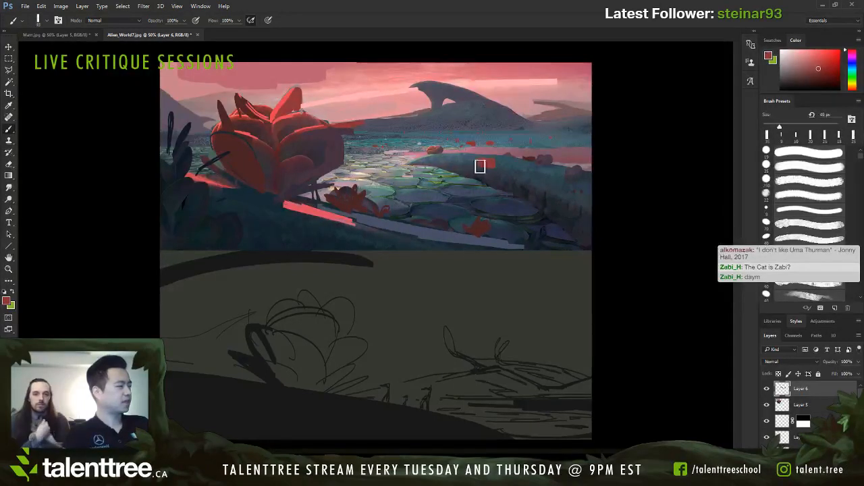
Step: Paint out the small red rock at the stream's far end with sampled surrounding colours and pink, reducing the brush to 9 px
alt+click(436, 149)
key(])
alt+click(432, 150)
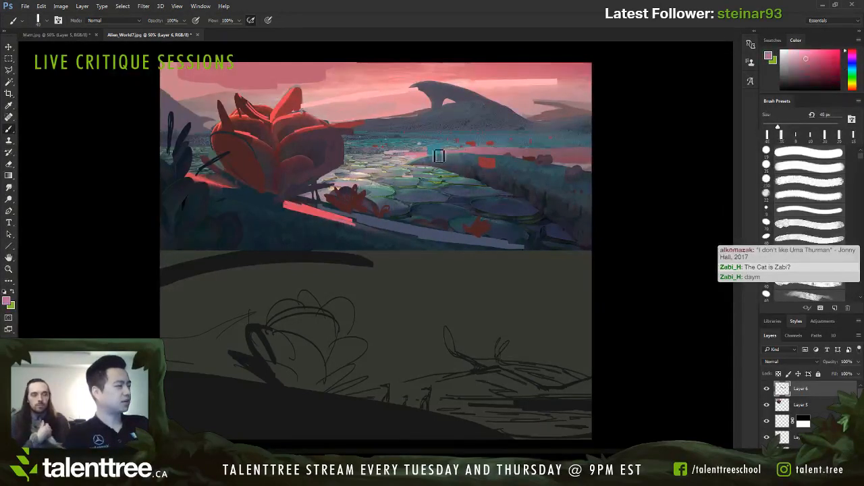
key([)
key([)
key([)
key([)
key([)
key([)
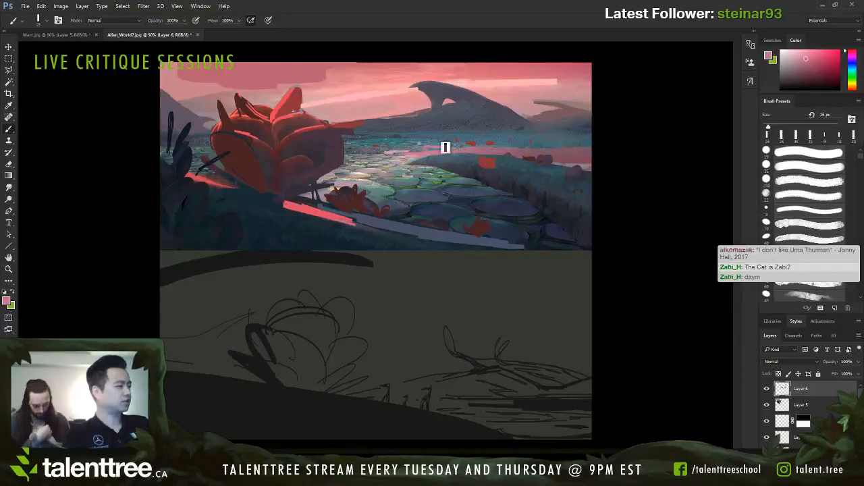
alt+click(444, 148)
alt+click(427, 152)
key([)
key([)
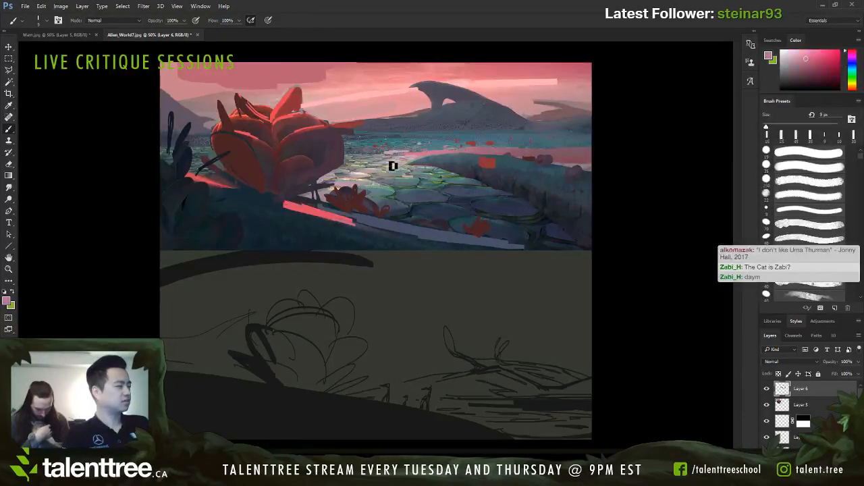
Step: Add fine highlights along the tip of the far bank in a pale cream sampled from the stream, using a 5 px brush
alt+click(417, 166)
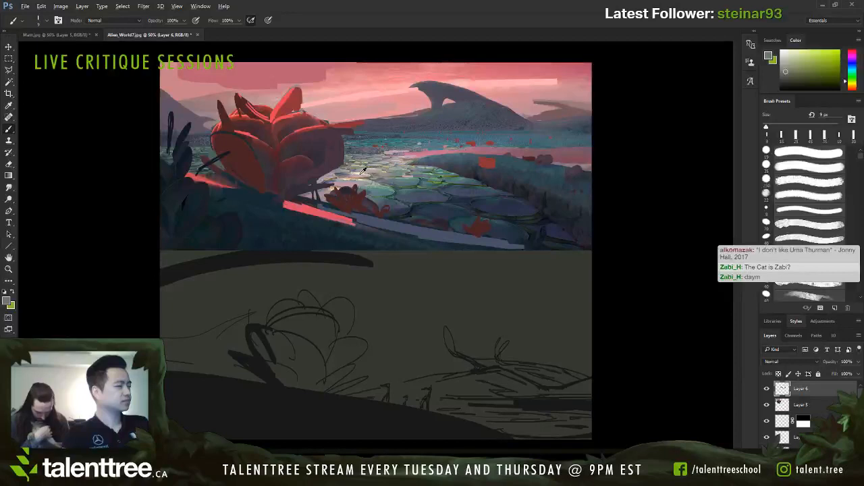
alt+click(364, 176)
key(bracketleft)
key(bracketleft)
key(bracketleft)
drag(428, 158, 446, 155)
key(bracketleft)
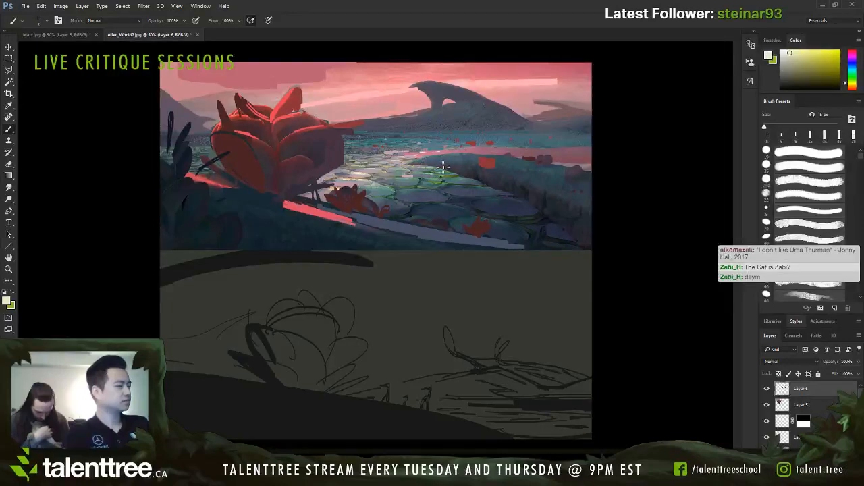
Step: Rework the mid-stream stones with sampled teal, pale green and blue-grey, switching between 9 px and 15 px brushes
alt+click(449, 181)
key(bracketright)
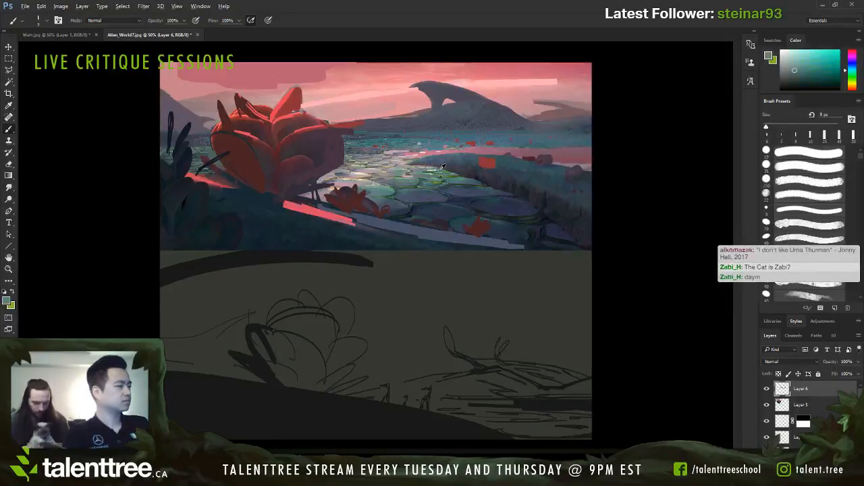
alt+click(409, 174)
key(bracketright)
key(bracketright)
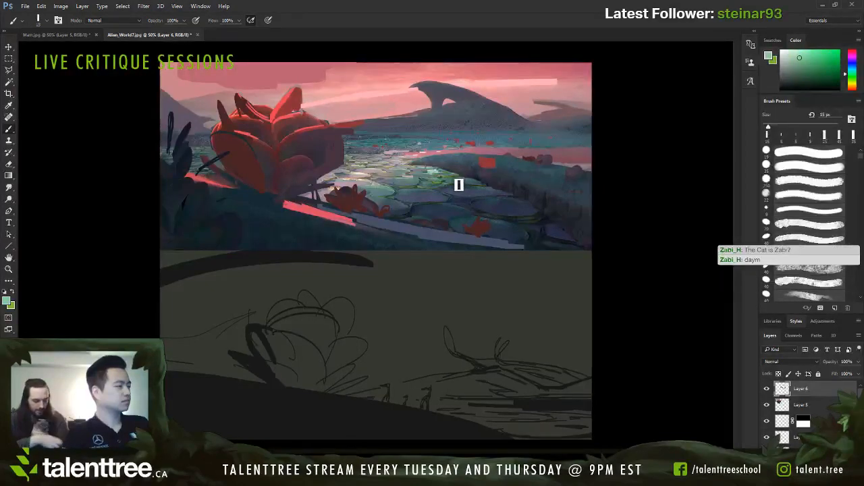
alt+click(434, 172)
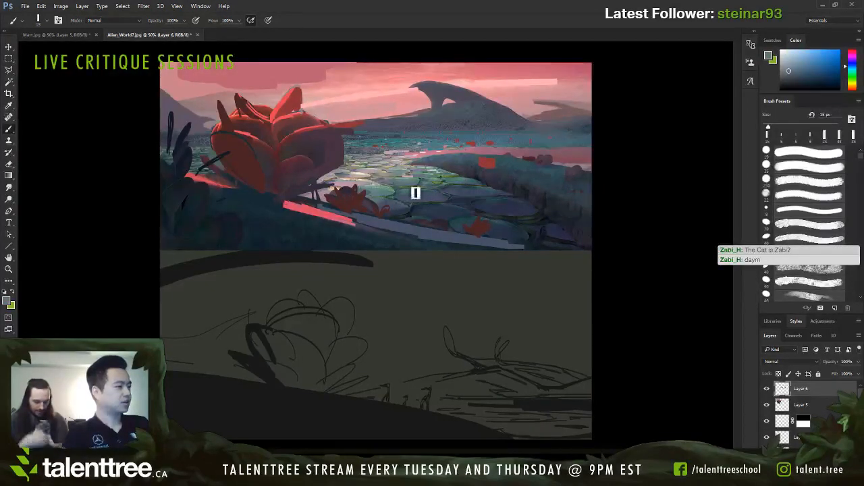
alt+click(437, 180)
key(bracketleft)
key(bracketleft)
key(bracketleft)
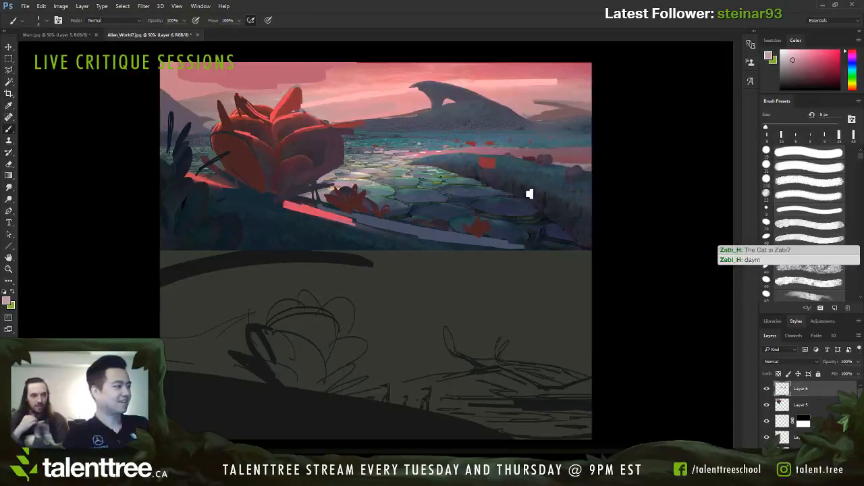
Step: Touch up the darker stones beside the right bank in sampled dark blue with a 15 to 20 px brush
alt+click(488, 193)
key(bracketright)
key(bracketright)
key(bracketright)
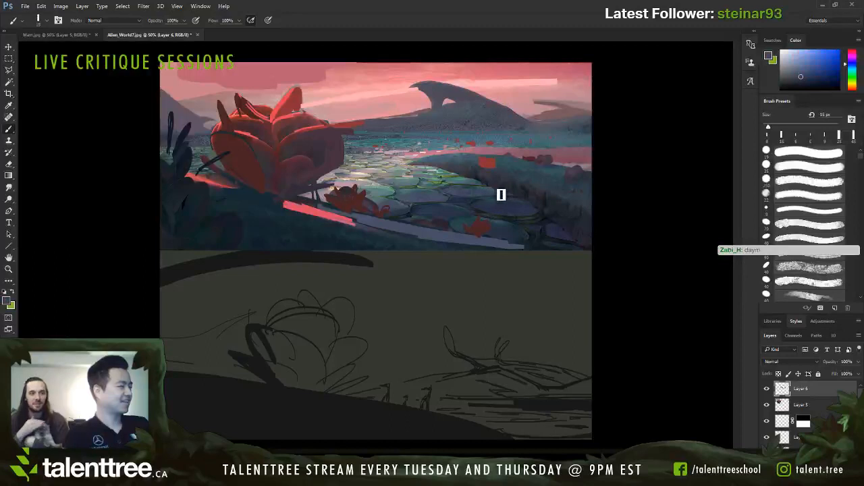
key(bracketright)
Step: Paint a pale stroke over the far bank's tip with a 20 px brush, using a light colour sampled from the stream
alt+click(542, 160)
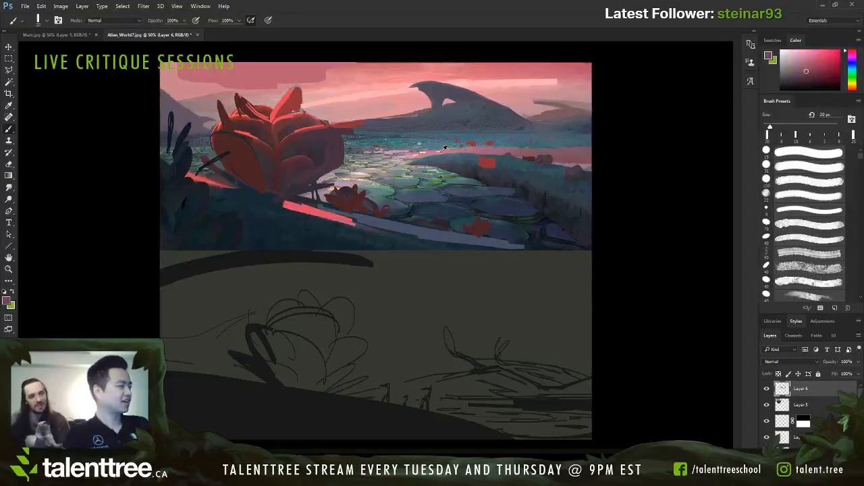
alt+click(424, 173)
key(s)
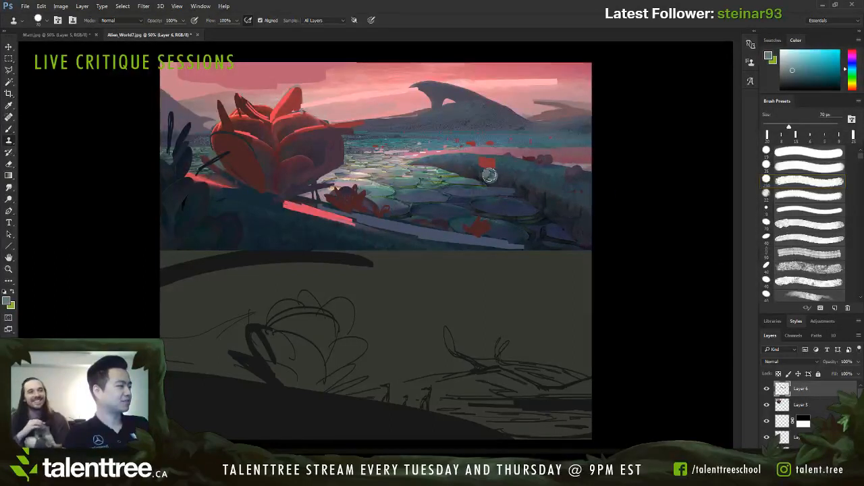
key(b)
alt+click(435, 161)
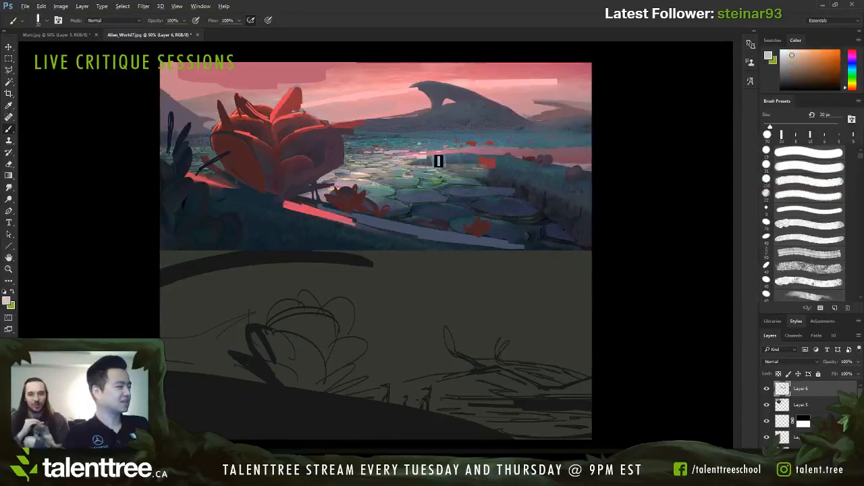
Step: Break up the far bank's tip into stream stones with 9 px strokes of sampled pink, teal and grey-green
alt+click(470, 150)
key(bracketleft)
key(bracketleft)
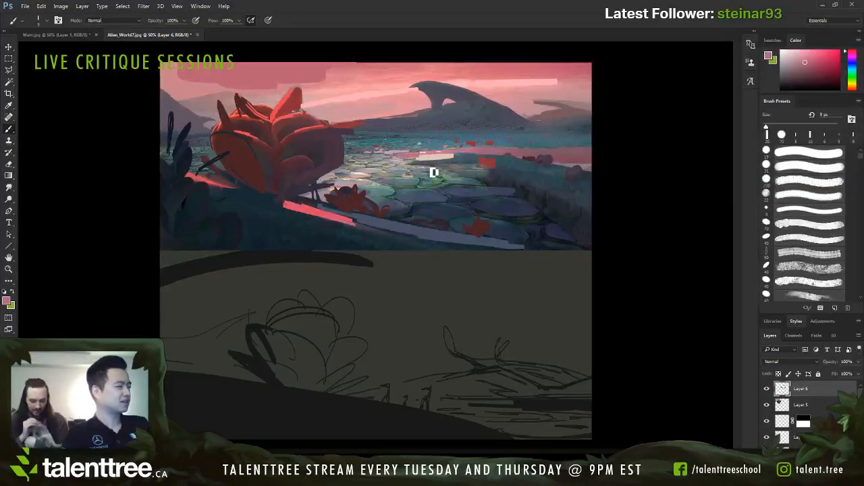
alt+click(463, 162)
key(bracketright)
key(bracketright)
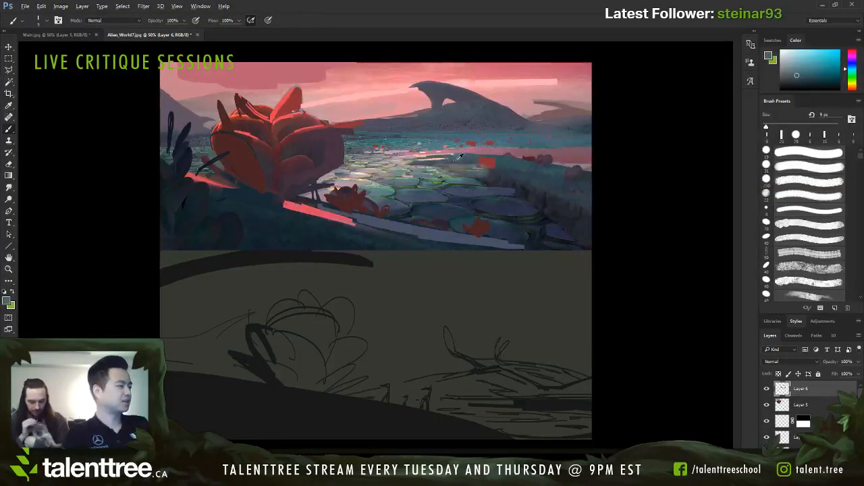
mouse_move(442, 162)
mouse_down()
mouse_move(484, 159)
mouse_move(438, 168)
mouse_up()
alt+click(439, 175)
key(bracketleft)
key(bracketleft)
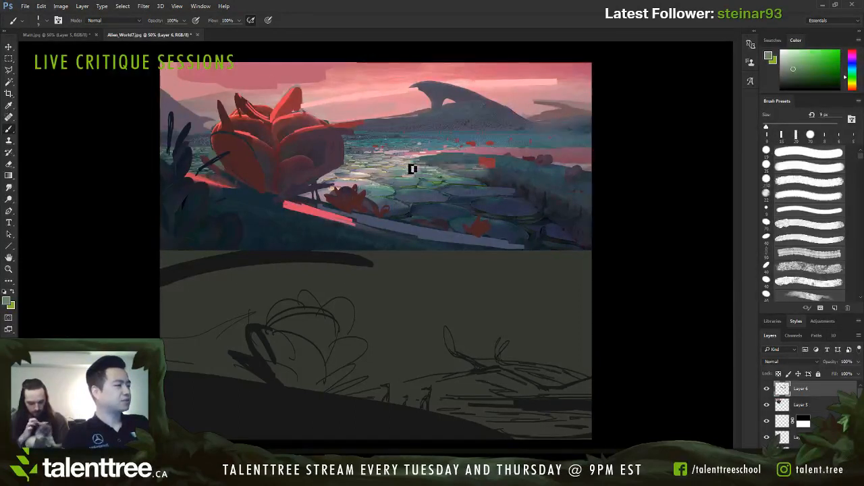
Step: Refine the distant stones in blue-grey and cover the red rocks on the far right bank with sampled mauve at 15 to 20 px
alt+click(403, 160)
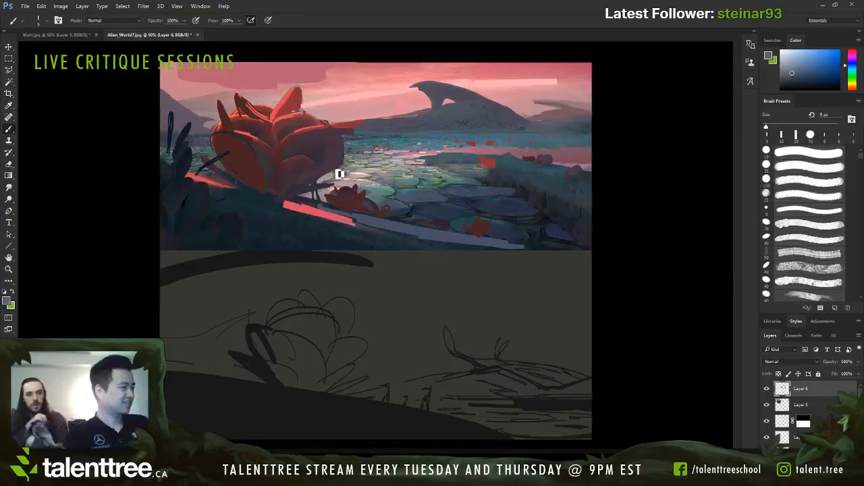
alt+click(572, 170)
key(bracketright)
key(bracketright)
alt+click(571, 167)
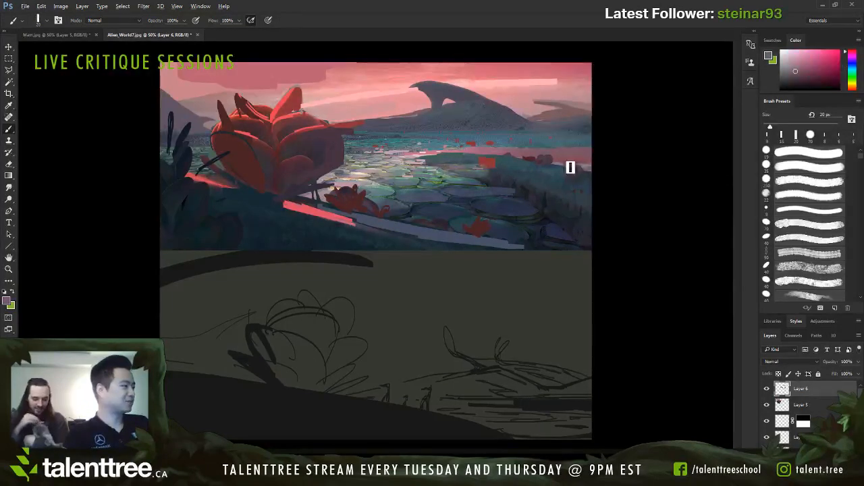
key(bracketleft)
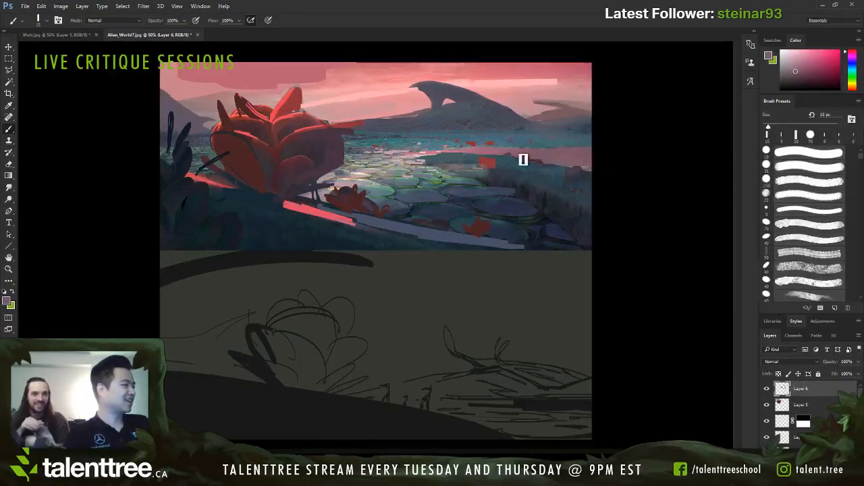
key(bracketright)
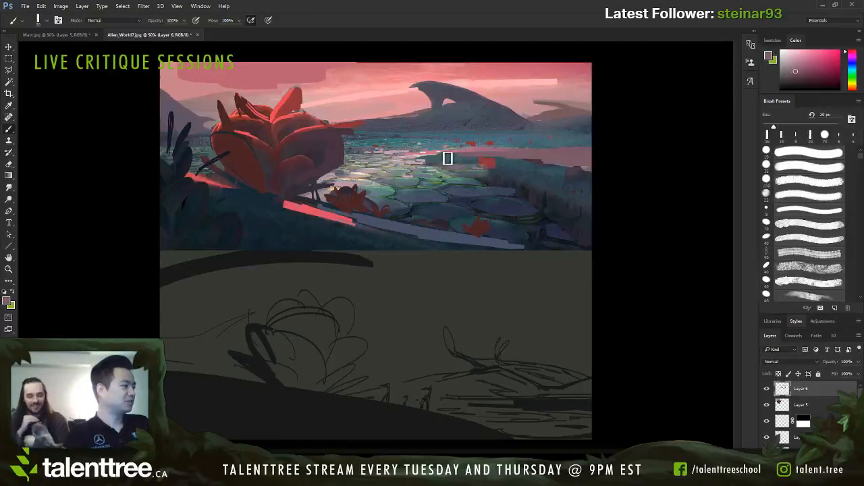
Step: Extend the pink water along the far bank's upper edge with sampled pink and mauve, using a 15 px brush
alt+click(479, 150)
drag(470, 155, 434, 158)
key(bracketleft)
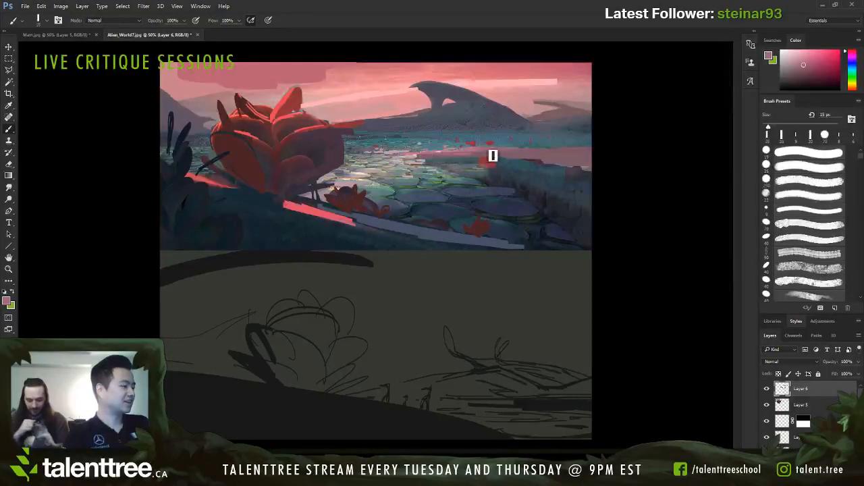
mouse_move(492, 156)
mouse_down()
mouse_move(523, 157)
mouse_move(411, 161)
mouse_move(569, 160)
mouse_up()
alt+click(574, 159)
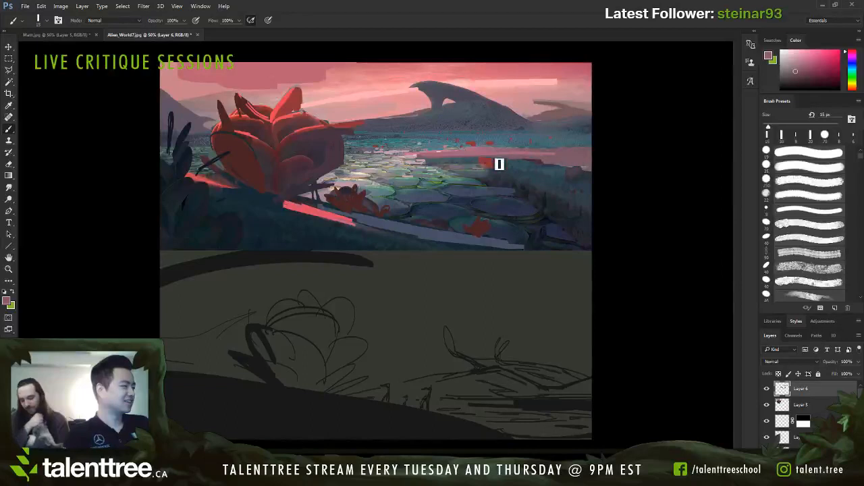
alt+click(419, 157)
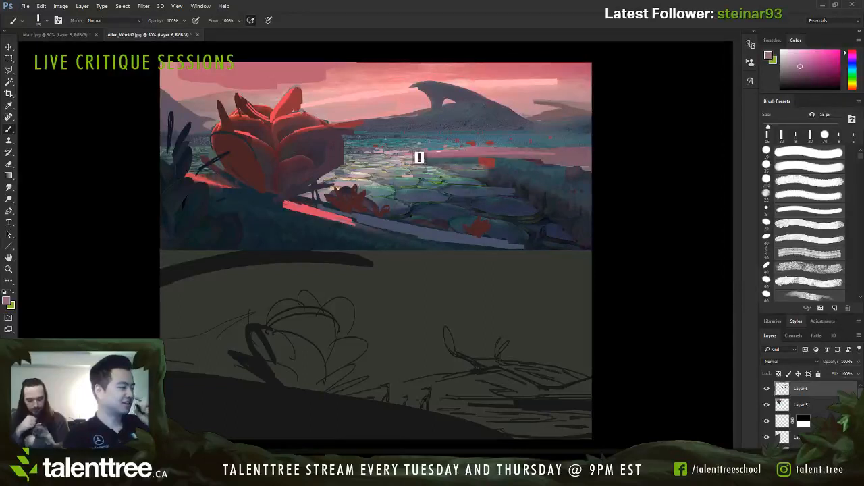
Step: Blend the stones below the far bank's tip using sampled dark blue, pale green and blue-grey at 15 to 20 px
alt+click(517, 165)
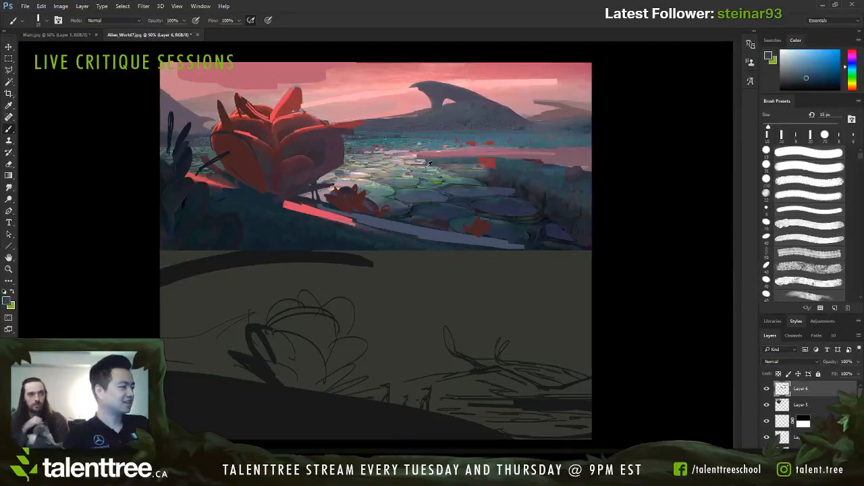
alt+click(453, 166)
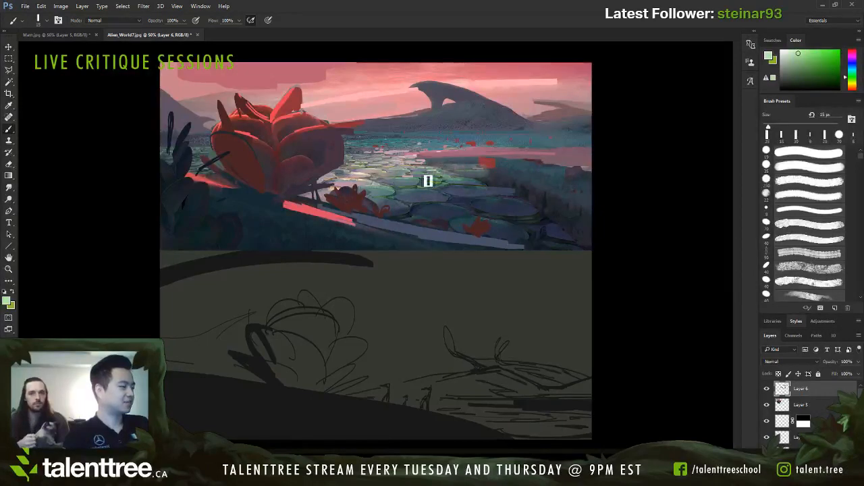
alt+click(434, 168)
key(bracketright)
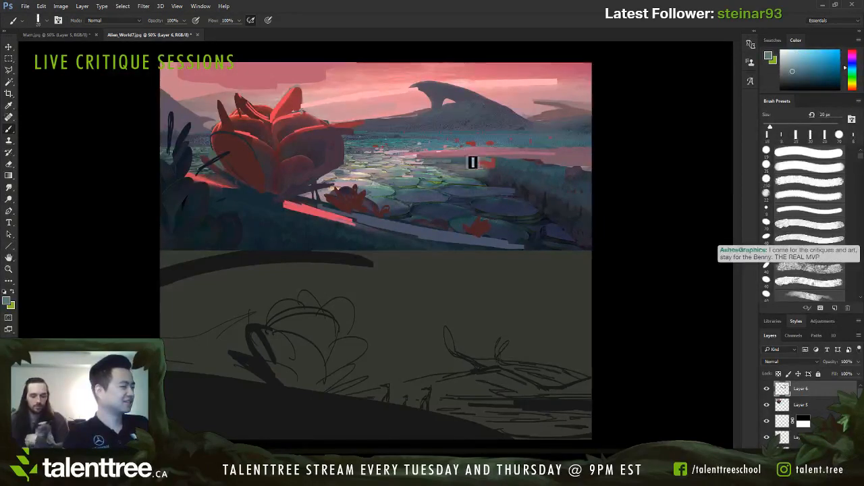
Step: Paint a broad teal-blue band across the pink water above the right bank, enlarging the brush to 50 px
alt+click(500, 157)
key(bracketright)
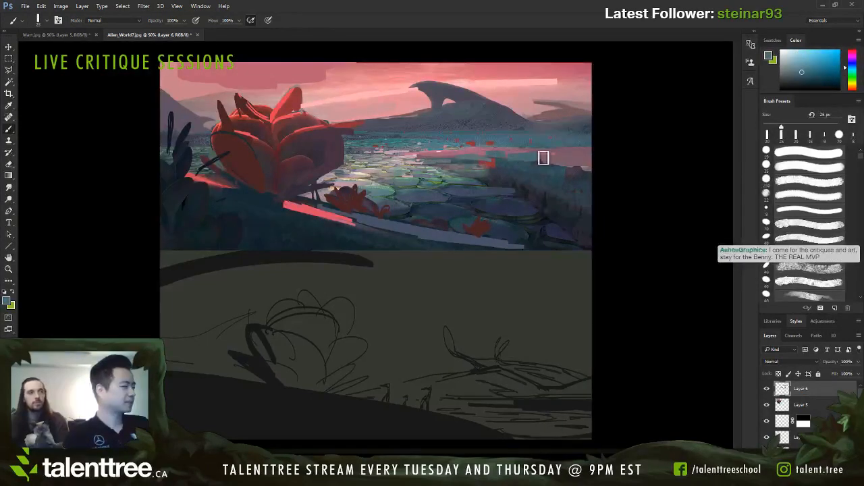
key(bracketright)
key(bracketright)
key(bracketright)
key(bracketright)
key(bracketright)
mouse_move(543, 158)
mouse_down()
mouse_move(600, 161)
mouse_move(496, 160)
mouse_move(586, 167)
mouse_up()
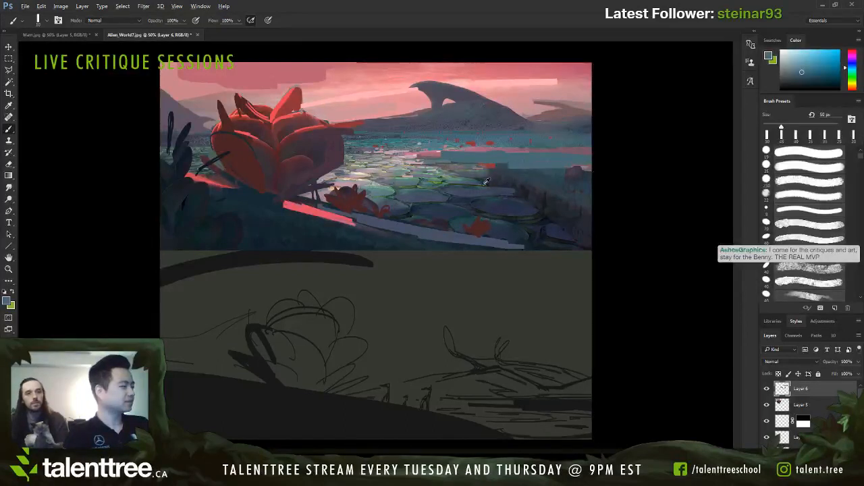
Step: Repaint the right bank's upper edge and cover its remaining rounded rock with sampled dark blue-greys, using a 25 to 40 px brush
alt+click(503, 172)
key(bracketleft)
key(bracketleft)
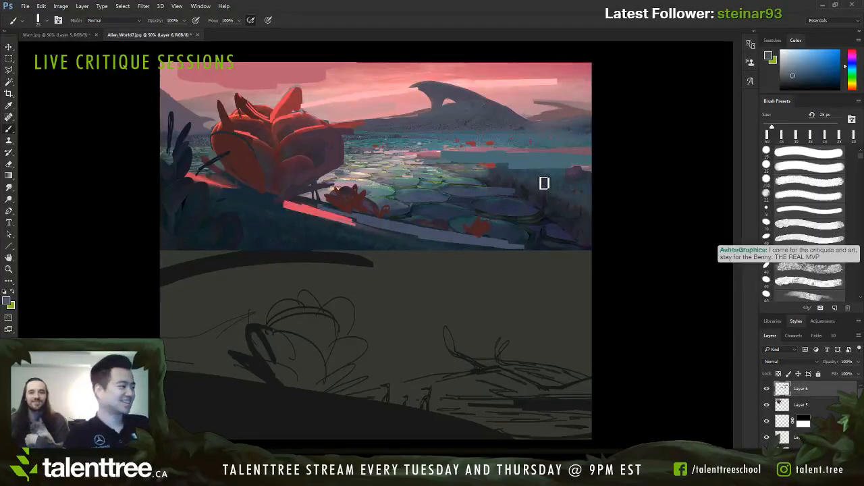
key(bracketright)
alt+click(500, 181)
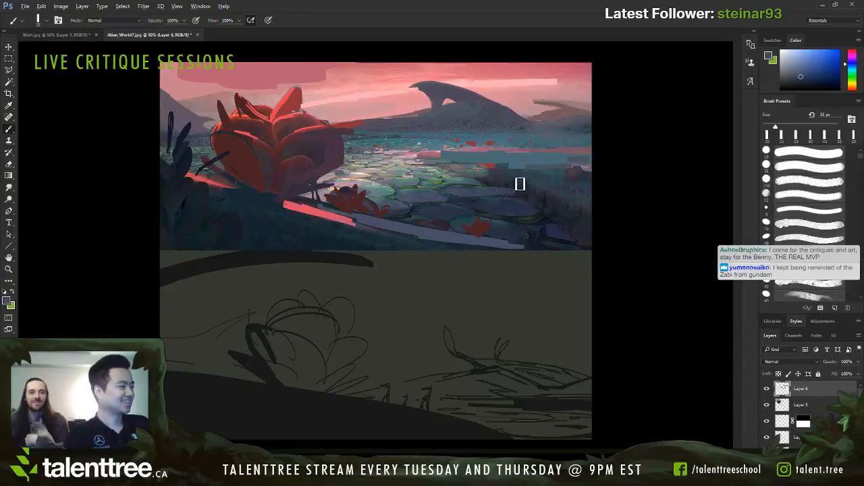
key(bracketright)
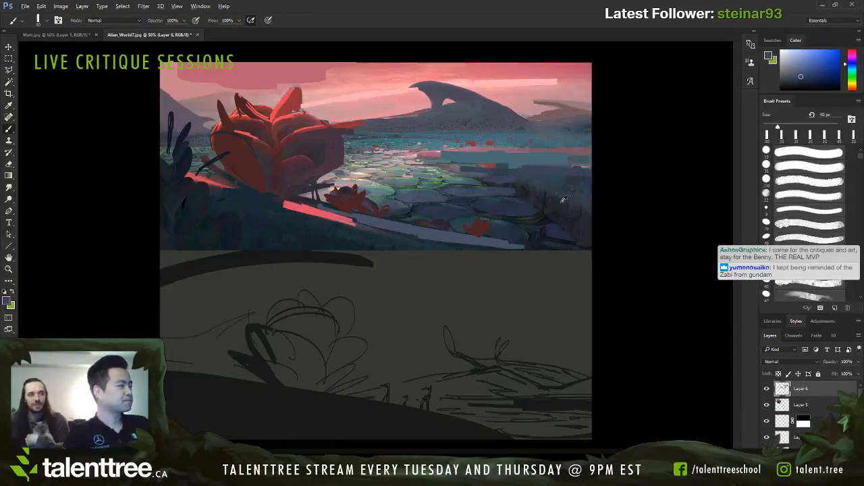
Step: Paint broad horizontal strokes across the right bank's upper half with sampled dark blue-greys, enlarging the brush slightly above 40 px
alt+click(546, 202)
drag(499, 183, 591, 180)
alt+click(550, 170)
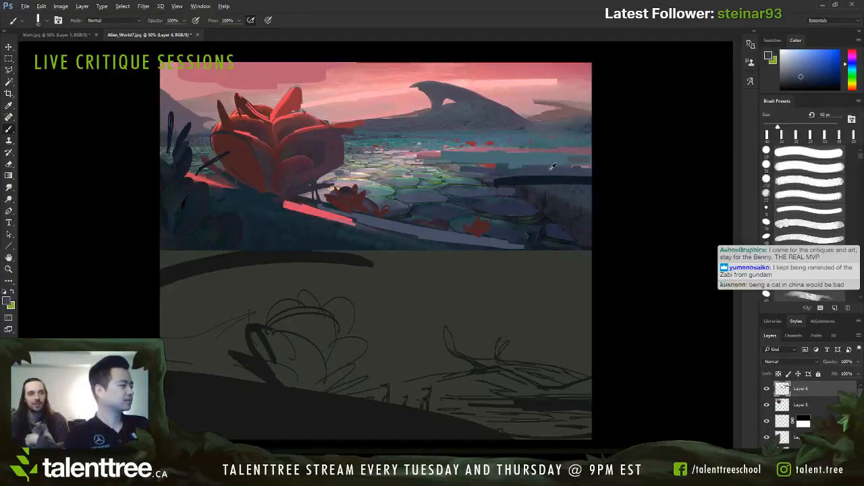
key(bracketright)
drag(507, 181, 586, 181)
Step: Cover the right bank's vertical texture and lower corner with sampled dark blue and very dark green
mouse_move(525, 194)
mouse_down()
mouse_move(564, 195)
mouse_move(528, 212)
mouse_move(581, 214)
mouse_move(530, 204)
mouse_move(576, 236)
mouse_move(551, 238)
mouse_move(578, 232)
mouse_move(555, 225)
mouse_move(586, 243)
mouse_move(564, 215)
mouse_up()
alt+click(538, 213)
alt+click(557, 227)
alt+click(553, 238)
Step: Refine the stones and water beside the right bank's left end with sampled blue-grey, mauve and dark blue, reducing the brush from 20 to 9 px
key(bracketleft)
key(bracketleft)
key(bracketleft)
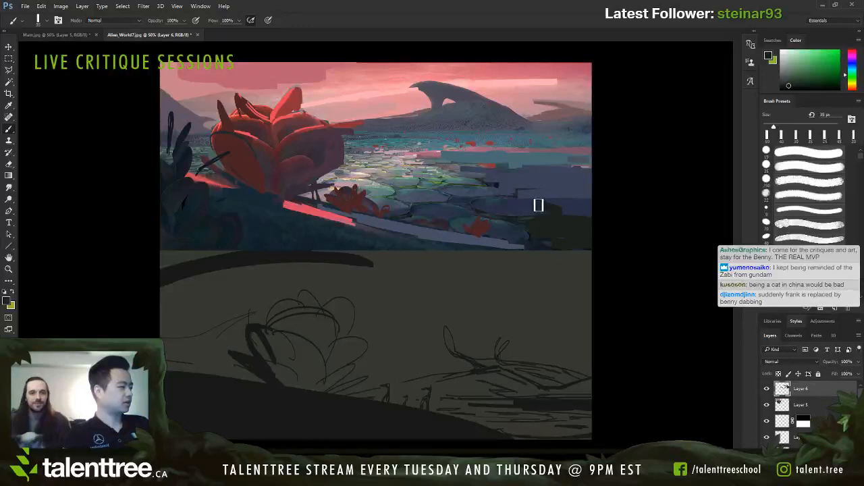
key(bracketleft)
key(bracketleft)
key(bracketleft)
alt+click(488, 190)
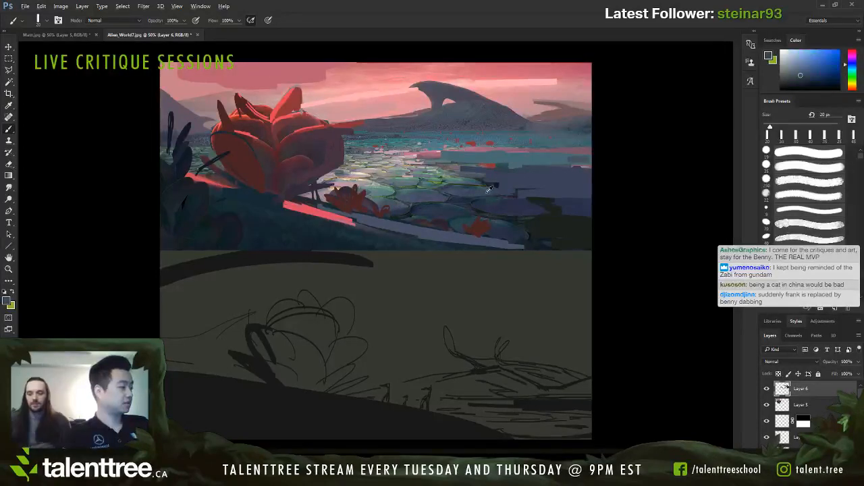
key(bracketleft)
alt+click(481, 174)
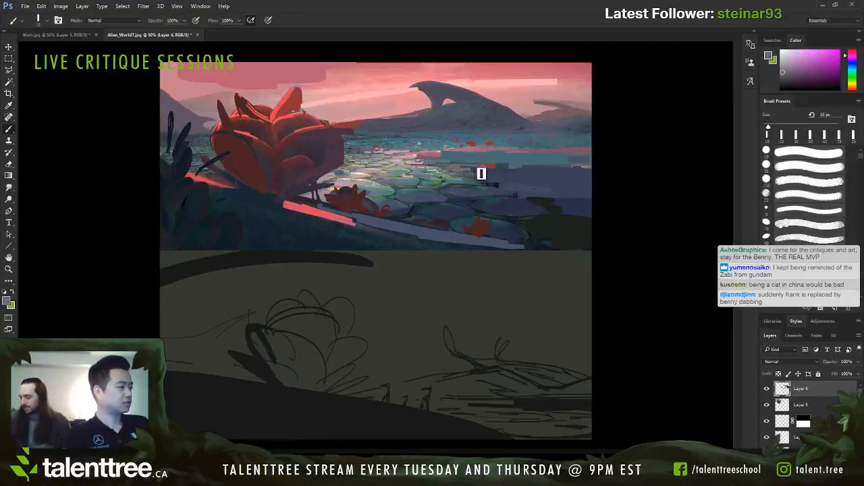
key(bracketleft)
alt+click(480, 173)
alt+click(499, 166)
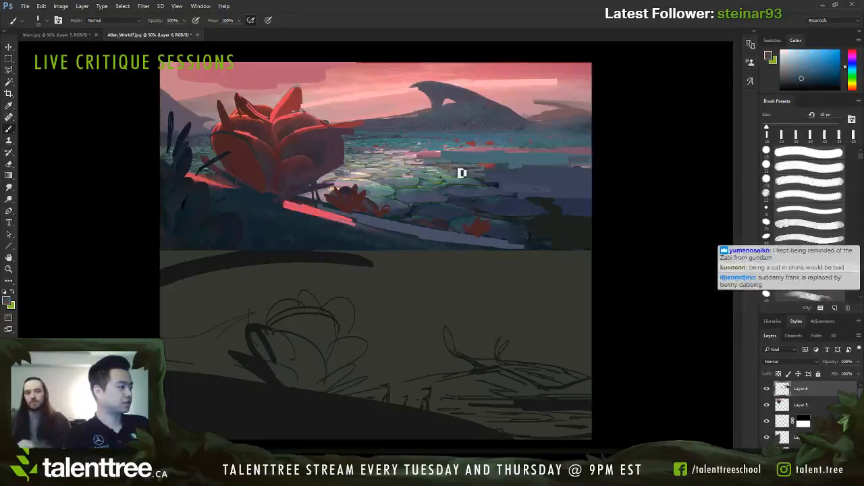
key(bracketleft)
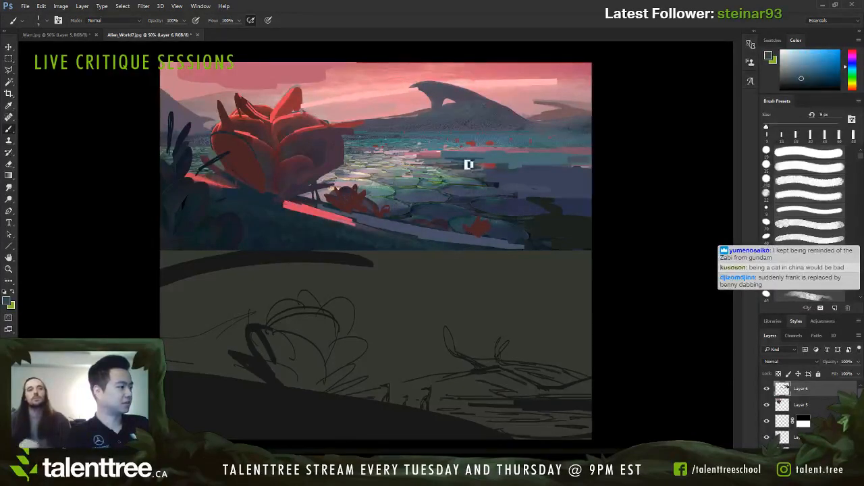
Step: Soften the dark notches along the right bank's left edge with sampled blue-grey, using a 20 px brush
key(bracketright)
key(bracketright)
key(bracketright)
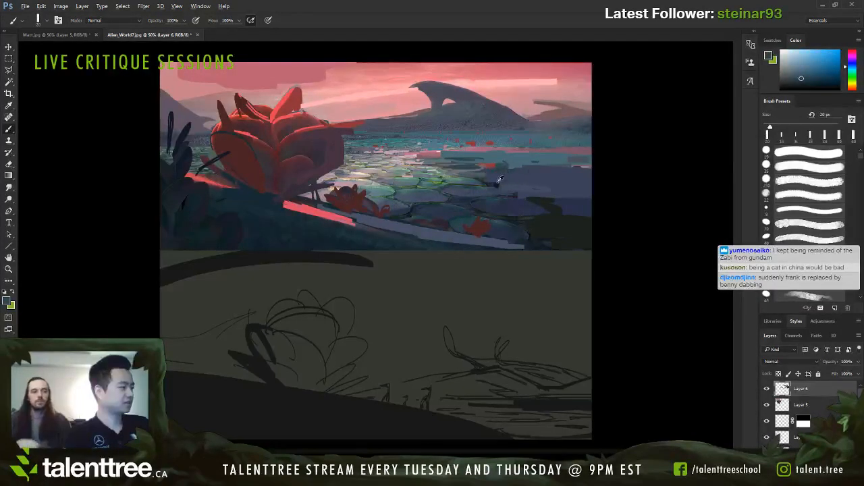
alt+click(497, 182)
mouse_move(499, 186)
mouse_down()
mouse_move(603, 174)
mouse_move(524, 175)
mouse_up()
Step: Break up the right bank's surface with sampled teal-blue and dark purple-blue horizontal strokes, using a 20 to 35 px brush
alt+click(552, 162)
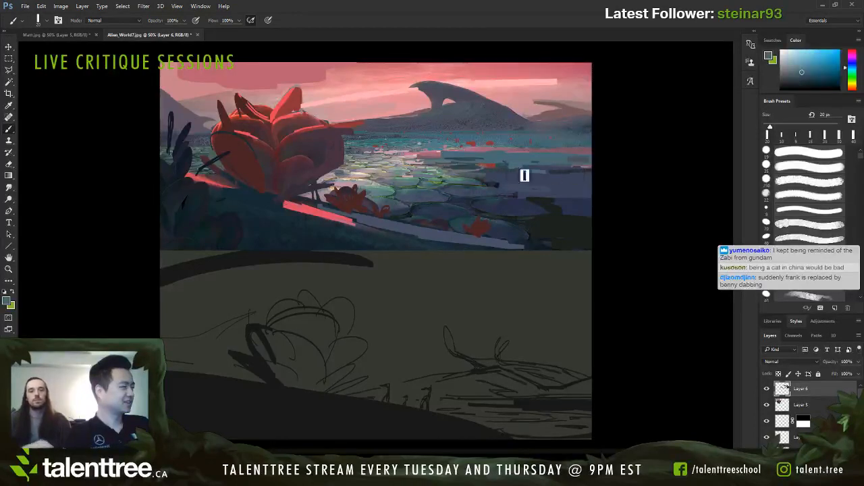
key(bracketright)
key(bracketright)
key(bracketright)
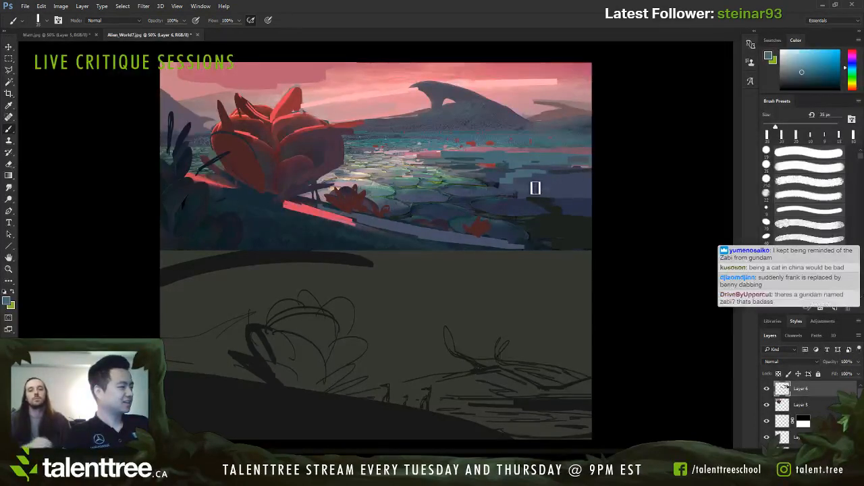
alt+click(559, 191)
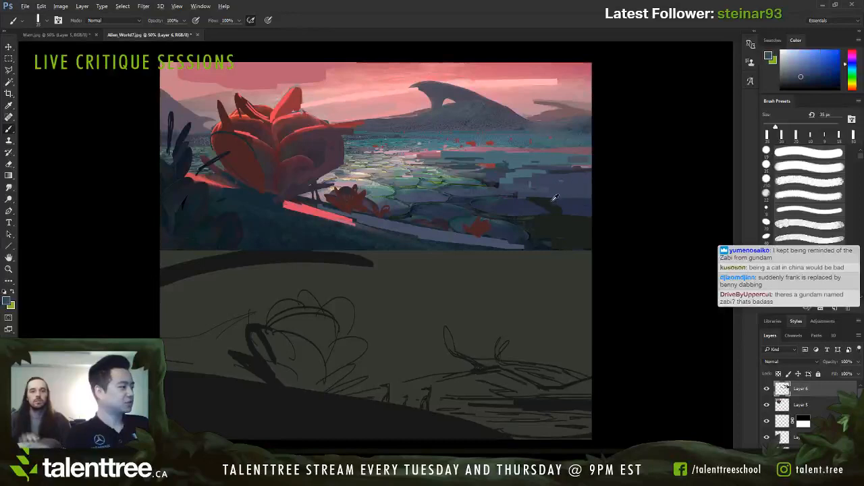
alt+click(554, 197)
key(bracketleft)
mouse_move(556, 193)
mouse_down()
mouse_move(603, 189)
mouse_move(546, 189)
mouse_move(590, 179)
mouse_up()
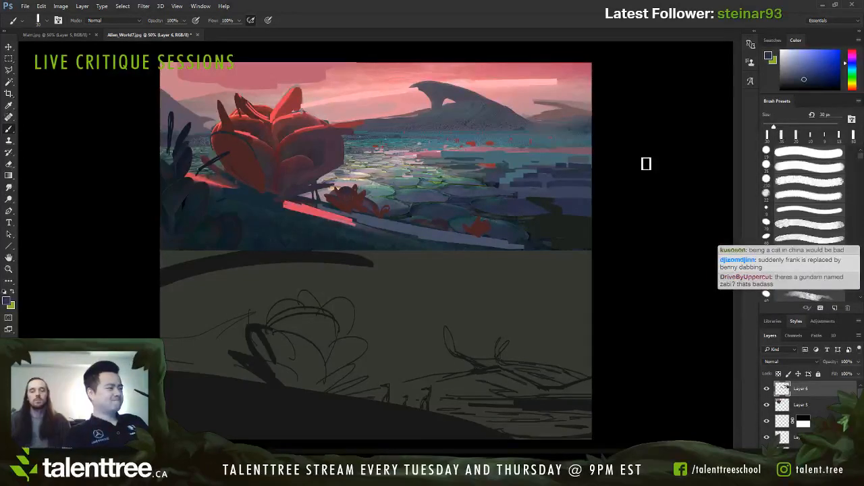
Step: Compare the painting with and without the Layer 6 paintover, leaving Layer 6 hidden
click(766, 389)
click(766, 389)
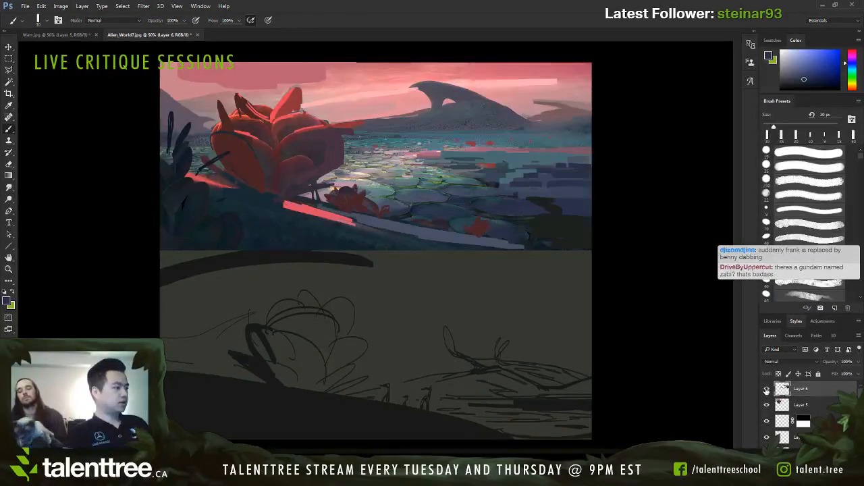
click(766, 390)
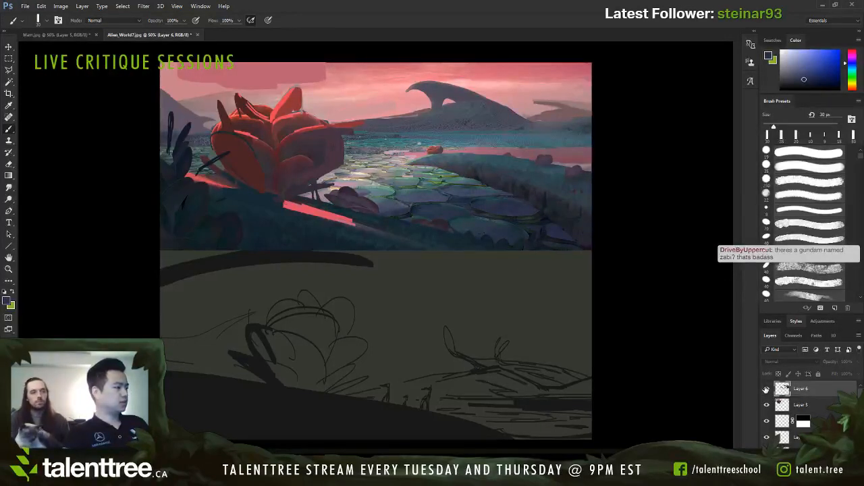
click(767, 390)
click(766, 389)
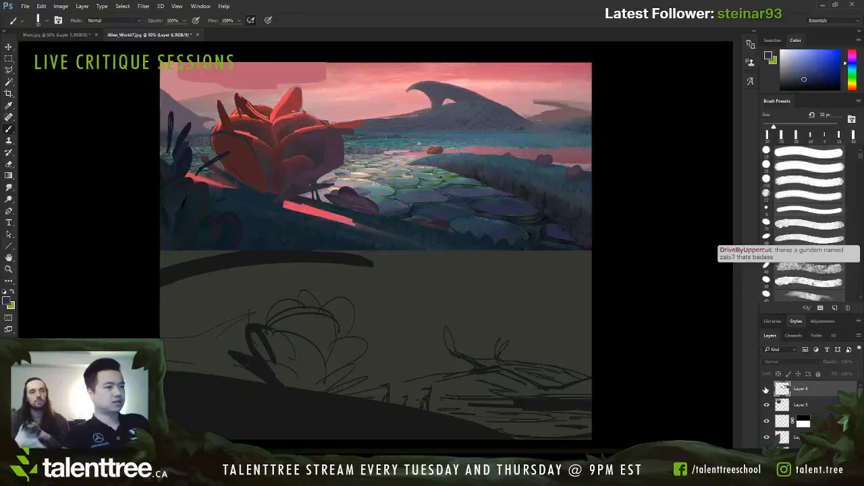
Step: Outline the right bank's pointed wedge shape in red on a new layer, using a 15 px brush
click(84, 102)
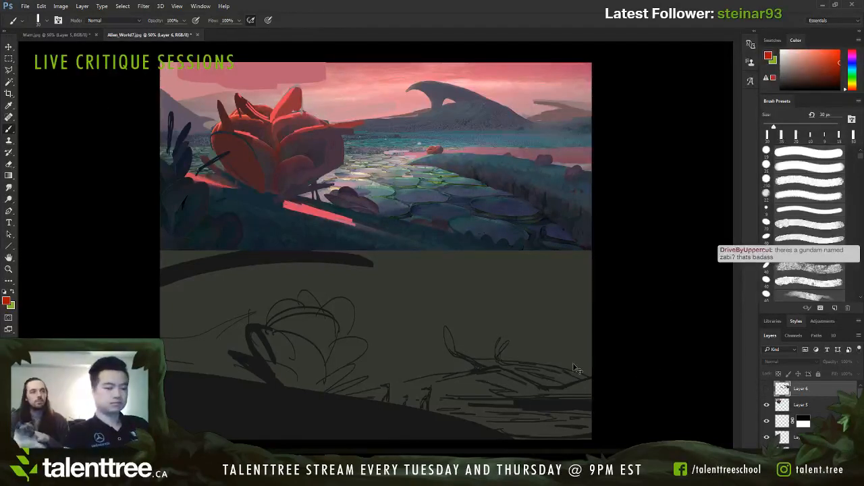
key(ctrl+shift+alt+n)
drag(592, 172, 454, 169)
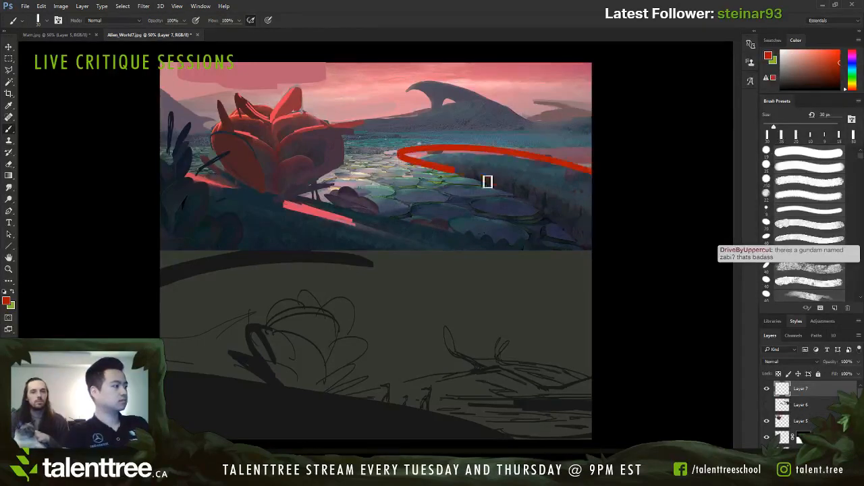
key(ctrl+z)
mouse_move(592, 177)
mouse_down()
mouse_move(434, 156)
mouse_move(411, 156)
mouse_up()
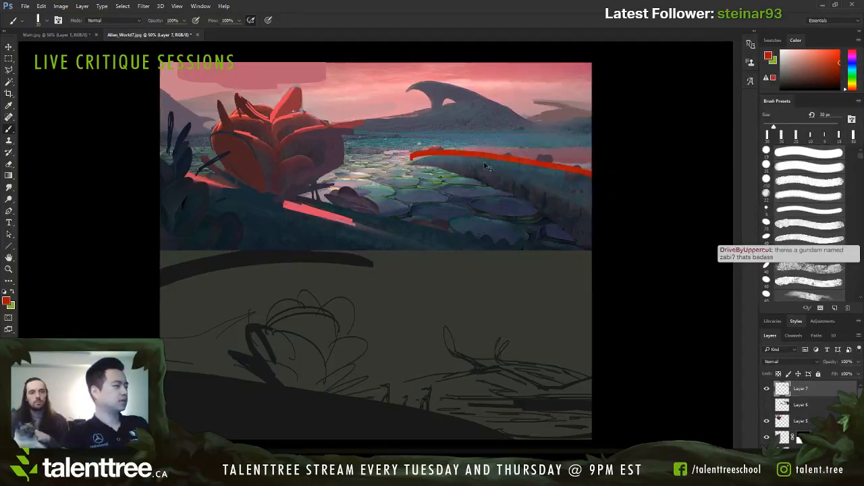
key(ctrl+z)
key(bracketleft)
key(bracketleft)
key(bracketleft)
mouse_move(595, 179)
mouse_down()
mouse_move(435, 163)
mouse_move(601, 256)
mouse_up()
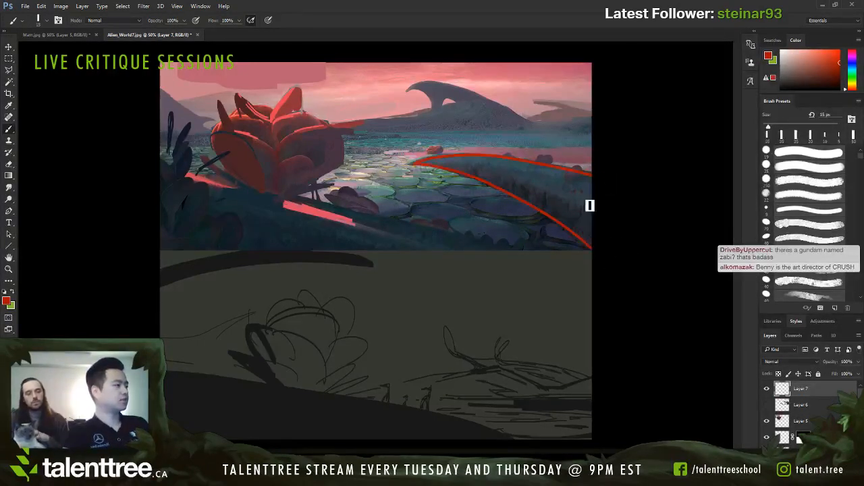
Step: Trace the distant arch in red and try a vertical line aligning its tip with the bank's tip, undoing all red outlines
mouse_move(533, 126)
mouse_down()
mouse_move(503, 106)
mouse_move(431, 89)
mouse_move(408, 88)
mouse_up()
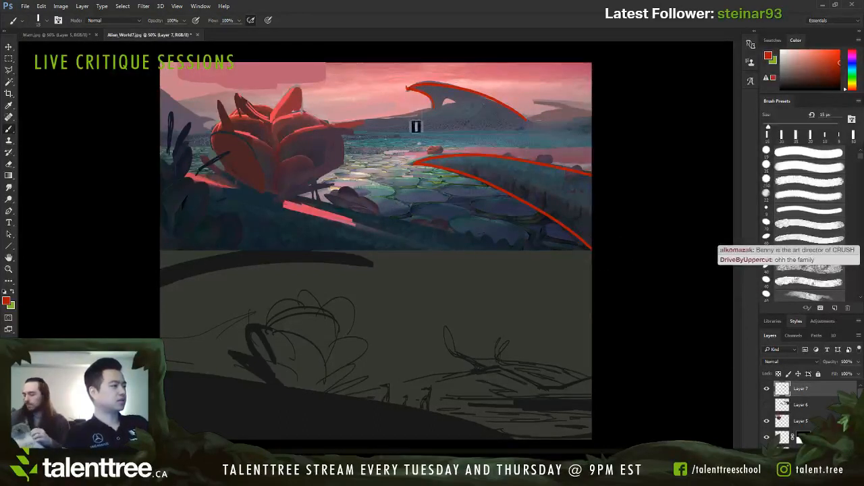
drag(406, 77, 406, 88)
drag(408, 148, 408, 175)
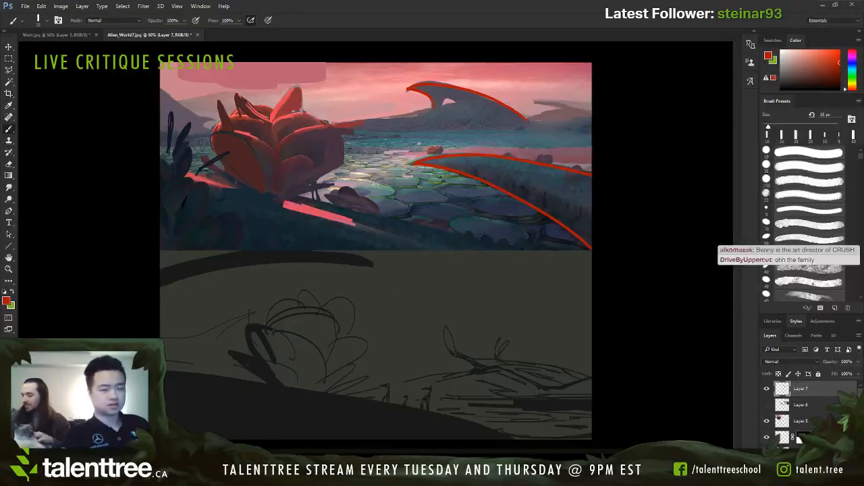
drag(408, 64, 408, 116)
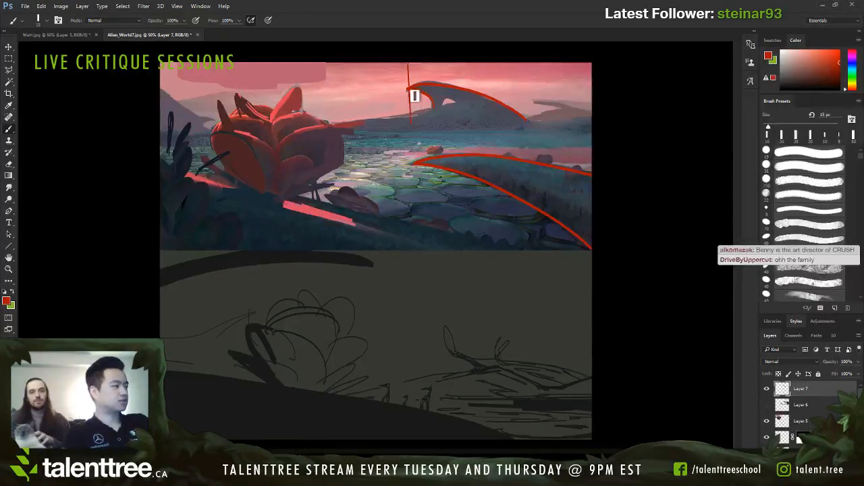
key(ctrl+z)
drag(407, 73, 406, 240)
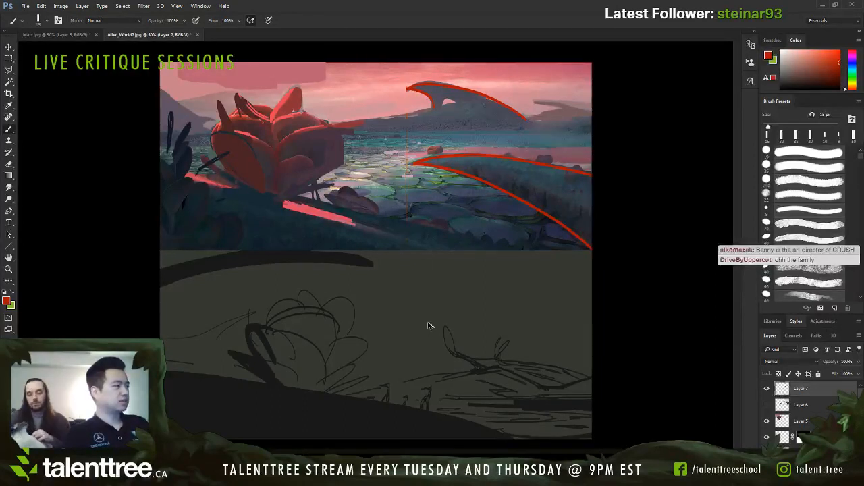
key(ctrl+alt+z)
key(ctrl+alt+z)
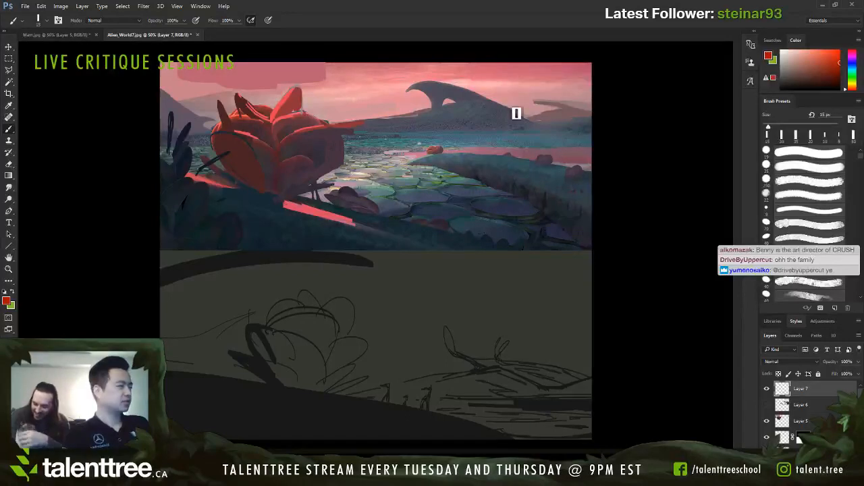
Step: Try a zigzag and a flatter stepped red shoreline across the water behind the large plant, undoing each sketch
mouse_move(592, 150)
mouse_down()
mouse_move(395, 156)
mouse_move(440, 161)
mouse_move(359, 169)
mouse_move(549, 185)
mouse_move(529, 174)
mouse_move(557, 161)
mouse_move(606, 173)
mouse_up()
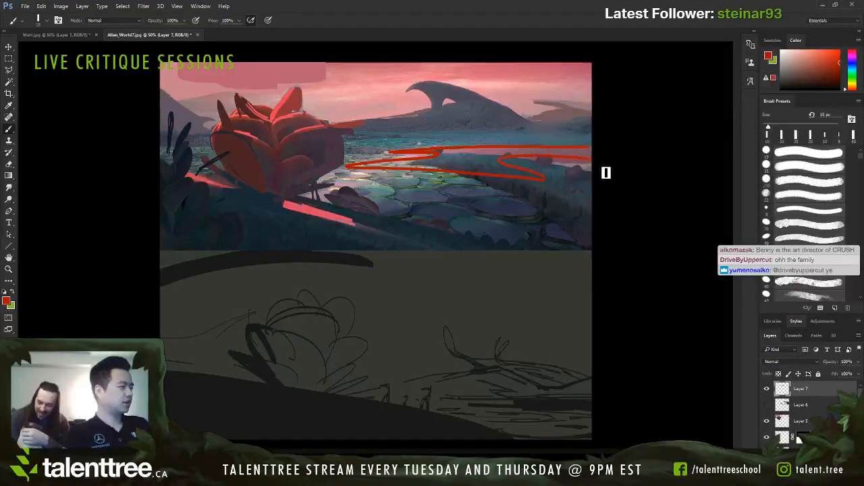
key(ctrl+z)
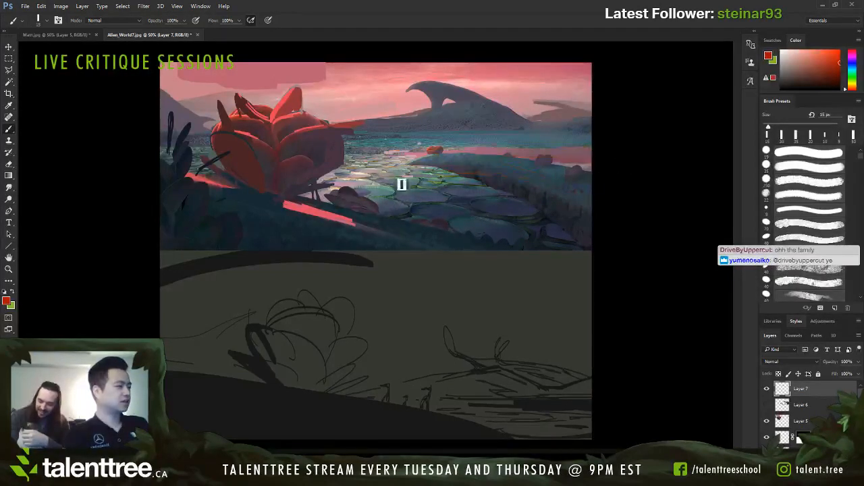
mouse_move(348, 166)
mouse_down()
mouse_move(410, 152)
mouse_move(568, 156)
mouse_move(335, 167)
mouse_up()
mouse_move(216, 160)
mouse_down()
mouse_move(187, 165)
mouse_move(191, 171)
mouse_up()
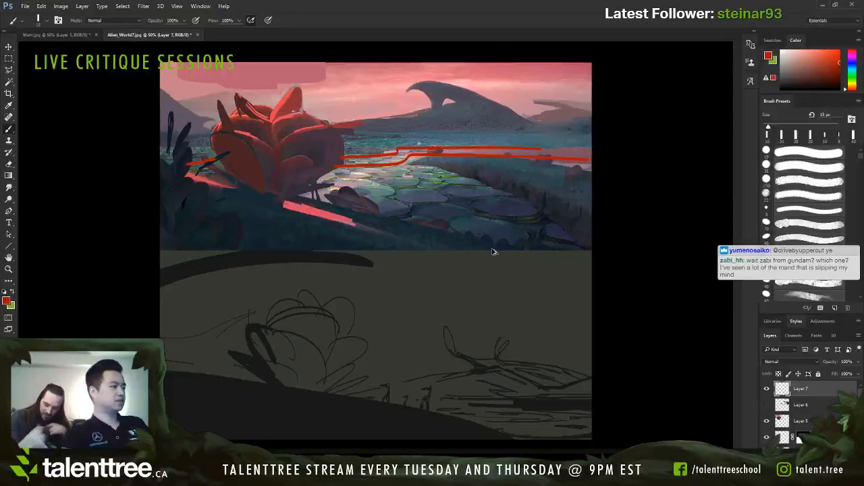
key(ctrl+alt+z)
key(ctrl+alt+z)
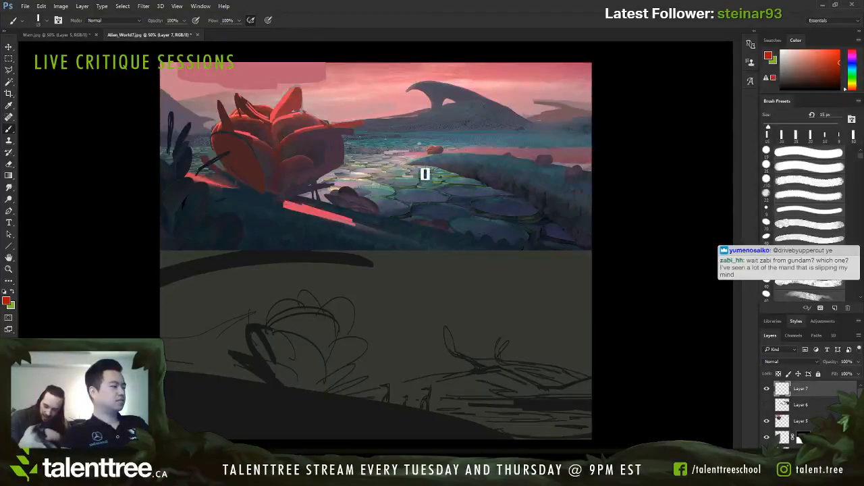
Step: Outline the original right bank in red, following its rounded rocks, pointed tip and lower edge down to the picture's corner
mouse_move(405, 162)
mouse_down()
mouse_move(426, 151)
mouse_move(559, 168)
mouse_move(598, 186)
mouse_up()
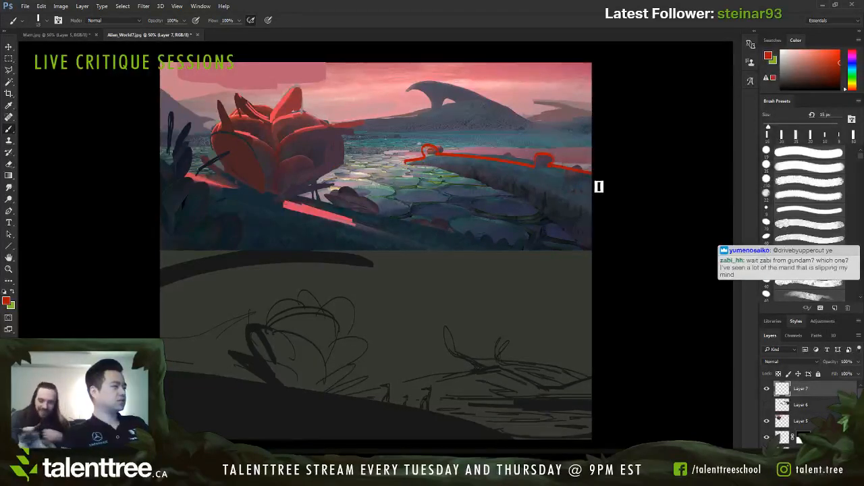
mouse_move(407, 166)
mouse_down()
mouse_move(609, 244)
mouse_move(602, 270)
mouse_up()
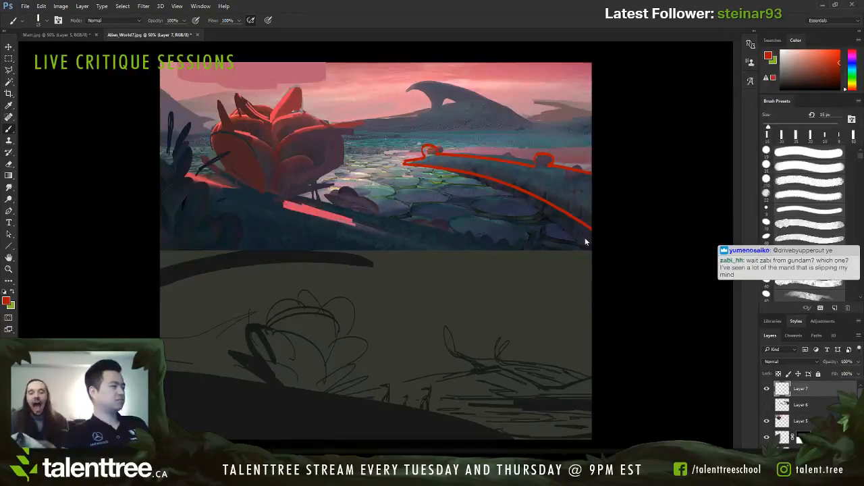
key(ctrl+z)
drag(407, 163, 594, 247)
Step: Sketch a thin pointed red shape on the far shore with a 7 px brush, and delete the annotation layer
key([)
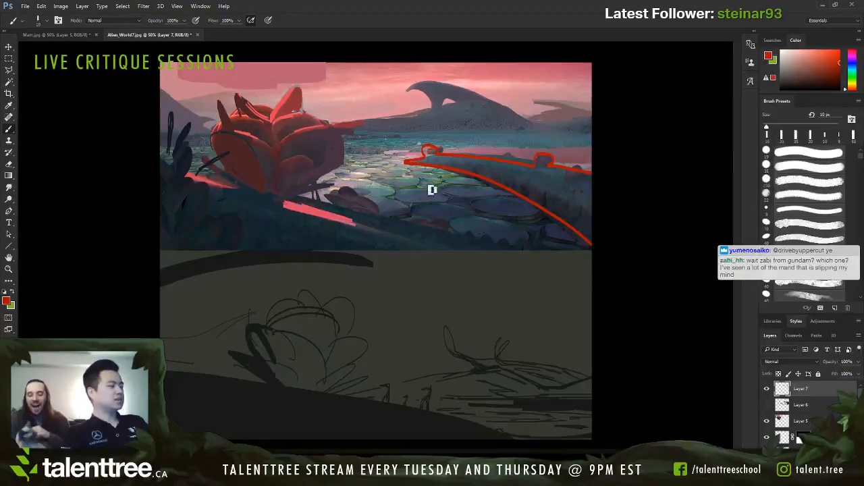
key(bracketleft)
key(bracketleft)
key(bracketleft)
drag(532, 138, 449, 142)
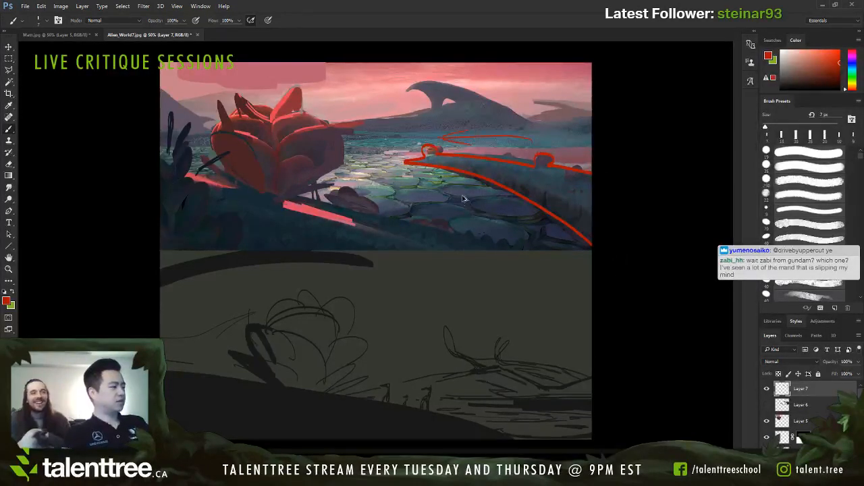
key(Delete)
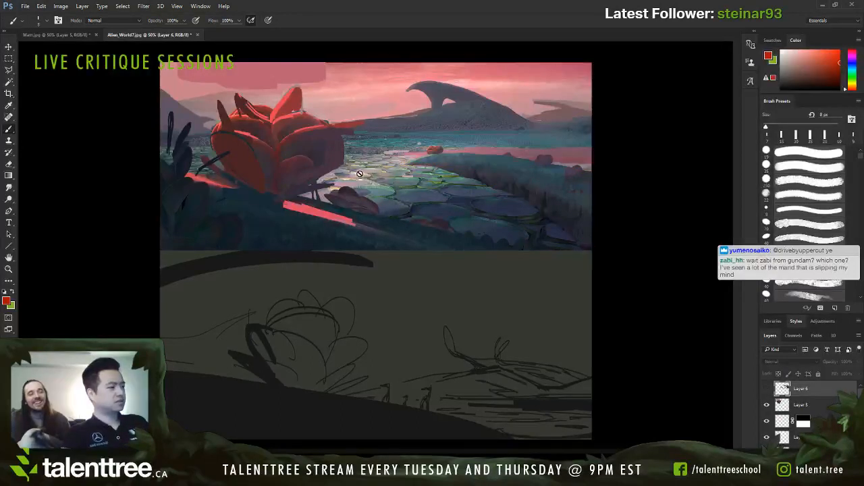
Step: Mark small red ovals on the stream stones beside the large plant, on a new layer with a thin brush
key(ctrl+shift+alt+n)
key(bracketright)
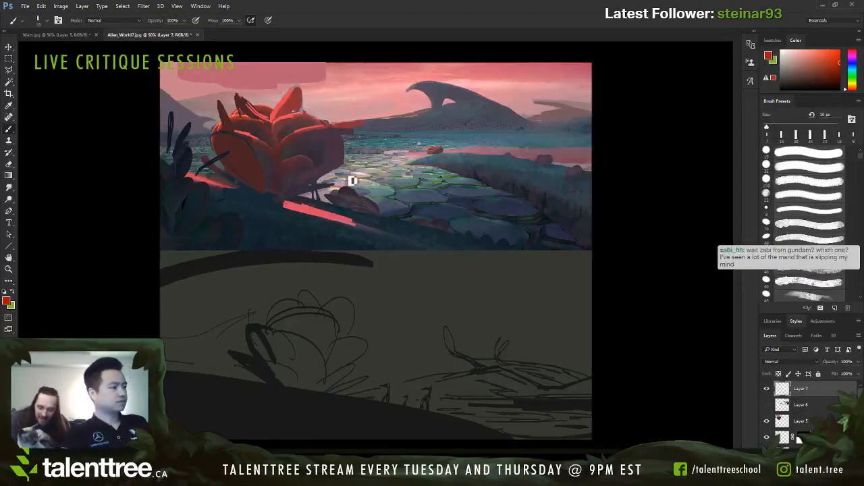
key(bracketleft)
drag(360, 174, 400, 172)
Step: Draw progressively larger red ovals over the right bank and a curved line across the lower stream, enlarging the brush to 30 px
key(bracketright)
key(bracketright)
key(bracketright)
key(bracketright)
key(bracketright)
mouse_move(476, 161)
mouse_down()
mouse_move(480, 188)
mouse_move(459, 162)
mouse_up()
drag(606, 171, 632, 226)
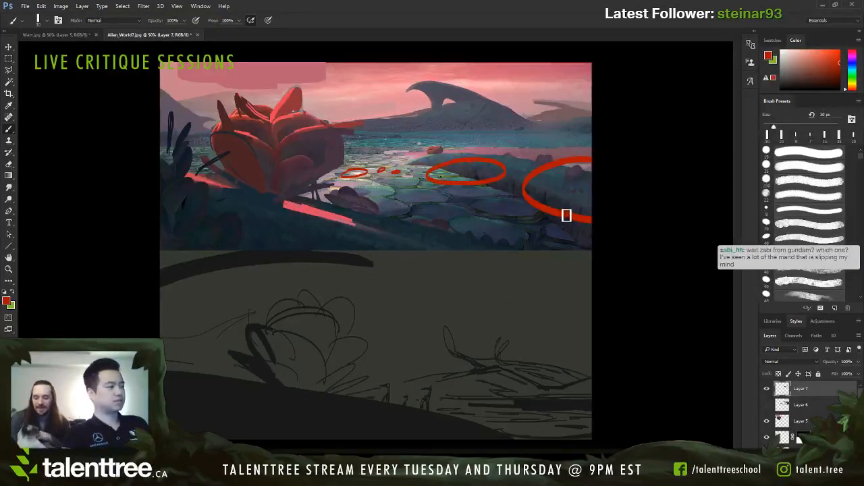
drag(524, 219, 355, 197)
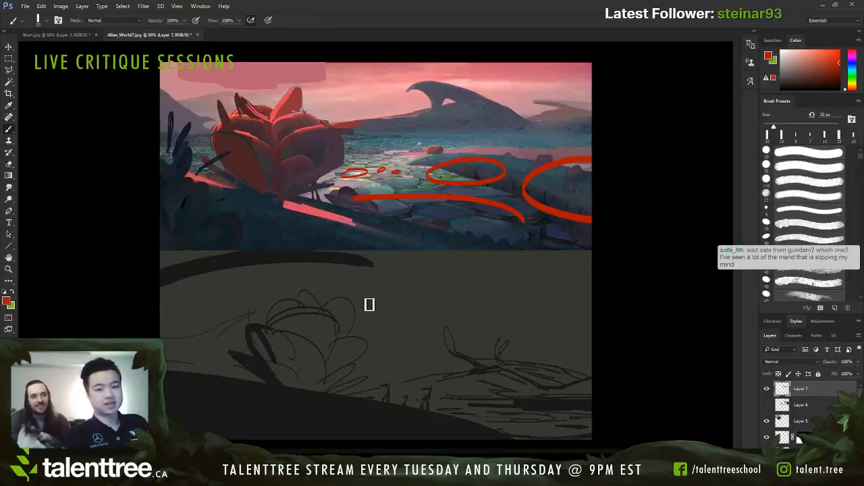
Step: Undo the red ovals and curved line marked on the stream stones and right bank
key(ctrl+alt+z)
key(ctrl+alt+z)
key(ctrl+alt+z)
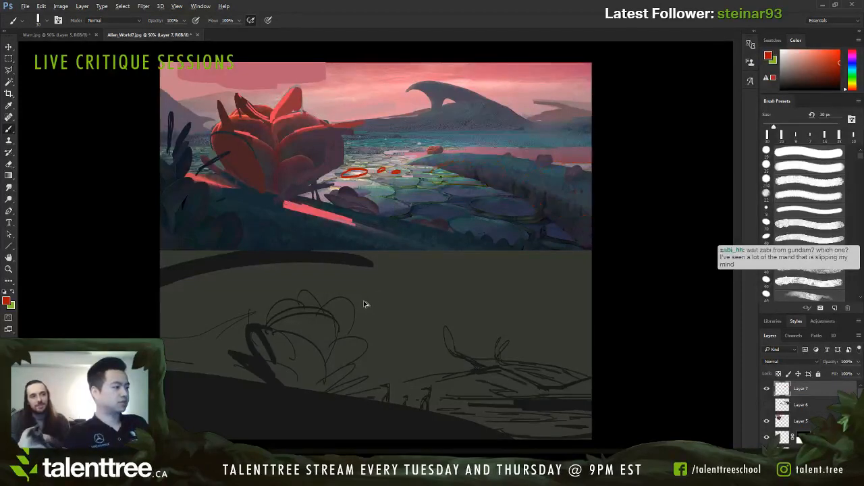
key(ctrl+alt+z)
key(ctrl+alt+z)
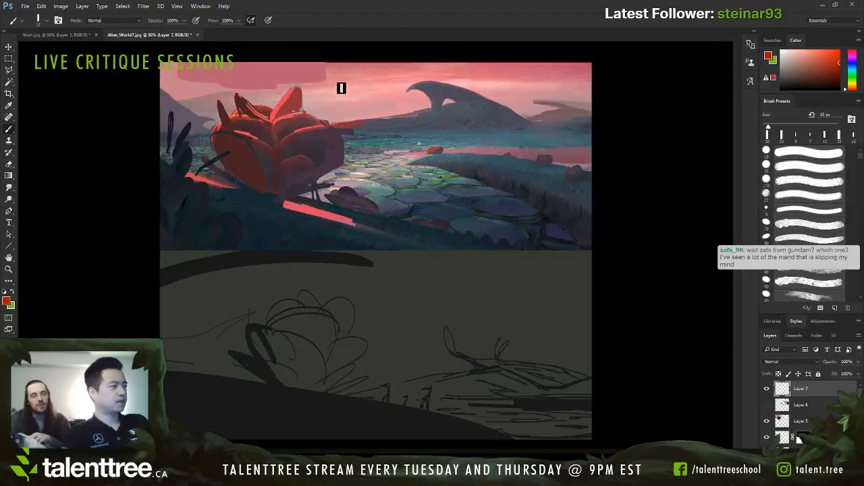
Step: Mark red dashes of increasing length across the sky with a 10 px brush, and undo them
key(bracketleft)
key(bracketleft)
key(bracketleft)
key(bracketleft)
key(bracketleft)
mouse_move(330, 93)
mouse_down()
mouse_move(399, 88)
mouse_move(388, 96)
mouse_move(451, 90)
mouse_up()
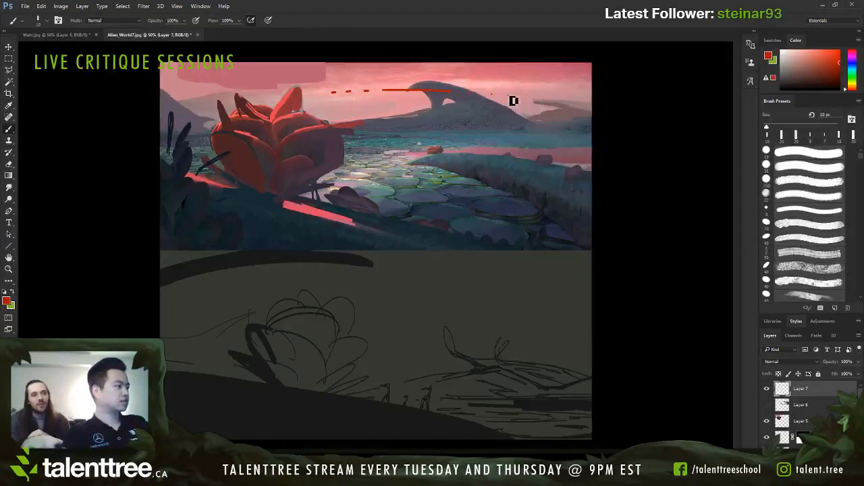
drag(508, 95, 592, 95)
key(ctrl+z)
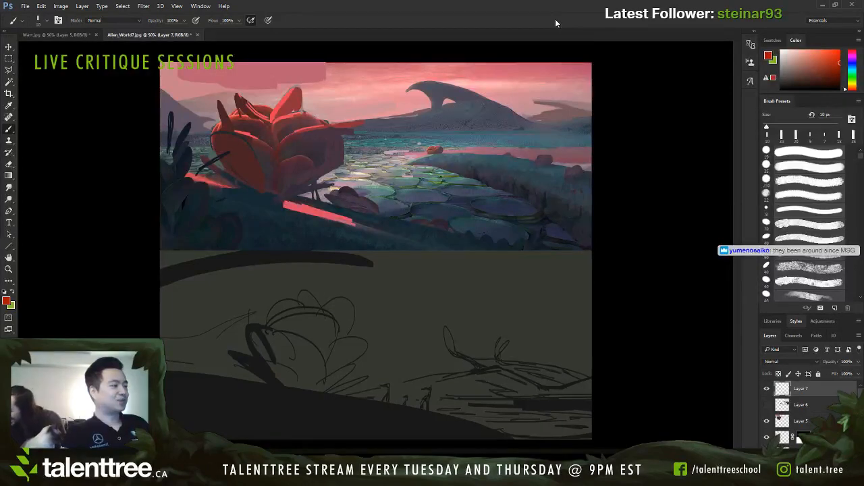
Step: Sample the sky's pink and paint over the sky above the large plant, enlarging the brush to 40 px
alt+click(335, 82)
key(bracketright)
key(bracketright)
key(bracketright)
key(bracketright)
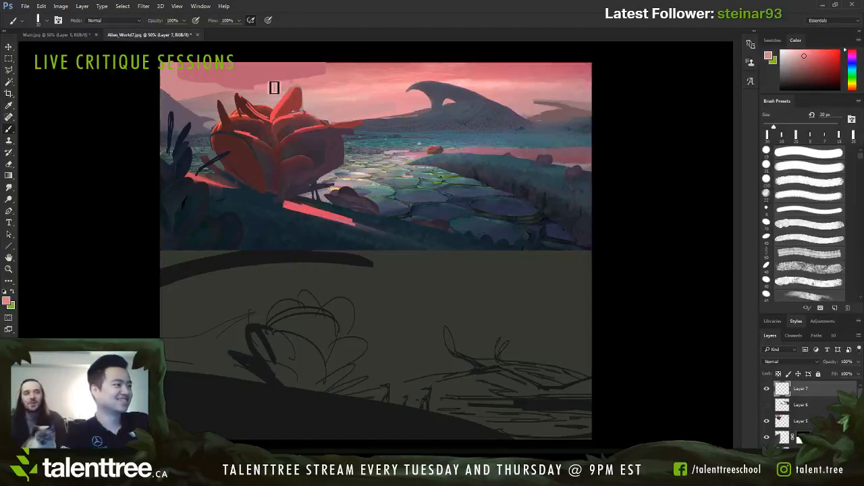
key(bracketright)
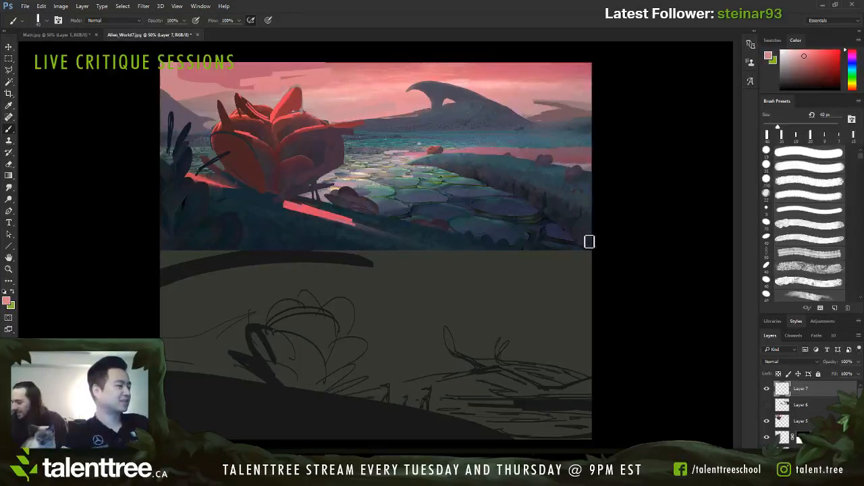
Step: Sample the large plant's dark red and add a new layer
alt+click(522, 429)
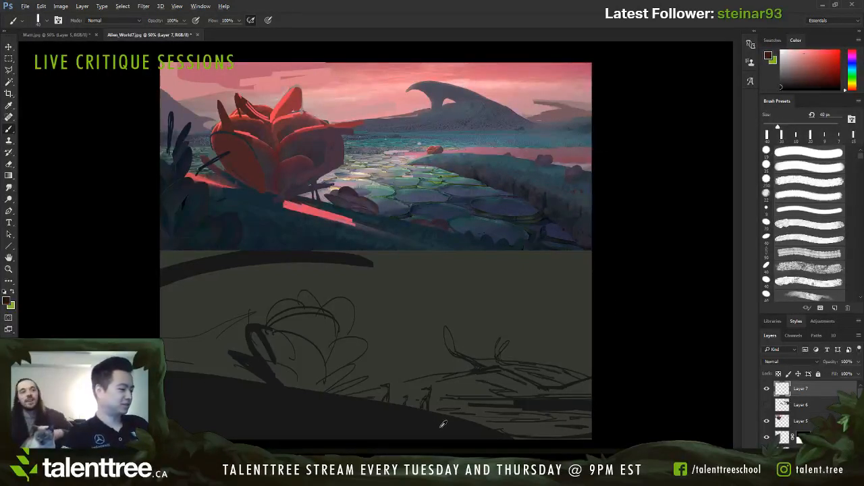
alt+click(262, 174)
key(ctrl+shift+alt+n)
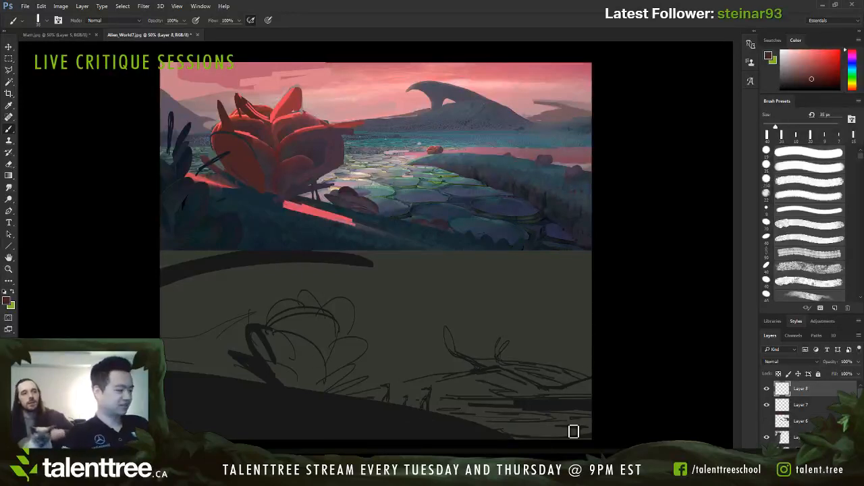
Step: Try a thin dark red stroke on the left leaf of the lower sketch's plant, and undo it
key(bracketleft)
key(bracketleft)
key(bracketleft)
drag(247, 362, 272, 376)
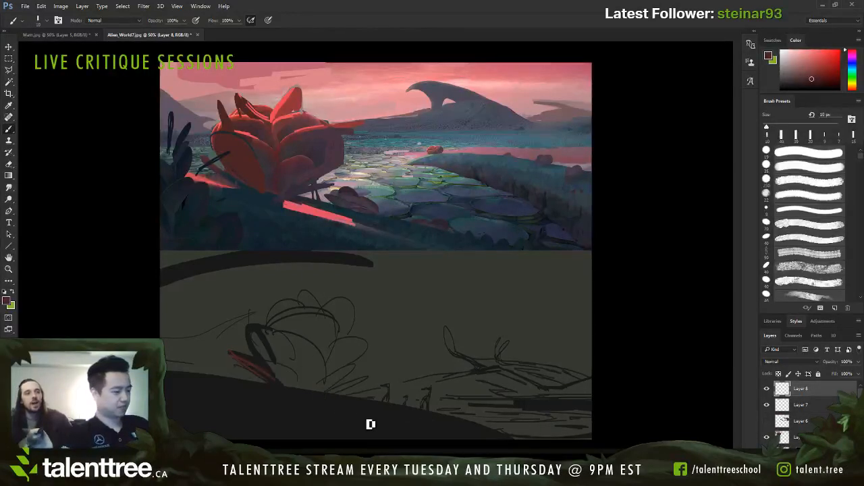
key(ctrl+z)
Step: Paint the left leaf and neighbouring petal of the lower sketch's plant in dark red, enlarging the brush to 70 px
key(bracketright)
key(bracketright)
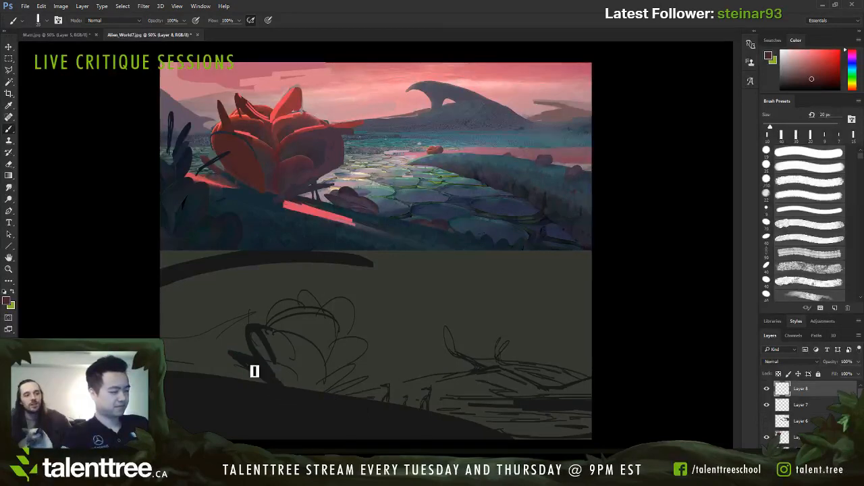
key(bracketright)
mouse_move(254, 371)
mouse_down()
mouse_move(273, 391)
mouse_move(240, 362)
mouse_move(276, 394)
mouse_move(260, 375)
mouse_move(274, 383)
mouse_move(258, 336)
mouse_move(272, 370)
mouse_up()
key(bracketright)
key(bracketright)
key(bracketright)
key(bracketright)
key(bracketright)
key(bracketright)
mouse_move(256, 332)
mouse_down()
mouse_move(273, 376)
mouse_move(277, 361)
mouse_move(289, 385)
mouse_up()
key(bracketright)
Step: Move the dark red plant layer down the layer stack, to just below Layer 3
drag(801, 390, 800, 428)
scroll(825, 403, down, 2)
drag(823, 397, 810, 449)
scroll(810, 435, down, 1)
scroll(781, 426, down, 1)
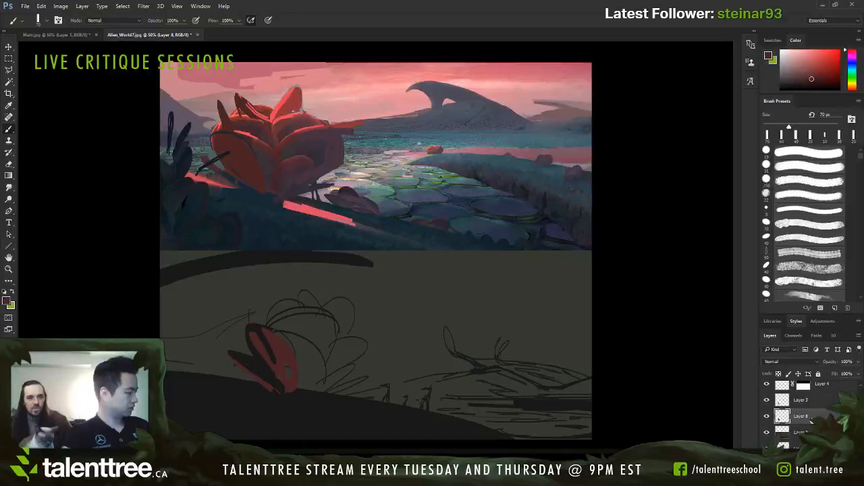
Step: Block in the plant's rounded body in dark red with a 90 px brush, and reduce the brush to 50 px
key(])
key(])
key(])
key(])
mouse_move(272, 336)
mouse_down()
mouse_move(294, 309)
mouse_move(285, 308)
mouse_move(305, 338)
mouse_move(304, 366)
mouse_move(312, 355)
mouse_move(316, 379)
mouse_move(339, 348)
mouse_move(314, 307)
mouse_move(304, 307)
mouse_move(328, 329)
mouse_move(327, 313)
mouse_move(341, 358)
mouse_move(334, 384)
mouse_up()
key(bracketleft)
key(bracketleft)
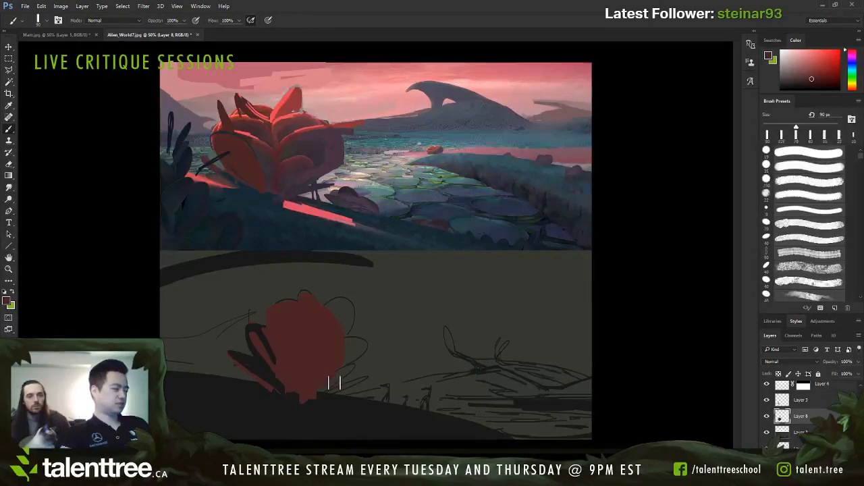
key(bracketleft)
key(bracketleft)
key(bracketleft)
key(bracketleft)
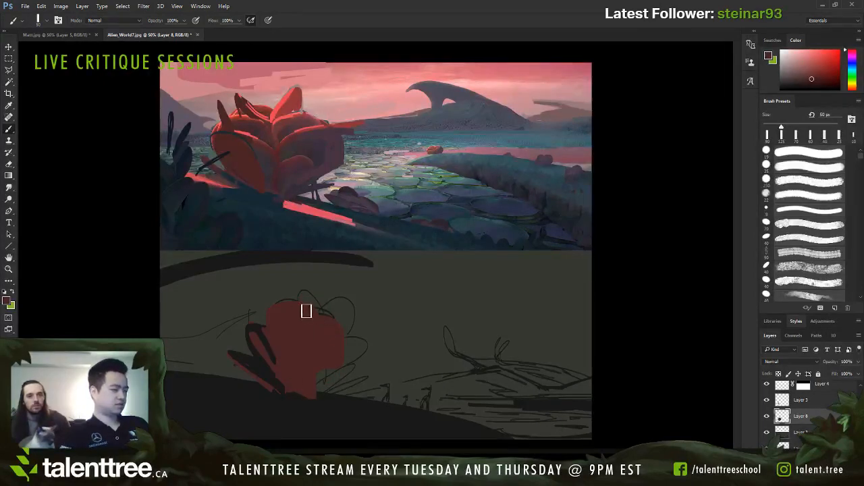
Step: Add a pointed petal at the top of the dark red plant silhouette
key(bracketright)
key(bracketright)
key(bracketright)
mouse_move(306, 297)
mouse_down()
mouse_move(324, 309)
mouse_move(333, 326)
mouse_move(309, 296)
mouse_up()
key(bracketleft)
key(bracketleft)
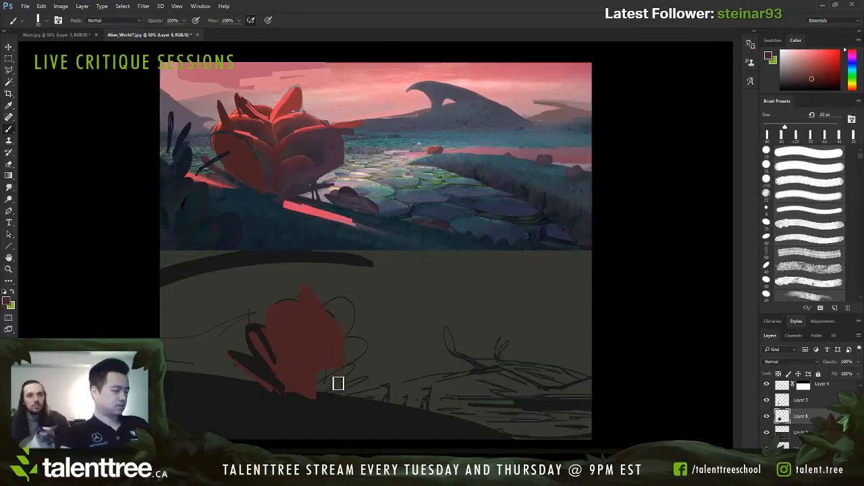
Step: Paint the right-hand petals and lower leaf tips of the plant in dark red, using brush sizes from 25 to 45 px
key(bracketleft)
key(bracketleft)
key(bracketleft)
key(bracketleft)
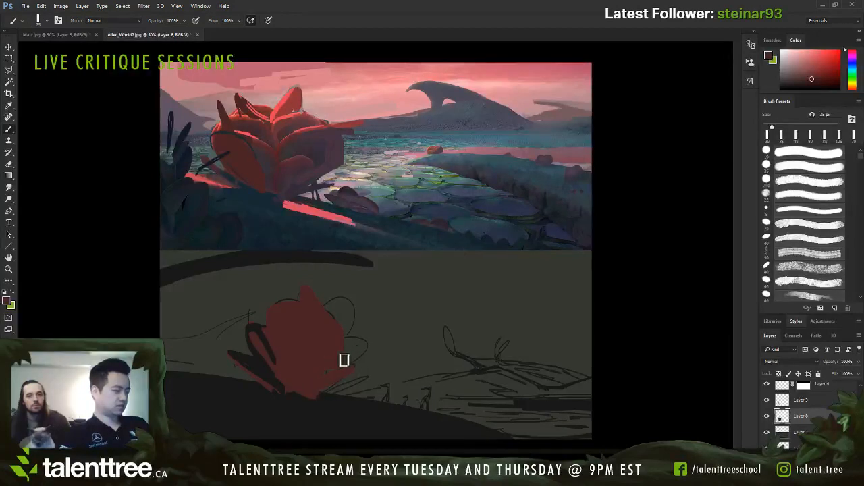
key(bracketright)
key(bracketright)
mouse_move(333, 375)
mouse_down()
mouse_move(357, 353)
mouse_move(345, 359)
mouse_up()
key(bracketright)
key(bracketright)
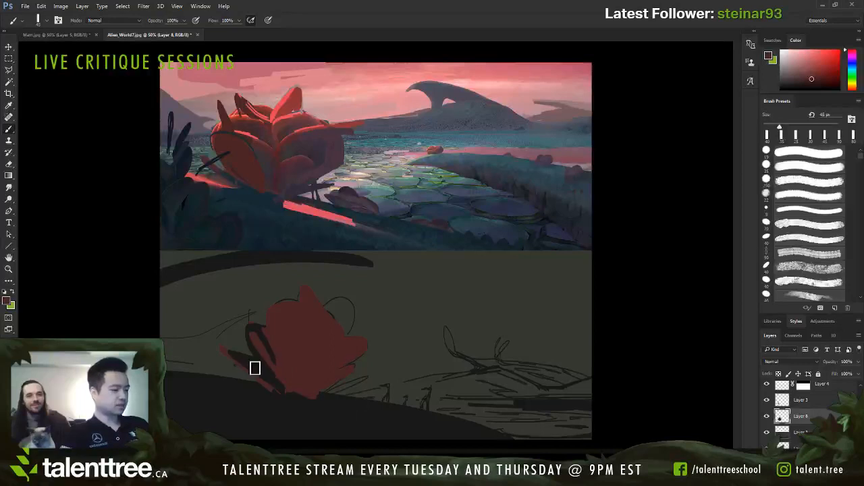
Step: Move the dark red plant layer to the top of the layer stack and toggle its visibility to check it
drag(817, 414, 810, 317)
drag(817, 373, 816, 380)
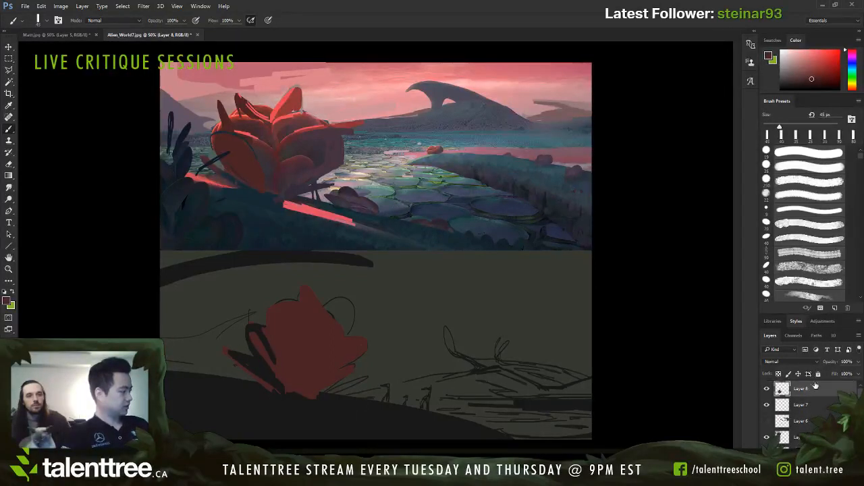
click(766, 389)
click(766, 389)
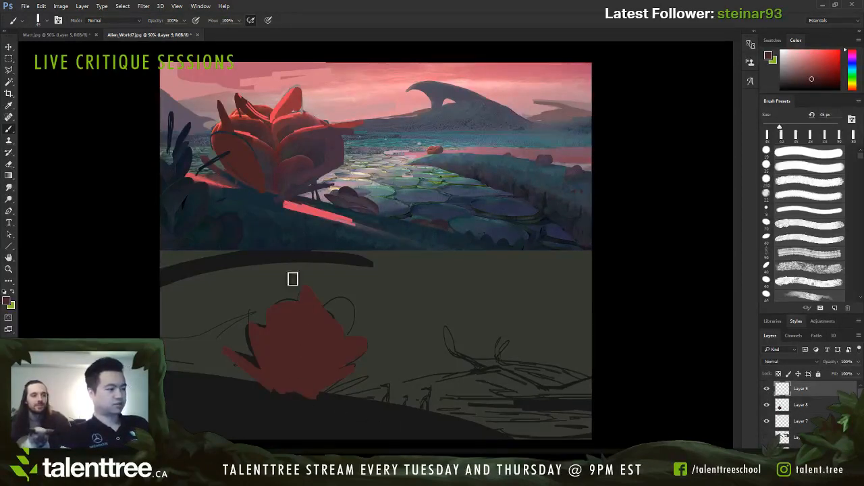
Step: Sample the dark blue of the foreground bank and enlarge the brush to 80 px
alt+click(266, 202)
key(bracketright)
key(bracketright)
key(bracketright)
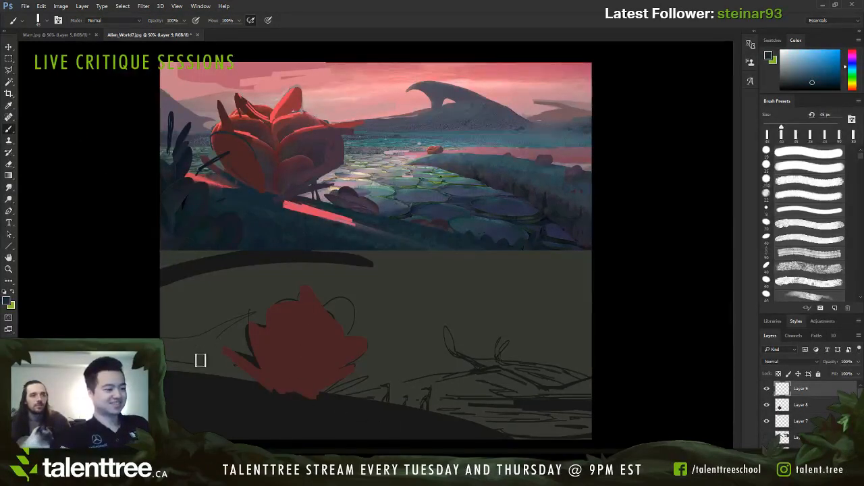
key(bracketright)
Step: Try several dark blue strokes along the slope of the lower sketch's foreground hill, and undo them
drag(171, 377, 572, 437)
key(ctrl+z)
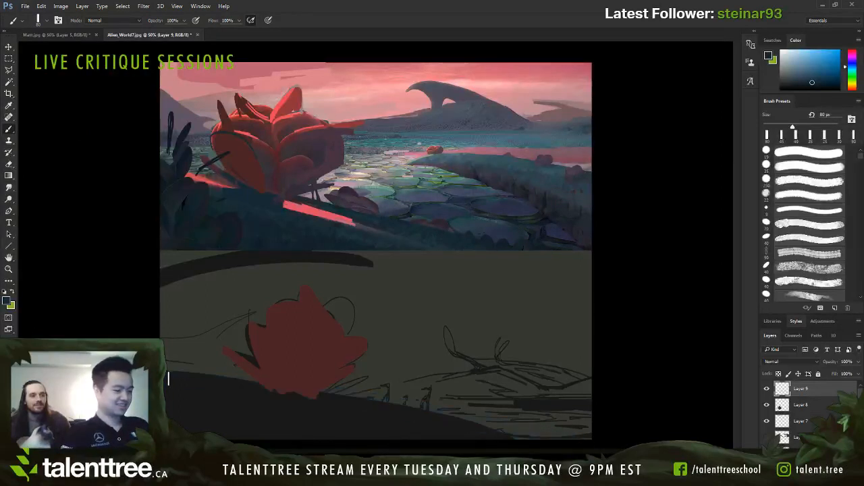
key(ctrl+z)
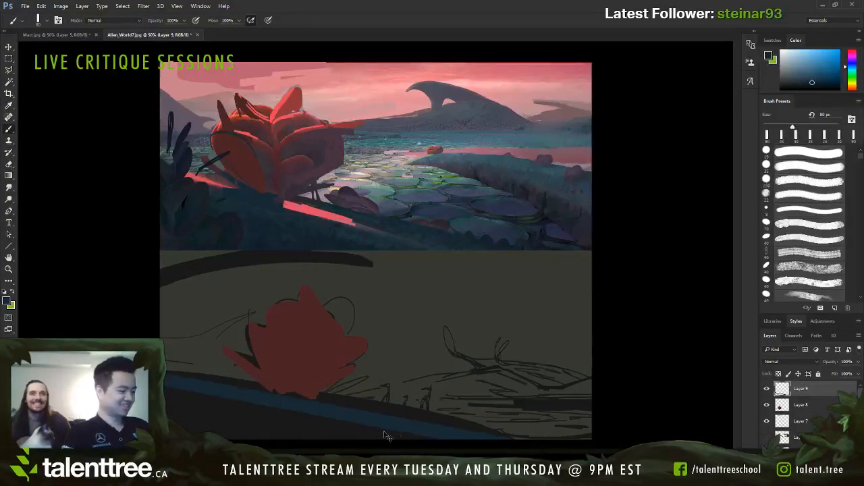
key(ctrl+z)
key(ctrl+z)
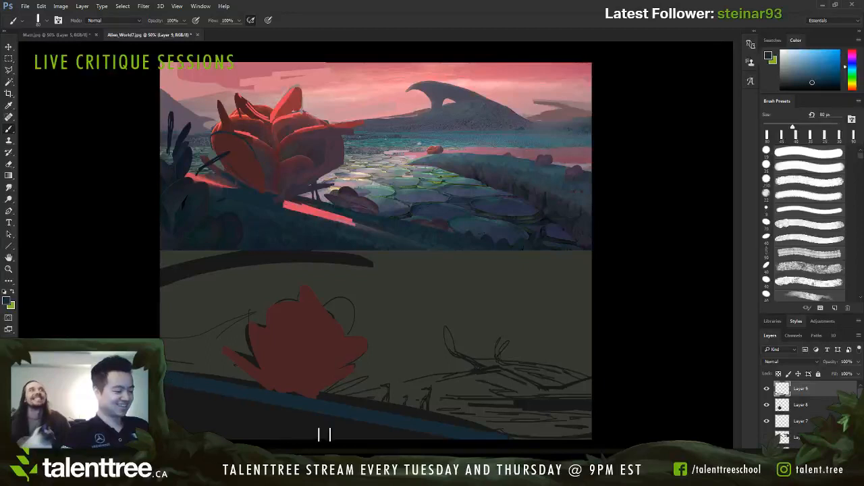
key(ctrl+z)
mouse_move(511, 438)
mouse_down()
mouse_move(290, 387)
mouse_move(163, 385)
mouse_up()
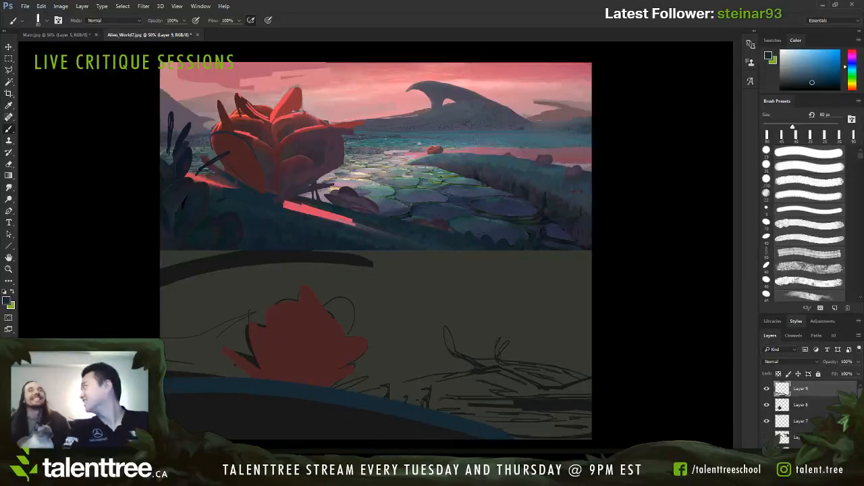
key(ctrl+z)
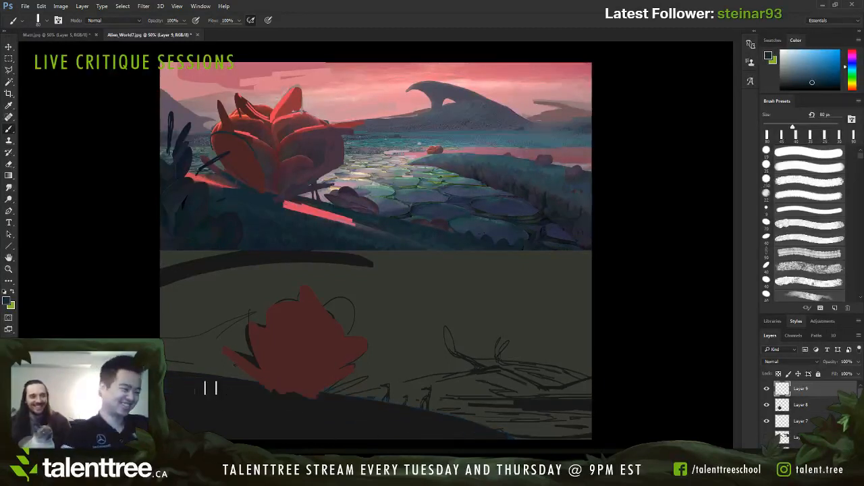
mouse_move(170, 376)
mouse_down()
mouse_move(487, 441)
mouse_move(451, 421)
mouse_move(169, 386)
mouse_up()
key(ctrl+z)
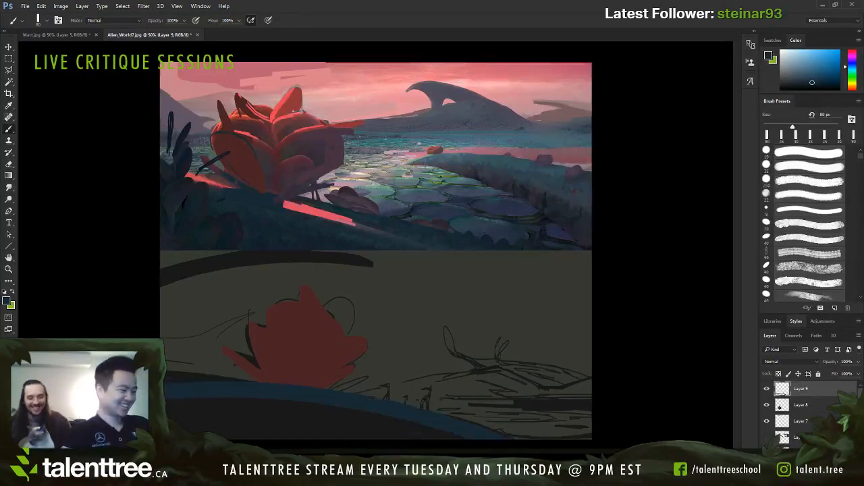
key(ctrl+z)
drag(515, 442, 175, 368)
key(ctrl+z)
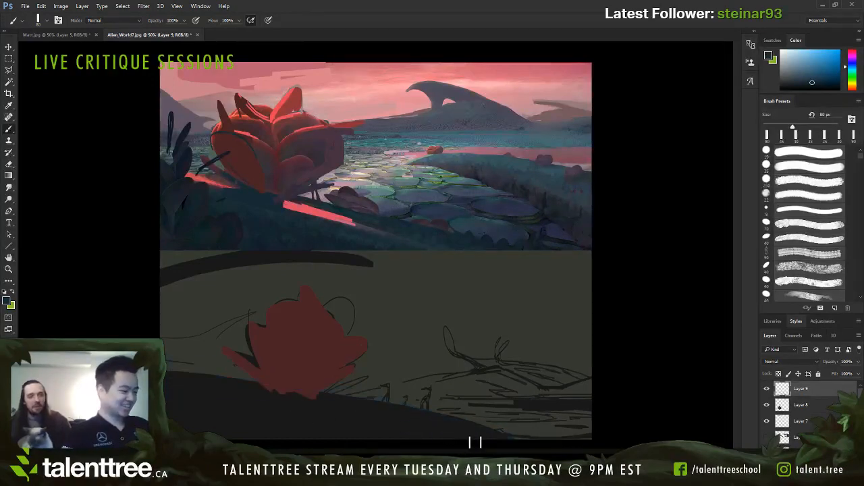
mouse_move(412, 411)
mouse_down()
mouse_move(193, 385)
mouse_move(391, 406)
mouse_move(536, 445)
mouse_move(181, 392)
mouse_up()
key(ctrl+z)
Step: Fill the lower sketch's foreground hill with dark blue using a 125 px brush
key(])
key(])
key(])
mouse_move(244, 394)
mouse_down()
mouse_move(327, 412)
mouse_move(366, 434)
mouse_move(188, 434)
mouse_up()
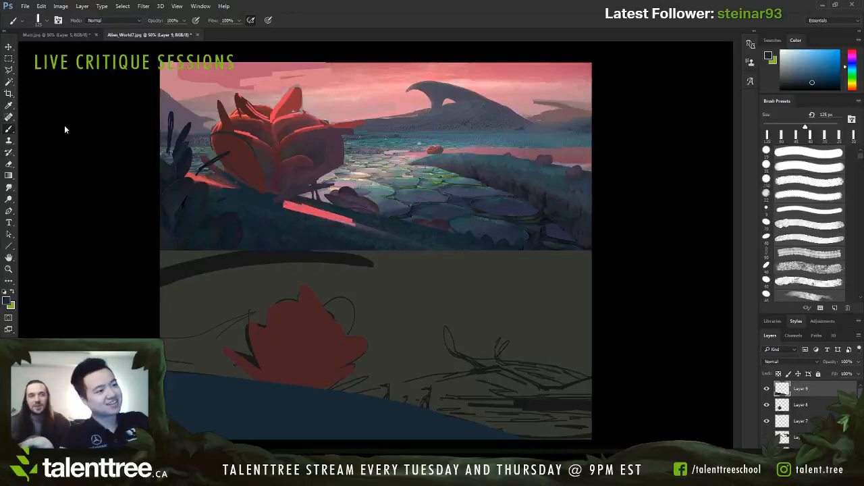
Step: Paint the lower part of the foreground hill in a darker blue with a 250 px brush
key(])
key(])
key(])
key(])
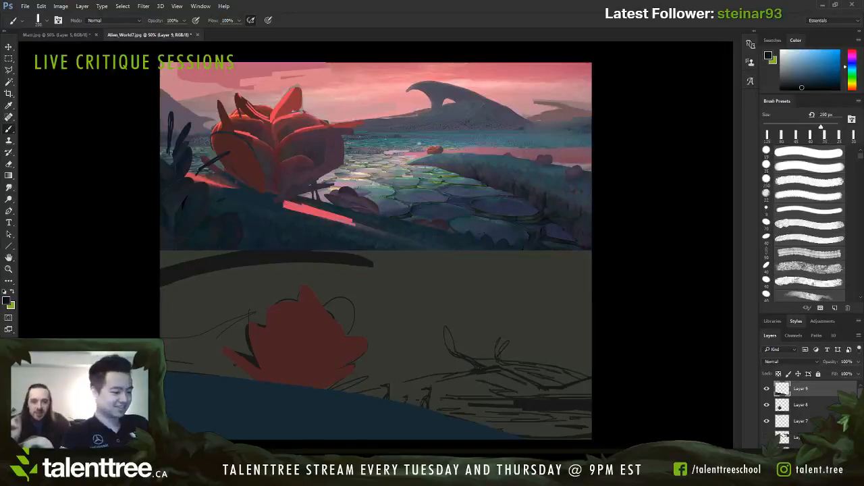
drag(187, 399, 264, 409)
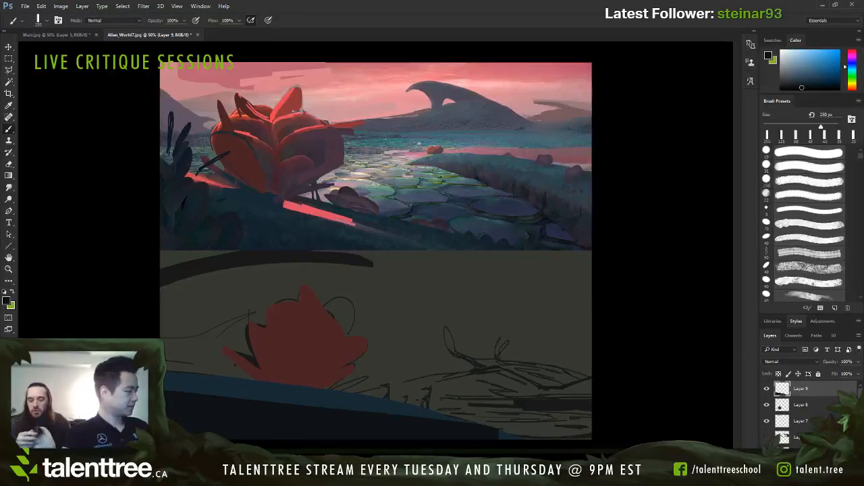
Step: Add a new layer beneath the dark red plant layer
scroll(803, 405, down, 2)
scroll(802, 406, up, 2)
click(802, 405)
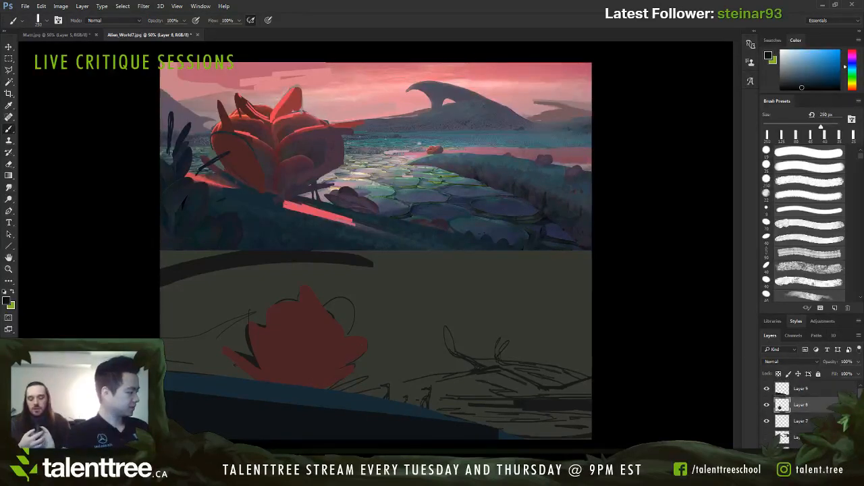
drag(808, 406, 804, 423)
Step: Sample the sky's pale pink and paint a straight horizontal band across the lower sketch's horizon, behind the plant
key(bracketleft)
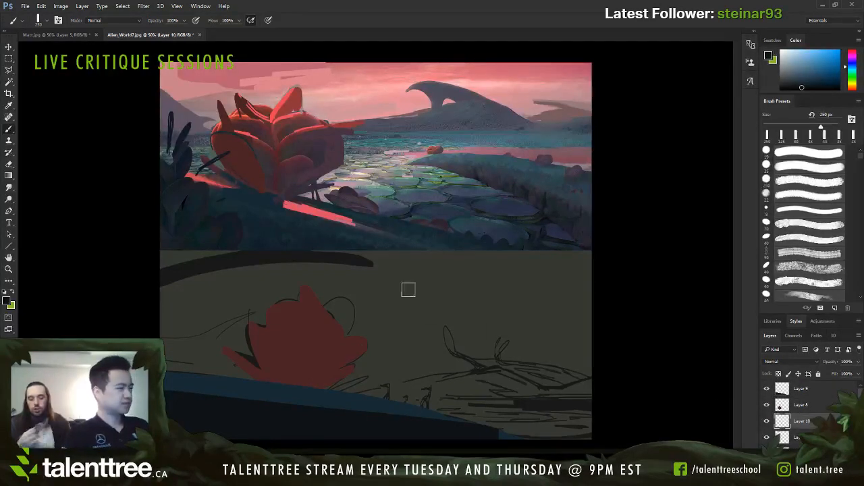
alt+click(379, 109)
key(bracketleft)
key(bracketleft)
key(bracketleft)
key(bracketleft)
key(bracketleft)
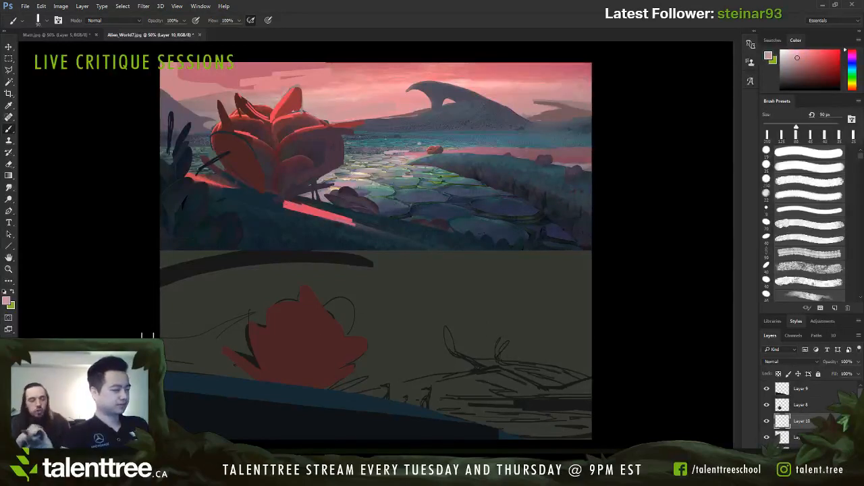
drag(147, 341, 684, 361)
key(ctrl+z)
mouse_move(605, 362)
mouse_down()
mouse_move(173, 365)
mouse_move(590, 382)
mouse_move(593, 368)
mouse_up()
key(ctrl+z)
key(bracketleft)
key(bracketleft)
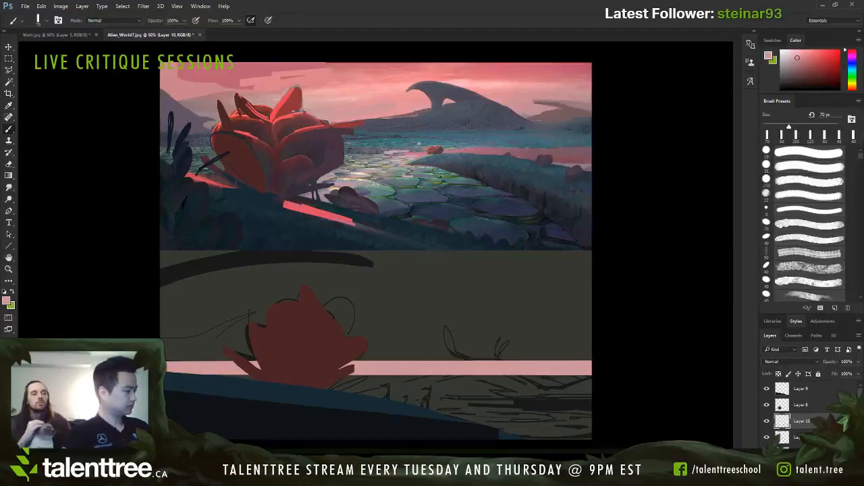
key(h)
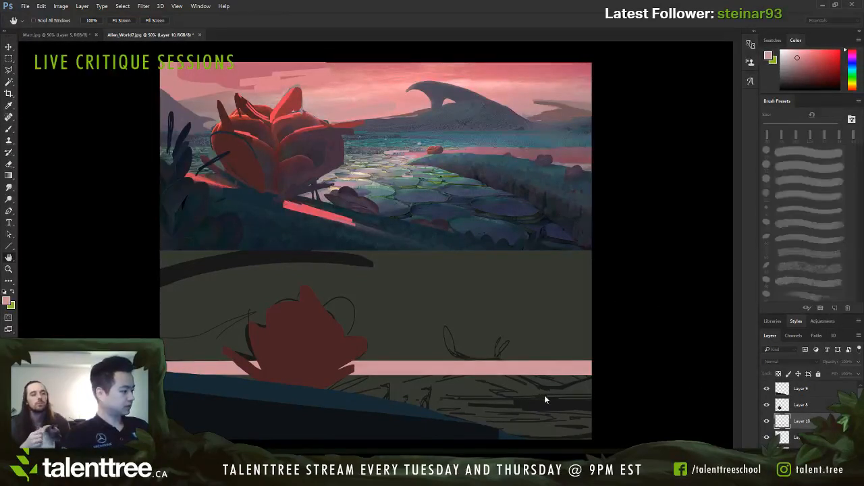
mouse_move(545, 395)
mouse_down()
mouse_move(576, 397)
mouse_move(558, 397)
mouse_up()
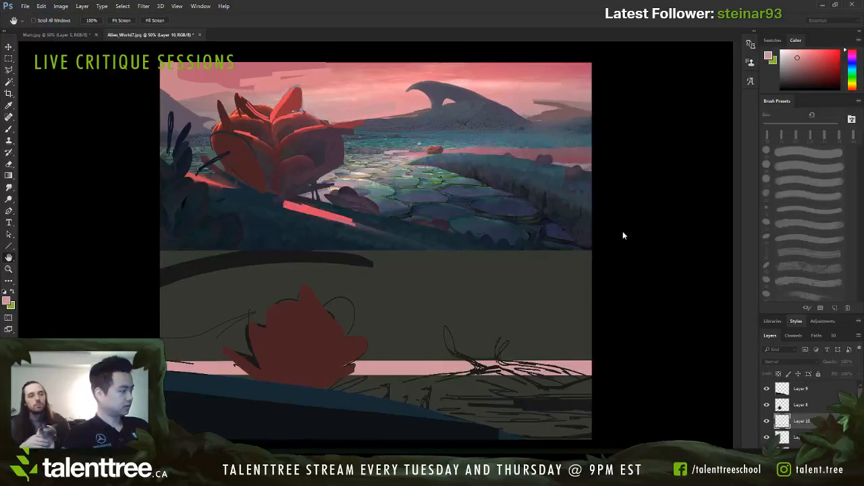
Step: Paint a salmon-pink horizontal band across the lower sketch's sky, directly above the pale pink horizon band
drag(559, 254, 556, 256)
key(b)
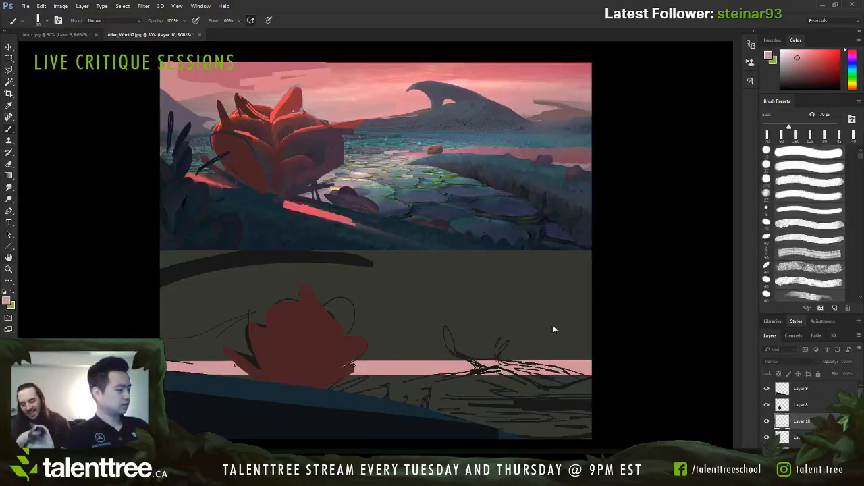
key(bracketright)
key(bracketright)
key(bracketright)
key(bracketright)
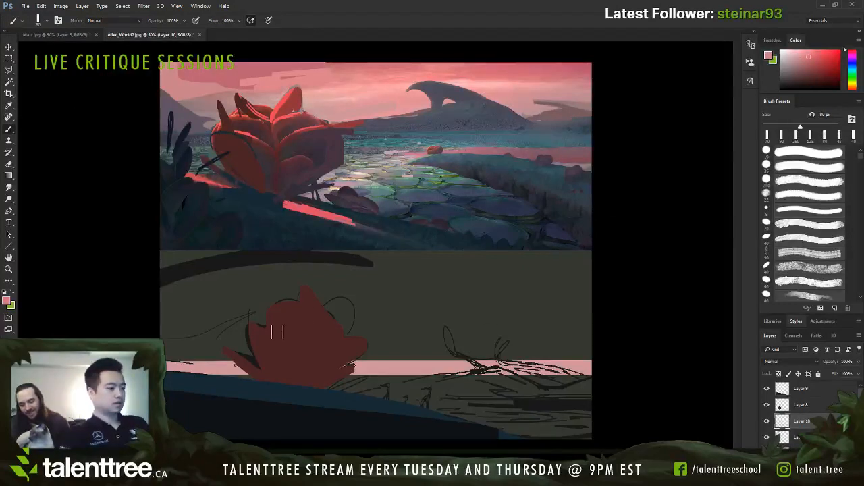
mouse_move(163, 343)
mouse_down()
mouse_move(339, 335)
mouse_move(672, 355)
mouse_up()
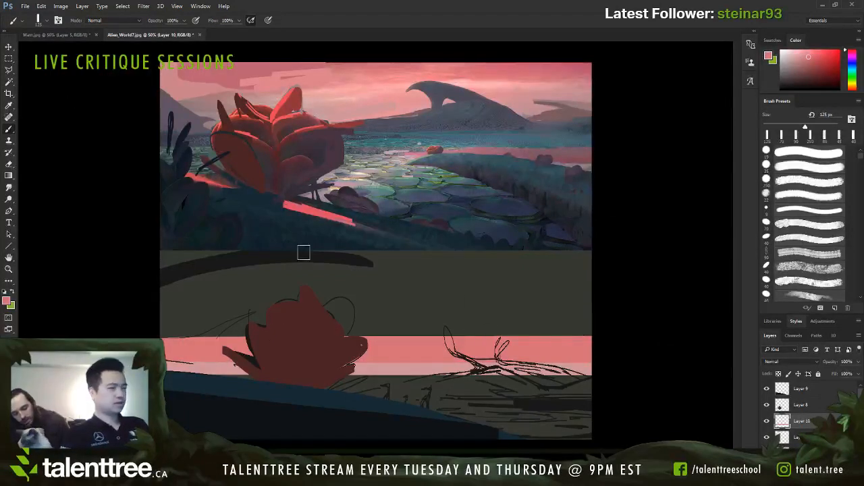
Step: Block in a broad dusty-rose band across the upper sky of the lower sketch with a large 200–250 px brush
click(79, 108)
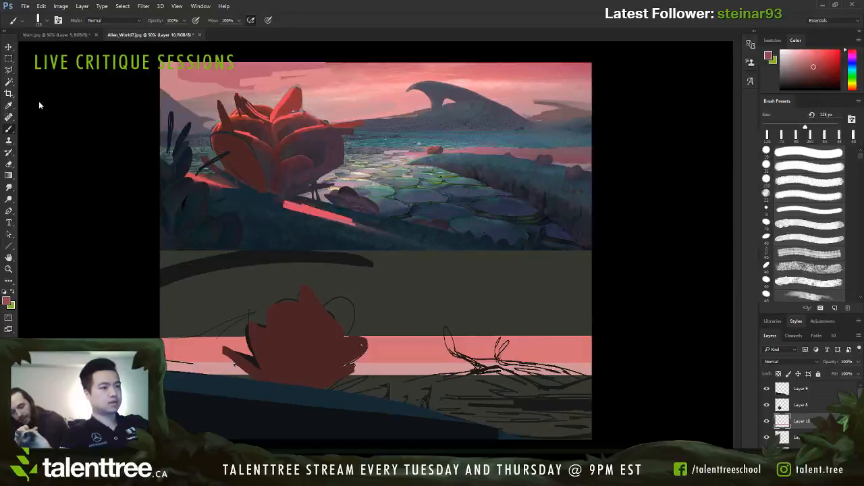
key(bracketright)
key(bracketright)
key(bracketright)
key(bracketright)
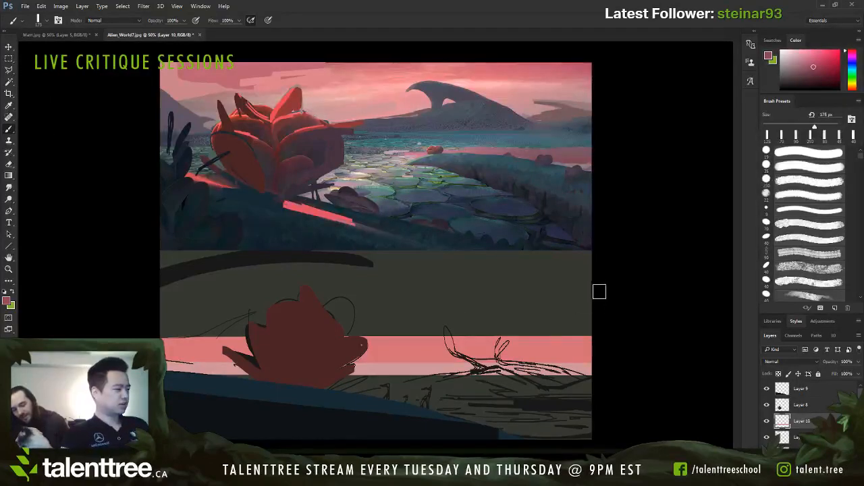
mouse_move(598, 291)
mouse_down()
mouse_move(375, 287)
mouse_move(468, 293)
mouse_move(416, 272)
mouse_move(602, 264)
mouse_move(558, 268)
mouse_up()
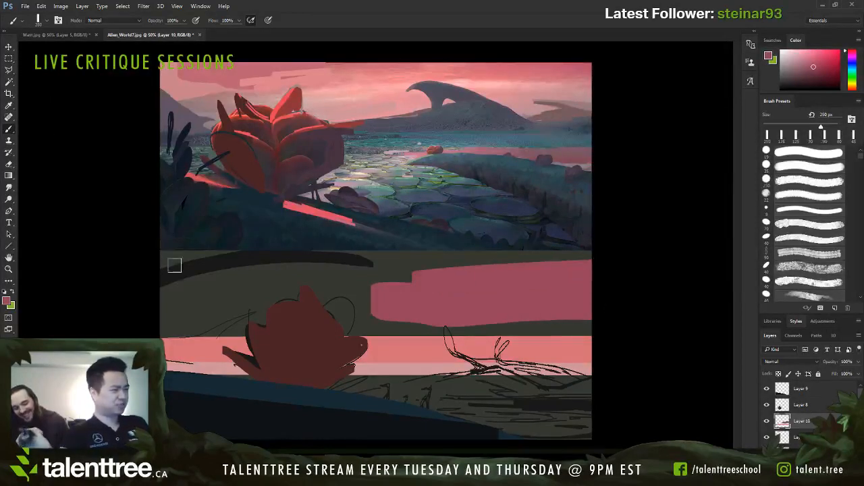
key(bracketleft)
mouse_move(174, 266)
mouse_down()
mouse_move(299, 259)
mouse_move(261, 250)
mouse_move(145, 258)
mouse_up()
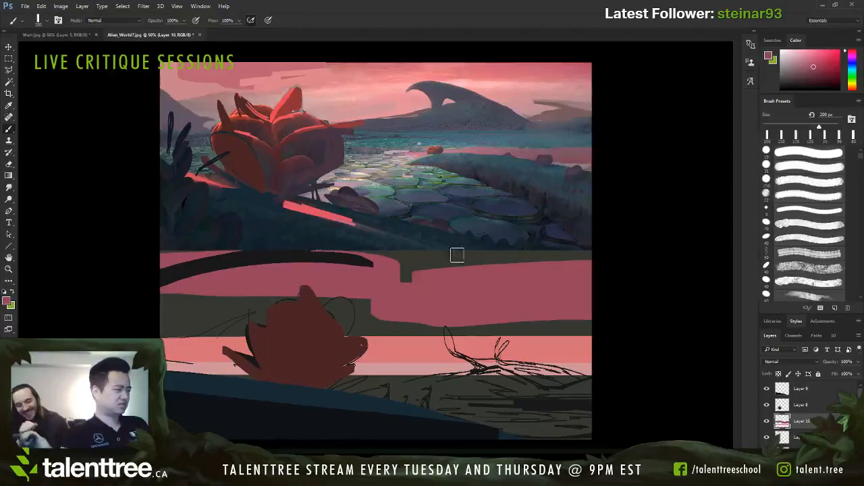
Step: Sample the salmon pink and extend its band upward at the sketch's right side with a 150 px brush
alt+click(554, 334)
key(bracketleft)
key(bracketleft)
drag(457, 334, 634, 334)
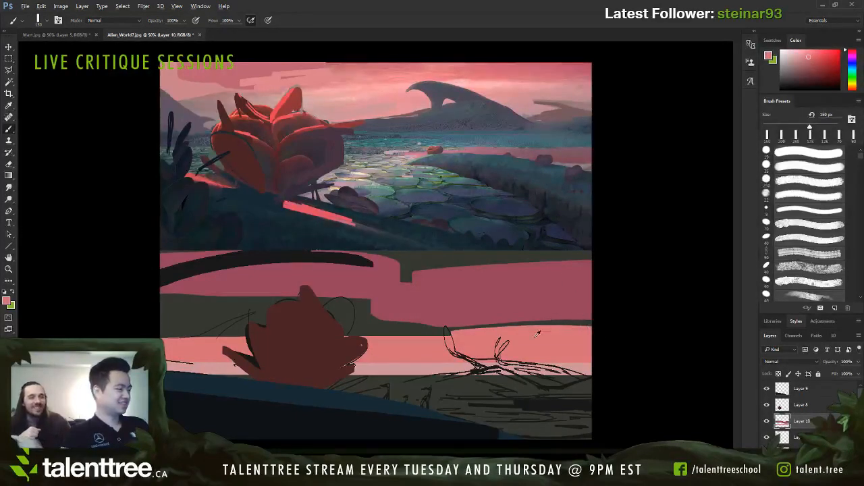
Step: Paint a coral-red band between the dusty-rose sky and the salmon-pink band, using a 90–100 px brush
alt+click(436, 312)
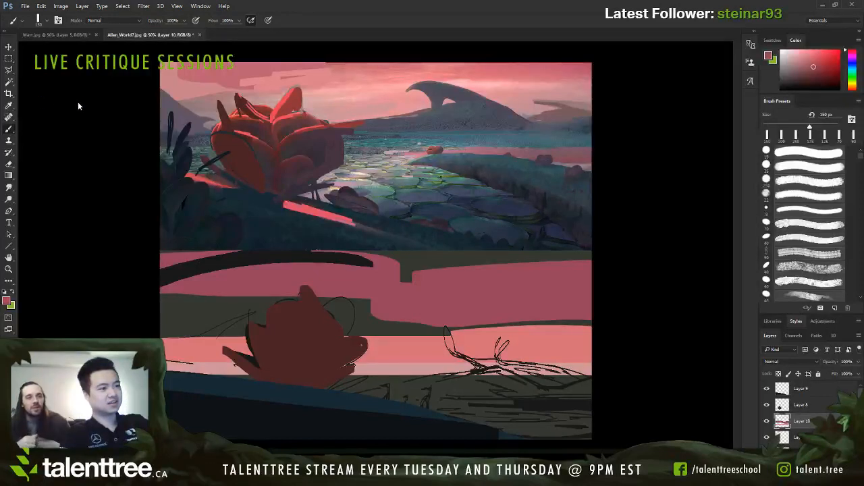
key(bracketleft)
key(bracketleft)
key(bracketleft)
mouse_move(172, 295)
mouse_down()
mouse_move(236, 293)
mouse_move(603, 332)
mouse_up()
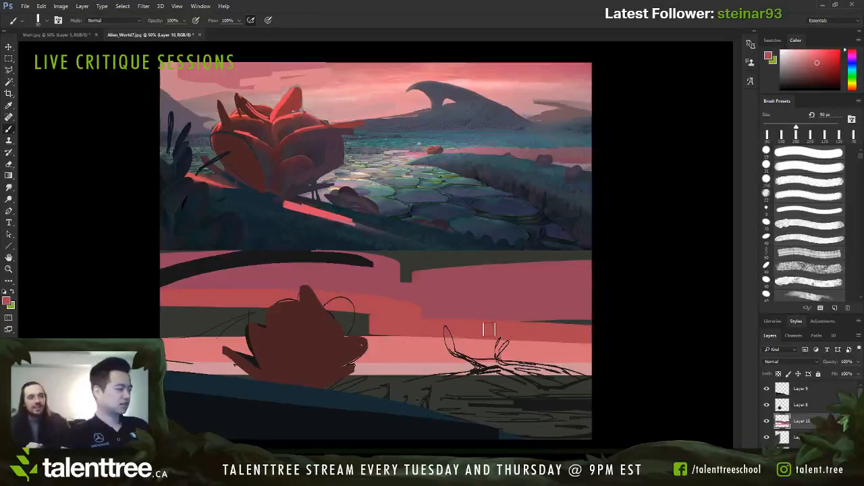
drag(489, 330, 477, 331)
key(bracketright)
mouse_move(409, 340)
mouse_down()
mouse_move(349, 317)
mouse_move(204, 316)
mouse_up()
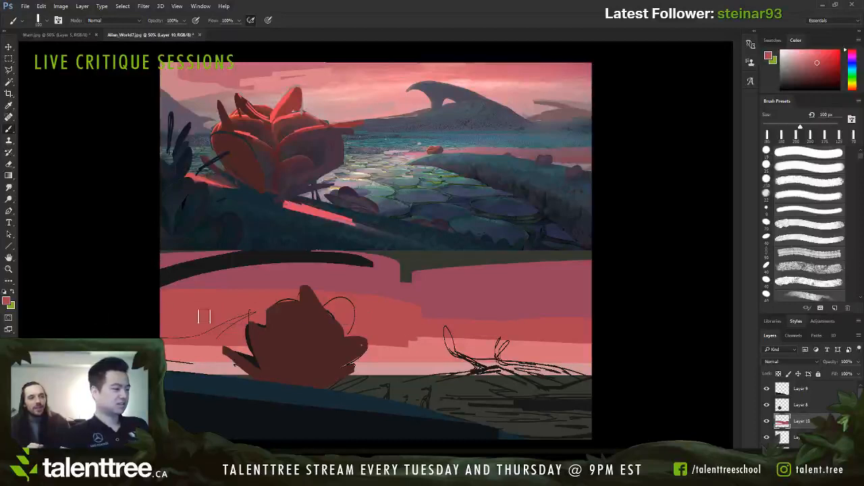
Step: Sample the salmon pink and repaint the lower band straight across the sketch with an 80 px brush
alt+click(386, 338)
key(bracketleft)
key(bracketleft)
drag(598, 338, 188, 336)
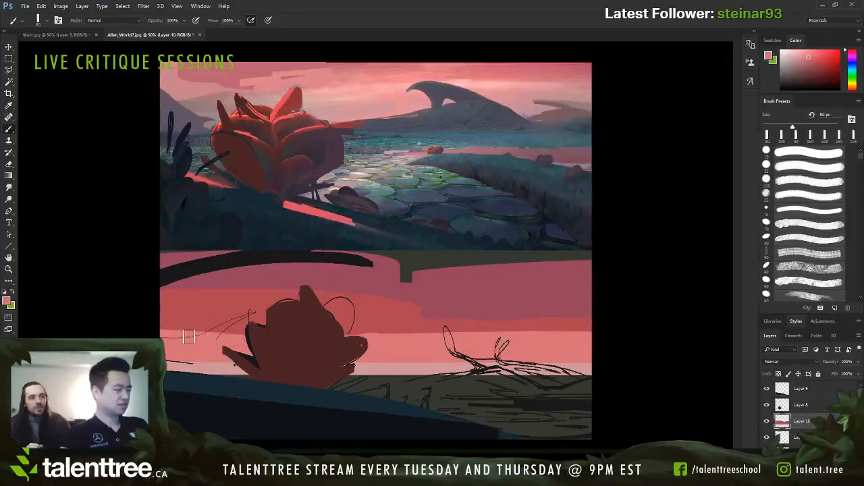
Step: Sample the coral red and widen its band down toward the horizon across the full sketch width
alt+click(358, 322)
drag(358, 323, 648, 321)
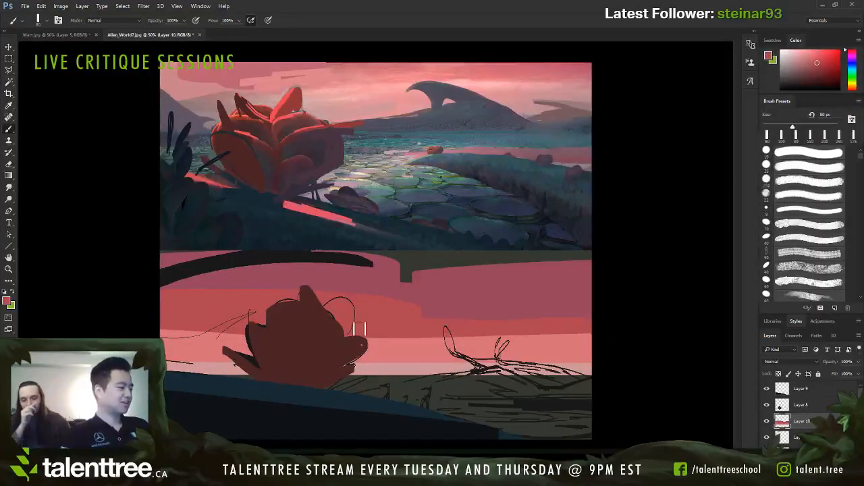
drag(359, 329, 606, 344)
mouse_move(534, 335)
mouse_down()
mouse_move(643, 344)
mouse_move(185, 336)
mouse_up()
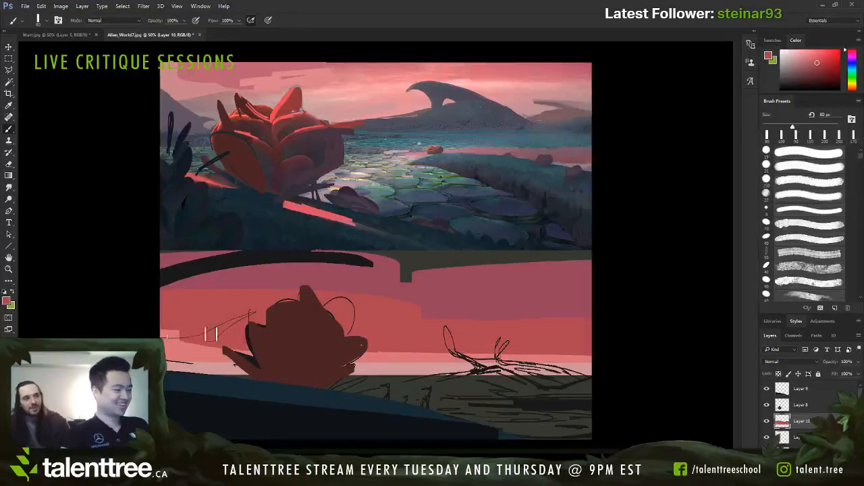
Step: Sample the salmon pink and paint along the horizon with a 50 px brush, leaving a thin pale strip above it
alt+click(441, 367)
key(bracketleft)
key(bracketleft)
key(bracketleft)
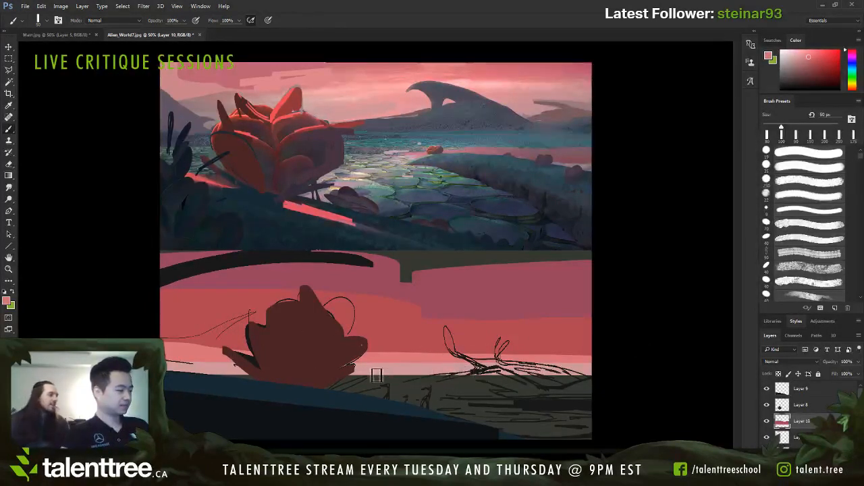
mouse_move(377, 375)
mouse_down()
mouse_move(599, 372)
mouse_move(173, 371)
mouse_up()
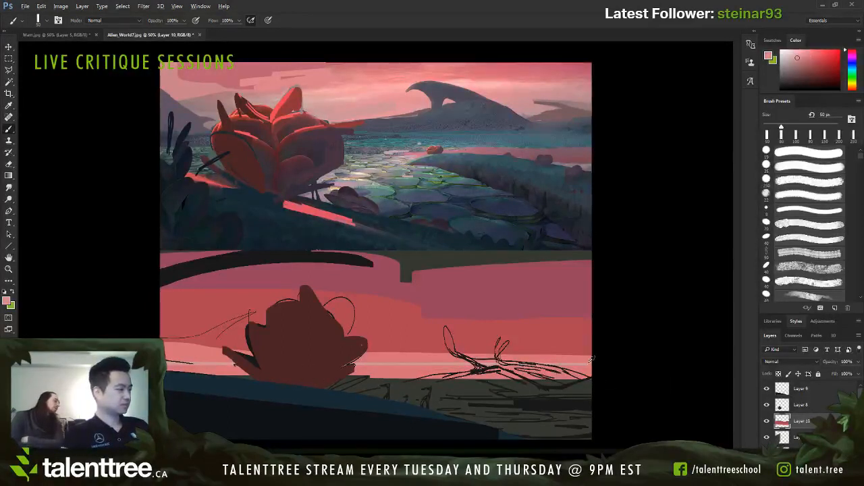
key(bracketleft)
key(bracketleft)
key(bracketleft)
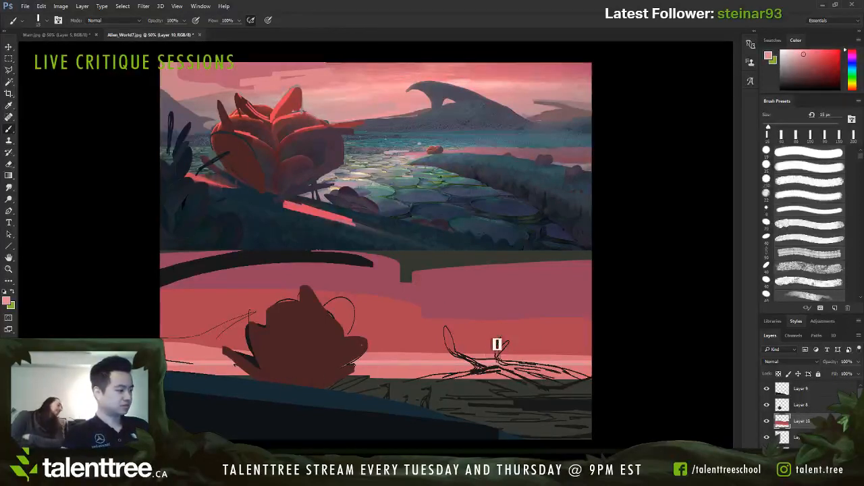
drag(497, 344, 505, 339)
Step: Cover the top of the lower sketch's sky with dark plum clouds using a 150–175 px brush
alt+click(482, 290)
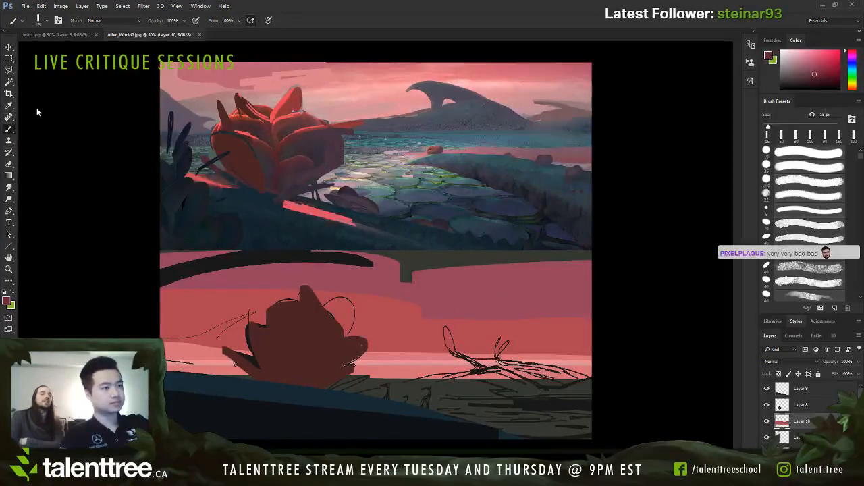
key(bracketright)
key(bracketright)
key(bracketright)
key(bracketright)
key(bracketright)
key(bracketright)
key(bracketright)
key(bracketright)
key(bracketright)
key(bracketright)
key(bracketright)
key(bracketright)
key(bracketright)
key(bracketright)
drag(597, 255, 458, 273)
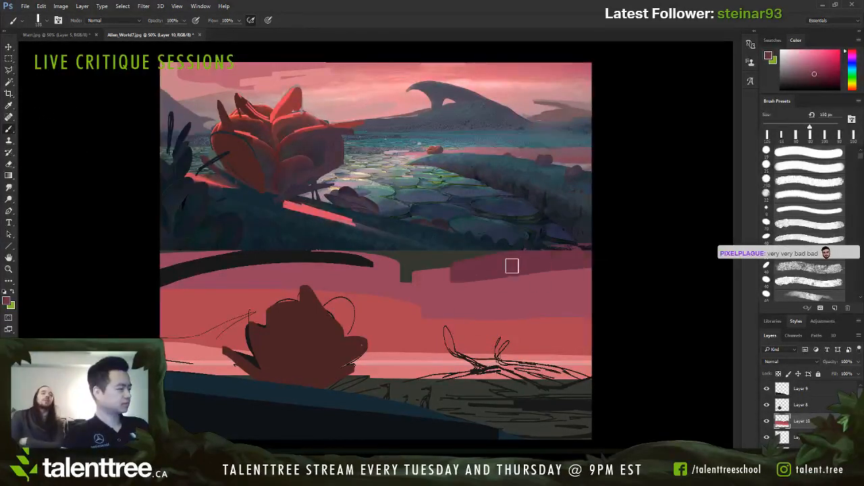
key(bracketright)
mouse_move(502, 256)
mouse_down()
mouse_move(292, 261)
mouse_move(576, 270)
mouse_move(539, 278)
mouse_move(516, 269)
mouse_move(562, 272)
mouse_up()
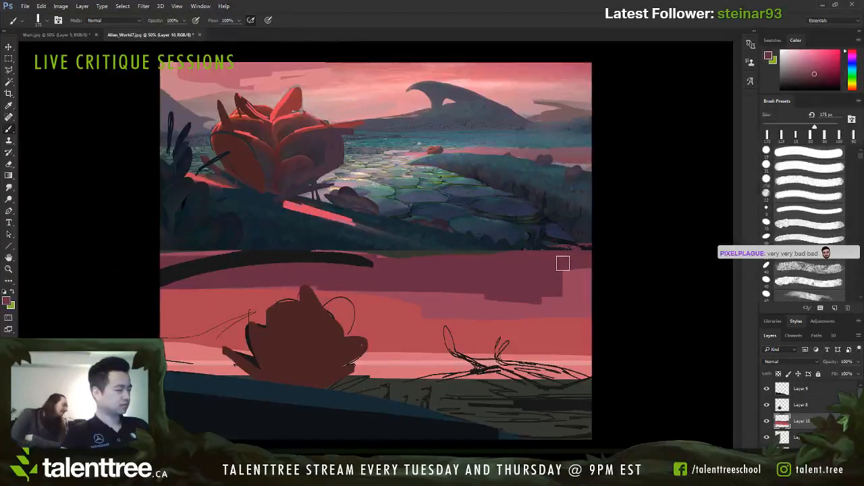
key(bracketleft)
drag(532, 299, 412, 276)
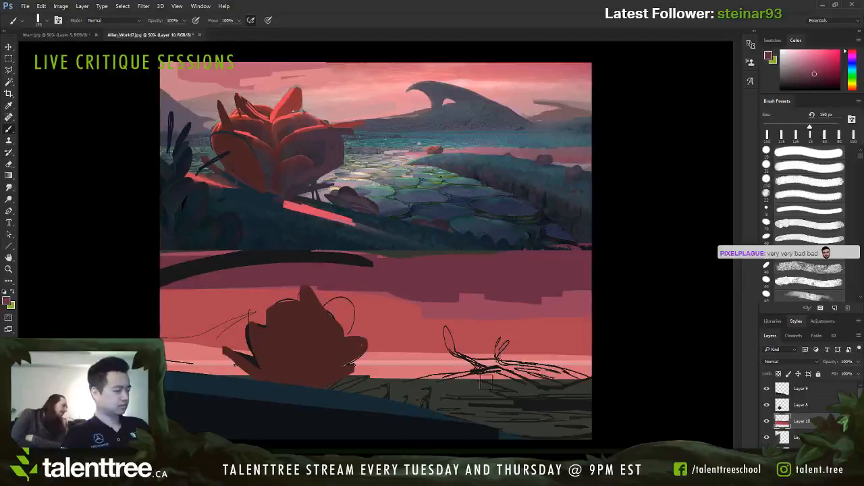
Step: Sample the dark blue of the foreground hill and reduce the brush to 100 px
alt+click(366, 403)
key(bracketleft)
key(bracketleft)
key(bracketleft)
key(bracketleft)
key(bracketleft)
key(bracketleft)
key(bracketleft)
key(bracketleft)
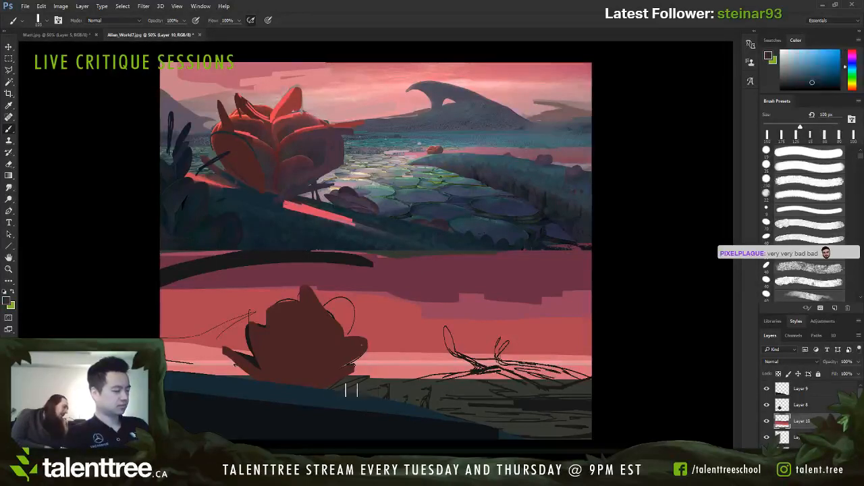
mouse_move(538, 380)
mouse_down()
mouse_move(454, 346)
mouse_move(451, 335)
mouse_move(463, 353)
mouse_up()
key(bracketleft)
key(ctrl+alt+z)
key(ctrl+alt+z)
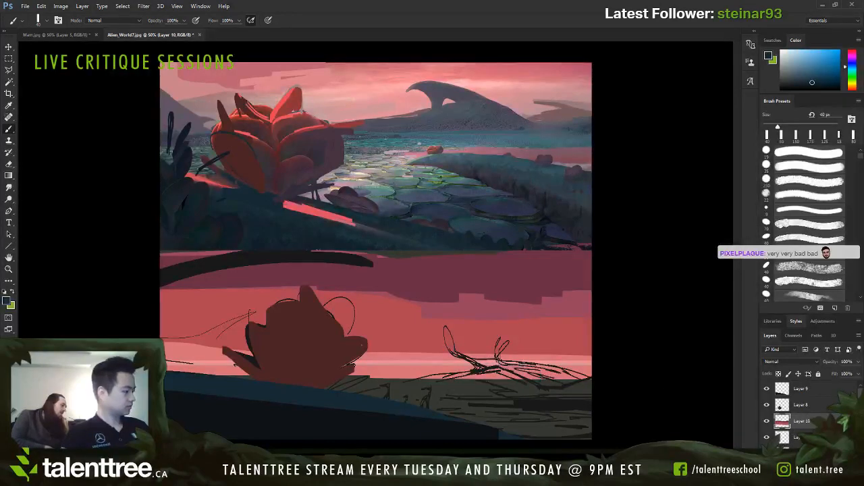
Step: On a new layer above the sky, paint the tall curved branch and its base in dark blue with a small brush
key(bracketleft)
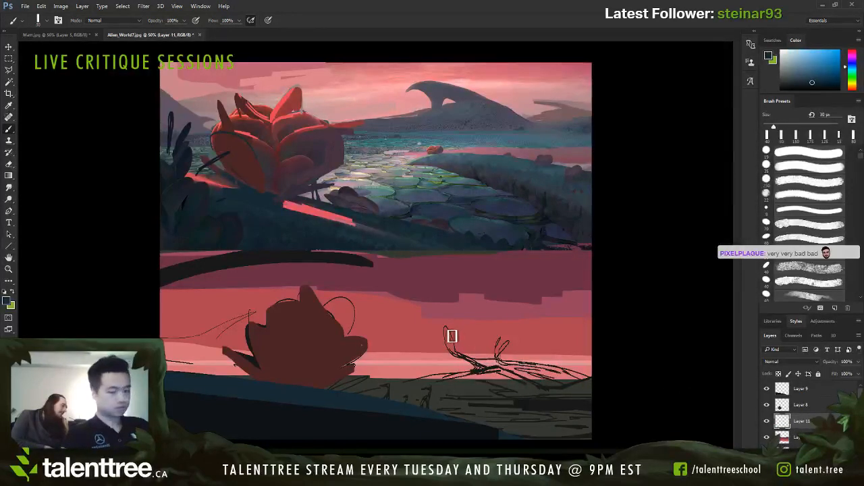
mouse_move(447, 328)
mouse_down()
mouse_move(447, 343)
mouse_move(479, 361)
mouse_up()
key(bracketleft)
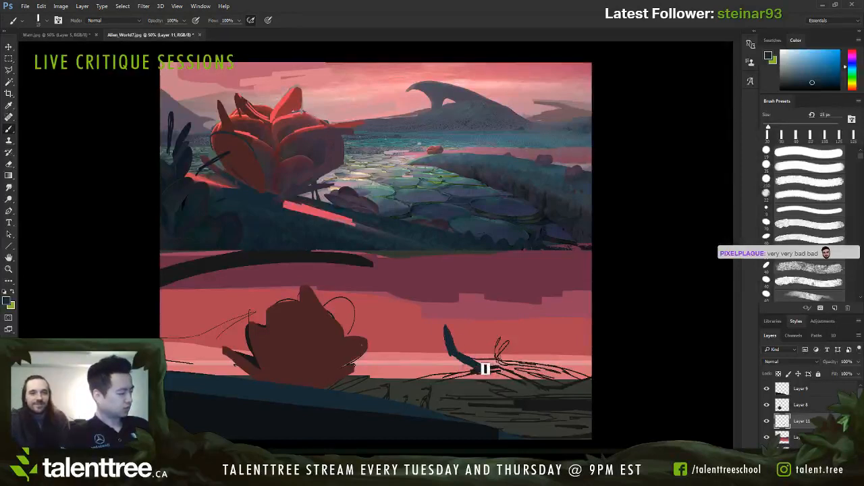
key(bracketright)
key(bracketleft)
key(bracketleft)
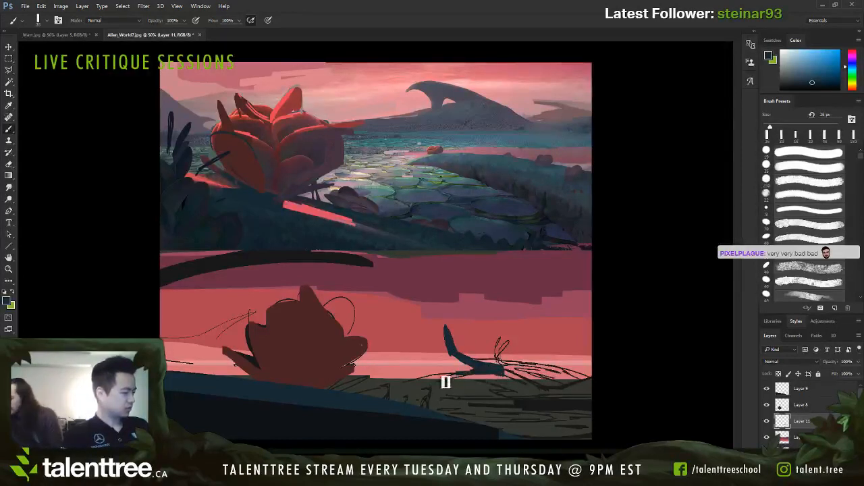
Step: Paint the dark blue ridge line extending from the branch's base to both sides along the horizon
key(bracketright)
key(bracketright)
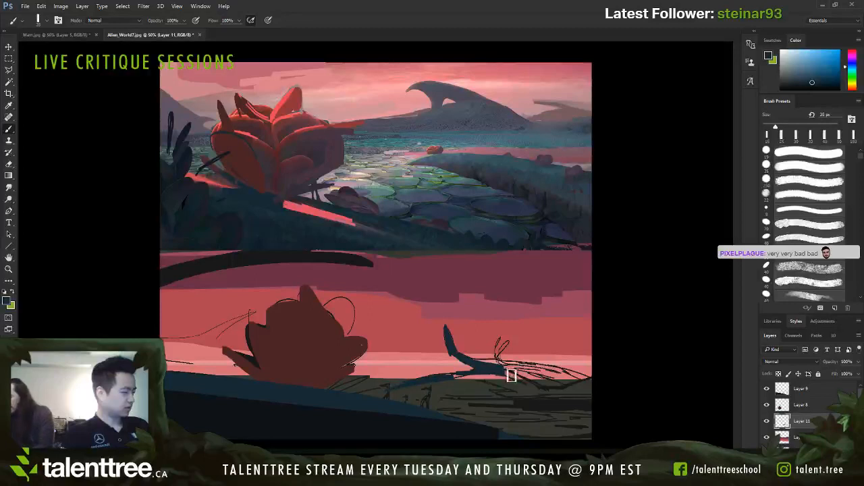
mouse_move(509, 374)
mouse_down()
mouse_move(556, 399)
mouse_move(599, 384)
mouse_up()
Step: Fill the middle ground beneath the ridge line with dark blue using a 45–60 px brush
key(bracketright)
key(bracketright)
key(bracketright)
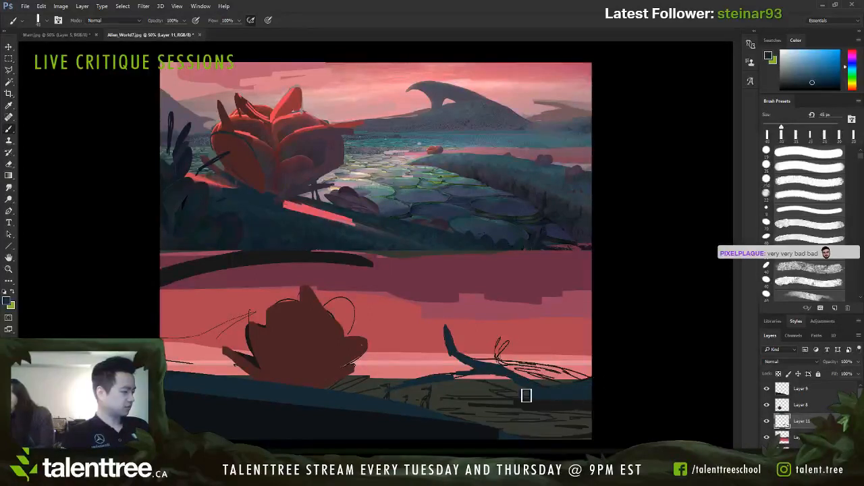
mouse_move(526, 394)
mouse_down()
mouse_move(482, 374)
mouse_move(525, 384)
mouse_move(397, 386)
mouse_move(542, 395)
mouse_up()
key(bracketright)
key(bracketright)
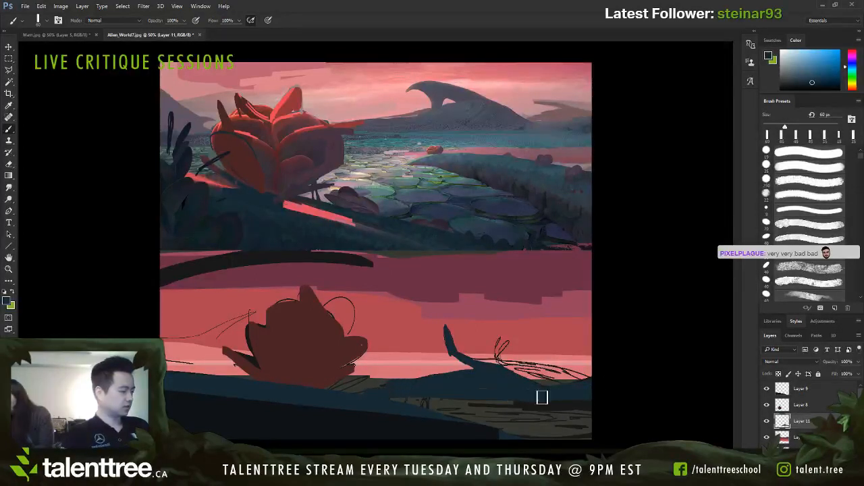
key(bracketleft)
key(bracketleft)
key(bracketleft)
key(bracketleft)
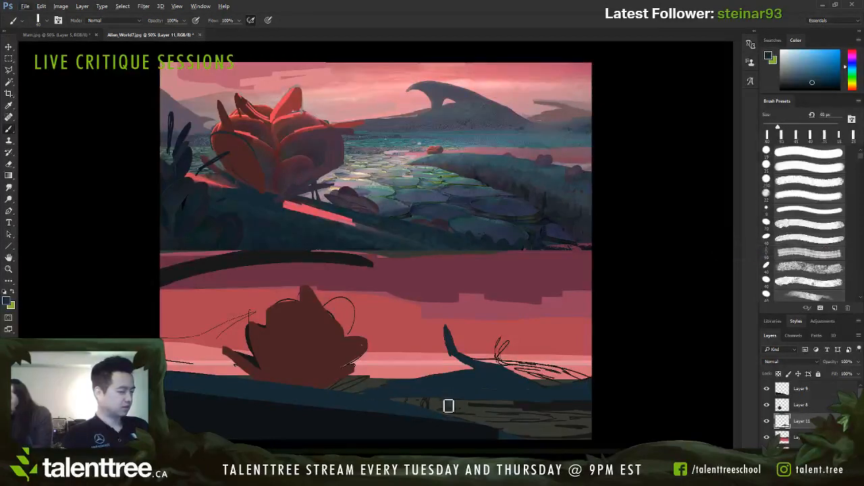
Step: Paint the two small twigs on the ridge right of the curved branch in dark blue with a fine brush
key(bracketleft)
key(bracketleft)
key(bracketleft)
key(bracketleft)
key(bracketleft)
key(bracketleft)
key(bracketleft)
key(bracketleft)
key(bracketleft)
key(bracketleft)
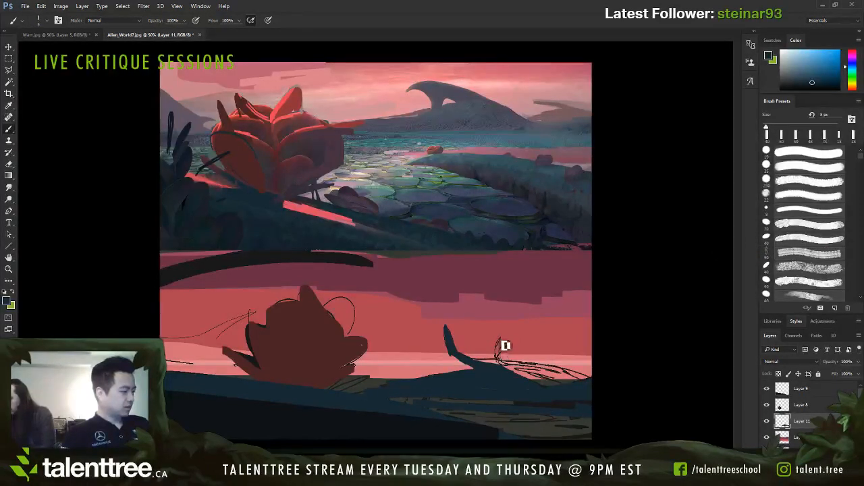
key(bracketright)
key(bracketright)
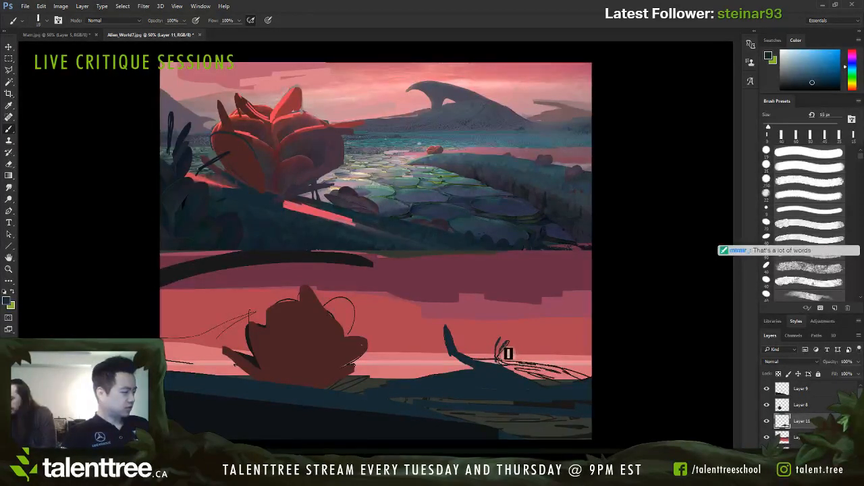
key(bracketright)
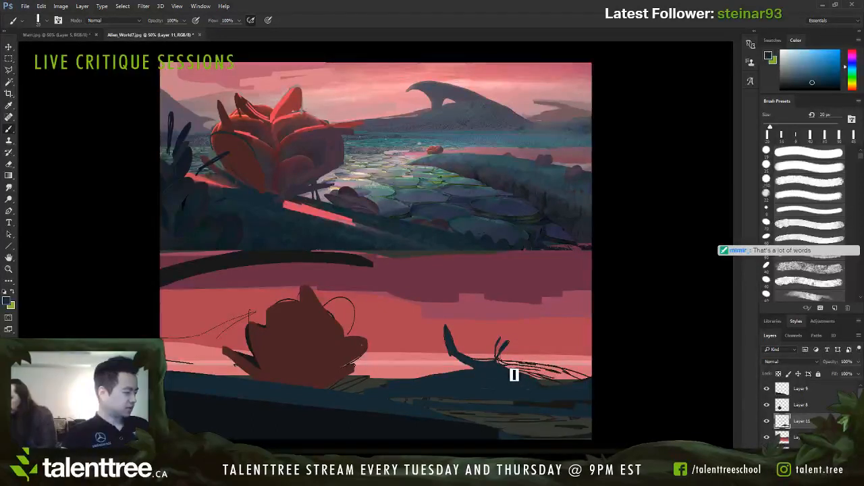
Step: Fill more of the bare middle ground between the ridge and the foreground hill with dark blue, enlarging the brush to 45 px
key(bracketright)
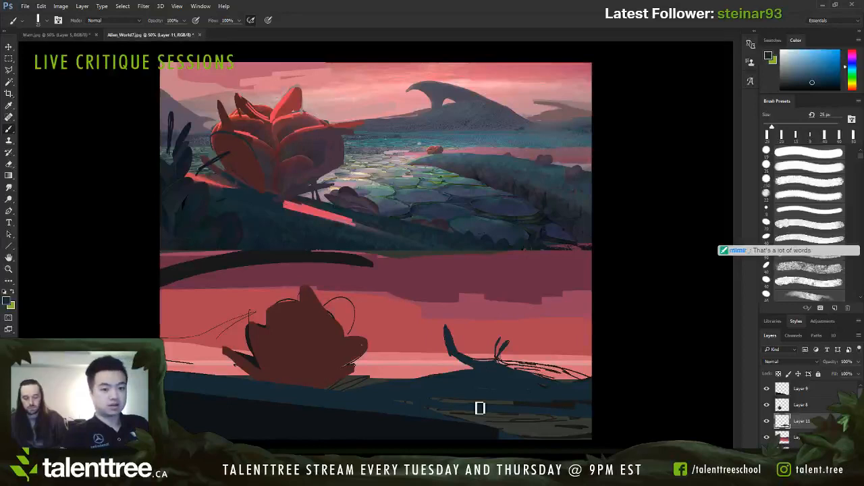
key(bracketright)
key(bracketright)
key(bracketright)
key(bracketright)
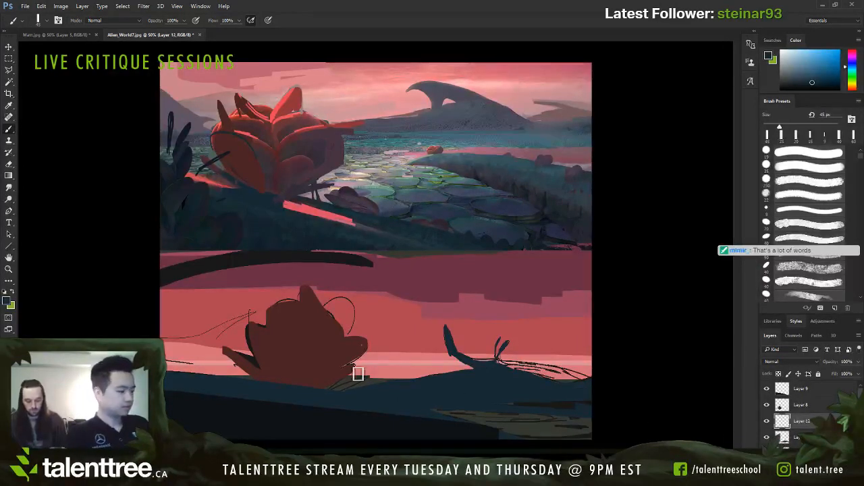
alt+click(395, 360)
key(bracketleft)
key(bracketleft)
key(bracketleft)
key(bracketleft)
key(bracketleft)
key(bracketleft)
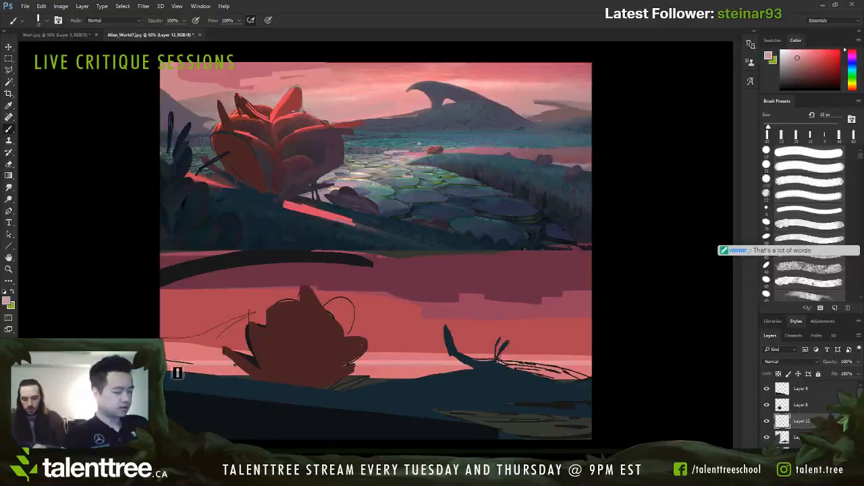
alt+click(204, 376)
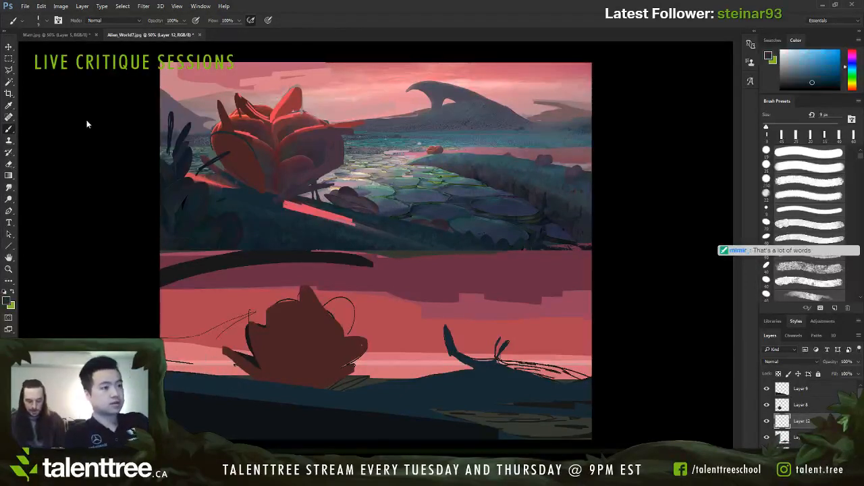
drag(96, 128, 75, 110)
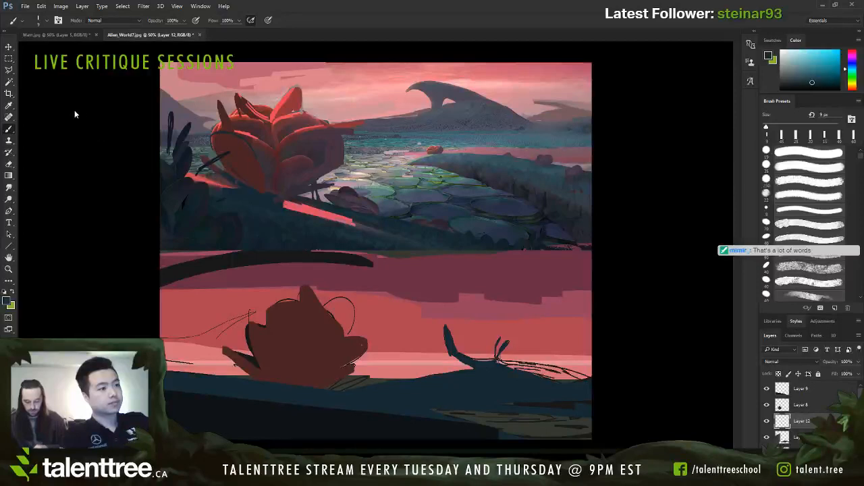
key(bracketright)
key(bracketright)
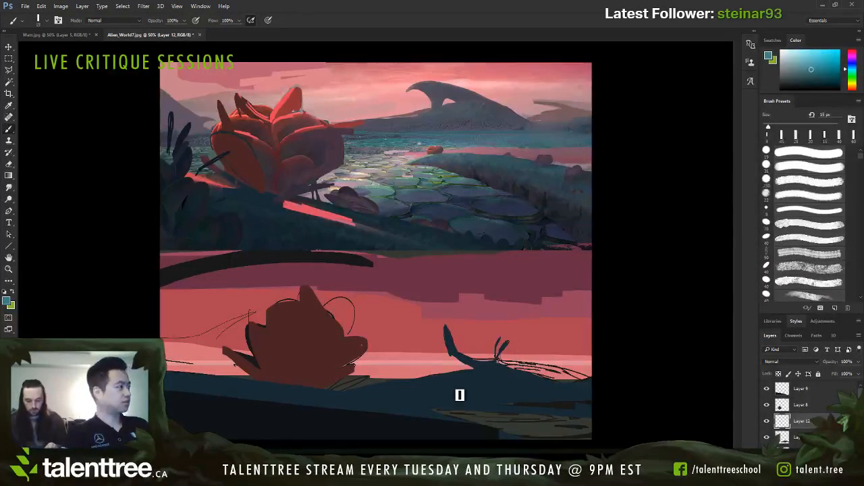
Step: Try a grey-blue stroke across the dark middle ground below the ridge with a 25 px brush
click(660, 116)
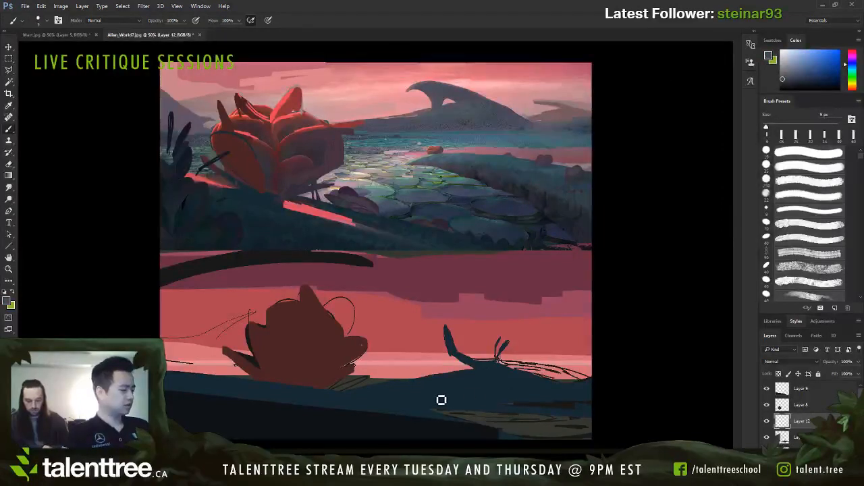
key(bracketright)
key(bracketright)
key(bracketright)
key(bracketright)
key(bracketright)
key(ctrl+z)
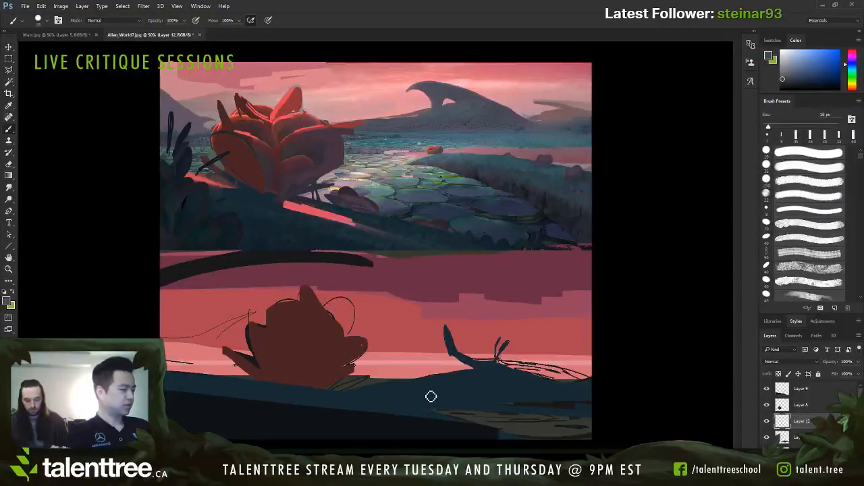
drag(379, 395, 548, 399)
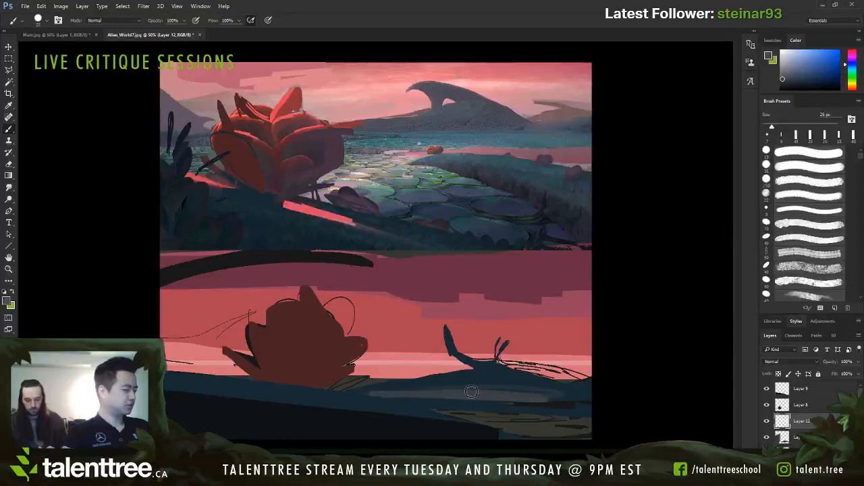
key(ctrl+z)
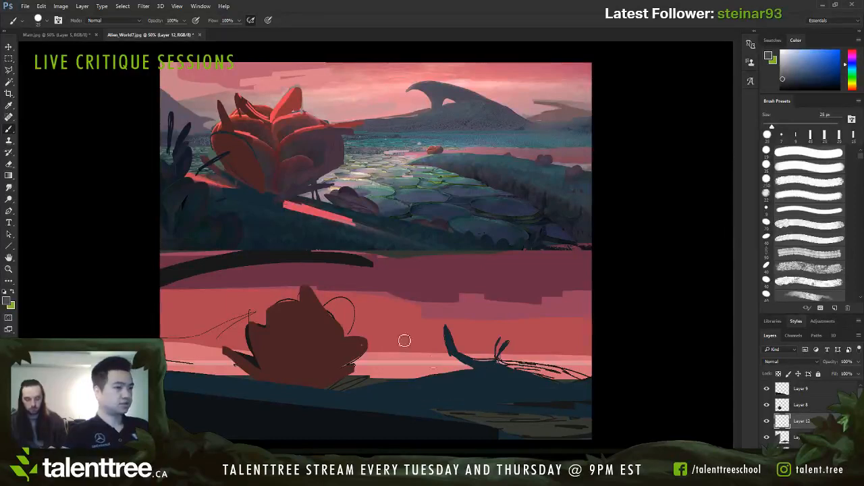
Step: Paint a band of teal water across the middle ground below the ridge with a textured 30 px brush
click(67, 111)
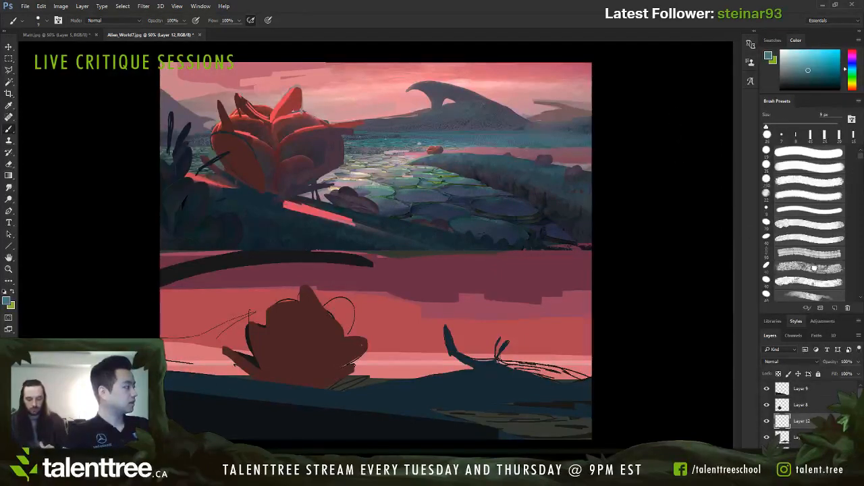
click(814, 268)
key(bracketleft)
key(bracketleft)
key(bracketleft)
key(bracketleft)
mouse_move(380, 397)
mouse_down()
mouse_move(571, 401)
mouse_move(368, 397)
mouse_up()
key(bracketright)
key(bracketright)
Step: Paint red and pink sky reflections across the teal water, sampling the sky colour
key(bracketright)
drag(368, 397, 527, 389)
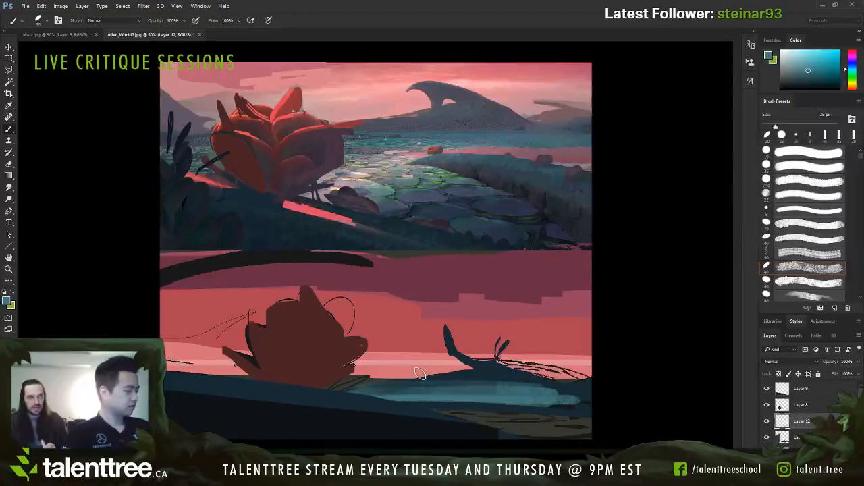
alt+click(436, 351)
mouse_move(404, 392)
mouse_down()
mouse_move(511, 388)
mouse_move(367, 388)
mouse_move(453, 396)
mouse_move(366, 395)
mouse_move(422, 395)
mouse_move(392, 399)
mouse_move(453, 402)
mouse_up()
key(bracketleft)
key(bracketleft)
key(bracketleft)
key(bracketleft)
key(bracketright)
key(s)
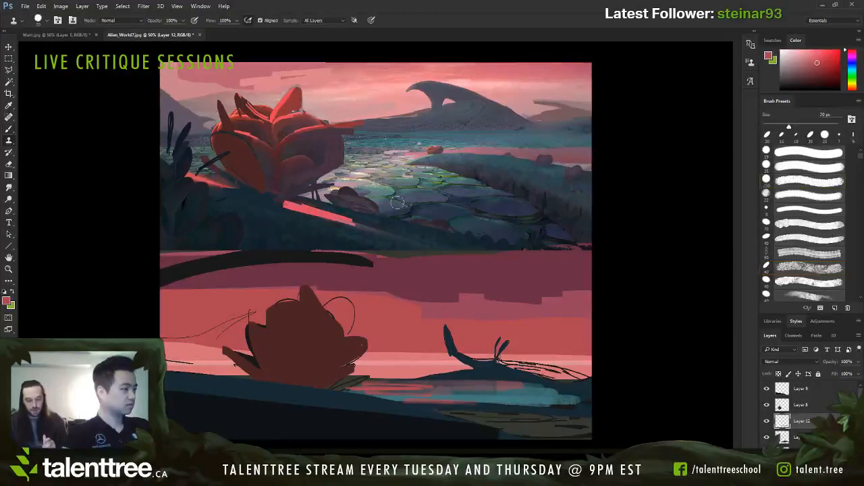
mouse_move(378, 397)
mouse_down()
mouse_move(409, 398)
mouse_move(353, 394)
mouse_move(376, 394)
mouse_up()
key(bracketright)
key(b)
alt+click(416, 389)
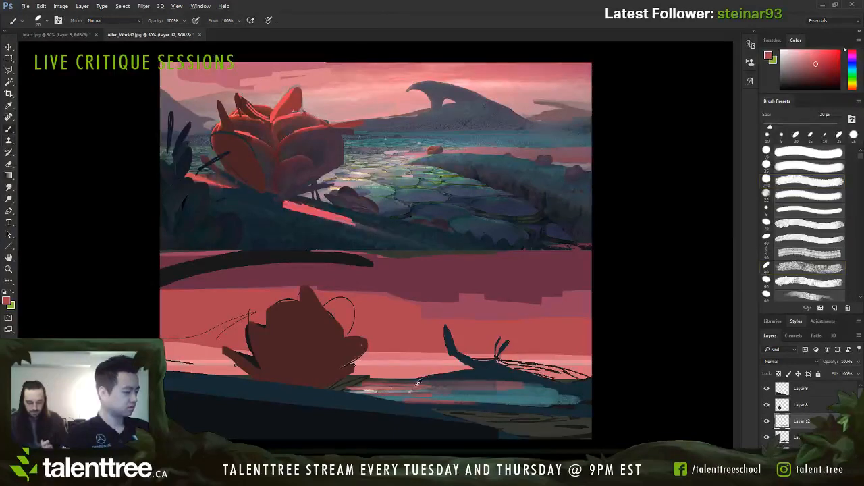
Step: Add thin pale pink highlight streaks to the right part of the water with an 8–10 px brush
key(bracketleft)
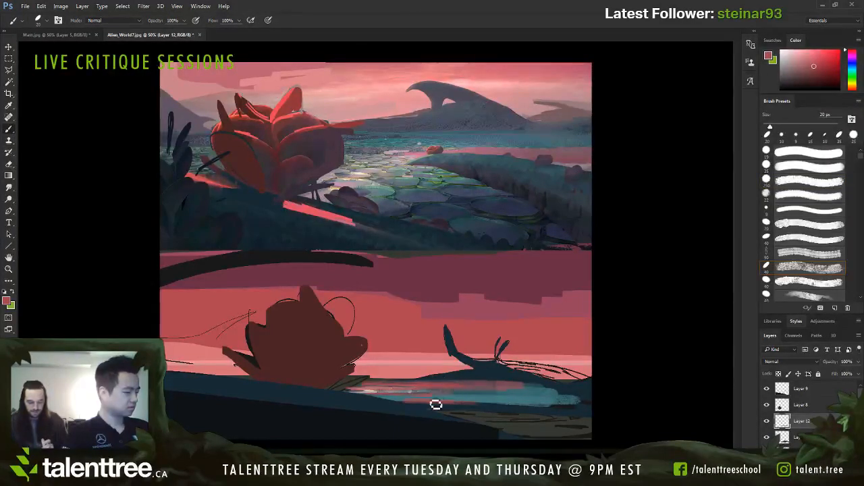
alt+click(401, 402)
key(bracketleft)
alt+click(538, 399)
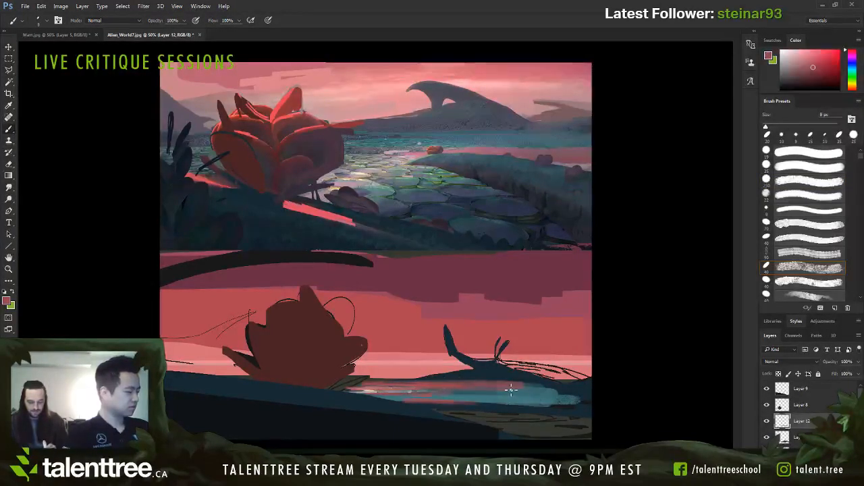
mouse_move(555, 393)
mouse_down()
mouse_move(591, 393)
mouse_move(489, 397)
mouse_move(589, 399)
mouse_up()
alt+click(569, 362)
key(bracketright)
key(bracketright)
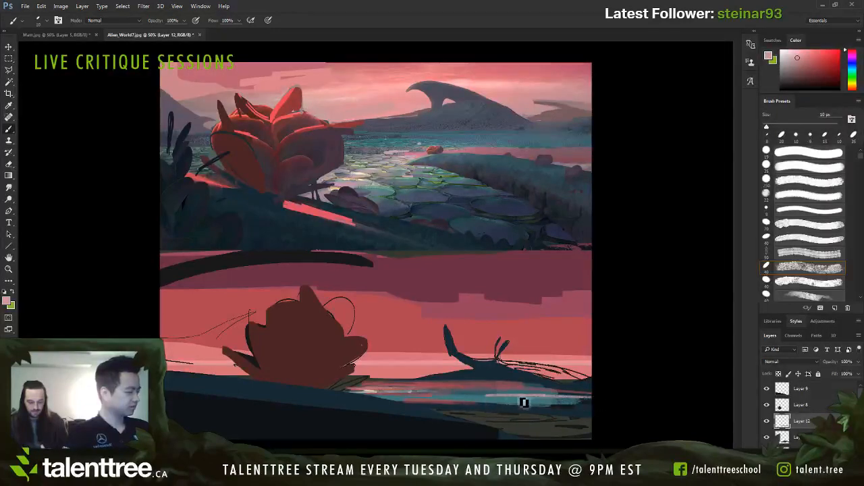
mouse_move(523, 403)
mouse_down()
mouse_move(409, 405)
mouse_move(484, 398)
mouse_up()
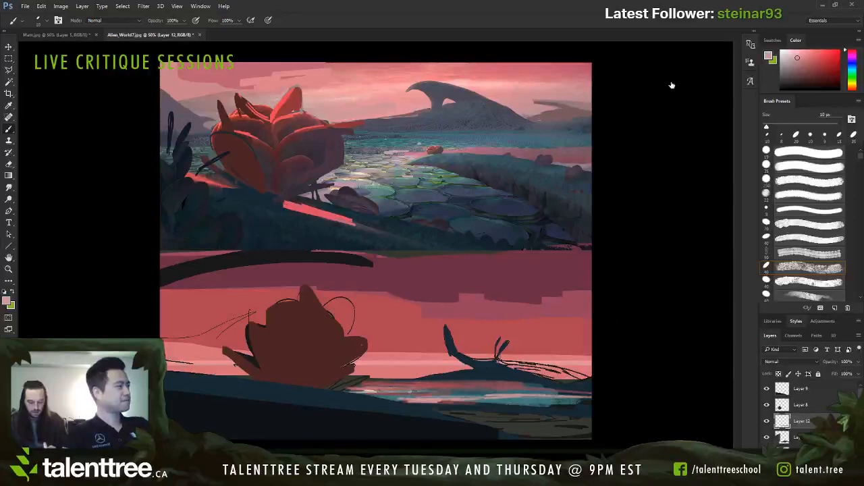
Step: Try tinting the dark blue ridge above the water with muted red, using a 35–45 px brush
click(672, 85)
alt+click(515, 370)
key(bracketright)
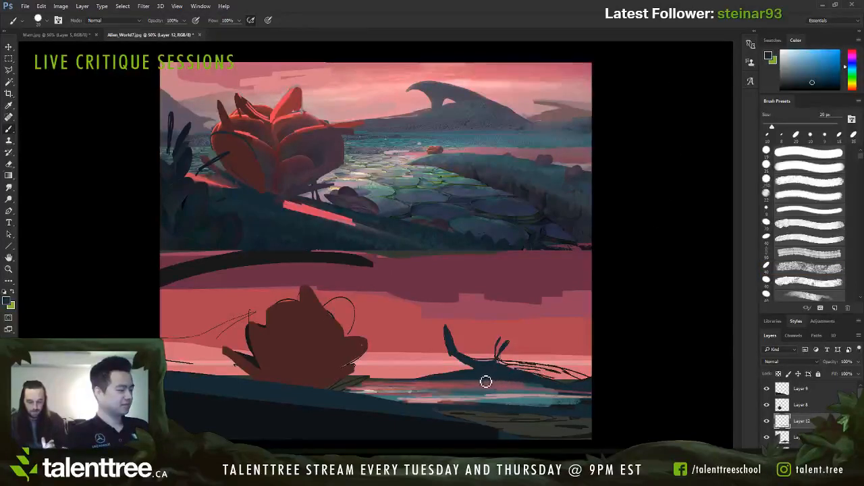
alt+click(454, 376)
key(bracketright)
key(bracketright)
key(bracketright)
key(bracketright)
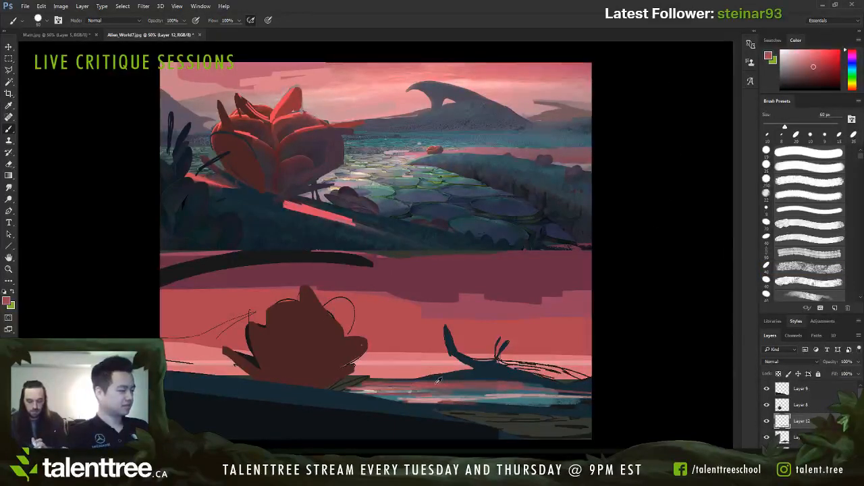
key(bracketleft)
key(bracketleft)
key(bracketleft)
key(bracketleft)
key(bracketleft)
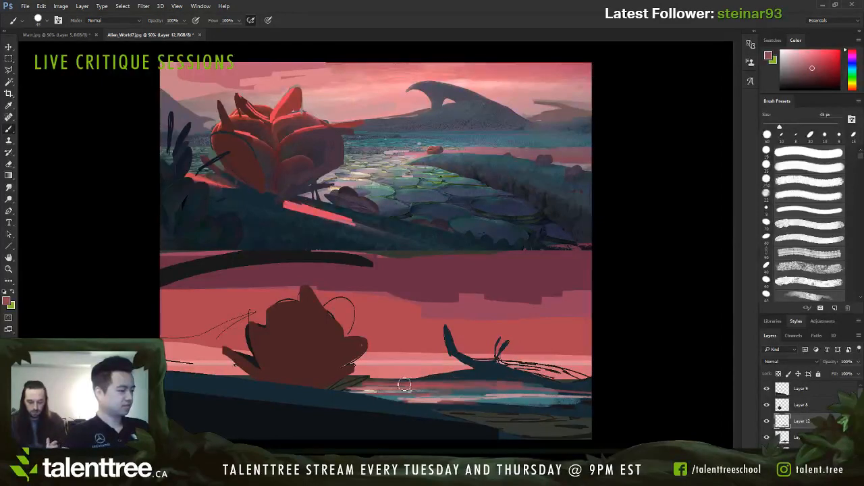
mouse_move(415, 383)
mouse_down()
mouse_move(541, 381)
mouse_move(450, 375)
mouse_move(525, 370)
mouse_move(595, 379)
mouse_up()
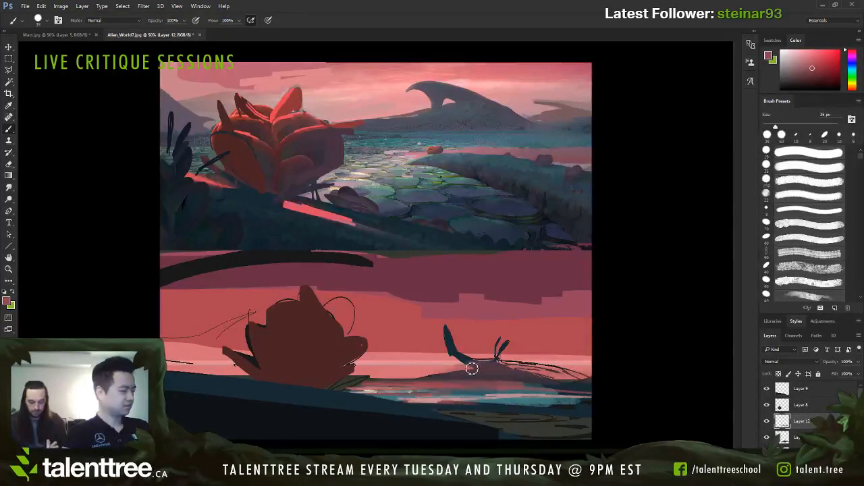
key(ctrl+z)
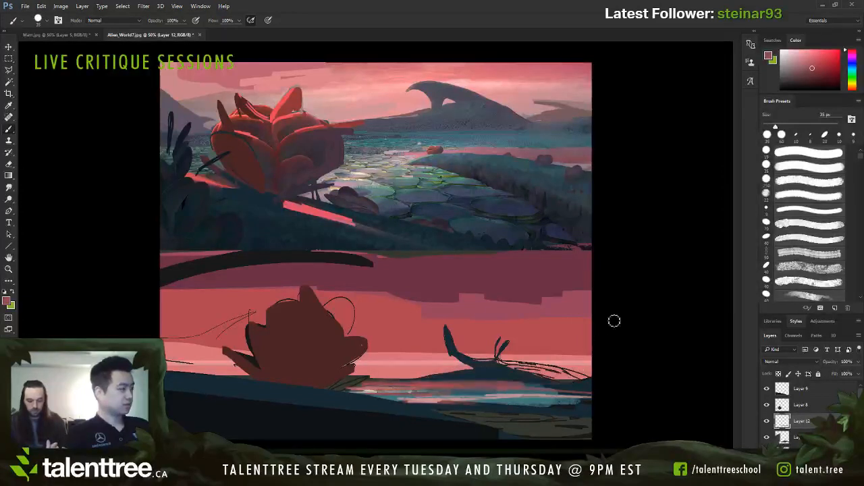
Step: Paint a muted pink-grey band along the water's far edge and neaten the ridge's base in dark blue
click(666, 112)
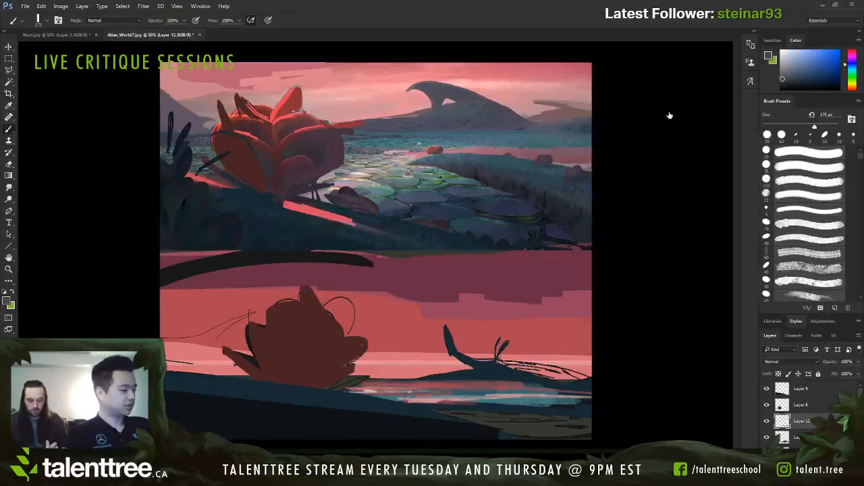
alt+click(509, 379)
key(bracketleft)
key(bracketleft)
key(bracketleft)
key(bracketleft)
key(bracketleft)
key(bracketleft)
key(bracketleft)
alt+click(518, 385)
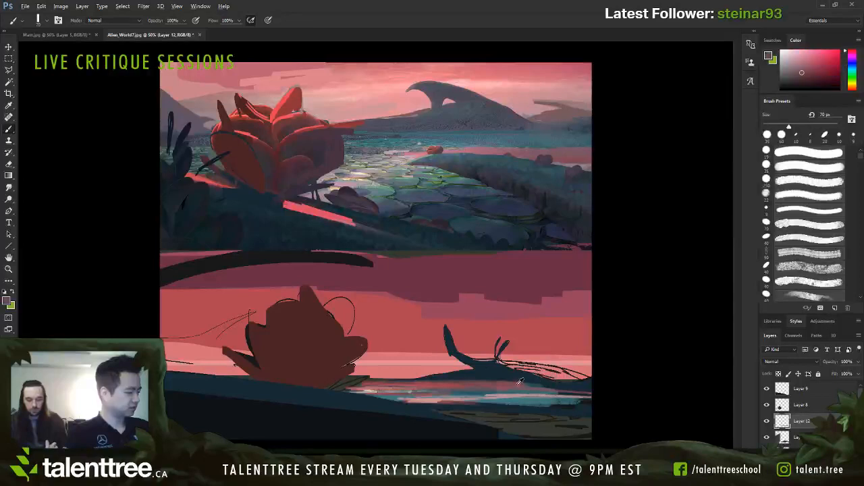
key(bracketleft)
key(bracketleft)
key(bracketleft)
key(bracketleft)
key(bracketleft)
key(bracketleft)
key(bracketleft)
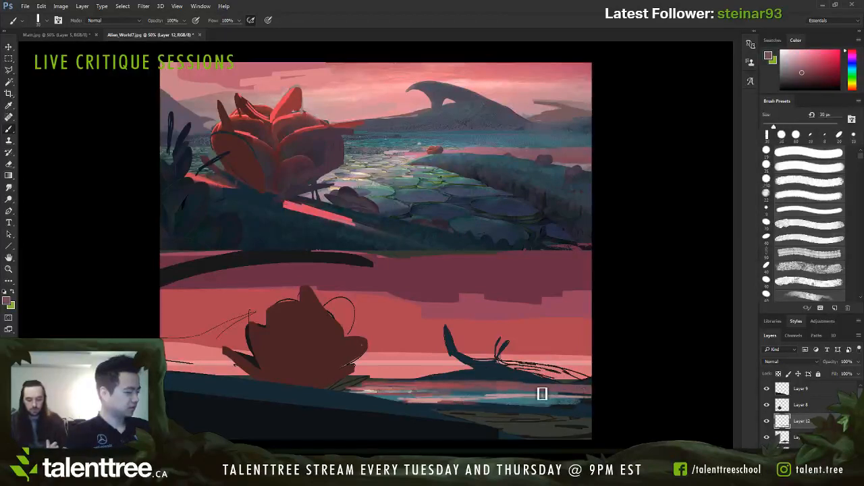
alt+click(582, 390)
key(bracketleft)
key(bracketleft)
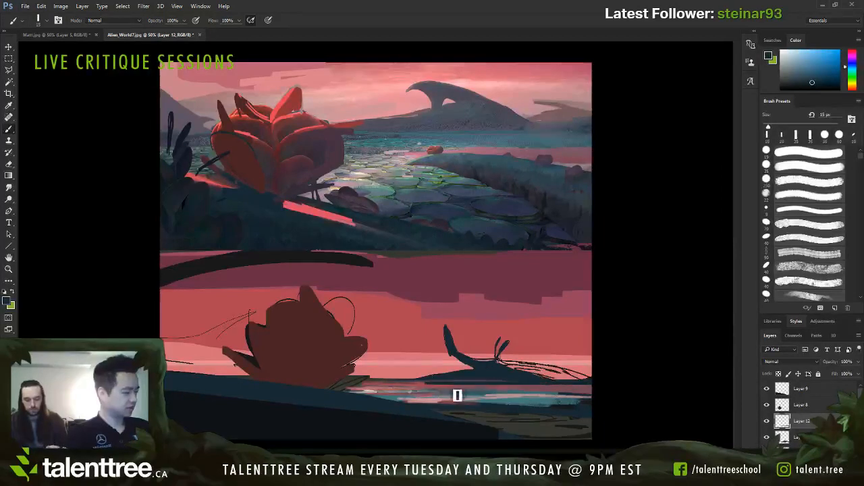
Step: Paint thin dark blue ripple lines across the water with a 6–7 px brush
key(bracketleft)
key(bracketleft)
key(bracketleft)
key(bracketleft)
key(bracketleft)
key(bracketleft)
key(bracketleft)
key(bracketleft)
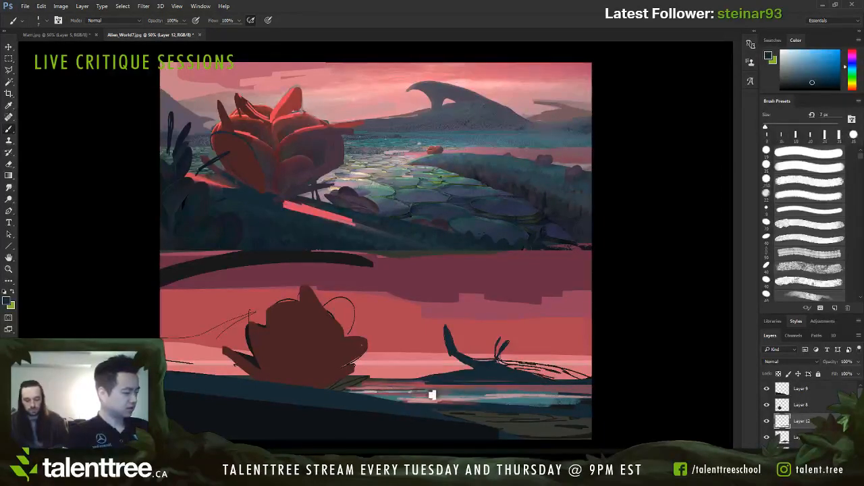
drag(461, 391, 563, 391)
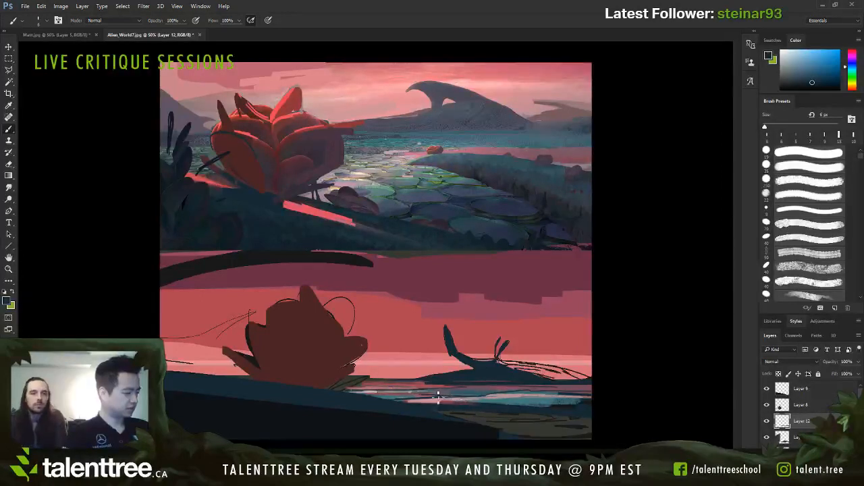
alt+click(376, 388)
drag(370, 392, 432, 398)
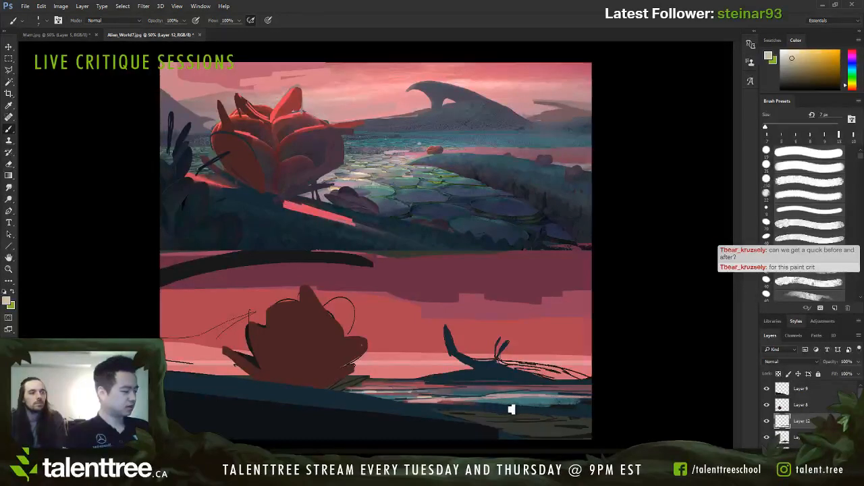
Step: Darken the water's near edge with blue-violet sampled from the original painting's stones, enlarging the brush to 25 px
alt+click(477, 401)
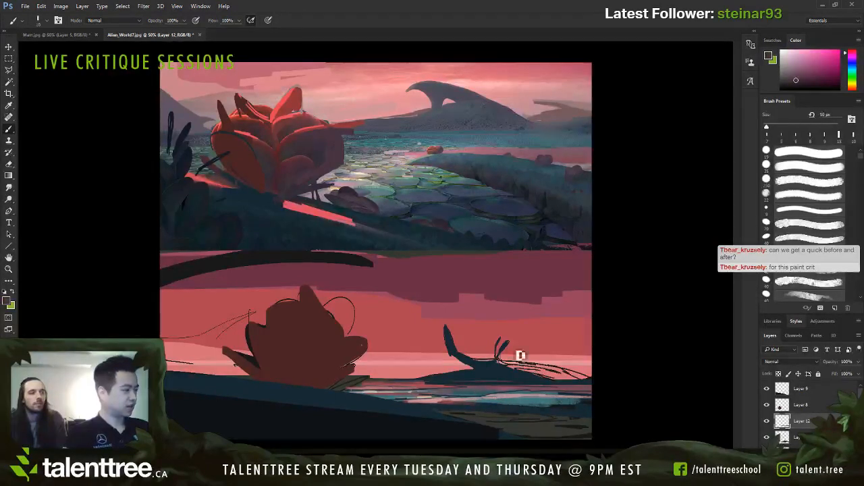
alt+click(462, 221)
alt+click(435, 212)
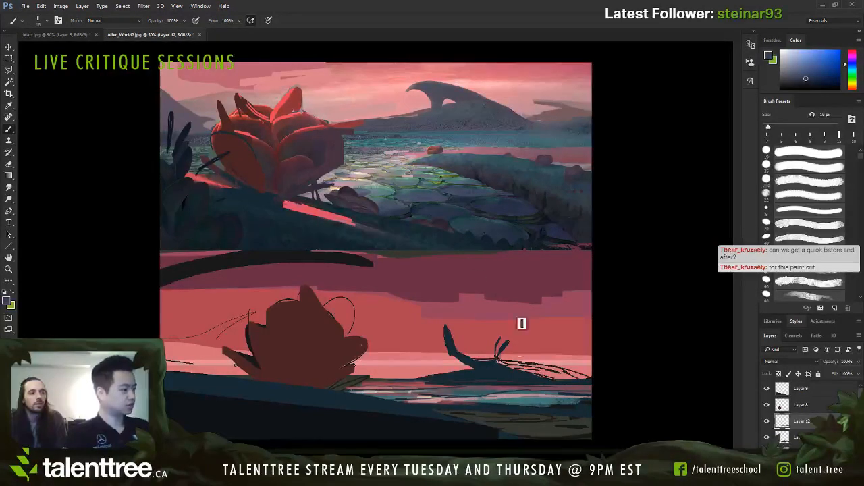
drag(467, 408, 446, 411)
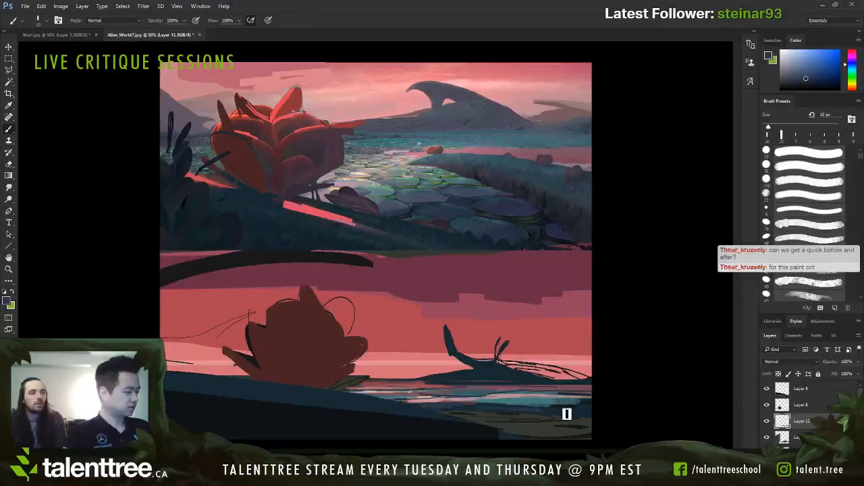
key(bracketright)
key(bracketright)
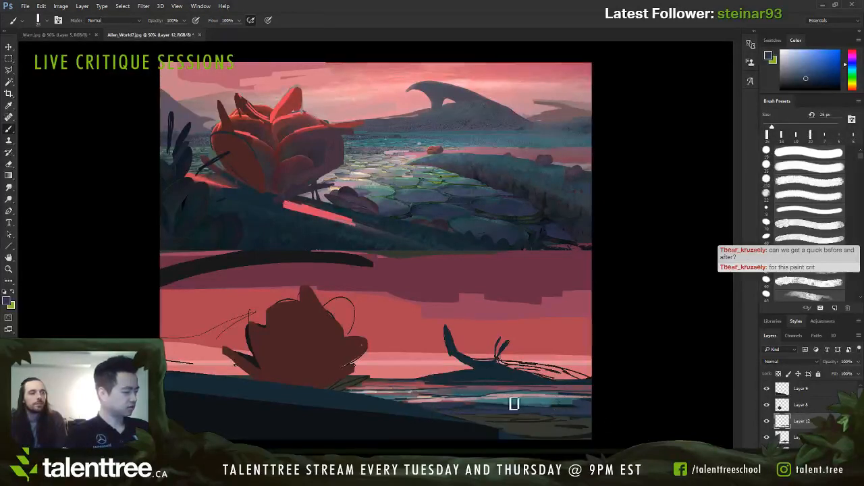
Step: Add muted pink-grey streaks to the right part of the water with a 10 px brush
alt+click(568, 393)
key(bracketleft)
key(bracketleft)
key(bracketleft)
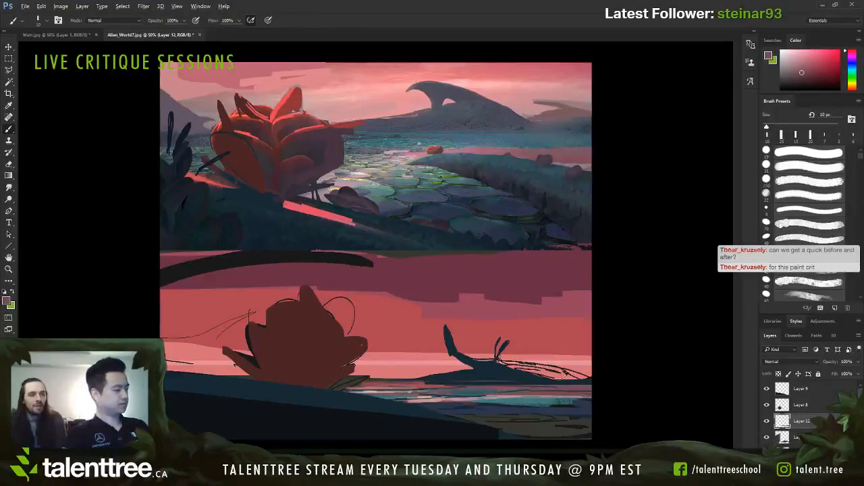
Step: Try filling the ridge's sketched right slope with dark blue using a 30 px brush
alt+click(587, 379)
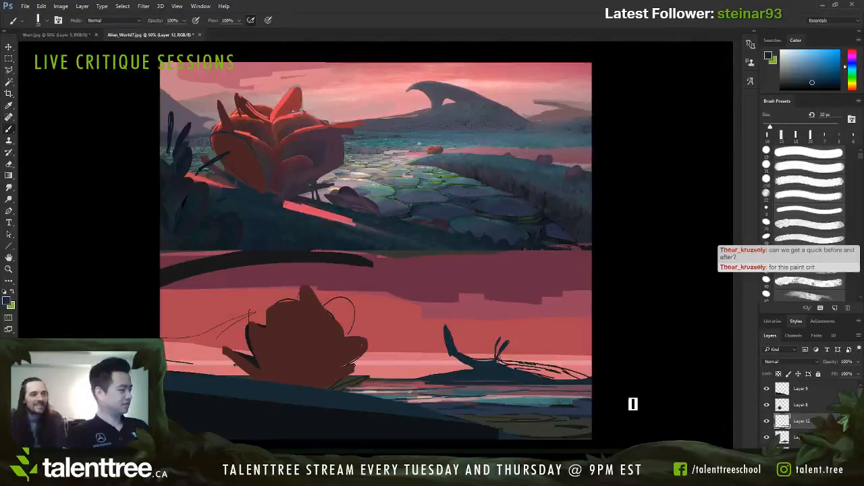
key(bracketright)
key(bracketright)
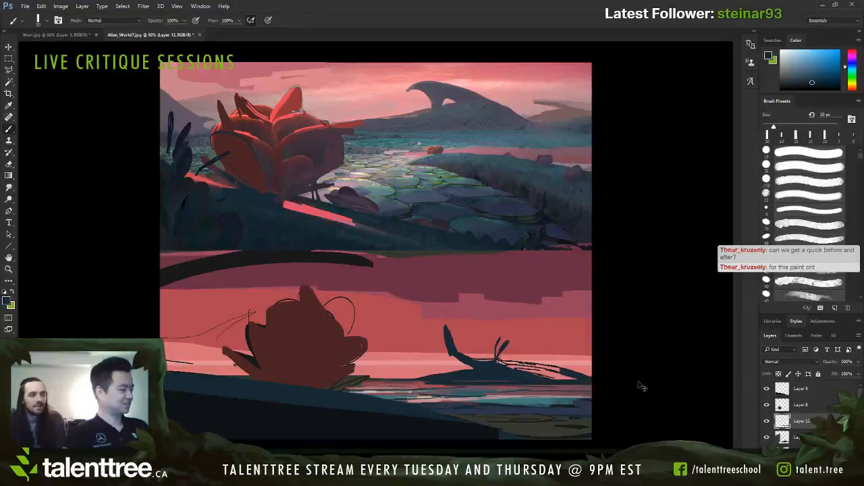
alt+click(570, 373)
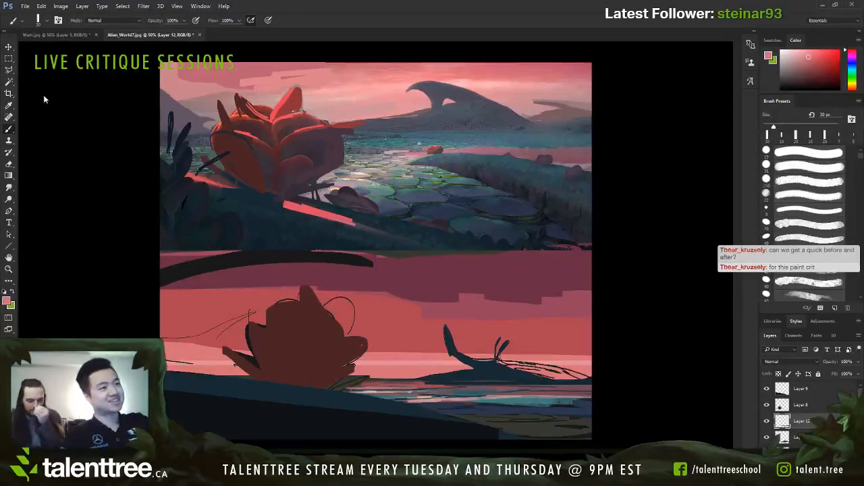
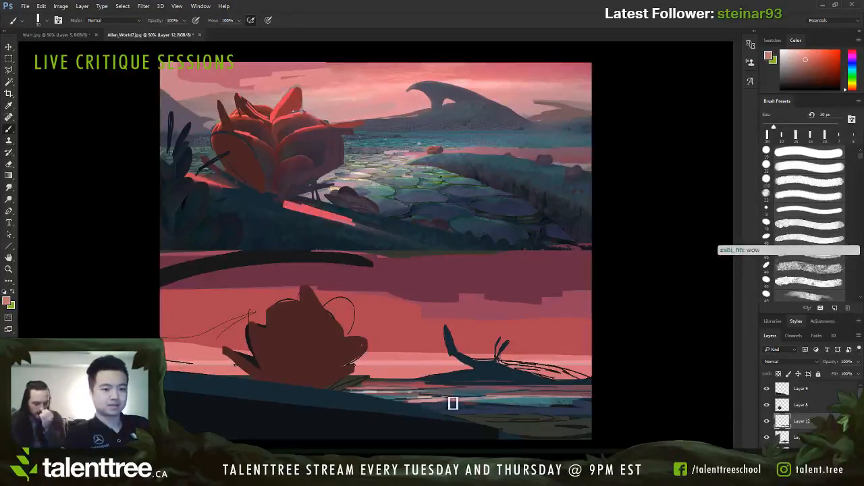
Step: Hide the paint-over layer covering the original painting's plant and foreground
key(bracketleft)
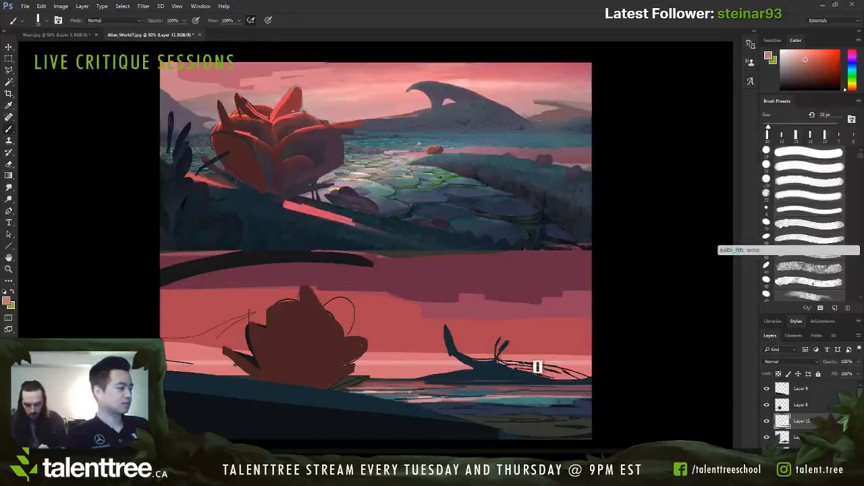
key(v)
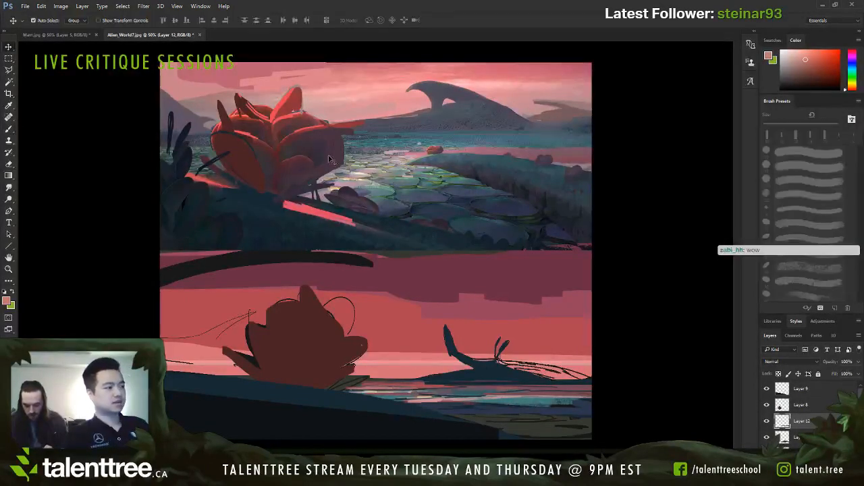
click(331, 159)
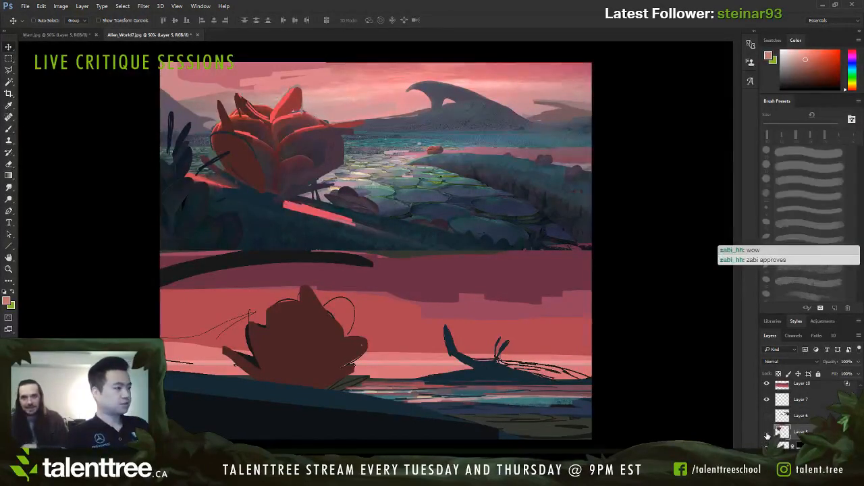
click(767, 434)
click(767, 434)
click(767, 433)
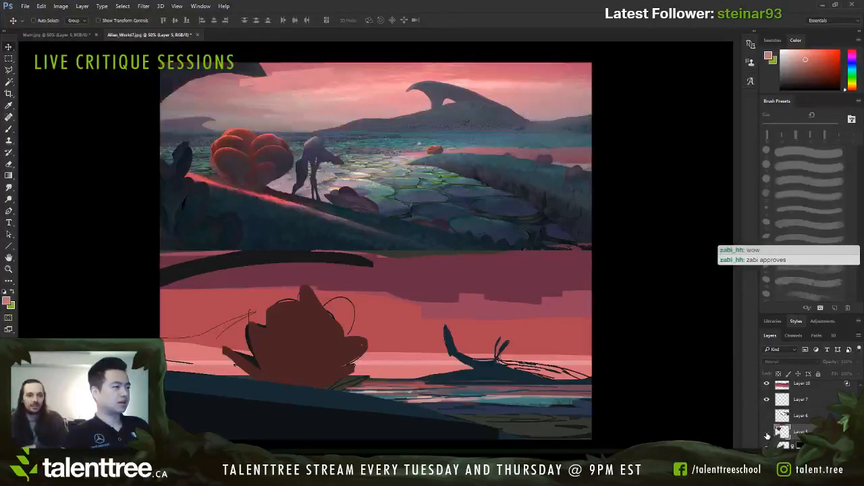
click(767, 433)
click(767, 433)
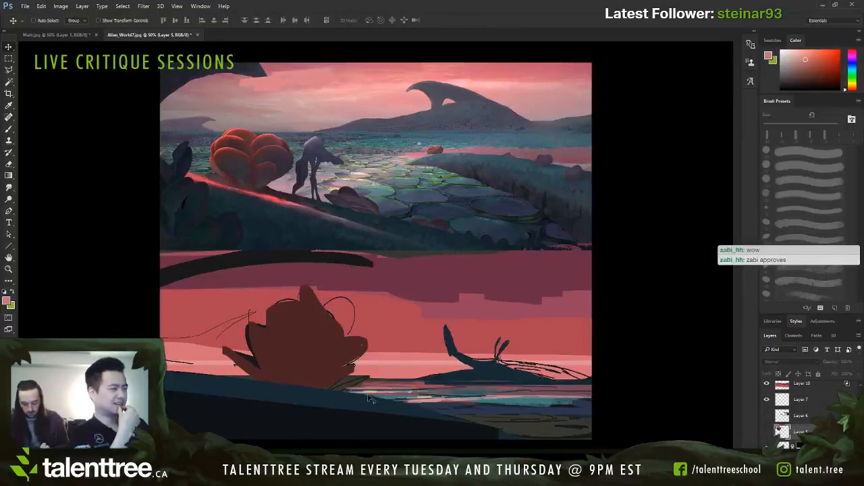
Step: On Layer 9, extend the distant ridge's left base with dark blue sampled from its silhouette, using a small brush
scroll(791, 418, up, 4)
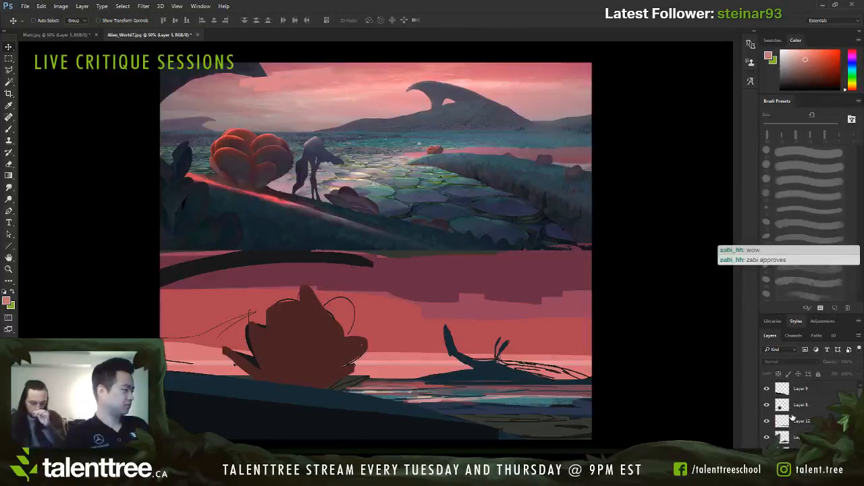
click(794, 396)
key(b)
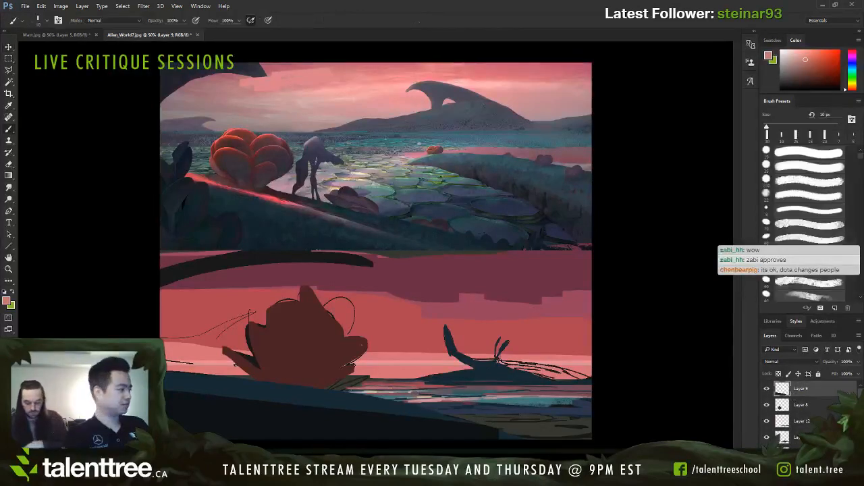
alt+click(464, 347)
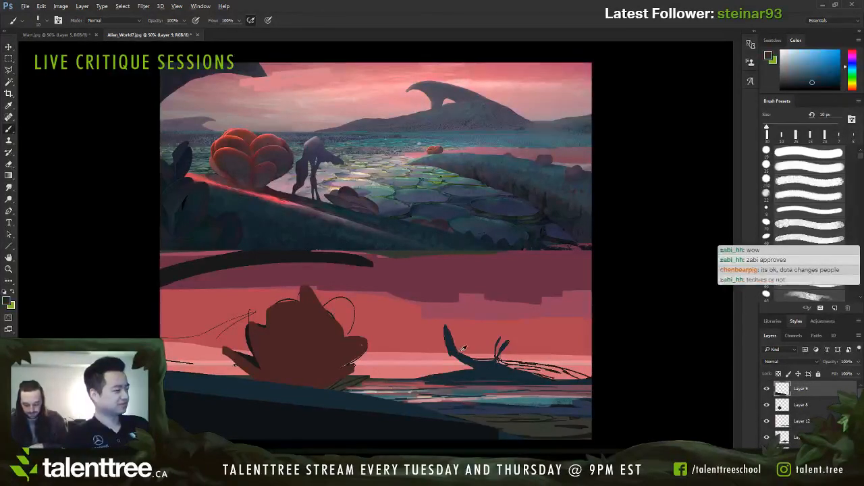
key(bracketright)
drag(469, 369, 437, 367)
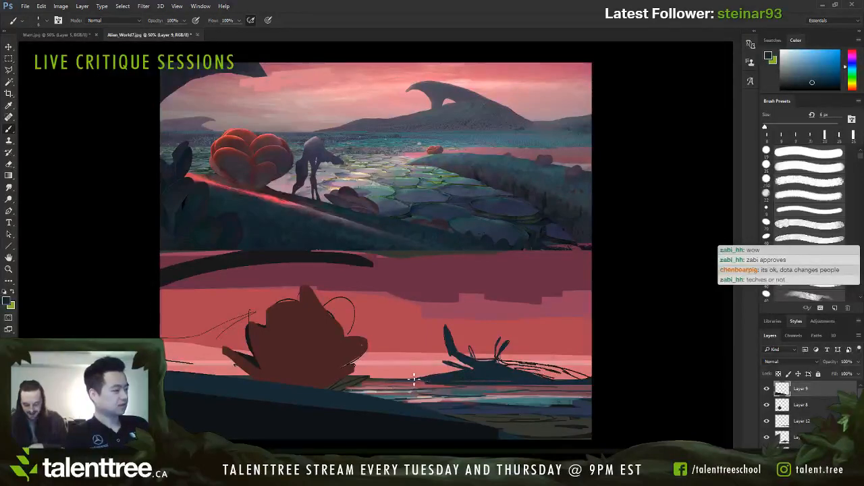
Step: Paint sampled red along the far shoreline and the hill's left crest, and retouch the crest in dark blue at 25 px
alt+click(410, 369)
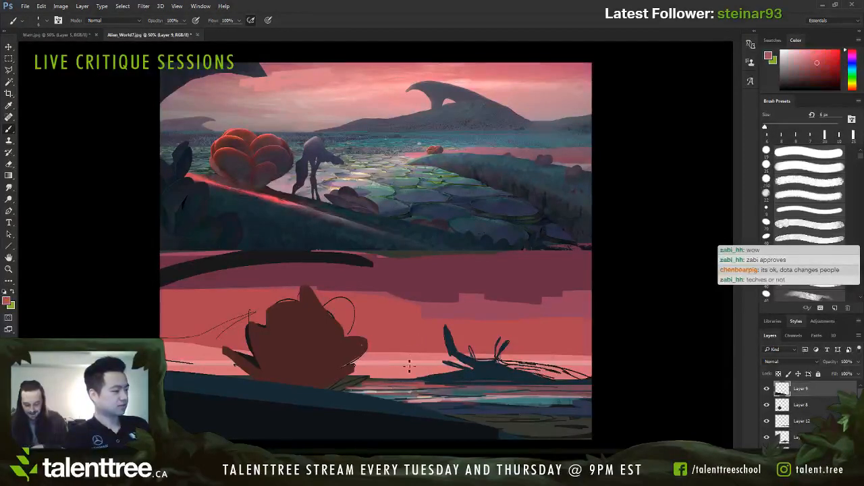
key(bracketright)
key(bracketright)
key(bracketright)
key(bracketright)
key(bracketright)
drag(380, 381, 428, 379)
key(bracketright)
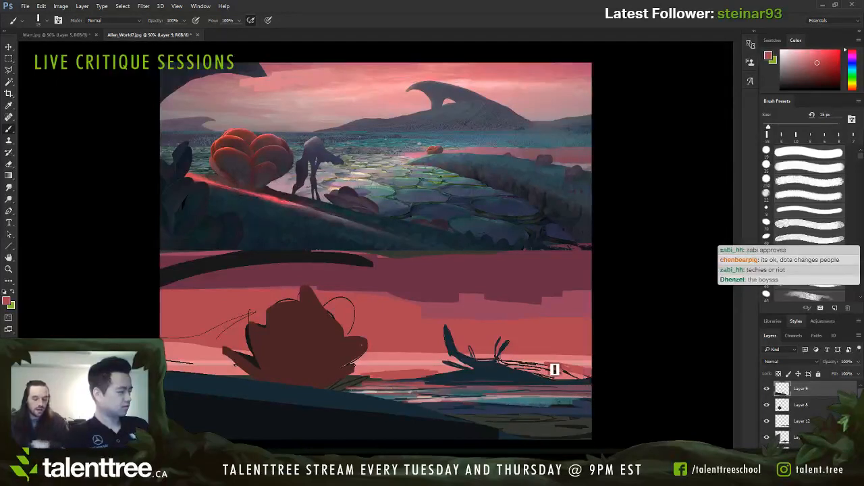
key(bracketright)
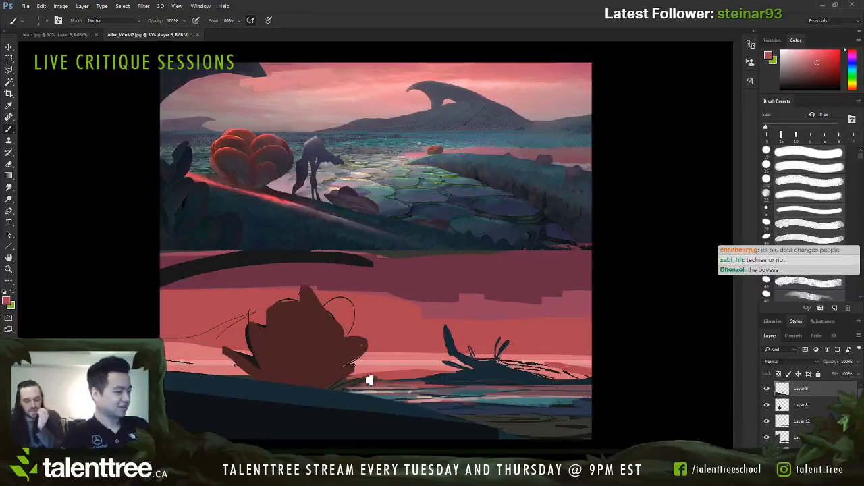
key(bracketright)
key(bracketright)
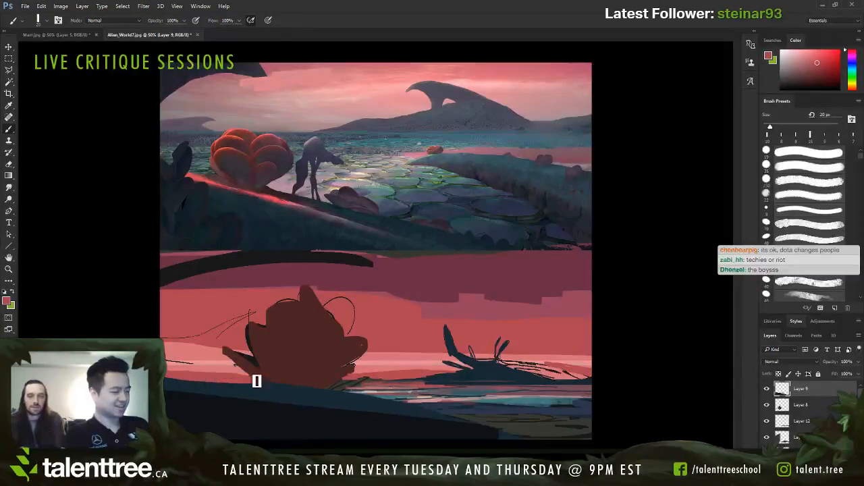
key(bracketleft)
key(bracketleft)
alt+click(281, 387)
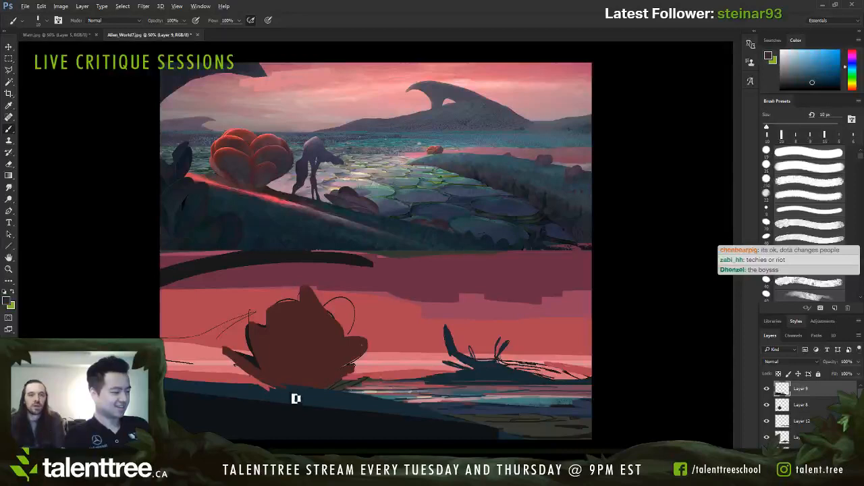
Step: Sample the bright red rim-light colour from the original painting's hill and reduce the brush to 4 px
alt+click(395, 394)
key(bracketleft)
key(bracketleft)
key(bracketleft)
key(bracketleft)
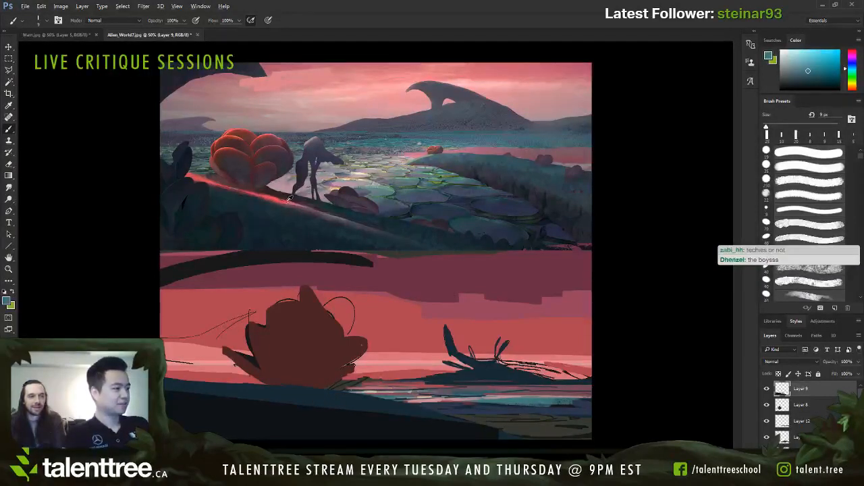
alt+click(279, 196)
key(bracketleft)
key(bracketleft)
key(bracketleft)
key(bracketleft)
key(bracketleft)
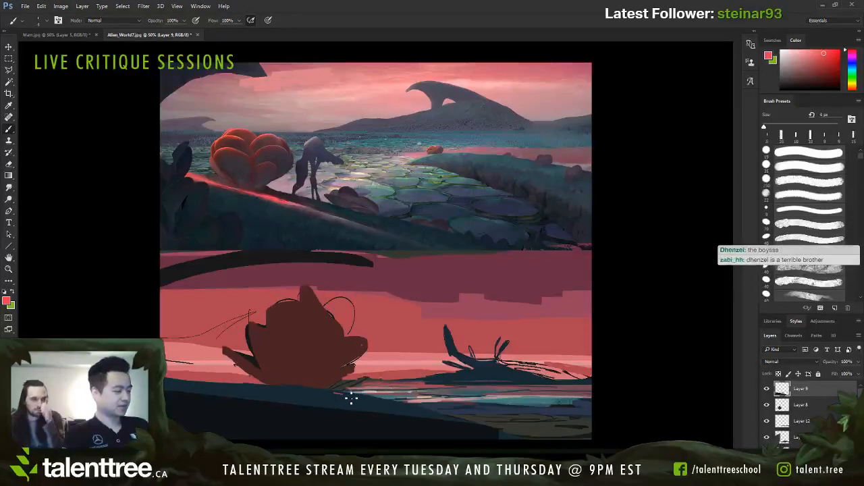
Step: Try thin red rim-light strokes down the sketched hill's right slope with a 4–8 px brush
drag(340, 397, 418, 410)
key(bracketright)
key(bracketright)
key(bracketright)
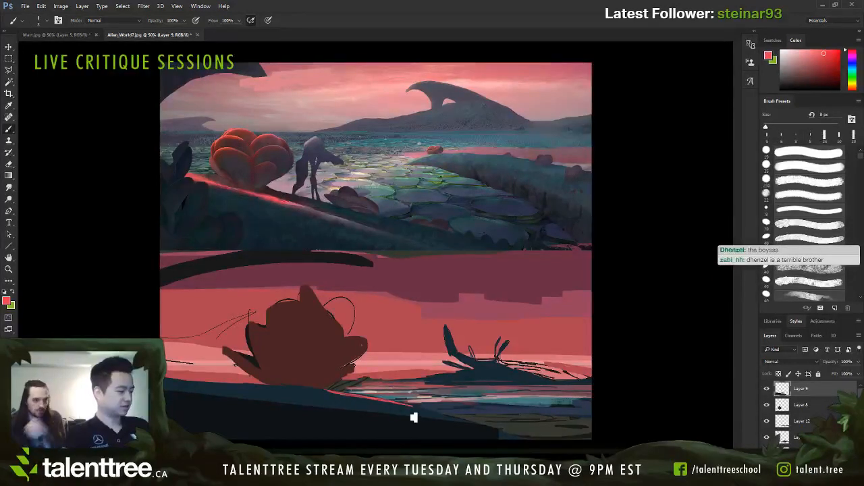
key(ctrl+z)
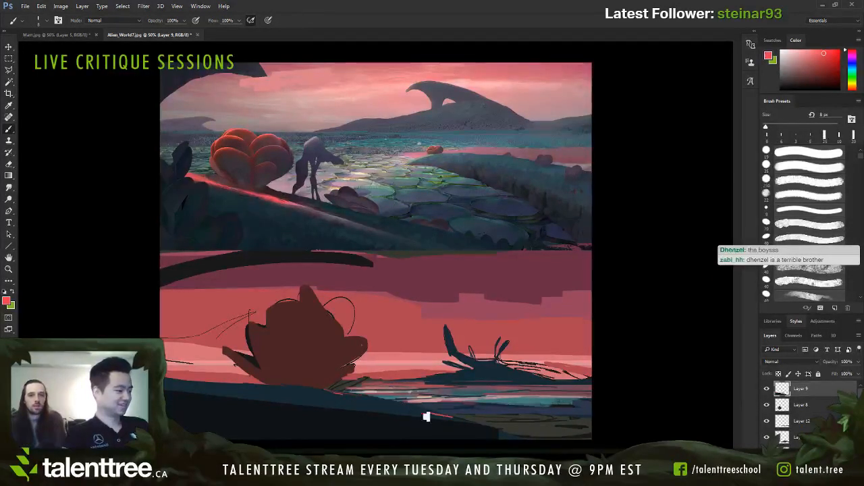
drag(408, 407, 491, 429)
key(ctrl+z)
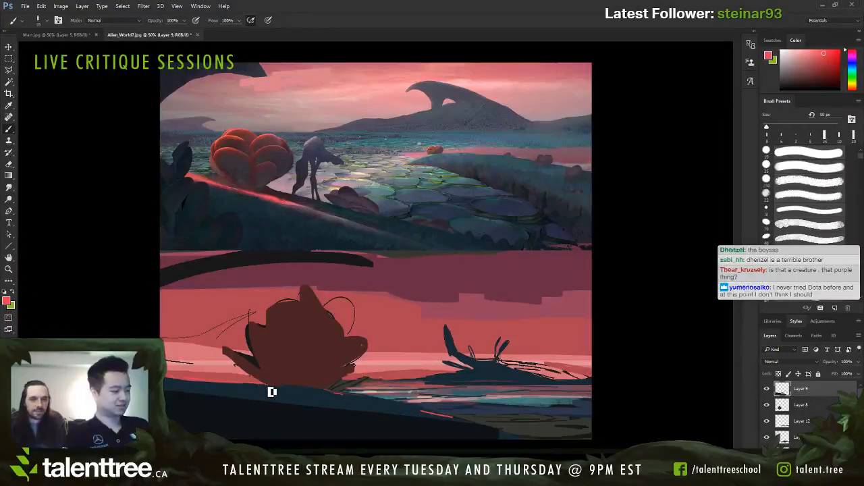
Step: Paint a bright red rim light along the hill's crest on both sides of the plant
key(bracketright)
drag(267, 387, 169, 378)
key(bracketright)
drag(329, 393, 449, 420)
Step: Repaint the hill's slope beneath the rim light with sampled dark blues, using a 30 px brush
alt+click(409, 415)
drag(330, 401, 491, 435)
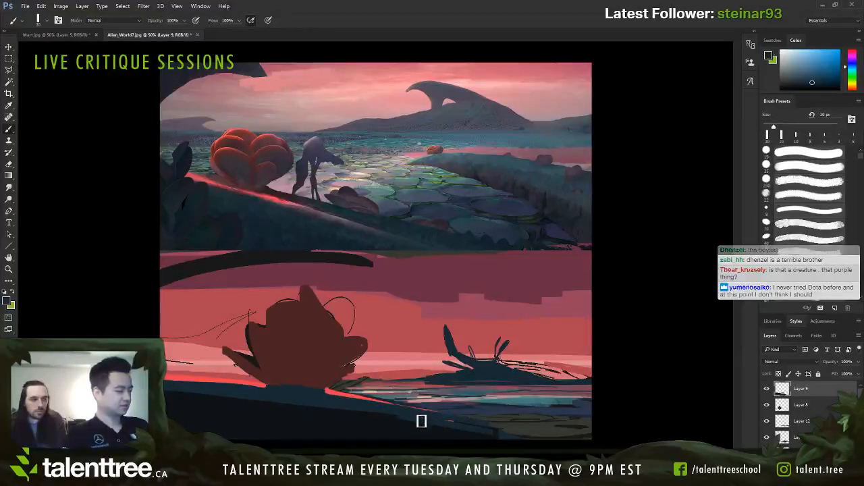
drag(420, 420, 515, 440)
drag(324, 407, 268, 416)
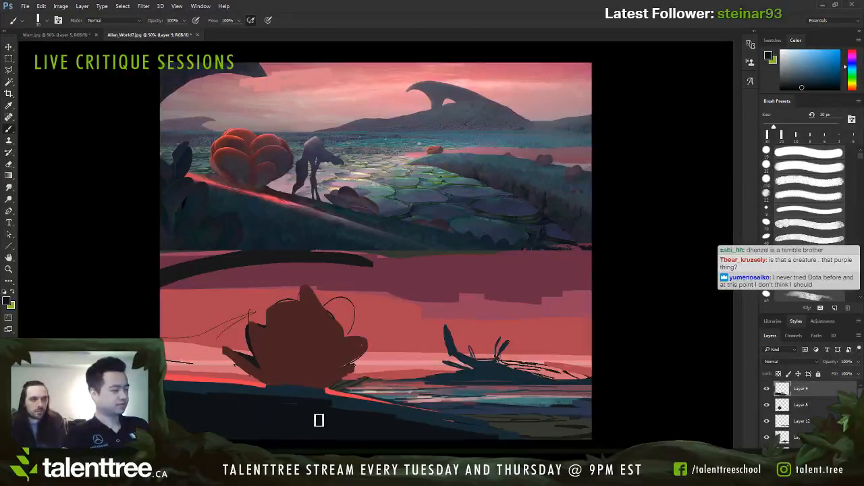
Step: Edge the plant's upper and lower right petals with bright red sampled from the hill's rim light, using a 10–20 px brush
alt+click(254, 381)
key(bracketleft)
key(bracketleft)
key(bracketleft)
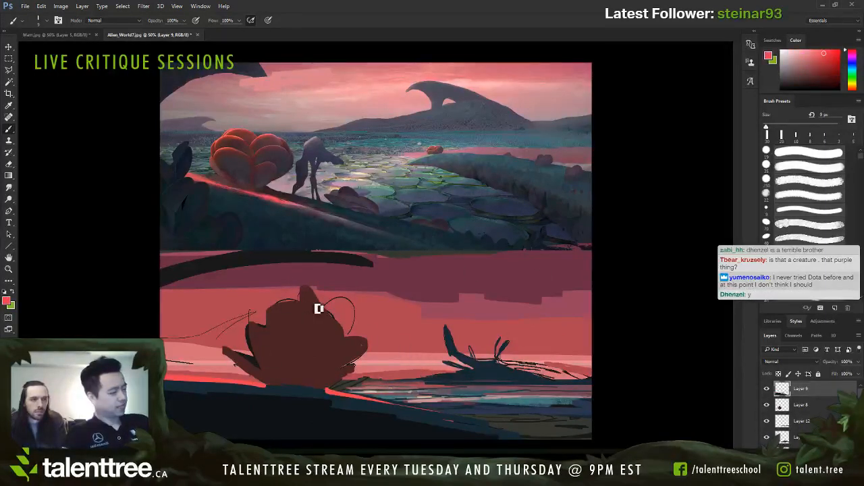
key(bracketright)
key(bracketright)
key(bracketright)
drag(302, 342, 345, 327)
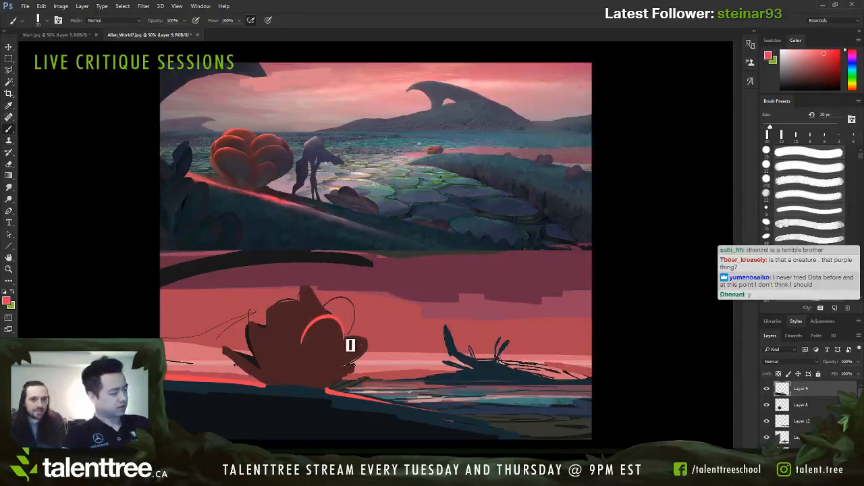
key(ctrl+z)
mouse_move(342, 375)
mouse_down()
mouse_move(372, 345)
mouse_move(341, 349)
mouse_move(344, 327)
mouse_move(294, 343)
mouse_move(324, 341)
mouse_move(310, 332)
mouse_move(297, 341)
mouse_move(343, 331)
mouse_up()
key(bracketleft)
key(ctrl+z)
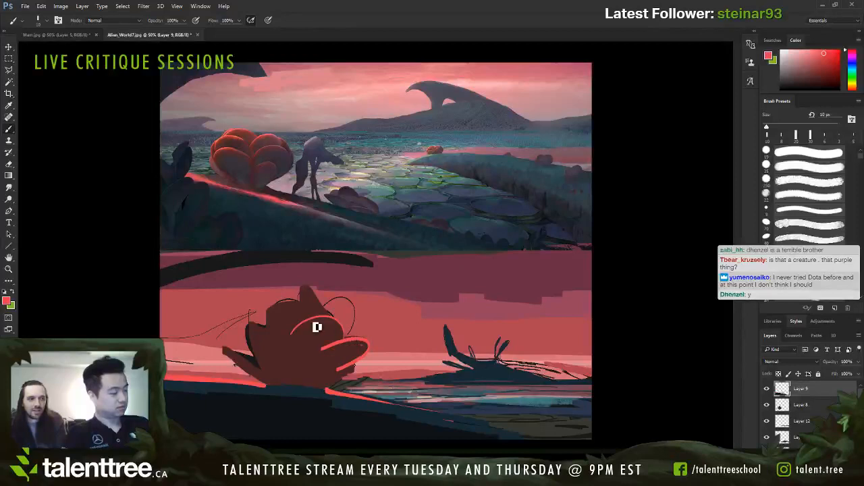
Step: Try outlining the plant's top spike in bright red
mouse_move(300, 301)
mouse_down()
mouse_move(312, 299)
mouse_move(329, 317)
mouse_up()
key(ctrl+z)
key(bracketright)
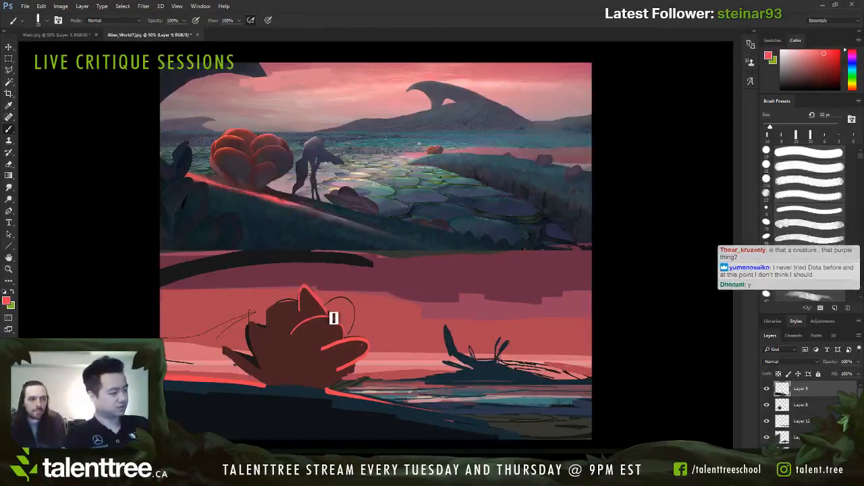
key(ctrl+z)
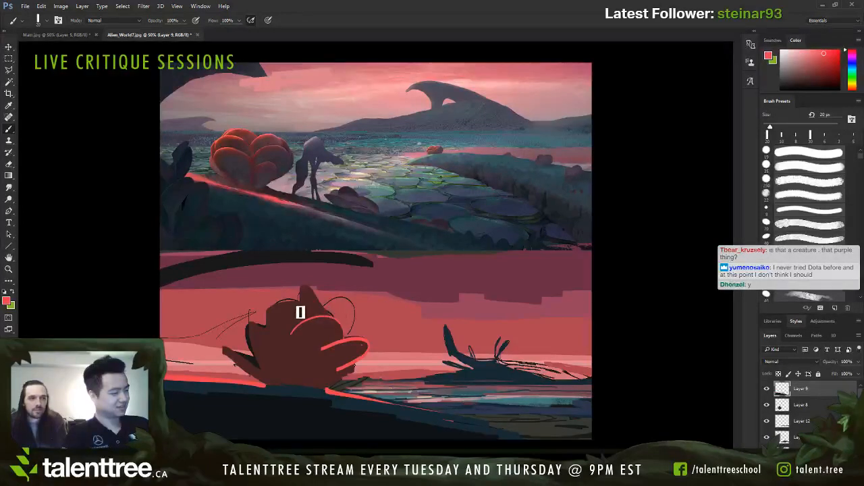
Step: Add bright red rim highlights to the plant's left petal and upper-left edge with a 20 px brush
mouse_move(253, 338)
mouse_down()
mouse_move(251, 329)
mouse_move(276, 351)
mouse_move(254, 328)
mouse_move(265, 347)
mouse_move(256, 342)
mouse_move(285, 371)
mouse_move(274, 357)
mouse_up()
alt+click(252, 338)
alt+click(251, 337)
key(bracketright)
Step: Fill the lit petals with a muted red sampled from the original painting's plant, using a 35–45 px brush
alt+click(231, 137)
key(bracketright)
key(bracketright)
key(bracketright)
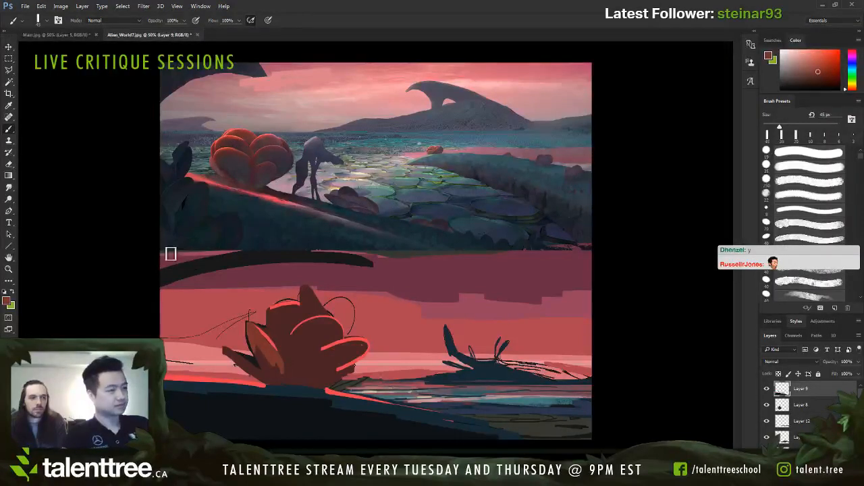
key(bracketleft)
mouse_move(285, 317)
mouse_down()
mouse_move(316, 328)
mouse_move(302, 339)
mouse_move(343, 330)
mouse_move(290, 351)
mouse_move(328, 334)
mouse_move(372, 349)
mouse_up()
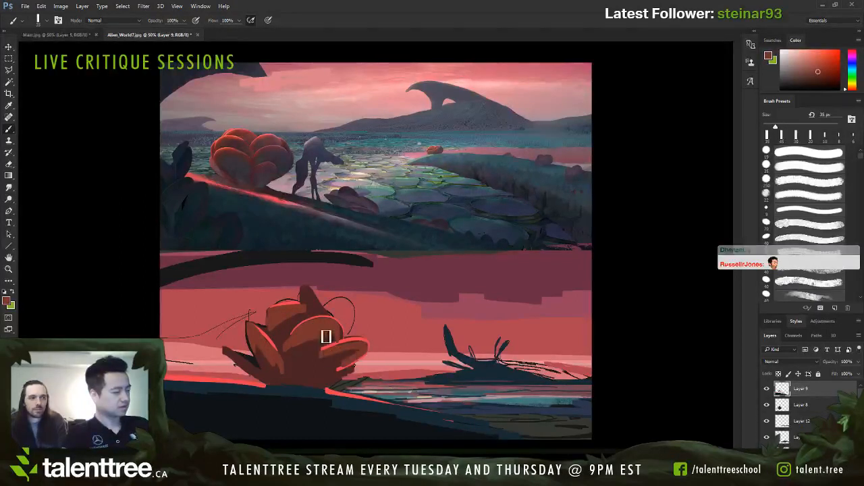
Step: Darken the plant's centre with its sampled brown, and paint a bright red central petal edge at 25 px
alt+click(292, 344)
mouse_move(293, 344)
mouse_down()
mouse_move(314, 345)
mouse_move(285, 363)
mouse_up()
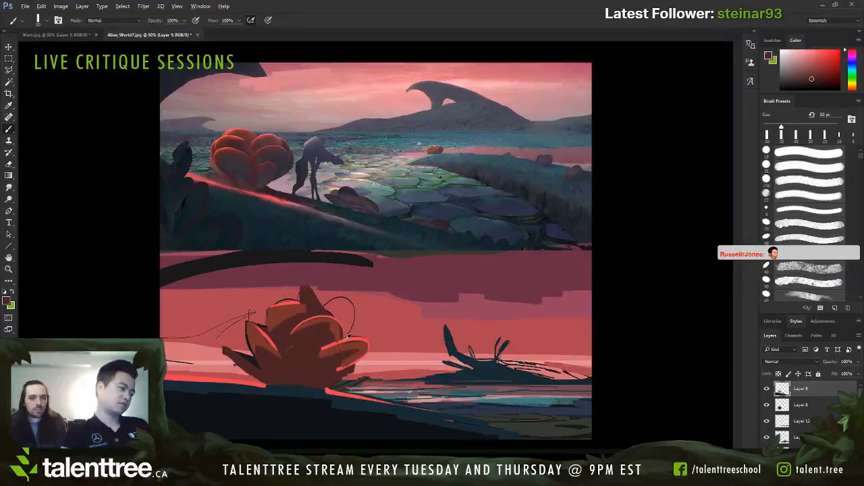
alt+click(347, 338)
key(bracketleft)
key(bracketleft)
key(bracketleft)
key(bracketleft)
key(bracketleft)
mouse_move(288, 354)
mouse_down()
mouse_move(334, 334)
mouse_move(281, 357)
mouse_up()
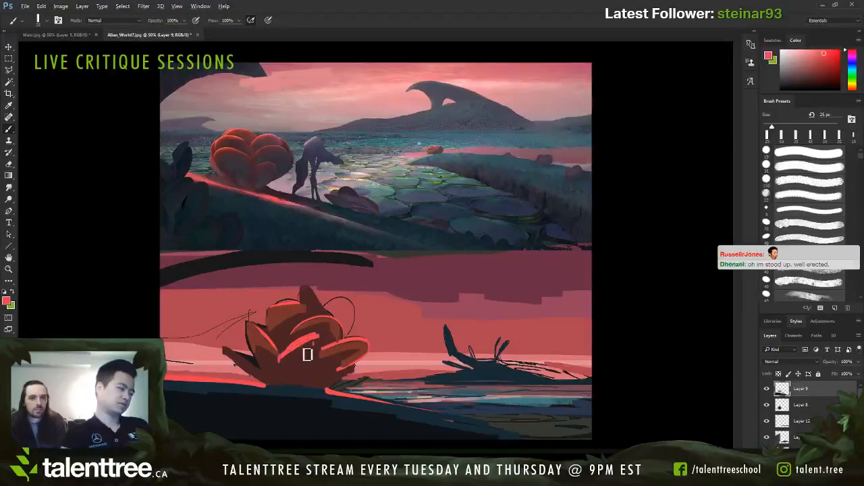
Step: Thin the central petal's highlight and shade the upper-left petal with sampled dark brown at 45 px
alt+click(310, 353)
key(bracketright)
key(bracketright)
drag(328, 339, 289, 359)
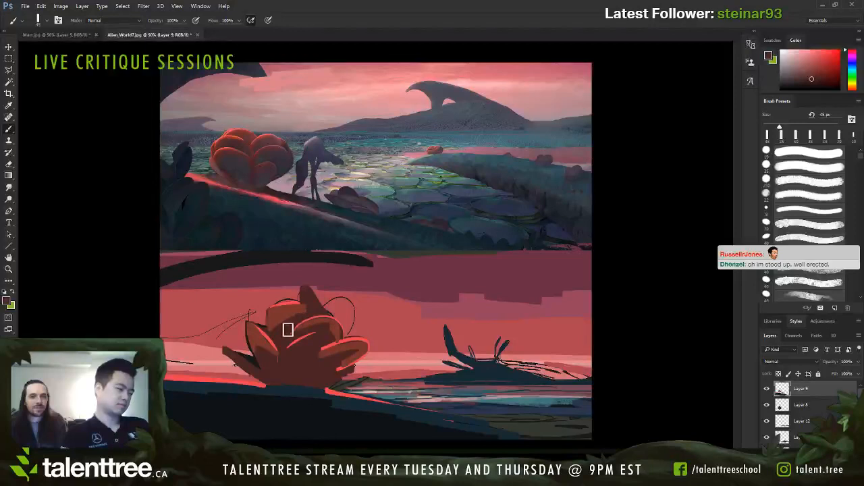
mouse_move(288, 330)
mouse_down()
mouse_move(290, 310)
mouse_move(278, 318)
mouse_up()
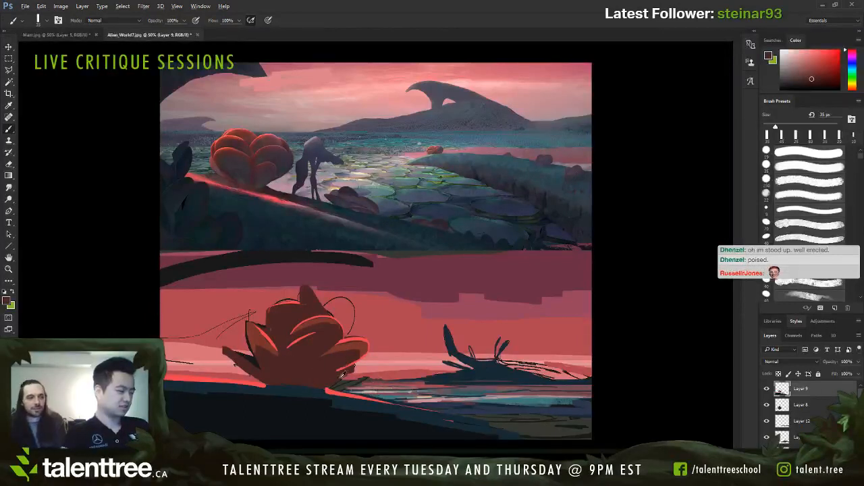
Step: Clean up the plant's lower-right edge with sampled background pink and dark brown at 20–25 px, enlarging the brush to 40 px
key(bracketleft)
key(bracketleft)
alt+click(362, 364)
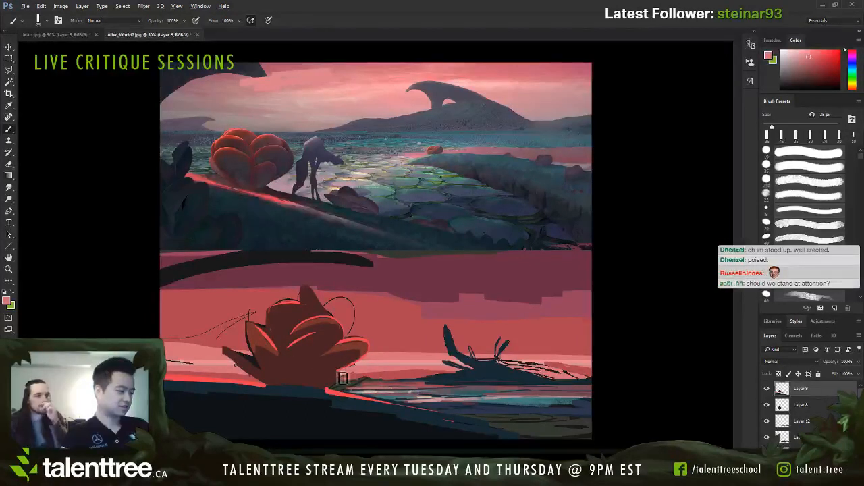
alt+click(338, 378)
key(bracketleft)
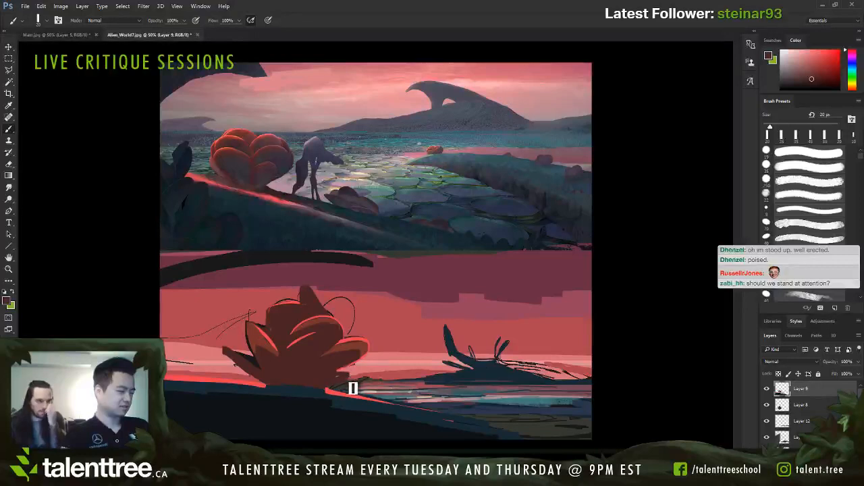
key(bracketright)
key(bracketright)
key(bracketright)
key(bracketright)
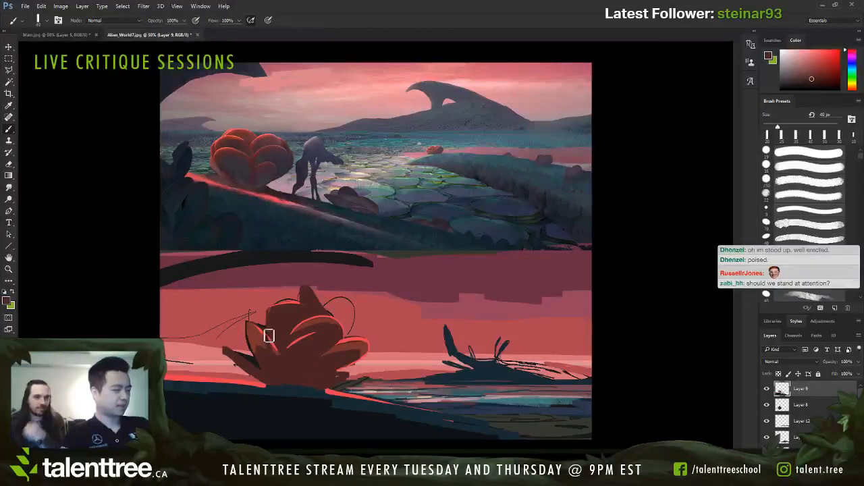
Step: Cover the plant's left and central petals with dark brown, enlarging the brush from 40 to 90 px
mouse_move(269, 337)
mouse_down()
mouse_move(307, 342)
mouse_move(291, 336)
mouse_move(279, 353)
mouse_move(279, 327)
mouse_move(277, 342)
mouse_move(310, 330)
mouse_move(282, 308)
mouse_move(273, 365)
mouse_move(253, 335)
mouse_move(301, 341)
mouse_move(252, 335)
mouse_move(316, 349)
mouse_up()
key(bracketright)
key(bracketright)
key(bracketright)
key(bracketright)
key(bracketright)
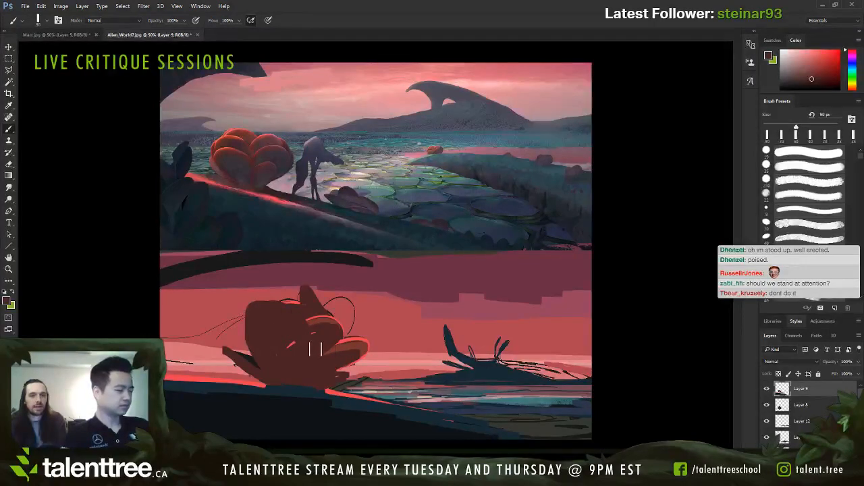
Step: Paint a sampled bright red edge along the large left petal, and thin it with sampled dark brown at 60–70 px
alt+click(358, 337)
key(bracketleft)
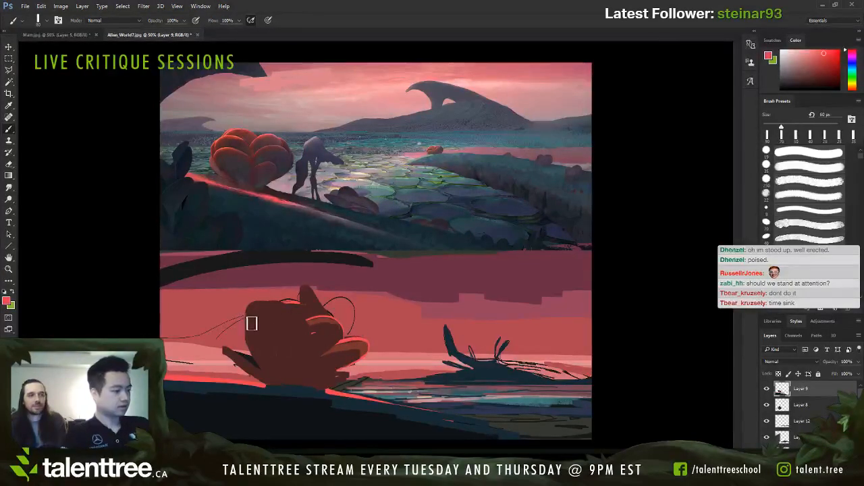
key(bracketright)
drag(253, 304, 290, 331)
alt+click(253, 342)
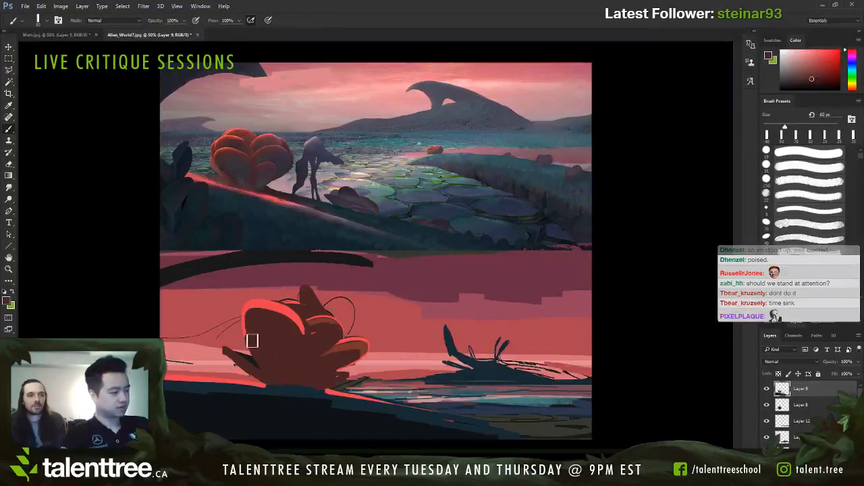
key(bracketright)
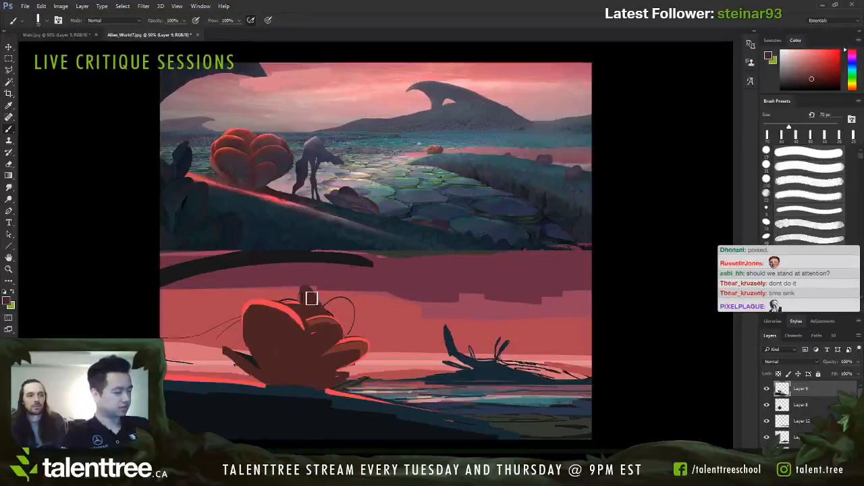
Step: Trim the spike above the plant with sampled background pink at 50 px, and enlarge the brush to 90 px
alt+click(287, 294)
key(bracketleft)
key(bracketleft)
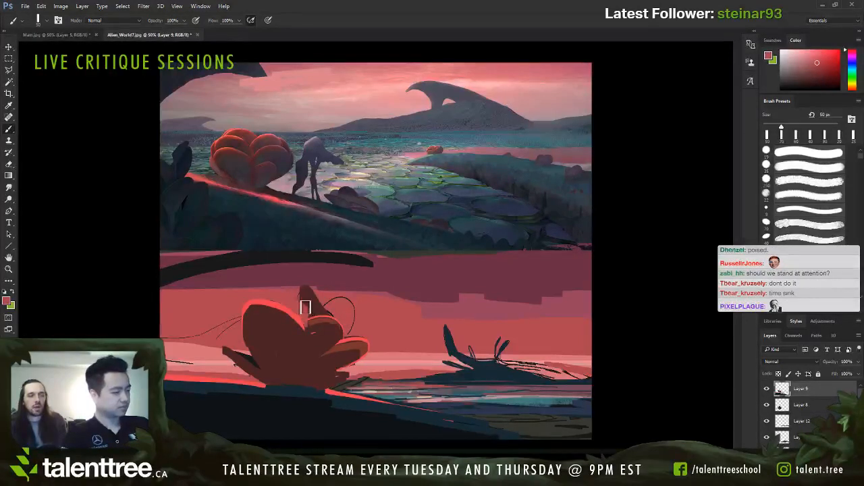
drag(300, 307, 308, 288)
key(bracketright)
key(bracketright)
key(bracketright)
key(bracketright)
Step: Outline a narrow new petal behind the large left one with sampled dark brown at 8 px
alt+click(316, 331)
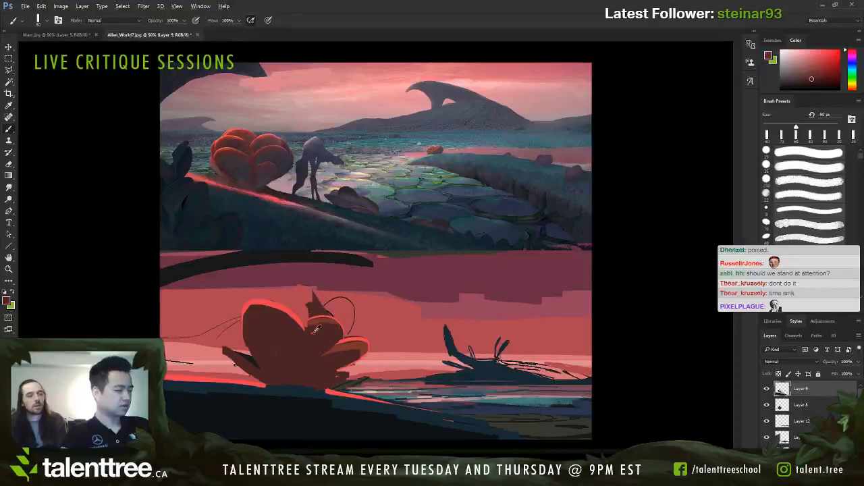
key(bracketleft)
key(bracketleft)
key(bracketleft)
key(bracketleft)
key(bracketleft)
key(bracketleft)
key(bracketleft)
drag(286, 305, 307, 324)
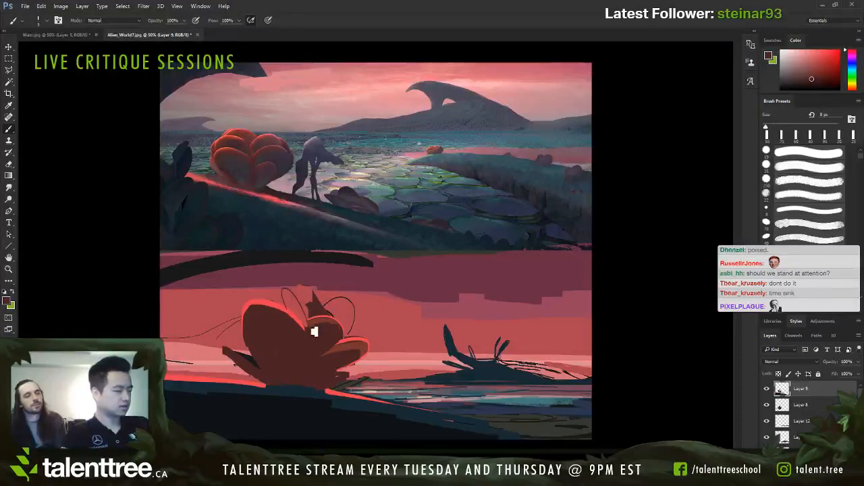
Step: Fill the newly outlined upper petal with sampled bright red, enlarging the brush from 25 to 40 px
key(bracketright)
alt+click(295, 312)
key(bracketright)
key(bracketright)
drag(289, 293, 307, 327)
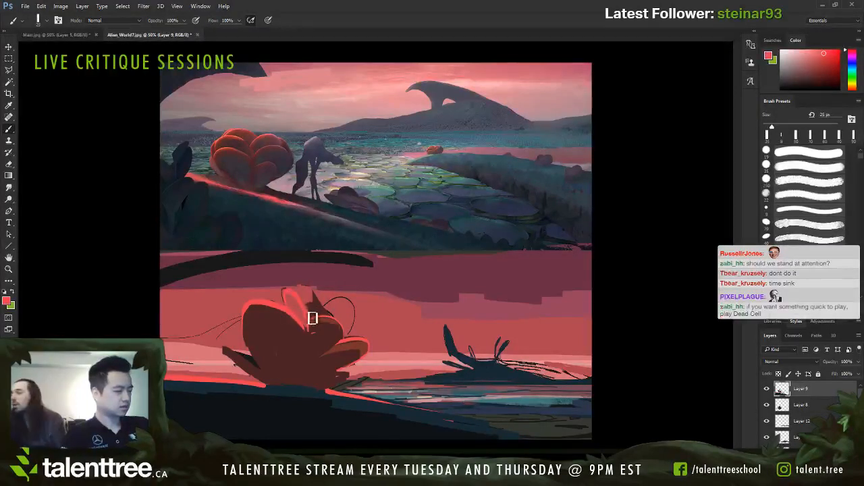
key(bracketright)
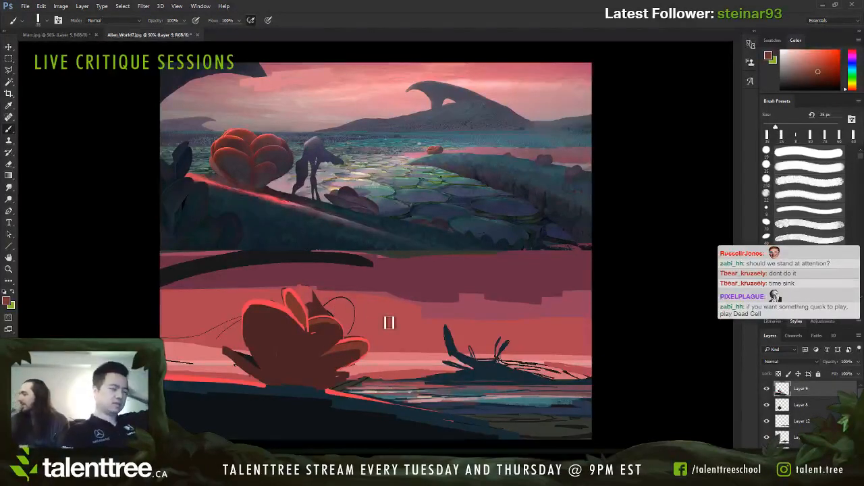
alt+click(303, 297)
key(bracketright)
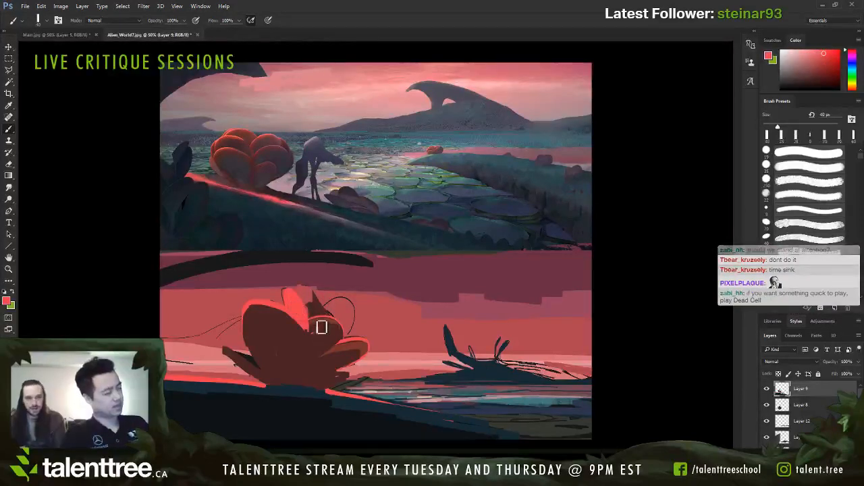
Step: Round off the right-centre petal with sampled dark brown, and paint bright red petals behind it at 25–40 px
alt+click(309, 341)
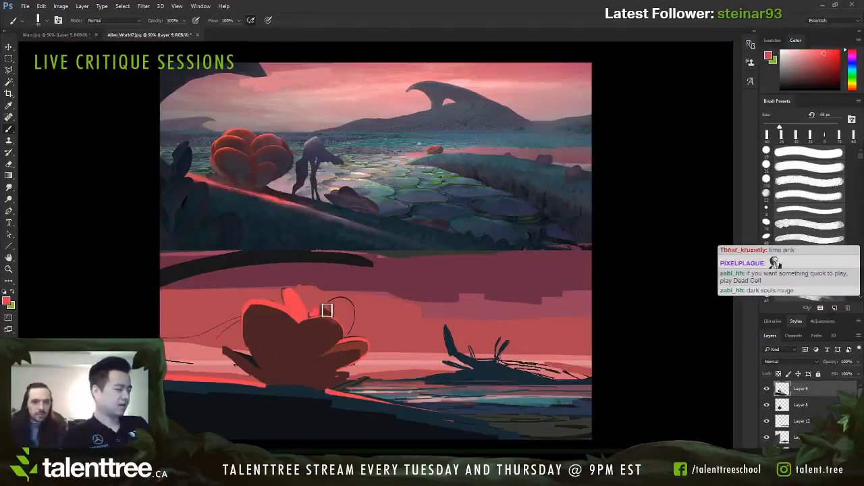
key(bracketleft)
key(bracketleft)
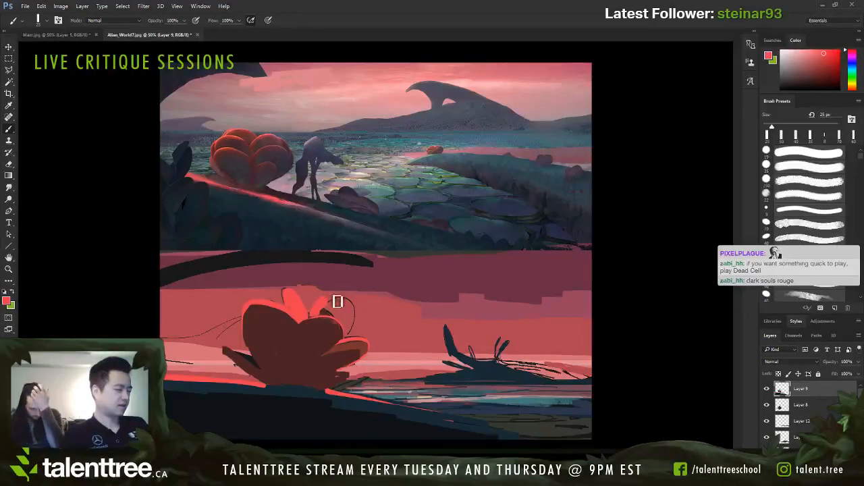
key(bracketright)
key(bracketright)
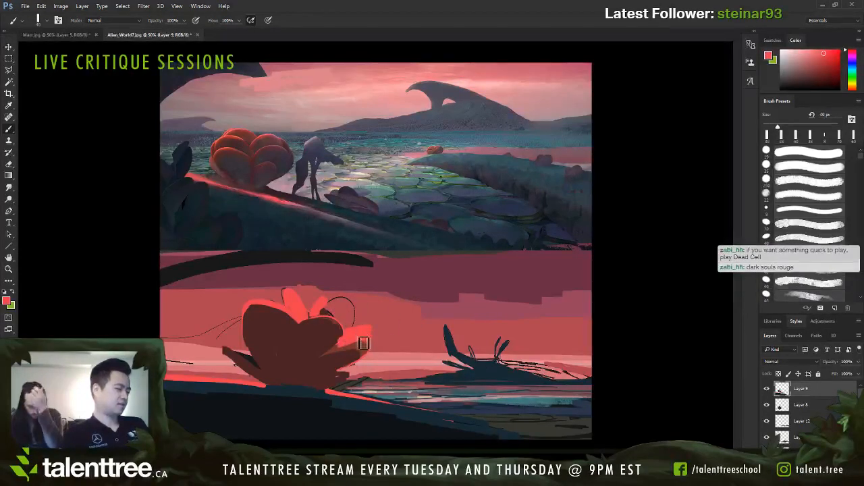
Step: Paint out the rounded right-centre petal and the loose circular line behind it with sampled background pink at 70 px
alt+click(360, 347)
mouse_move(332, 349)
mouse_down()
mouse_move(364, 345)
mouse_move(358, 307)
mouse_up()
alt+click(367, 316)
key(bracketright)
key(bracketright)
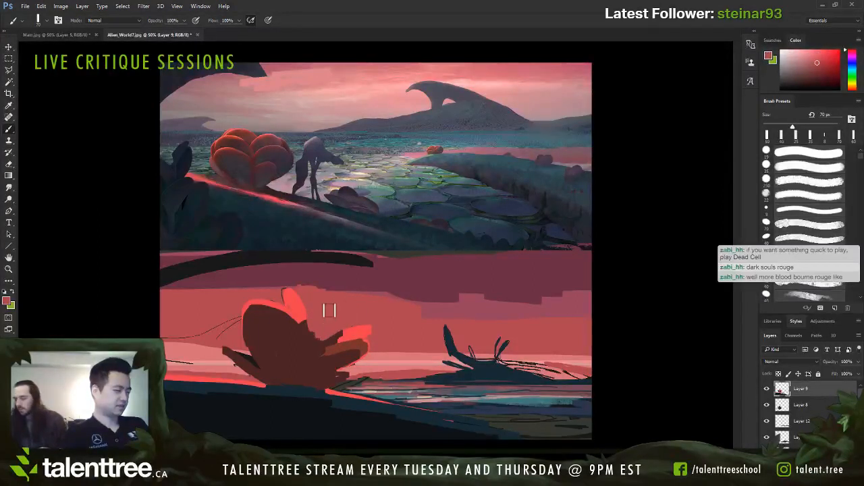
key(bracketright)
Step: Outline a narrow upright petal right of the plant's centre with sampled dark brown at 10 px
alt+click(304, 335)
key(bracketleft)
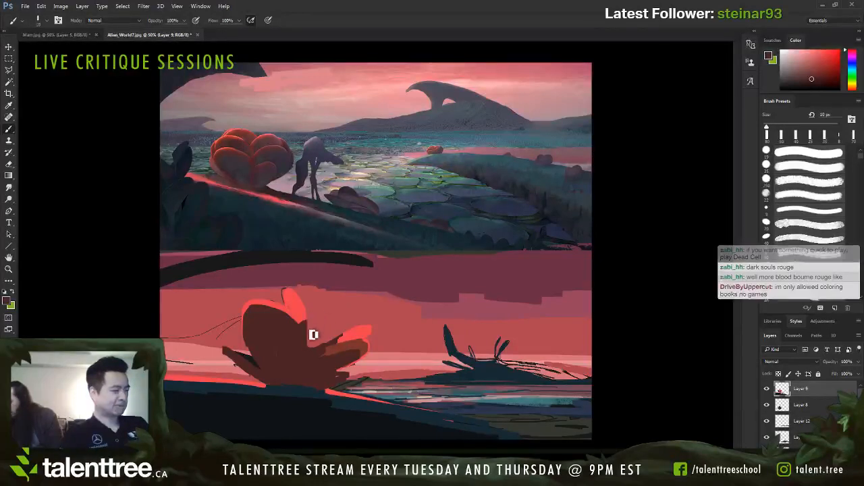
key(bracketleft)
drag(313, 330, 324, 334)
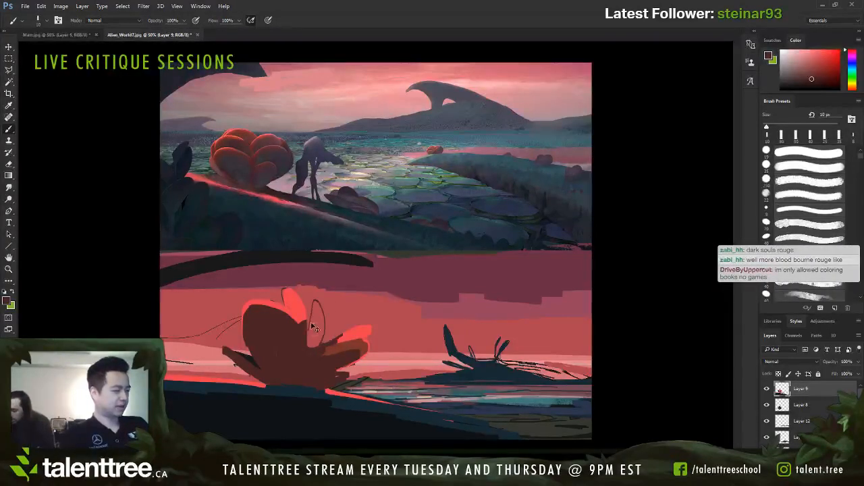
drag(314, 301, 315, 346)
Step: Paint the narrow upright petal's outer edge and interior with sampled bright red at 30–40 px
alt+click(359, 332)
key(bracketright)
key(bracketright)
key(bracketright)
mouse_move(320, 315)
mouse_down()
mouse_move(316, 301)
mouse_move(324, 334)
mouse_move(329, 303)
mouse_up()
key(ctrl+space)
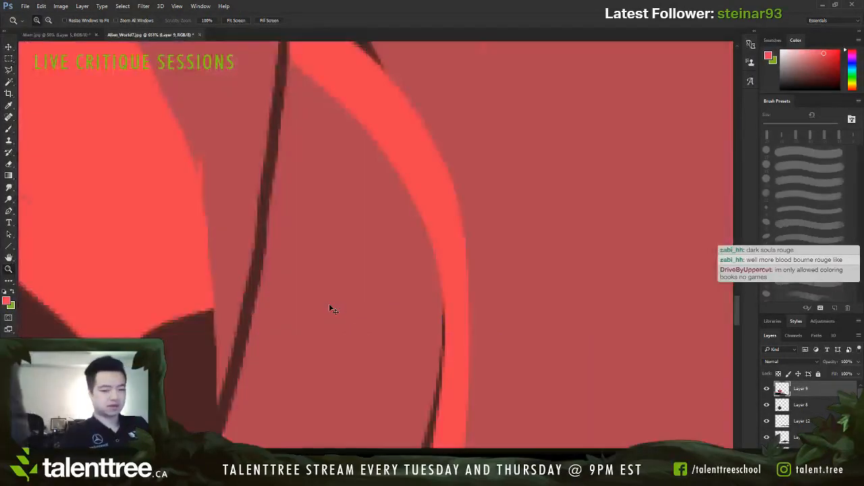
key(ctrl+0)
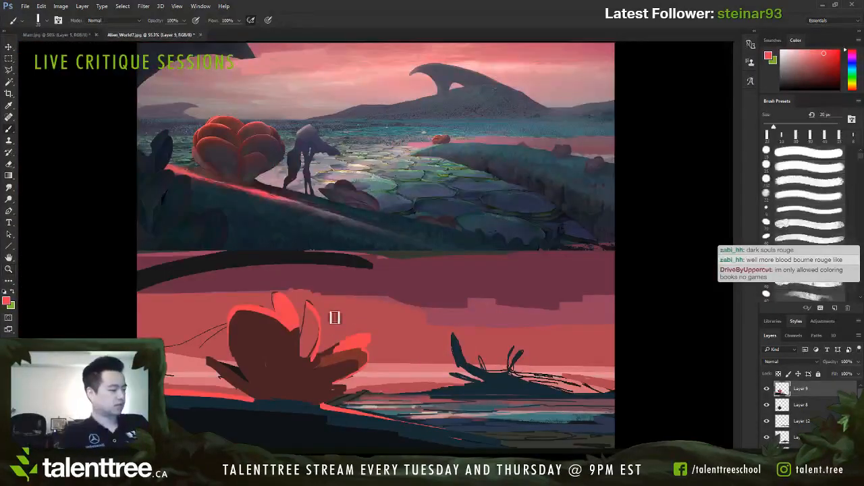
key(bracketright)
drag(314, 306, 313, 345)
Step: Shade the narrow upright petal's inner side with sampled dark browns, reducing the brush from 40 to 20 px
alt+click(327, 356)
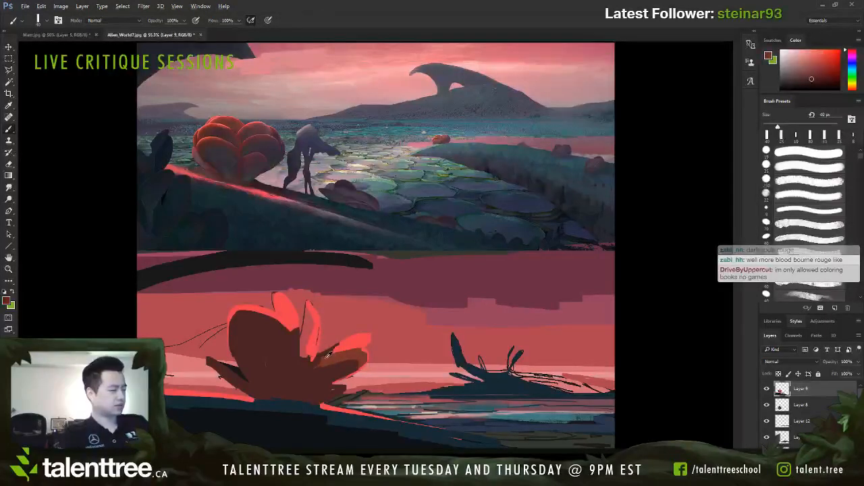
mouse_move(309, 312)
mouse_down()
mouse_move(304, 358)
mouse_move(308, 351)
mouse_up()
alt+click(305, 372)
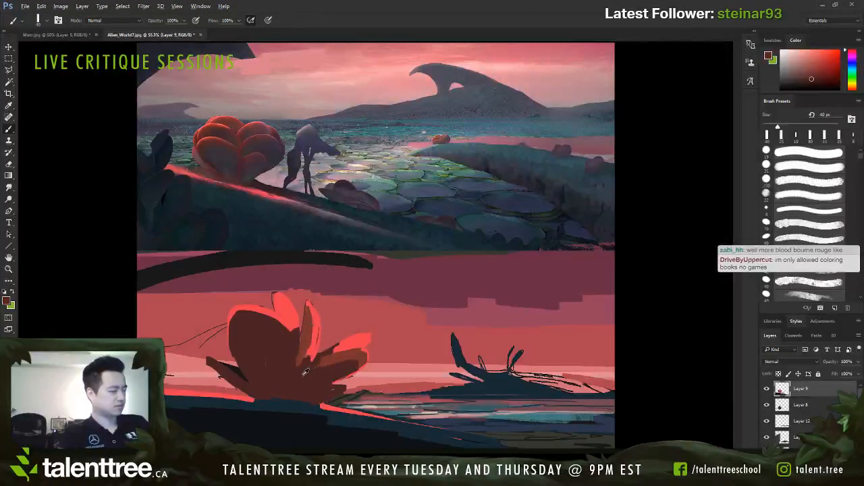
key(bracketleft)
key(bracketleft)
key(bracketleft)
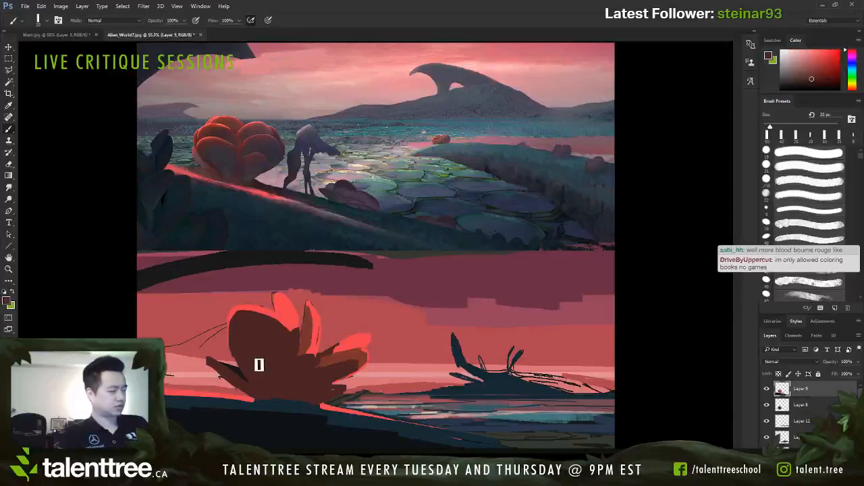
Step: Add a thin petal at the plant's far left in sampled bright red, starting with an 8 px brush
key(bracketleft)
alt+click(293, 312)
key(bracketleft)
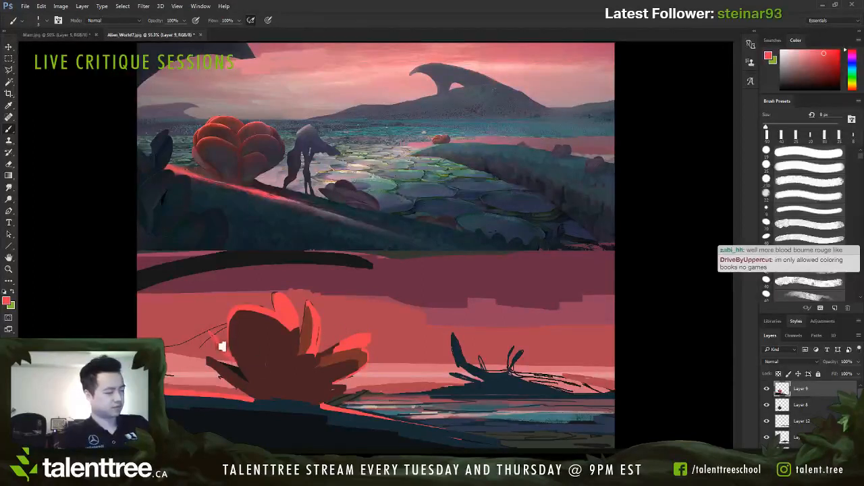
key(bracketright)
key(bracketright)
key(bracketright)
key(bracketright)
Step: Fill the lower-left petals with sampled dark brown at 20 px and sampled reddish brown at 30 px
alt+click(235, 359)
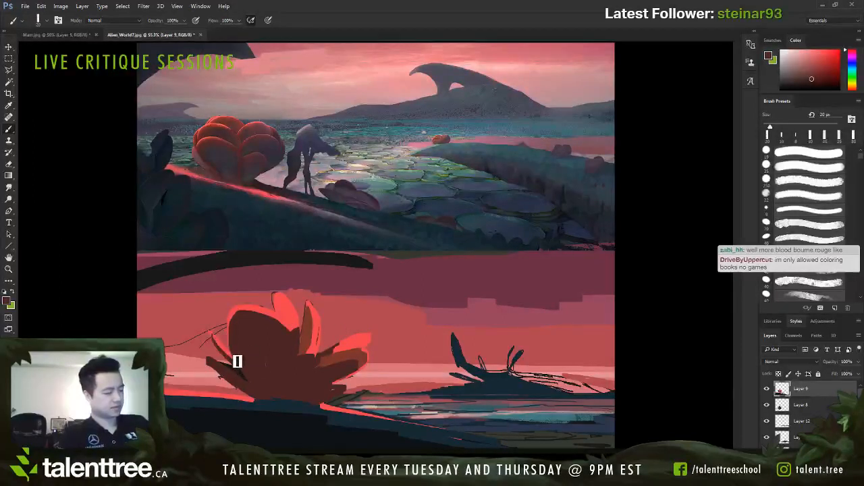
key(bracketleft)
key(bracketleft)
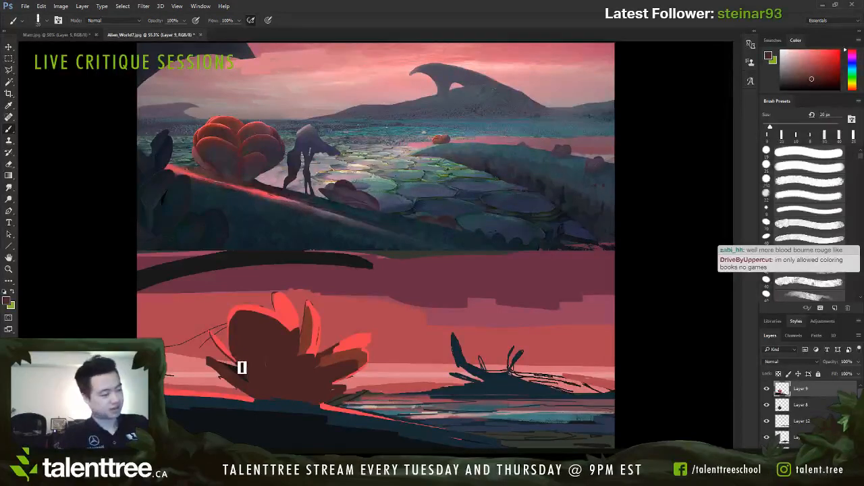
alt+click(308, 337)
key(bracketright)
drag(222, 361, 258, 386)
Step: Trim the lower-left petal's tip with sampled background pink at 30 px, and add a bright red edge to the petal
alt+click(207, 366)
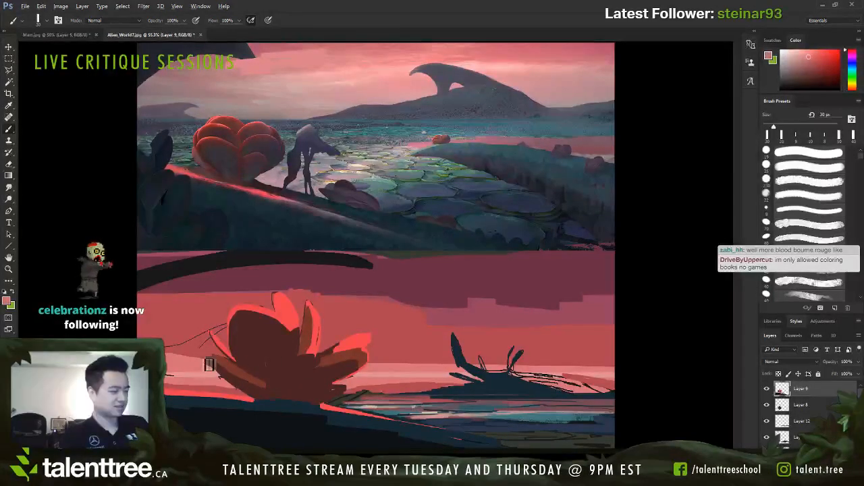
mouse_move(211, 366)
mouse_down()
mouse_move(266, 398)
mouse_move(250, 393)
mouse_move(253, 375)
mouse_move(239, 360)
mouse_move(269, 386)
mouse_up()
alt+click(208, 359)
alt+click(253, 376)
alt+click(235, 354)
key(bracketleft)
alt+click(263, 379)
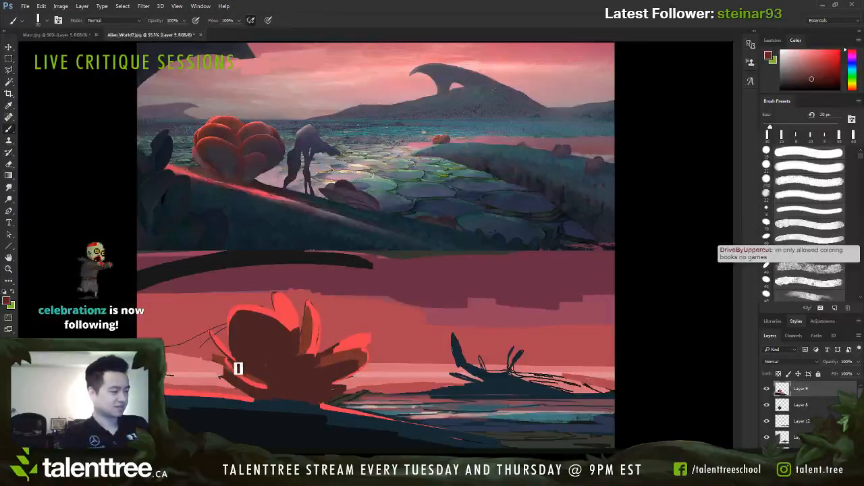
Step: Shade the lower-left petal with reddish brown at 20 px, and redraw its bright red edge at 15 px
drag(226, 359, 268, 387)
alt+click(230, 355)
key(bracketleft)
drag(214, 357, 270, 390)
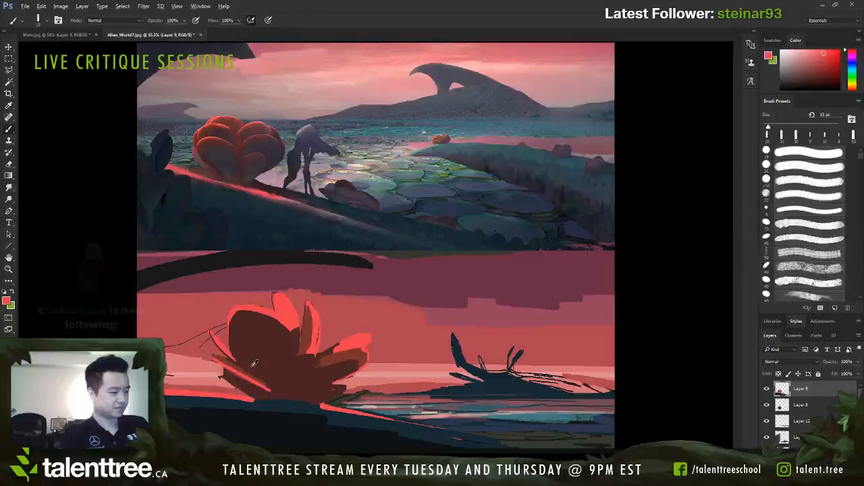
Step: Tone down the lower-left petal's bright edge by painting over it with sampled brown and a larger brush
alt+click(253, 365)
key(bracketright)
key(bracketright)
drag(233, 368, 269, 389)
Step: Try a muted red stroke across the plant's front at 25–35 px, and undo it
alt+click(314, 348)
key(bracketleft)
key(bracketleft)
key(bracketleft)
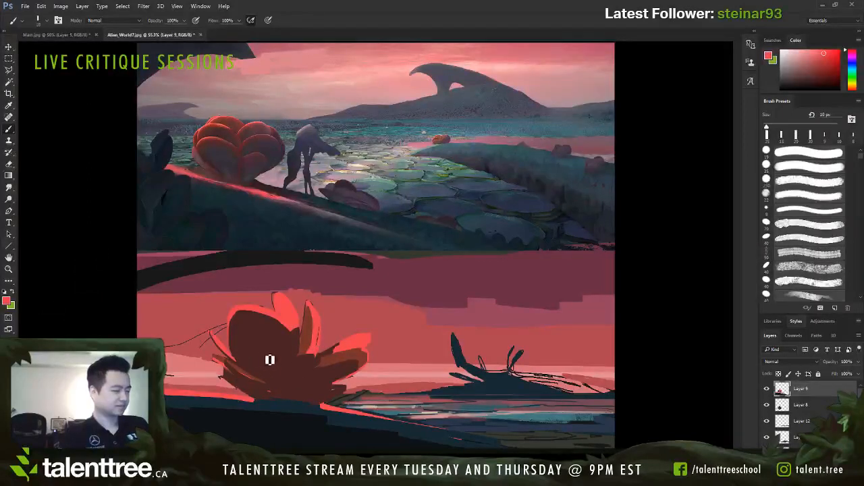
alt+click(263, 357)
key(bracketright)
key(bracketright)
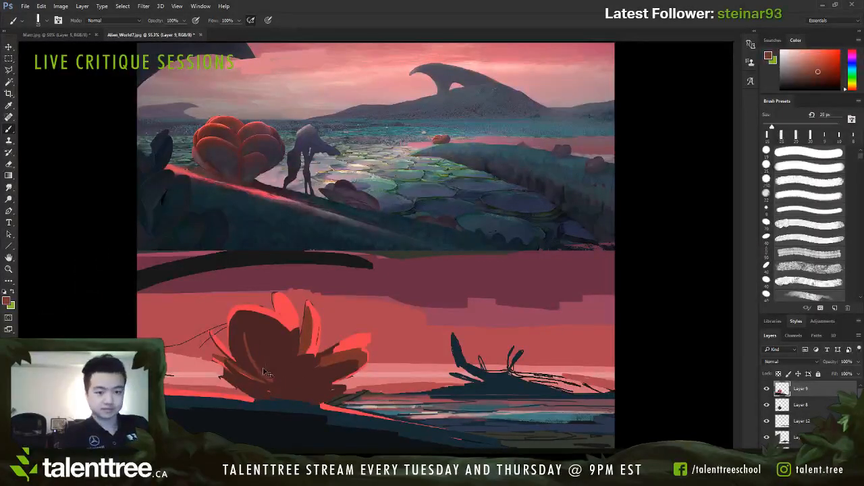
key(bracketright)
key(bracketright)
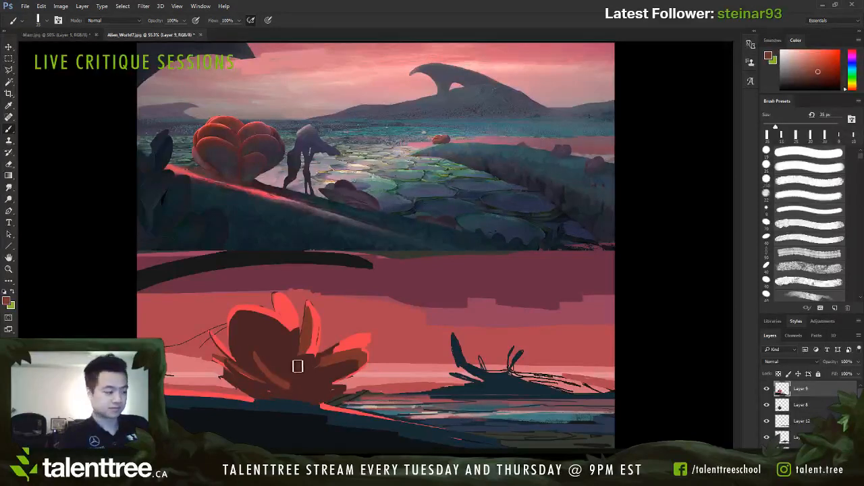
key(ctrl+z)
Step: Add short muted red strokes to the plant's lower centre at 20 px, and refine them with sampled dark brown at 20–30 px
key(bracketleft)
key(bracketleft)
key(bracketleft)
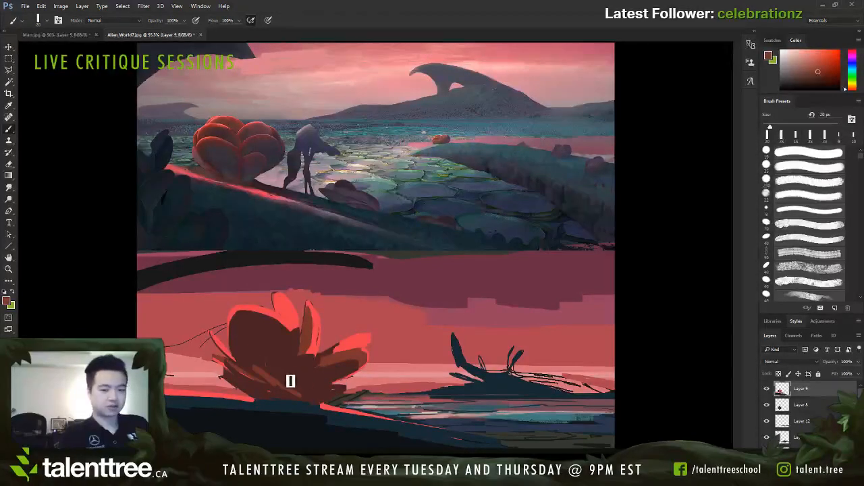
alt+click(279, 363)
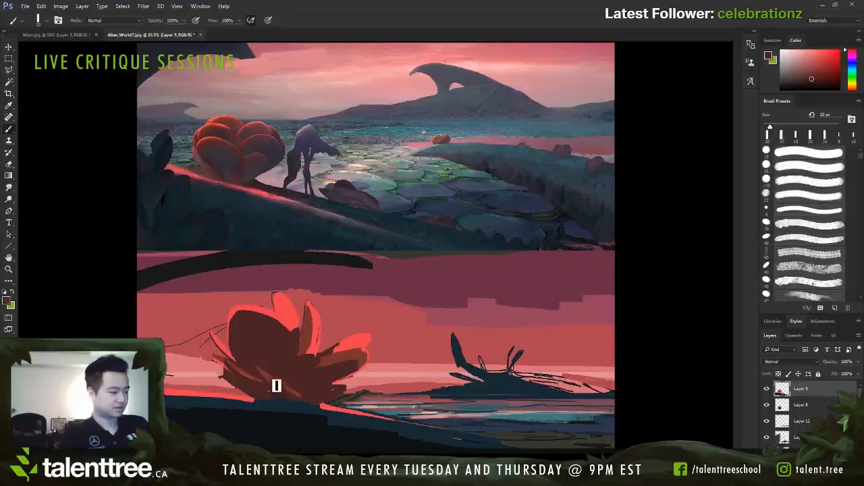
key(bracketright)
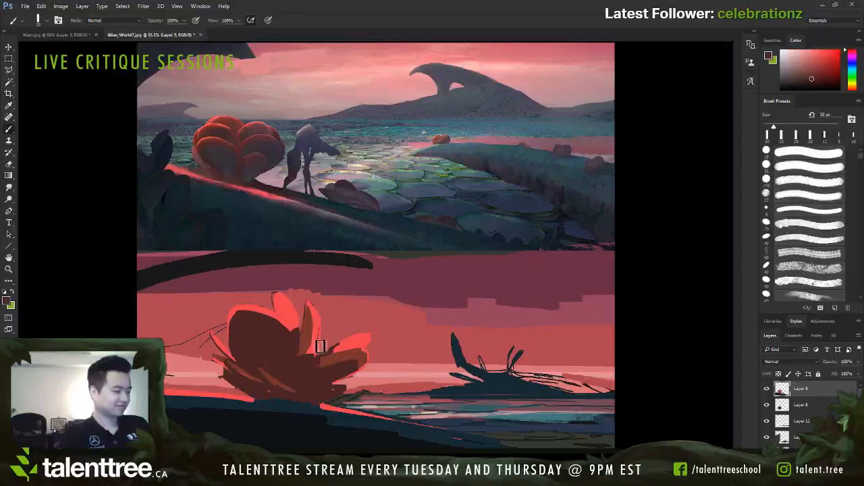
Step: Try a curved bright red edge on the plant's front petal at 15–25 px, undoing each attempt
alt+click(291, 319)
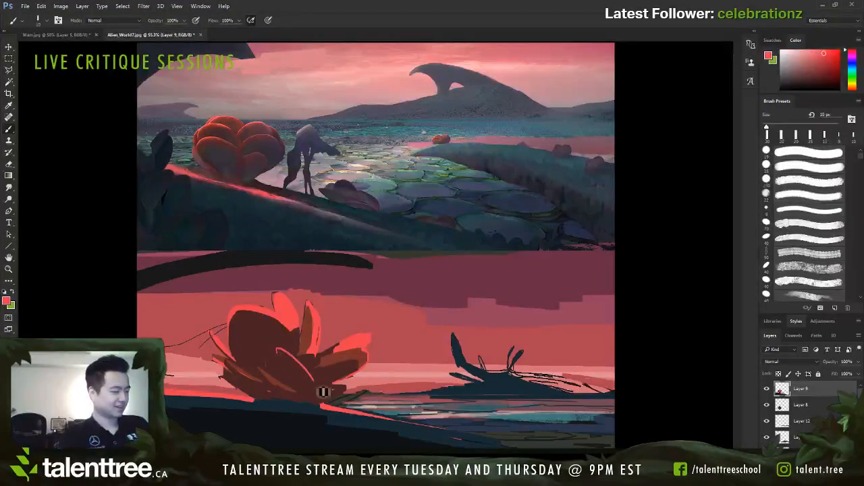
key(bracketleft)
key(bracketright)
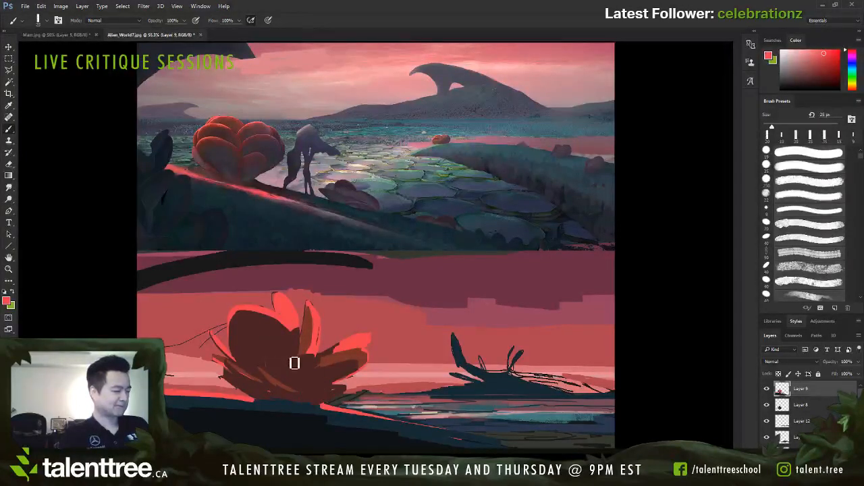
drag(292, 362, 325, 399)
key(ctrl+z)
key(bracketleft)
key(bracketleft)
drag(287, 353, 333, 388)
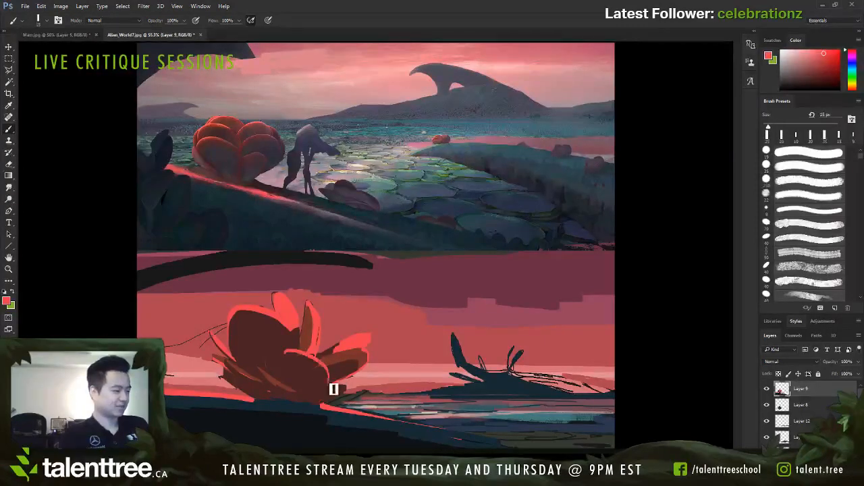
key(ctrl+z)
Step: Paint the front petal's curved bright red edge at 15 px, and trim it with sampled dark brown at up to 45 px
mouse_move(286, 352)
mouse_down()
mouse_move(329, 382)
mouse_move(311, 400)
mouse_up()
key(bracketright)
alt+click(300, 363)
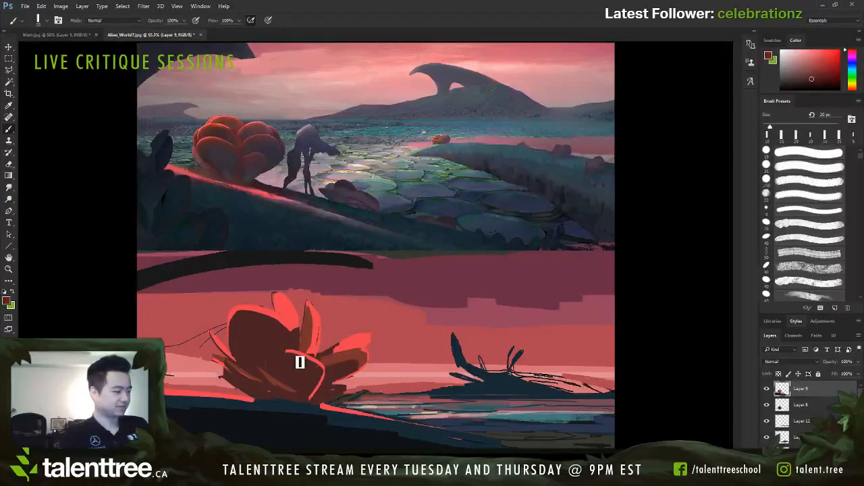
key(bracketright)
key(bracketright)
key(bracketright)
mouse_move(288, 355)
mouse_down()
mouse_move(319, 373)
mouse_move(315, 396)
mouse_up()
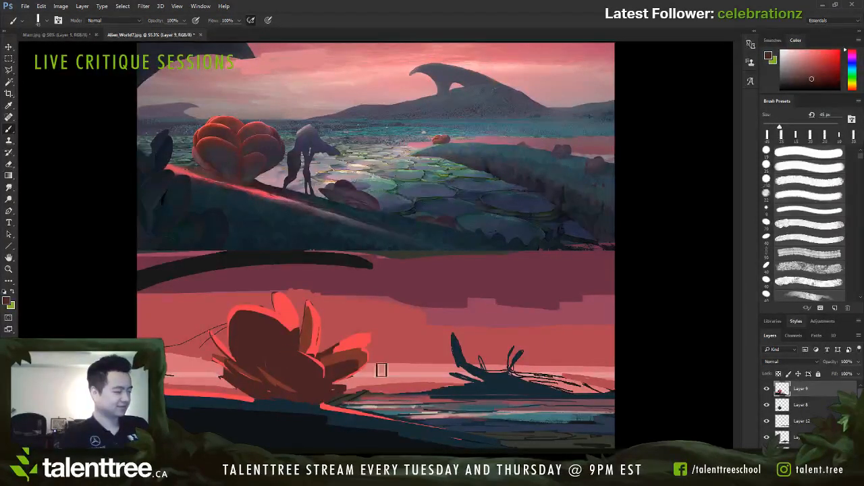
Step: Rework the lit upper side of the plant's far-right petal with sampled reds at 25–30 px
key(bracketleft)
key(bracketleft)
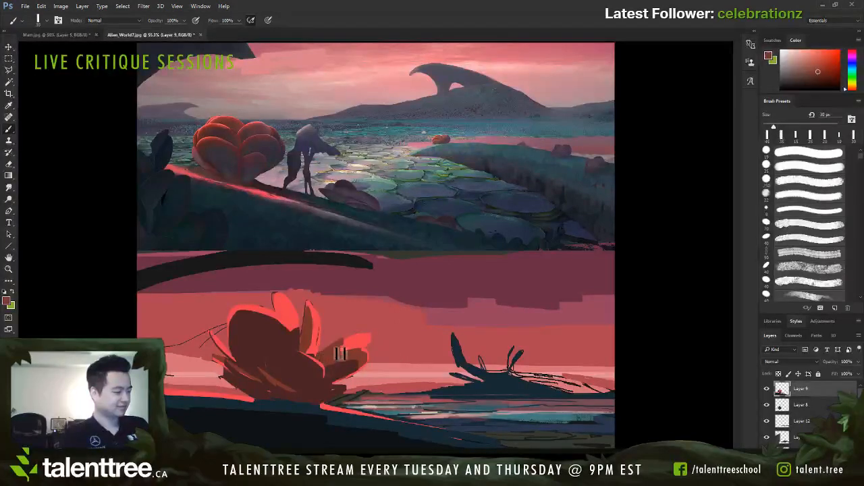
alt+click(351, 343)
drag(342, 352, 365, 341)
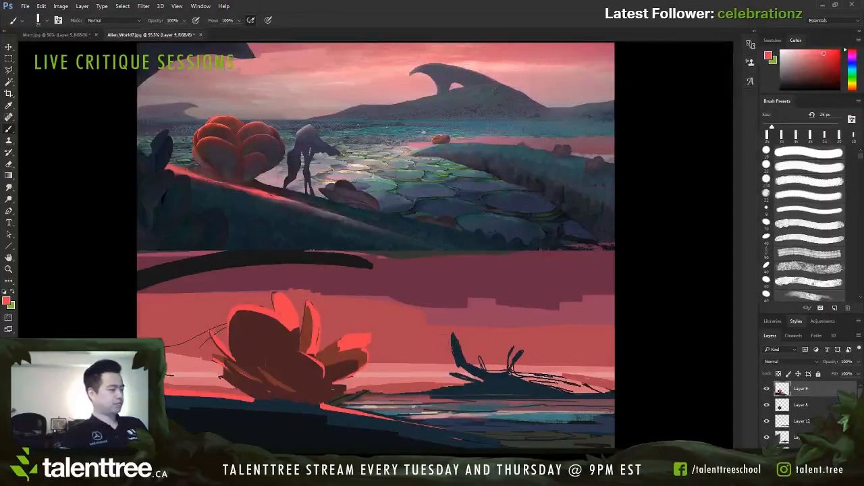
Step: Add a new layer above Layer 9 for round-brush painting, and show the image as a greyscale proof
click(835, 464)
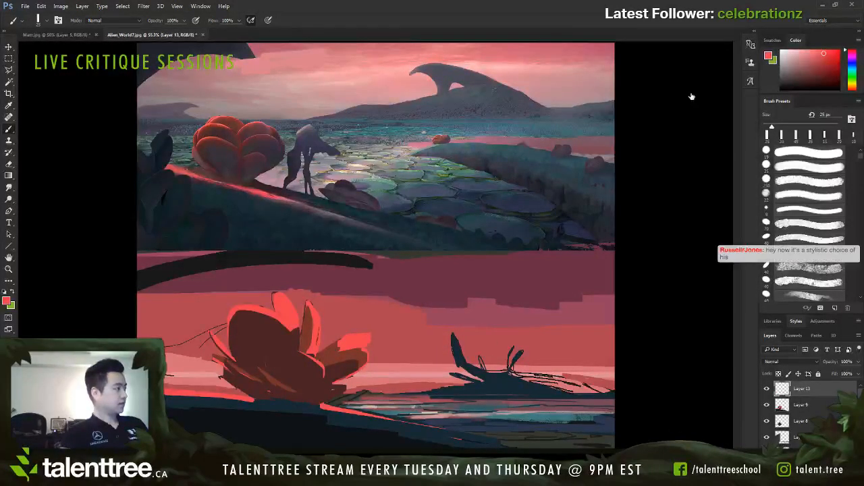
key(F2)
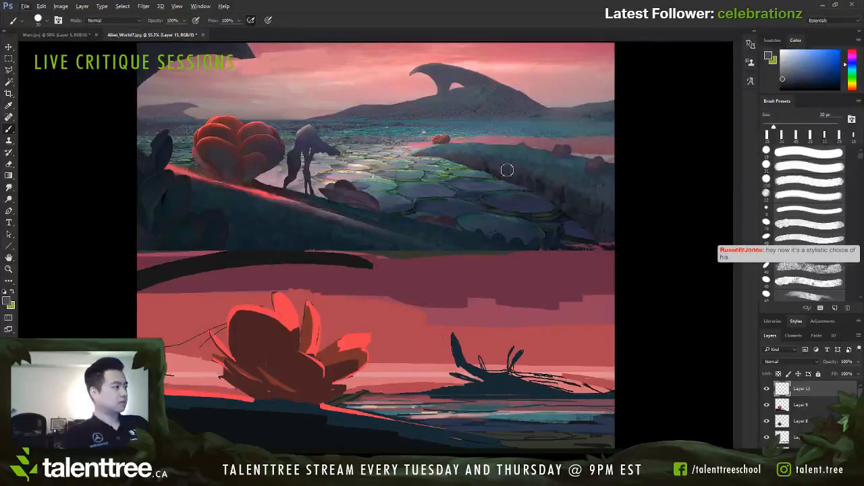
alt+click(550, 156)
key(ctrl+y)
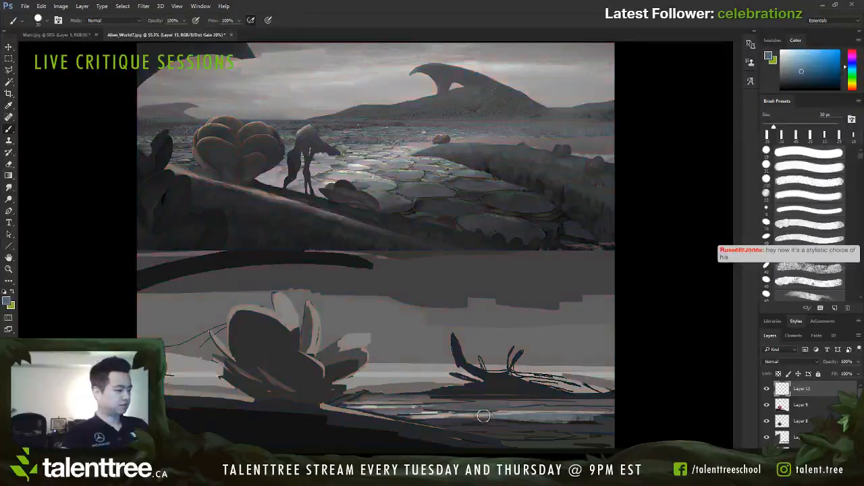
Step: Try a dark blue stroke along the water's upper edge, and undo it
alt+click(460, 402)
key(bracketleft)
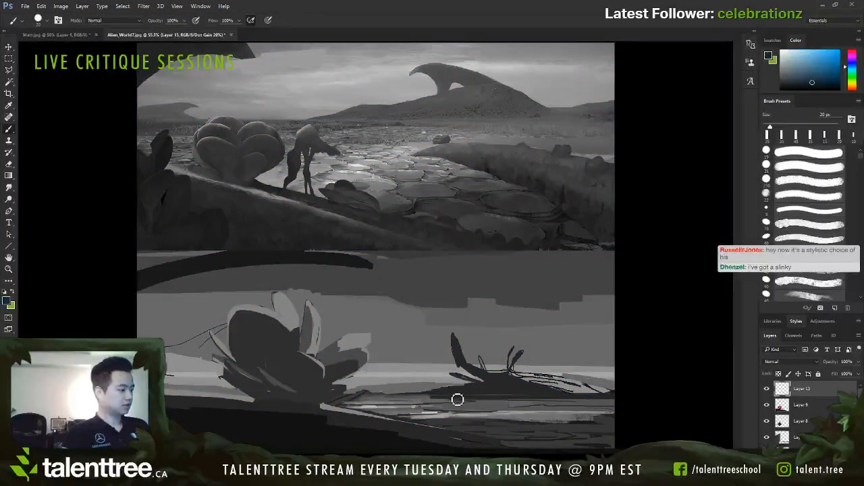
key(bracketleft)
drag(428, 398, 503, 396)
key(ctrl+z)
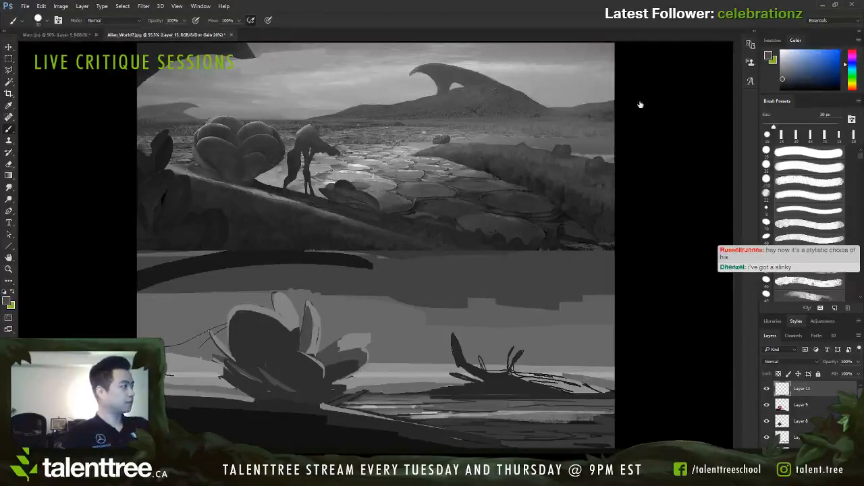
Step: Streak thin pale beige highlights across the upper water to the right of the plant at about 4 px
alt+click(452, 406)
key(bracketleft)
key(bracketleft)
key(bracketleft)
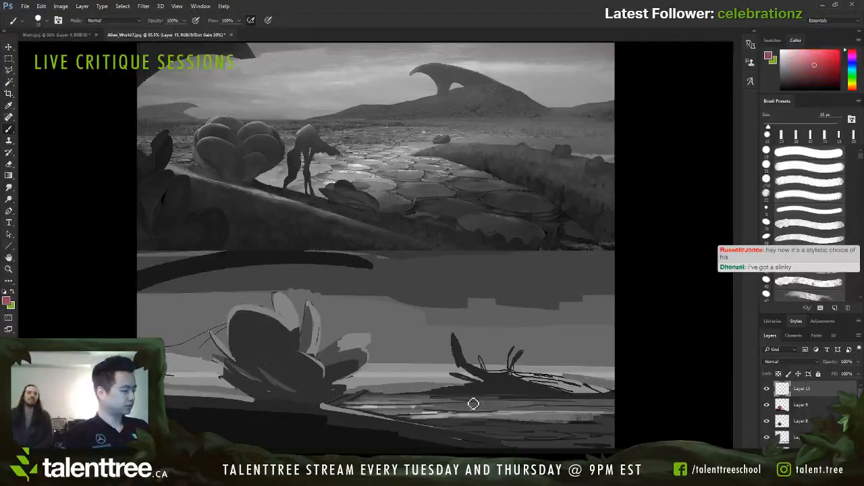
key(bracketright)
key(bracketright)
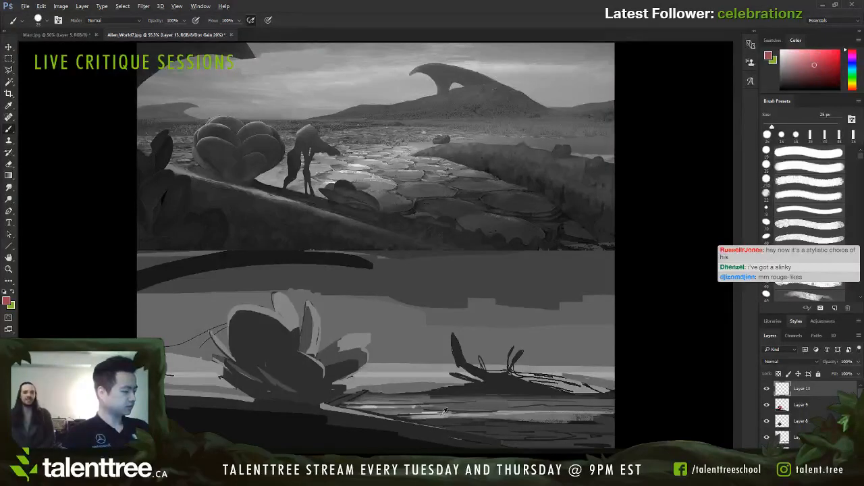
alt+click(430, 410)
key(bracketleft)
key(bracketleft)
key(bracketleft)
key(bracketleft)
key(bracketleft)
key(bracketleft)
key(bracketleft)
key(bracketleft)
key(bracketleft)
key(bracketleft)
key(bracketleft)
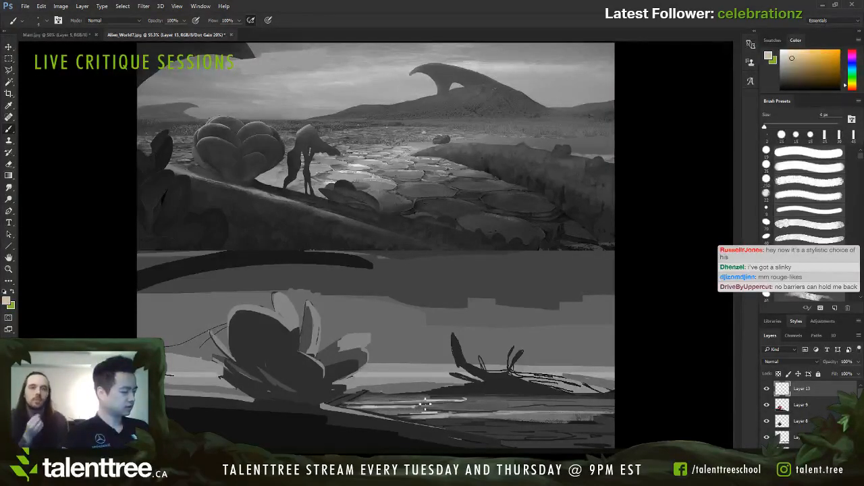
mouse_move(506, 411)
mouse_down()
mouse_move(614, 407)
mouse_move(385, 413)
mouse_move(404, 414)
mouse_up()
Step: Soften the water's pale highlights by painting over them with sampled muted red and nearby tones at about 30 px
key(bracketright)
key(bracketright)
key(bracketright)
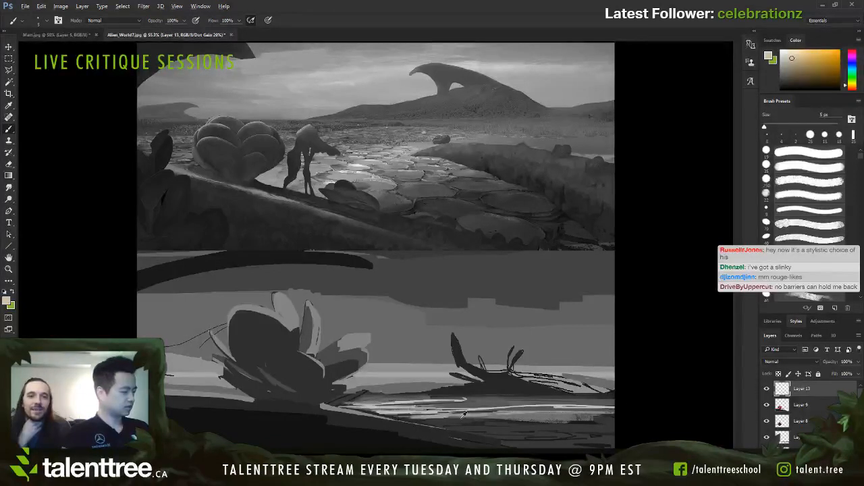
key(bracketright)
key(bracketright)
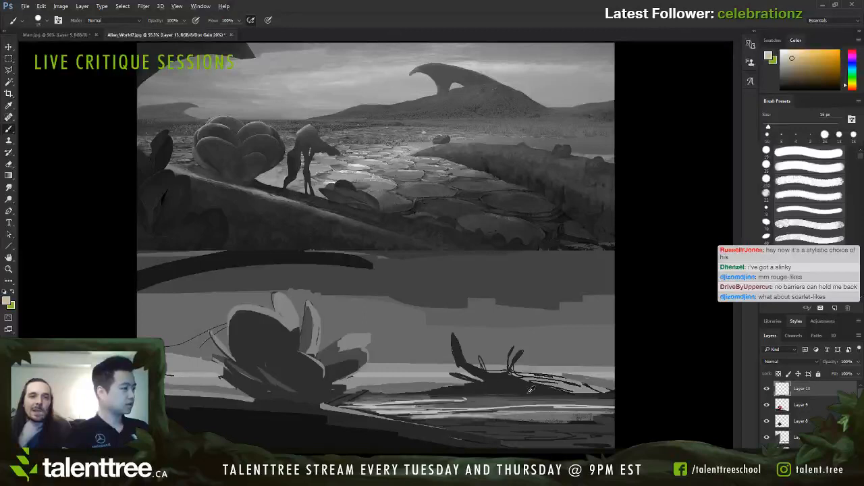
alt+click(527, 399)
key(bracketright)
key(bracketright)
key(bracketright)
drag(514, 411, 603, 413)
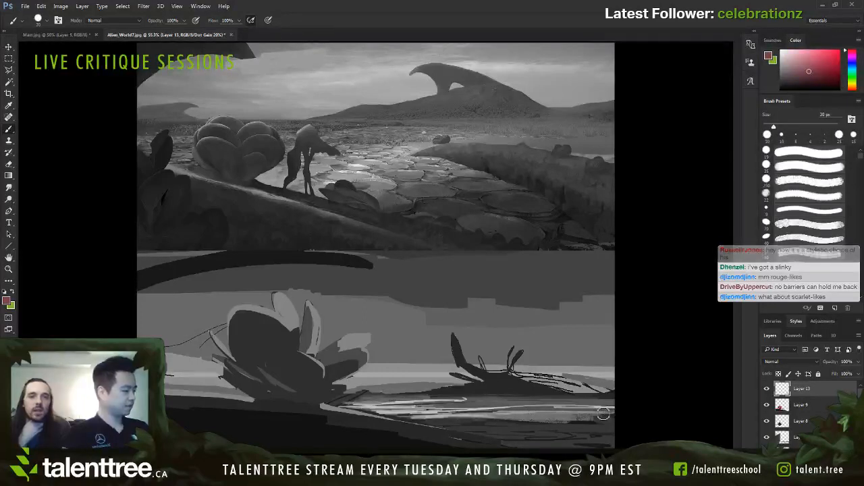
alt+click(478, 398)
mouse_move(478, 402)
mouse_down()
mouse_move(442, 404)
mouse_move(569, 412)
mouse_move(506, 424)
mouse_move(463, 422)
mouse_move(579, 410)
mouse_up()
Step: Paint over the outlined shapes in the lower water with broad strokes of sampled water colours at 40 px and larger
alt+click(513, 426)
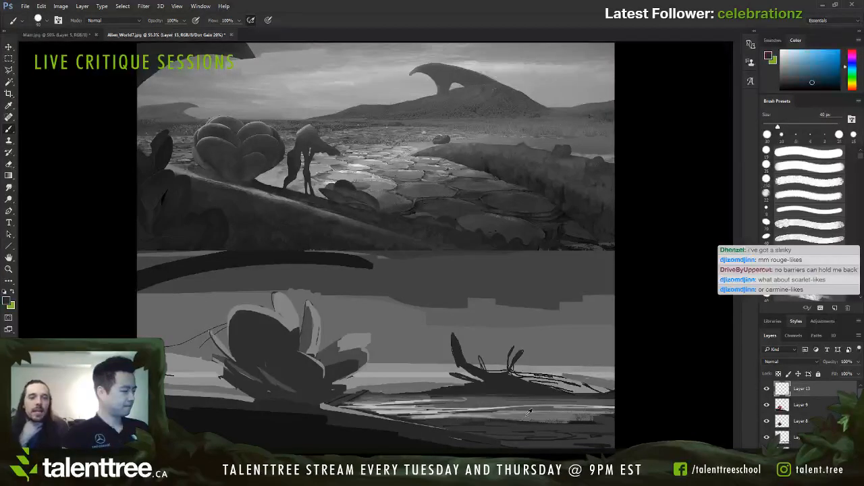
alt+click(526, 417)
key(bracketright)
key(bracketright)
key(bracketright)
mouse_move(425, 419)
mouse_down()
mouse_move(592, 428)
mouse_move(526, 444)
mouse_move(574, 442)
mouse_move(549, 429)
mouse_up()
Step: Add teal ripple strokes to the lower-right water at 15–30 px, and break them up with a sampled darker tone
key(bracketleft)
key(bracketleft)
key(bracketleft)
key(bracketleft)
key(bracketleft)
key(bracketleft)
key(bracketright)
key(bracketright)
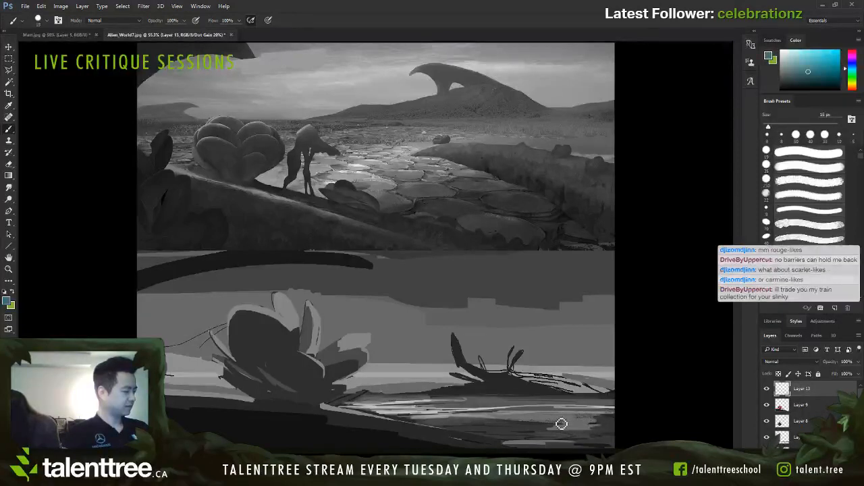
key(bracketright)
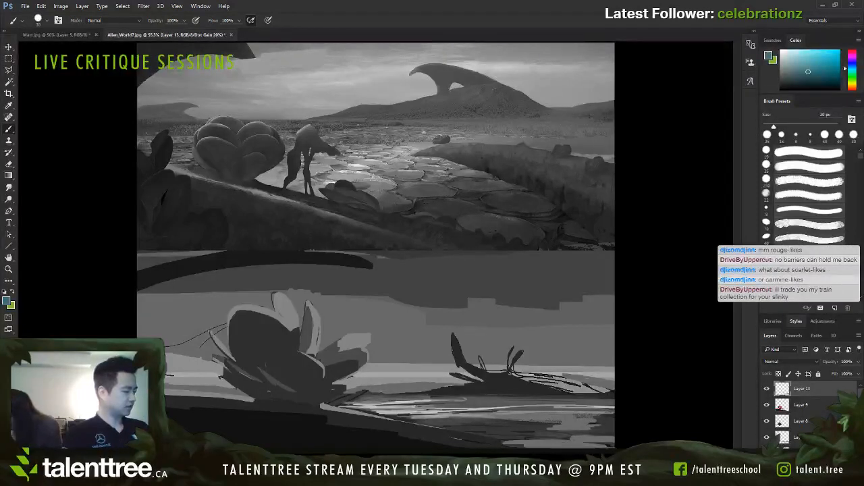
alt+click(539, 434)
mouse_move(538, 443)
mouse_down()
mouse_move(510, 446)
mouse_move(577, 438)
mouse_move(521, 436)
mouse_up()
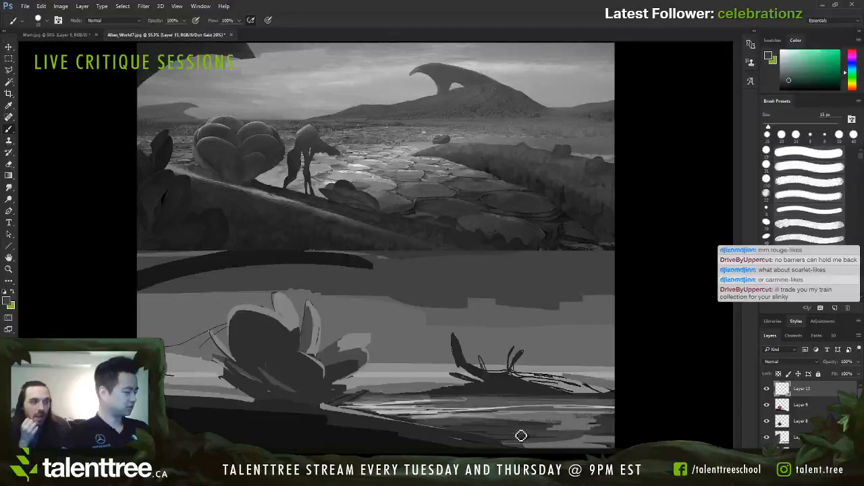
Step: Draw thin dark blue ripple lines through the right side of the water at 7–9 px
key(bracketleft)
key(bracketleft)
key(bracketleft)
alt+click(603, 432)
key(bracketleft)
key(bracketleft)
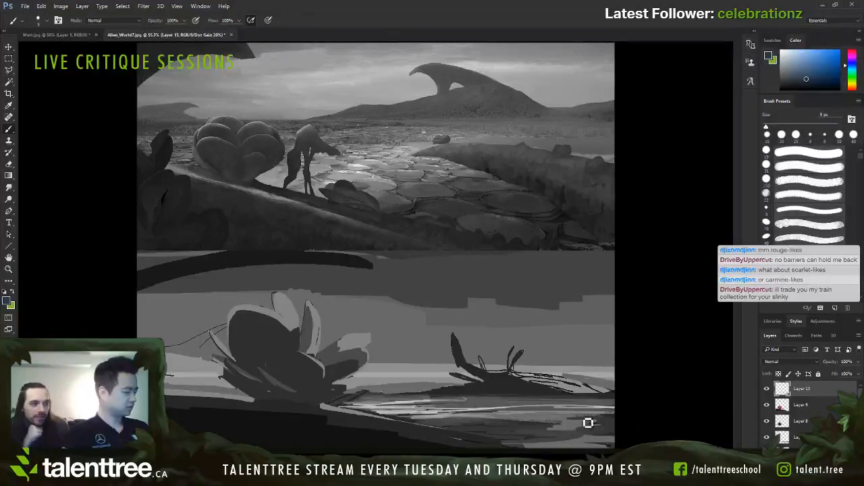
drag(555, 430, 587, 430)
key(bracketleft)
key(bracketleft)
mouse_move(505, 424)
mouse_down()
mouse_move(556, 424)
mouse_move(553, 409)
mouse_up()
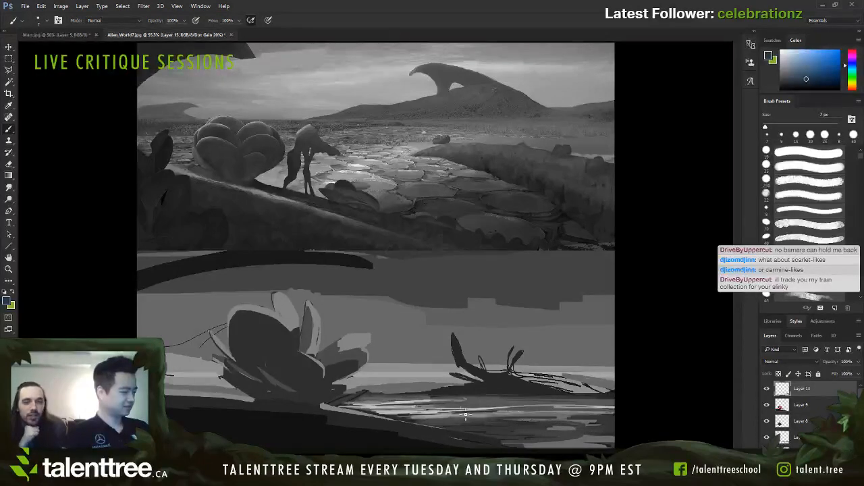
Step: Extend the top of the dark foreground bank left of the plant with dark blue at 20 px
key(bracketright)
key(bracketright)
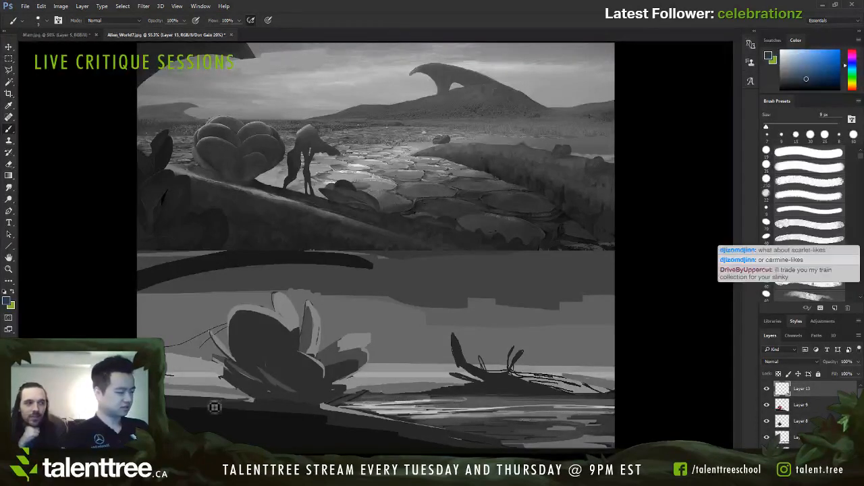
key(bracketright)
key(bracketright)
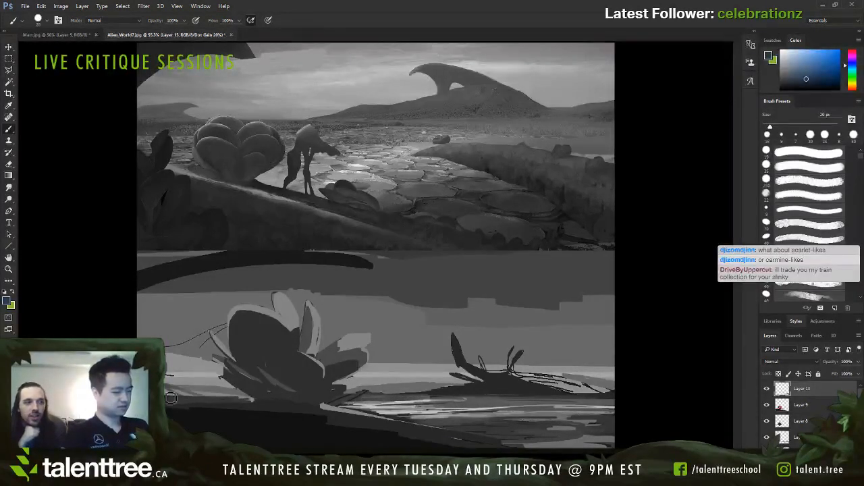
drag(188, 399, 203, 402)
Step: Try small dark brown spikes and an arched shape on the shore left of the plant at 9–25 px
alt+click(273, 368)
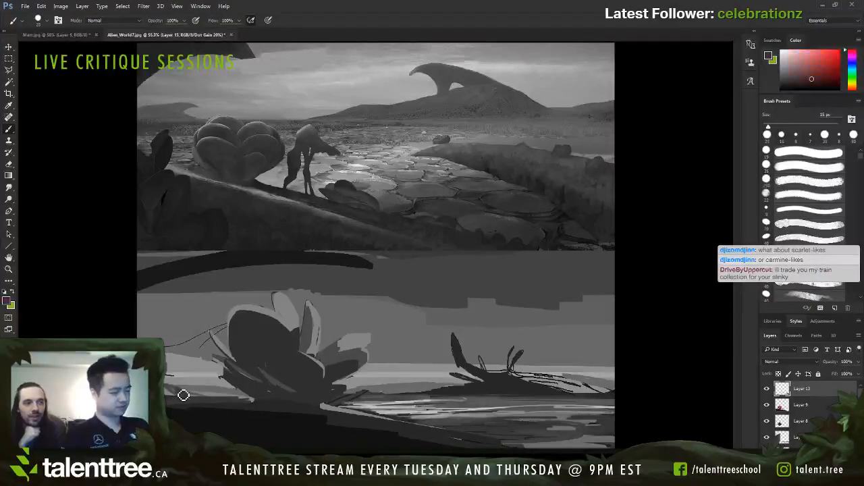
key(bracketleft)
key(bracketleft)
key(bracketleft)
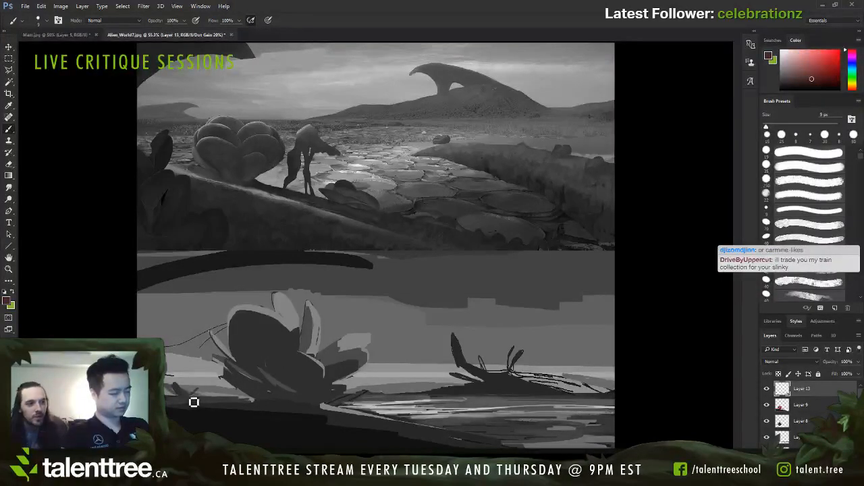
key(bracketright)
key(bracketright)
key(bracketright)
drag(189, 396, 200, 388)
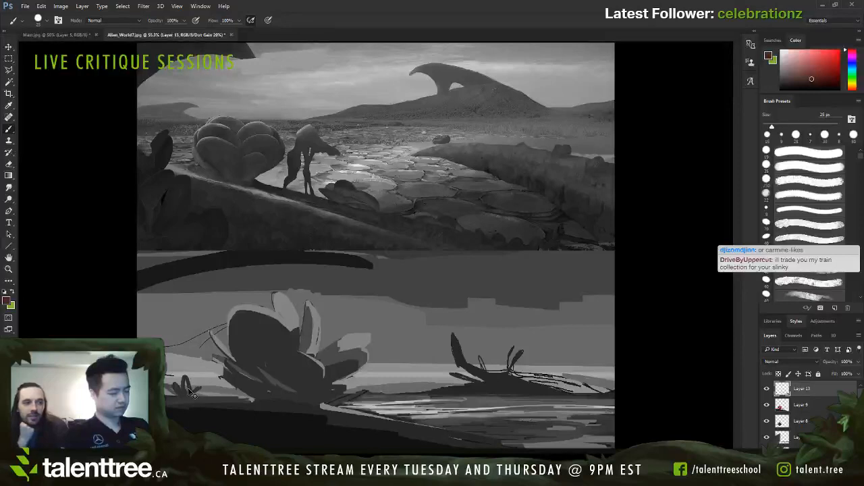
Step: Paint a small rounded dark blue rock on the shore left of the plant, refining it at about 8 px
alt+click(188, 390)
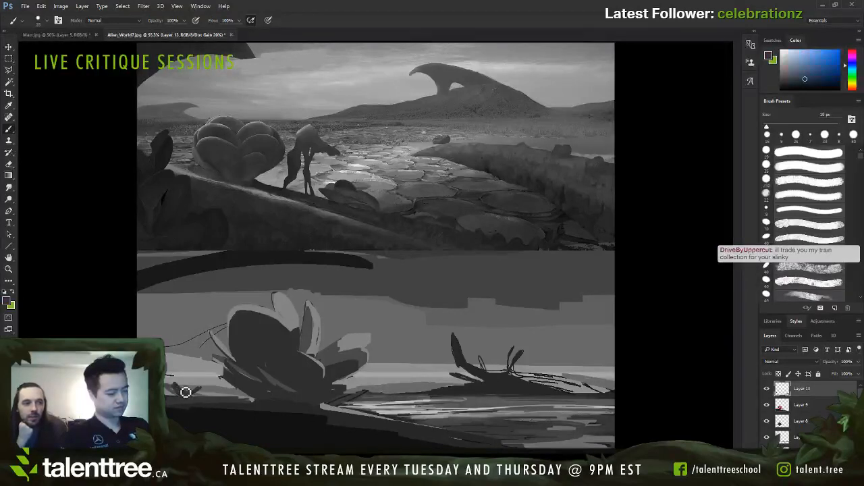
key(bracketleft)
key(bracketleft)
drag(182, 388, 180, 390)
key(bracketright)
key(bracketright)
key(bracketleft)
key(bracketleft)
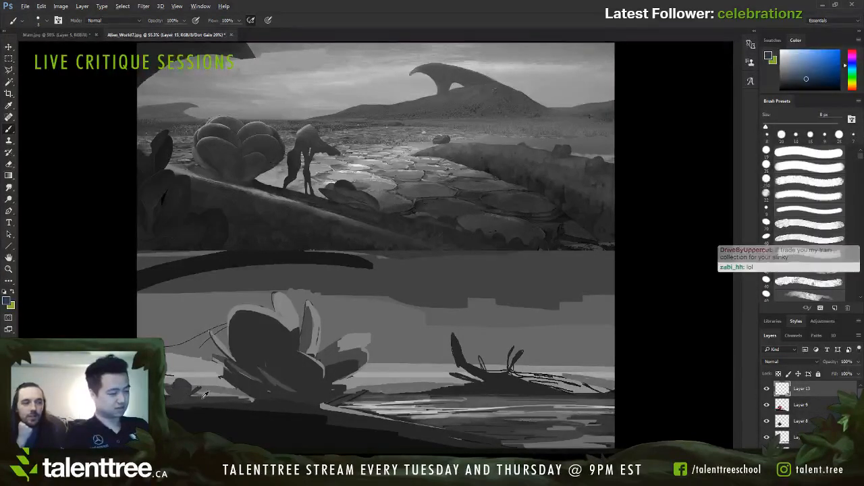
Step: Draw a light edge along the foreground bank's slope from beneath the plant down to the water at 9 px
alt+click(185, 402)
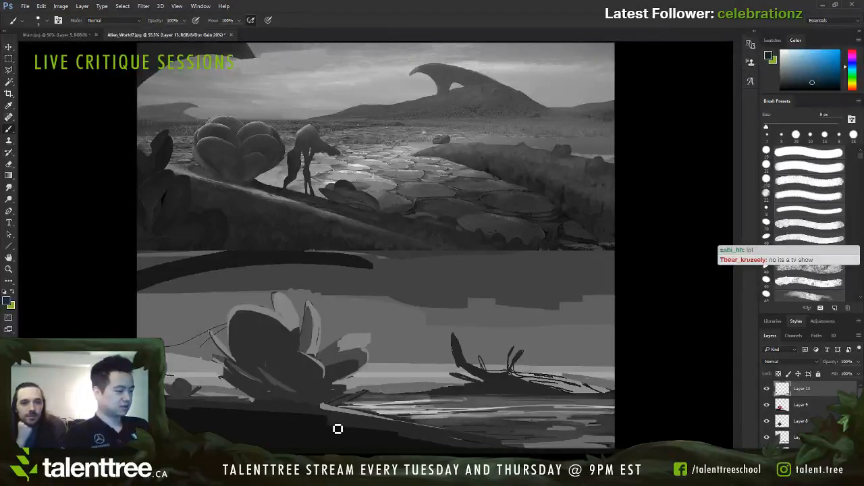
key(bracketright)
key(bracketright)
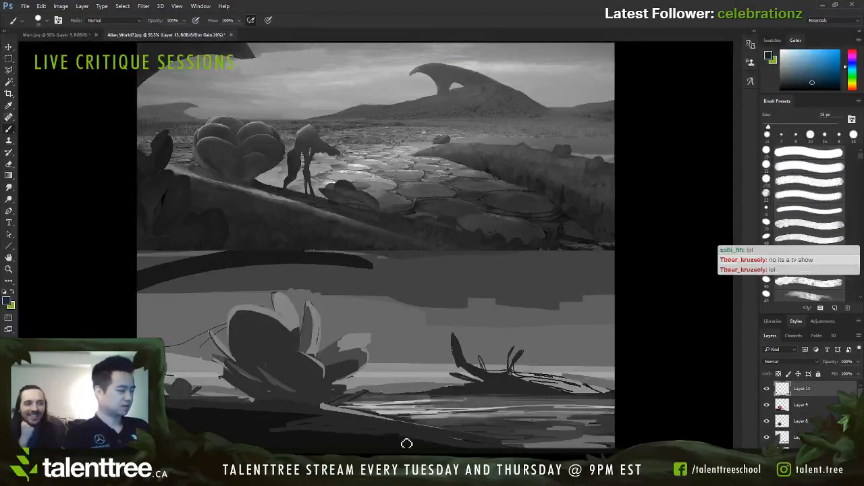
alt+click(337, 411)
key(bracketleft)
key(bracketleft)
drag(331, 407, 486, 446)
drag(343, 408, 427, 422)
Step: Tone down the light edge along the foreground bank's slope with dark blue strokes at 15–20 px
alt+click(428, 413)
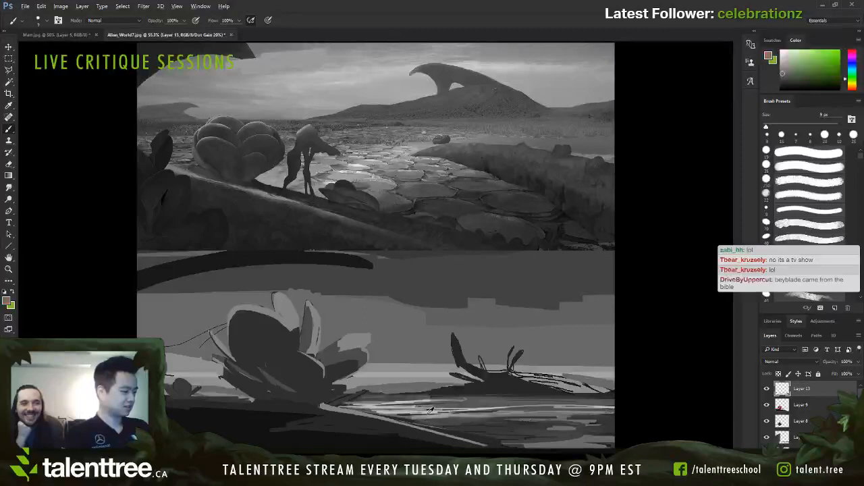
alt+click(360, 416)
alt+click(344, 416)
key(bracketright)
key(bracketright)
key(bracketright)
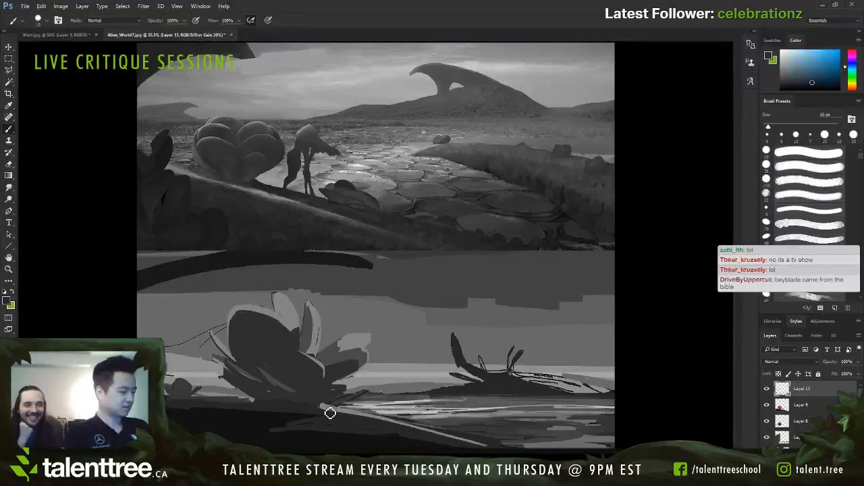
drag(327, 412, 441, 439)
drag(371, 422, 485, 444)
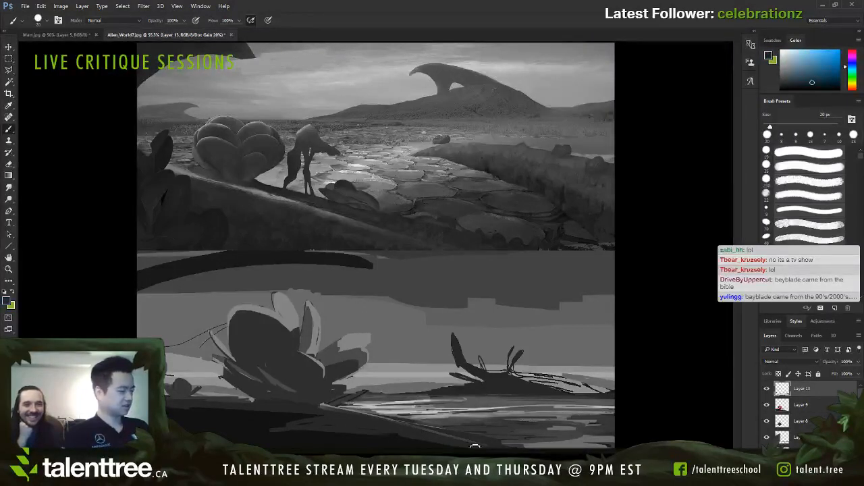
alt+click(507, 446)
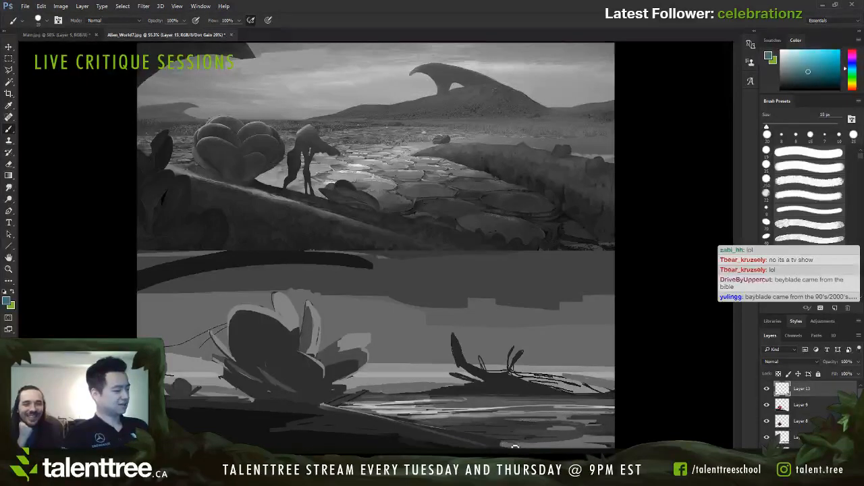
Step: Refine the foreground bank's lower tip where it meets the water and darken the bank's face with near-black strokes at 30–80 px
drag(479, 441, 521, 447)
alt+click(487, 444)
key(bracketright)
alt+click(460, 447)
key(bracketright)
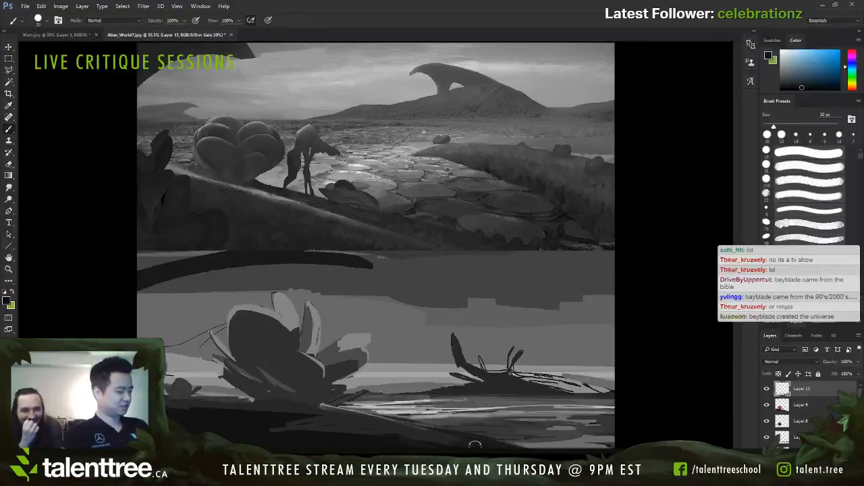
alt+click(345, 421)
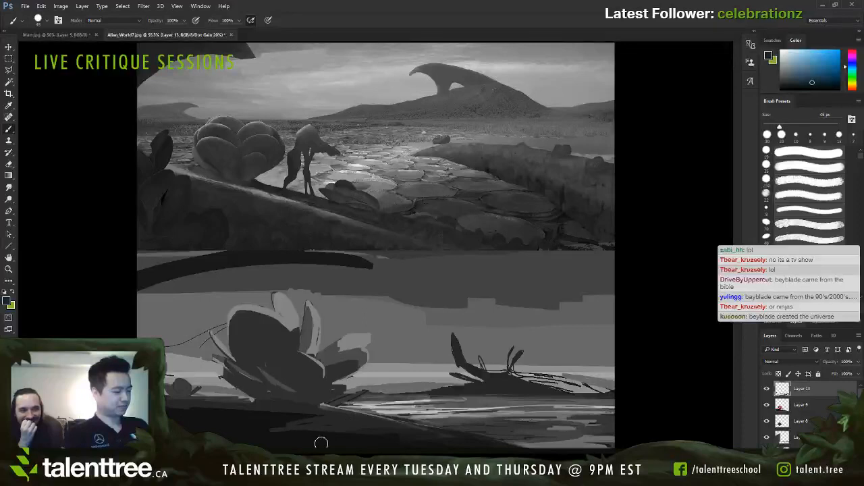
key(bracketright)
key(bracketright)
key(bracketright)
key(bracketright)
key(bracketright)
key(bracketright)
key(bracketright)
key(bracketright)
key(bracketright)
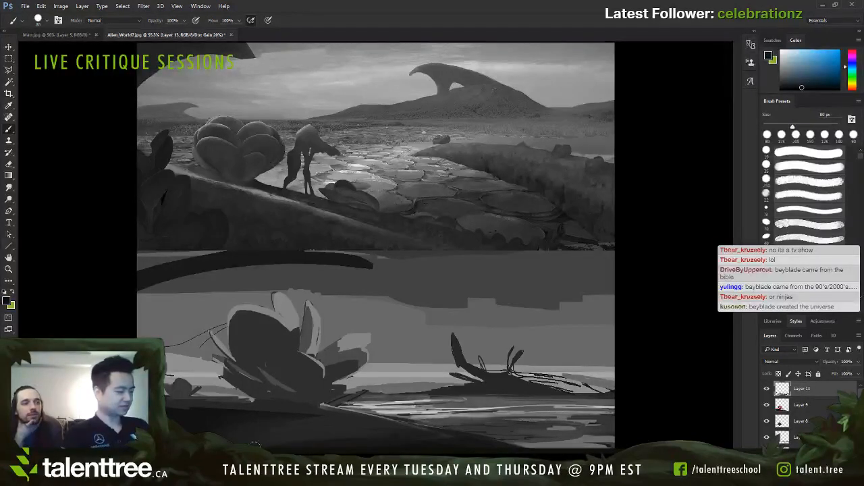
Step: Refine the shading on the plant's right-hand petals with sampled dark red at about 10 px
alt+click(346, 346)
key(bracketleft)
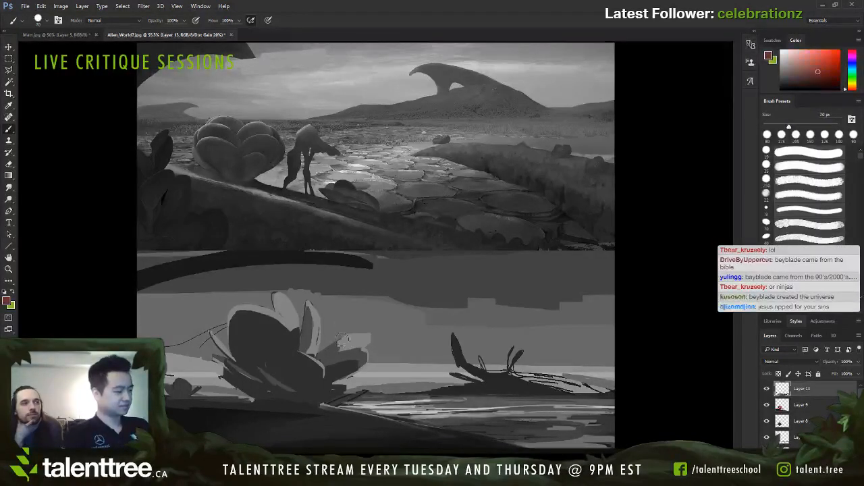
alt+click(349, 349)
key(bracketleft)
key(bracketleft)
key(bracketleft)
key(bracketleft)
key(bracketleft)
key(bracketleft)
key(bracketleft)
key(bracketleft)
key(bracketleft)
mouse_move(340, 339)
mouse_down()
mouse_move(324, 356)
mouse_move(336, 349)
mouse_move(307, 353)
mouse_up()
key(bracketright)
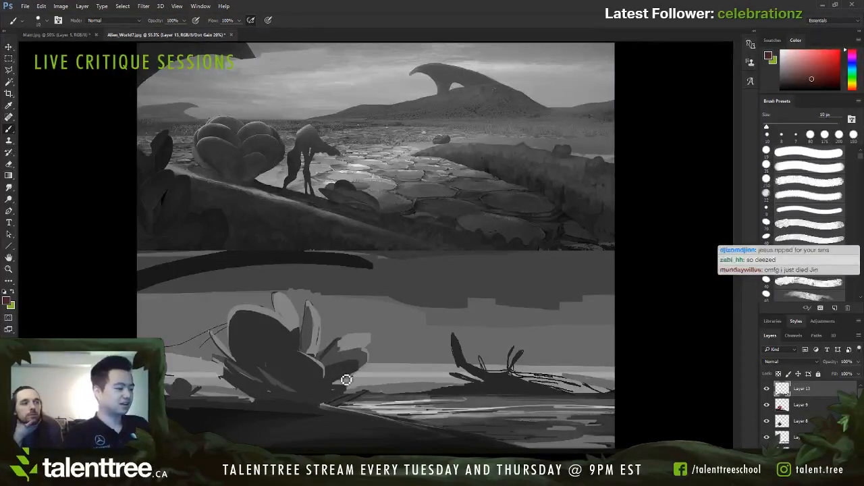
Step: Compare the sketch with and without the paintover by hiding and showing Layer 13
alt+click(280, 383)
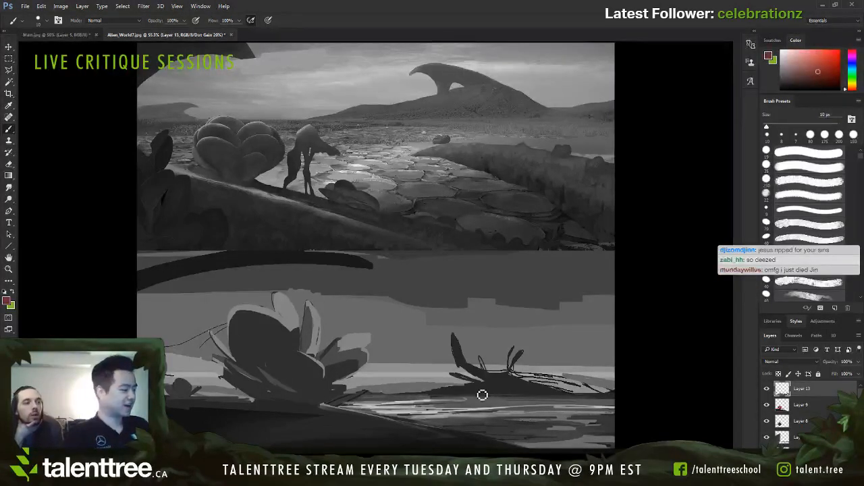
click(767, 389)
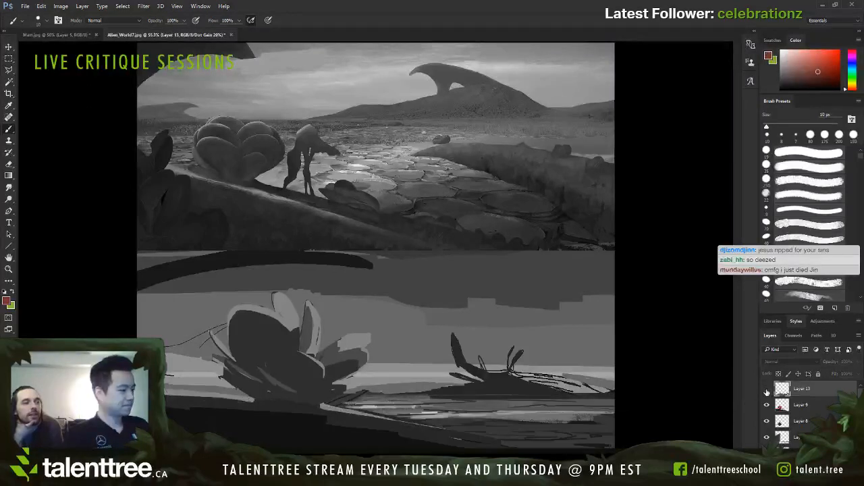
click(766, 389)
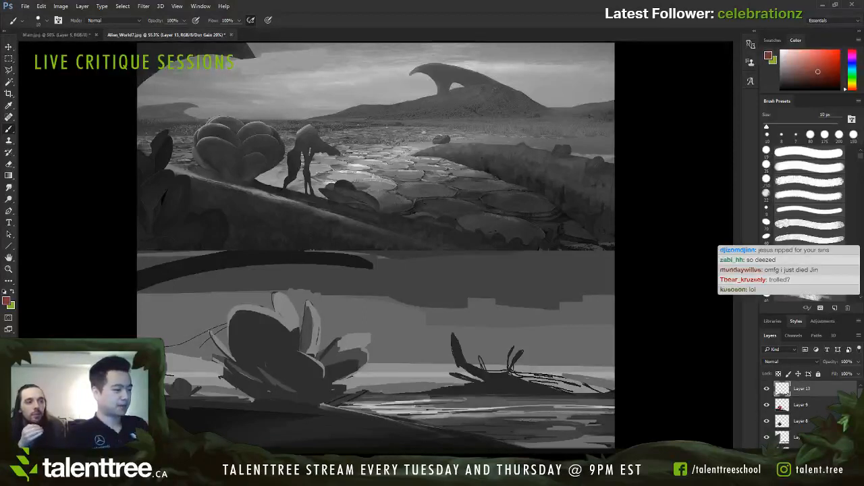
Step: Extend the dark cloud band down behind the plant and across the sky with sampled dark magenta at 25–70 px
alt+click(365, 371)
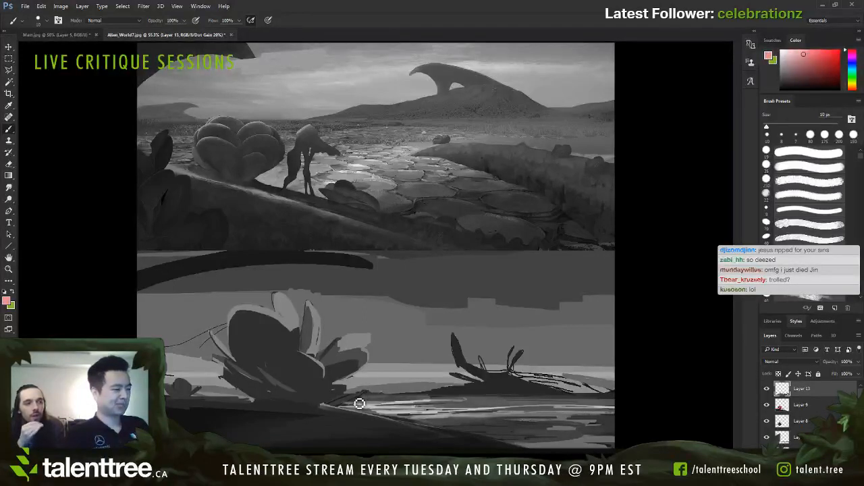
alt+click(381, 287)
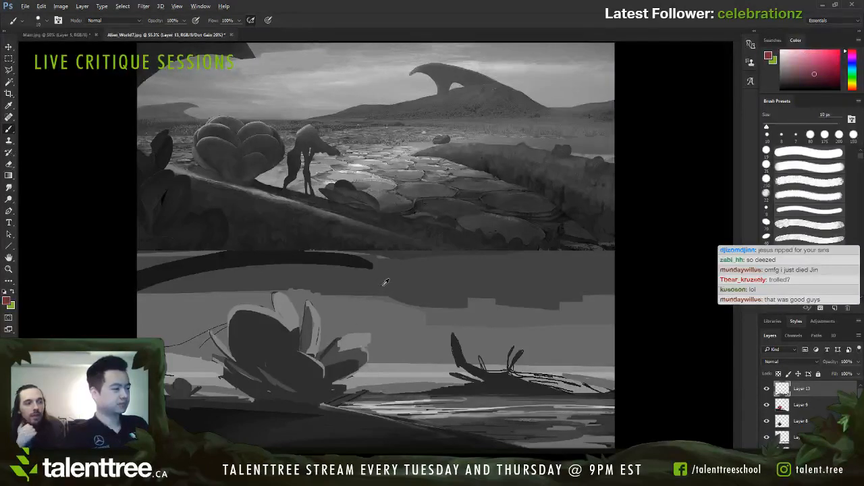
key(])
key(])
key(])
key(])
key(])
key(])
key(])
key(])
key(])
key(])
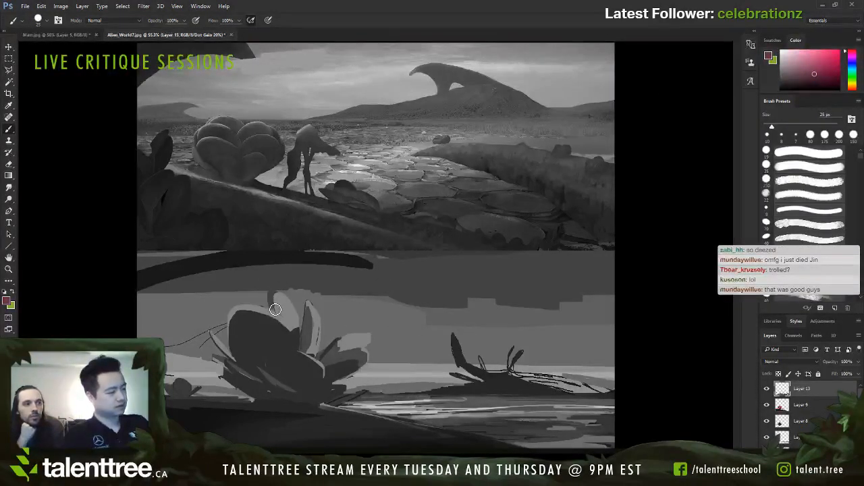
key(])
mouse_move(226, 324)
mouse_down()
mouse_move(197, 292)
mouse_move(140, 295)
mouse_move(244, 287)
mouse_move(176, 306)
mouse_move(263, 296)
mouse_move(211, 310)
mouse_move(193, 291)
mouse_move(167, 308)
mouse_move(222, 315)
mouse_move(265, 309)
mouse_move(269, 294)
mouse_move(290, 287)
mouse_move(301, 306)
mouse_move(320, 293)
mouse_move(310, 290)
mouse_move(326, 315)
mouse_move(395, 303)
mouse_move(321, 301)
mouse_move(457, 305)
mouse_move(343, 317)
mouse_move(499, 296)
mouse_up()
key(])
key(])
key(bracketright)
key(bracketright)
key(bracketright)
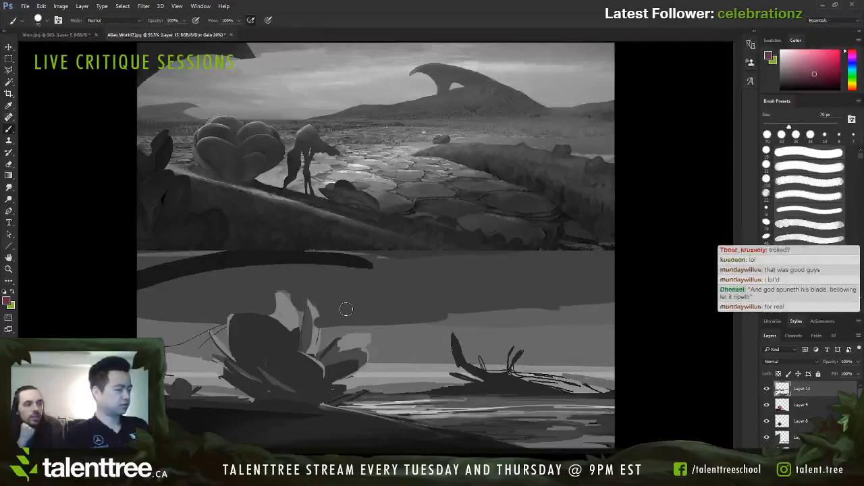
Step: Reshape the plant's upper back petals into smooth rounded and pointed forms with sampled mid red, starting at 15 px
alt+click(318, 334)
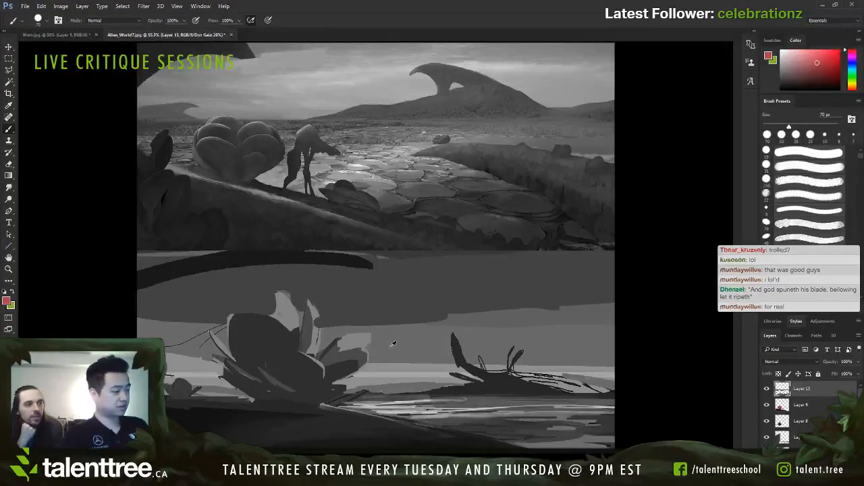
key(bracketleft)
key(bracketleft)
key(bracketleft)
key(bracketleft)
key(bracketleft)
key(bracketleft)
key(bracketleft)
key(bracketleft)
key(bracketleft)
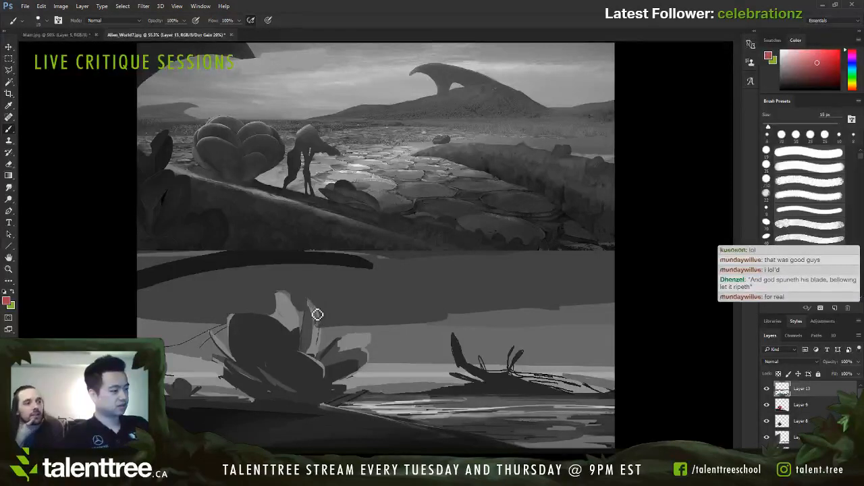
key(bracketright)
mouse_move(322, 338)
mouse_down()
mouse_move(316, 308)
mouse_move(319, 348)
mouse_move(297, 317)
mouse_move(279, 318)
mouse_move(280, 302)
mouse_move(283, 313)
mouse_move(270, 300)
mouse_move(297, 317)
mouse_move(288, 323)
mouse_move(295, 325)
mouse_move(293, 313)
mouse_move(278, 319)
mouse_move(293, 336)
mouse_move(317, 327)
mouse_move(300, 343)
mouse_up()
key(bracketright)
key(bracketright)
key(bracketright)
key(bracketleft)
key(bracketleft)
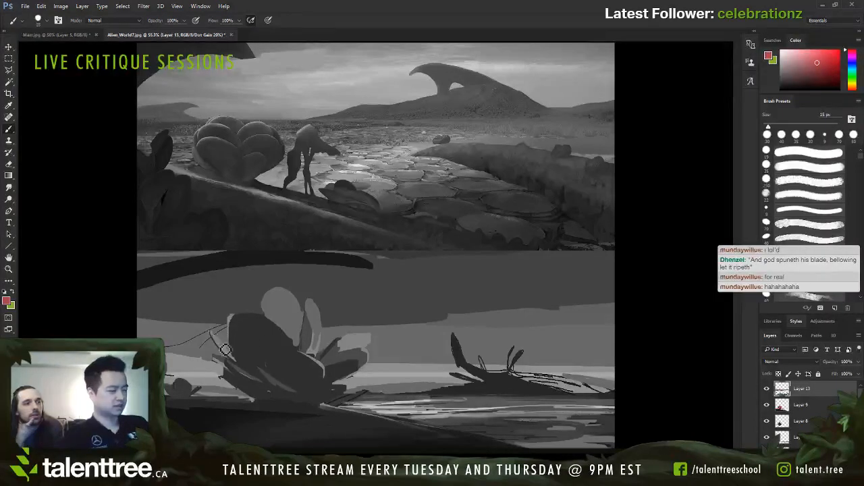
Step: Paint a lighter red area over the left side of the plant's large dark petal at about 35 px
key(bracketright)
mouse_move(230, 329)
mouse_down()
mouse_move(227, 349)
mouse_move(231, 326)
mouse_up()
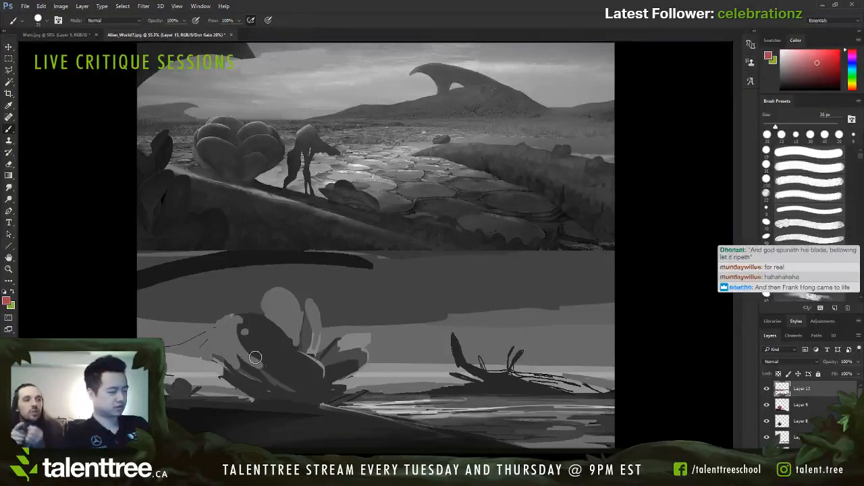
key(bracketright)
key(bracketright)
key(bracketright)
key(bracketright)
Step: Clean up the large front petal's light spots and contour with sampled dark red at 40–45 px
alt+click(276, 347)
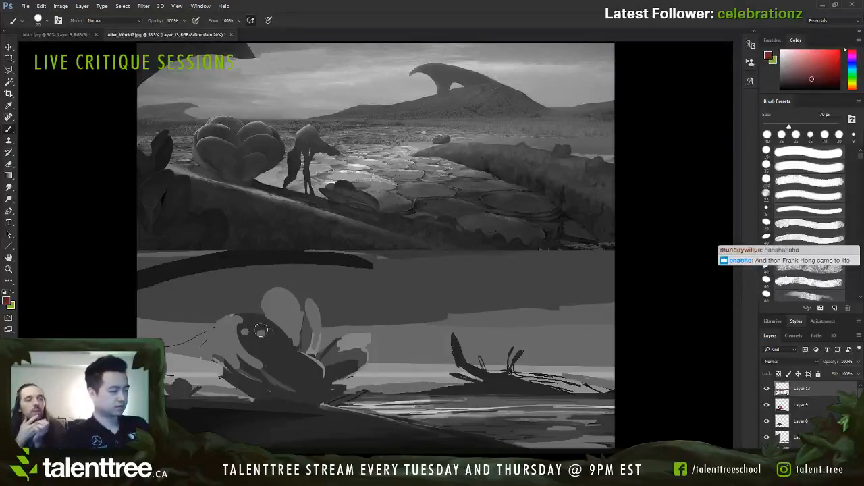
key(bracketleft)
key(bracketleft)
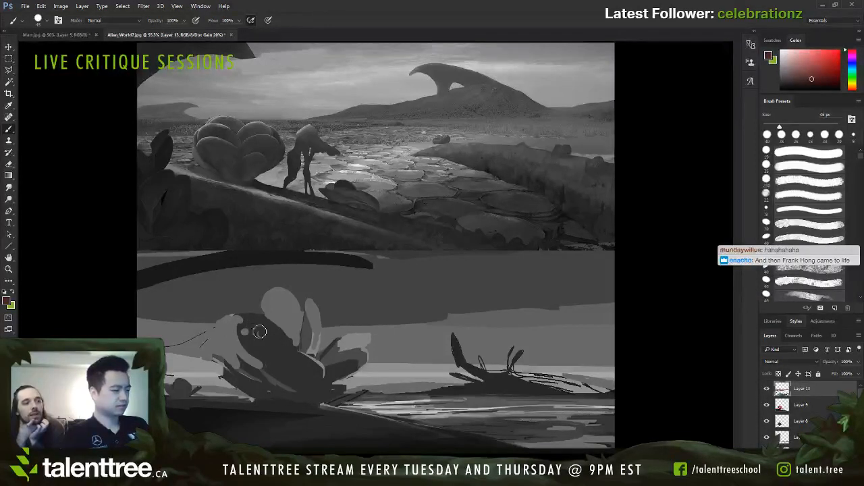
drag(243, 323, 241, 334)
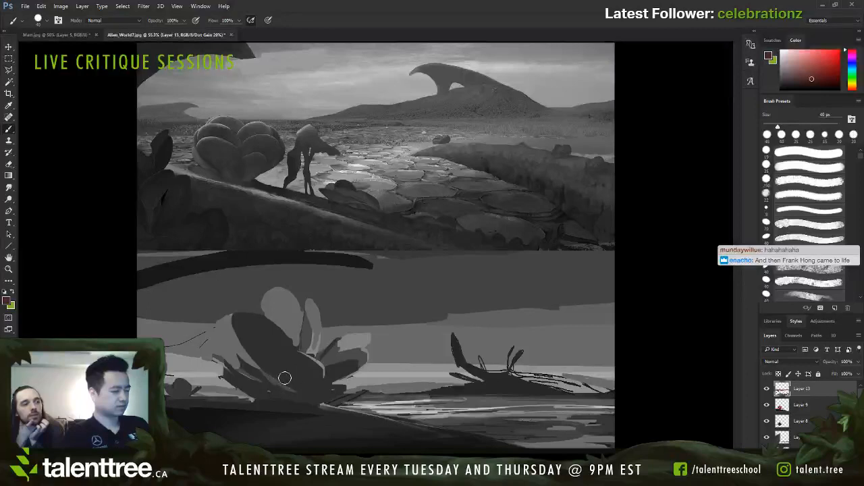
key(bracketleft)
key(bracketleft)
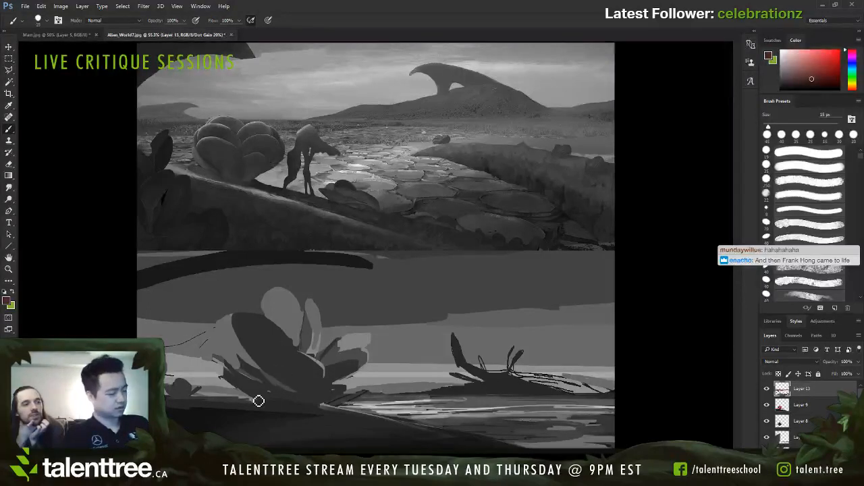
Step: On a new layer, outline a smaller rounded petal left of the large front petal with dark red at 7–10 px
key(ctrl+shift+alt+n)
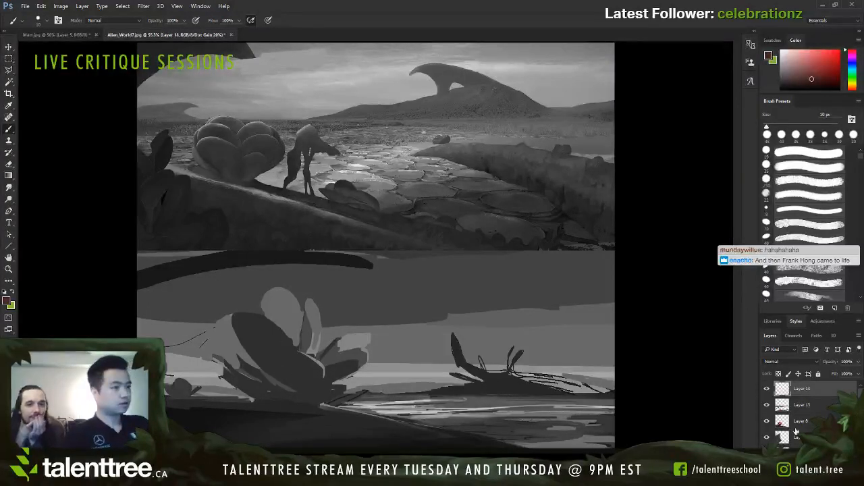
key(bracketleft)
key(bracketleft)
key(bracketleft)
mouse_move(222, 366)
mouse_down()
mouse_move(235, 349)
mouse_move(289, 380)
mouse_up()
key(ctrl+z)
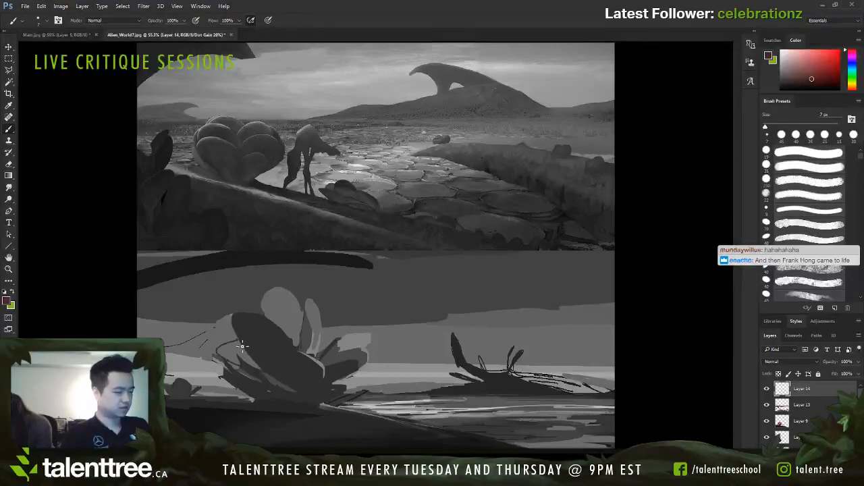
key(ctrl+z)
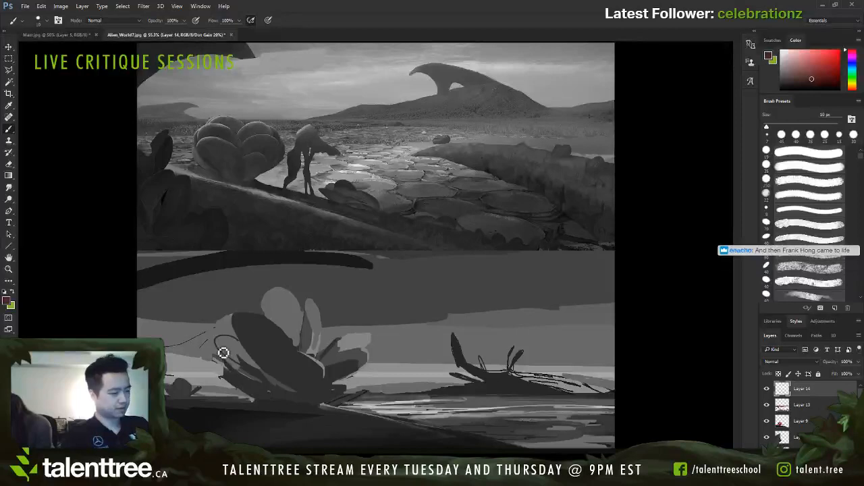
Step: Fill the outlined left petal and cover the leaves beneath it with sampled dark reds at 20–35 px
key(bracketright)
key(bracketright)
key(bracketright)
key(bracketright)
key(bracketright)
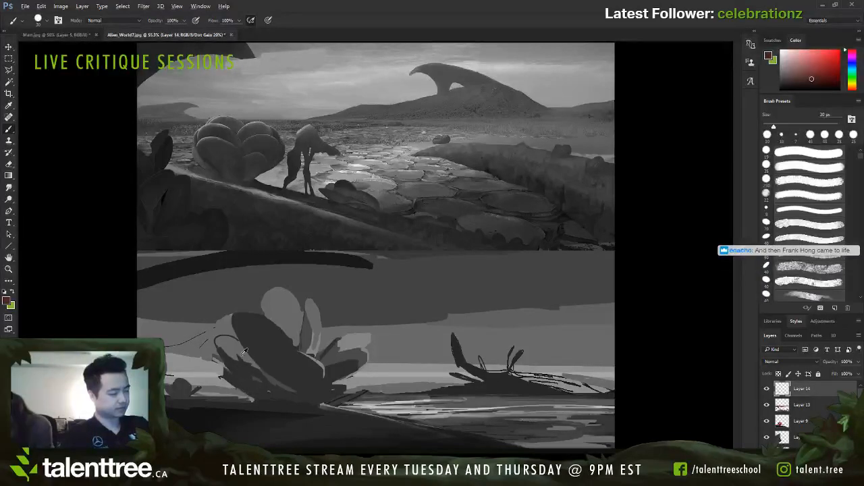
alt+click(244, 352)
key(bracketleft)
alt+click(262, 340)
key(bracketleft)
drag(244, 341, 252, 354)
alt+click(269, 376)
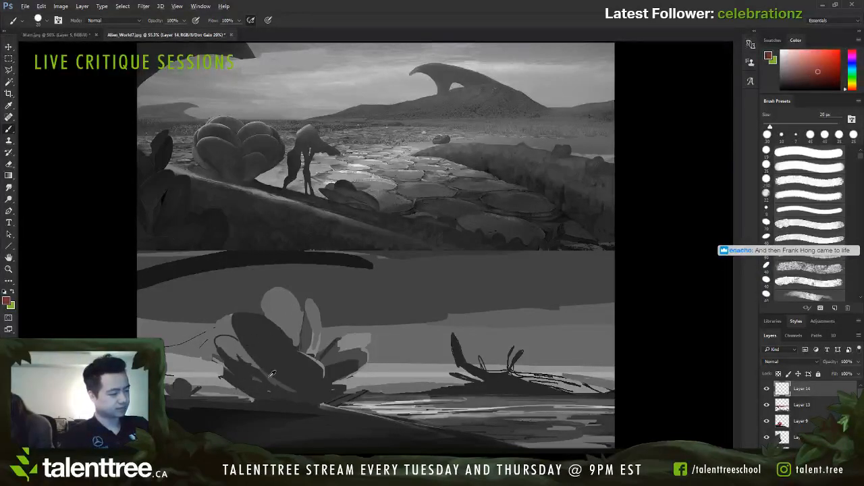
key(bracketright)
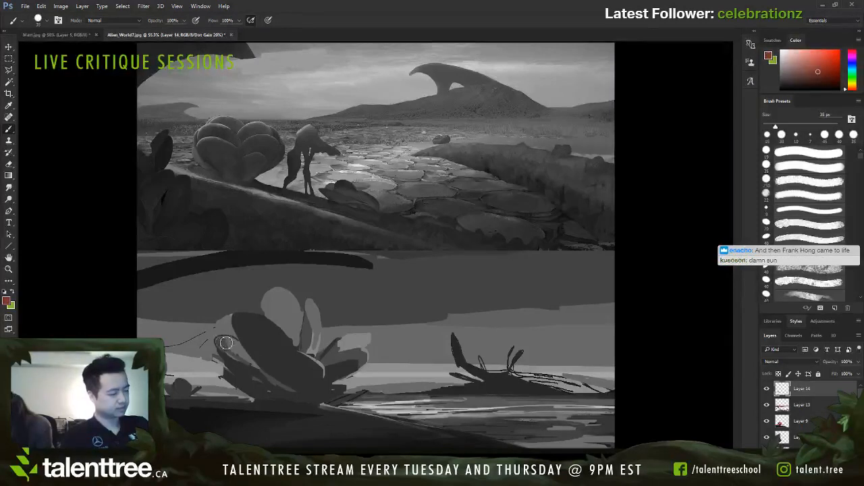
drag(250, 361, 260, 387)
alt+click(232, 362)
Step: Paint out the spiky leaves and stray marks left of the plant's base with sampled background pinks at 20–30 px
key(bracketleft)
key(bracketleft)
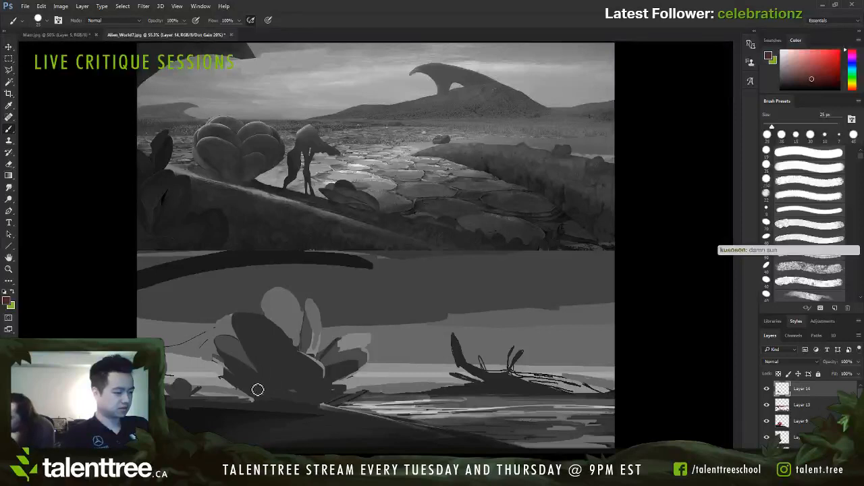
alt+click(218, 370)
drag(224, 374, 239, 390)
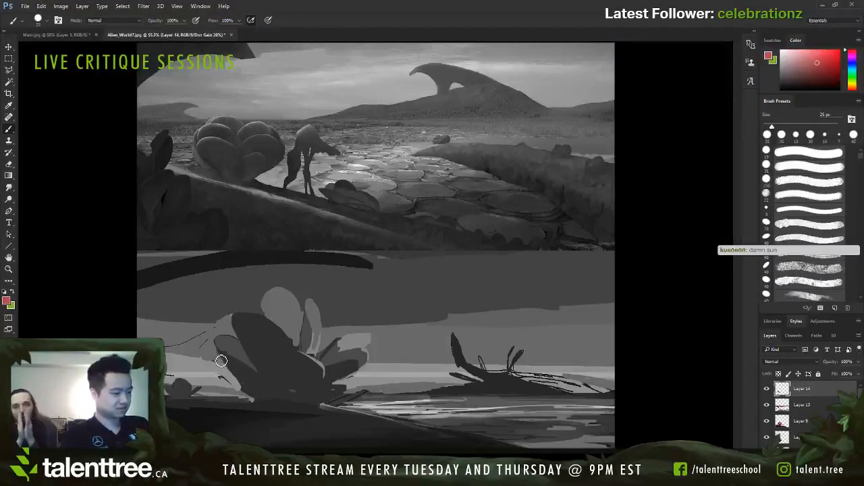
key(bracketright)
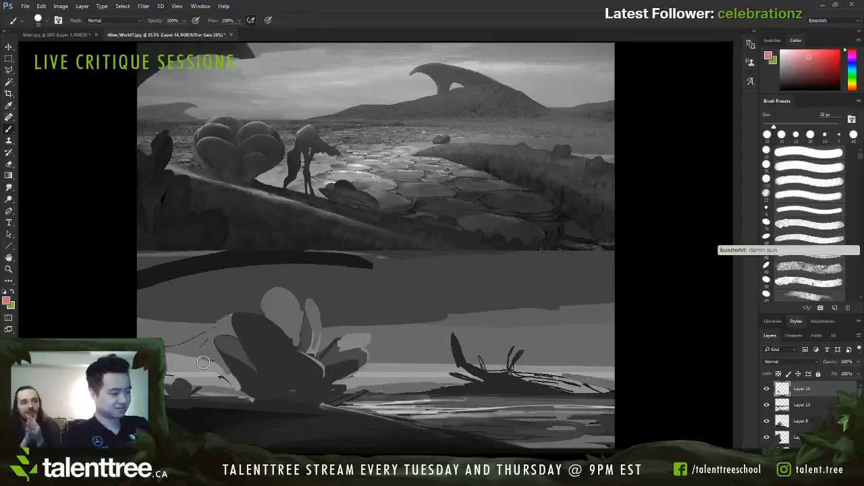
alt+click(247, 376)
alt+click(216, 373)
key(bracketleft)
key(bracketleft)
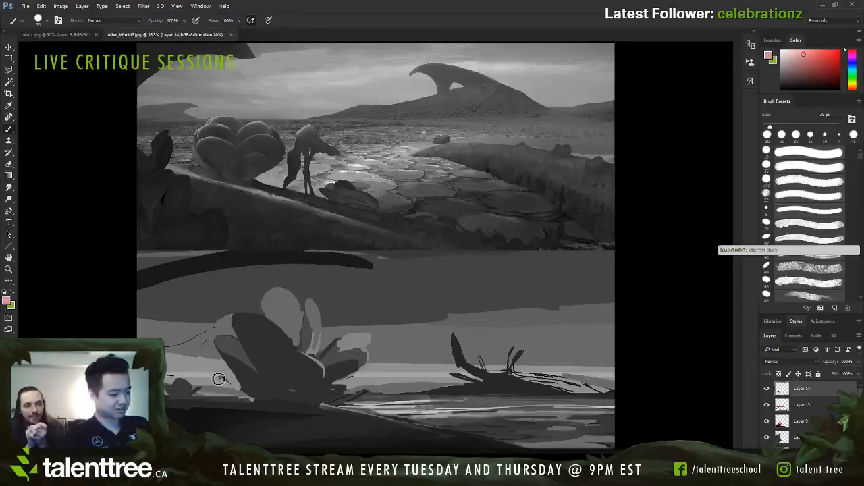
mouse_move(218, 380)
mouse_down()
mouse_move(244, 368)
mouse_move(243, 381)
mouse_move(223, 385)
mouse_move(248, 394)
mouse_up()
alt+click(243, 382)
alt+click(222, 385)
alt+click(239, 393)
Step: Cover the light gaps where the plant's base meets the foreground bank with sampled dark red and dark blue at 20 px
key(bracketleft)
key(bracketleft)
alt+click(250, 394)
key(bracketright)
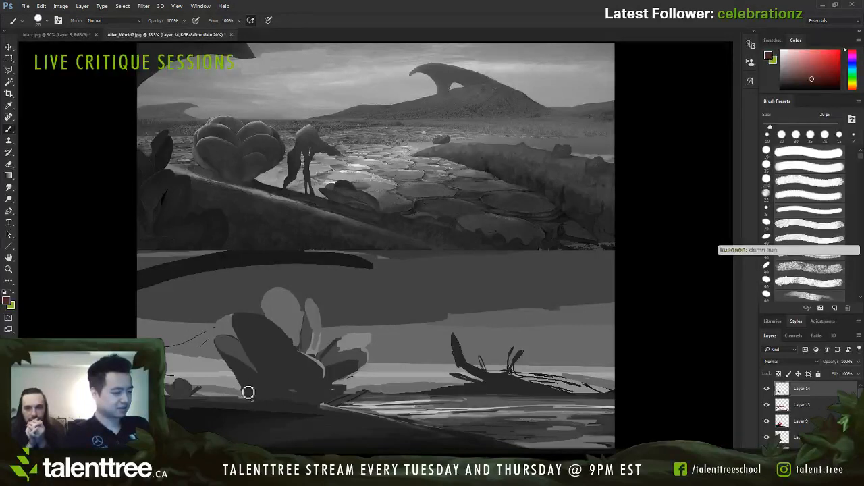
alt+click(268, 408)
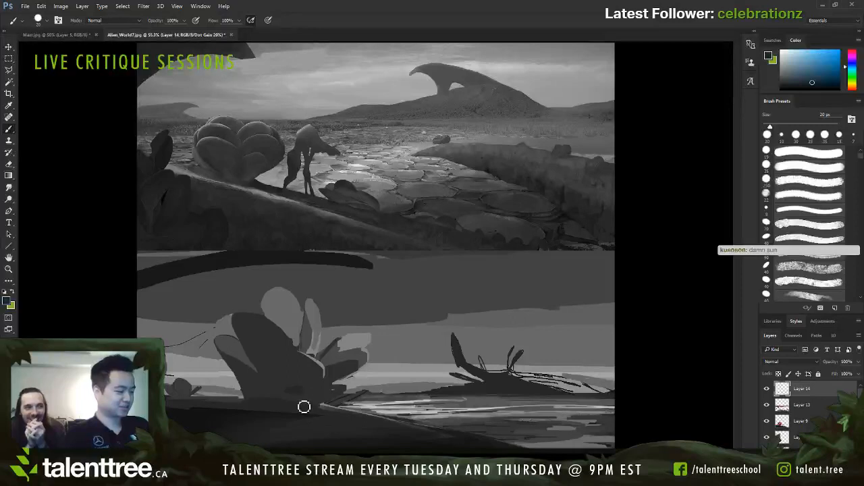
alt+click(314, 400)
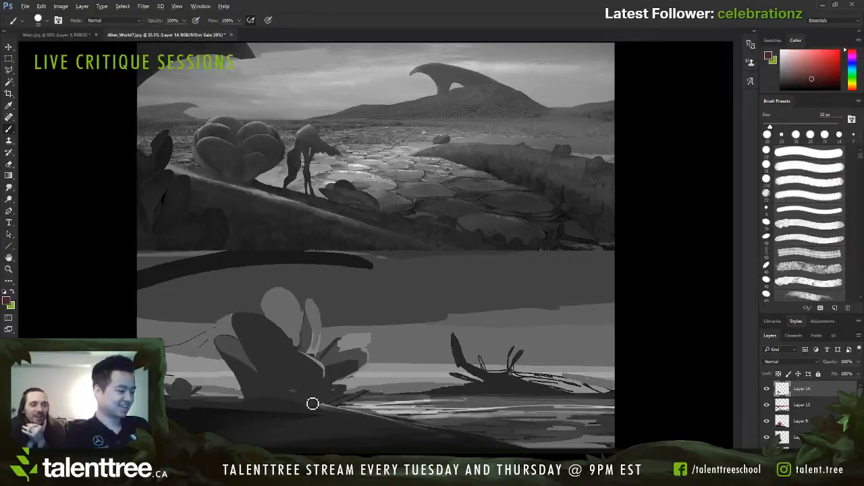
alt+click(323, 410)
key(bracketleft)
key(bracketleft)
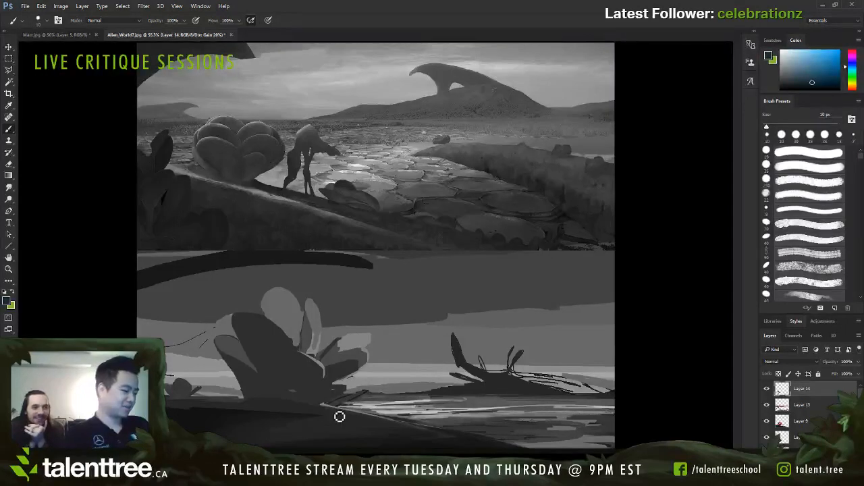
Step: Paint out the light patch along the outer left edge of the large front petal with sampled background colours
alt+click(326, 360)
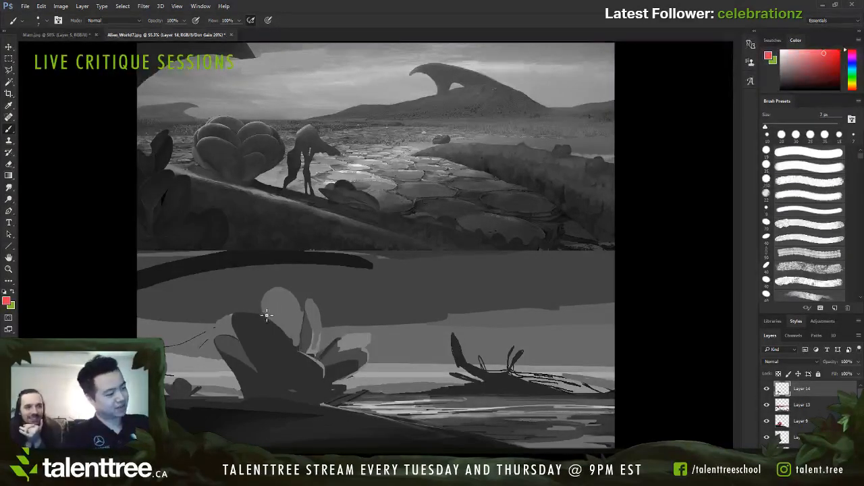
key(bracketleft)
key(bracketleft)
alt+click(231, 306)
key(bracketright)
key(bracketright)
key(bracketright)
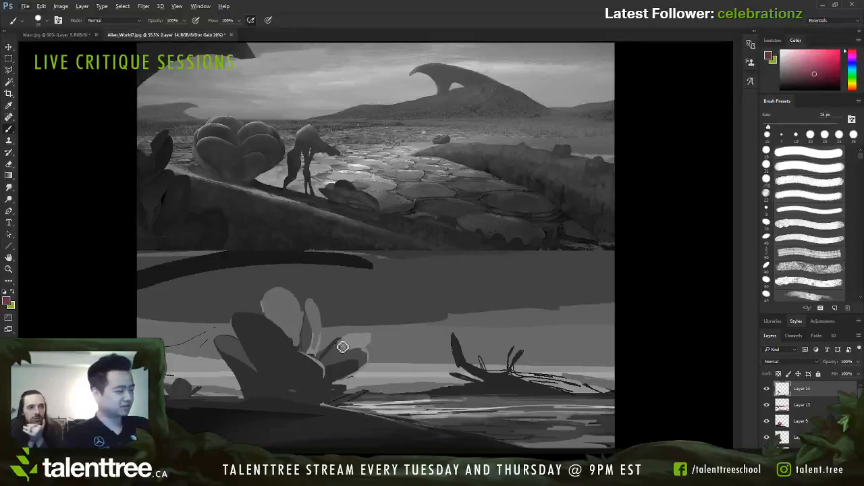
Step: Cover the light rim and dark line on the right side of the large front petal with sampled dark red at 45 px
alt+click(316, 330)
key(bracketright)
key(bracketright)
key(bracketright)
key(bracketright)
key(bracketright)
key(bracketright)
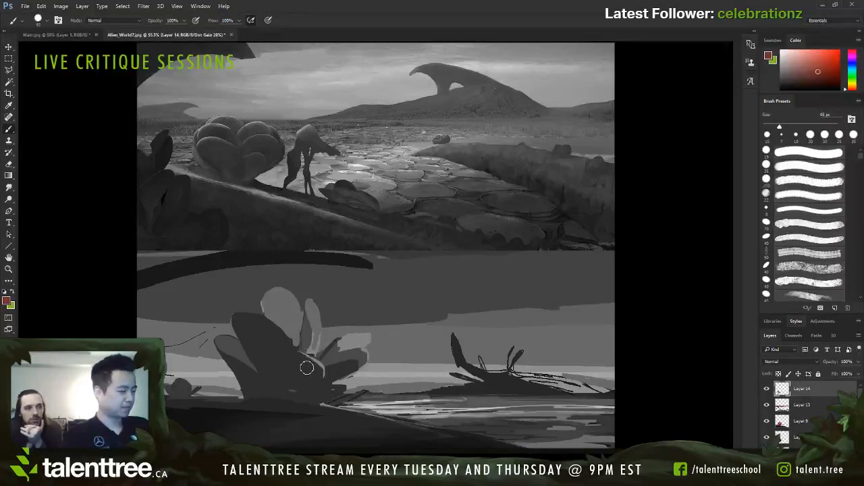
alt+click(303, 372)
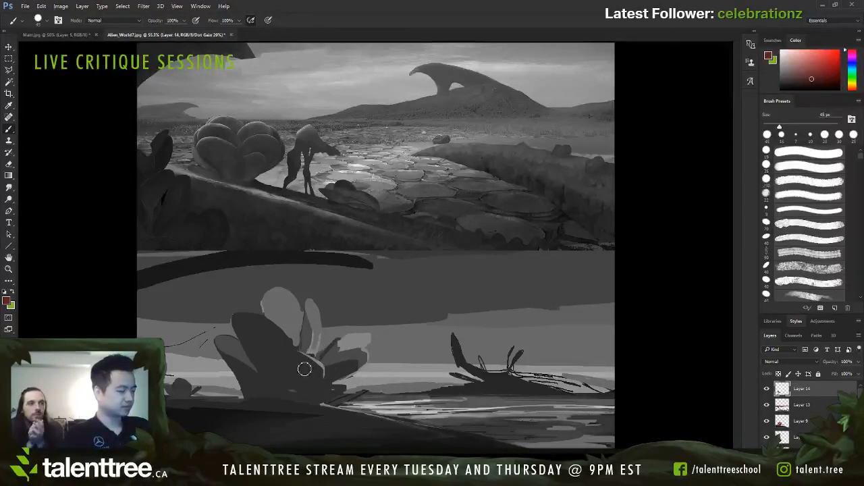
drag(329, 352, 320, 378)
Step: Fill the narrow back petal and the gap beside it with sampled mid red at 45 px, and round the right petal with dark red at 25 px
alt+click(315, 313)
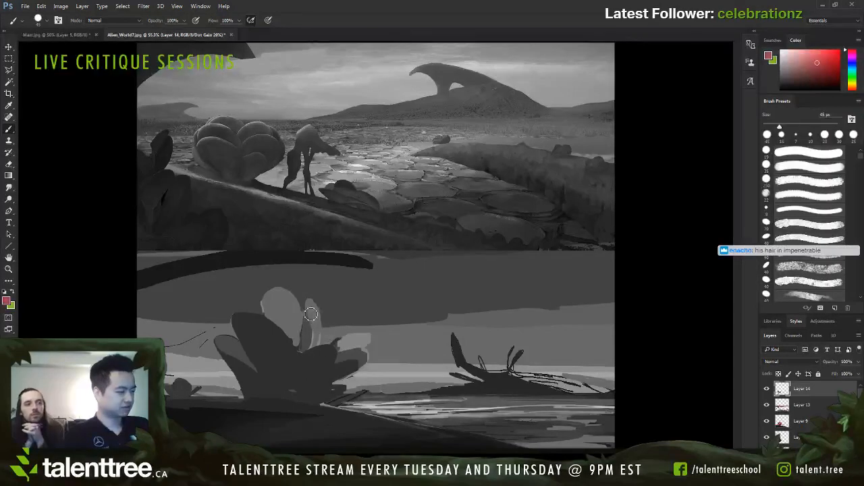
mouse_move(312, 314)
mouse_down()
mouse_move(295, 336)
mouse_move(300, 347)
mouse_move(296, 338)
mouse_move(313, 342)
mouse_move(318, 332)
mouse_move(305, 358)
mouse_move(324, 337)
mouse_move(331, 353)
mouse_move(309, 358)
mouse_up()
key(bracketleft)
key(bracketleft)
key(bracketleft)
key(bracketleft)
alt+click(329, 353)
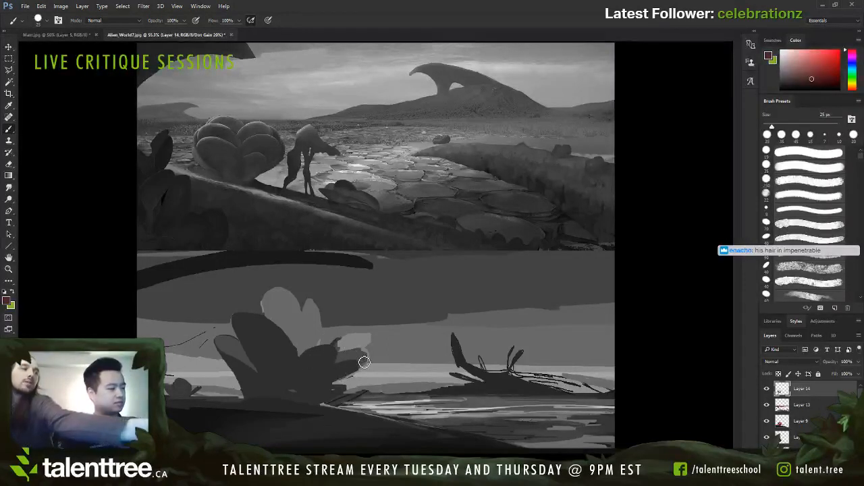
Step: Paint out the pointed leaves and pale patch beyond the right petal with sampled background colour, leaving a rounded petal contour
alt+click(343, 335)
mouse_move(343, 335)
mouse_down()
mouse_move(386, 334)
mouse_move(344, 336)
mouse_move(342, 346)
mouse_move(356, 348)
mouse_move(345, 345)
mouse_move(342, 355)
mouse_move(368, 355)
mouse_move(365, 348)
mouse_move(344, 355)
mouse_move(371, 358)
mouse_move(327, 384)
mouse_move(340, 368)
mouse_move(324, 399)
mouse_up()
key(bracketright)
key(bracketright)
key(bracketright)
key(bracketright)
key(bracketright)
key(bracketleft)
drag(343, 359, 318, 397)
Step: Extend the pale horizon band up to the plant's right side, covering stray marks with sampled pinks at 35 px
alt+click(380, 373)
key(s)
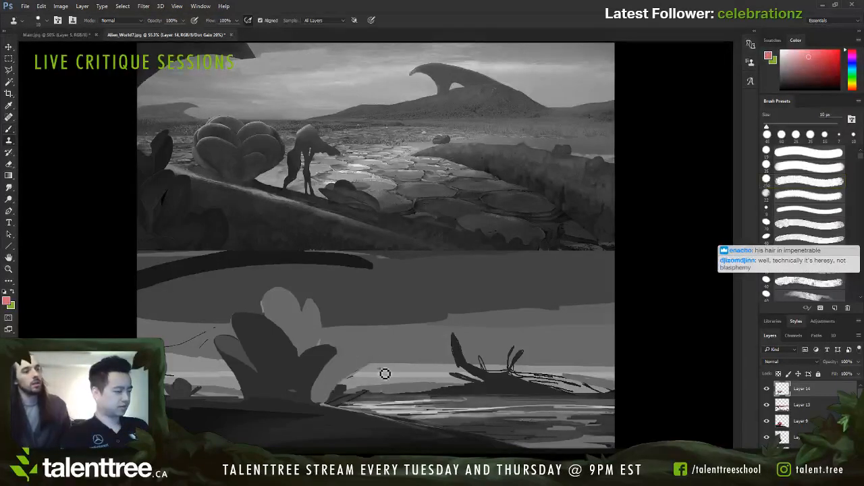
key(b)
alt+click(380, 376)
key(bracketleft)
key(bracketleft)
key(bracketleft)
key(bracketleft)
key(bracketleft)
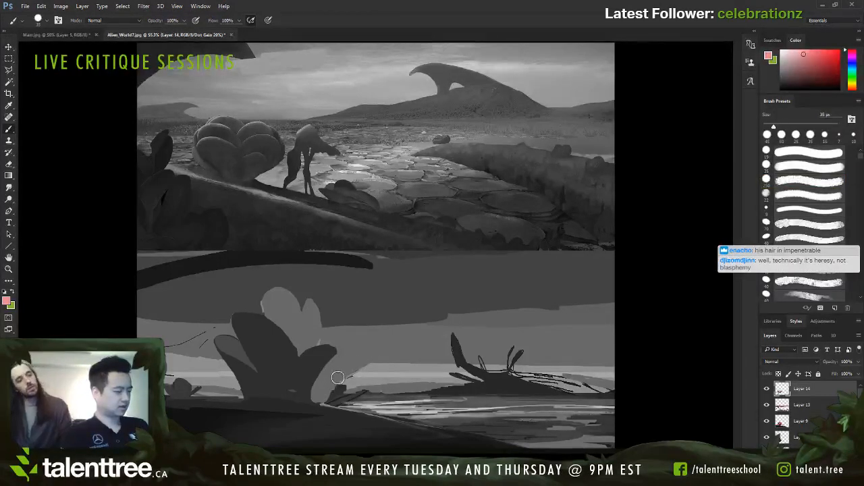
mouse_move(328, 382)
mouse_down()
mouse_move(377, 379)
mouse_move(329, 374)
mouse_move(380, 370)
mouse_move(337, 370)
mouse_move(339, 332)
mouse_up()
alt+click(376, 366)
key(bracketright)
Step: Shape a thin leaf reaching up and right from behind the right petal with sampled mid red and dark red at 6–9 px
alt+click(322, 331)
key(bracketleft)
key(bracketleft)
key(bracketleft)
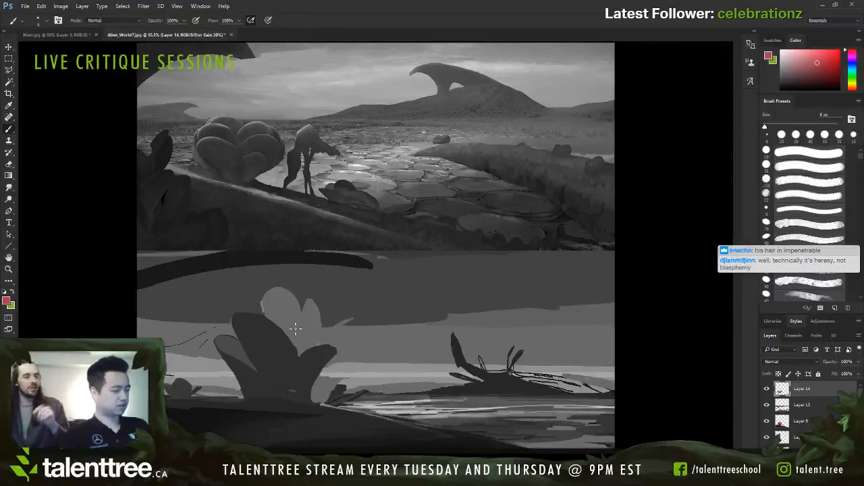
key(bracketright)
key(bracketright)
key(bracketright)
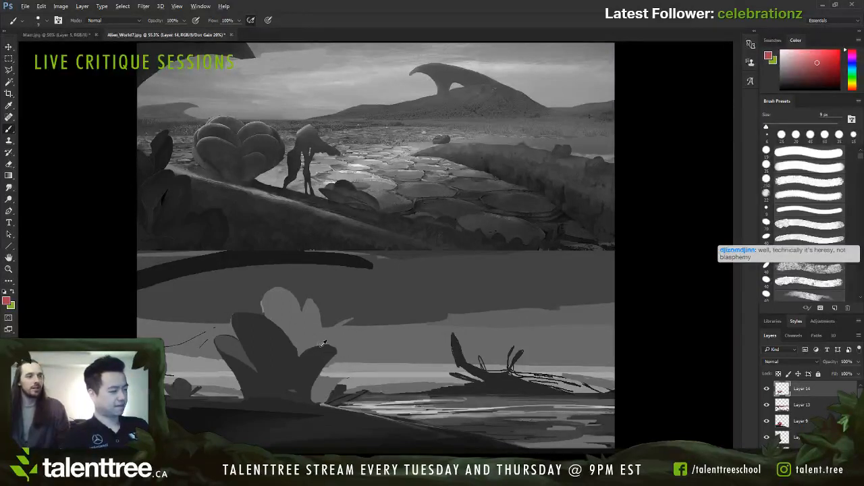
alt+click(316, 351)
drag(258, 346, 244, 349)
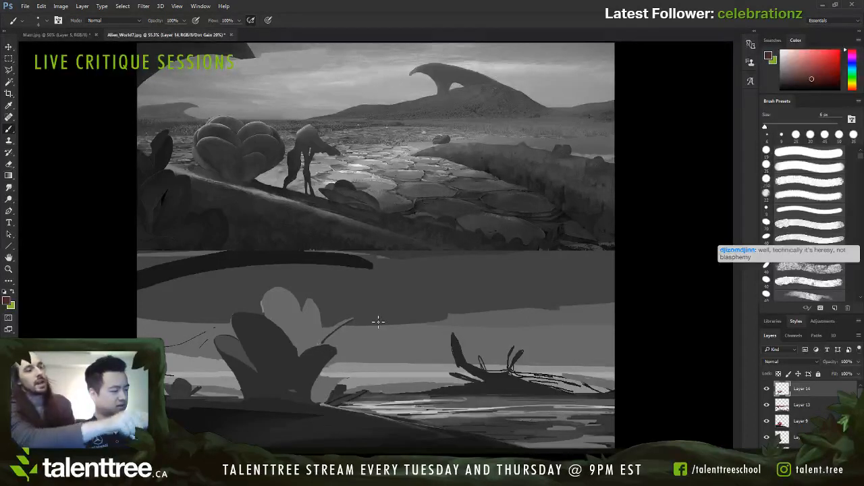
Step: Undo a trial dark curve across the back petals and refine the right petal's upper edge with sampled reds at 7–9 px
drag(273, 322, 312, 349)
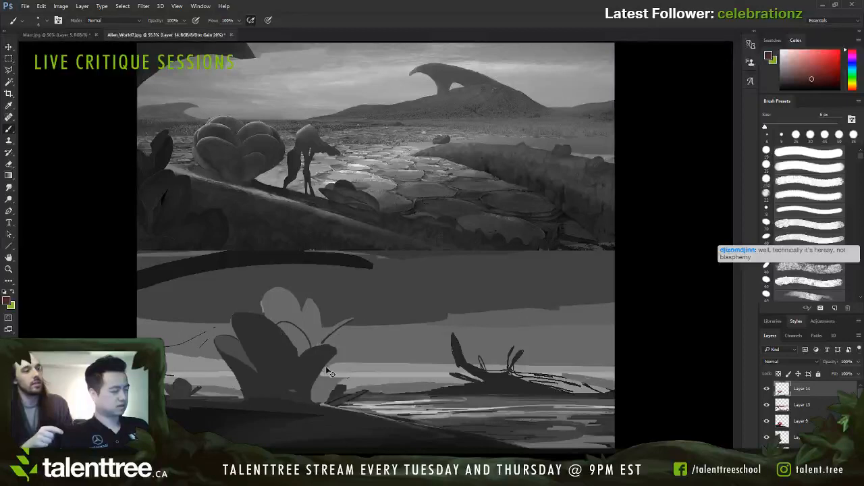
key(ctrl+z)
key(bracketright)
key(bracketright)
key(bracketright)
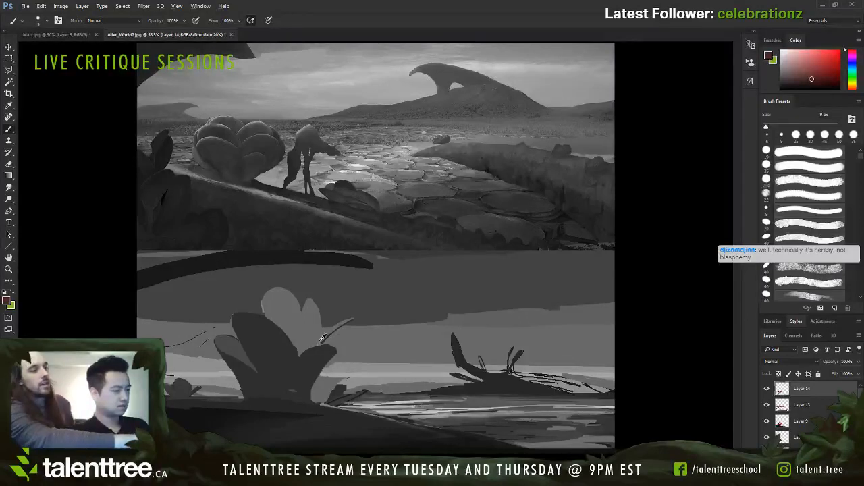
alt+click(316, 337)
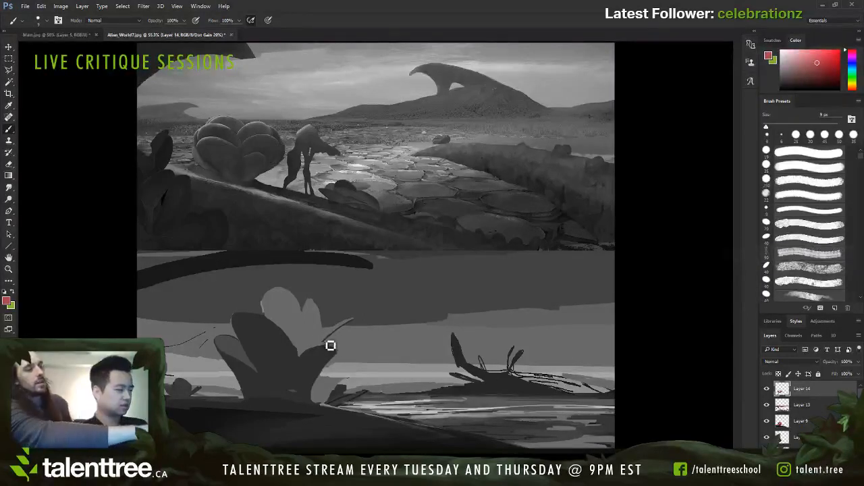
alt+click(319, 354)
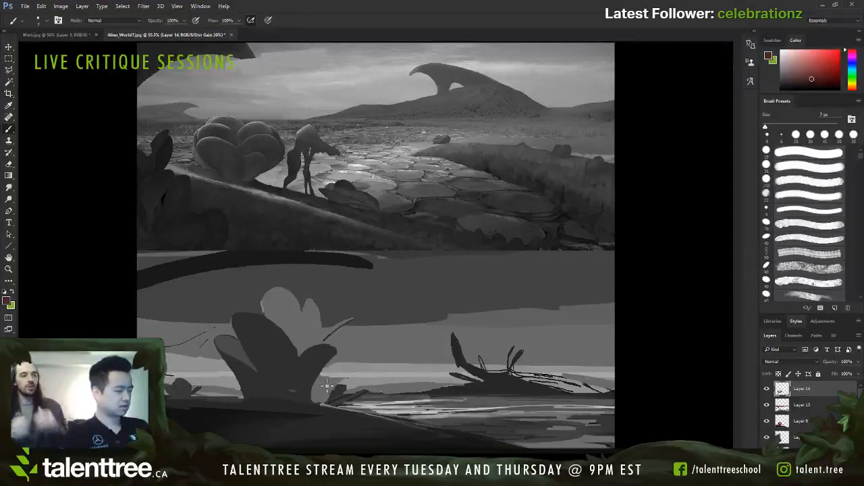
Step: Draw a slim curved leaf sprouting right of the plant's base with dark red at 9 px and trim it with sampled pale pink at 7 px
key(bracketright)
mouse_move(335, 385)
mouse_down()
mouse_move(362, 380)
mouse_move(313, 398)
mouse_move(362, 379)
mouse_up()
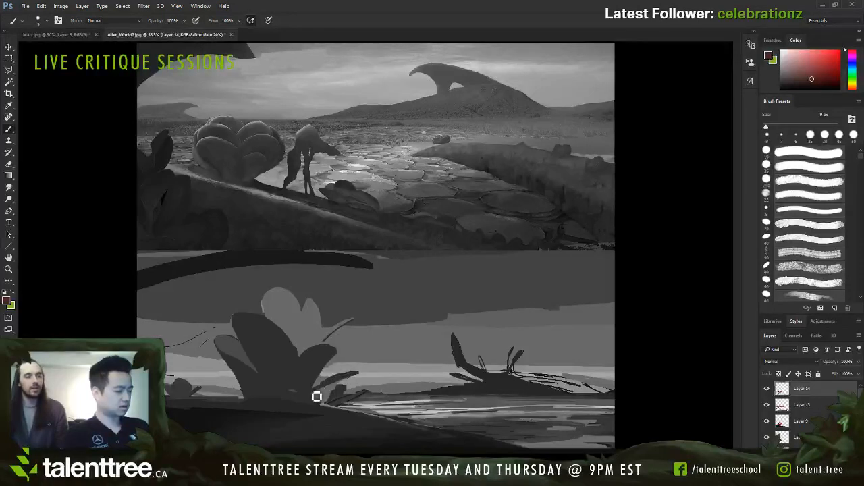
drag(317, 396, 337, 385)
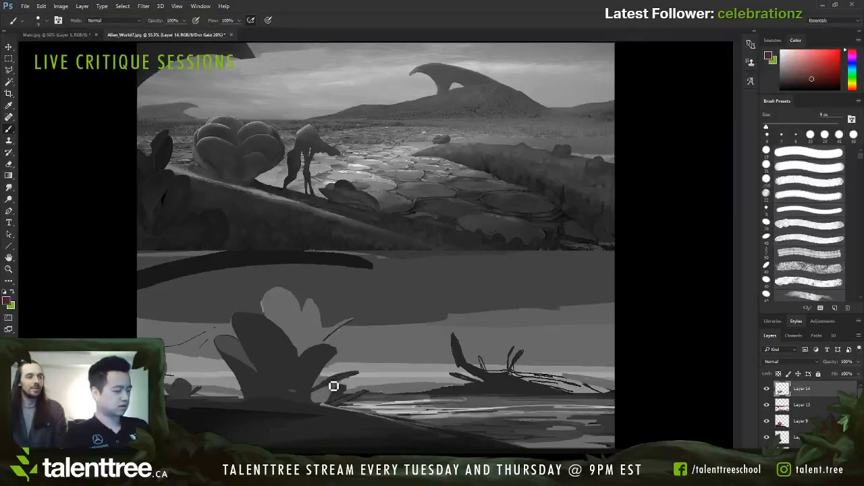
alt+click(364, 373)
key(bracketleft)
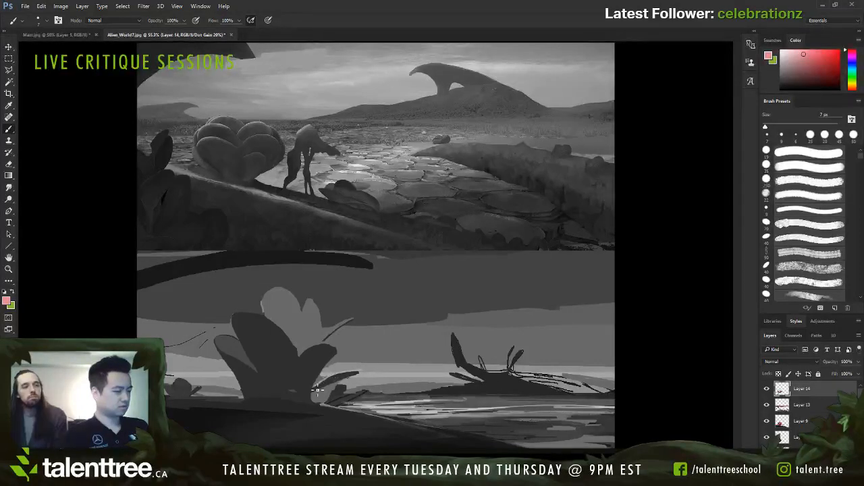
alt+click(324, 379)
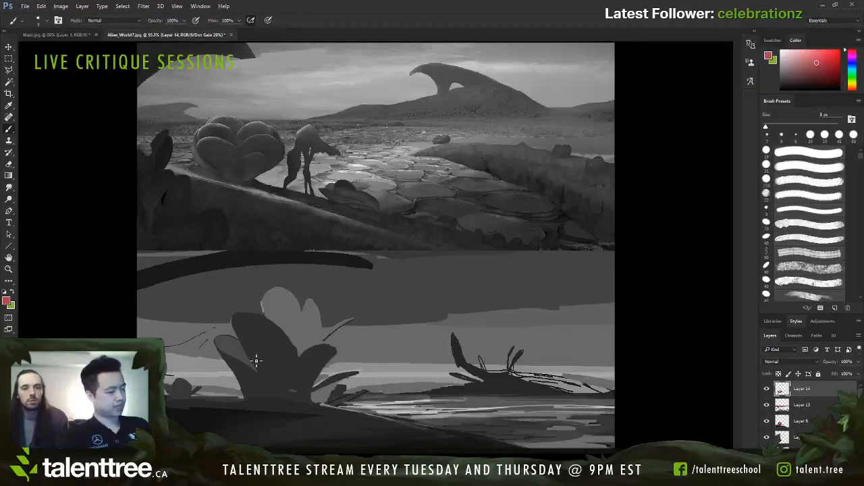
Step: Try cutting into the small left petal's lower edge with mid red strokes at 15 px
key(bracketright)
key(bracketright)
key(bracketright)
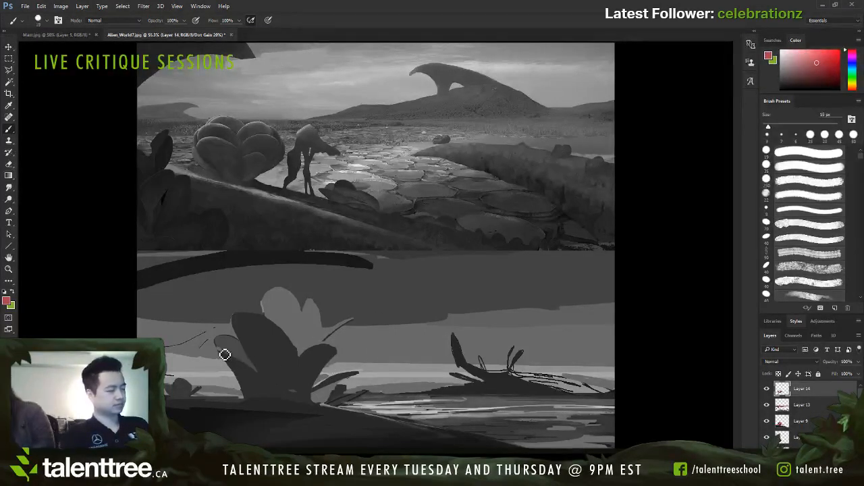
drag(224, 354, 257, 373)
key(ctrl+z)
drag(219, 348, 252, 370)
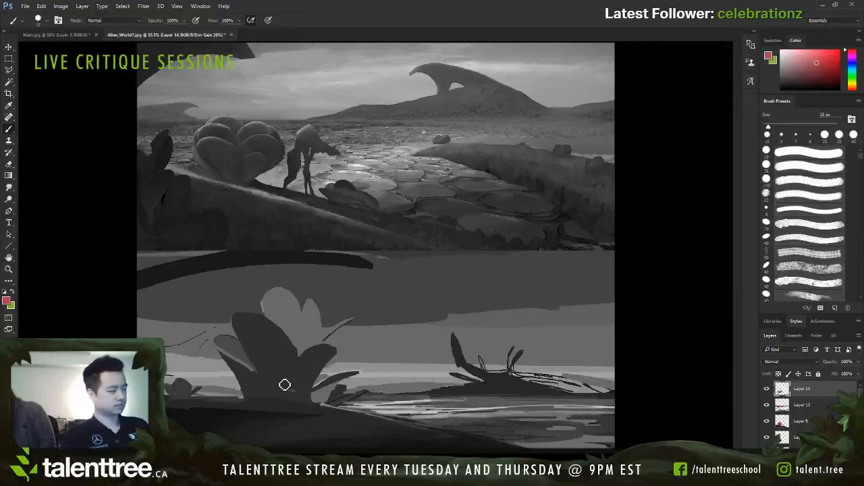
key(ctrl+z)
key(bracketleft)
key(bracketleft)
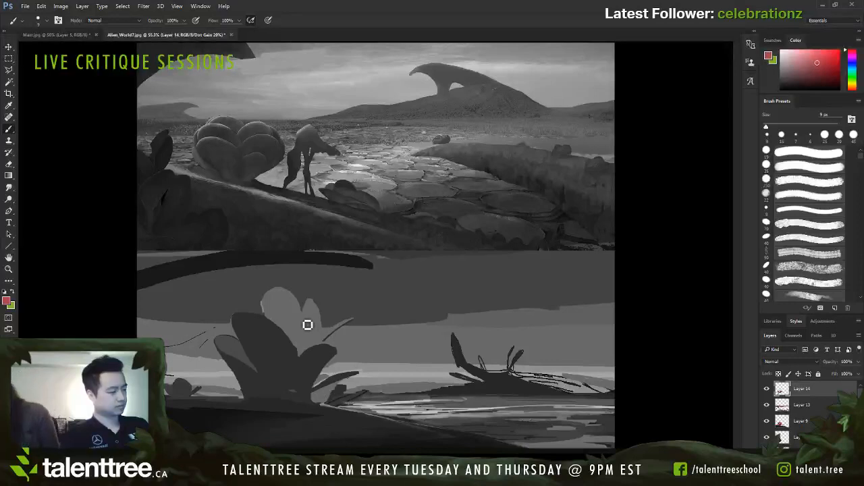
Step: Try a dark red stroke down the narrow back petal at 9 px
alt+click(322, 350)
mouse_move(308, 329)
mouse_down()
mouse_move(302, 351)
mouse_move(309, 354)
mouse_up()
key(ctrl+z)
key(ctrl+z)
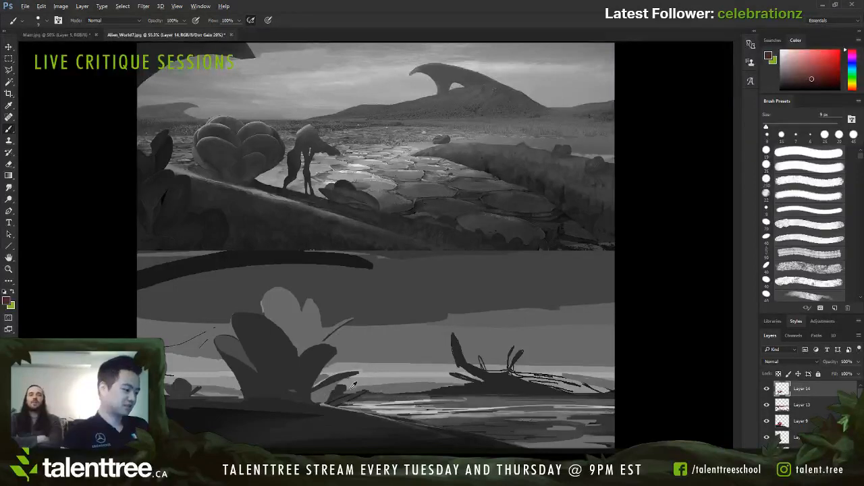
Step: Thicken the slim leaf's base with dark red at 10 px and paint out the spiky clutter beside it with sampled mid red at 20 px
key(bracketright)
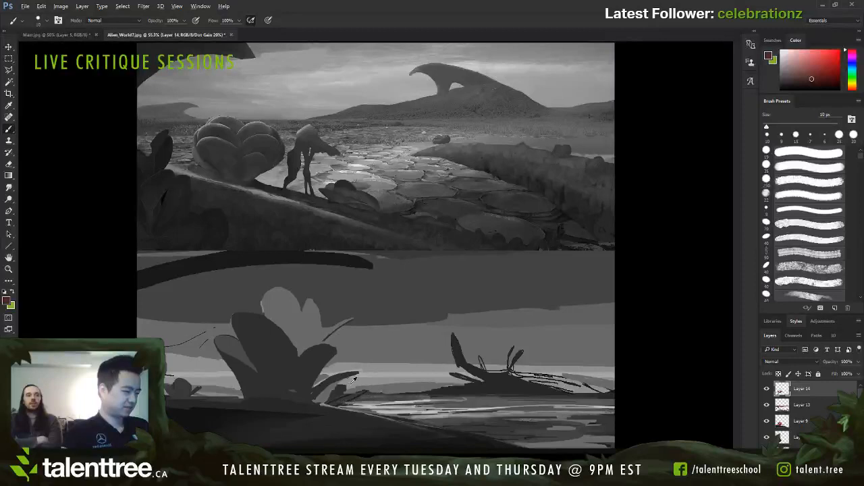
key(bracketright)
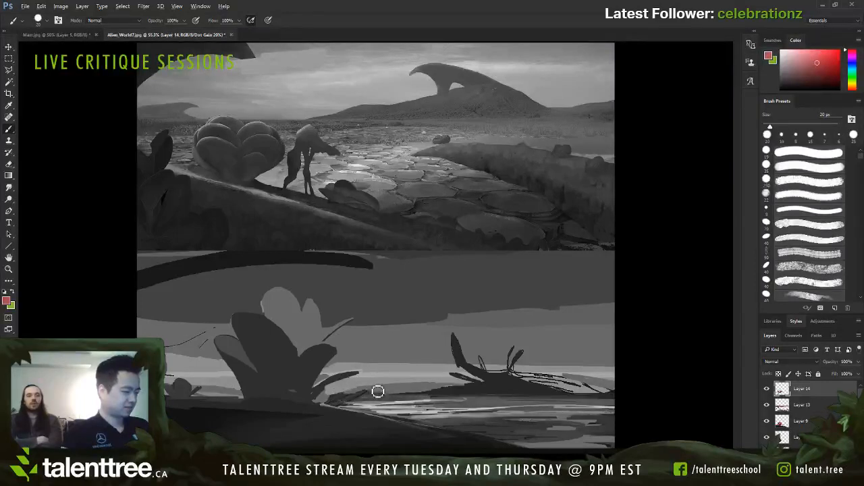
key(bracketright)
drag(356, 393, 337, 397)
key(bracketleft)
alt+click(379, 399)
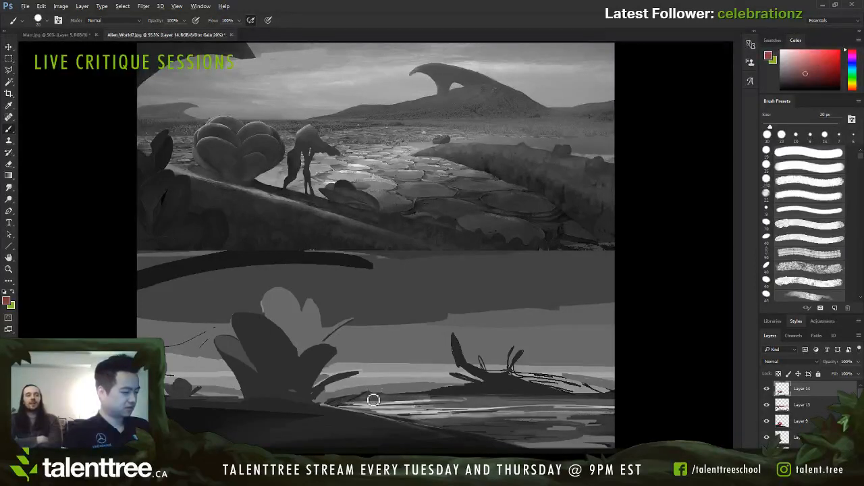
Step: Clean up the shoreline right of the plant with sampled dark blue at 10 px and greyish purple at 15–20 px
alt+click(432, 395)
key(bracketleft)
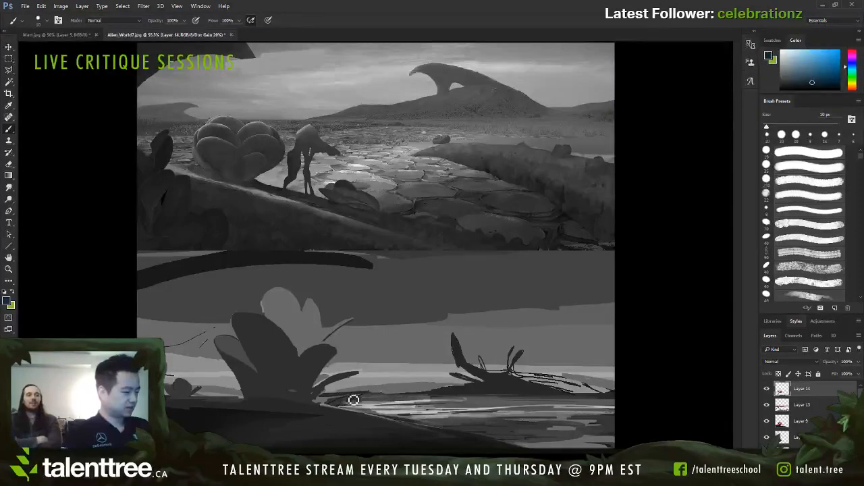
drag(328, 403, 370, 401)
alt+click(373, 399)
key(bracketright)
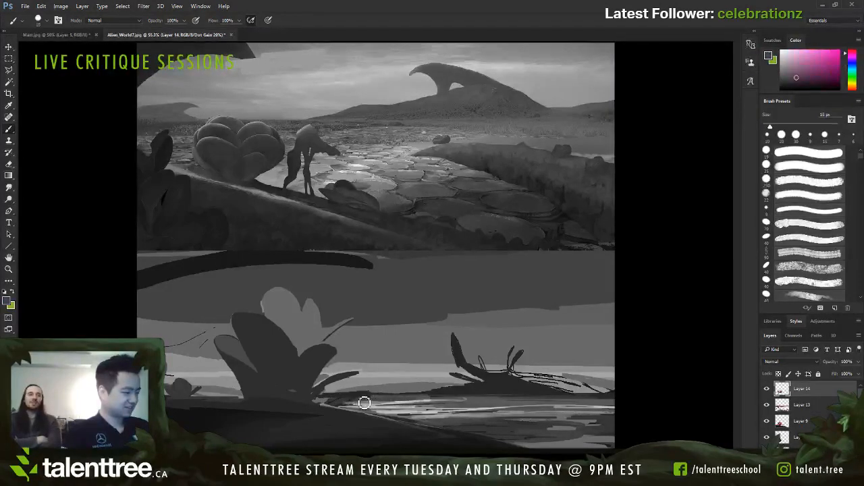
key(bracketright)
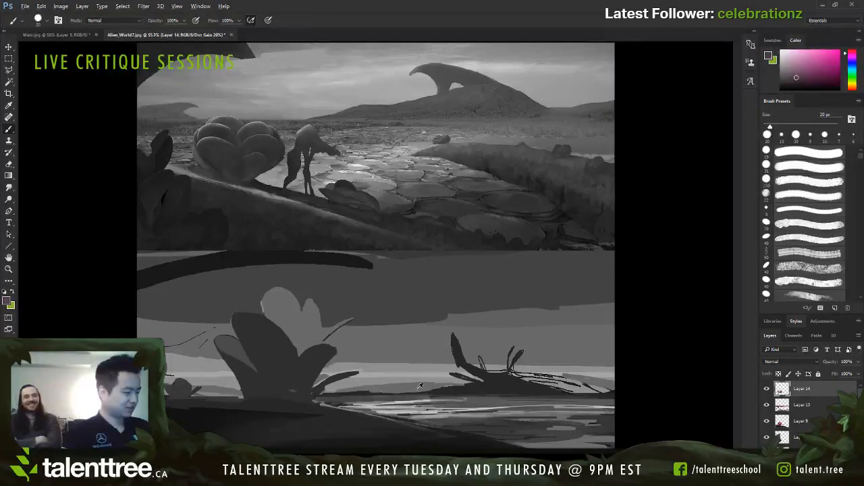
Step: Paint out the thin scribbled lines along the distant mound's right slope with sampled mid red at 10–30 px
alt+click(418, 386)
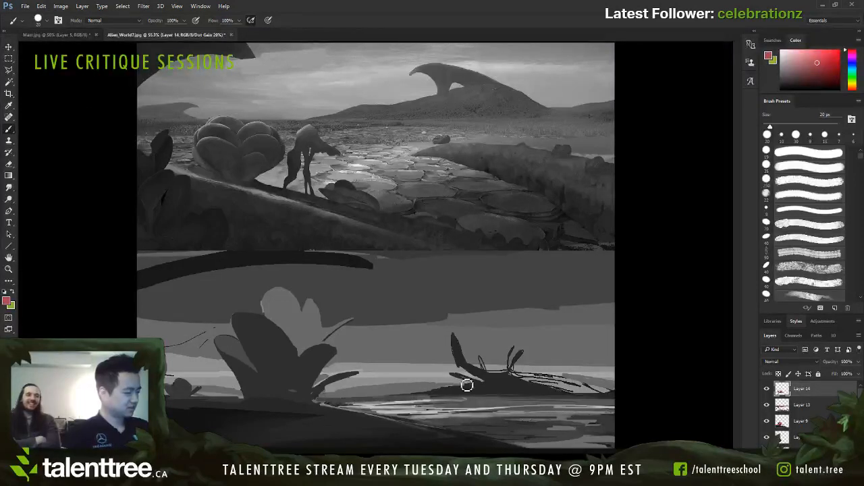
key(bracketright)
key(bracketright)
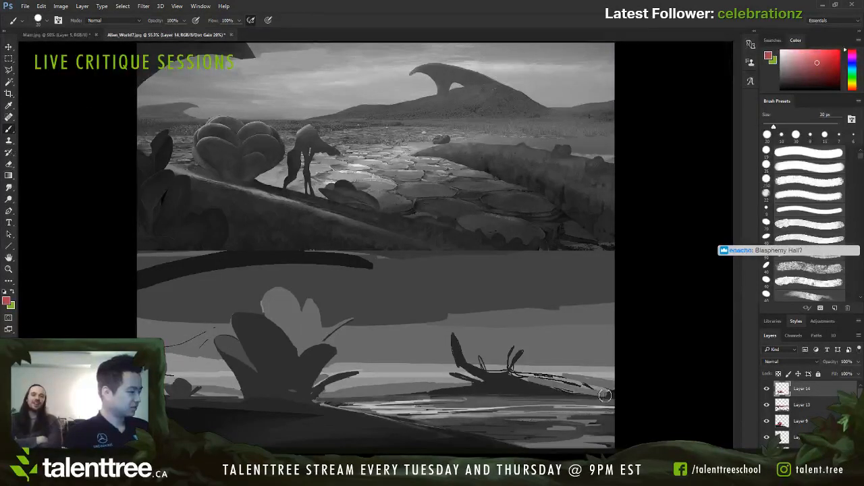
key(bracketleft)
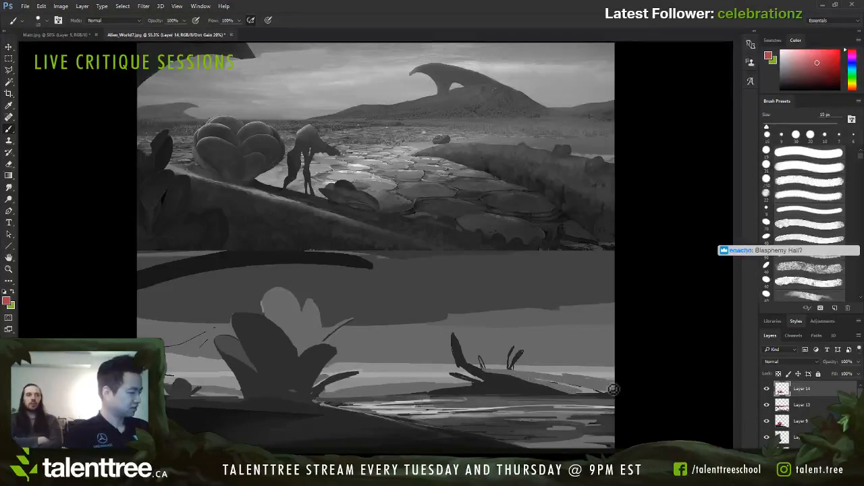
Step: Paint out the pair of thin stalks above the distant mound's right slope with sampled mid red at 9–25 px
alt+click(520, 368)
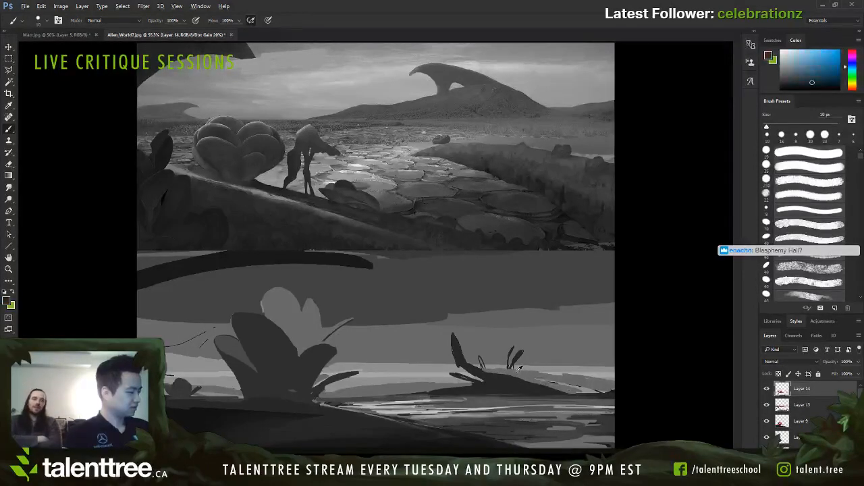
alt+click(514, 371)
key([)
alt+click(516, 373)
alt+click(517, 375)
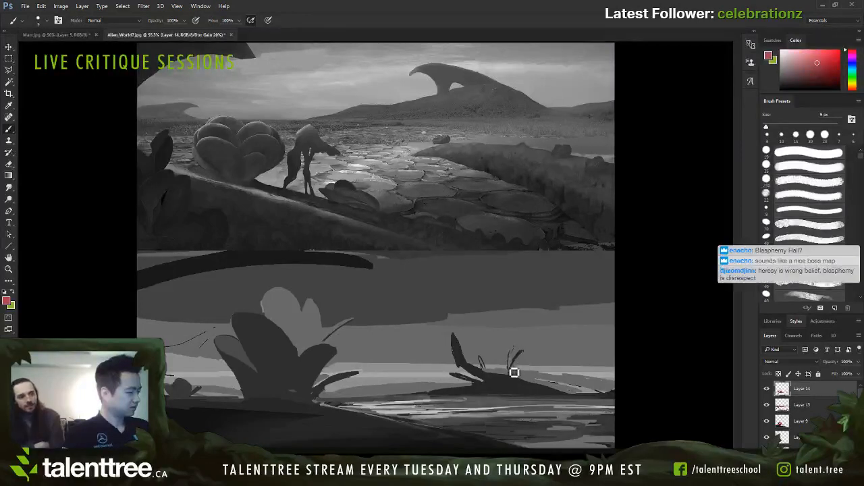
key(ctrl+alt+z)
key(ctrl+alt+z)
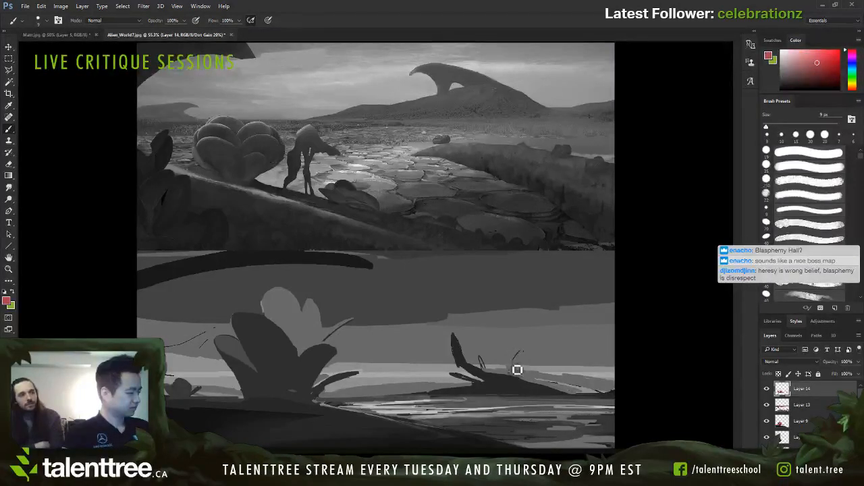
key(bracketright)
key(bracketright)
key(bracketright)
key(bracketright)
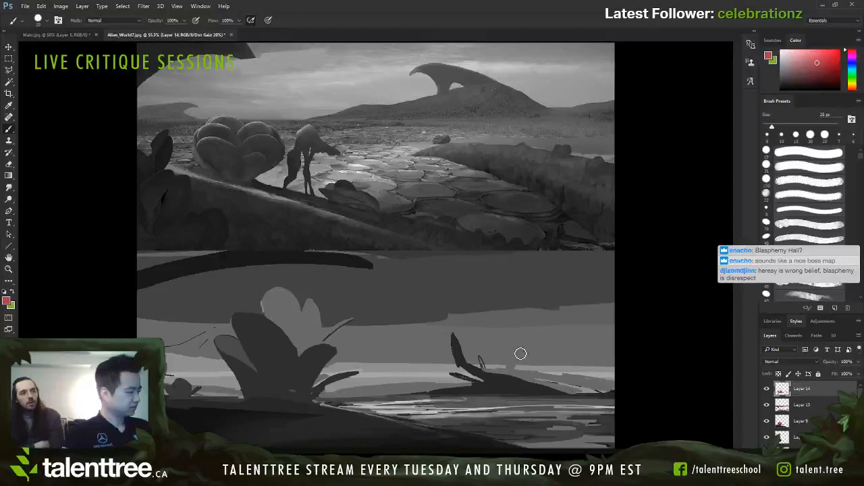
Step: Paint out the tall curved spike and small twig on the distant mound with mid red at 40 px
key(bracketright)
key(bracketright)
key(bracketright)
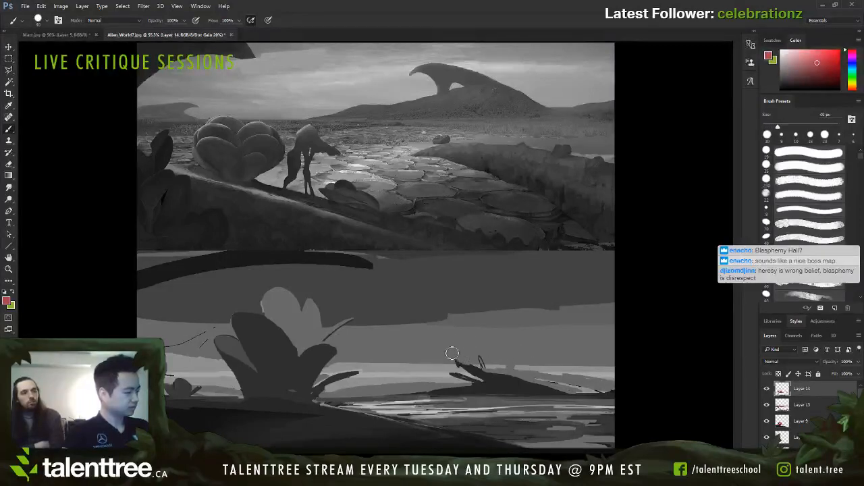
mouse_move(457, 358)
mouse_down()
mouse_move(541, 371)
mouse_move(464, 369)
mouse_move(530, 373)
mouse_up()
alt+click(538, 373)
Step: Paint out the small spikes at the distant mound's left end with sampled light pinkish reds at 20–25 px
key(bracketleft)
key(bracketleft)
key(bracketleft)
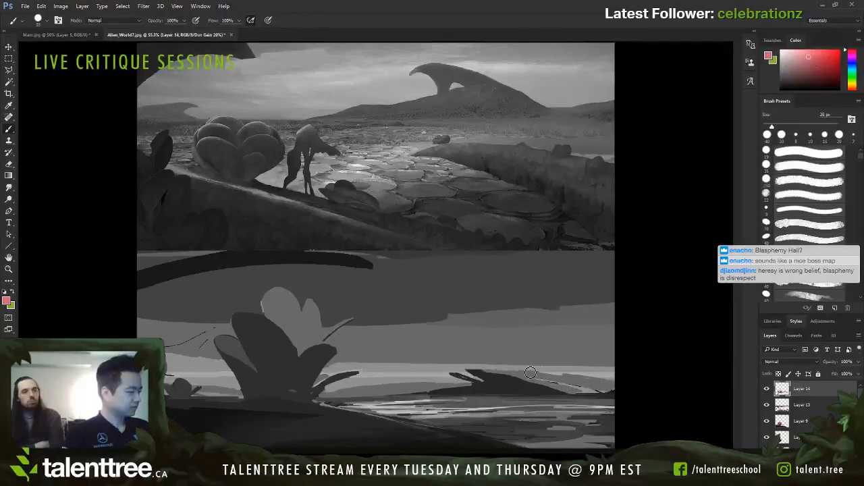
alt+click(447, 372)
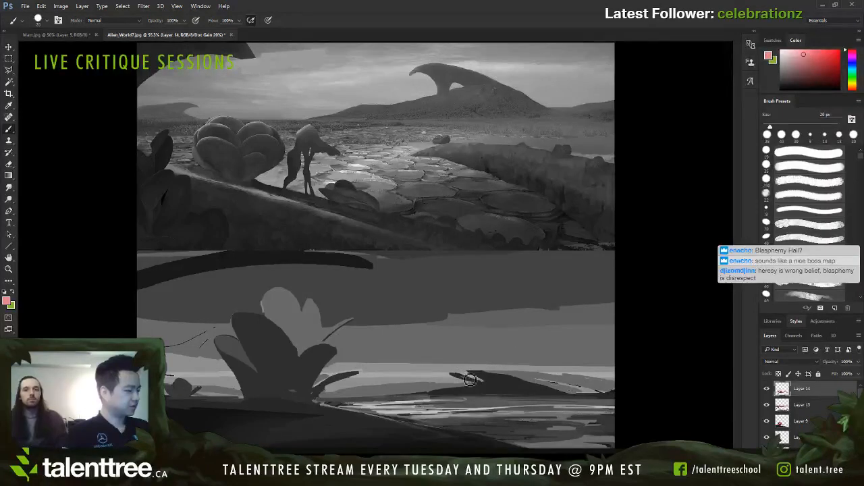
key(bracketleft)
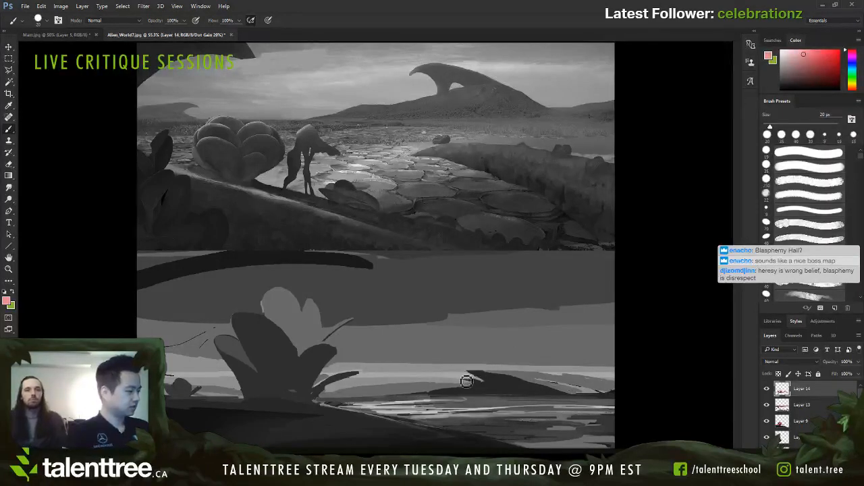
alt+click(455, 380)
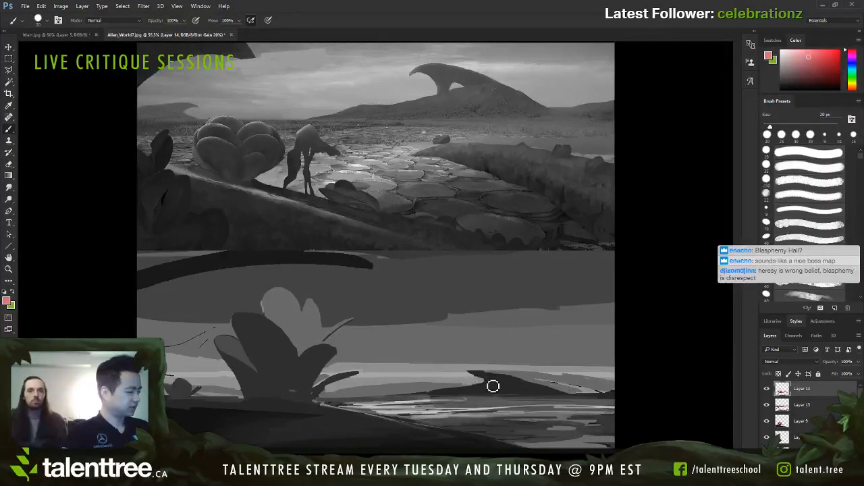
Step: Paint sampled greyish purple along the waterline beneath the distant mound at 20 px
alt+click(490, 387)
alt+click(427, 398)
drag(426, 398, 485, 396)
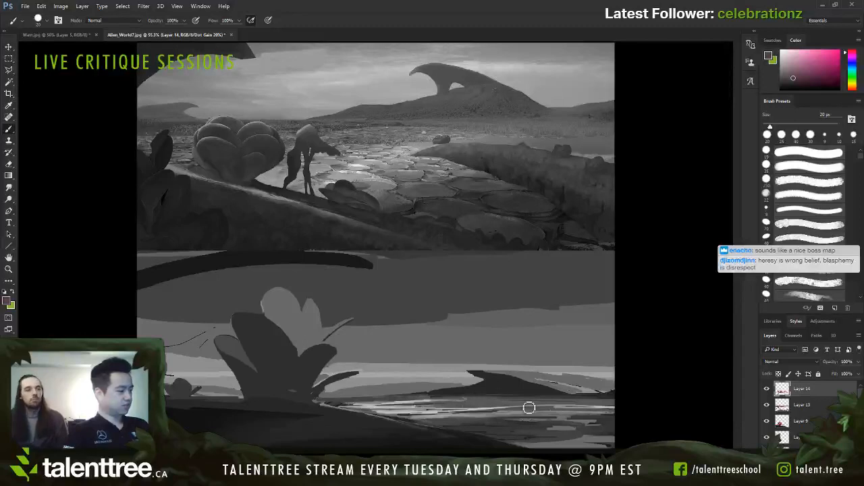
Step: Add a new layer in Lighten mode and lift the distant mound's dark values with sampled muted red at 30–35 px
key(ctrl+shift+alt+n)
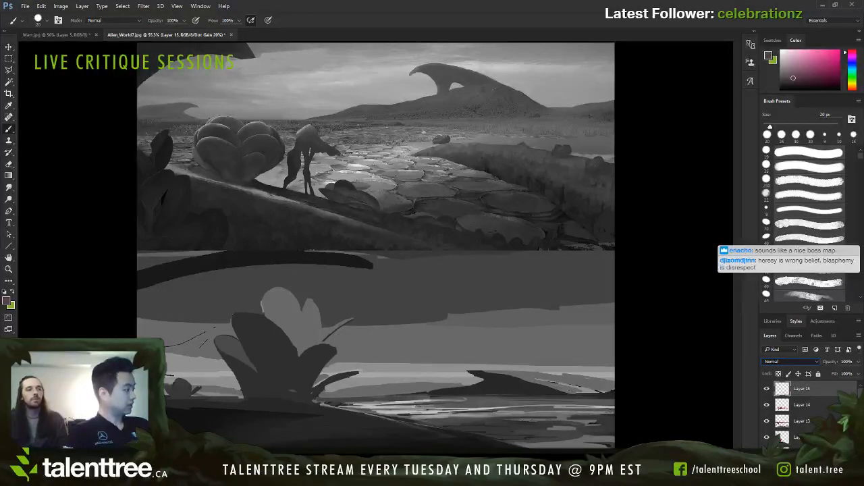
click(781, 222)
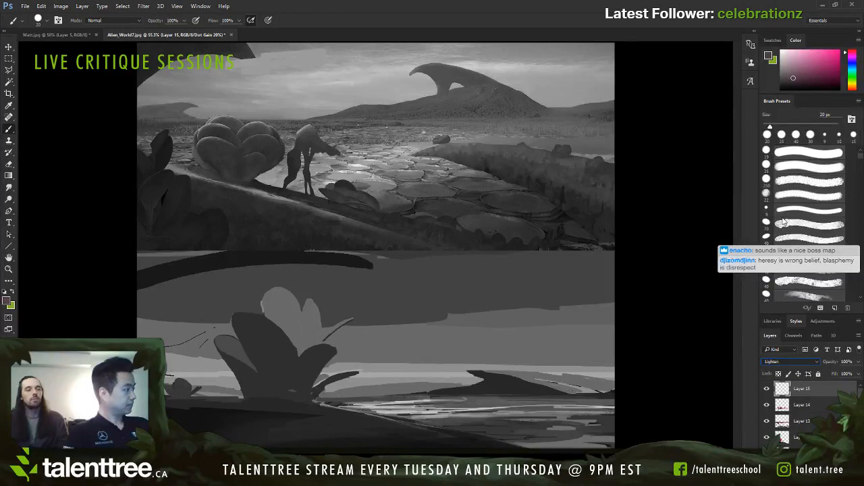
alt+click(438, 384)
key(bracketright)
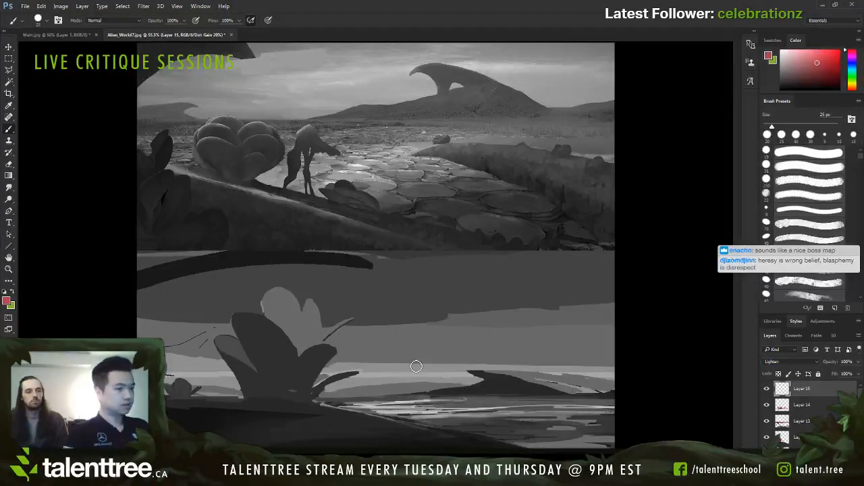
alt+click(454, 398)
key(bracketright)
key(bracketright)
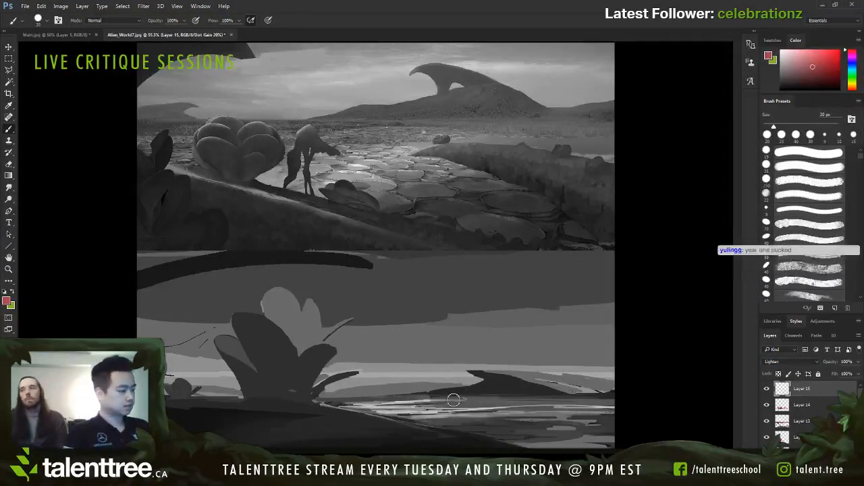
drag(406, 394, 550, 390)
drag(454, 395, 518, 392)
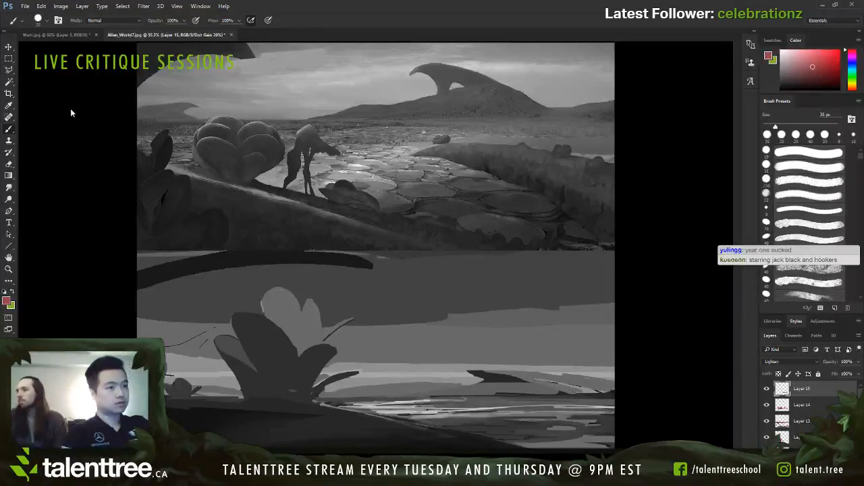
mouse_move(462, 372)
mouse_down()
mouse_move(512, 396)
mouse_move(430, 395)
mouse_move(553, 393)
mouse_move(519, 383)
mouse_up()
Step: Lighten the mound's remaining dark tip and right-hand shoreline with darker muted red at 20–40 px
key(bracketleft)
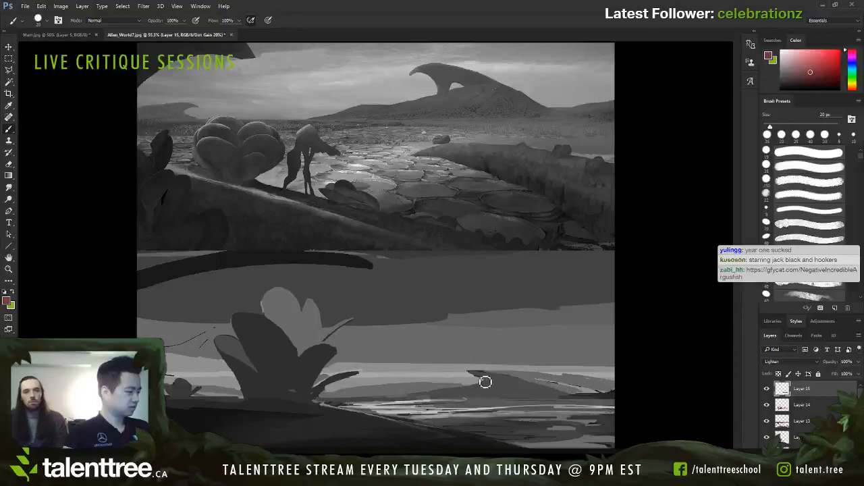
key(bracketright)
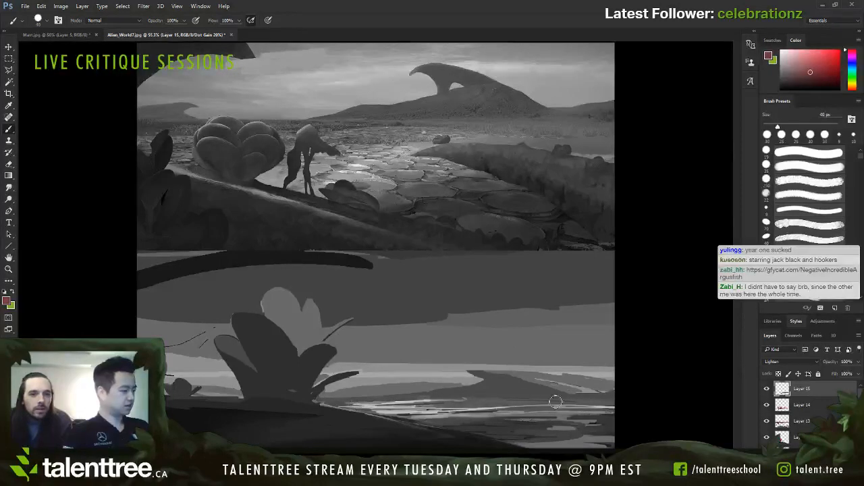
key(bracketright)
key(bracketleft)
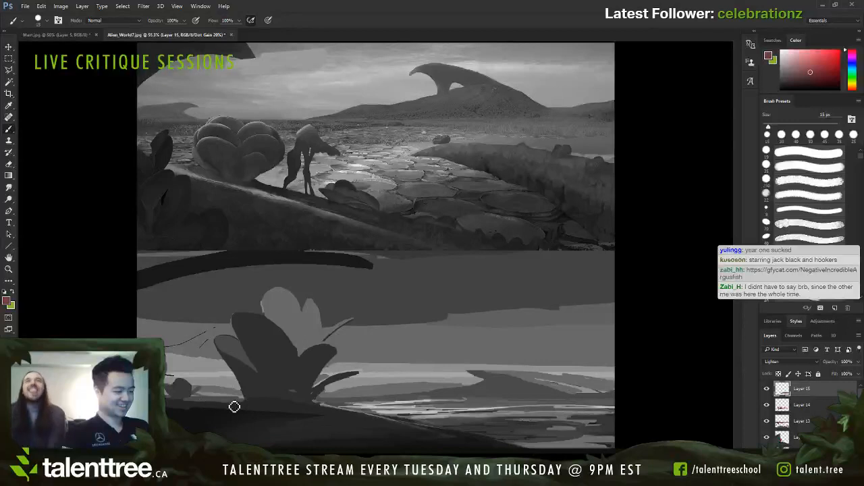
Step: Lighten the ground around the plant's base and the foreground slope's upper edge with sampled dark muted red at 15–30 px
key(bracketright)
key(bracketright)
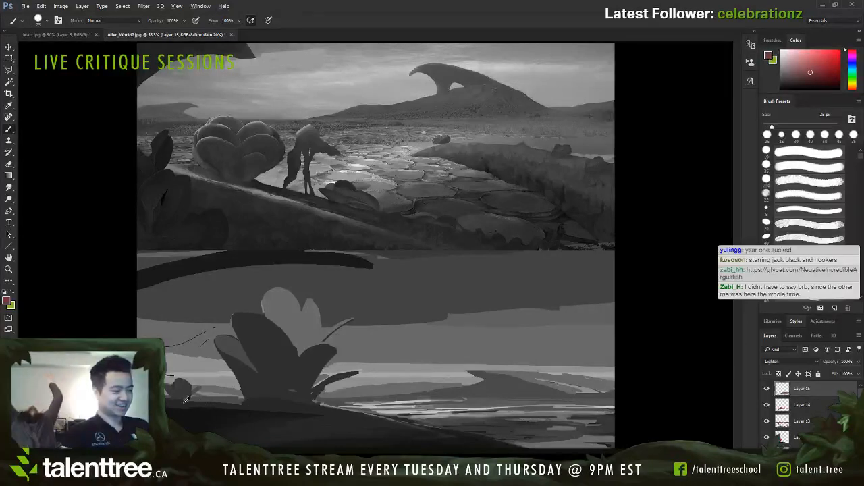
alt+click(189, 404)
alt+click(180, 405)
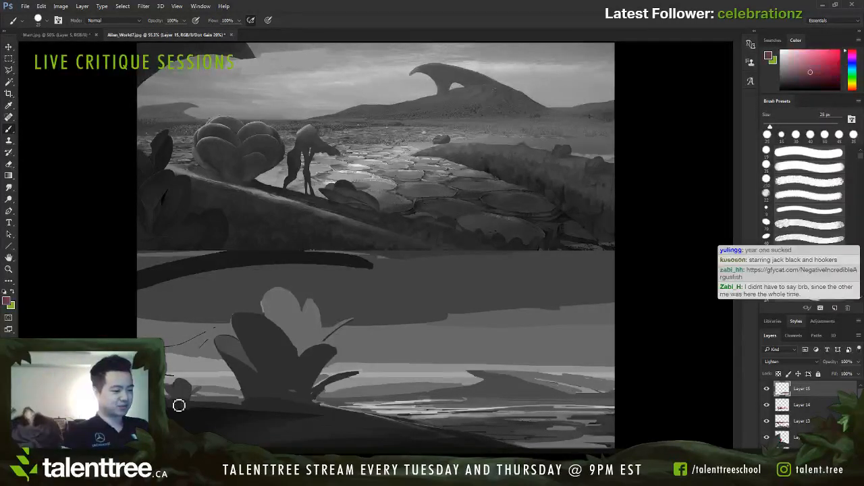
key(bracketleft)
key(bracketleft)
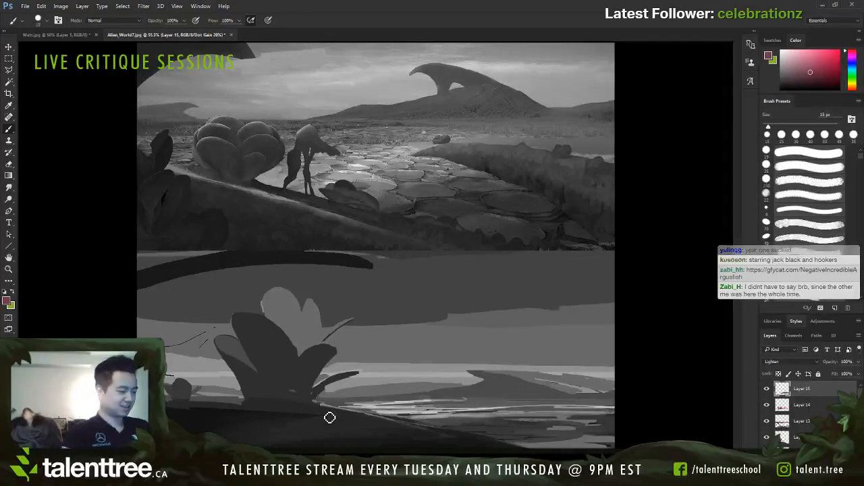
key(bracketright)
key(bracketright)
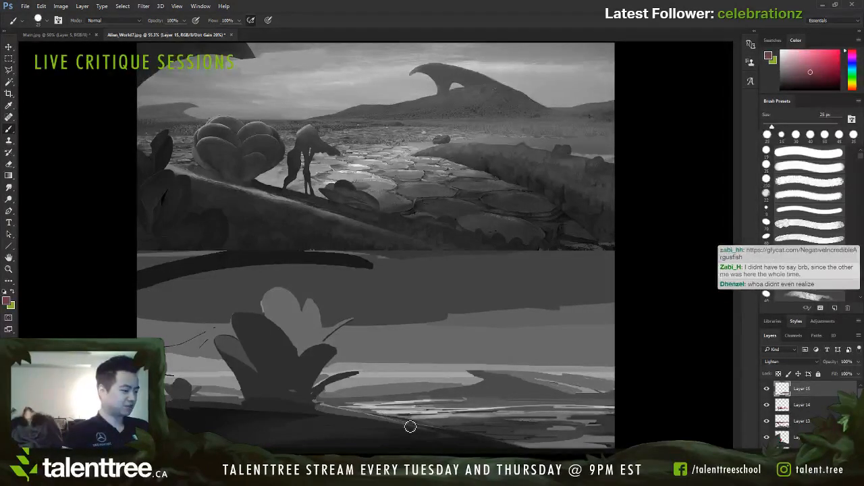
key(bracketright)
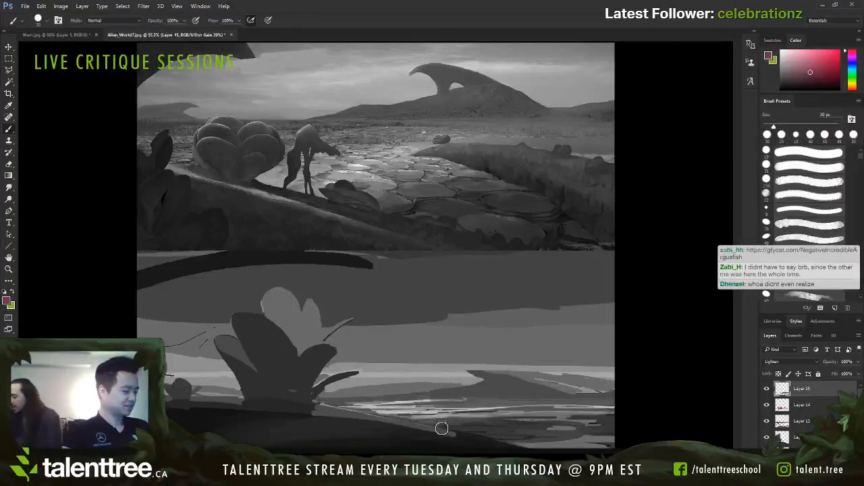
Step: Rework the foreground slope's edge with sampled near-black and soften the adjoining water with dark blue and muted mauve at 30 px
alt+click(413, 428)
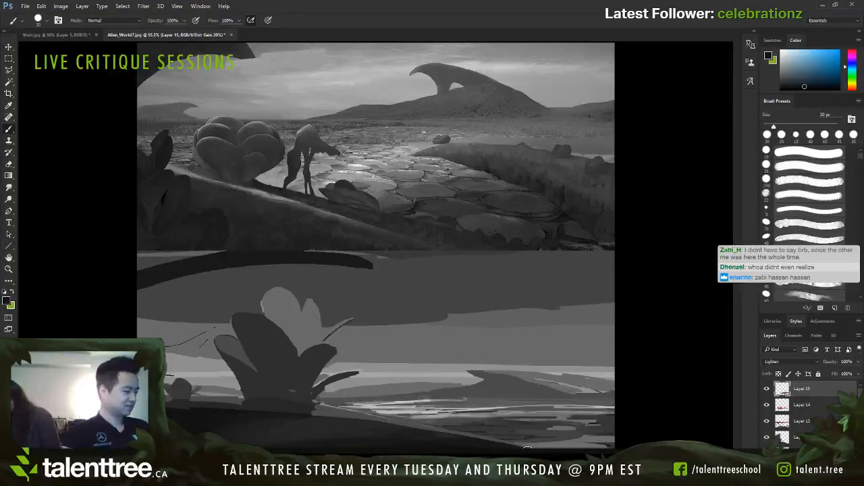
drag(416, 433, 504, 444)
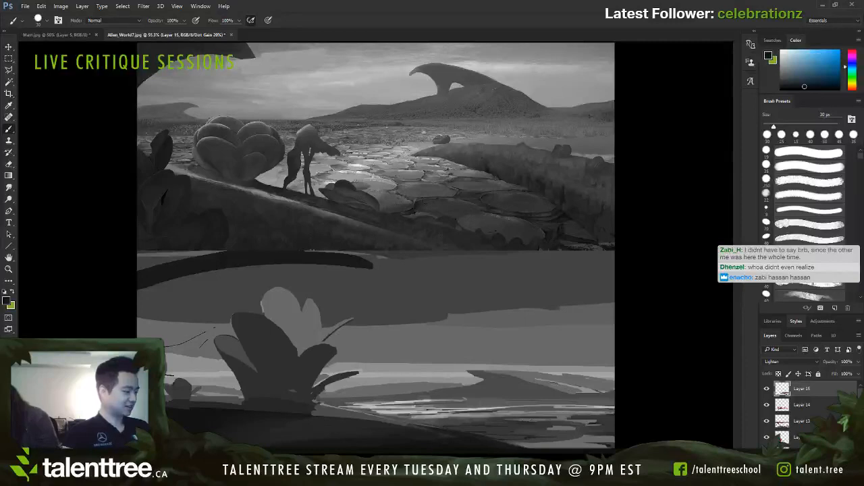
alt+click(557, 436)
alt+click(606, 438)
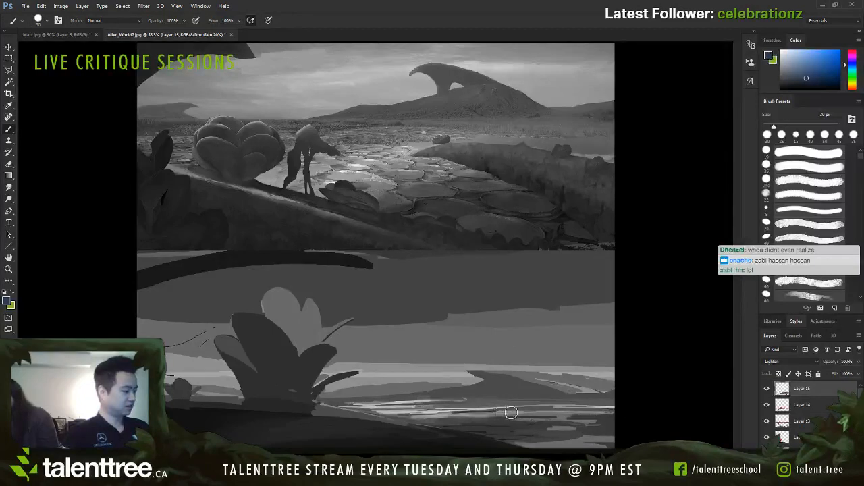
alt+click(453, 413)
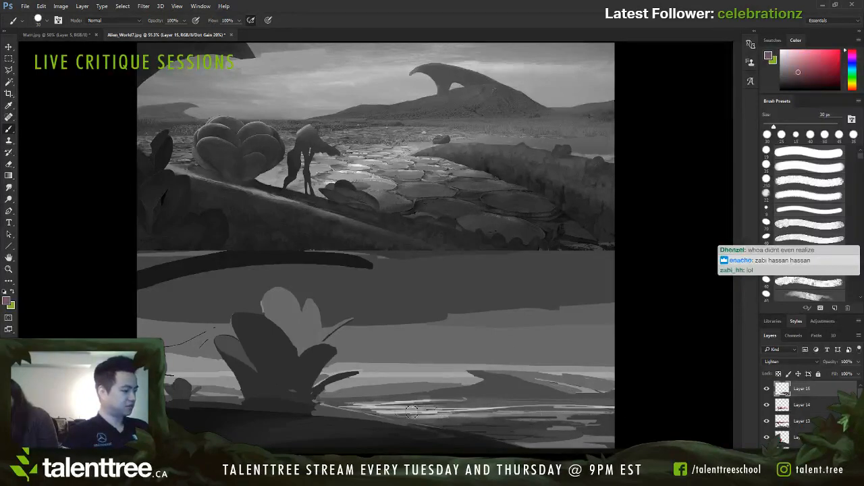
Step: Add a new layer and paint a short slim leaf at the plant's right base with sampled dark red and dark blue at 8–10 px
key(ctrl+shift+alt+n)
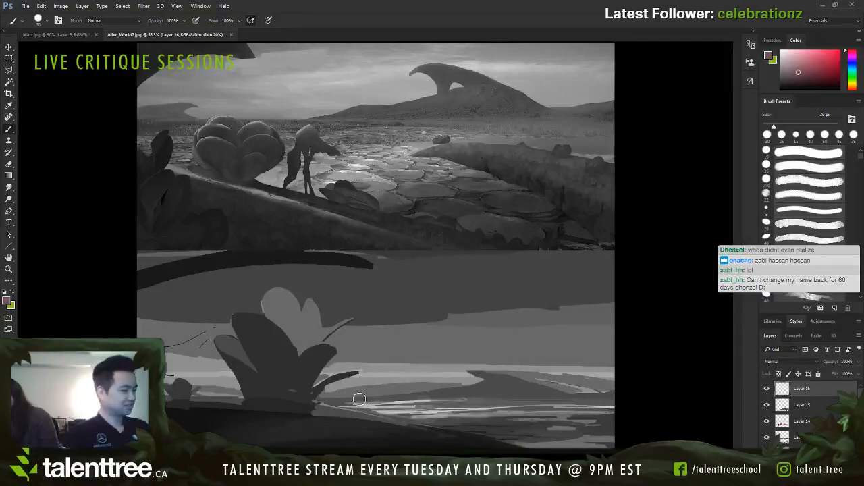
alt+click(323, 393)
key(bracketleft)
key(bracketleft)
key(bracketleft)
key(bracketleft)
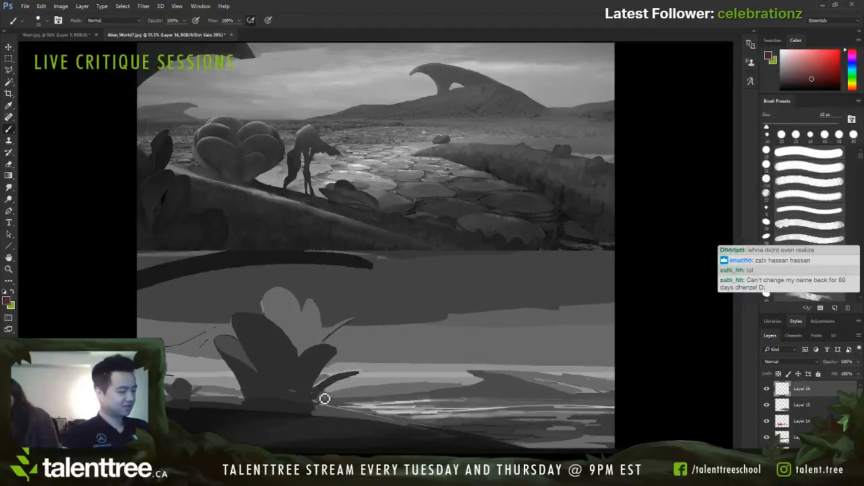
alt+click(314, 404)
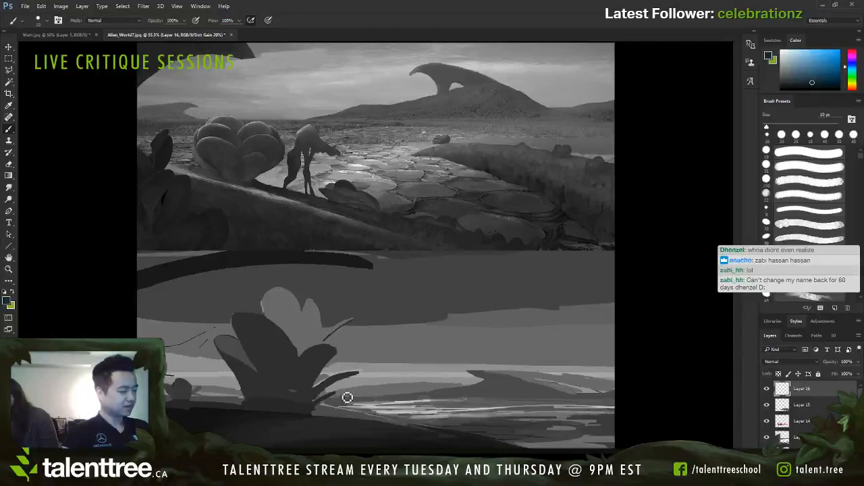
key(bracketleft)
key(bracketleft)
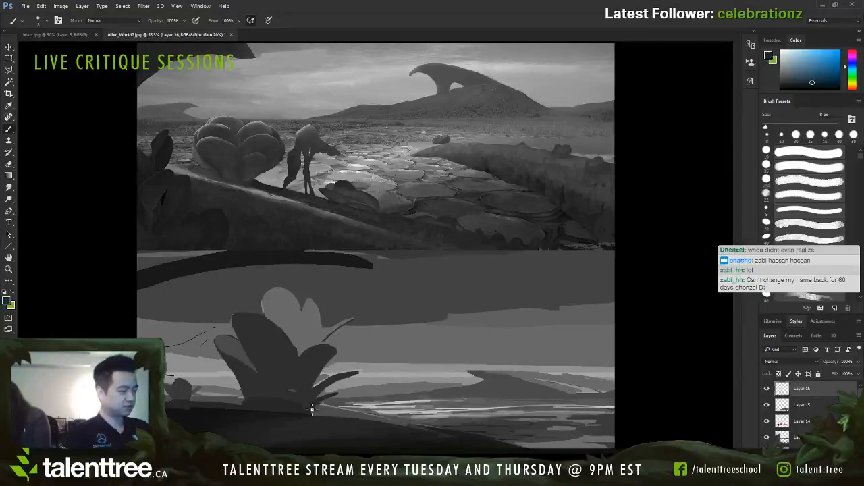
Step: Paint a slim dark blue leaf angling outward from the plant's left base at 8–10 px
drag(220, 375, 247, 403)
key(bracketright)
key(bracketright)
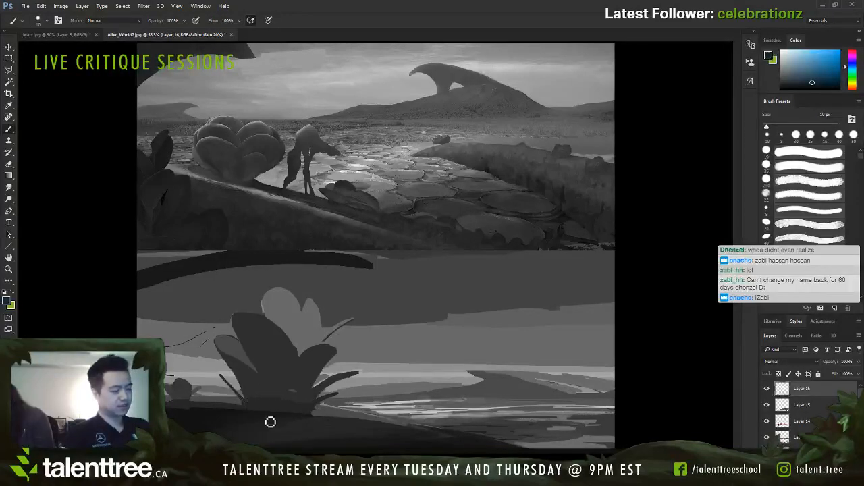
Step: Undo the slim leaf at the plant's left base and smooth the tall dark petal with sampled dark red at 25 px
key(ctrl+z)
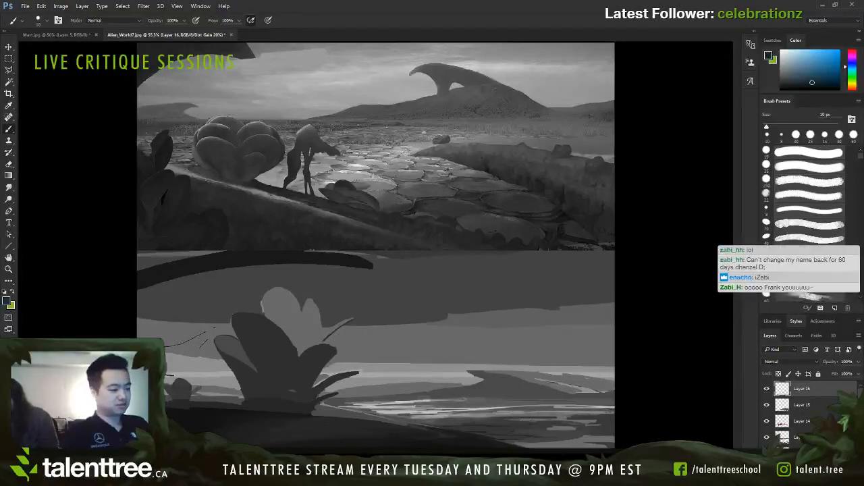
key(bracketright)
alt+click(265, 336)
key(bracketright)
key(bracketright)
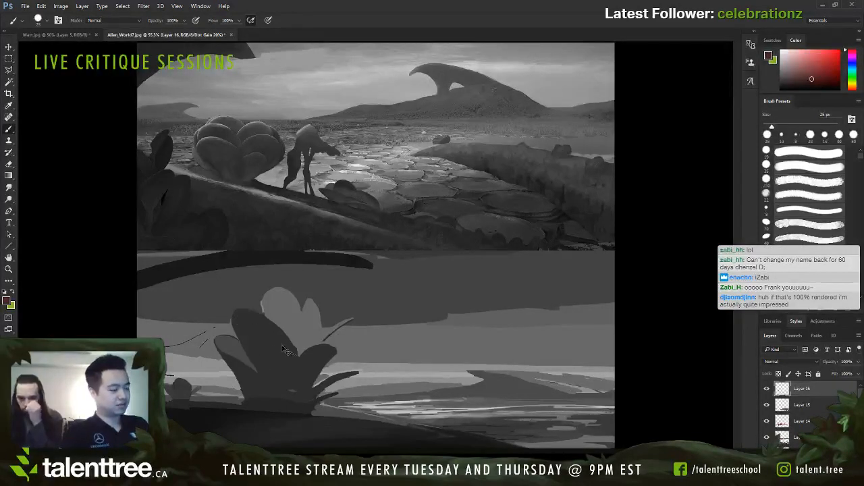
drag(238, 319, 280, 325)
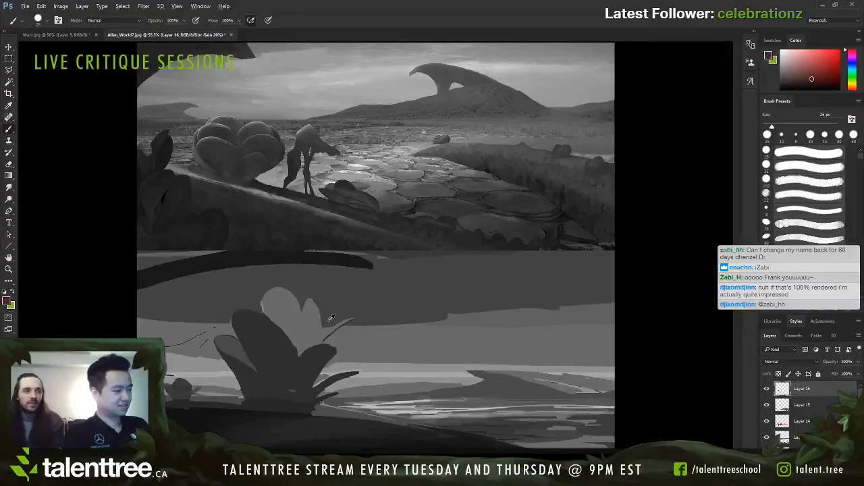
Step: Paint a slim leaf angling outward from the plant's left base with sampled dark red at 8–9 px
alt+click(320, 298)
key(bracketleft)
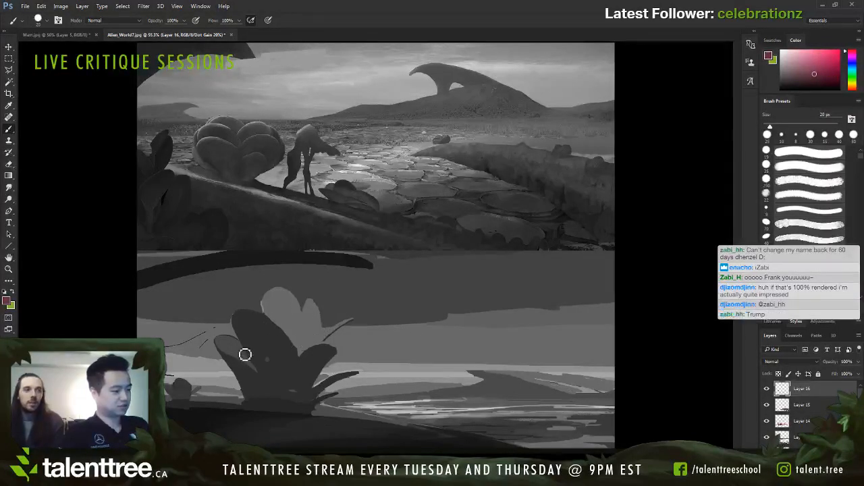
key(bracketleft)
key(bracketleft)
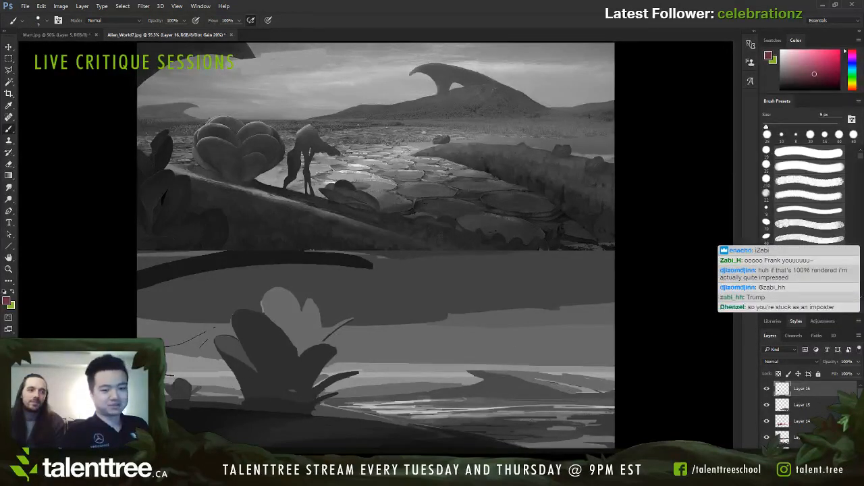
alt+click(268, 387)
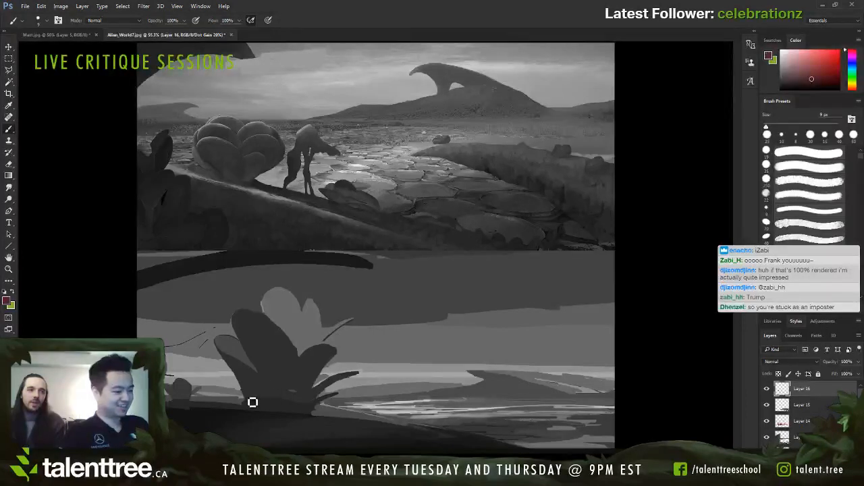
mouse_move(250, 404)
mouse_down()
mouse_move(237, 387)
mouse_move(269, 384)
mouse_move(236, 379)
mouse_move(255, 411)
mouse_up()
key(ctrl+z)
key([)
drag(227, 370, 245, 400)
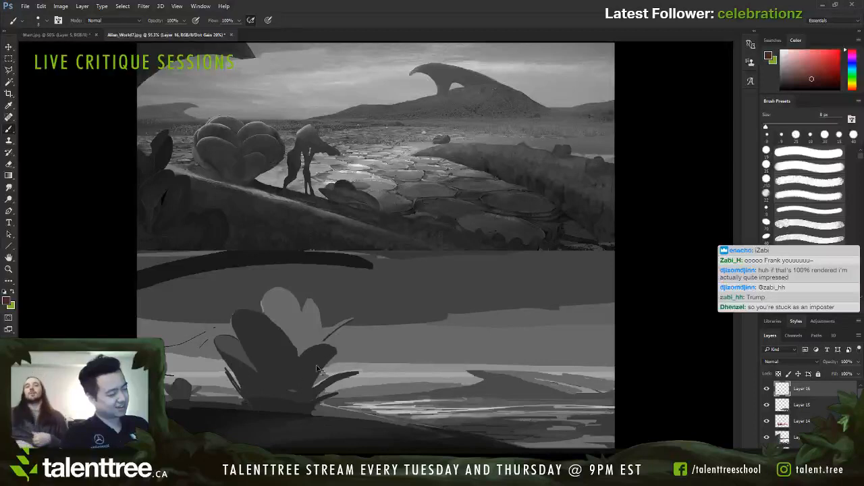
key(ctrl+z)
key([)
drag(226, 369, 251, 399)
drag(225, 368, 249, 398)
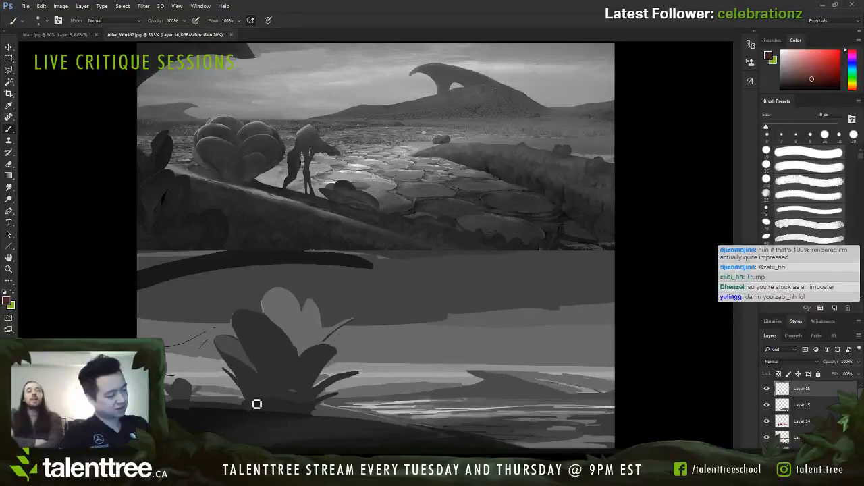
Step: Paint a broad rounded dark blue leaf across the front of the plant's lower centre at 10–35 px
alt+click(257, 406)
key(])
key(])
key(])
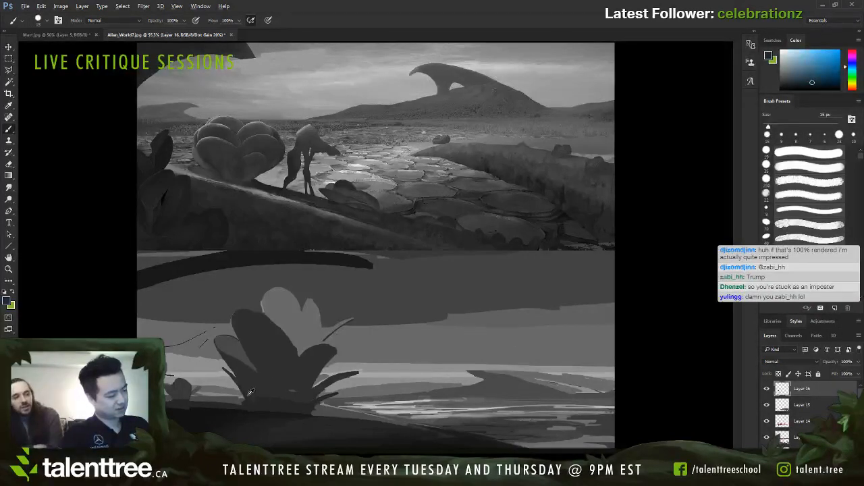
key(bracketleft)
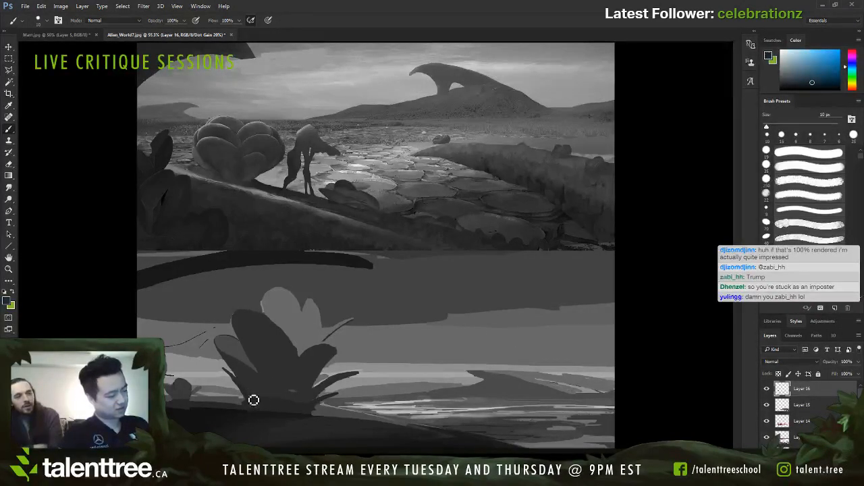
key(bracketright)
key(bracketright)
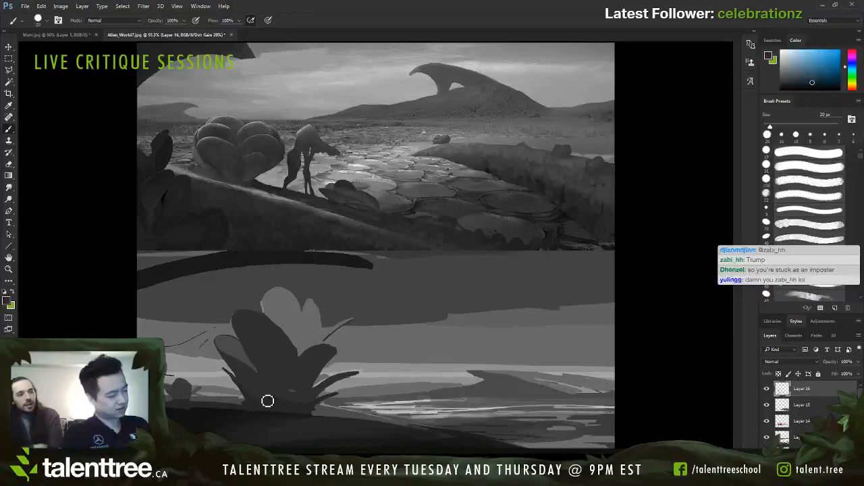
key(bracketright)
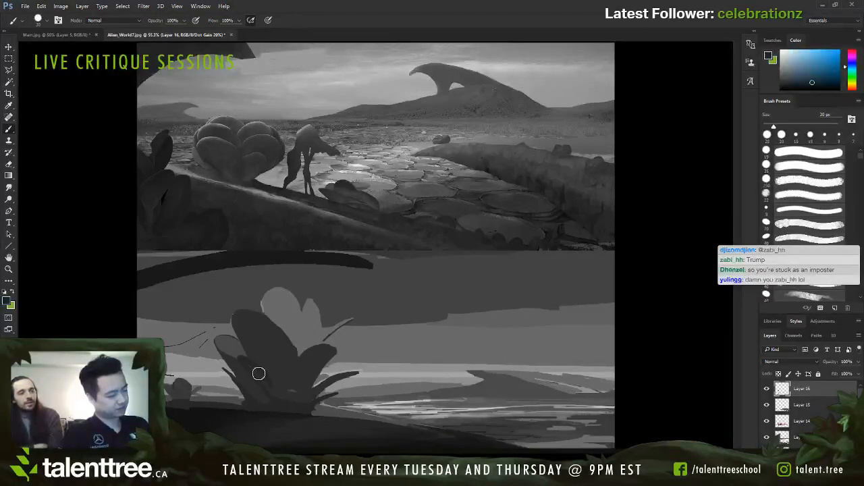
key(bracketright)
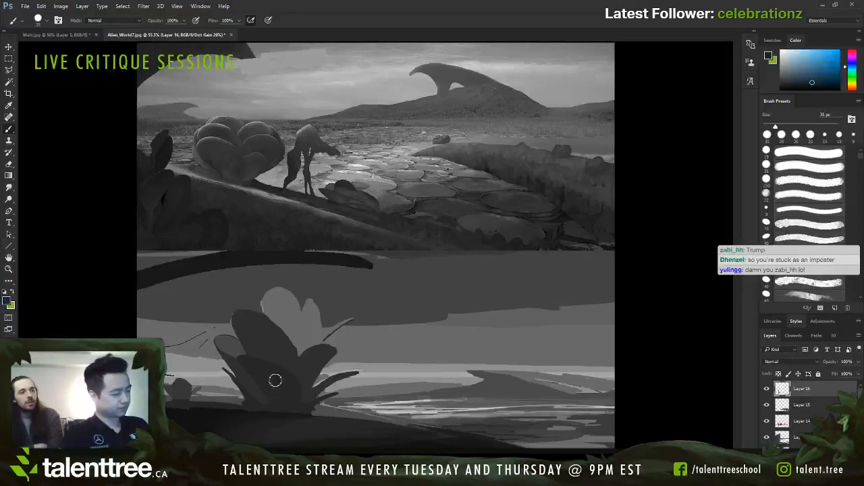
key(bracketleft)
key(bracketleft)
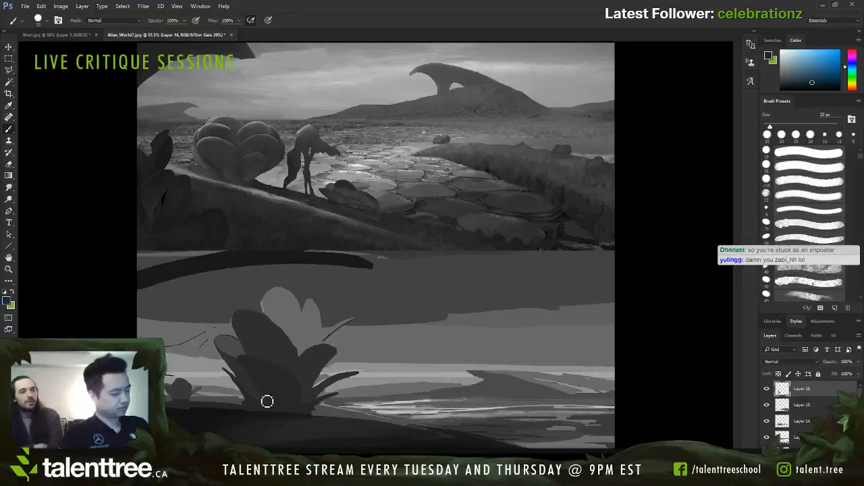
key(bracketleft)
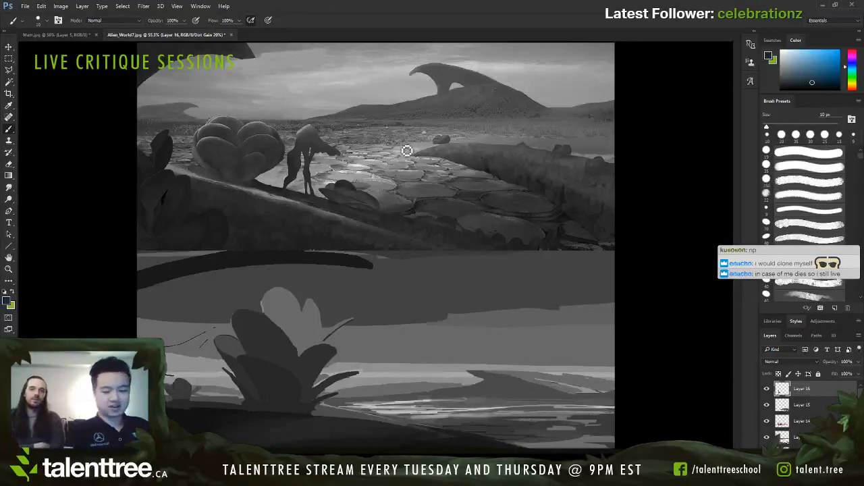
Step: Paint out the stray marks in the background left of the plant with sampled red and pale pink at 20–40 px
alt+click(224, 327)
key(bracketright)
key(bracketright)
key(bracketright)
drag(219, 330, 204, 333)
key(bracketright)
key(bracketright)
key(bracketright)
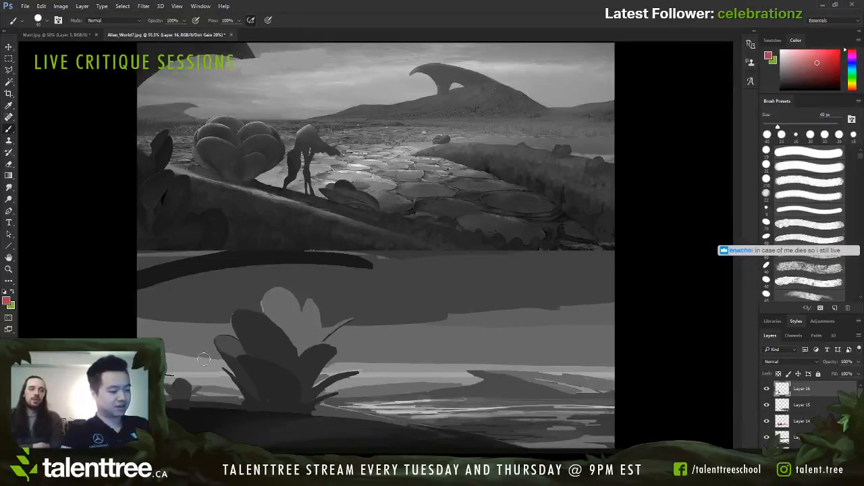
alt+click(205, 374)
key(bracketleft)
key(bracketleft)
key(bracketleft)
key(bracketleft)
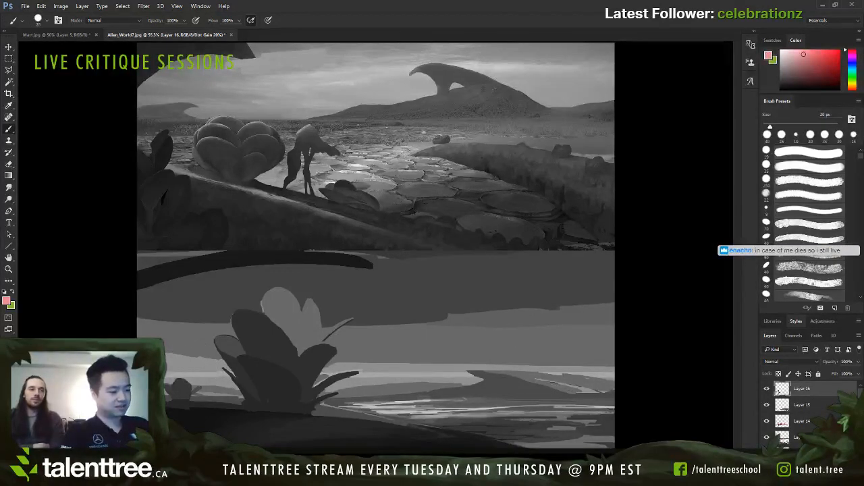
Step: Trim the tall dark petal's inner edge with red sampled from the pale petal at 20 px
click(817, 63)
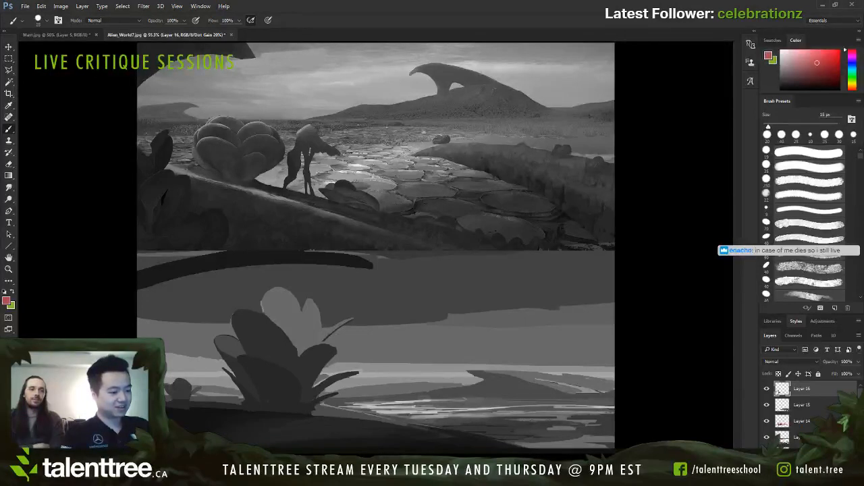
key(bracketright)
key(bracketright)
alt+click(327, 310)
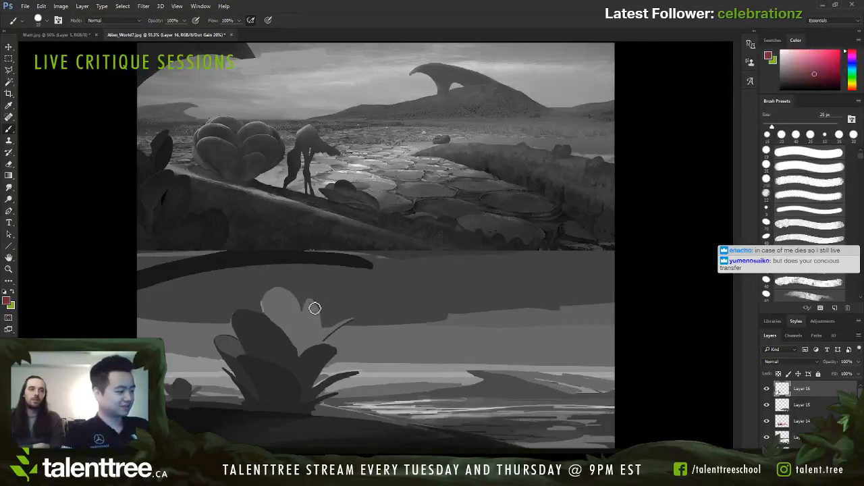
key(bracketright)
alt+click(276, 318)
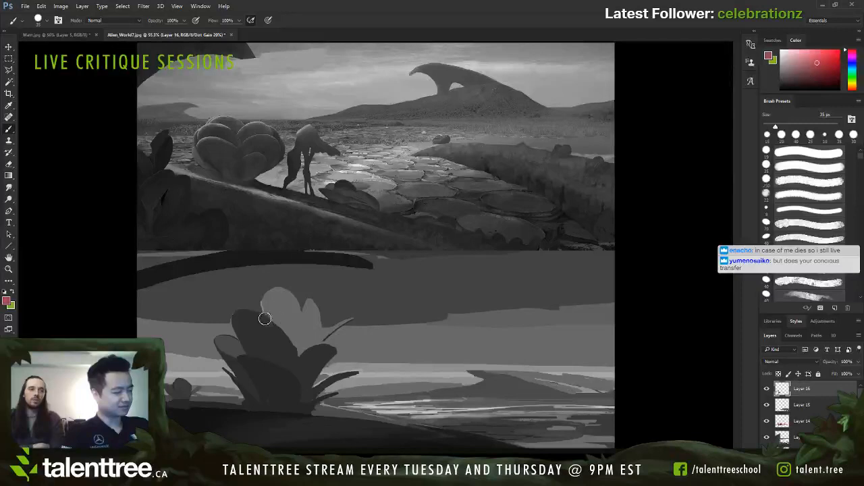
key(bracketleft)
key(bracketleft)
key(bracketleft)
key(bracketleft)
drag(250, 314, 298, 365)
mouse_move(268, 318)
mouse_down()
mouse_move(297, 364)
mouse_move(293, 341)
mouse_move(308, 355)
mouse_move(298, 373)
mouse_move(315, 345)
mouse_move(306, 341)
mouse_move(300, 368)
mouse_up()
Step: Widen the gap between the dark petals with muted red at 25 px and clean the tall petal's edge with dark red at 20 px
alt+click(308, 361)
key(bracketright)
key(bracketright)
alt+click(308, 341)
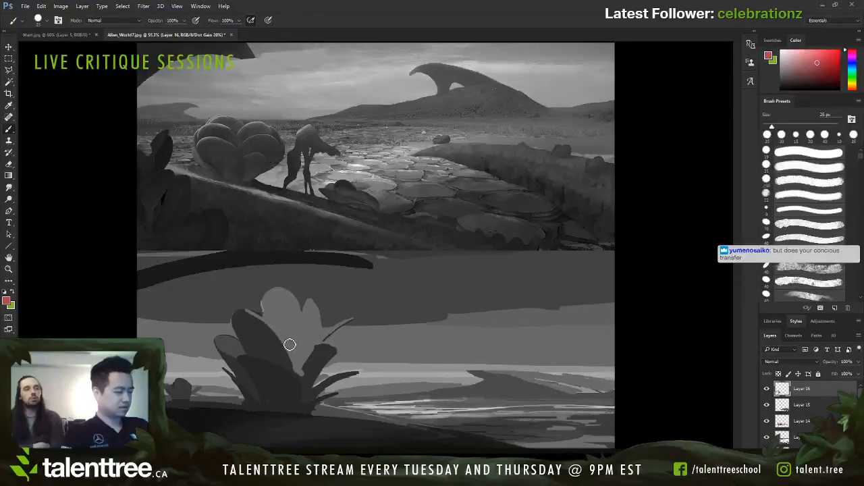
key(bracketleft)
mouse_move(266, 322)
mouse_down()
mouse_move(292, 368)
mouse_move(247, 315)
mouse_move(280, 352)
mouse_move(276, 340)
mouse_move(290, 349)
mouse_move(288, 362)
mouse_move(279, 334)
mouse_move(289, 364)
mouse_up()
alt+click(264, 343)
key(bracketright)
key(bracketright)
alt+click(284, 322)
key(bracketleft)
key(bracketleft)
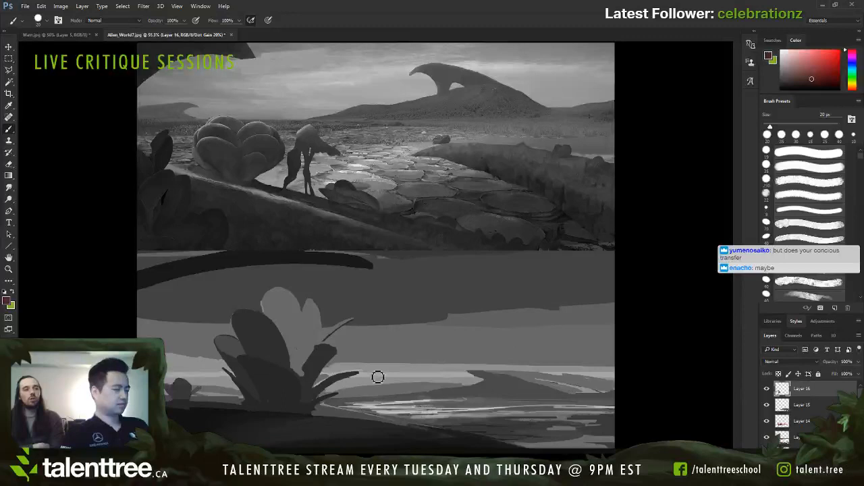
Step: Reshape the right dark petal into a cleaner, slimmer form with sampled dark red and muted red at 15 px
key(bracketleft)
key(bracketleft)
key(bracketleft)
key(bracketleft)
mouse_move(302, 375)
mouse_down()
mouse_move(329, 349)
mouse_move(321, 352)
mouse_move(316, 359)
mouse_move(325, 368)
mouse_move(327, 356)
mouse_move(317, 358)
mouse_move(342, 353)
mouse_move(304, 376)
mouse_up()
key(bracketright)
key(bracketright)
key(bracketright)
alt+click(299, 364)
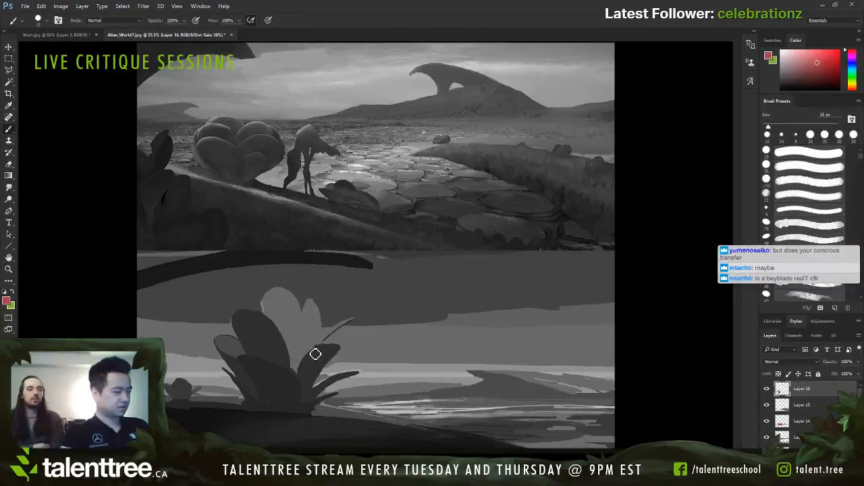
alt+click(330, 349)
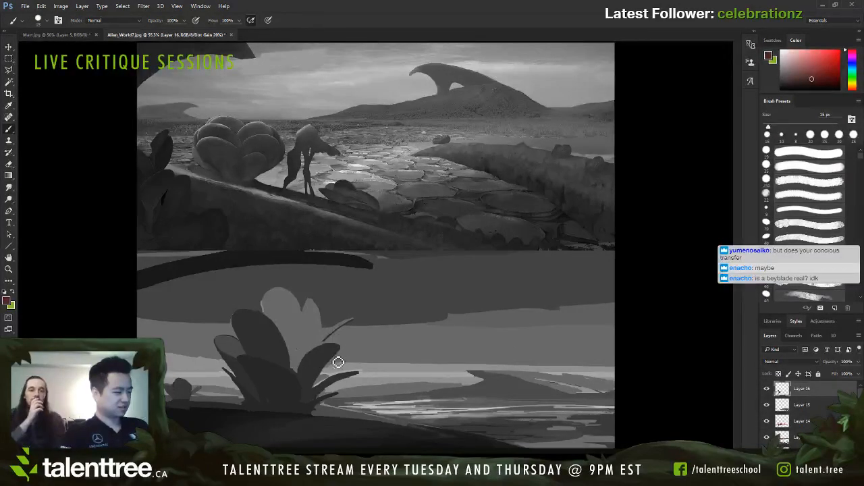
Step: Try a thin dark mauve line between the two pale back petals at 9 px
alt+click(305, 305)
key(bracketleft)
key(bracketleft)
drag(302, 329, 300, 359)
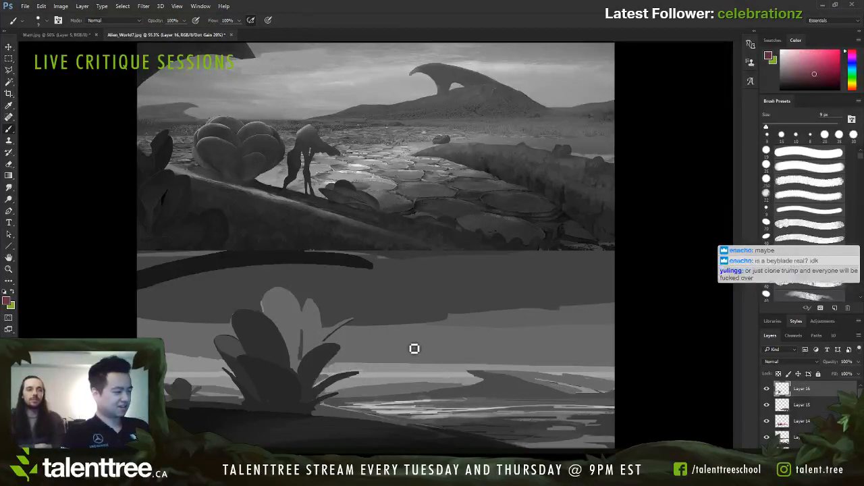
alt+click(337, 362)
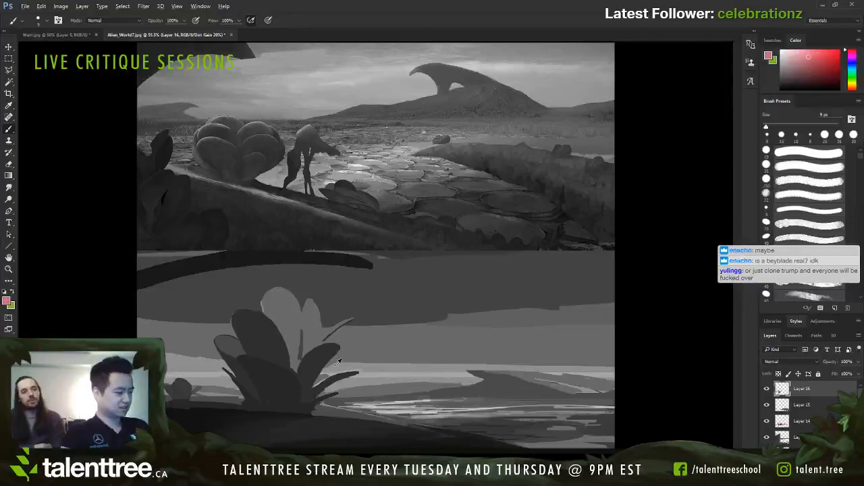
Step: Turn off the greyscale proof view and paint out the thin line between the pale petals with sampled red at 15 px
key(ctrl+z)
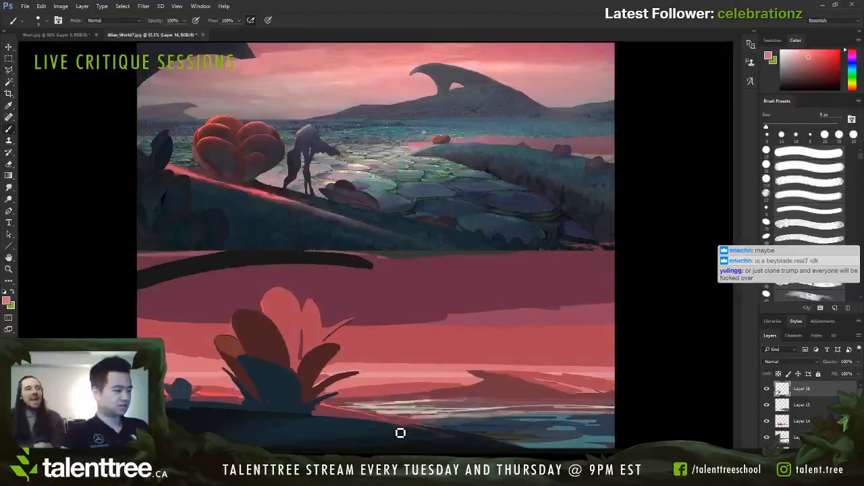
alt+click(306, 347)
key(bracketright)
key(bracketright)
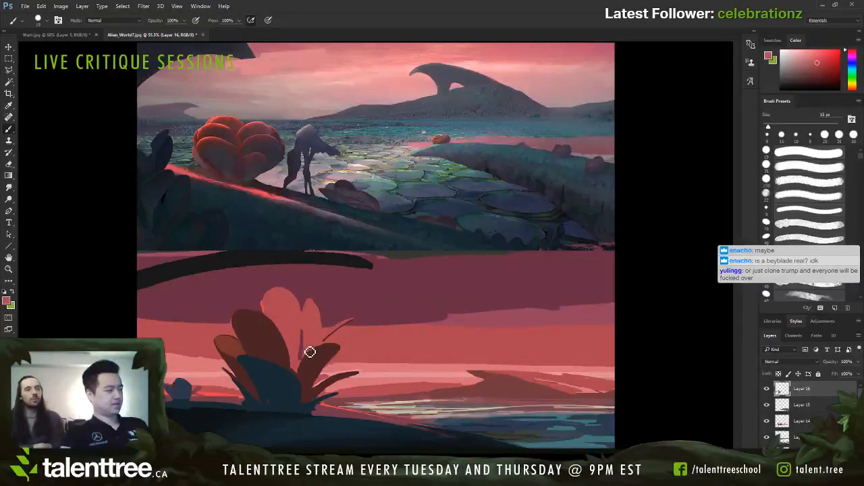
mouse_move(310, 351)
mouse_down()
mouse_move(307, 332)
mouse_move(326, 350)
mouse_up()
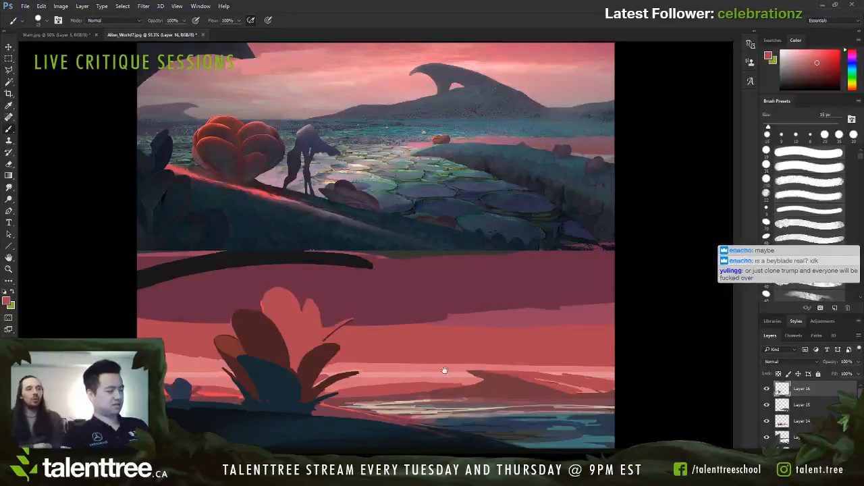
Step: Add a muted red rim along the dark petals' inner edges at 9–15 px
alt+click(286, 356)
key(bracketleft)
key(bracketleft)
key(bracketleft)
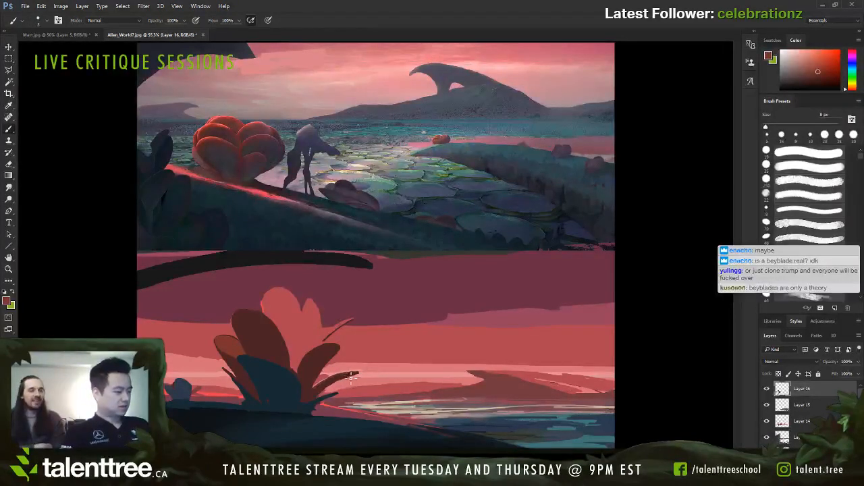
key(bracketright)
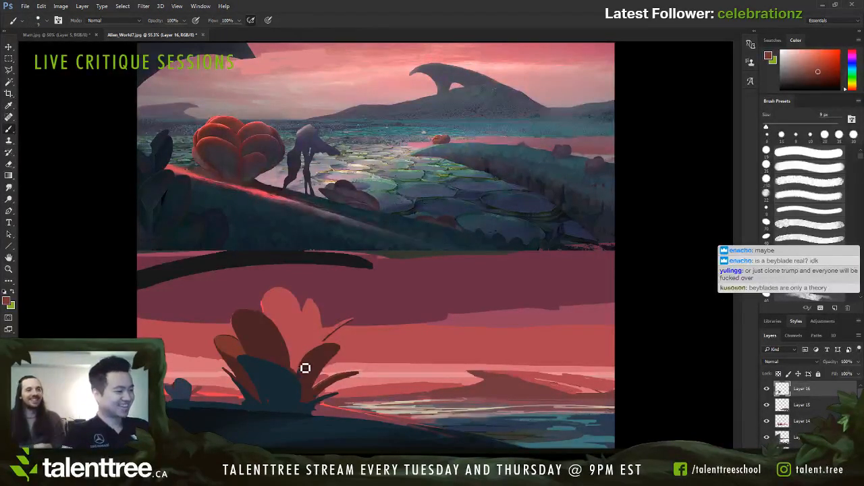
mouse_move(341, 346)
mouse_down()
mouse_move(322, 353)
mouse_move(303, 376)
mouse_up()
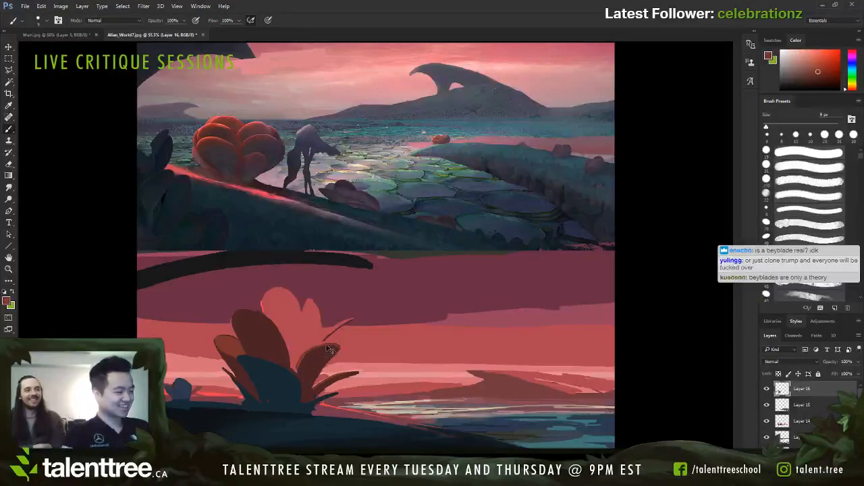
key(ctrl+z)
key(bracketright)
key(bracketright)
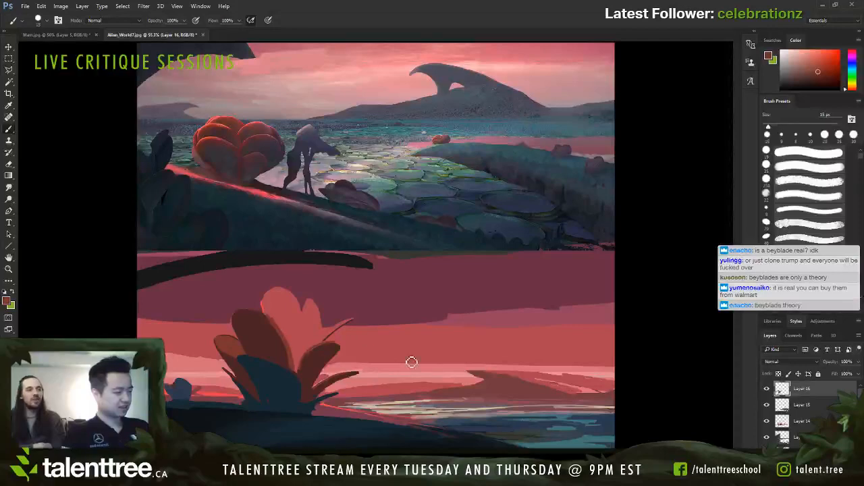
Step: Brighten the slim curved stalk right of the pale petals with coral red at 8 px
alt+click(264, 299)
key(bracketleft)
key(bracketleft)
key(bracketleft)
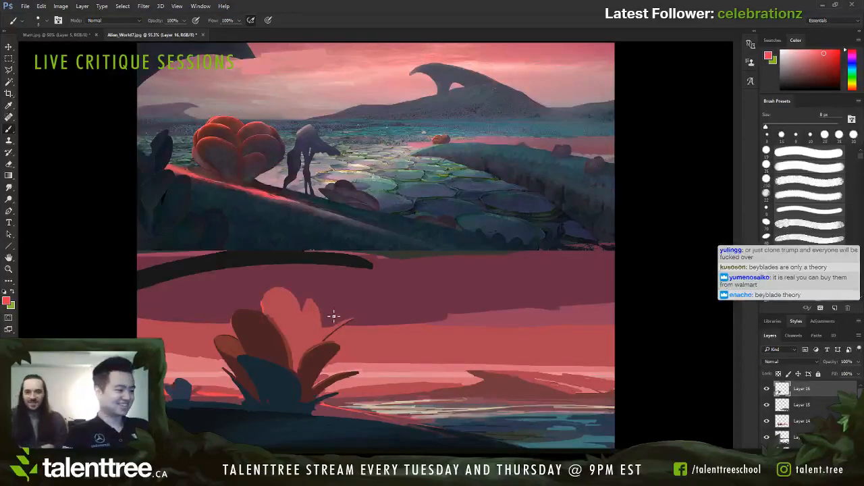
mouse_move(334, 330)
mouse_down()
mouse_move(356, 321)
mouse_move(325, 344)
mouse_up()
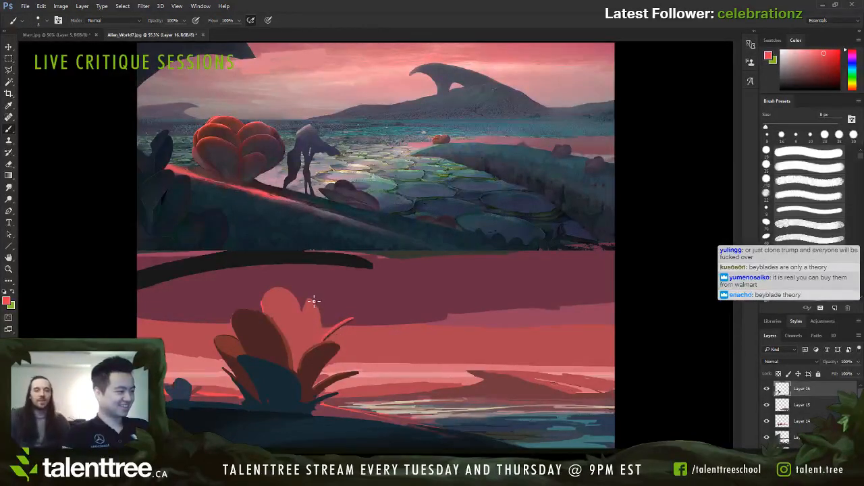
Step: Add a bright coral red rim along the outer edge of the smaller pale back petal at 8 px
drag(314, 301, 327, 331)
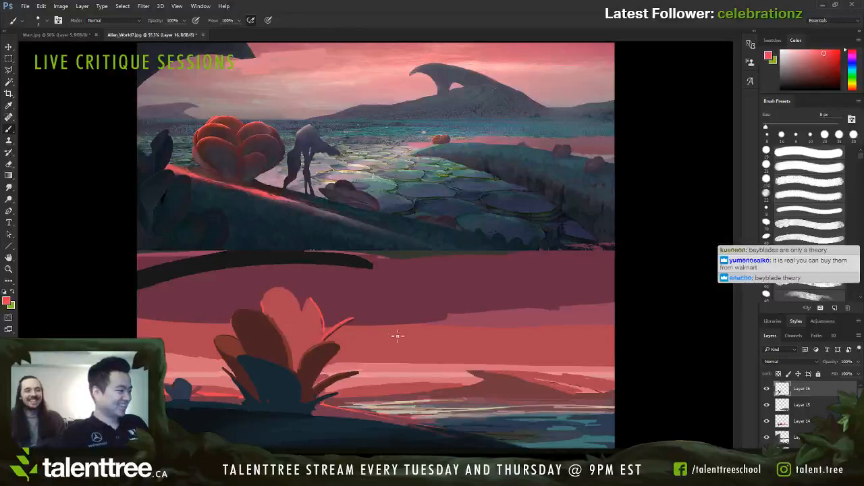
Step: Paint thin light pink streaks down the sloping side of the distant hill at 5 px
alt+click(582, 391)
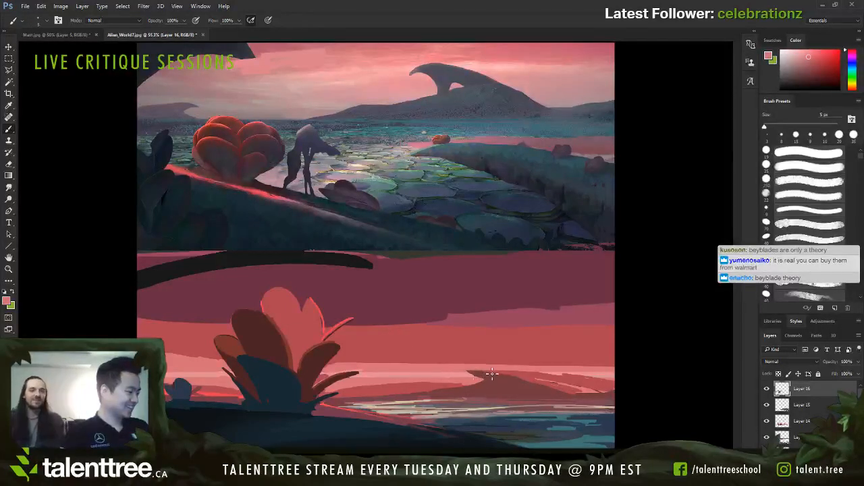
drag(492, 374, 508, 375)
key(ctrl+z)
alt+click(561, 370)
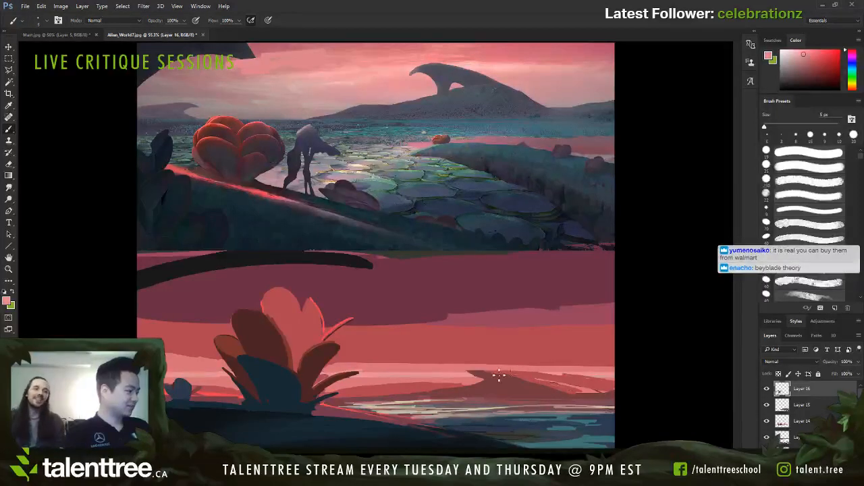
key(bracketright)
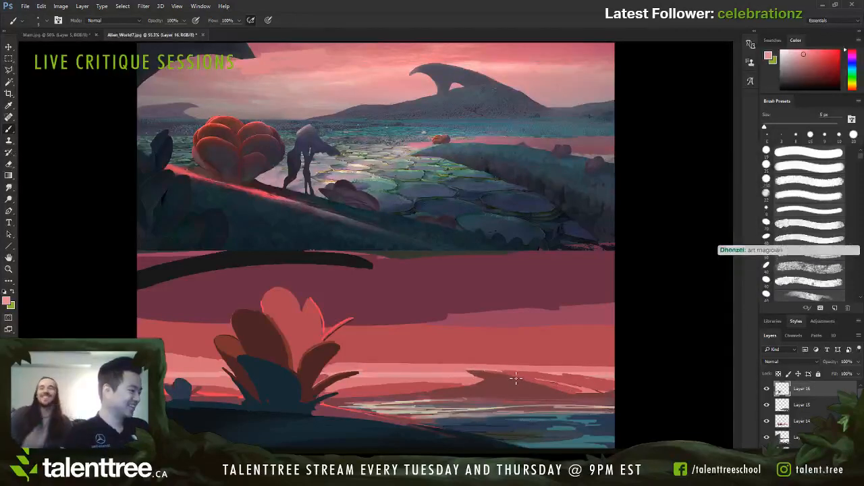
drag(512, 373, 605, 392)
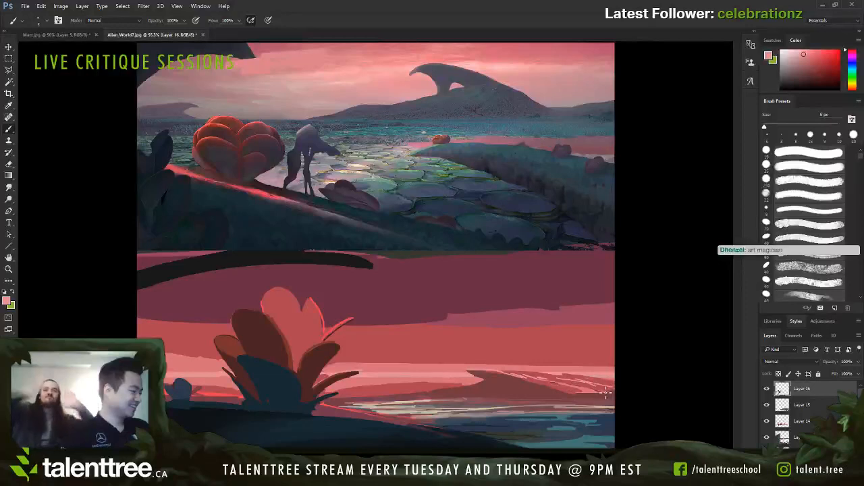
Step: Refine the distant hill's streaked slope and peak with sampled red, mauve and pink at 5–6 px
alt+click(603, 385)
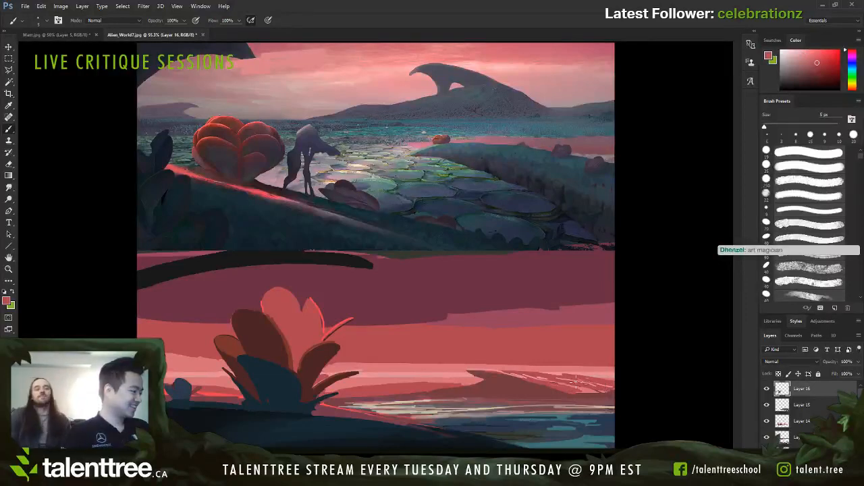
alt+click(611, 391)
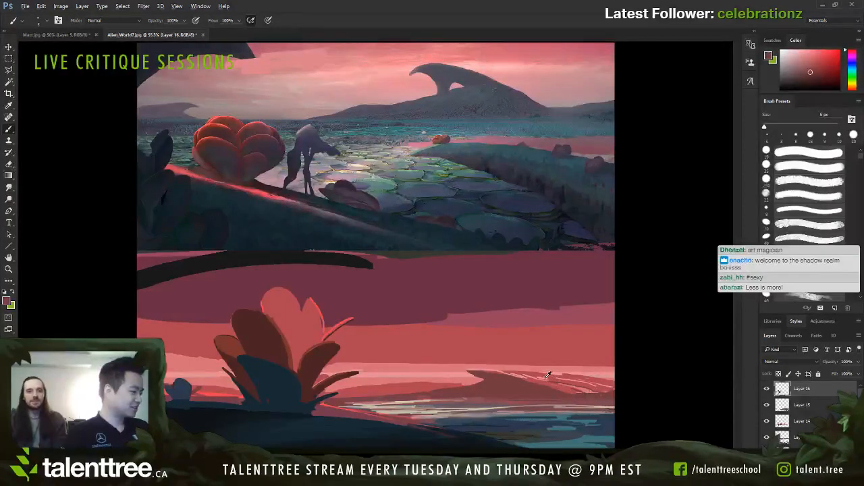
alt+click(565, 387)
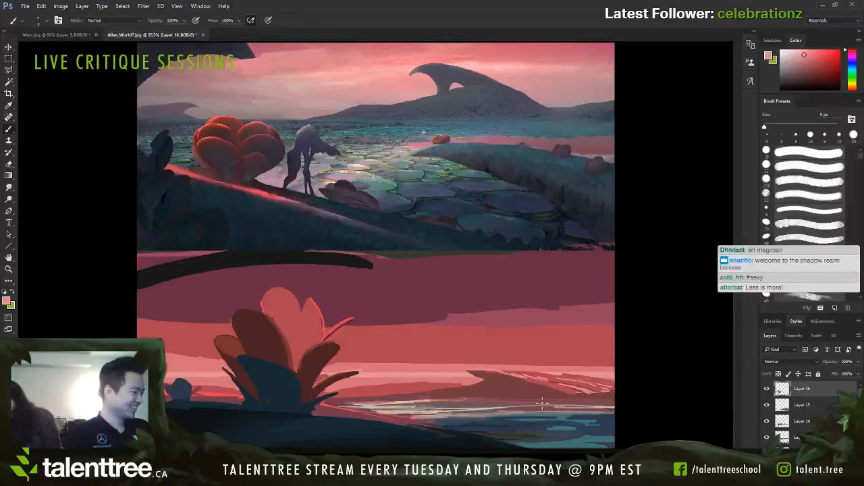
alt+click(488, 370)
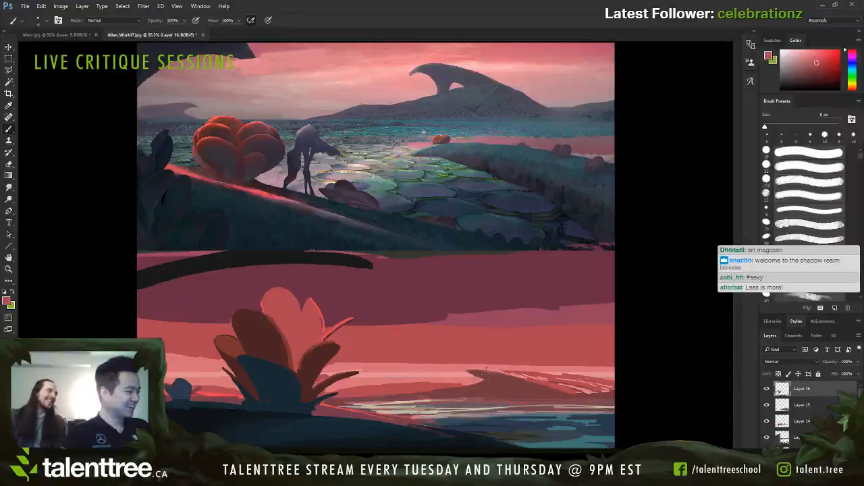
Step: Add thin grey and pinkish-grey reflection streaks to the bright water beside the shoreline at 4–6 px
alt+click(511, 415)
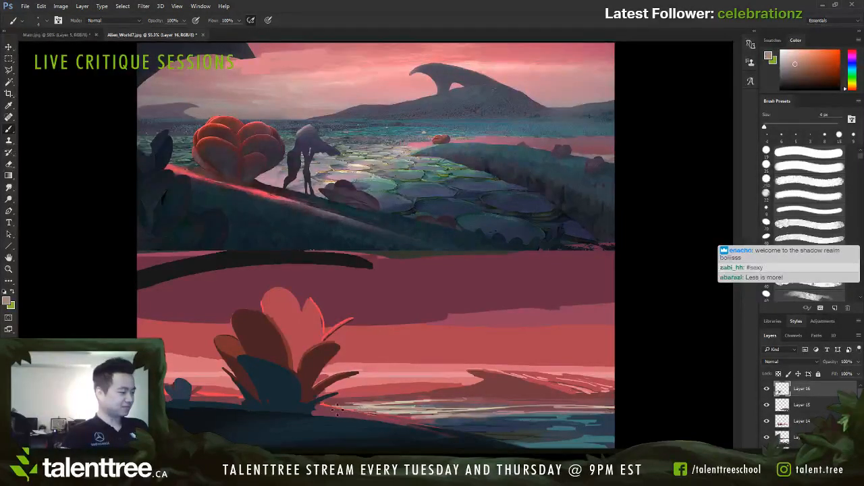
alt+click(413, 408)
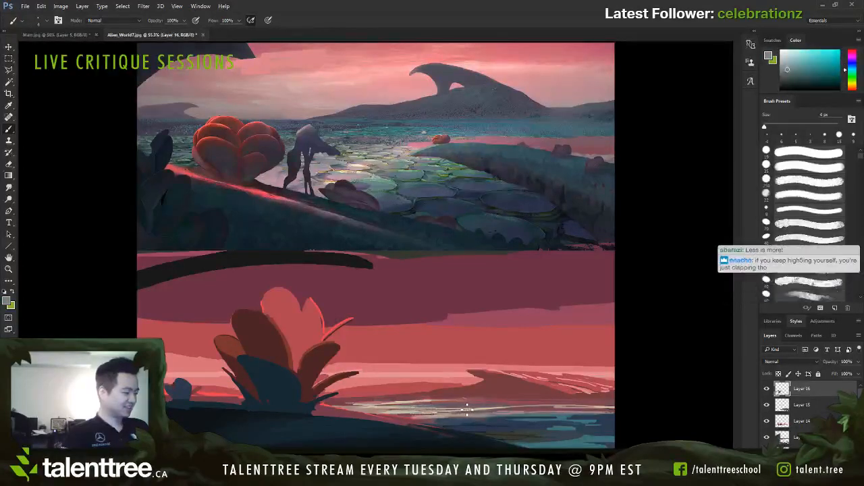
alt+click(470, 411)
alt+click(416, 409)
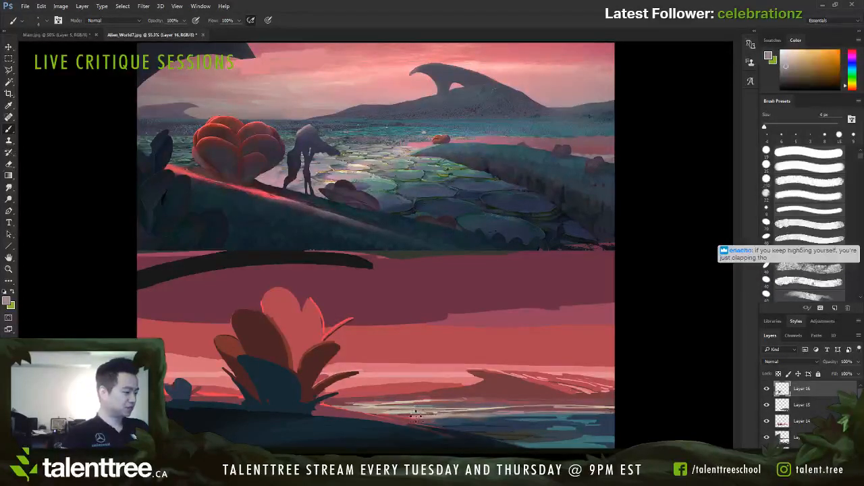
key([)
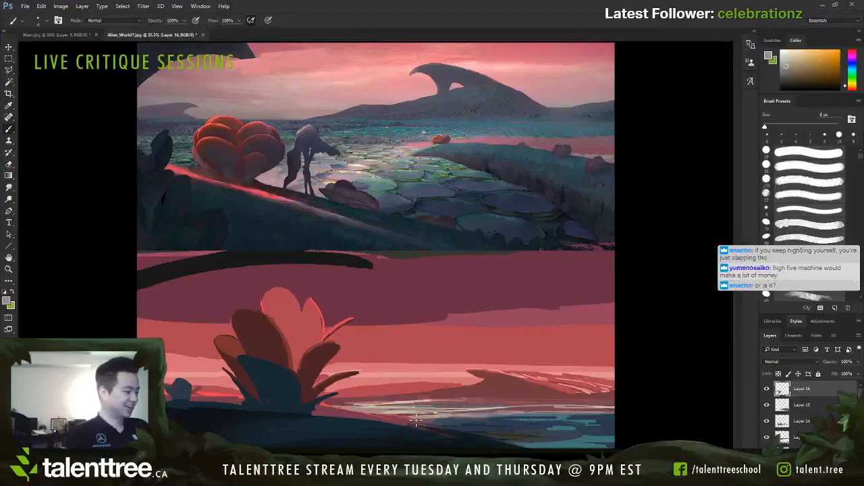
Step: Paint muted grey and teal ripples into the darker water near the foreground slope at 7–9 px
alt+click(396, 412)
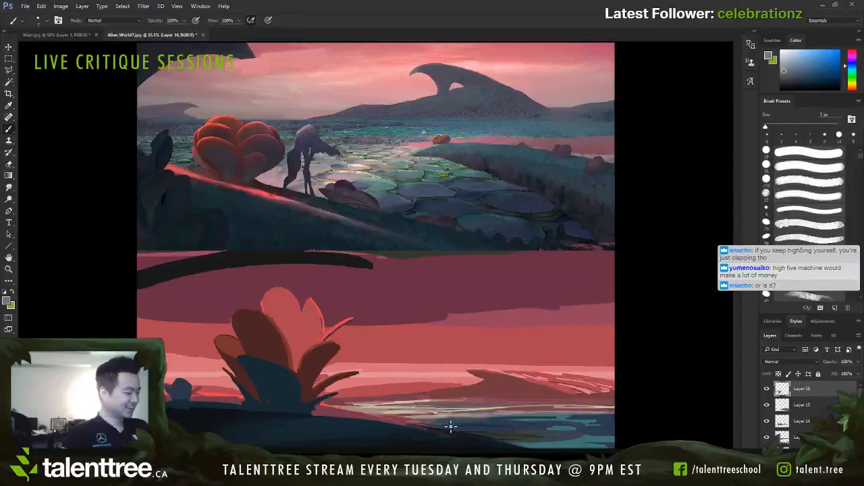
key(bracketright)
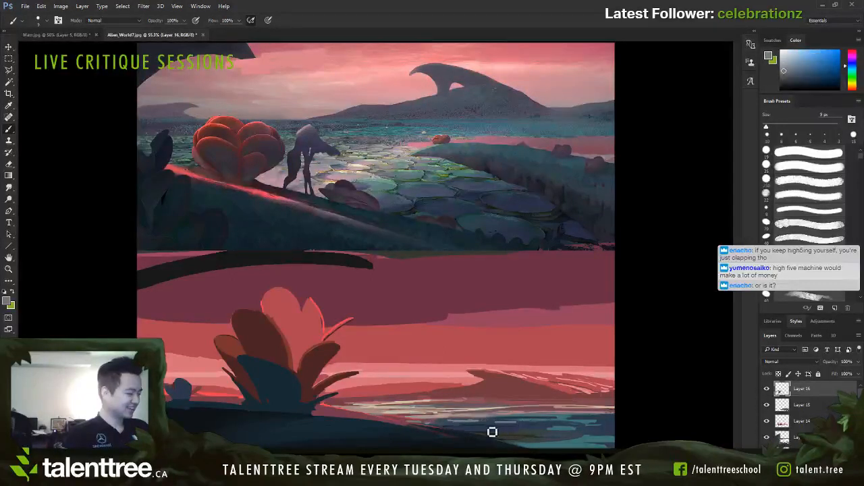
drag(482, 429, 454, 429)
alt+click(546, 423)
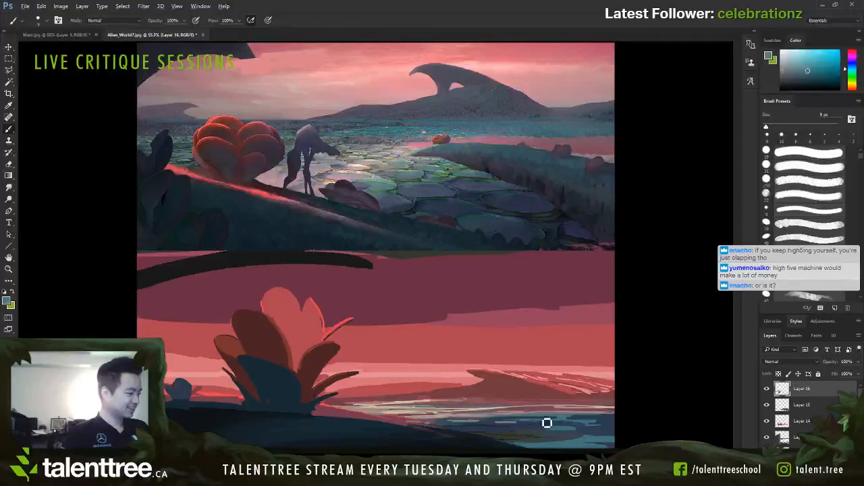
key(bracketleft)
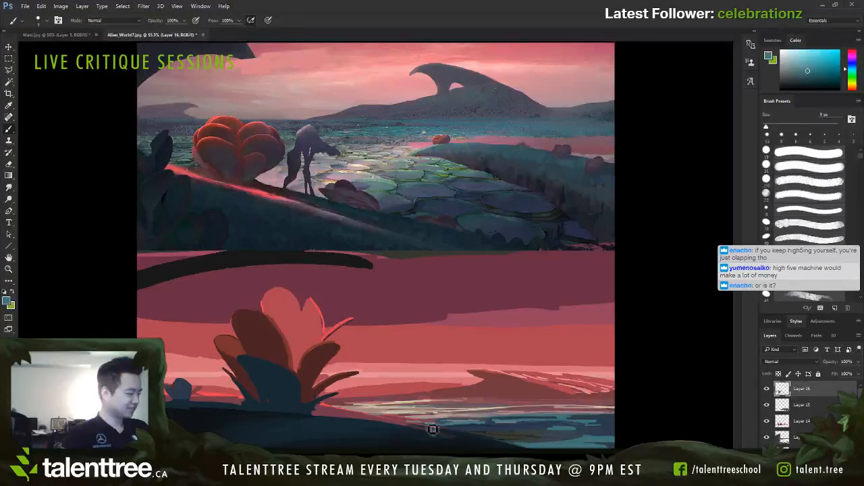
key(bracketright)
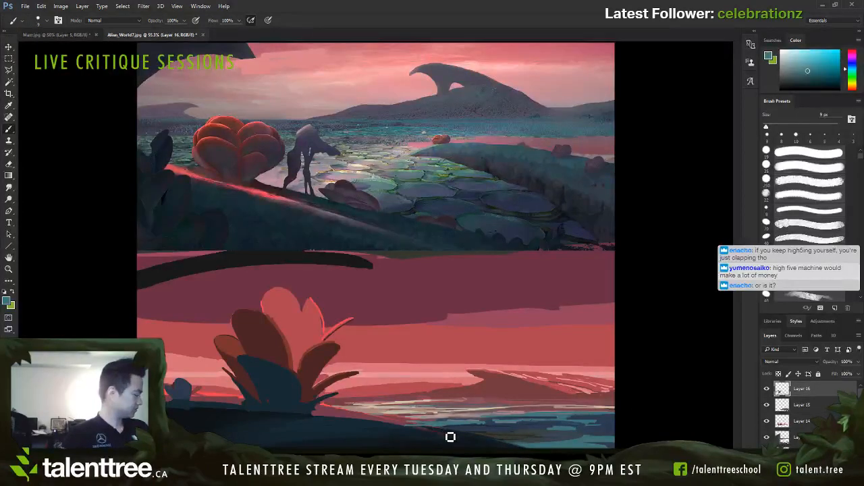
Step: Clean up the foreground slope's waterline with sampled mauve and dark blue-grey at 15 px
alt+click(416, 430)
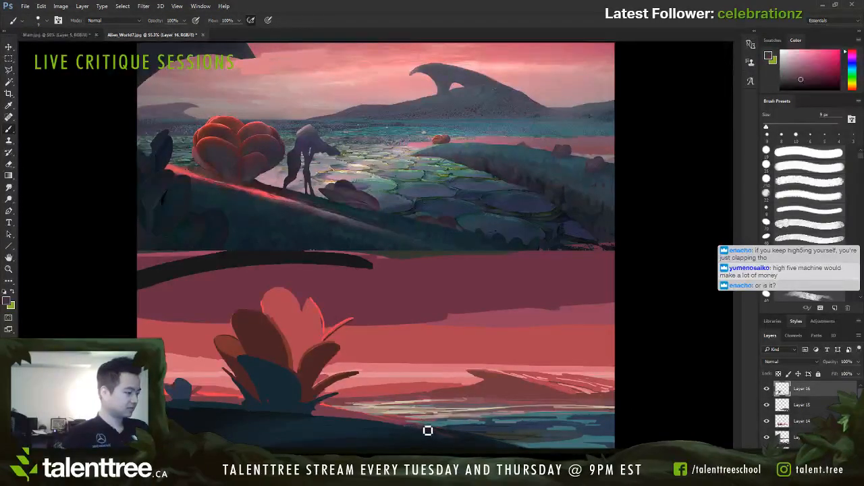
key(bracketright)
key(bracketright)
alt+click(401, 426)
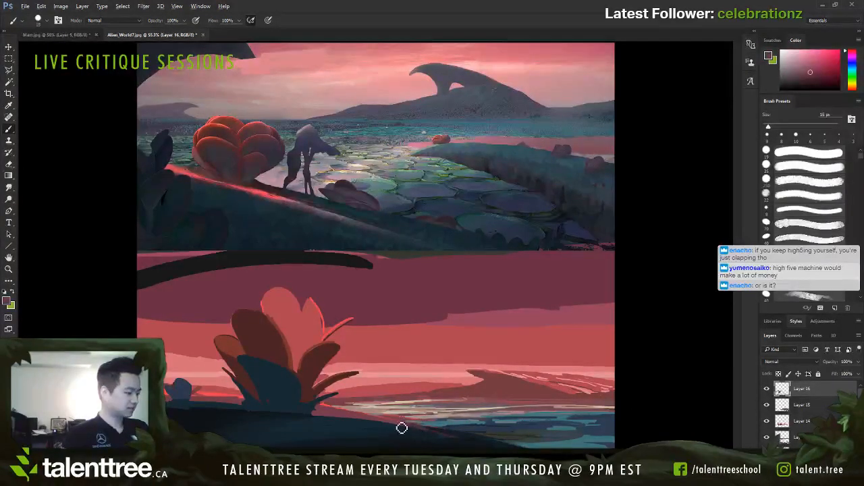
alt+click(413, 432)
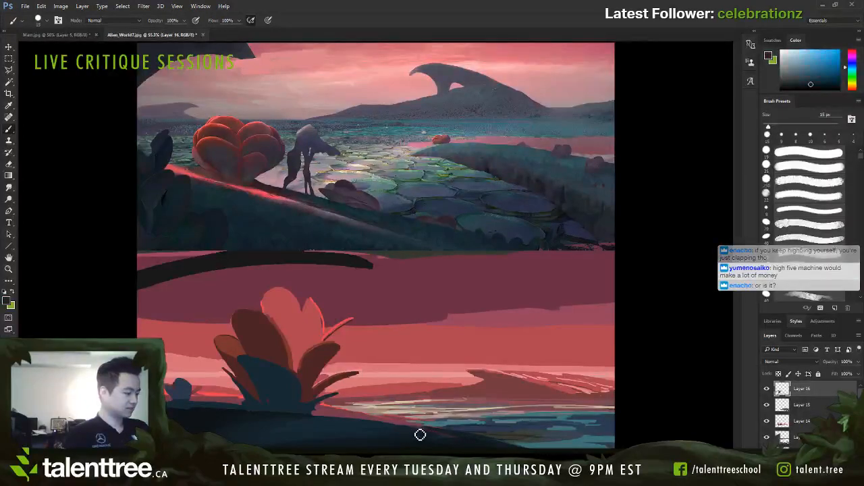
alt+click(376, 411)
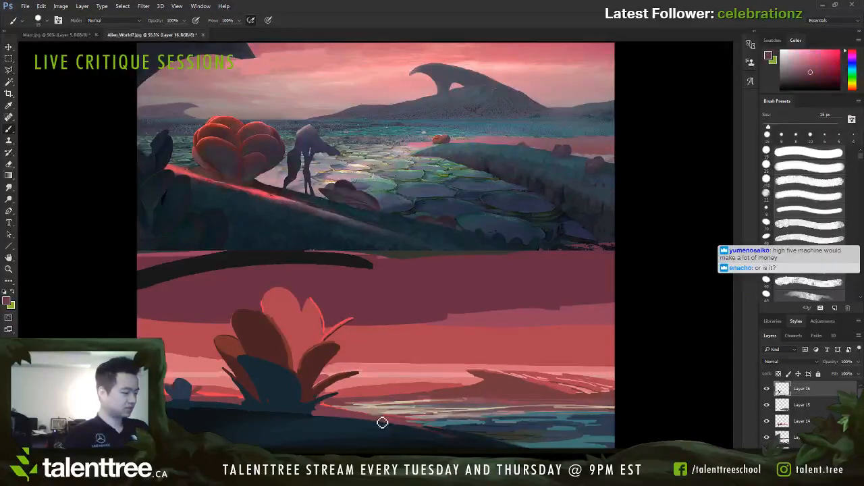
Step: Paint a bright coral red glow along the foreground slope's edge, from the plant's base toward the water, at 20 px
alt+click(344, 406)
key(bracketleft)
key(bracketleft)
alt+click(326, 410)
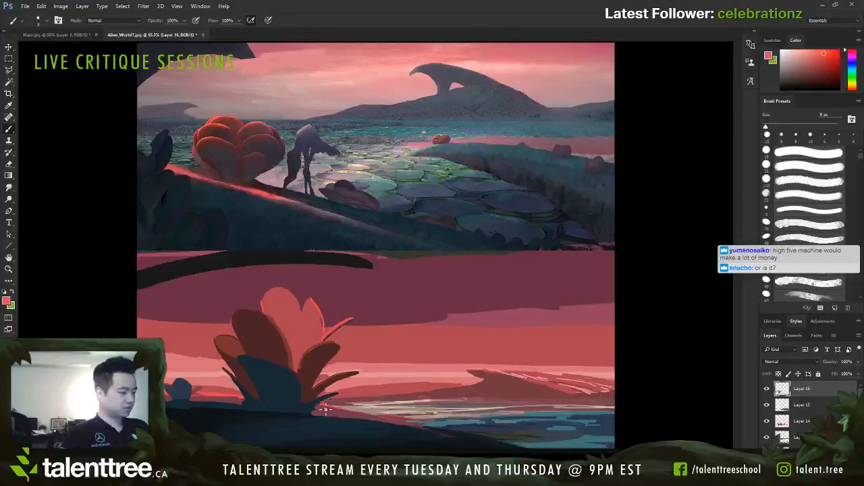
key(bracketright)
key(bracketright)
mouse_move(320, 411)
mouse_down()
mouse_move(400, 423)
mouse_move(351, 417)
mouse_move(389, 422)
mouse_up()
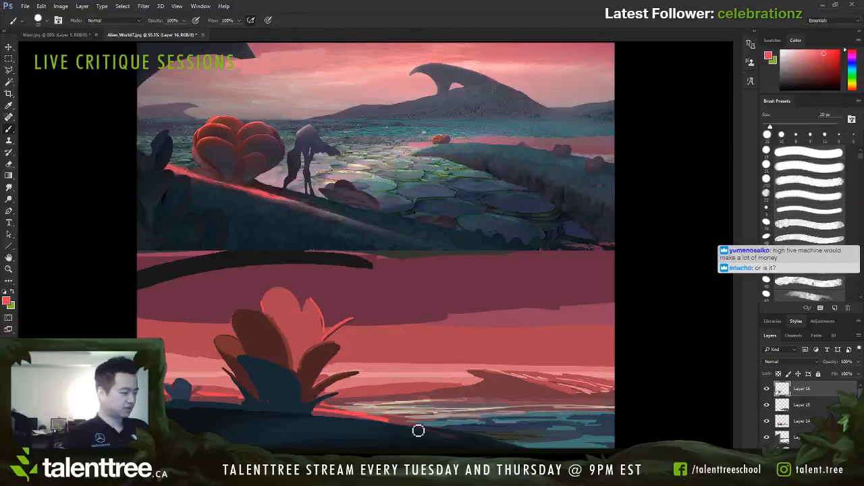
Step: Trim the upper edge of the coral glow beside the plant with sampled dusty pink at 10 px
alt+click(341, 405)
key(bracketleft)
key(bracketleft)
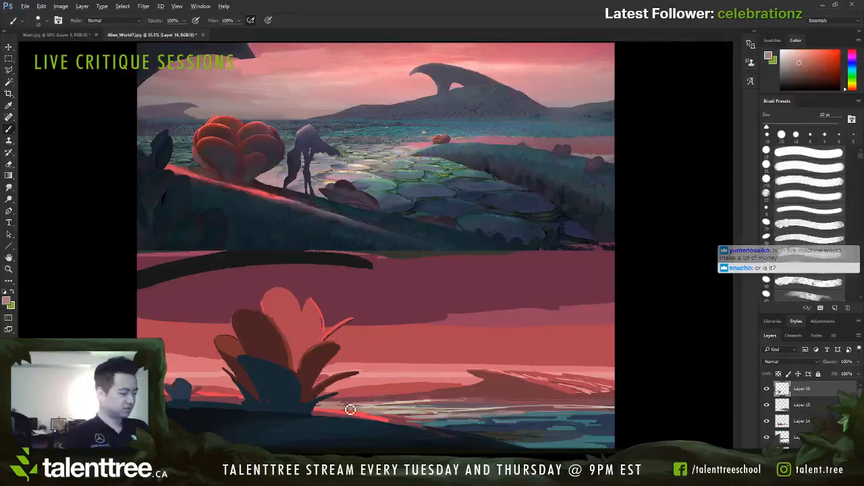
alt+click(352, 405)
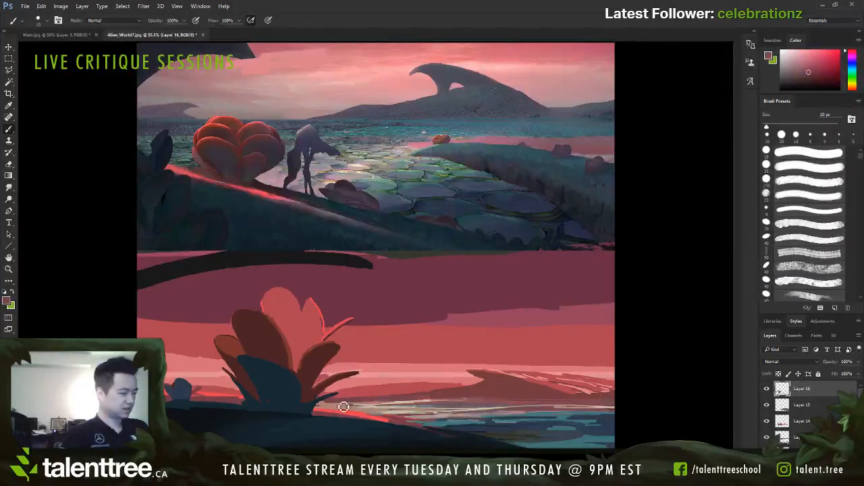
Step: Blend the distant hill's plant-facing base into the shore with sampled muted red at 9 px
alt+click(463, 390)
key(bracketleft)
key(bracketleft)
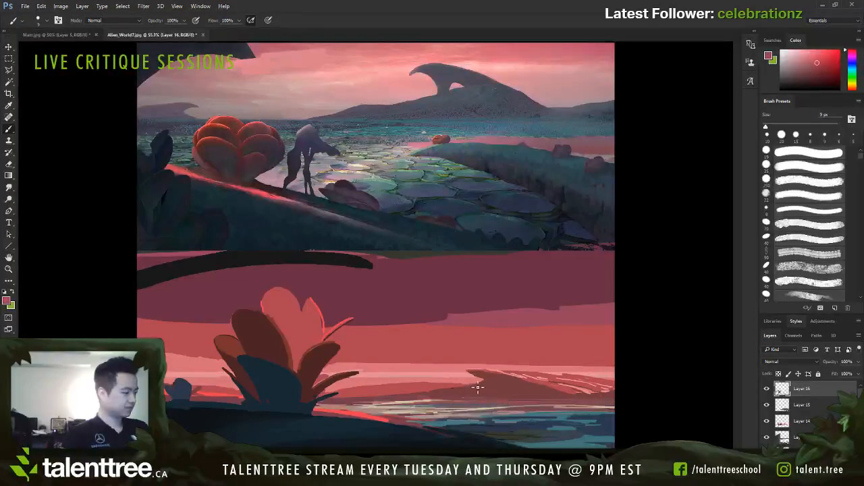
drag(443, 387, 485, 383)
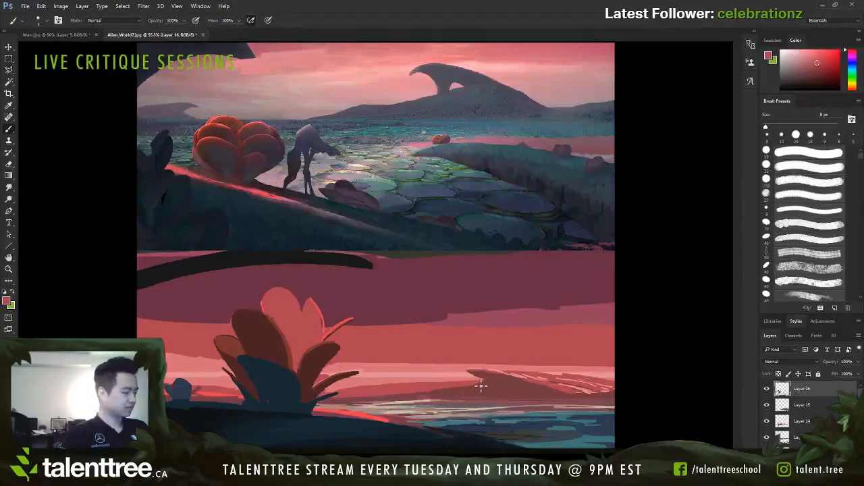
Step: Sharpen the distant hill's peak and lit slope with light pink strokes at 5–7 px
alt+click(522, 372)
alt+click(488, 369)
key(bracketleft)
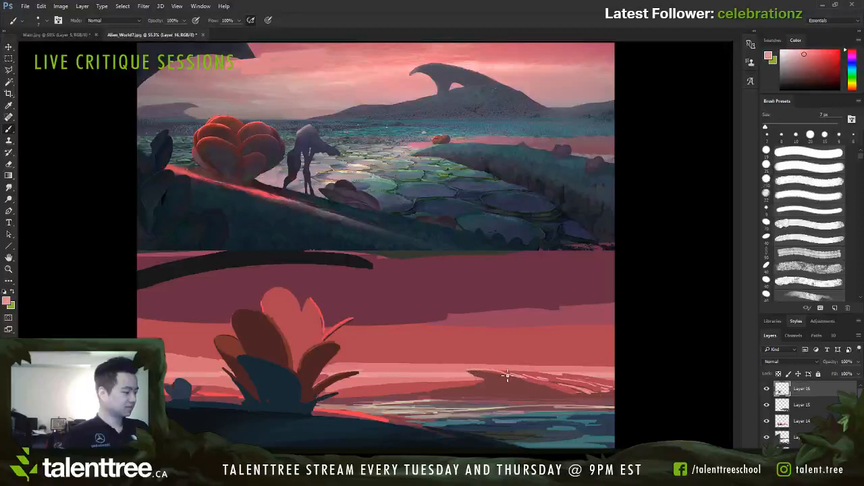
drag(472, 372, 508, 374)
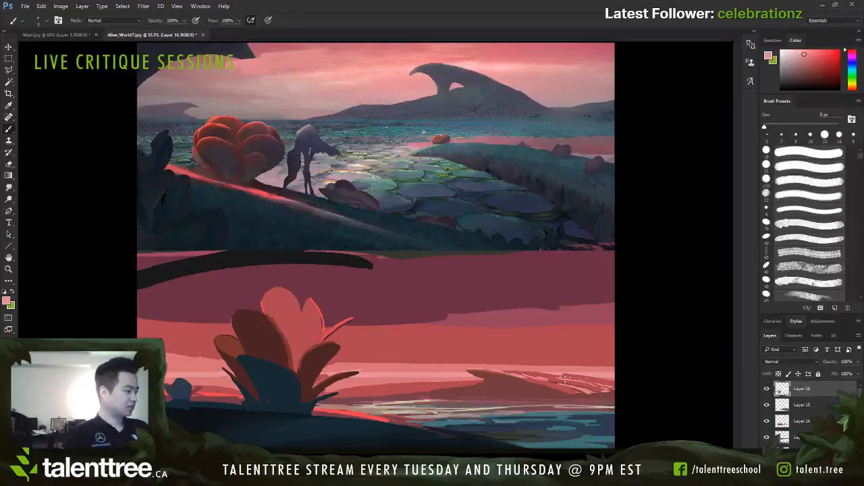
mouse_move(570, 378)
mouse_down()
mouse_move(628, 390)
mouse_move(586, 381)
mouse_up()
alt+click(574, 376)
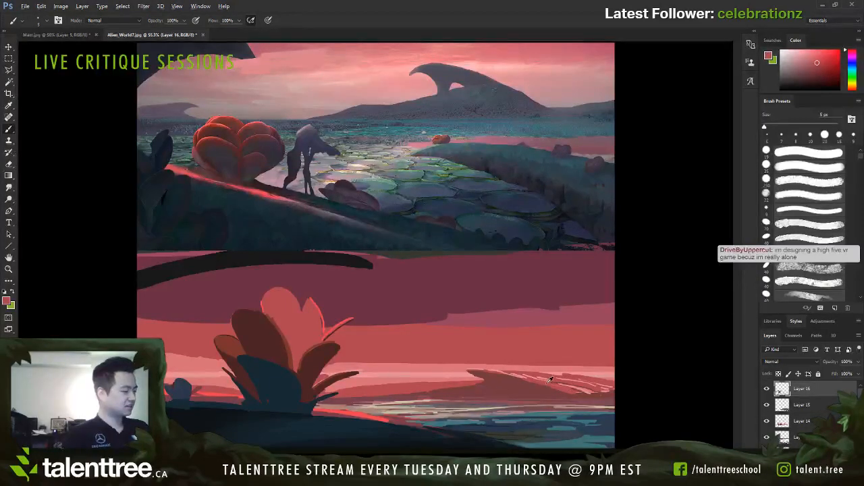
Step: Add fine pink and red streaks across the low land between the plant and the distant hill at 2–4 px
alt+click(548, 370)
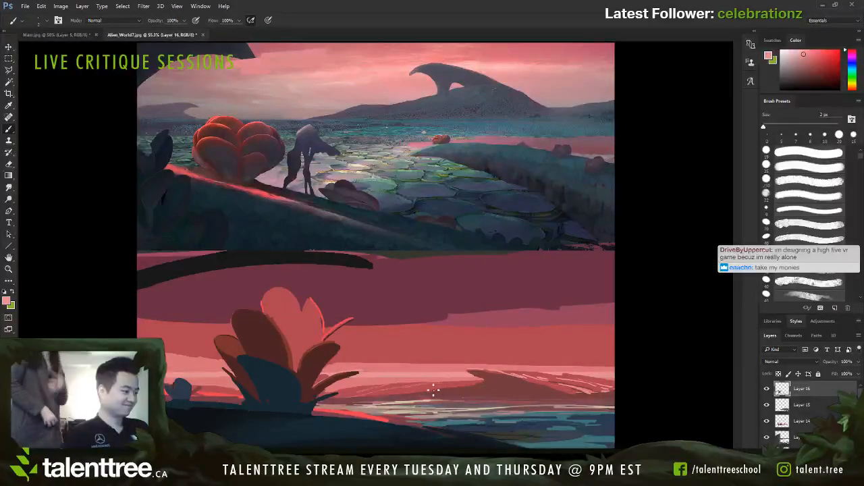
alt+click(382, 396)
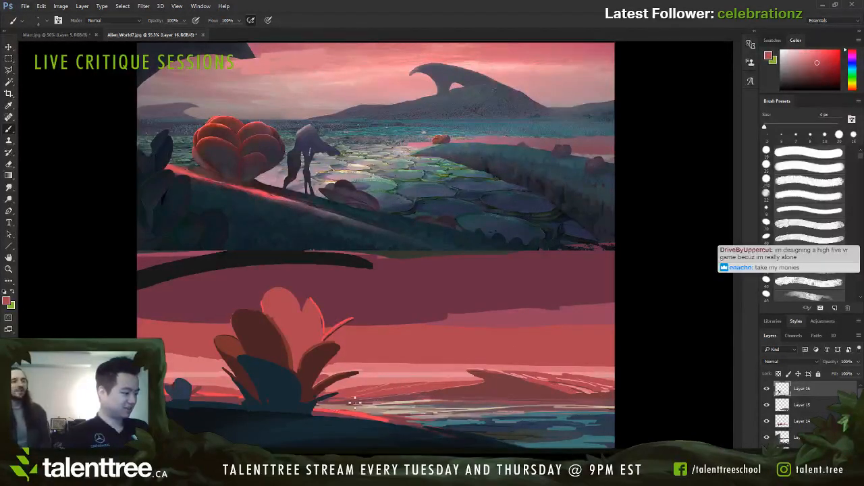
alt+click(404, 386)
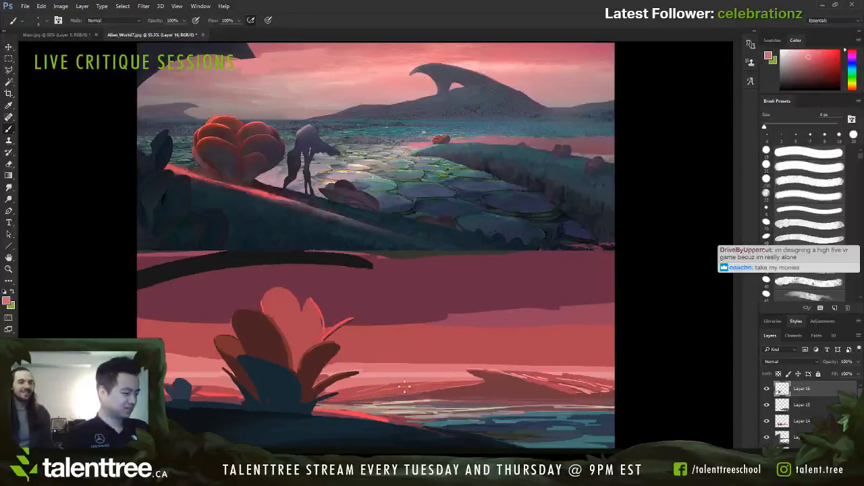
key(bracketright)
key(bracketright)
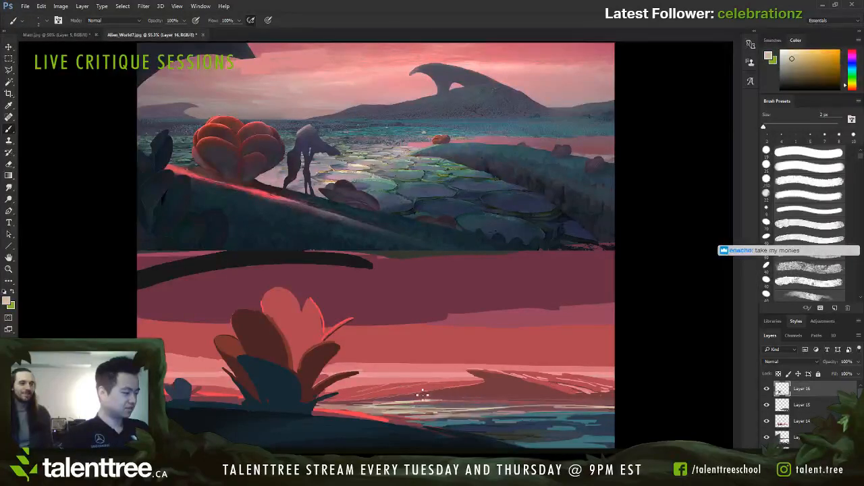
Step: Strengthen the red streaks across the low land between the plant and the distant hill with sampled muted and bright coral red at 4–5 px
key(bracketright)
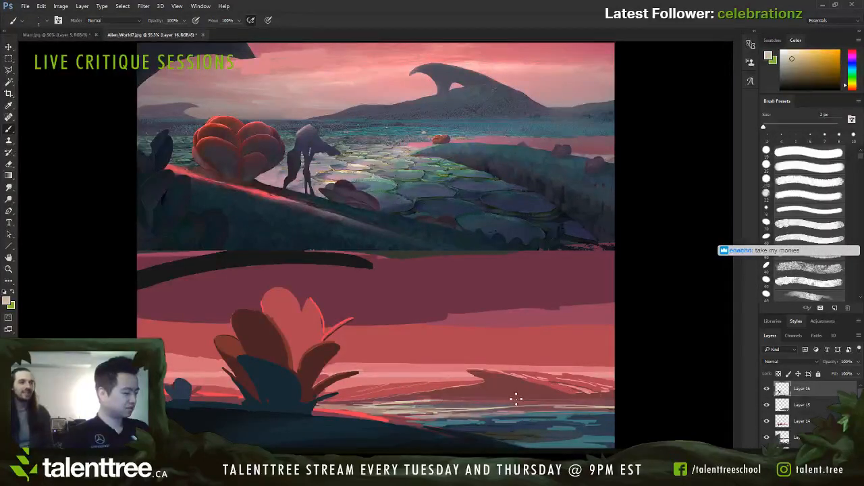
alt+click(482, 390)
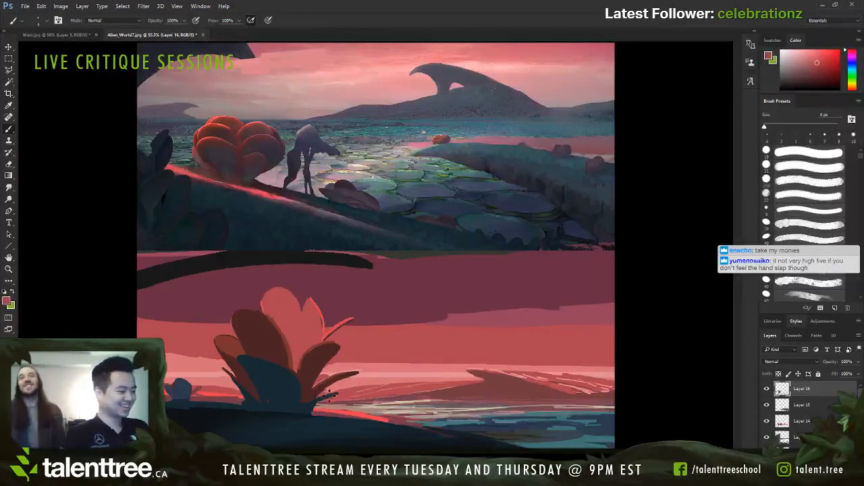
alt+click(214, 391)
key(bracketright)
key(bracketright)
key(bracketright)
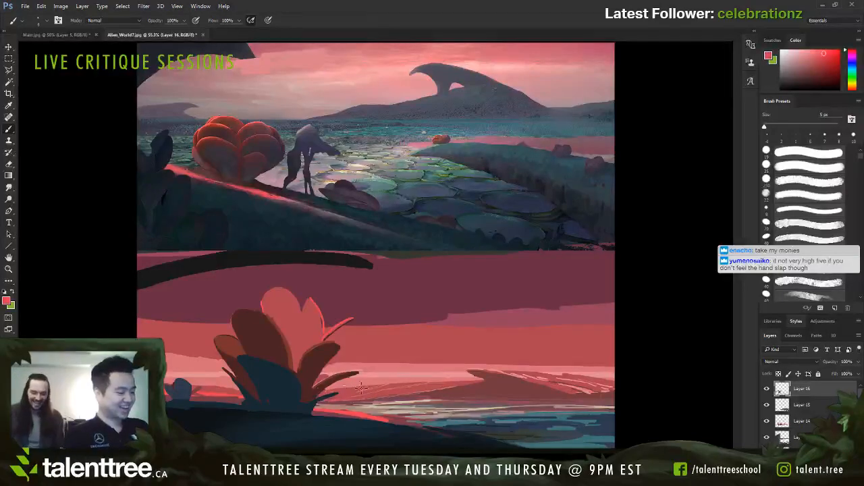
key(bracketleft)
key(bracketleft)
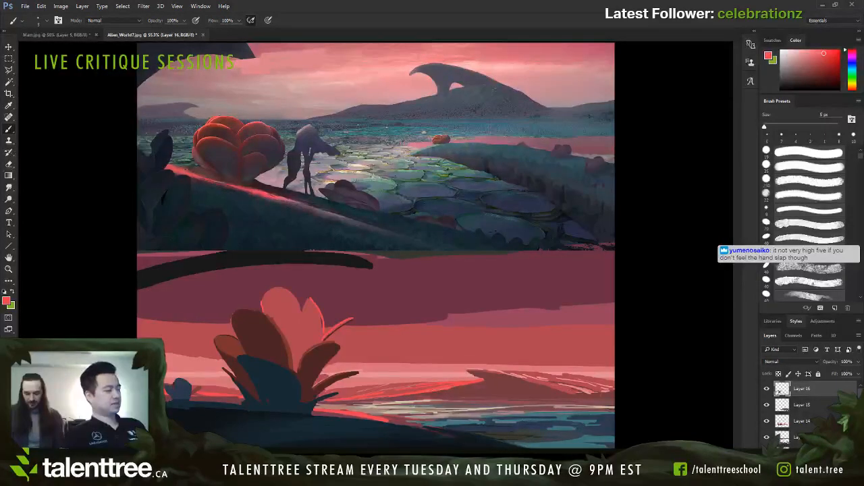
Step: Try extending the distant hill's peak with small jagged spikes in sampled muted dark red at 6 px
alt+click(487, 372)
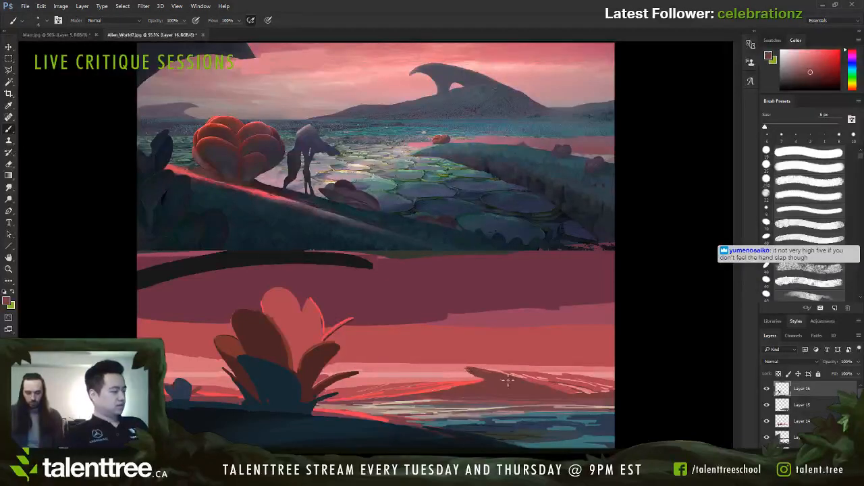
key(ctrl+z)
drag(455, 368, 510, 378)
key(])
key(])
key(])
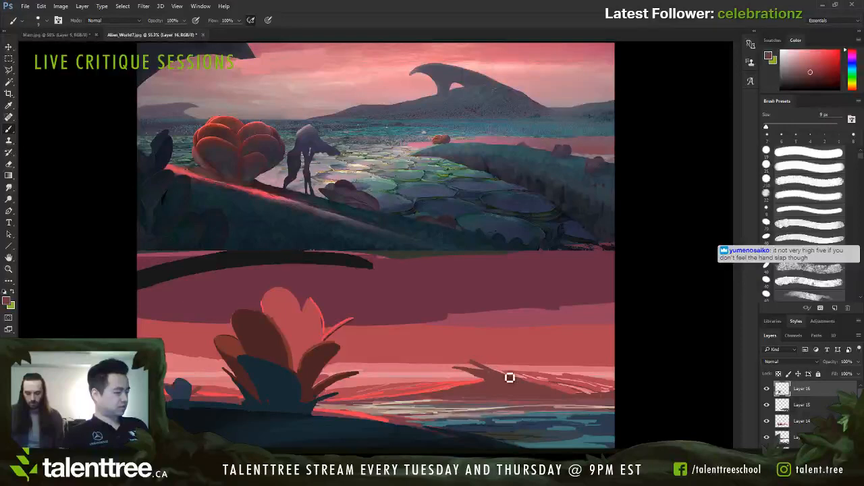
key(ctrl+alt+z)
key(ctrl+alt+z)
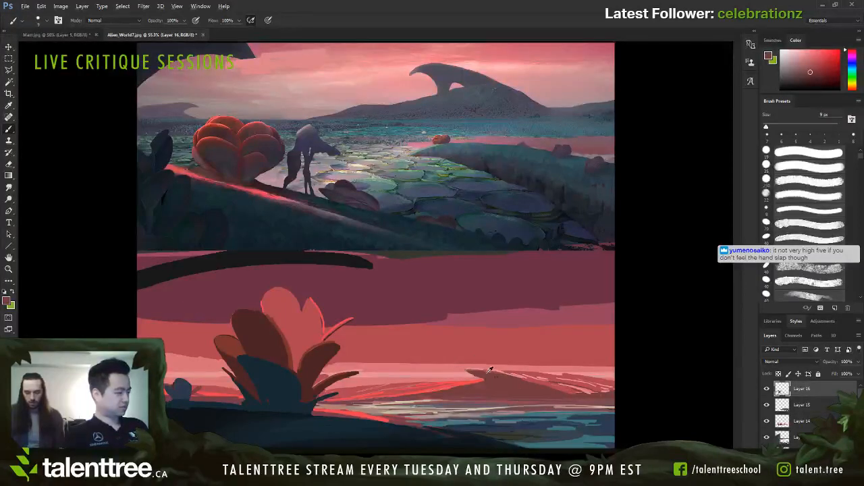
Step: Paint a slanted, pointed spire in muted dark red rising above the distant hill's peak, enlarging the brush to 25 px
drag(478, 362, 501, 370)
key(])
key(])
key(])
key(])
key(])
key(])
drag(449, 329, 540, 380)
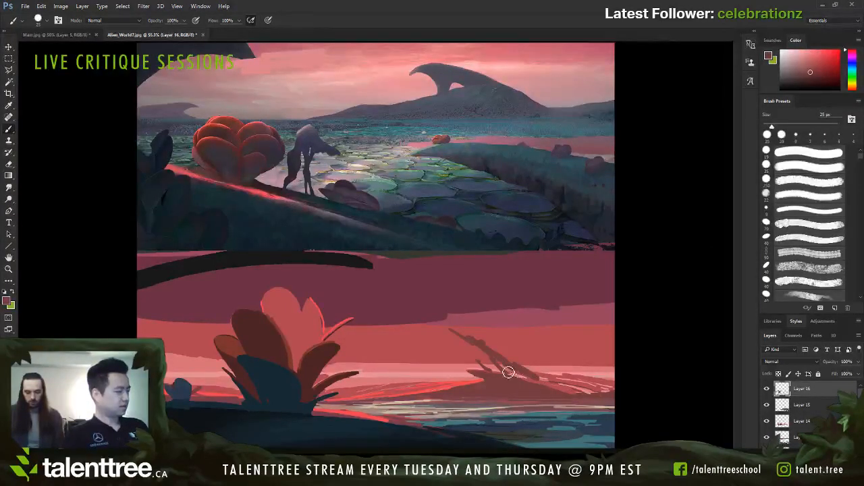
alt+click(476, 382)
Step: Thicken the spire's body and carry its shape down along the far slope of the distant hill
key([)
key([)
mouse_move(445, 322)
mouse_down()
mouse_move(488, 349)
mouse_move(462, 337)
mouse_move(484, 342)
mouse_move(471, 339)
mouse_move(480, 329)
mouse_move(531, 375)
mouse_move(605, 386)
mouse_move(575, 392)
mouse_up()
key(])
key(])
key(])
key(])
alt+click(486, 344)
alt+click(504, 349)
Step: Edge the spire's tips and the hill's far slope with bright coral rim light, using a fine 3–6 px brush
key([)
key([)
key([)
key([)
alt+click(479, 325)
key(])
key([)
key([)
key([)
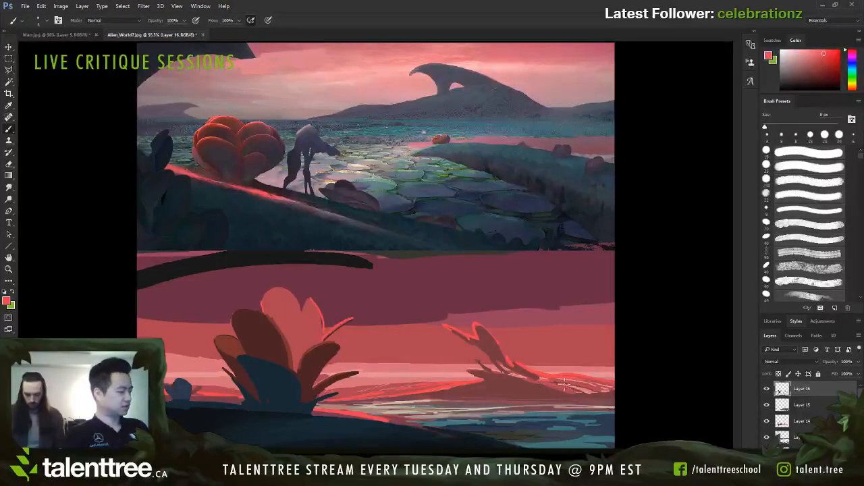
key([)
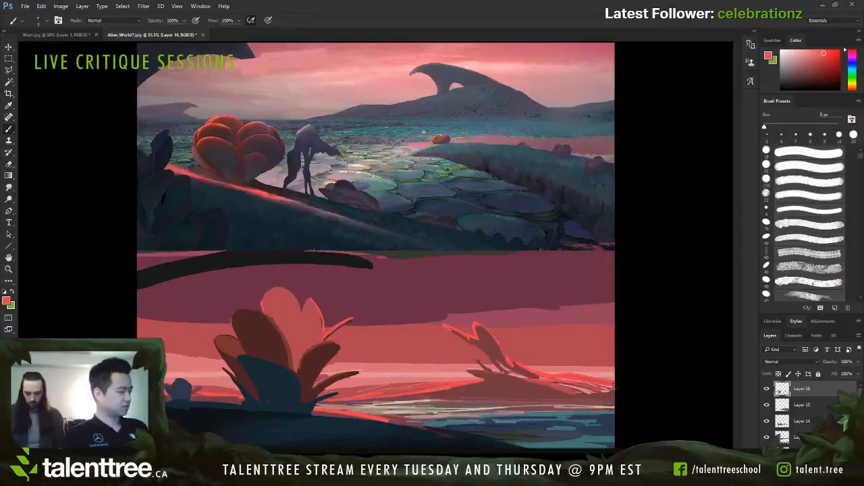
Step: Touch up the hill below the spire with sampled muted dark red at 5 px and sample the foreground's dark blue at 6 px
alt+click(490, 378)
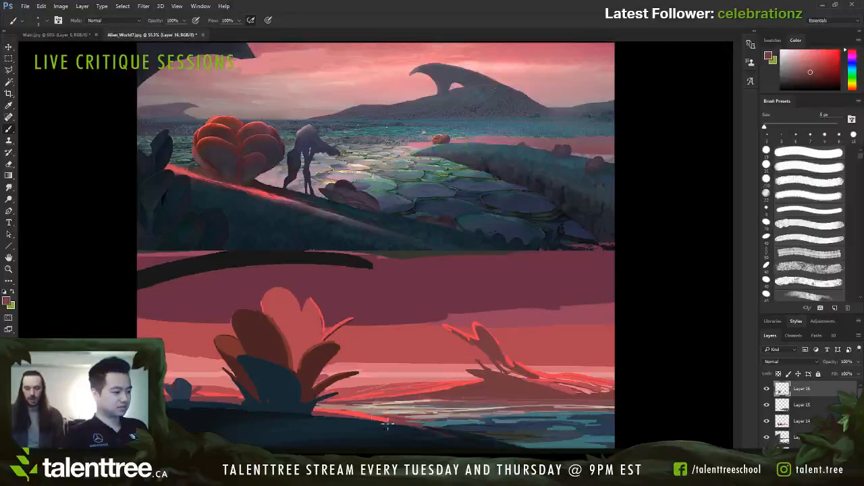
alt+click(278, 404)
key(])
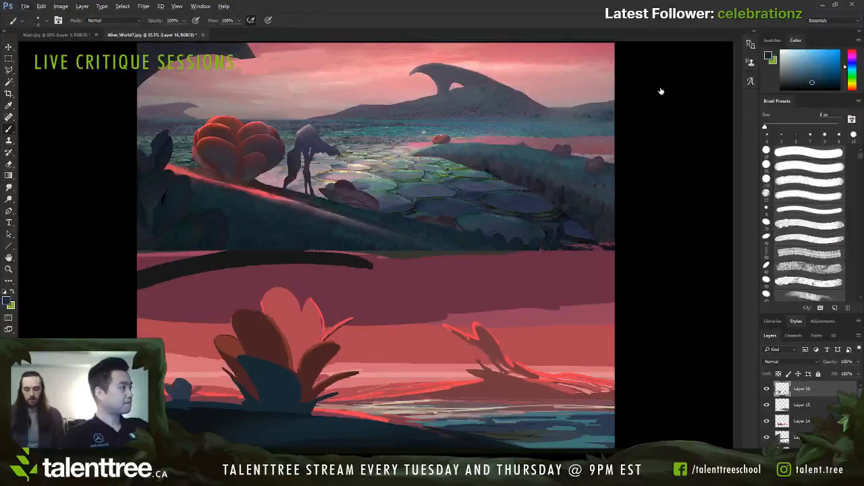
Step: Try a sampled pale beige stroke across the water beside the foreground shore with an enlarged brush
alt+click(399, 402)
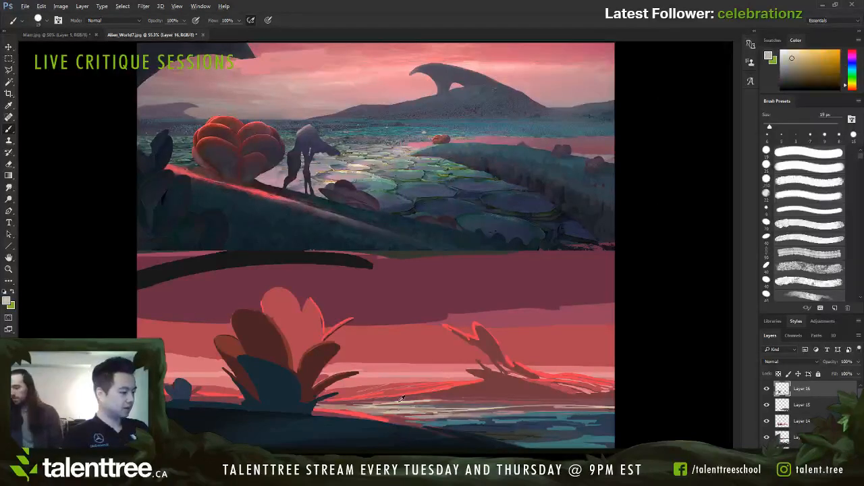
key(])
key(])
key(])
drag(377, 410, 450, 413)
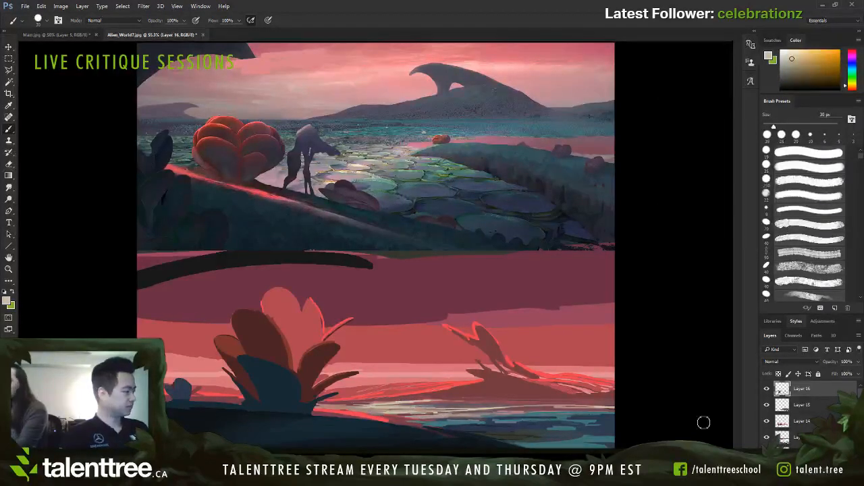
Step: Try pale beige haze bands along the horizon between the plant and the hill on a new layer, starting at 40 px
key(ctrl+alt+shift+n)
key(])
key(])
drag(334, 366, 447, 364)
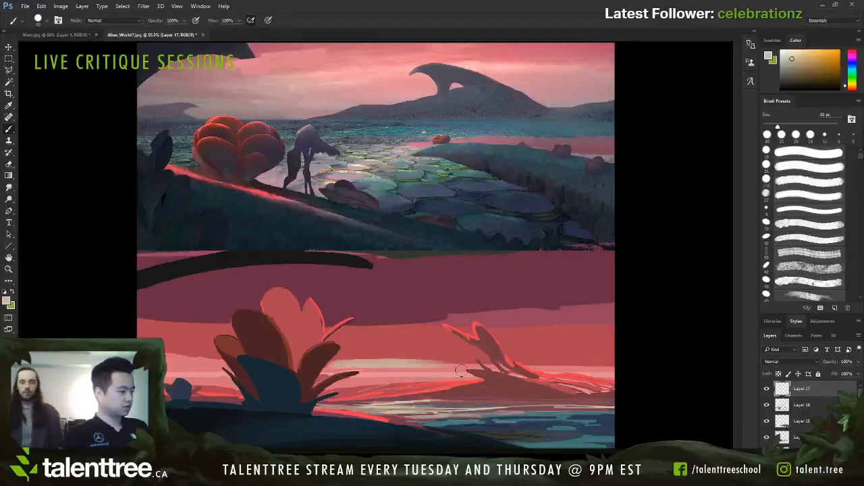
key(ctrl+z)
key([)
key([)
key([)
drag(364, 379, 461, 379)
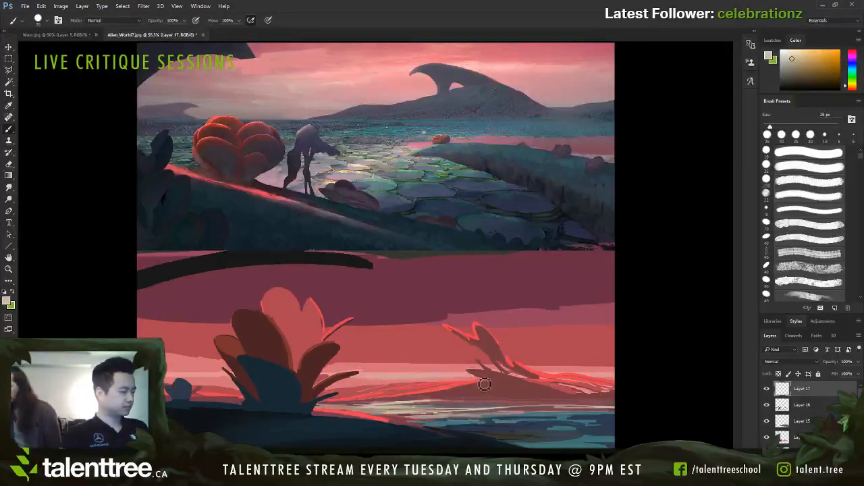
key([)
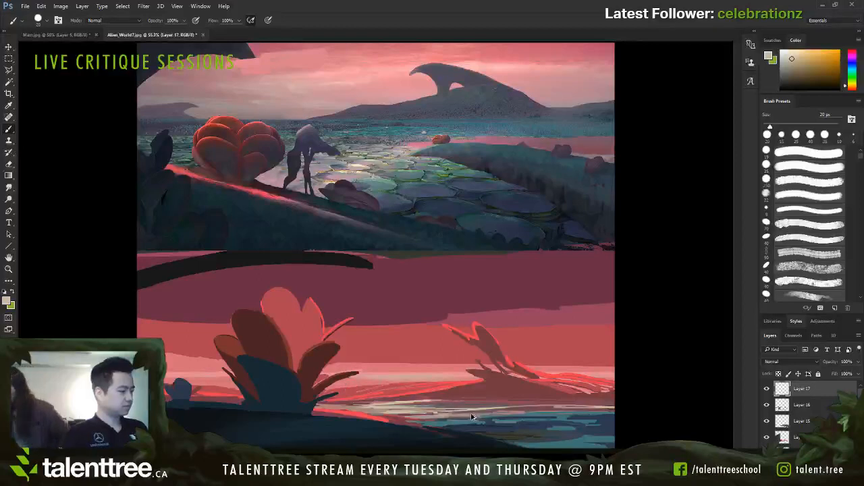
Step: Try a broader pale haze from the plant's leaves to the spire at 35–45 px, and undo it together with its new layer
key(])
key(])
key(])
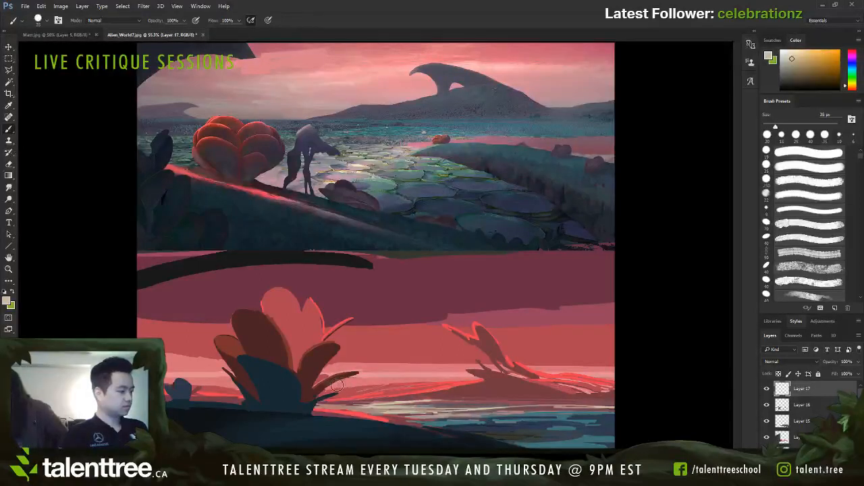
mouse_move(336, 385)
mouse_down()
mouse_move(465, 381)
mouse_move(324, 382)
mouse_move(484, 368)
mouse_move(358, 364)
mouse_move(473, 345)
mouse_up()
key(])
key(])
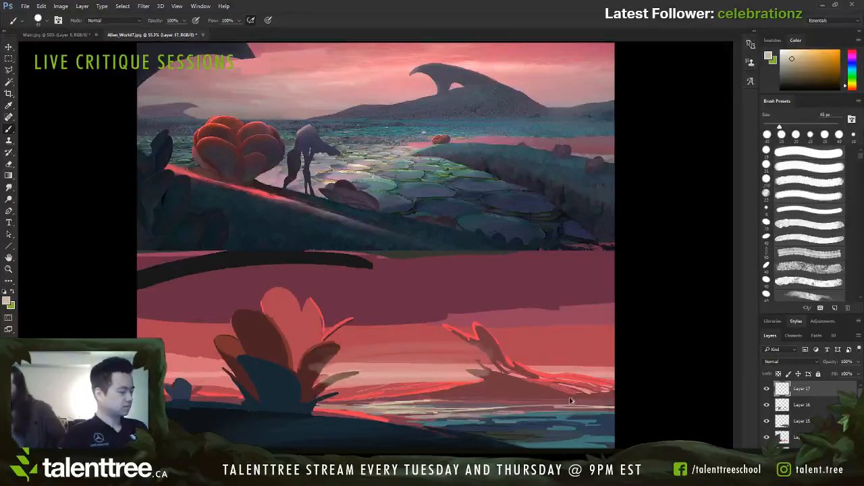
key(ctrl+alt+z)
key(ctrl+alt+z)
key(ctrl+alt+z)
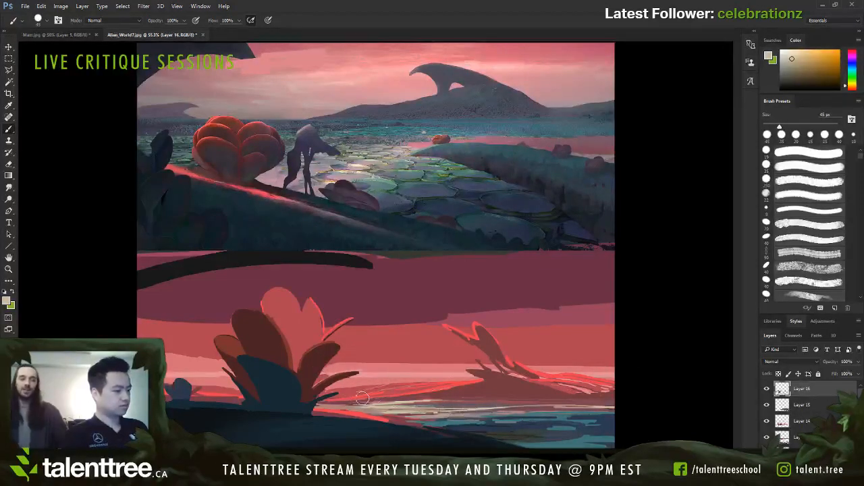
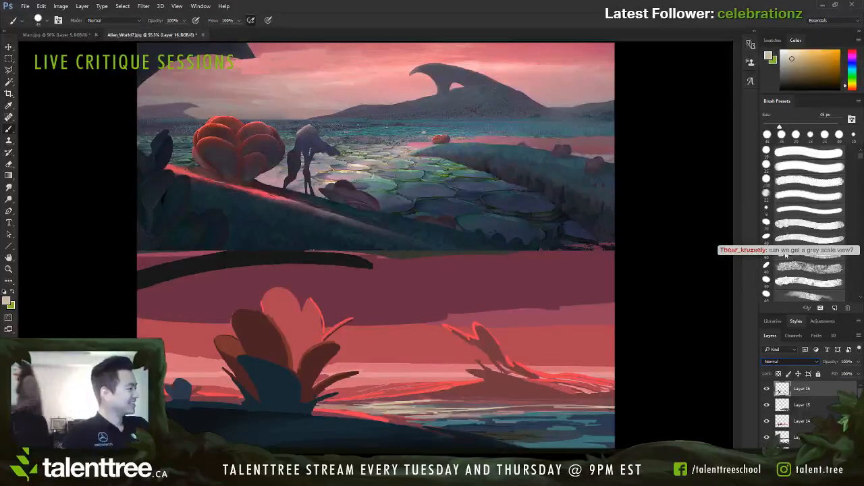
Step: Try Overlay blending on Layer 16, revert it, and add a new empty layer above
click(790, 255)
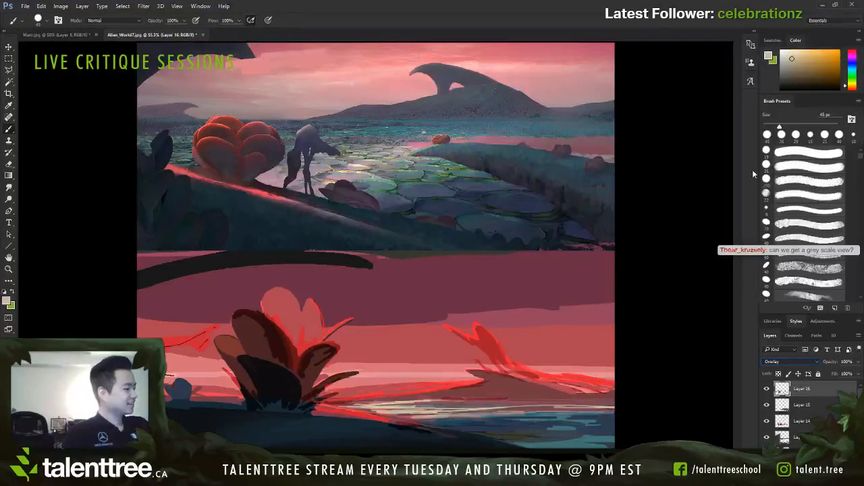
key(ctrl+z)
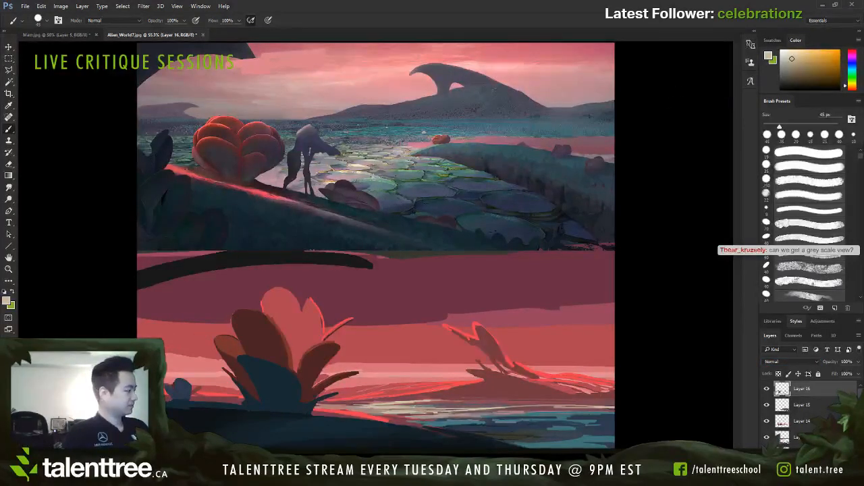
key(ctrl+shift+alt+n)
click(787, 362)
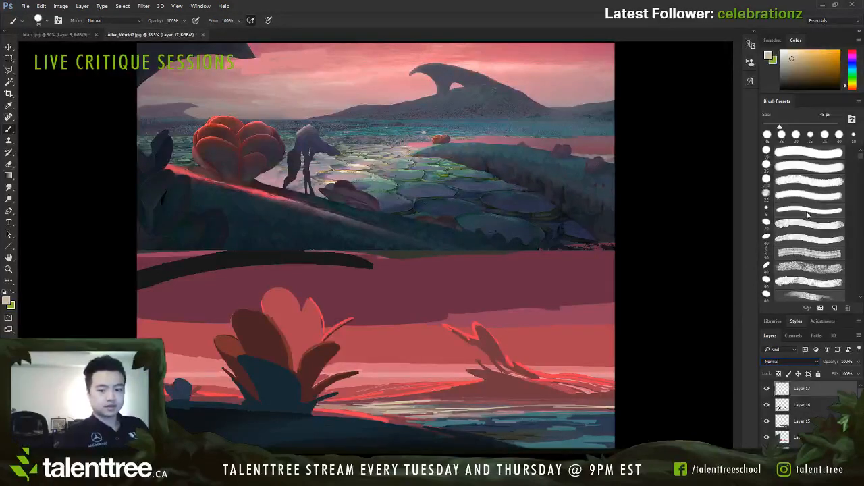
Step: Preview the artwork in greyscale and examine the values of the plants, shore and water in the lower scene
key(ctrl+y)
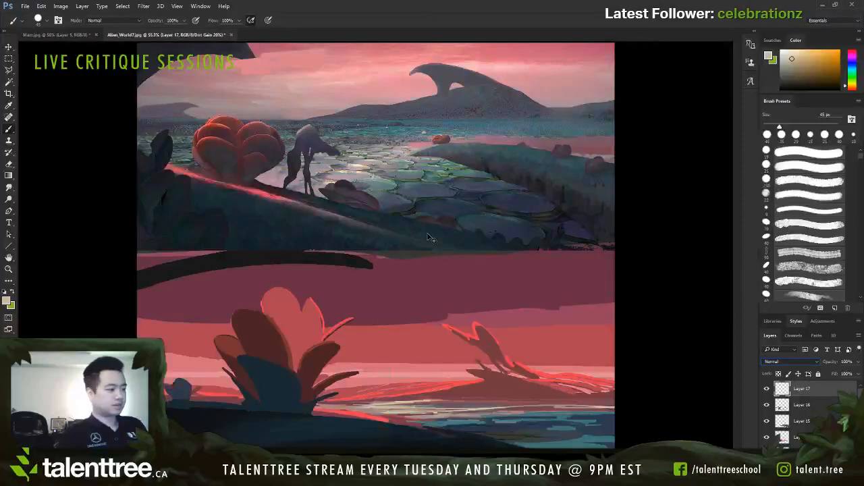
key(shift+alt+b)
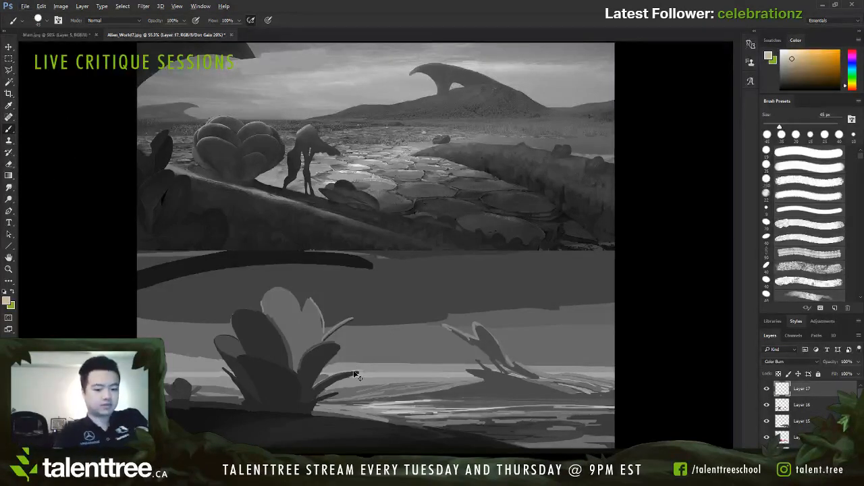
key(ctrl+plus)
drag(353, 370, 482, 235)
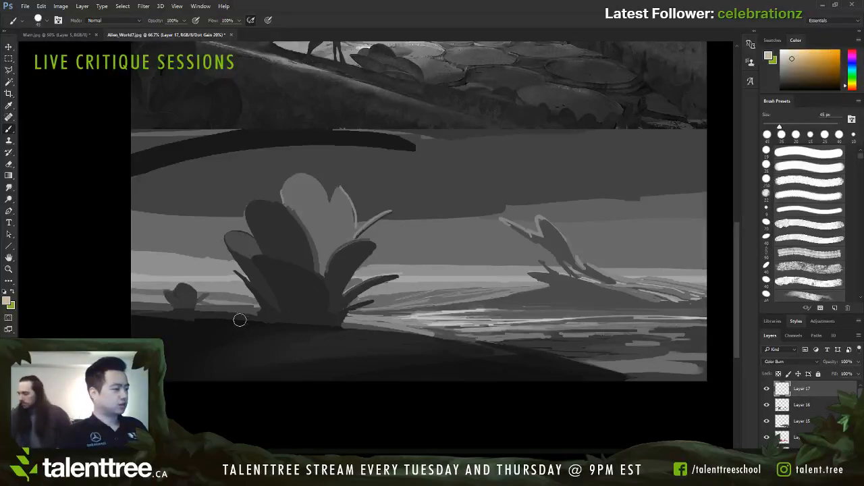
mouse_move(441, 314)
mouse_down()
mouse_move(414, 355)
mouse_move(426, 323)
mouse_up()
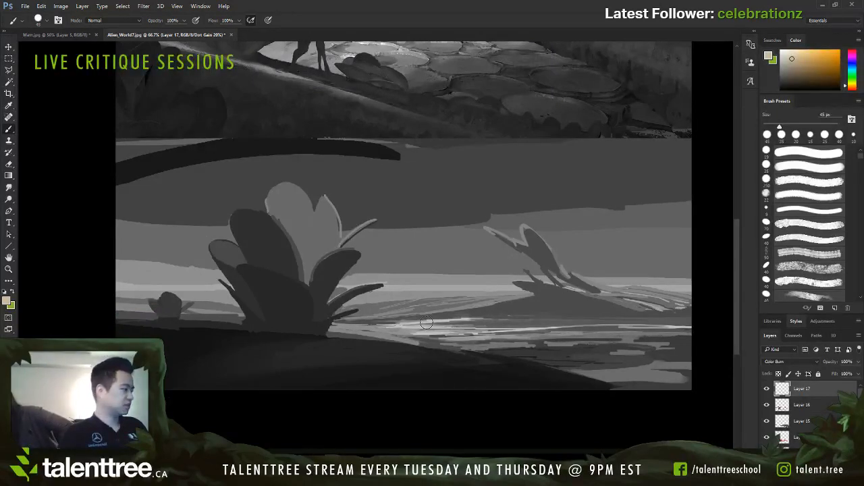
scroll(429, 321, up, 1)
scroll(584, 304, down, 1)
scroll(584, 304, up, 1)
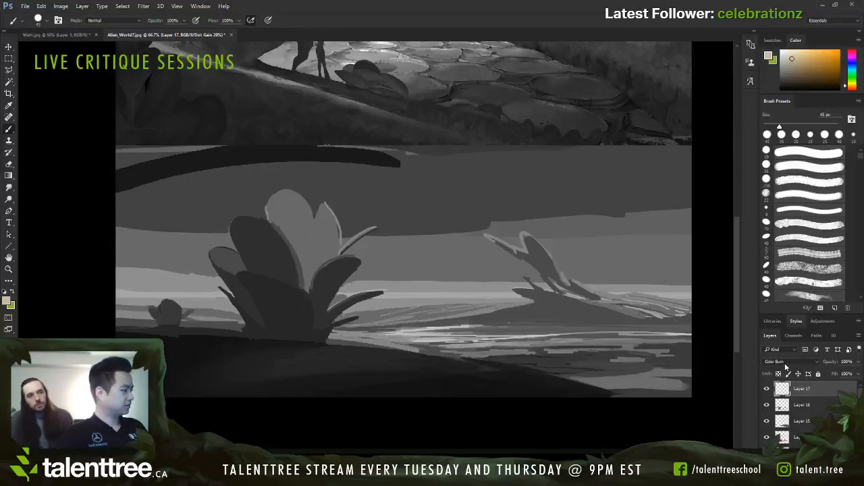
Step: Return to the colour view, set Layer 17's blend mode to Normal, and fit both paintings in view at 50%
key(ctrl+y)
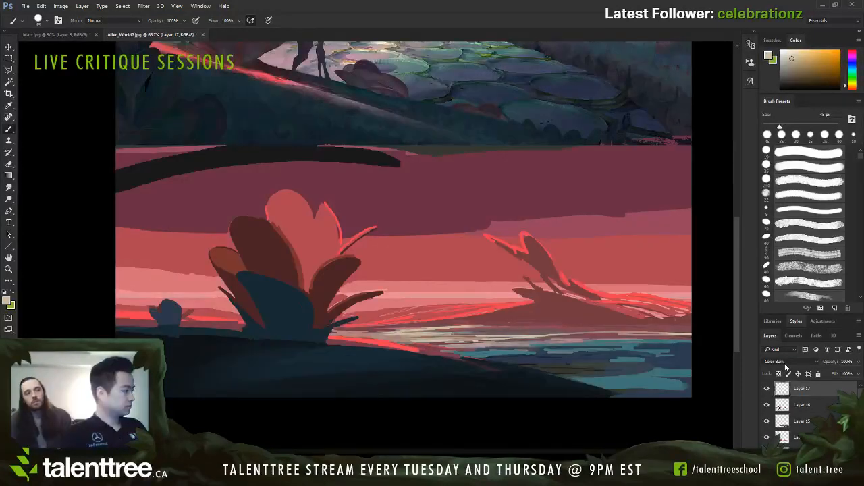
click(784, 163)
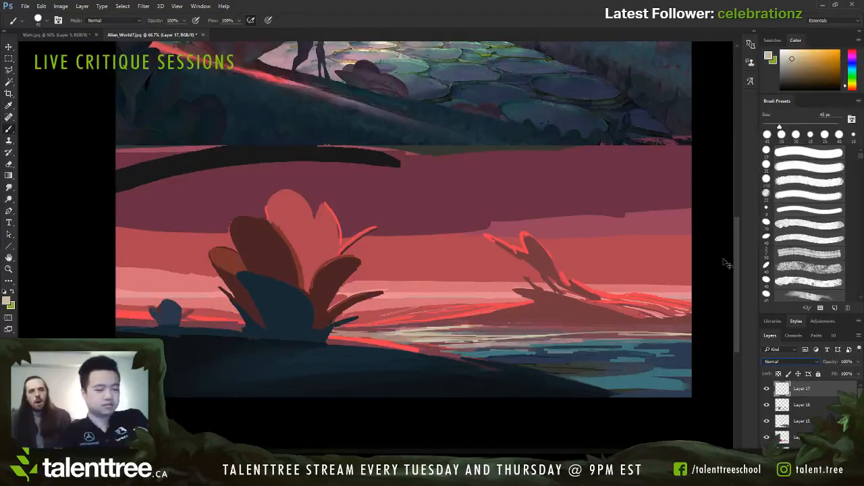
key(ctrl+minus)
key(ctrl+minus)
key(ctrl+plus)
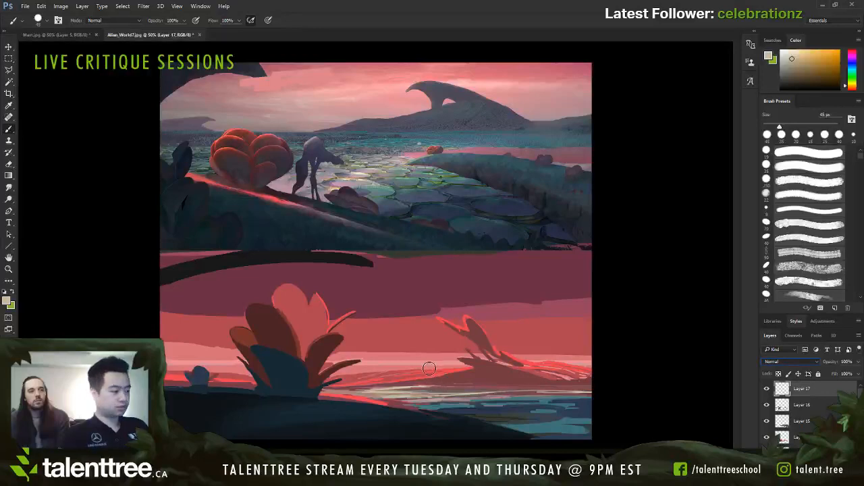
Step: Mark pale strokes across the shoreline of the lower scene and undo each one
drag(417, 387, 468, 366)
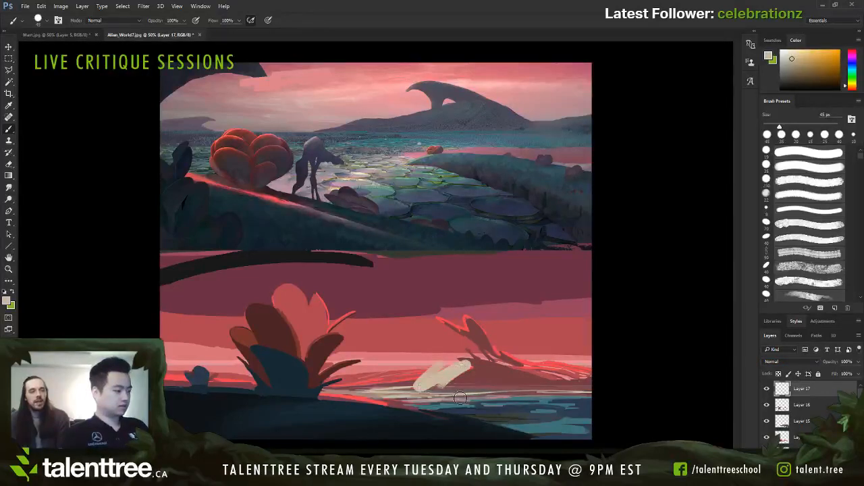
key(ctrl+z)
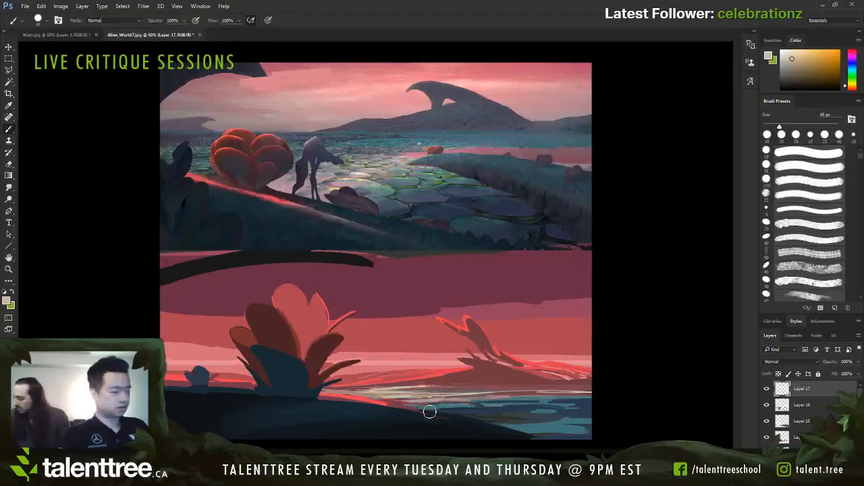
mouse_move(405, 383)
mouse_down()
mouse_move(396, 396)
mouse_move(339, 385)
mouse_up()
key(ctrl+z)
Step: Mark pale strokes over the slope, red plant, water and horizon of the upper painting and undo them
mouse_move(382, 207)
mouse_down()
mouse_move(415, 169)
mouse_move(435, 192)
mouse_move(306, 220)
mouse_up()
key(ctrl+z)
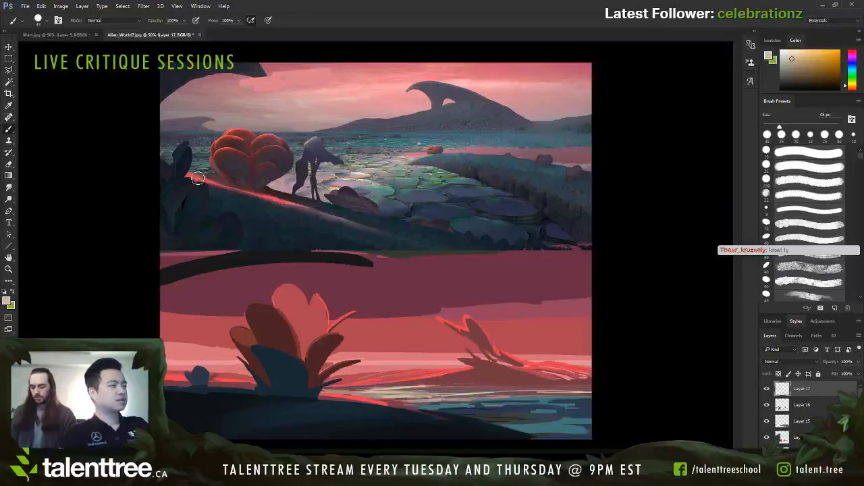
mouse_move(216, 145)
mouse_down()
mouse_move(277, 147)
mouse_move(229, 149)
mouse_up()
key(ctrl+z)
drag(174, 174, 256, 194)
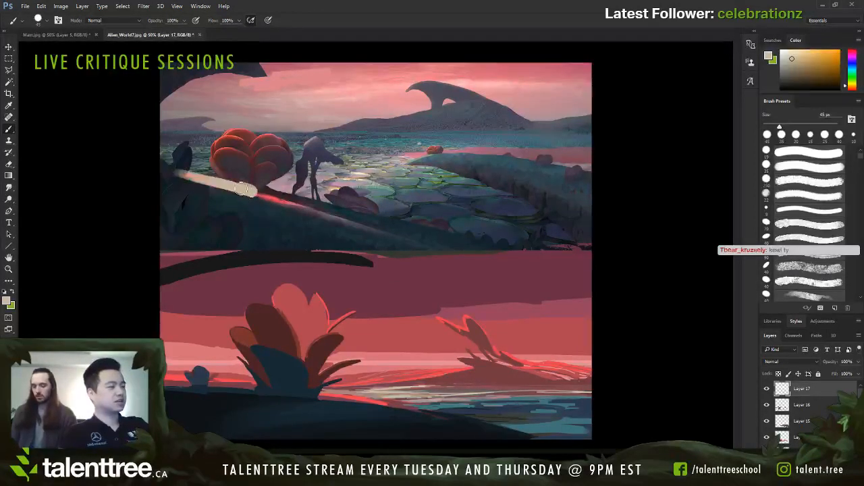
mouse_move(216, 145)
mouse_down()
mouse_move(256, 135)
mouse_move(228, 141)
mouse_up()
mouse_move(399, 164)
mouse_down()
mouse_move(316, 172)
mouse_move(418, 188)
mouse_up()
key(ctrl+alt+z)
key(ctrl+alt+z)
key(ctrl+alt+z)
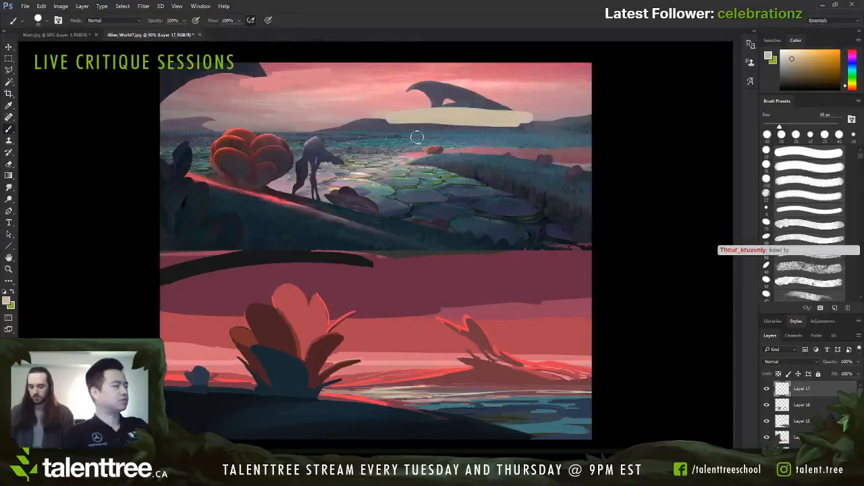
key(ctrl+z)
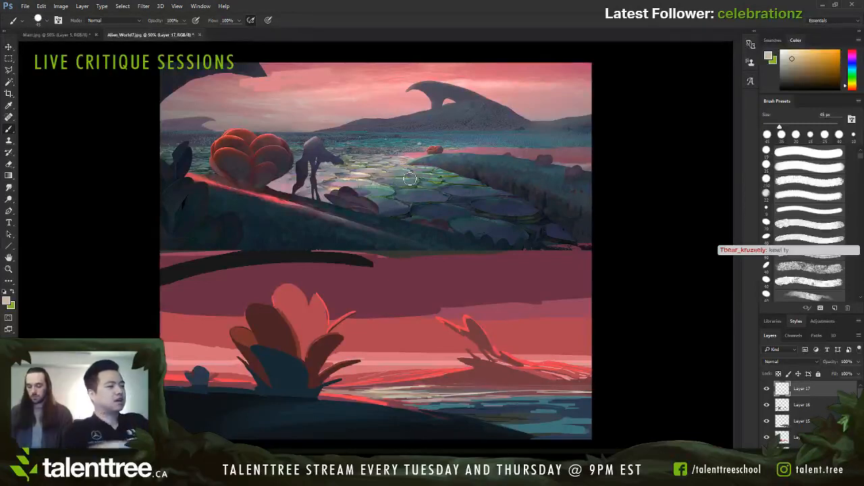
mouse_move(210, 155)
mouse_down()
mouse_move(260, 108)
mouse_move(297, 145)
mouse_move(307, 187)
mouse_up()
key(ctrl+z)
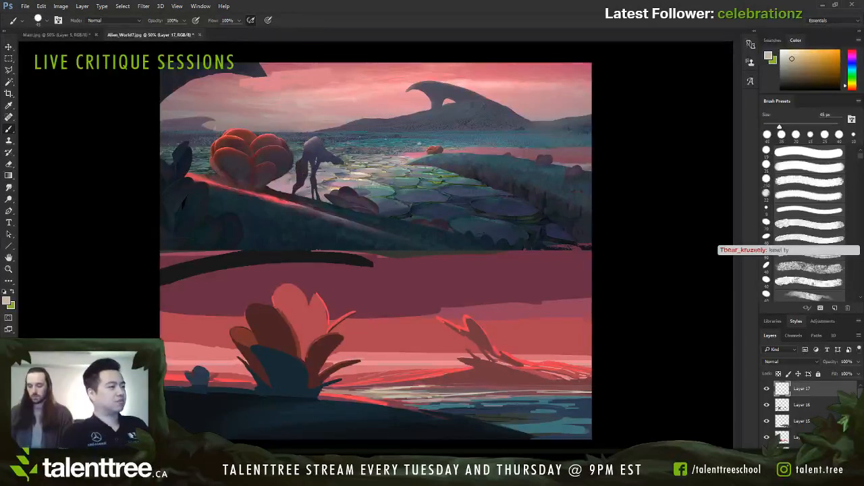
drag(538, 131, 214, 154)
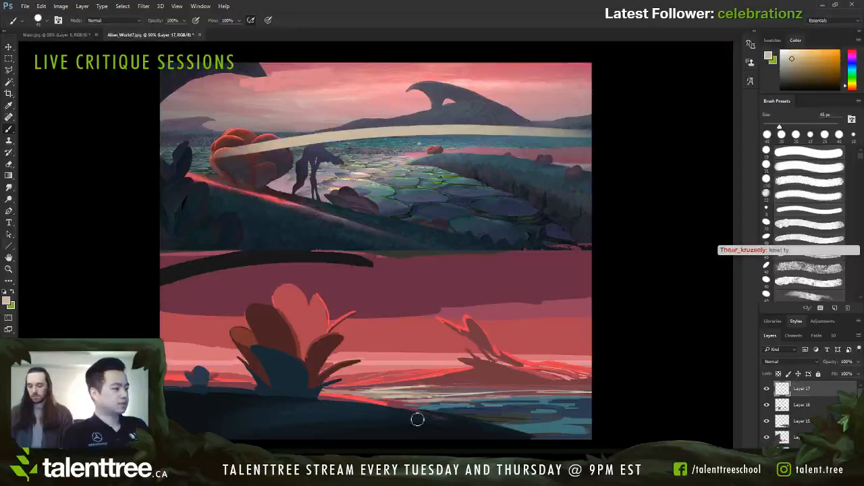
key(ctrl+z)
Step: Reduce the brush to 15 px, mark the lower scene's horizon, foreground and distant plant, and undo each mark
key(bracketleft)
key(bracketleft)
key(bracketleft)
drag(585, 372, 166, 372)
key(ctrl+z)
mouse_move(269, 391)
mouse_down()
mouse_move(241, 334)
mouse_move(259, 335)
mouse_move(297, 310)
mouse_move(341, 344)
mouse_move(328, 412)
mouse_up()
key(ctrl+z)
mouse_move(487, 374)
mouse_down()
mouse_move(427, 330)
mouse_move(596, 394)
mouse_up()
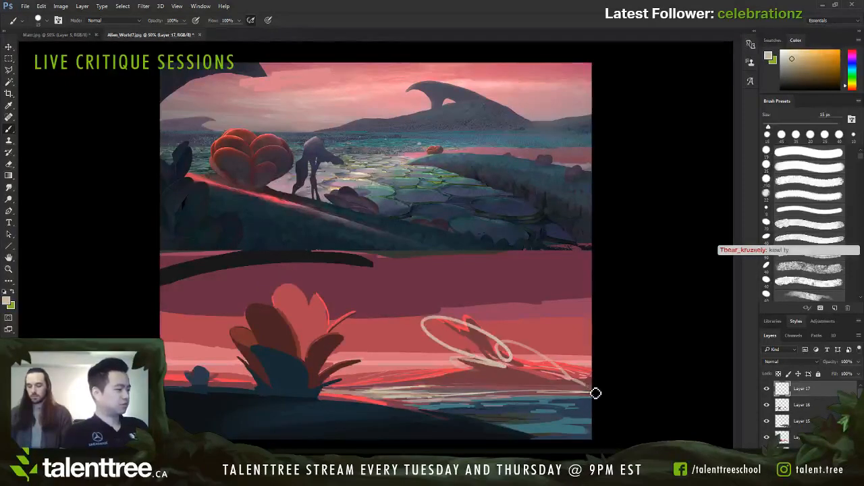
key(ctrl+z)
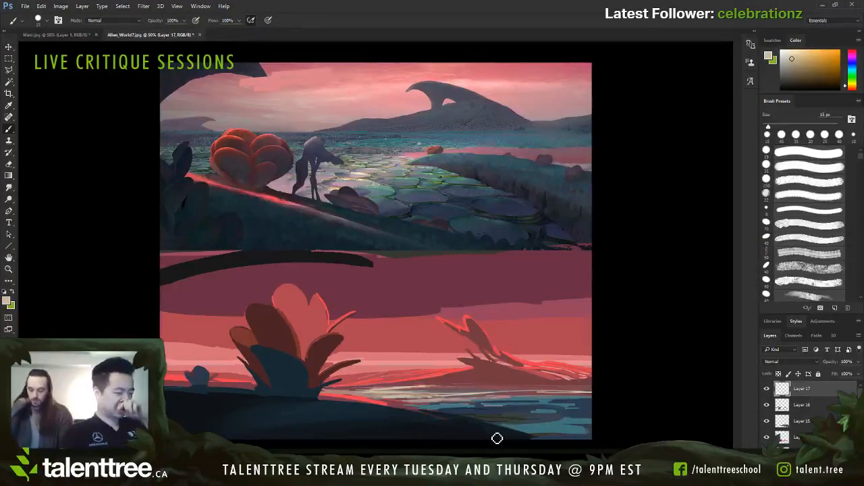
Step: Place three short pale marks on and beside the lower scene's large plant, then undo them
drag(356, 315, 369, 307)
drag(278, 336, 285, 329)
drag(281, 363, 289, 358)
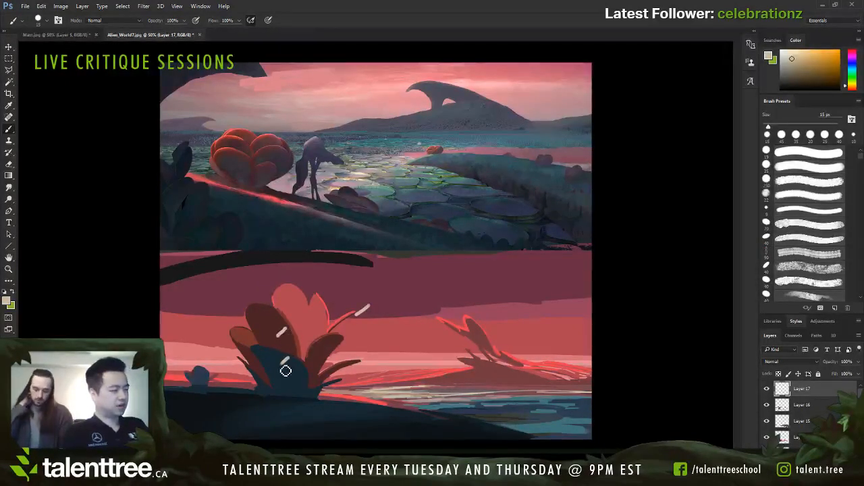
key(ctrl+z)
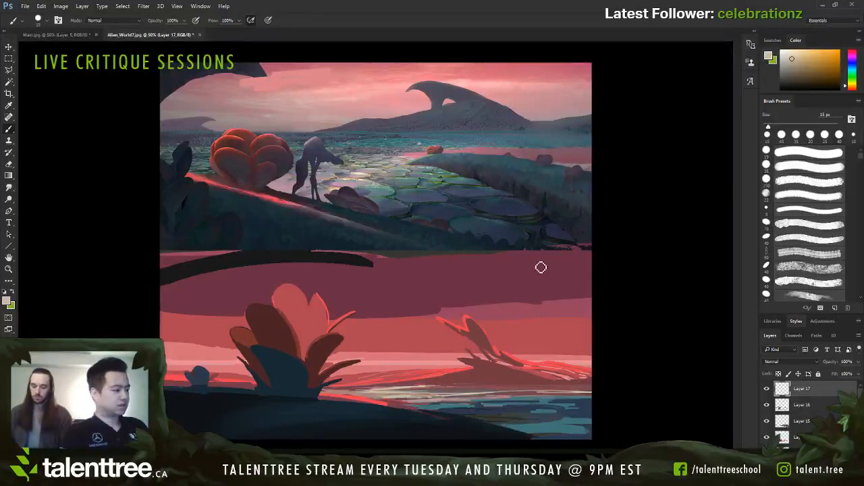
Step: Switch to a textured brush at 50 px and 50% flow, and add a new layer above Layer 17
click(665, 92)
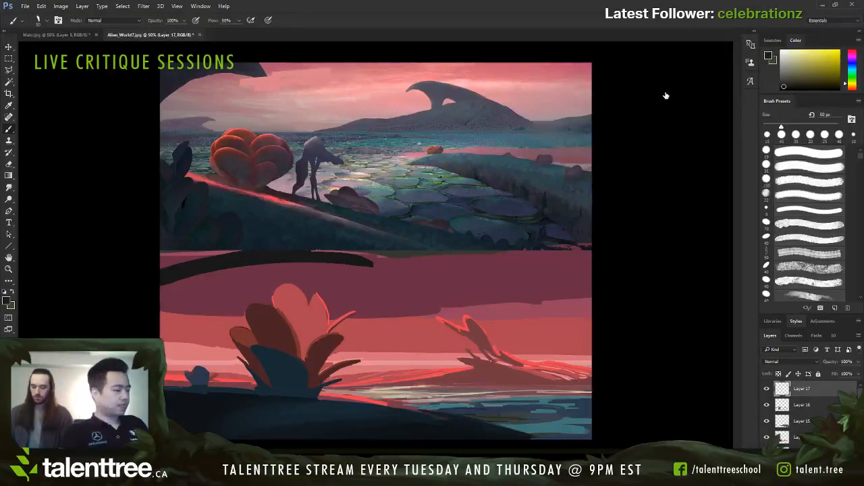
key(bracketright)
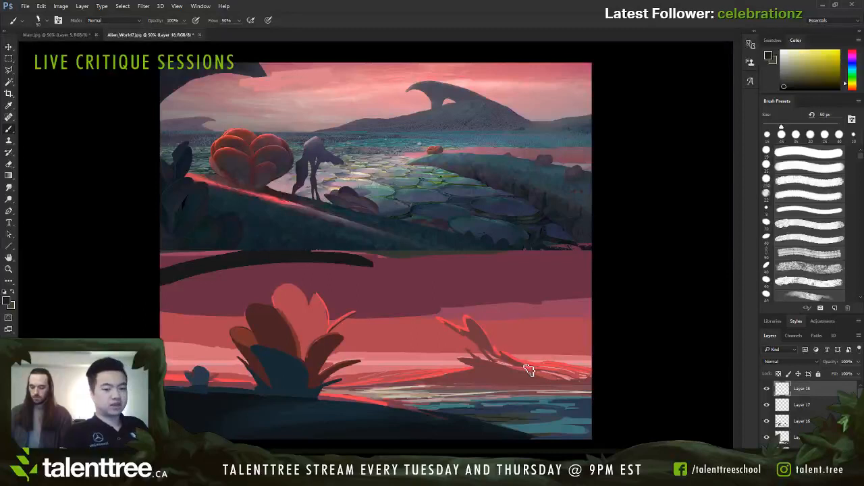
alt+click(476, 376)
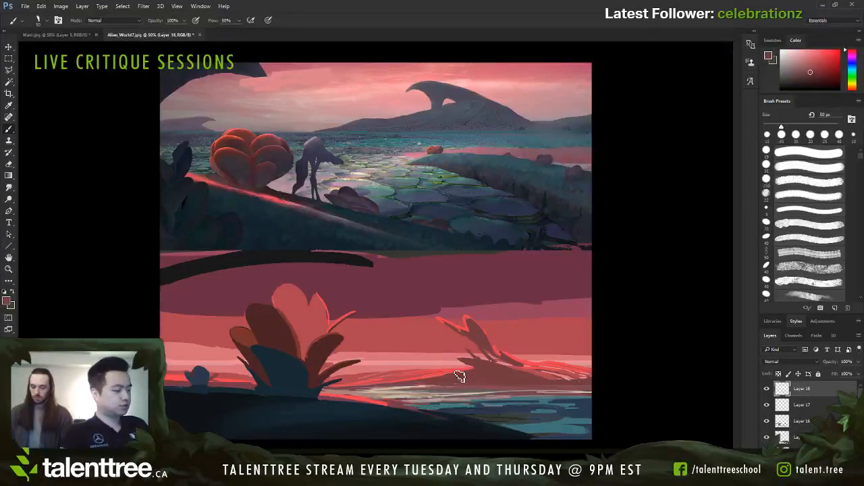
alt+click(274, 396)
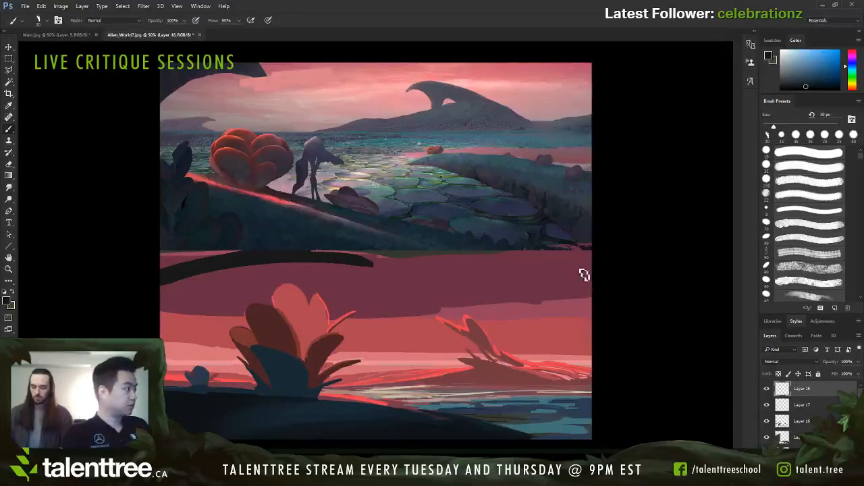
click(661, 95)
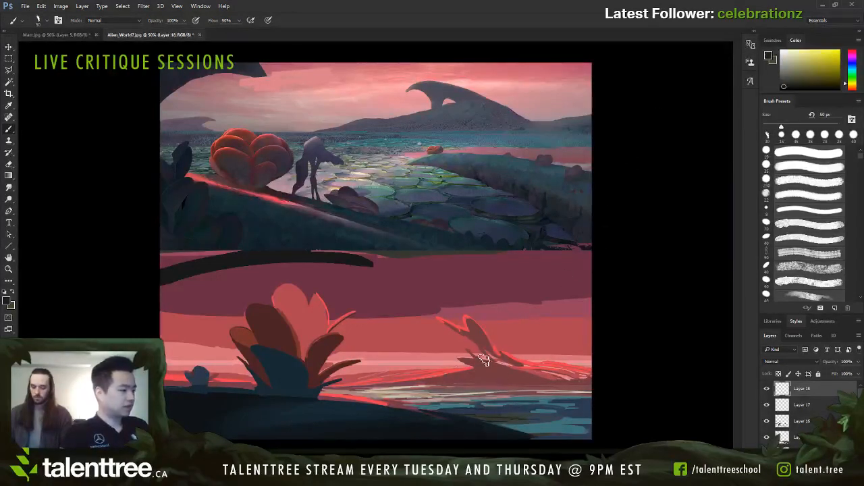
Step: Sample the mauve sky band, enlarge the brush, and paint it over the dark cloud above the distant plant
alt+click(497, 307)
key(bracketright)
key(bracketright)
key(bracketright)
key(bracketright)
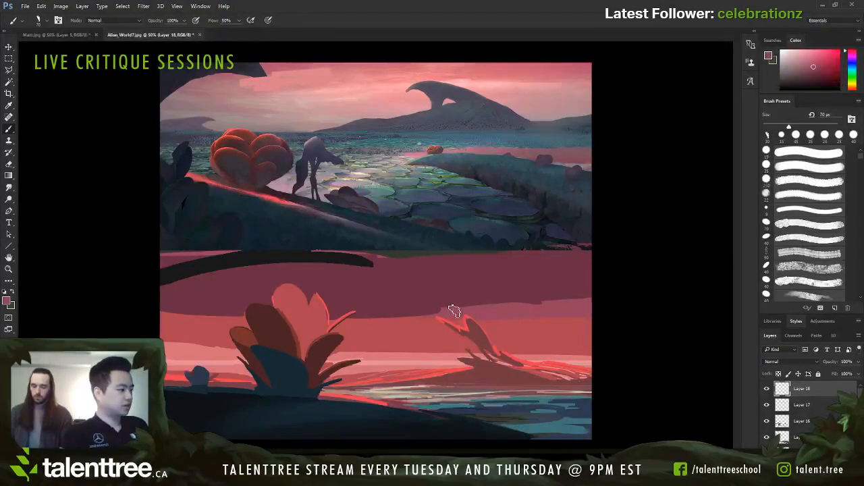
mouse_move(446, 310)
mouse_down()
mouse_move(596, 294)
mouse_move(543, 286)
mouse_move(594, 282)
mouse_up()
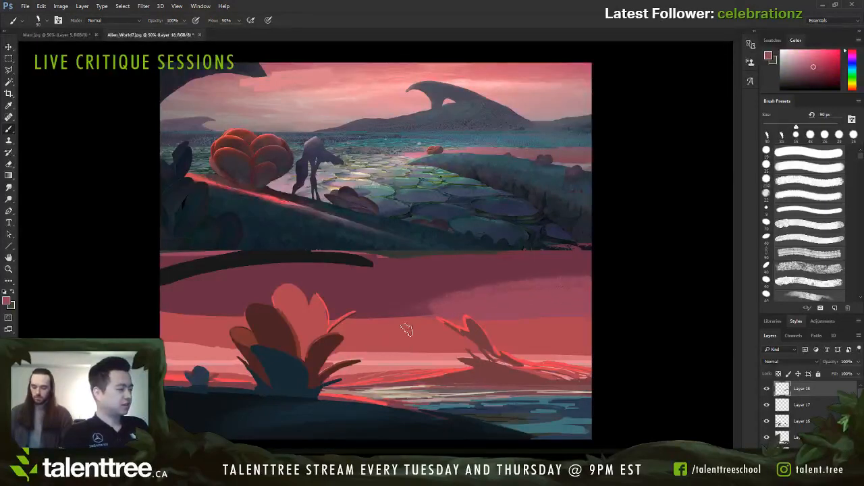
Step: Paint sampled pink-red diagonally upward along the lower scene's dark cloud edge with a 90 px brush, and check the layer's visibility
alt+click(406, 330)
drag(368, 319, 573, 282)
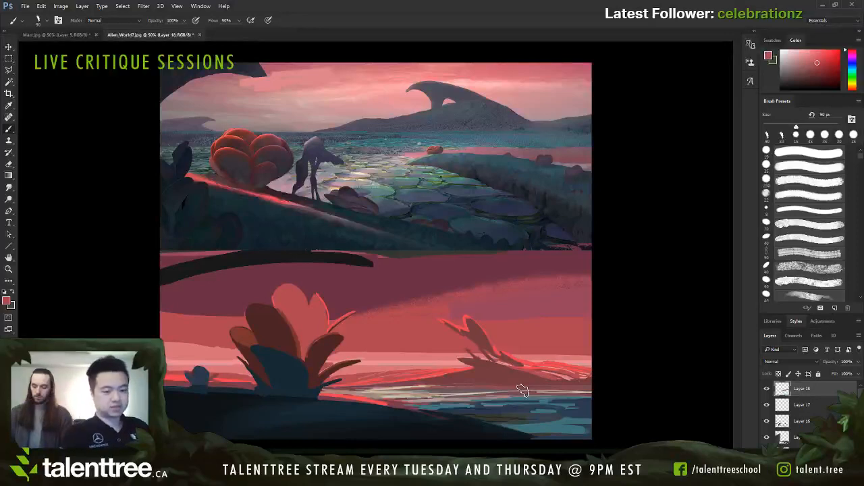
click(766, 389)
click(766, 389)
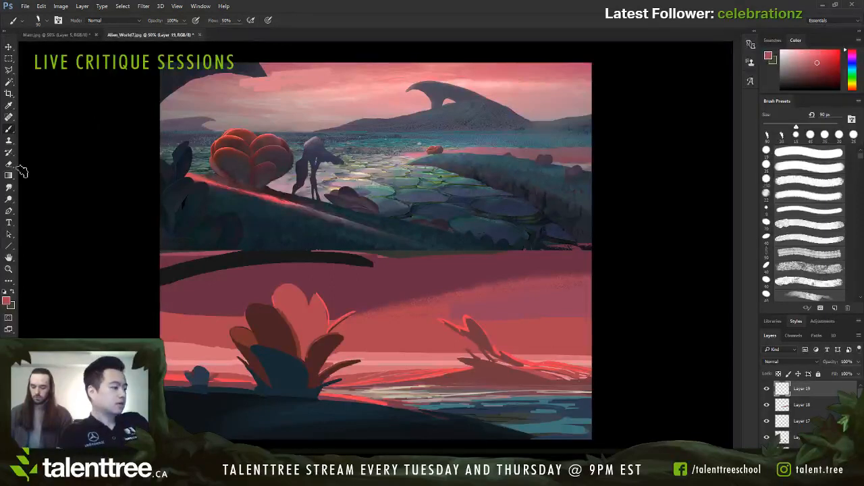
drag(58, 142, 87, 136)
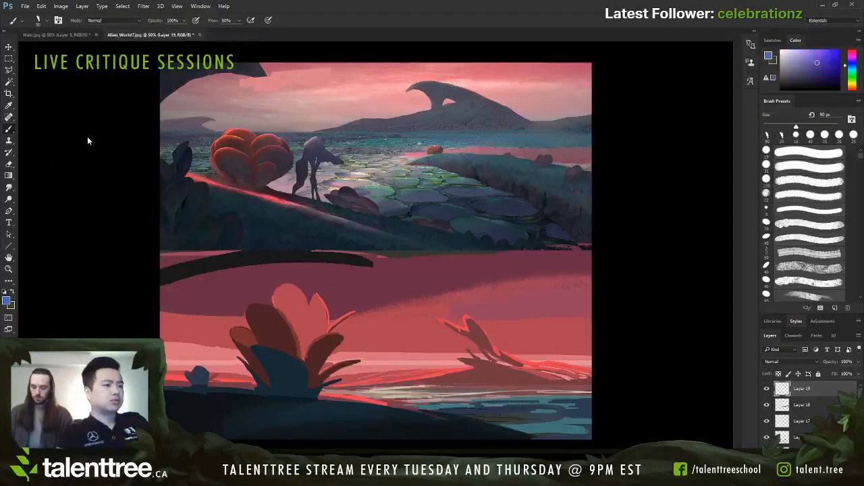
alt+click(488, 133)
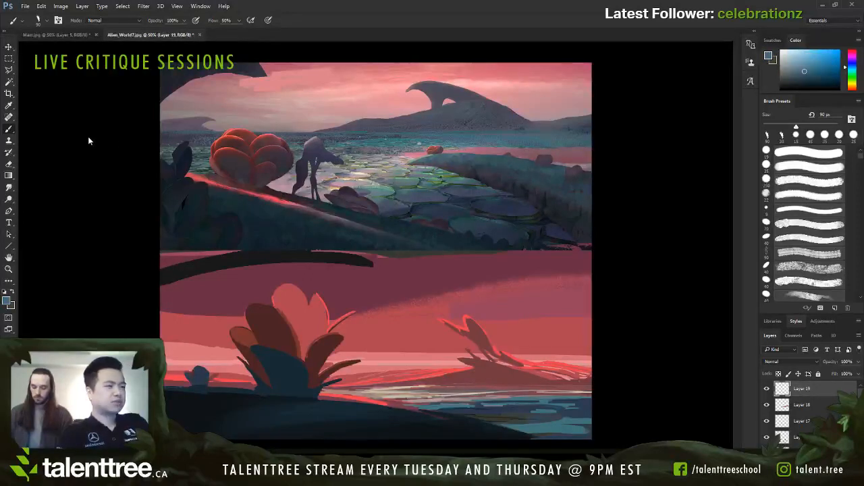
alt+click(437, 369)
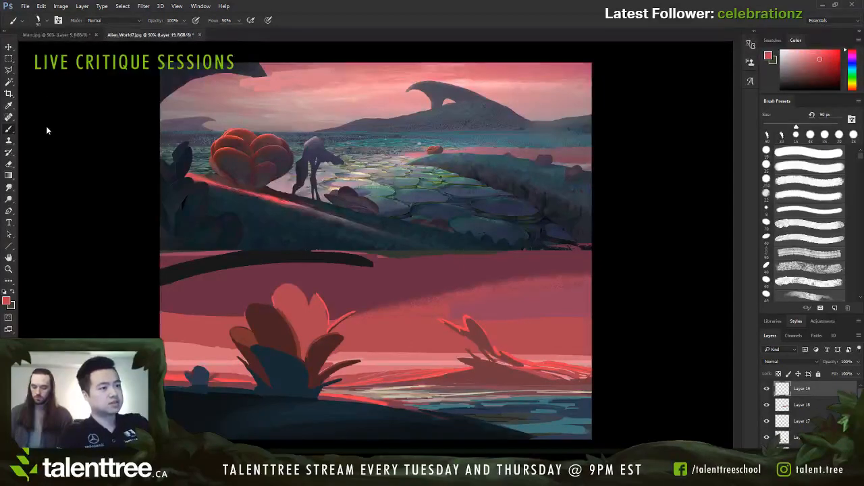
drag(52, 137, 74, 105)
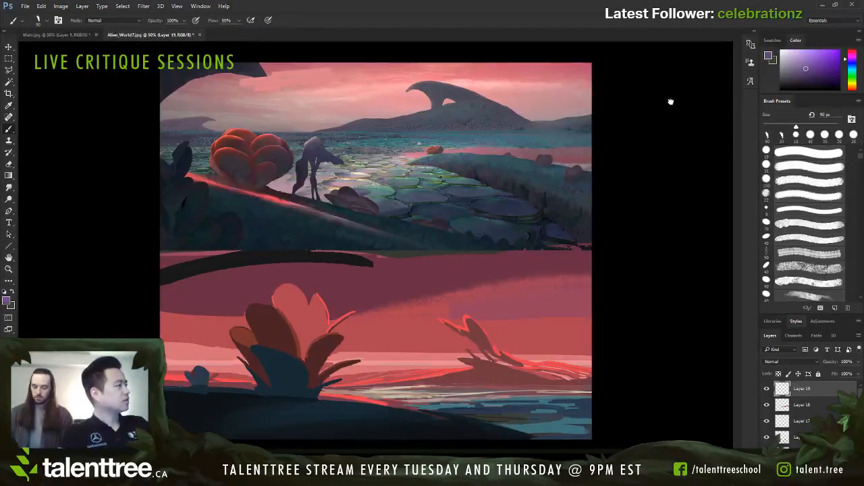
Step: Switch to a hard flat brush at 100% flow and reduce its size to 7 px
key(F2)
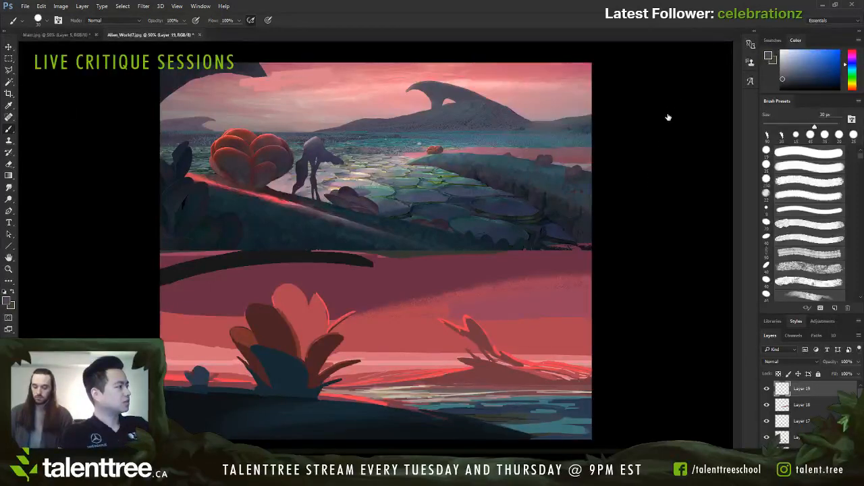
key(F3)
key(bracketleft)
key(bracketleft)
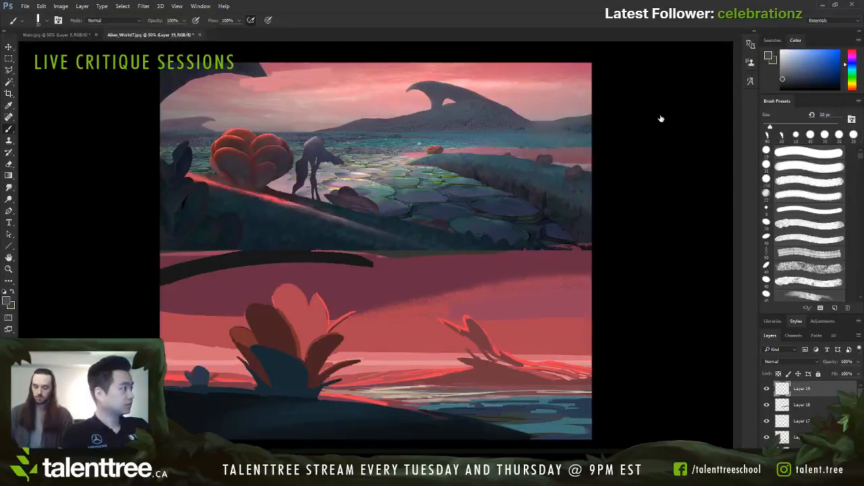
key(bracketleft)
key(bracketleft)
key(bracketleft)
key(bracketleft)
key(bracketleft)
key(bracketleft)
key(bracketleft)
key(bracketleft)
key(bracketleft)
key(bracketleft)
key(bracketleft)
key(bracketleft)
key(bracketleft)
key(bracketleft)
key(bracketleft)
key(bracketleft)
key(bracketleft)
key(bracketleft)
key(bracketleft)
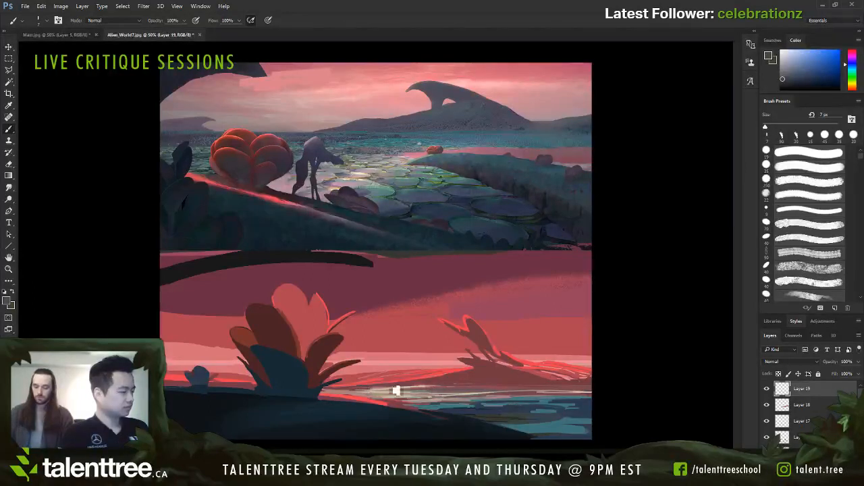
Step: Paint dark blue-grey over the mound beneath the lower scene's distant plant, varying the brush between 9 and 20 px
key(bracketright)
key(bracketright)
key(bracketright)
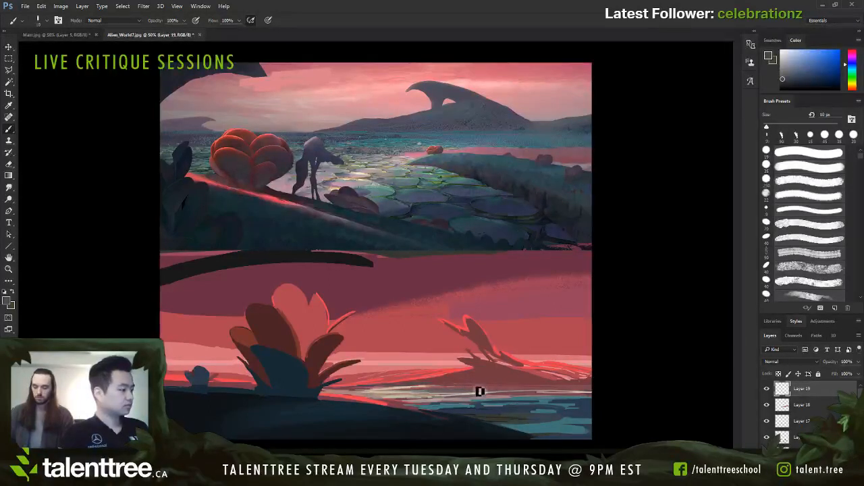
key(bracketleft)
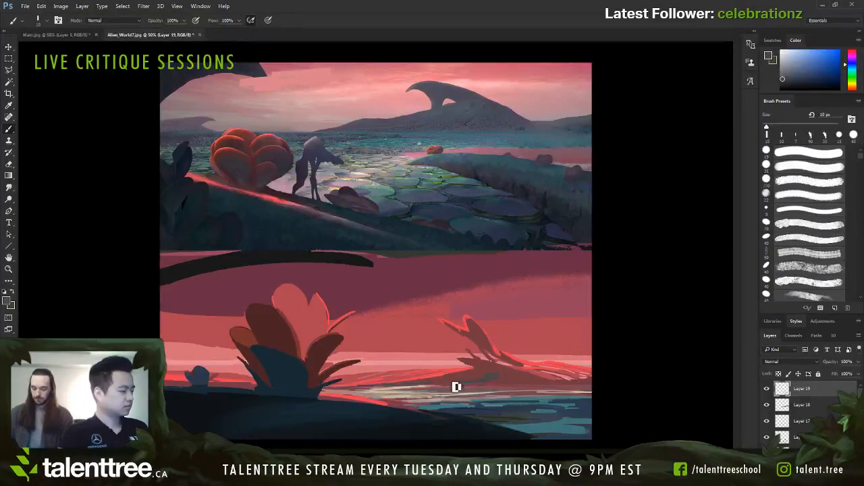
key(bracketright)
key(bracketright)
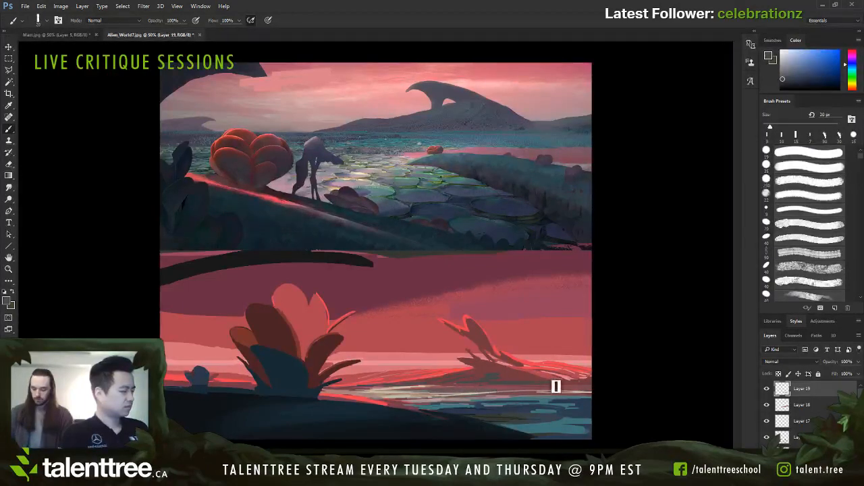
key(bracketleft)
key(bracketleft)
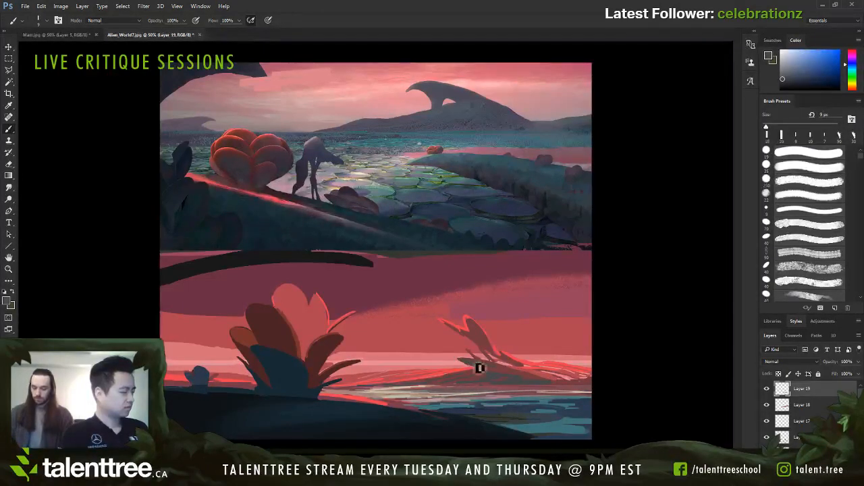
key(bracketright)
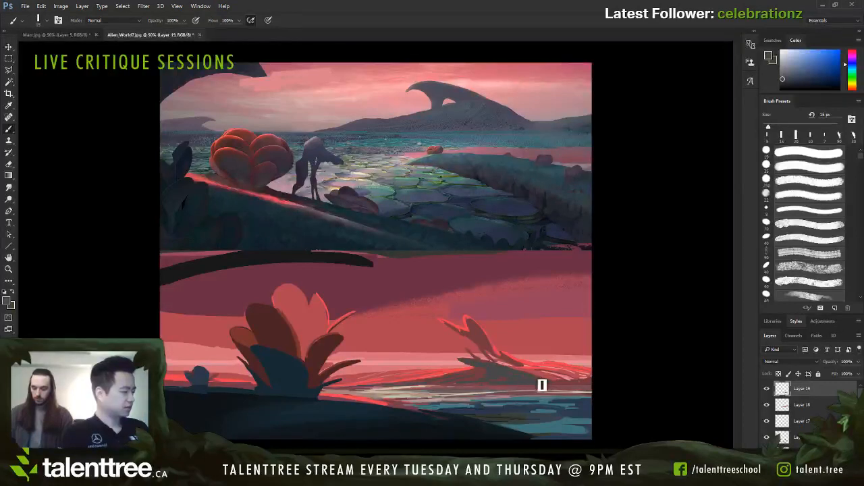
key(bracketleft)
key(bracketleft)
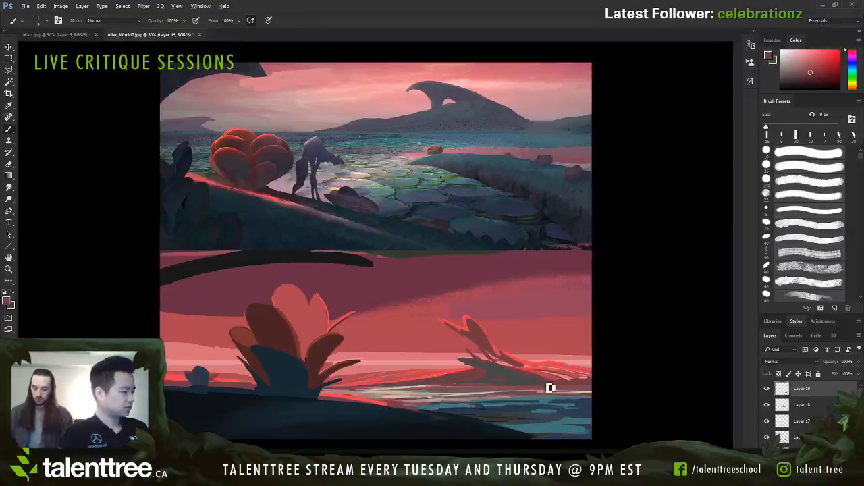
Step: Touch up the mound's waterline with sampled muted red and dark grey at 10 px, checking both scenes' values in a grayscale proof
key(bracketright)
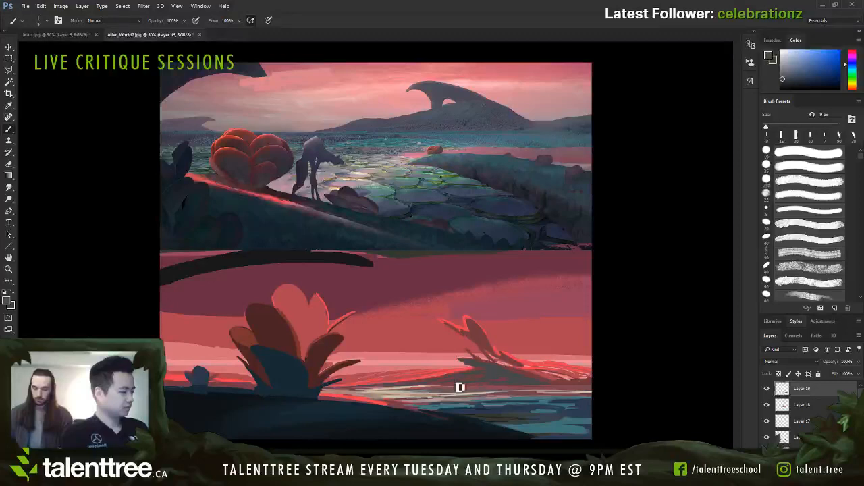
alt+click(503, 391)
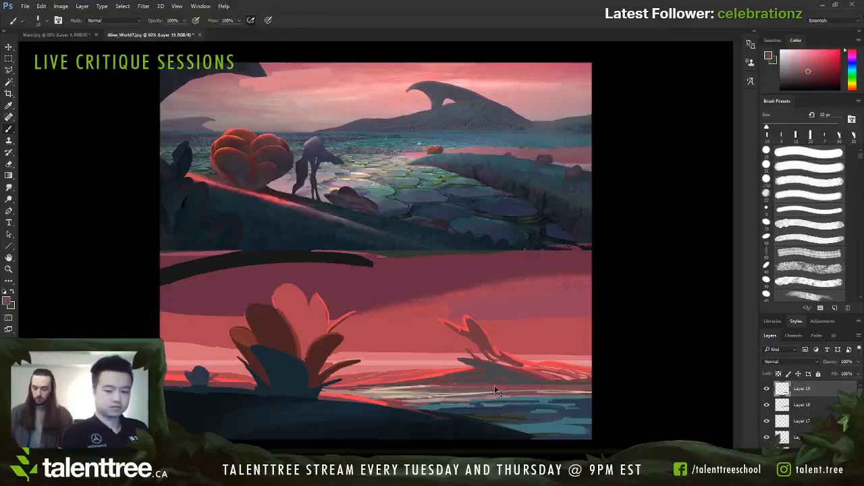
key(ctrl+y)
alt+click(520, 377)
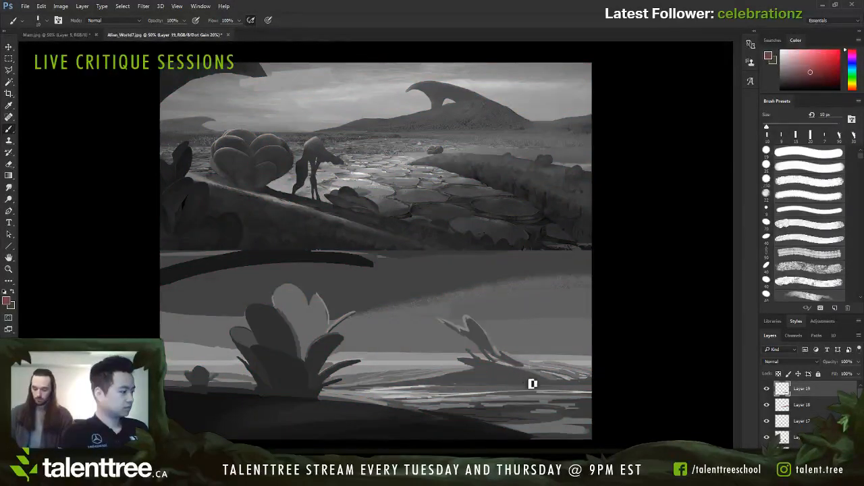
alt+click(494, 386)
key(ctrl+y)
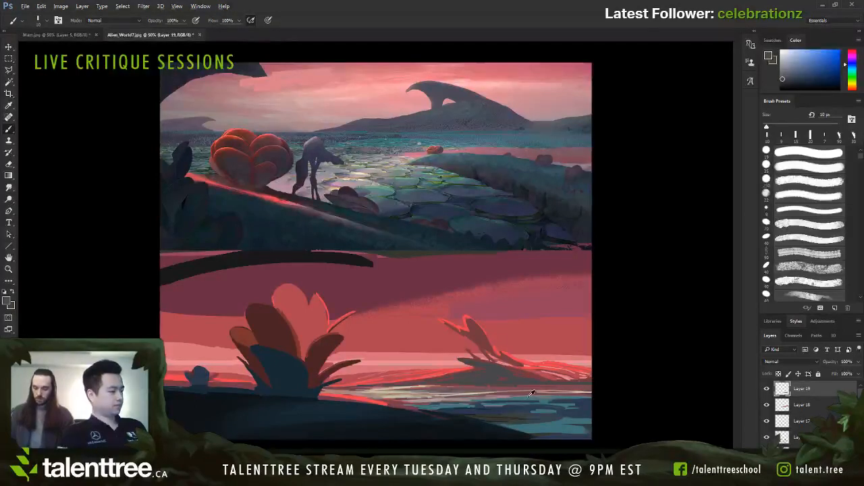
Step: Mix a muted violet from a sampled water colour and paint thin streaks across the lower scene's water below the mound
alt+click(494, 395)
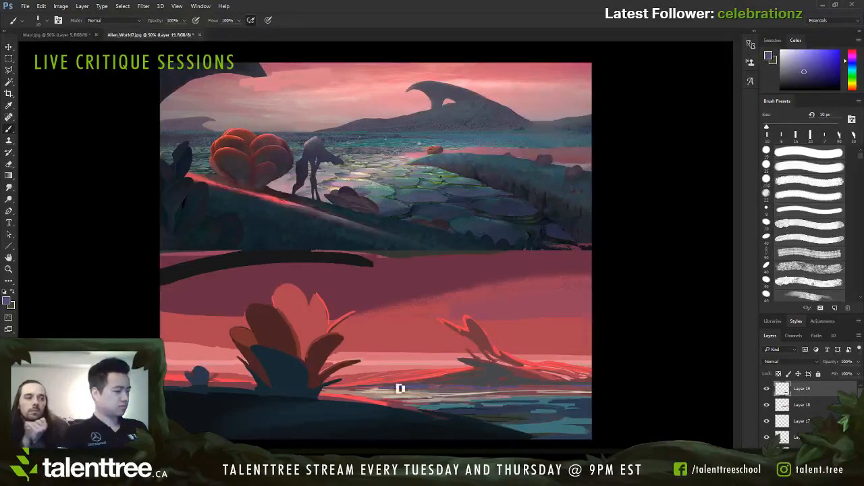
click(51, 141)
click(61, 111)
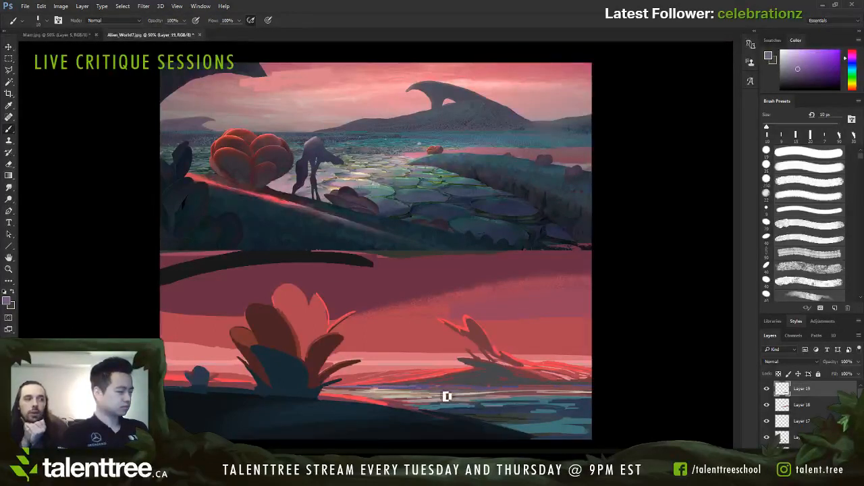
key(bracketleft)
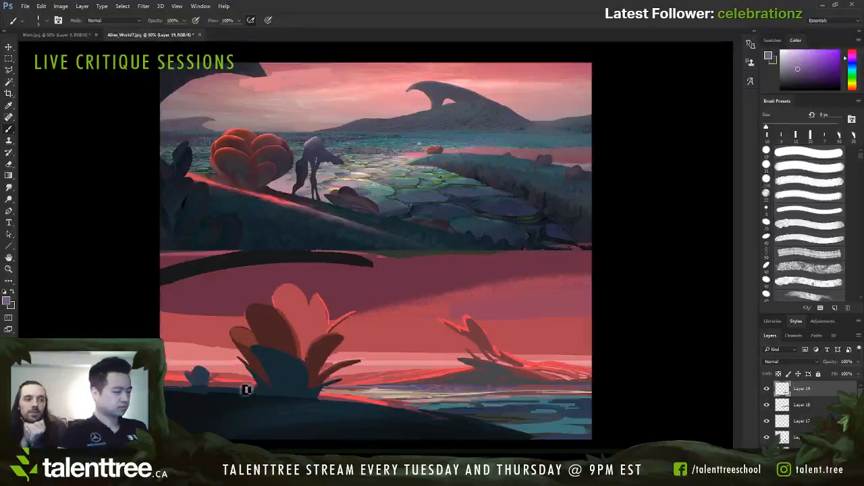
Step: Sample the small plant's dark blue and reshape it with pointed leaves, using brush sizes between 9 and 25 px
alt+click(208, 382)
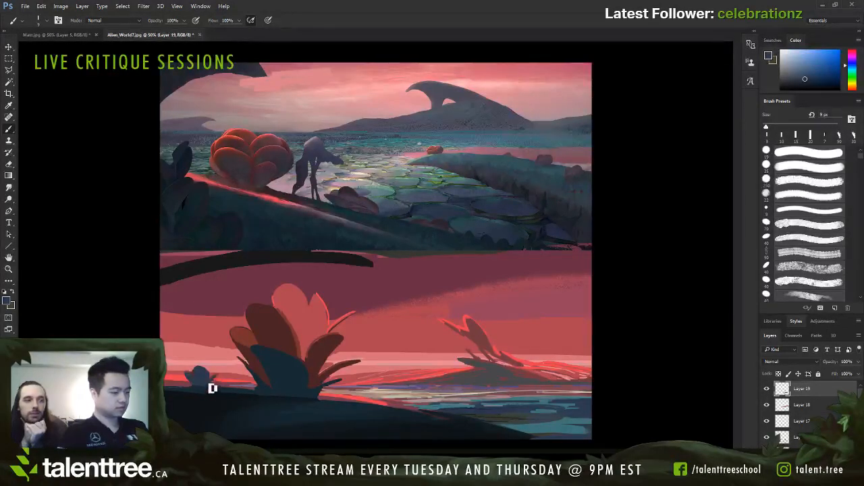
key(bracketright)
key(bracketright)
key(bracketright)
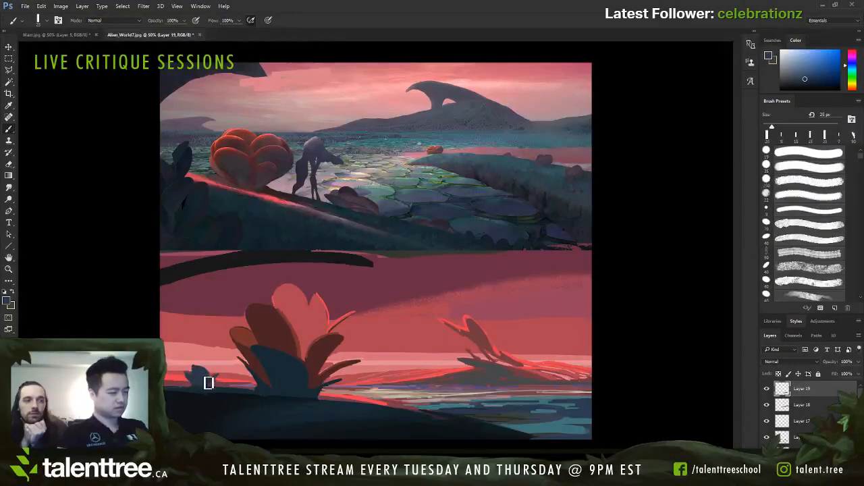
key(bracketleft)
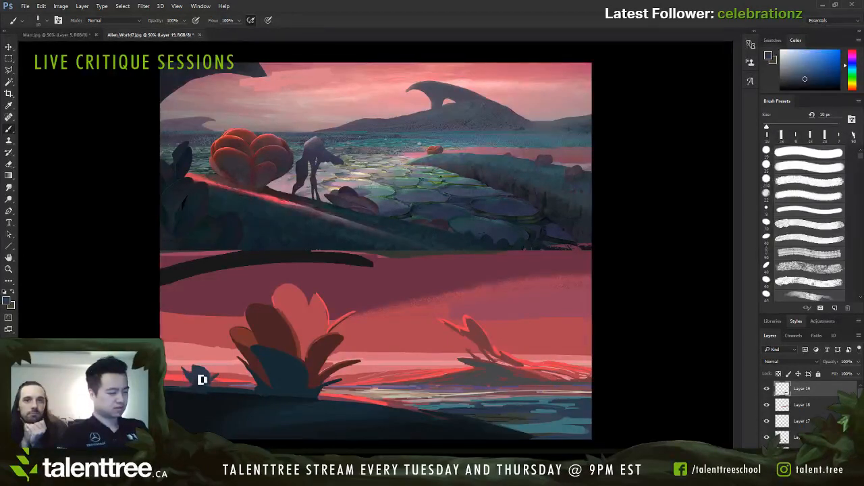
key(bracketright)
drag(197, 372, 191, 363)
key(bracketleft)
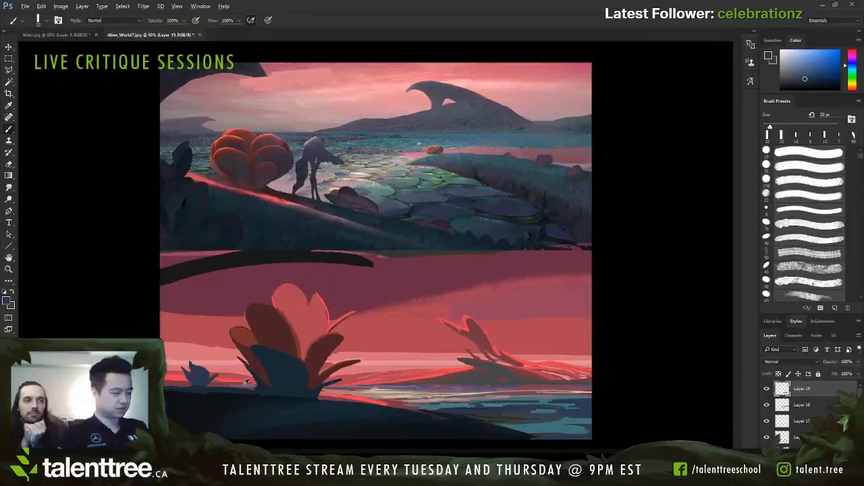
Step: Sample muted violet and paint thin streaks along the shoreline and the base of the distant mound with a 6 to 7 px brush
alt+click(210, 388)
key(bracketleft)
key(bracketleft)
key(bracketleft)
key(bracketleft)
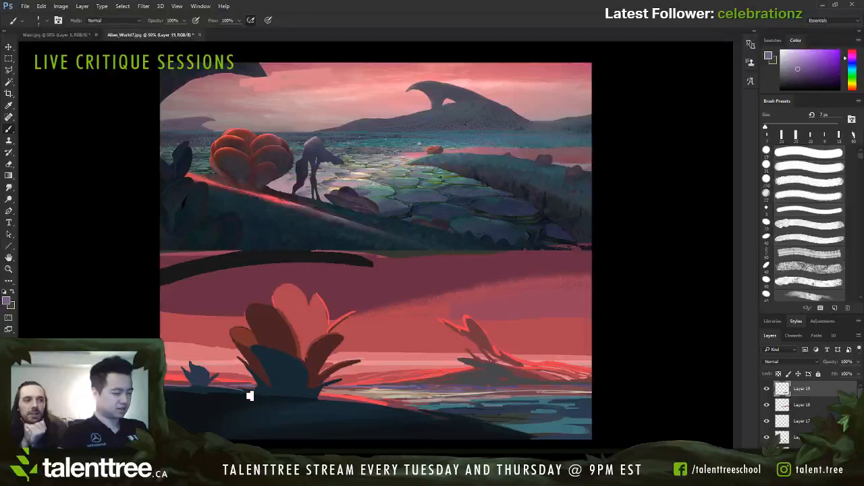
key(bracketleft)
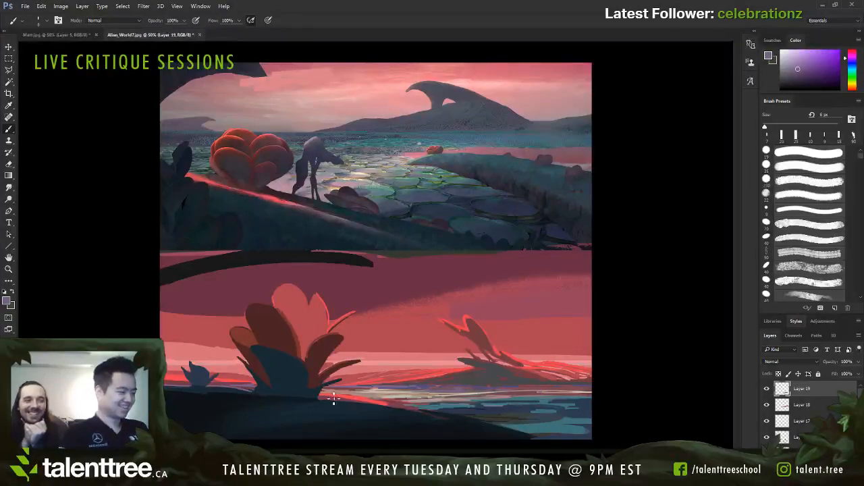
key(bracketright)
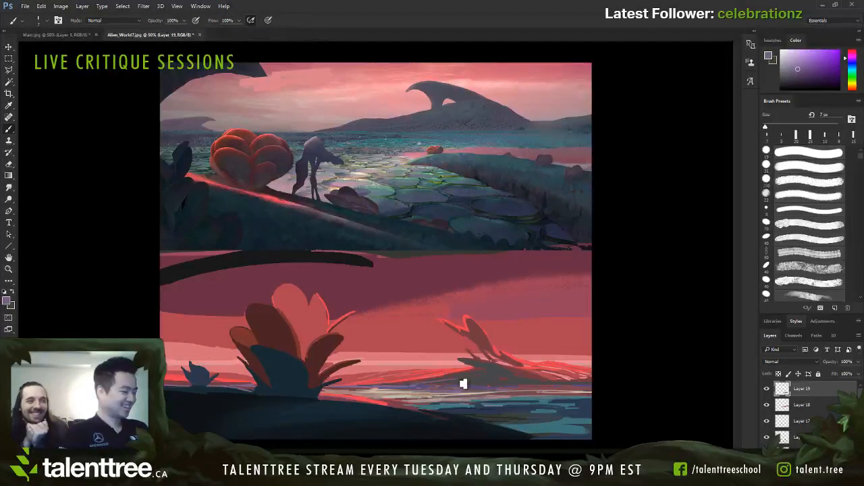
key(bracketleft)
key(bracketleft)
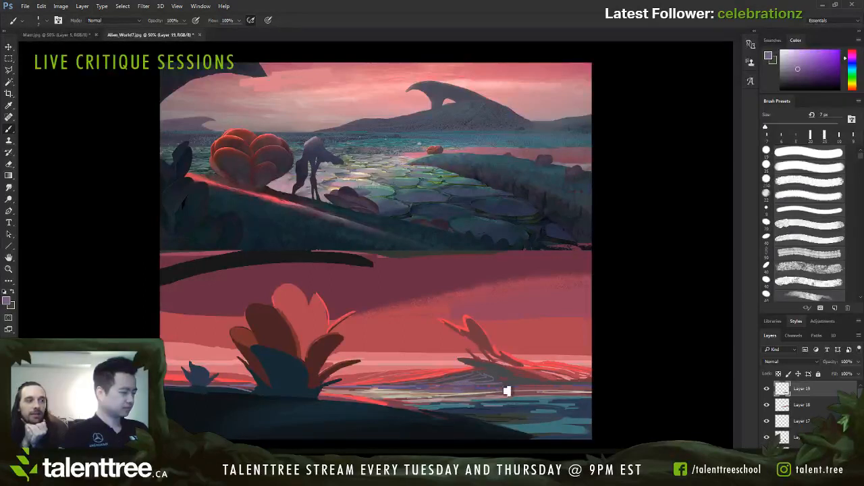
Step: Sample teal from the water and add fine ripple lines below the distant mound with a 6 to 7 px brush
alt+click(505, 393)
key(bracketleft)
key(bracketleft)
key(bracketleft)
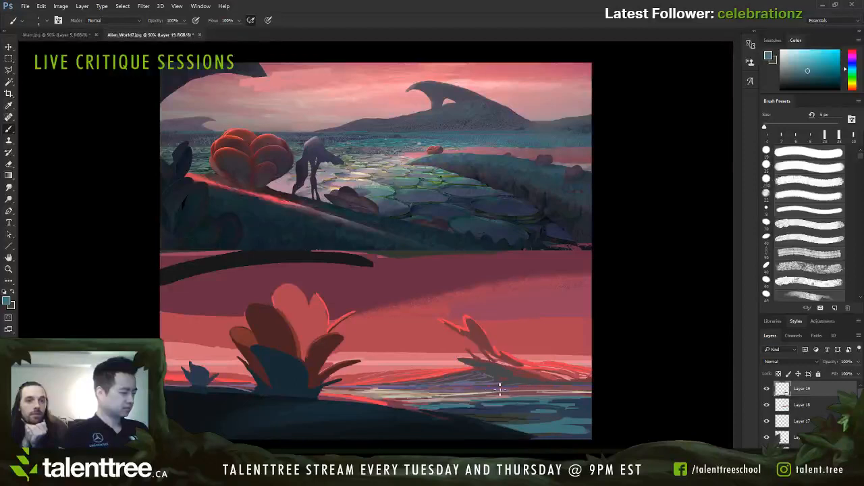
key(bracketright)
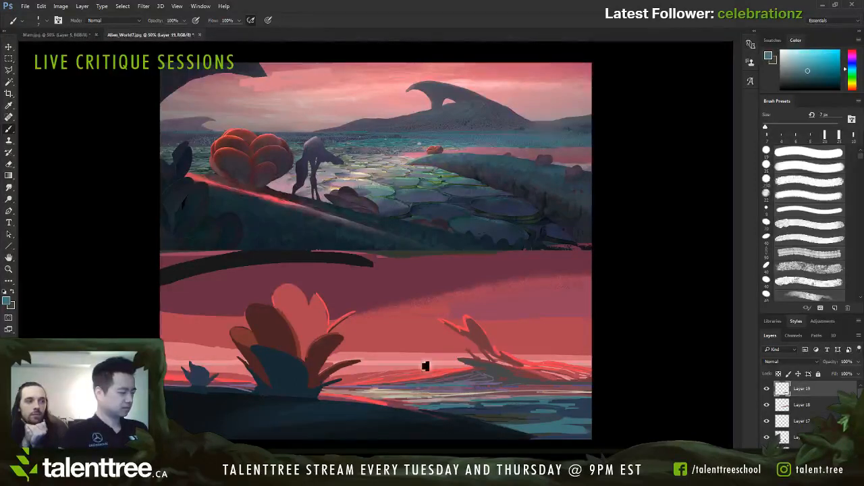
Step: Sample muted red from the shoreline and paint a small spiky plant beside the distant mound, using brush sizes between 6 and 20 px
alt+click(437, 369)
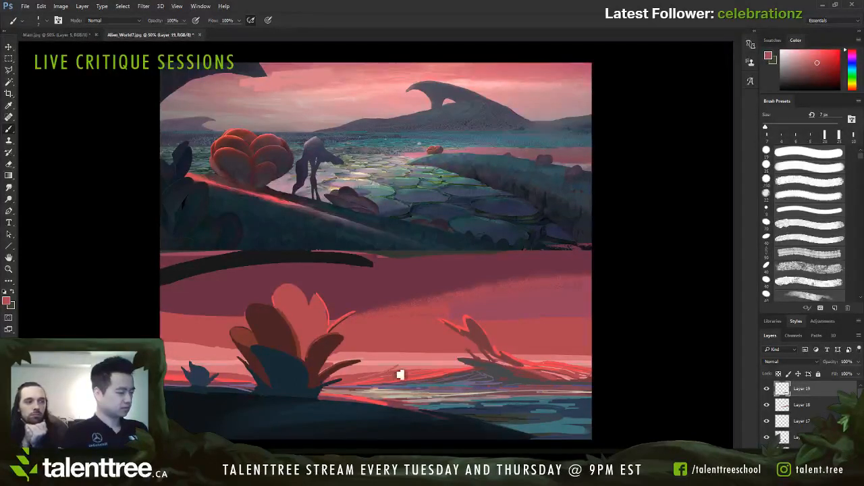
key(bracketright)
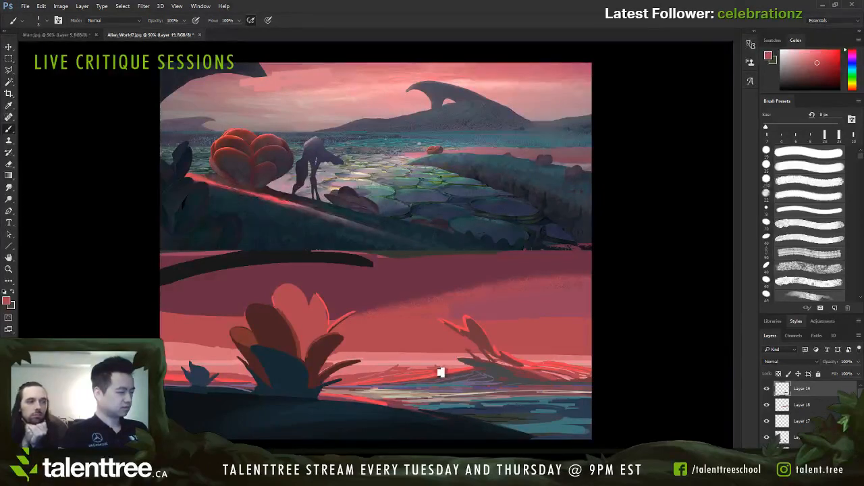
key(bracketright)
key(bracketright)
key(bracketright)
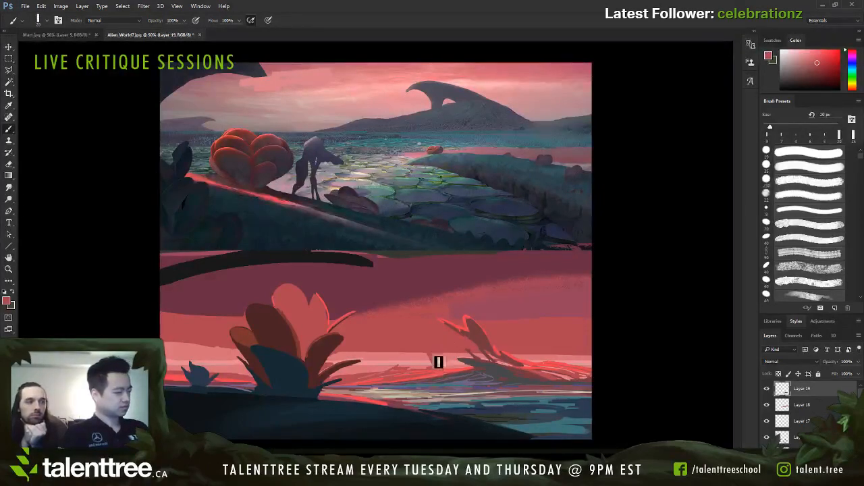
key(bracketleft)
key(bracketleft)
key(bracketleft)
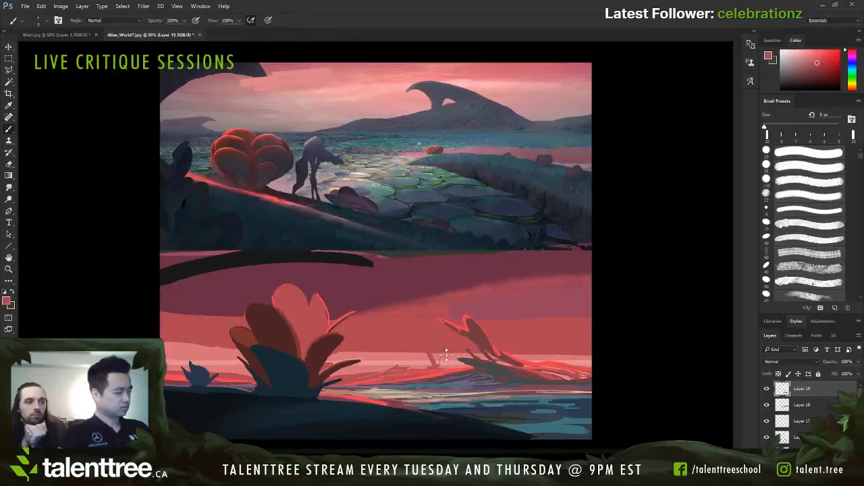
key(bracketright)
key(bracketright)
key(bracketright)
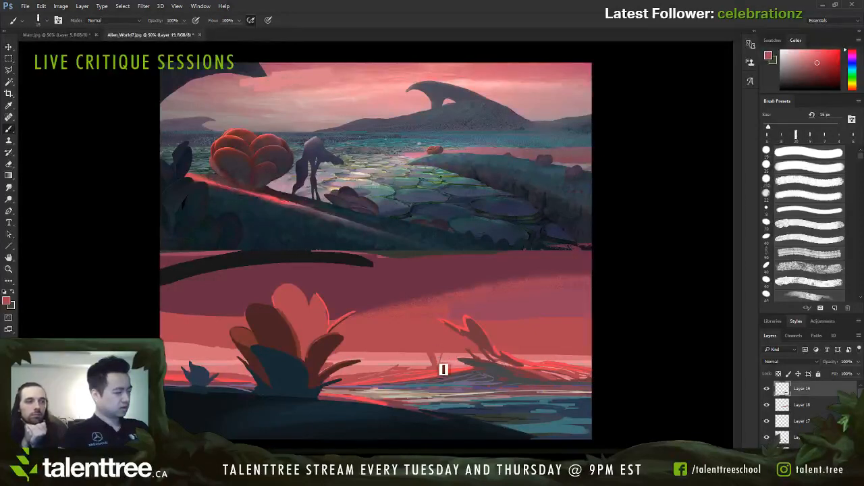
key(bracketleft)
key(bracketleft)
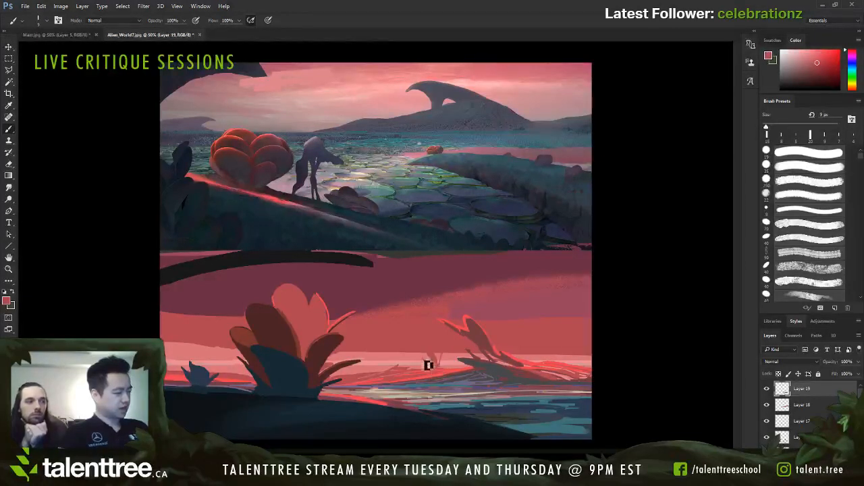
mouse_move(424, 360)
mouse_down()
mouse_move(432, 371)
mouse_move(470, 366)
mouse_up()
key(bracketleft)
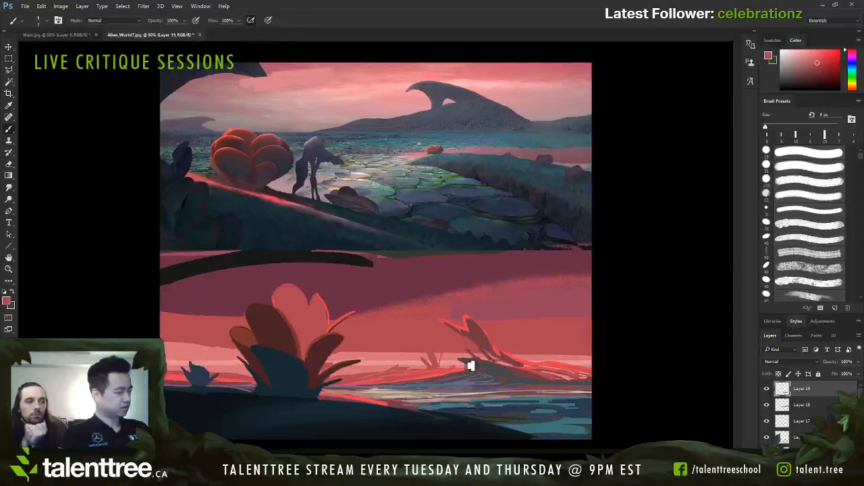
Step: Paint a second small spiky plant in muted red near the mound's far end with a 9 to 10 px brush
key(bracketright)
key(bracketright)
key(bracketright)
key(bracketright)
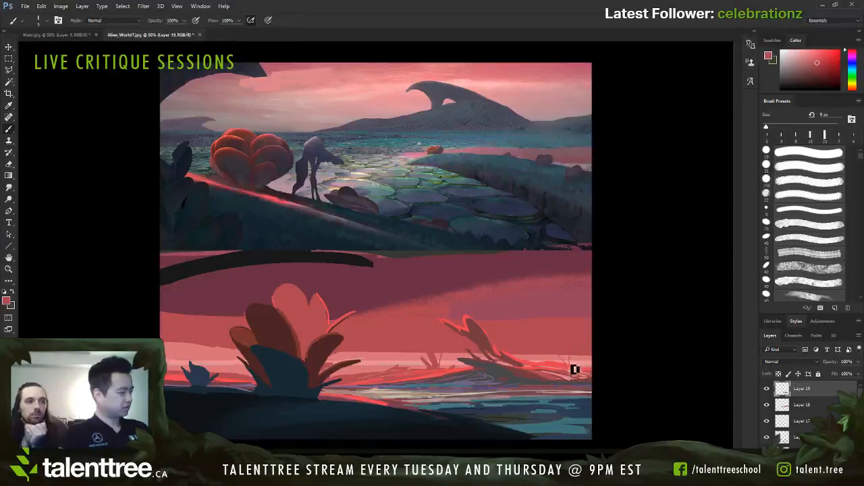
key(bracketleft)
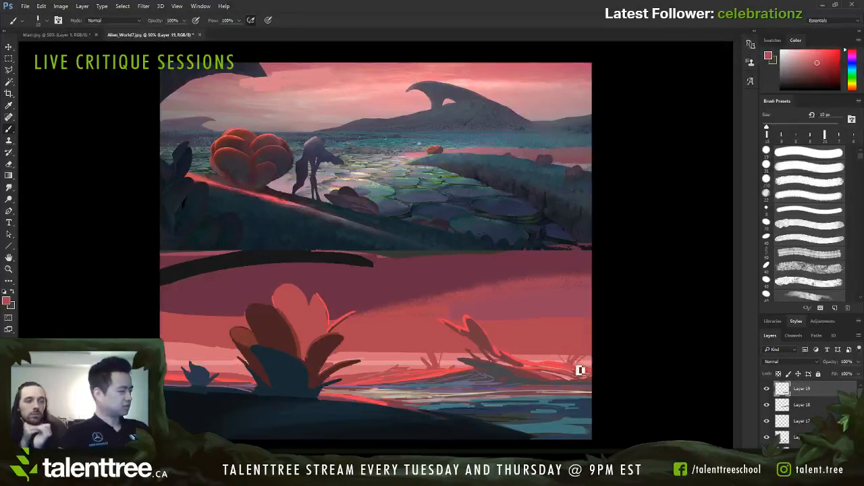
Step: Sample bright red and add lit edges and thin leaves to the small distant plants with a 6 to 8 px brush
alt+click(567, 362)
key(bracketleft)
key(bracketleft)
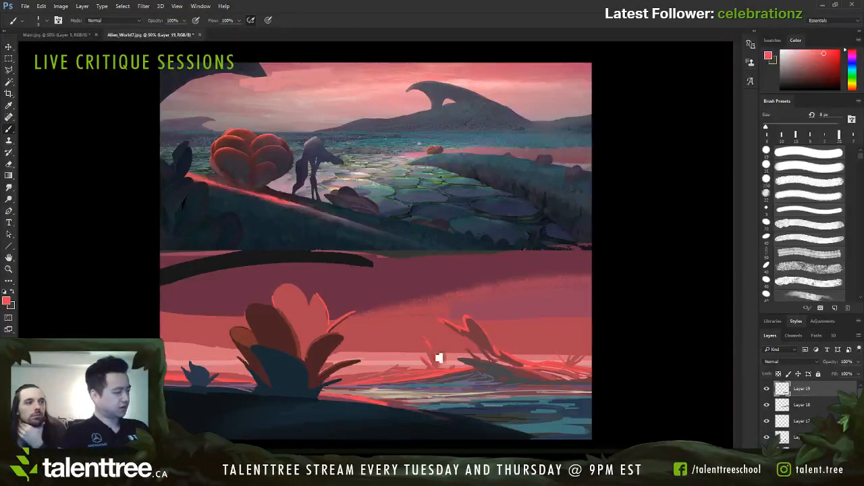
key(bracketleft)
drag(443, 365, 448, 349)
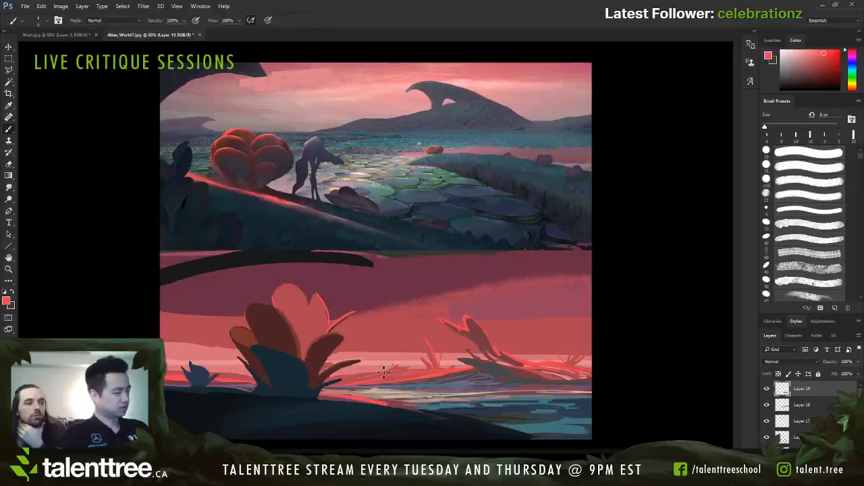
Step: Sample muted red and pale pink from the background and trim around the small blue plant's leaves, using brush sizes between 9 and 20 px
key(bracketright)
key(bracketright)
key(bracketright)
key(bracketright)
key(bracketright)
key(bracketright)
key(bracketright)
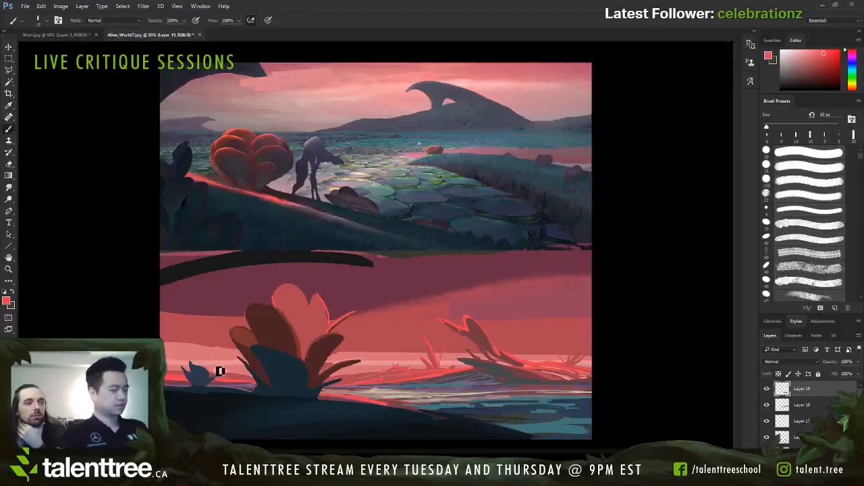
key(bracketleft)
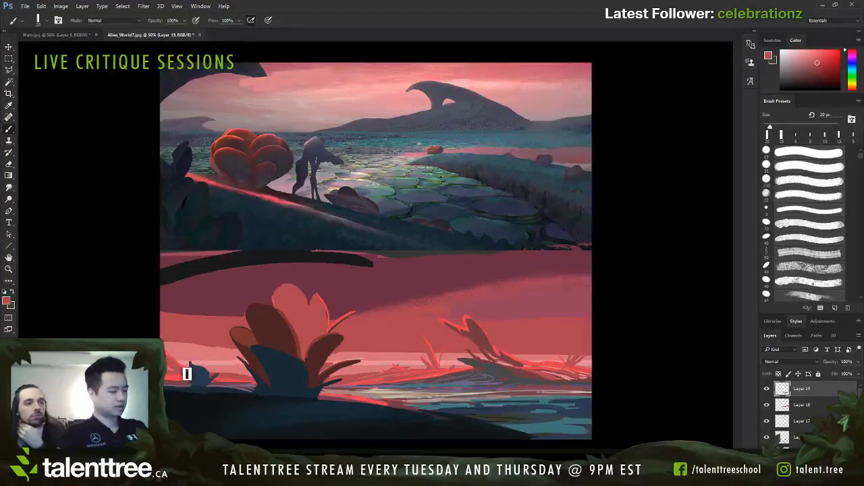
alt+click(177, 352)
alt+click(178, 353)
key(bracketleft)
key(bracketleft)
key(bracketleft)
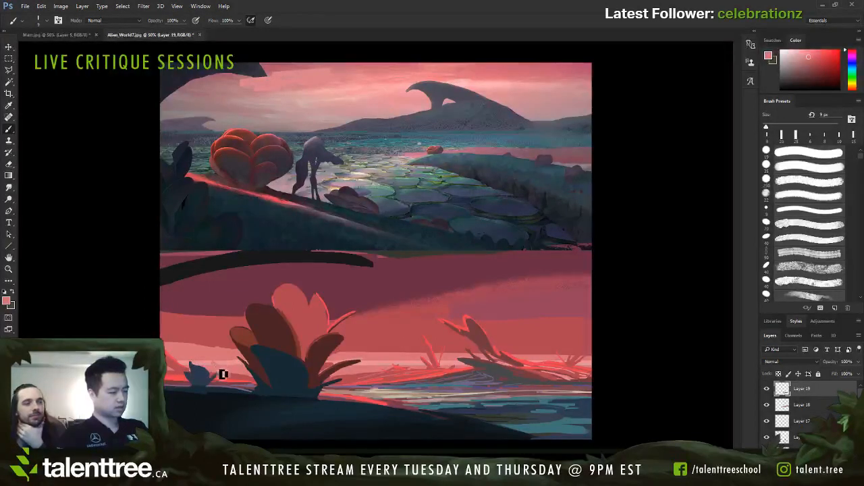
alt+click(227, 352)
key(bracketright)
drag(212, 360, 227, 371)
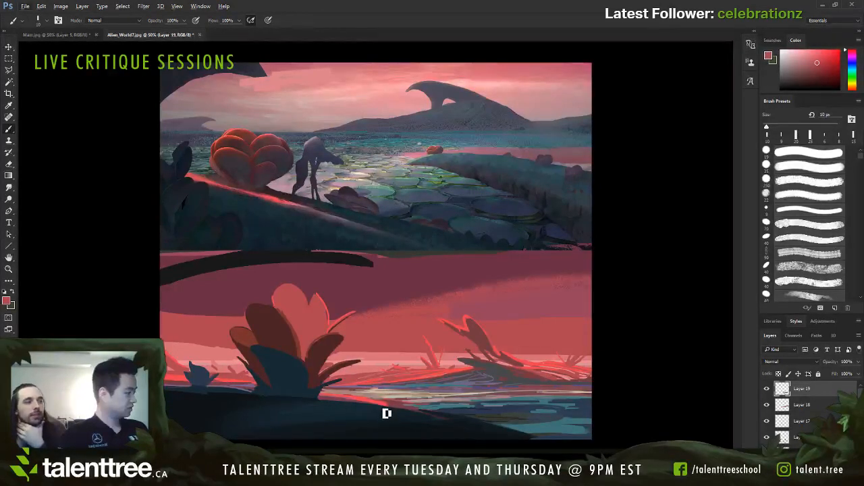
Step: Sample pink and red tones around the large plant and refine its leaf edges with a 10 to 20 px brush
alt+click(336, 363)
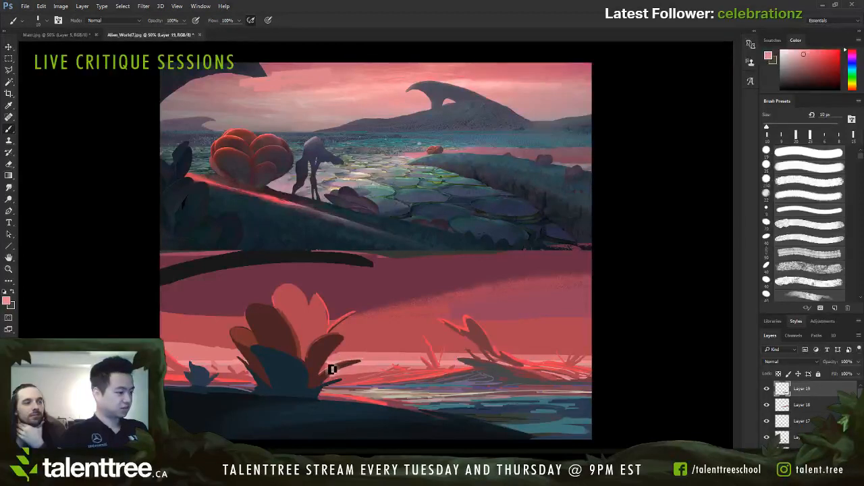
alt+click(334, 350)
alt+click(323, 331)
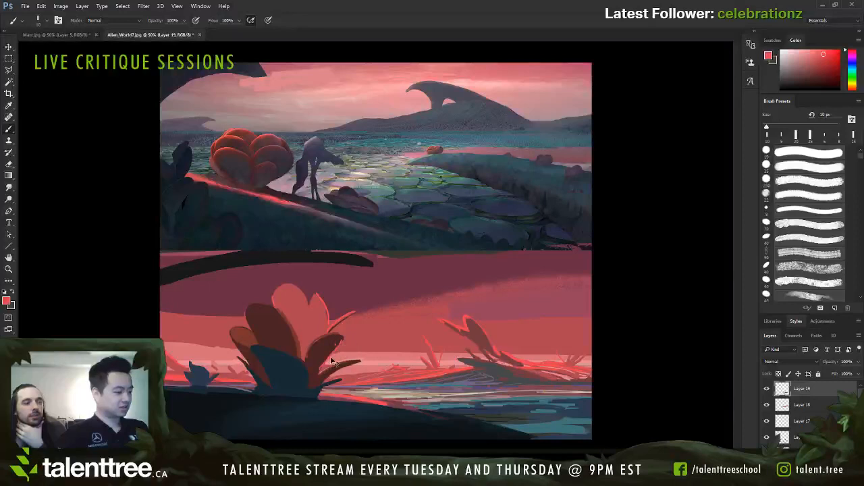
alt+click(340, 339)
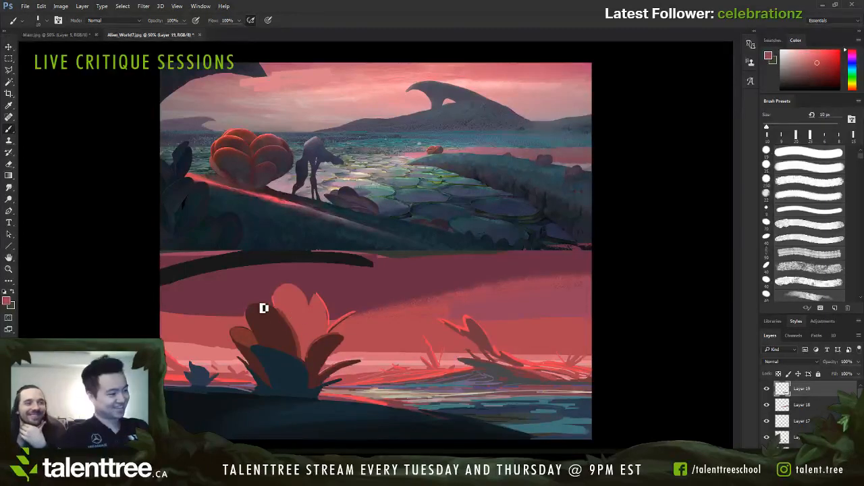
key(])
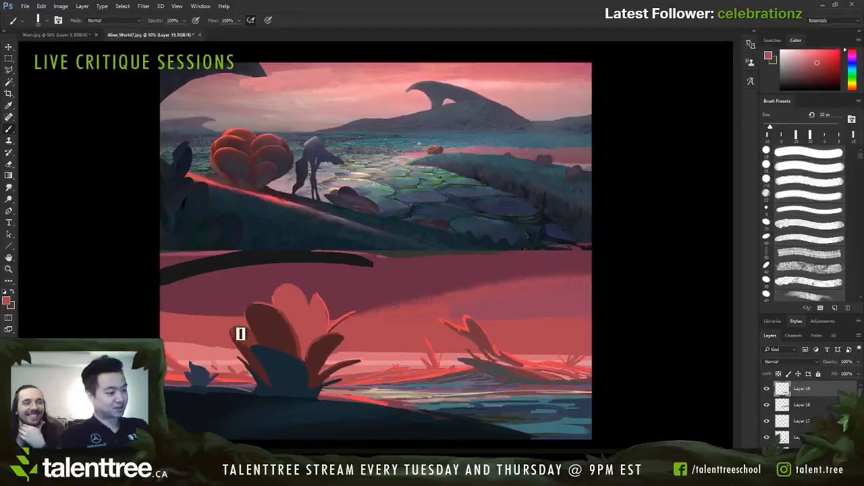
key([)
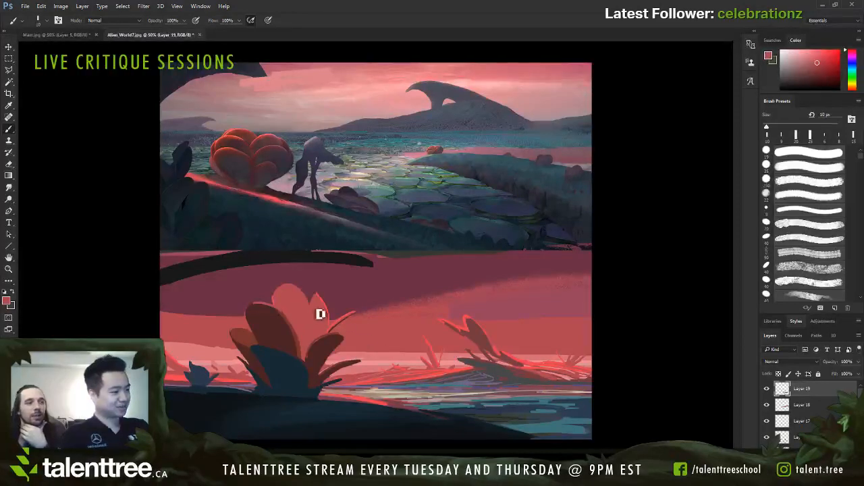
Step: Try bright red strokes on the large plant's tall pink petals, using brush sizes between 20 and 40 px
alt+click(324, 305)
key(])
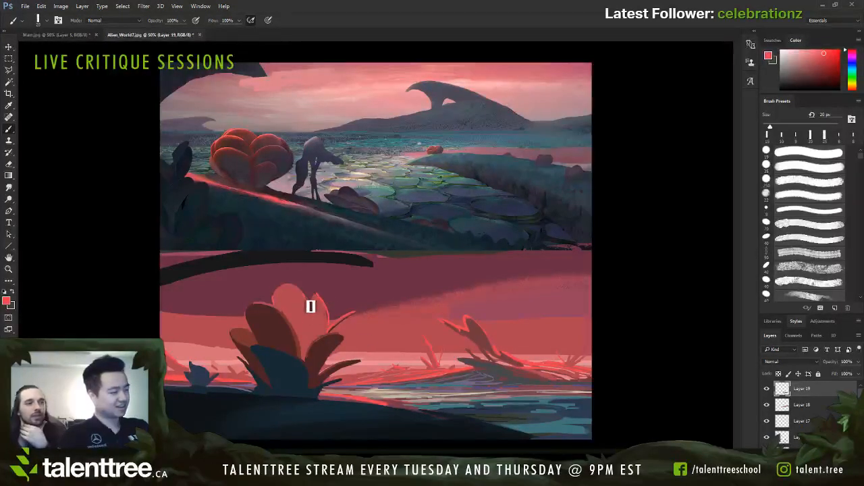
key(])
drag(297, 291, 312, 336)
key(])
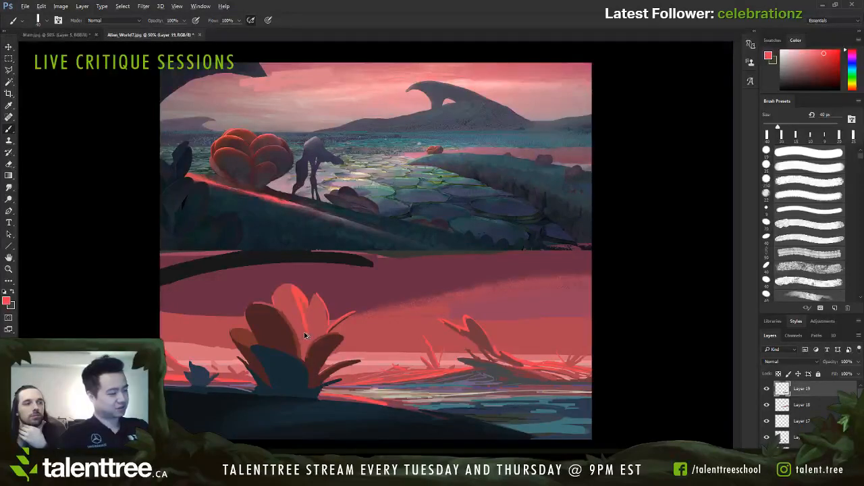
key(ctrl+z)
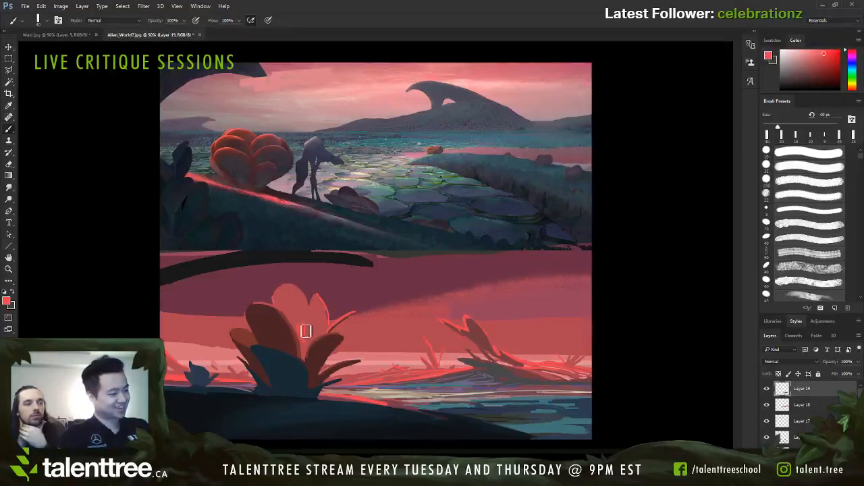
key([)
mouse_move(301, 316)
mouse_down()
mouse_move(300, 324)
mouse_move(299, 295)
mouse_move(302, 313)
mouse_up()
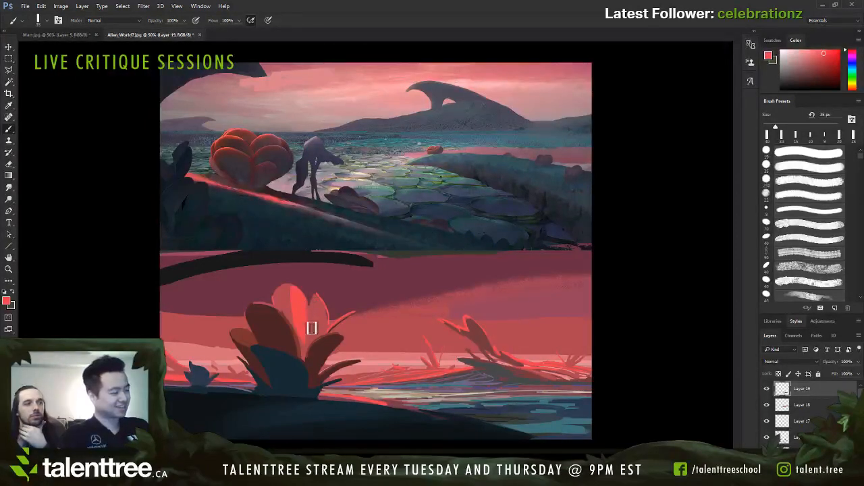
key(ctrl+z)
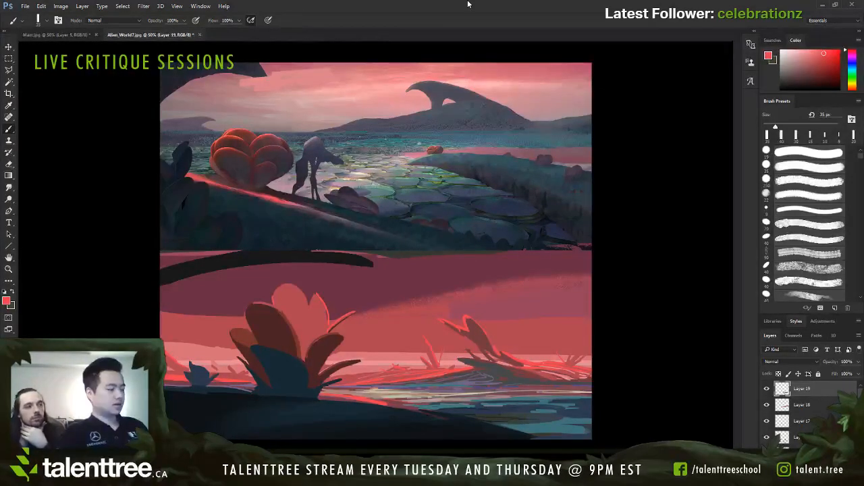
Step: Sample dark navy from the foreground and shade the large plant's blue front leaf with a 45 to 60 px brush
alt+click(276, 397)
key(bracketright)
key(bracketright)
key(bracketright)
key(bracketright)
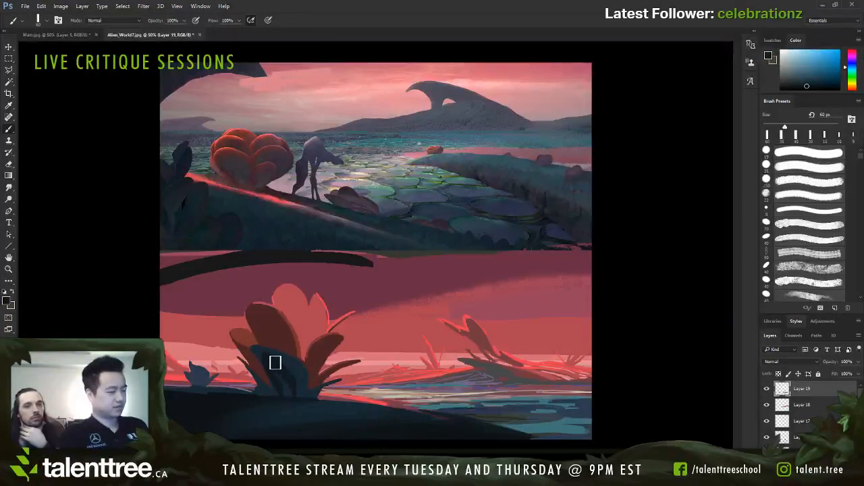
key(bracketleft)
key(bracketleft)
key(bracketleft)
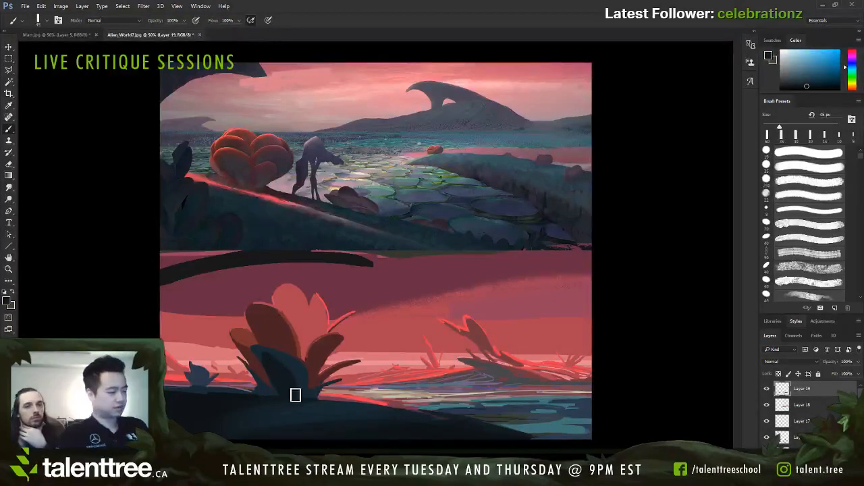
key(bracketleft)
key(bracketleft)
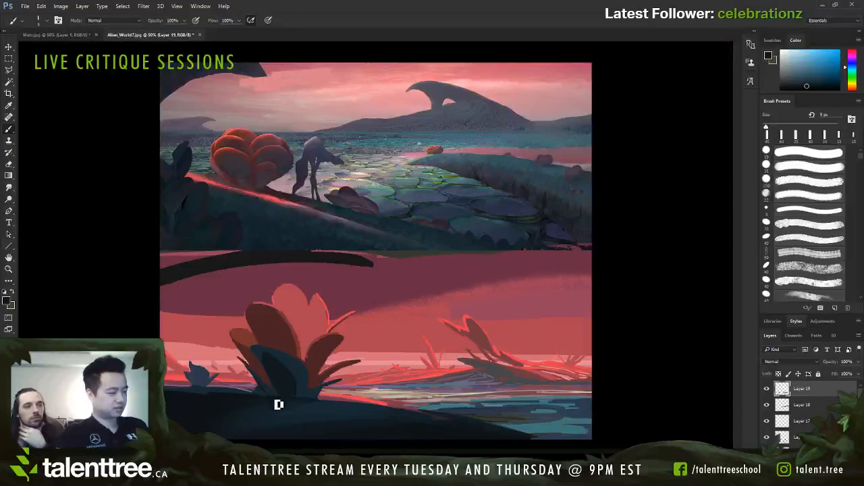
Step: Darken the large plant's base and lower leaves with dark navy so they merge into the ground, using a 9 to 25 px brush
key(bracketright)
key(bracketright)
key(bracketright)
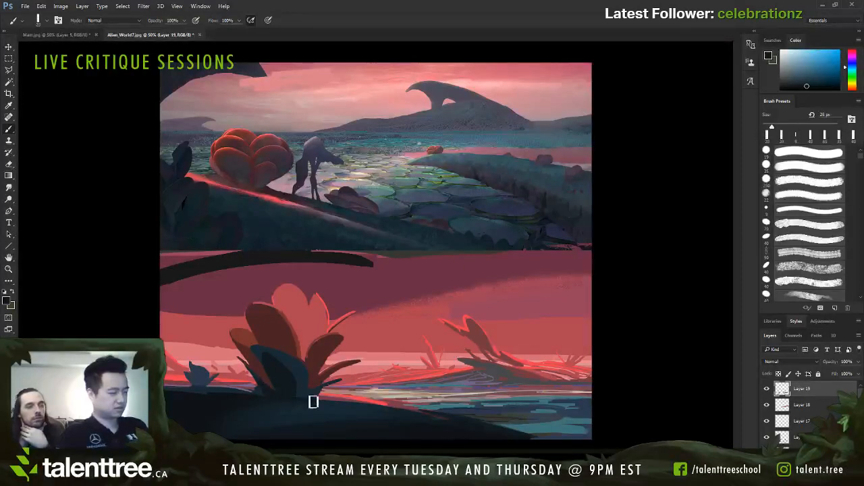
key(bracketleft)
key(bracketleft)
key(bracketleft)
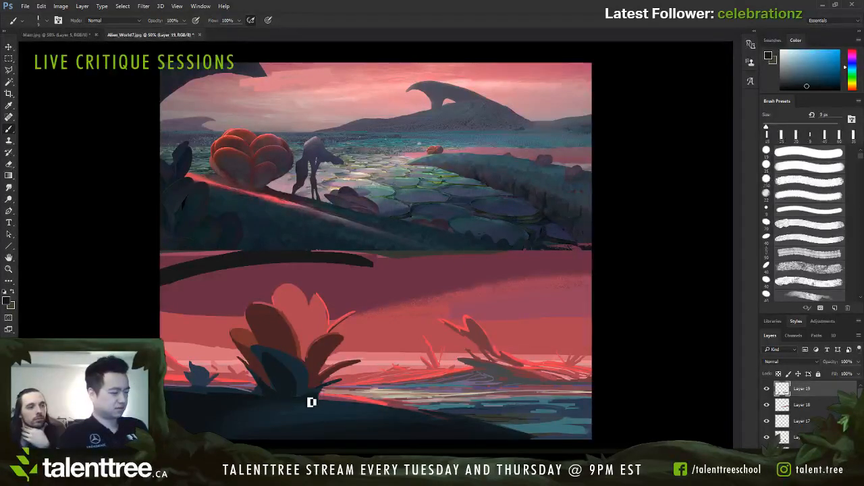
key(bracketleft)
key(bracketleft)
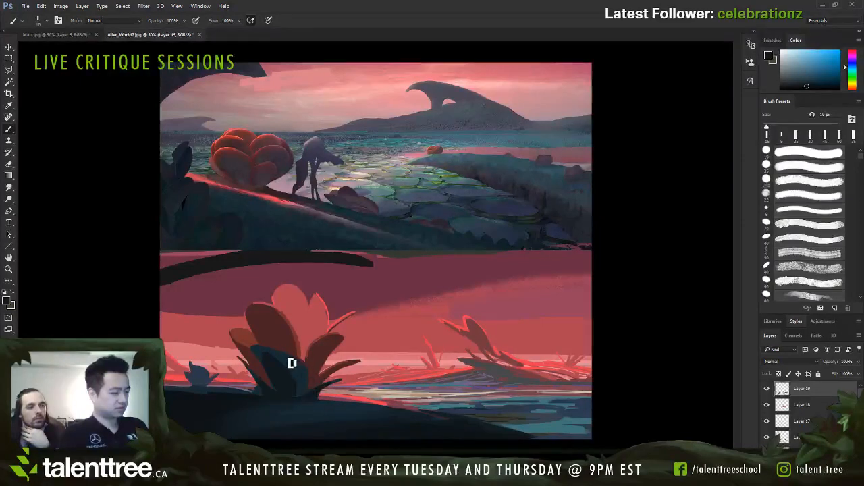
key(bracketright)
drag(318, 397, 308, 403)
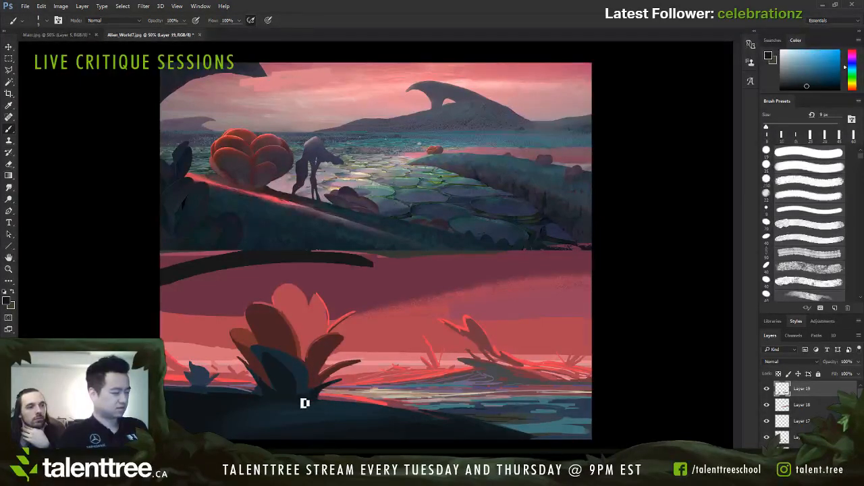
Step: Sample beige and pink tones and add thin pink highlights along the shoreline beside the large plant with an 8 to 10 px brush
alt+click(380, 399)
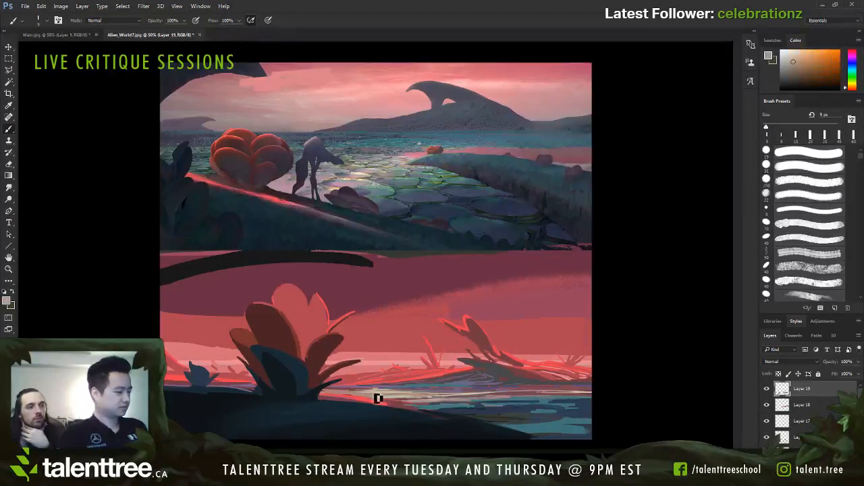
key(bracketleft)
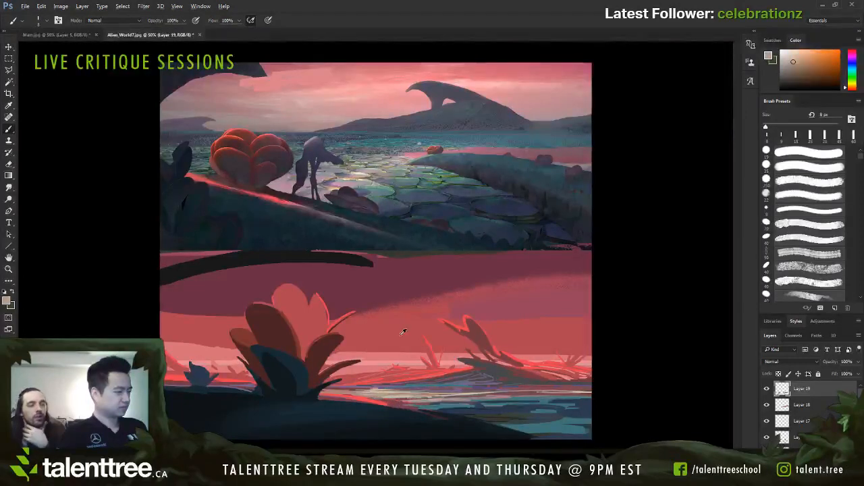
alt+click(410, 368)
key(bracketright)
key(bracketright)
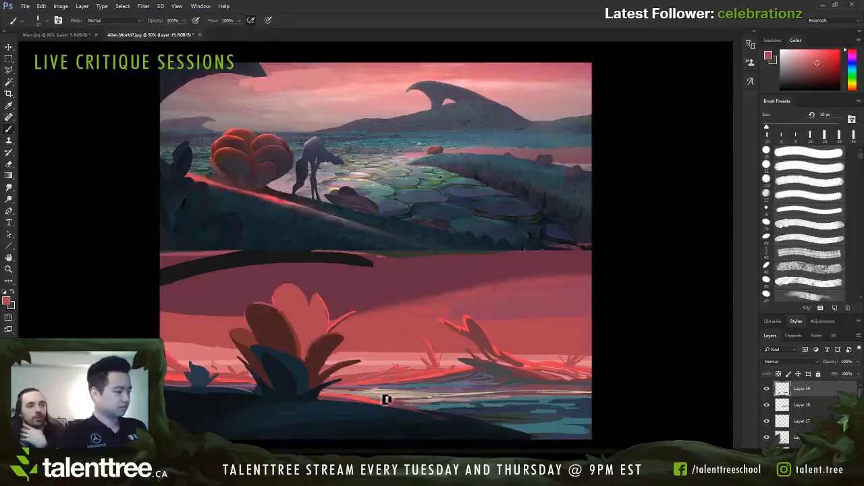
alt+click(383, 385)
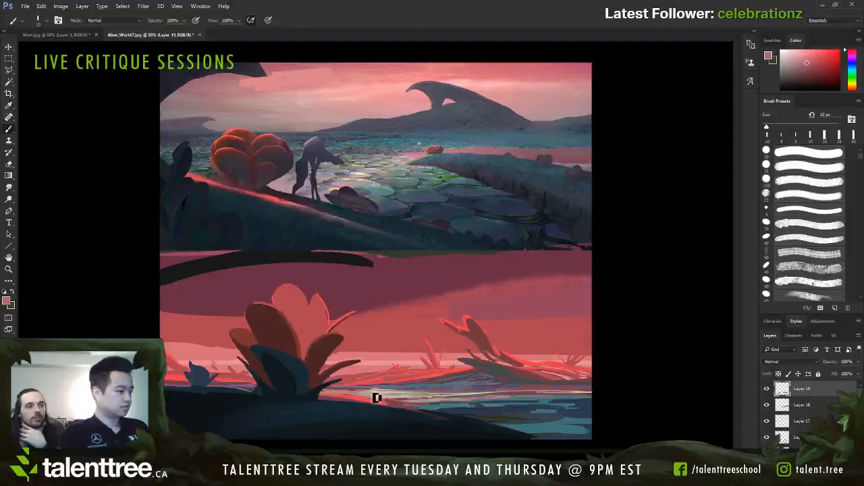
drag(364, 397, 396, 402)
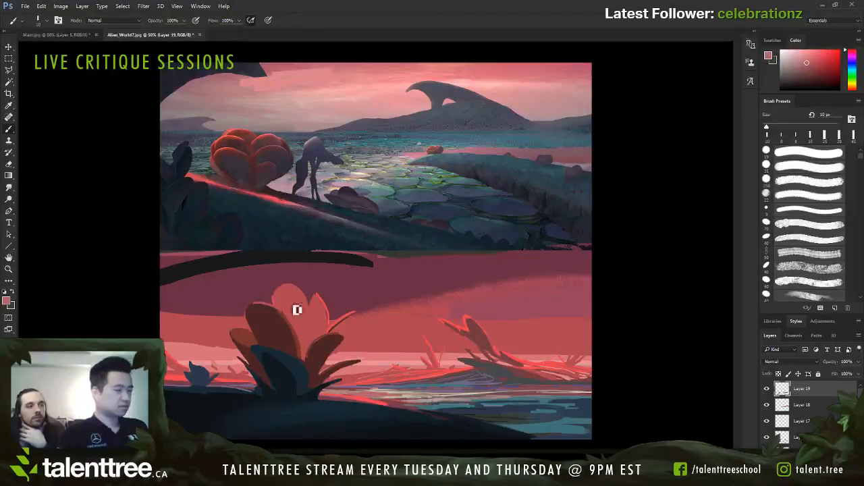
Step: Try a lighter pink stroke on the shoreline and a loose beige oval in the sky, and undo both
click(71, 98)
mouse_move(363, 395)
mouse_down()
mouse_move(408, 398)
mouse_move(348, 400)
mouse_move(368, 402)
mouse_up()
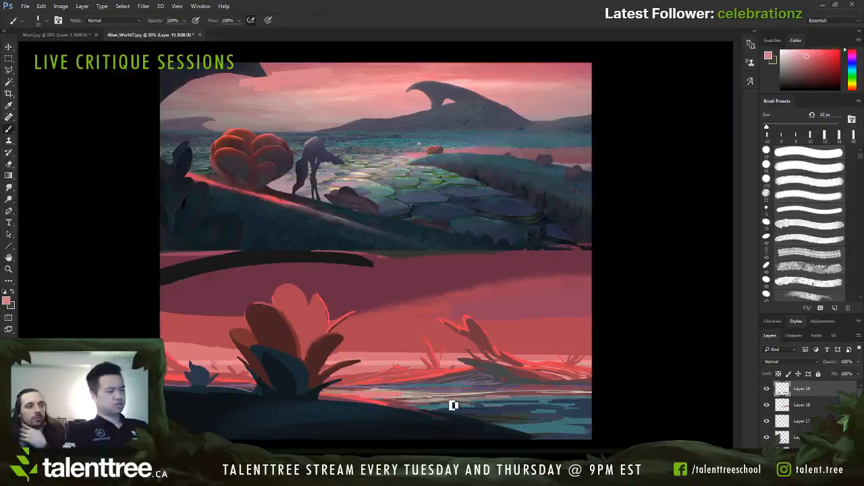
key(ctrl+z)
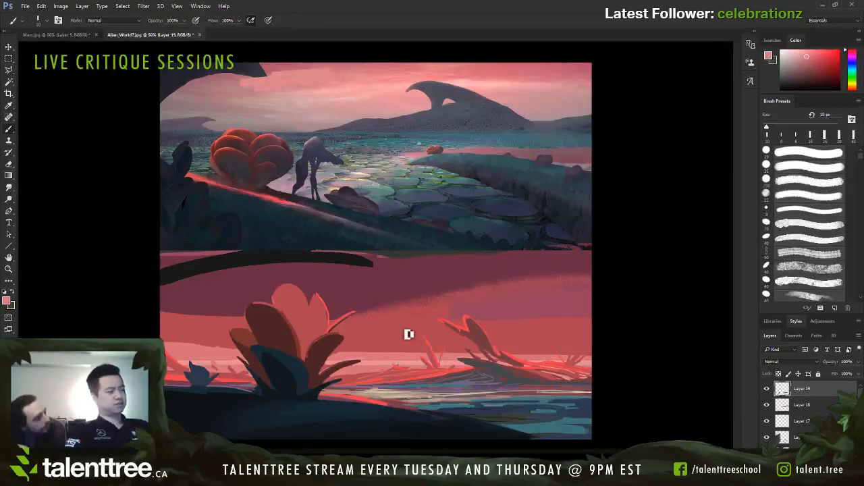
alt+click(399, 393)
drag(381, 324, 413, 301)
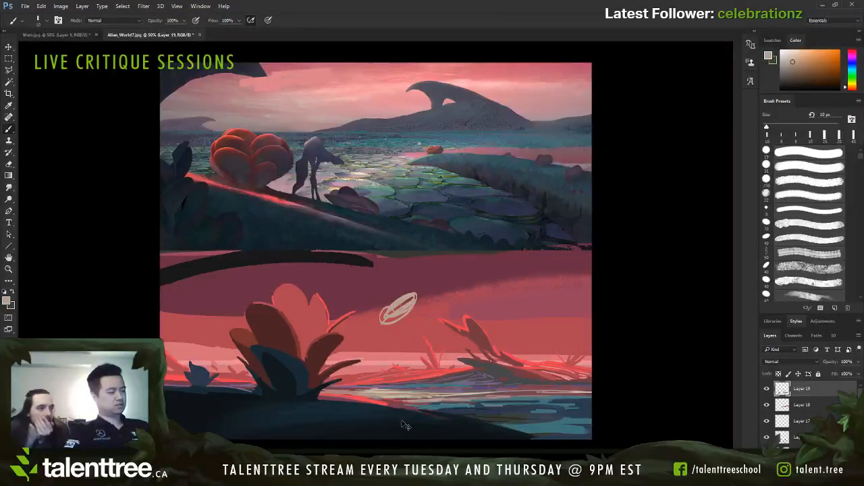
key(ctrl+z)
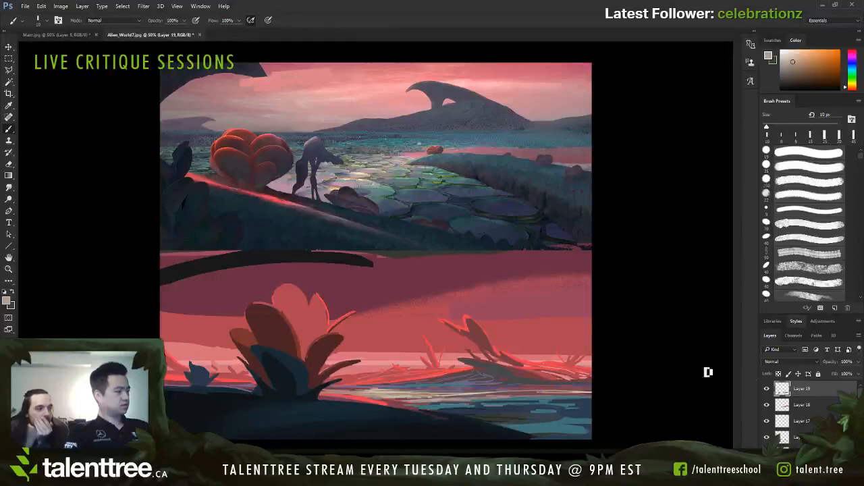
Step: Select Layer 13 and lasso the large plant, the foreground and water, and the smaller shoreline plants into one combined selection
key(v)
click(767, 447)
click(766, 446)
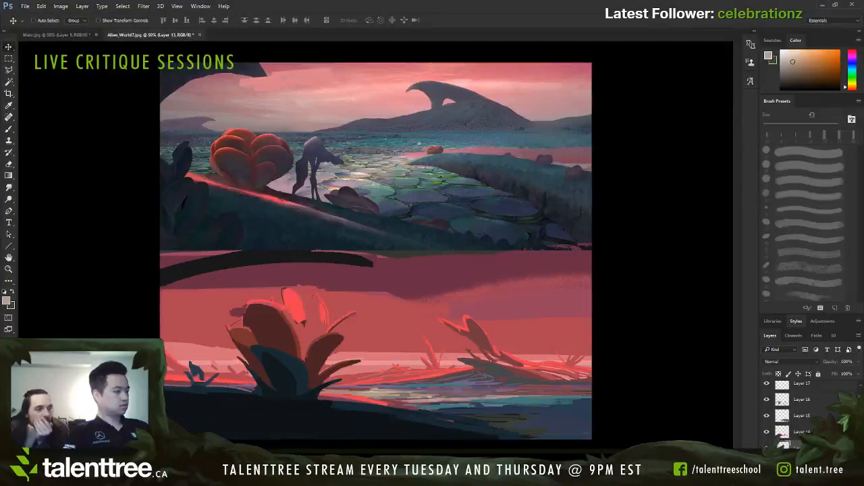
key(b)
key(l)
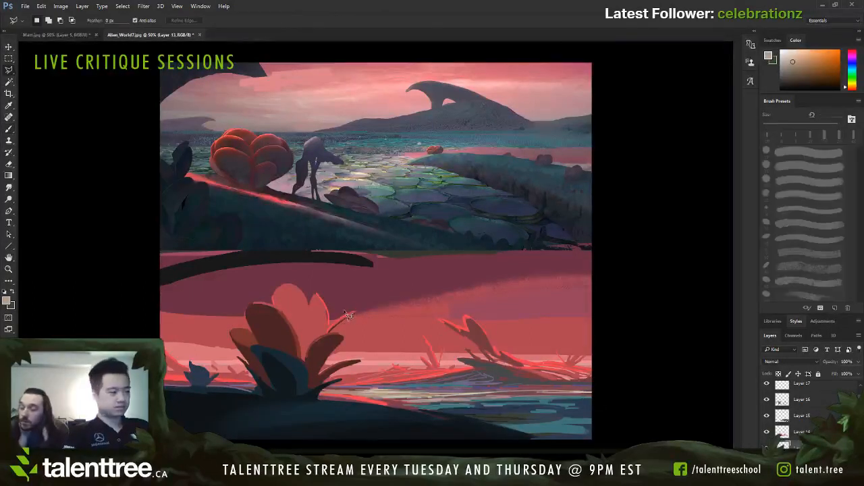
key(shift+l)
key(shift+l)
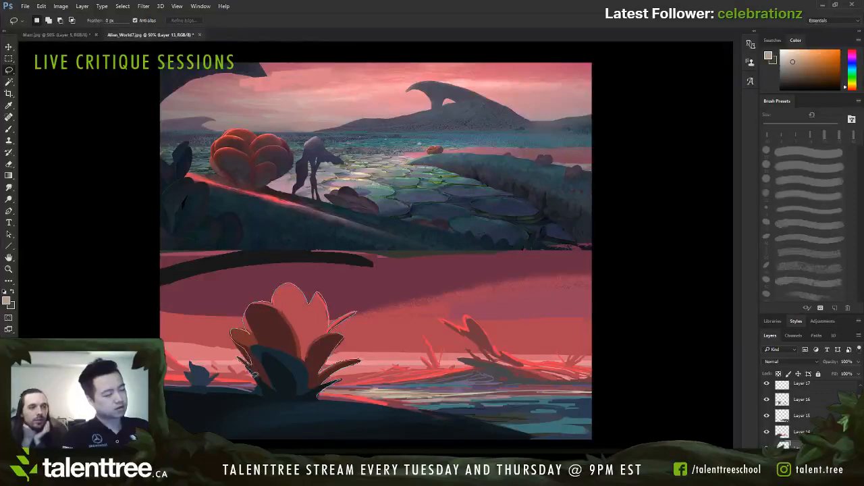
drag(285, 403, 316, 409)
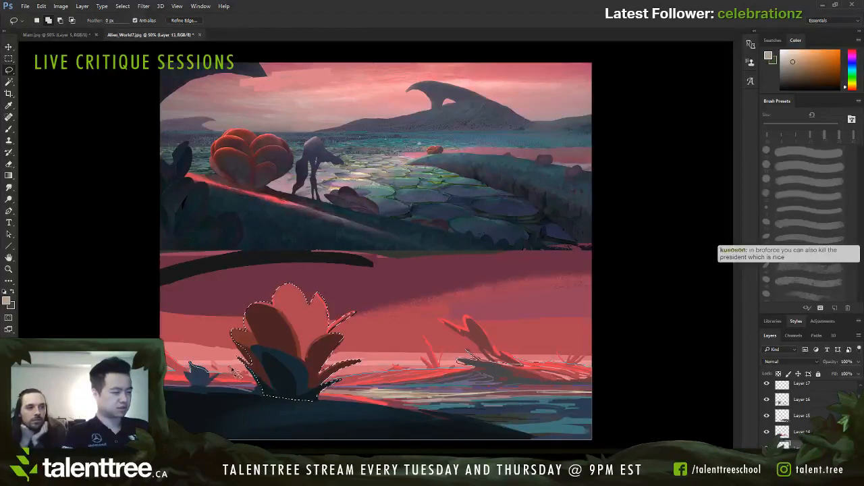
drag(250, 376, 319, 397)
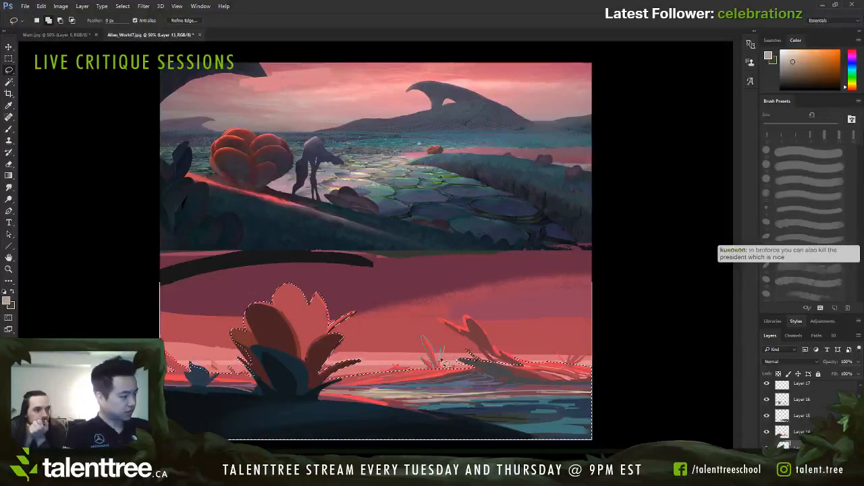
drag(441, 359, 440, 370)
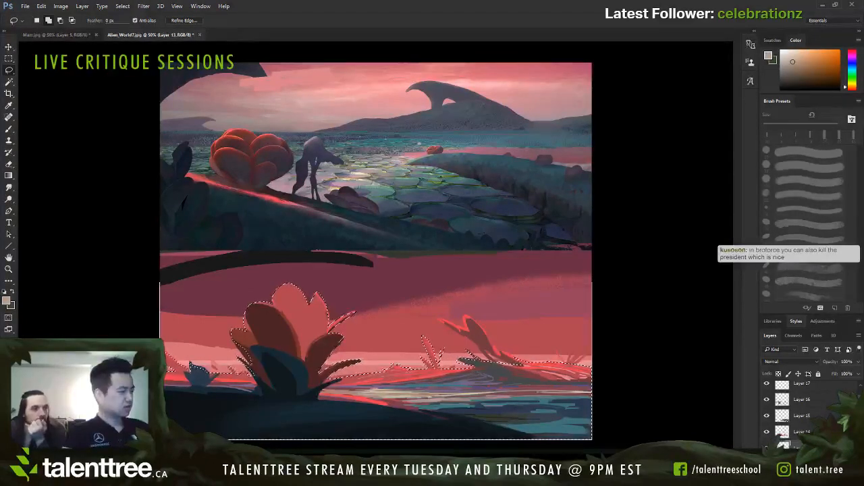
Step: Add a new layer at the top of the layer stack and invert the selection to isolate the area behind the plants
scroll(803, 415, down, 1)
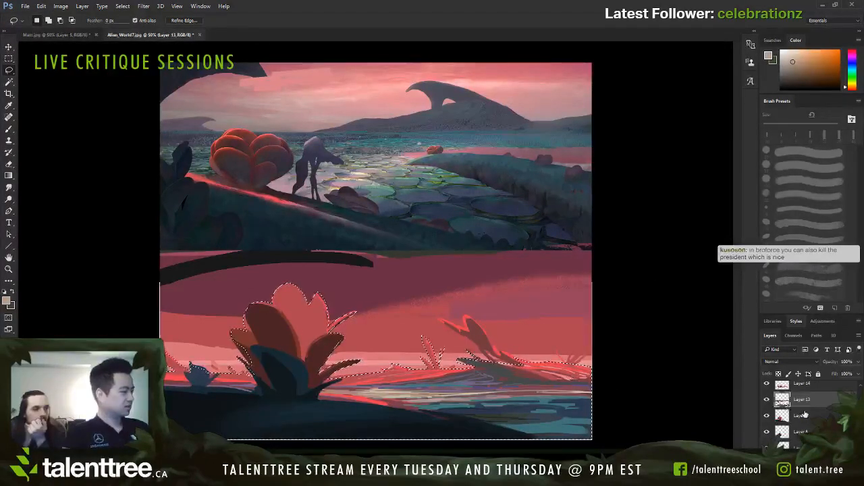
scroll(804, 415, up, 1)
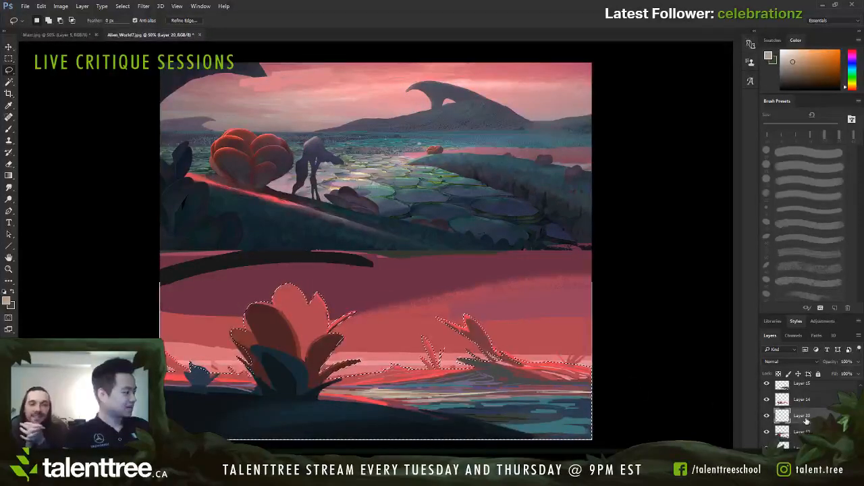
drag(806, 420, 809, 390)
scroll(809, 403, up, 3)
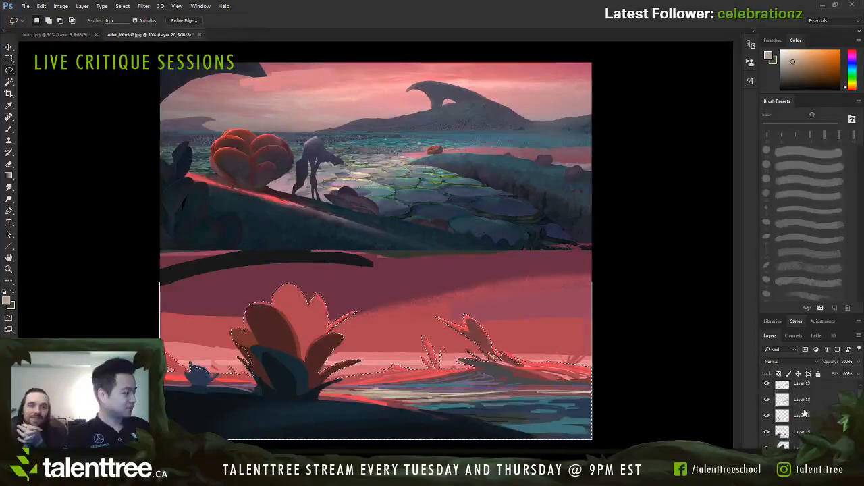
scroll(809, 398, down, 2)
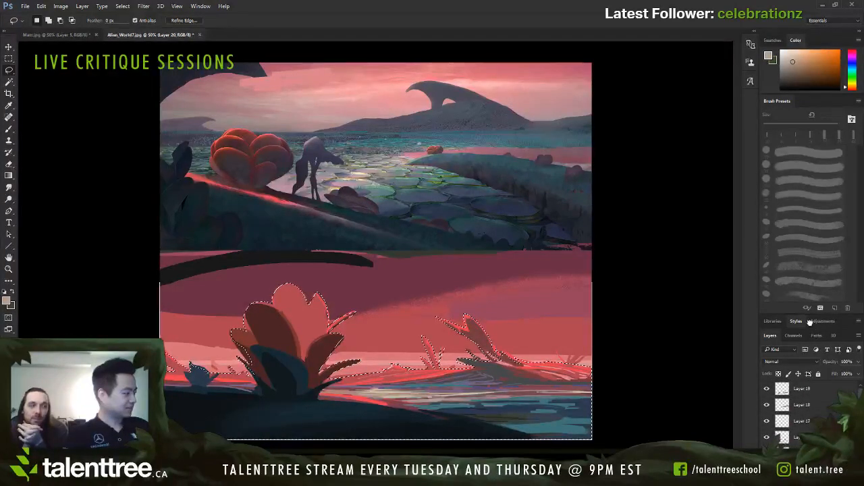
scroll(800, 392, up, 2)
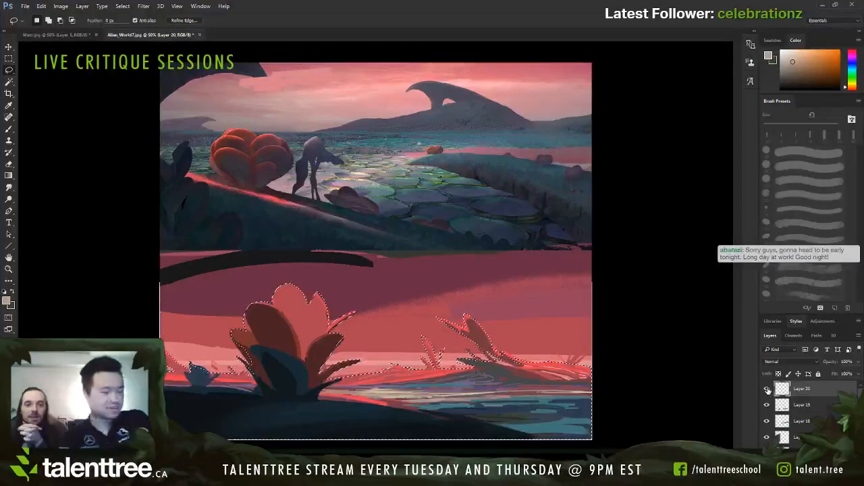
key(ctrl+shift+i)
key(b)
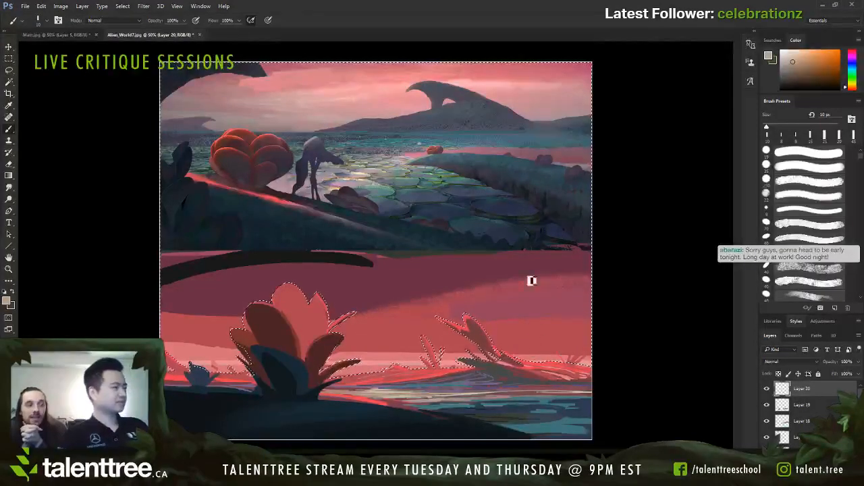
Step: Paint a pale beige band above the horizon beside the large plant with a 100 px square brush, undoing its extension to the right edge
alt+click(385, 359)
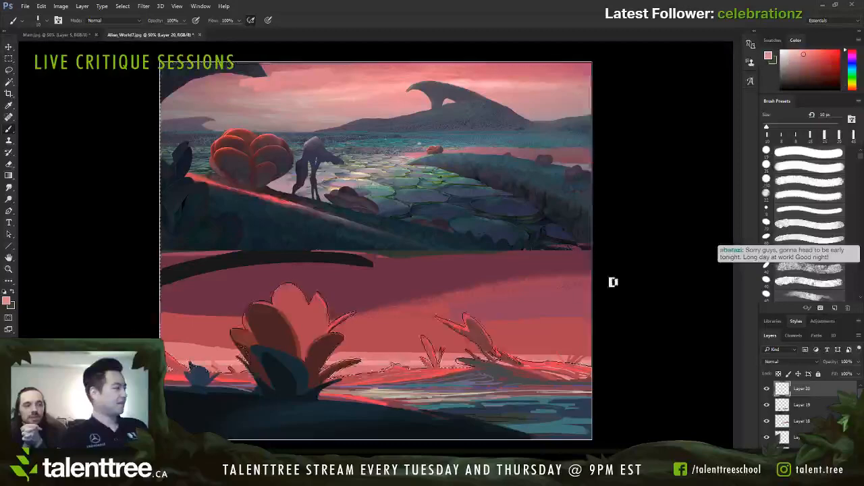
click(791, 221)
alt+click(586, 168)
key(bracketright)
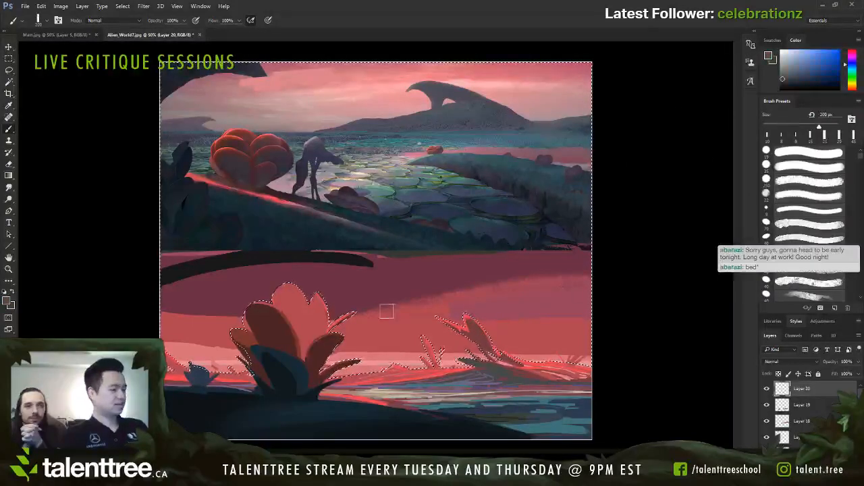
key(bracketleft)
key(bracketleft)
key(bracketleft)
key(bracketleft)
key(bracketleft)
key(bracketleft)
key(bracketleft)
key(bracketleft)
key(bracketleft)
key(bracketleft)
key(bracketleft)
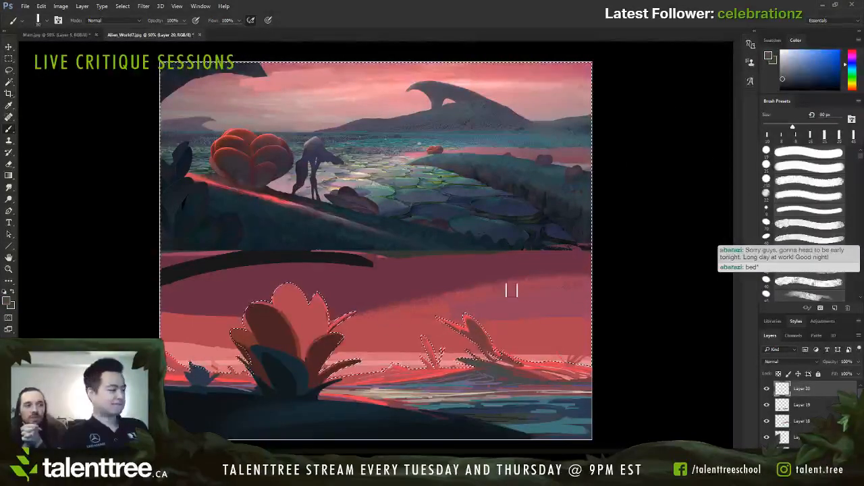
key(bracketright)
key(bracketright)
mouse_move(341, 350)
mouse_down()
mouse_move(420, 342)
mouse_move(391, 342)
mouse_up()
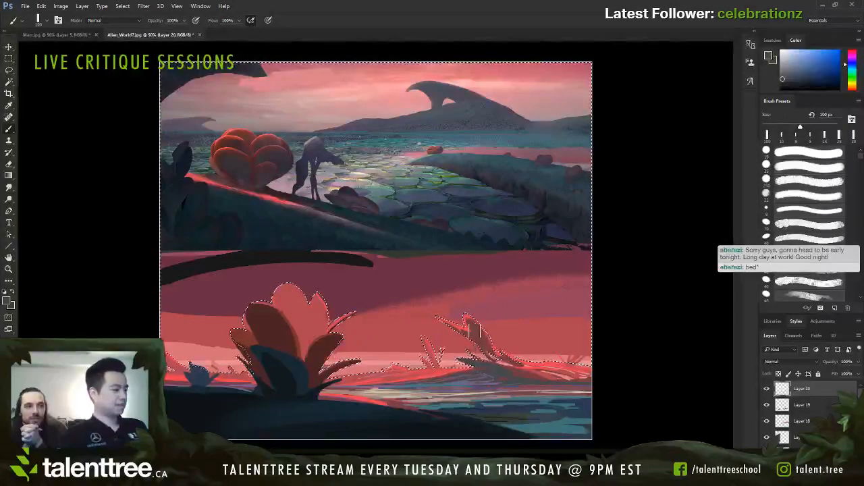
alt+click(362, 346)
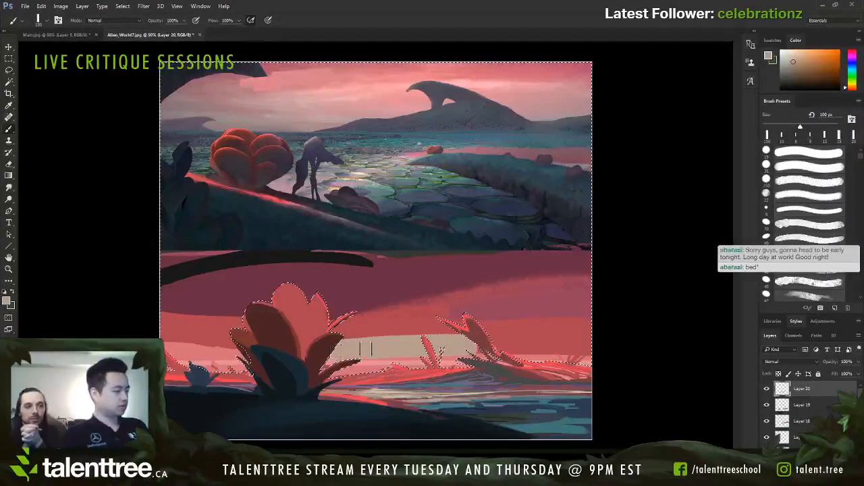
drag(474, 356, 630, 359)
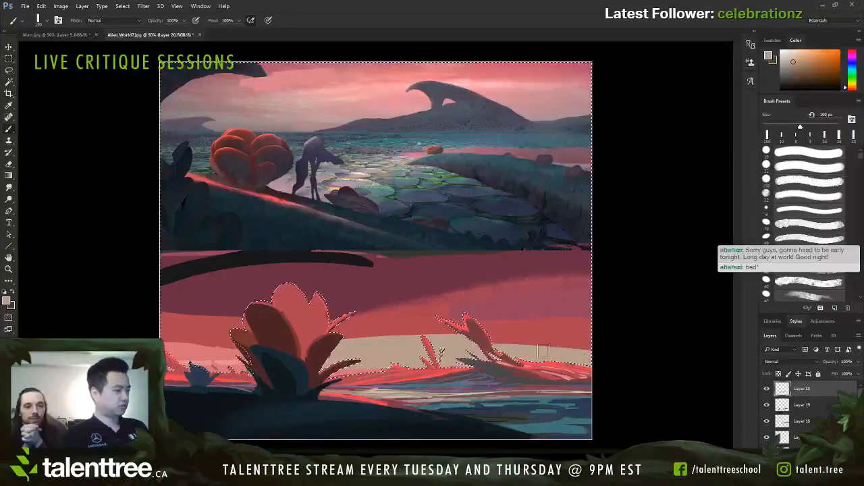
key(ctrl+z)
Step: Switch to a soft brush with 50% flow and blend sampled sky red into the beige band's upper edge at up to 125 px
key(shift+comma)
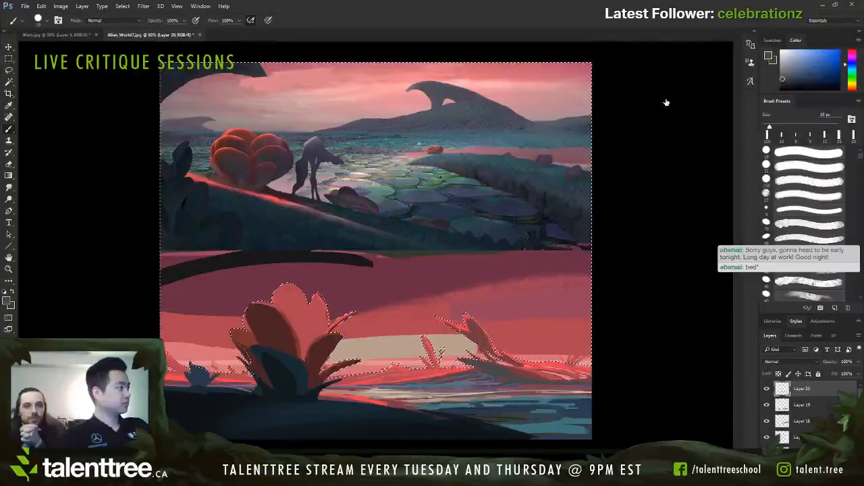
key(period)
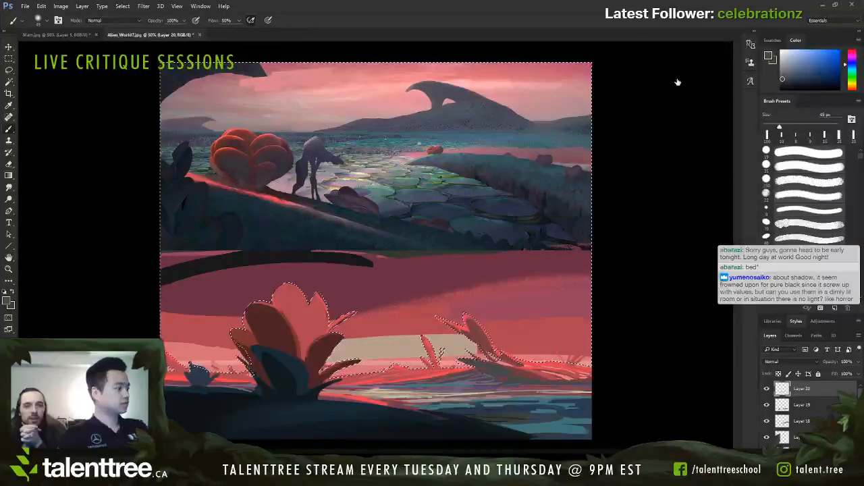
alt+click(391, 327)
key(bracketright)
key(bracketright)
key(bracketright)
key(bracketright)
key(bracketright)
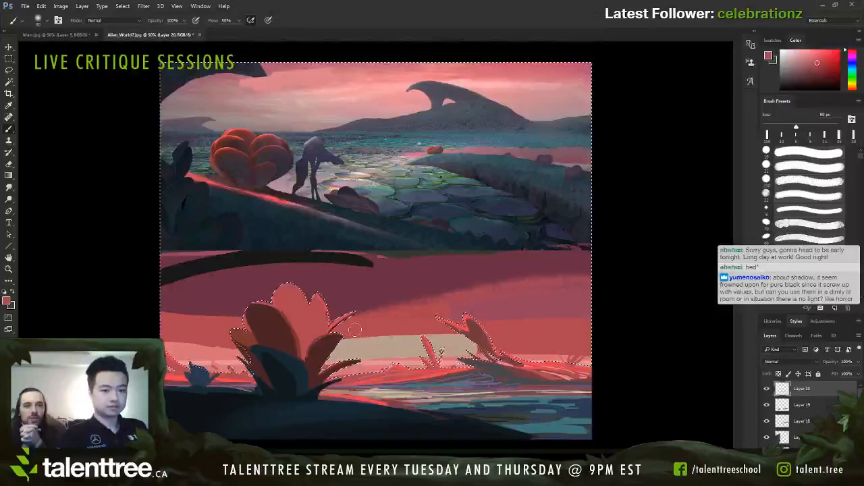
key(bracketright)
key(bracketright)
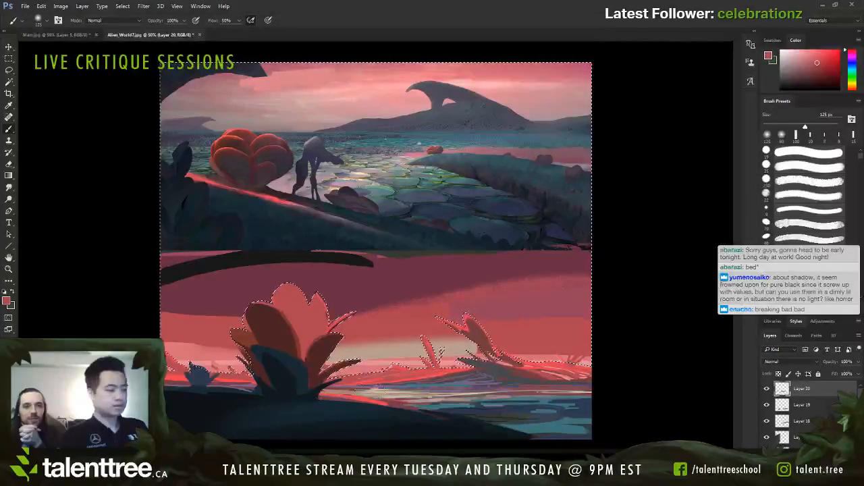
Step: Sample the beige band and extend its soft glow behind the right-hand plant toward the painting's right edge
alt+click(463, 345)
key(bracketleft)
key(bracketleft)
key(bracketleft)
drag(472, 347, 553, 347)
key(bracketright)
key(bracketright)
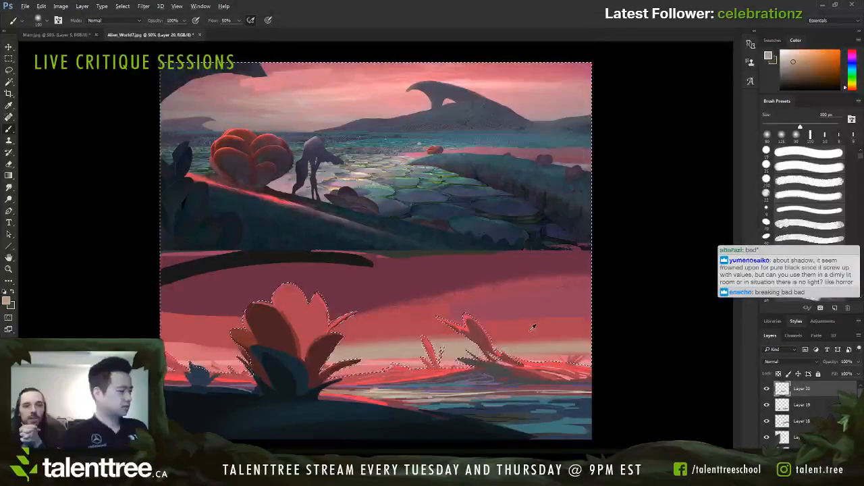
Step: Blend the right part of the horizon glow into the sky using sampled pink and beige with a 100 to 125 px soft brush
alt+click(533, 327)
alt+click(525, 337)
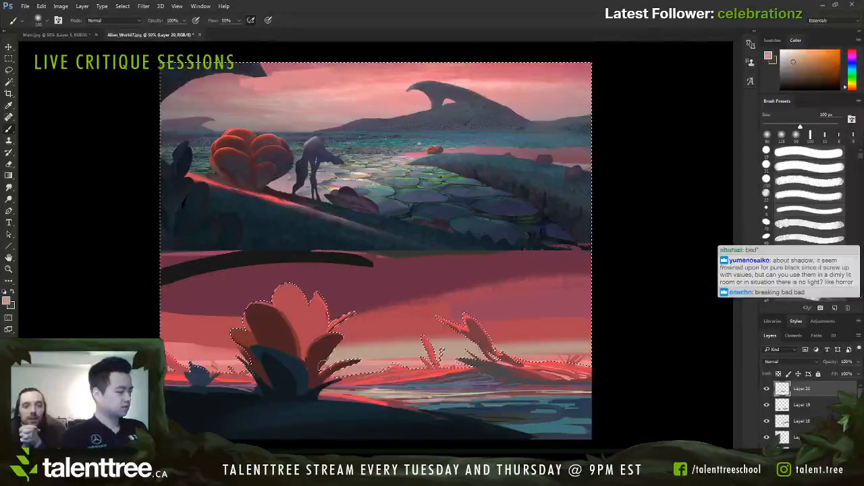
drag(519, 341, 563, 340)
alt+click(515, 340)
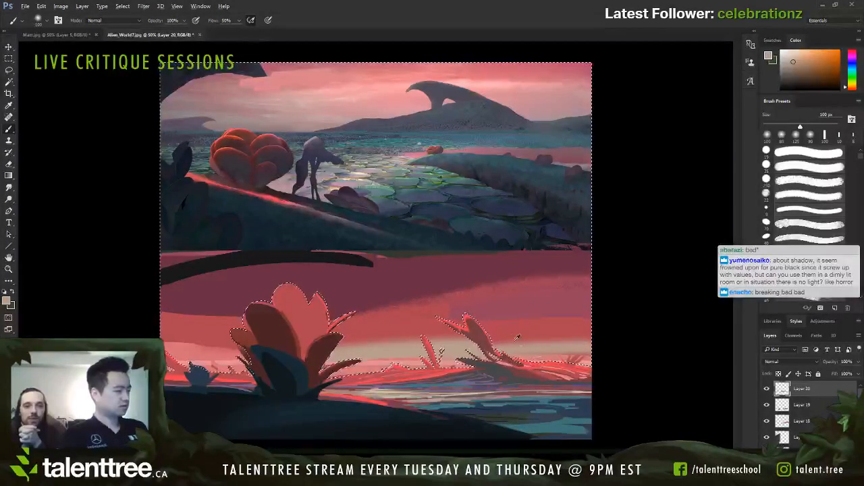
key(bracketright)
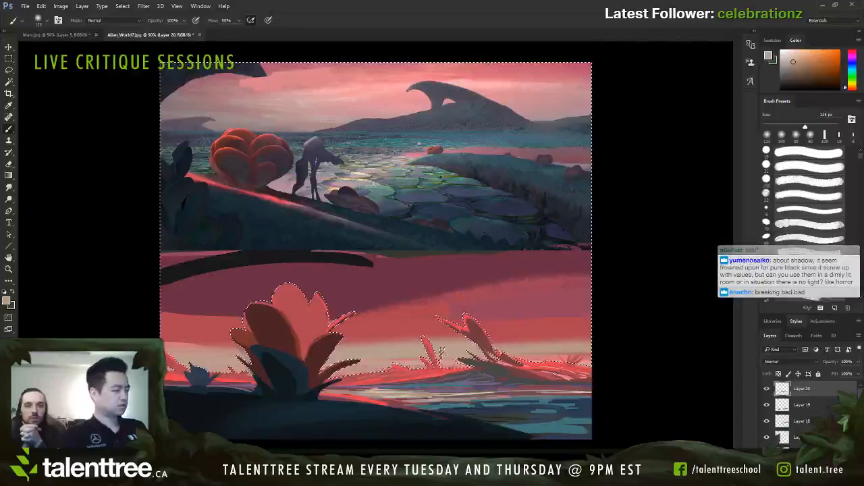
Step: Sample horizon pinks and beige, lighten the beige, and touch up the glow beside the large plant with a 90 px soft brush
alt+click(513, 374)
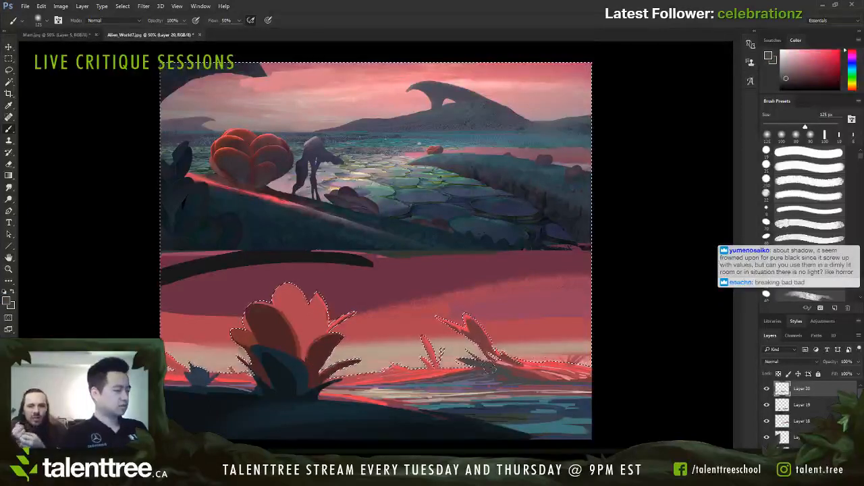
alt+click(440, 370)
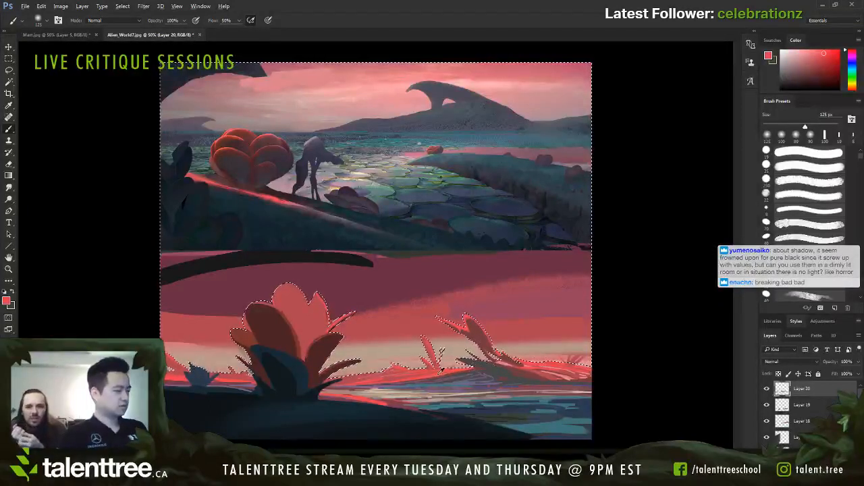
alt+click(395, 350)
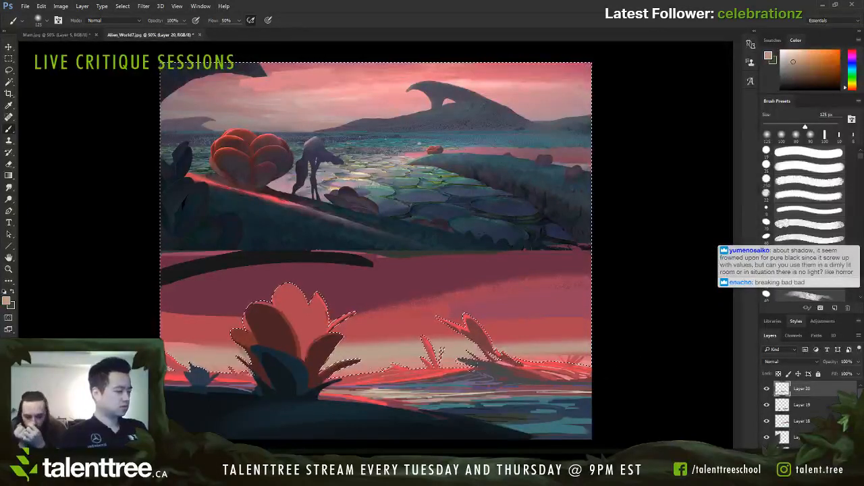
click(64, 97)
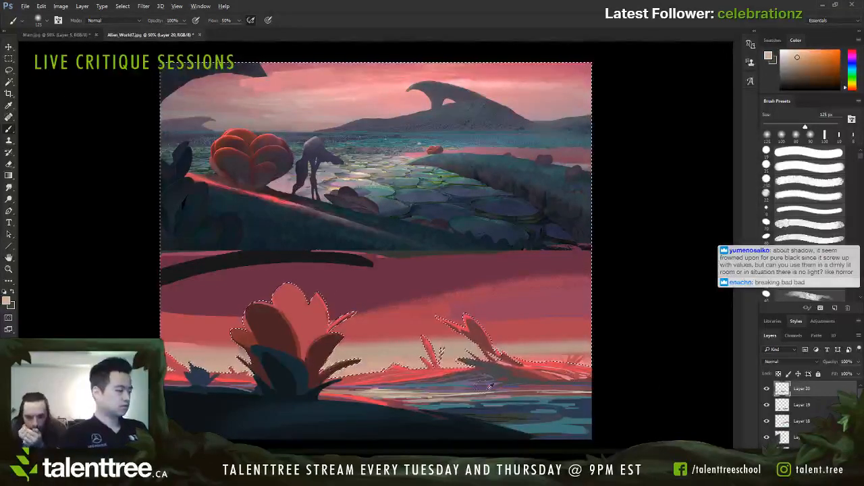
alt+click(489, 386)
key(bracketleft)
key(bracketleft)
alt+click(352, 358)
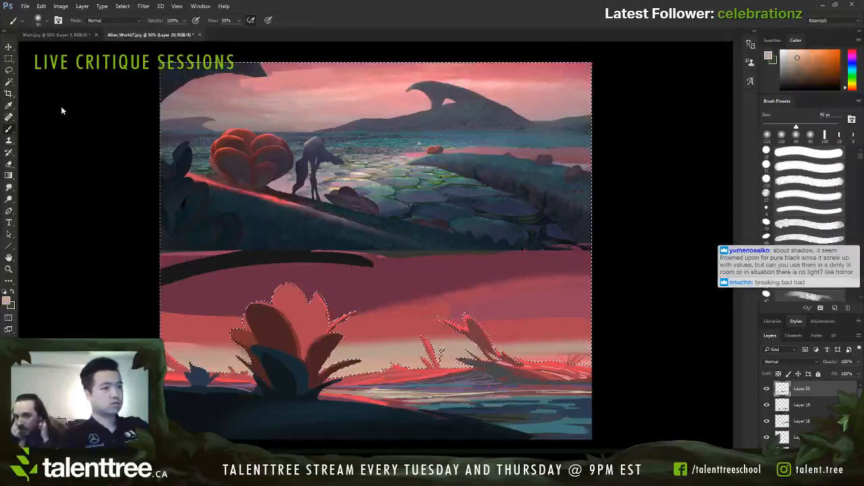
Step: Choose a pale blue-grey and paint cool haze along the horizon beside the large plant with a 70 to 125 px soft brush
drag(90, 134, 58, 103)
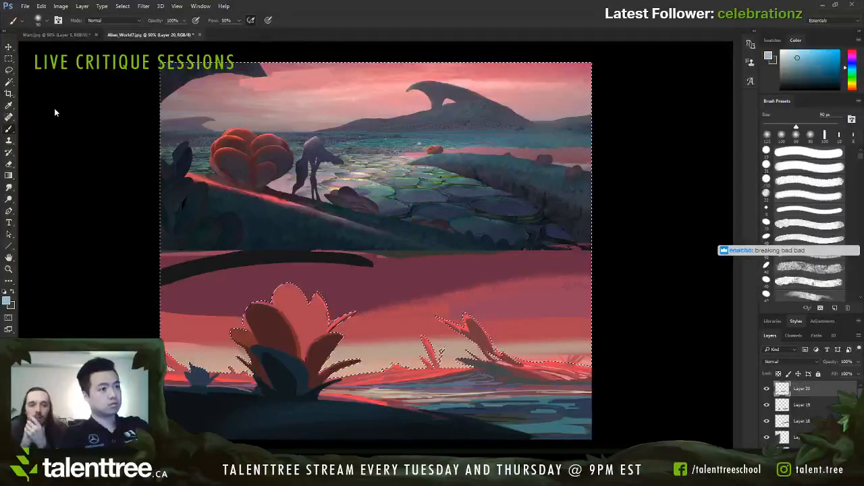
click(59, 96)
key(bracketleft)
key(bracketleft)
key(bracketleft)
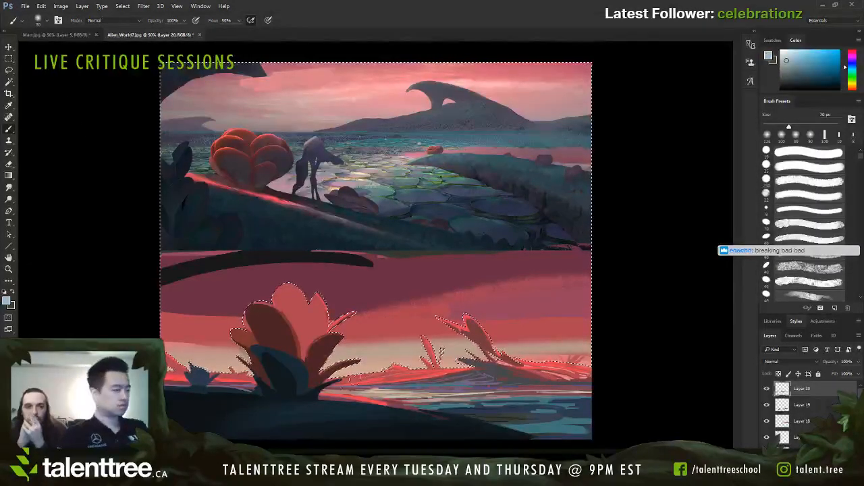
key(bracketright)
key(bracketright)
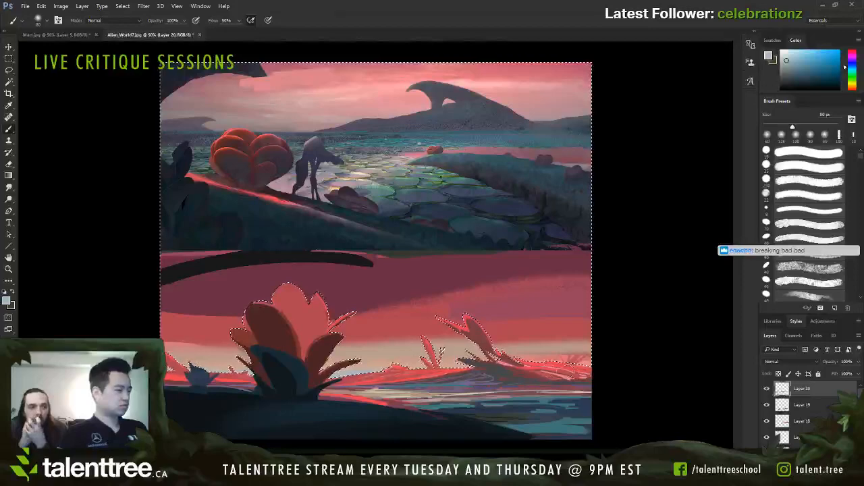
key(bracketright)
key(bracketright)
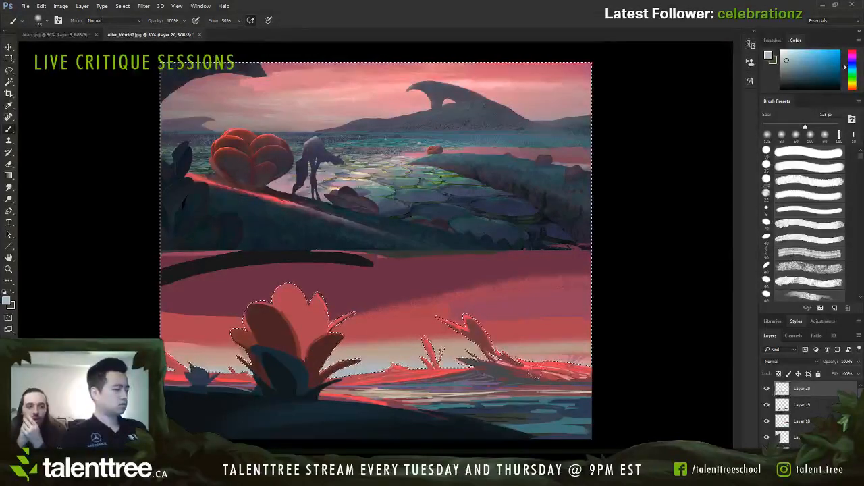
Step: Switch to a warm tan and blend it into the horizon glow between the plants with a 50 to 90 px soft brush
alt+click(457, 347)
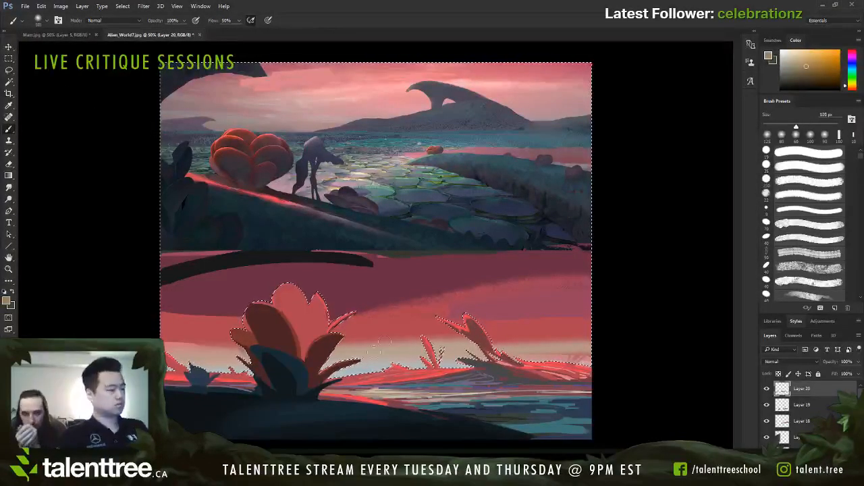
key(bracketleft)
key(bracketleft)
key(bracketleft)
key(bracketleft)
key(bracketleft)
key(bracketleft)
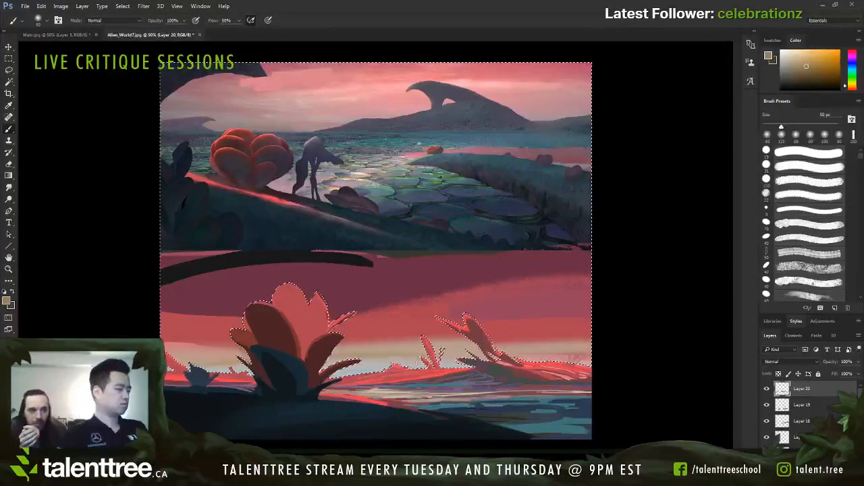
key(bracketright)
key(bracketright)
key(bracketright)
key(bracketright)
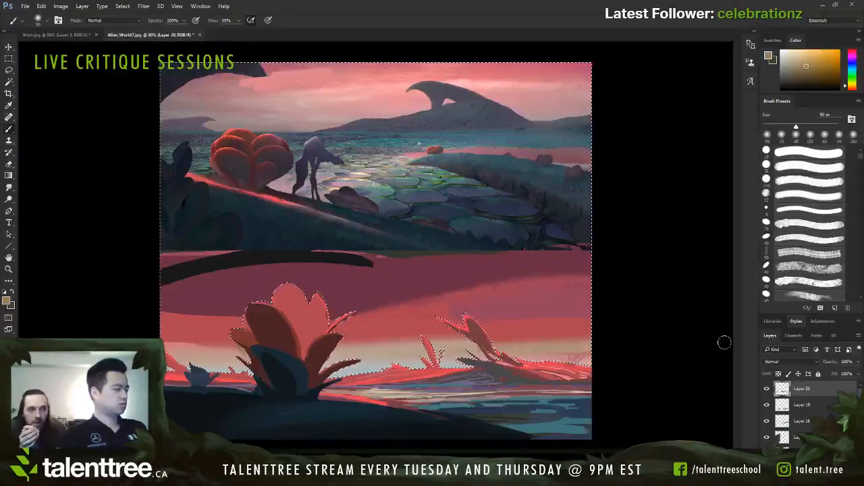
Step: Sample the sky's red, deepen it, and blend the right side of the sky with a soft brush of 125 to 400 px
alt+click(546, 332)
key(bracketright)
key(bracketright)
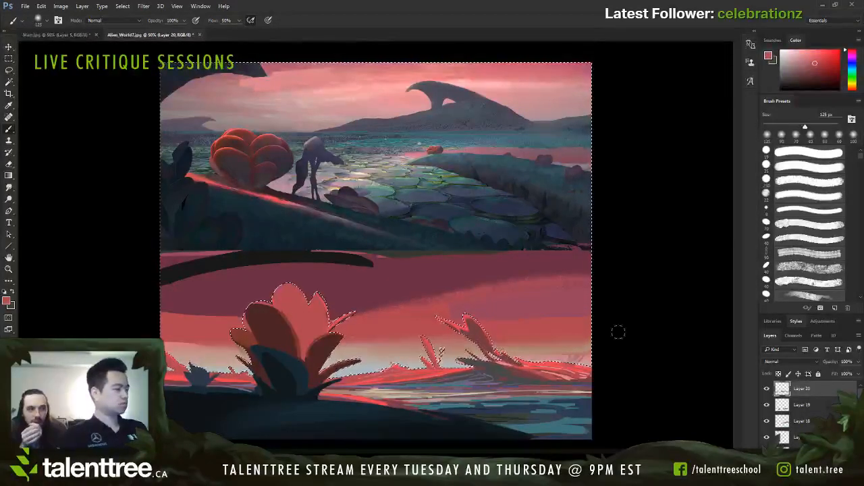
drag(70, 105, 71, 112)
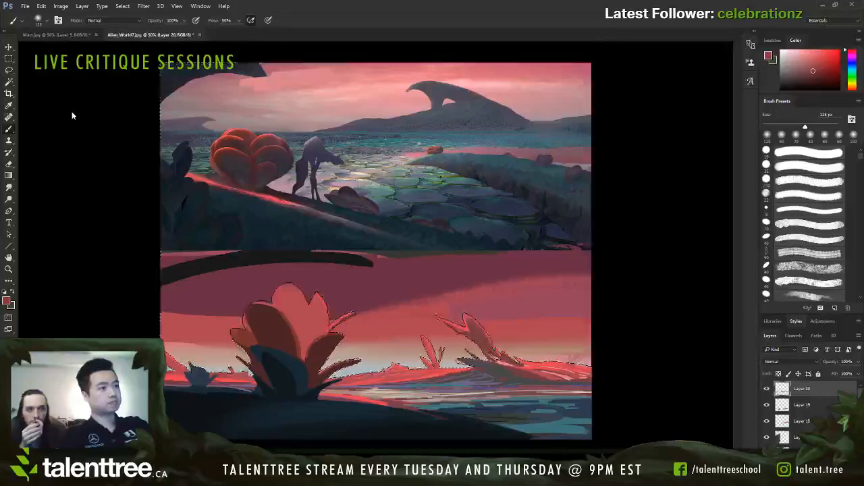
key(bracketright)
key(bracketright)
key(bracketright)
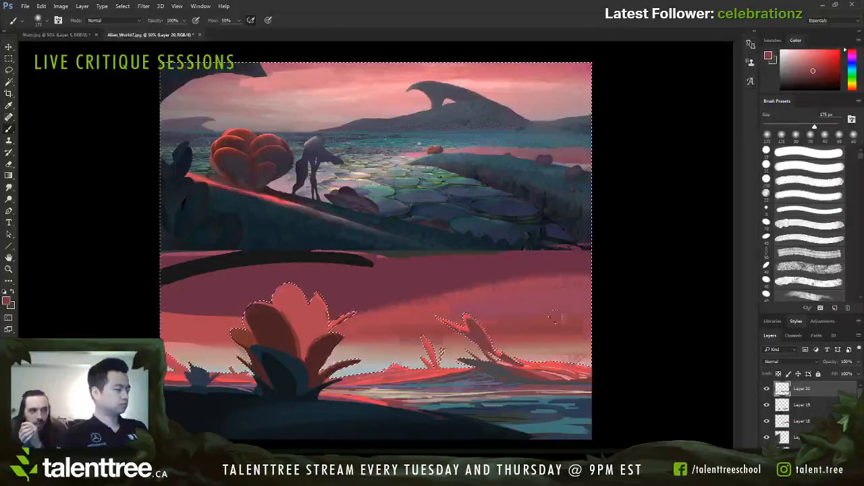
key(bracketright)
key(bracketright)
key(bracketright)
key(bracketright)
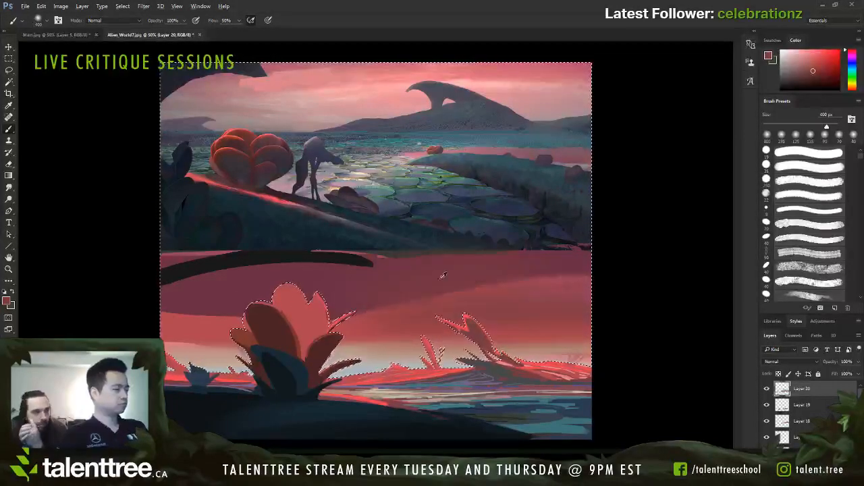
Step: Sample the dark purple cloud and rework its lower edge toward the large plant with a 70 to 100 px soft brush
alt+click(443, 275)
key(bracketleft)
key(bracketleft)
key(bracketleft)
key(bracketleft)
key(bracketleft)
key(bracketleft)
key(bracketleft)
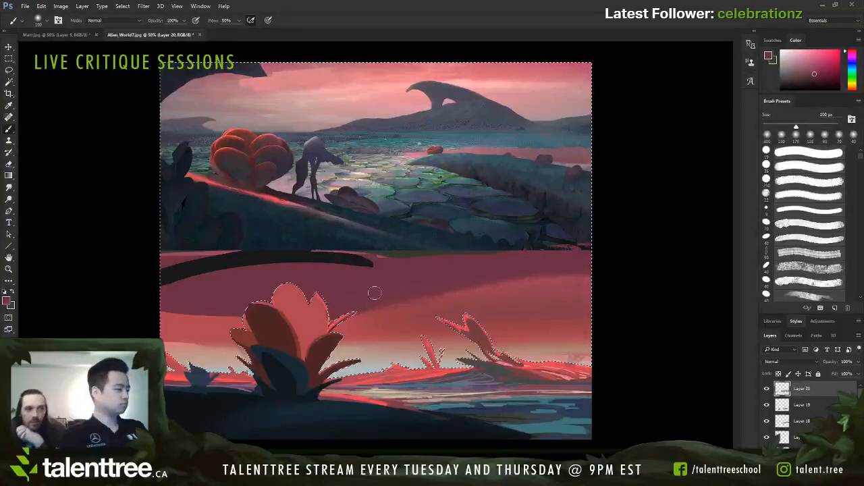
key(bracketleft)
key(bracketleft)
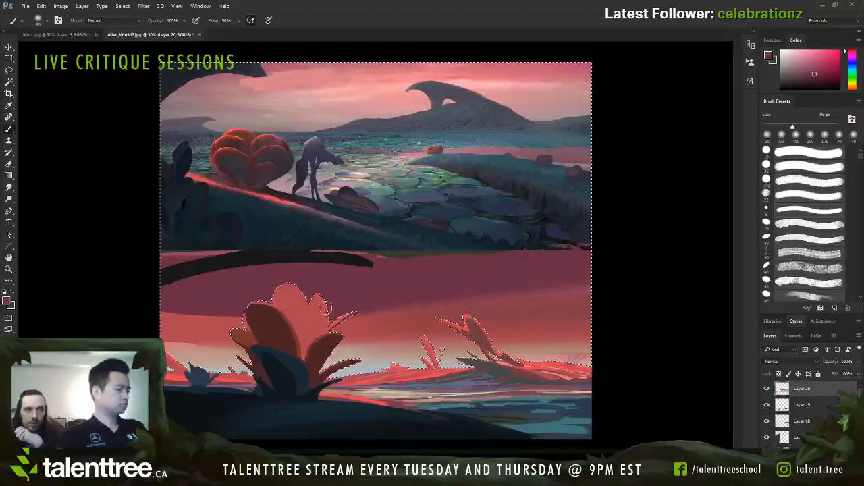
key(bracketleft)
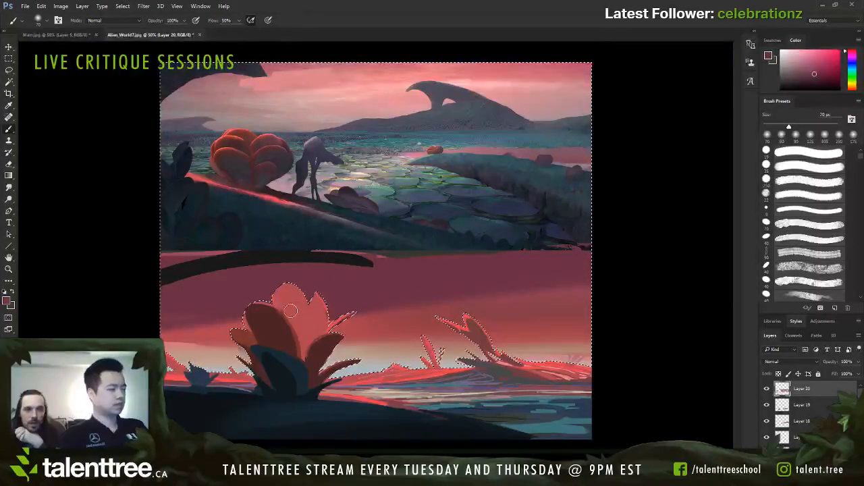
key(bracketright)
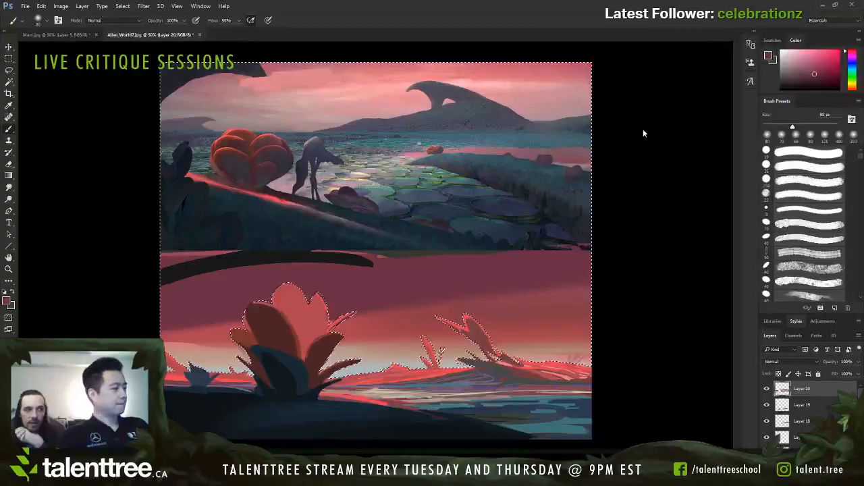
Step: Extend the dark purple cloud downward on the left side of the large plant using a 125 px and then 90 px brush
key(bracketright)
key(bracketright)
key(bracketright)
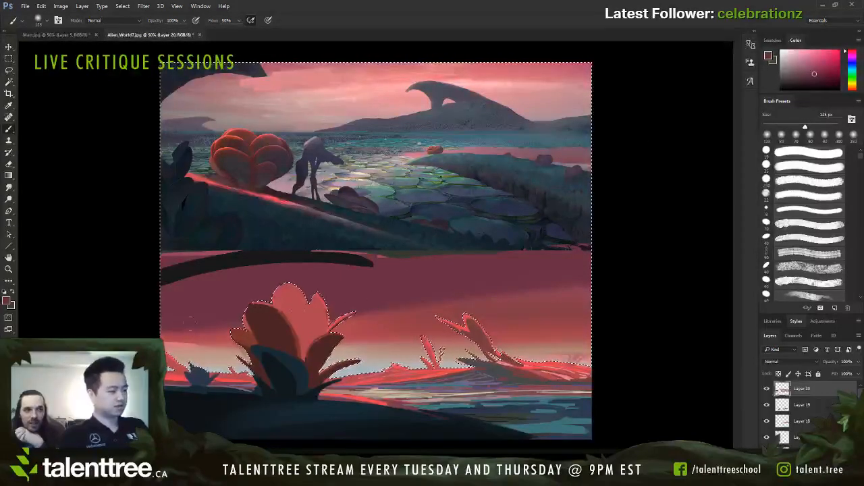
key(bracketleft)
key(bracketleft)
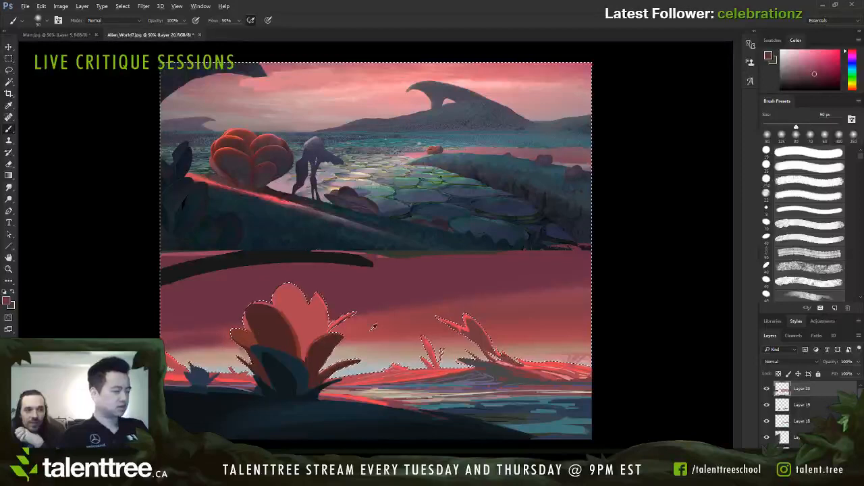
Step: Sample the sky red, make it more saturated, and paint soft red streaks left of the large plant with up to a 50 px brush
alt+click(370, 330)
key(bracketleft)
key(bracketleft)
key(bracketleft)
key(bracketleft)
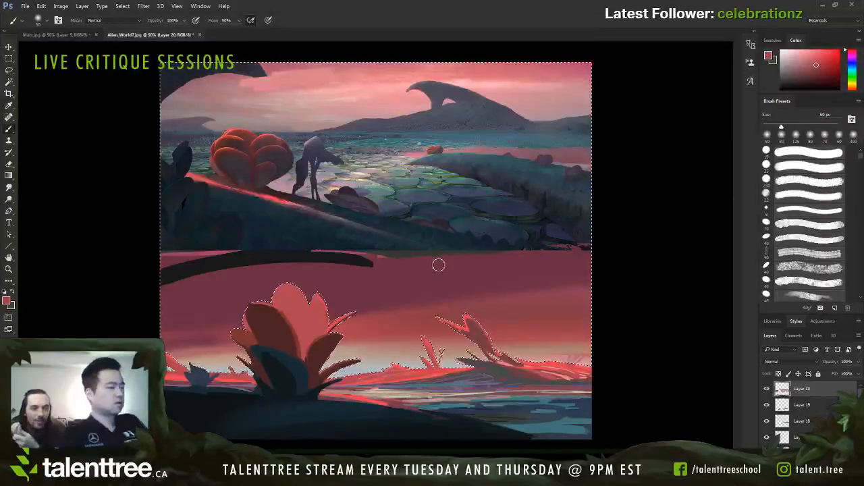
alt+click(233, 187)
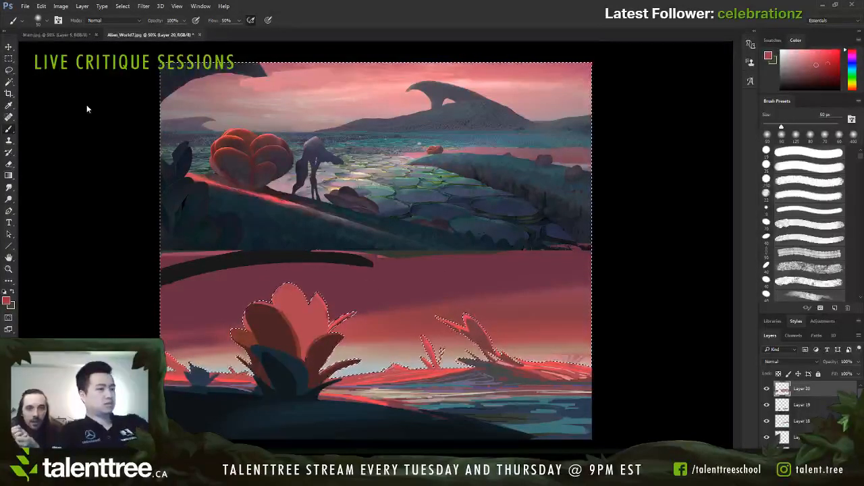
key(bracketleft)
key(bracketleft)
key(bracketleft)
key(bracketright)
key(bracketright)
key(bracketright)
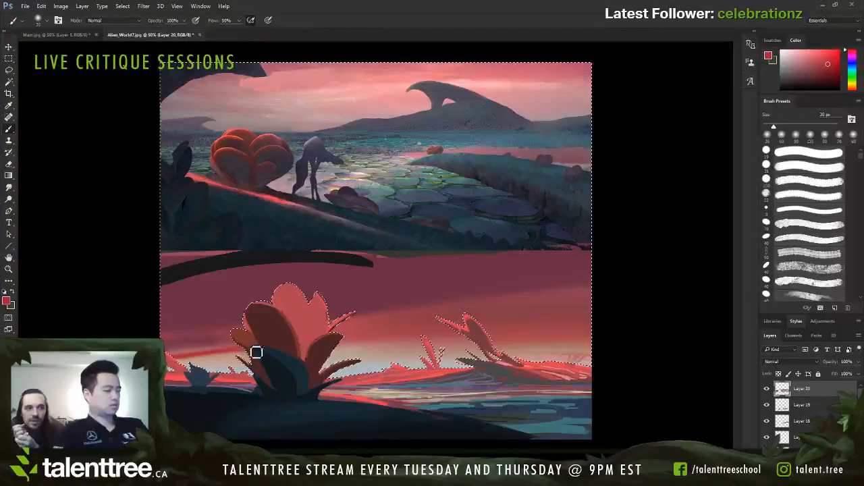
key(bracketright)
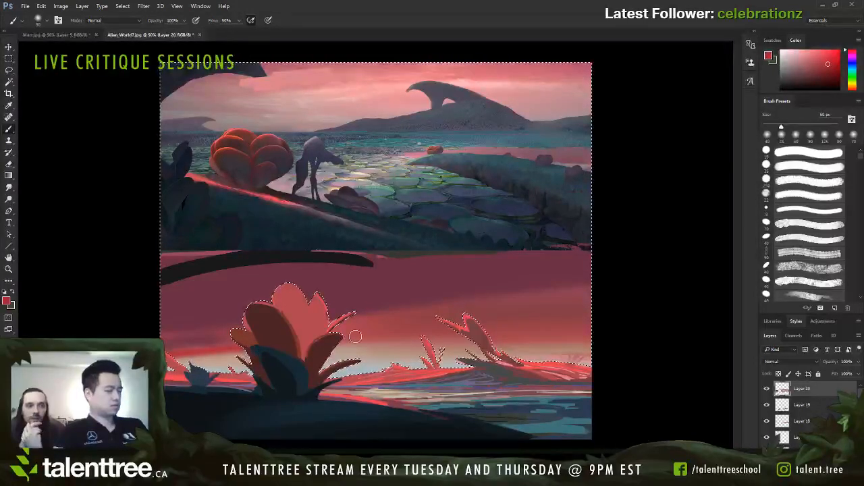
Step: Paint saturated red streaks below the dark cloud between the two plants with a 90 px and then 70 px brush
key(bracketright)
key(bracketright)
key(bracketright)
key(bracketright)
key(bracketright)
key(bracketright)
key(bracketright)
key(bracketright)
key(bracketright)
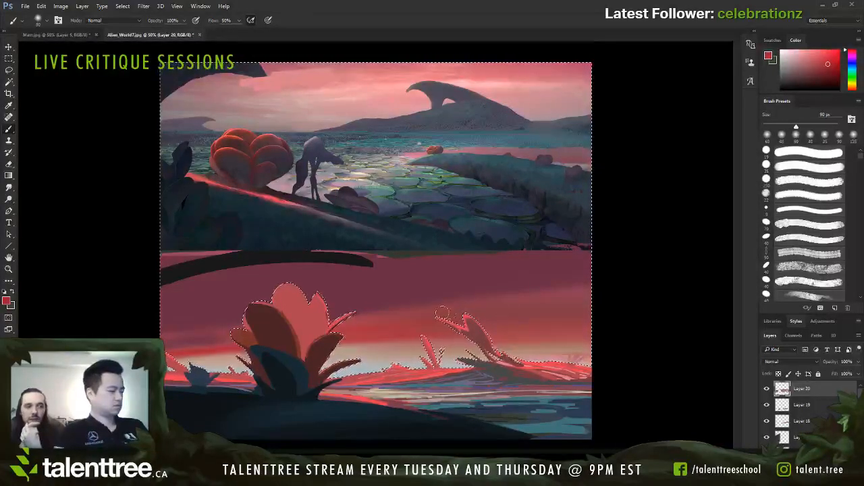
key(bracketleft)
key(bracketleft)
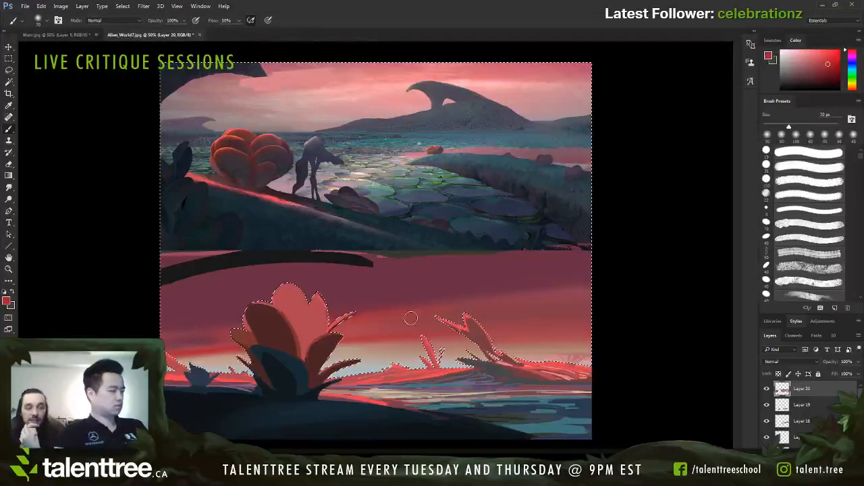
Step: Sample a muted red from the right side of the sky and blend the streaks into the cloud edge at 125 px
alt+click(536, 306)
key(bracketright)
key(bracketright)
key(bracketright)
key(bracketright)
key(bracketright)
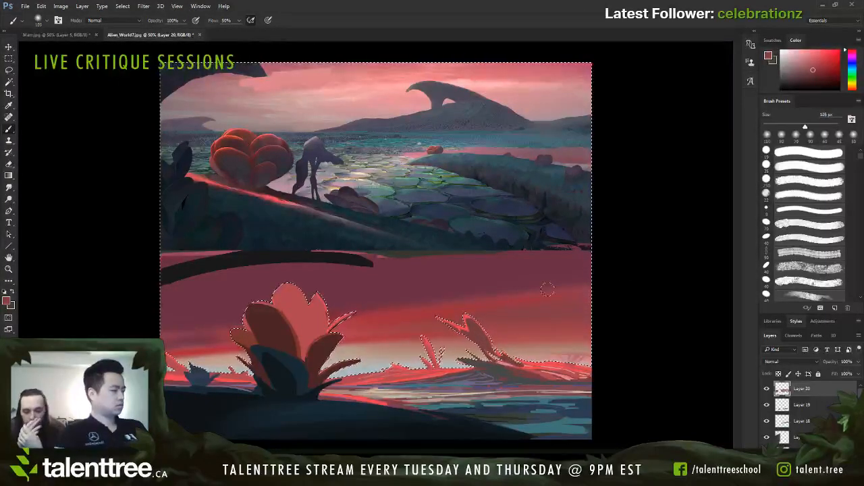
drag(555, 294, 412, 310)
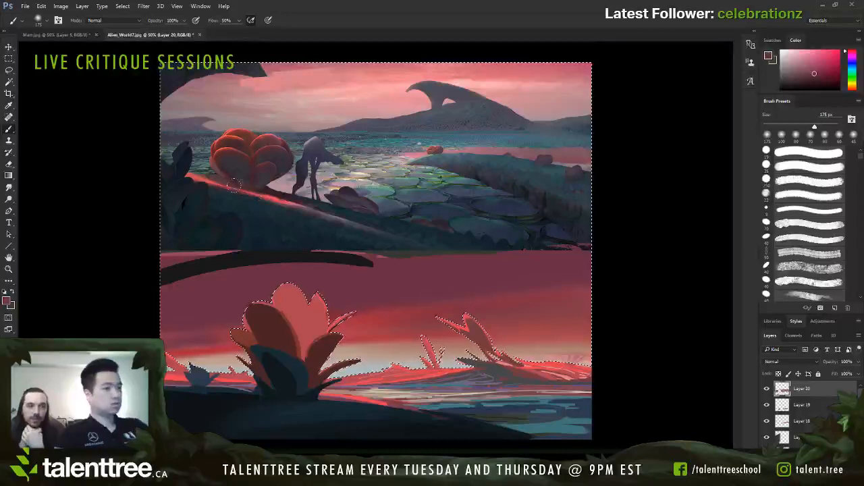
Step: Choose a saturated orange and add a warm tint to the sky left of the large plant with a 100 to 175 px brush
mouse_move(40, 95)
mouse_down()
mouse_move(49, 84)
mouse_move(81, 111)
mouse_move(82, 100)
mouse_up()
key(bracketleft)
key(bracketleft)
key(bracketleft)
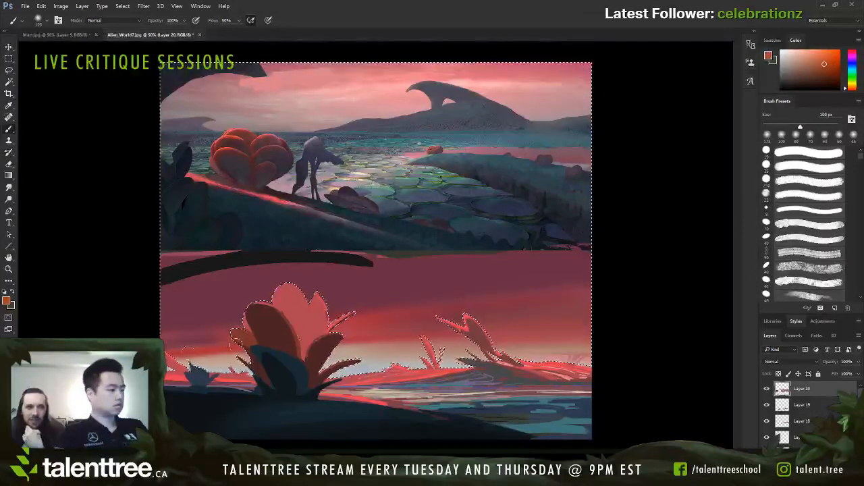
key(bracketright)
key(bracketright)
key(bracketright)
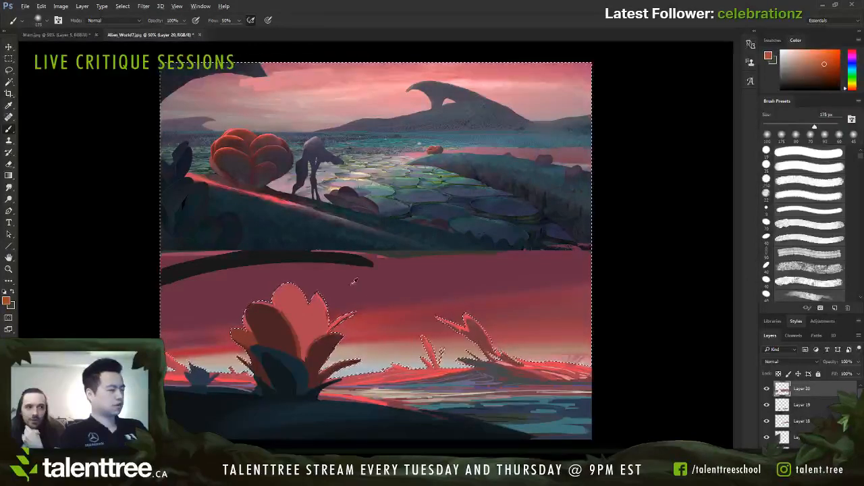
Step: Sample dark navy from the foreground and softly darken the upper sky from the left with a large brush up to 500 px
alt+click(353, 284)
alt+click(262, 418)
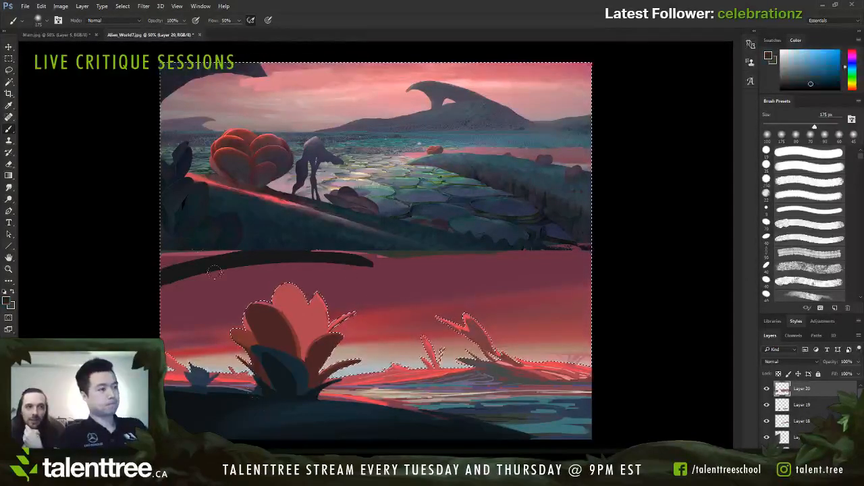
key(bracketright)
key(bracketright)
key(bracketright)
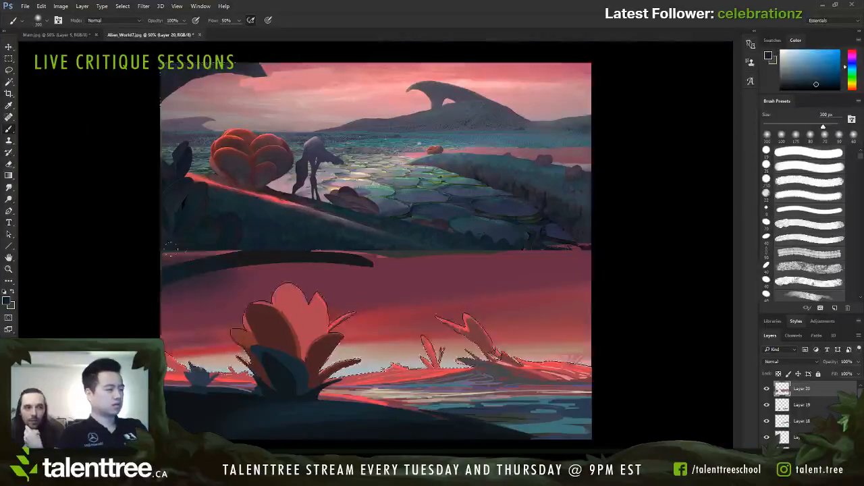
drag(173, 249, 297, 251)
key(bracketleft)
key(bracketleft)
drag(105, 299, 284, 270)
key(bracketright)
key(bracketright)
key(bracketright)
key(bracketright)
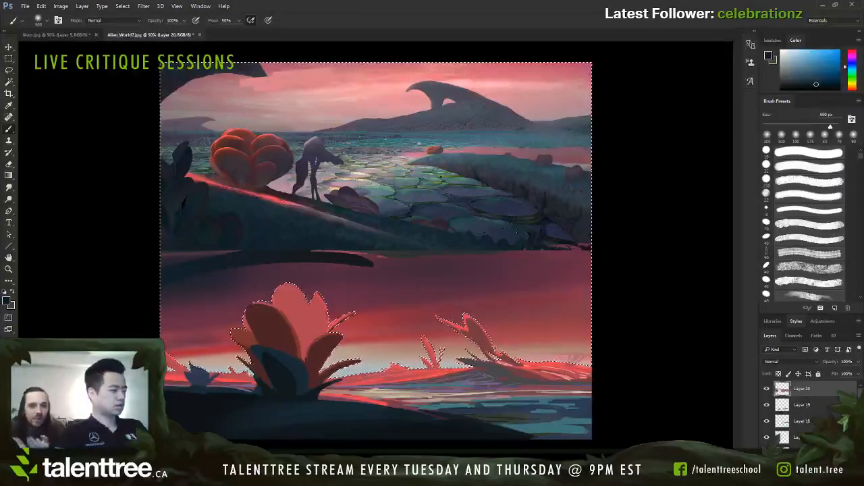
Step: Blend sampled dusky purple across the upper sky and fade the dark cloud into it with a 200 to 300 px brush
key(bracketleft)
alt+click(506, 273)
key(bracketleft)
key(bracketleft)
key(bracketleft)
key(bracketleft)
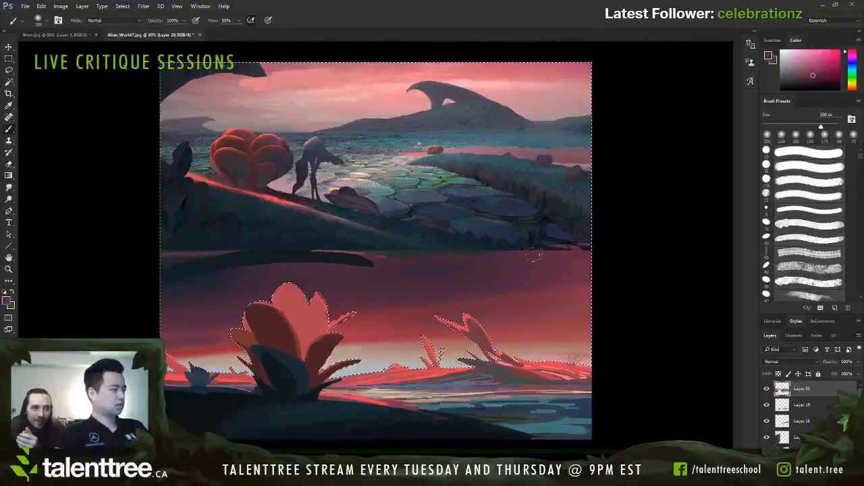
key(bracketright)
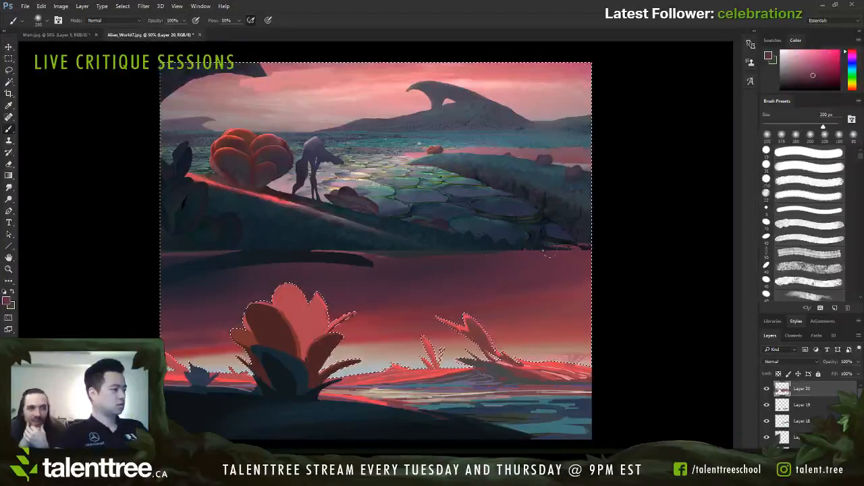
key(bracketright)
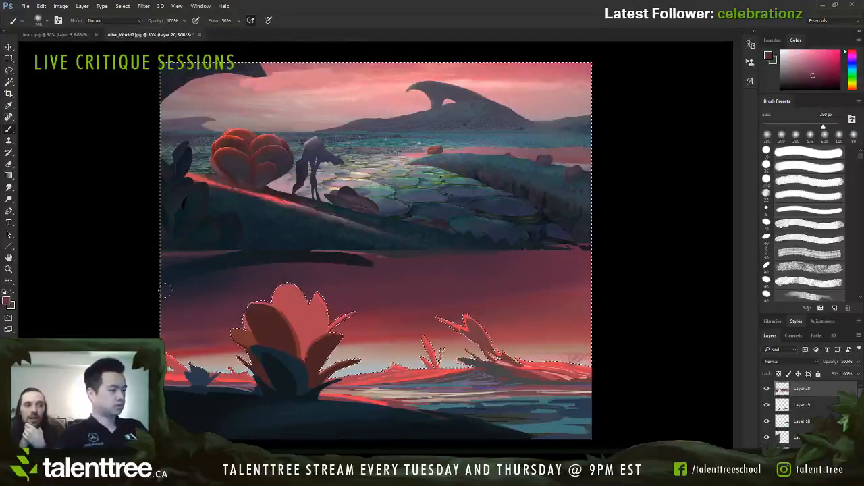
alt+click(268, 233)
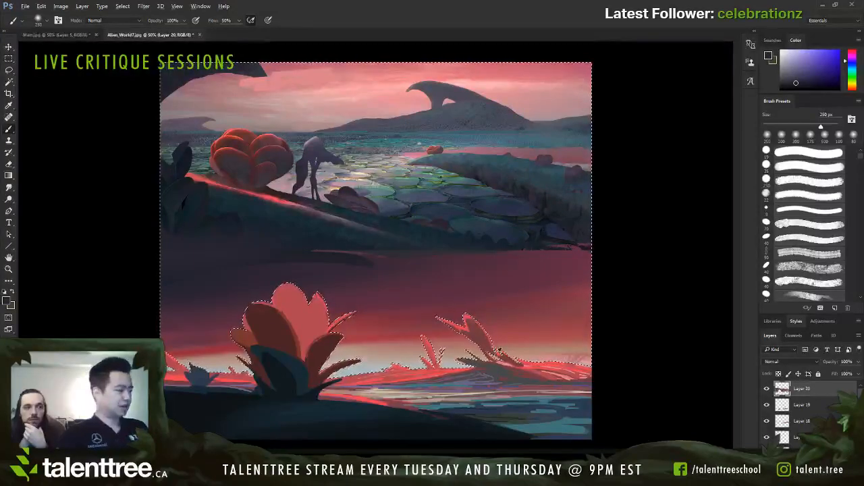
Step: Soften the sky above the right horizon with sampled pale beige at 125 px and muted red at 90 px
alt+click(500, 350)
key(bracketleft)
key(bracketleft)
key(bracketleft)
key(bracketleft)
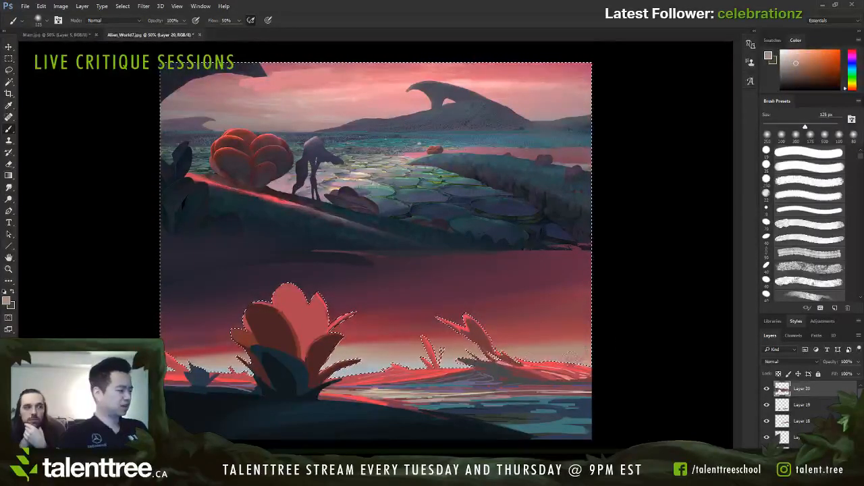
alt+click(556, 328)
key(bracketleft)
key(bracketleft)
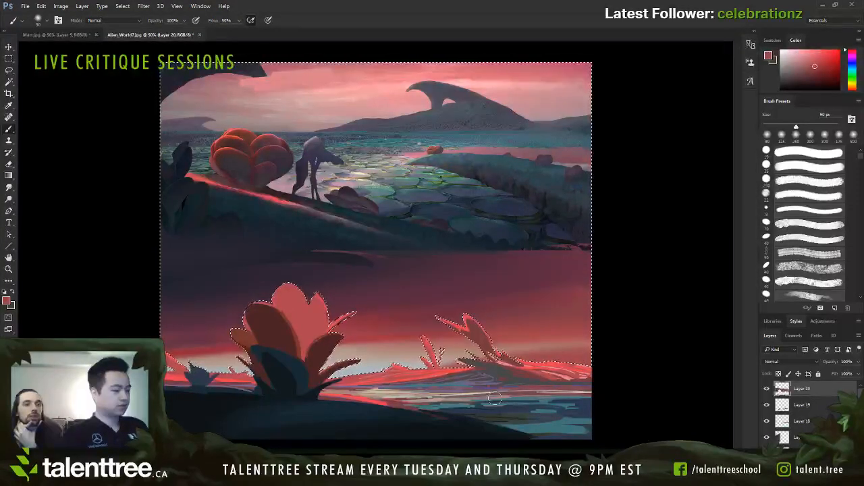
Step: Convert the sky selection into a layer mask on Layer 20 and add a new layer above it
key(ctrl+d)
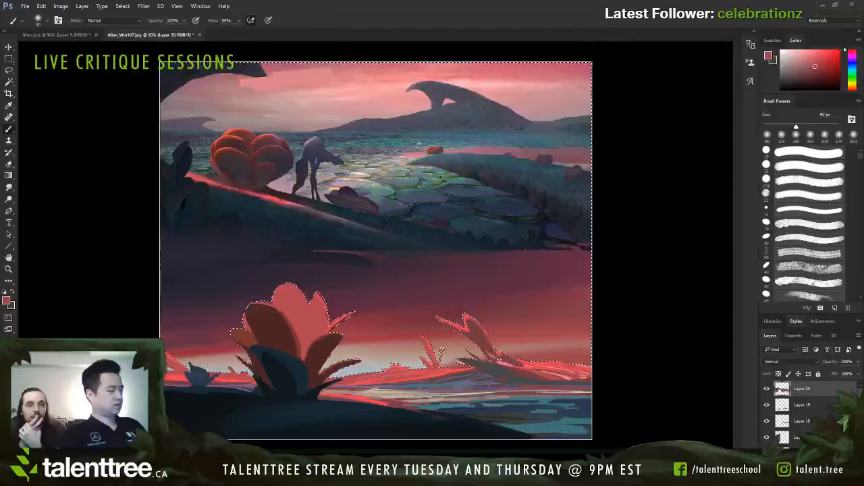
key(ctrl+d)
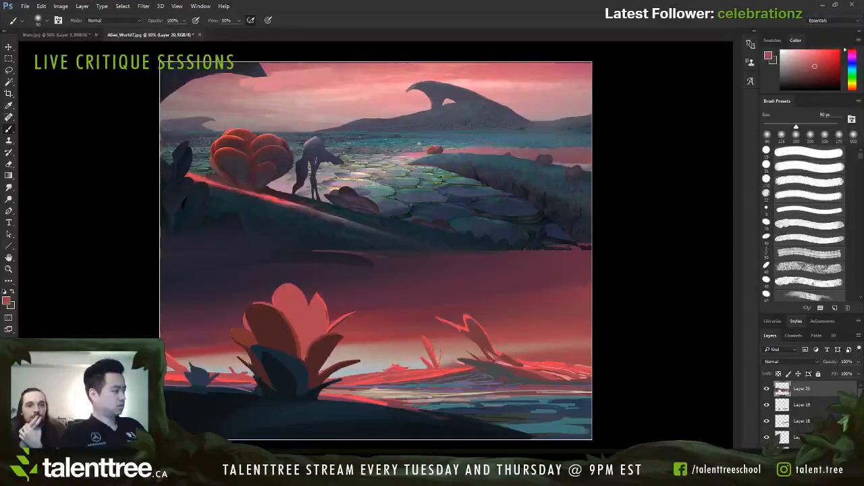
key(ctrl+z)
click(793, 451)
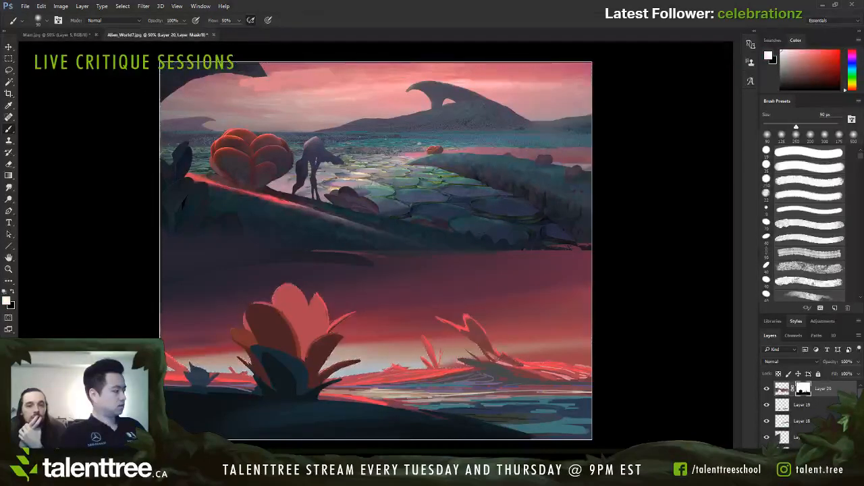
key(ctrl+shift+alt+n)
Step: Sample the pale horizon colour, lasso a thin strip of water beside the dark foreground bank and paint a light reflection in it
alt+click(385, 353)
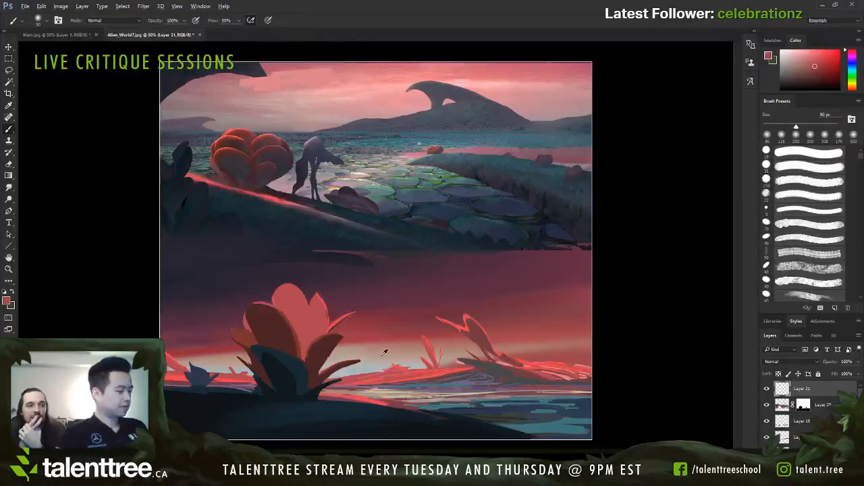
alt+click(390, 383)
key(l)
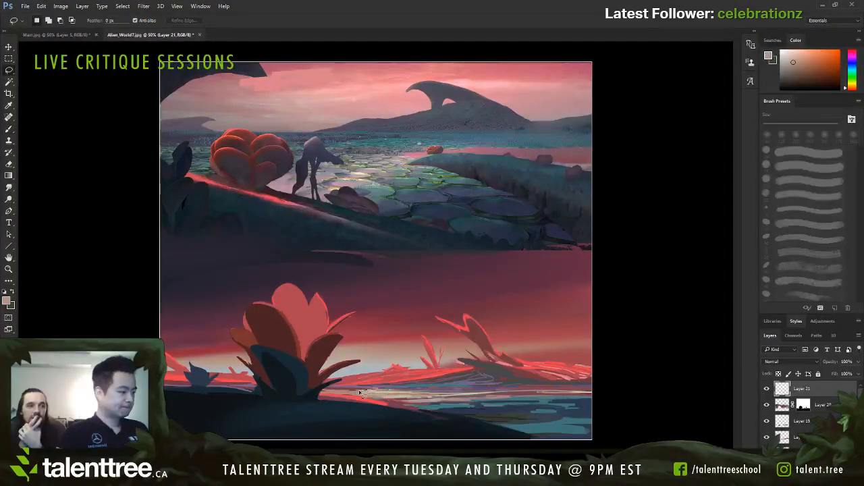
mouse_move(360, 393)
mouse_down()
mouse_move(331, 396)
mouse_move(473, 398)
mouse_move(391, 394)
mouse_move(432, 394)
mouse_up()
key(b)
key(ctrl+d)
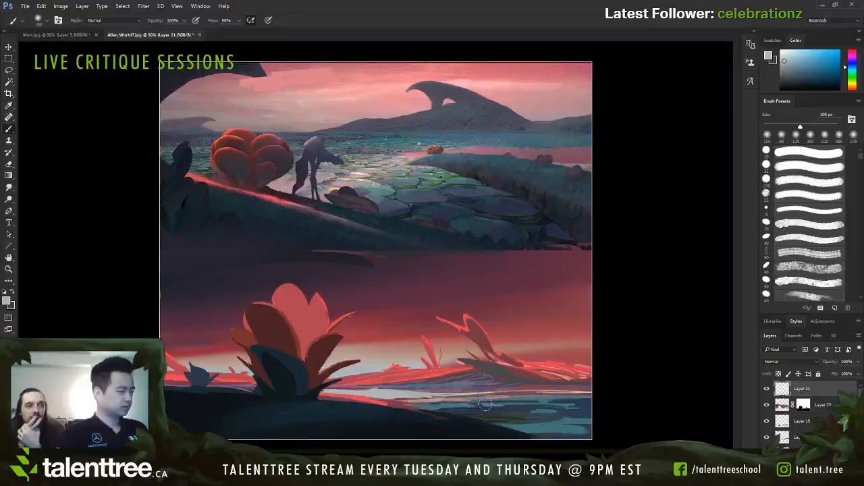
Step: Restore the water strip selection and repaint it with the pale horizon glow colour using a 90 px brush
key(ctrl+z)
alt+click(427, 390)
key([)
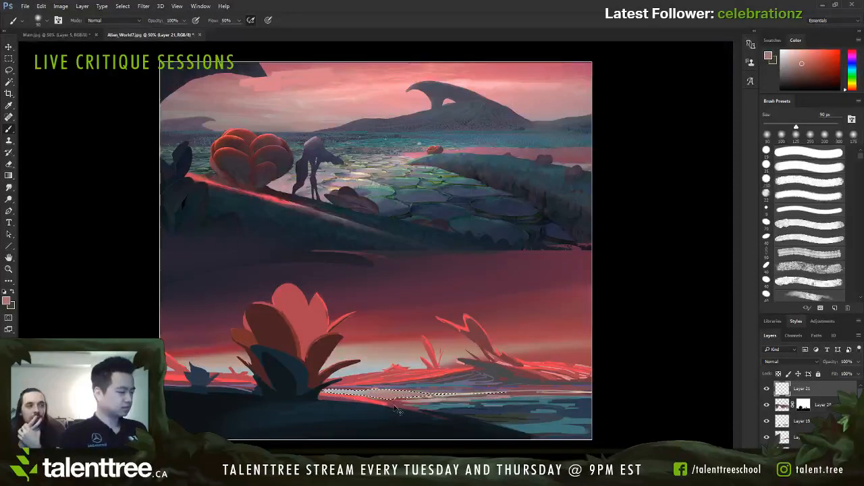
alt+click(391, 350)
drag(357, 401, 405, 397)
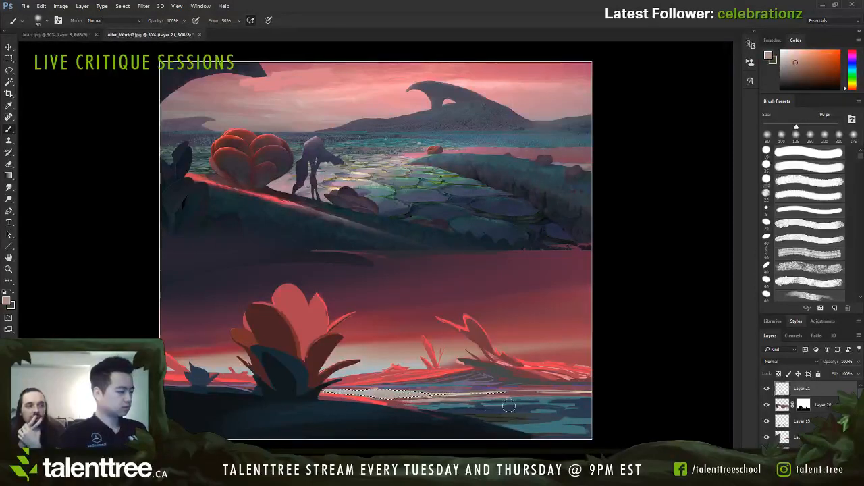
Step: Lasso a longer strip of water reaching the right edge, brush pale grey reflections into it at 70 to 50 px, and deselect
key(l)
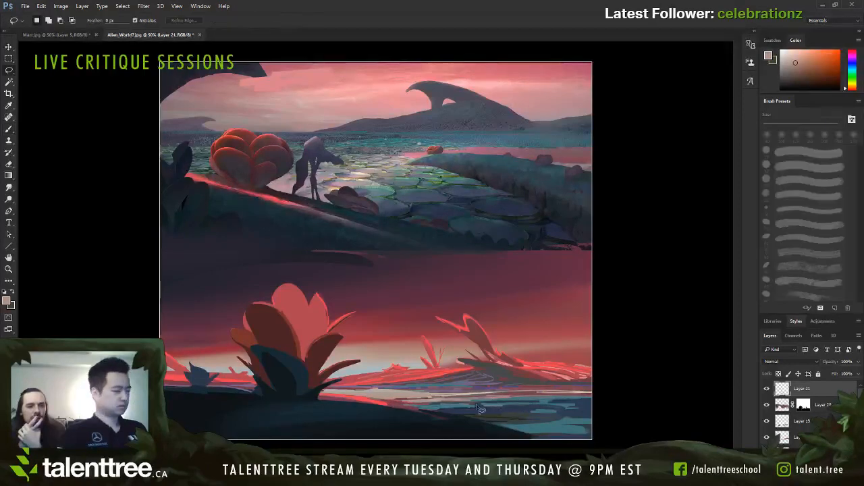
mouse_move(388, 399)
mouse_down()
mouse_move(432, 413)
mouse_move(596, 396)
mouse_move(390, 391)
mouse_up()
key(b)
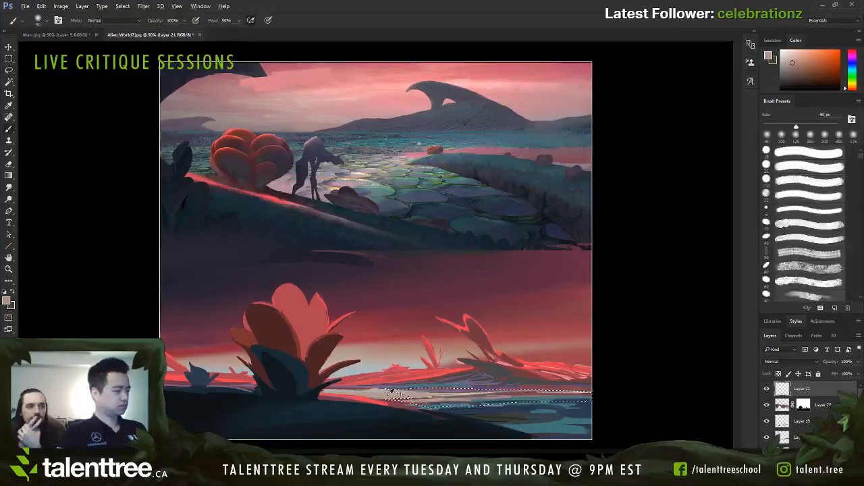
key(bracketleft)
key(bracketleft)
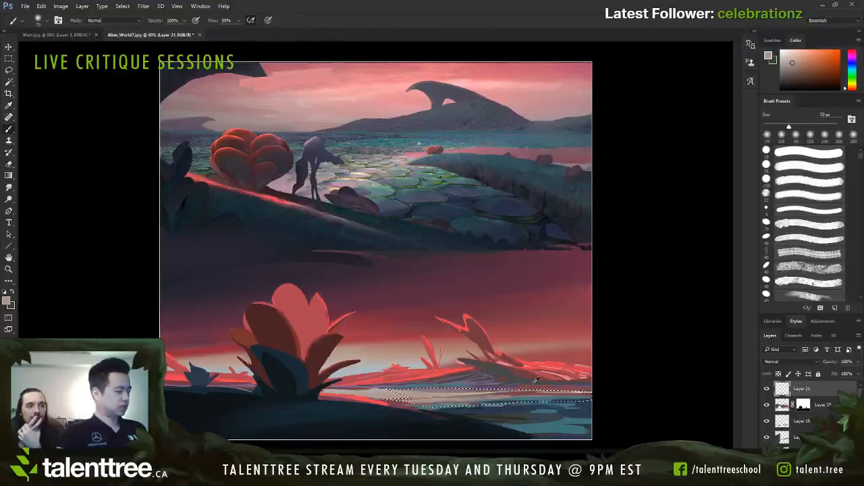
key(bracketleft)
key(bracketleft)
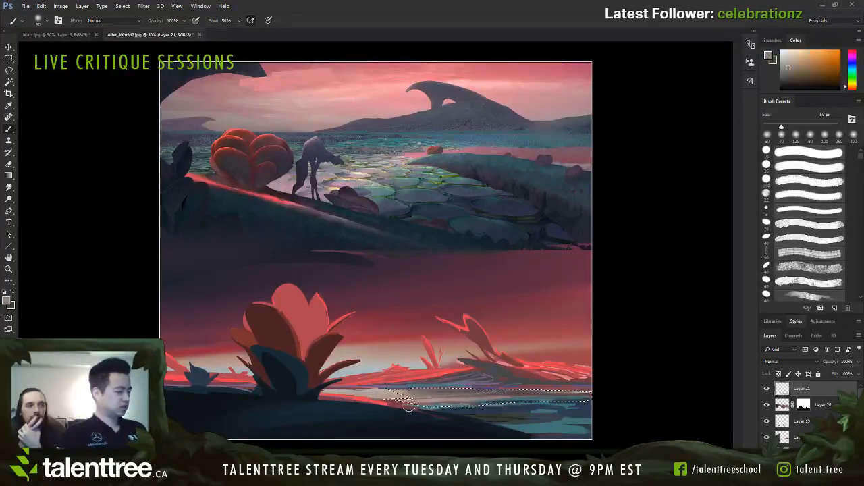
key(ctrl+d)
Step: Sample blue-grey tones from the water and paint thin horizontal streaks across its right side with a small brush starting at 45 px
alt+click(530, 399)
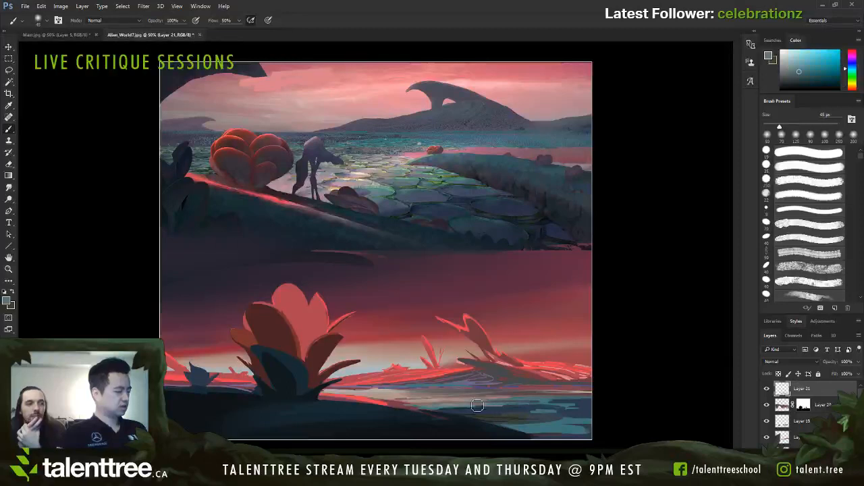
alt+click(491, 411)
key([)
alt+click(464, 412)
key([)
key([)
drag(436, 410, 621, 402)
Step: Sample dark navy from the foreground bank and darken the bright teal water patches on the right with a 25 to 45 px brush
alt+click(461, 426)
key(])
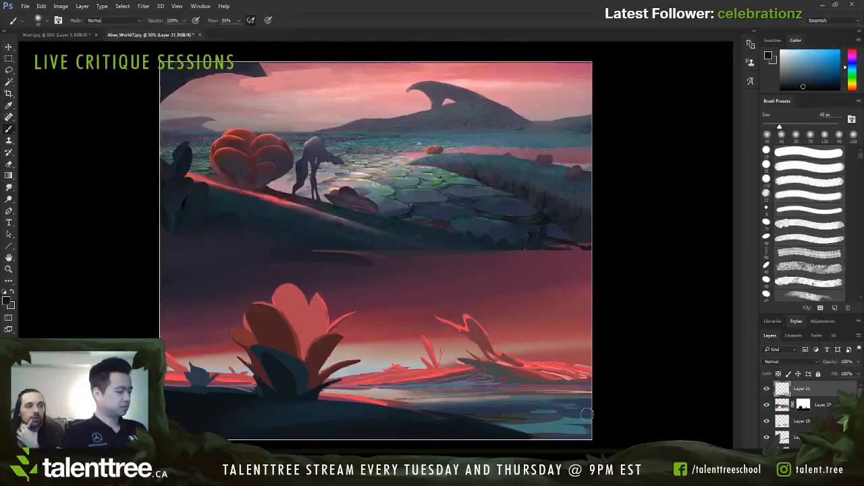
key([)
key([)
key([)
key([)
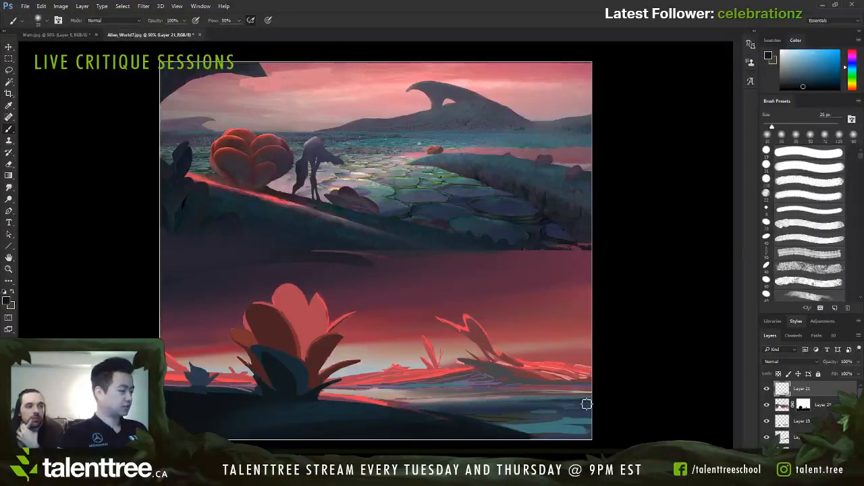
key(])
key(])
key(])
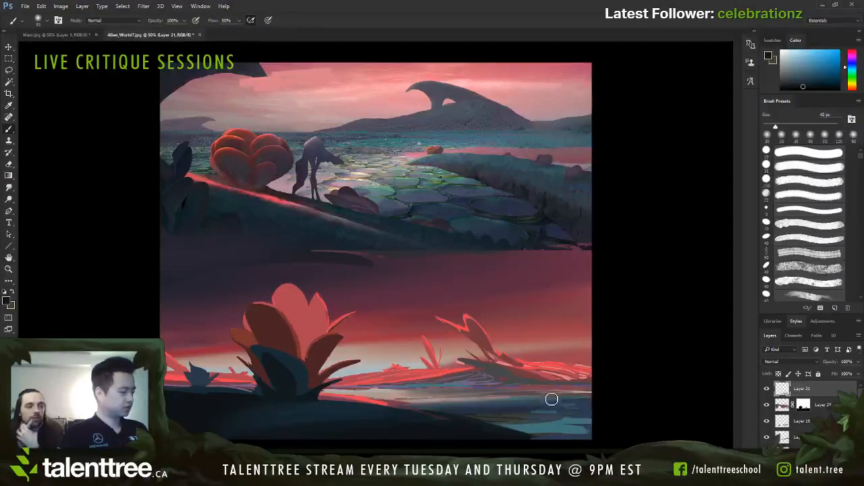
Step: Enlarge the brush to 100 px and shade the base of the distant right island with soft dark navy
key(bracketright)
key(bracketright)
key(bracketright)
key(bracketright)
key(bracketright)
key(bracketright)
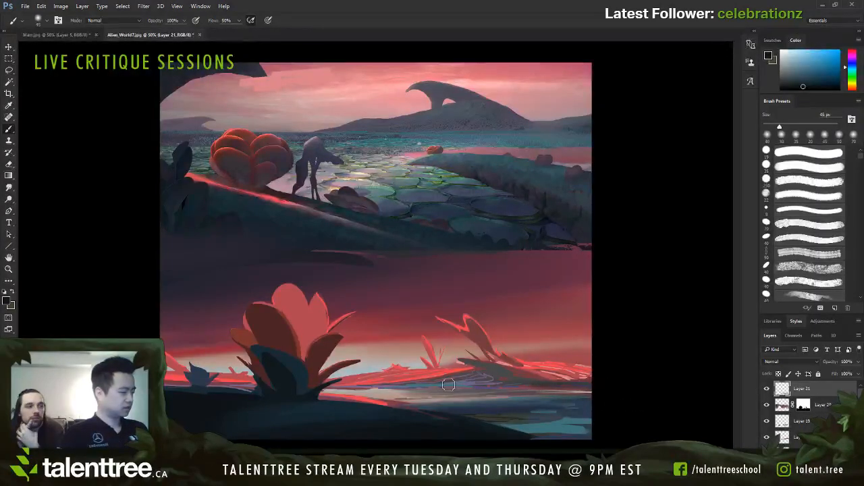
key(bracketright)
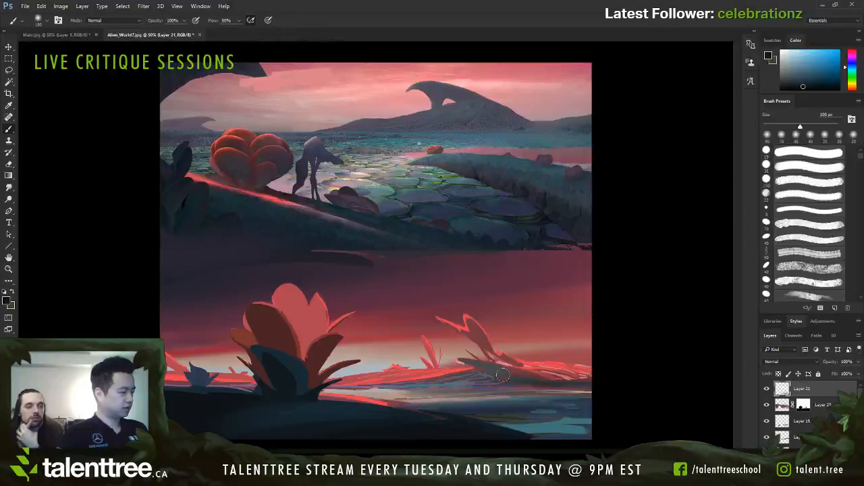
drag(598, 374, 510, 367)
key(bracketleft)
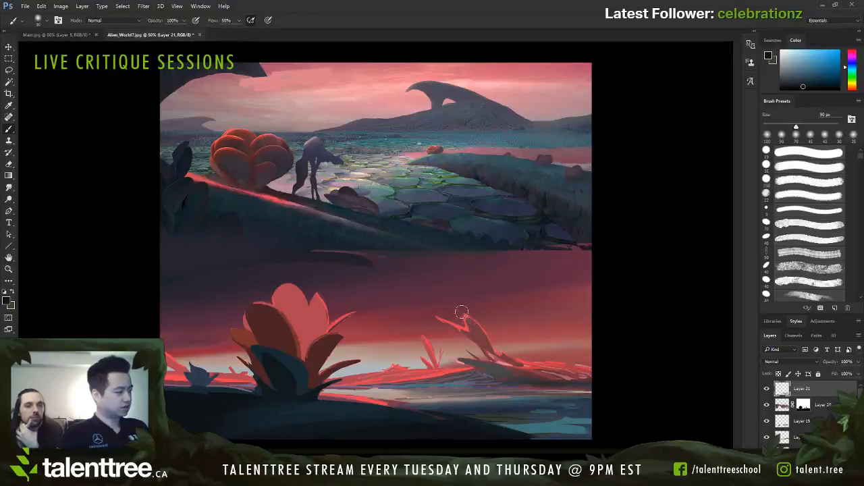
Step: Sample dark blue-grey from the distant island and refine the curved plant growing on it with a 15 to 30 px brush
alt+click(493, 363)
key(bracketleft)
key(bracketleft)
key(bracketleft)
key(bracketleft)
key(bracketleft)
key(bracketleft)
key(bracketleft)
key(bracketleft)
key(bracketleft)
key(bracketleft)
key(bracketleft)
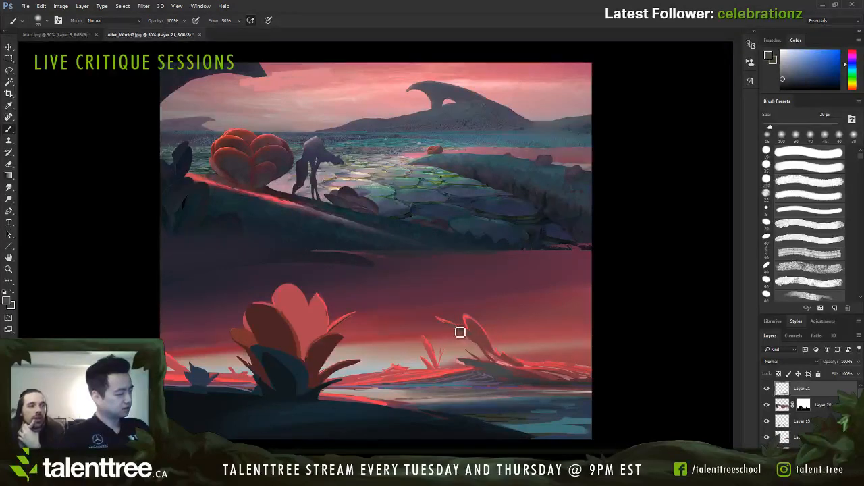
key(bracketright)
key(bracketright)
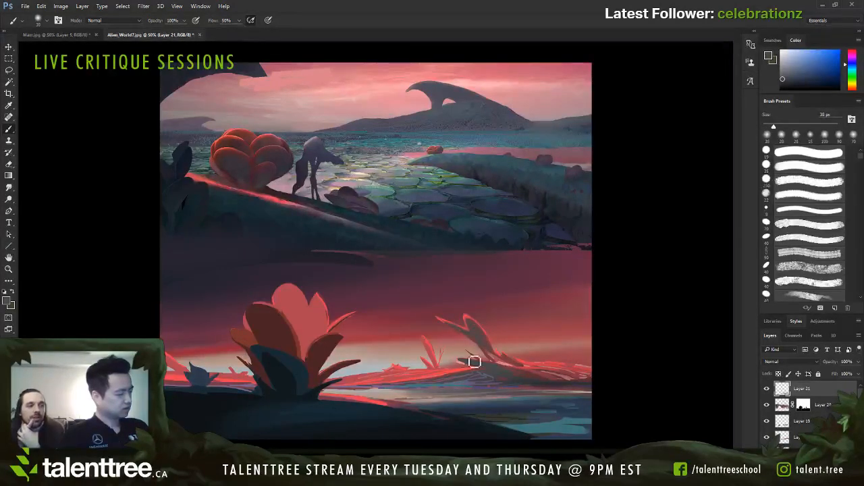
key(bracketleft)
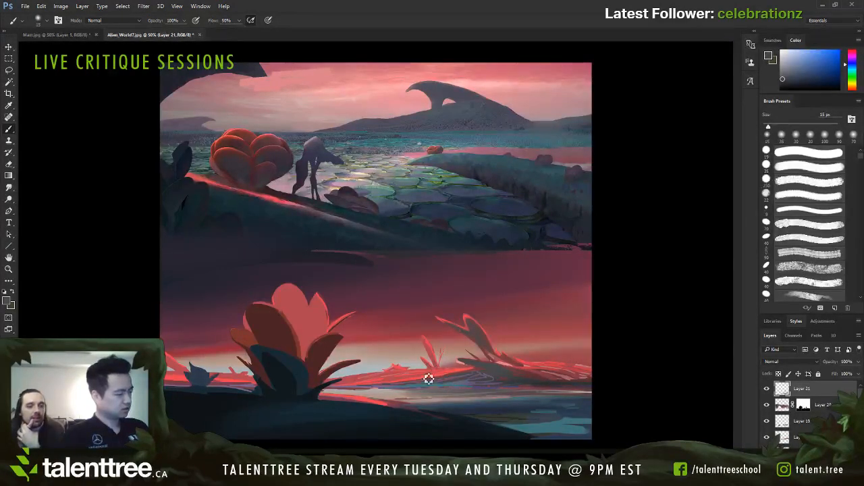
Step: Sample a muted purple and paint a shadow below the red shoreline beside the large plant with a brush of about 35 px
key(bracketright)
alt+click(368, 380)
key(bracketright)
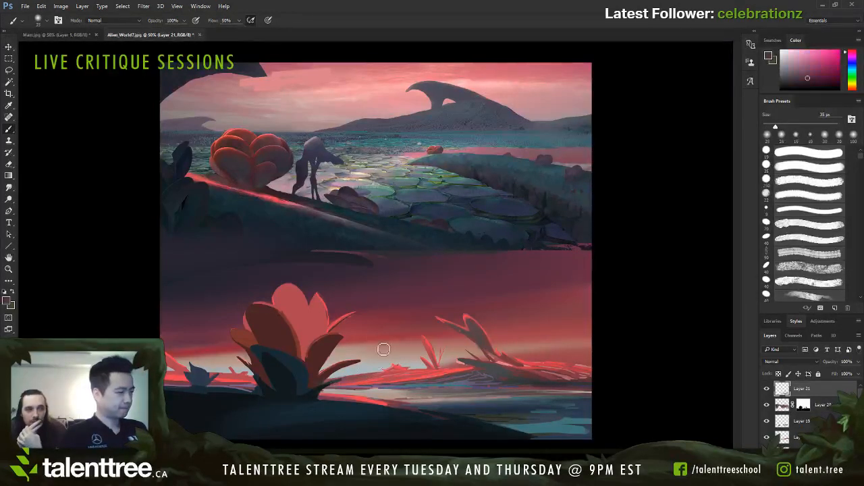
drag(382, 385, 340, 386)
alt+click(402, 272)
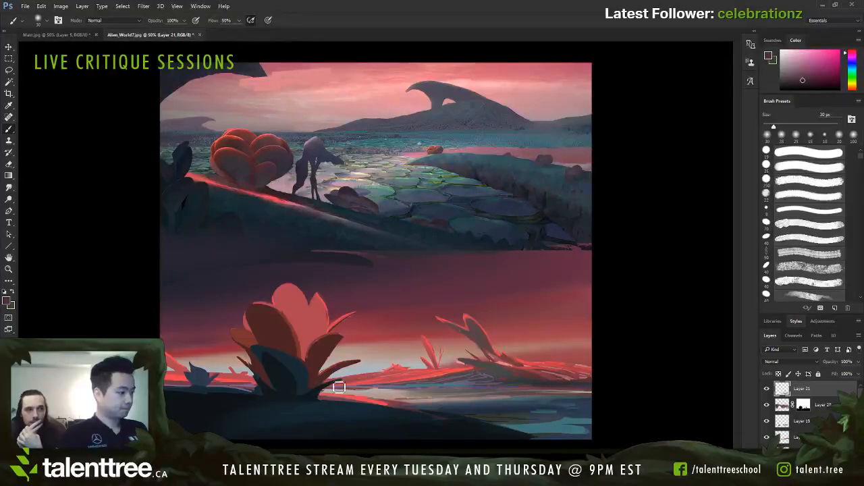
Step: Extend dark plum shading along the distant red shoreline toward the right edge, enlarging the brush up to 80 px
key(bracketright)
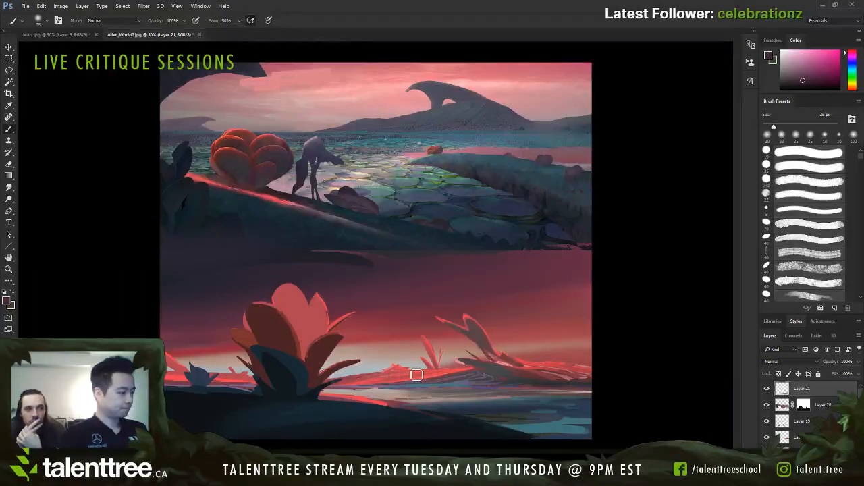
key(bracketright)
key(bracketright)
key(bracketright)
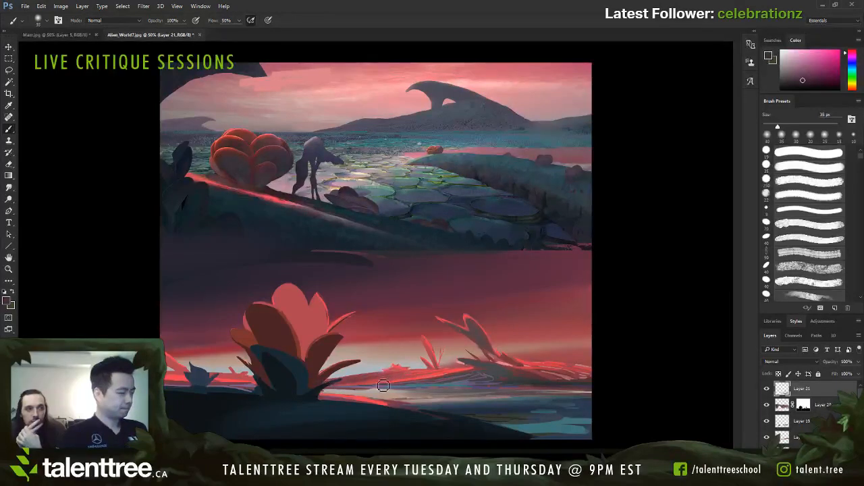
key(bracketright)
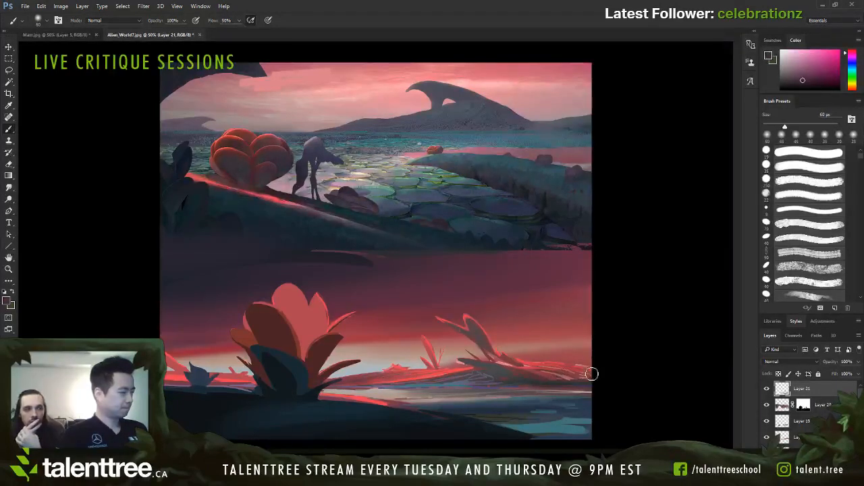
key(bracketright)
key(bracketright)
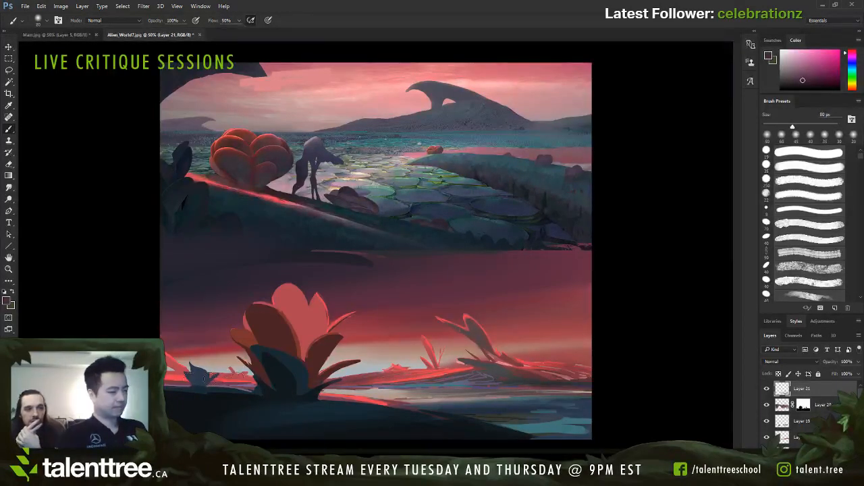
Step: Sample bright red from the lit shoreline and touch up the large plant with a brush of 7 to 30 px
key(z)
drag(162, 375, 191, 386)
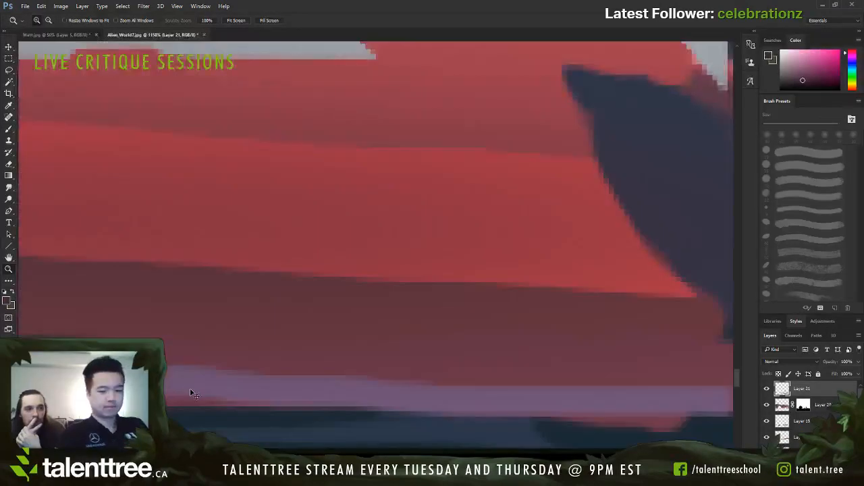
key(ctrl+0)
key(b)
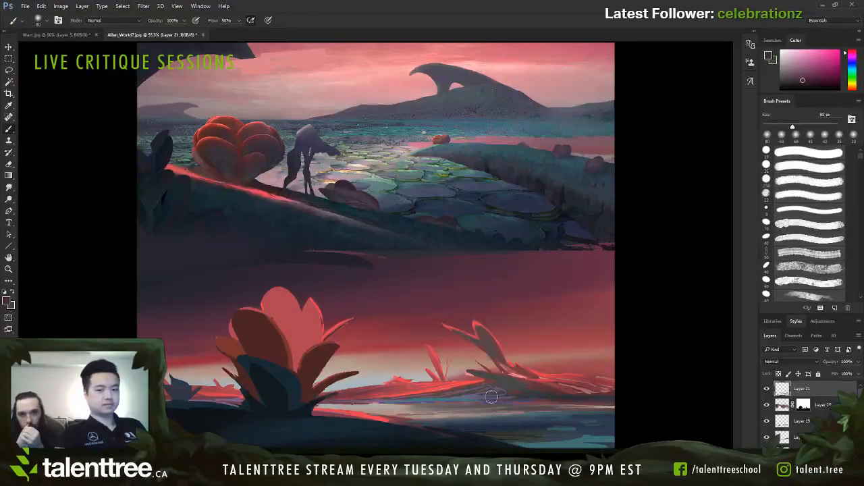
alt+click(371, 414)
key(bracketleft)
key(bracketleft)
key(bracketleft)
key(bracketleft)
key(bracketleft)
key(bracketleft)
key(bracketleft)
key(bracketleft)
key(bracketleft)
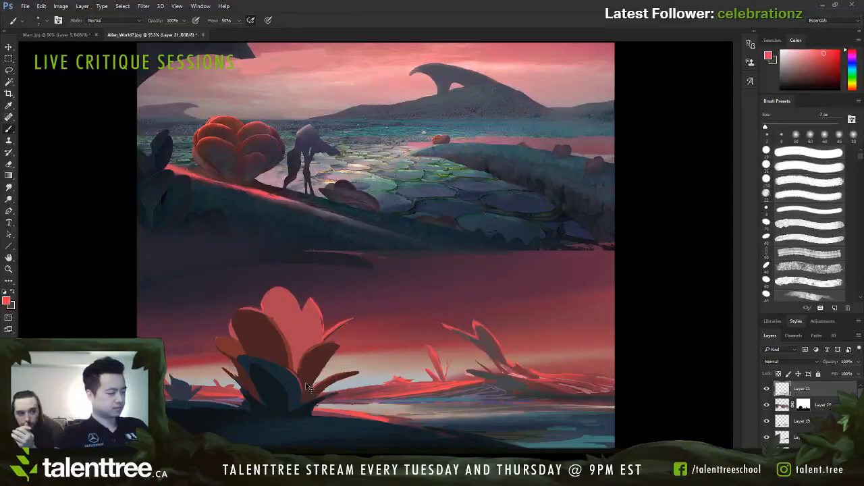
key(bracketright)
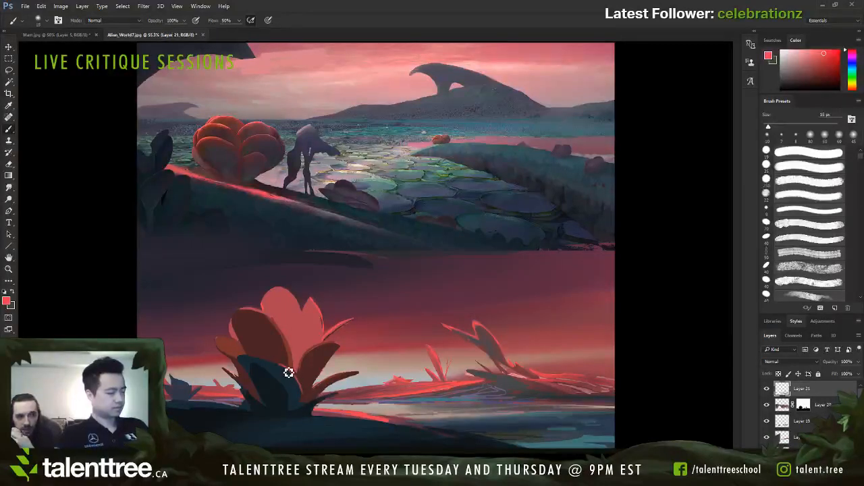
key(bracketright)
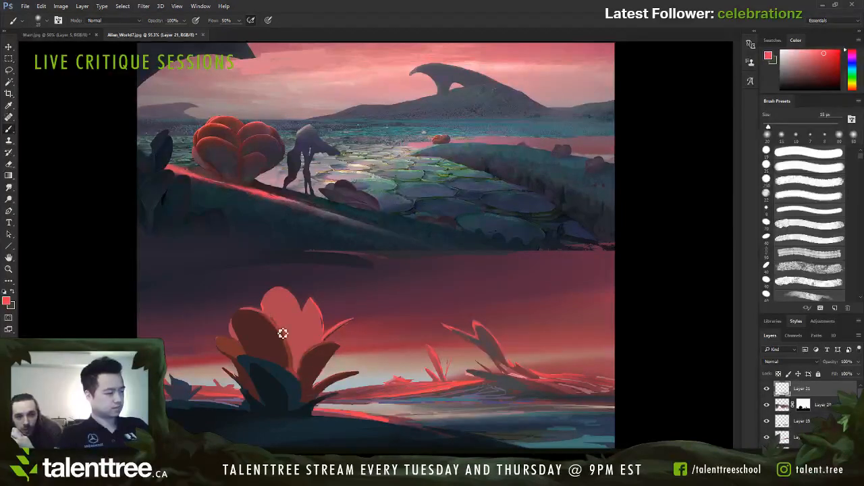
key(bracketright)
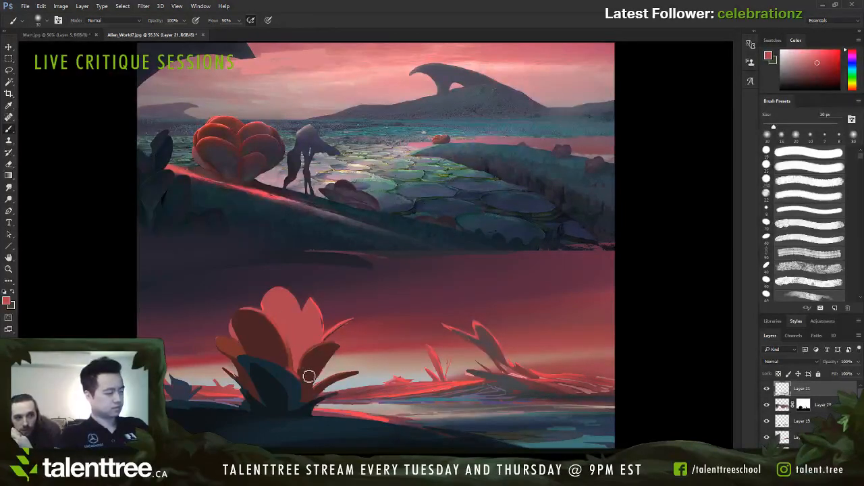
Step: Sample dark navy from the large plant's front leaf and softly darken its lower part with a brush of up to 200 px
alt+click(286, 355)
key(bracketright)
mouse_move(284, 344)
mouse_down()
mouse_move(241, 324)
mouse_move(284, 401)
mouse_up()
alt+click(265, 365)
key(bracketright)
key(bracketright)
key(bracketright)
key(bracketright)
key(bracketright)
key(bracketright)
key(bracketright)
key(bracketright)
key(bracketright)
key(bracketright)
key(bracketright)
alt+click(264, 378)
key(bracketright)
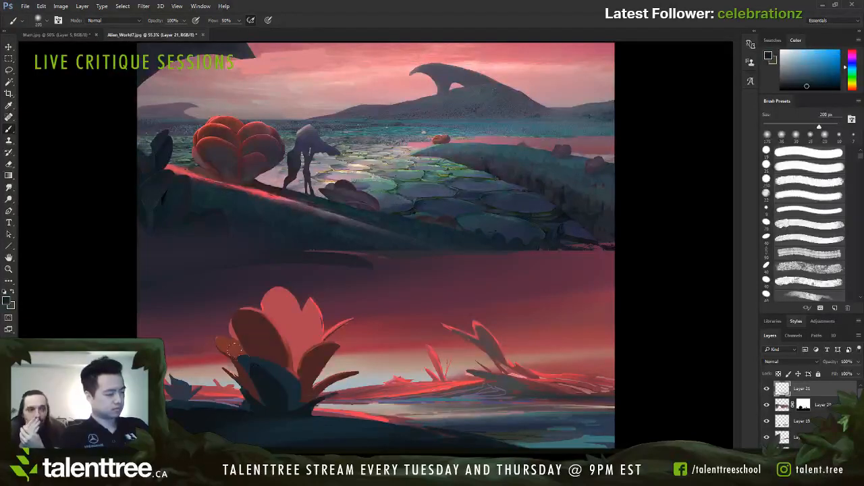
drag(246, 358, 291, 387)
key(ctrl+z)
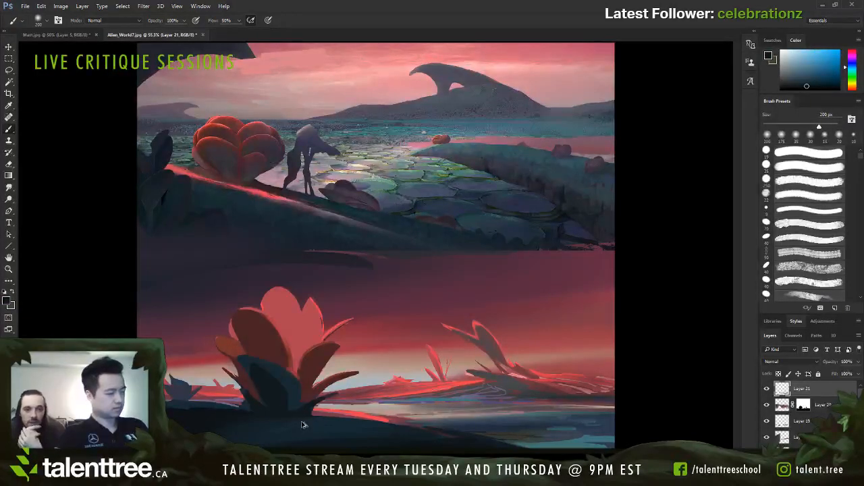
mouse_move(278, 396)
mouse_down()
mouse_move(257, 338)
mouse_move(288, 407)
mouse_up()
key(bracketleft)
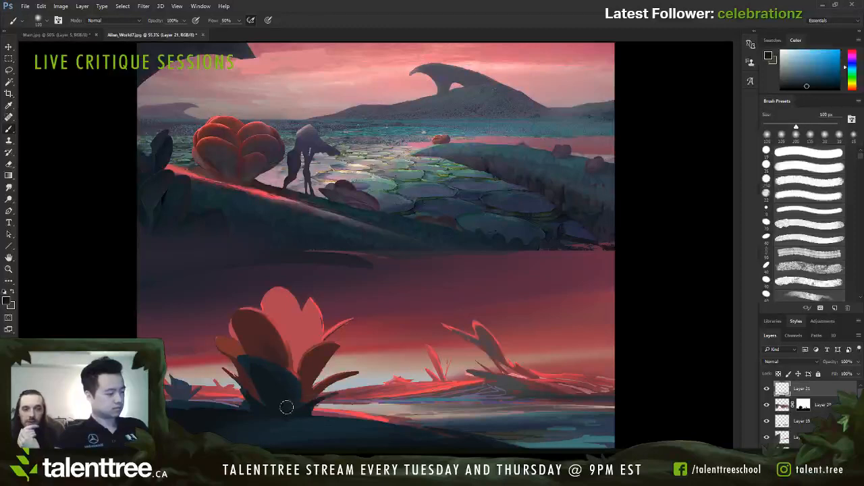
Step: Lasso the lower-left leaf at the large plant's base and shade it dark navy with a 45 to 60 px brush
key(bracketleft)
key(bracketleft)
key(bracketleft)
key(bracketleft)
key(bracketleft)
key(bracketleft)
key(l)
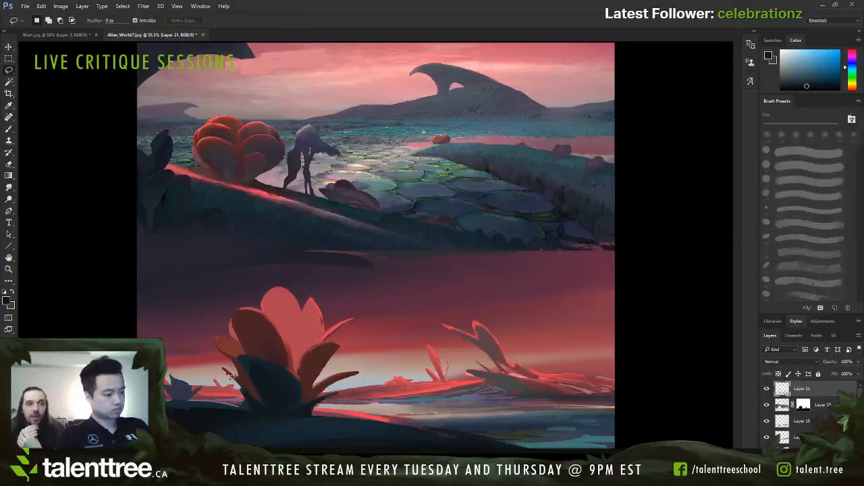
drag(230, 376, 269, 416)
key(b)
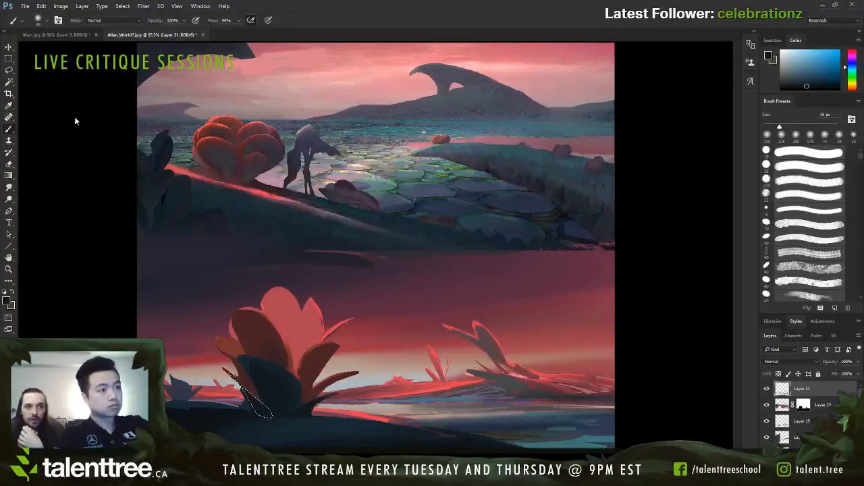
key(bracketright)
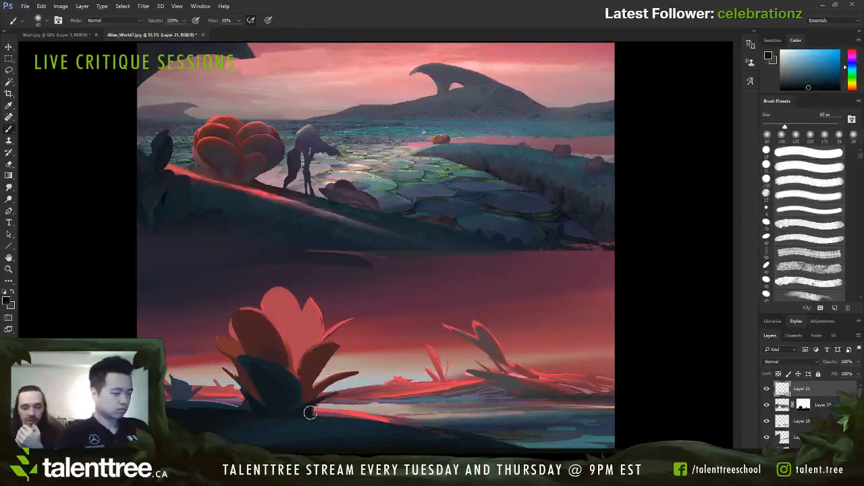
Step: Lasso the large plant's dark front leaf, shade inside it with a soft brush enlarged from 70 to 175 px, and deselect
key(l)
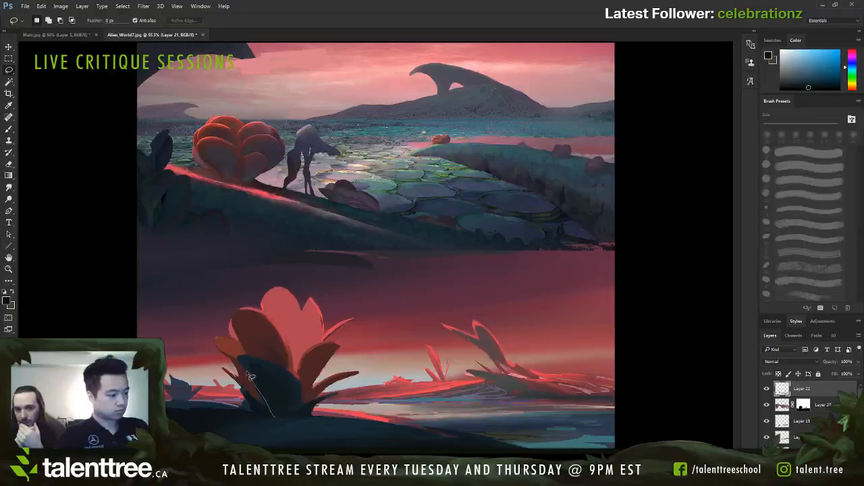
mouse_move(250, 376)
mouse_down()
mouse_move(256, 355)
mouse_move(302, 405)
mouse_move(278, 418)
mouse_up()
key(b)
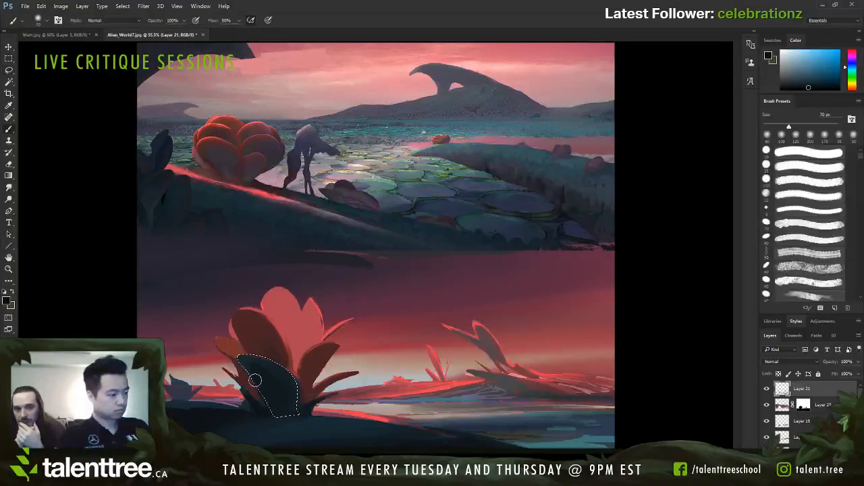
key(bracketright)
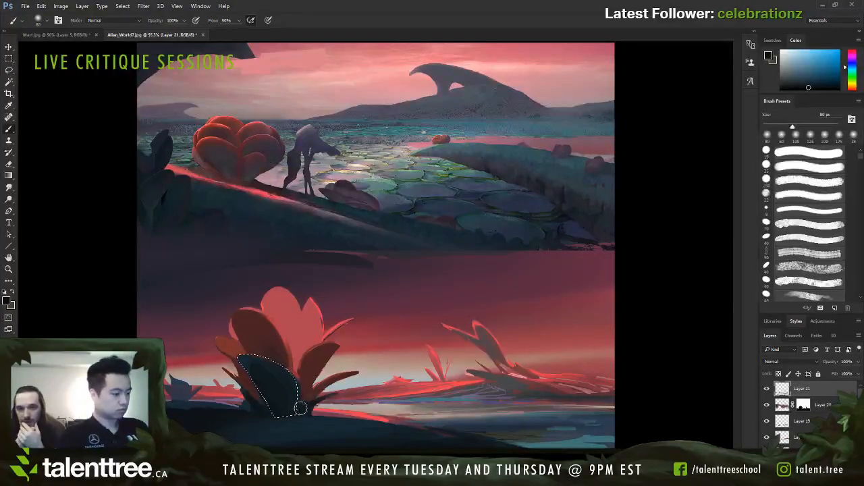
key(bracketright)
key(bracketright)
key(bracketright)
key(bracketright)
key(bracketright)
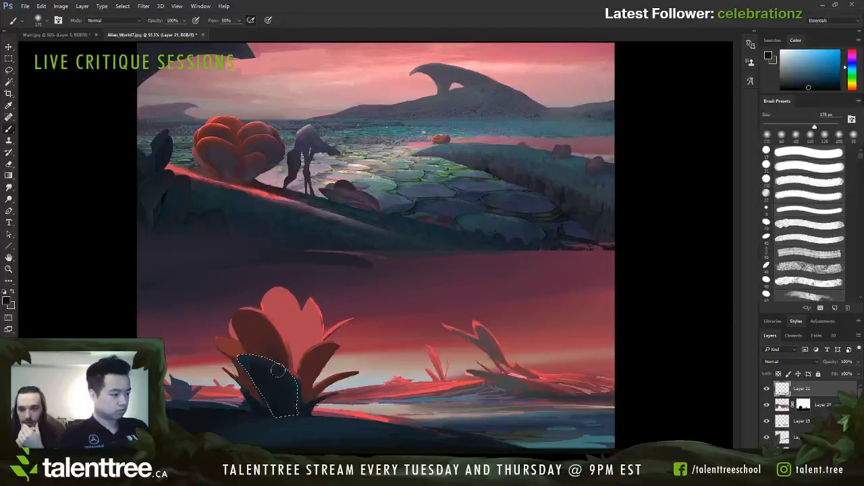
key(ctrl+d)
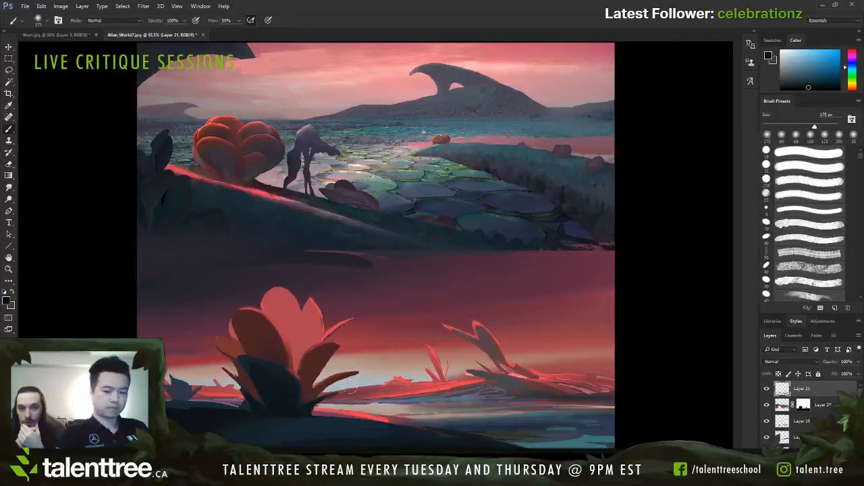
Step: Lasso the large plant's right leaf, shade its base dark navy with a brush reduced from 175 to 70 px, and deselect
key(l)
mouse_move(305, 382)
mouse_down()
mouse_move(301, 364)
mouse_move(331, 366)
mouse_up()
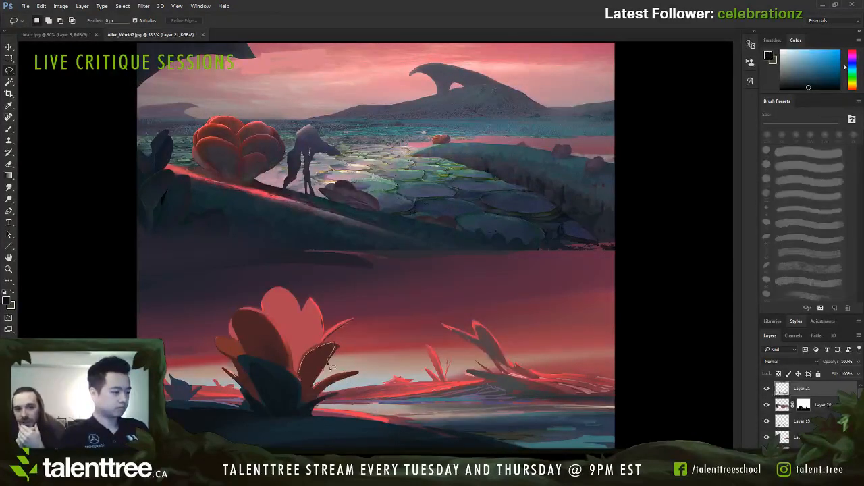
drag(302, 413, 307, 401)
key(b)
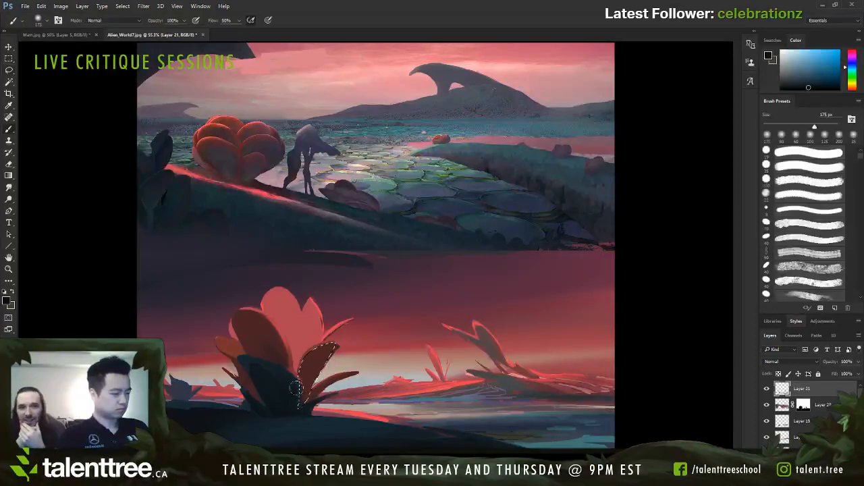
key(bracketleft)
key(bracketleft)
key(bracketleft)
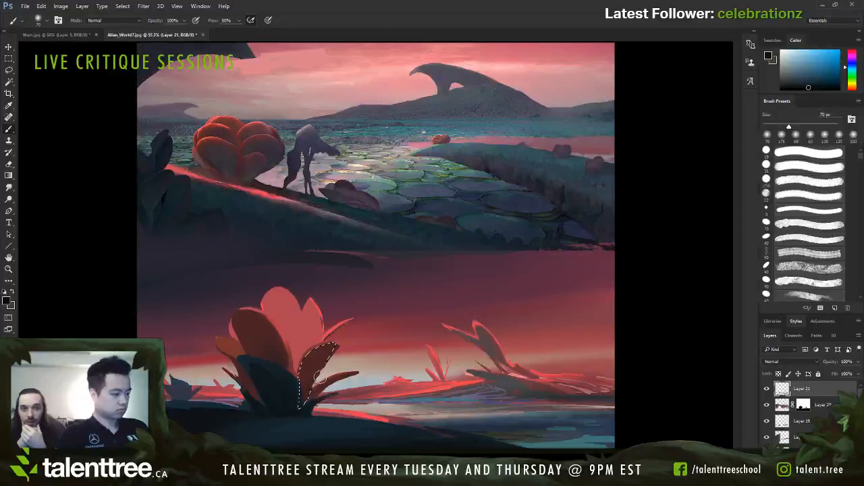
key(ctrl+d)
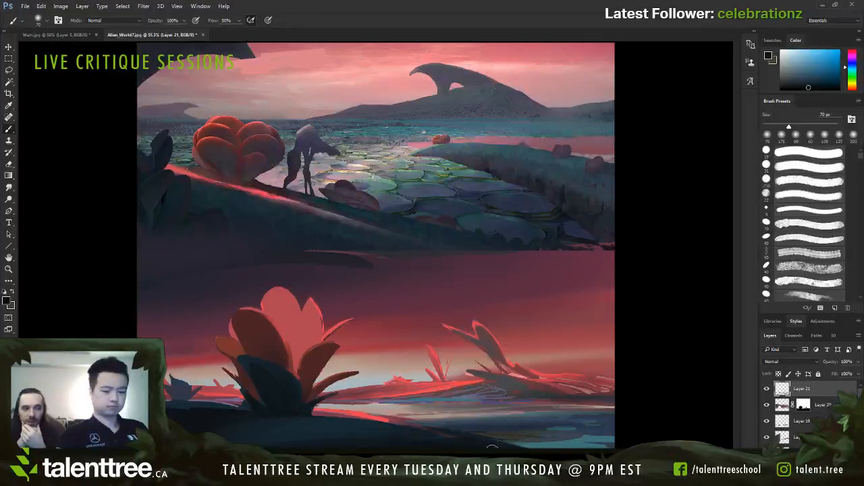
Step: Lasso the small plant at the far-left shore, darken it with sampled dark blue using a 90 to 100 px brush, and deselect
key(l)
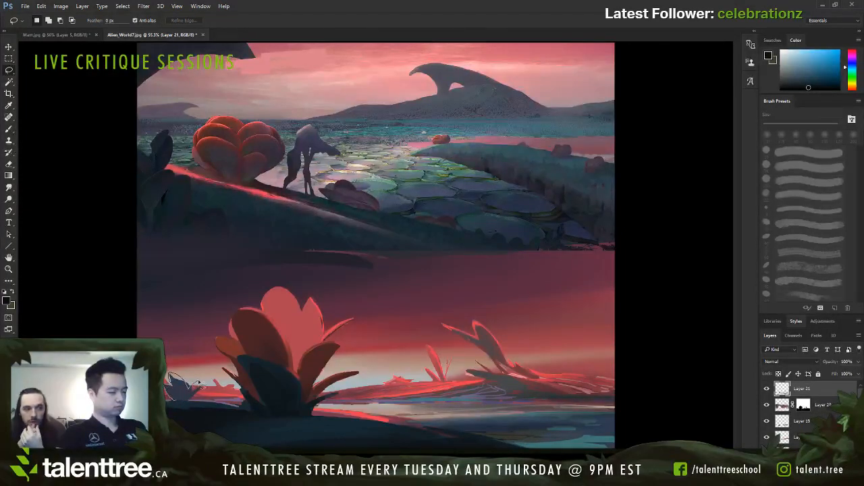
key(b)
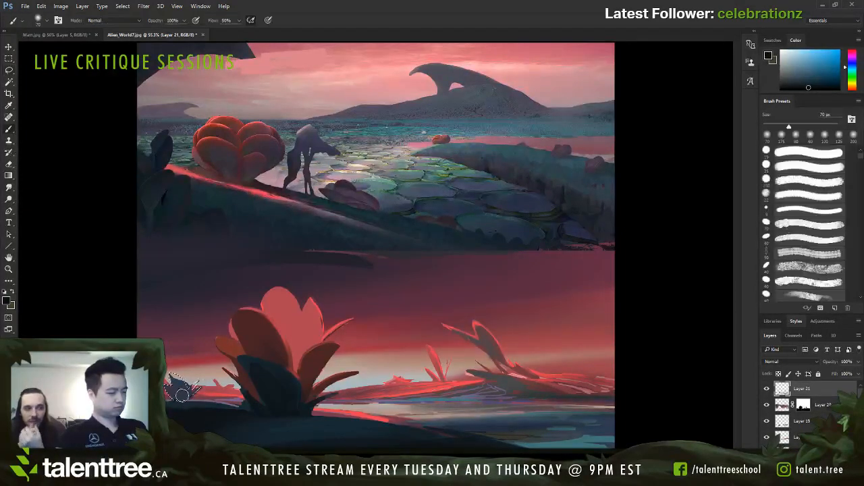
alt+click(188, 383)
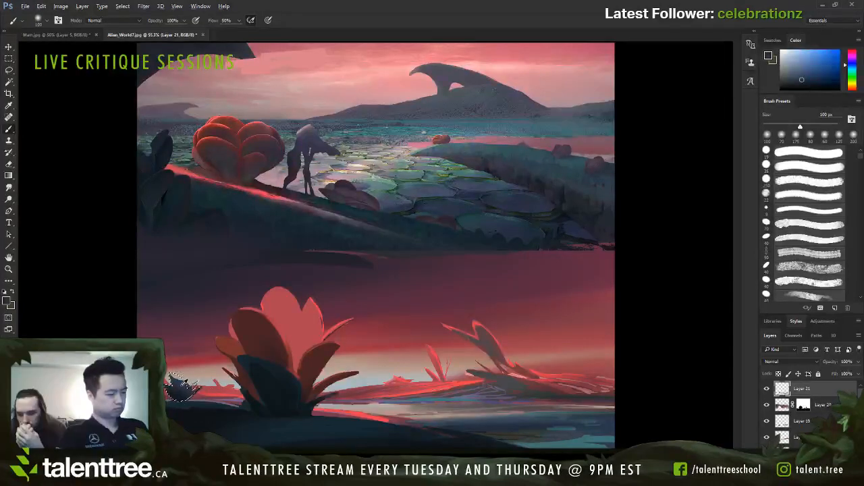
key([)
mouse_move(195, 387)
mouse_down()
mouse_move(180, 382)
mouse_move(180, 405)
mouse_up()
alt+click(178, 393)
key(ctrl+d)
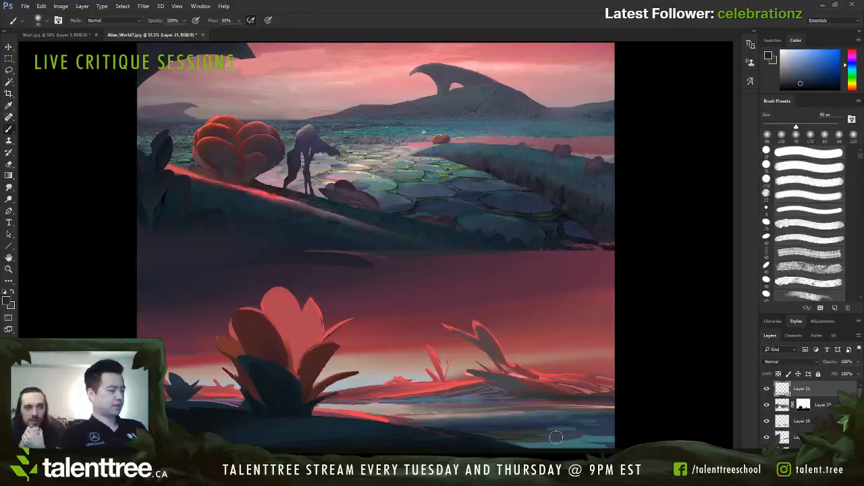
key(l)
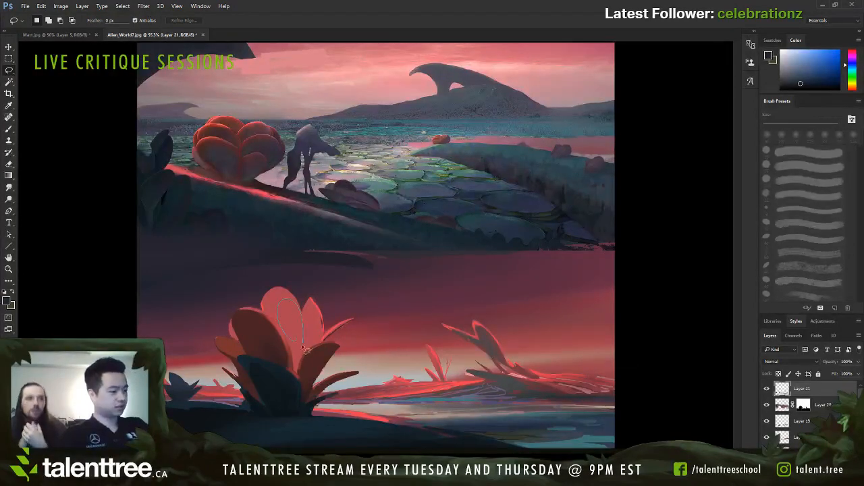
drag(303, 346, 311, 346)
key(ctrl+d)
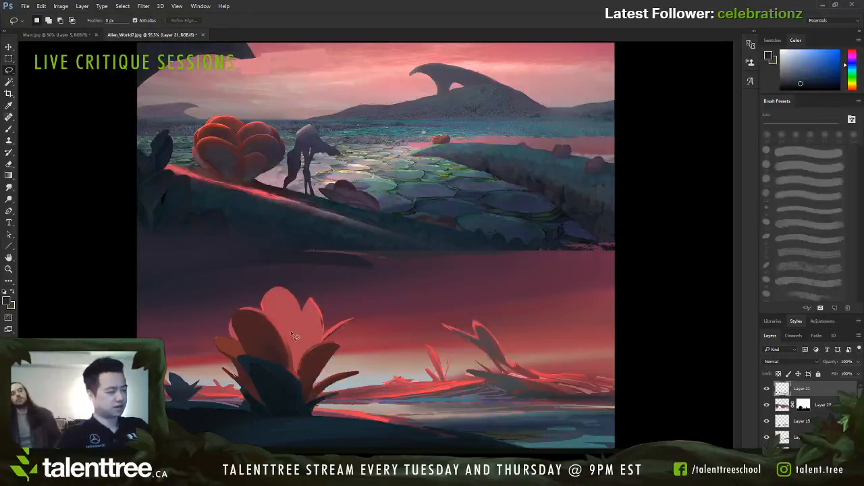
drag(322, 189, 304, 234)
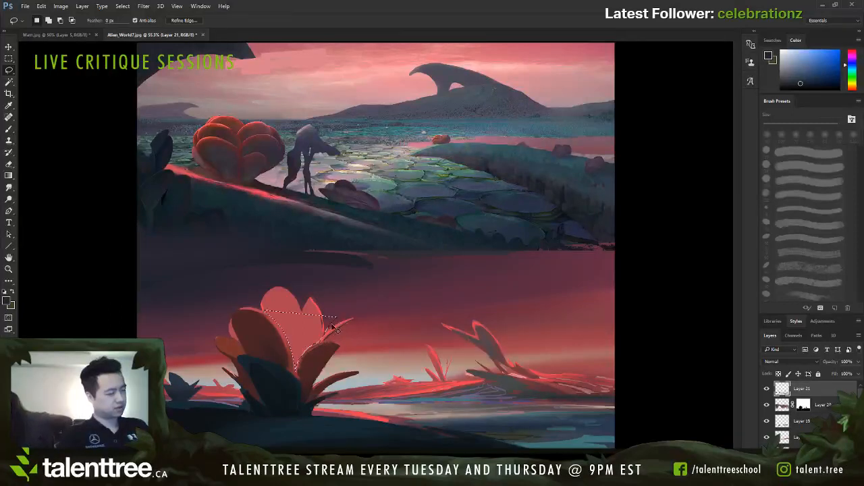
key(ctrl+d)
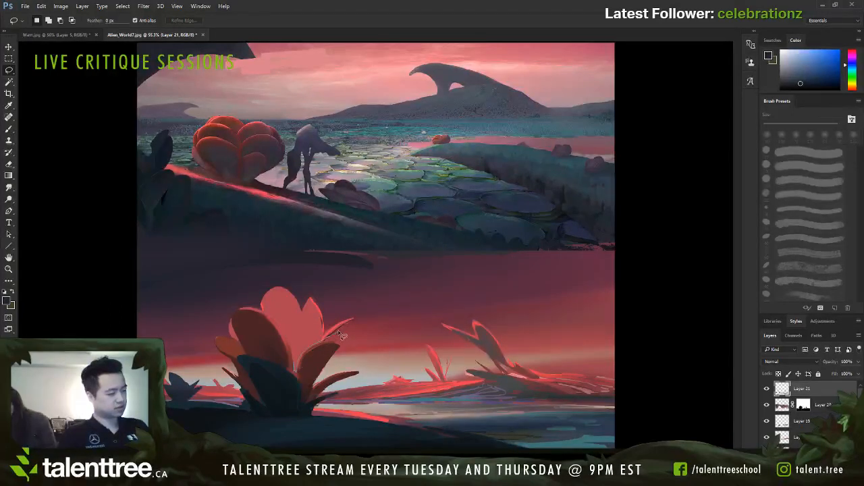
drag(342, 331, 321, 338)
drag(297, 368, 297, 366)
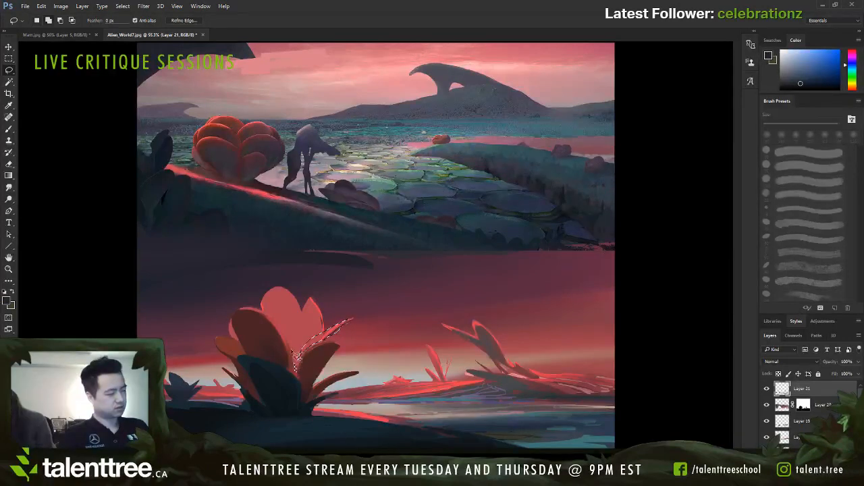
key(alt+BackSpace)
key(ctrl+d)
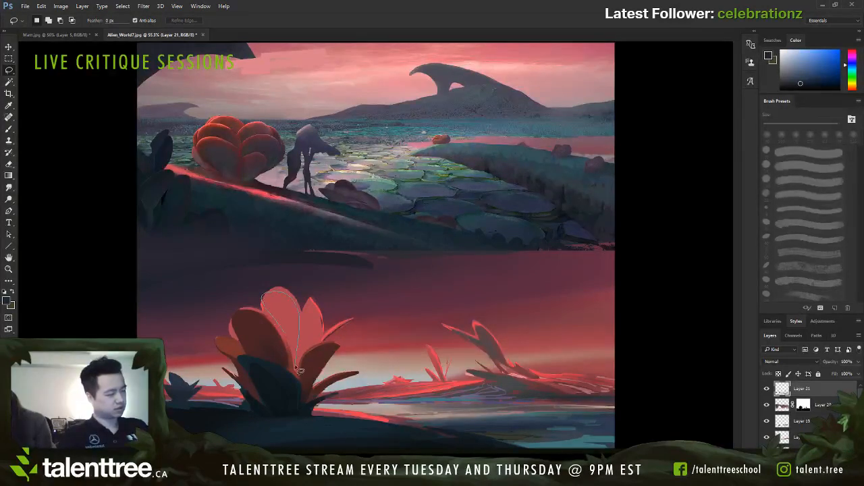
mouse_move(261, 308)
mouse_down()
mouse_move(293, 353)
mouse_move(267, 307)
mouse_up()
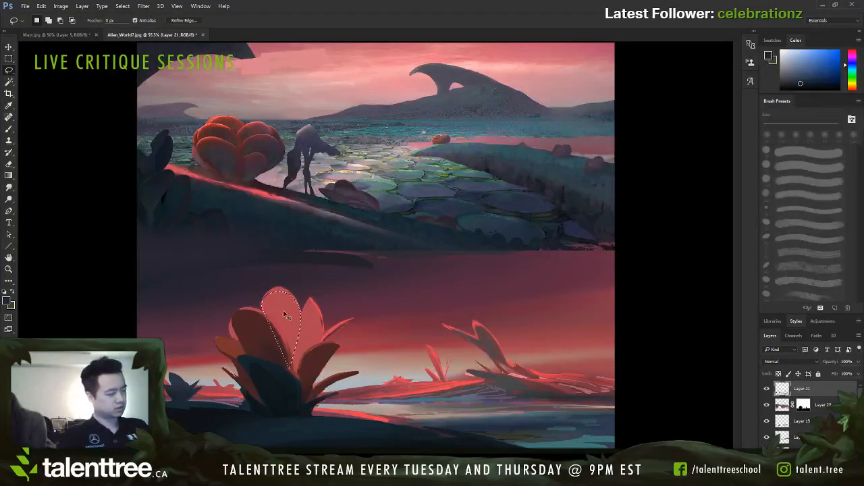
key(alt+BackSpace)
key(ctrl+d)
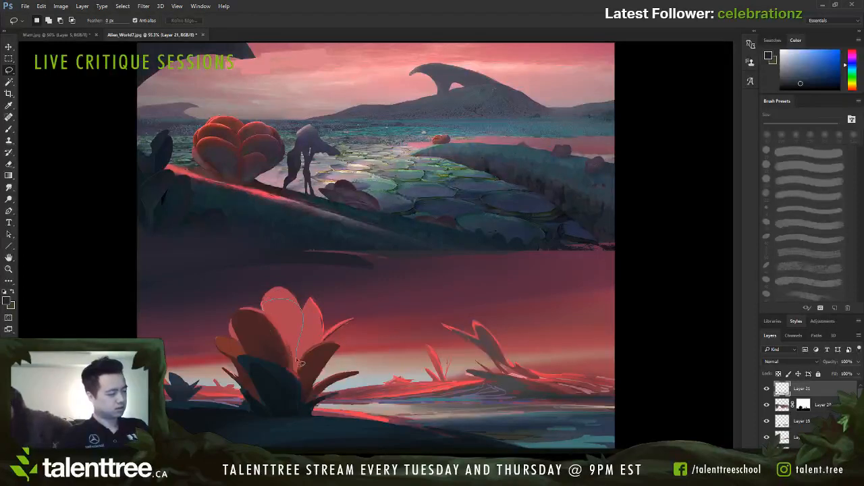
drag(283, 303, 297, 367)
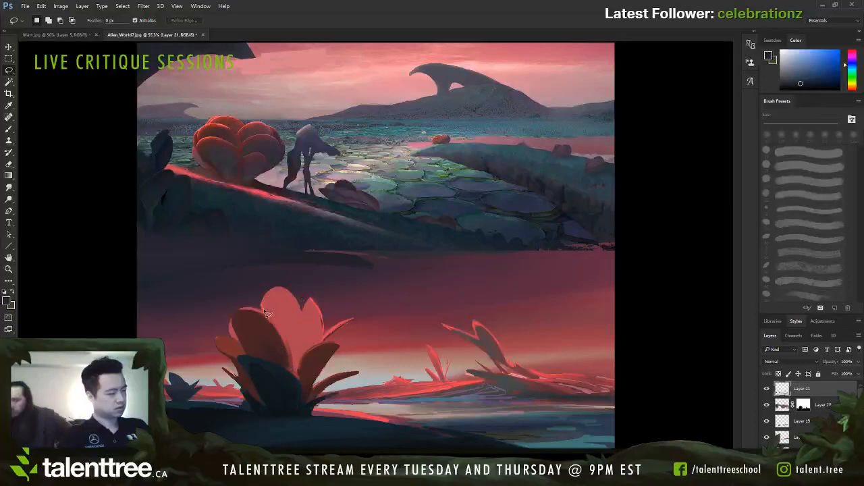
mouse_move(264, 310)
mouse_down()
mouse_move(300, 320)
mouse_move(283, 328)
mouse_up()
key(ctrl+d)
Step: Lasso the inside of the large plant's top petal and shade it with sampled mauve and red using a 175 to 150 px brush
mouse_move(272, 295)
mouse_down()
mouse_move(300, 325)
mouse_move(292, 354)
mouse_up()
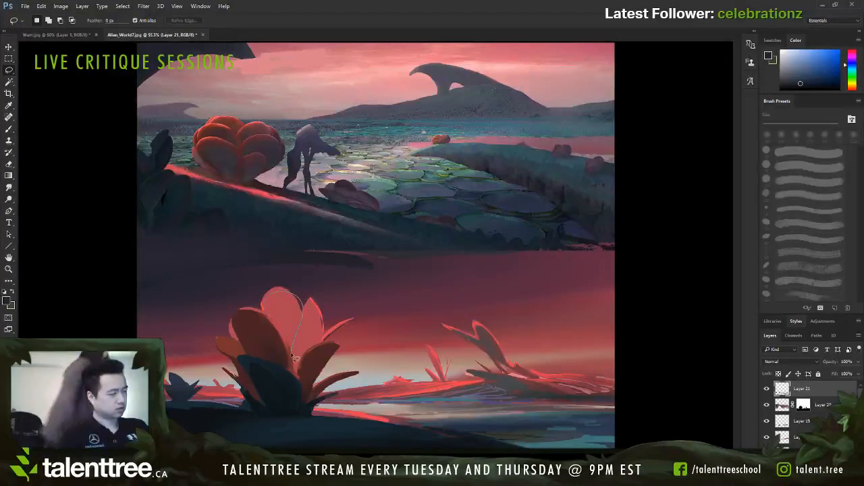
key(b)
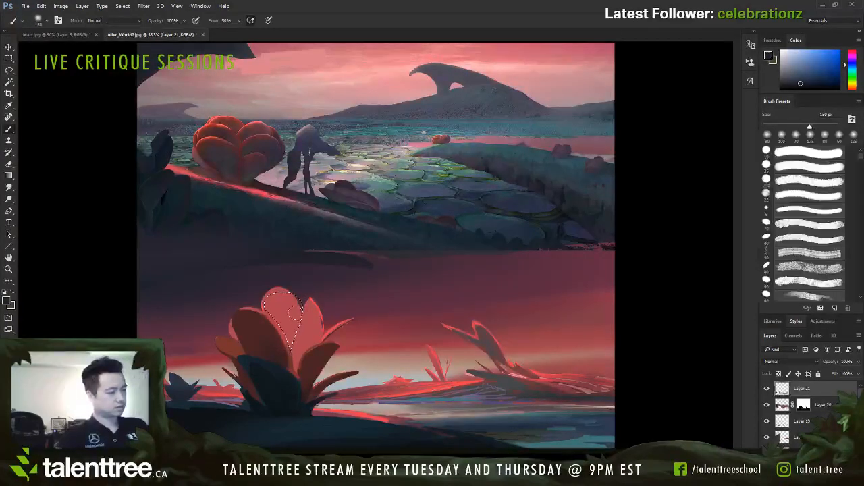
alt+click(312, 322)
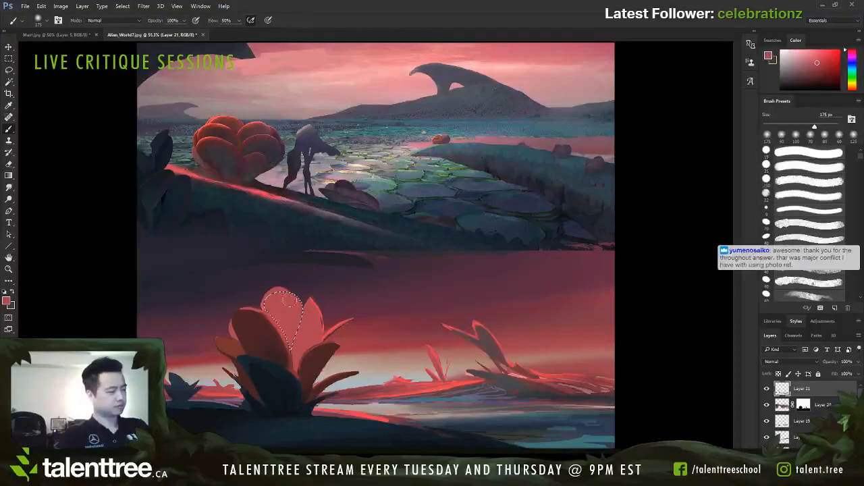
alt+click(278, 341)
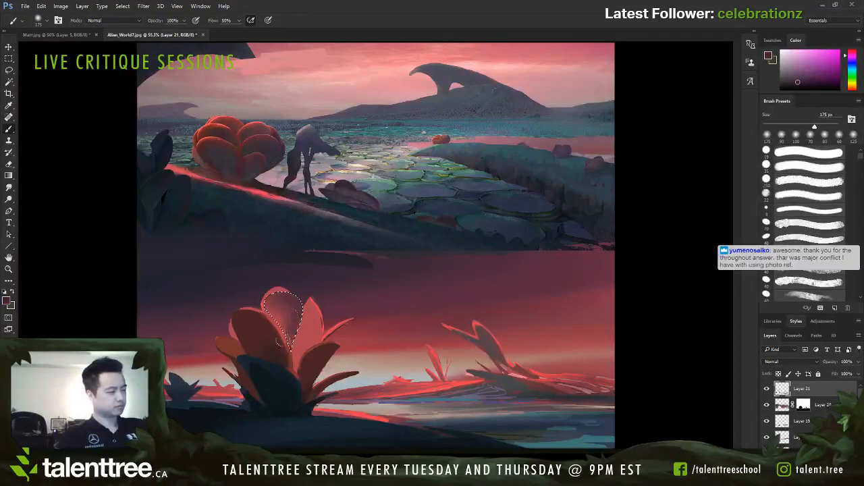
alt+click(296, 312)
click(74, 93)
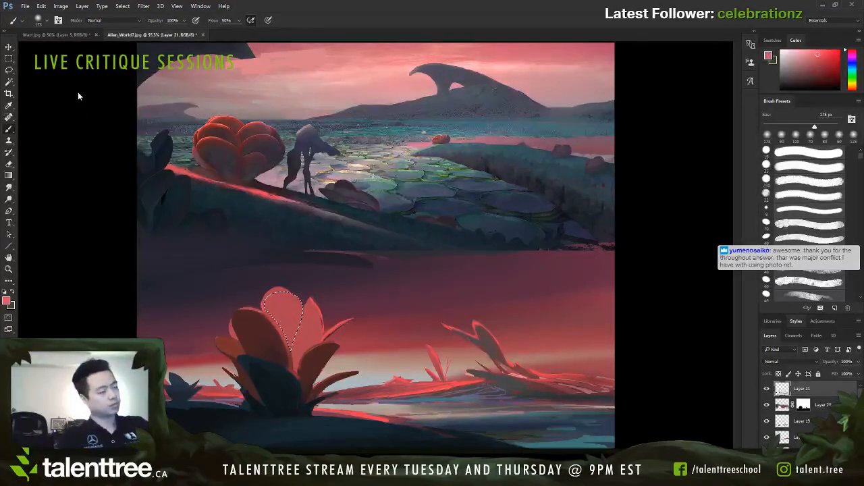
alt+click(299, 291)
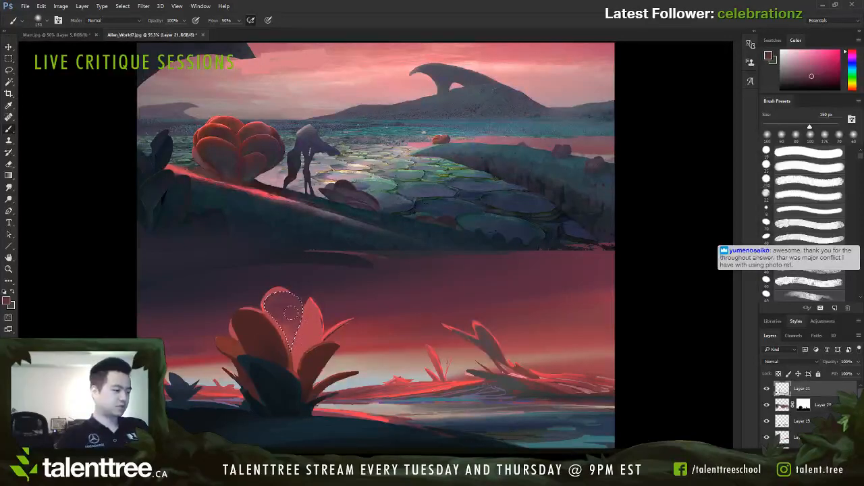
alt+click(272, 311)
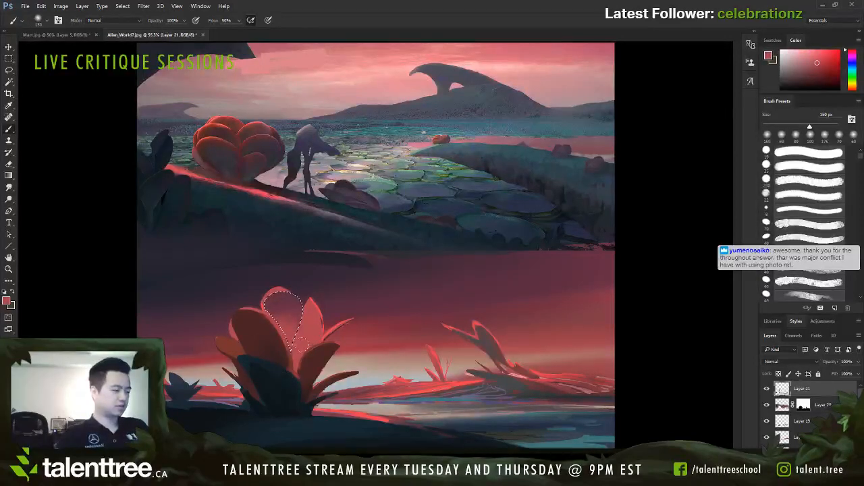
Step: Invert the selection, paint out the top petal's outer rim with sampled dark purple using a brush reduced from 150 to 100 px, and deselect
key(ctrl+shift+i)
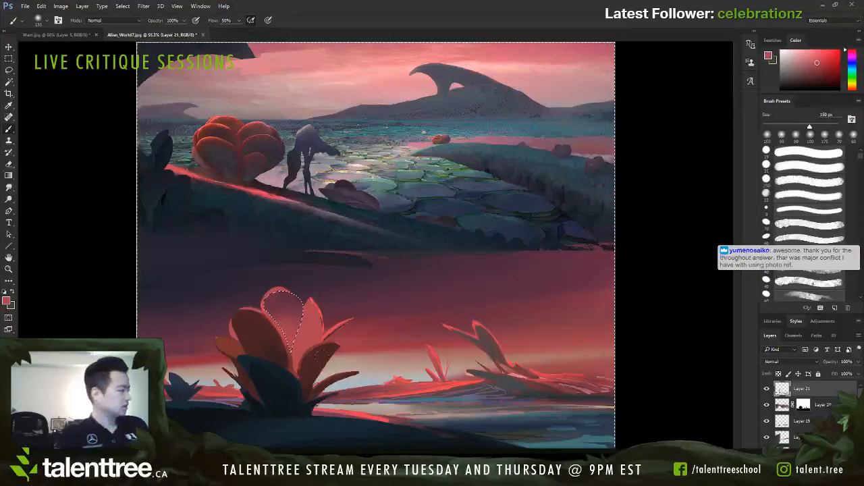
click(766, 390)
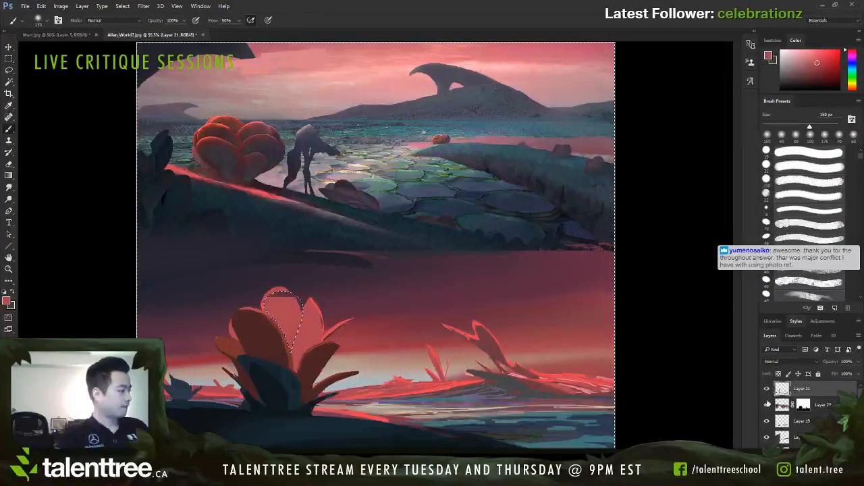
click(766, 390)
click(766, 405)
click(765, 406)
click(767, 422)
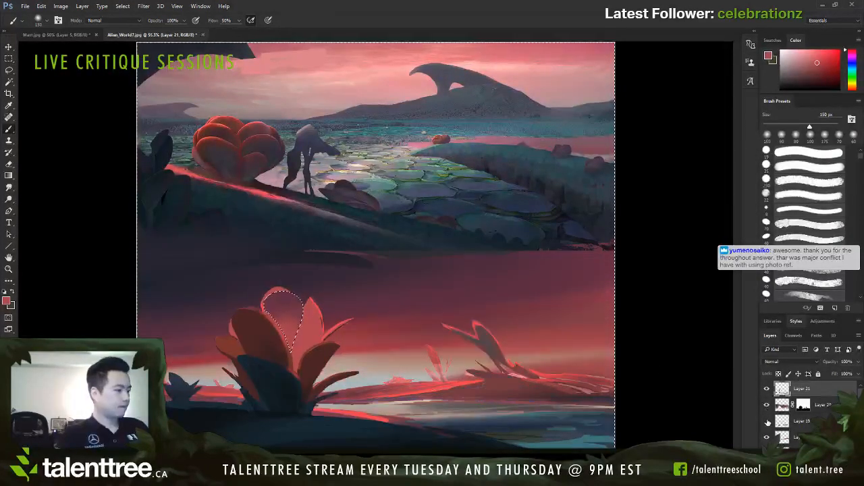
click(767, 422)
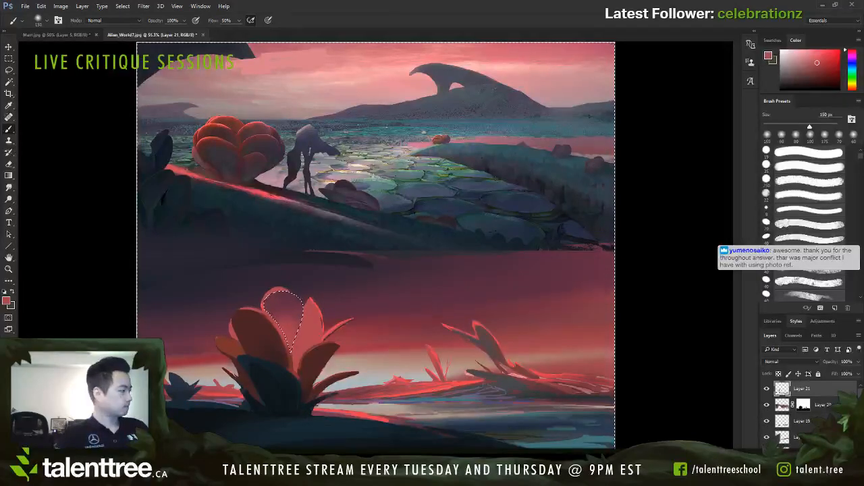
alt+click(272, 284)
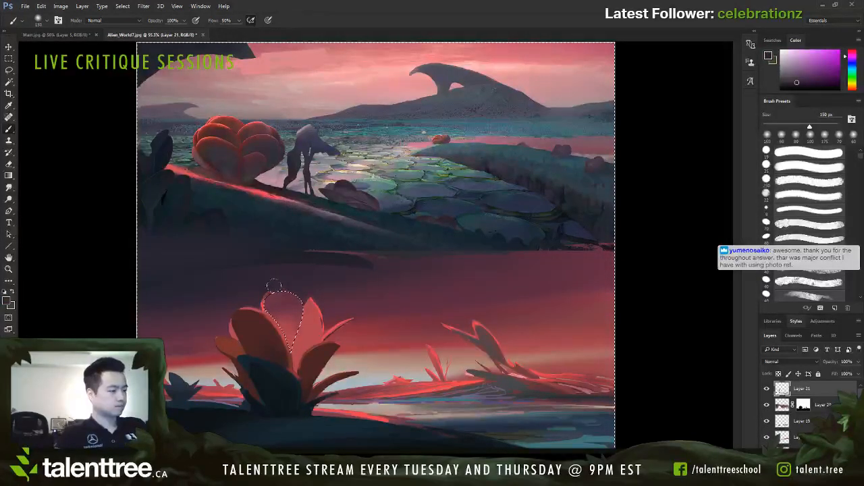
key(bracketleft)
key(bracketleft)
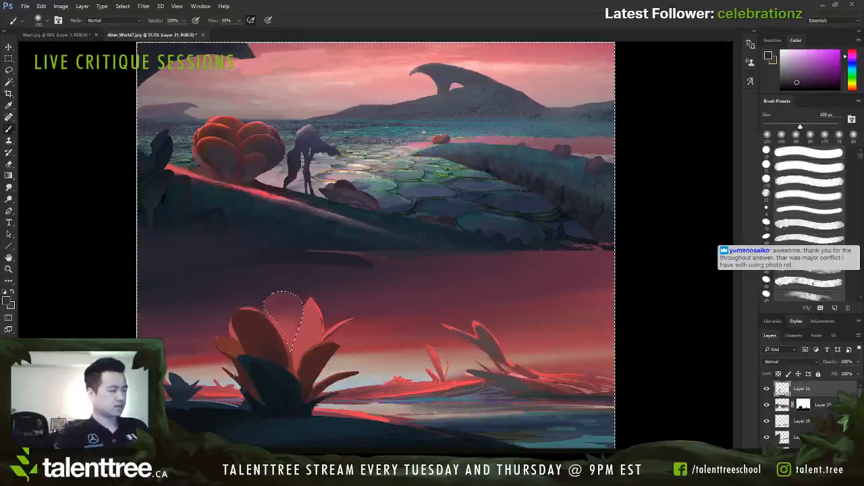
key(ctrl+d)
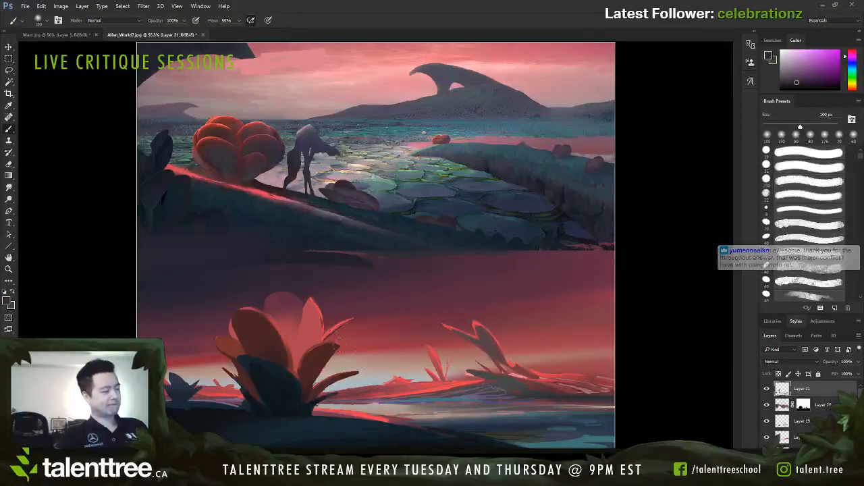
Step: Lasso a narrow petal shape within the large plant's right pink petal and shade it with sampled reds using a 90 to 70 px brush
key(l)
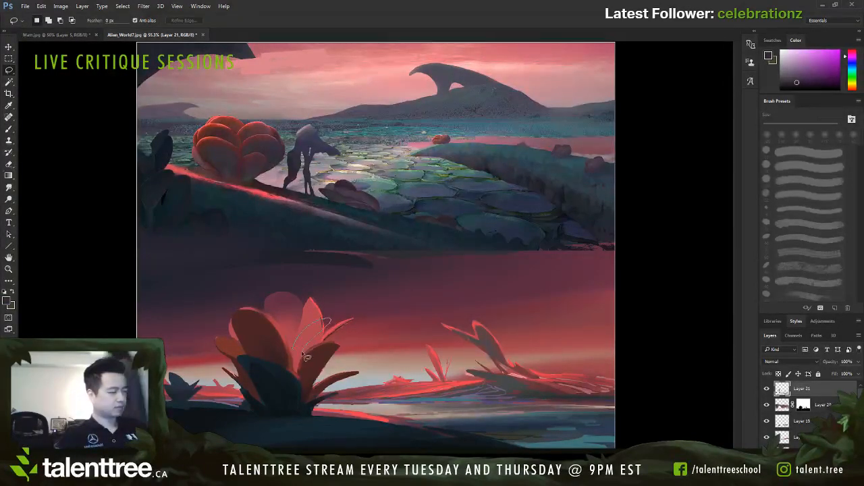
key(ctrl+d)
mouse_move(303, 354)
mouse_down()
mouse_move(330, 326)
mouse_move(304, 367)
mouse_move(321, 322)
mouse_move(297, 368)
mouse_up()
key(b)
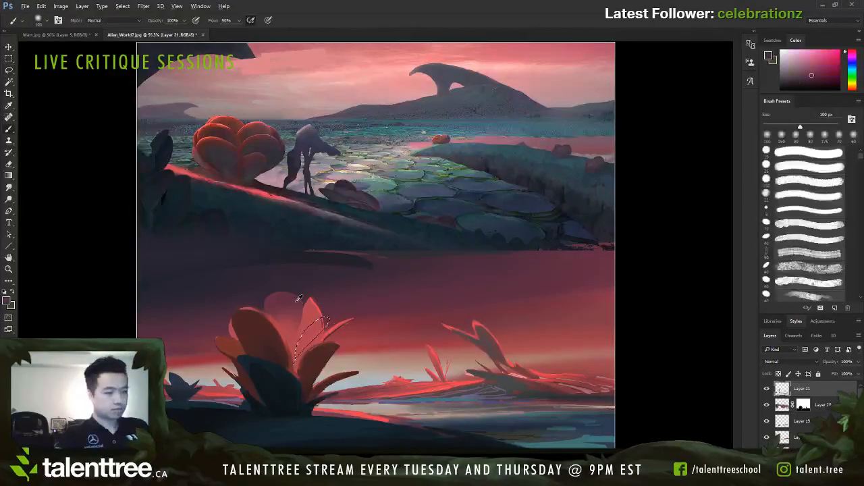
key(bracketleft)
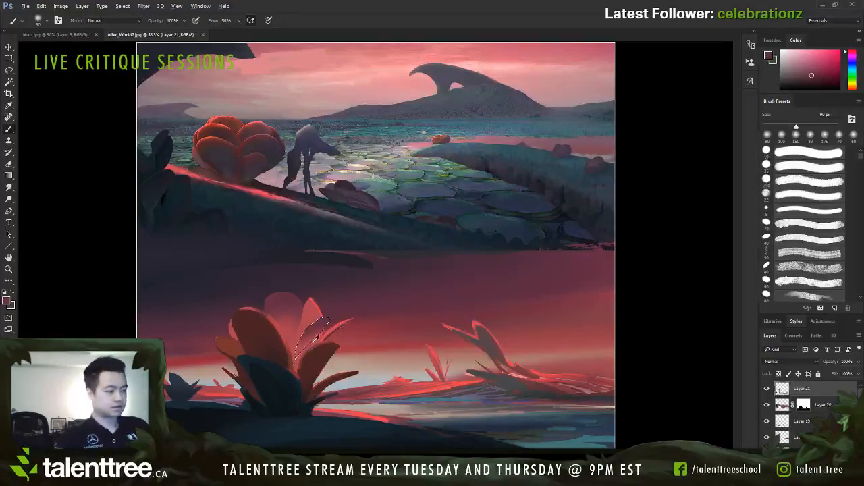
alt+click(304, 345)
drag(309, 345, 331, 327)
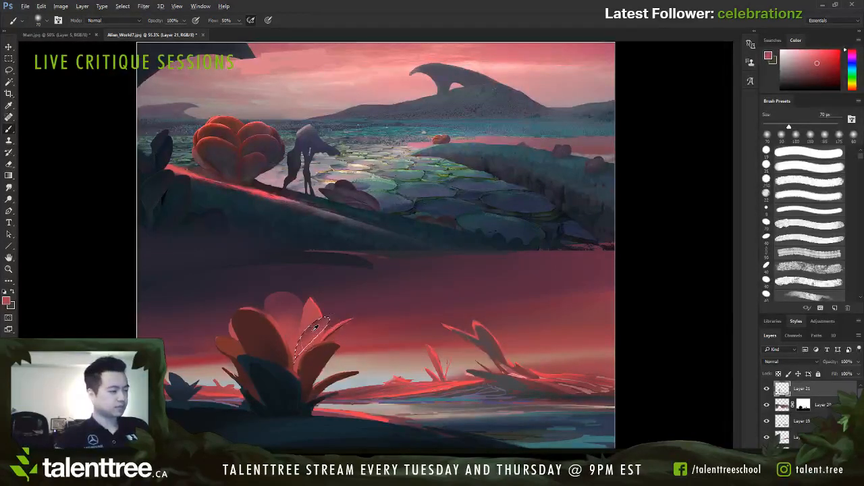
alt+click(337, 315)
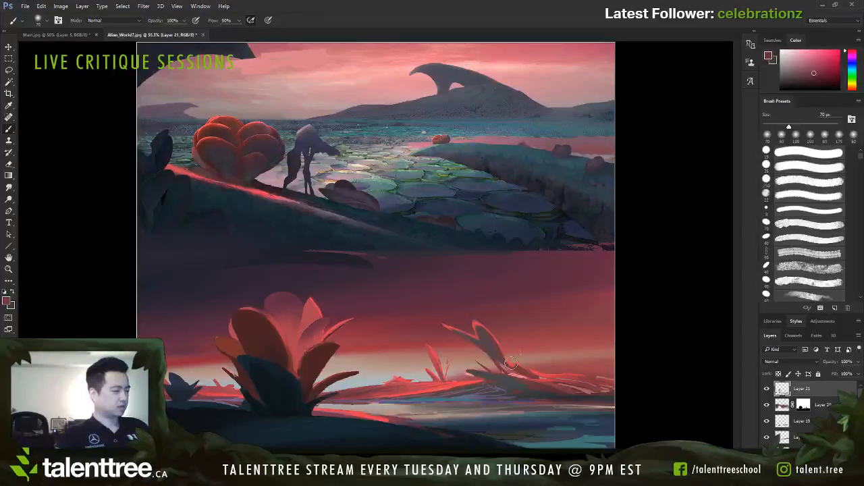
Step: Add a new layer above Layer 20 and cover the right pink petal's tip with sampled dark sky colour using a 60 px brush
alt+click(335, 298)
key(bracketleft)
key(bracketleft)
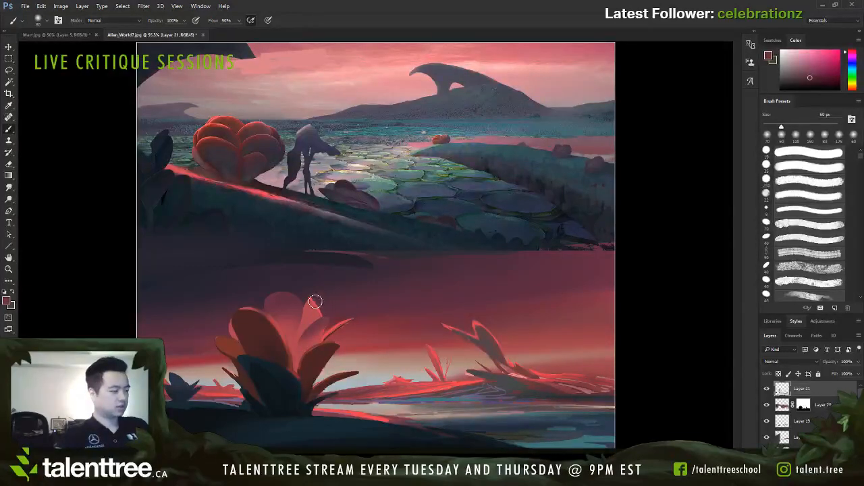
click(816, 407)
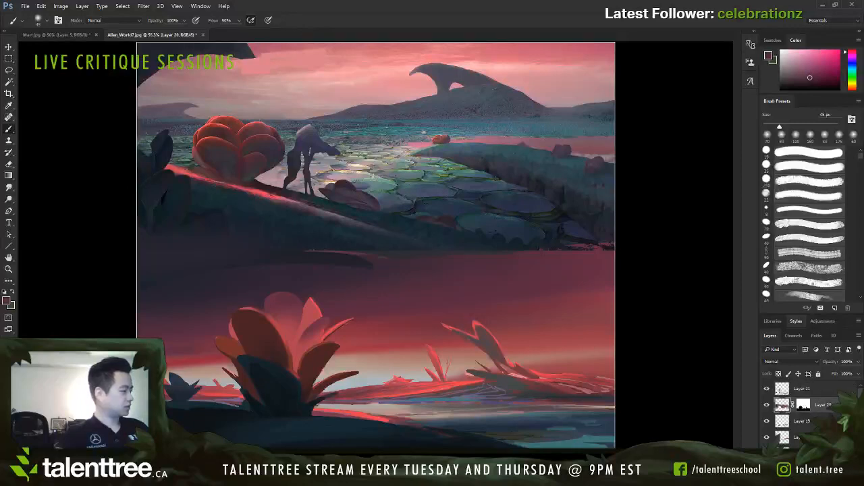
click(835, 469)
alt+click(324, 297)
key(bracketright)
key(bracketright)
drag(317, 299, 311, 302)
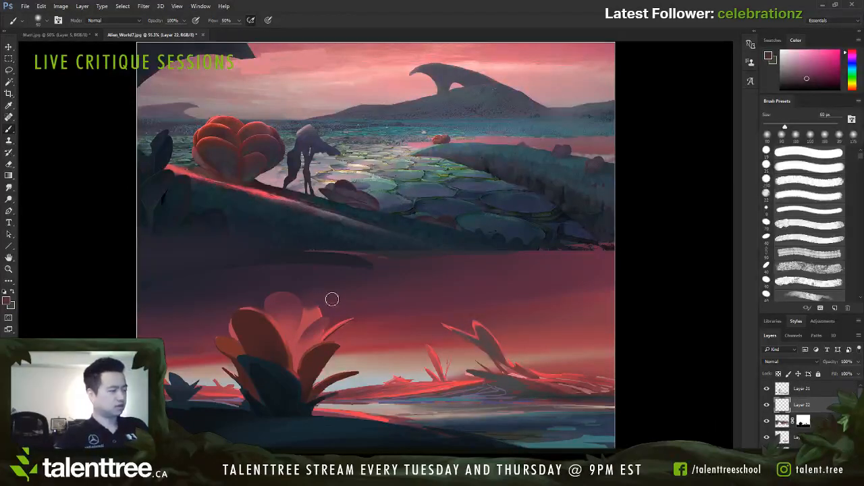
Step: Fade the remaining upper part of the right pink petal into the sky with sampled purple and red using an 80 px brush
key(bracketright)
key(bracketright)
alt+click(328, 280)
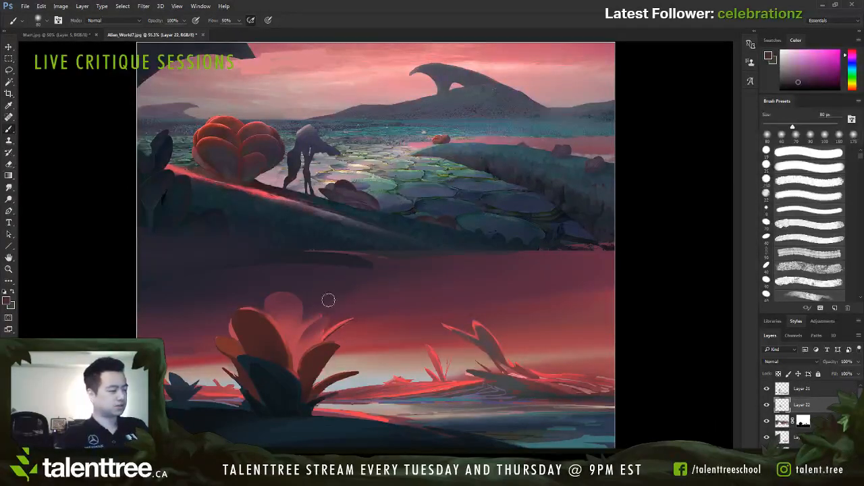
alt+click(334, 311)
drag(329, 311, 312, 328)
key(bracketleft)
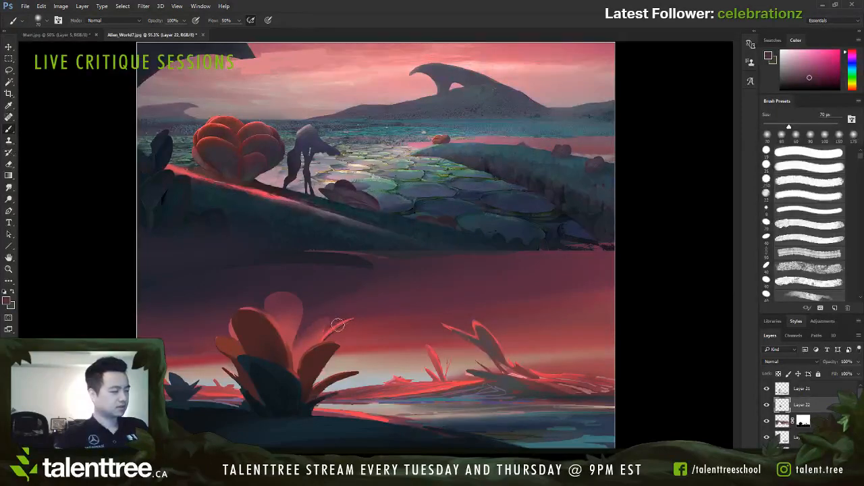
Step: Soften the thin right leaf against the sky with sampled reds using a brush reduced from 70 to 45 px
alt+click(358, 314)
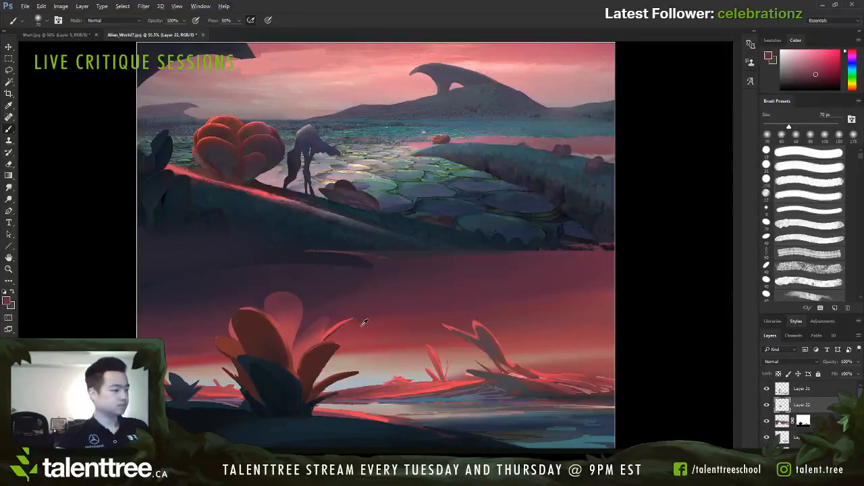
alt+click(363, 323)
key(bracketleft)
key(bracketleft)
key(bracketleft)
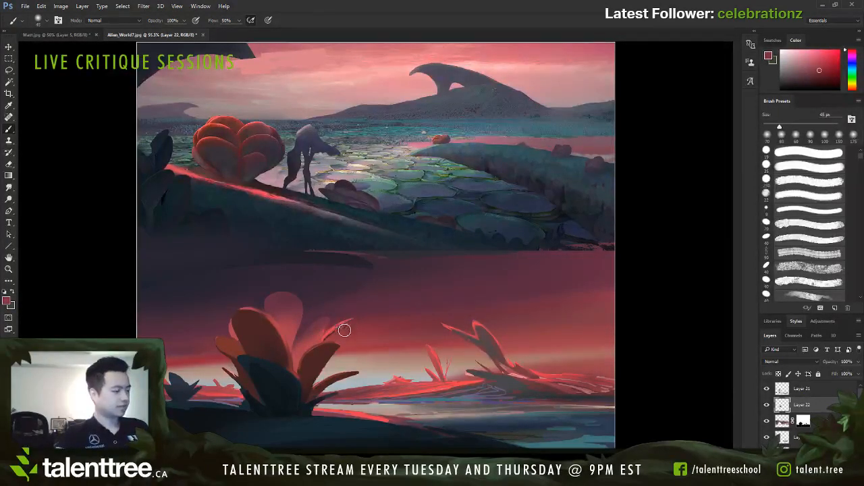
alt+click(332, 336)
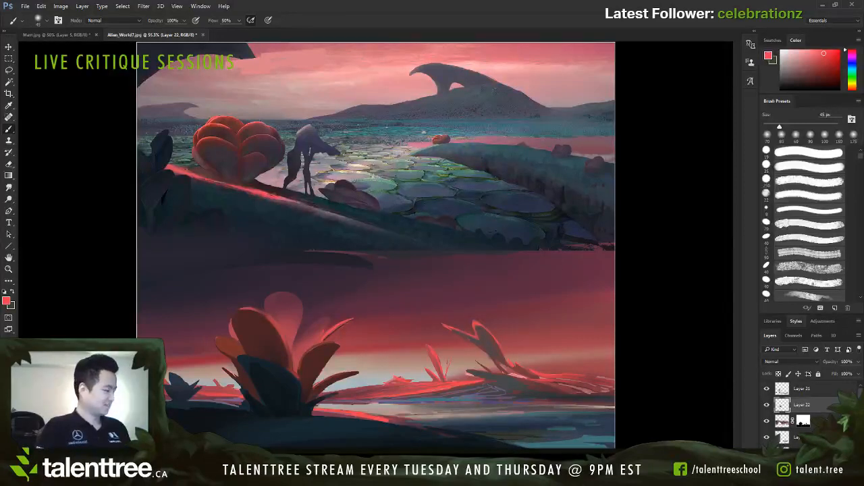
Step: Choose a small hard round brush preset at 9 px and add a new layer above Layer 21
click(809, 210)
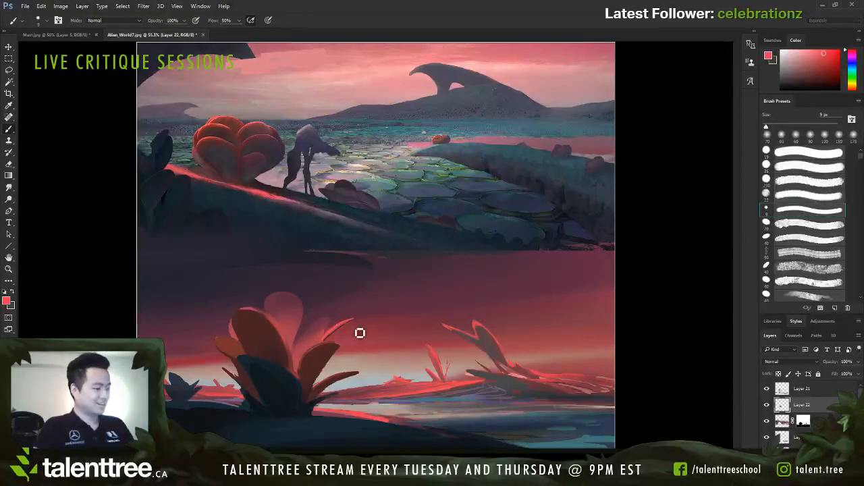
click(804, 154)
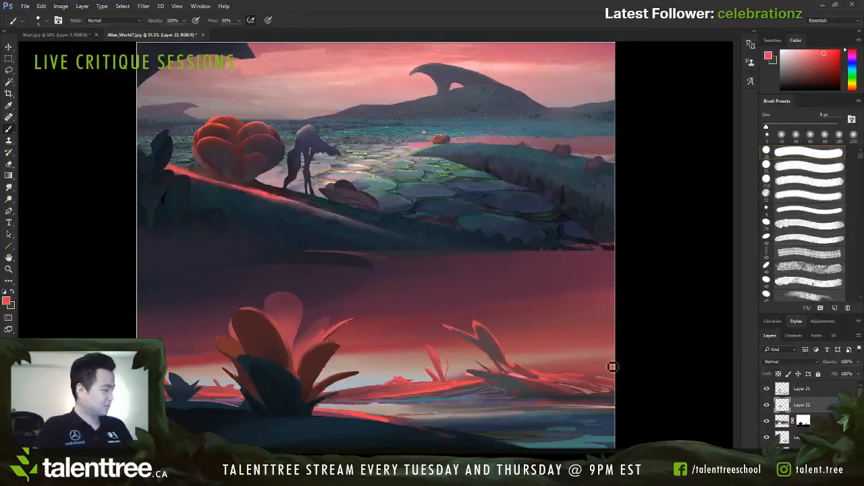
click(825, 390)
key(ctrl+shift+alt+n)
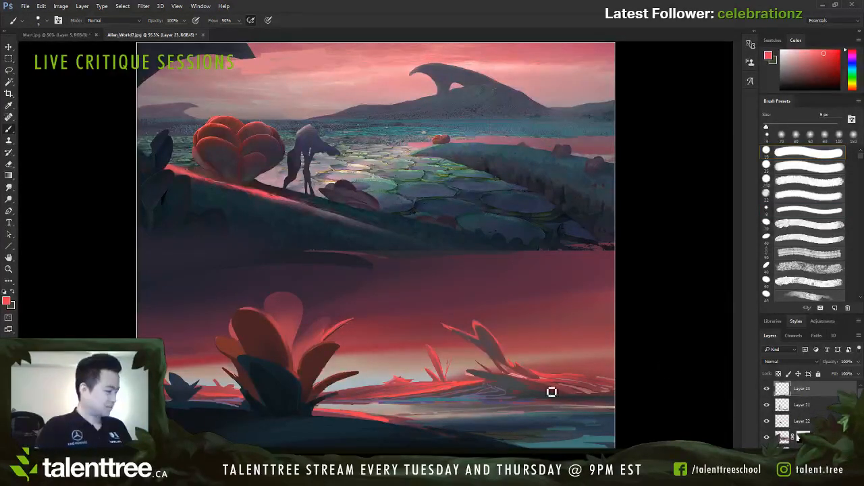
key([)
key(bracketright)
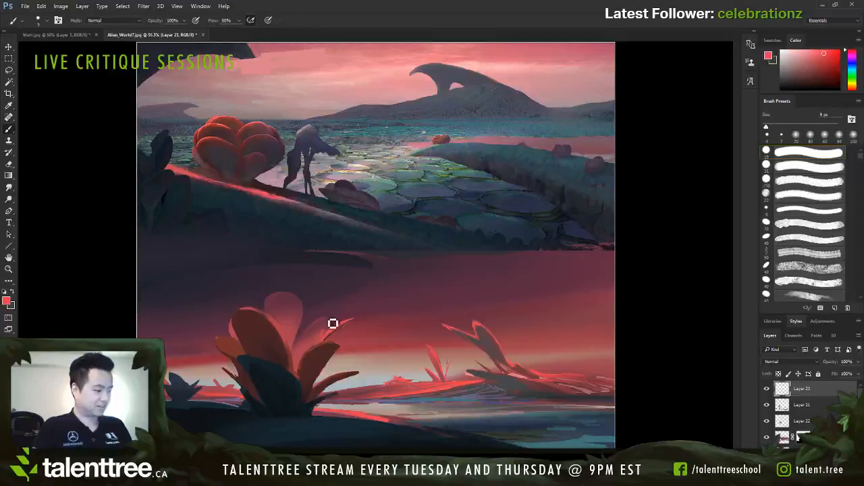
Step: Paint bright red rim highlights along the small right petal's edge with a 10 px hard brush, redoing the first stroke
key(bracketright)
mouse_move(302, 333)
mouse_down()
mouse_move(332, 324)
mouse_move(309, 337)
mouse_move(315, 330)
mouse_move(305, 341)
mouse_move(328, 329)
mouse_move(303, 349)
mouse_up()
key(ctrl+z)
alt+click(308, 344)
alt+click(323, 328)
alt+click(314, 324)
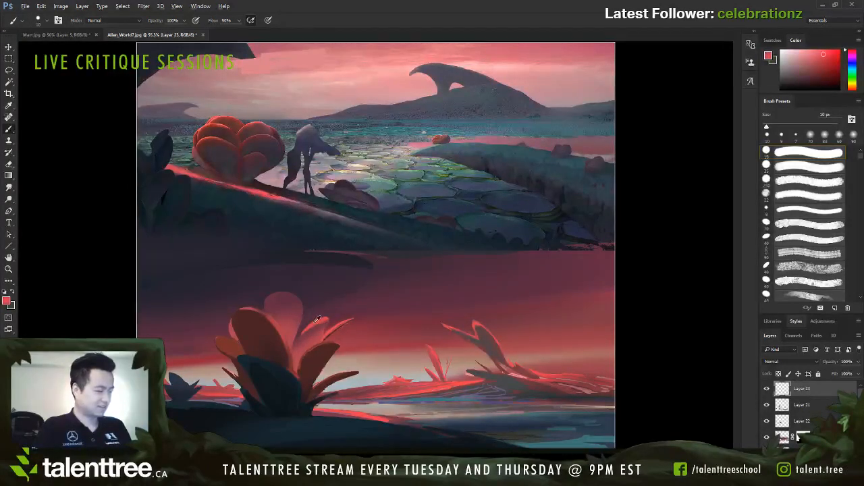
Step: Try a bright red outline along the top petal's rounded edge with a 7 px brush and undo the stroke
key([)
key([)
key([)
drag(281, 293, 301, 322)
key(ctrl+z)
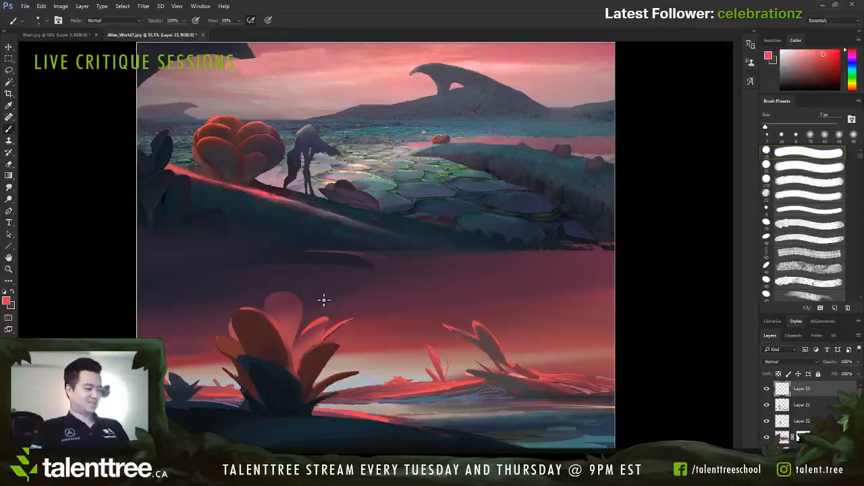
Step: Trim the large orange petal's outer left edge with sampled background colour using a hard brush enlarged to 25 px and reduced to 15 px
alt+click(280, 365)
key(bracketright)
key(bracketright)
key(bracketright)
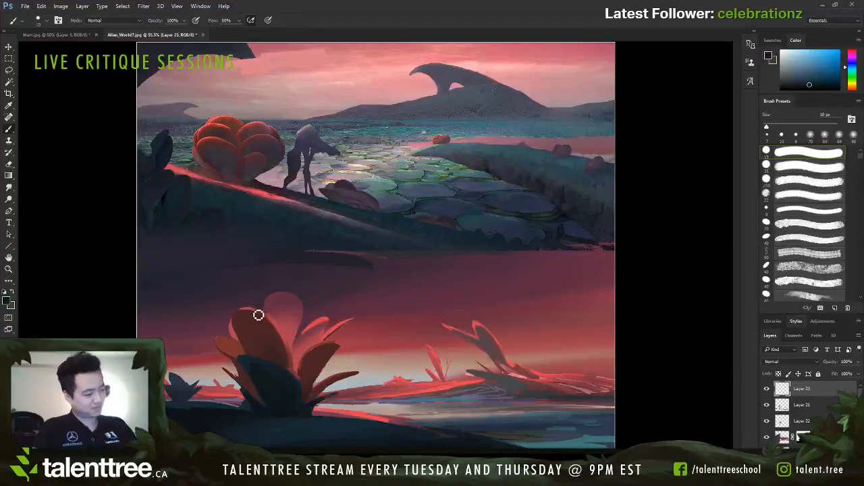
key(bracketright)
key(bracketright)
key(bracketright)
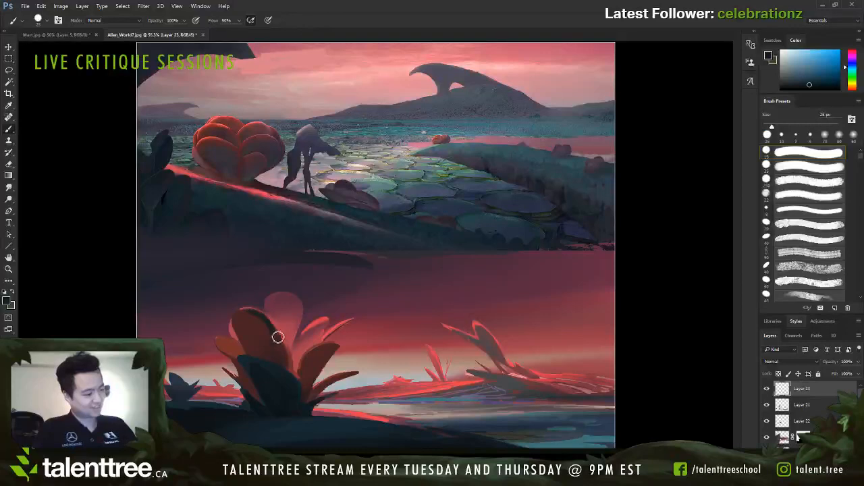
alt+click(231, 324)
key(bracketleft)
key(bracketleft)
mouse_move(233, 335)
mouse_down()
mouse_move(234, 326)
mouse_move(242, 343)
mouse_up()
Step: Refine the large orange petal's upper edge with a 9 px brush, sampling petal tones and the distant right plant's bright red
key(bracketleft)
key(bracketleft)
alt+click(246, 326)
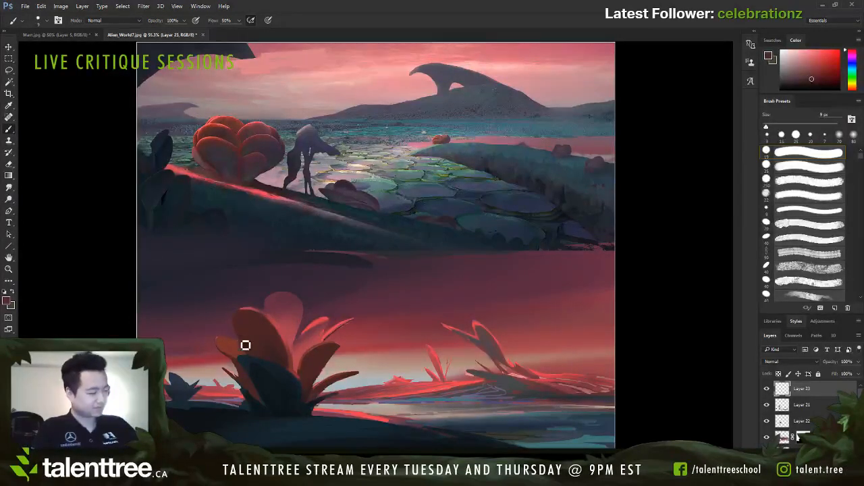
alt+click(270, 315)
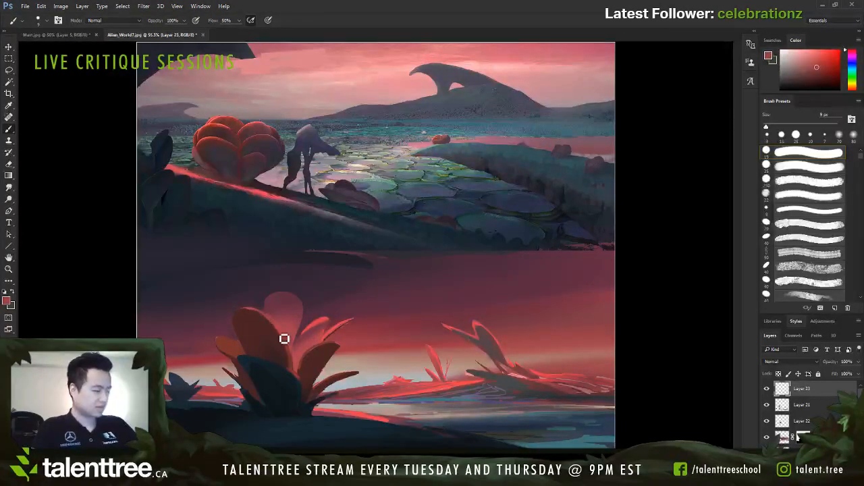
alt+click(454, 323)
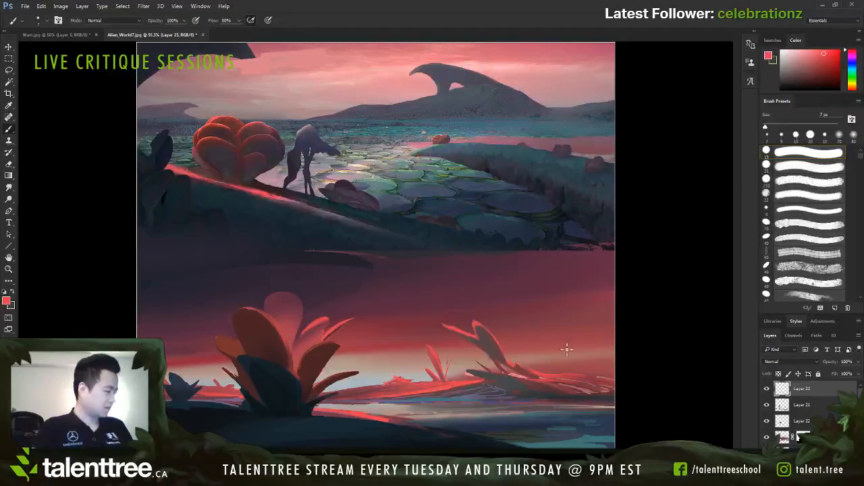
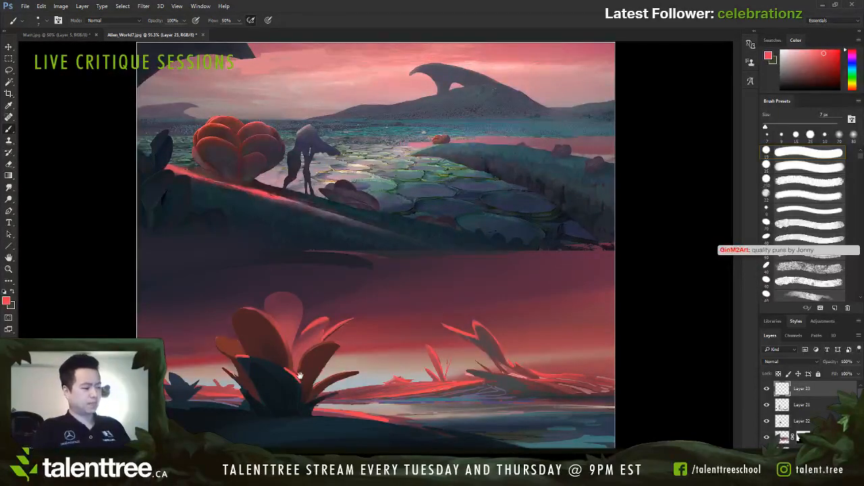
Step: Blend the large plant's base into the dark foreground with sampled dark tones and a 10 px brush
key(bracketleft)
alt+click(285, 418)
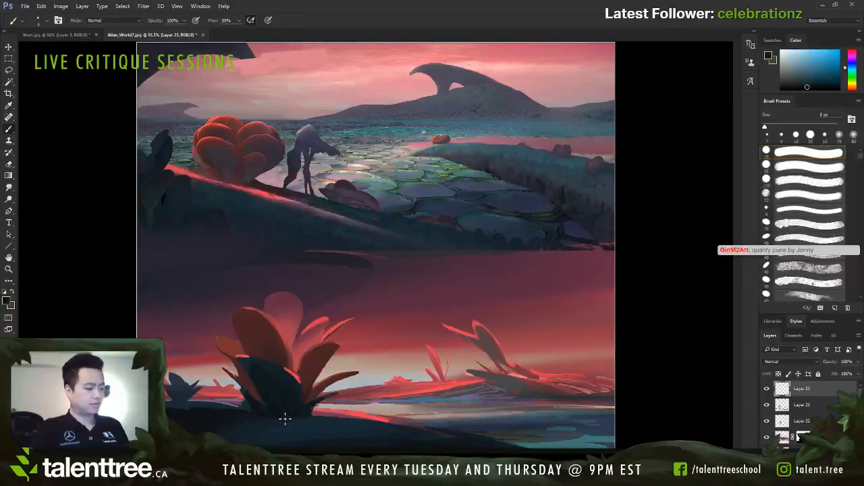
key(bracketright)
key(bracketright)
key(bracketright)
key(bracketright)
key(bracketright)
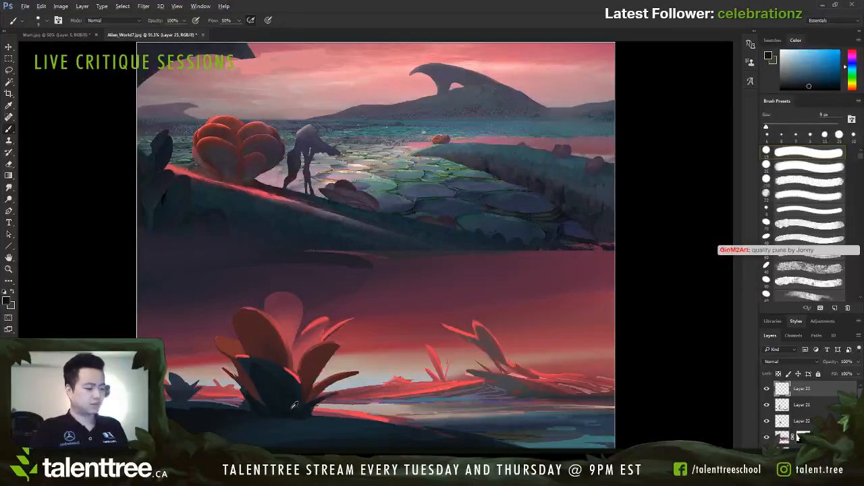
key(bracketleft)
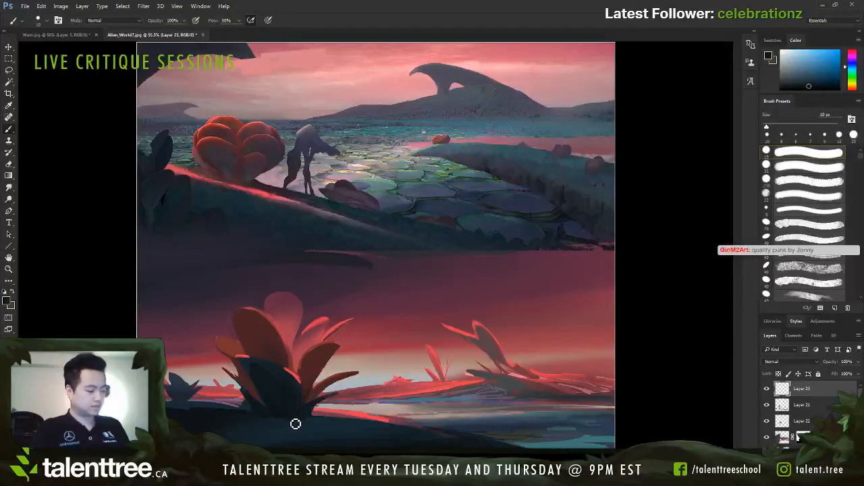
key(bracketright)
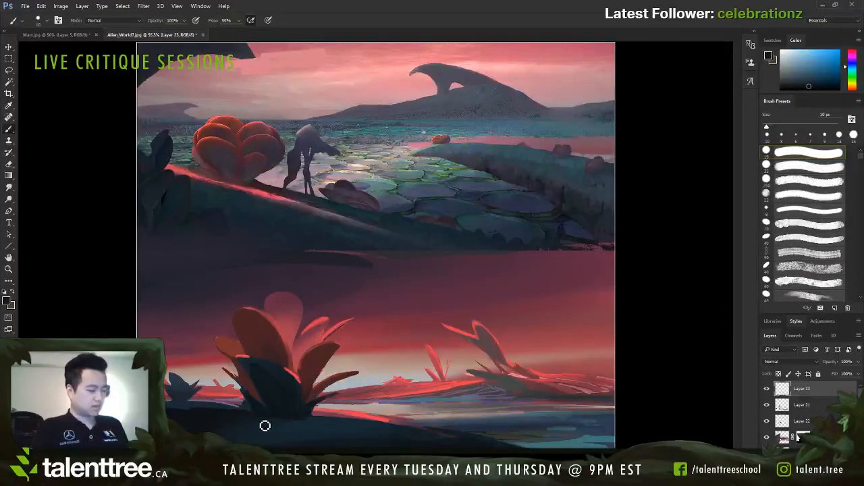
alt+click(283, 413)
drag(279, 424, 311, 425)
alt+click(281, 414)
alt+click(299, 423)
Step: Refine the inner lower edge of the large plant's right petal with sampled reds, reducing the brush from 8 to 5 px
key(bracketleft)
key(bracketleft)
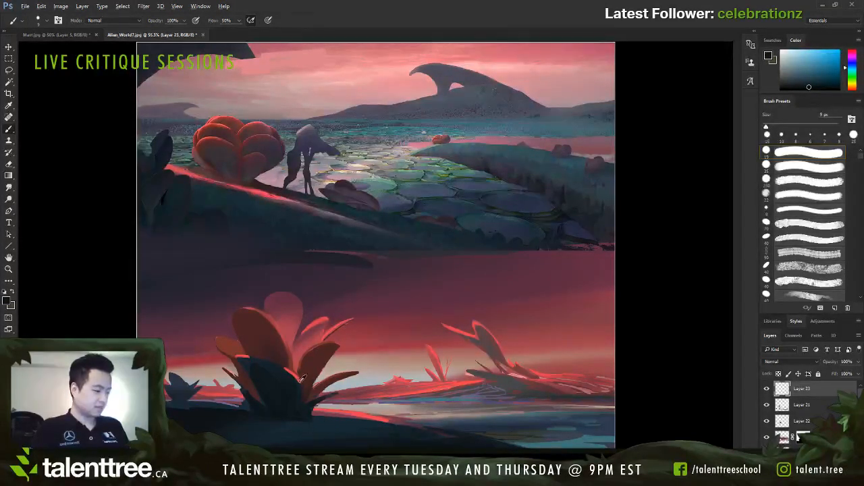
alt+click(300, 376)
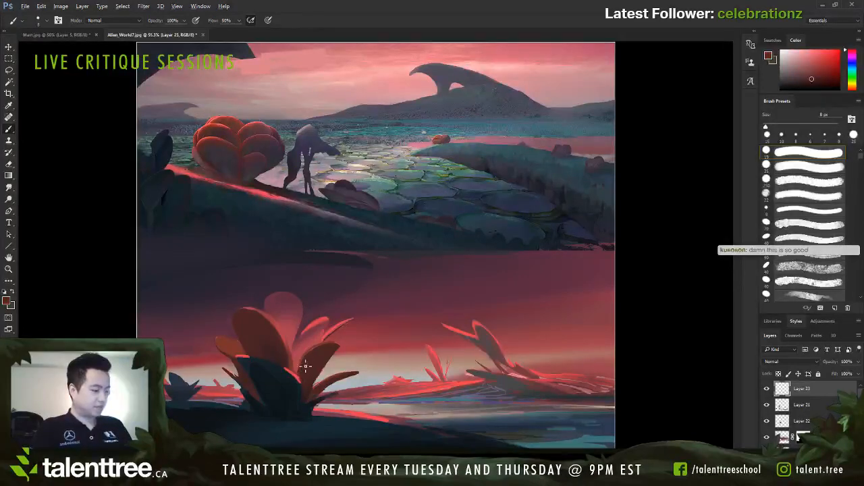
key(bracketleft)
alt+click(303, 375)
key(bracketleft)
key(bracketleft)
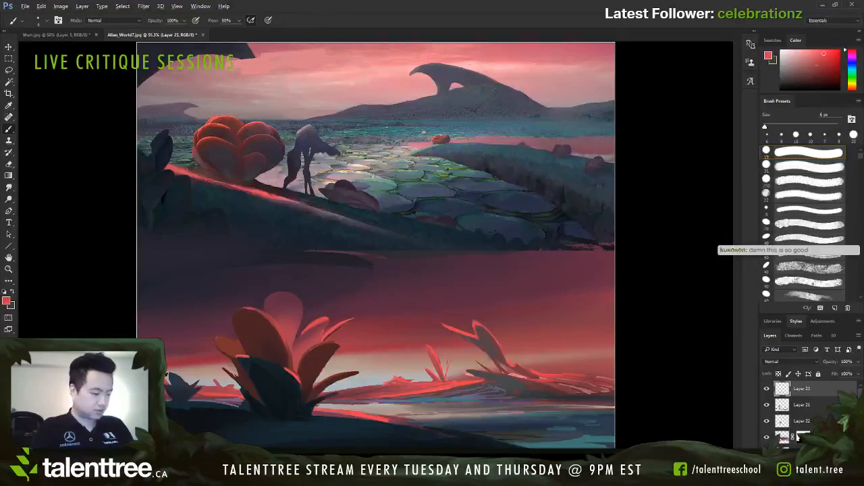
Step: Paint fine muted blue leaf highlights on the small distant left plant, using water blue and a 5 px brush reduced to 3 px
alt+click(470, 397)
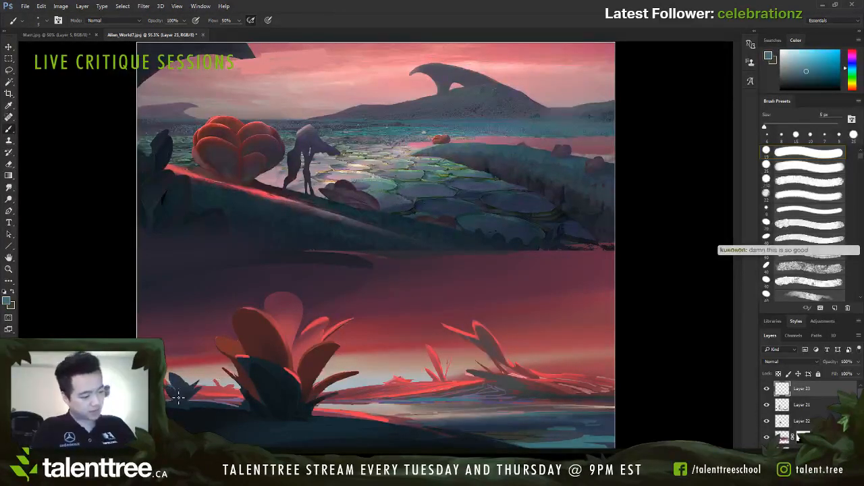
drag(178, 398, 178, 390)
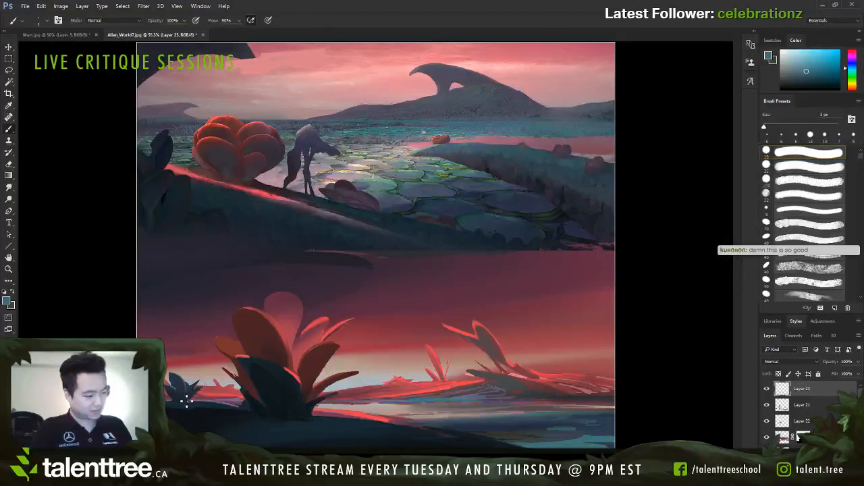
drag(186, 401, 196, 388)
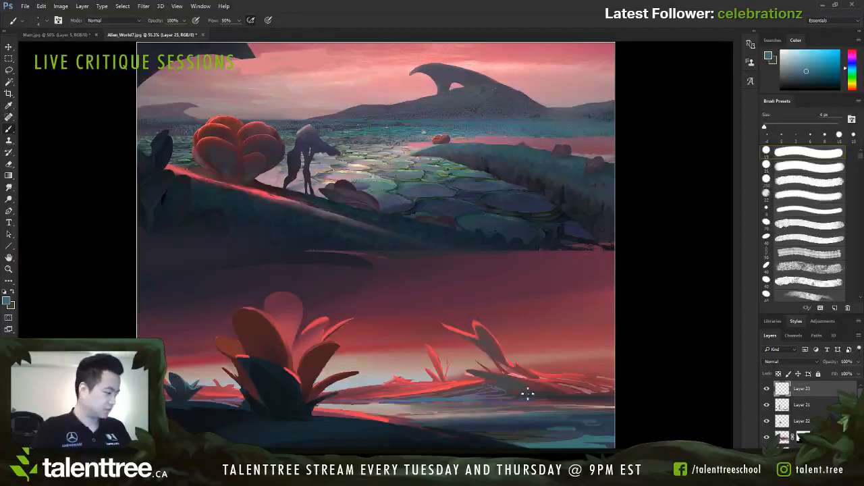
Step: Refine the dark leaf tip at the left end of the far right bank with a sampled muted red and a smaller brush
alt+click(476, 376)
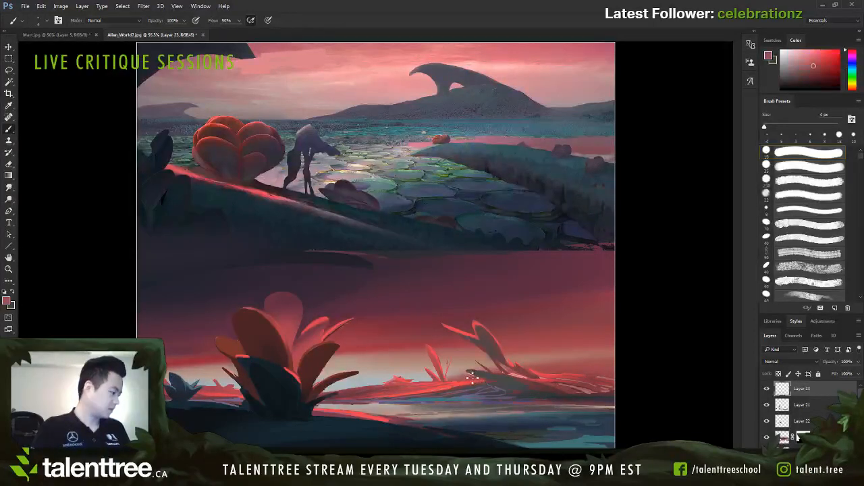
key(bracketleft)
key(bracketleft)
alt+click(475, 373)
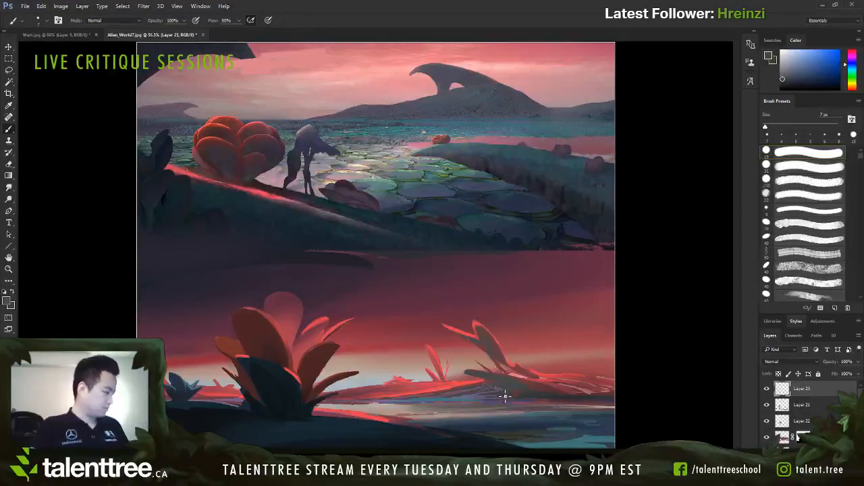
Step: Fill the left underside of the far right bank with sampled dark grey-blue strokes, covering the loose line work
alt+click(552, 395)
key(])
key(])
key(])
key(])
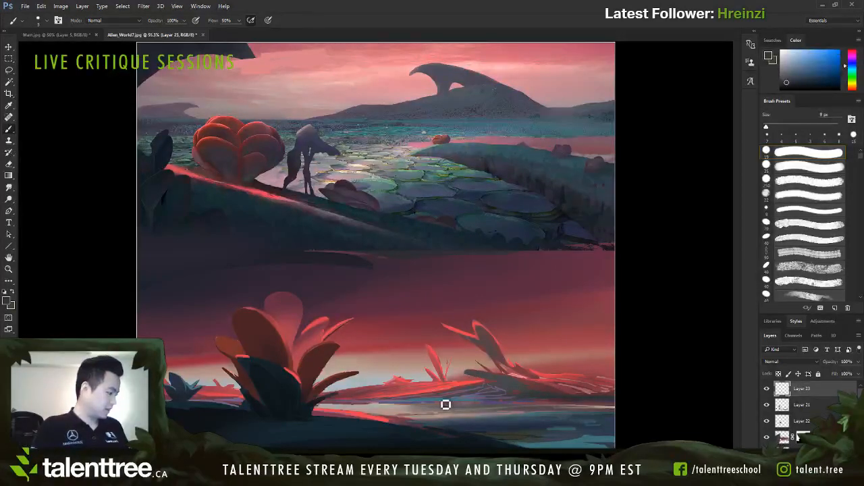
drag(427, 403, 481, 401)
drag(496, 398, 449, 396)
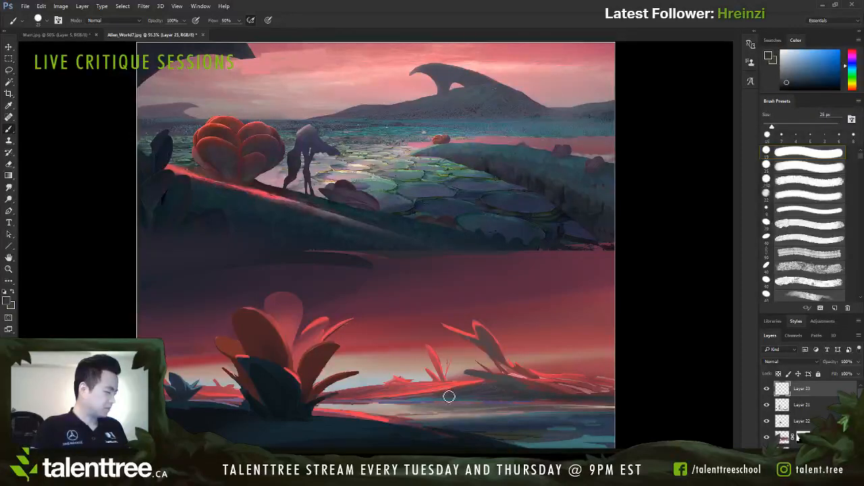
Step: Darken the bank beneath the distant red plant with sampled shadow tones, reducing the brush from 25 to 10 px
alt+click(513, 385)
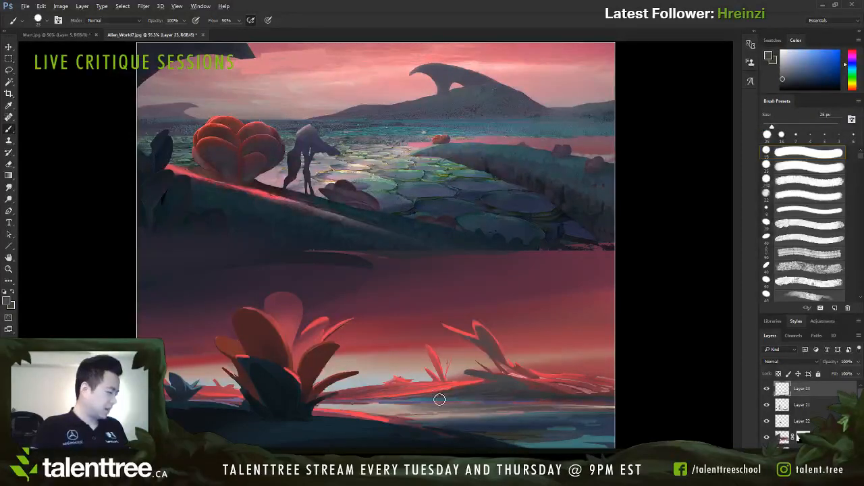
alt+click(522, 388)
key(bracketleft)
drag(555, 399, 540, 391)
alt+click(578, 399)
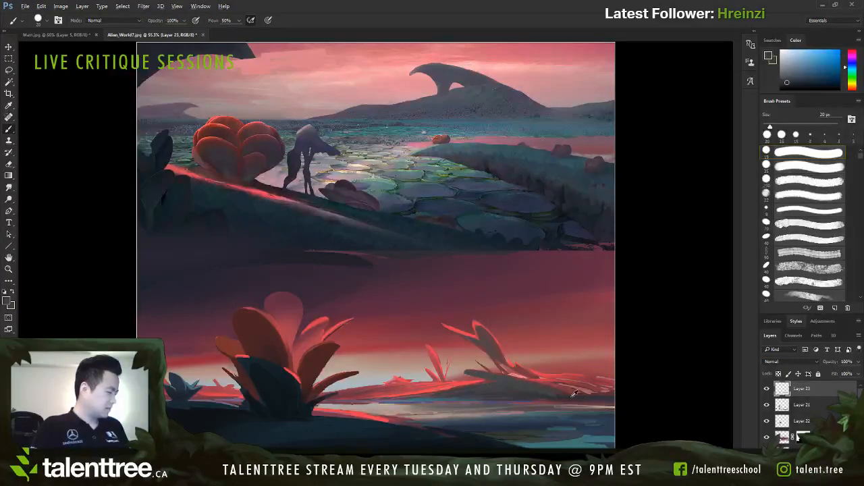
key(bracketleft)
key(bracketleft)
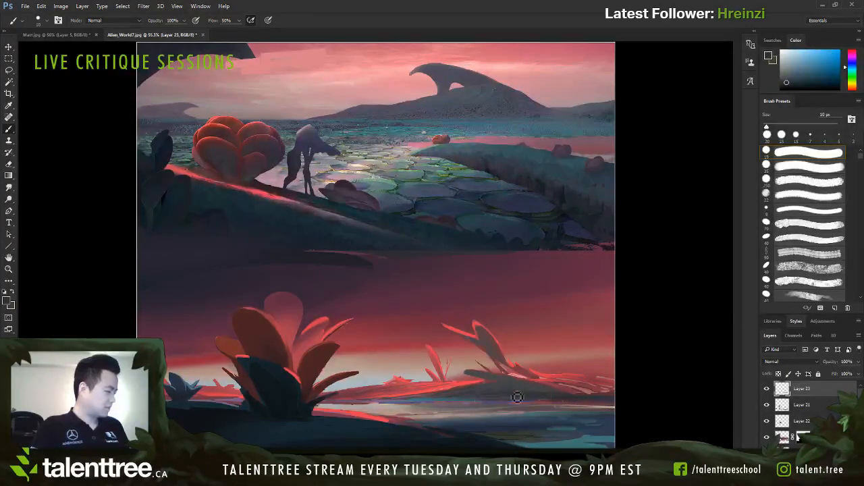
Step: Paint thin horizontal blue reflections in the water below the far bank with sampled blue and a 5 px brush
alt+click(424, 404)
key(bracketleft)
key(bracketleft)
key(bracketleft)
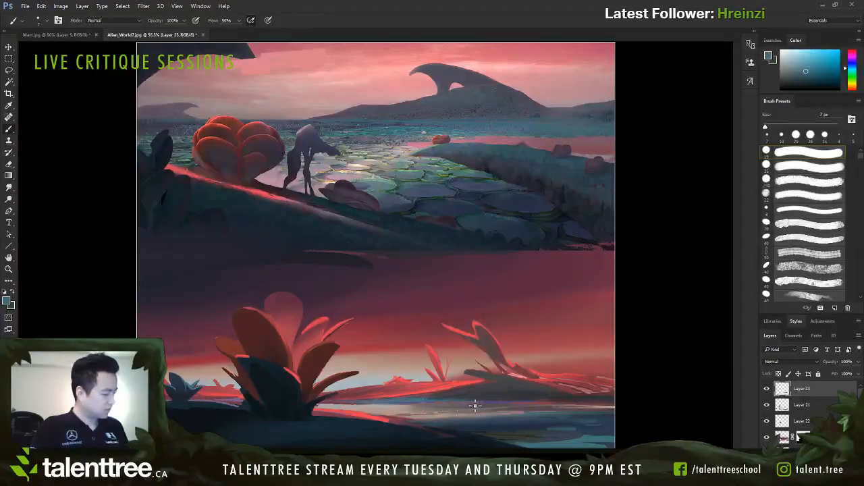
key(bracketleft)
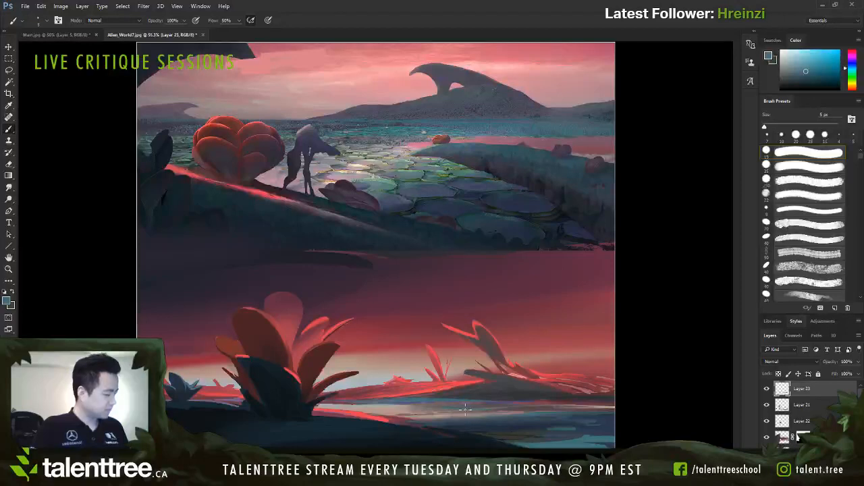
drag(465, 409, 491, 410)
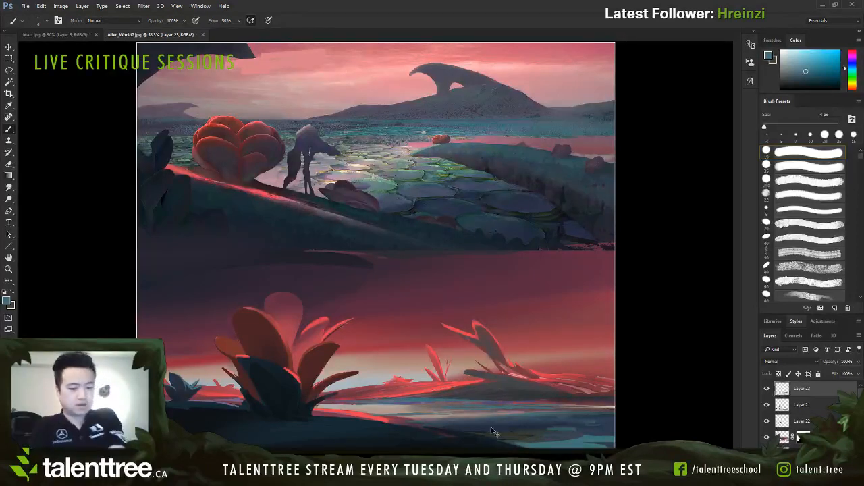
Step: Soften the foreground bank's bright red upper edge with a sampled muted purple, using a 25 px brush reduced to 15 px
key(ctrl+minus)
key(ctrl+minus)
key(ctrl+plus)
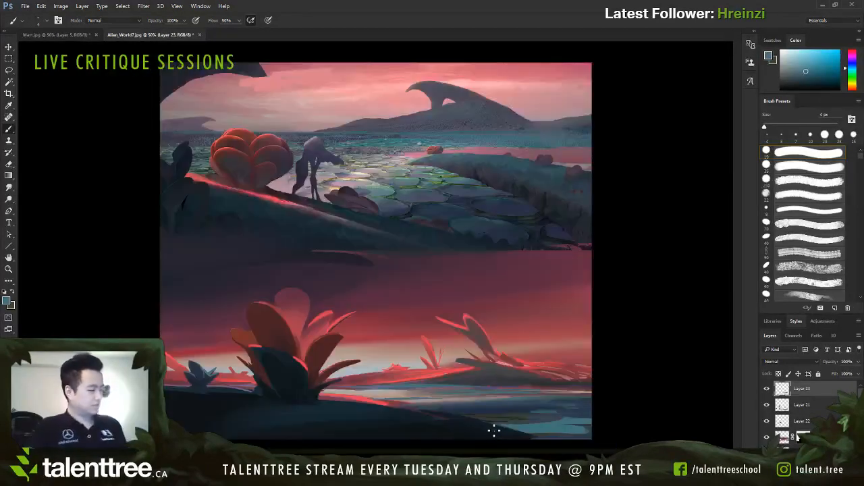
alt+click(386, 399)
key(bracketright)
key(bracketright)
key(bracketright)
key(bracketright)
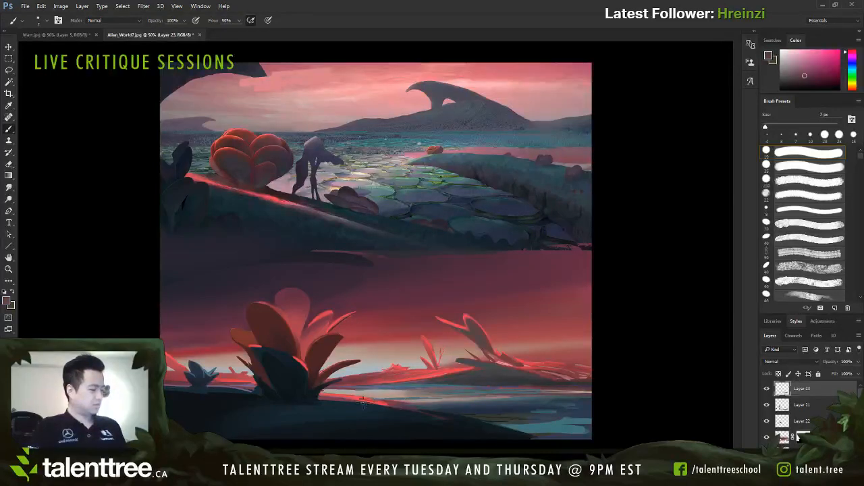
key(bracketright)
key(bracketright)
key(bracketright)
key(bracketright)
key(bracketright)
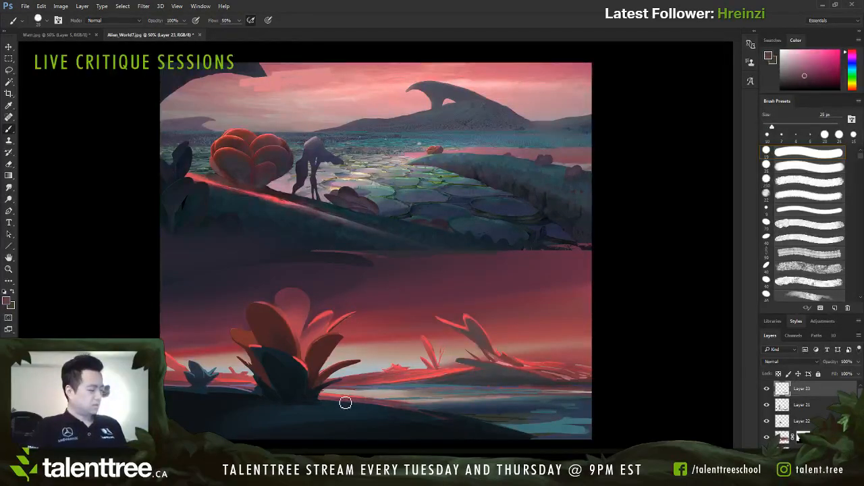
key(bracketleft)
key(bracketleft)
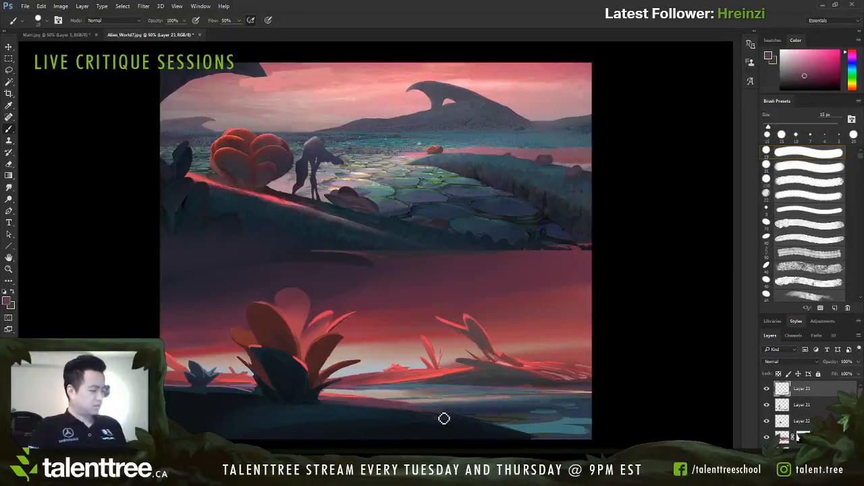
Step: Paint long horizontal dark teal streaks across the foreground ground with a water-sampled tone and a 10 px brush
alt+click(506, 418)
key(bracketleft)
key(bracketleft)
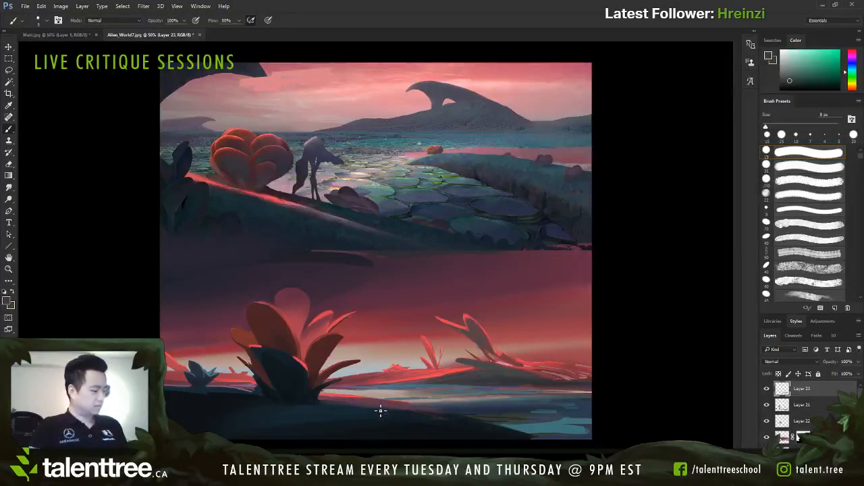
key(bracketright)
key(bracketright)
key(bracketright)
key(bracketright)
drag(419, 414, 193, 413)
key(bracketleft)
key(bracketleft)
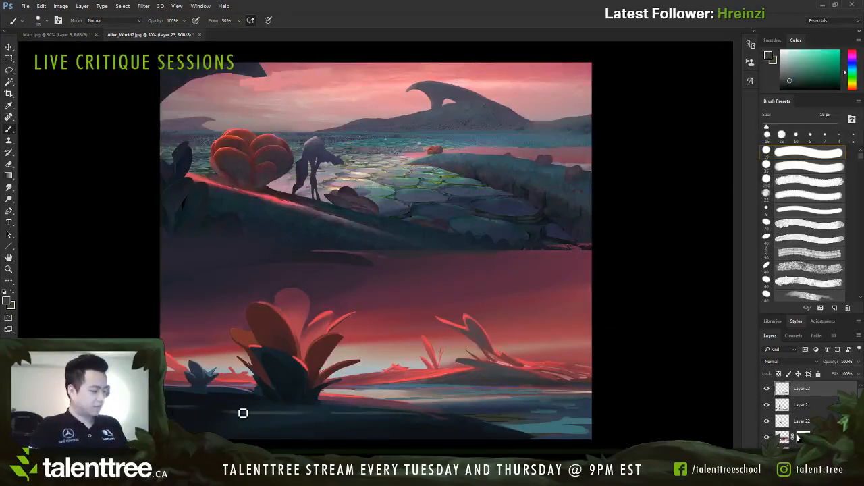
drag(262, 409, 498, 435)
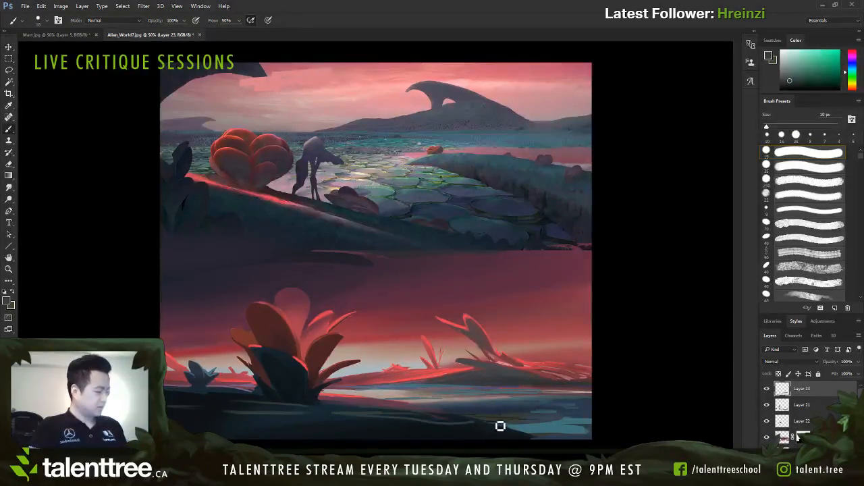
Step: Break up the foreground's teal streaks with a sampled dark green tone and a 25 px brush reduced to 20 px
alt+click(501, 426)
key(bracketright)
key(bracketright)
key(bracketright)
drag(399, 407, 341, 413)
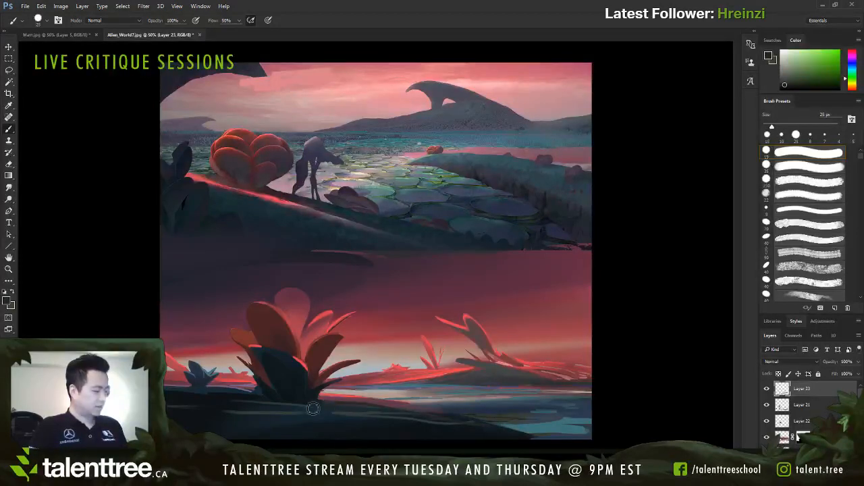
key(bracketleft)
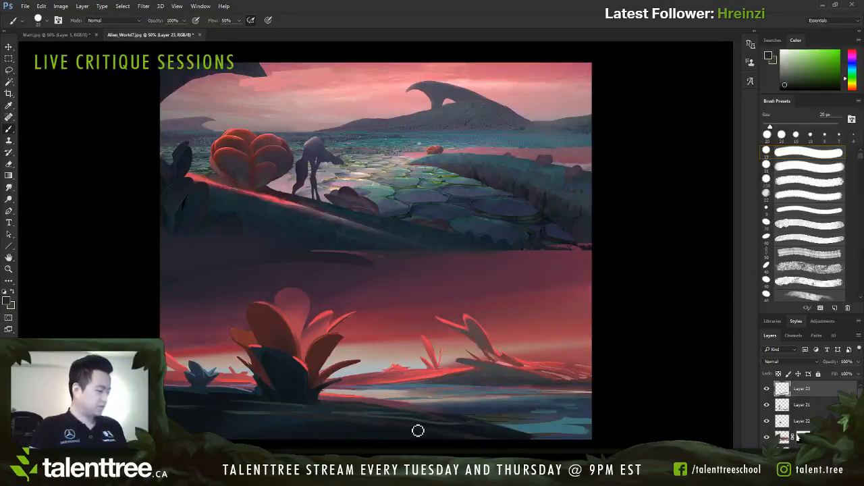
Step: Paint sampled dark blue over the ground below the large plant with a 40 px brush reduced to 30 px
alt+click(333, 424)
key(bracketright)
key(bracketright)
key(bracketright)
key(bracketright)
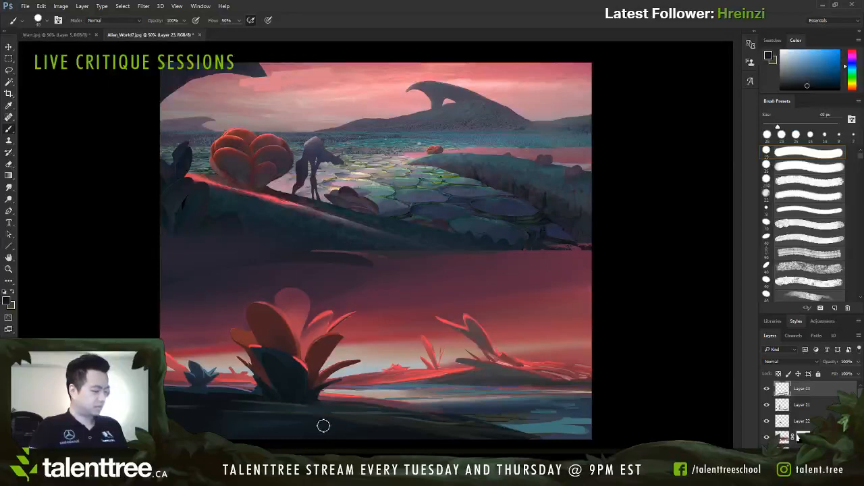
key(bracketleft)
key(bracketleft)
alt+click(288, 404)
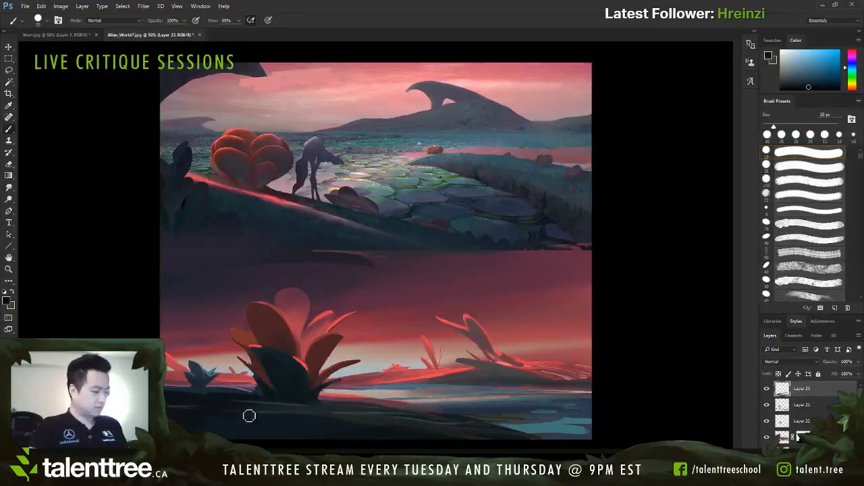
Step: Darken the lower foreground with broad near-black blue strokes, enlarging the brush to 60 px and reducing it to 50 px
alt+click(221, 421)
key(bracketright)
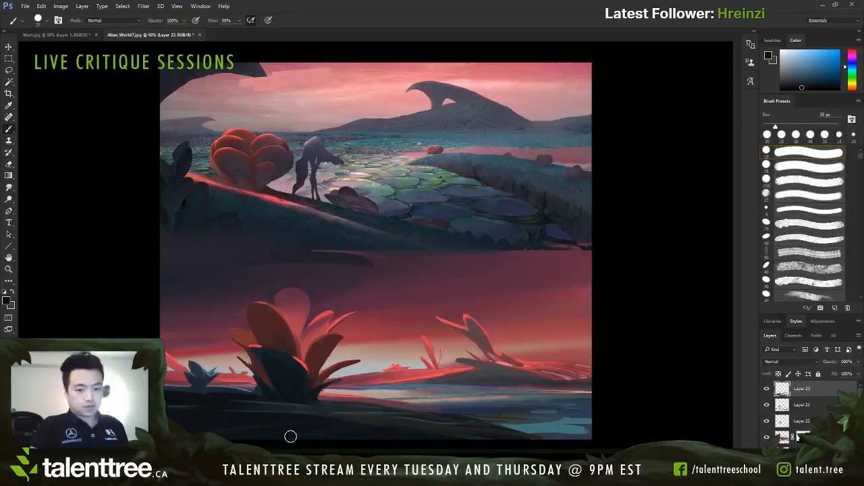
key(bracketright)
key(bracketright)
key(bracketright)
key(bracketright)
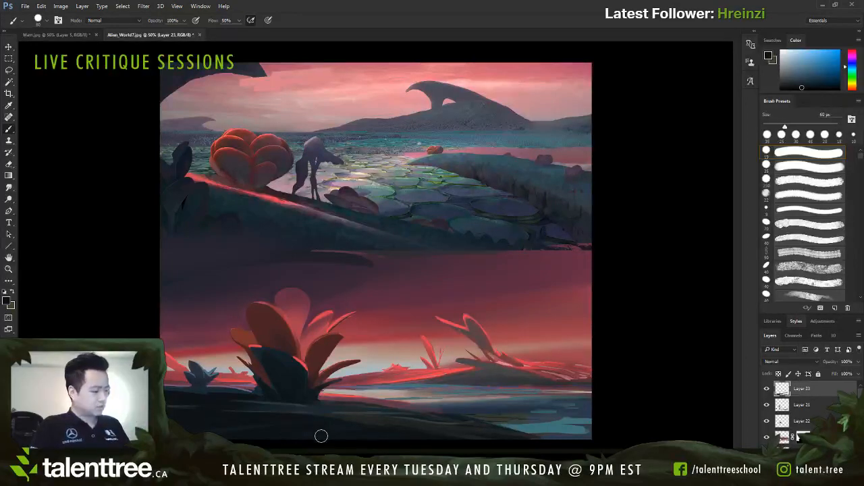
key(bracketleft)
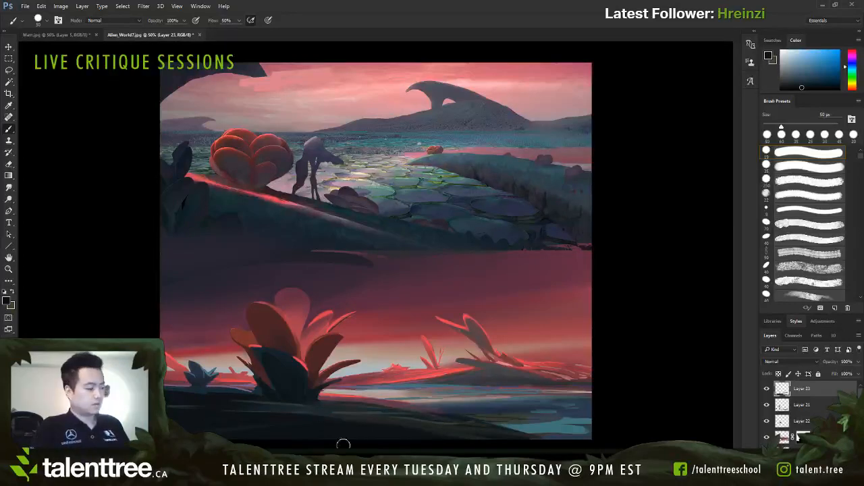
Step: Add thin pale highlight strokes to the dark foreground ground with a sampled horizon tone and a 4 px brush enlarged to 7 px
alt+click(379, 356)
key(bracketleft)
key(bracketleft)
key(bracketleft)
key(bracketleft)
key(bracketleft)
key(bracketleft)
key(bracketleft)
key(bracketleft)
key(bracketleft)
key(bracketleft)
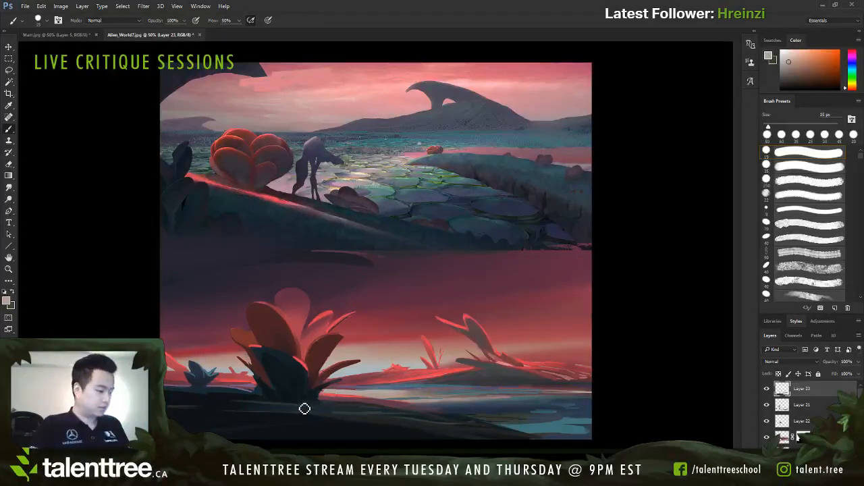
key(bracketleft)
key(bracketleft)
key(bracketleft)
key(bracketleft)
key(bracketleft)
key(bracketleft)
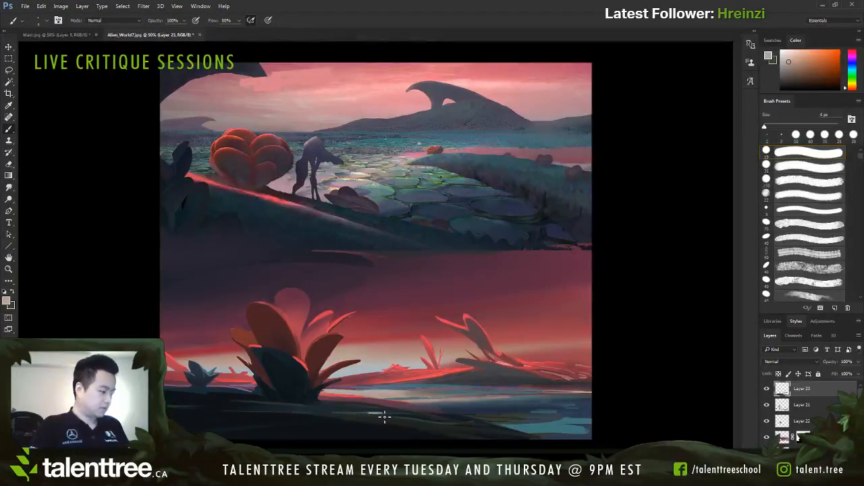
key(bracketright)
key(bracketright)
key(bracketright)
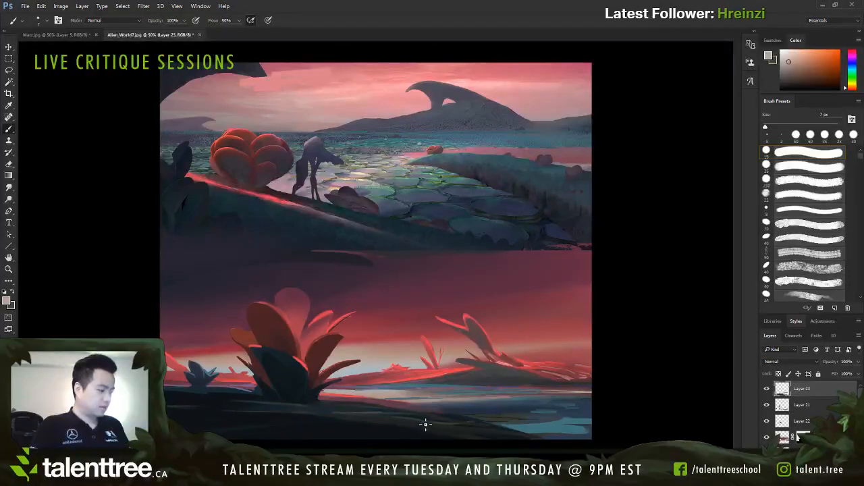
Step: Touch up the far bank beside the mound with sampled dark blue tones, enlarging the brush to 10 px
alt+click(455, 380)
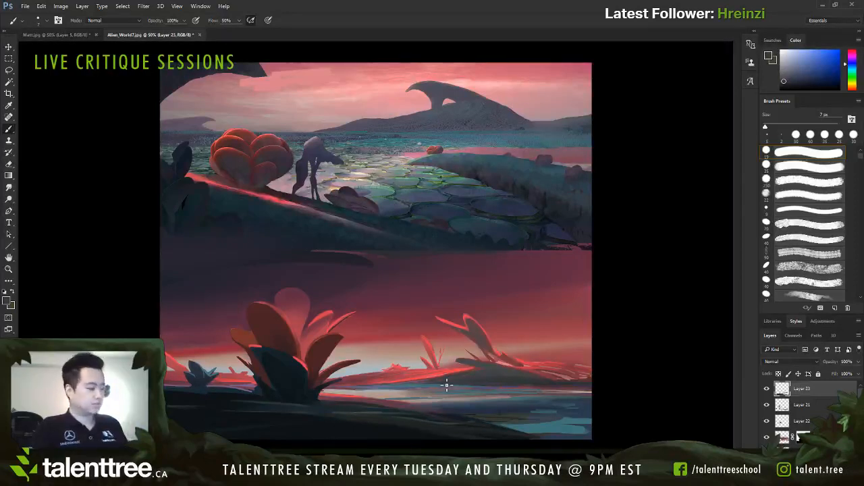
alt+click(473, 376)
key(bracketright)
key(bracketright)
key(bracketright)
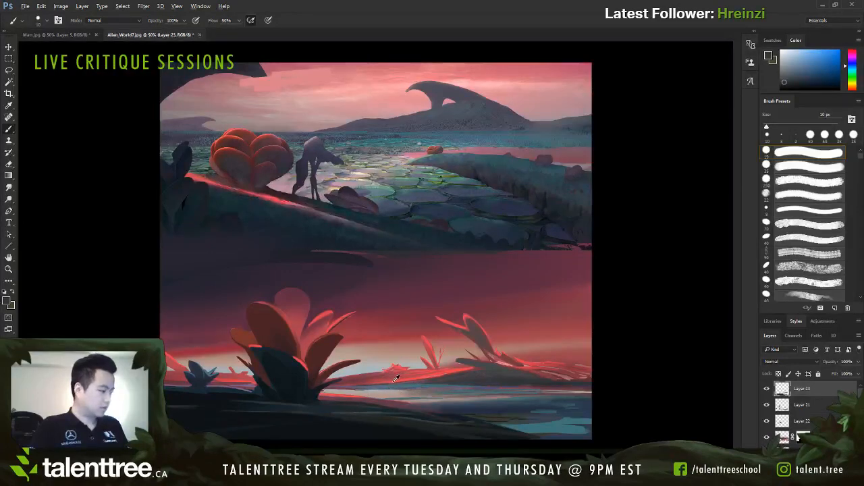
Step: Refine the far shoreline with sampled coral, muted red and dark purple tones using an 8 px brush, then compare with Layer 23 hidden and shown
alt+click(395, 378)
key(bracketleft)
key(bracketleft)
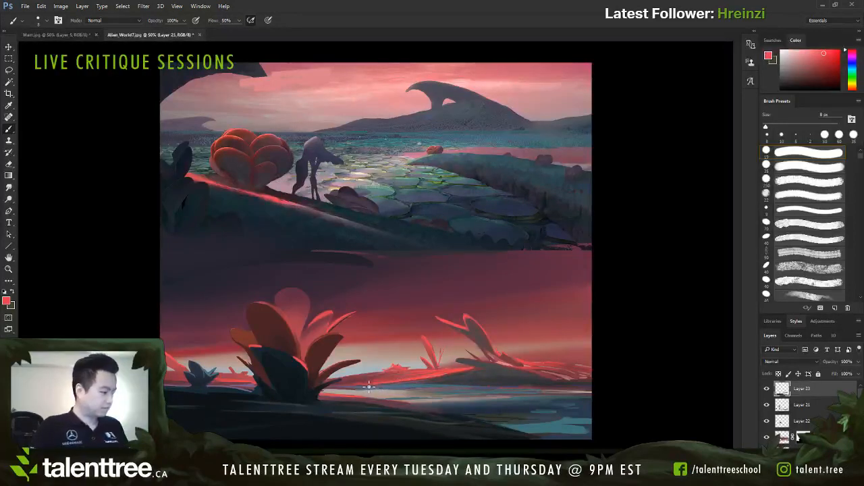
alt+click(358, 386)
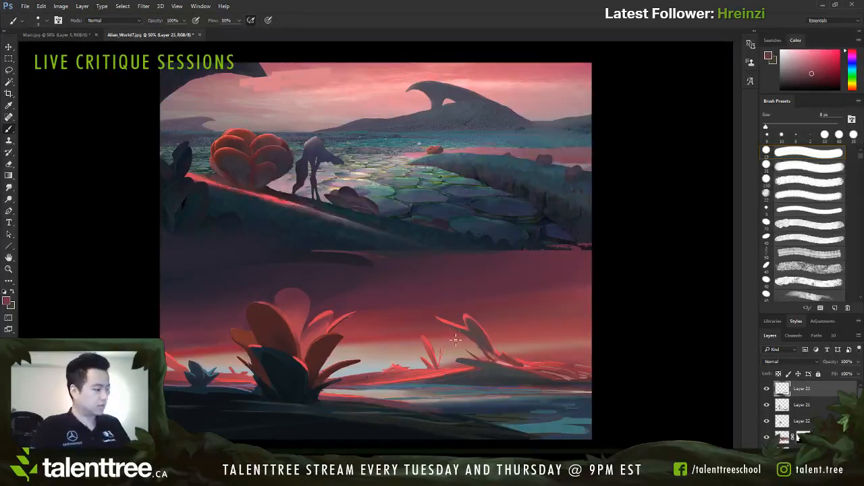
alt+click(358, 267)
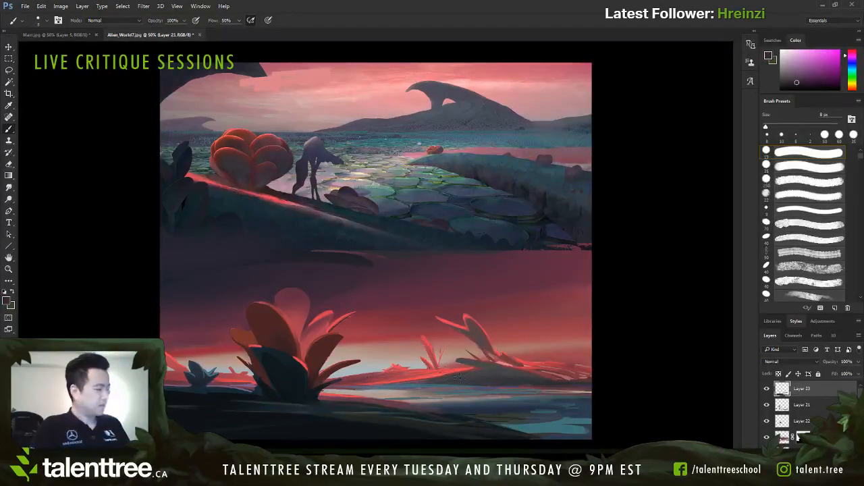
click(768, 390)
click(768, 390)
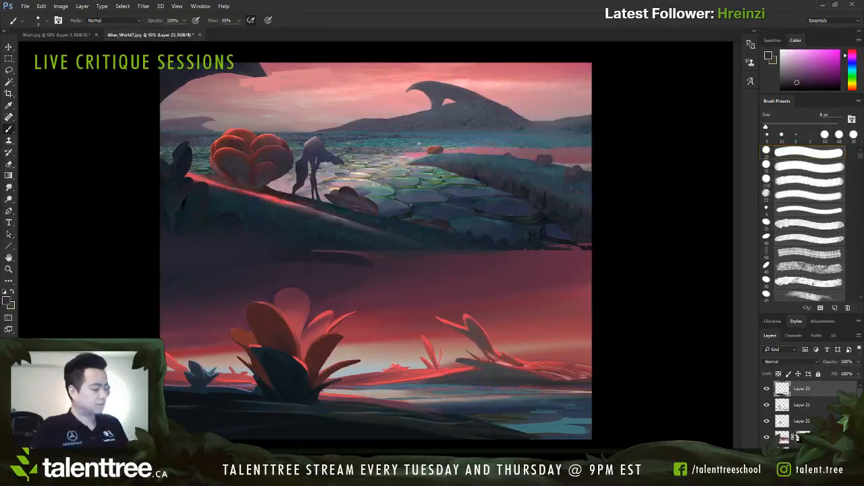
alt+click(333, 348)
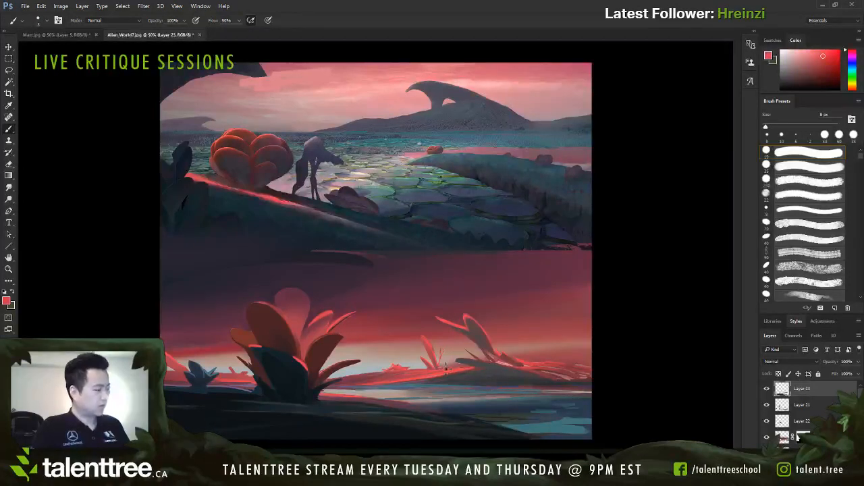
mouse_move(294, 340)
mouse_down()
mouse_move(275, 355)
mouse_move(310, 368)
mouse_up()
key(ctrl+z)
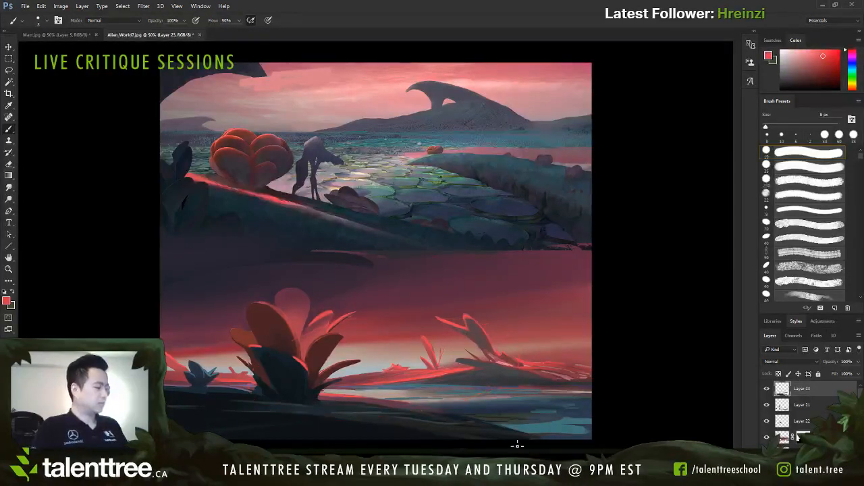
Step: On a new layer, paint over the mound beneath the distant plants with sampled dark tones, varying the brush between 30 px and 15 px
key(ctrl+shift+alt+n)
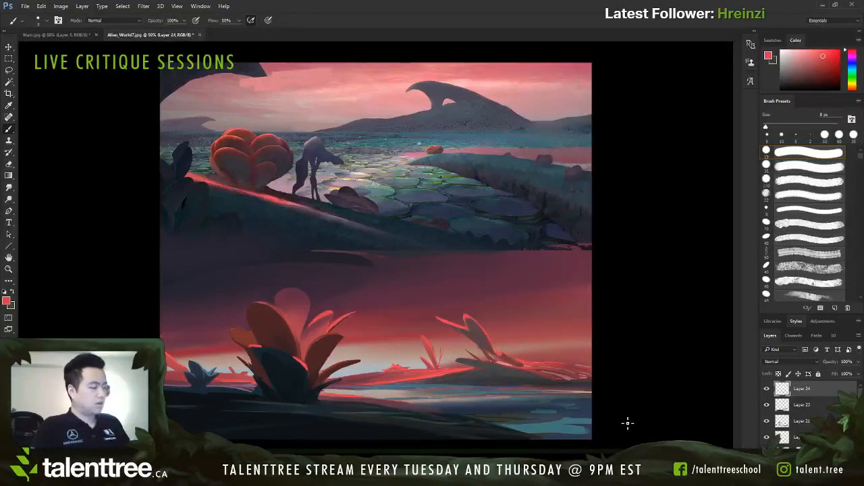
alt+click(287, 381)
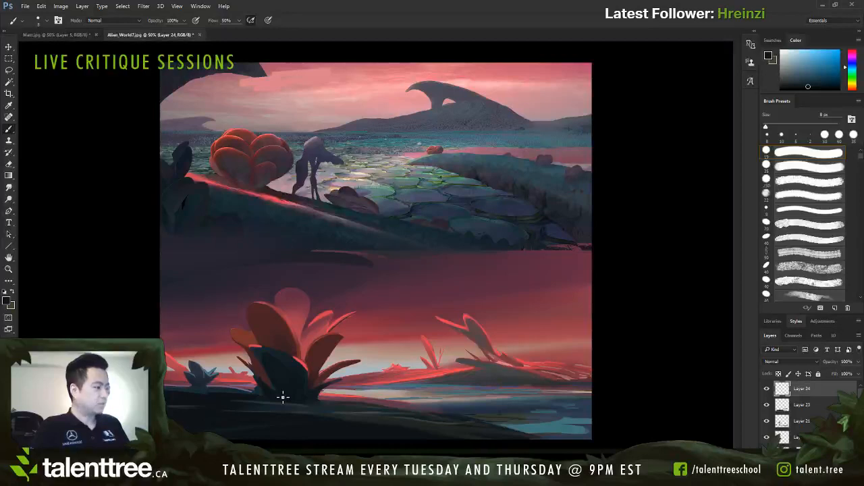
alt+click(487, 363)
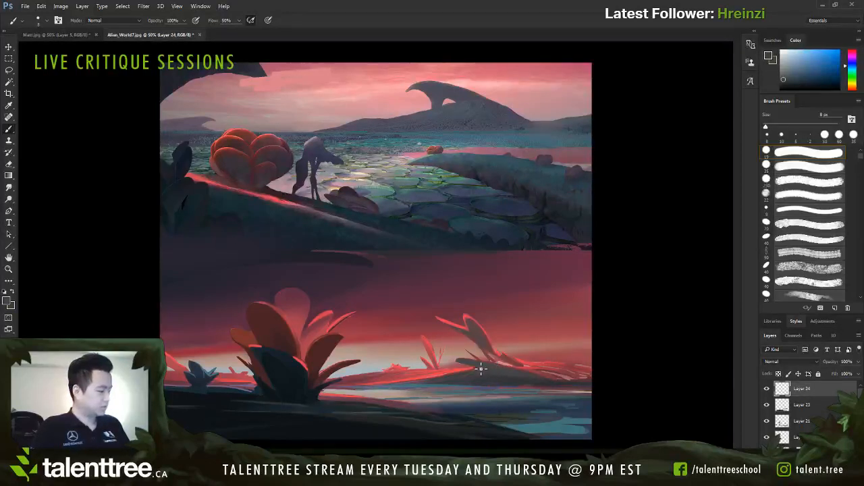
key(bracketright)
key(bracketright)
key(bracketright)
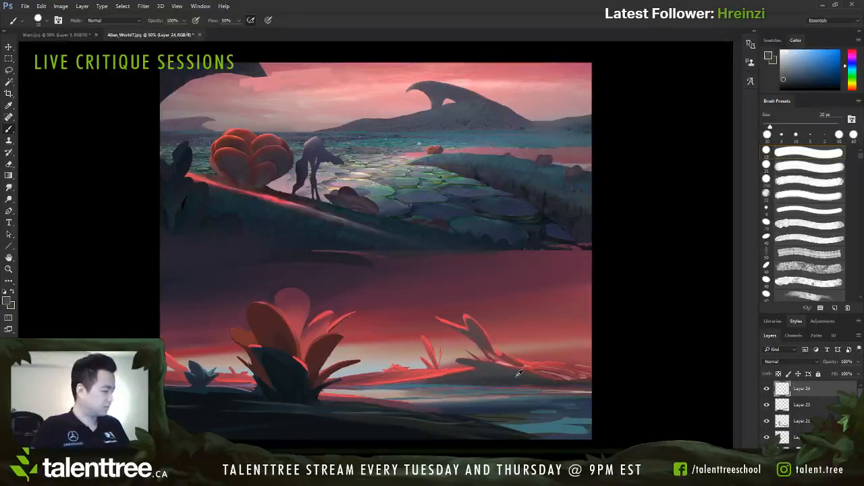
alt+click(520, 375)
key(bracketright)
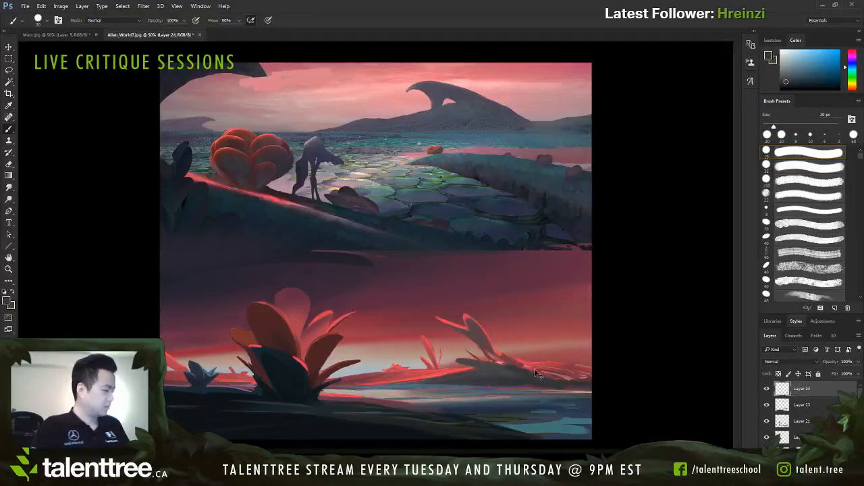
alt+click(540, 376)
key(bracketleft)
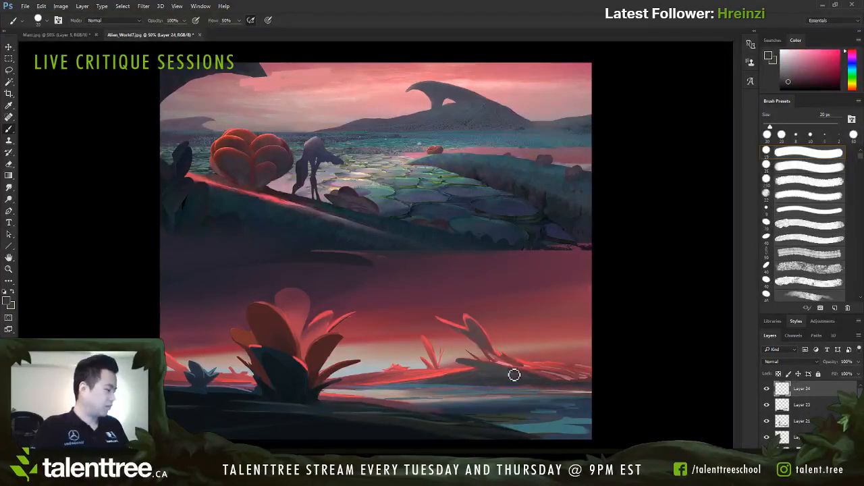
key(bracketleft)
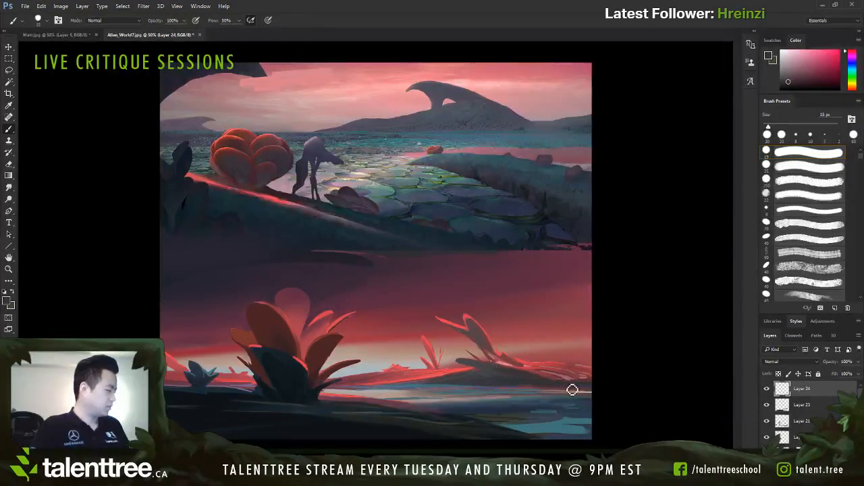
Step: Paint fine shoreline strokes at the mound's right end with sampled pink and deeper red tones, reducing the brush to 4 px
alt+click(574, 385)
key(bracketleft)
key(bracketleft)
key(bracketleft)
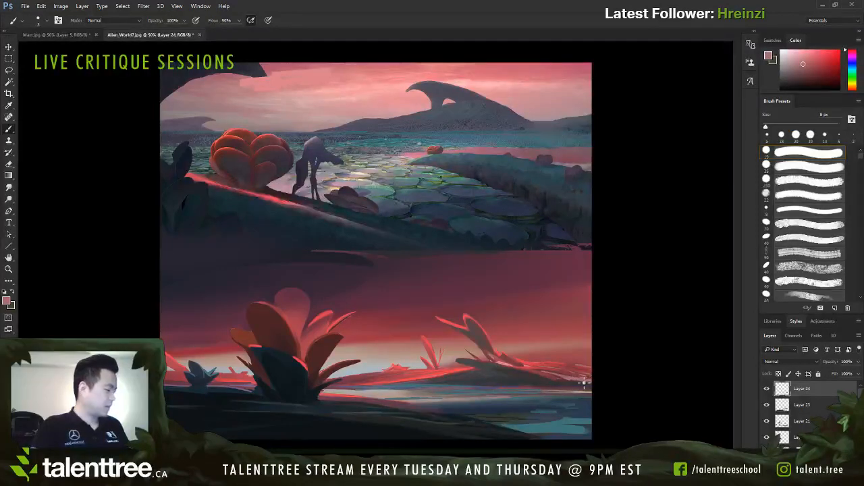
key(bracketleft)
key(bracketleft)
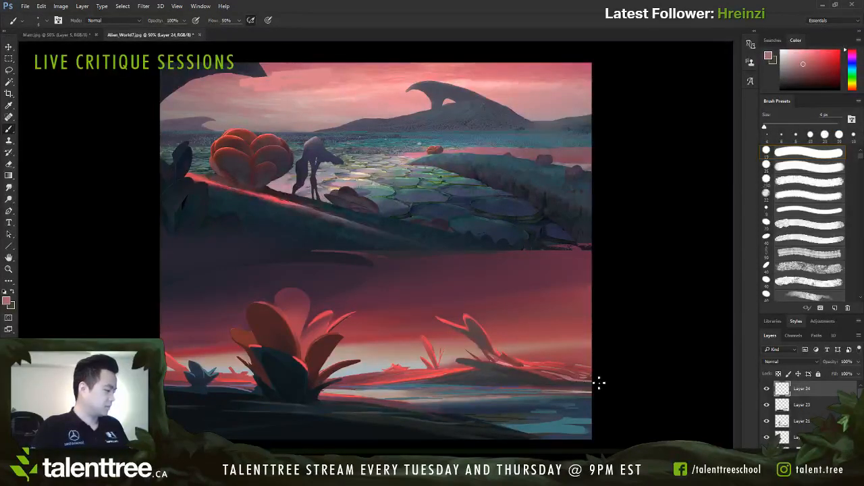
alt+click(578, 386)
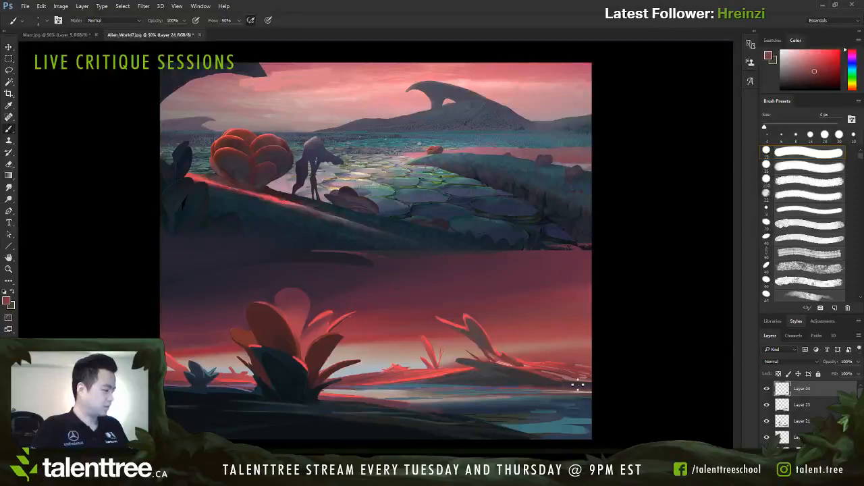
Step: Paint over the small horizon plant between the two main plants with sampled coral red and a 10 px brush
alt+click(442, 368)
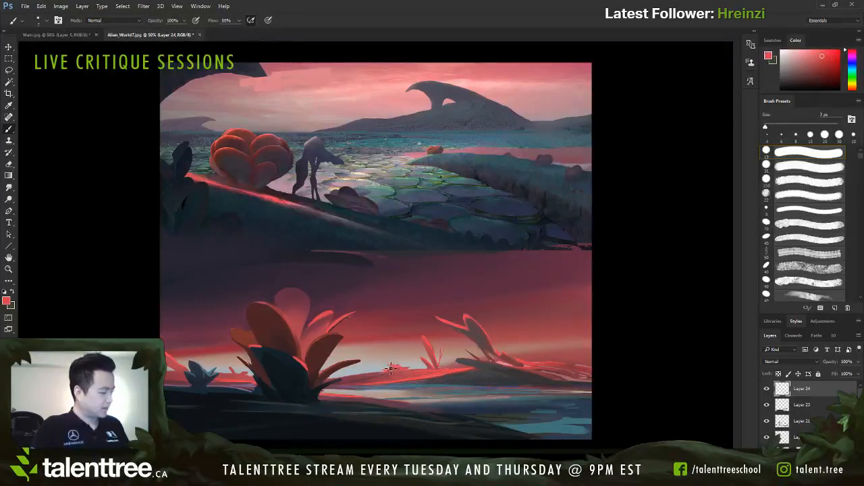
key(bracketright)
key(bracketright)
key(bracketright)
key(bracketright)
key(bracketright)
key(bracketright)
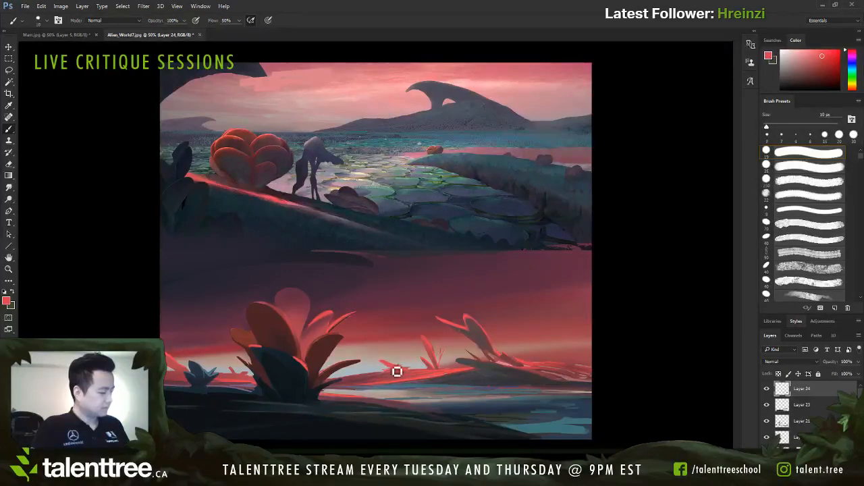
alt+click(385, 369)
drag(386, 369, 399, 372)
alt+click(396, 370)
Step: Add finer coral leaves beside the small horizon plant, reducing the brush to 6 px and enlarging it to 7 px
key(bracketleft)
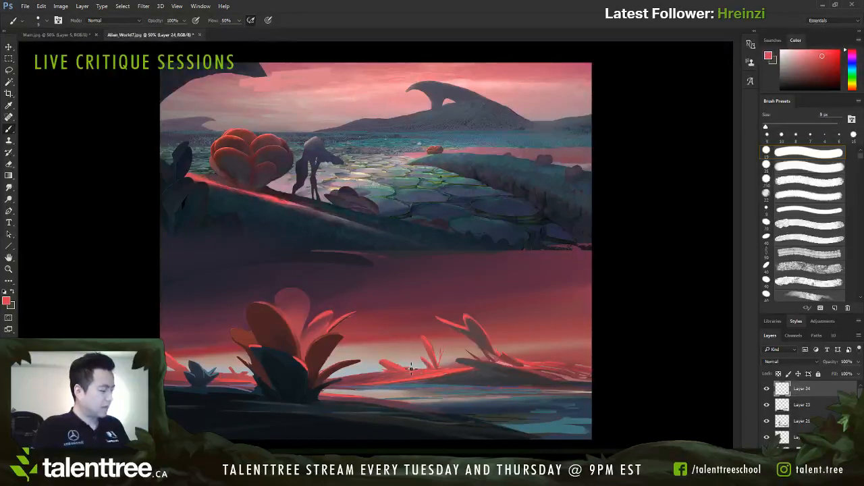
key(bracketleft)
key(bracketleft)
key(bracketleft)
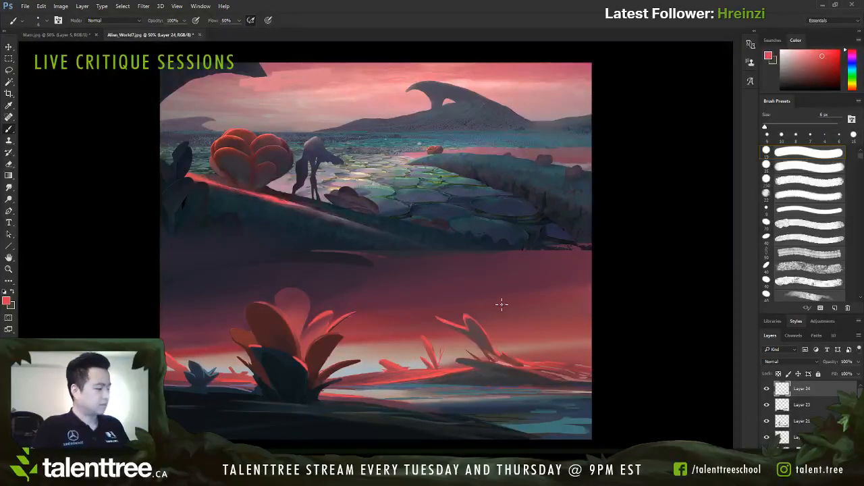
key(bracketright)
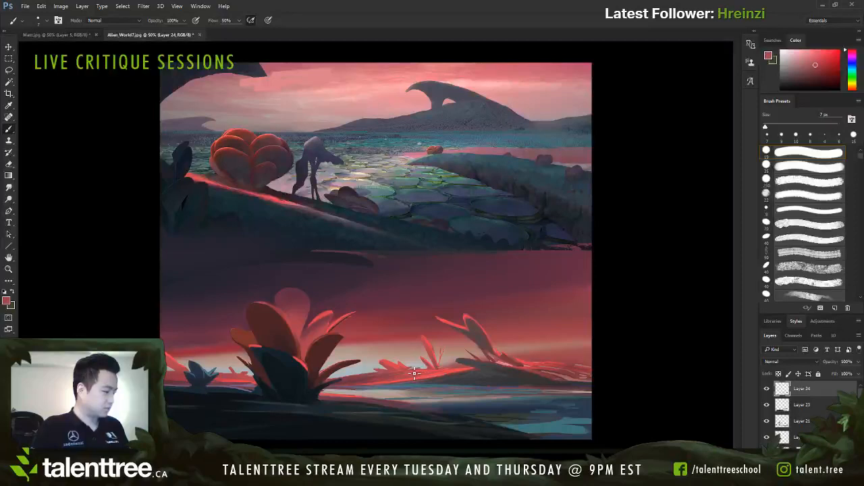
Step: Add thin bright red highlights to the far bank and mound with a sampled red and a 4 px brush enlarged to 5 px
alt+click(459, 374)
key(bracketleft)
key(bracketleft)
key(bracketleft)
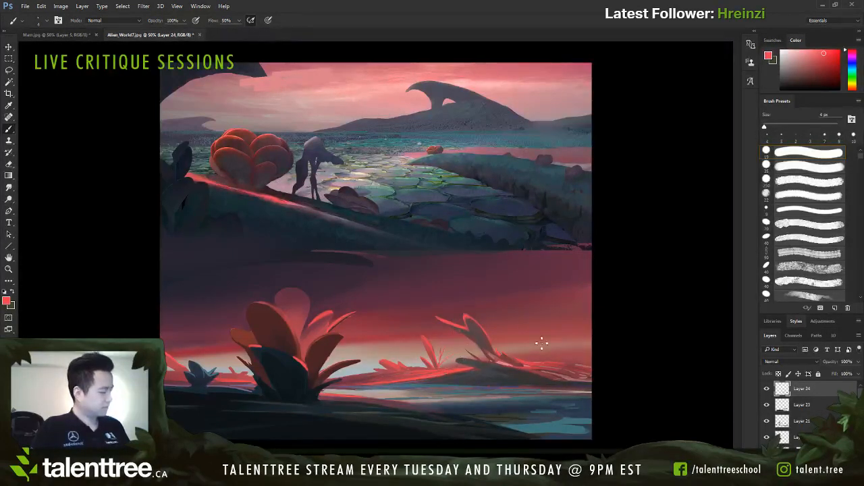
key(bracketright)
key(bracketright)
key(bracketleft)
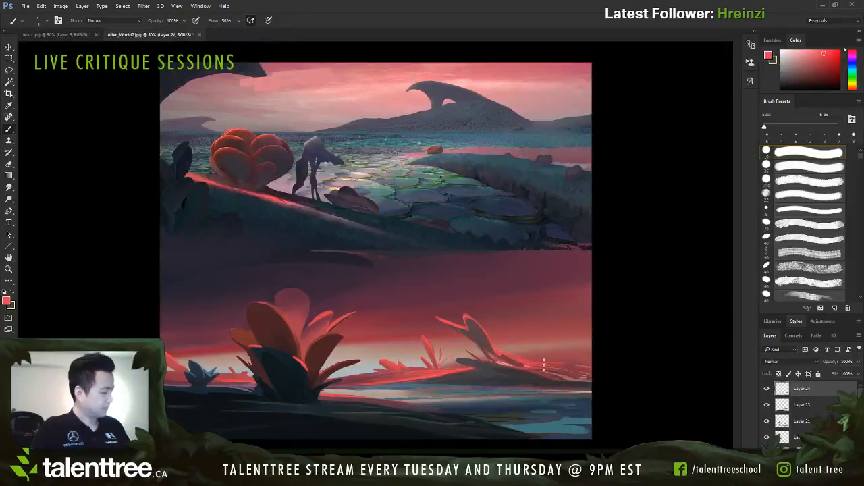
key(bracketright)
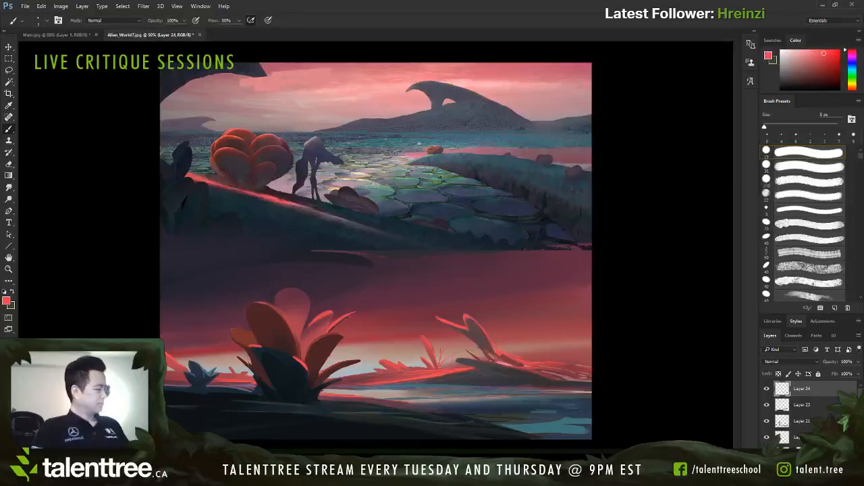
Step: On a new layer, add fine water highlights with sampled pale pink and blue-grey tones, using a tiny brush enlarged to 5 px
key(ctrl+shift+alt+n)
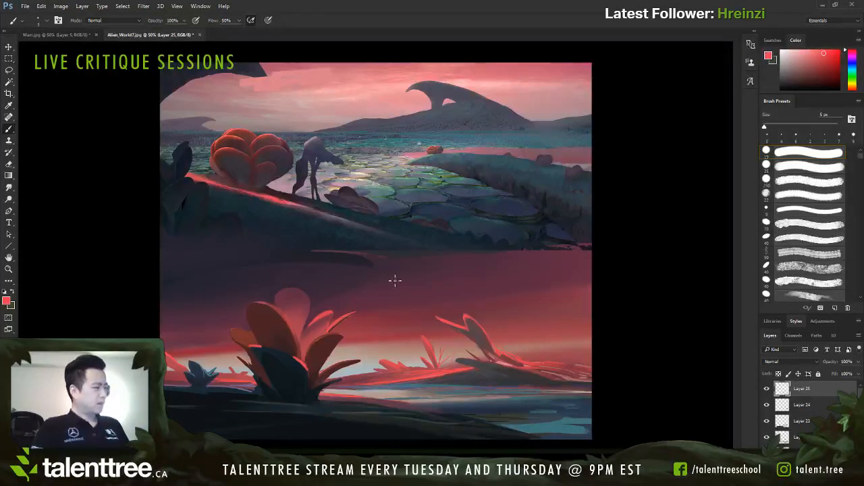
alt+click(361, 171)
key(bracketleft)
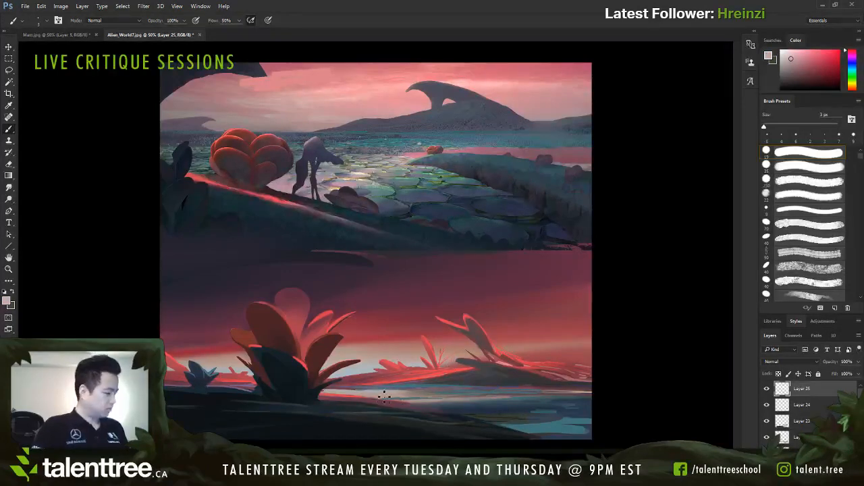
alt+click(372, 365)
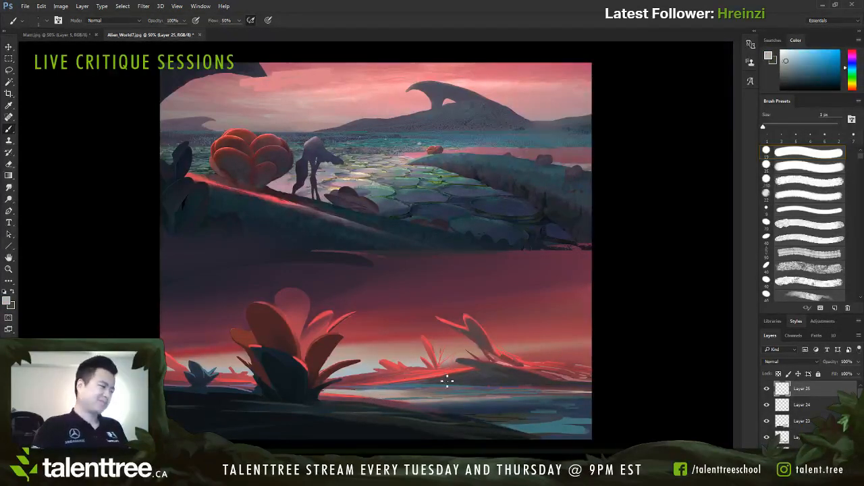
key(bracketright)
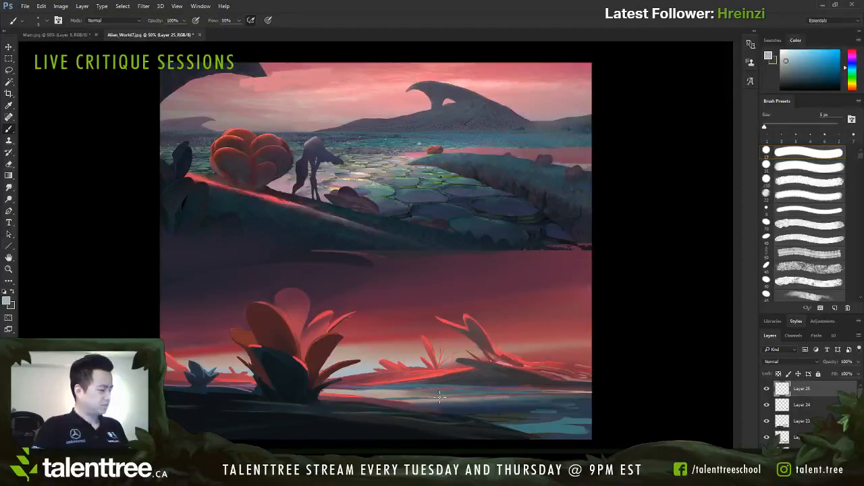
Step: Add sampled muted pink and red touches to the water near the far shoreline with a 6 px brush, enlarging it to 15 px
alt+click(382, 392)
key(bracketright)
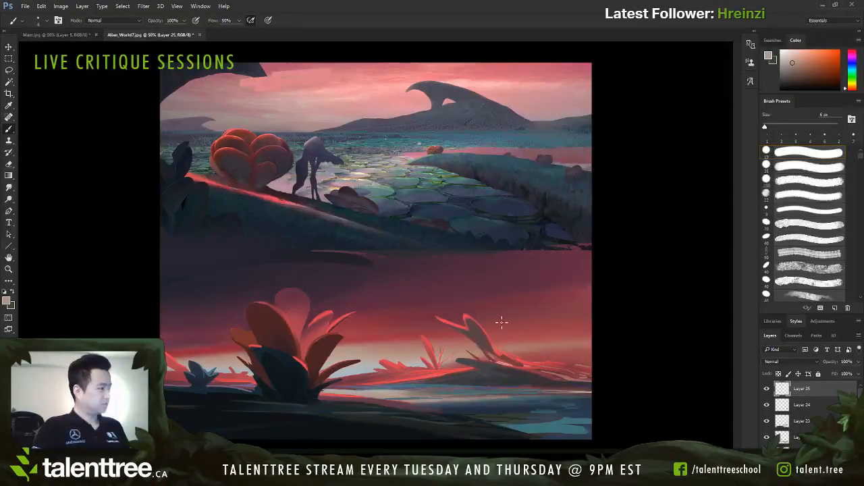
alt+click(572, 328)
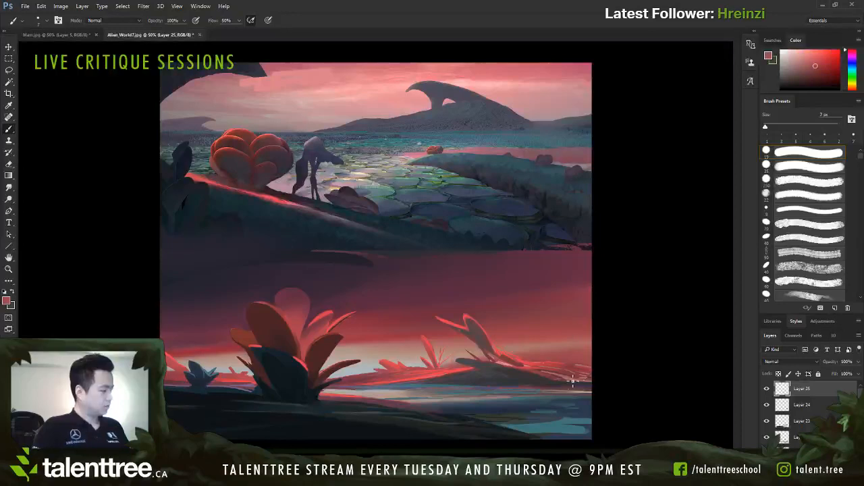
key(bracketright)
key(bracketright)
key(bracketright)
key(bracketright)
key(bracketright)
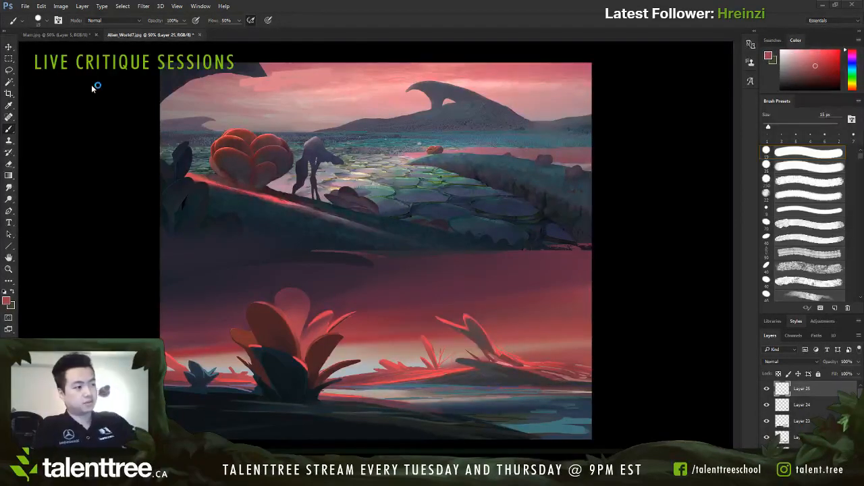
Step: Try a short dark green stroke on the near bank with the 15 px brush
key(x)
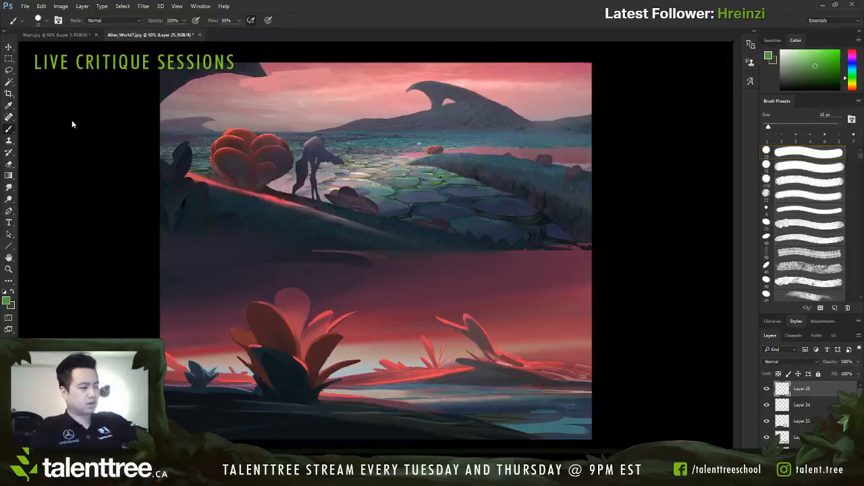
click(814, 79)
mouse_move(353, 406)
mouse_down()
mouse_move(353, 414)
mouse_move(369, 409)
mouse_up()
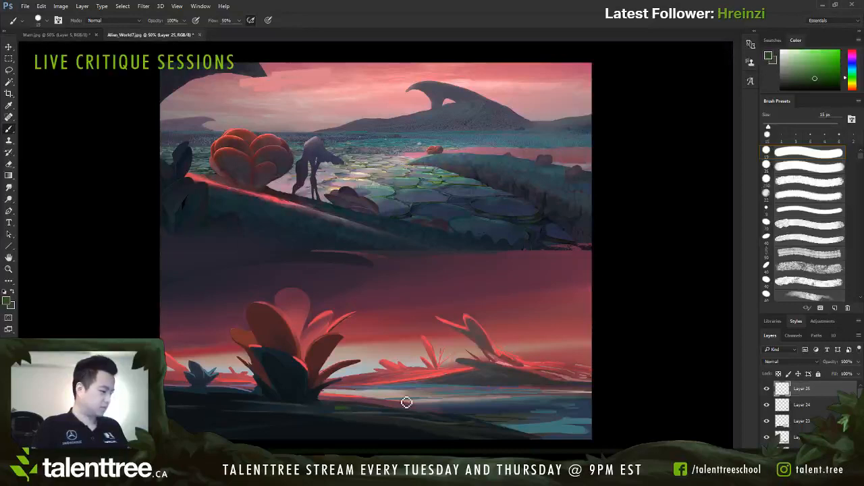
Step: Switch to a brush with 100% flow and reduce its size to 8 px
click(661, 102)
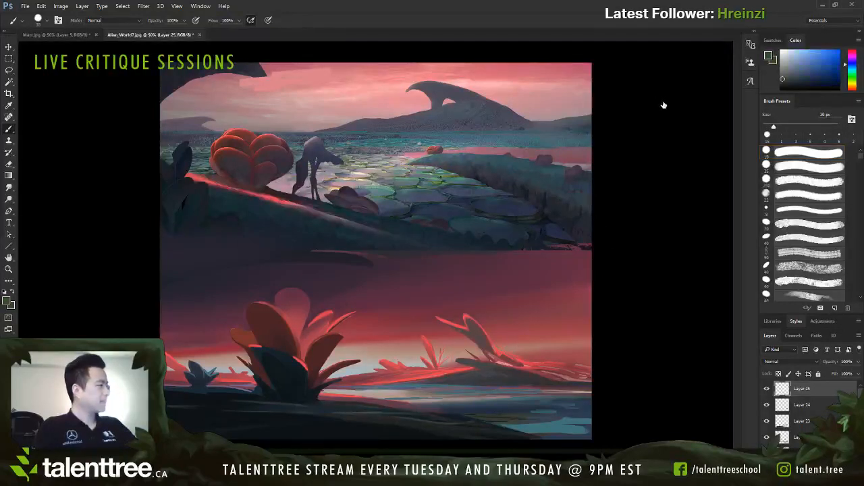
click(673, 123)
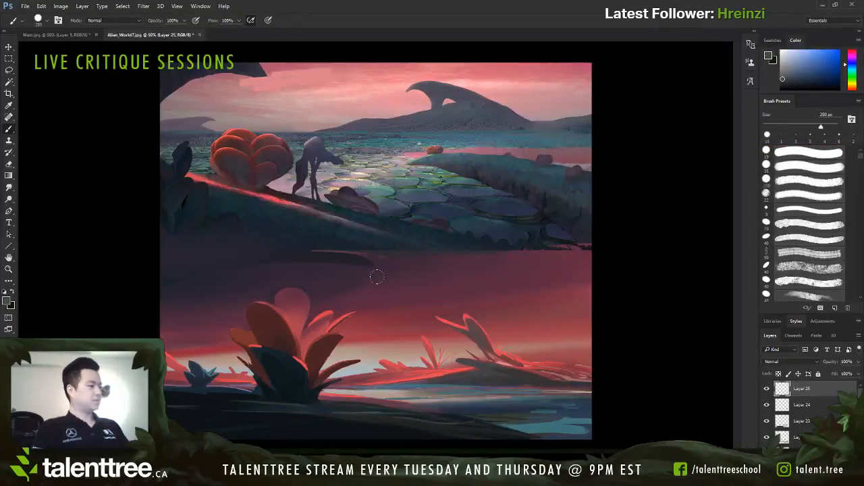
key(bracketleft)
key(bracketleft)
key(bracketleft)
key(bracketleft)
key(bracketleft)
key(bracketleft)
key(bracketleft)
key(bracketleft)
key(bracketleft)
key(bracketleft)
key(bracketleft)
key(bracketleft)
key(bracketleft)
key(bracketleft)
key(bracketleft)
key(bracketleft)
key(bracketleft)
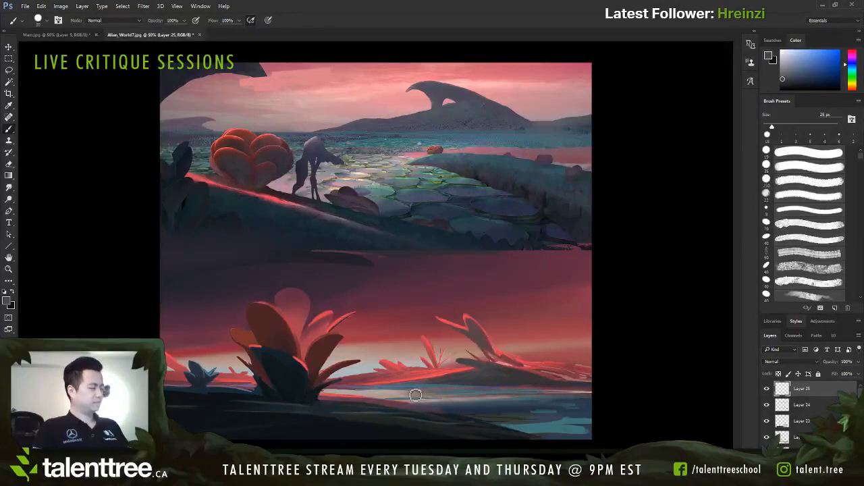
key(bracketleft)
key(bracketleft)
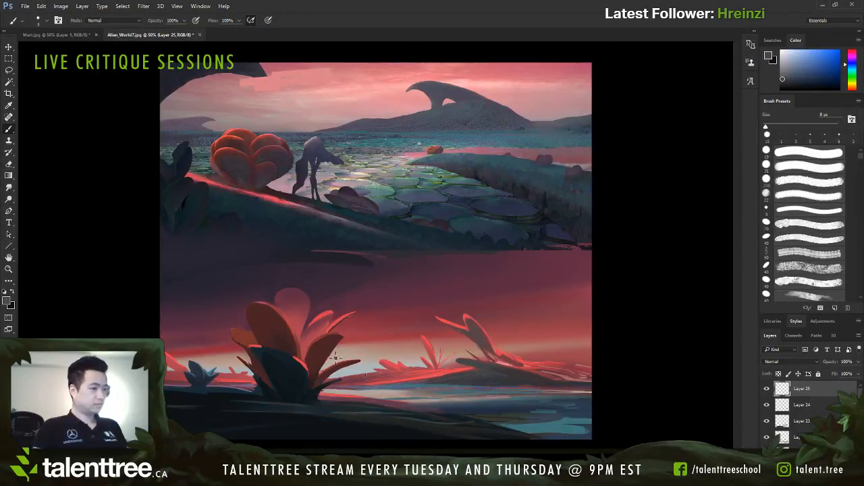
Step: Paint a thin mid-green edge along the near shoreline beside the large plant with a 6 px brush enlarged to 8 px
click(72, 110)
key(bracketleft)
key(bracketleft)
key(bracketleft)
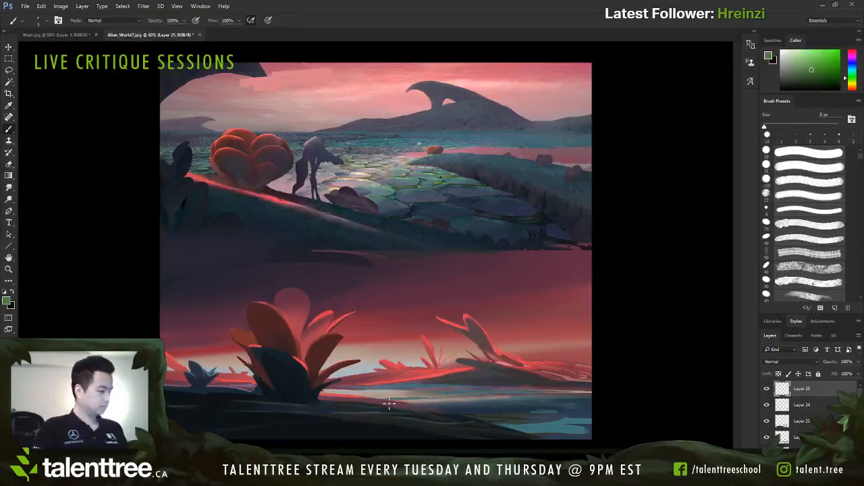
key(bracketright)
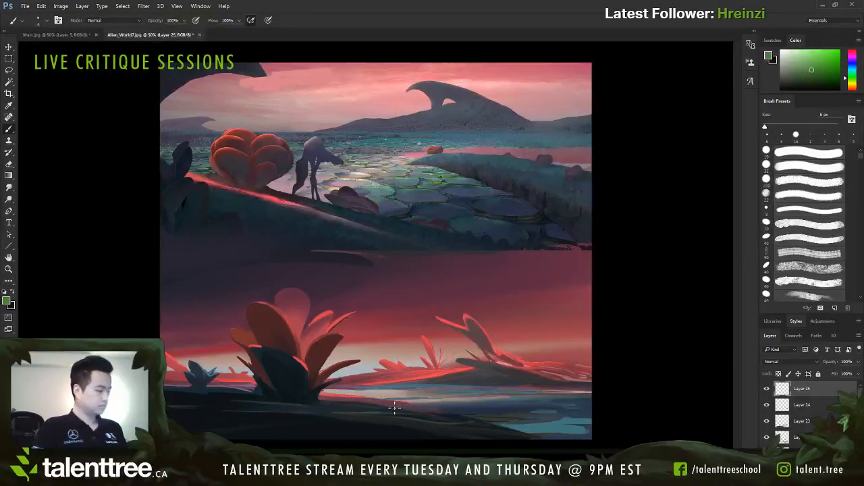
key(bracketright)
key(bracketright)
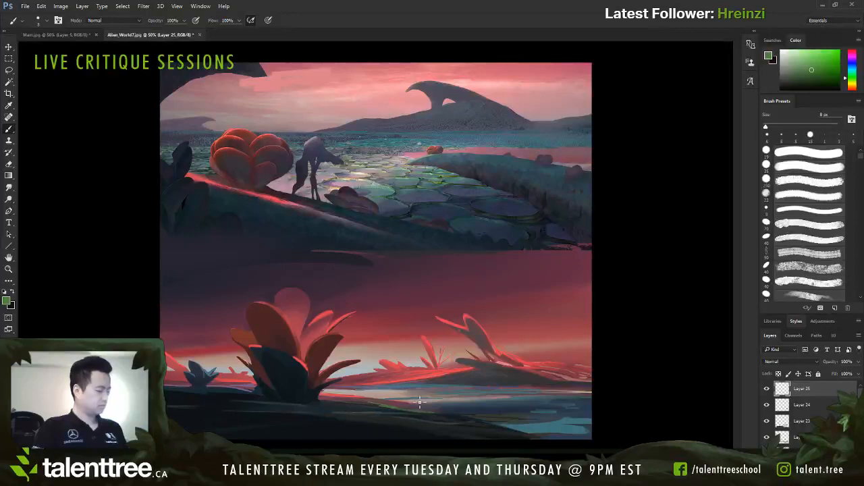
Step: Broaden the green across the top of the near bank on both sides of the large plant, using 10 to 20 px brush sizes
key(bracketright)
key(bracketright)
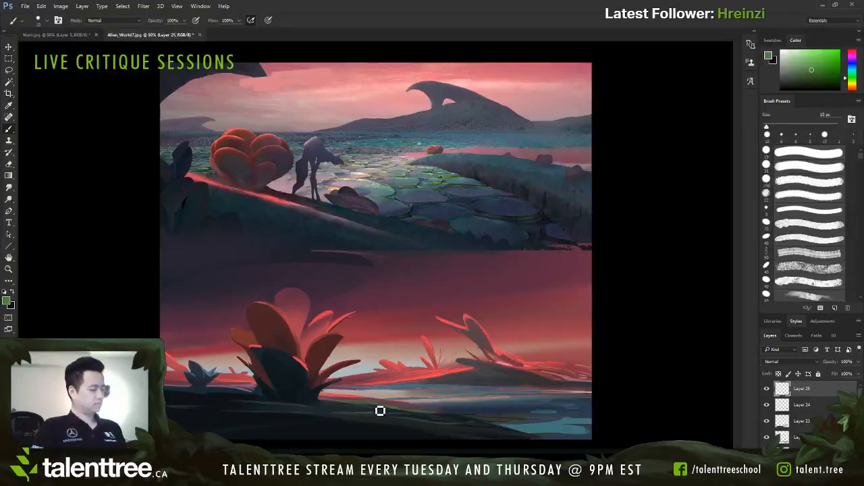
mouse_move(372, 408)
mouse_down()
mouse_move(337, 406)
mouse_move(432, 414)
mouse_up()
key(bracketright)
key(bracketright)
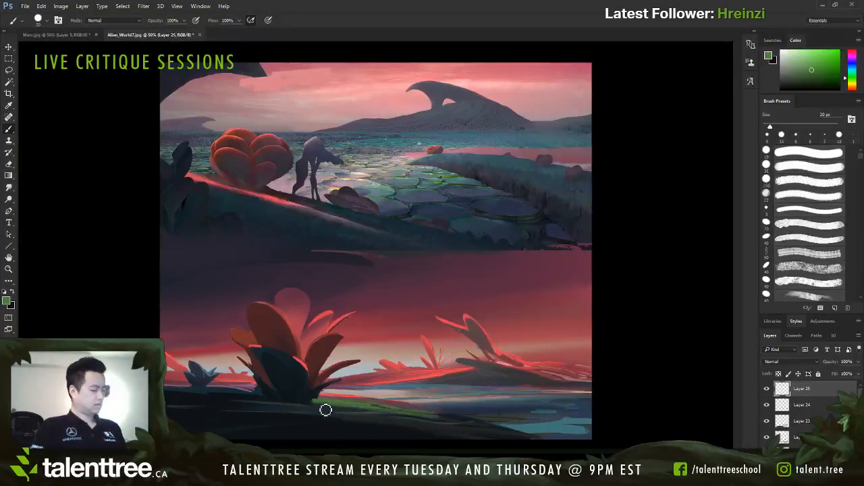
key(bracketleft)
key(bracketleft)
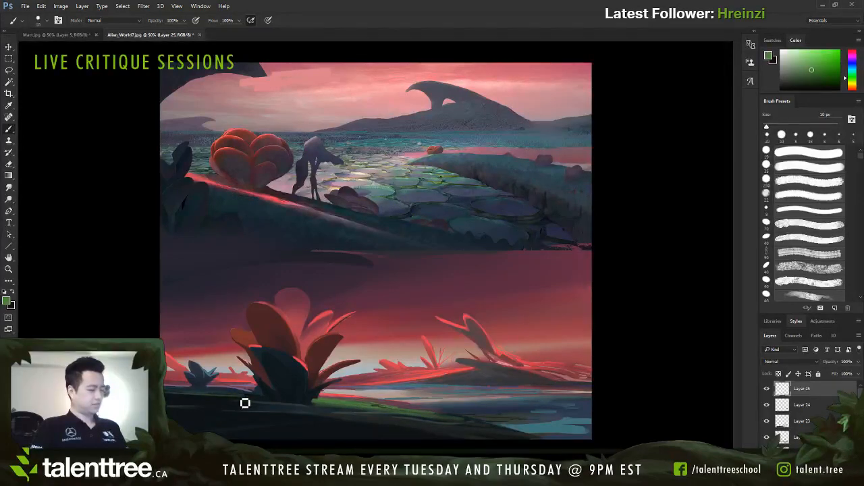
key(bracketright)
drag(353, 414, 491, 424)
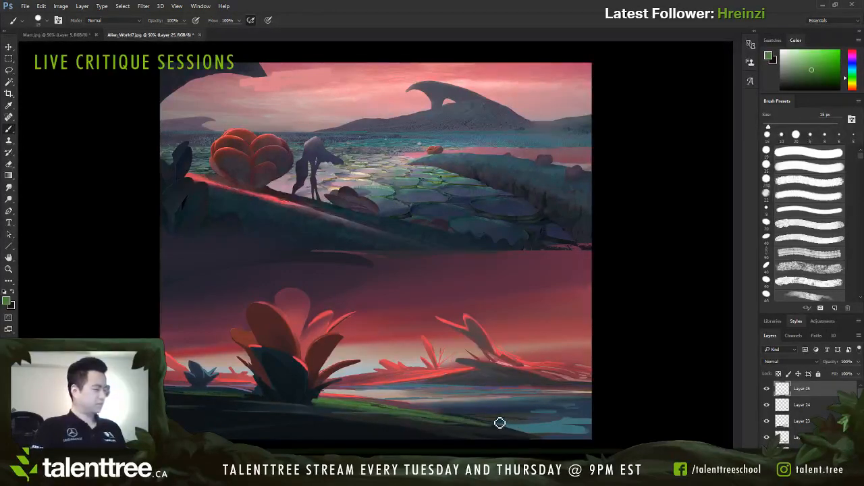
Step: Extend fine green streaks down the near shoreline and add small green patches floating in the water, using 6 to 10 px brush sizes
key(bracketleft)
key(bracketleft)
key(bracketleft)
key(bracketleft)
key(bracketleft)
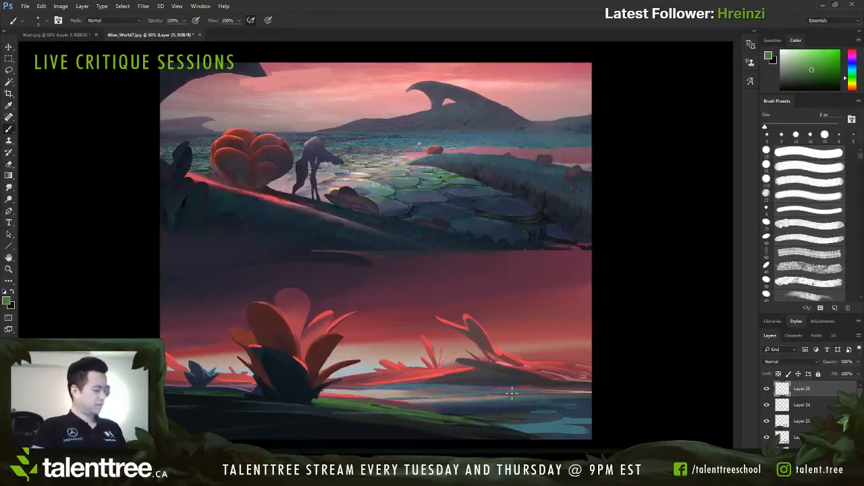
key(bracketright)
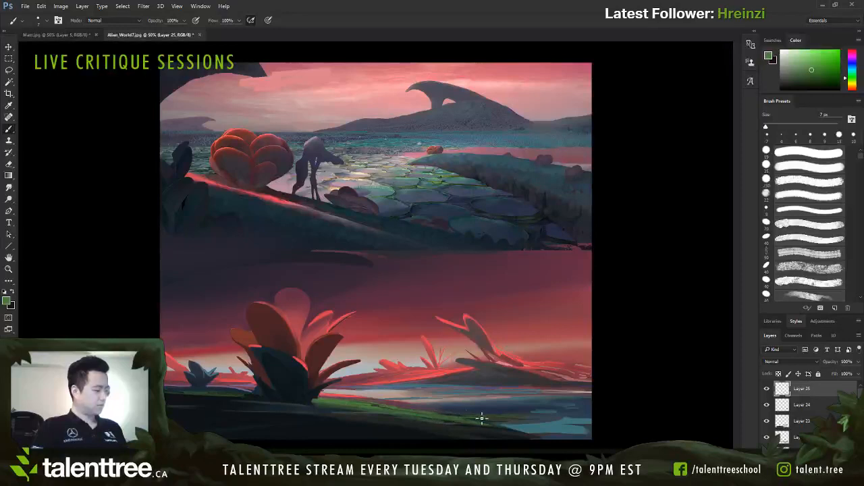
key(bracketright)
key(bracketright)
key(bracketright)
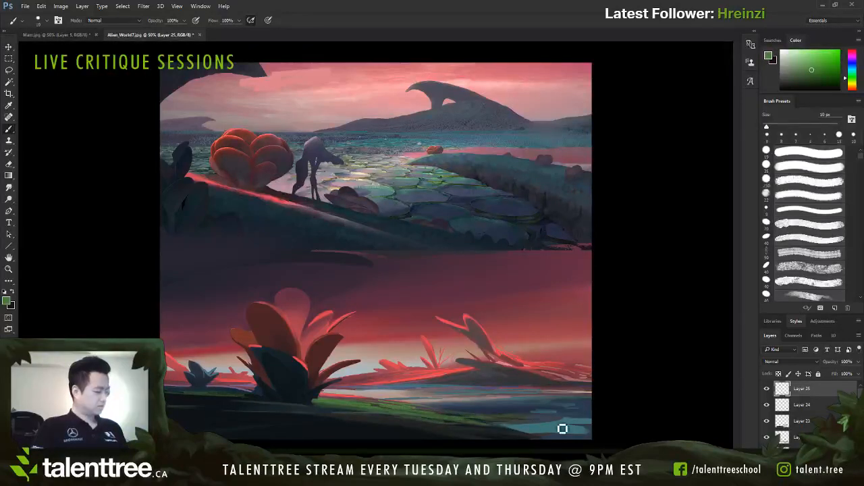
drag(476, 410, 502, 410)
key(bracketleft)
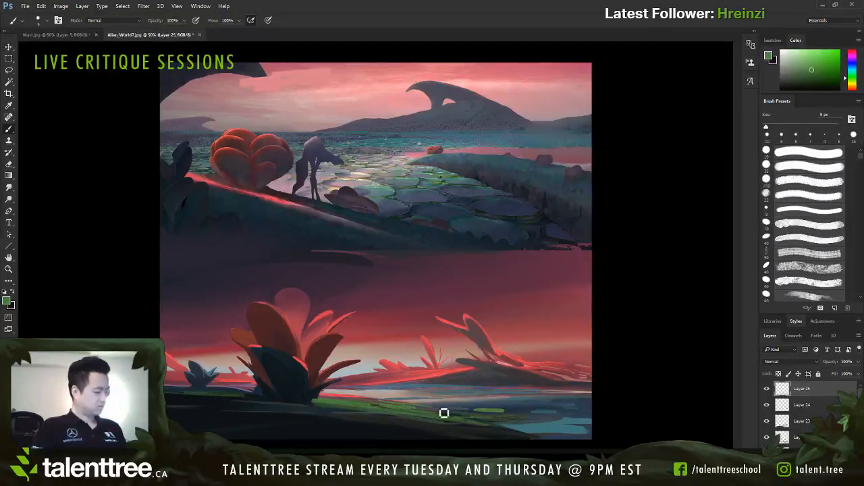
Step: Paint darker sampled green and grey patches in the water around the bright green patch, using 8 to 10 px brush sizes
alt+click(517, 410)
key(bracketright)
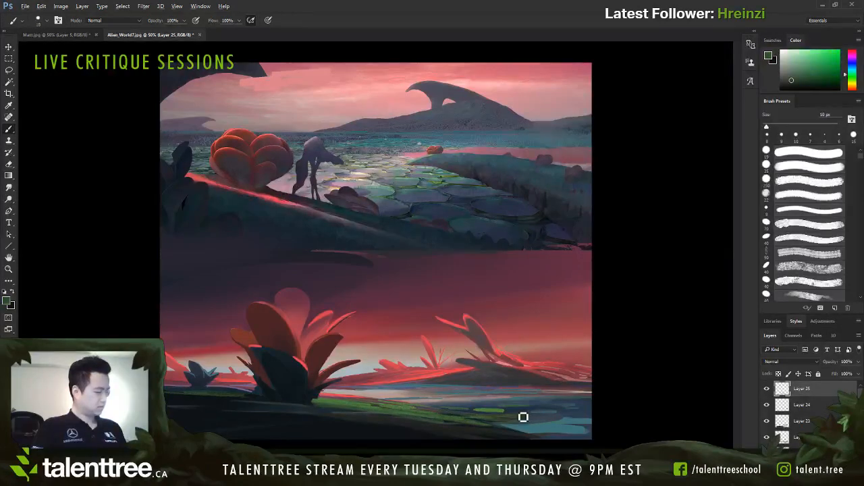
key(bracketleft)
key(bracketleft)
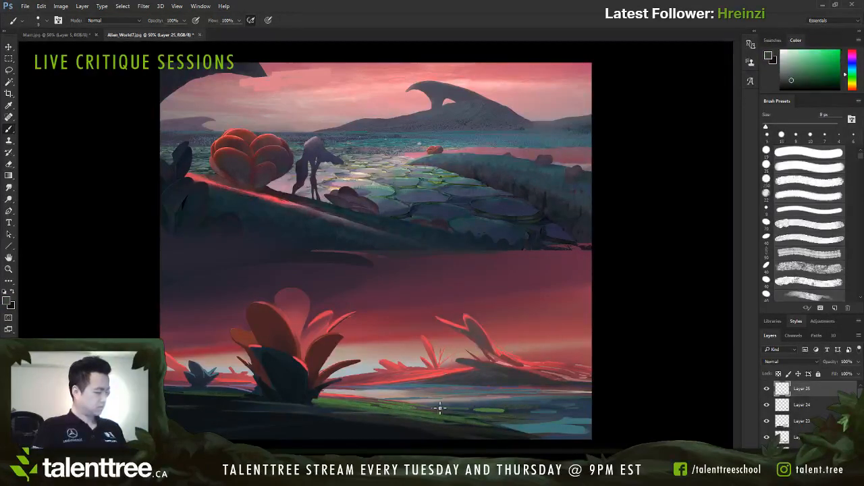
key(bracketright)
key(bracketright)
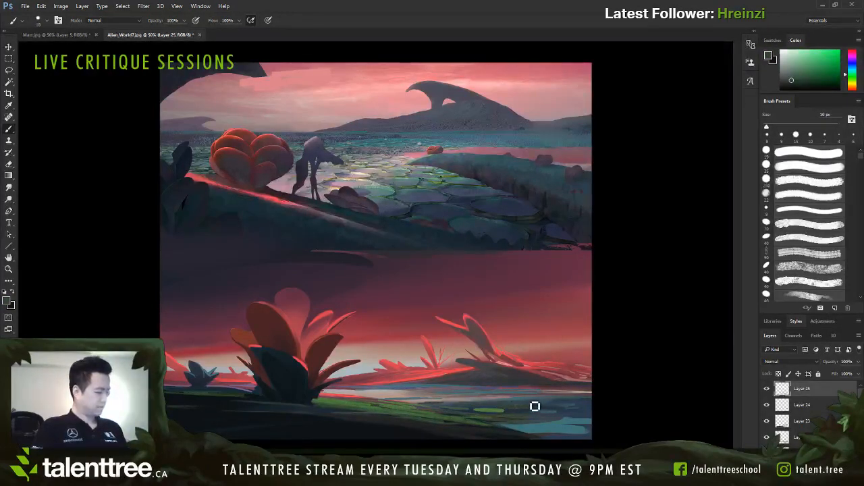
key(bracketleft)
key(bracketleft)
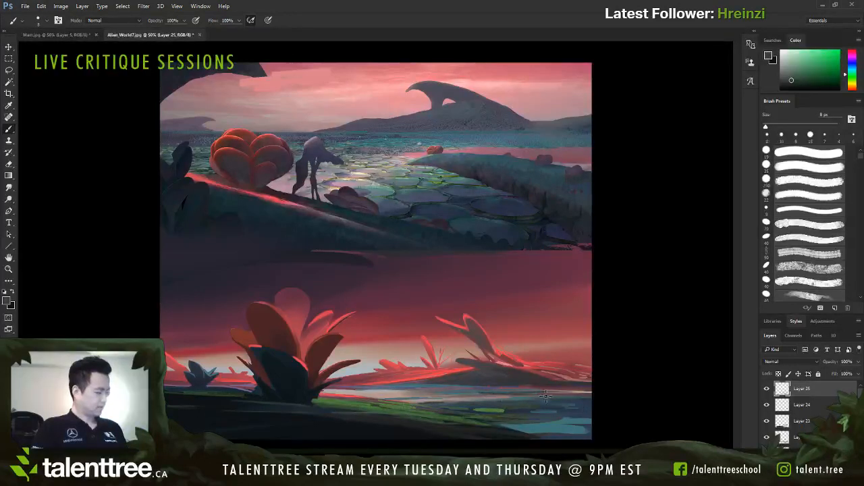
Step: Spread muted dark patches across the water and around the light blue reflection, varying the brush between 9 and 20 px
key(bracketright)
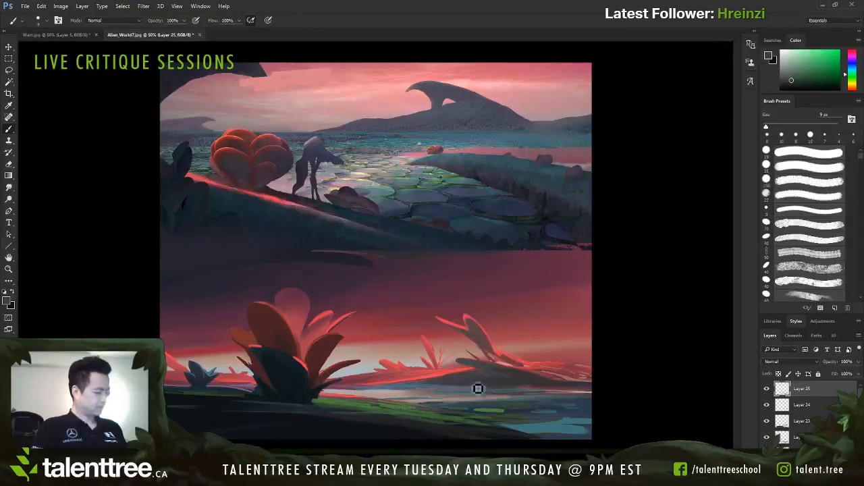
key(bracketleft)
key(bracketleft)
key(bracketright)
key(bracketright)
key(bracketright)
key(bracketright)
key(bracketright)
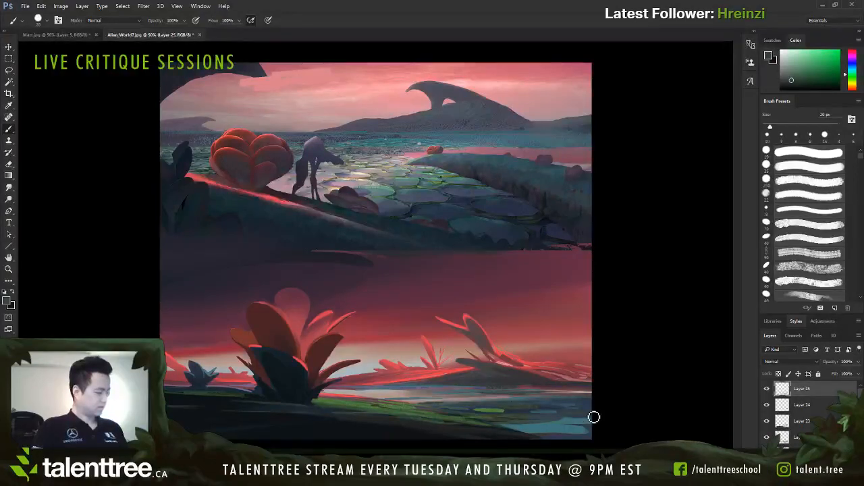
key(bracketleft)
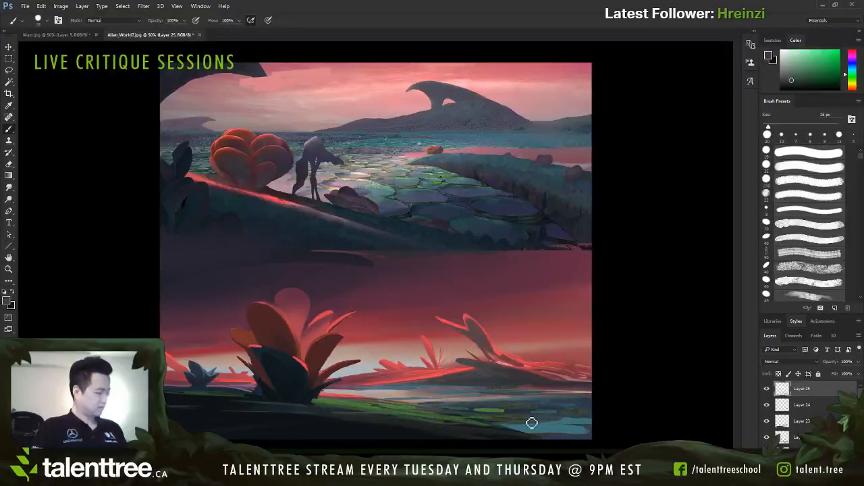
key(bracketleft)
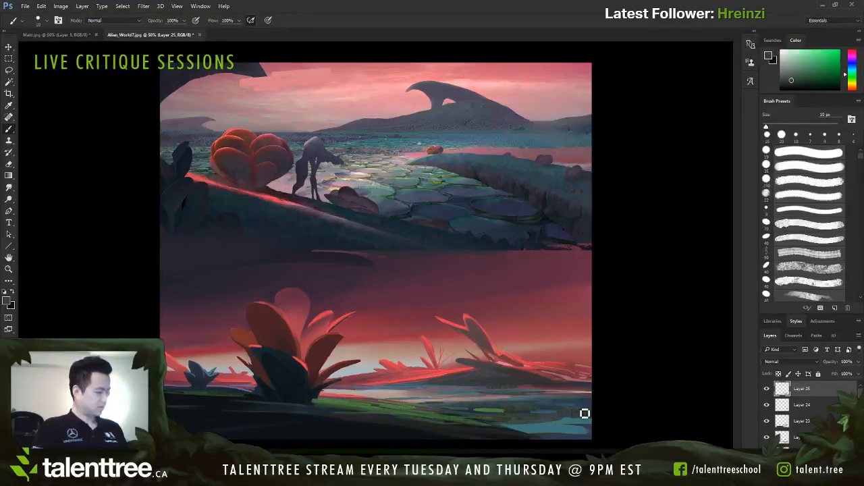
key(bracketleft)
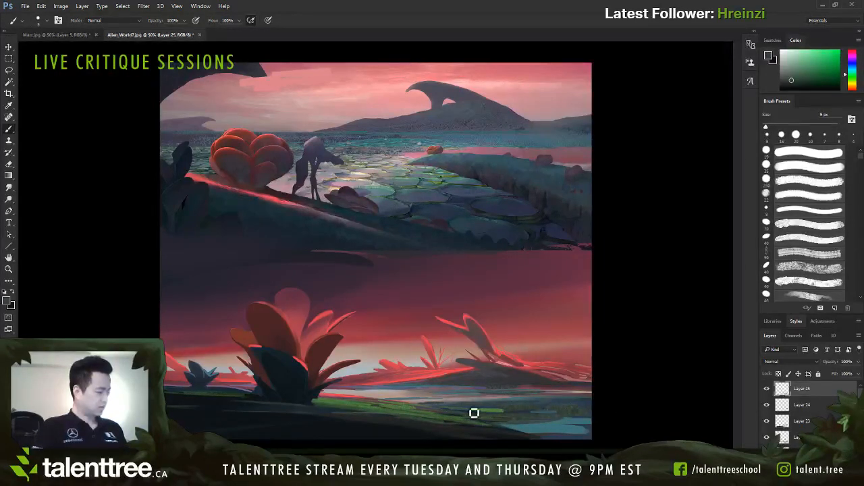
key(bracketright)
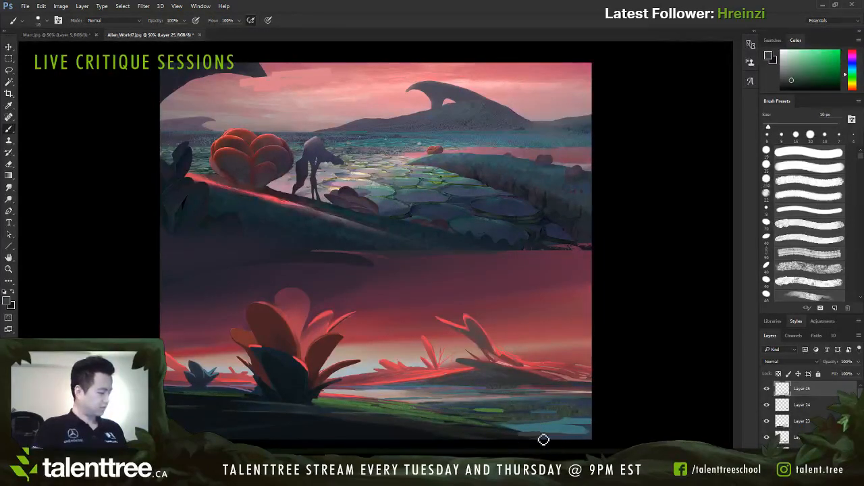
Step: Rework the near bank's lower tip beside the blue reflection with sampled dark tones and a 25 px brush
key(bracketright)
key(bracketright)
key(bracketright)
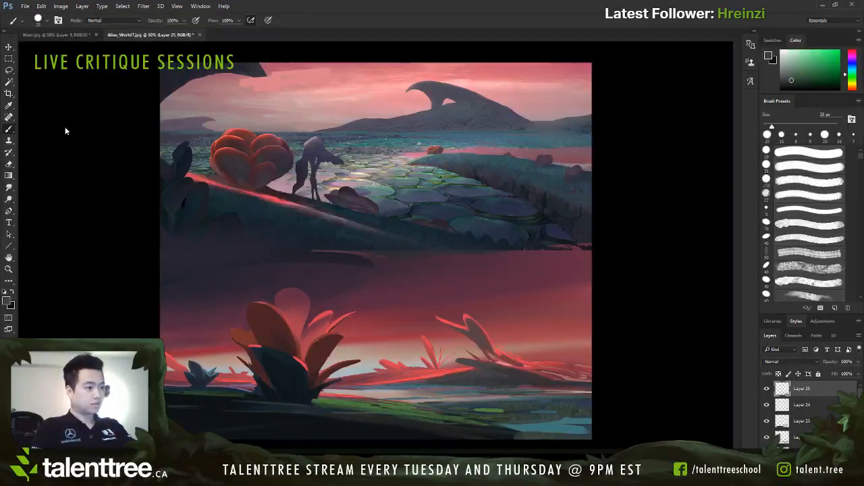
alt+click(539, 432)
mouse_move(534, 438)
mouse_down()
mouse_move(584, 445)
mouse_move(493, 438)
mouse_up()
alt+click(492, 432)
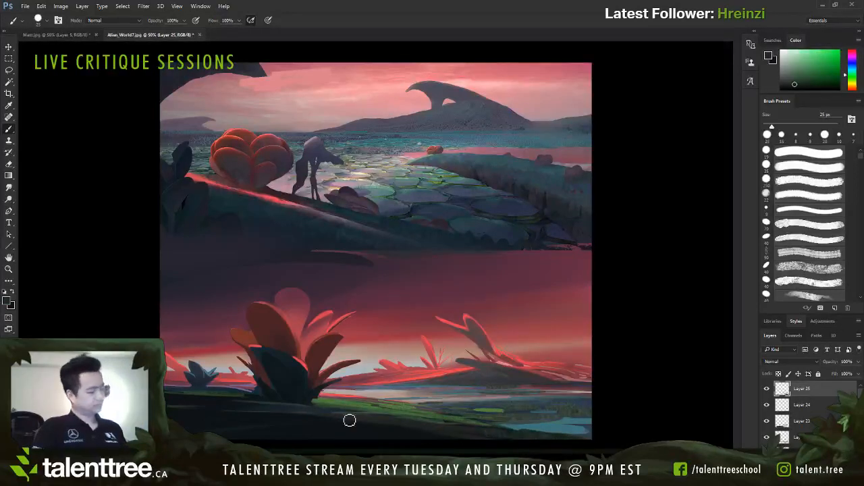
Step: Refine the green streaks along the near bank with sampled green and dark tones, using 7 to 10 px brush sizes
alt+click(341, 400)
key(bracketleft)
key(bracketleft)
key(bracketleft)
key(bracketleft)
key(bracketleft)
key(bracketleft)
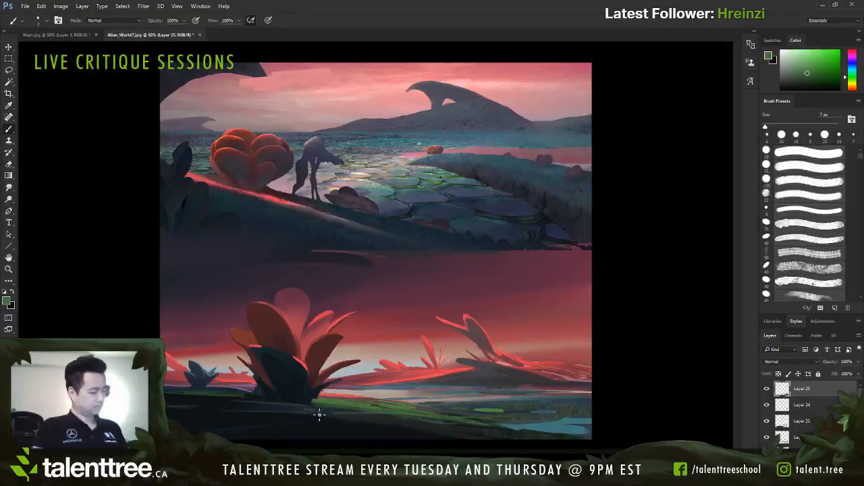
key(bracketright)
alt+click(436, 420)
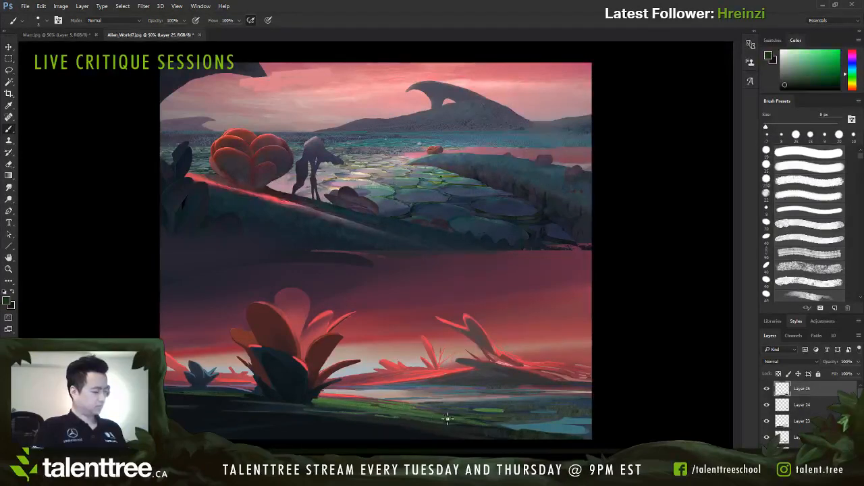
key(bracketright)
key(bracketright)
alt+click(395, 403)
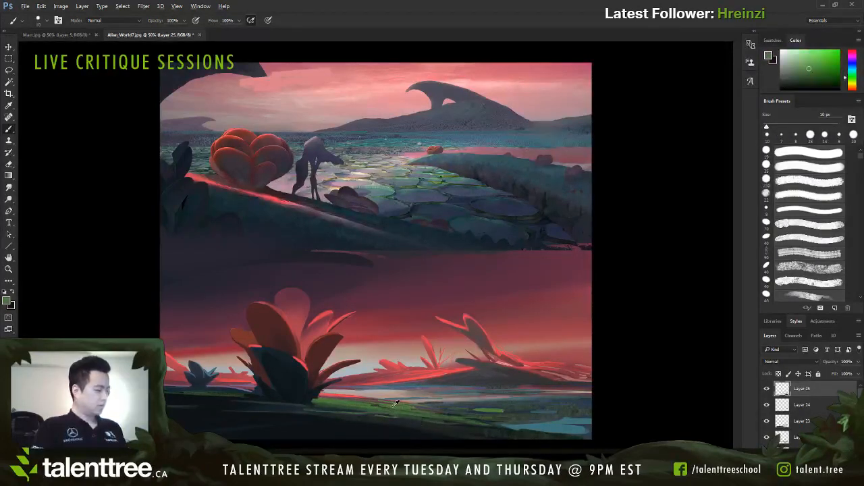
alt+click(391, 404)
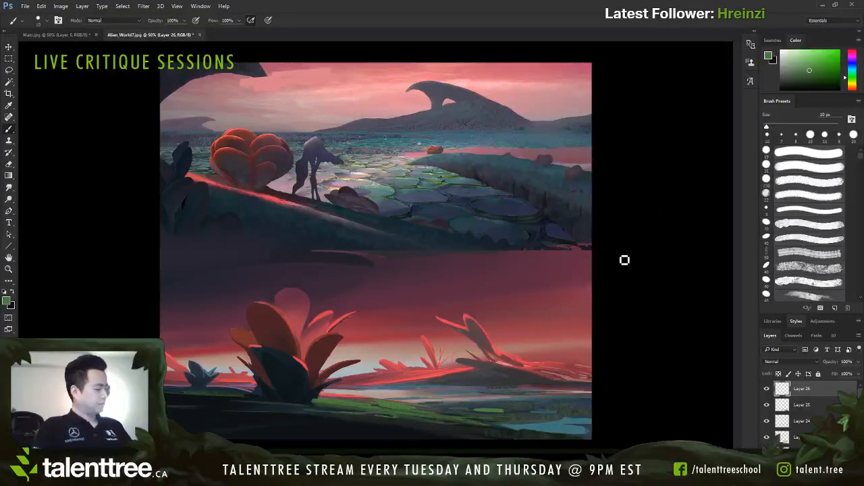
Step: Sketch thin dark red guide lines from the large plant's base along the shoreline and across the water, using a 7 px brush
alt+click(656, 107)
key(bracketright)
key(bracketright)
key(bracketright)
key(bracketright)
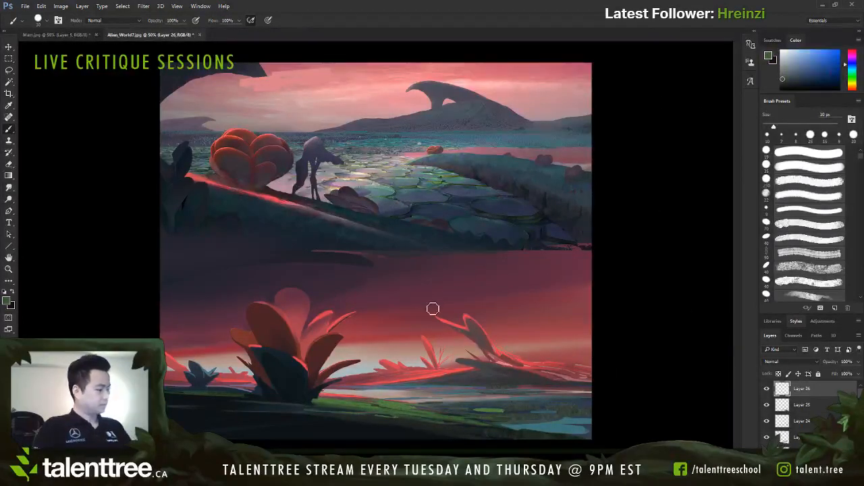
alt+click(282, 332)
key(bracketleft)
key(bracketleft)
key(bracketleft)
key(bracketleft)
key(bracketleft)
key(bracketleft)
key(bracketleft)
drag(319, 396, 521, 429)
key(ctrl+z)
drag(325, 398, 533, 434)
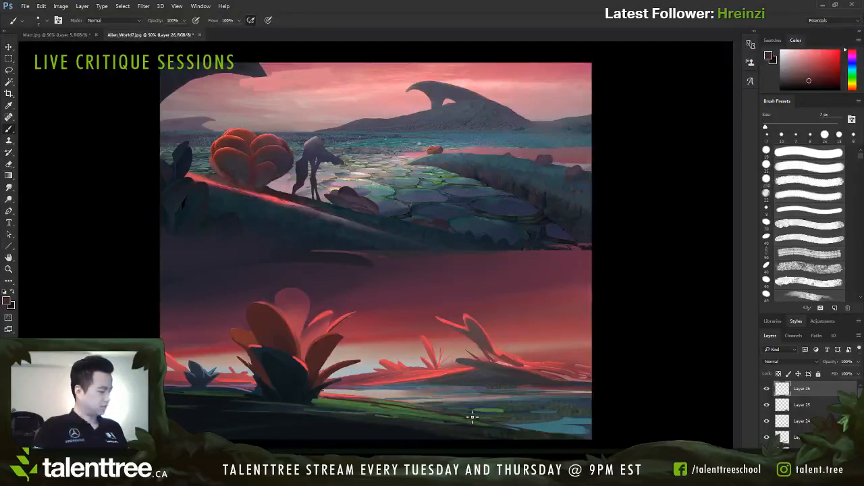
drag(425, 402, 591, 411)
mouse_move(343, 397)
mouse_down()
mouse_move(575, 397)
mouse_move(334, 390)
mouse_move(590, 397)
mouse_up()
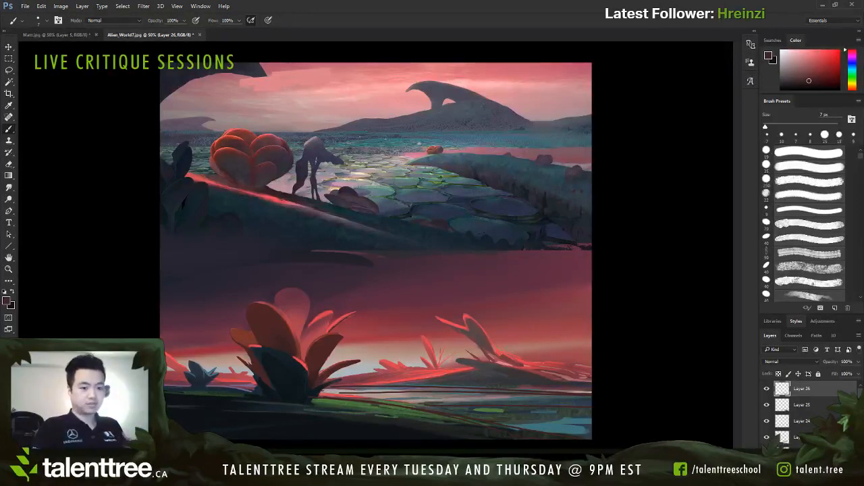
Step: Undo the dark red guide lines and toggle the visibility of Layer 26 off and on
key(ctrl+z)
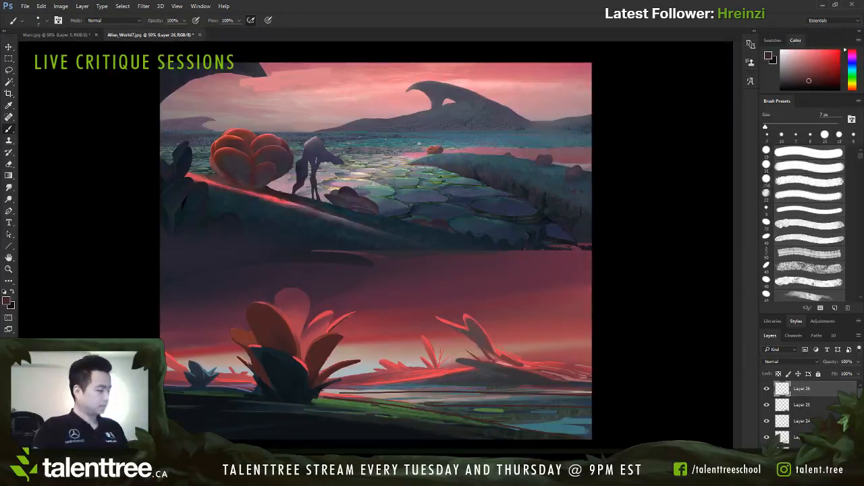
key(ctrl+alt+z)
key(ctrl+alt+z)
click(766, 391)
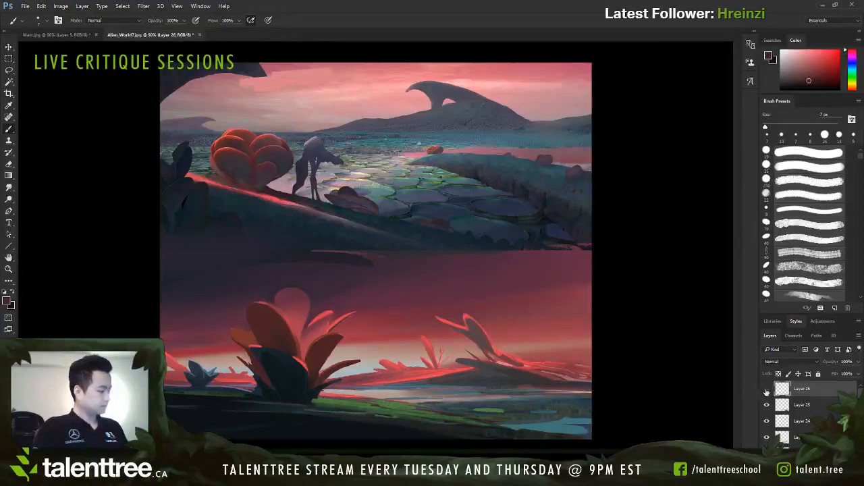
click(766, 391)
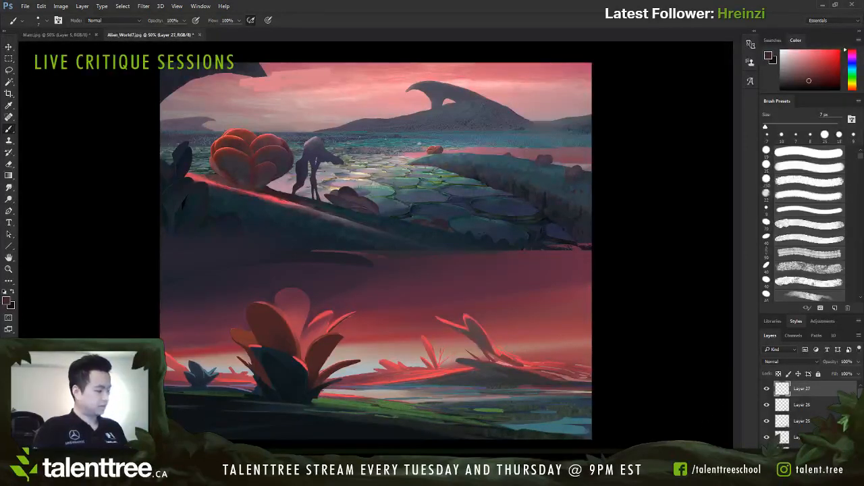
Step: Touch up the large plant's base and the adjoining green bank with sampled dark and green tones, using small brush sizes
alt+click(327, 398)
key(bracketright)
key(bracketright)
key(bracketright)
key(bracketright)
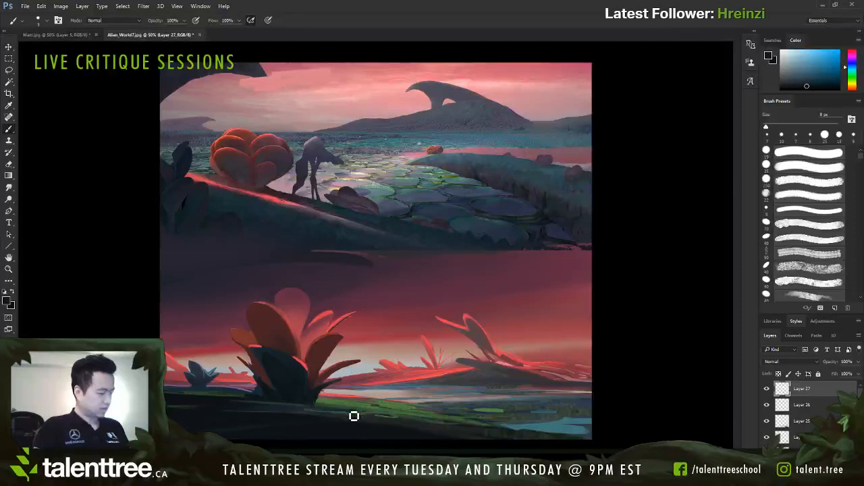
drag(321, 392, 320, 407)
key(bracketleft)
key(bracketleft)
alt+click(322, 404)
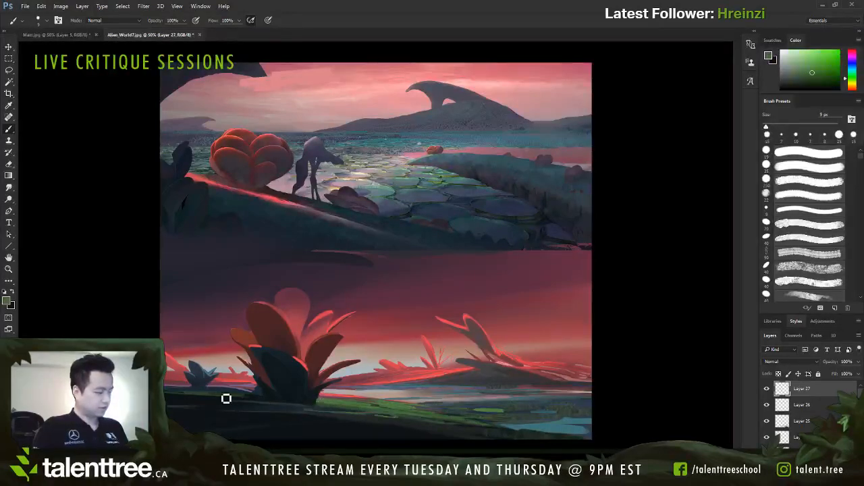
Step: Paint short muted strokes along the bank's crest between the small blue plant and the large plant, reducing the brush to 7 px
alt+click(204, 399)
mouse_move(246, 387)
mouse_down()
mouse_move(252, 397)
mouse_move(231, 393)
mouse_up()
alt+click(246, 388)
key(bracketleft)
key(bracketleft)
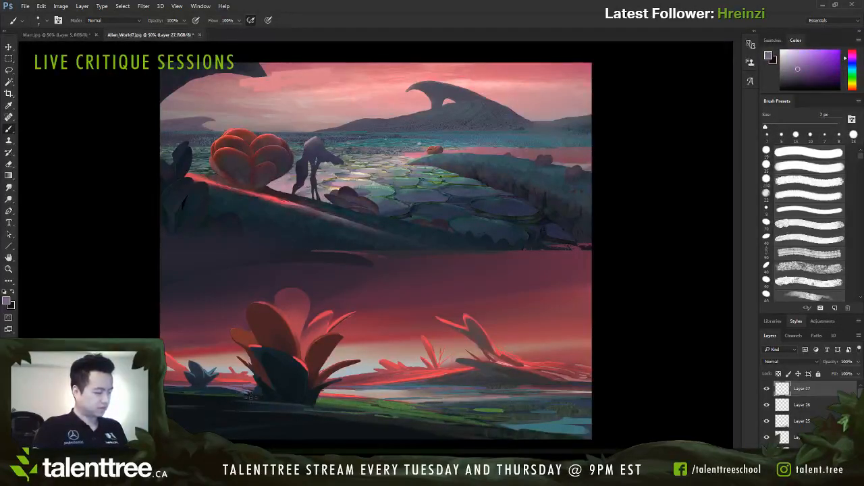
Step: Rework the shoreline beside the large plant's shadowed base with sampled cool and dark green tones, using a small brush up to 9 px
click(648, 126)
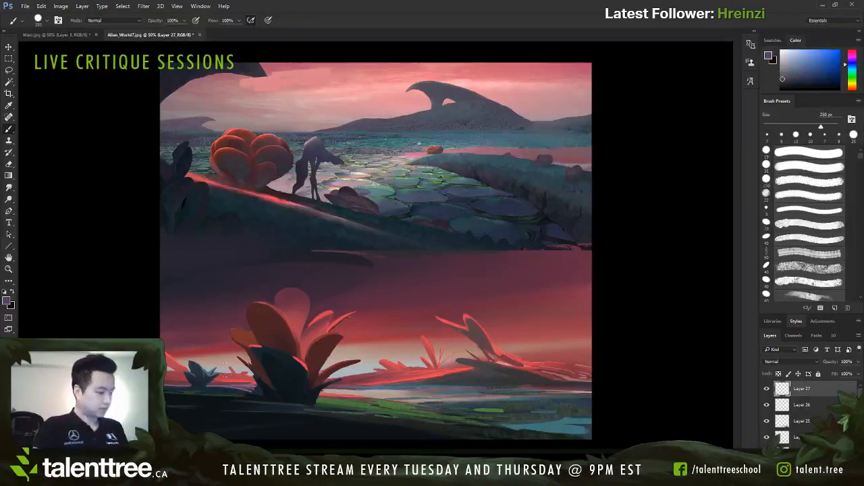
alt+click(225, 363)
key(bracketleft)
key(bracketleft)
key(bracketleft)
key(bracketleft)
key(bracketleft)
key(bracketleft)
key(bracketleft)
key(bracketleft)
key(bracketleft)
key(bracketleft)
key(bracketleft)
key(bracketleft)
key(bracketleft)
key(bracketleft)
key(bracketleft)
key(bracketleft)
key(bracketleft)
key(bracketleft)
key(bracketleft)
key(bracketleft)
mouse_move(248, 389)
mouse_down()
mouse_move(227, 391)
mouse_move(237, 392)
mouse_up()
alt+click(228, 393)
alt+click(228, 392)
key(bracketright)
key(bracketright)
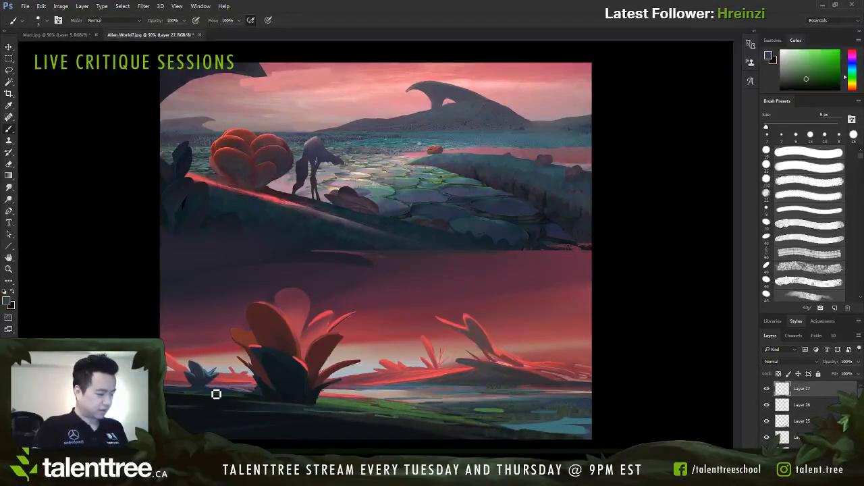
mouse_move(241, 396)
mouse_down()
mouse_move(248, 398)
mouse_move(230, 398)
mouse_up()
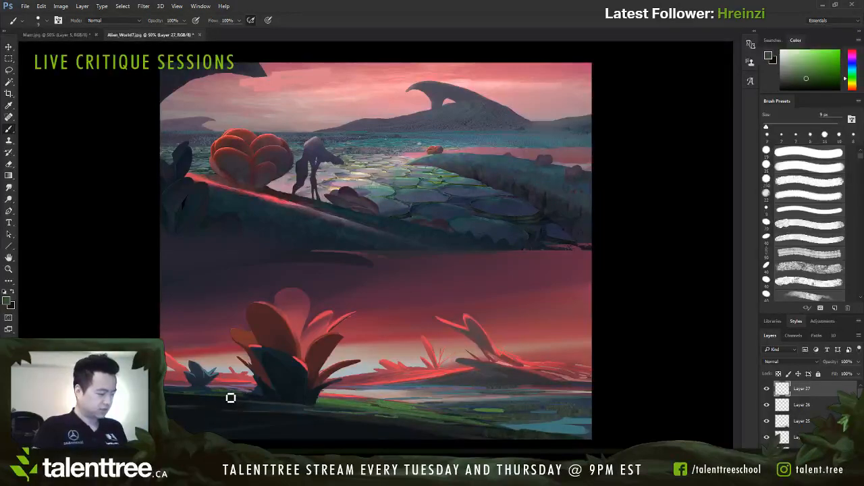
Step: Brush sampled red light along the shoreline beside the large plant and onto the green bank, using 8 to 20 px brush sizes
alt+click(347, 393)
key(bracketleft)
key(bracketleft)
drag(237, 391, 253, 393)
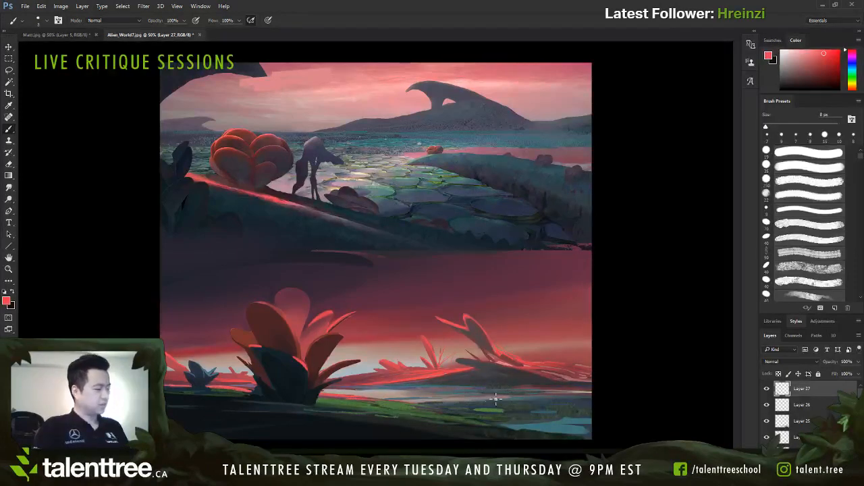
key(bracketright)
key(bracketright)
key(bracketright)
key(bracketright)
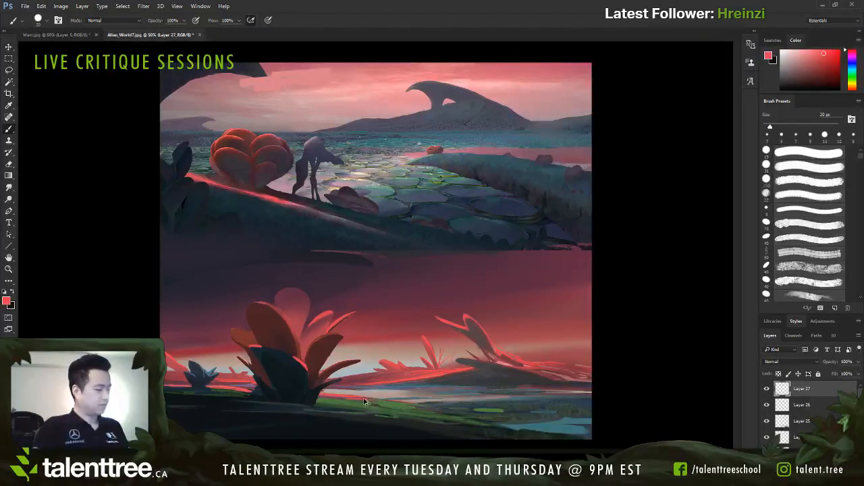
key(bracketleft)
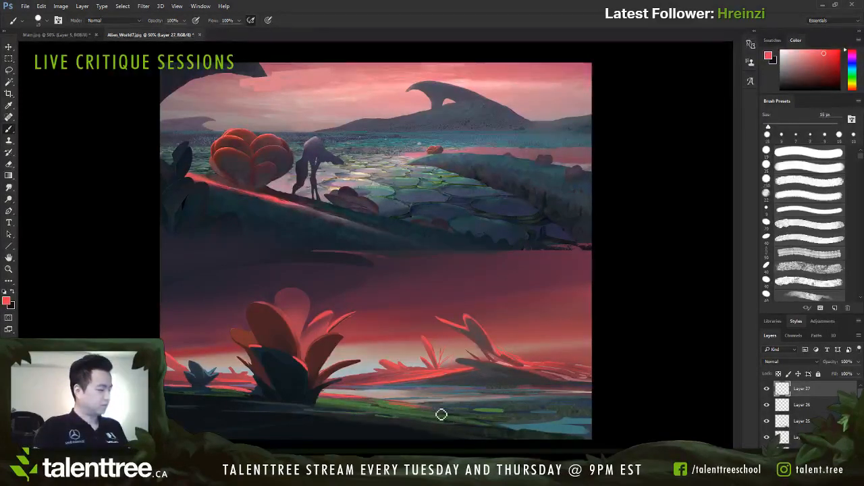
alt+click(390, 401)
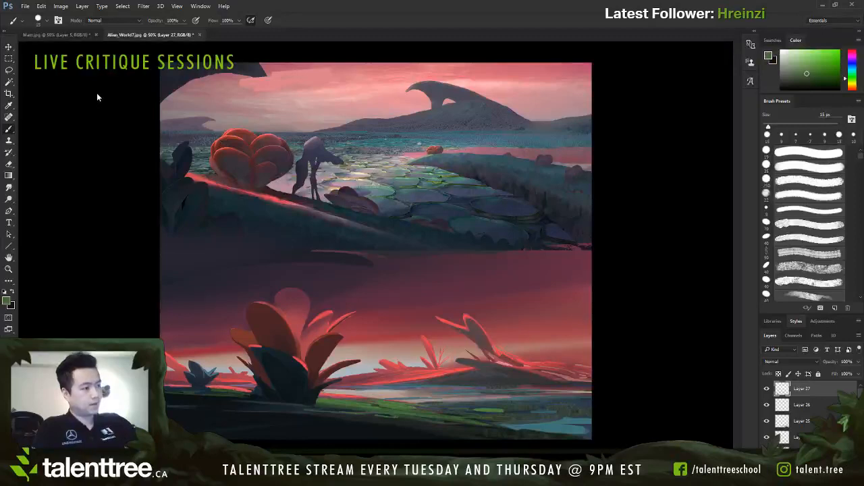
Step: Paint thin muted blue strokes across the water beyond the near shoreline with an 8 px brush
click(81, 142)
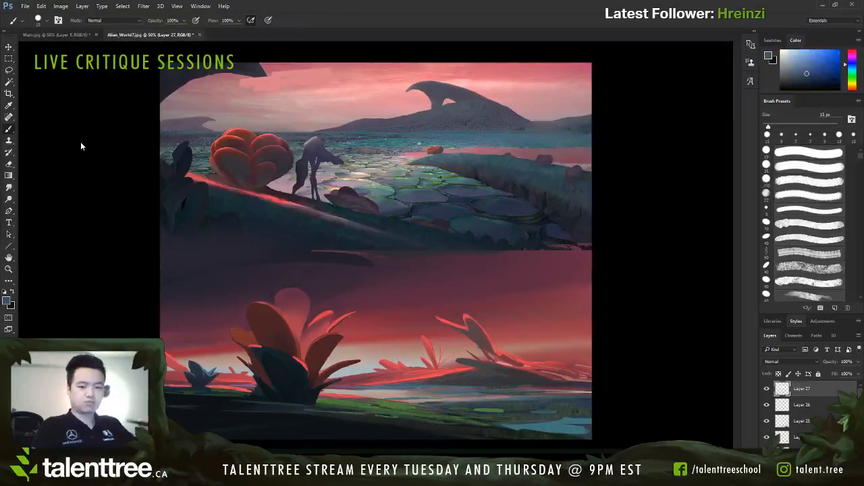
key(bracketleft)
key(bracketleft)
key(bracketleft)
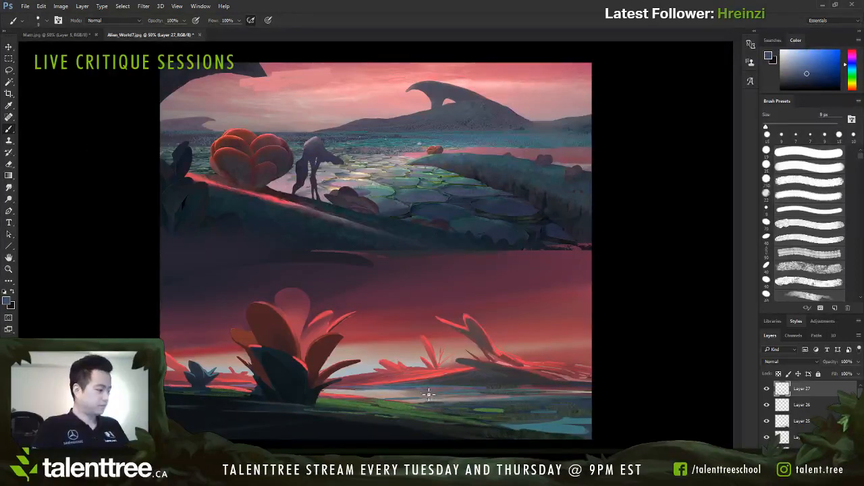
drag(354, 391, 389, 390)
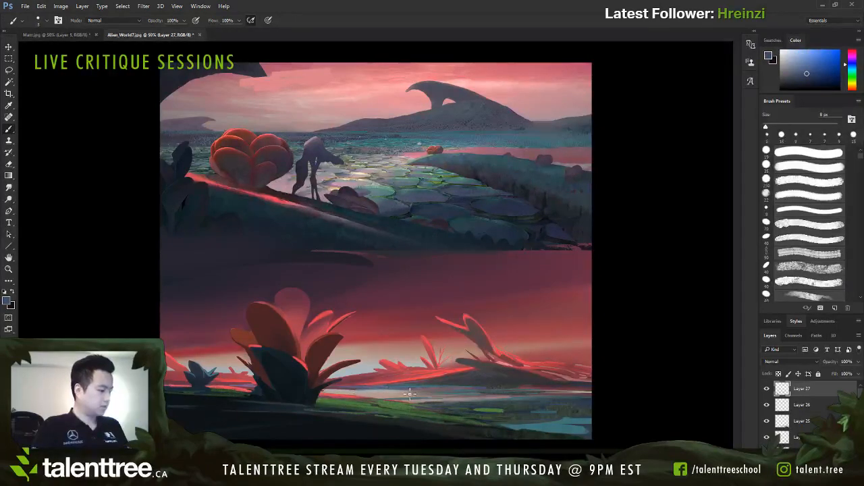
Step: Cool the far island's shadowed slope with broad muted blue strokes, varying the brush from 20 px down to 15 px
key(bracketright)
key(bracketright)
key(bracketright)
key(bracketright)
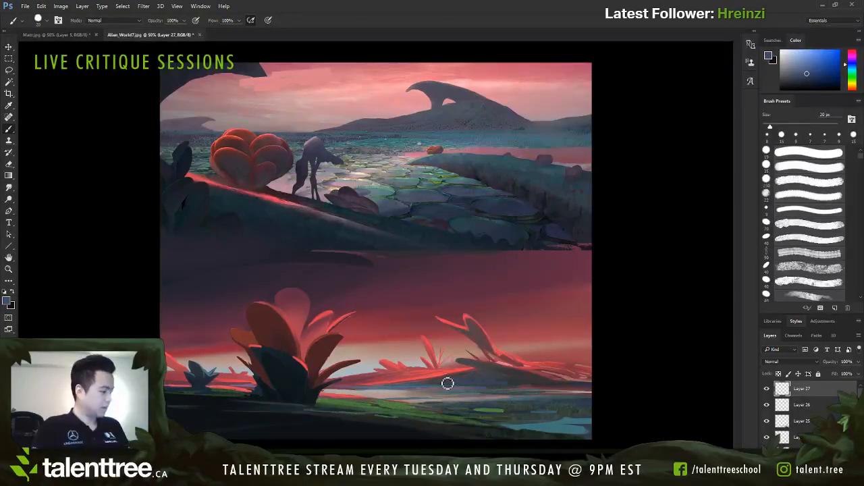
key(bracketright)
key(bracketright)
drag(541, 387, 475, 376)
key(bracketleft)
key(bracketleft)
key(bracketleft)
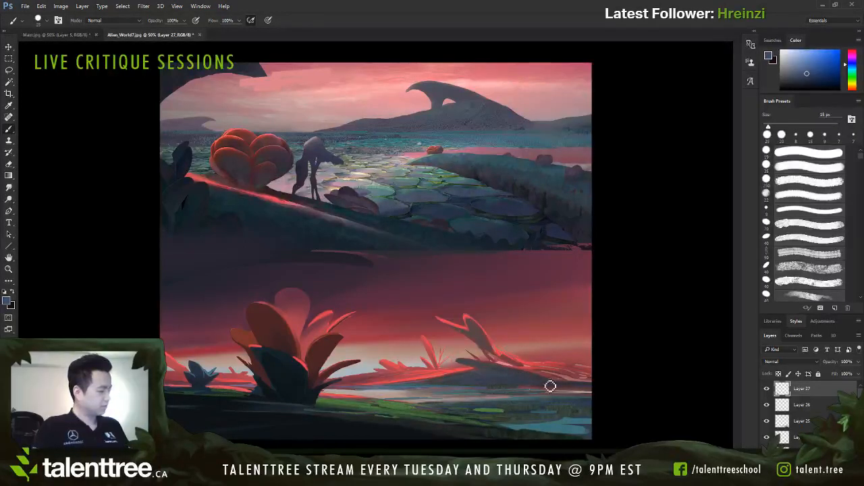
drag(507, 383, 479, 377)
alt+click(483, 362)
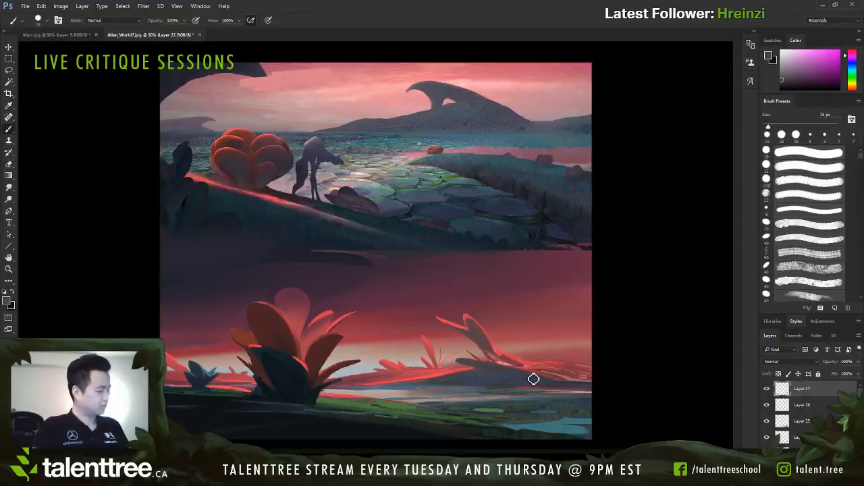
Step: Add teal reflection strokes to the water below the far island, using sampled water tones and 8 to 10 px brush sizes
alt+click(478, 391)
alt+click(513, 394)
key([)
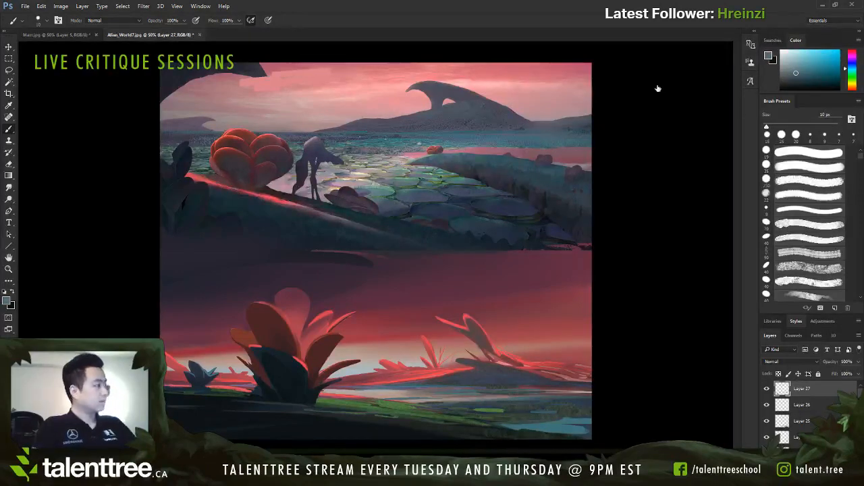
alt+click(661, 135)
alt+click(553, 426)
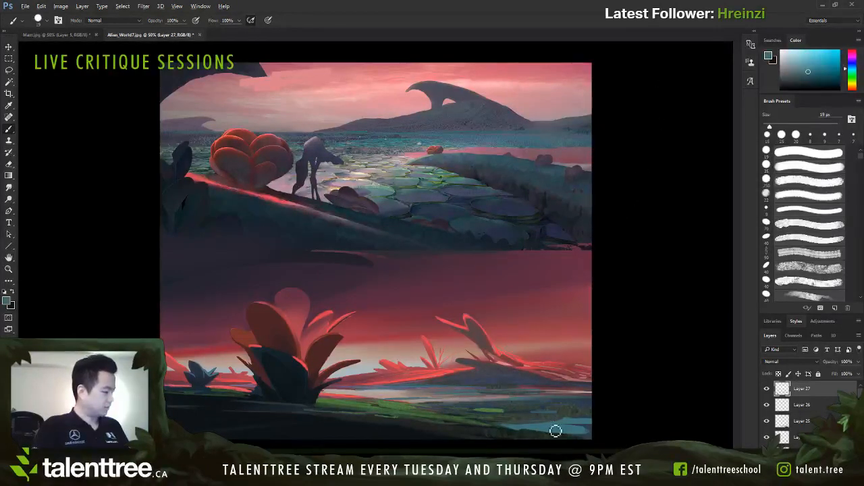
key([)
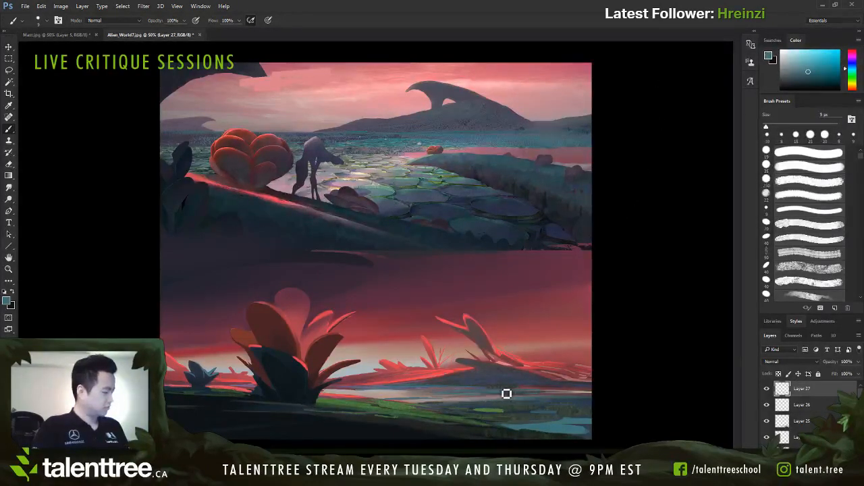
key([)
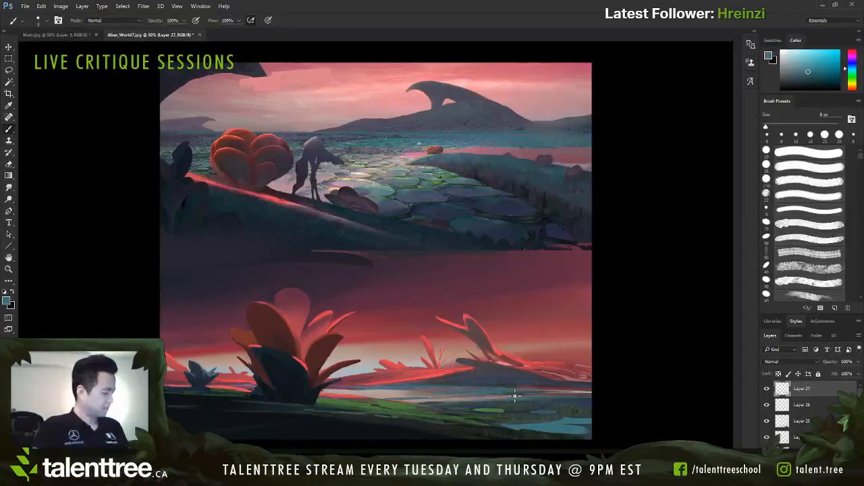
key(])
key(])
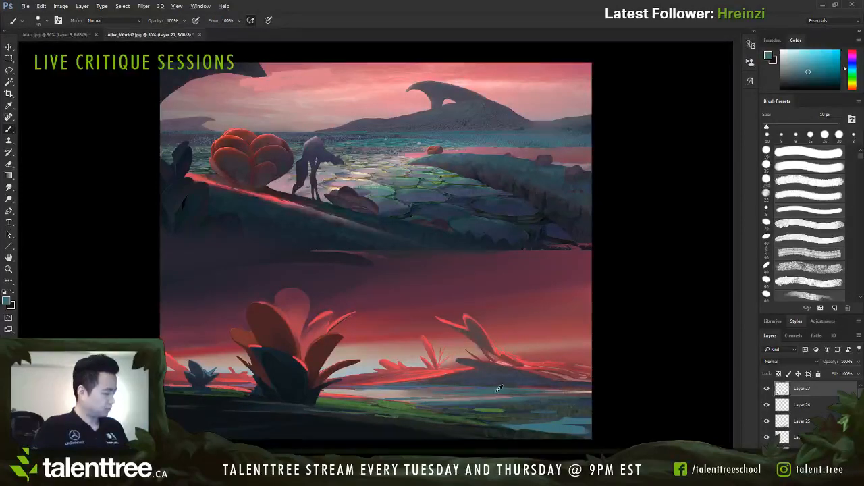
Step: Cover the bright green patch in the water with teal and rework the area with small sampled dark and green patches
key(bracketleft)
key(bracketleft)
key(bracketright)
key(bracketright)
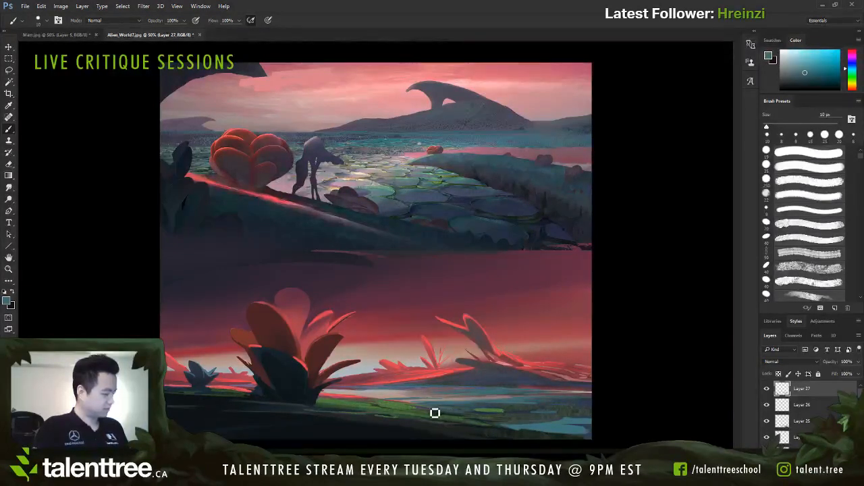
key(bracketleft)
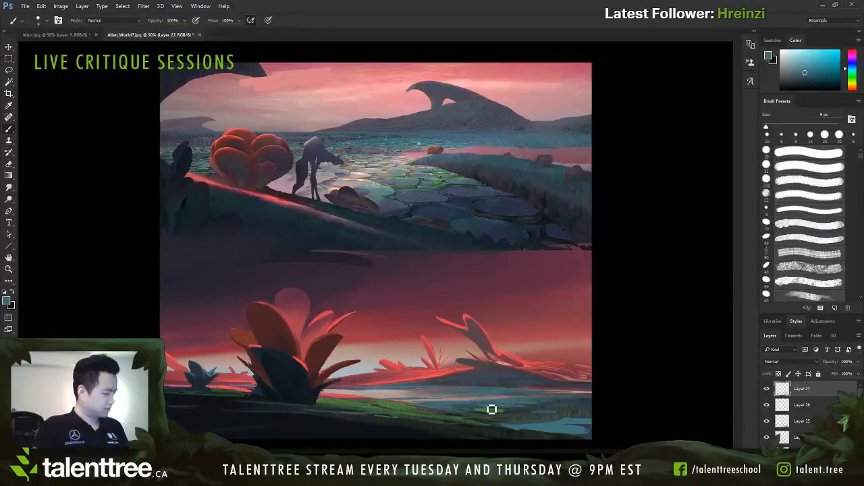
alt+click(529, 410)
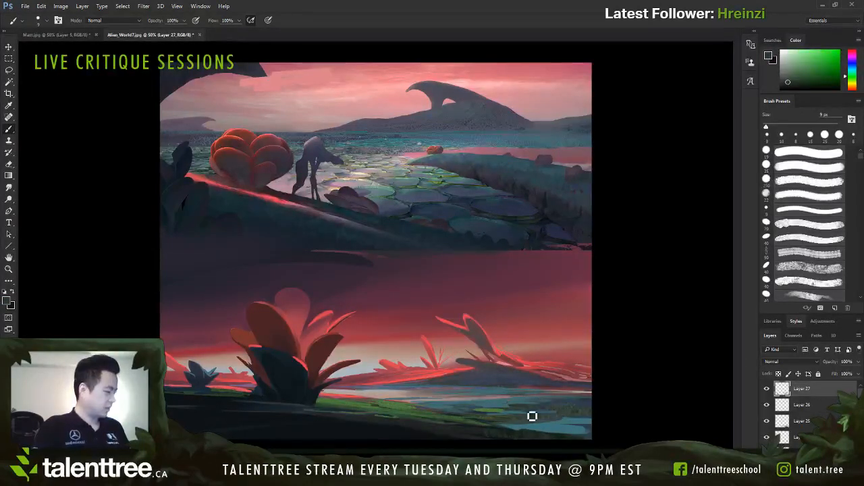
alt+click(500, 407)
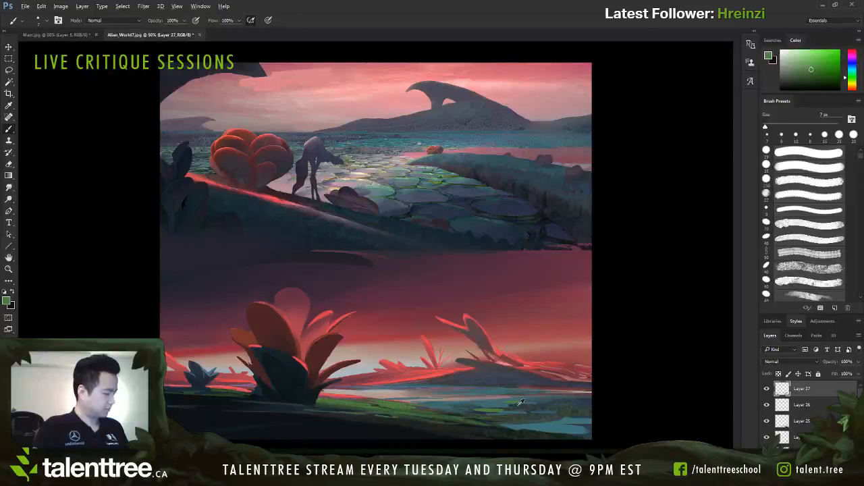
Step: Rework the green patches in the water with sampled green and dark slate tones, enlarging the brush from 7 to 10 px
alt+click(520, 405)
alt+click(520, 407)
key(bracketright)
key(bracketright)
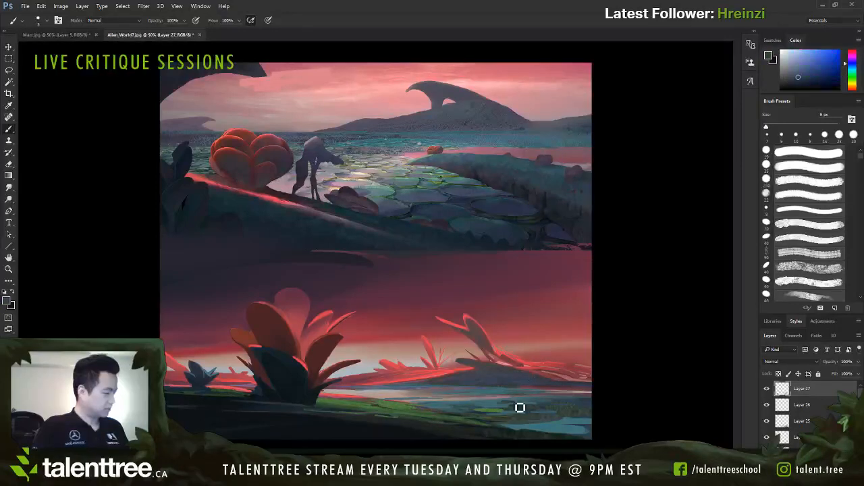
key(bracketright)
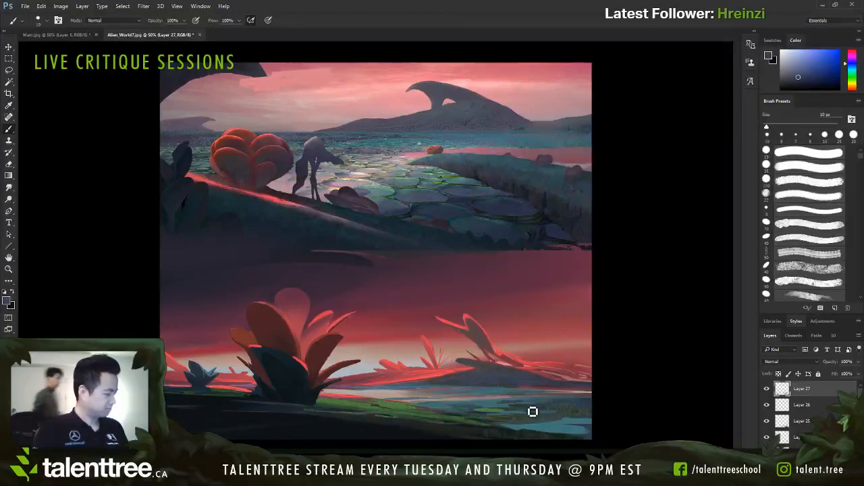
Step: Paint thin pale glints across the water beyond the near shoreline with a sampled light sky tone, reducing the brush from 7 to 3 px
alt+click(586, 390)
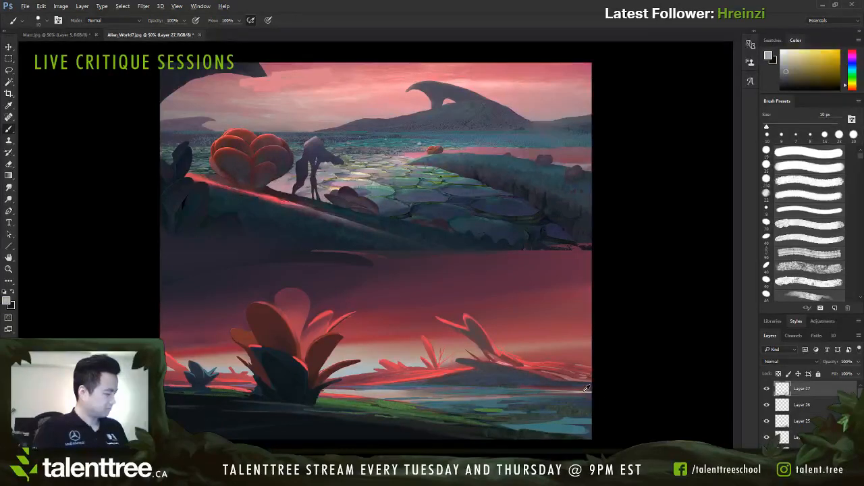
key(bracketleft)
key(bracketleft)
key(bracketleft)
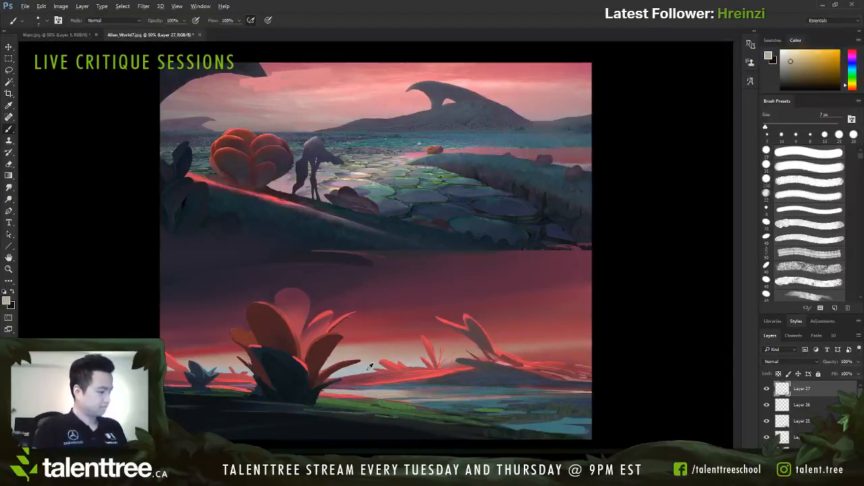
alt+click(367, 365)
click(53, 94)
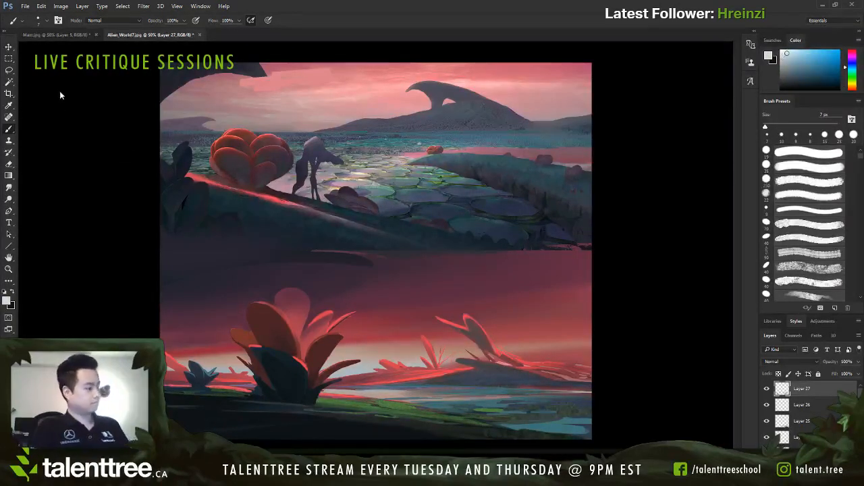
mouse_move(376, 395)
mouse_down()
mouse_move(406, 390)
mouse_move(374, 398)
mouse_up()
key(ctrl+z)
key(bracketleft)
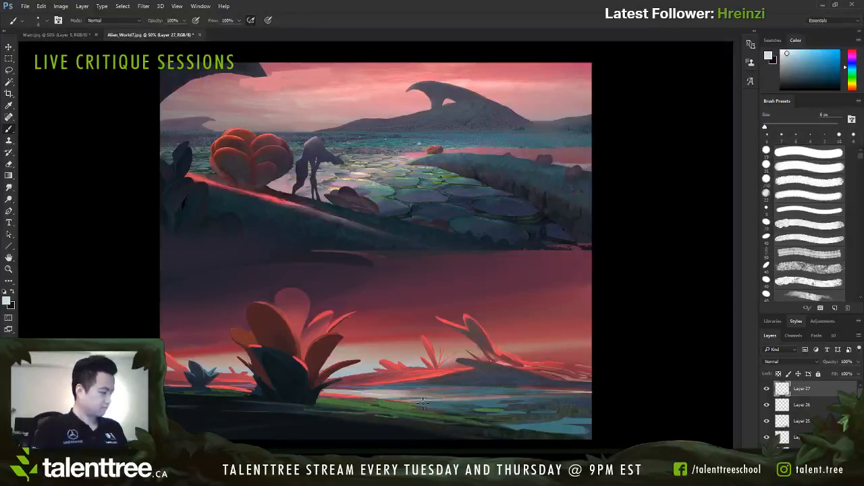
drag(413, 400, 461, 398)
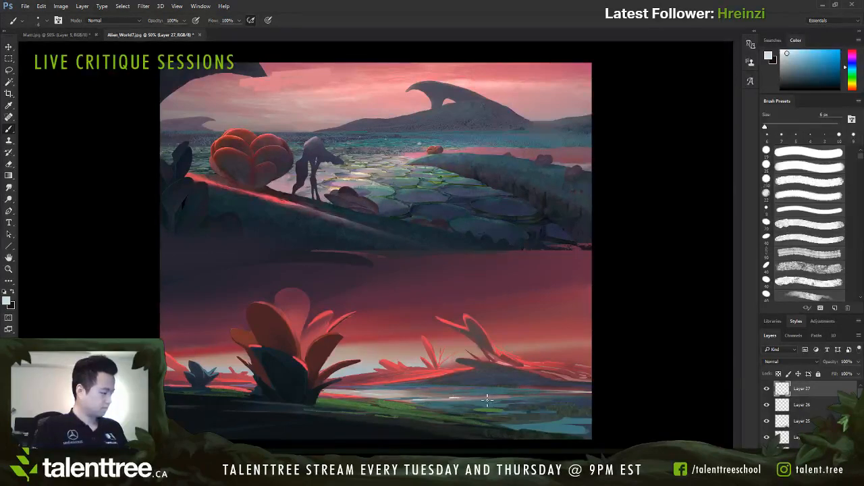
key(bracketleft)
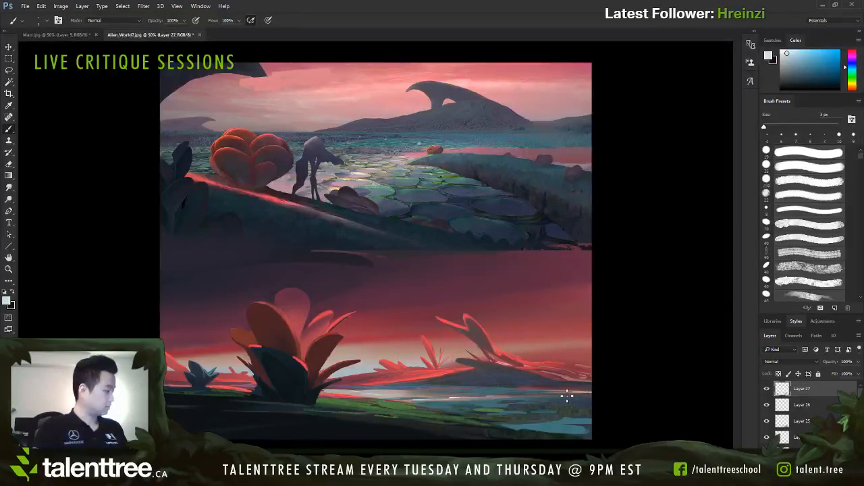
drag(451, 398, 462, 398)
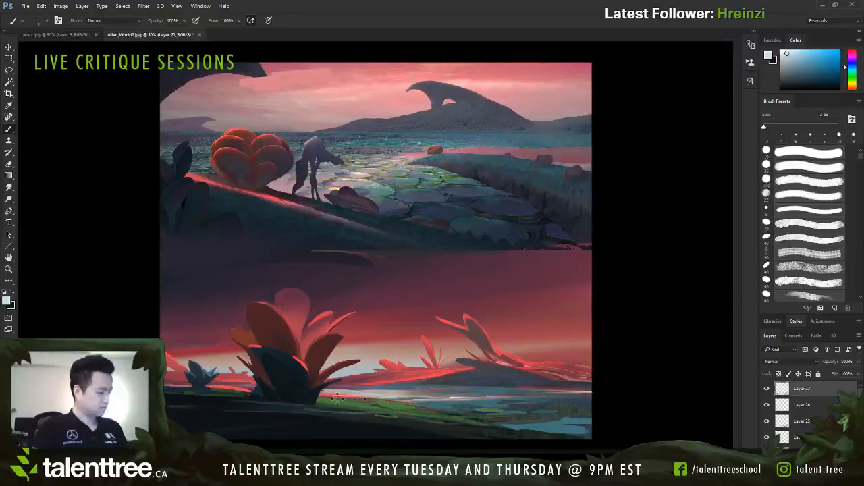
Step: Tone the pale water reflections around the large plant's base with sampled muted greys and a 5 px brush
key(bracketright)
key(bracketright)
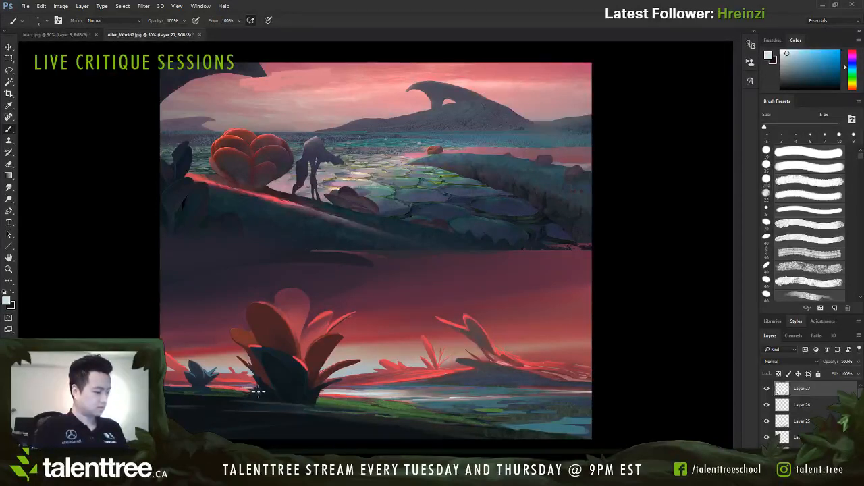
alt+click(408, 398)
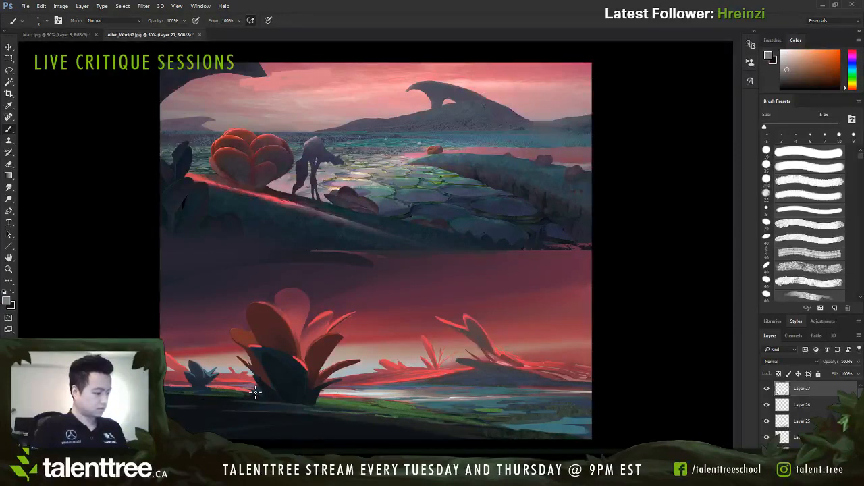
alt+click(354, 387)
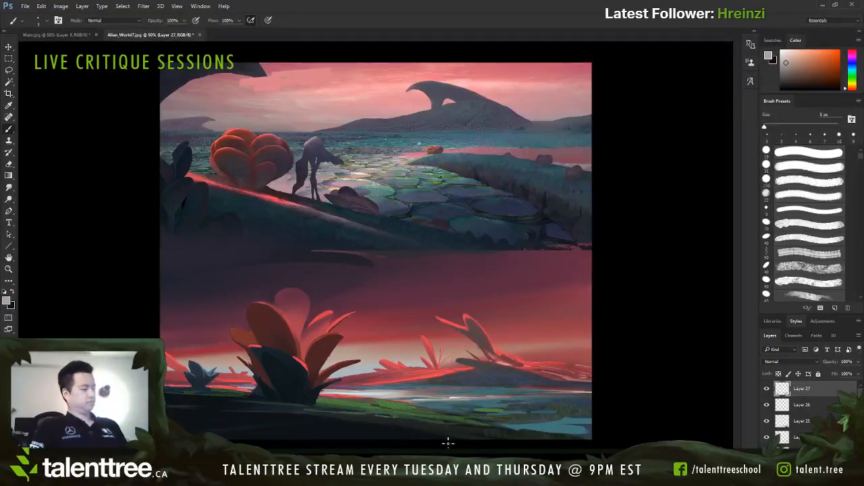
Step: Add thin red and green accents along the green bank's upper edge with sampled tones and a 5 to 6 px brush
alt+click(314, 302)
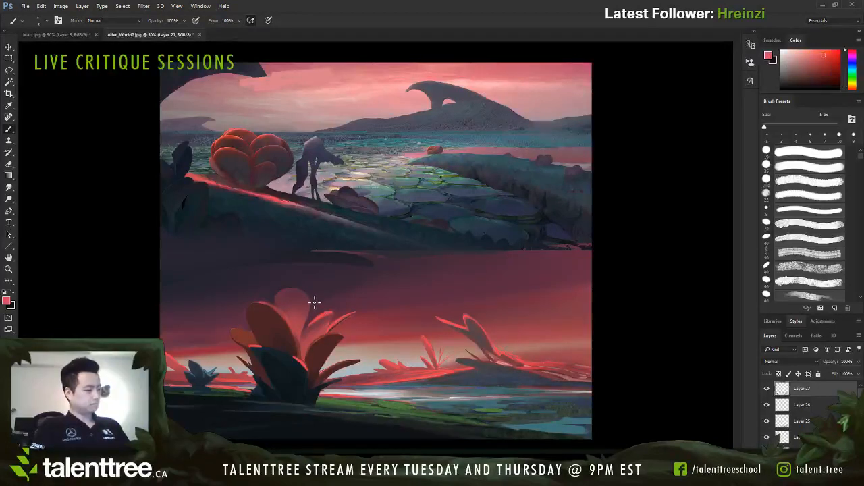
key(bracketright)
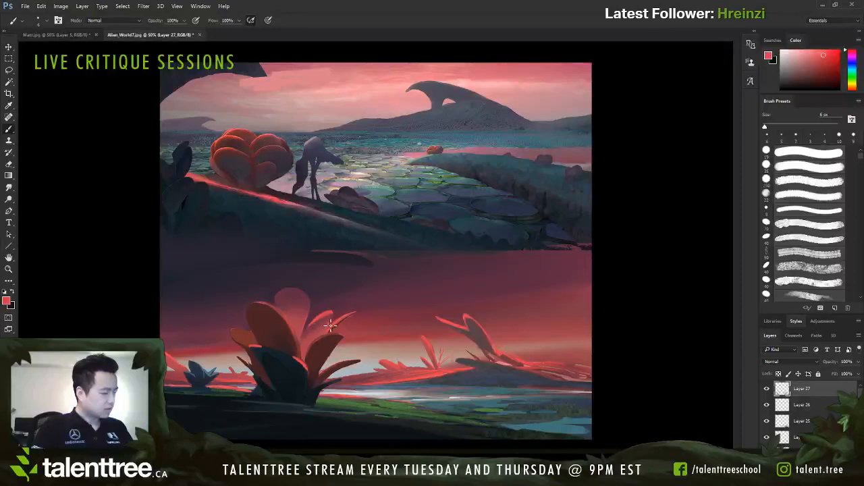
alt+click(534, 380)
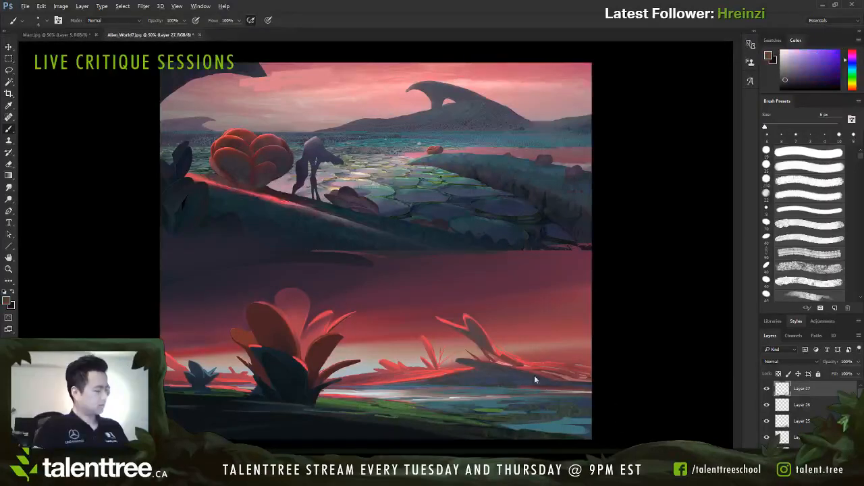
alt+click(342, 396)
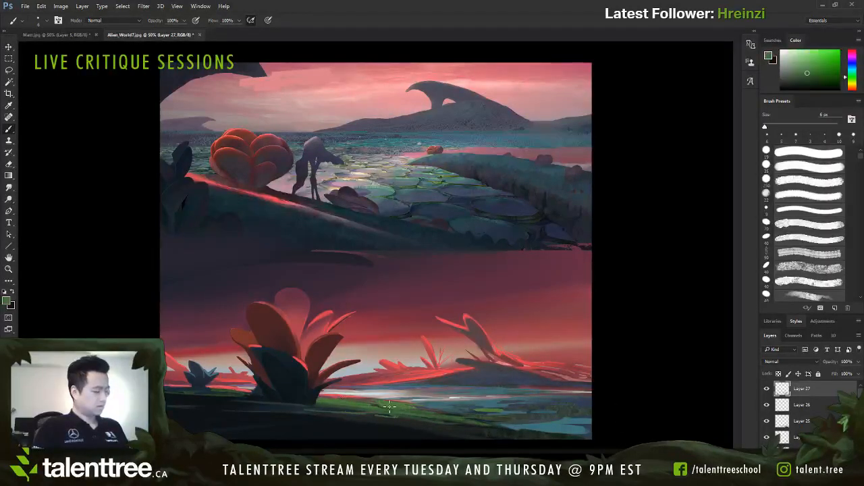
alt+click(382, 377)
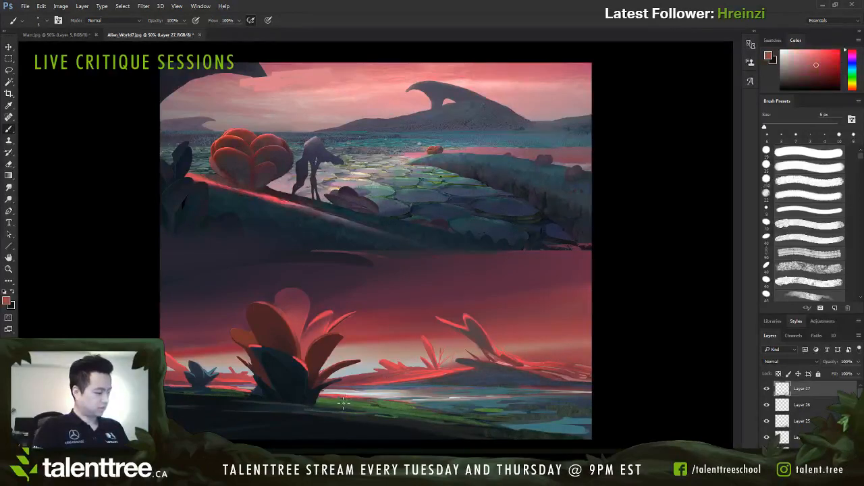
alt+click(366, 380)
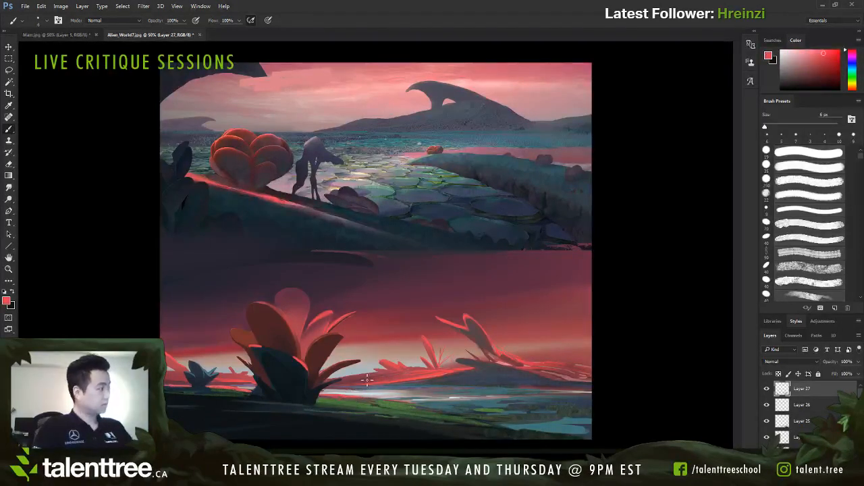
Step: Scatter small red plant dabs over the green bank using a sampled island red and a brush reduced from 30 to 10 px
key(F2)
alt+click(373, 383)
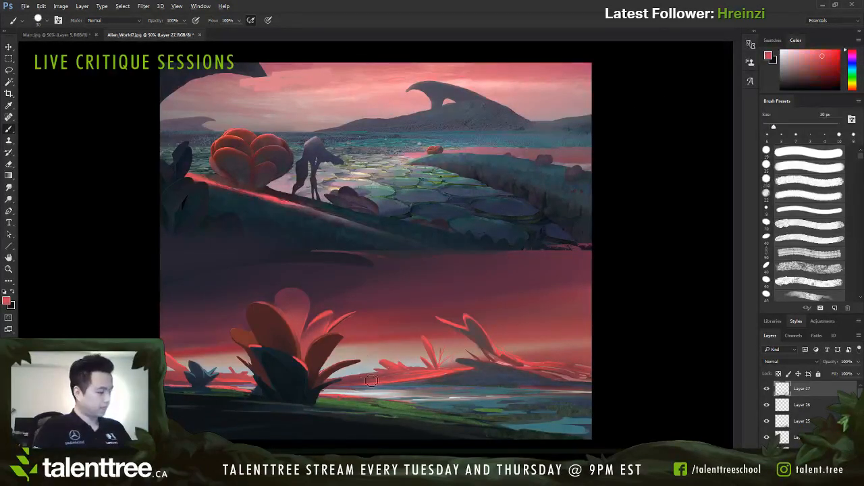
key([)
key([)
key([)
key([)
key([)
key([)
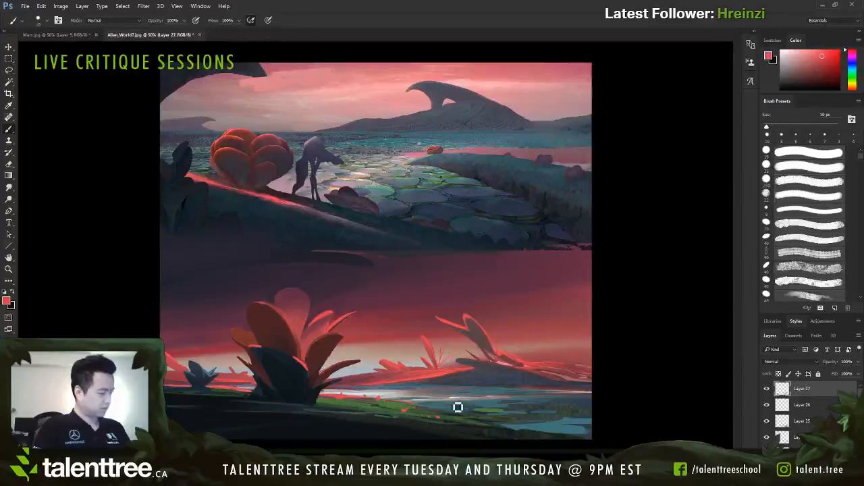
Step: Refine the small red plants on the green bank with sampled darker red and green touches at 8 to 9 px
alt+click(411, 412)
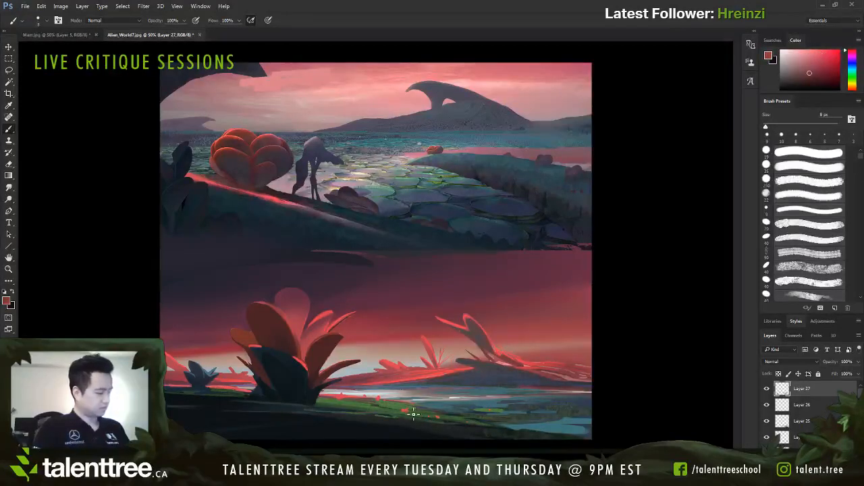
key(bracketright)
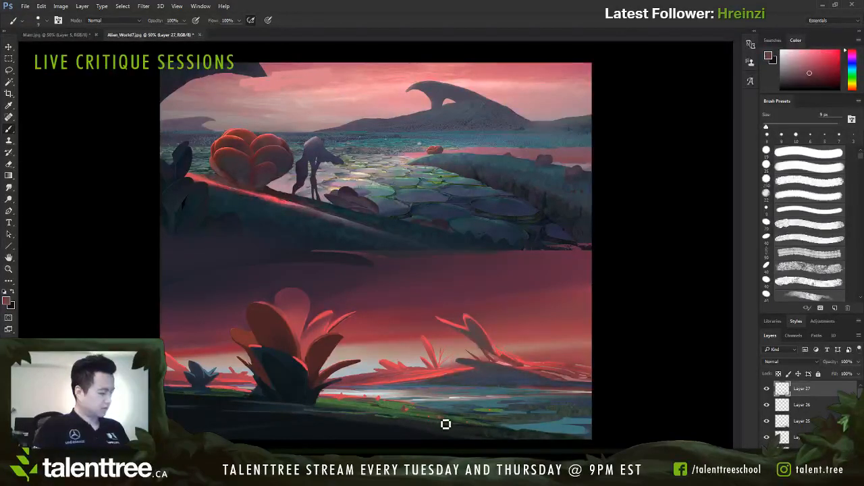
alt+click(357, 404)
key(bracketleft)
alt+click(353, 408)
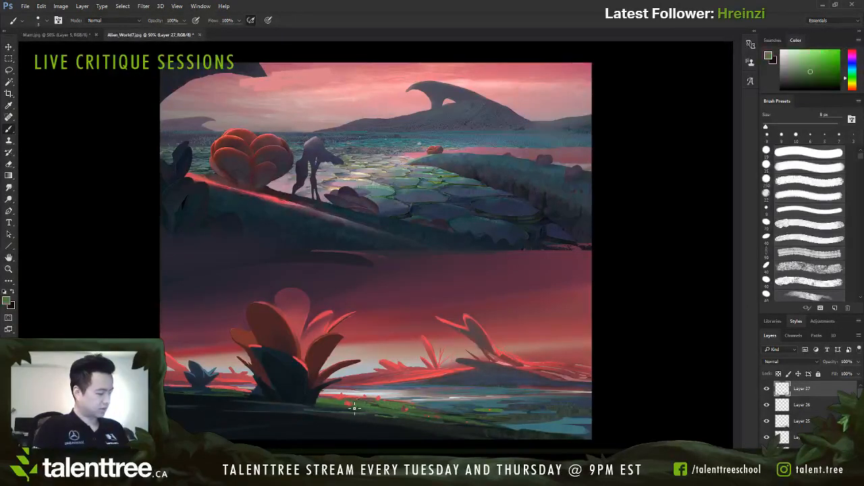
Step: Dot small bright red accents below the small blue plant with a 7 px brush and sample the plant's dark blue tone
alt+click(441, 368)
key(bracketleft)
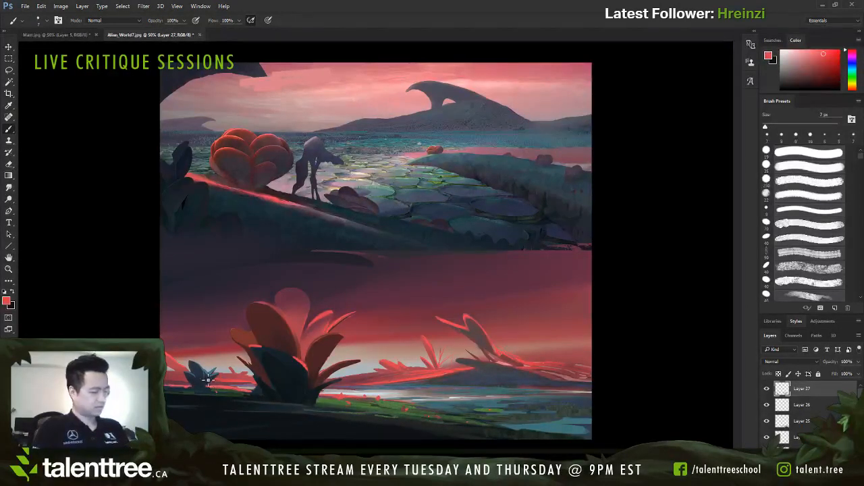
alt+click(206, 368)
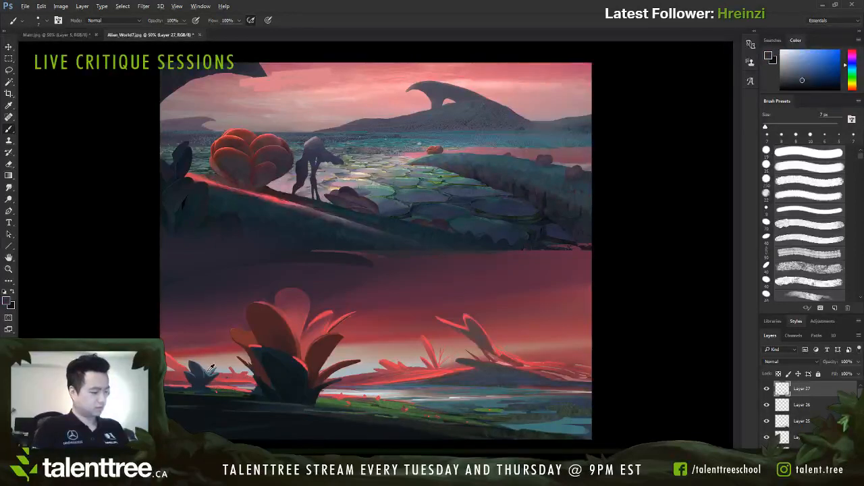
Step: Paint thin teal strokes through the red slopes of the far island with a 4 px brush reduced to 2 px
alt+click(210, 367)
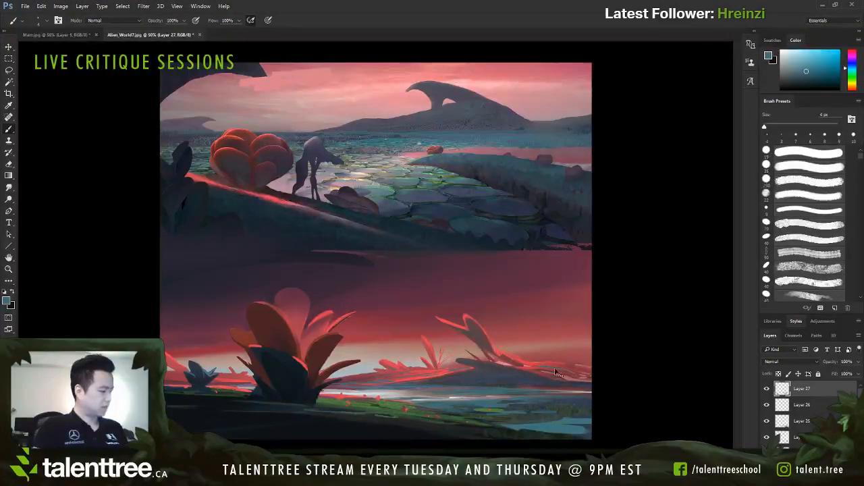
key(ctrl+plus)
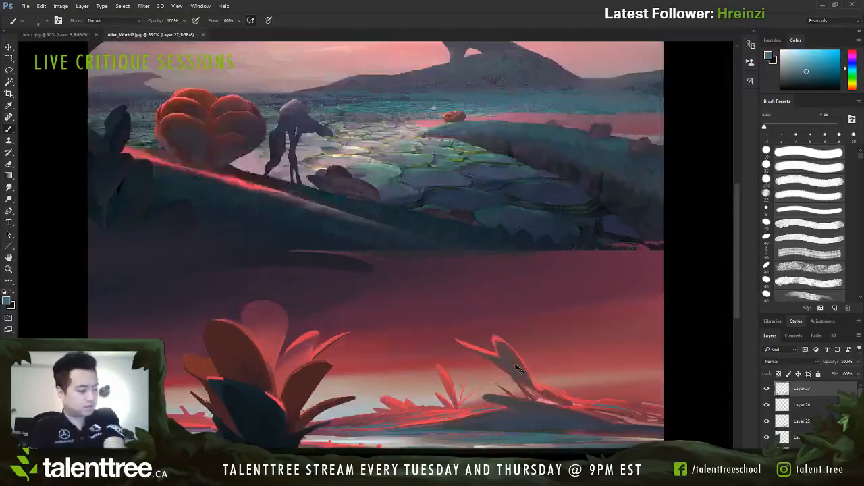
key(ctrl+plus)
mouse_move(394, 369)
mouse_down()
mouse_move(449, 125)
mouse_move(453, 338)
mouse_move(437, 360)
mouse_move(332, 378)
mouse_move(434, 399)
mouse_move(565, 392)
mouse_move(498, 376)
mouse_move(521, 381)
mouse_up()
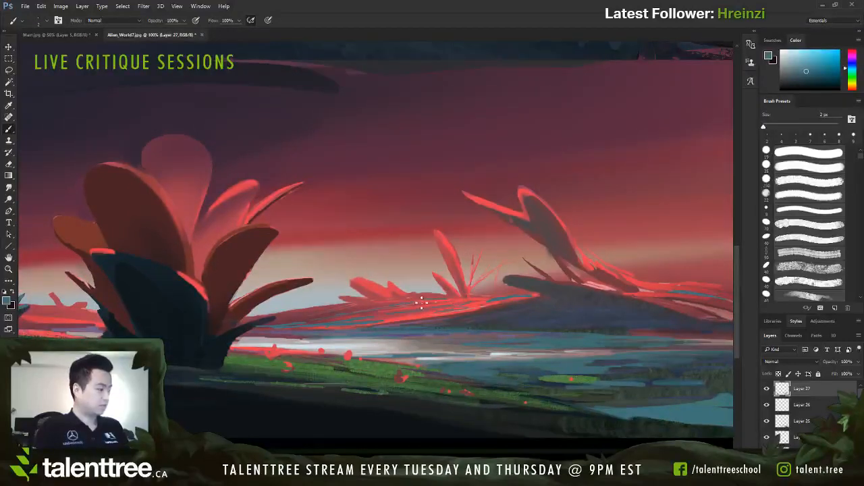
Step: Add pale and teal strokes to the water beside the green bank and sample the island's dark slate with a 5 px brush
alt+click(419, 364)
key(bracketright)
key(bracketright)
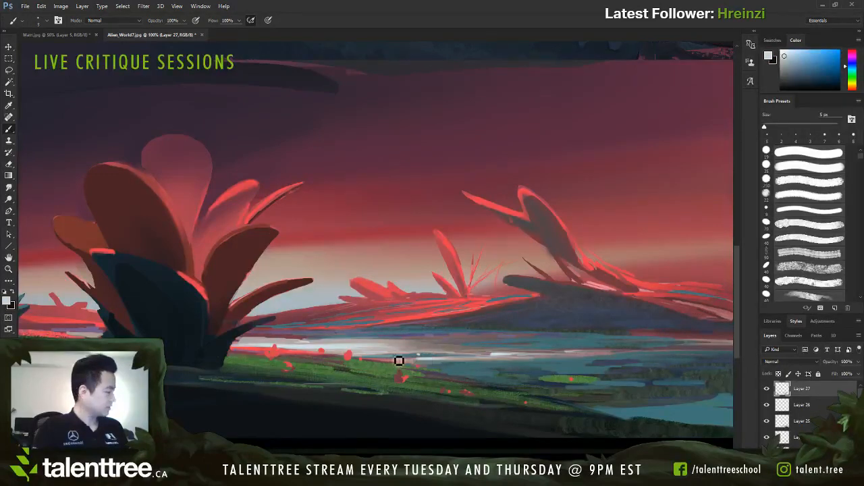
alt+click(416, 359)
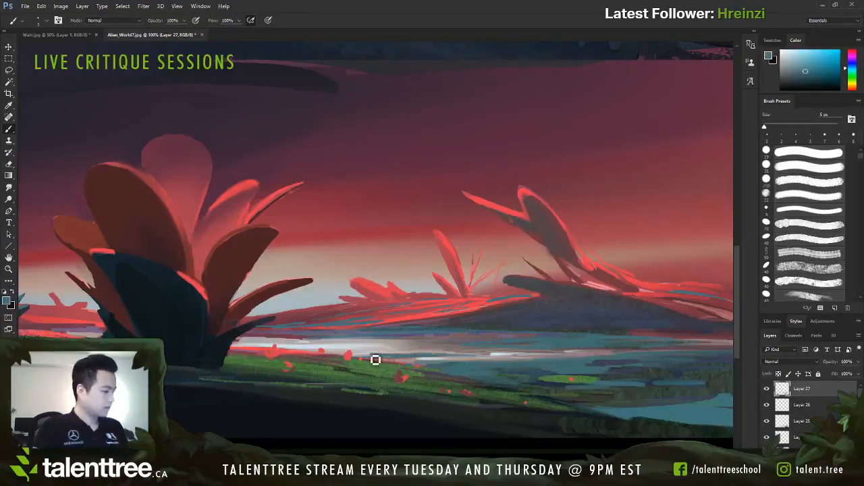
alt+click(486, 326)
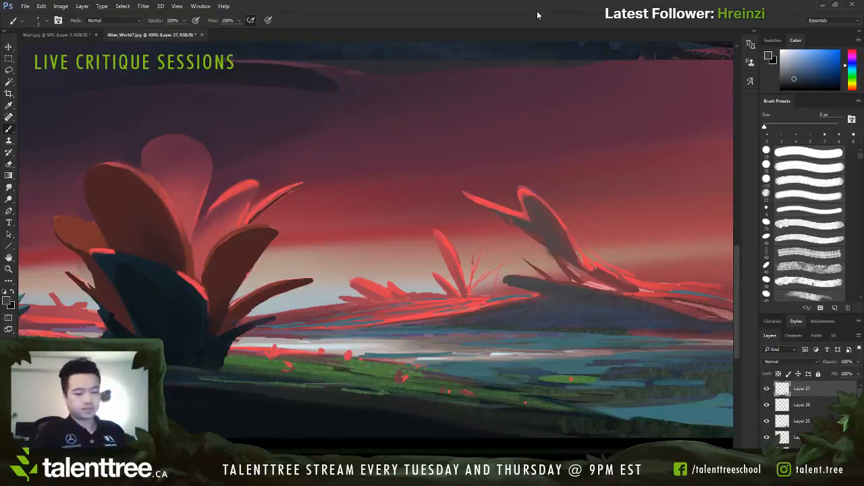
Step: Examine the whole canvas, comparing the lower painted version with the original alien landscape above it
key(ctrl+minus)
key(ctrl+minus)
key(ctrl+minus)
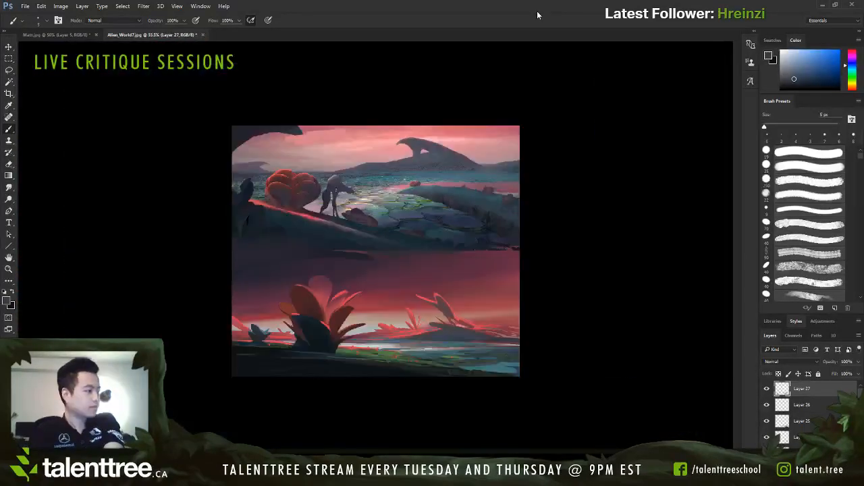
key(ctrl+plus)
key(ctrl+plus)
key(ctrl+minus)
key(ctrl+plus)
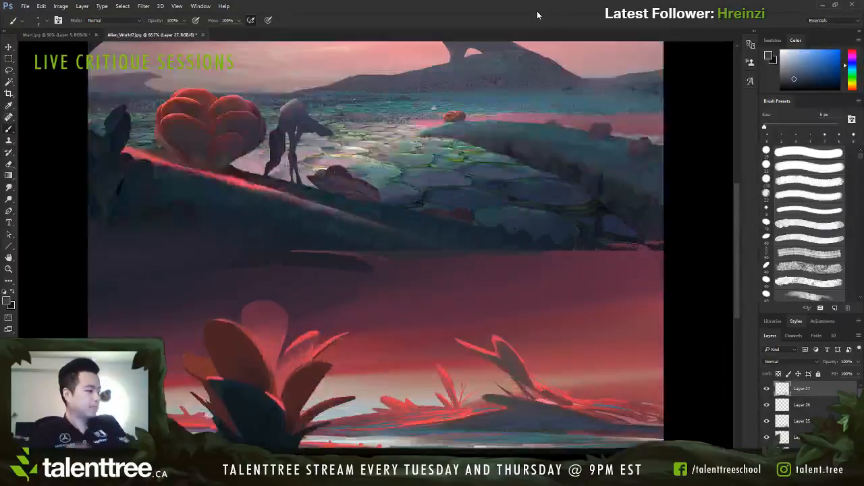
drag(437, 390, 430, 310)
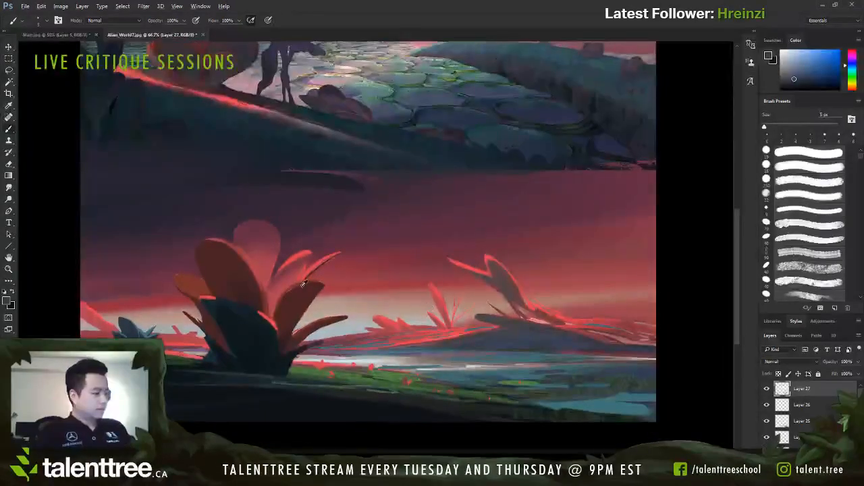
Step: Refine the large plant's thin upper-right leaf and the tip of the leaf below it with sampled reds at 7 to 8 px
alt+click(249, 255)
key(bracketright)
key(bracketright)
key(bracketright)
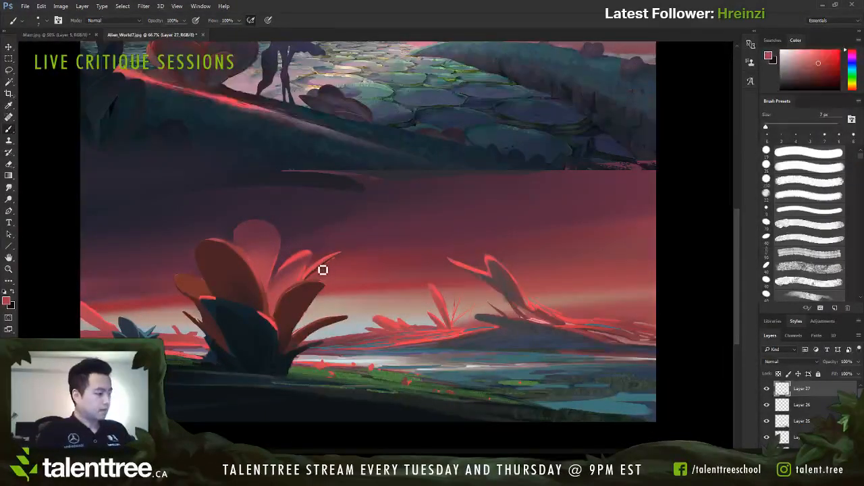
mouse_move(341, 258)
mouse_down()
mouse_move(302, 291)
mouse_move(320, 284)
mouse_up()
alt+click(298, 288)
alt+click(291, 299)
alt+click(304, 289)
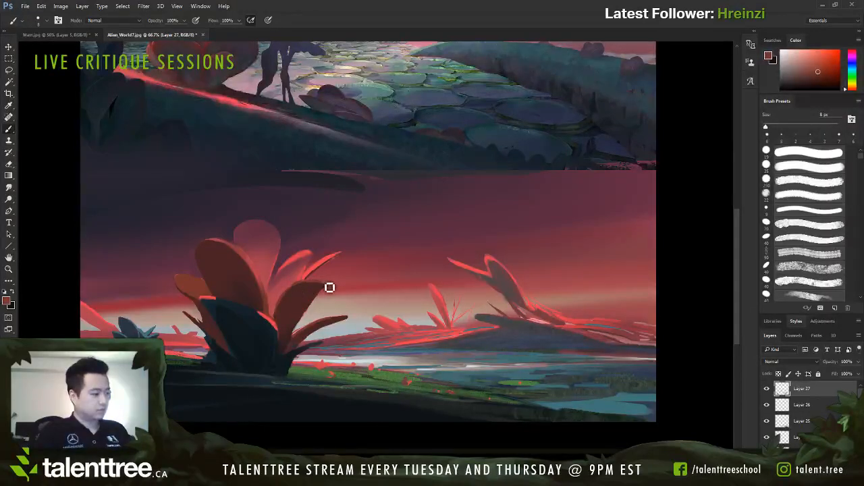
alt+click(327, 288)
alt+click(319, 280)
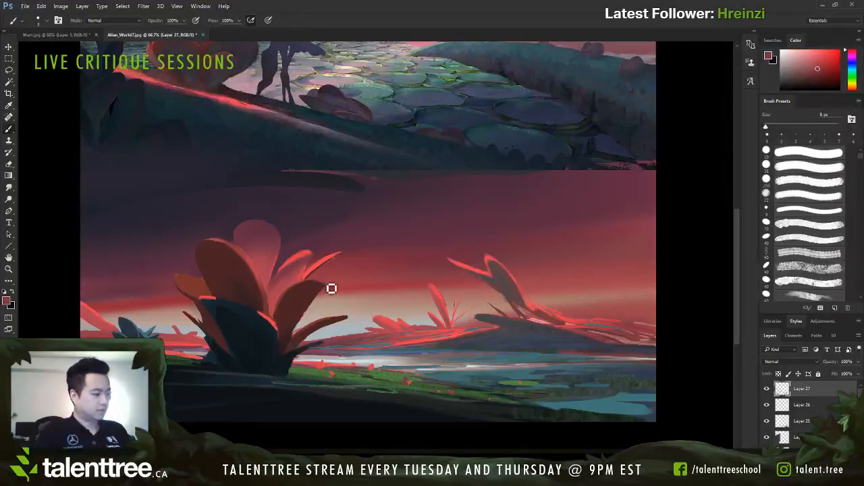
Step: Paint a bright red rim along the top edge of the large plant's right leaf with a 5 px brush, sampling its dark red
key([)
alt+click(292, 290)
key([)
key([)
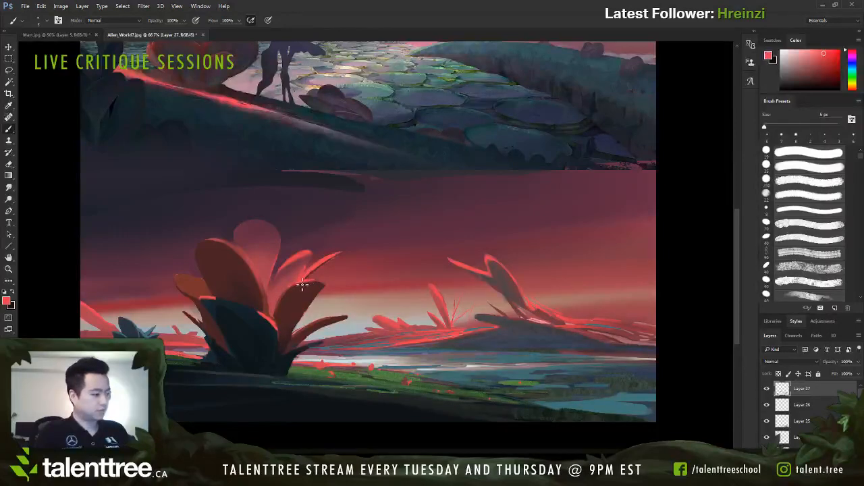
alt+click(280, 256)
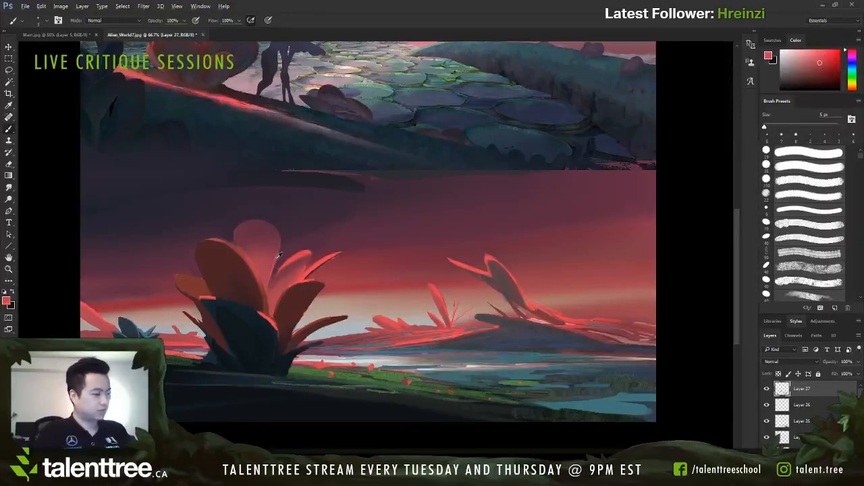
alt+click(301, 278)
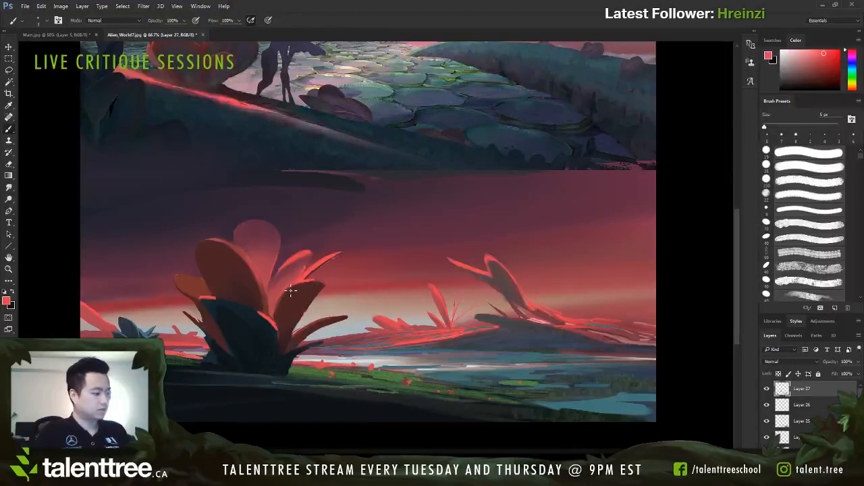
drag(318, 282, 309, 283)
alt+click(300, 291)
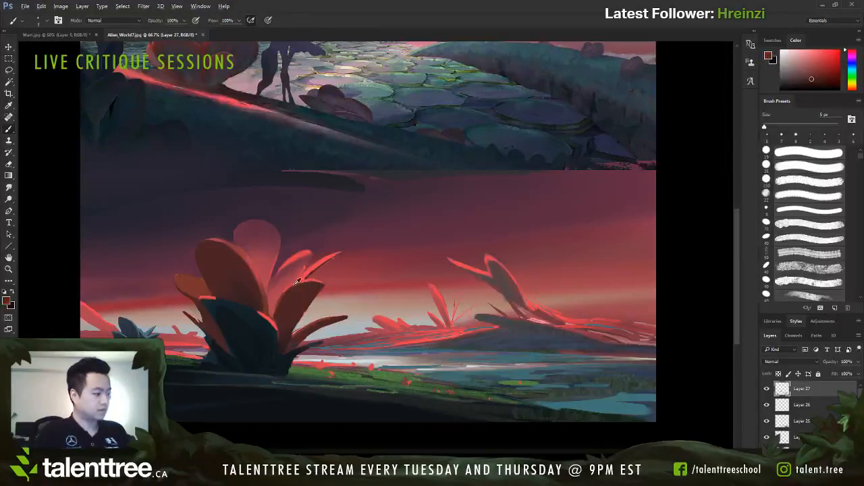
Step: Touch up the tip of the large plant's right leaf with sampled darker reds at 7 to 9 px
alt+click(283, 294)
key(])
key(])
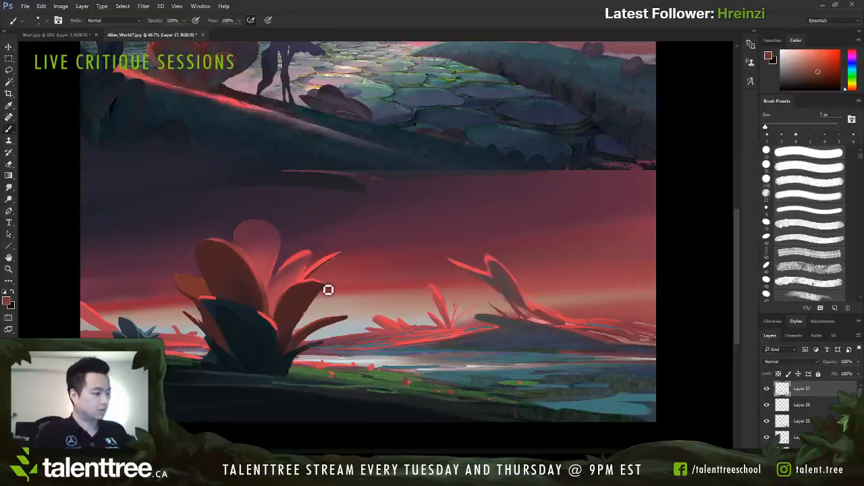
alt+click(299, 295)
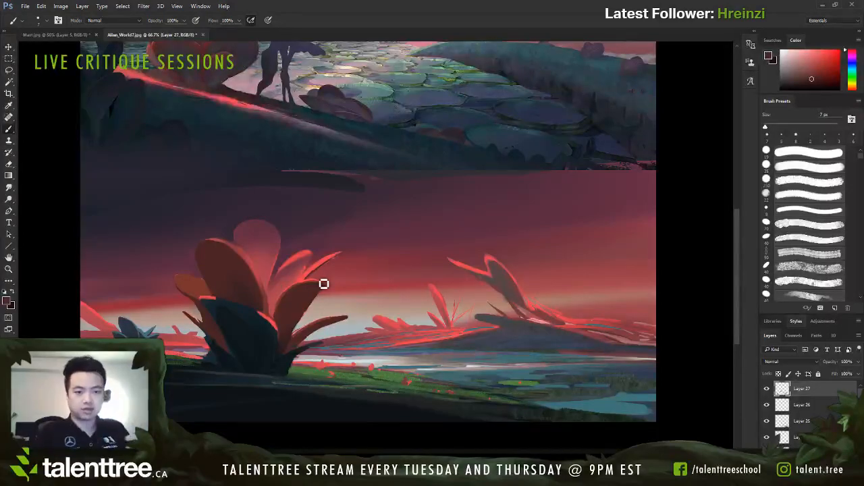
key(bracketright)
key(bracketright)
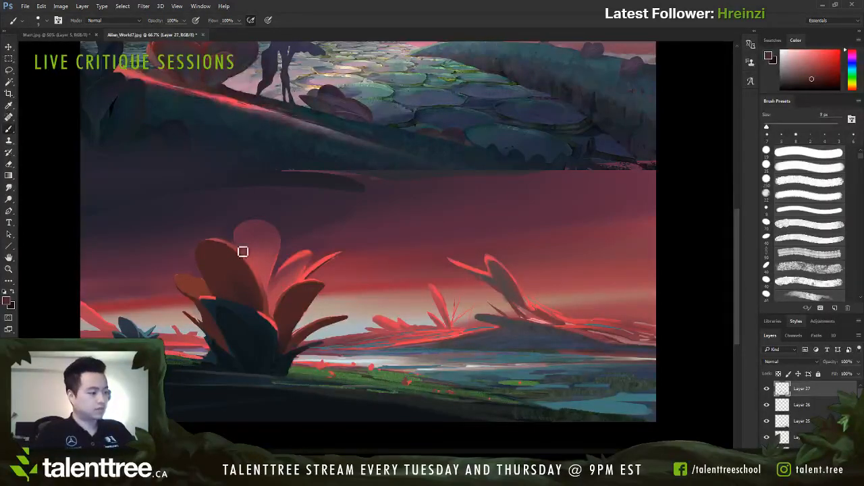
Step: Sample the bright red of the large plant's lit back leaf and set the brush size to 7 px
key(bracketright)
key(bracketright)
key(bracketright)
key(bracketright)
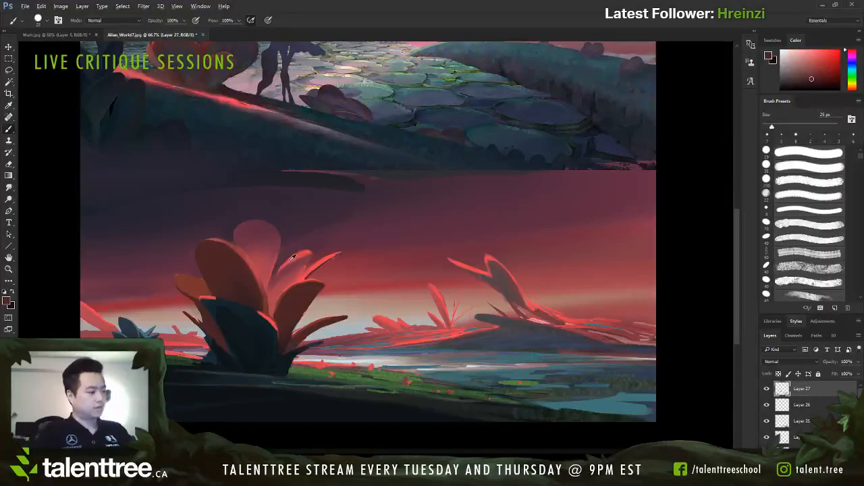
alt+click(287, 267)
key(bracketleft)
key(bracketleft)
key(bracketleft)
key(bracketleft)
key(bracketleft)
key(bracketleft)
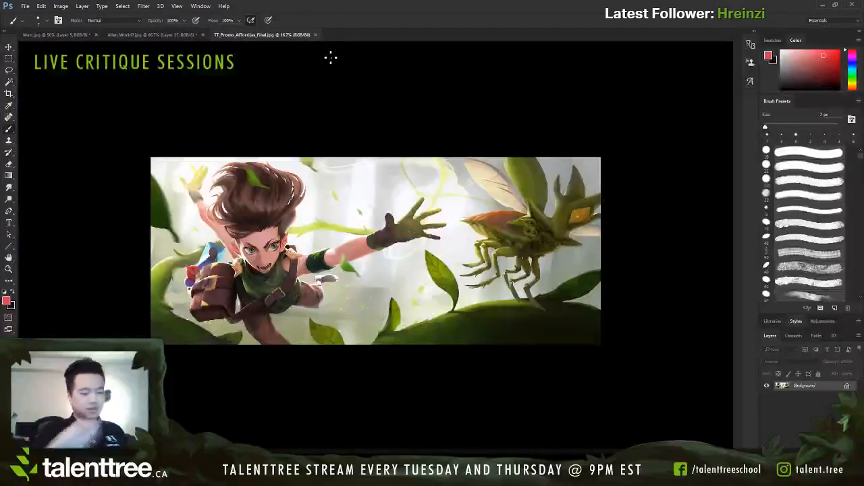
Step: View the flying-character promo illustration and the throne room painting, and return to Alien_World7.jpg
key(ctrl+plus)
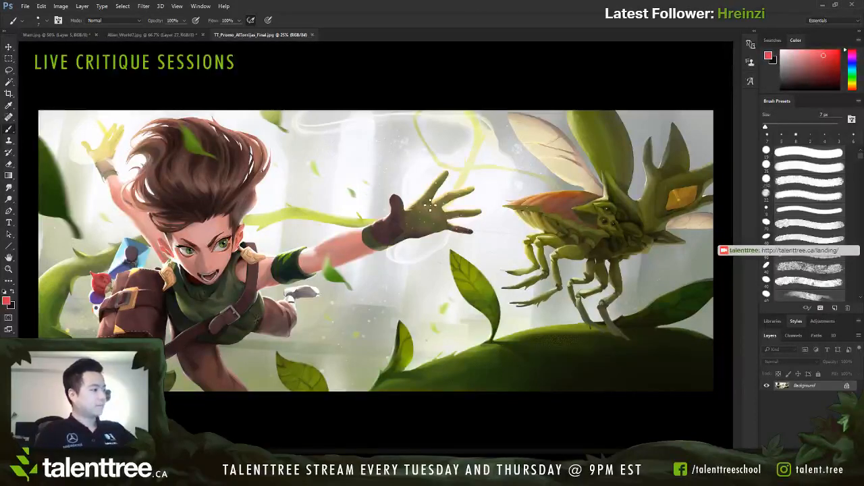
click(162, 34)
click(79, 34)
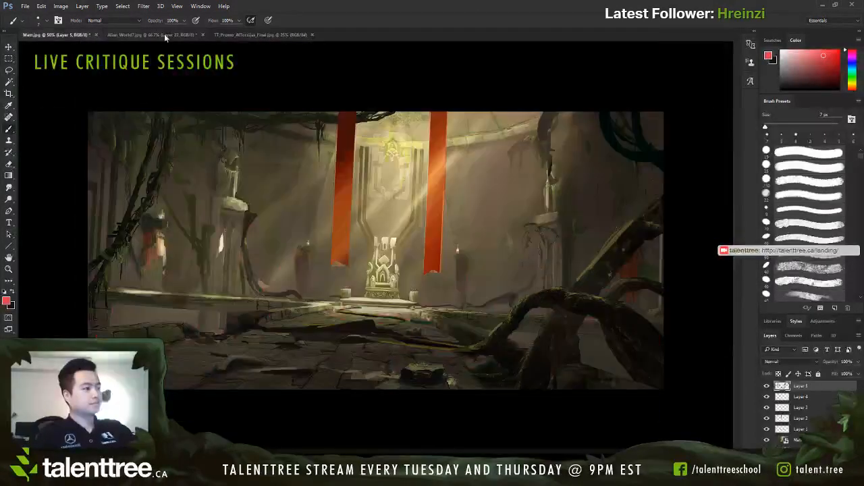
click(196, 35)
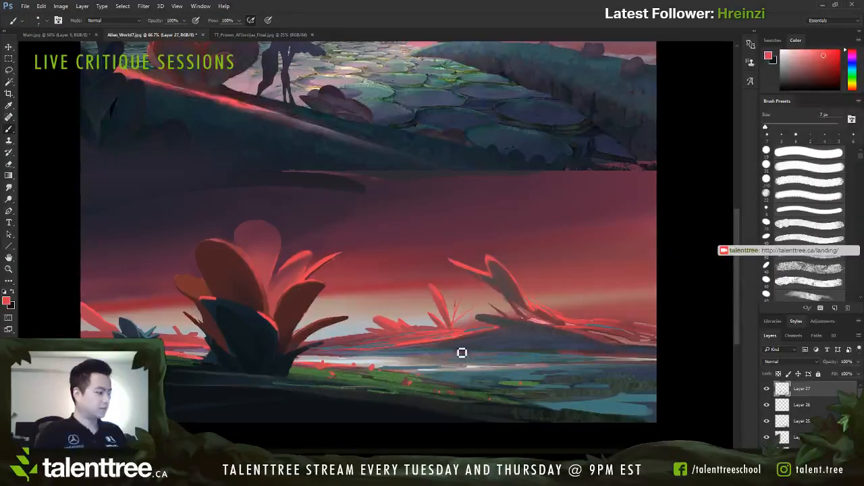
Step: Refine the base of the far island's plant with sampled reds and muted tones using a 5 to 7 px brush
alt+click(445, 301)
key(bracketleft)
key(bracketleft)
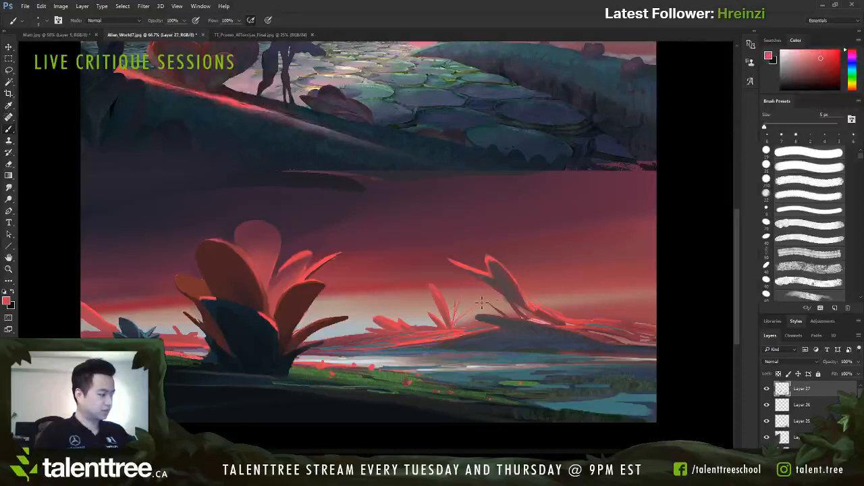
alt+click(527, 306)
alt+click(529, 304)
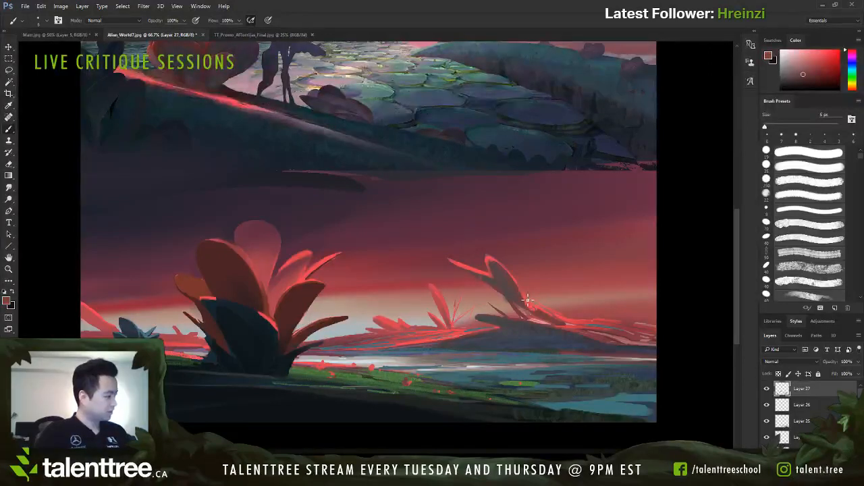
key(bracketright)
key(bracketright)
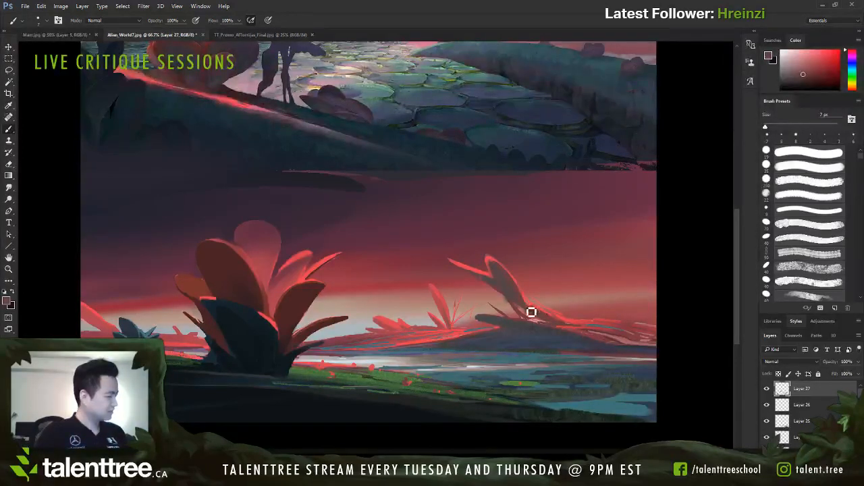
alt+click(511, 306)
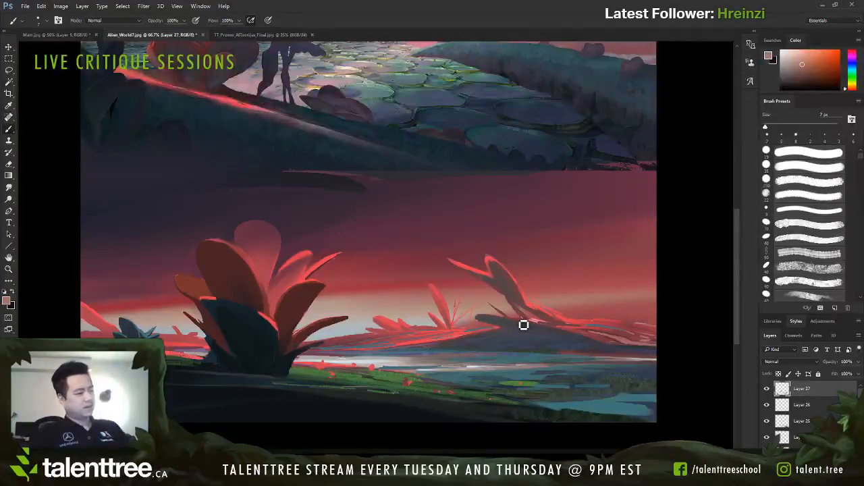
Step: Paint a sampled dusky red over the inside of the large plant's outer left leaf, reducing the brush to 9 px
alt+click(272, 235)
alt+click(256, 229)
key(bracketright)
key(bracketright)
key(bracketright)
key(bracketright)
key(bracketright)
key(bracketright)
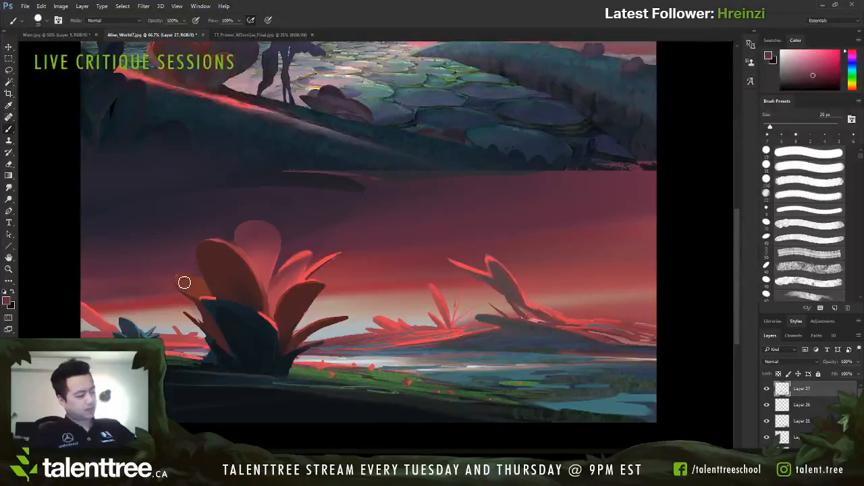
drag(184, 282, 208, 294)
key(bracketleft)
key(bracketleft)
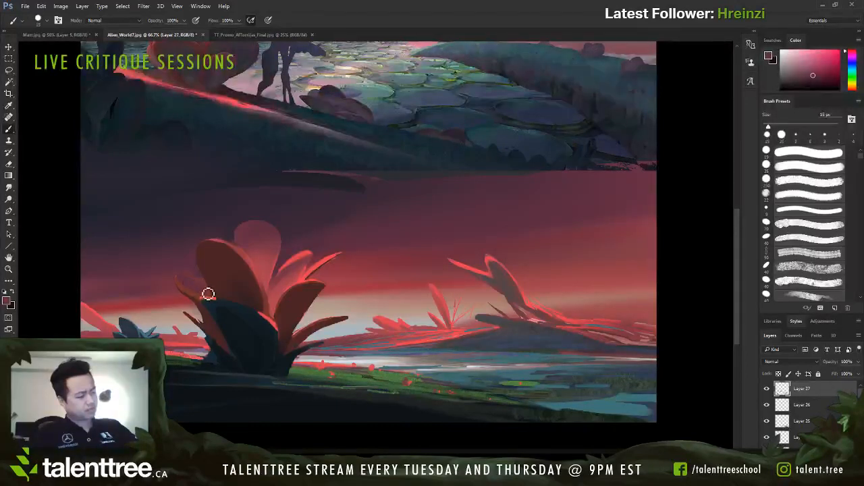
key(bracketleft)
key(bracketleft)
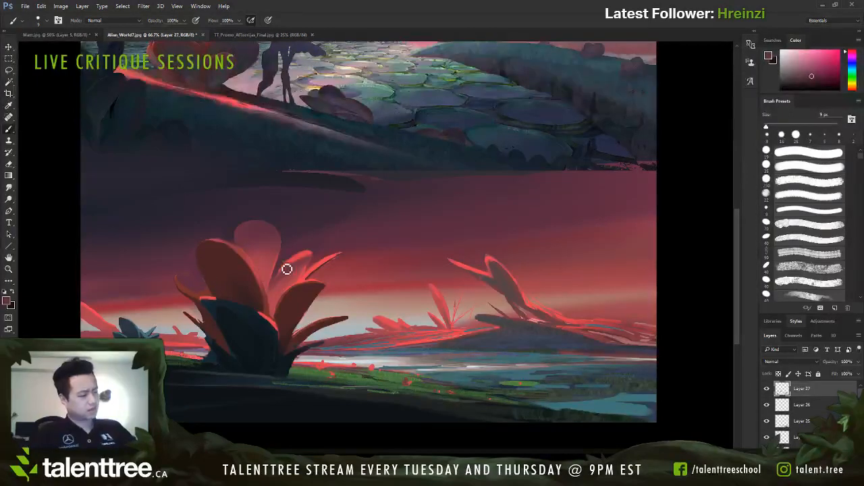
Step: Trim the outer left leaf's inner edge with sampled dusky sky tones at 9 px and toggle Layer 27's visibility to compare
alt+click(193, 270)
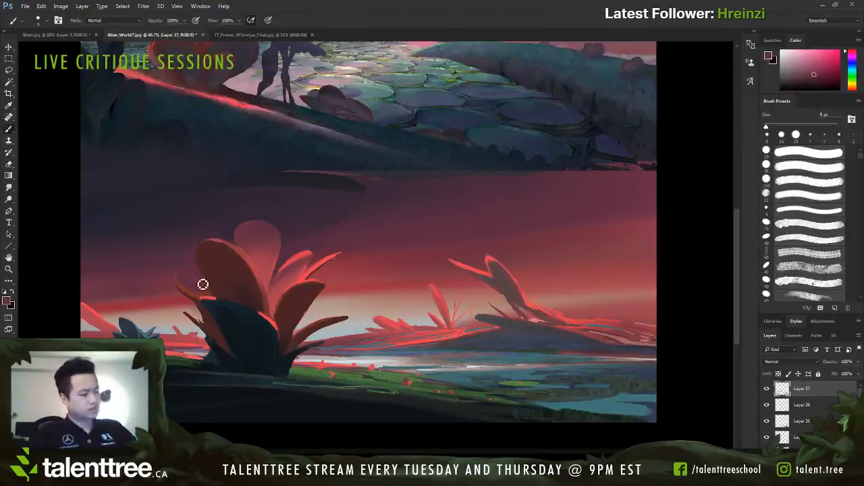
alt+click(195, 271)
drag(200, 277, 208, 284)
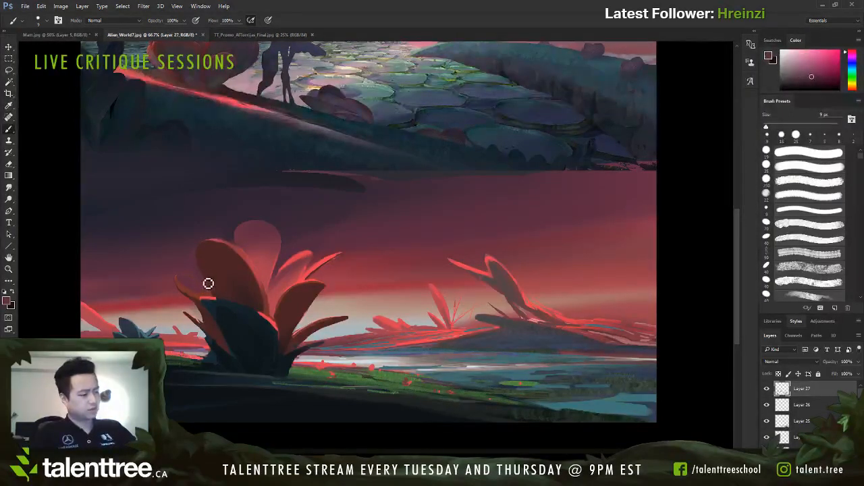
alt+click(193, 267)
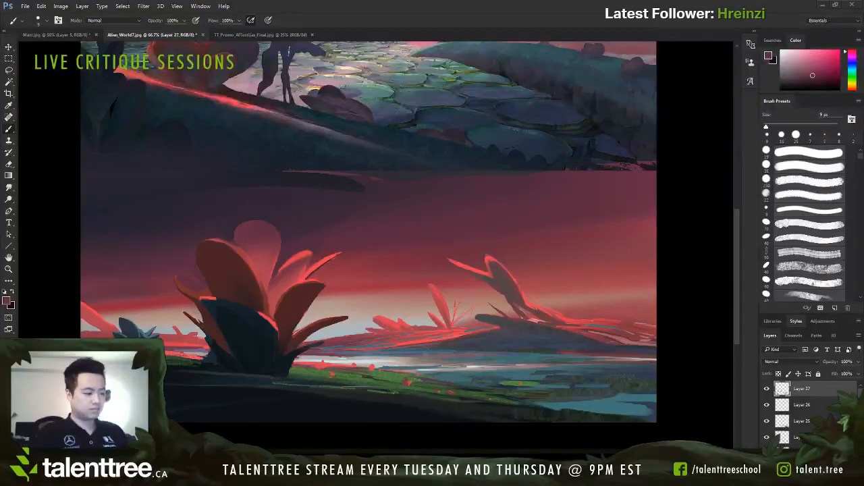
alt+click(189, 290)
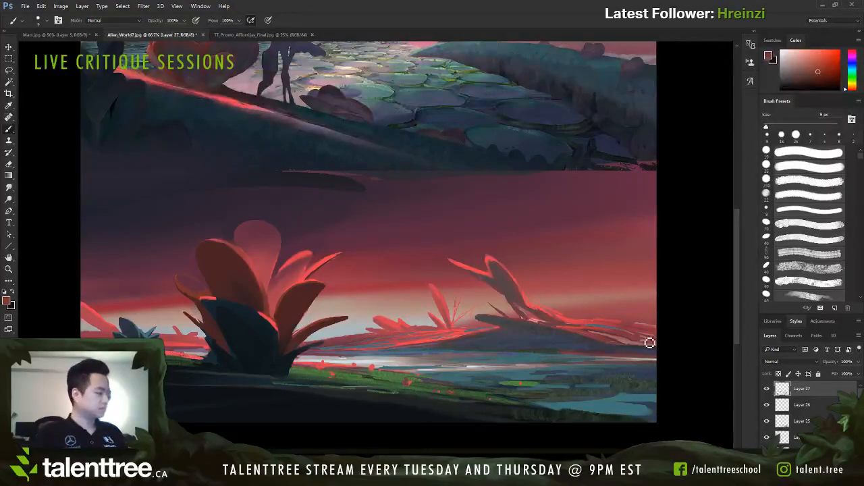
click(767, 389)
click(767, 389)
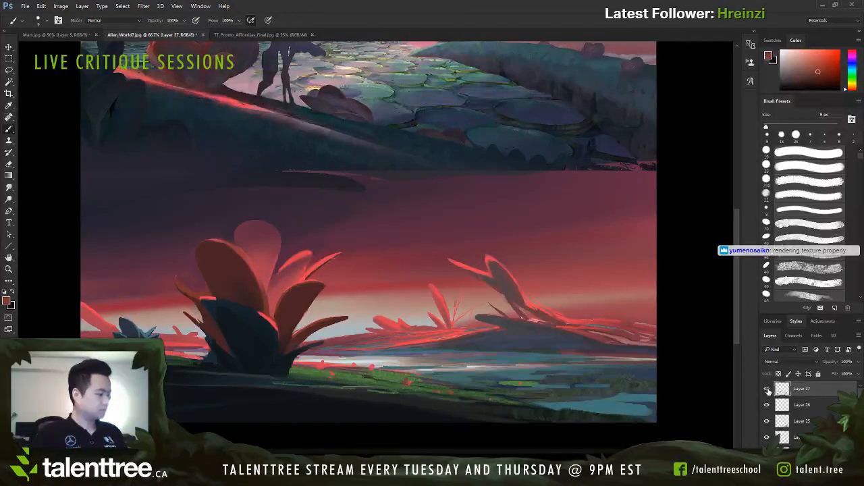
Step: Sample a muted red from the large plant and brush it over the outer left leaf at 10 px
alt+click(325, 370)
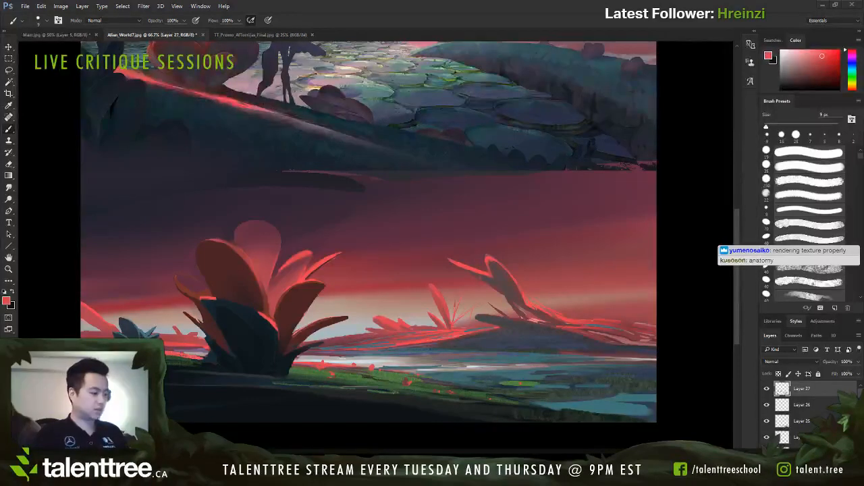
key(])
key(])
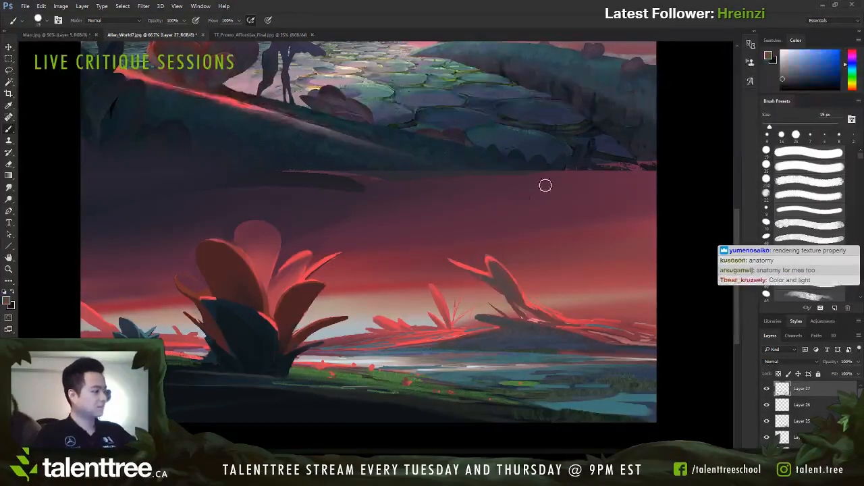
alt+click(290, 271)
key([)
drag(193, 287, 207, 296)
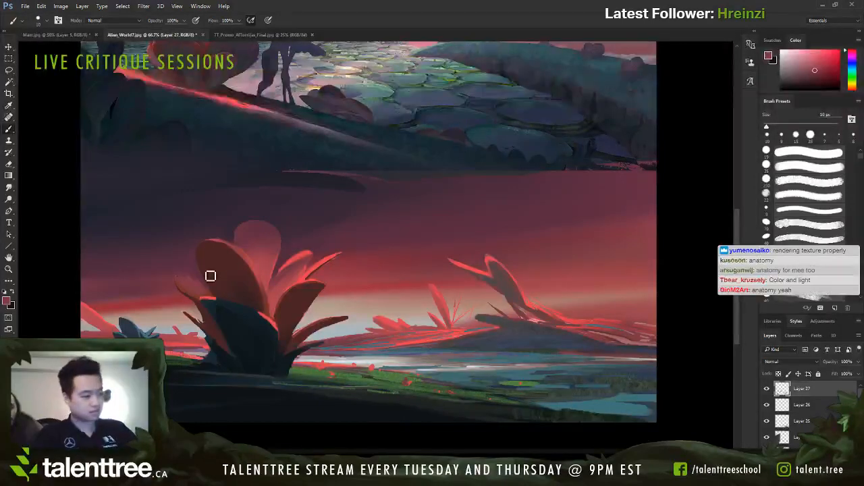
Step: Fill out the outer left leaf with a 20 px brush and sample the back leaf's darker red for 10 px touches
key(])
key(])
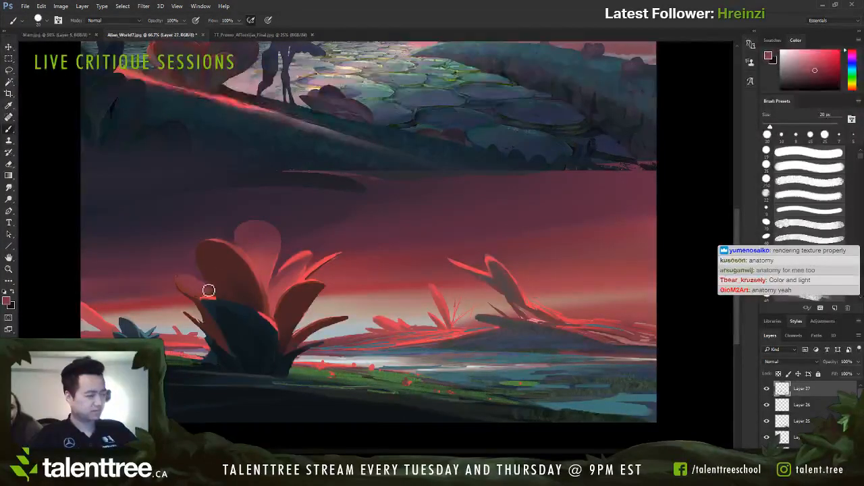
alt+click(262, 261)
key([)
key([)
alt+click(231, 244)
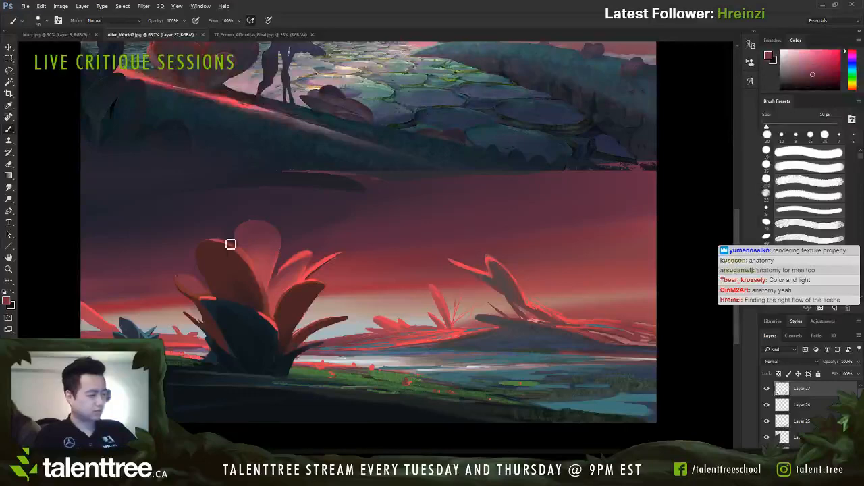
Step: Paint the large plant's outer left leaf with a 15 px brush and refine its base with sampled tones at 9 px
key(])
drag(194, 283, 208, 295)
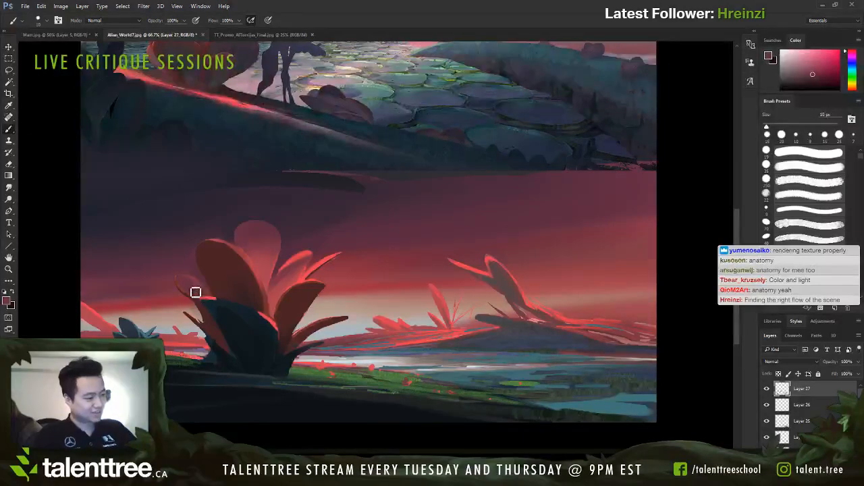
key(bracketleft)
key(bracketleft)
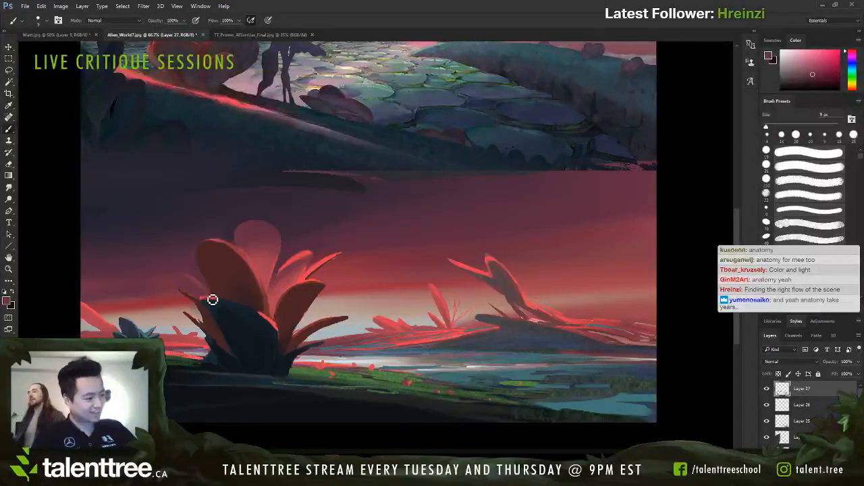
alt+click(204, 288)
drag(204, 288, 212, 295)
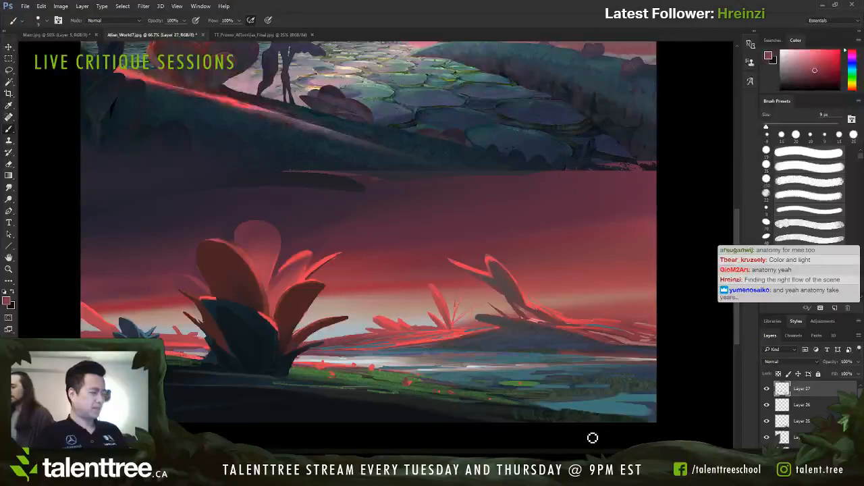
Step: Sample the dark tone of the large plant's front leaf and brush it over that leaf at 40 px and 30 px
alt+click(242, 320)
key(bracketright)
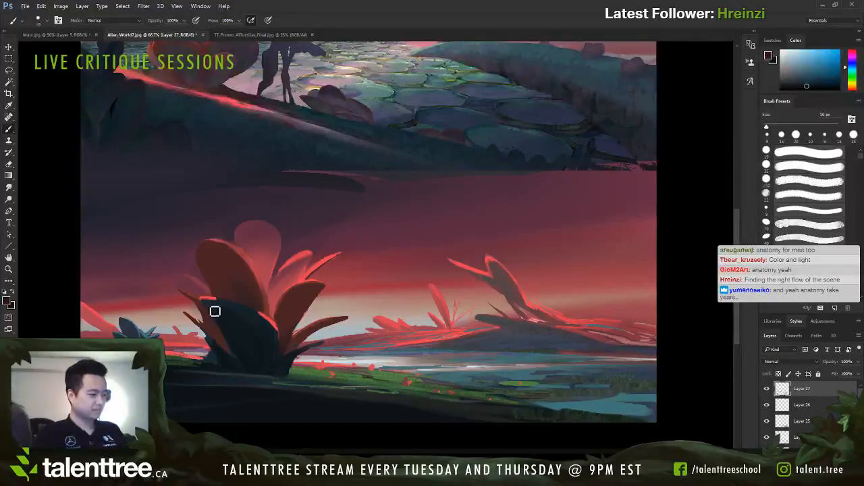
key(bracketright)
key(bracketright)
key(bracketright)
key(bracketright)
key(bracketright)
key(bracketright)
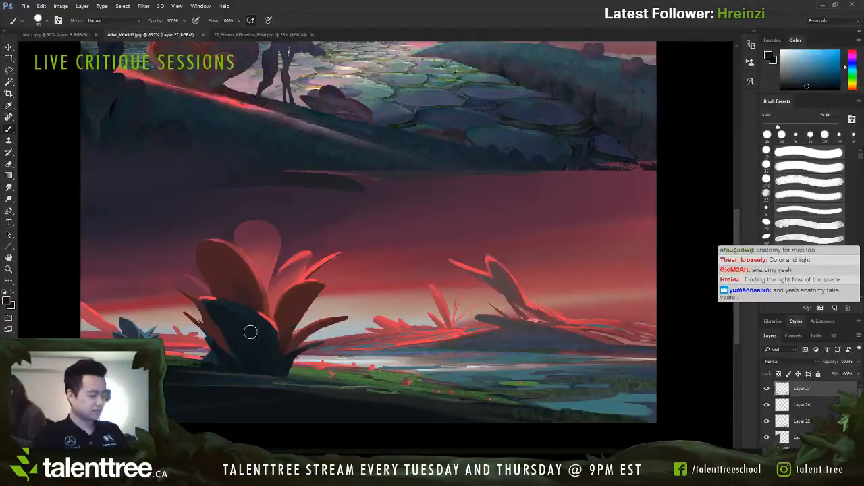
key(bracketleft)
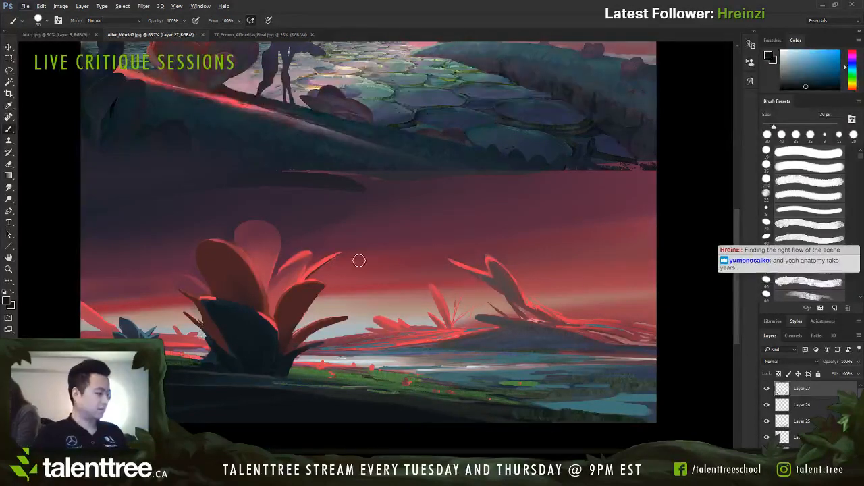
Step: Add Layer 28, sample a dark green from the bank, and stroke it at 5 px across the far right water's grassy patch
mouse_move(476, 378)
mouse_down()
mouse_move(477, 362)
mouse_move(501, 365)
mouse_move(487, 366)
mouse_up()
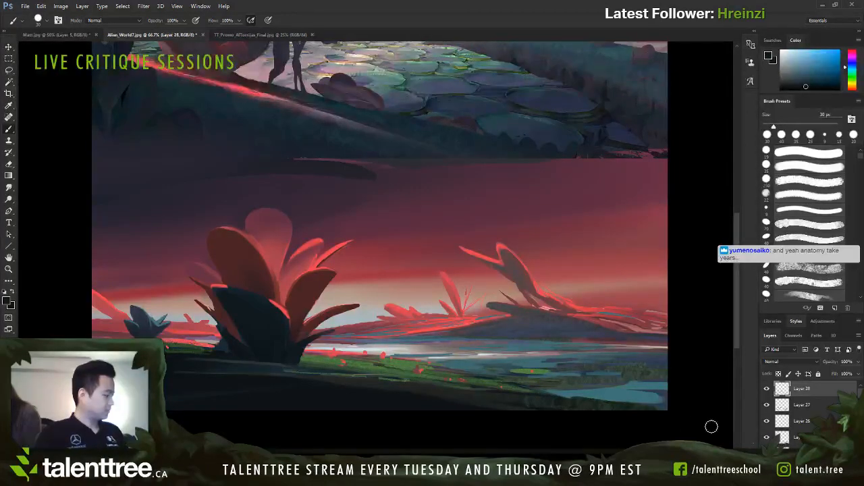
alt+click(520, 397)
key([)
key([)
key([)
key([)
key([)
key([)
key([)
key([)
key([)
key([)
key([)
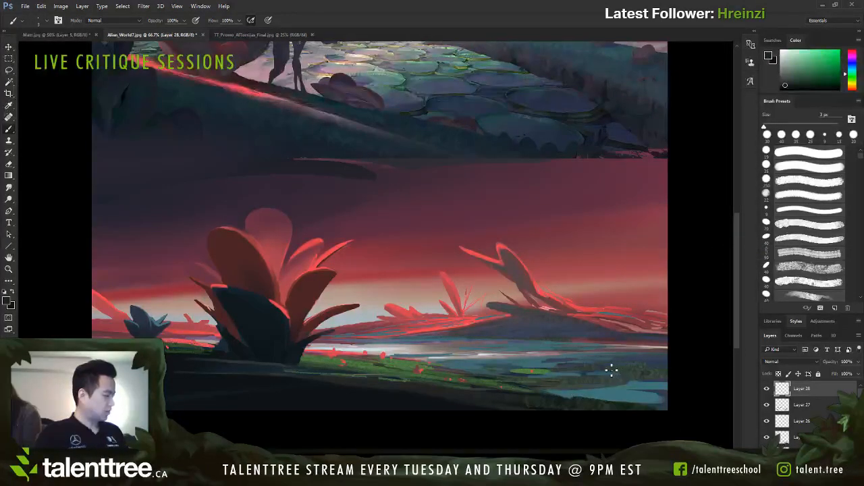
key(bracketright)
drag(626, 373, 612, 372)
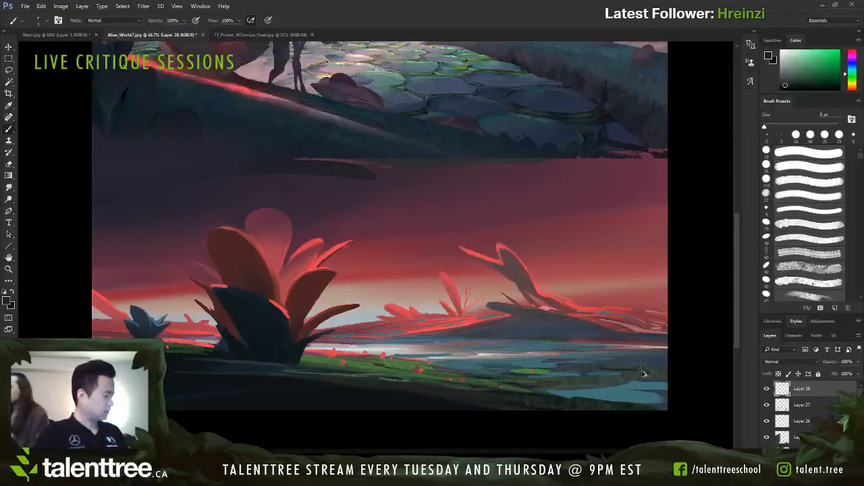
Step: Sample a very dark green from the bank's lower right edge and brush it along that edge at sizes from 15 px to 9 px
alt+click(628, 404)
key(bracketright)
key(bracketright)
key(bracketright)
key(bracketright)
key(bracketright)
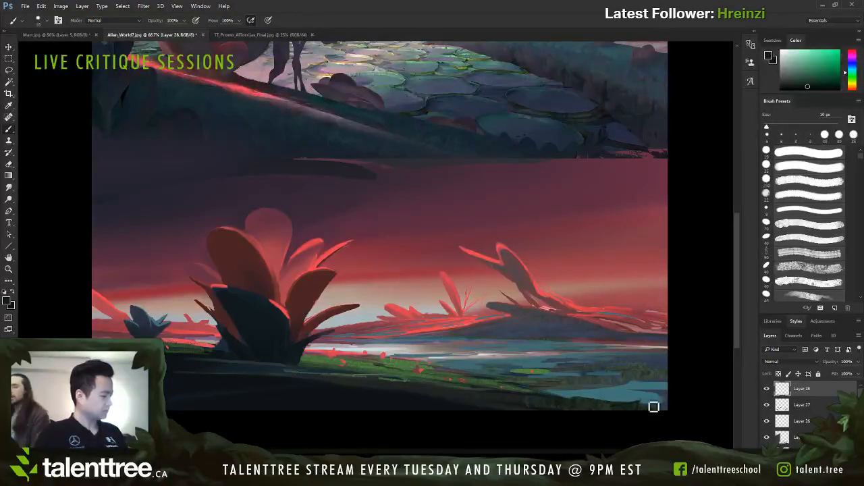
key(bracketright)
mouse_move(638, 365)
mouse_down()
mouse_move(590, 423)
mouse_move(587, 391)
mouse_up()
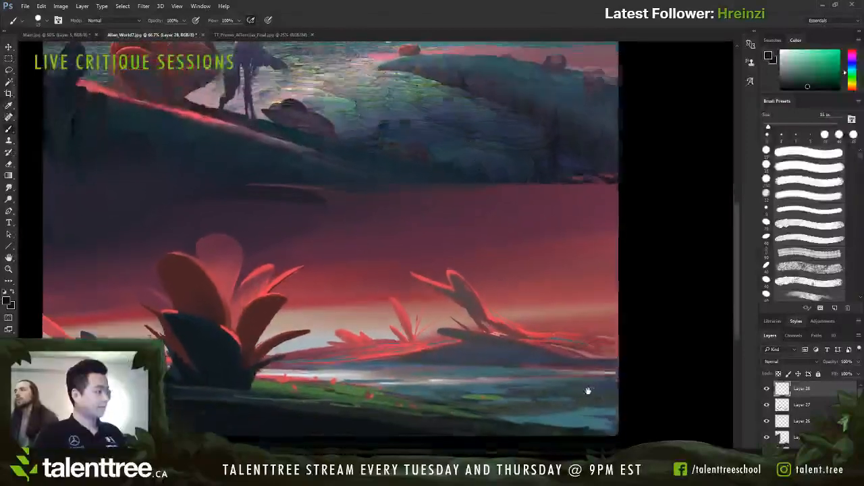
key(bracketleft)
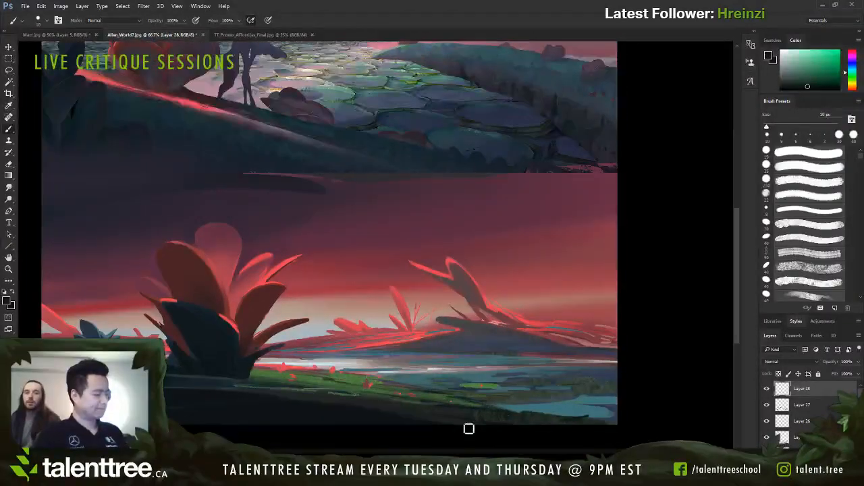
key(bracketleft)
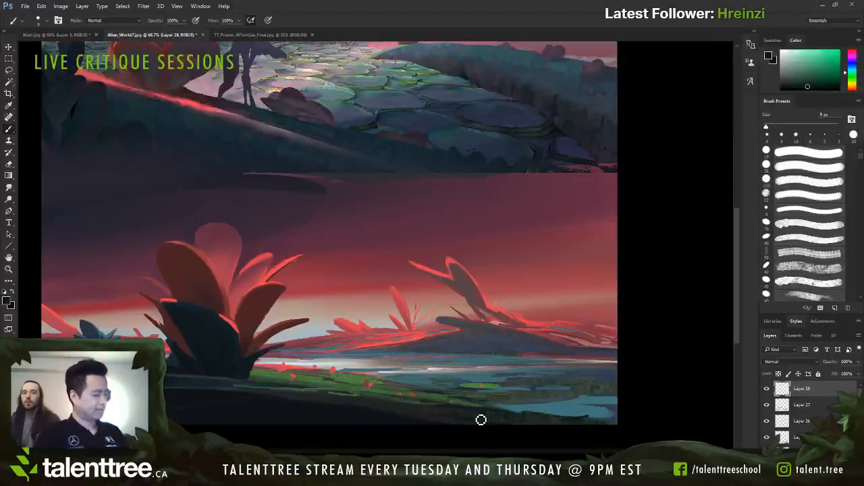
Step: Paint small dark grass blades along the green bank's edge with a 6 to 7 px brush
key(bracketleft)
key(bracketleft)
key(bracketleft)
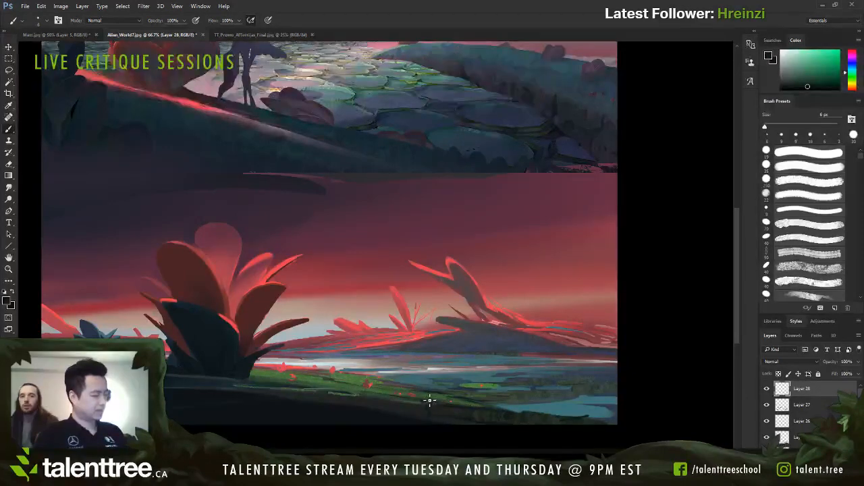
key(bracketright)
key(bracketright)
key(bracketright)
key(bracketright)
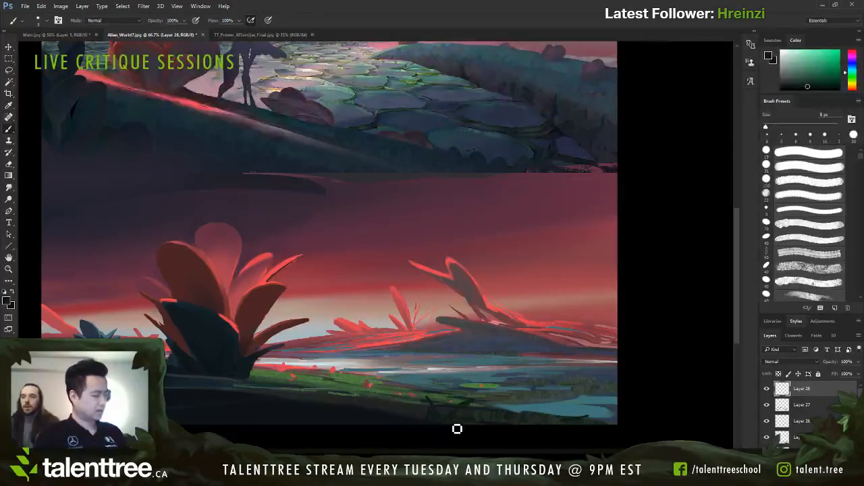
Step: Sample a muted green from the bank and a teal from the water, and touch up the shoreline at 6 to 8 px
key(bracketleft)
key(bracketleft)
key(bracketleft)
key(bracketleft)
alt+click(378, 396)
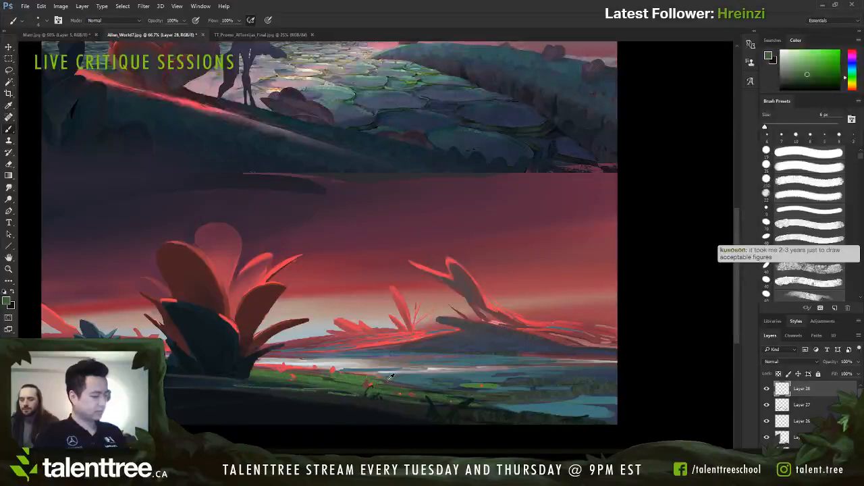
alt+click(388, 380)
key(bracketright)
key(bracketright)
alt+click(398, 374)
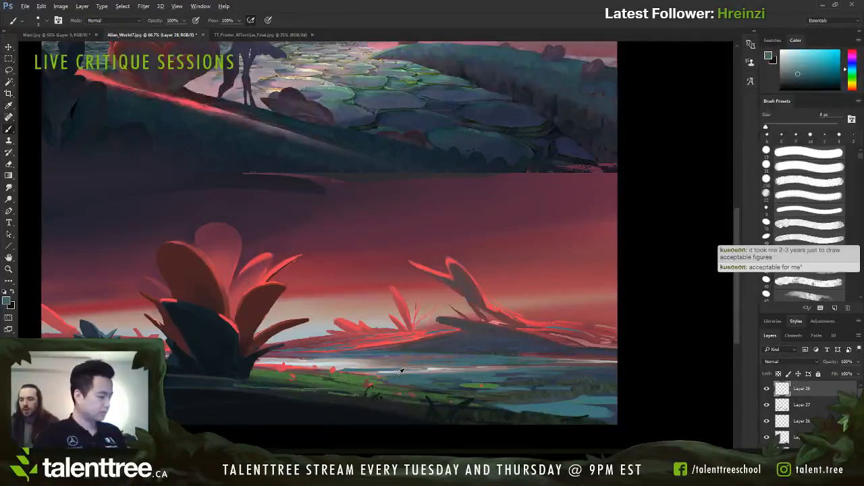
Step: Sample a pale blue and a dusty red, and paint thin horizontal reflections across the water, reducing the brush to 4 px
alt+click(427, 371)
key(bracketleft)
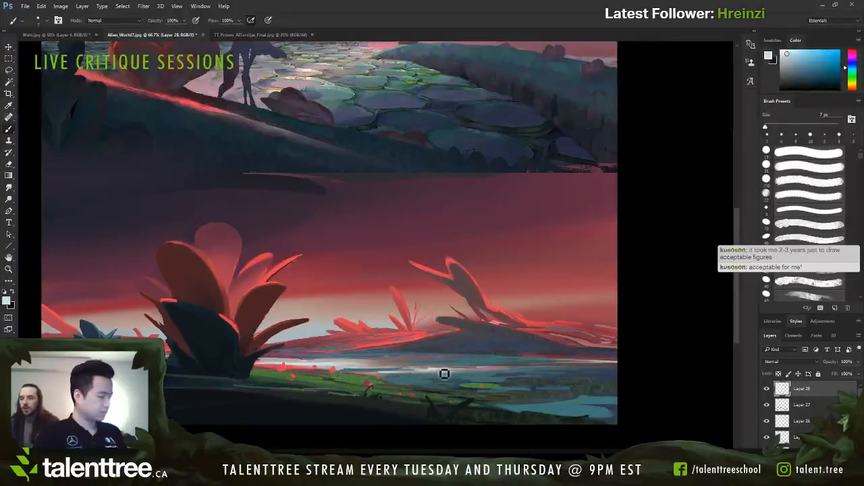
alt+click(429, 355)
key(bracketright)
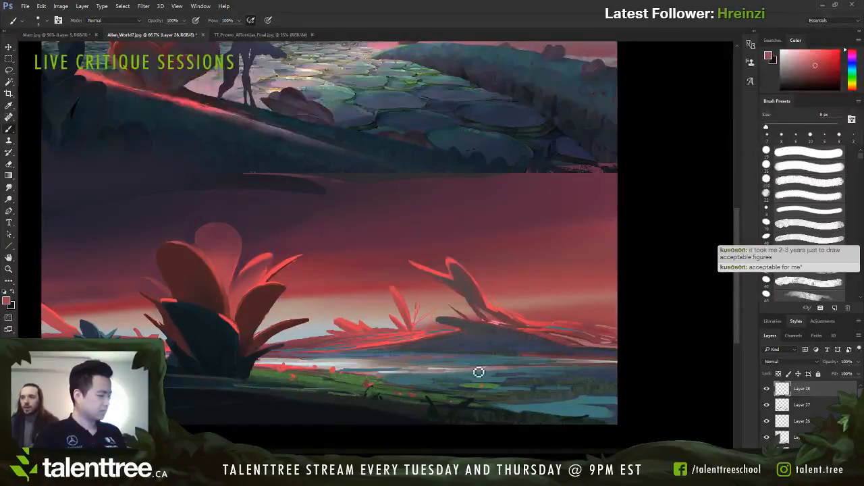
key(bracketleft)
key(bracketleft)
key(bracketleft)
key(bracketleft)
key(bracketleft)
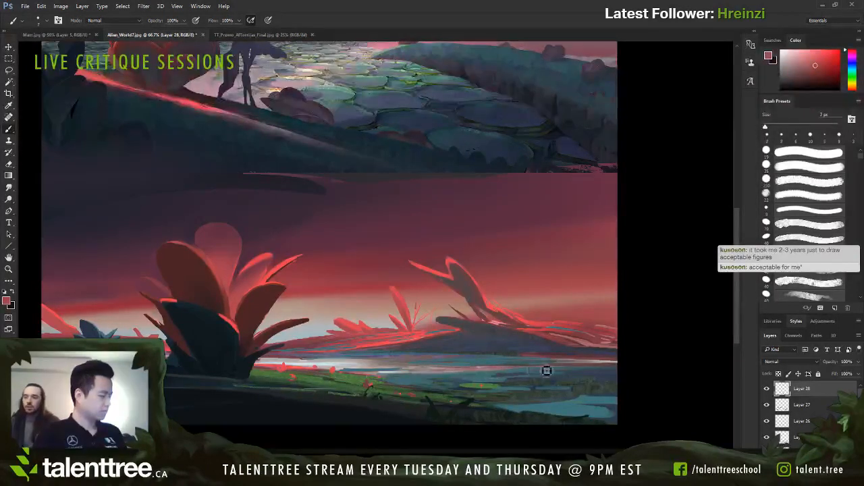
key(bracketright)
key(bracketright)
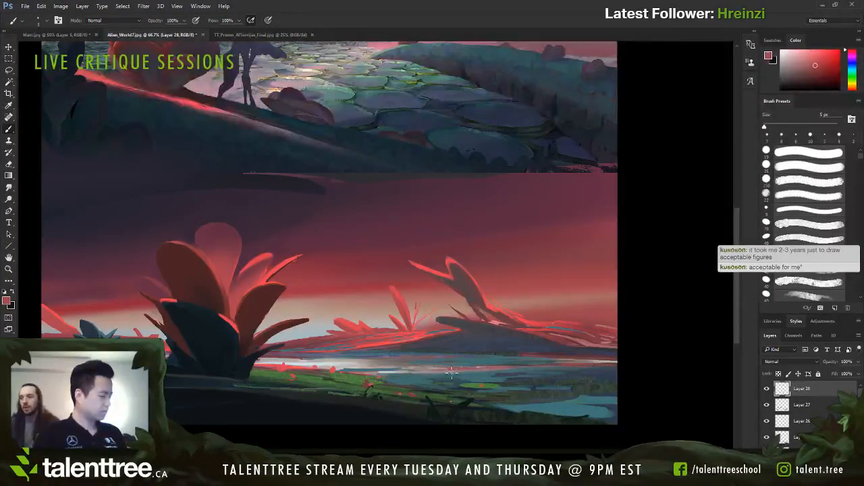
key(bracketleft)
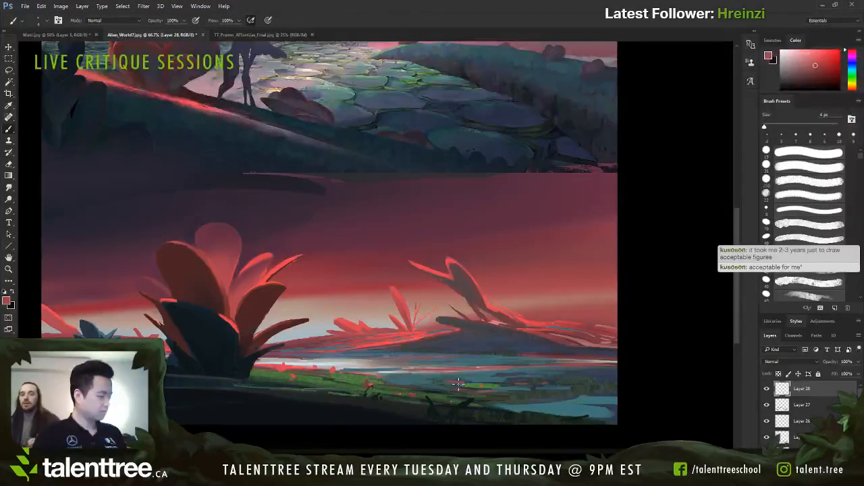
Step: Break up the water beside the bank with 4 px strokes of sampled pale beige, dusty red, slate blue and grey
alt+click(402, 368)
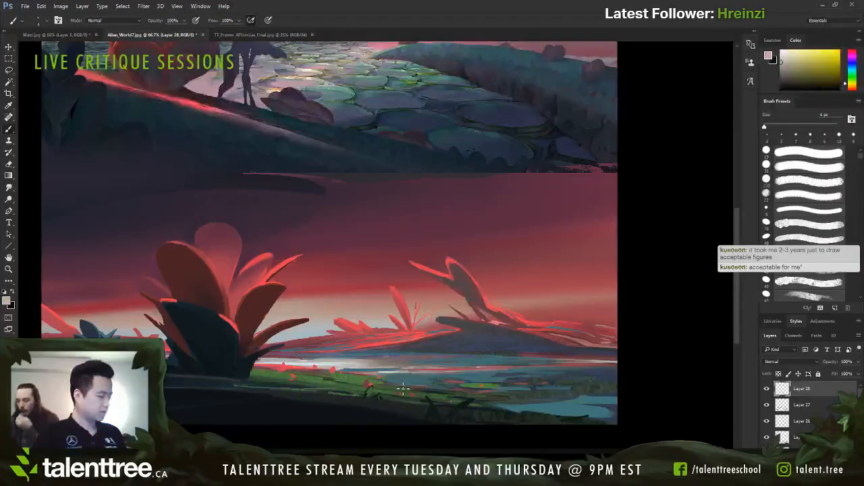
alt+click(460, 367)
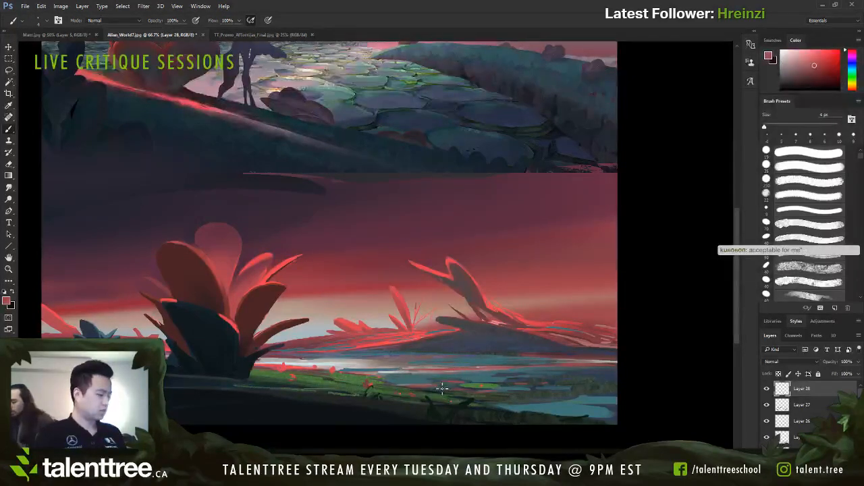
alt+click(441, 387)
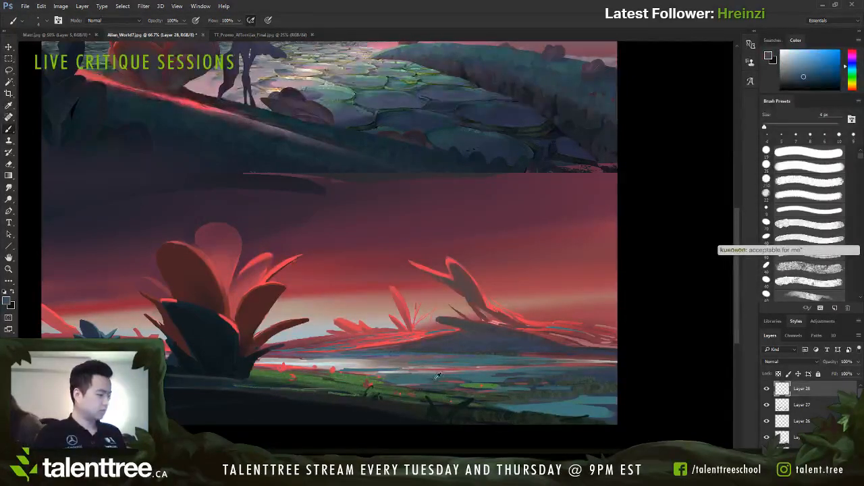
alt+click(437, 376)
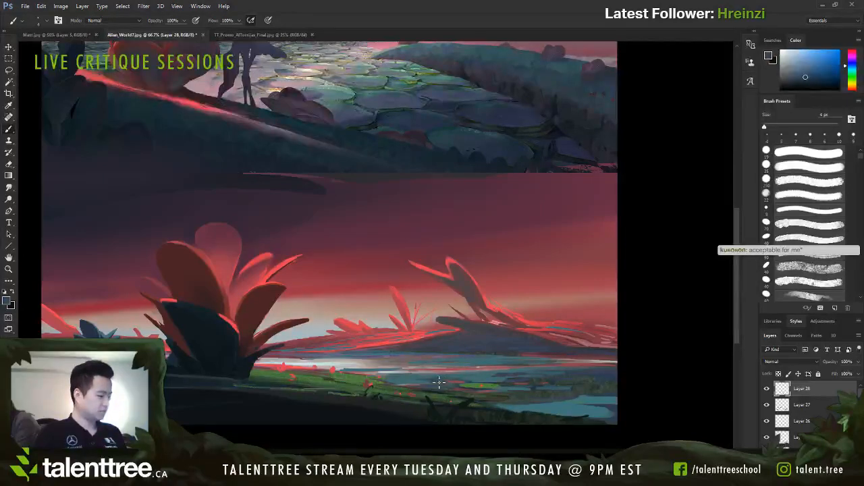
alt+click(437, 365)
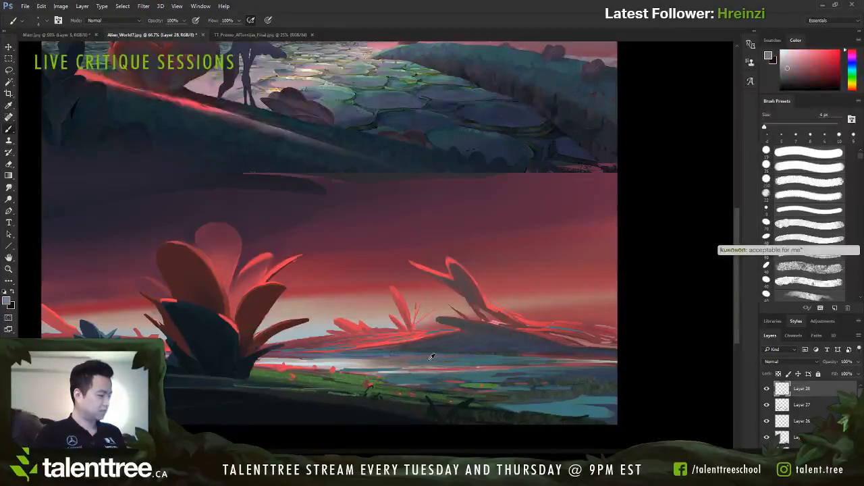
alt+click(479, 368)
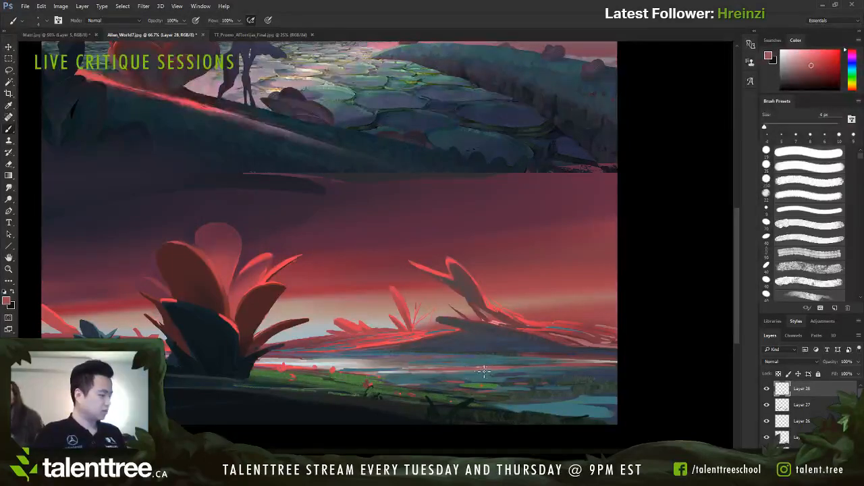
alt+click(560, 356)
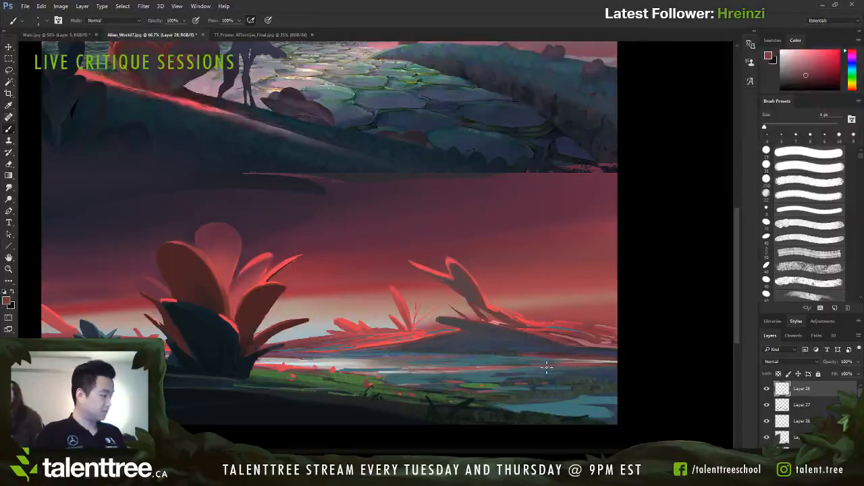
Step: Refine the distant mound's base and waterline with sampled dark slate and muted tones using a 3 to 6 px brush
alt+click(516, 349)
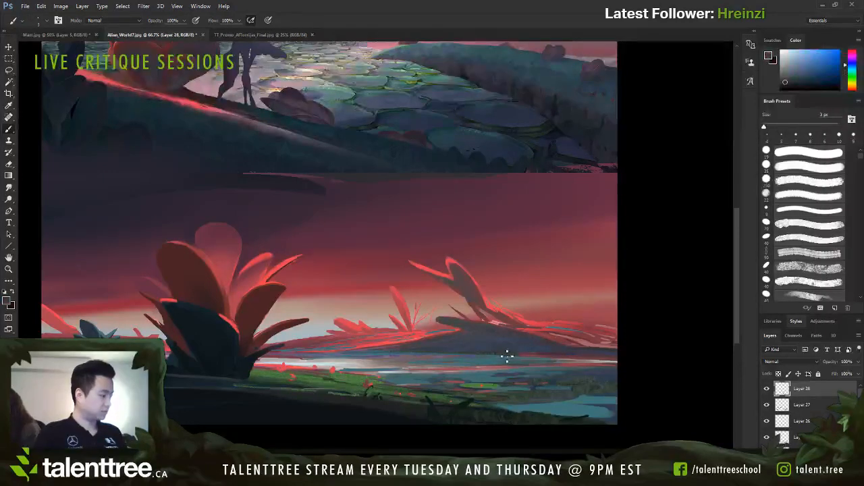
alt+click(562, 353)
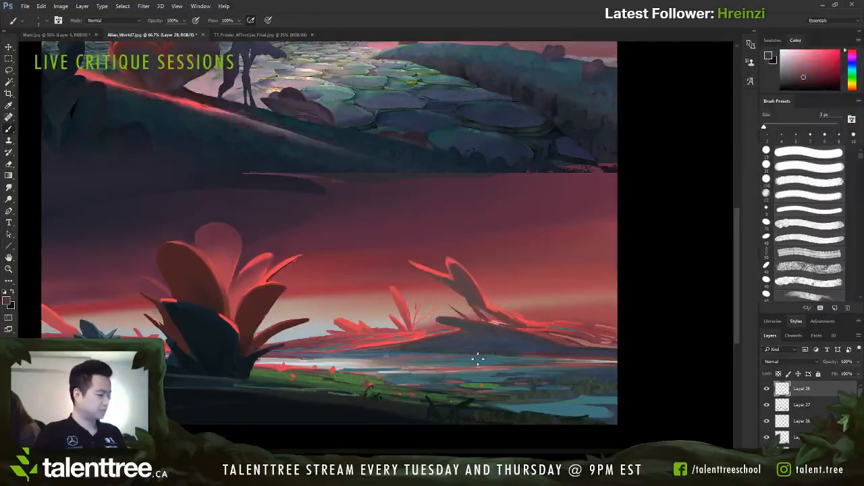
alt+click(502, 351)
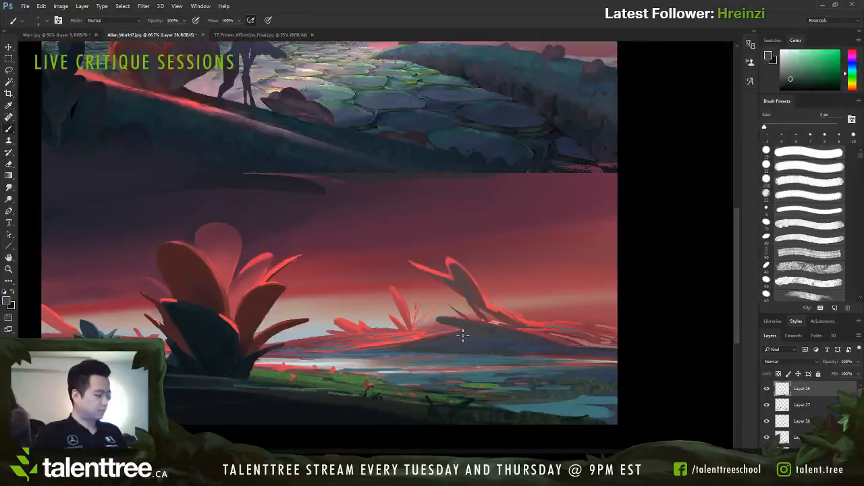
alt+click(484, 335)
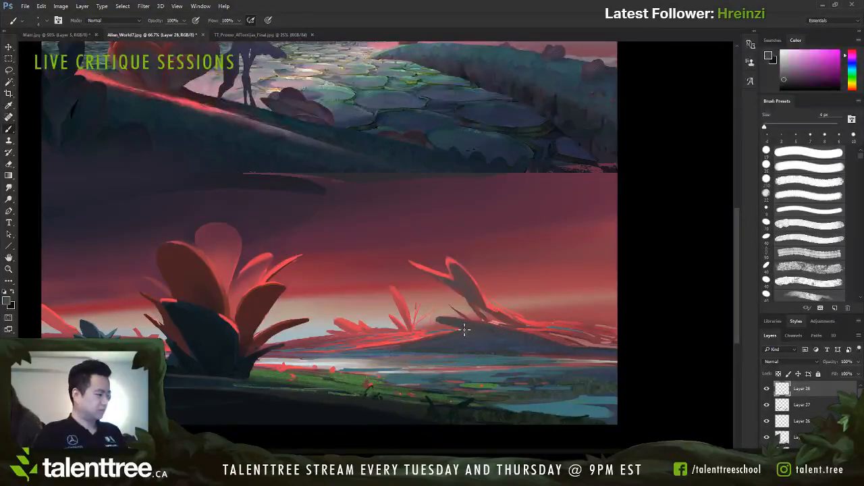
alt+click(496, 352)
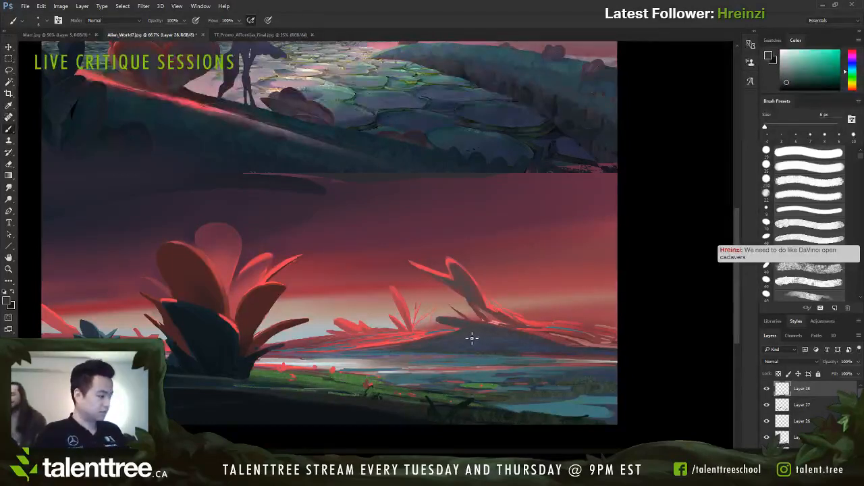
Step: Sample a bright red and a dusty red, and paint fine stems beside the small distant plant with a 5 px brush
alt+click(417, 330)
key(bracketleft)
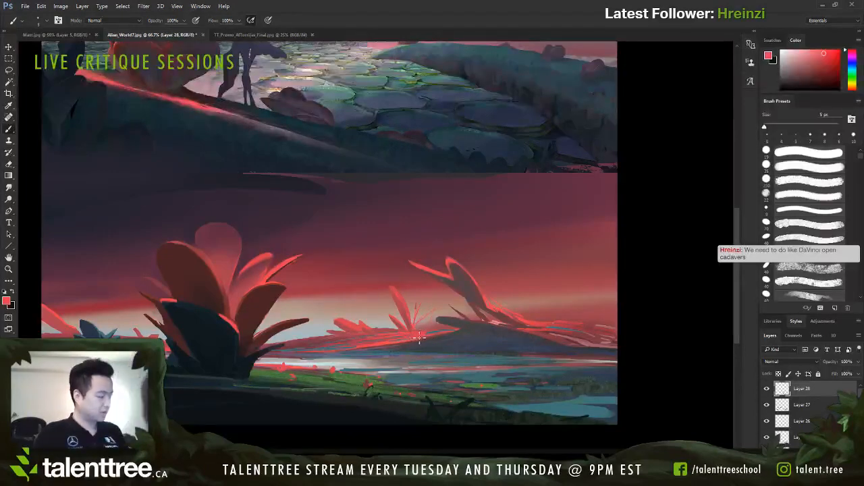
alt+click(333, 343)
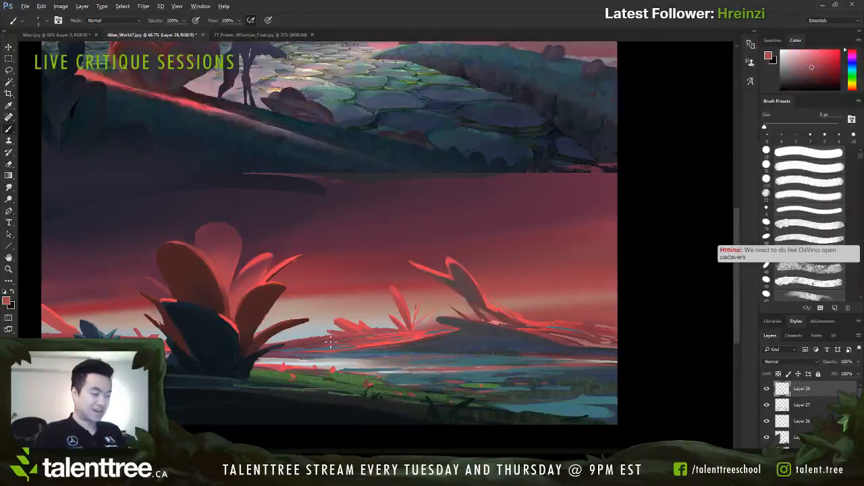
Step: Switch to a sampled pale teal and add hair-thin accents along the distant red bank with a 1 to 3 px brush
alt+click(88, 118)
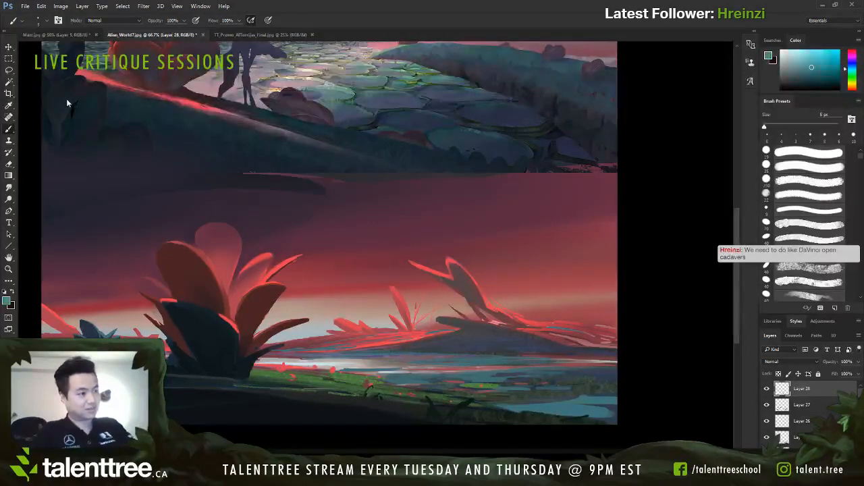
alt+click(62, 95)
alt+click(61, 93)
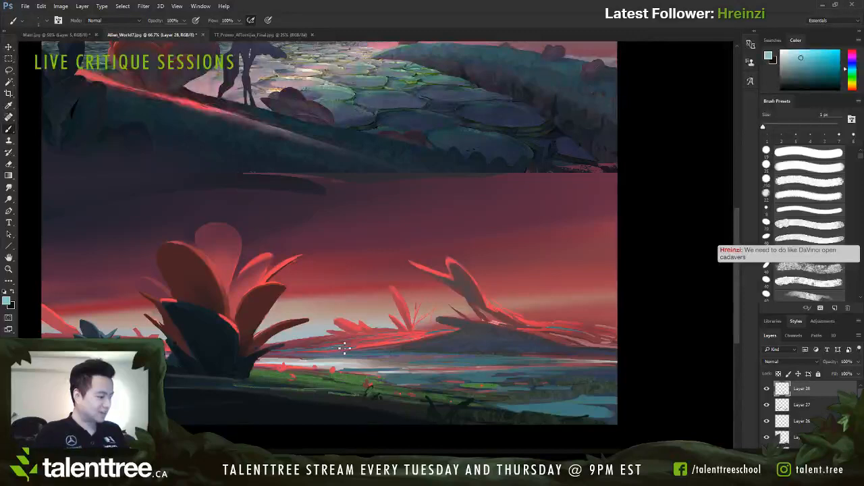
key(bracketright)
key(bracketright)
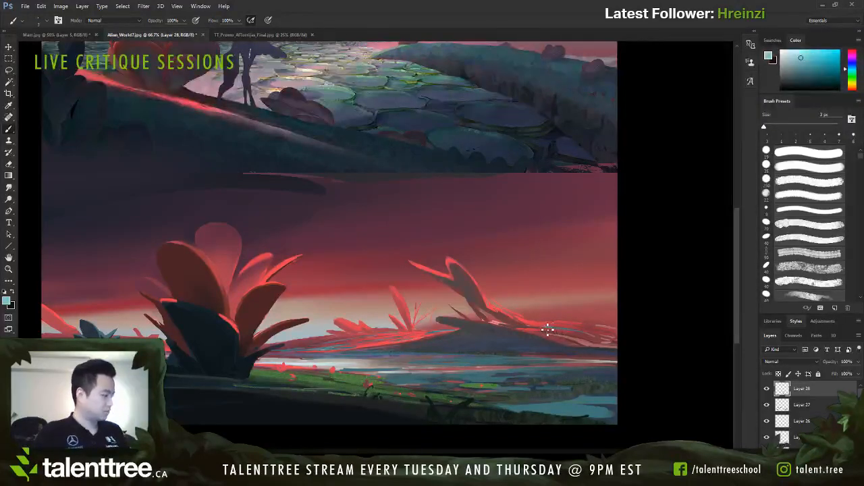
Step: Sample a muted mauve and soften the red strokes at the base of the distant branching plant using a 5 to 8 px brush
alt+click(506, 314)
key(bracketright)
key(bracketright)
key(bracketright)
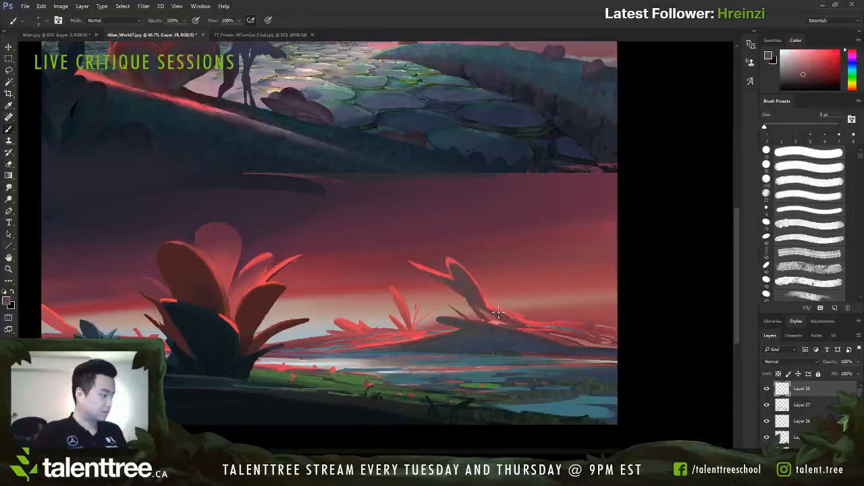
key(bracketright)
key(bracketright)
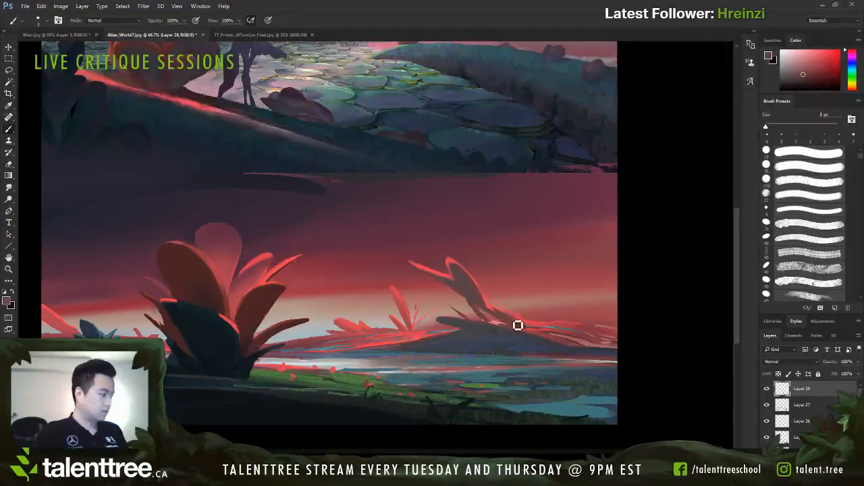
key(bracketleft)
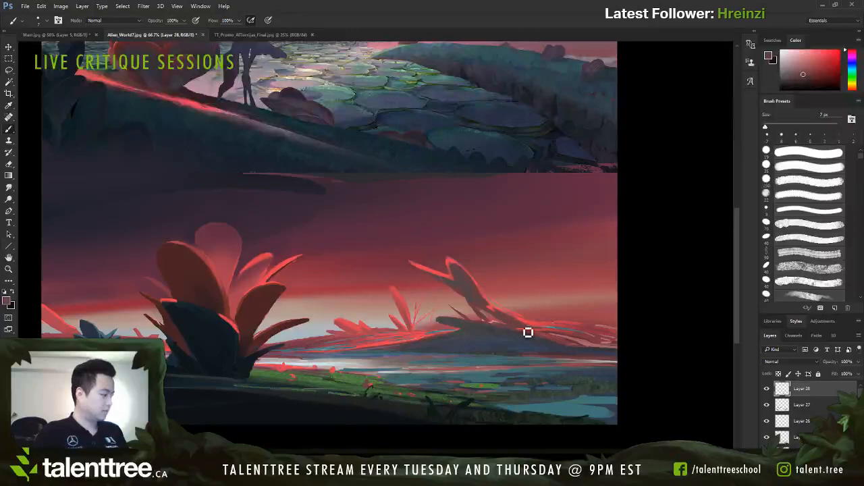
key(bracketleft)
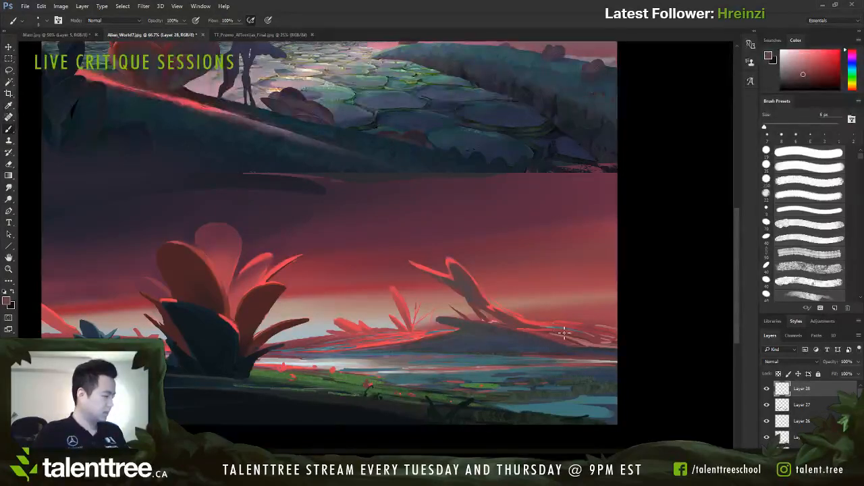
Step: Sample reds and a light pink around the large plant, and refine its leaf edges with thin 3 to 6 px strokes
key(bracketright)
key(bracketright)
key(bracketright)
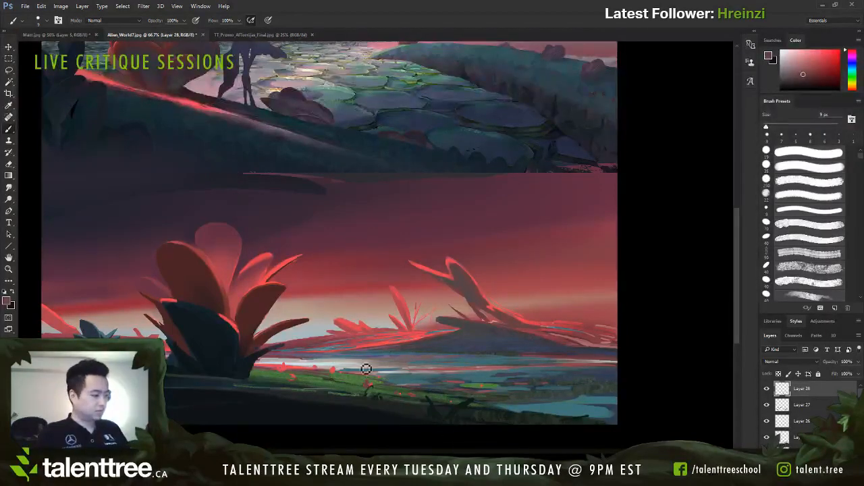
alt+click(346, 318)
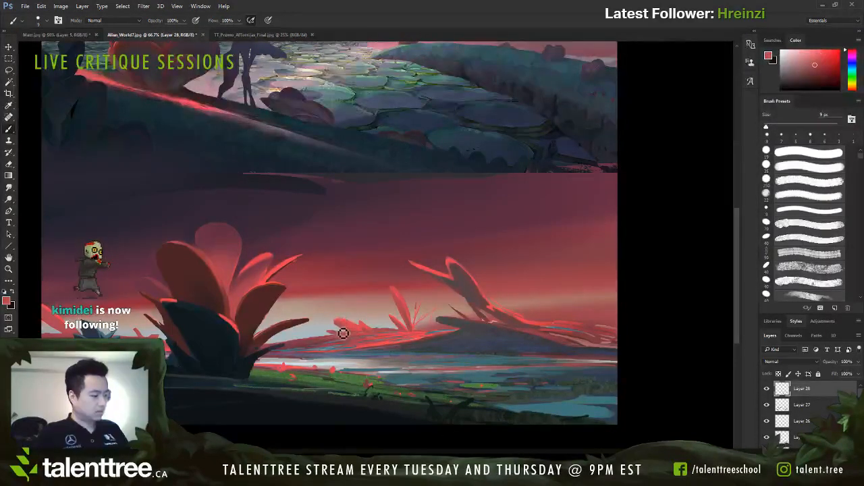
alt+click(270, 319)
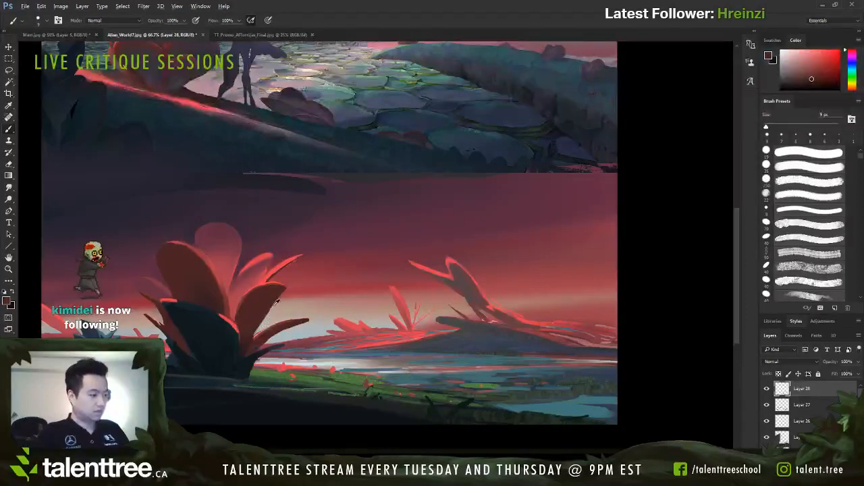
alt+click(258, 334)
alt+click(300, 326)
key(bracketleft)
key(bracketleft)
key(bracketleft)
key(bracketleft)
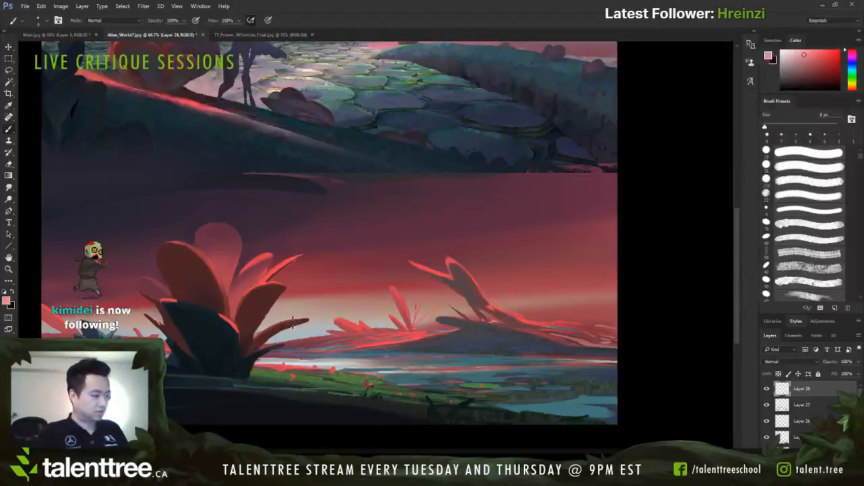
key(bracketleft)
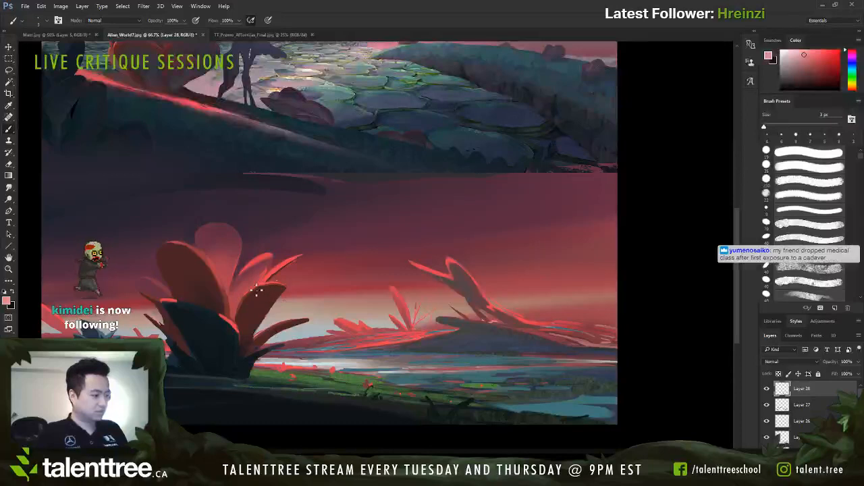
key(bracketright)
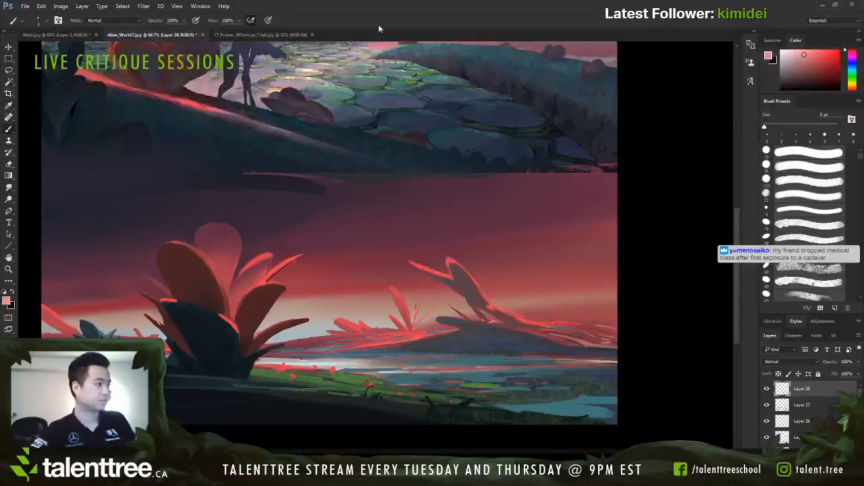
Step: Flip the canvas horizontally to check the composition in mirror view
key(ctrl+shift+h)
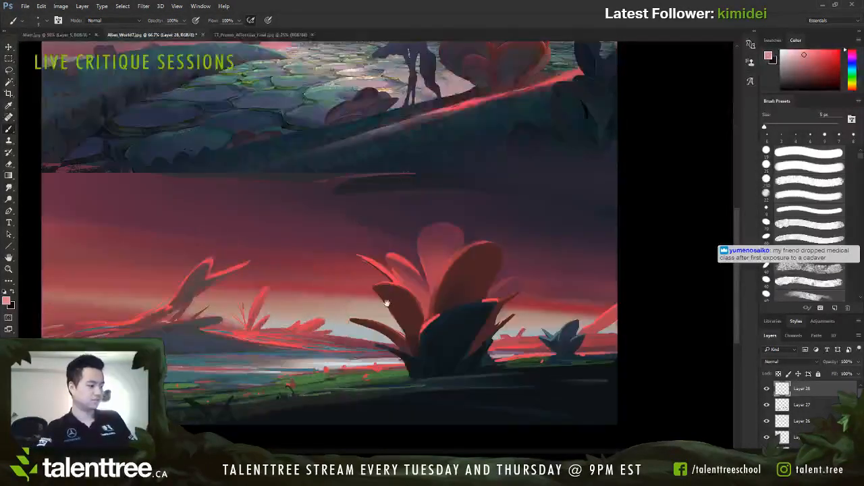
drag(398, 303, 427, 299)
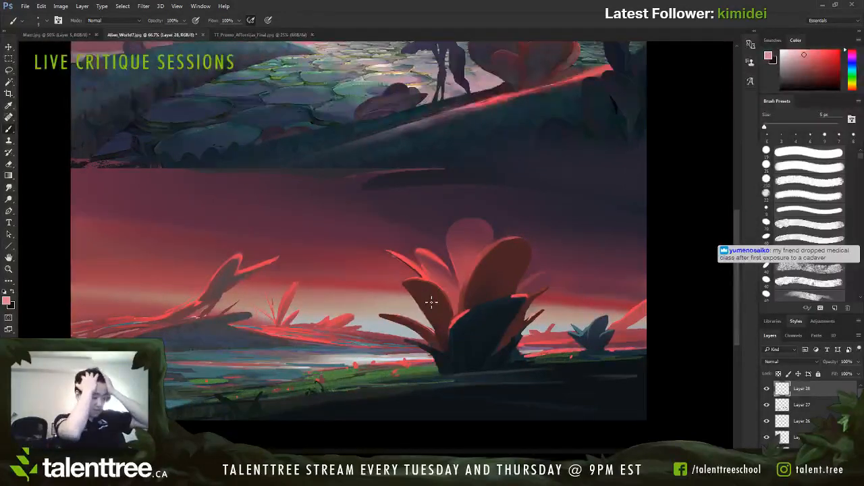
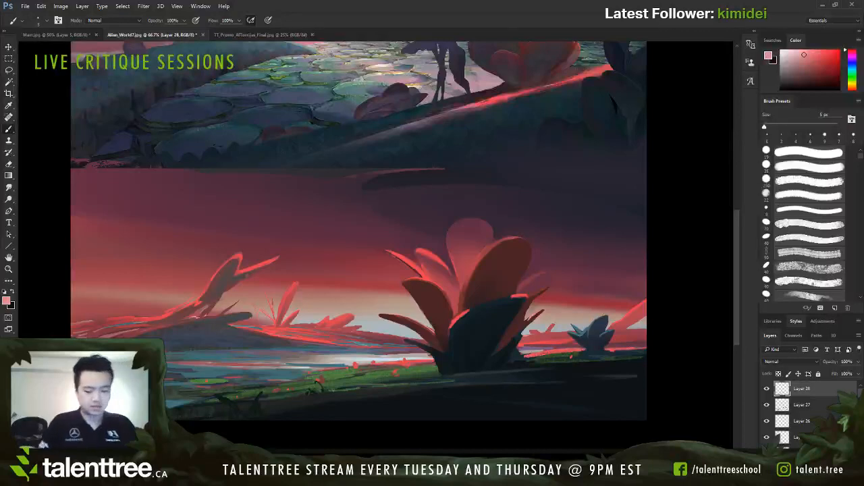
Step: Add a new layer and set a dark red 10 px brush for drawing over the whole painting
click(93, 102)
key(ctrl+shift+alt+n)
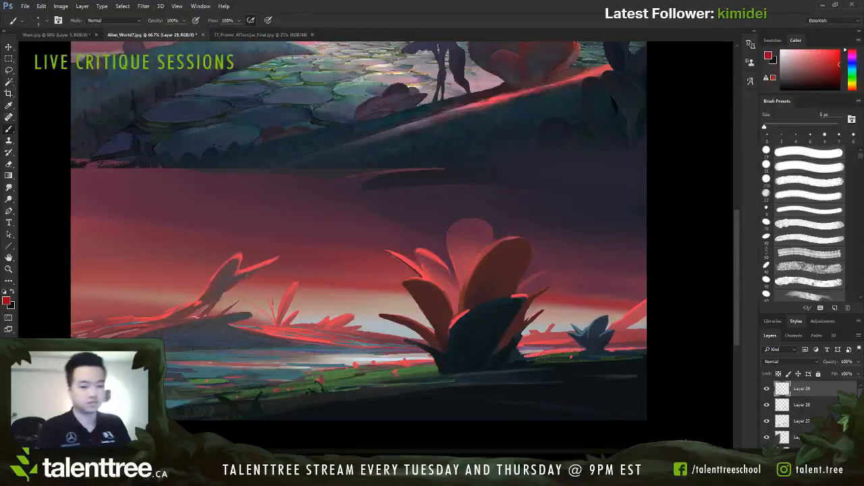
key(ctrl+minus)
key(ctrl+plus)
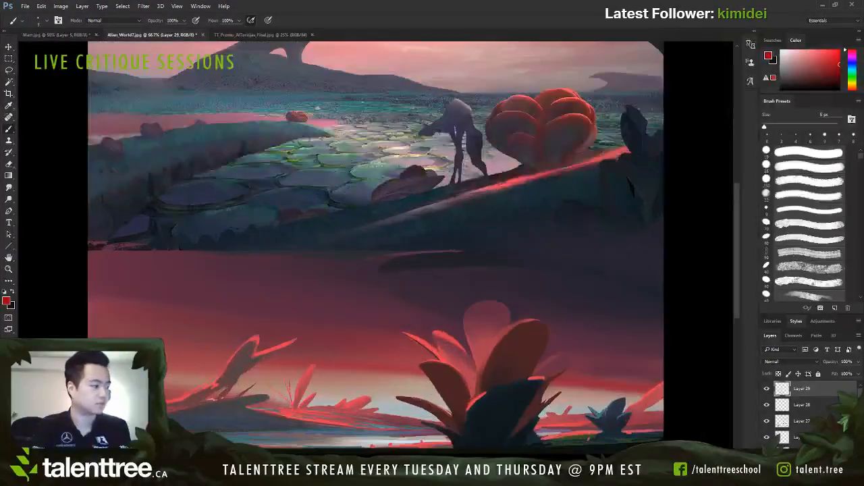
key(ctrl+minus)
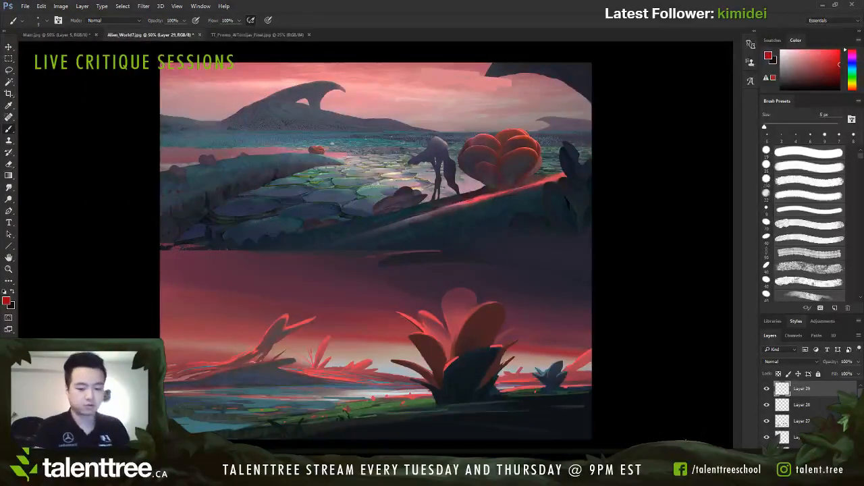
key(bracketright)
key(bracketright)
key(bracketright)
key(bracketright)
key(bracketright)
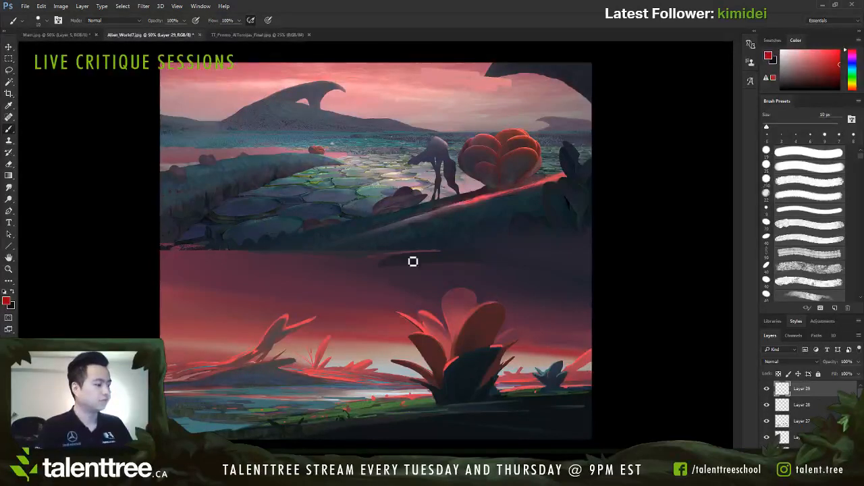
key(bracketright)
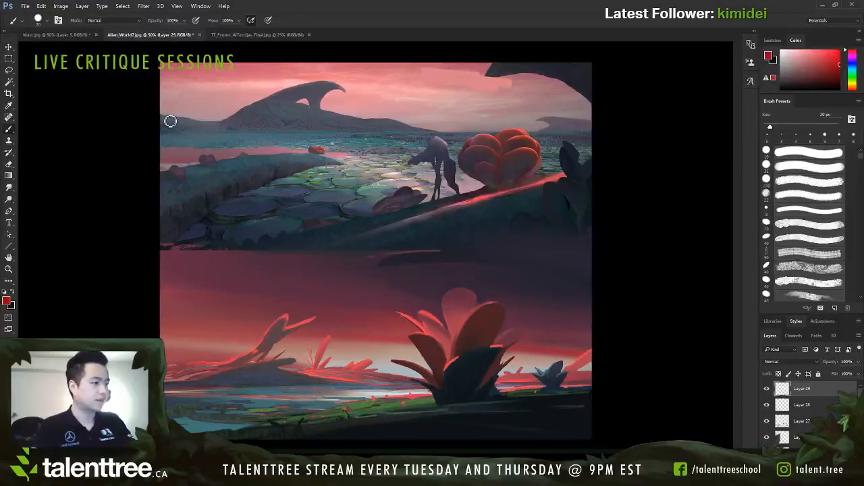
key(])
key(])
alt+click(668, 104)
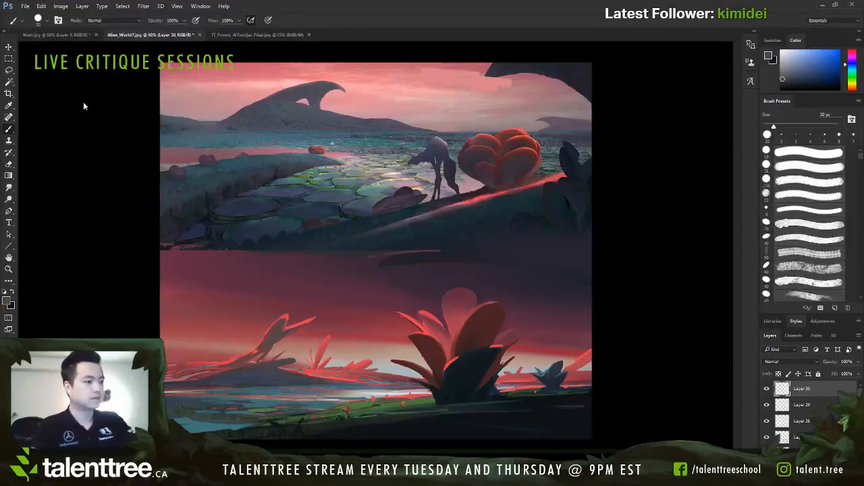
key([)
key([)
Step: Outline the distant mountain ridge and the overhanging rock in the upper painting's right corner in red
drag(163, 113, 347, 83)
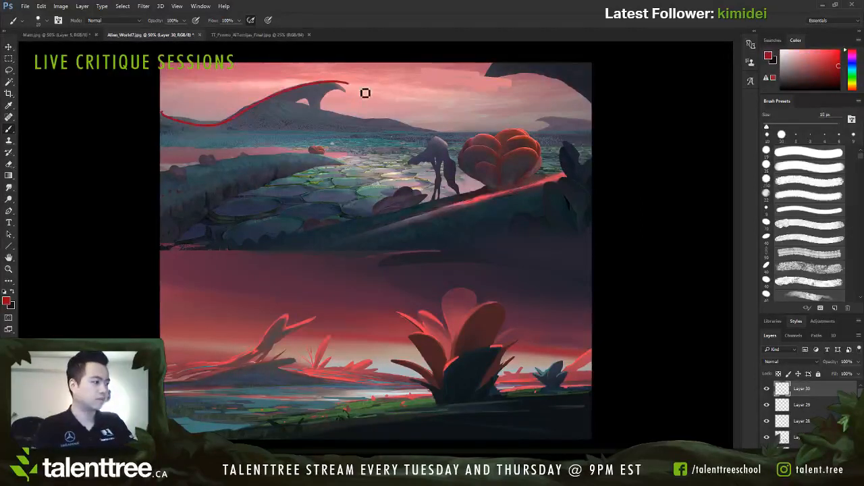
key(ctrl+z)
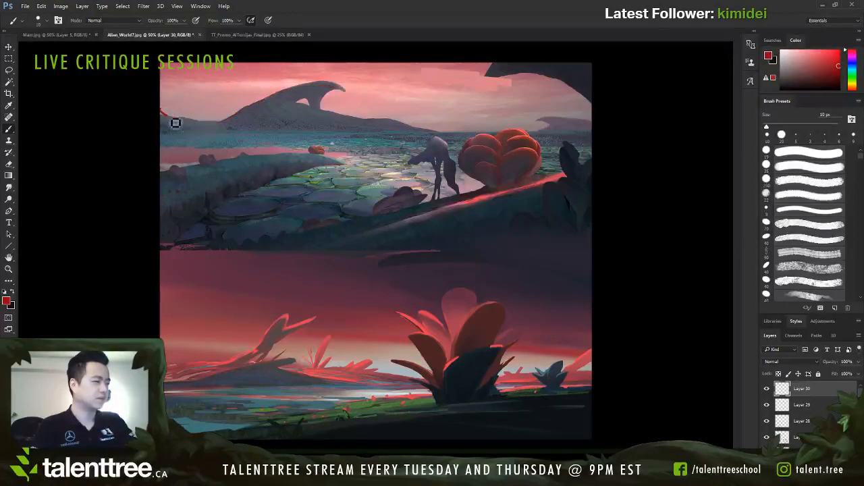
mouse_move(175, 123)
mouse_down()
mouse_move(247, 118)
mouse_move(322, 88)
mouse_move(353, 91)
mouse_up()
mouse_move(500, 71)
mouse_down()
mouse_move(553, 83)
mouse_move(596, 116)
mouse_up()
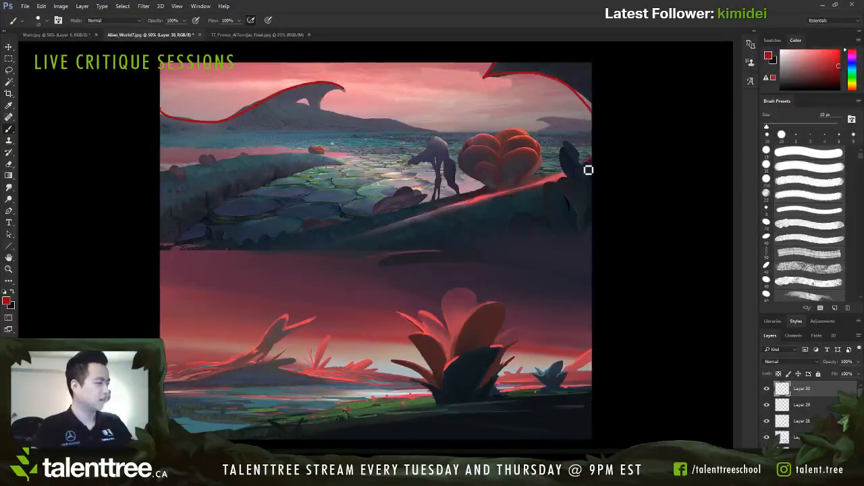
Step: Trace the foreground slope with a 20 px red line and the left bank's wedge shape with a 15 px line
mouse_move(240, 246)
mouse_down()
mouse_move(464, 206)
mouse_move(614, 160)
mouse_move(237, 248)
mouse_up()
key(bracketright)
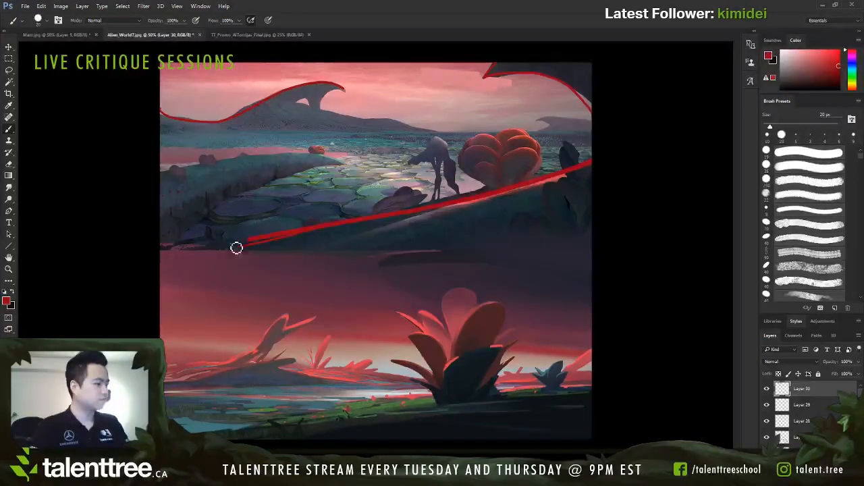
key(ctrl+z)
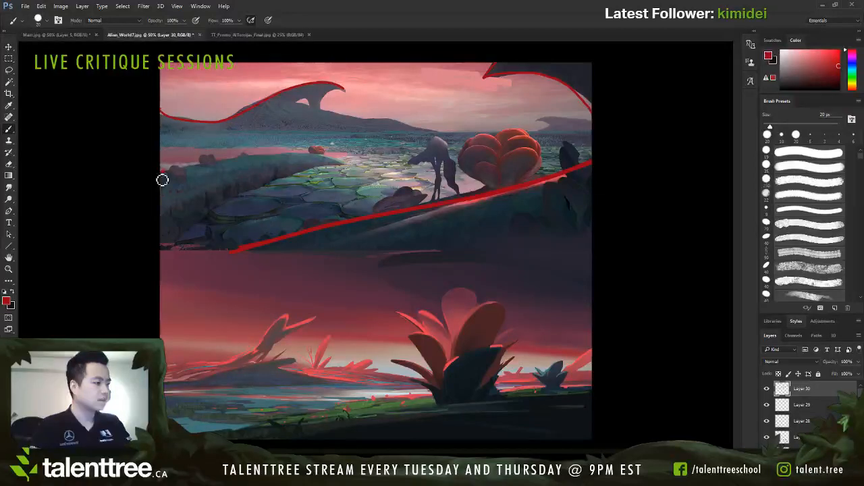
key(bracketleft)
mouse_move(163, 170)
mouse_down()
mouse_move(345, 158)
mouse_move(162, 245)
mouse_up()
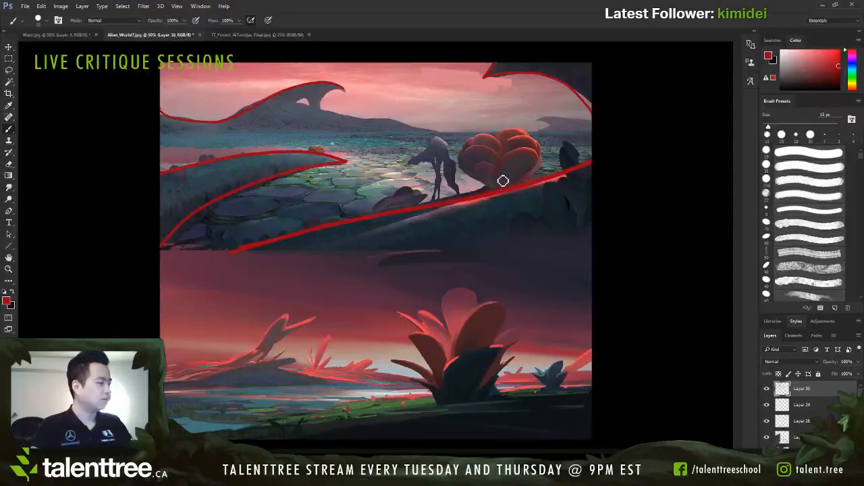
Step: Outline the heart-shaped plant, the far hill behind it, and the rest of the mountain ridge with its small arch opening
mouse_move(491, 193)
mouse_down()
mouse_move(471, 180)
mouse_move(472, 143)
mouse_move(509, 146)
mouse_move(538, 170)
mouse_up()
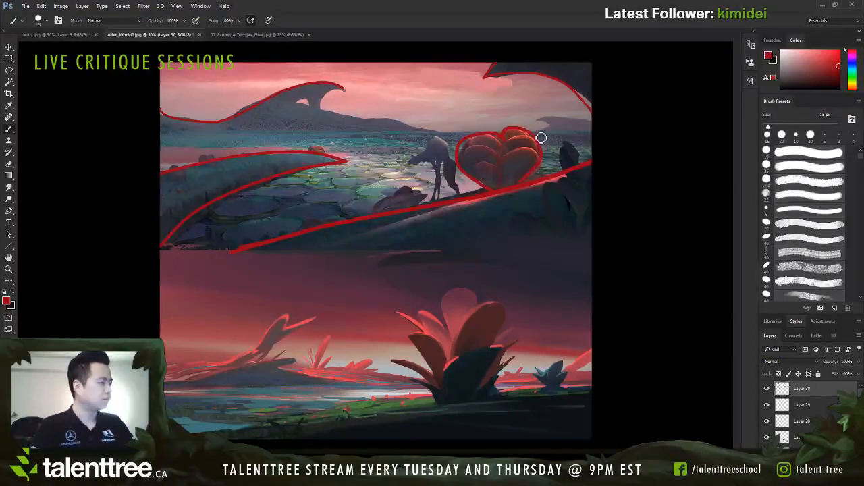
drag(542, 137, 585, 127)
mouse_move(468, 139)
mouse_down()
mouse_move(353, 120)
mouse_move(336, 90)
mouse_move(301, 106)
mouse_move(312, 102)
mouse_up()
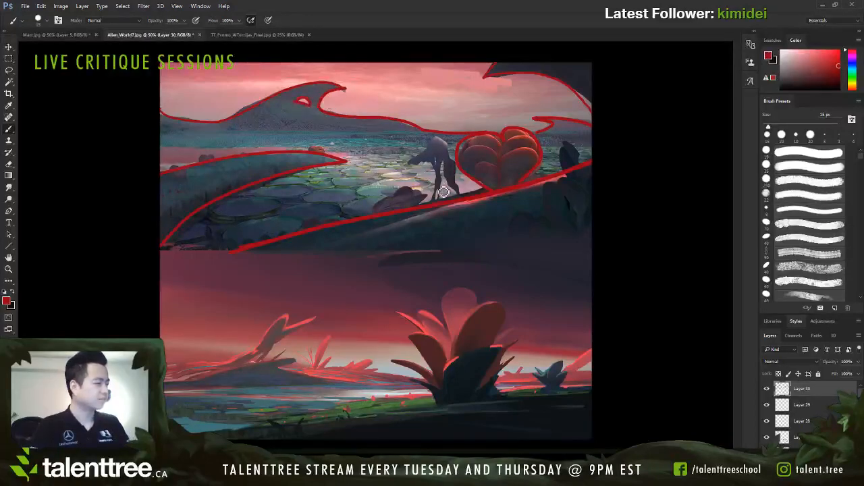
Step: Outline the creature, the small plants on the slope and the upper painting's bottom edge in red, and view the line drawing alone
mouse_move(405, 163)
mouse_down()
mouse_move(437, 142)
mouse_move(451, 197)
mouse_move(415, 192)
mouse_move(367, 214)
mouse_up()
mouse_move(560, 170)
mouse_down()
mouse_move(580, 159)
mouse_move(582, 254)
mouse_move(310, 256)
mouse_move(148, 273)
mouse_up()
key(ctrl+alt+z)
key(ctrl+alt+z)
drag(598, 244, 142, 281)
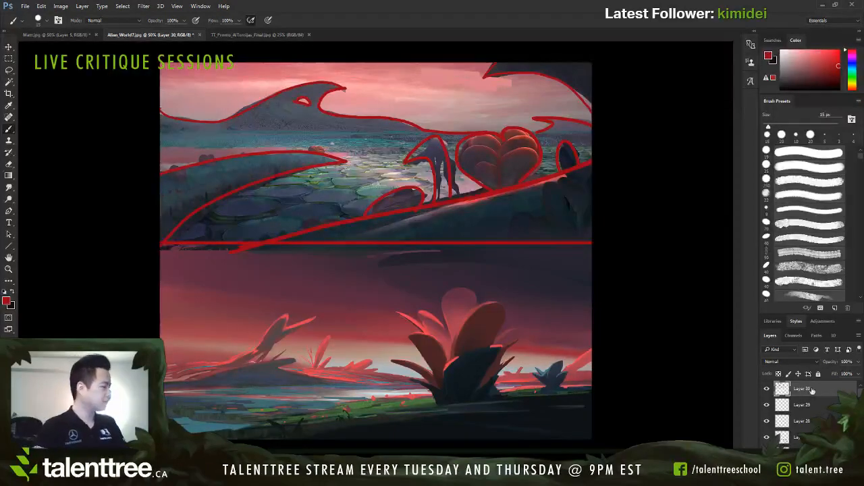
alt+click(767, 391)
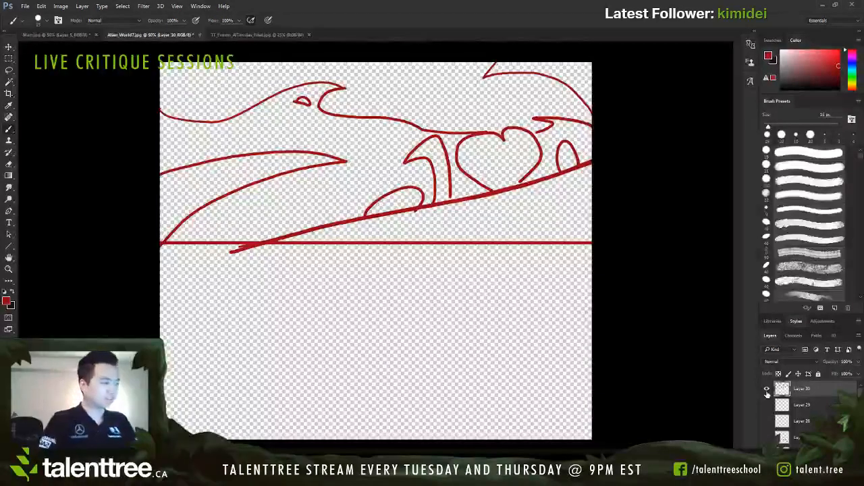
alt+click(767, 391)
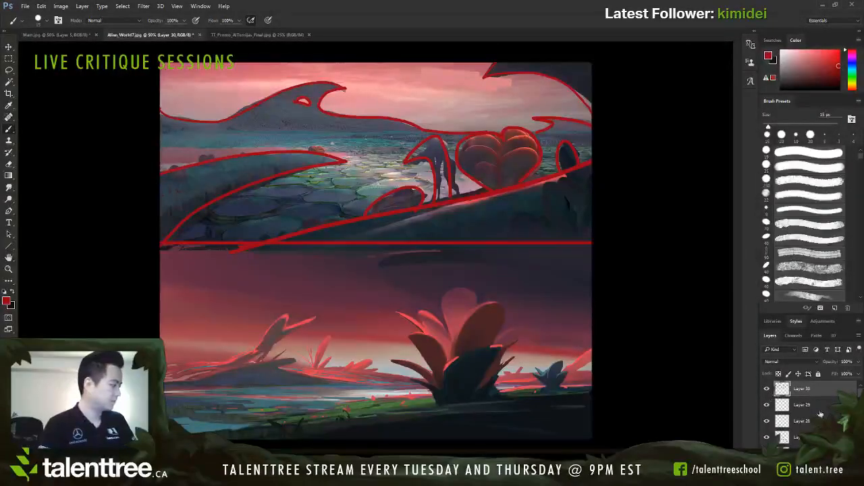
Step: Add a new layer beneath the red outlines and fill it with white
click(836, 461)
drag(801, 389, 803, 408)
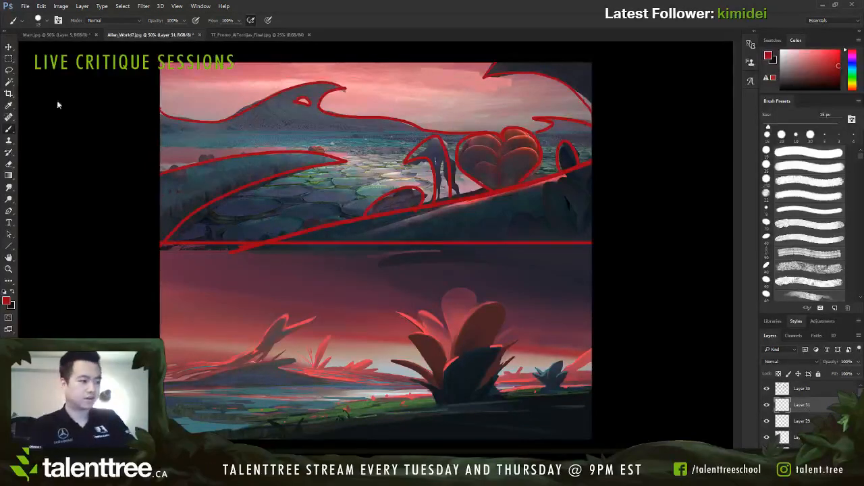
key(d)
key(x)
key(alt+BackSpace)
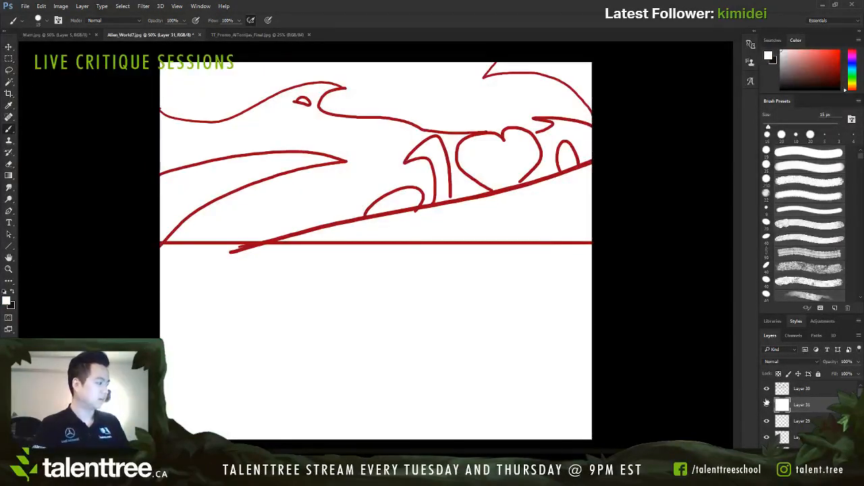
Step: On a new layer above the white fill, draw a wavy ridge line across the lower area with a blue 20 px brush
click(835, 462)
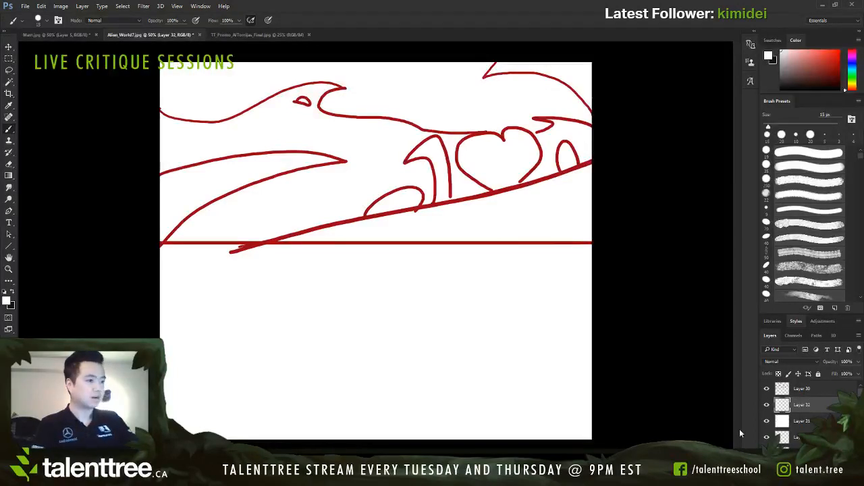
click(84, 123)
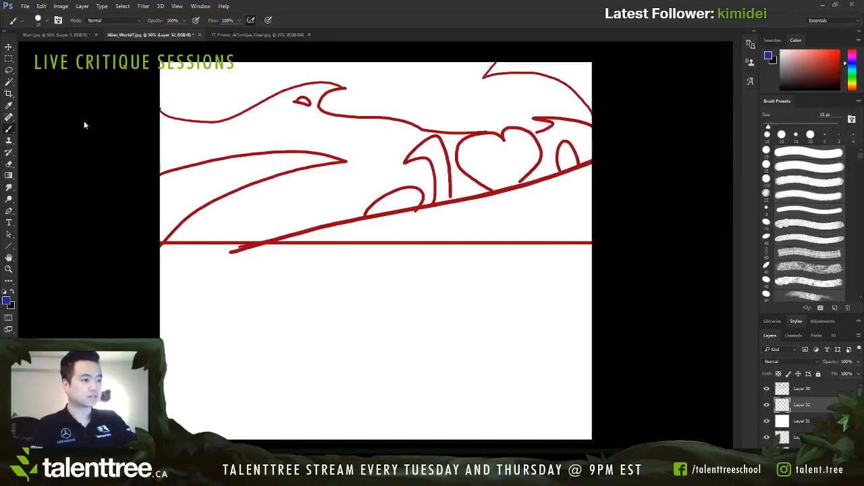
click(78, 140)
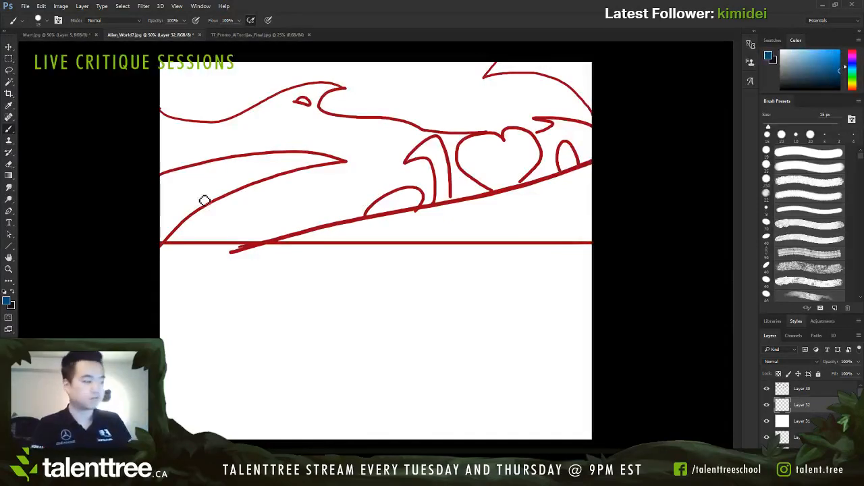
key(])
key([)
key(])
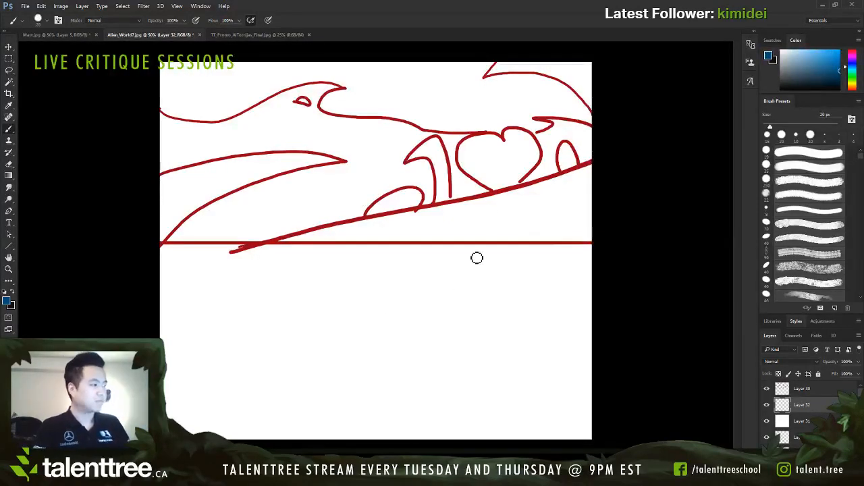
drag(477, 258, 459, 233)
key(ctrl+z)
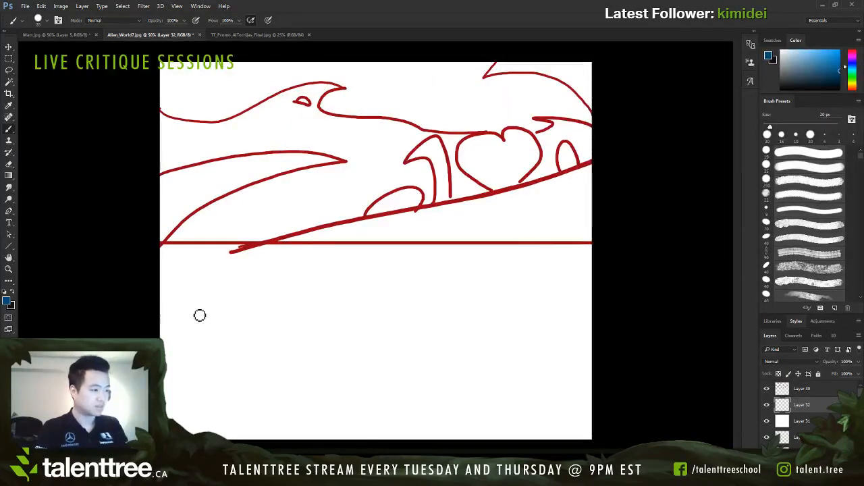
mouse_move(160, 308)
mouse_down()
mouse_move(261, 300)
mouse_move(338, 312)
mouse_up()
key(ctrl+z)
drag(155, 312, 579, 370)
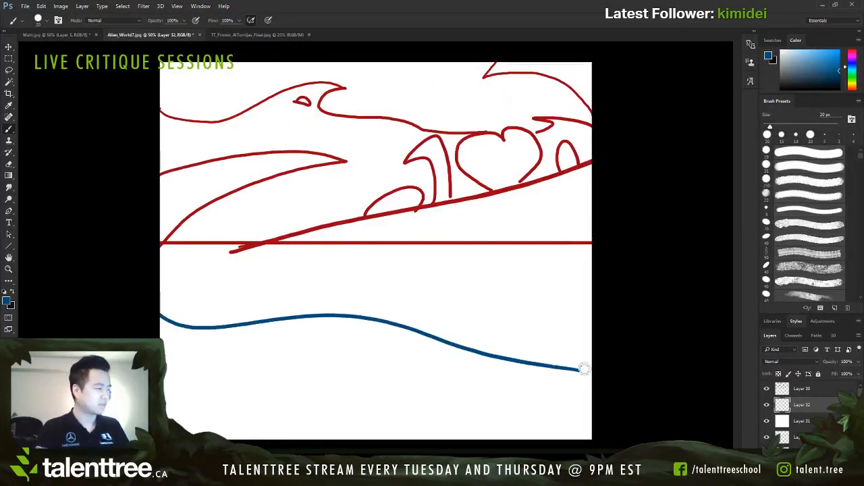
Step: Add a curve descending from the red dividing line and a gently rising ground line across the lower blue sketch
mouse_move(375, 245)
mouse_down()
mouse_move(485, 293)
mouse_move(532, 343)
mouse_move(351, 239)
mouse_up()
key(ctrl+z)
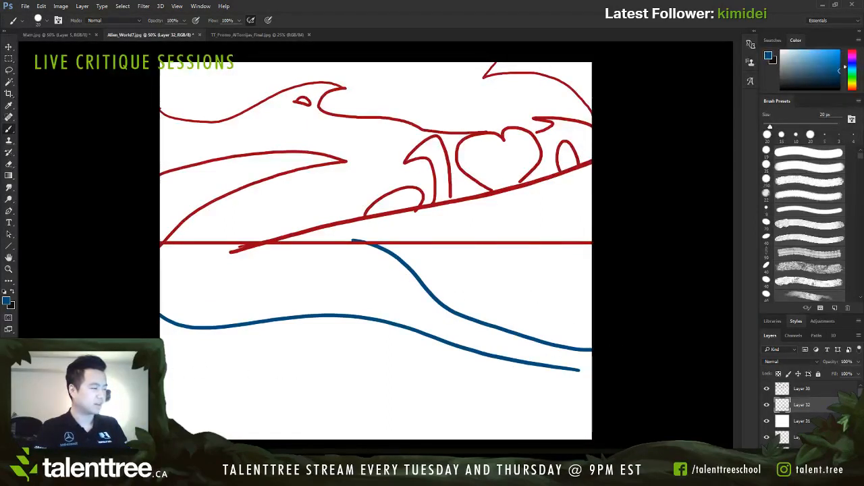
mouse_move(164, 397)
mouse_down()
mouse_move(303, 387)
mouse_move(535, 353)
mouse_move(330, 369)
mouse_move(592, 316)
mouse_up()
key(ctrl+z)
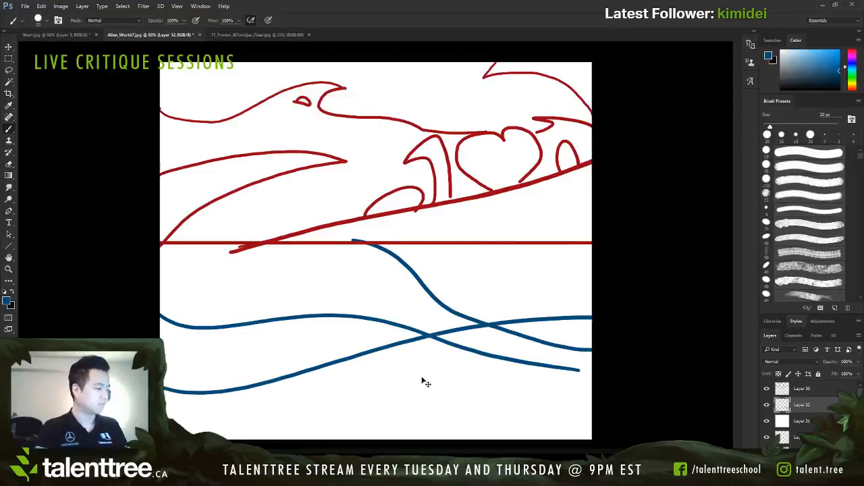
key(ctrl+z)
mouse_move(164, 378)
mouse_down()
mouse_move(303, 376)
mouse_move(593, 341)
mouse_up()
Step: Try circling the spot where the blue curves cross and adding a wedge shape at the lower sketch's left edge
mouse_move(482, 341)
mouse_down()
mouse_move(502, 328)
mouse_move(585, 341)
mouse_up()
key(ctrl+z)
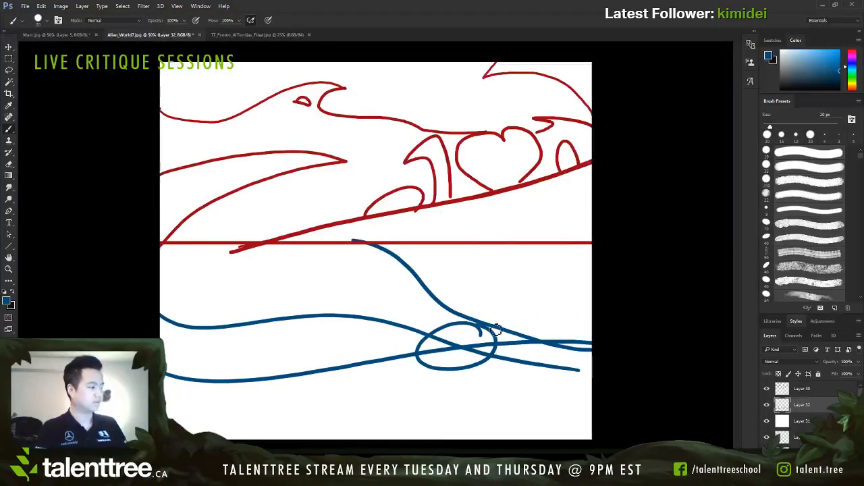
key(ctrl+z)
mouse_move(499, 301)
mouse_down()
mouse_move(430, 392)
mouse_move(448, 361)
mouse_up()
key(ctrl+z)
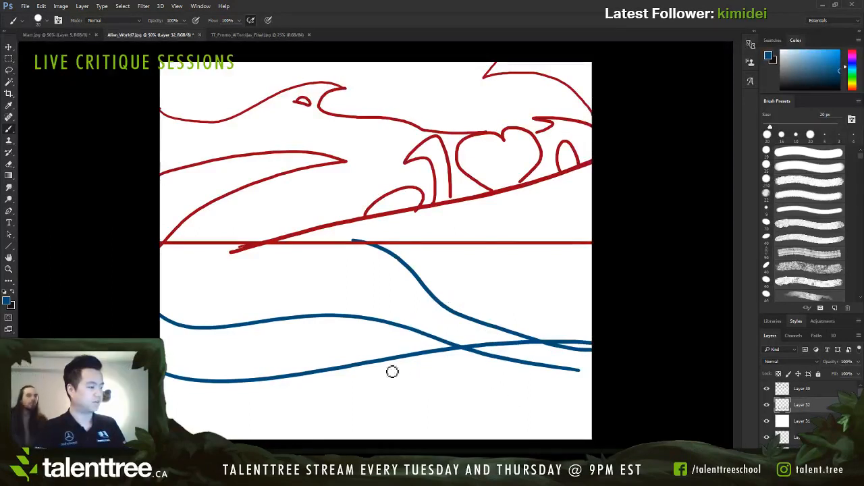
mouse_move(158, 281)
mouse_down()
mouse_move(276, 345)
mouse_move(160, 340)
mouse_up()
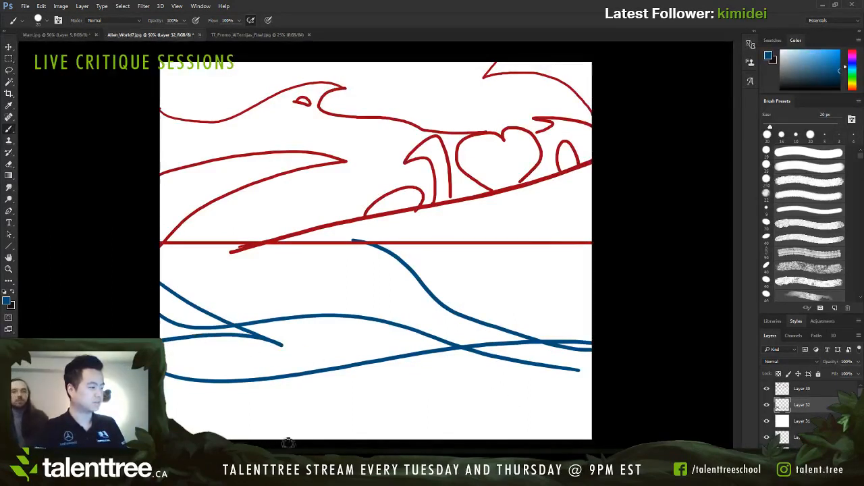
key(ctrl+z)
Step: Sketch a dome-shaped plant, an angular overhang at the right edge and a straight baseline in blue on the lower composition
drag(392, 367, 445, 367)
key(ctrl+z)
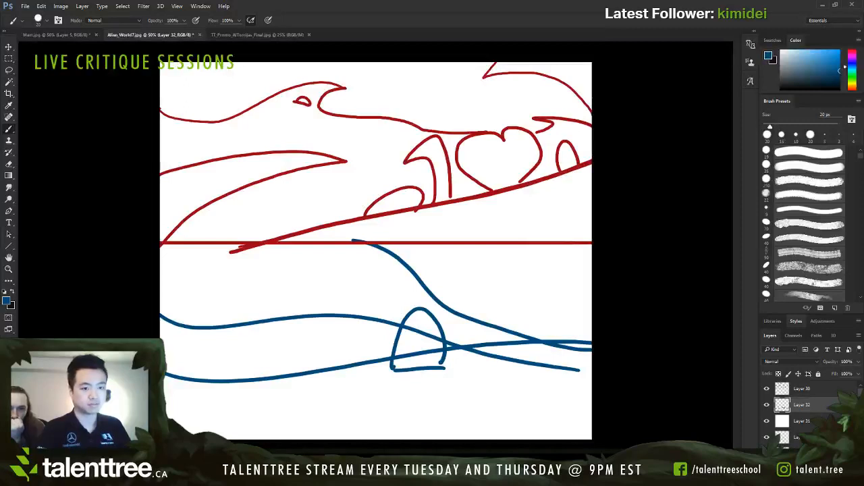
mouse_move(538, 246)
mouse_down()
mouse_move(518, 288)
mouse_move(585, 319)
mouse_move(592, 342)
mouse_up()
drag(163, 390, 675, 428)
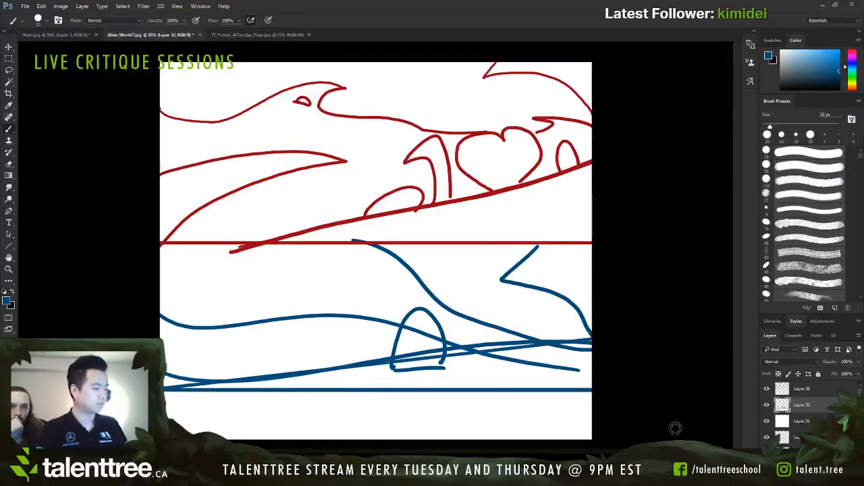
key(ctrl+z)
drag(602, 401, 163, 400)
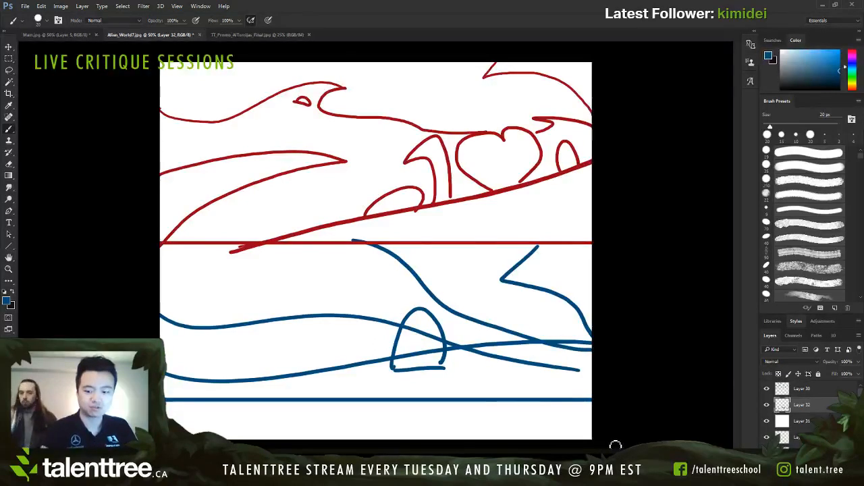
Step: Hide the red outline, blue sketch and white fill layers to return to the painting
click(766, 389)
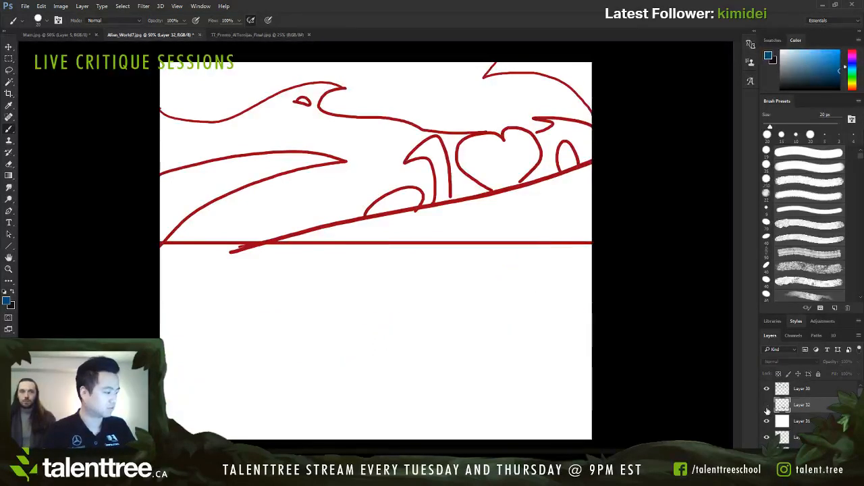
click(767, 405)
click(766, 421)
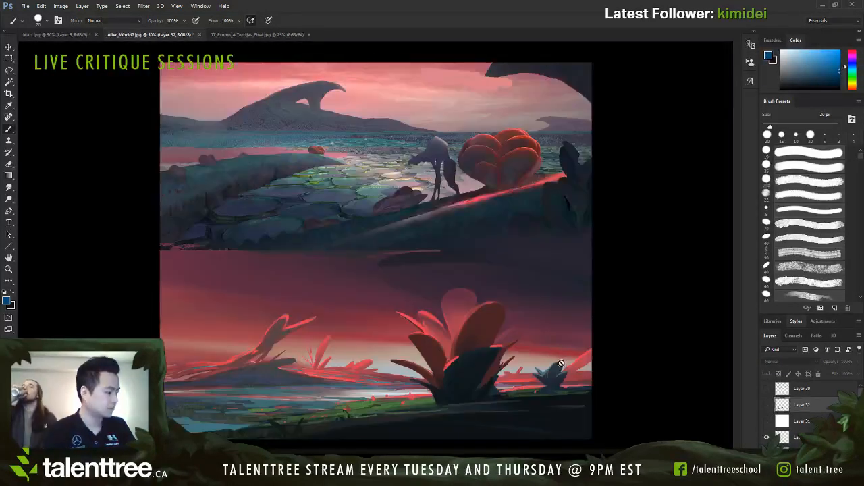
Step: Add a new layer above the white fill layer and set up a green brush at 20 px
scroll(803, 413, down, 1)
scroll(802, 413, up, 1)
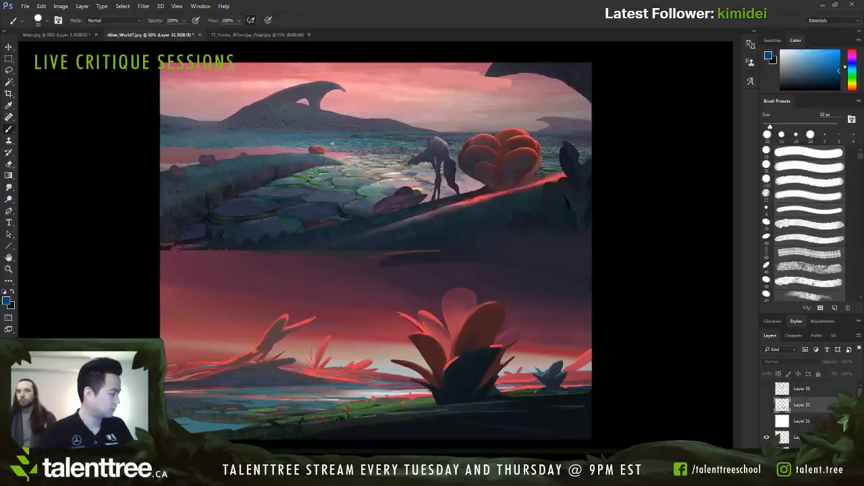
click(802, 421)
key(ctrl+shift+alt+n)
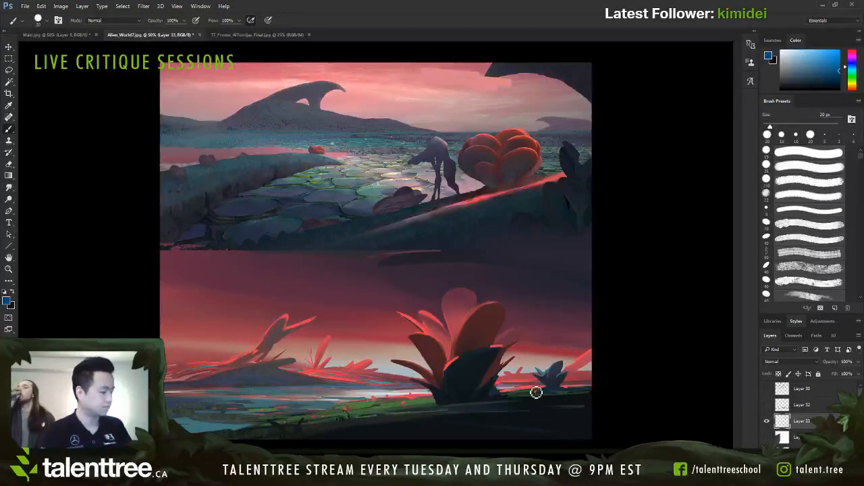
drag(91, 91, 85, 99)
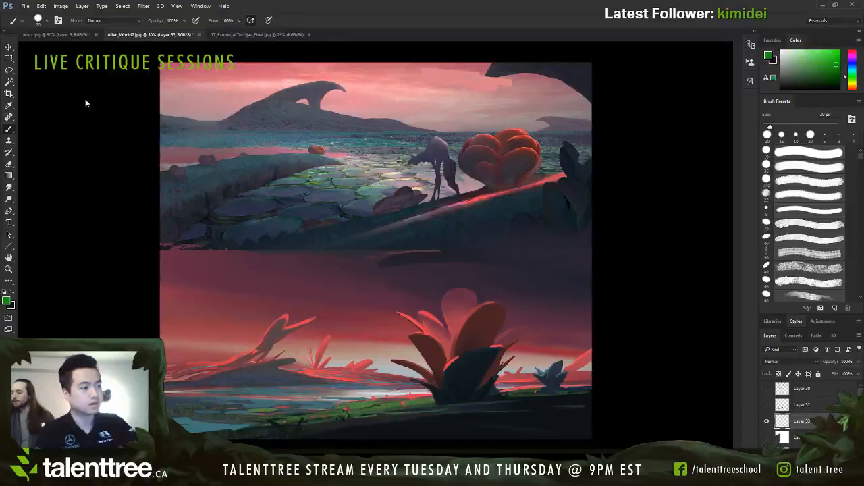
key(bracketleft)
key(bracketleft)
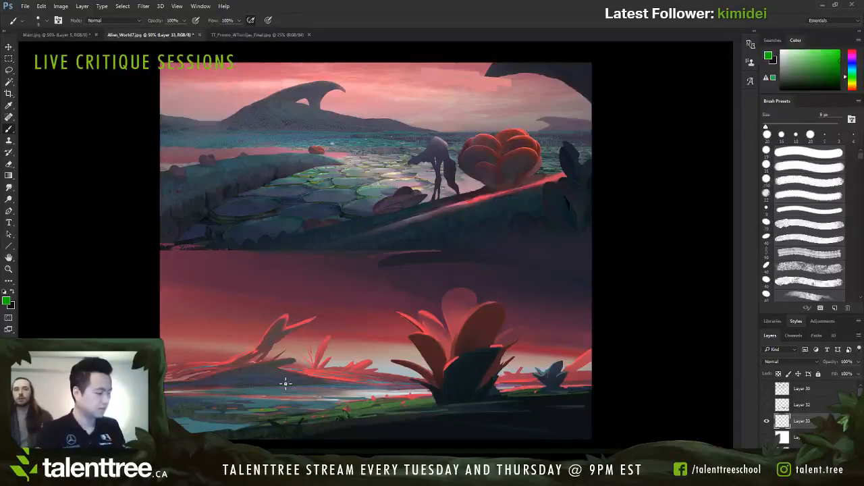
key(bracketright)
key(bracketright)
key(bracketright)
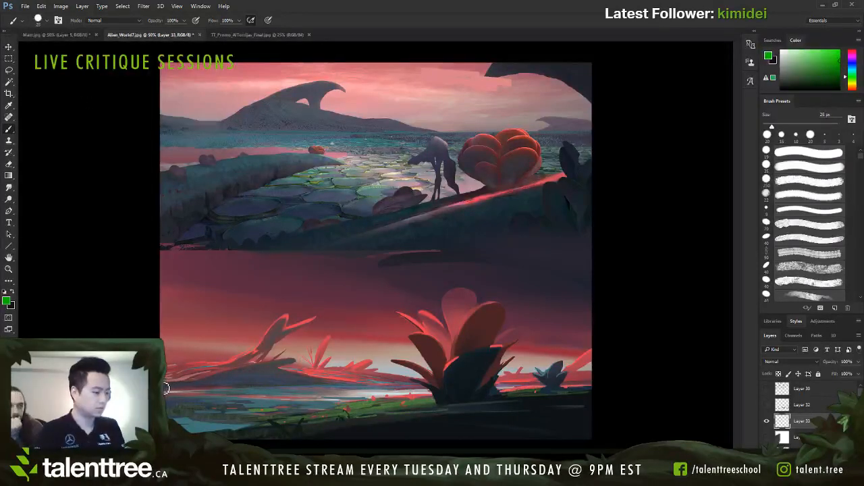
Step: Trace the distant hill line, the rising foreground bank and the waterline of the lower painting in green
mouse_move(167, 386)
mouse_down()
mouse_move(244, 371)
mouse_move(598, 403)
mouse_up()
key(ctrl+z)
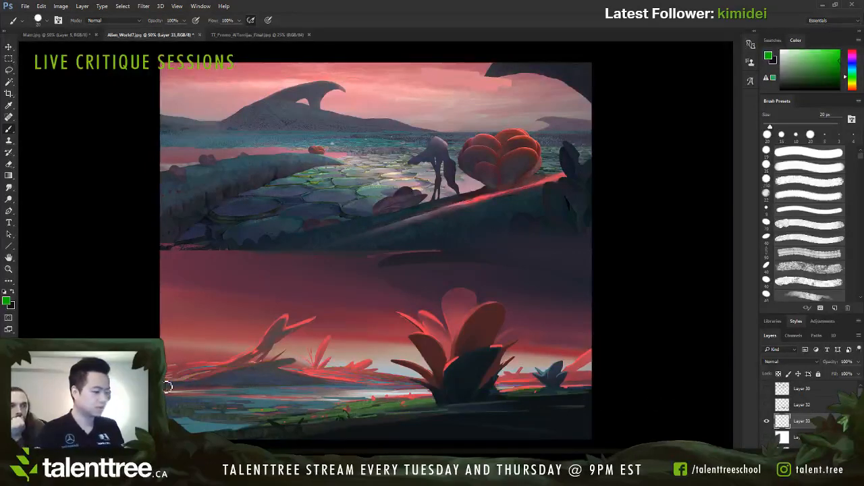
mouse_move(170, 386)
mouse_down()
mouse_move(312, 367)
mouse_move(564, 380)
mouse_move(592, 405)
mouse_move(501, 395)
mouse_move(224, 436)
mouse_up()
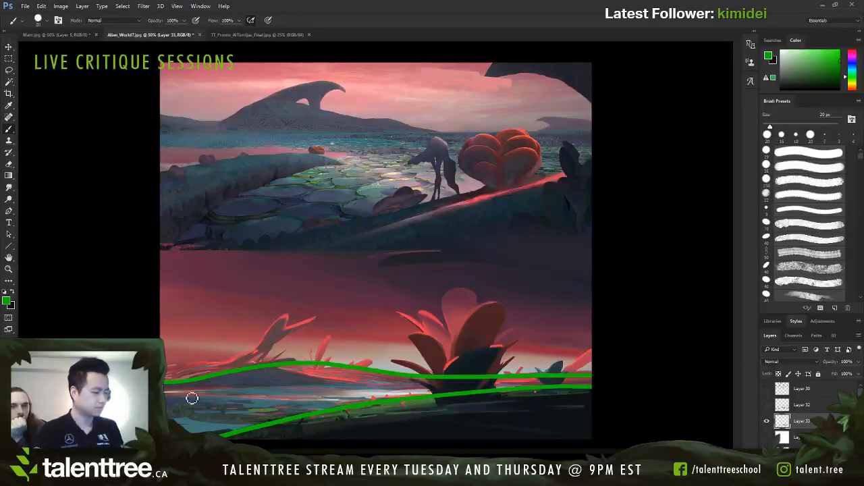
drag(167, 391, 601, 394)
key(ctrl+z)
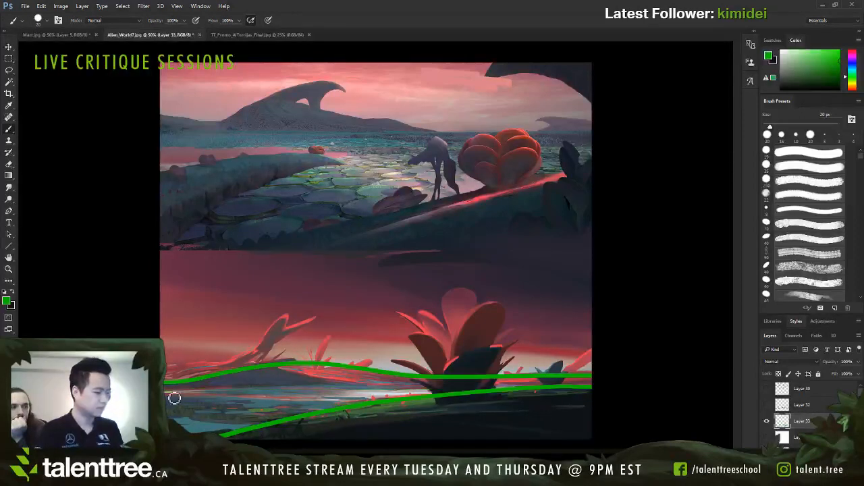
drag(167, 396, 439, 397)
key(ctrl+z)
drag(166, 395, 476, 392)
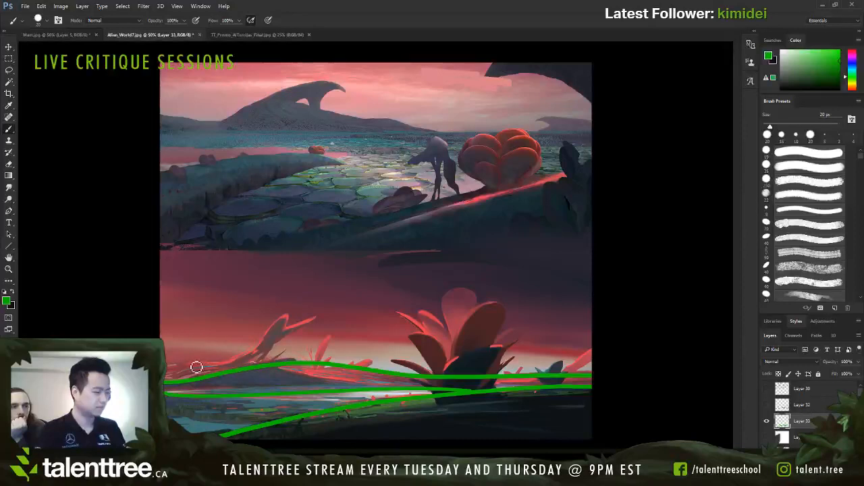
Step: Outline the leaning shapes on the hill, the large leafy plant, the small bush and the slope at the lower painting's right edge in green
mouse_move(234, 368)
mouse_down()
mouse_move(301, 318)
mouse_move(241, 364)
mouse_up()
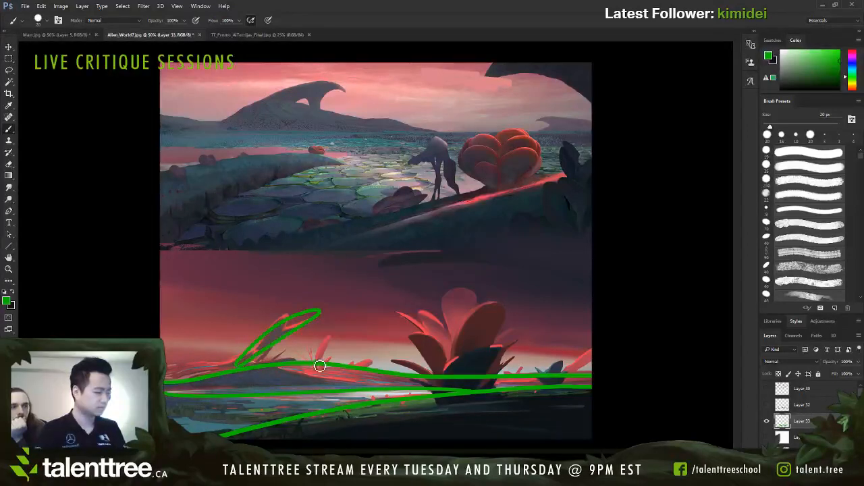
drag(319, 365, 331, 335)
drag(351, 368, 378, 364)
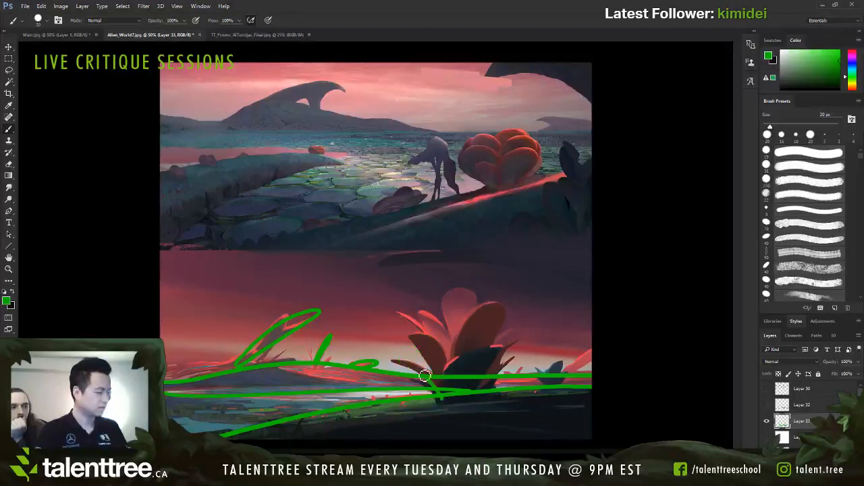
mouse_move(424, 376)
mouse_down()
mouse_move(469, 399)
mouse_move(418, 336)
mouse_move(468, 387)
mouse_move(461, 397)
mouse_move(447, 310)
mouse_move(476, 346)
mouse_move(464, 390)
mouse_move(447, 378)
mouse_move(504, 333)
mouse_move(474, 393)
mouse_move(458, 386)
mouse_move(494, 397)
mouse_up()
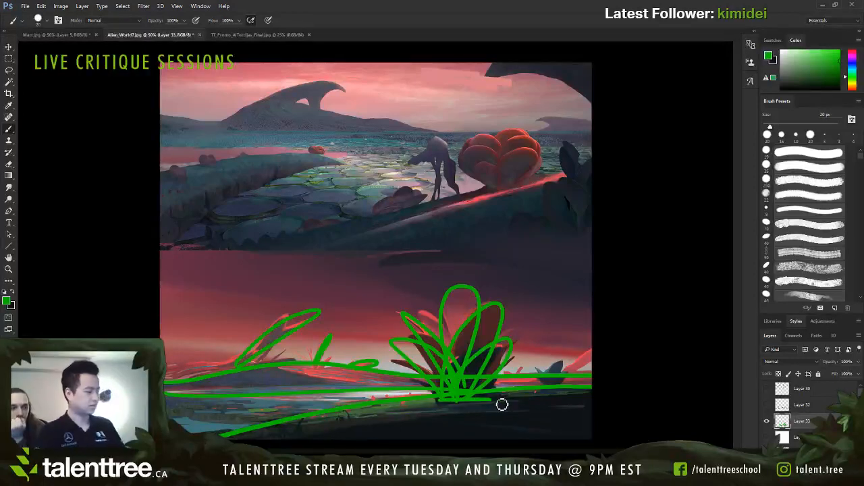
mouse_move(597, 351)
mouse_down()
mouse_move(534, 393)
mouse_move(541, 369)
mouse_move(550, 383)
mouse_up()
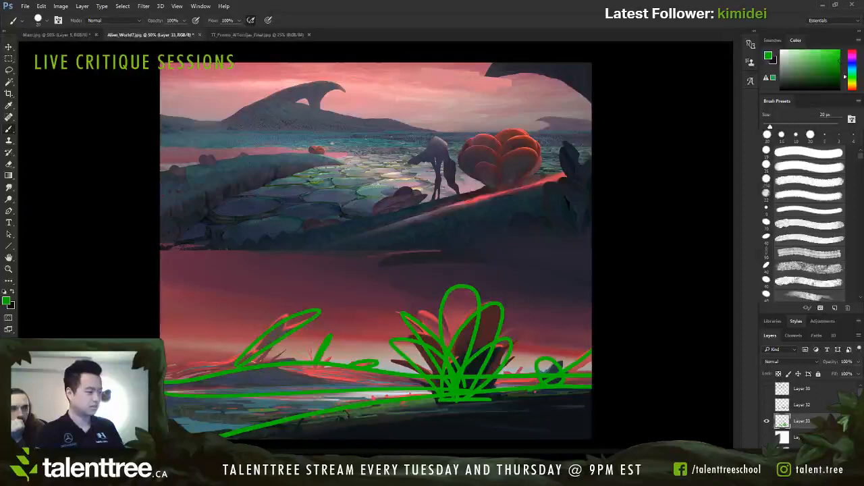
Step: Show the white fill behind the green sketch and reduce the brush to 9 px
click(767, 439)
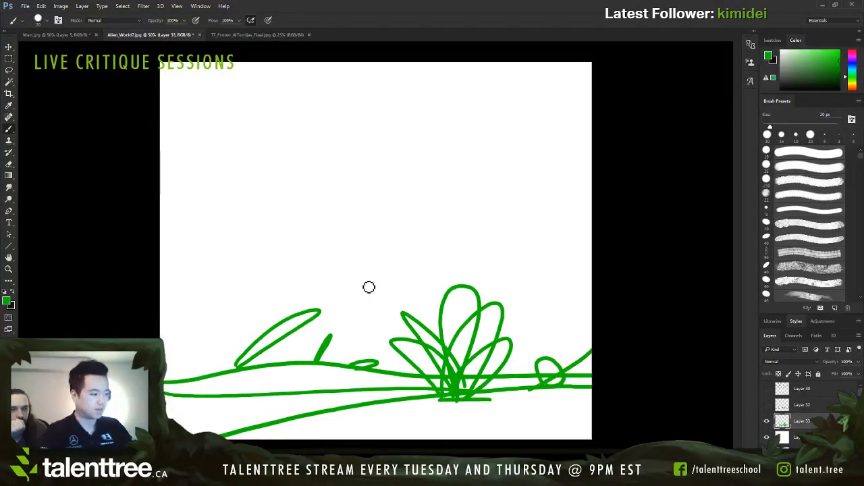
key(bracketleft)
key(bracketleft)
key(bracketleft)
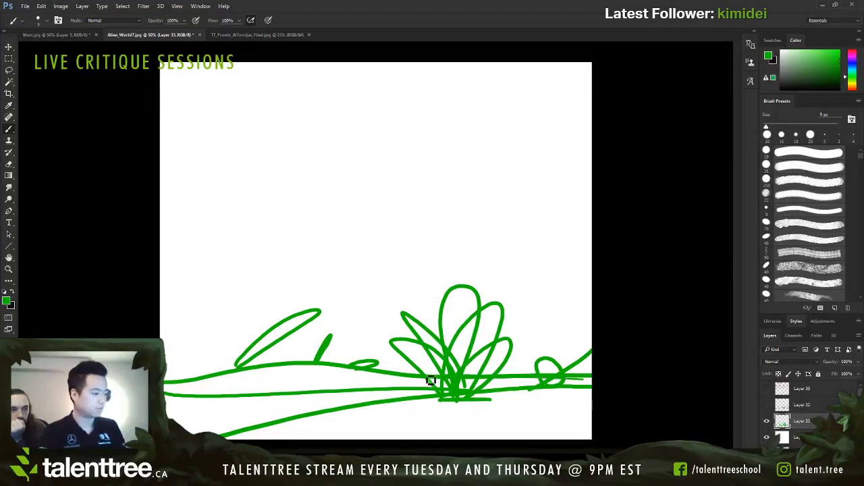
Step: Try circling areas along the ground bands between the hill line and the foreground bank of the green sketch
mouse_move(419, 382)
mouse_down()
mouse_move(318, 422)
mouse_move(256, 401)
mouse_up()
key(ctrl+z)
drag(257, 369, 239, 363)
mouse_move(356, 386)
mouse_down()
mouse_move(326, 436)
mouse_move(355, 382)
mouse_up()
drag(422, 376, 404, 396)
key(ctrl+z)
key(ctrl+z)
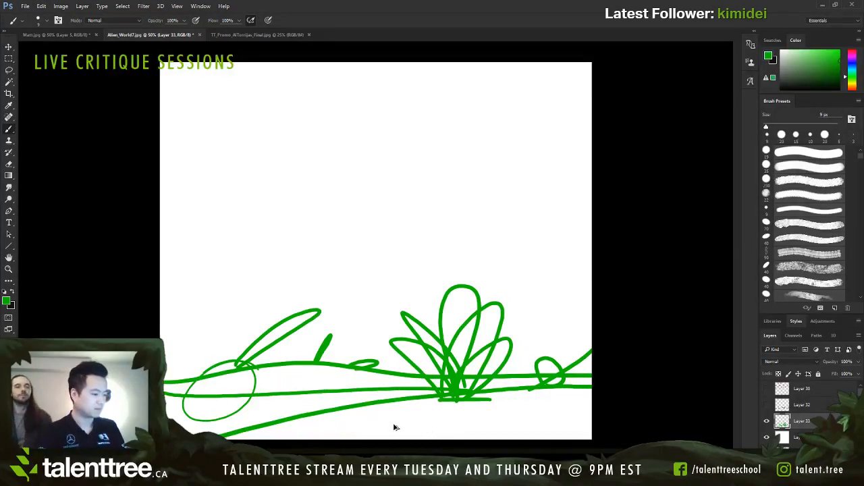
Step: Try short strokes above and below the large plant and a mark around its base
key(ctrl+z)
drag(445, 425, 463, 424)
mouse_move(440, 248)
mouse_down()
mouse_move(458, 262)
mouse_move(463, 247)
mouse_up()
key(ctrl+z)
key(ctrl+z)
mouse_move(434, 206)
mouse_down()
mouse_move(452, 241)
mouse_move(487, 219)
mouse_up()
drag(441, 436, 472, 425)
key(ctrl+z)
key(ctrl+z)
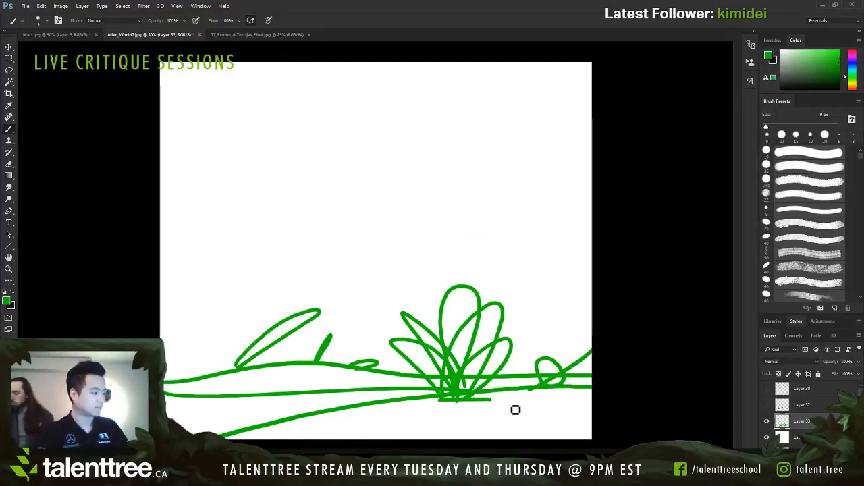
mouse_move(410, 359)
mouse_down()
mouse_move(451, 385)
mouse_move(443, 319)
mouse_move(450, 376)
mouse_move(486, 369)
mouse_move(520, 344)
mouse_move(497, 397)
mouse_move(451, 416)
mouse_up()
key(ctrl+z)
key(ctrl+z)
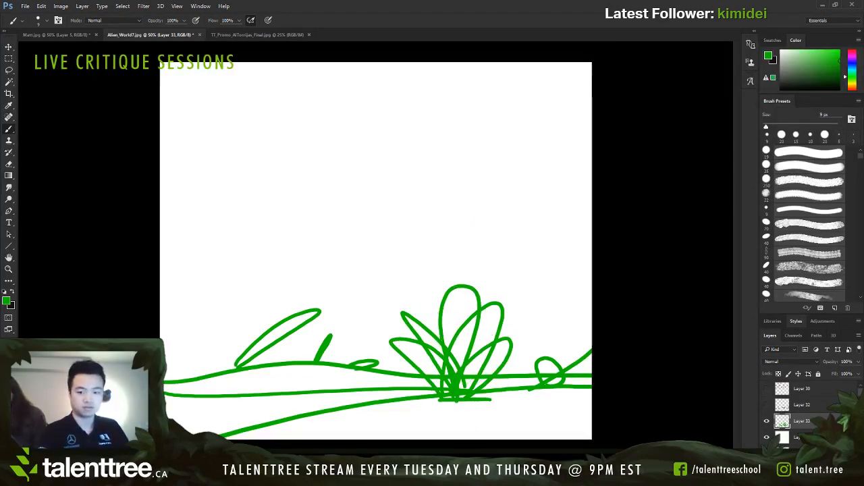
Step: Draw curved direction arrows from the hill's leaning shapes toward the large plant
mouse_move(257, 324)
mouse_down()
mouse_move(336, 297)
mouse_move(365, 299)
mouse_move(342, 305)
mouse_up()
mouse_move(345, 347)
mouse_down()
mouse_move(365, 328)
mouse_move(379, 347)
mouse_up()
mouse_move(281, 275)
mouse_down()
mouse_move(311, 261)
mouse_move(375, 247)
mouse_move(399, 253)
mouse_up()
drag(309, 268, 398, 297)
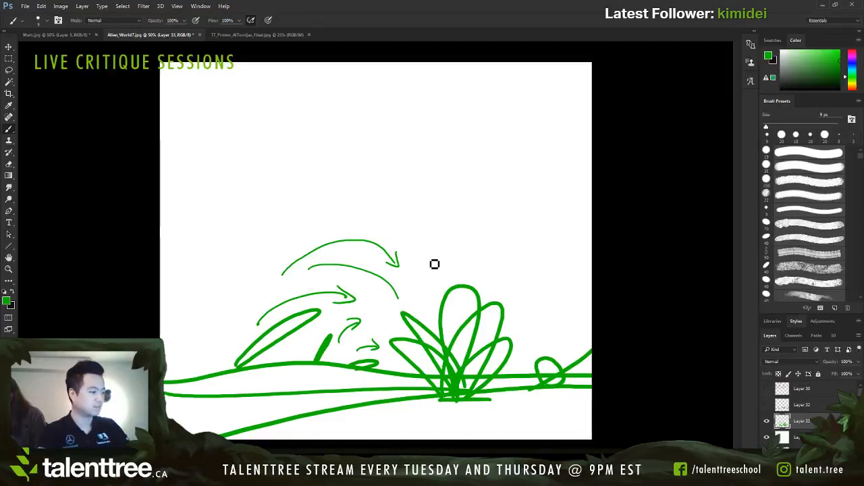
drag(270, 342, 300, 323)
drag(297, 312, 417, 336)
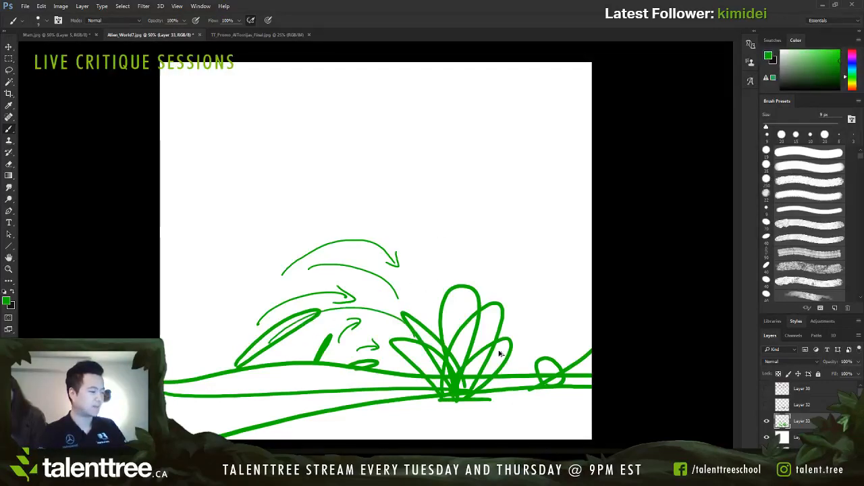
Step: Undo the direction arrows drawn over the left half of the green sketch
key(ctrl+alt+z)
key(ctrl+alt+z)
key(ctrl+alt+z)
key(ctrl+alt+z)
key(ctrl+alt+z)
key(ctrl+alt+z)
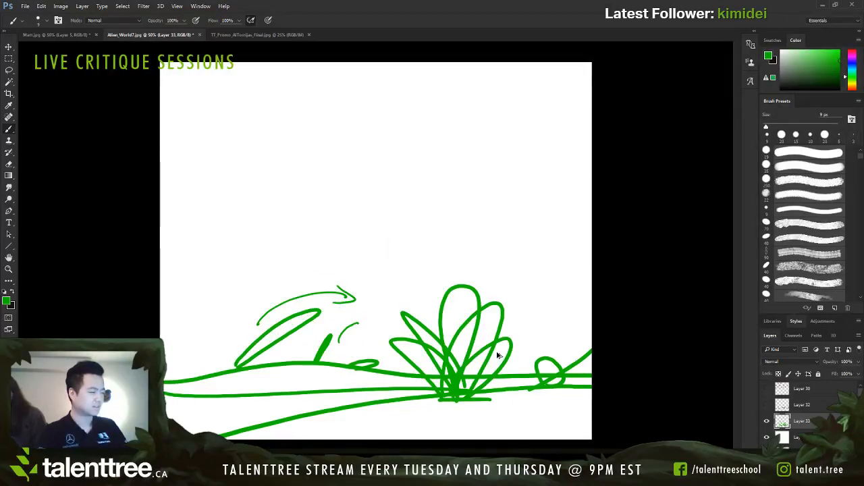
key(ctrl+alt+z)
key(ctrl+alt+z)
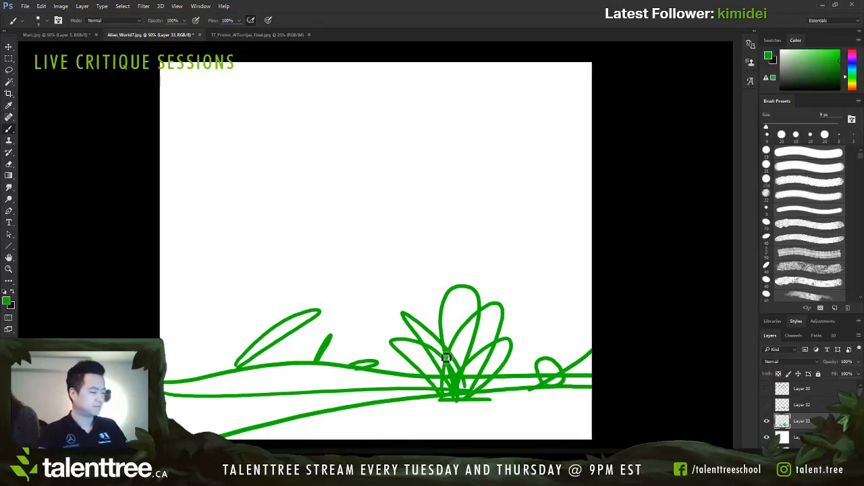
Step: Draw thin arcs linking the three shapes on the hill to the large plant's leaves
mouse_move(375, 362)
mouse_down()
mouse_move(362, 367)
mouse_move(417, 373)
mouse_up()
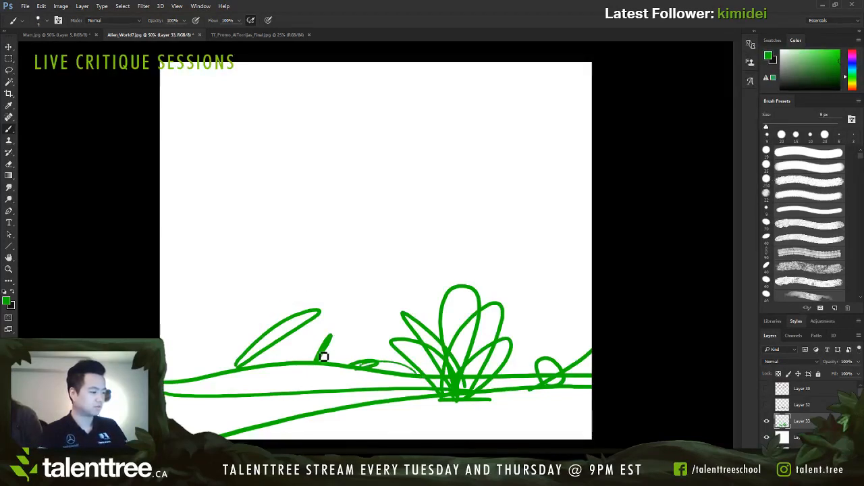
drag(323, 359, 412, 339)
mouse_move(243, 364)
mouse_down()
mouse_move(436, 315)
mouse_move(434, 330)
mouse_move(270, 360)
mouse_move(252, 375)
mouse_move(406, 296)
mouse_move(468, 314)
mouse_move(257, 362)
mouse_move(466, 305)
mouse_up()
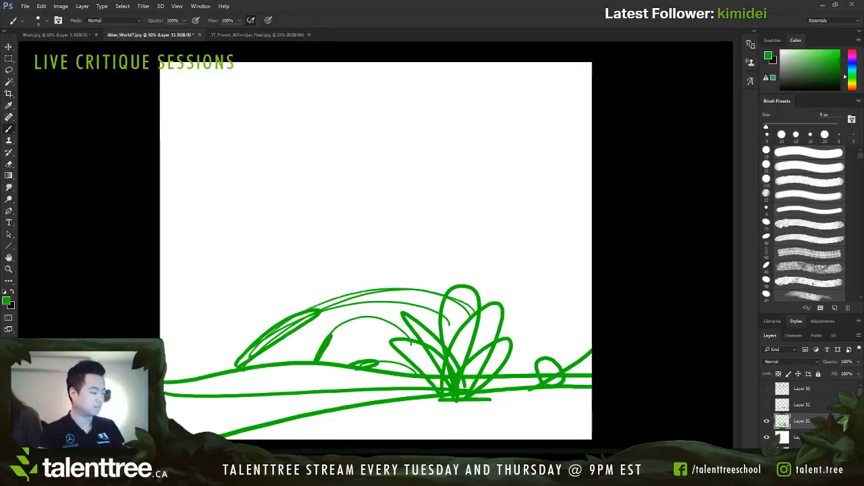
Step: Draw thin arcs linking the small bush and the right edge slope to the large plant
drag(553, 370, 531, 372)
drag(499, 336, 538, 368)
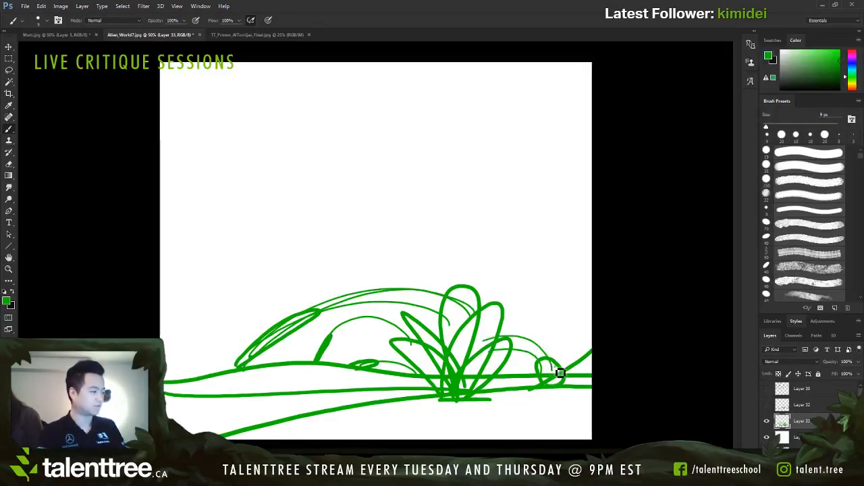
drag(477, 314, 553, 359)
drag(595, 329, 457, 340)
drag(610, 315, 454, 325)
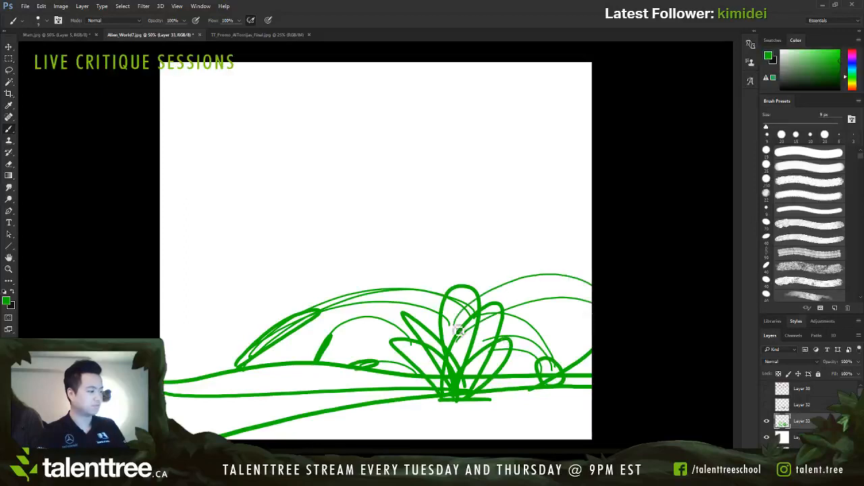
Step: Add wide sweeping arcs from the left onto the large plant and thin flow lines along the ground bands
mouse_move(193, 347)
mouse_down()
mouse_move(443, 283)
mouse_move(465, 289)
mouse_up()
mouse_move(170, 324)
mouse_down()
mouse_move(208, 293)
mouse_move(485, 303)
mouse_up()
drag(269, 241, 490, 312)
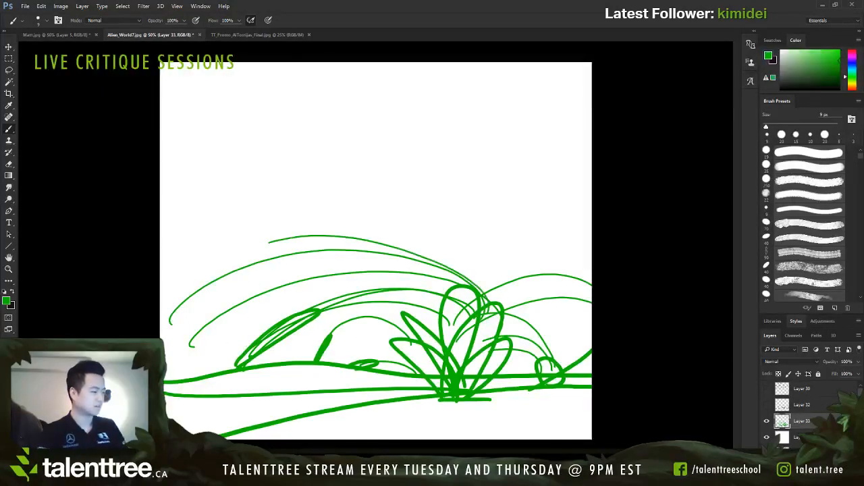
drag(183, 392, 592, 390)
drag(591, 403, 226, 438)
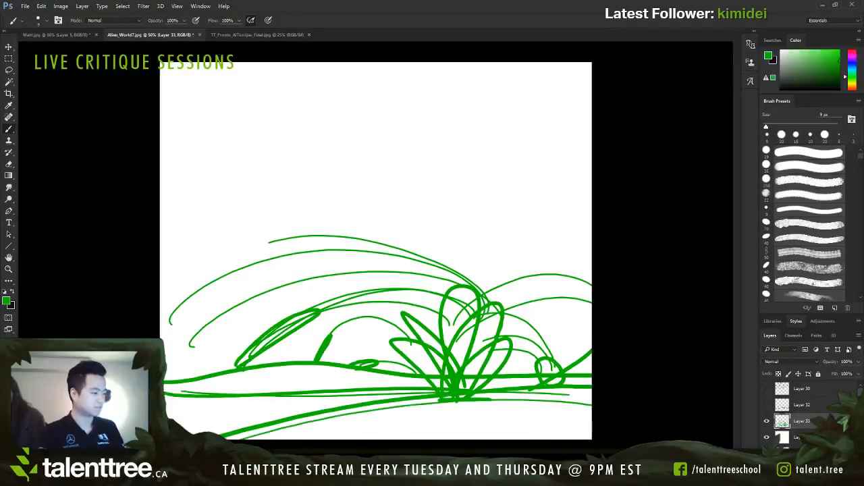
Step: Undo all the thin flow arcs and ground lines, back to the plain green sketch
key(ctrl+alt+z)
key(ctrl+alt+z)
key(ctrl+alt+z)
key(ctrl+alt+z)
key(ctrl+alt+z)
key(ctrl+alt+z)
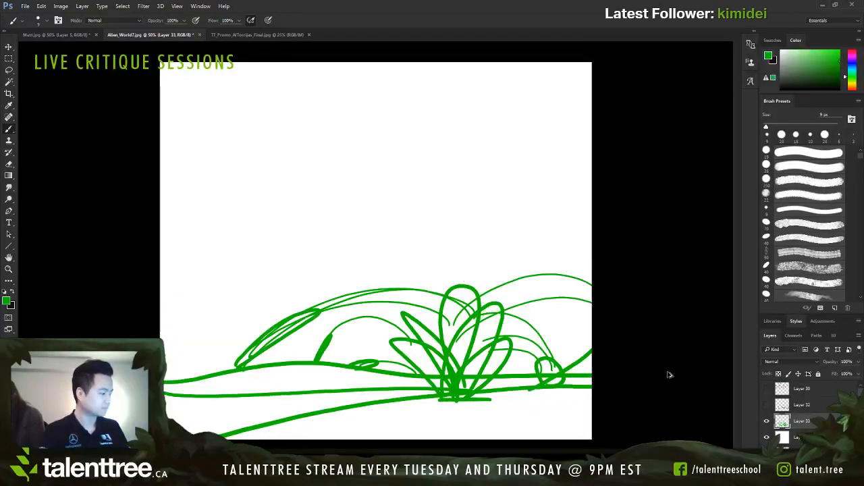
key(ctrl+alt+z)
key(ctrl+alt+z)
key(ctrl+alt+z)
key(ctrl+alt+z)
key(ctrl+alt+z)
key(ctrl+alt+z)
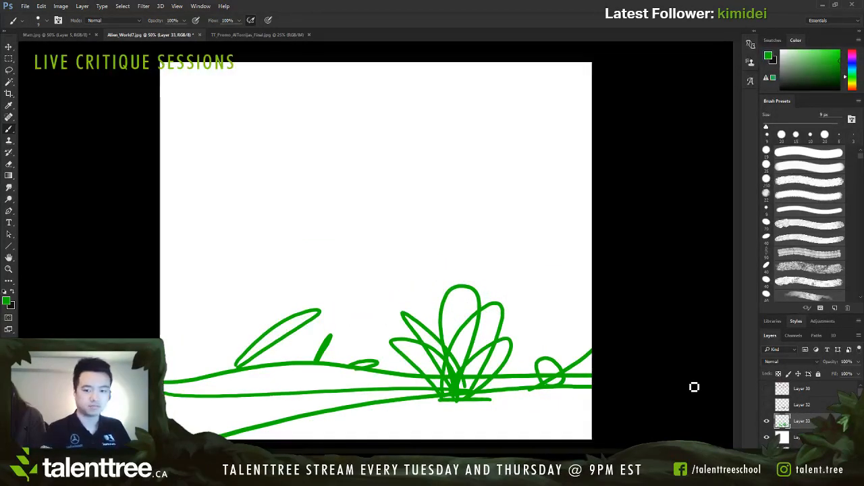
Step: Hide the green sketch and white fill layers, toggling the sketch over the lower painting to compare them
click(767, 421)
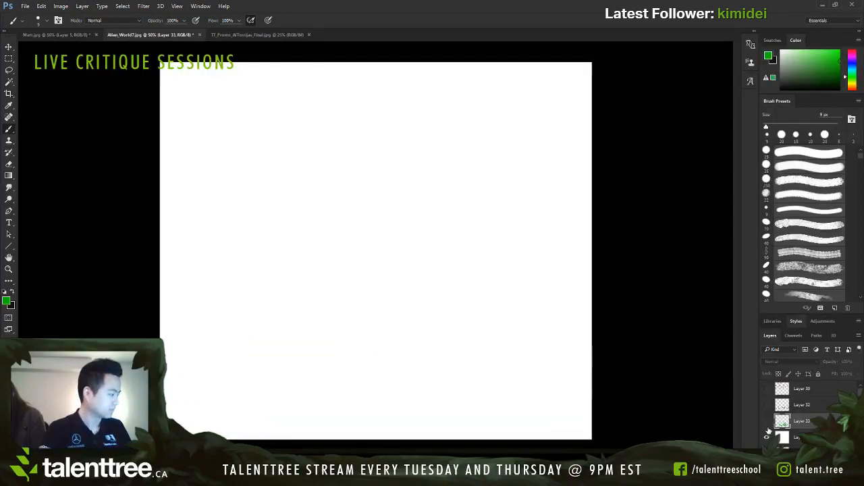
click(767, 437)
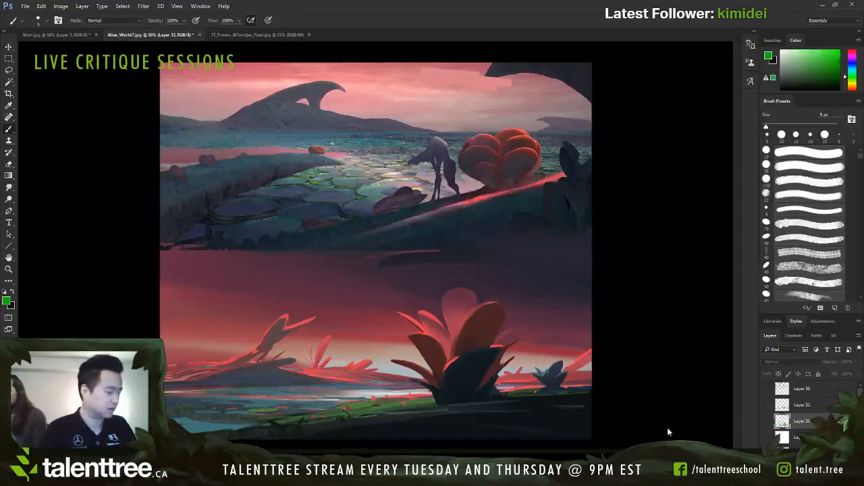
click(768, 422)
click(767, 421)
click(768, 422)
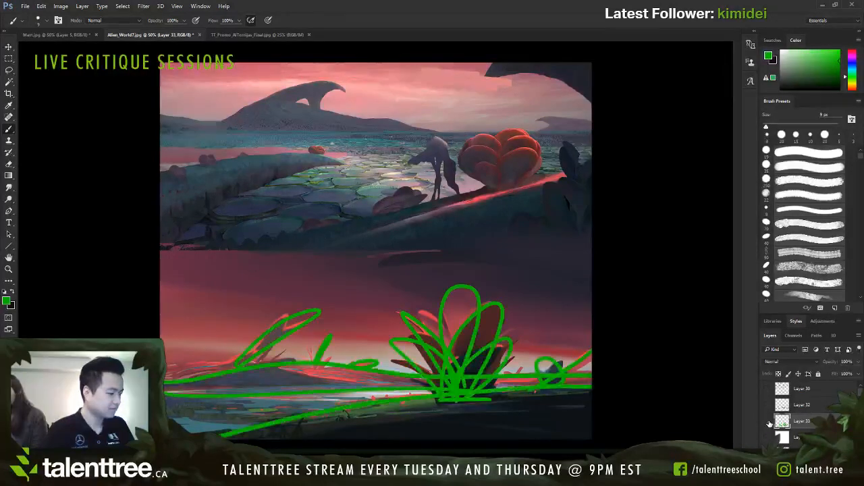
click(768, 422)
click(768, 414)
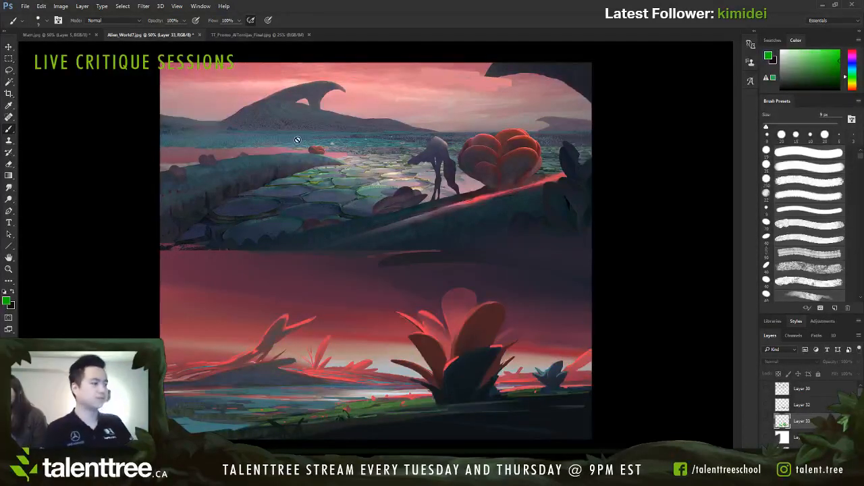
Step: Close the open TT_Promo image document
click(309, 34)
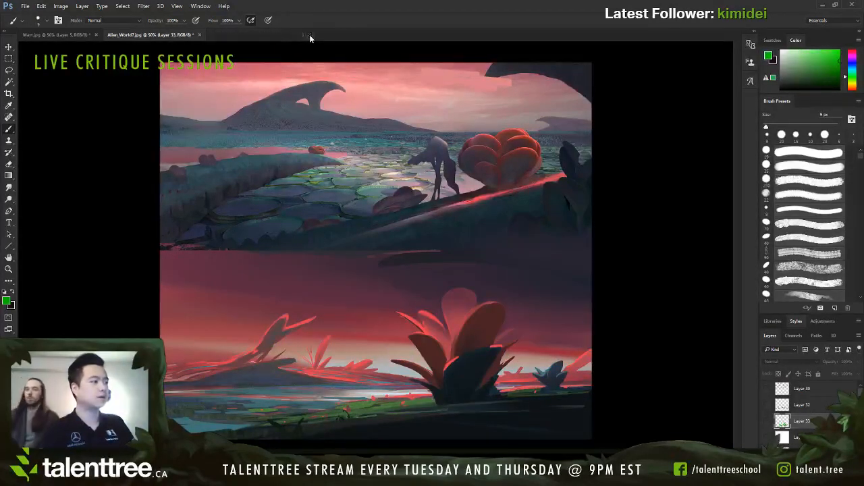
Step: Look at the open throne room painting, returning to the Alien_World7.jpg document
click(31, 35)
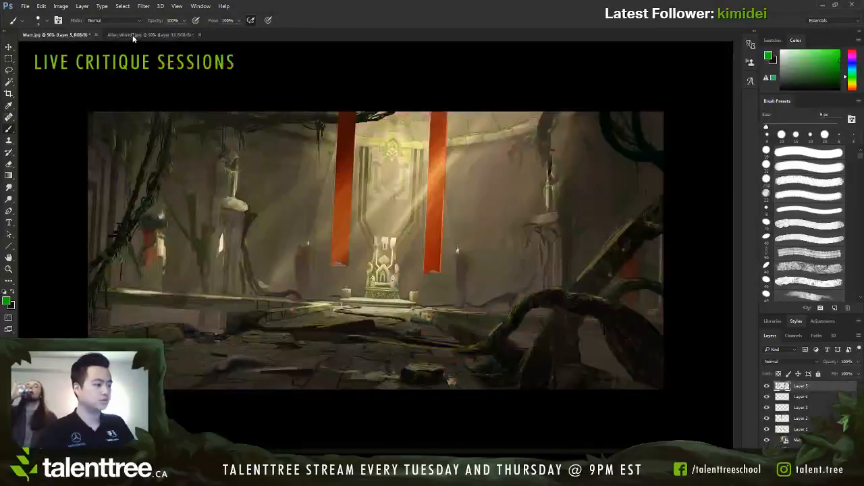
click(121, 34)
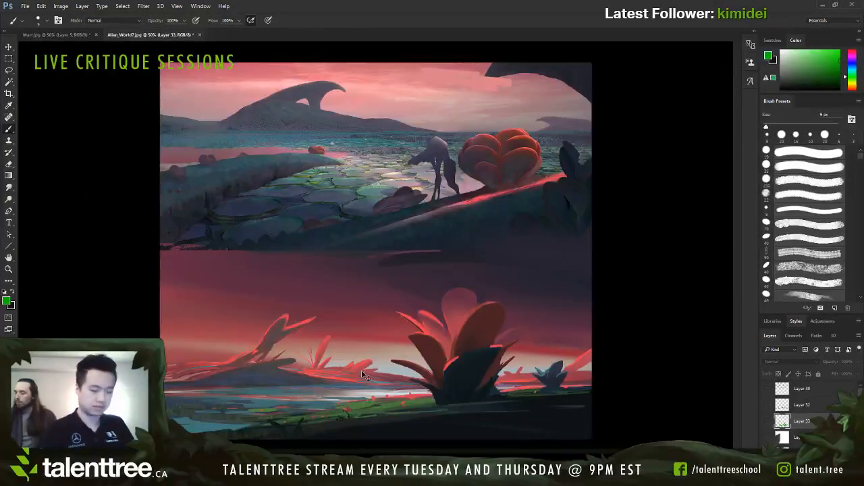
key(ctrl+shift+h)
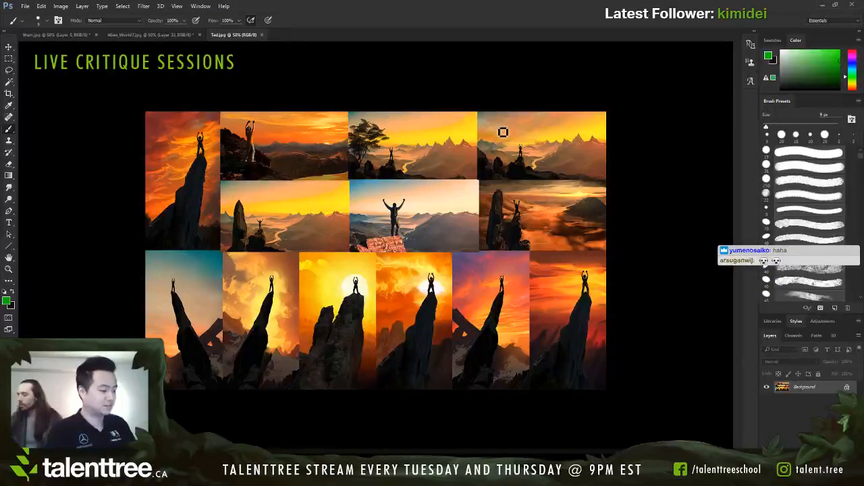
Step: Add an empty layer above the climber silhouette collage and sample red, orange, brown and black tones from its thumbnails
key(ctrl+shift+alt+n)
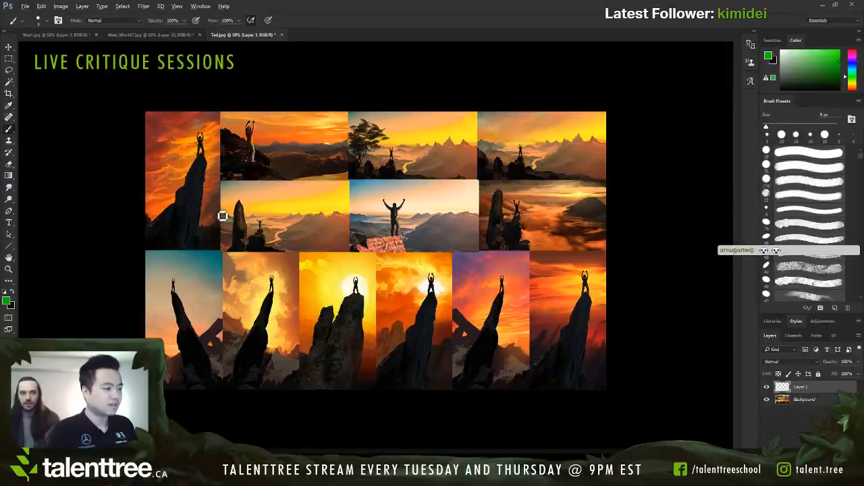
alt+click(211, 195)
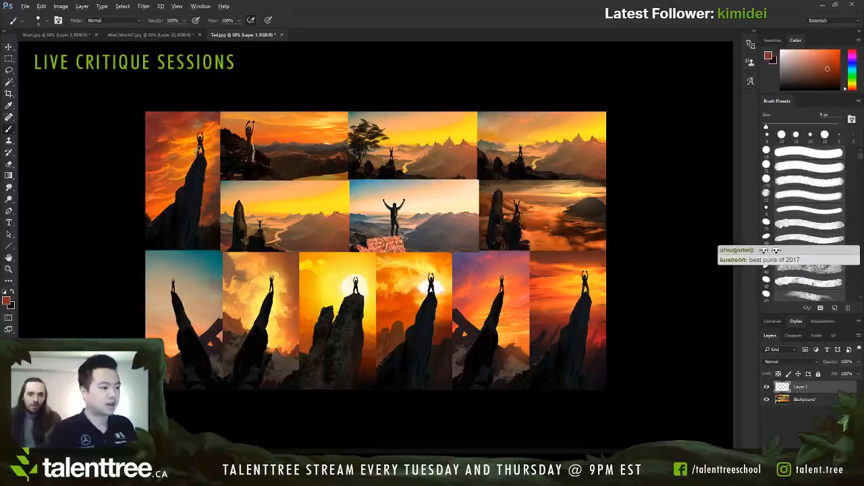
alt+click(193, 149)
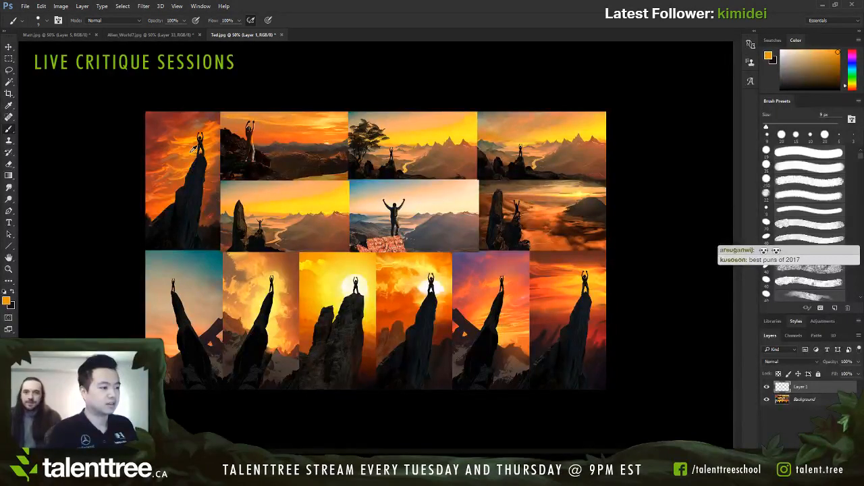
alt+click(320, 135)
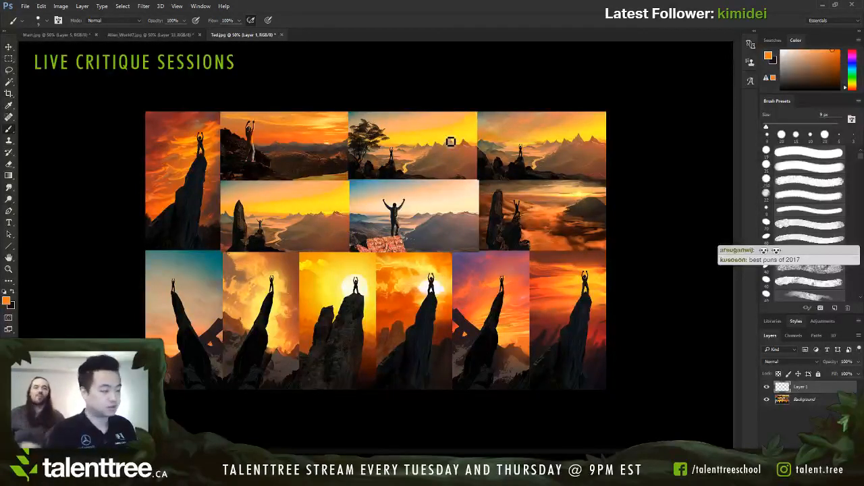
alt+click(582, 152)
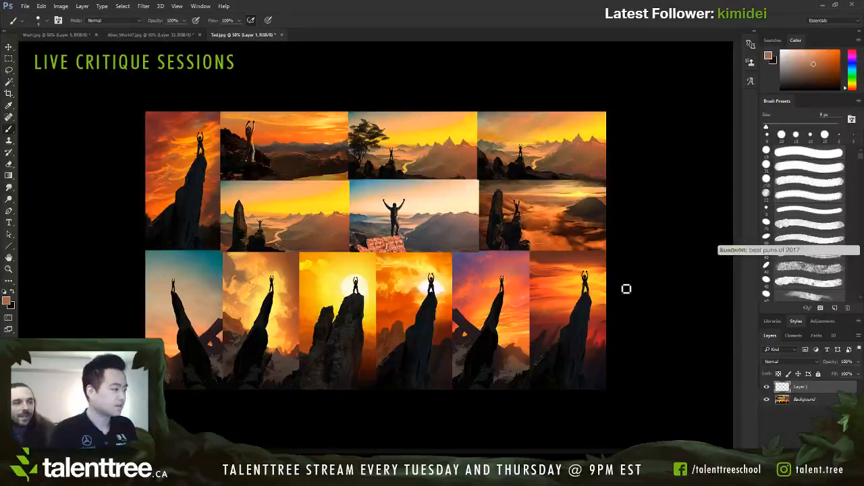
click(766, 387)
click(767, 388)
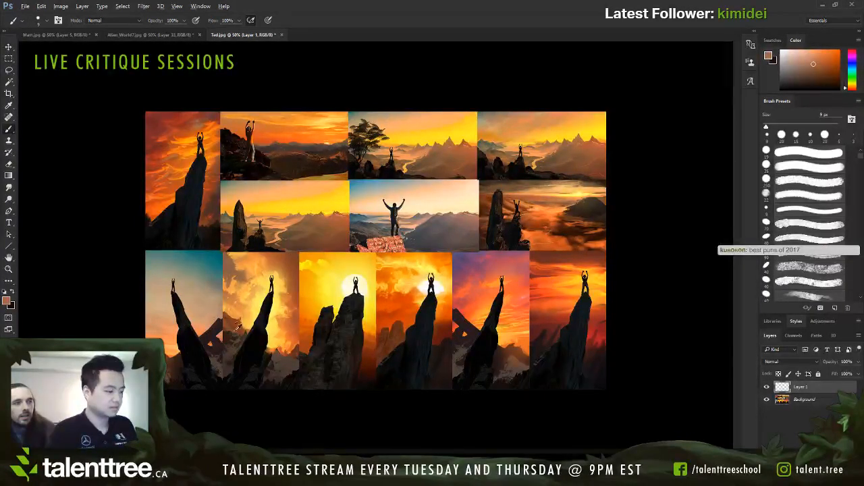
alt+click(257, 338)
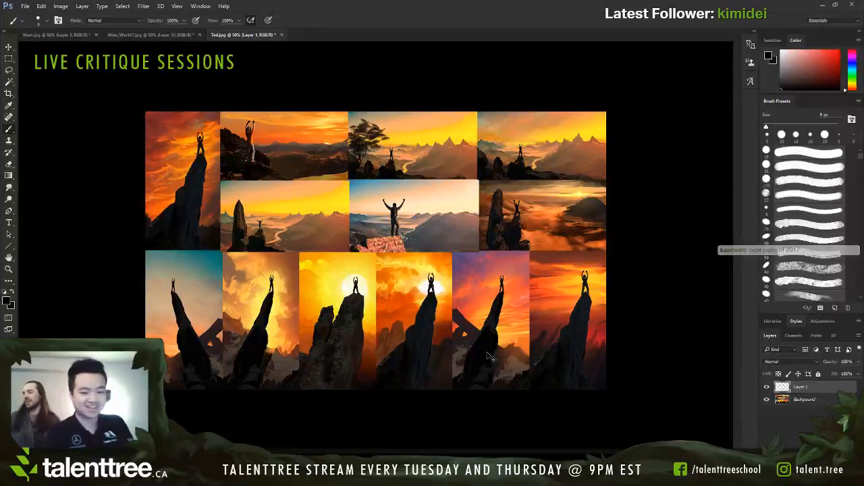
Step: Add a second empty layer and sample the muted purple from the sky of the purple-and-orange sunset thumbnail
key(ctrl+plus)
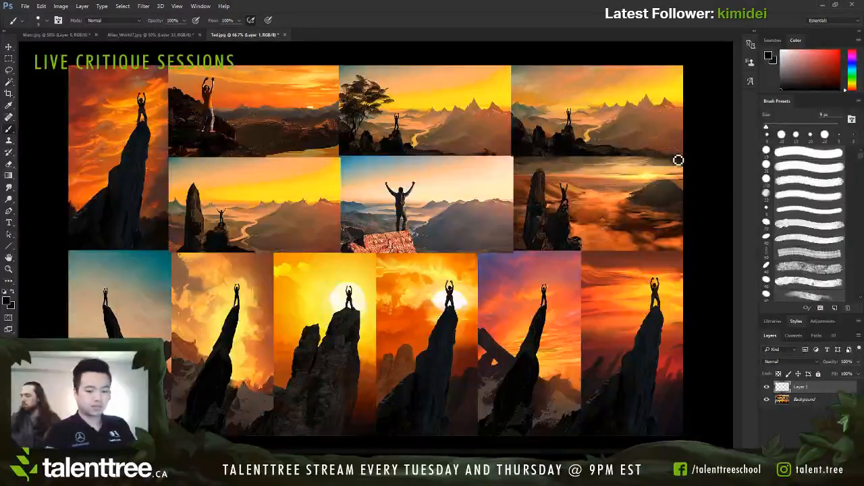
key(ctrl+minus)
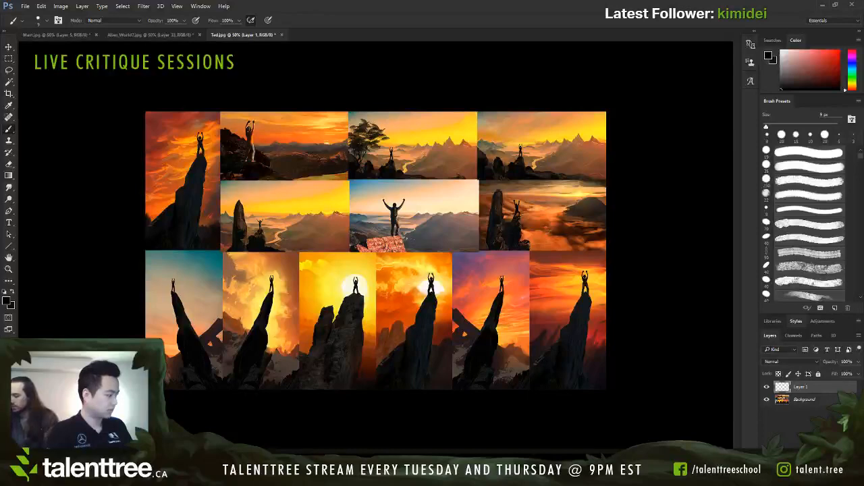
key(ctrl+shift+alt+n)
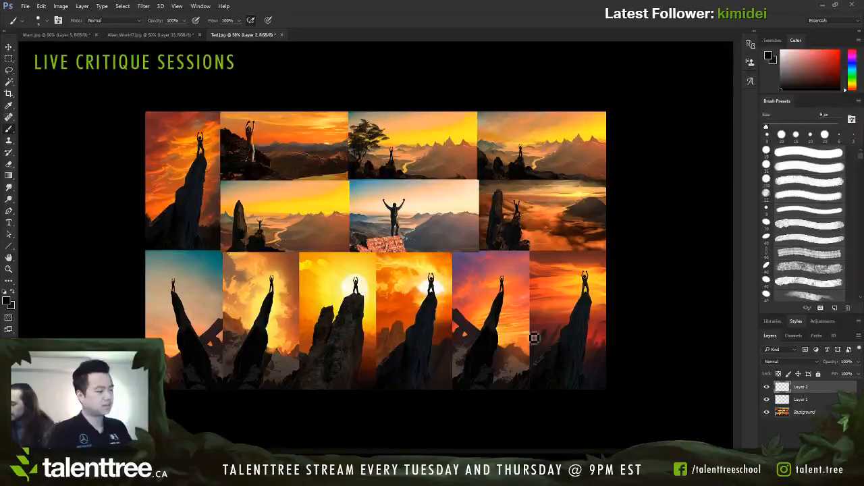
alt+click(471, 279)
Step: Try purple brush strokes around the climbers in the last two bottom-row thumbnails, enlarging the brush to 35 px and undoing each stroke
mouse_move(501, 270)
mouse_down()
mouse_move(455, 318)
mouse_move(537, 301)
mouse_up()
key(ctrl+z)
key(])
key(])
key(])
key(])
key(])
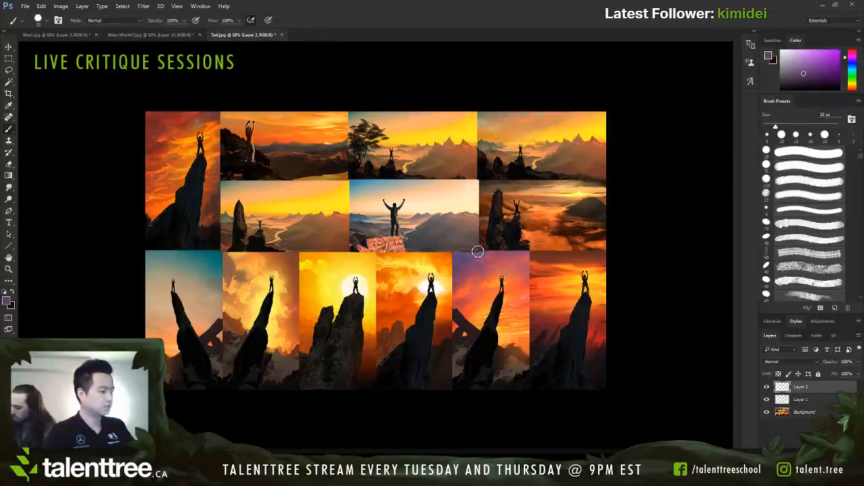
key(])
mouse_move(482, 249)
mouse_down()
mouse_move(447, 320)
mouse_move(515, 257)
mouse_move(445, 329)
mouse_up()
key(ctrl+z)
mouse_move(524, 300)
mouse_down()
mouse_move(525, 334)
mouse_move(523, 262)
mouse_up()
key(ctrl+z)
mouse_move(601, 290)
mouse_down()
mouse_move(535, 285)
mouse_move(636, 322)
mouse_move(606, 291)
mouse_up()
key(ctrl+z)
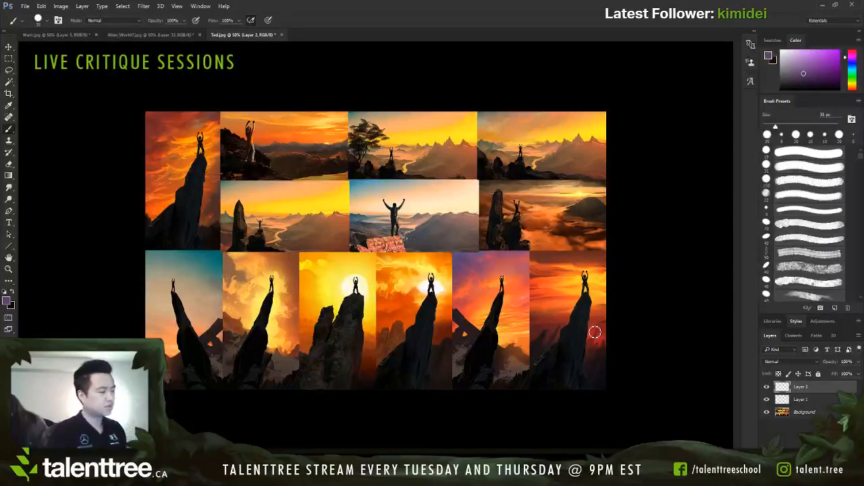
Step: Reduce the brush size to 15 px
key(bracketleft)
key(bracketleft)
key(bracketleft)
key(bracketleft)
key(bracketleft)
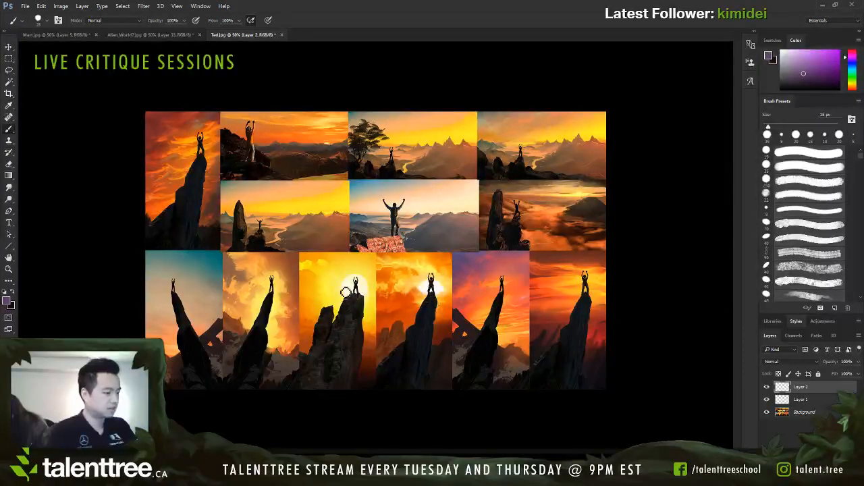
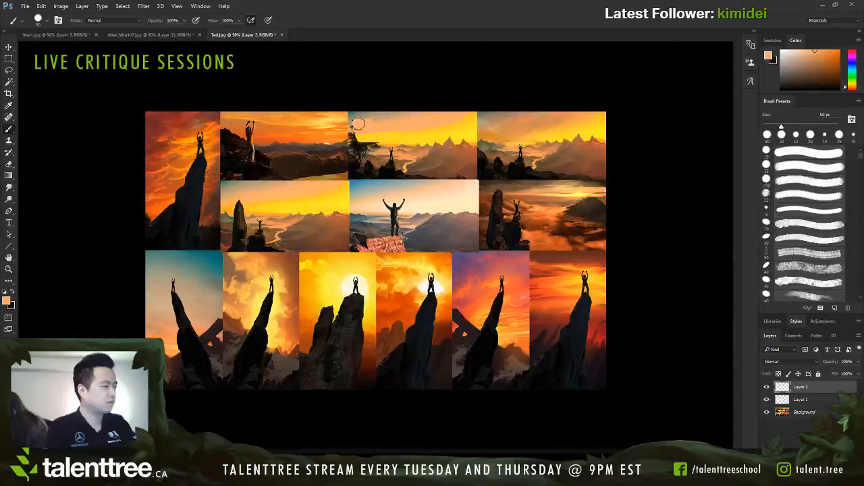
Step: Paint over the tree beside the climber in the third top-row thumbnail using sampled sky tones and a progressively smaller brush
alt+click(365, 138)
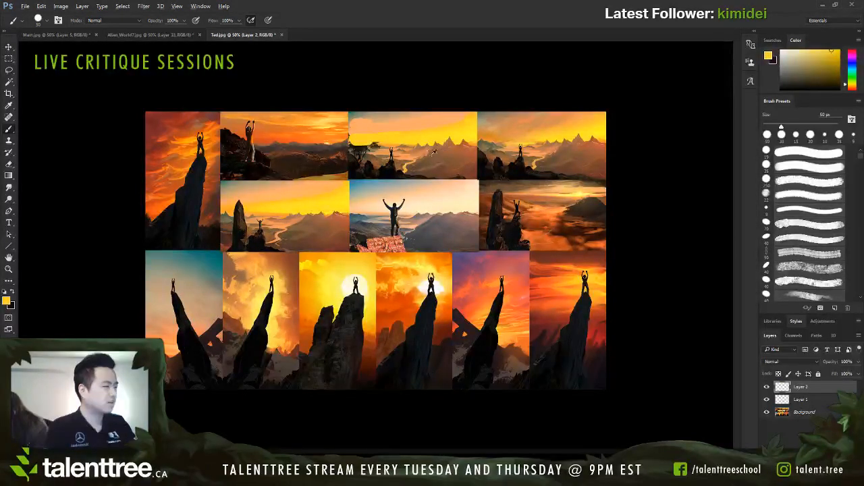
alt+click(376, 155)
alt+click(372, 153)
key([)
mouse_move(377, 145)
mouse_down()
mouse_move(367, 160)
mouse_move(378, 162)
mouse_up()
alt+click(381, 147)
key([)
key([)
alt+click(381, 160)
Step: Replace the jagged distant peaks in the third top-row thumbnail with flat-topped reddish-brown mesas using a 30 px brush
alt+click(410, 168)
key([)
key([)
alt+click(423, 163)
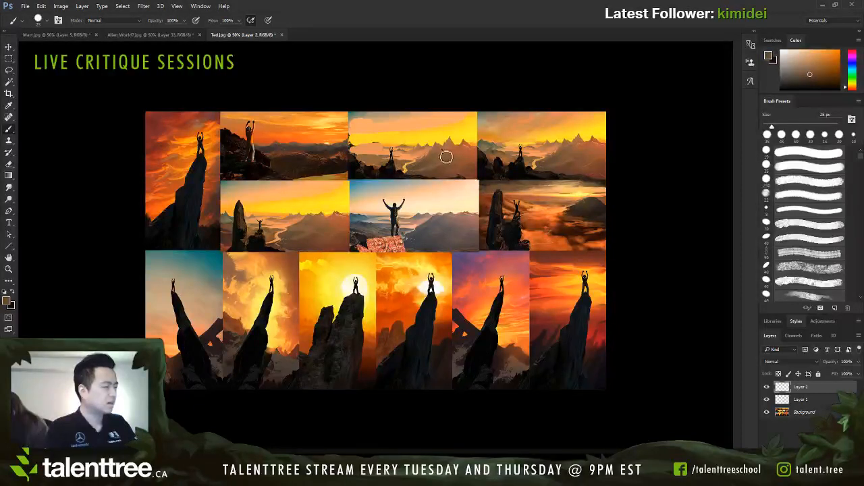
key(])
mouse_move(436, 158)
mouse_down()
mouse_move(445, 142)
mouse_move(478, 143)
mouse_up()
alt+click(464, 143)
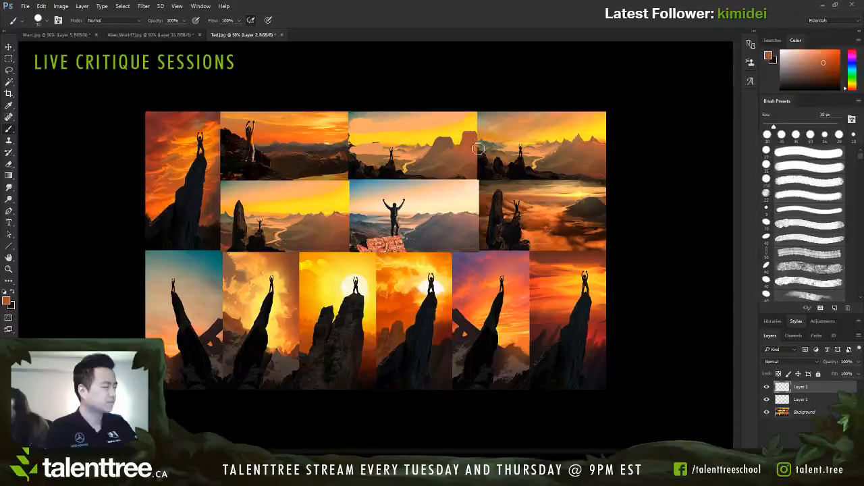
Step: Try a tall black rock pillar beside the climber in the third top-row thumbnail at 25 px, undo it and resample dark tones
alt+click(372, 154)
alt+click(365, 164)
key([)
mouse_move(365, 169)
mouse_down()
mouse_move(356, 144)
mouse_move(371, 175)
mouse_up()
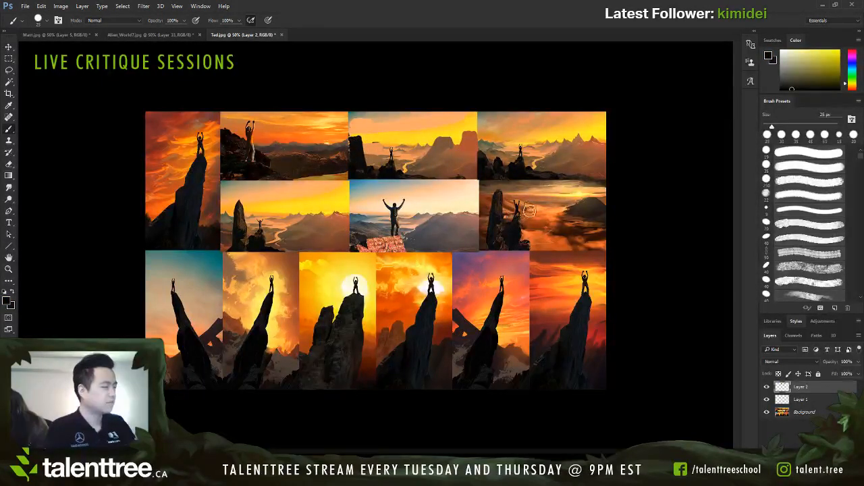
key(ctrl+z)
alt+click(369, 154)
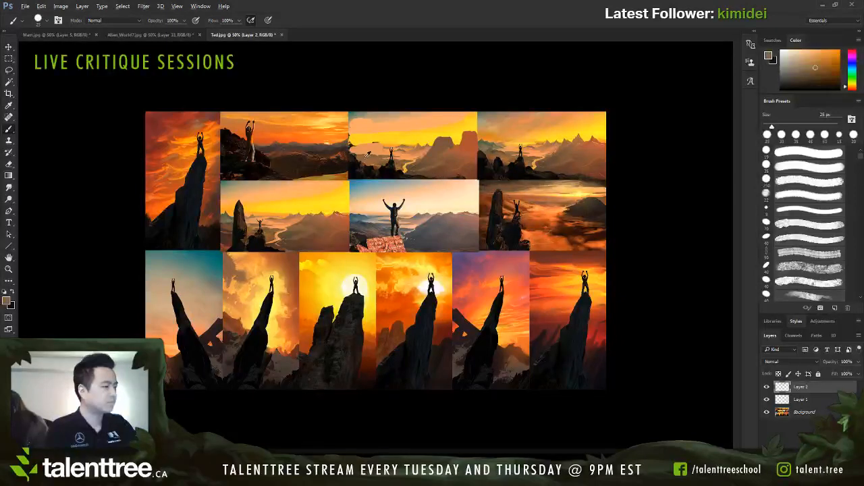
alt+click(365, 170)
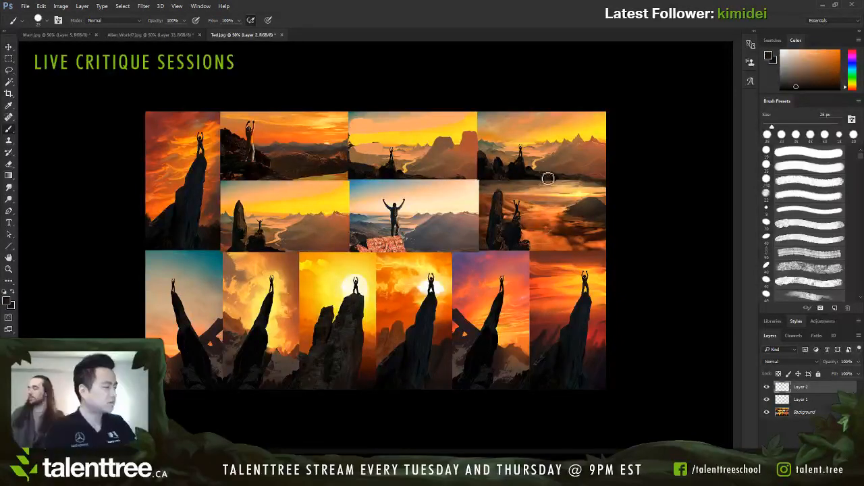
Step: Cover the rocks beside the climber in the last top-row thumbnail with sampled orange and shape a black mound beneath the figure
alt+click(517, 168)
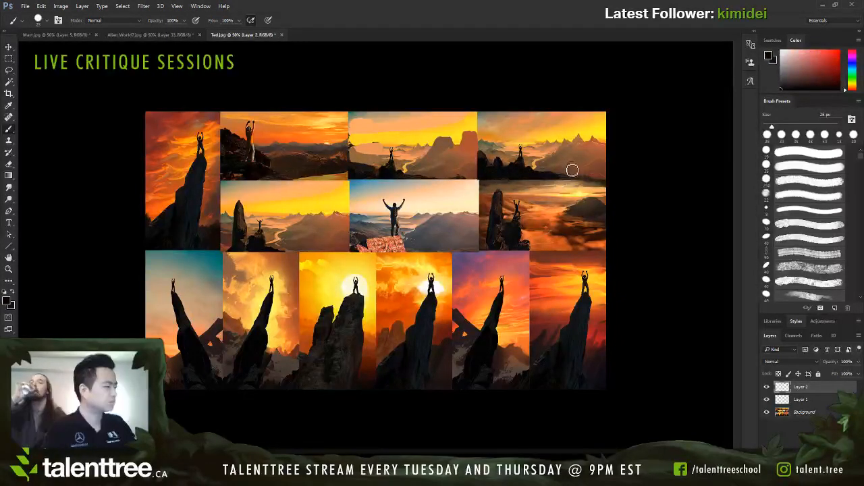
alt+click(529, 157)
alt+click(514, 152)
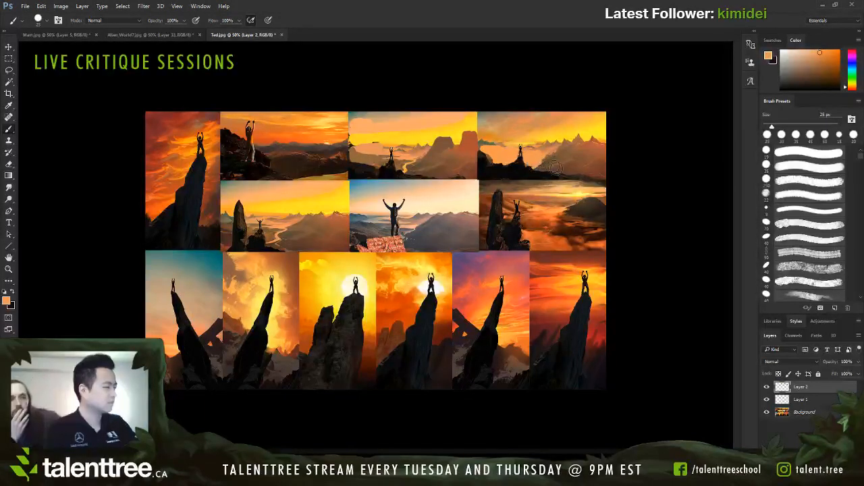
alt+click(538, 172)
drag(540, 169, 570, 145)
key(ctrl+z)
Step: Paint taller, pointed brown peaks over the far mountains in the last top-row thumbnail, setting the brush to 20 px
alt+click(571, 158)
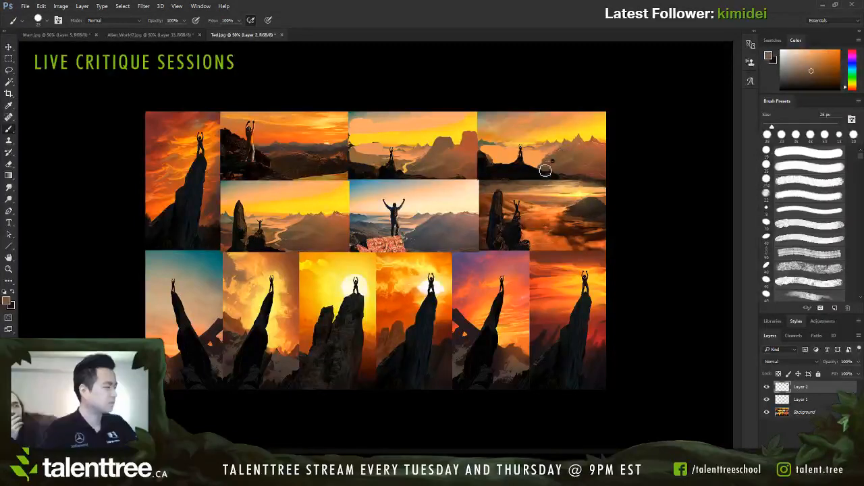
key(bracketright)
key(bracketleft)
key(bracketleft)
key(bracketleft)
key(bracketright)
key(bracketright)
key(bracketright)
mouse_move(571, 143)
mouse_down()
mouse_move(593, 146)
mouse_move(600, 132)
mouse_up()
key(bracketleft)
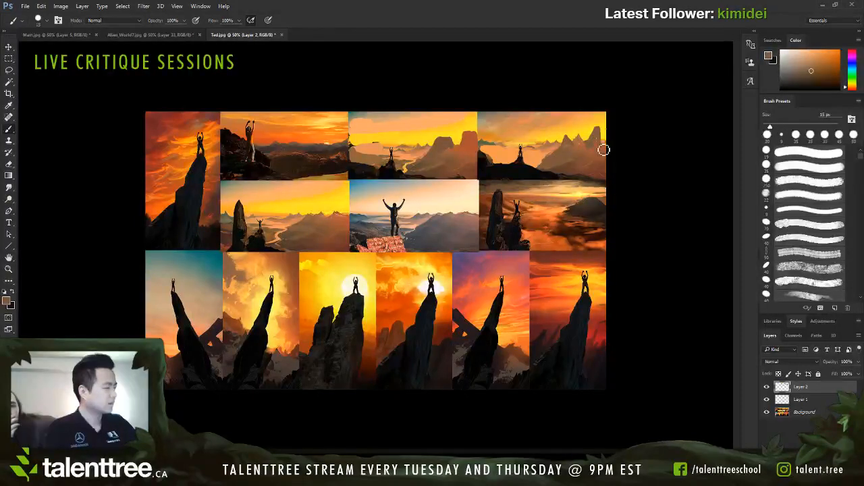
key(bracketright)
alt+click(605, 157)
Step: Add slim olive-brown rock spires on both sides of the climber in the last top-row thumbnail with a 10 px brush
alt+click(524, 143)
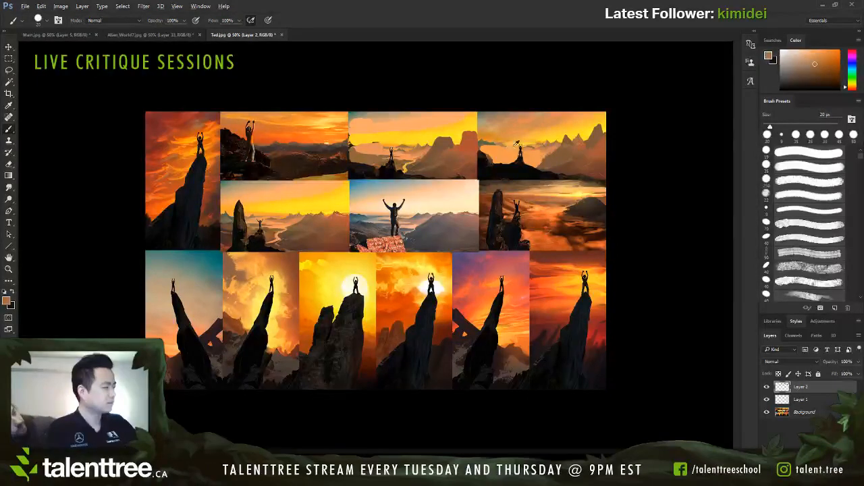
alt+click(494, 140)
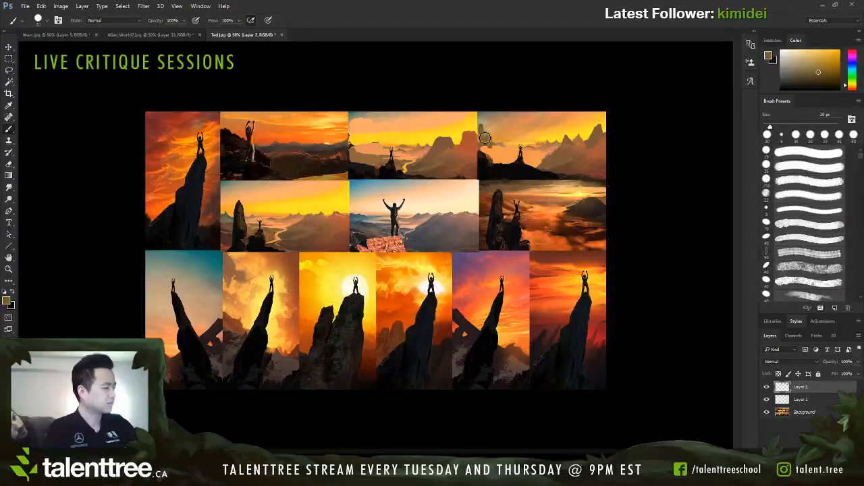
key(bracketleft)
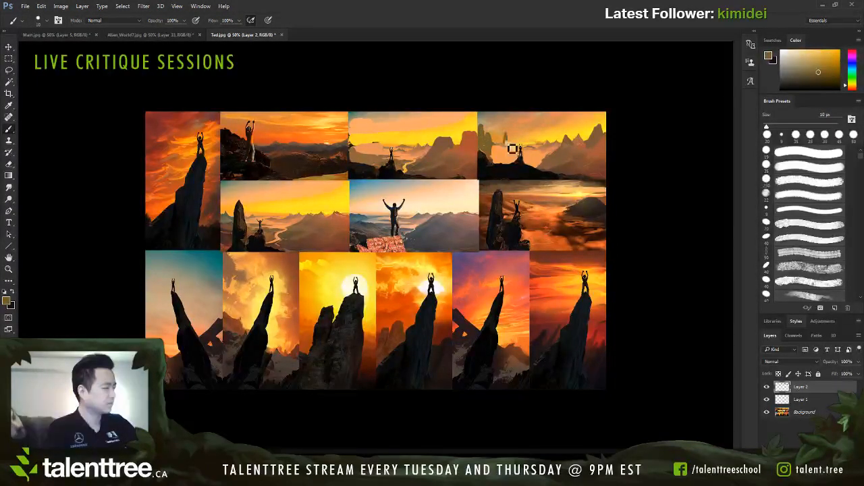
key(bracketleft)
key(bracketright)
drag(549, 147, 549, 135)
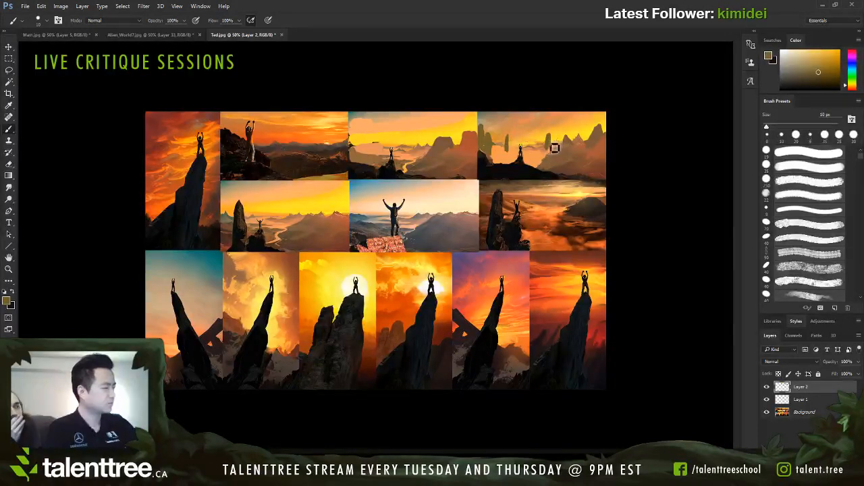
Step: Sample the mountain brown and build the far peaks in the last top-row thumbnail into a tall, broad cliff mass
alt+click(555, 149)
key(bracketright)
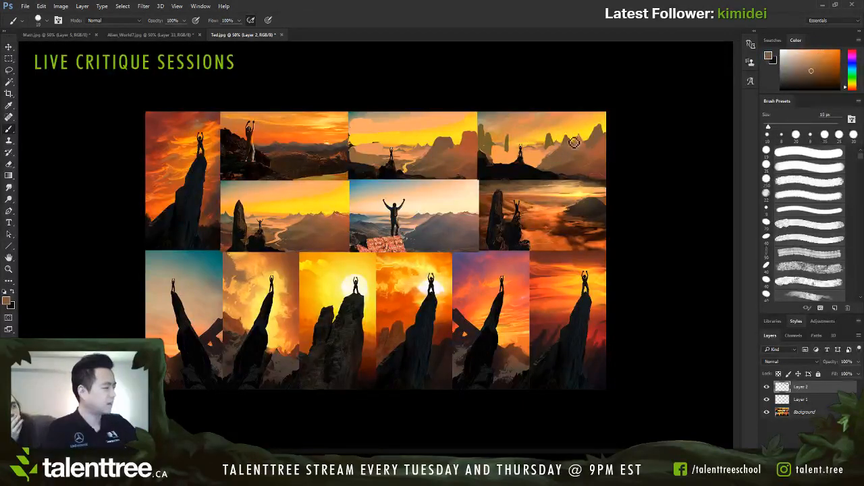
key(bracketright)
mouse_move(580, 142)
mouse_down()
mouse_move(604, 133)
mouse_move(585, 149)
mouse_move(609, 140)
mouse_move(606, 131)
mouse_move(595, 146)
mouse_move(571, 153)
mouse_up()
alt+click(590, 150)
key(bracketleft)
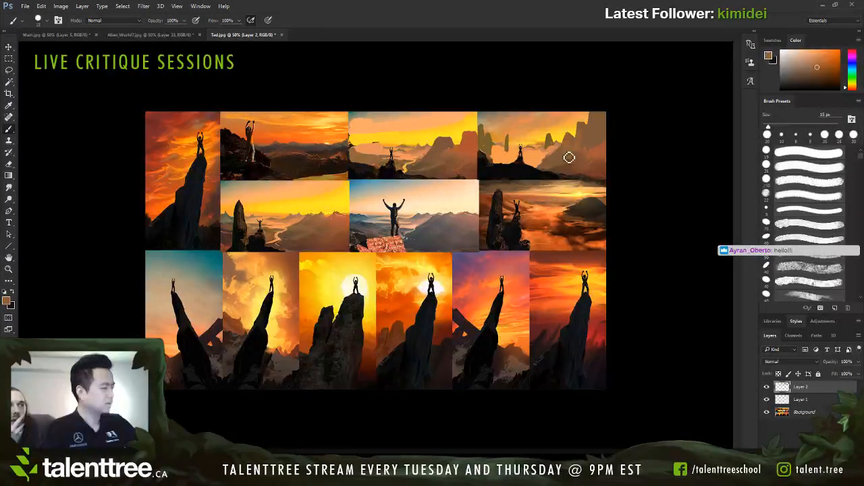
Step: Try a cream line along the mountain ridge in the second row's first thumbnail with an 8 px brush and undo it
alt+click(344, 219)
key(bracketleft)
key(bracketleft)
key(bracketleft)
alt+click(439, 198)
mouse_move(324, 204)
mouse_down()
mouse_move(270, 209)
mouse_move(340, 190)
mouse_move(267, 259)
mouse_up()
key(ctrl+z)
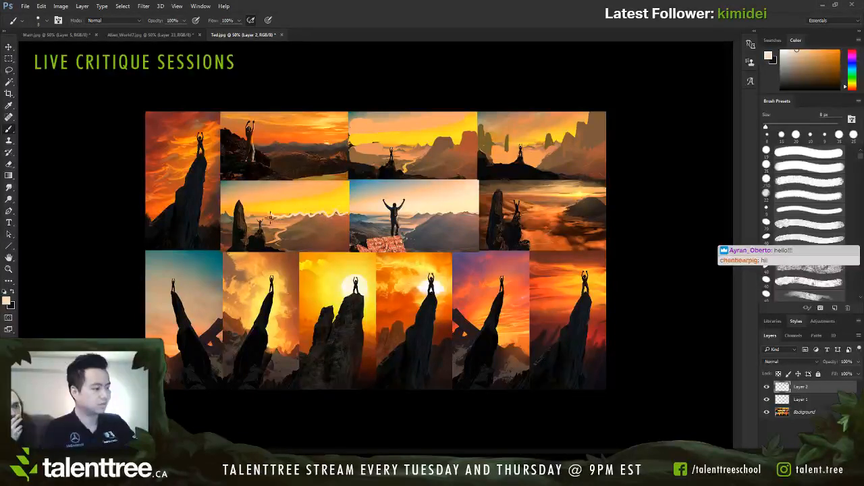
key(ctrl+z)
Step: Try dark 30 px strokes near the climber in the second row's first thumbnail and across the blue-sky climber thumbnail, undoing each
alt+click(246, 230)
key(bracketright)
key(bracketright)
key(bracketright)
key(bracketright)
key(bracketright)
mouse_move(255, 251)
mouse_down()
mouse_move(247, 190)
mouse_move(241, 252)
mouse_up()
key(bracketright)
key(ctrl+z)
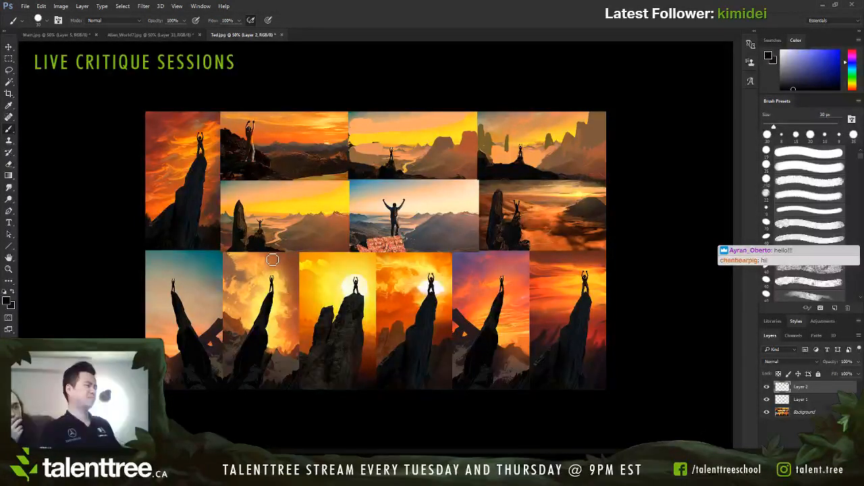
mouse_move(272, 259)
mouse_down()
mouse_move(276, 215)
mouse_move(278, 226)
mouse_up()
key(ctrl+z)
mouse_move(399, 198)
mouse_down()
mouse_move(368, 196)
mouse_move(378, 216)
mouse_up()
key(ctrl+z)
Step: Cover the brick-textured rock under the blue-sky climber with a near-black ledge, reducing the brush from 35 to 20 px
alt+click(415, 231)
key(bracketright)
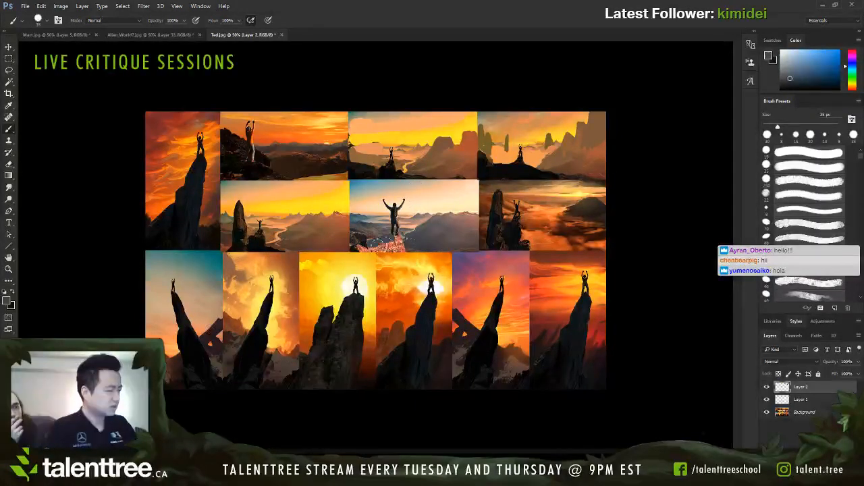
alt+click(370, 241)
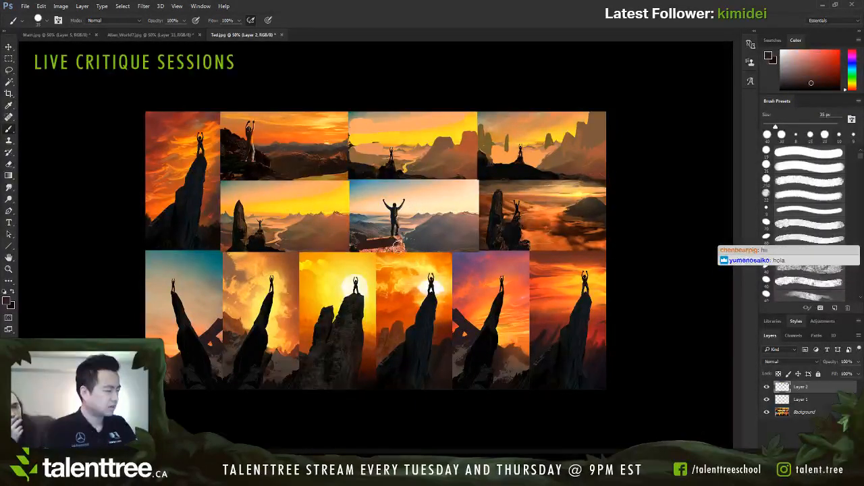
key(bracketleft)
alt+click(393, 242)
key(bracketleft)
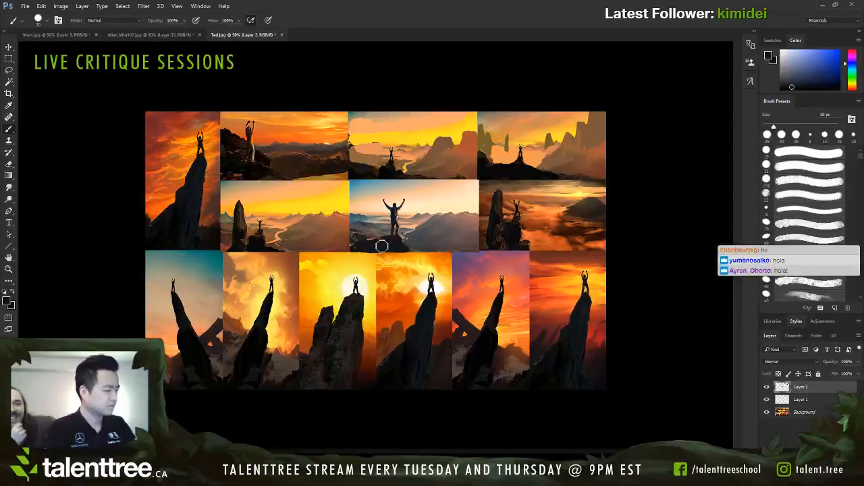
key(bracketleft)
key(bracketleft)
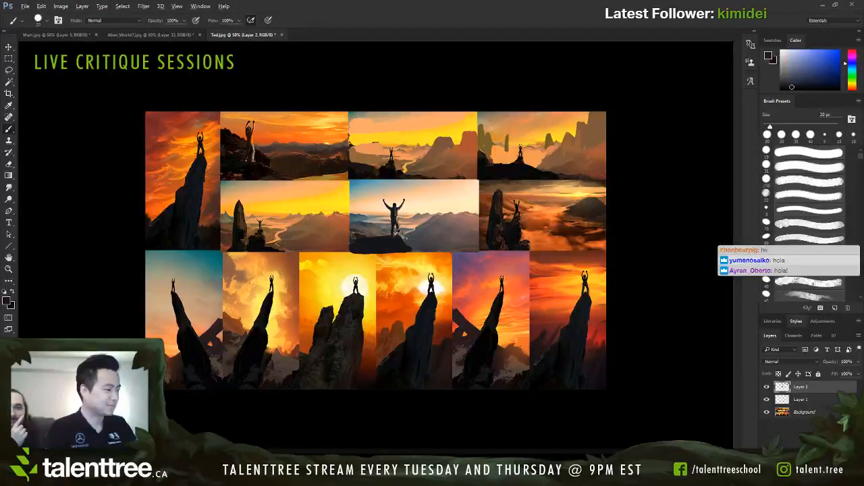
alt+click(387, 241)
Step: Sample pinkish and cream tones and paint pale mist streaks behind the blue-sky climber with a small 8 px brush
key(bracketleft)
key(bracketleft)
key(bracketleft)
key(bracketleft)
key(bracketleft)
key(bracketleft)
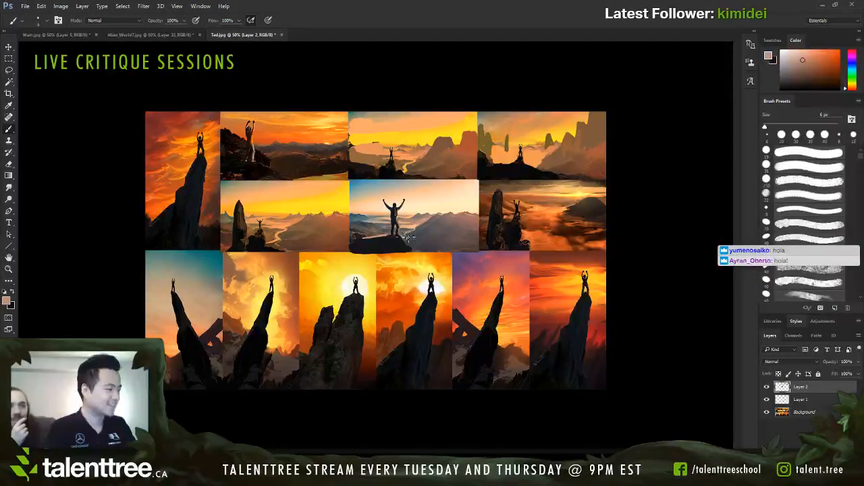
key(bracketright)
key(bracketright)
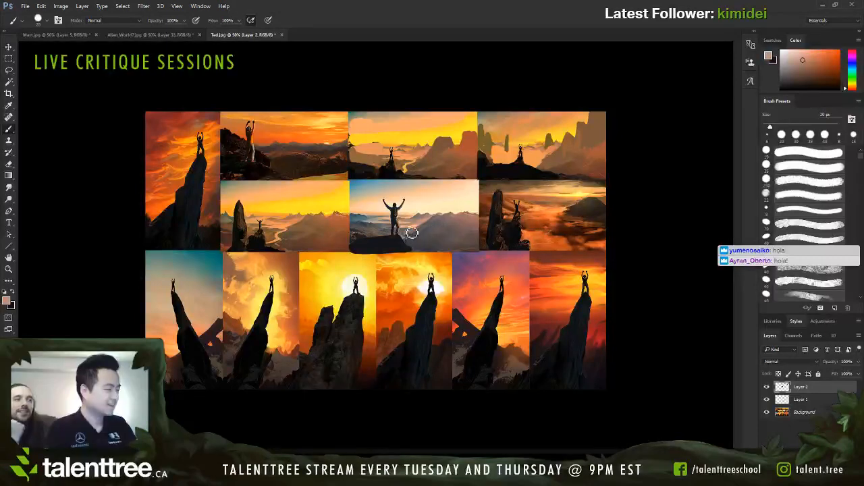
key(bracketleft)
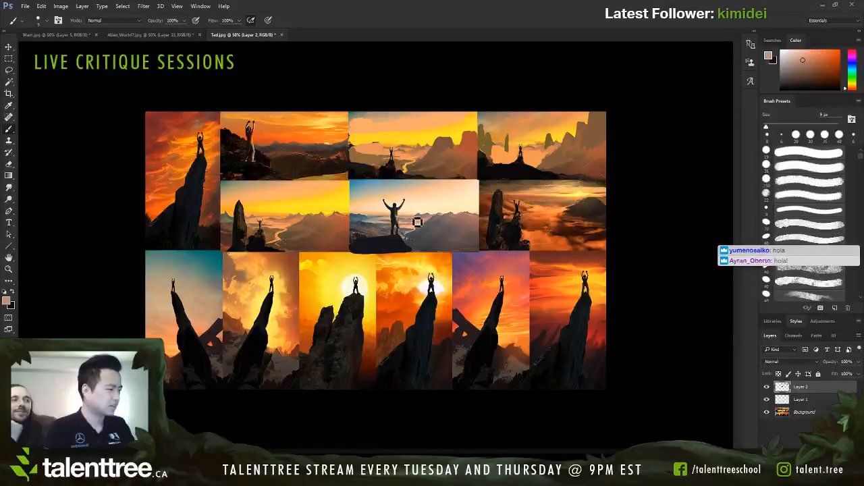
alt+click(417, 209)
key(bracketleft)
alt+click(400, 220)
drag(388, 223, 363, 221)
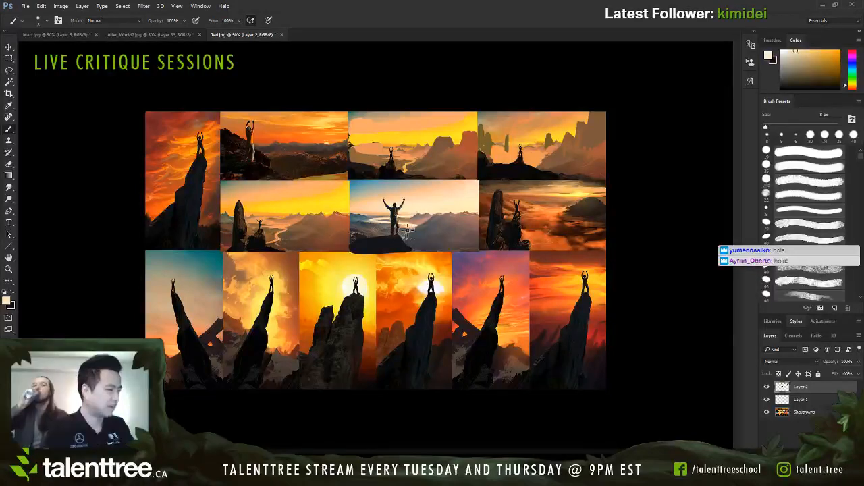
Step: Sample dark grey and darken the hills behind the rock ledge in the blue-sky thumbnail, reducing the brush from 40 to 20 px
key(bracketright)
key(bracketright)
key(bracketright)
key(bracketright)
key(bracketright)
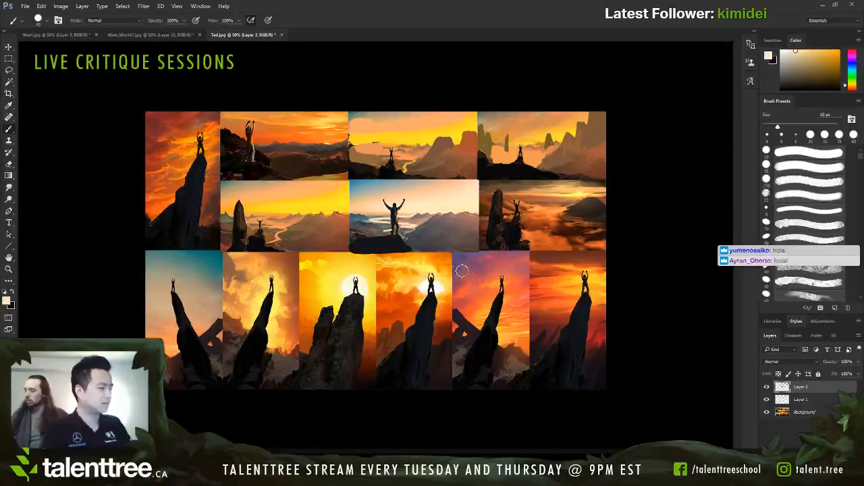
alt+click(401, 238)
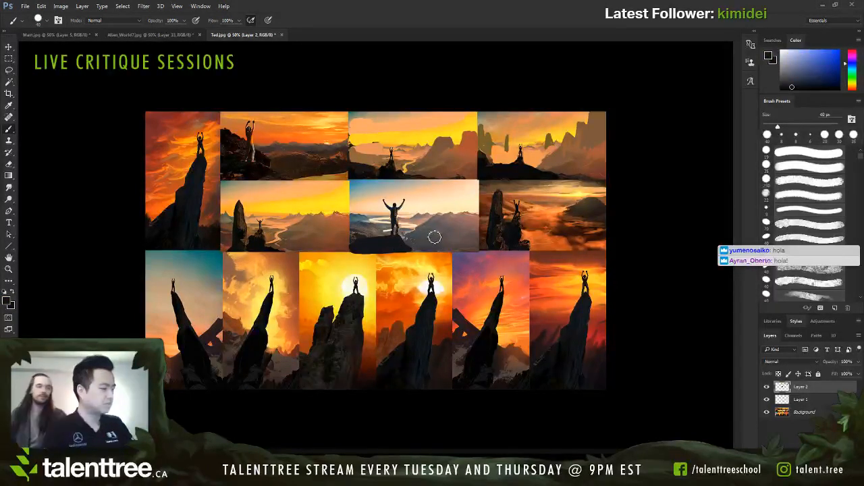
alt+click(366, 229)
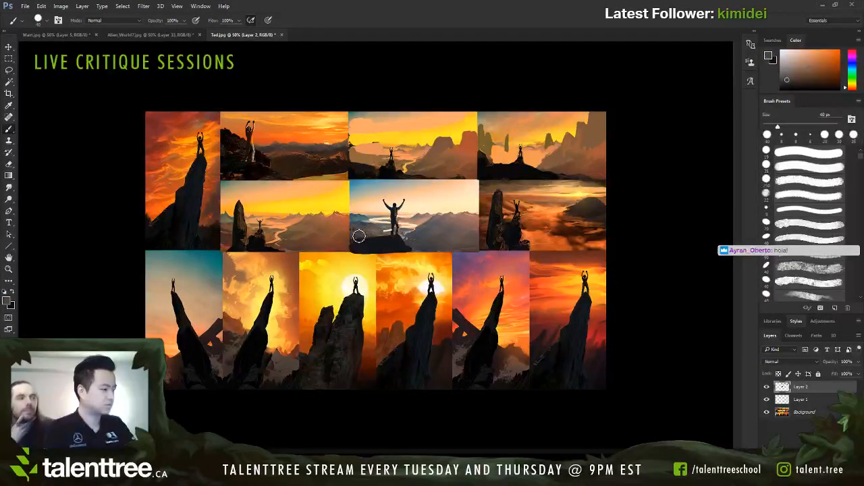
key(bracketleft)
key(bracketleft)
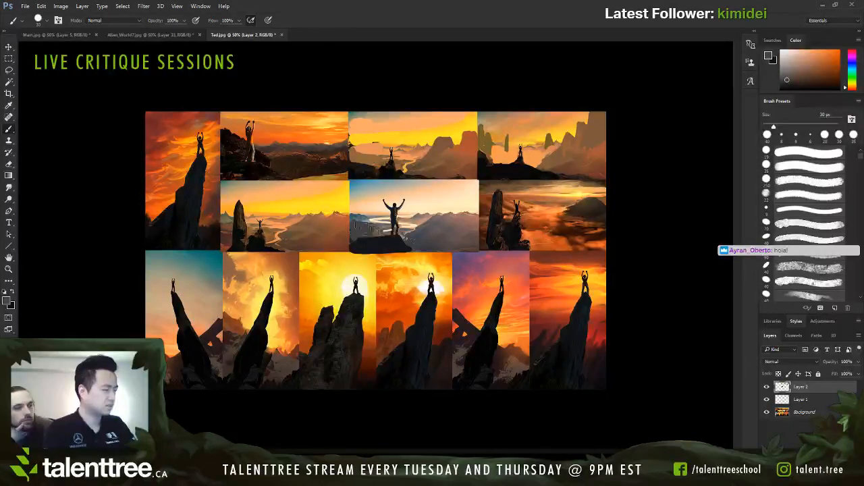
key(bracketleft)
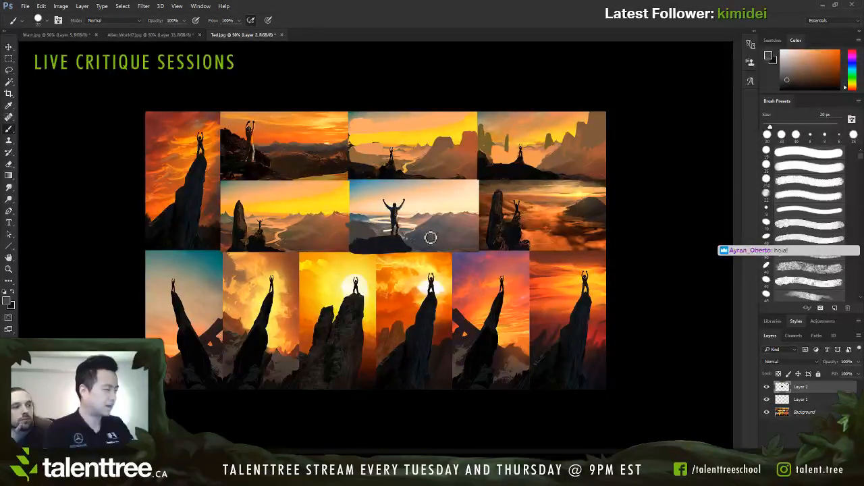
Step: Paint a solid blue-grey mountain slope over the distant range beside the blue-sky climber, finishing with a 20 px brush
alt+click(440, 228)
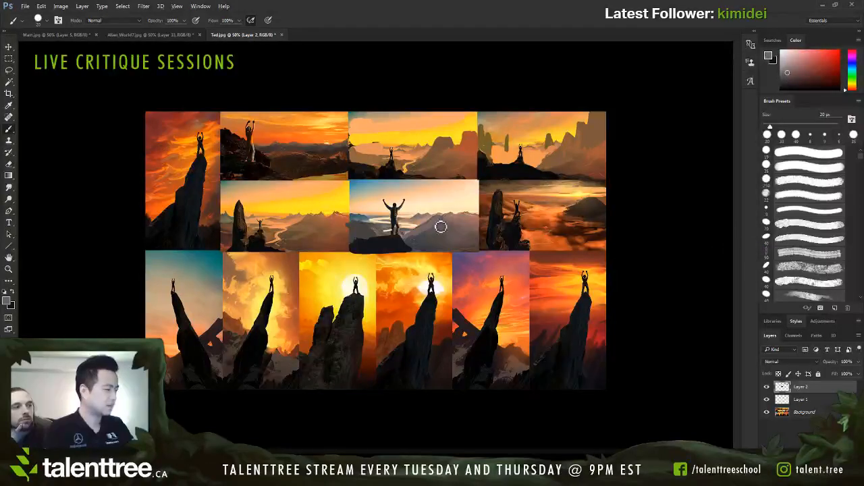
alt+click(427, 237)
key(bracketright)
mouse_move(459, 230)
mouse_down()
mouse_move(436, 235)
mouse_move(453, 218)
mouse_move(470, 219)
mouse_move(457, 218)
mouse_move(482, 218)
mouse_up()
key(bracketleft)
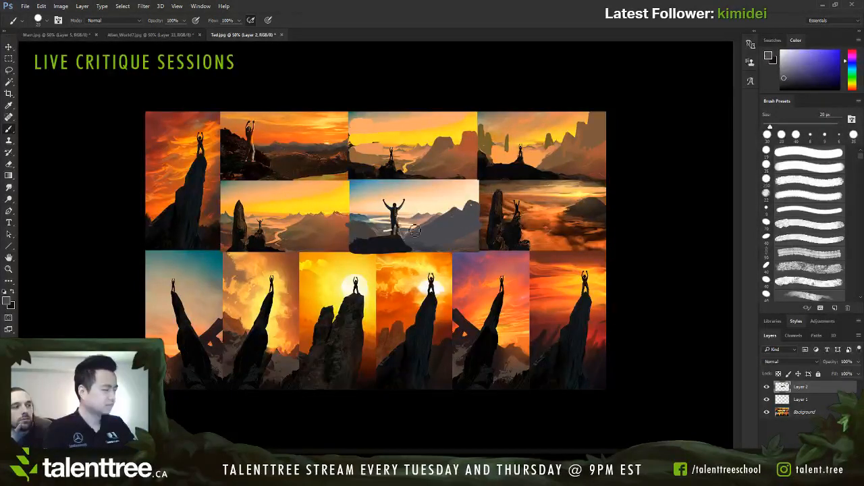
key(bracketleft)
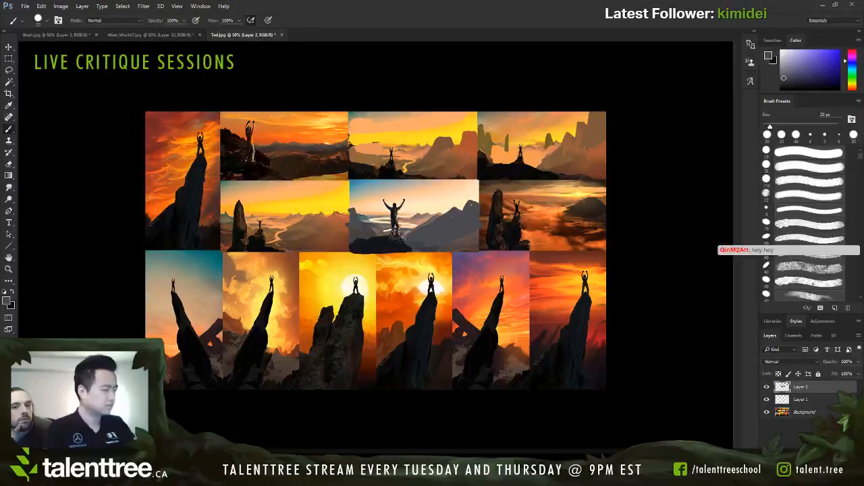
Step: Switch to the first open painting document
click(56, 34)
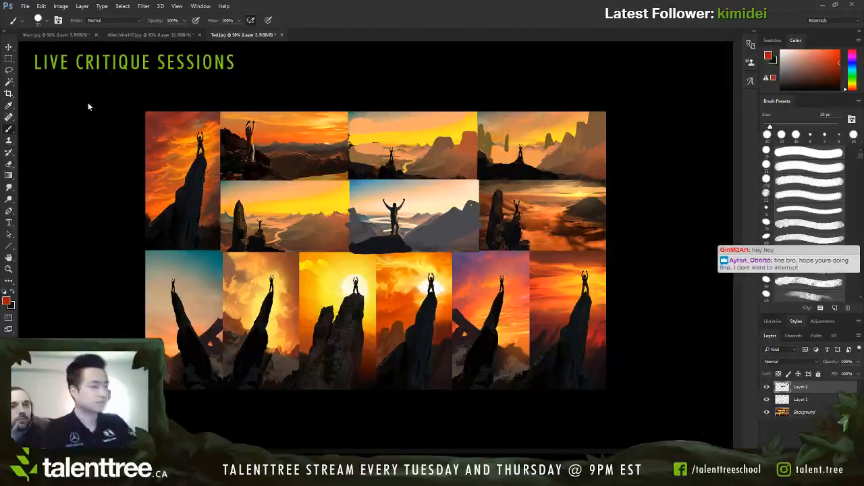
Step: Outline the rock ledge and mountain ridges around the blue-sky climber and in the yellow-sky valley thumbnail in red with an 8 px brush
key(bracketleft)
key(bracketleft)
key(bracketleft)
drag(380, 239, 409, 238)
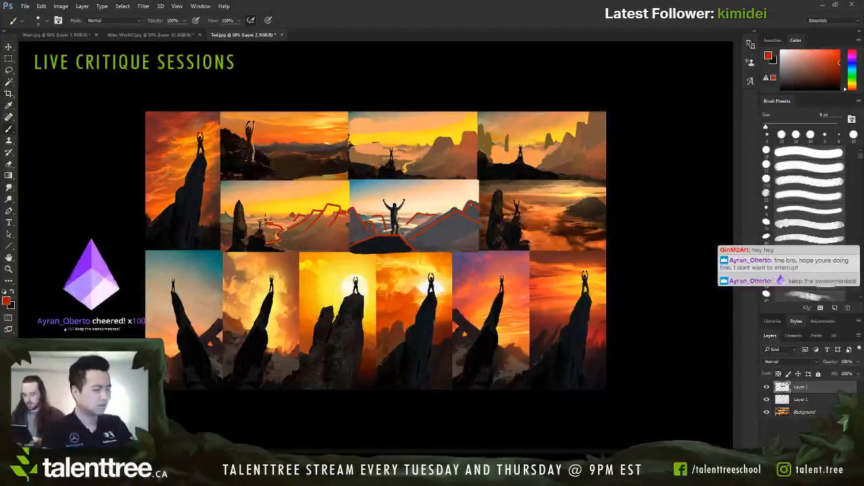
key(ctrl+z)
drag(239, 202, 239, 251)
key(ctrl+z)
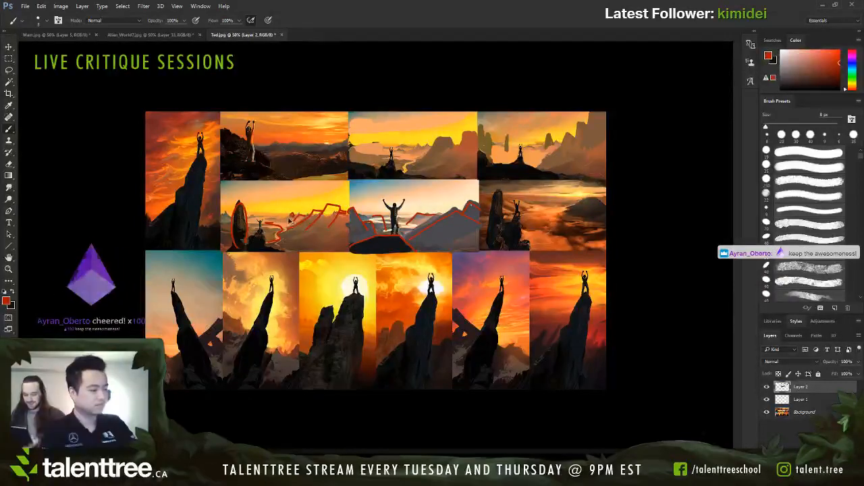
Step: Fit the whole collage in view and sketch small distant rock pillars in red along the yellow-sky valley's horizon
drag(301, 223, 312, 217)
key(z)
key(ctrl+0)
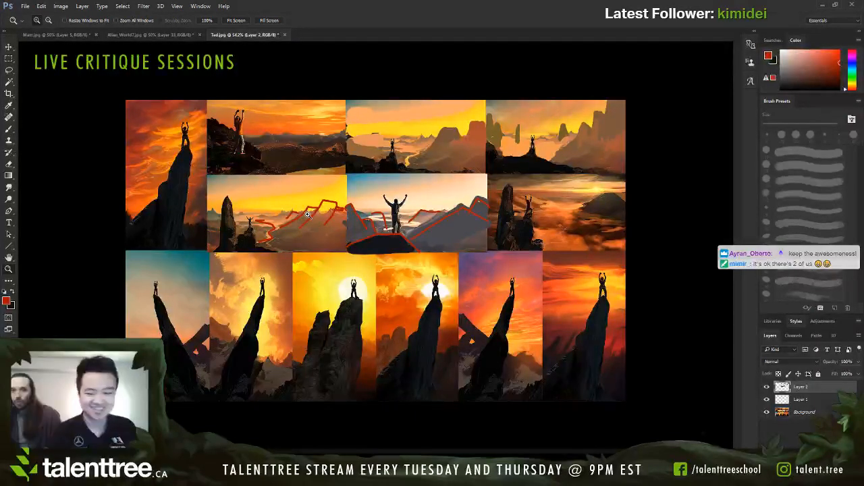
key(b)
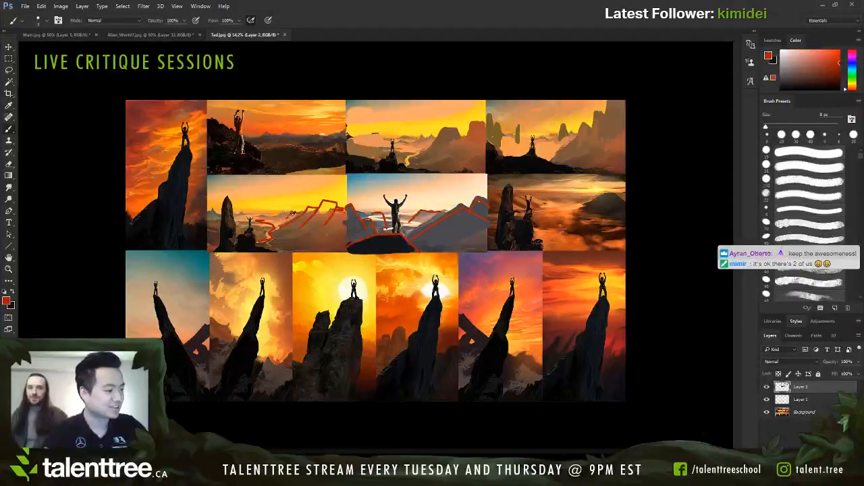
key(bracketleft)
key(bracketleft)
key(bracketleft)
key(bracketleft)
key(bracketleft)
key(bracketleft)
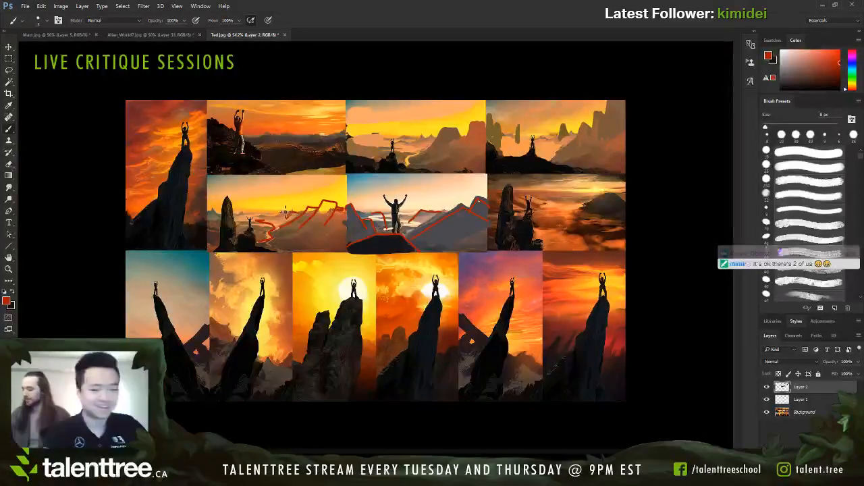
mouse_move(283, 214)
mouse_down()
mouse_move(284, 206)
mouse_move(289, 216)
mouse_up()
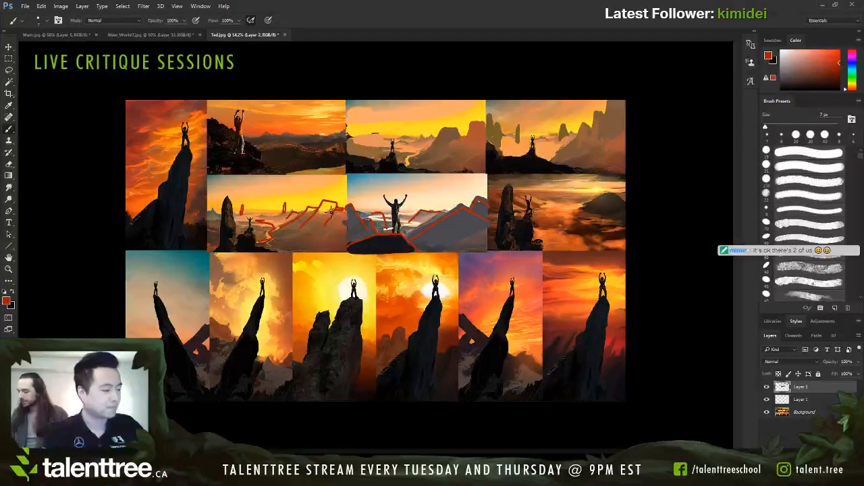
Step: Connect the distant pillars in the yellow-sky valley with a red ridge line behind the foreground rock, using an 8 px brush
key(bracketright)
key(bracketright)
key(bracketright)
mouse_move(240, 241)
mouse_down()
mouse_move(234, 203)
mouse_move(229, 256)
mouse_up()
key(bracketleft)
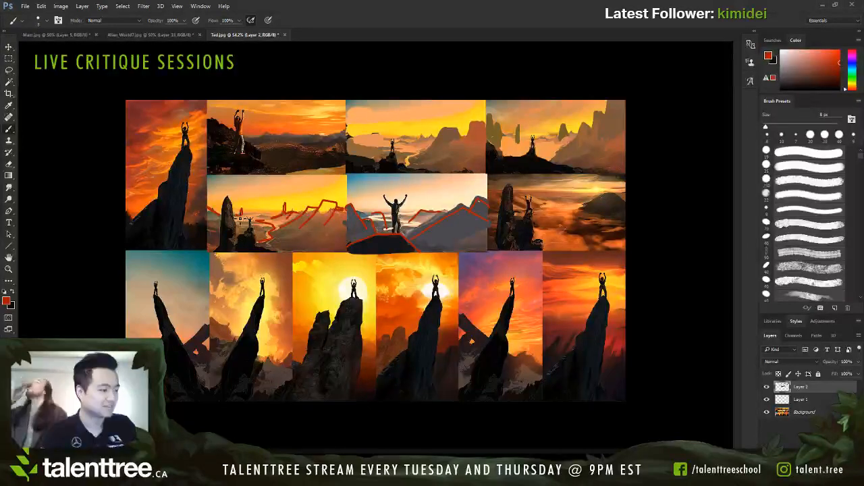
Step: Sketch a tall flat-topped mesa in red on the yellow-sky valley's ridge with a 7 px brush, and toggle the sketch layer to compare
key(bracketright)
key(bracketright)
key(bracketright)
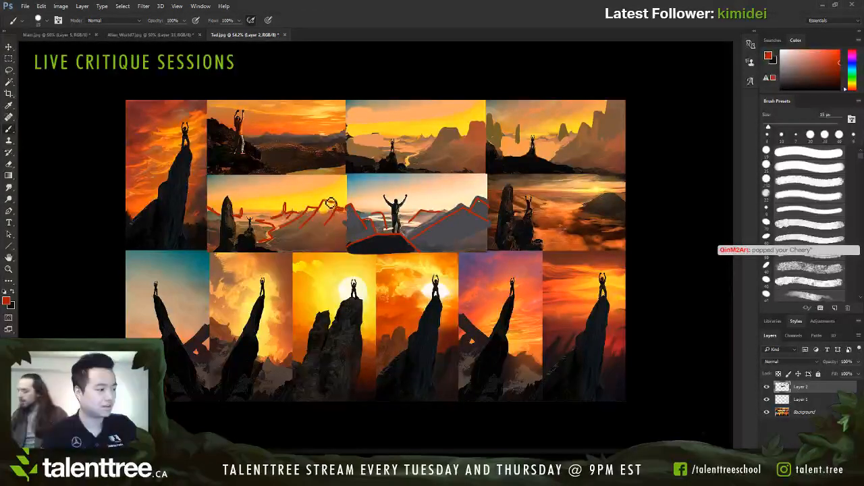
key(bracketleft)
key(bracketleft)
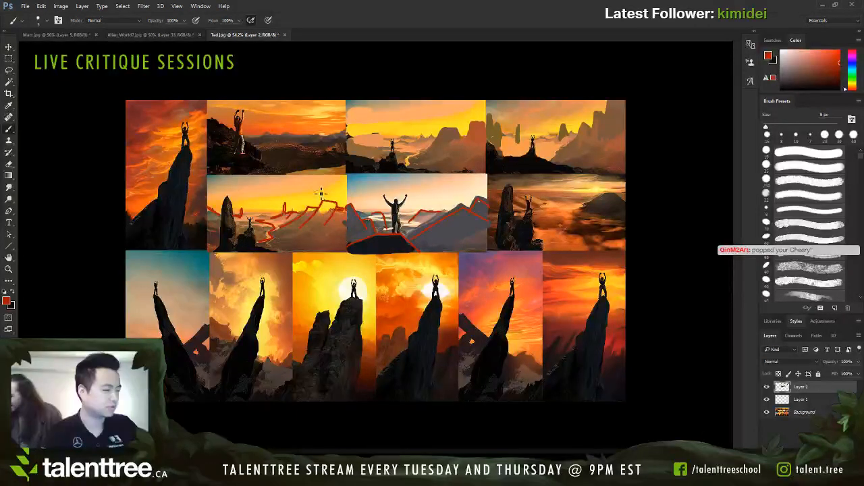
key(ctrl+z)
key(ctrl+z)
mouse_move(314, 206)
mouse_down()
mouse_move(324, 206)
mouse_move(316, 193)
mouse_move(320, 207)
mouse_up()
key(ctrl+z)
key(ctrl+z)
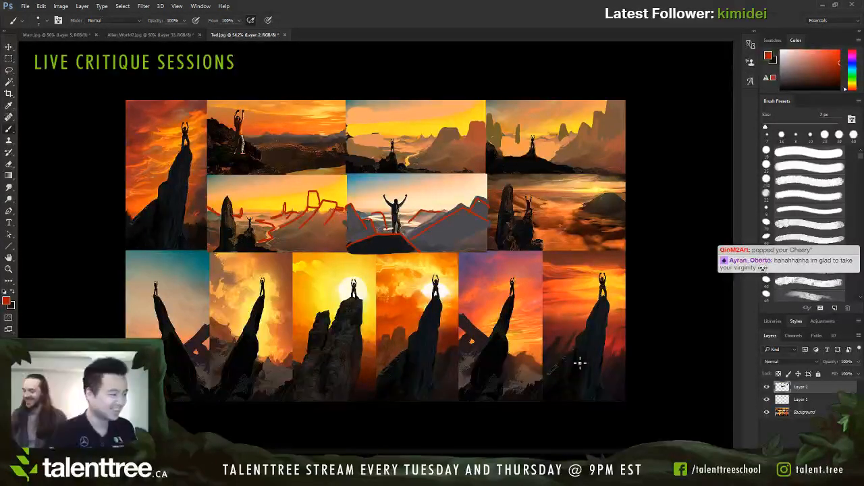
click(766, 387)
click(766, 387)
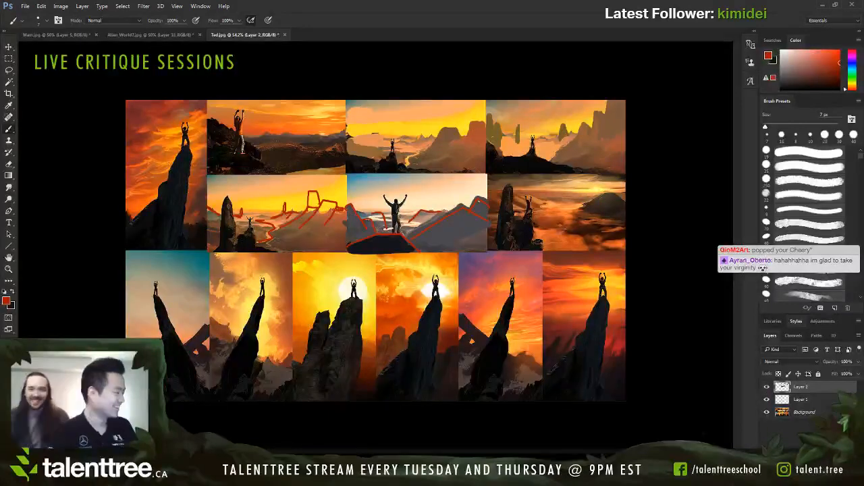
Step: Add a new layer above the red sketch, sample an orange sky tone and enlarge the brush to 35 px
key(ctrl+shift+alt+n)
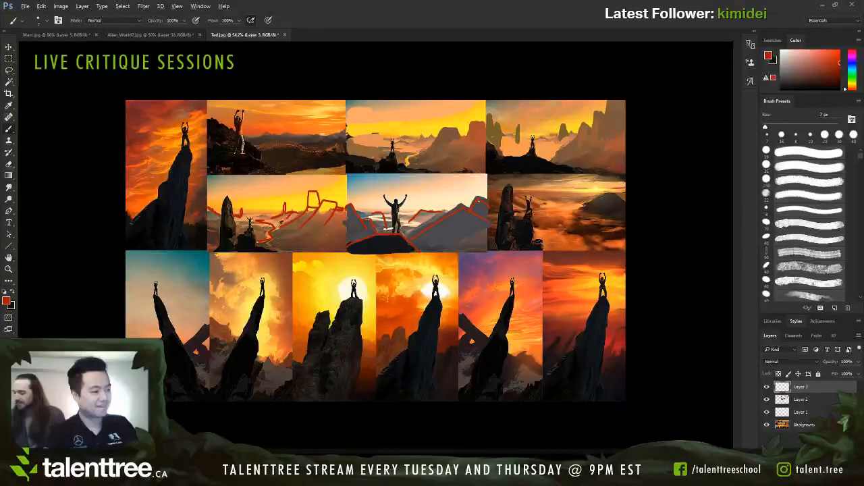
alt+click(282, 220)
alt+click(266, 126)
key(bracketright)
key(bracketright)
key(bracketright)
key(bracketright)
key(bracketright)
key(bracketright)
key(bracketright)
key(bracketright)
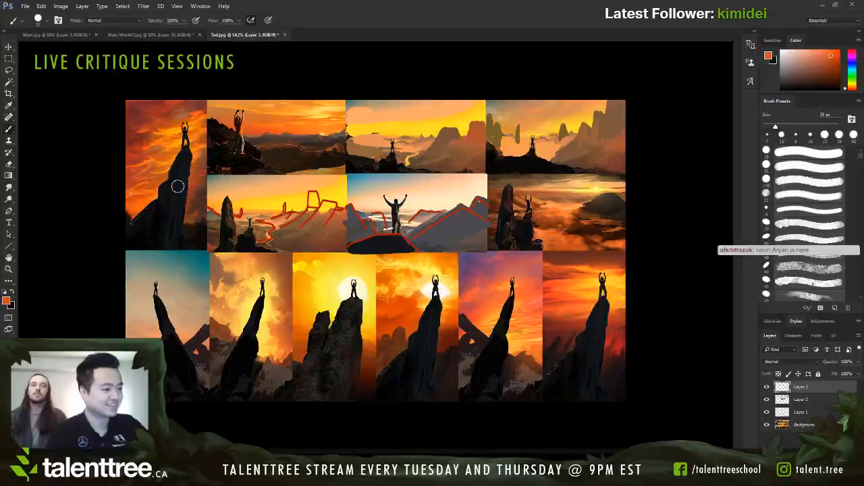
Step: Sample muted reds and paint over the upper sky clouds in the first tall thumbnail, reducing the brush to 60 px
alt+click(166, 116)
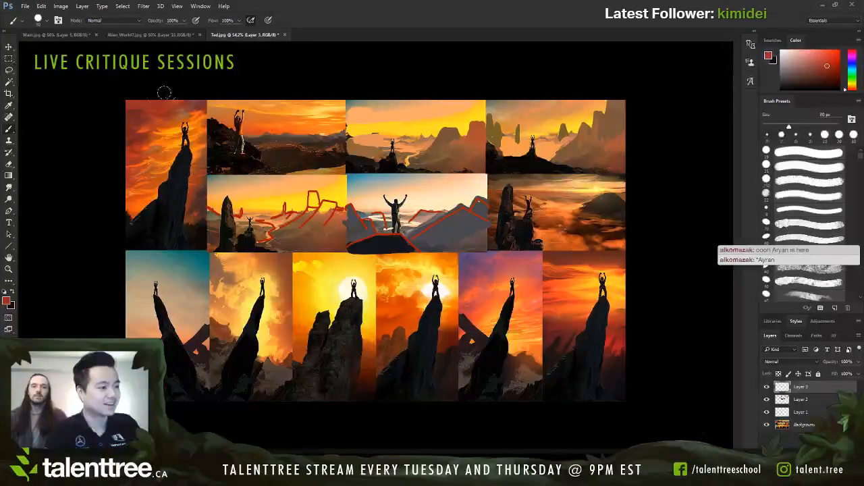
key(z)
key(b)
alt+click(139, 105)
alt+click(172, 103)
drag(166, 109, 134, 121)
key(bracketleft)
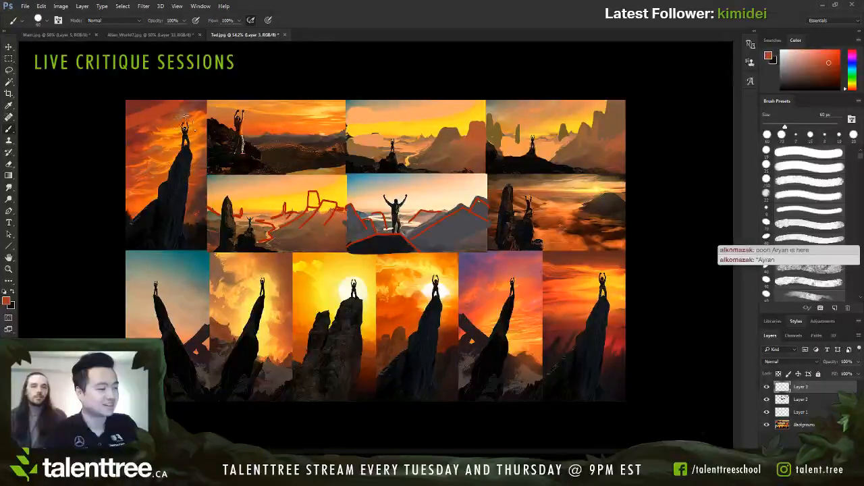
Step: Sample a bright yellow-orange and paint a glow beside the climber in the first tall thumbnail, reducing the brush to 45 px
alt+click(166, 114)
alt+click(179, 139)
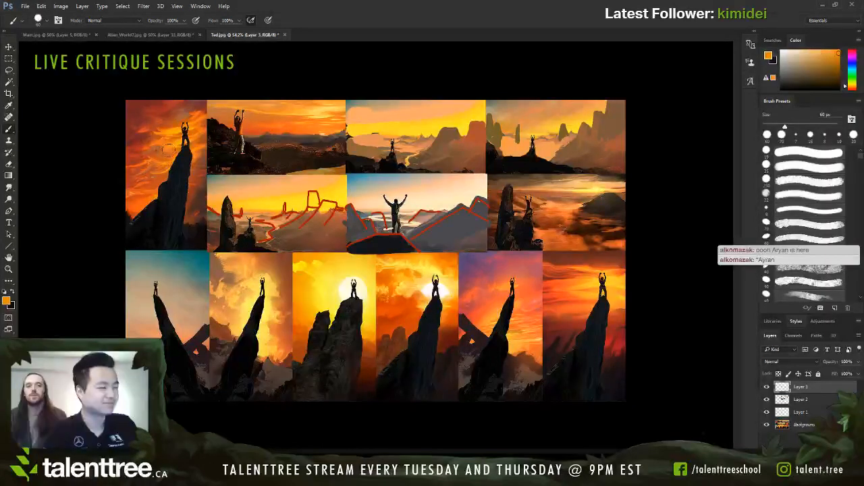
mouse_move(170, 143)
mouse_down()
mouse_move(135, 158)
mouse_move(155, 139)
mouse_move(178, 137)
mouse_move(160, 142)
mouse_move(143, 163)
mouse_move(185, 145)
mouse_move(148, 129)
mouse_move(134, 152)
mouse_up()
key(ctrl+z)
alt+click(177, 144)
key(bracketleft)
key(bracketleft)
Step: Sample reds and oranges and paint broad simplified sky patches on both sides of the first thumbnail's pillar with a 45 px brush
alt+click(172, 122)
alt+click(166, 116)
alt+click(167, 108)
mouse_move(164, 119)
mouse_down()
mouse_move(183, 108)
mouse_move(138, 150)
mouse_move(142, 177)
mouse_move(161, 176)
mouse_move(149, 177)
mouse_up()
alt+click(142, 170)
alt+click(159, 176)
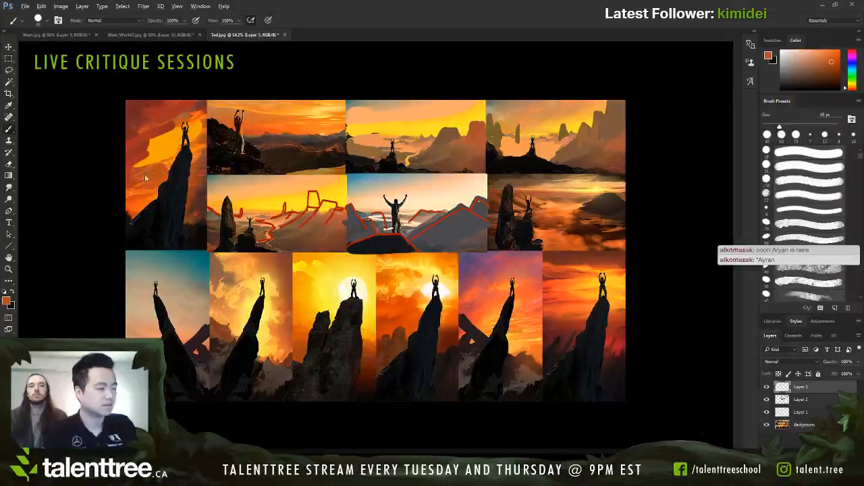
alt+click(206, 150)
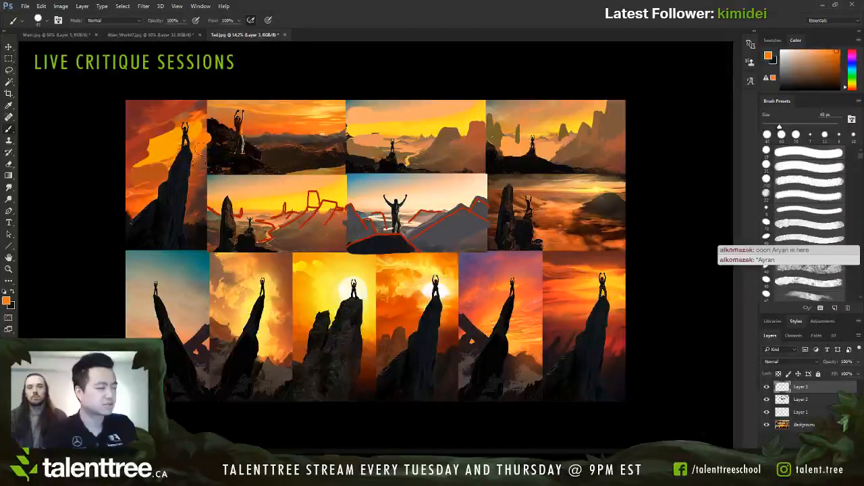
mouse_move(198, 166)
mouse_down()
mouse_move(192, 199)
mouse_move(181, 184)
mouse_move(148, 210)
mouse_move(184, 167)
mouse_move(148, 219)
mouse_move(153, 196)
mouse_move(174, 193)
mouse_move(185, 164)
mouse_move(137, 227)
mouse_move(164, 201)
mouse_move(145, 216)
mouse_up()
Step: Sample the rock's dark tone and widen the first thumbnail's pillar into a broad triangular slope, finishing with a 10 px brush
alt+click(181, 184)
key(bracketleft)
key(bracketleft)
key(bracketleft)
key(bracketleft)
key(bracketleft)
drag(132, 188, 127, 198)
key(bracketright)
mouse_move(204, 213)
mouse_down()
mouse_move(193, 225)
mouse_move(205, 225)
mouse_move(201, 220)
mouse_up()
key(bracketleft)
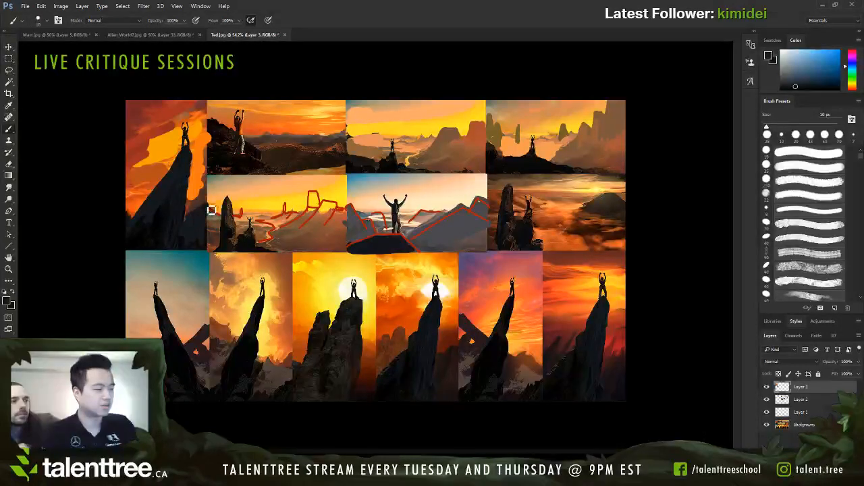
alt+click(134, 208)
key(bracketright)
mouse_move(184, 247)
mouse_down()
mouse_move(186, 221)
mouse_move(176, 246)
mouse_up()
key(ctrl+z)
key(bracketleft)
key(bracketleft)
key(bracketleft)
mouse_move(126, 227)
mouse_down()
mouse_move(181, 153)
mouse_move(189, 170)
mouse_move(185, 220)
mouse_up()
key(ctrl+alt+z)
key(ctrl+alt+z)
key(ctrl+alt+z)
drag(129, 126, 158, 102)
key(ctrl+z)
drag(127, 173, 138, 152)
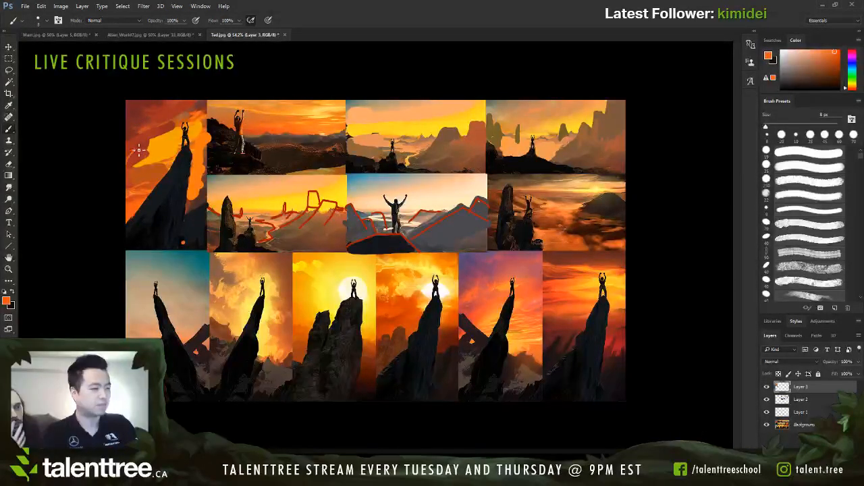
key(ctrl+z)
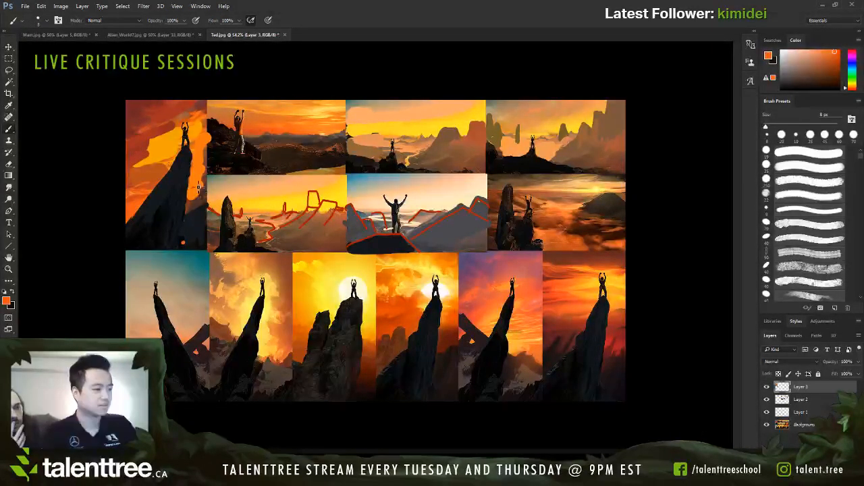
Step: Sample a light orange from the glow and brighten the sky around the first thumbnail's climber with an enlarged brush
alt+click(173, 136)
key(])
key(])
key(])
key(])
drag(178, 131, 164, 138)
Step: Sample a muted red and paint flat dark cloud masses across the first thumbnail's upper sky with a 30 px brush
key(])
key(])
alt+click(201, 105)
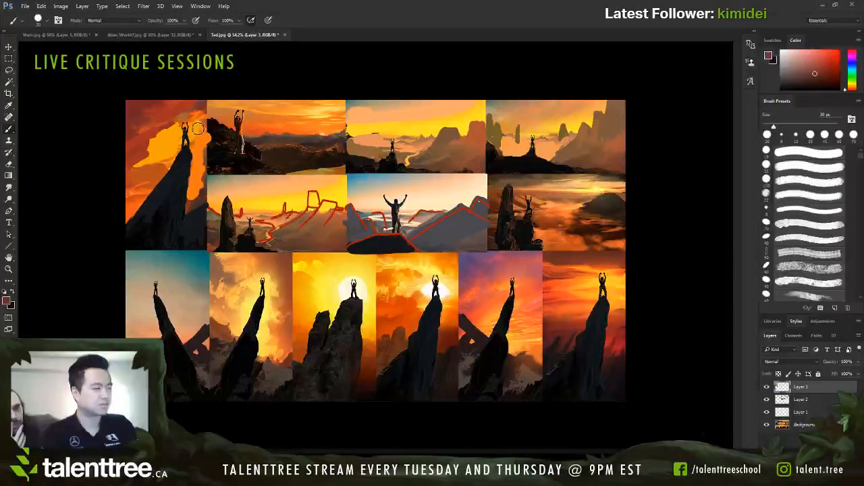
mouse_move(205, 114)
mouse_down()
mouse_move(158, 140)
mouse_move(183, 127)
mouse_move(148, 157)
mouse_up()
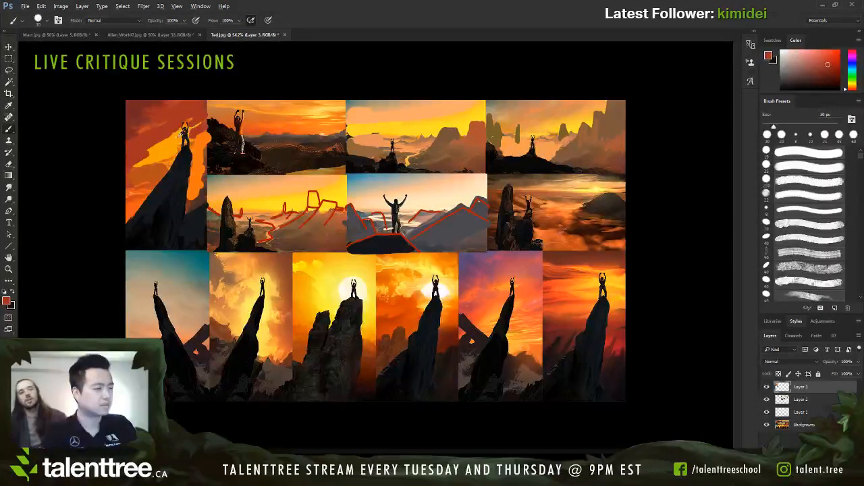
Step: Try circling the blue-sky climber with a sampled yellow-orange stroke
alt+click(197, 133)
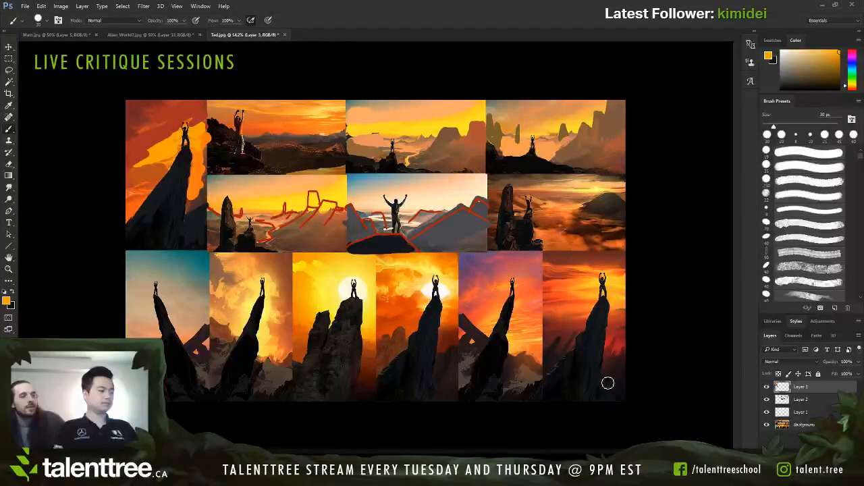
mouse_move(404, 183)
mouse_down()
mouse_move(424, 230)
mouse_move(411, 180)
mouse_up()
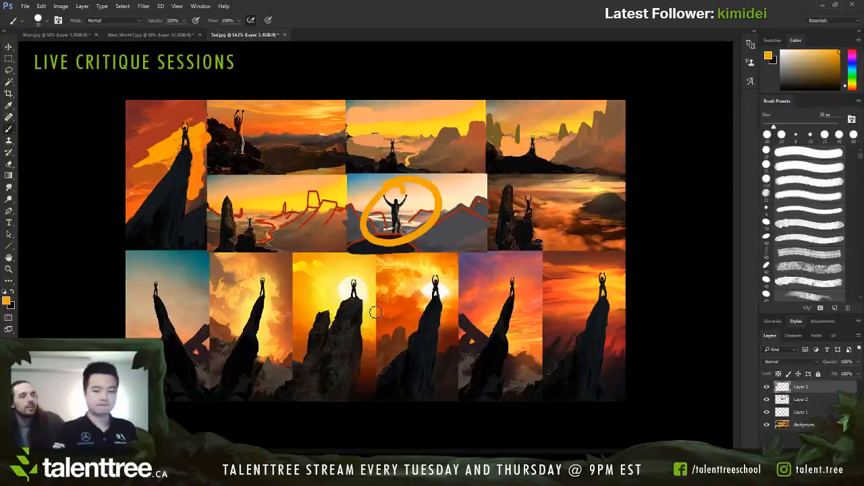
key(ctrl+z)
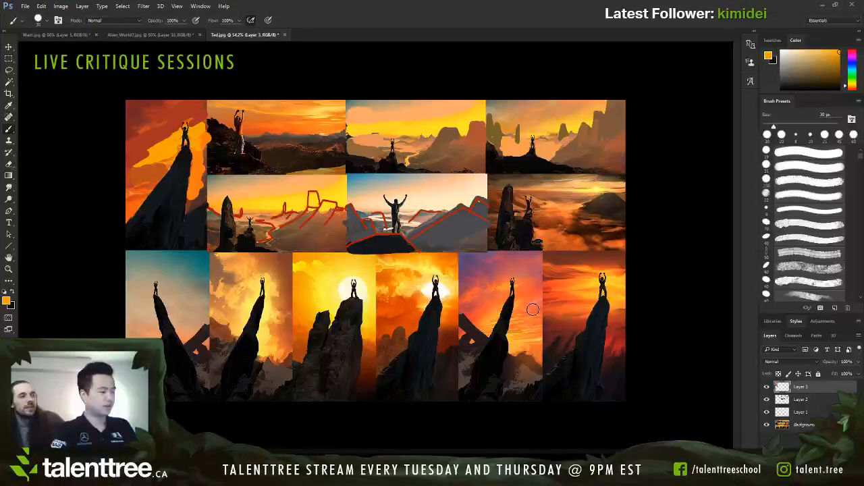
Step: Sample a dark rock tone and paint a small slanted spire beside the climber's pillar in the purple-sky thumbnail
alt+click(482, 328)
key(bracketleft)
key(bracketleft)
key(bracketleft)
key(bracketleft)
key(bracketleft)
key(bracketleft)
alt+click(506, 323)
drag(524, 336, 538, 377)
Step: Darken the left background peak and fill out the small spire's base in the purple-sky thumbnail with a 20 px brush
key(bracketright)
key(bracketright)
key(bracketright)
key(bracketright)
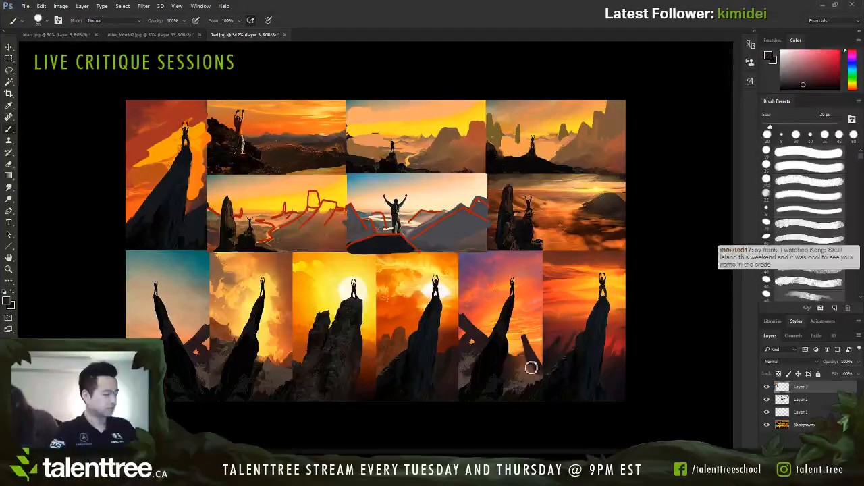
drag(467, 328, 469, 341)
drag(532, 362, 531, 376)
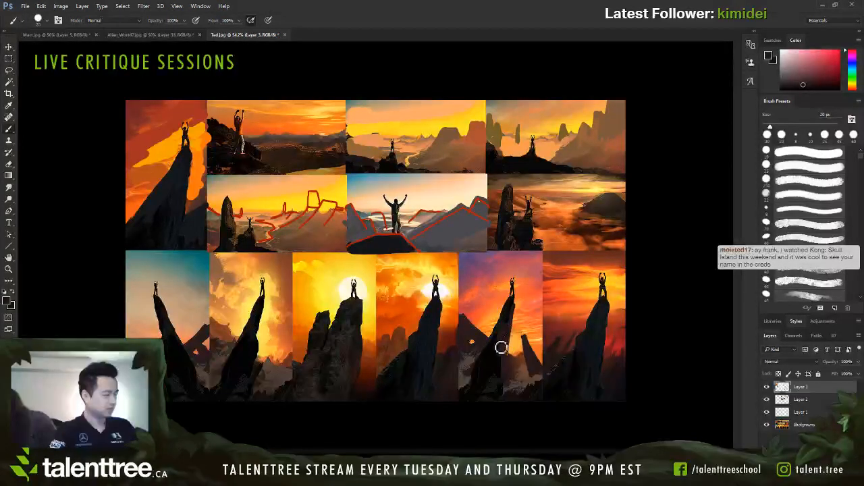
Step: Sample a brown-grey and paint a pale slope across the foot of the purple-sky thumbnail's rocks with a 15 px brush
key(bracketleft)
key(bracketright)
alt+click(474, 380)
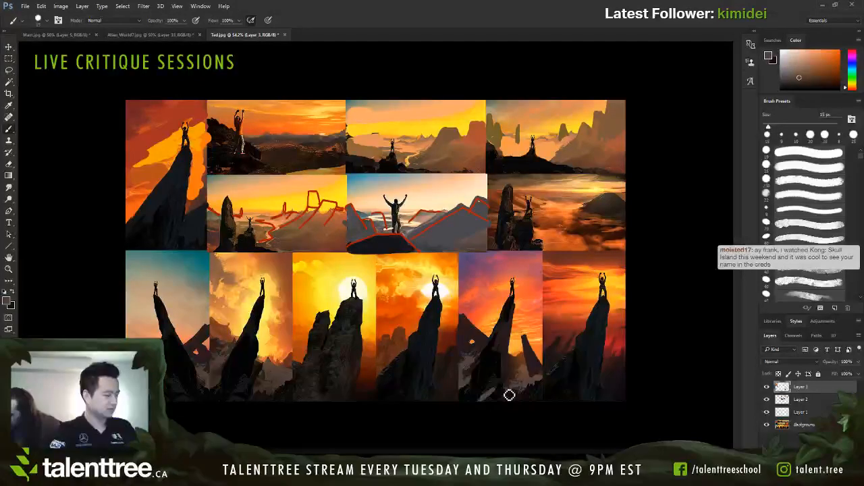
key(bracketleft)
key(bracketleft)
key(bracketleft)
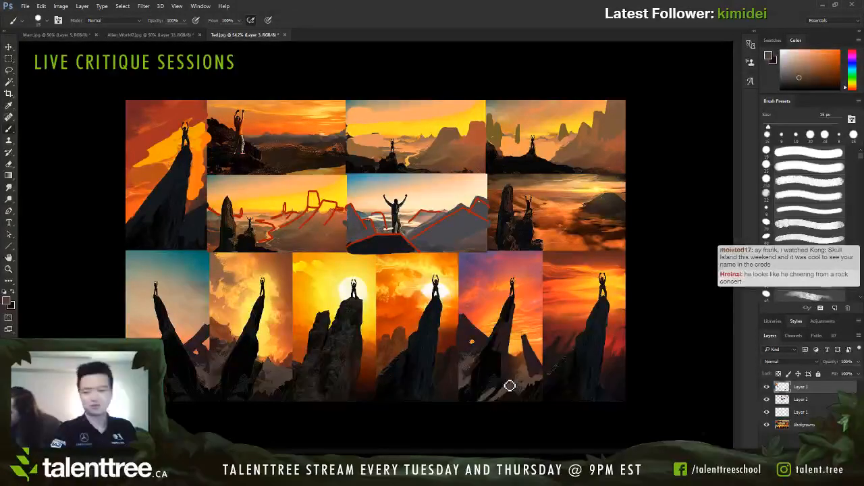
key(bracketright)
key(bracketright)
key(bracketright)
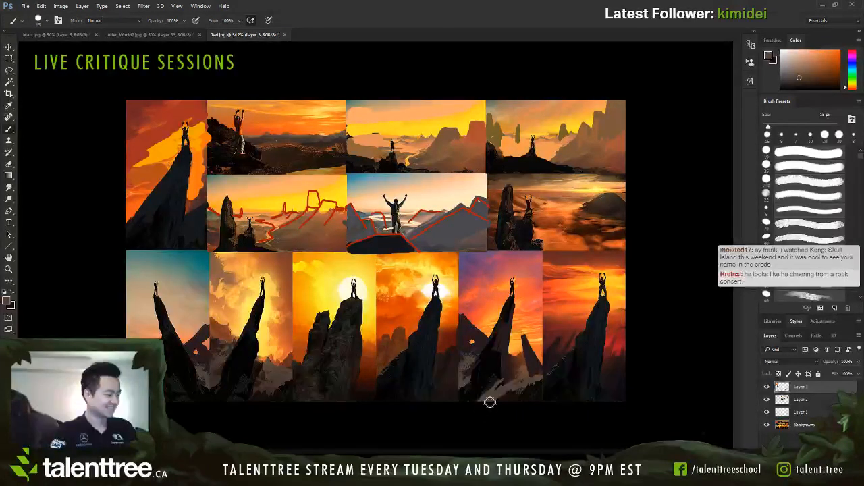
Step: Sample dark tones and touch up the small spire's base and the orange gap in the left peak of the purple-sky thumbnail
key(bracketleft)
alt+click(533, 381)
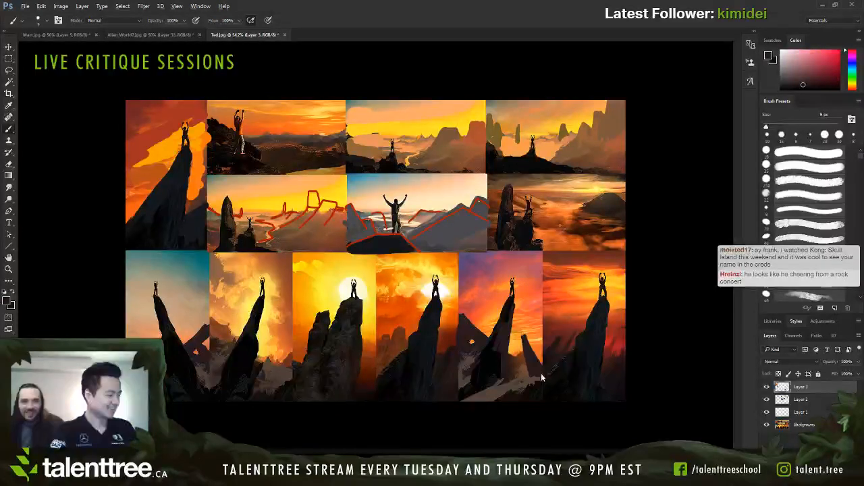
key(bracketright)
key(bracketright)
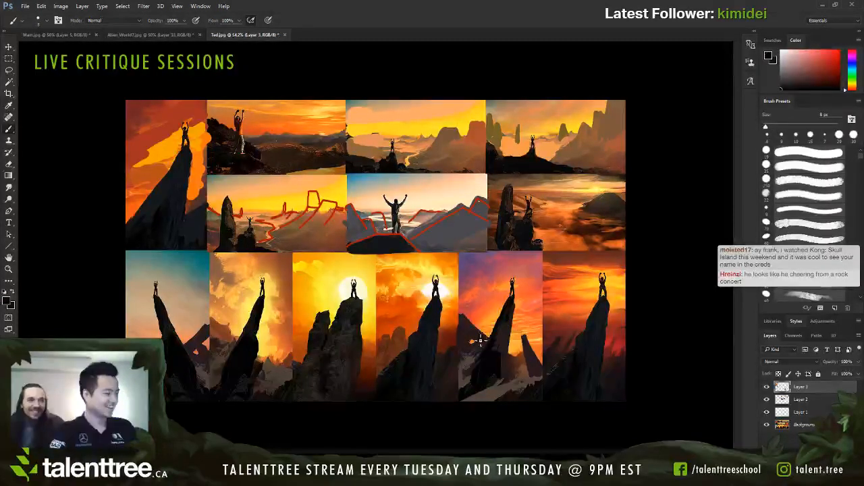
alt+click(477, 343)
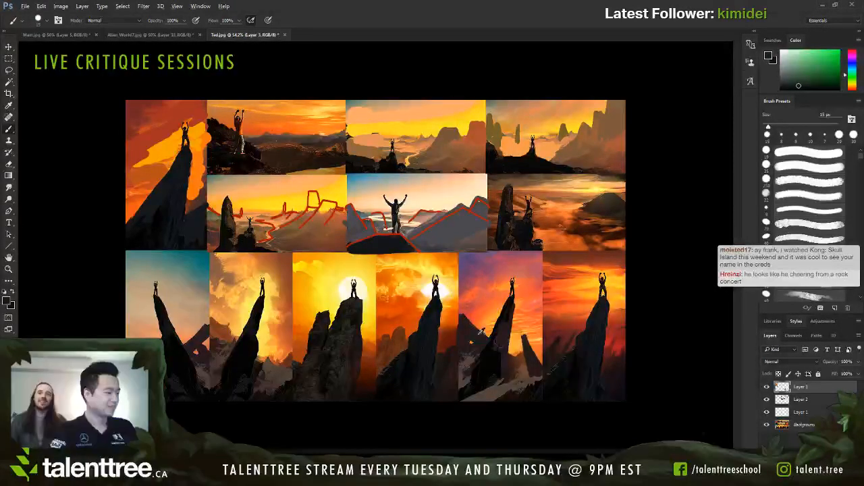
key(bracketright)
key(bracketleft)
key(bracketleft)
key(bracketleft)
Step: Sample a grey-brown and paint pale slopes around the foot of the pillar in the purple-sky thumbnail with a 7 to 10 px brush
alt+click(471, 355)
key(bracketleft)
key(bracketleft)
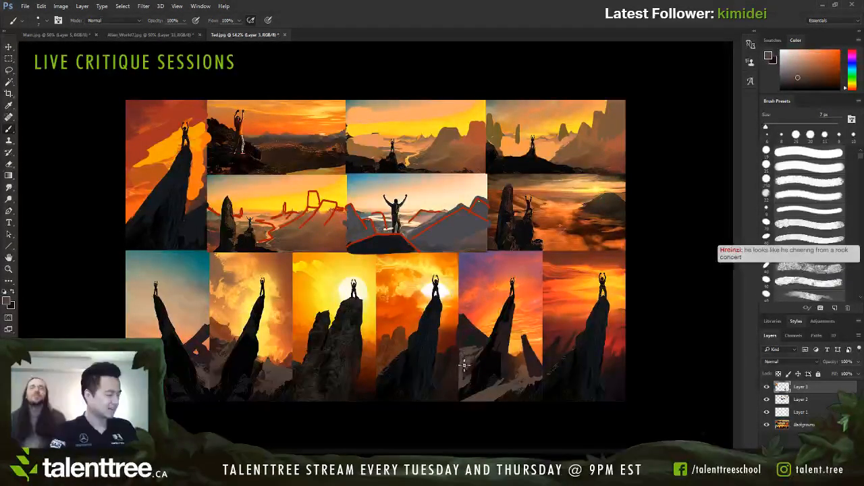
key(bracketright)
key(bracketright)
key(bracketright)
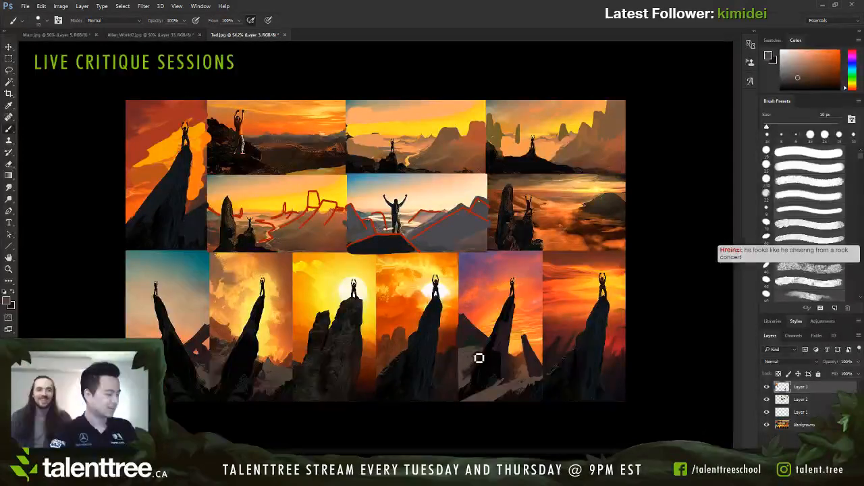
key(bracketleft)
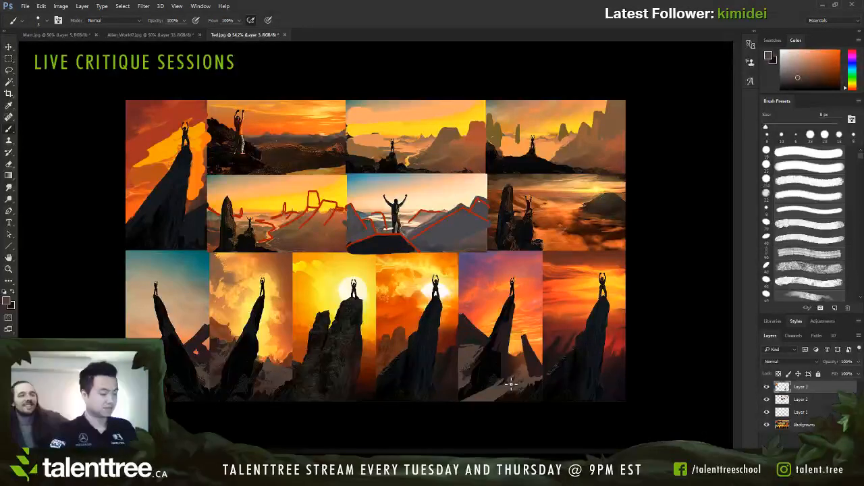
Step: Sample a near-black tone and paint jagged dark spires beside the climber's pillar in the blue-sky thumbnail with a 15 px brush
alt+click(200, 343)
key(bracketright)
key(bracketright)
key(bracketright)
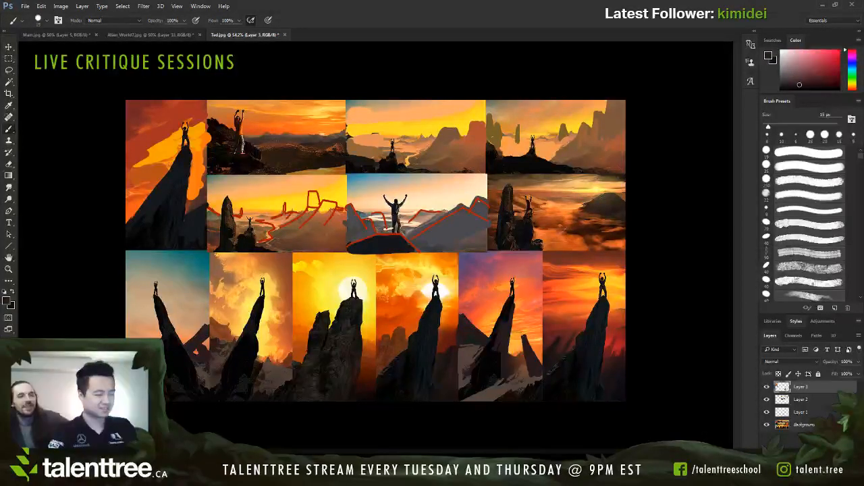
key(bracketleft)
key(bracketleft)
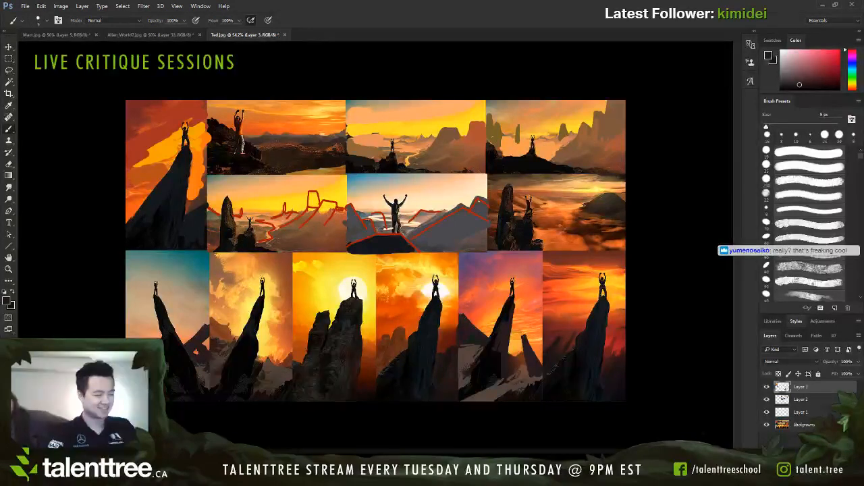
key(bracketright)
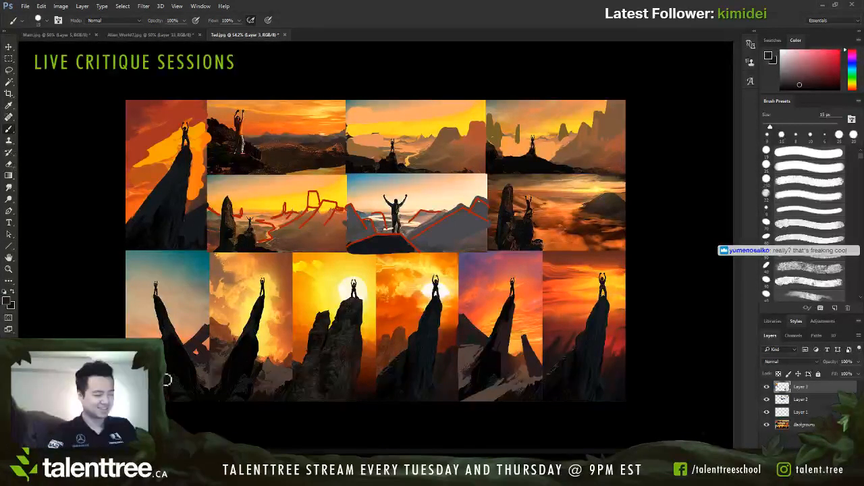
key(bracketright)
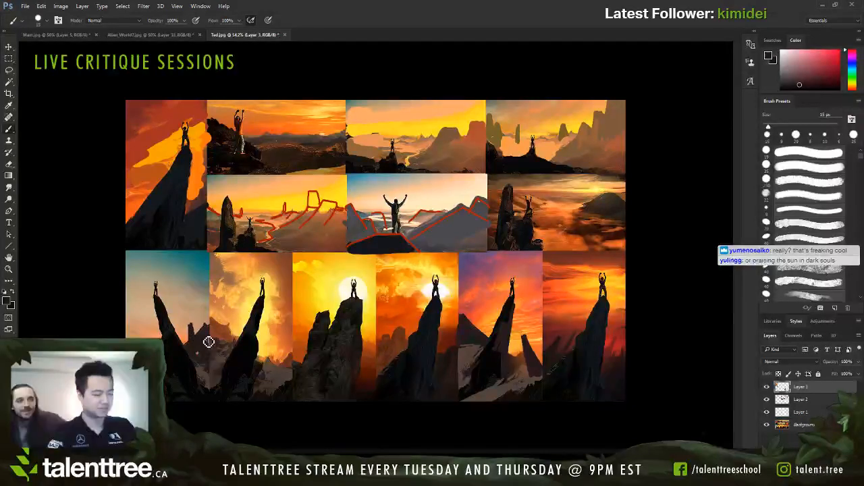
Step: Sample a reddish-brown and dab small details onto the tips of the blue-sky thumbnail's jagged spires with a 3 to 7 px brush
key(bracketleft)
key(bracketleft)
key(bracketleft)
alt+click(436, 284)
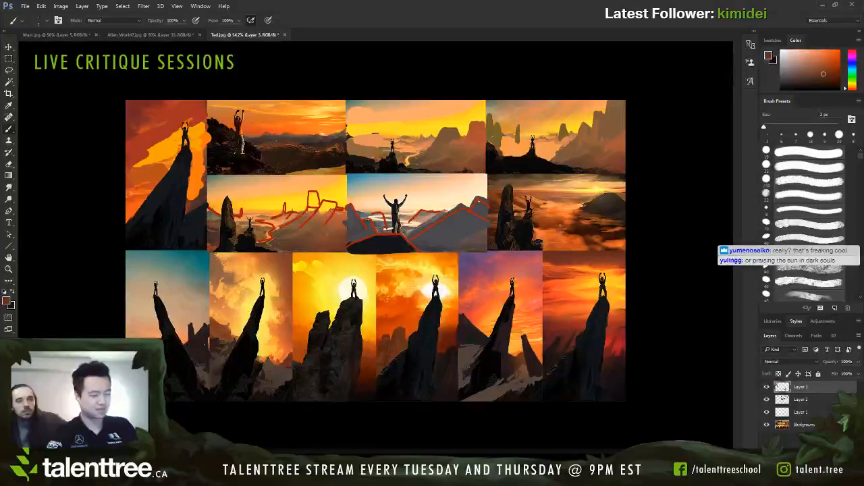
key(bracketright)
key(bracketright)
key(bracketleft)
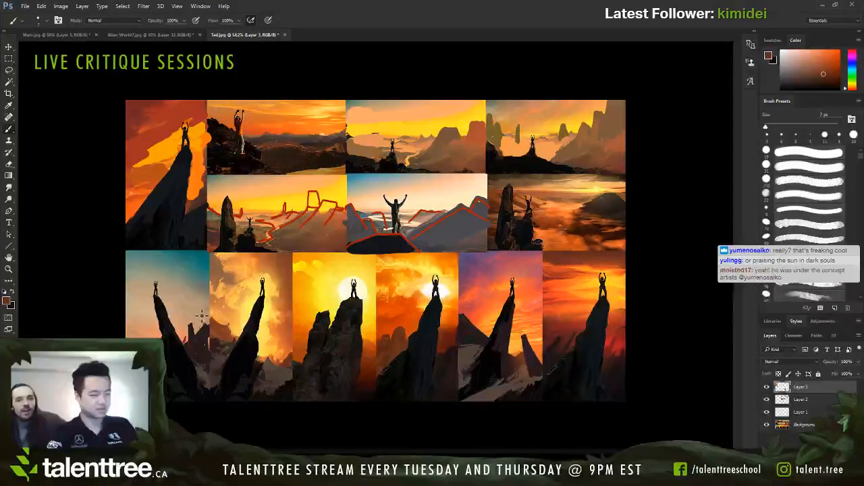
key(bracketleft)
key(bracketleft)
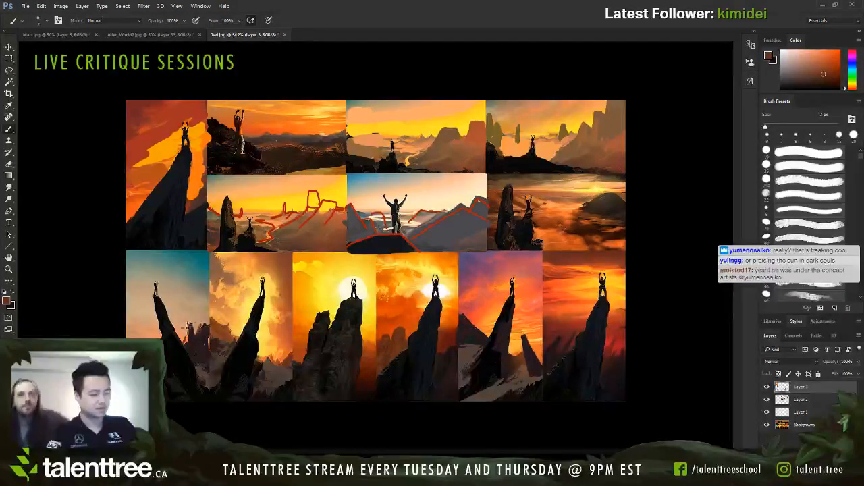
Step: Paint slanted reddish-brown rock spires beside the pillar in the blue-sky thumbnail with a 6 to 9 px brush
key(bracketright)
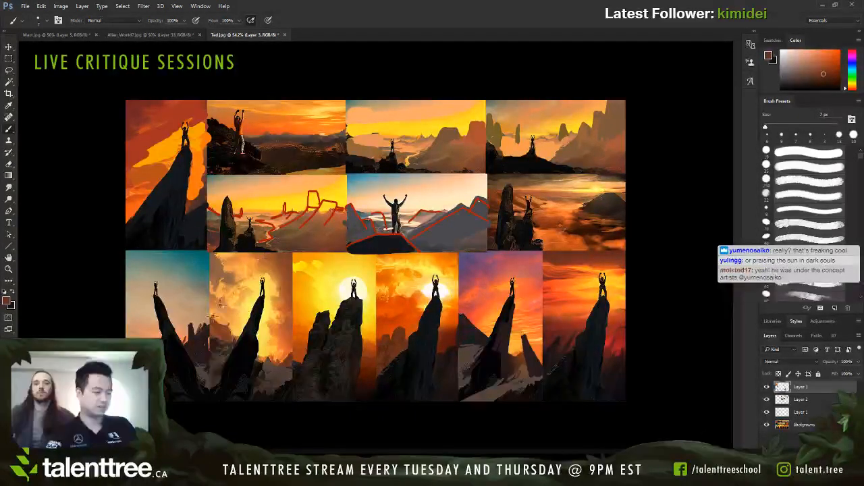
key(bracketright)
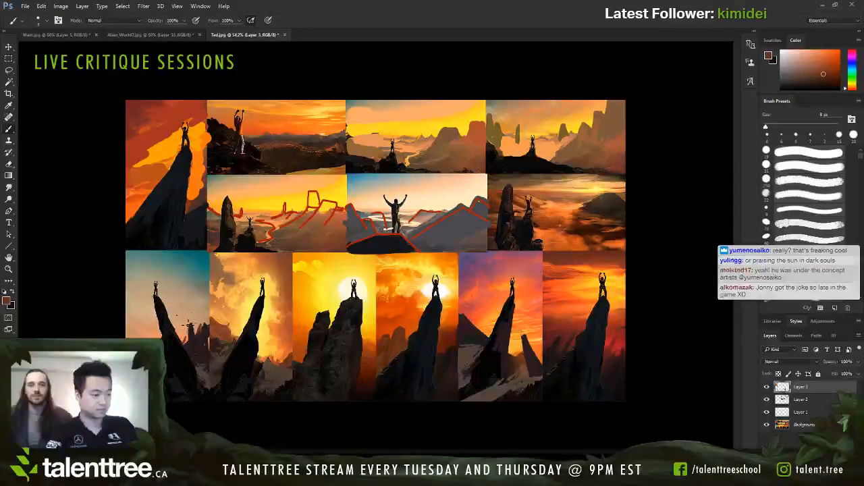
key(bracketright)
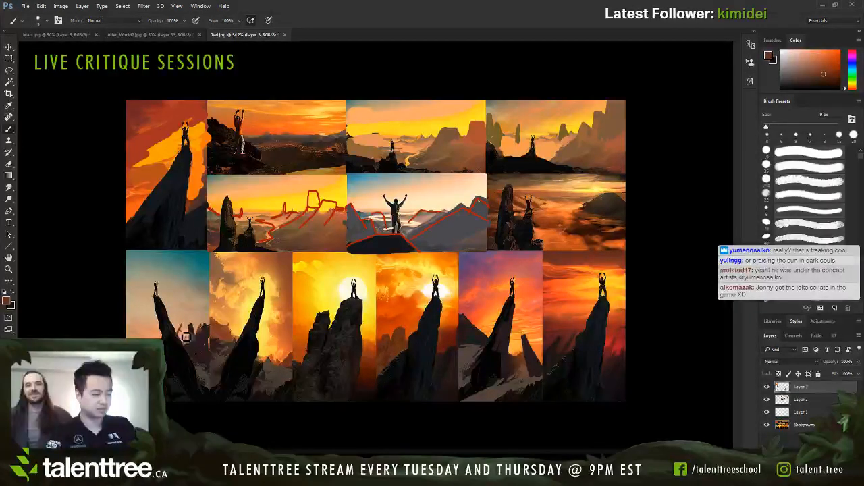
key(bracketleft)
key(bracketleft)
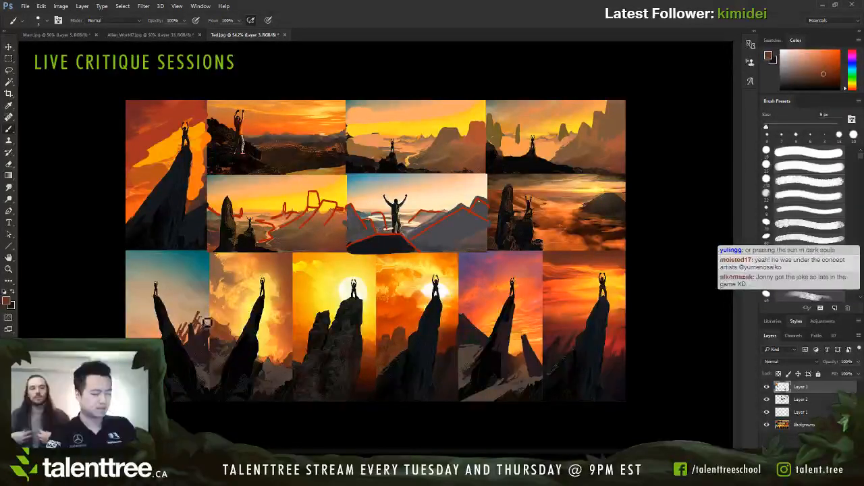
key(bracketright)
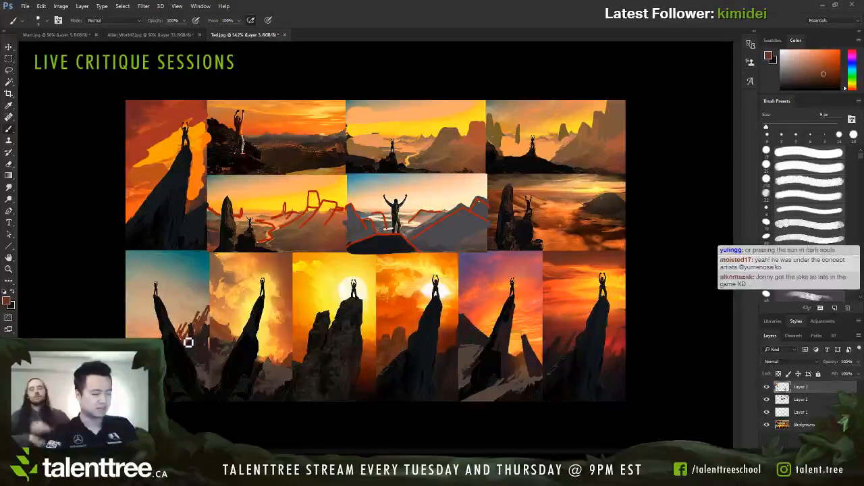
key(bracketleft)
key(bracketleft)
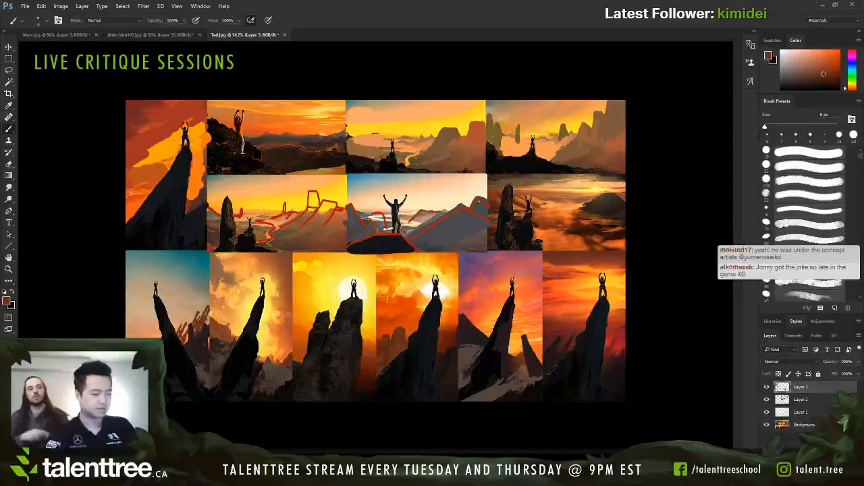
key(bracketright)
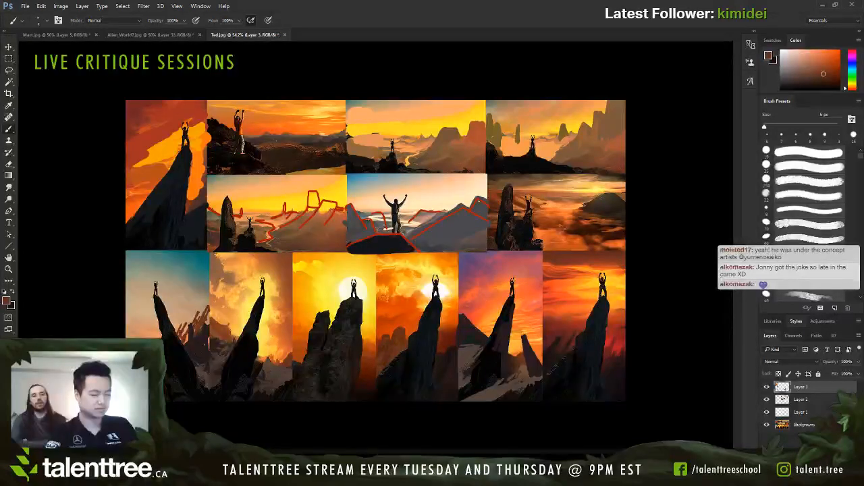
Step: Sample a dark tone and touch up the rock at the climber's feet in the cloud-sea thumbnail with an 8 px brush
alt+click(529, 230)
key(bracketright)
key(bracketright)
key(bracketright)
drag(533, 241, 541, 242)
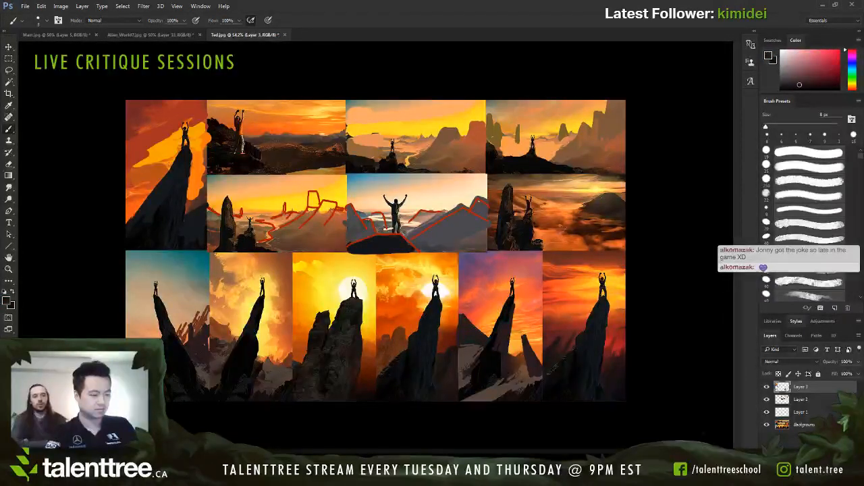
key(bracketleft)
key(bracketleft)
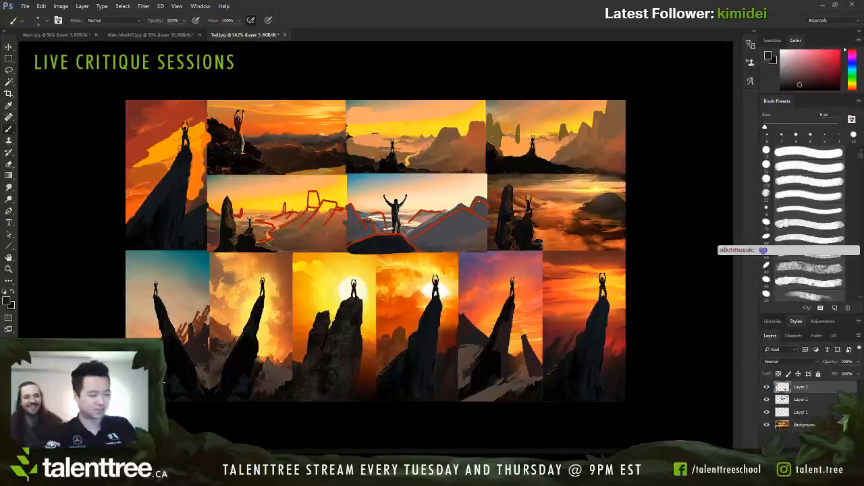
Step: Sample dark tones and paint a thin dark spire in front of the blue-sky thumbnail's reddish spires with a 7 to 9 px brush
key(bracketright)
key(bracketright)
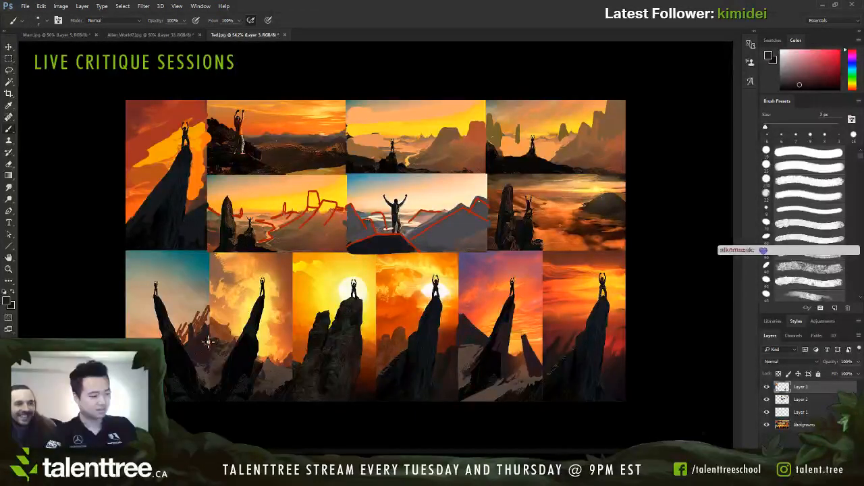
key(bracketright)
alt+click(187, 345)
drag(199, 342, 196, 336)
key(bracketleft)
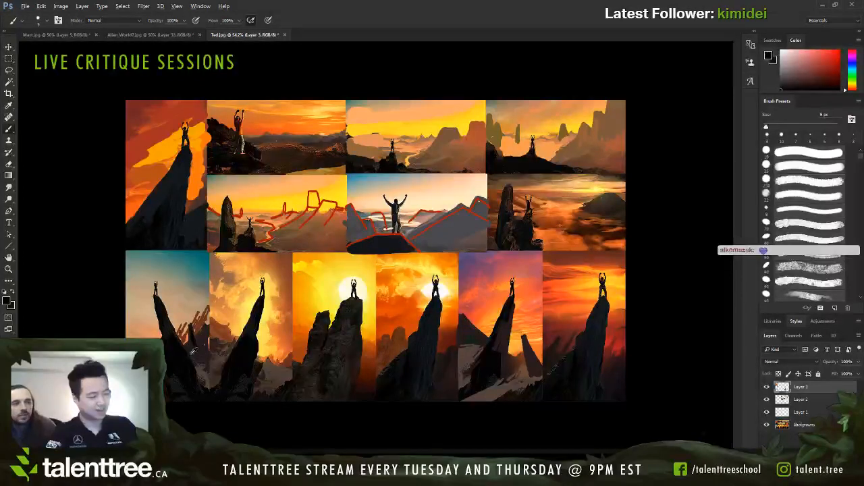
alt+click(196, 344)
key(bracketleft)
key(bracketleft)
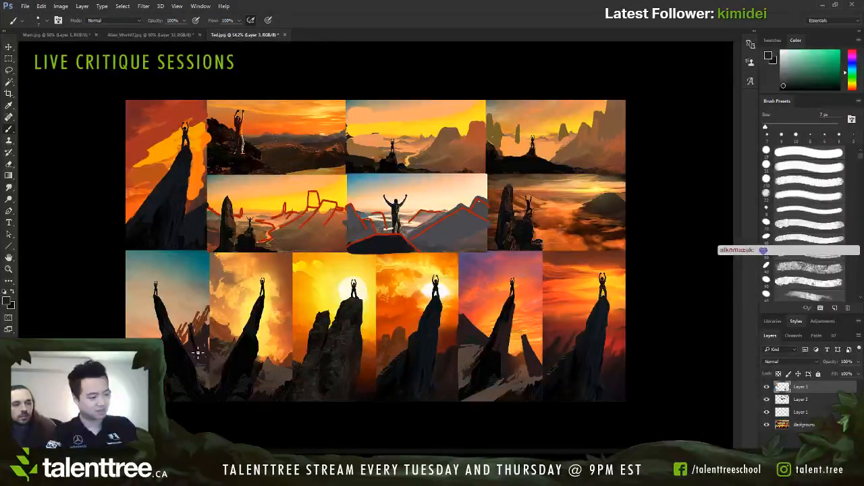
alt+click(195, 340)
alt+click(202, 358)
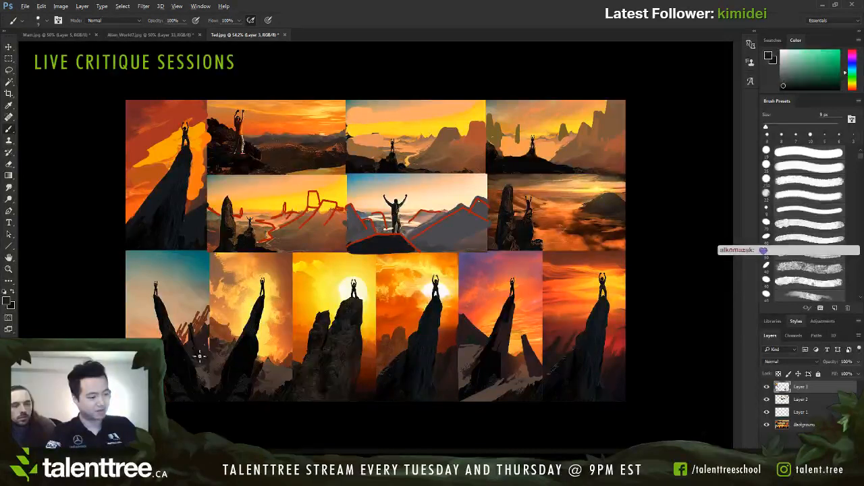
alt+click(197, 348)
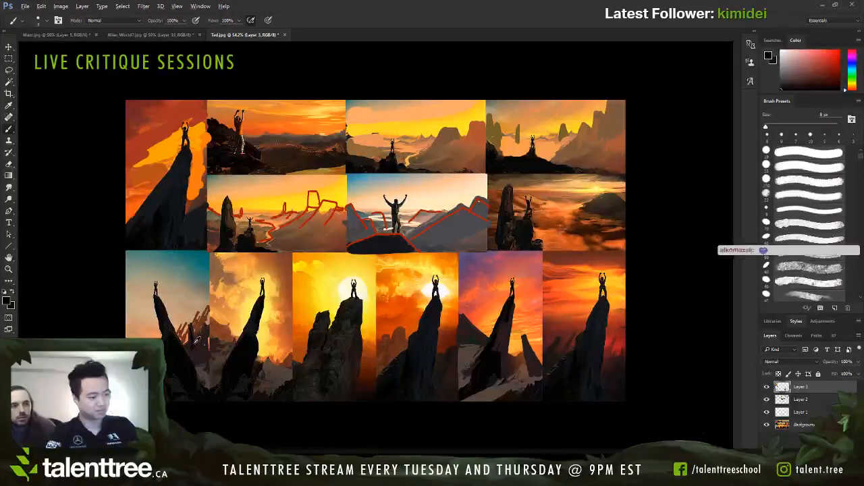
Step: Sample a grey-brown and paint pale patches around the dark spire's base in the blue-sky thumbnail with a 5 to 7 px brush
alt+click(212, 370)
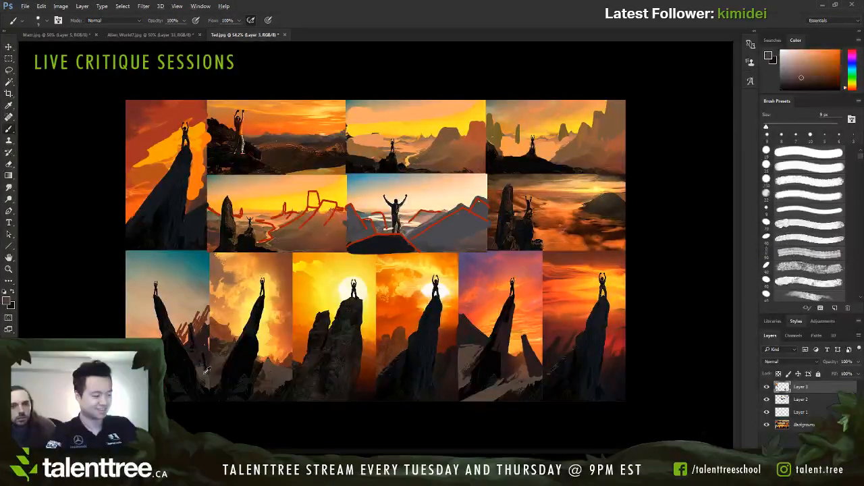
key(bracketleft)
key(bracketleft)
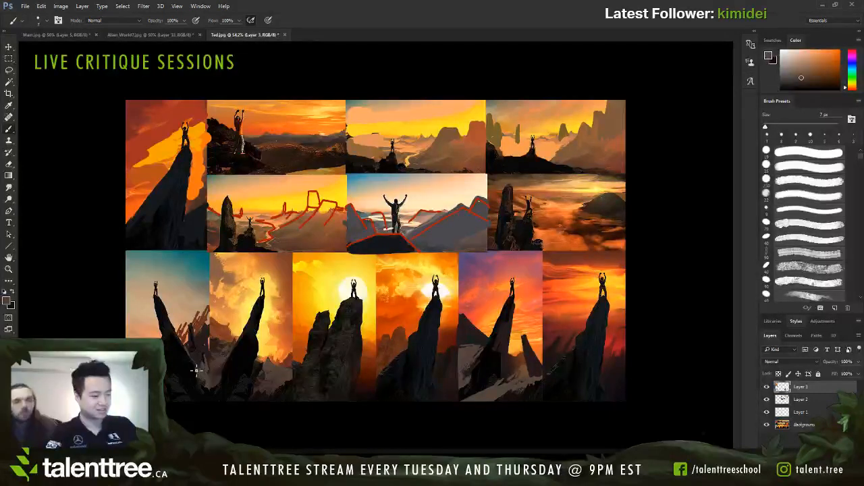
key(bracketleft)
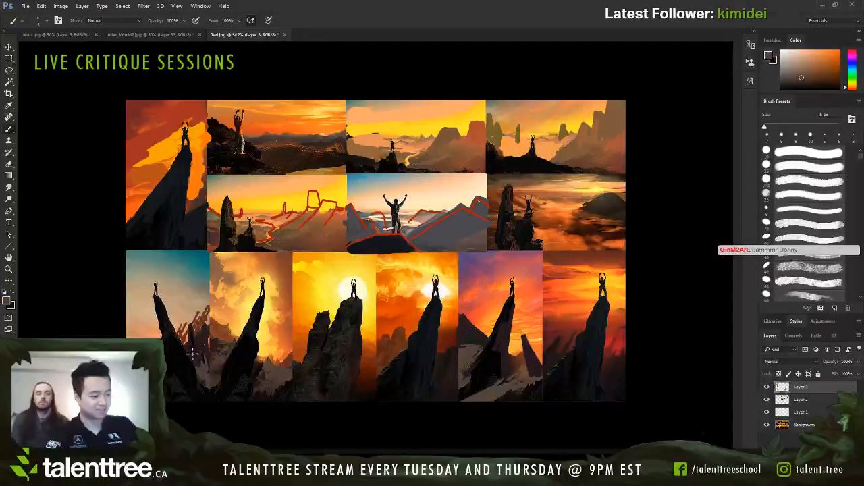
key(bracketright)
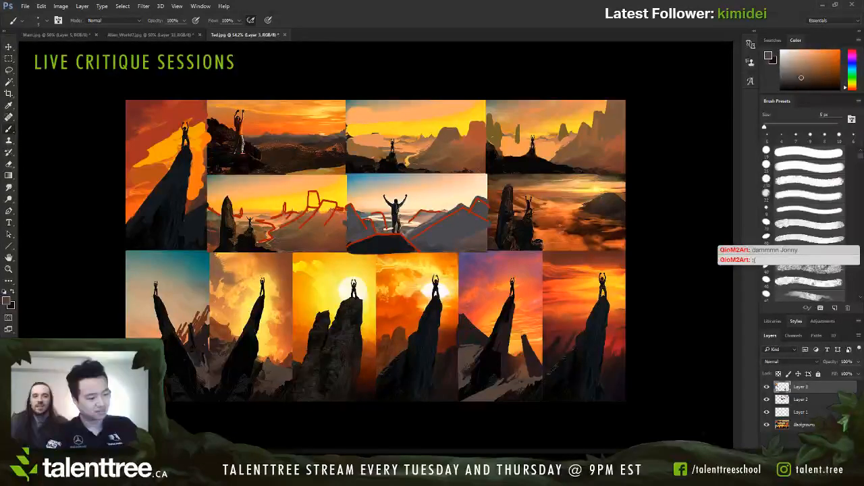
key(bracketright)
Step: Sample near-black from the large climber silhouette and touch up the rocks beside the yellow-cloud thumbnail's pillar with an 8 px brush
alt+click(395, 214)
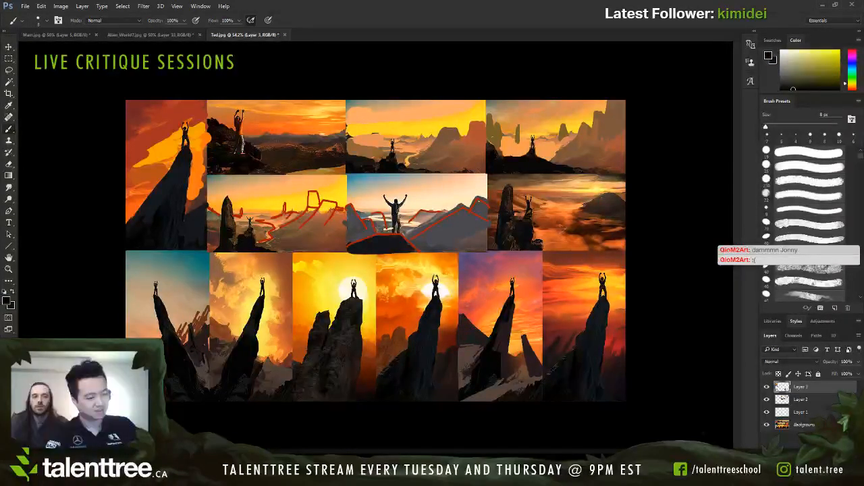
alt+click(396, 218)
alt+click(395, 214)
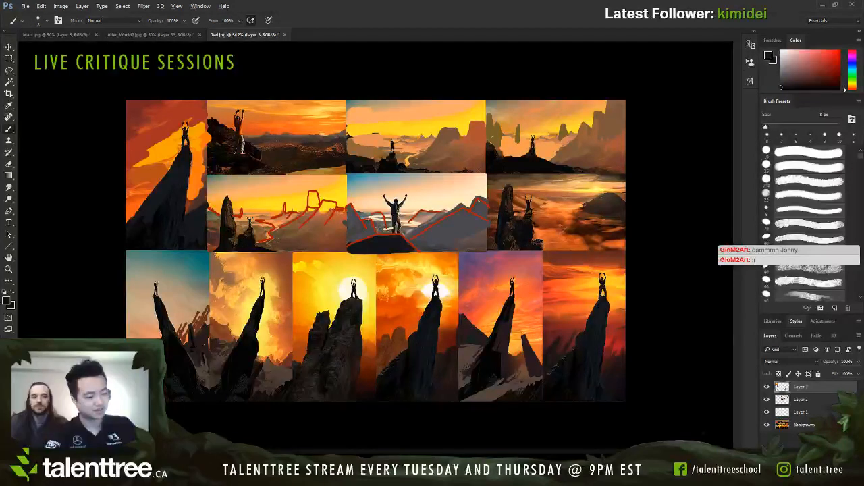
alt+click(268, 354)
alt+click(234, 351)
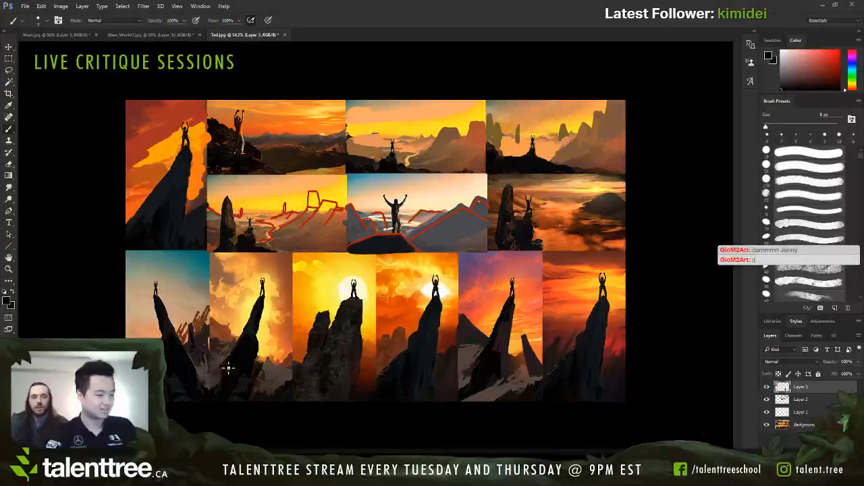
Step: Darken the lower rocks at the foot of the yellow-cloud thumbnail's pillar with a 9 to 10 px brush
key(bracketright)
key(bracketright)
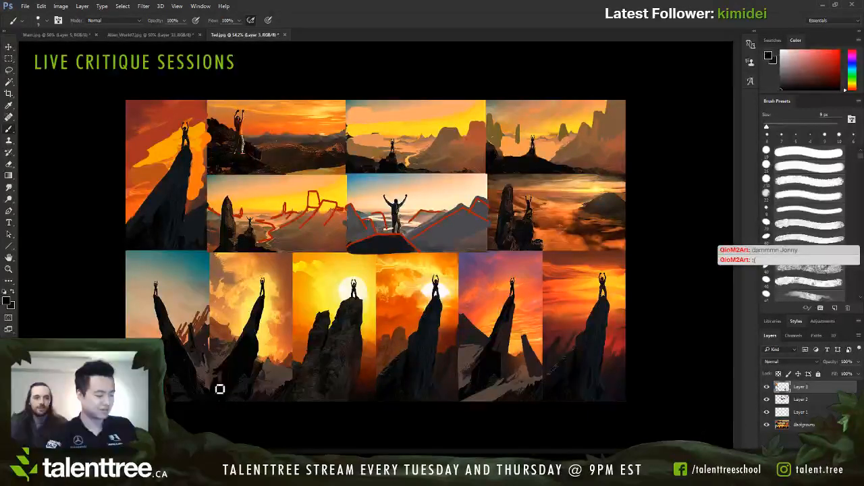
alt+click(220, 370)
alt+click(221, 378)
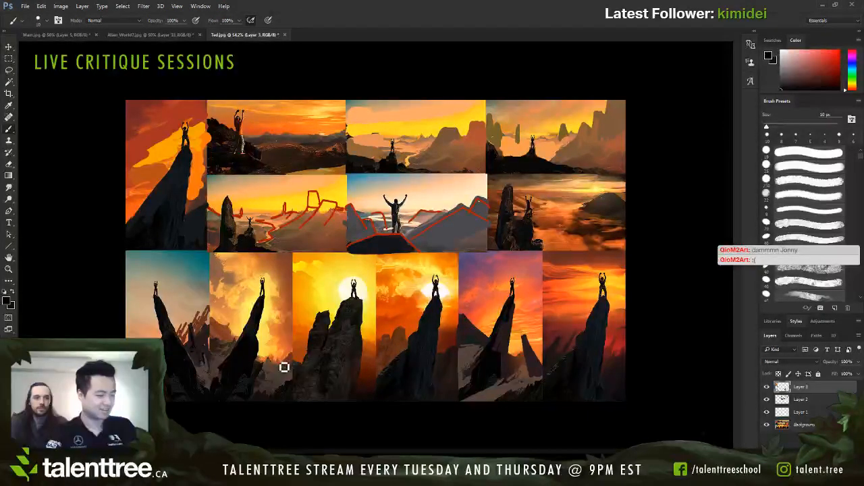
key(bracketleft)
key(bracketleft)
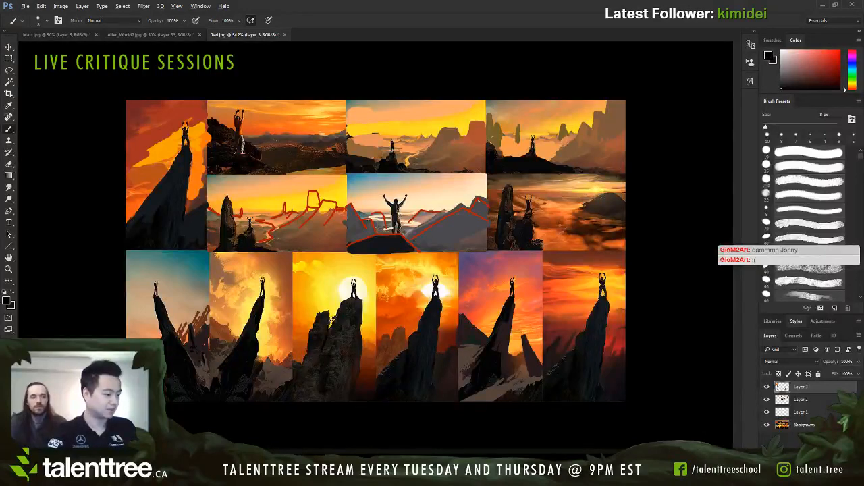
Step: Sample near-black tones from the yellow-sun thumbnail's pillar and darken the rocks at its foot with a brush up to 15 px
alt+click(344, 365)
key(bracketright)
alt+click(357, 383)
key(bracketright)
key(bracketright)
key(bracketleft)
key(bracketleft)
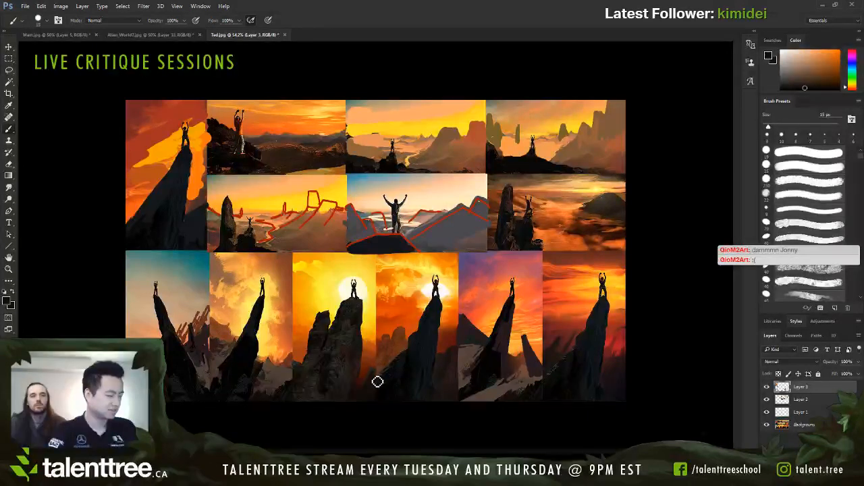
Step: Sample dark browns and touch up the low rocks where the yellow-sun thumbnail meets its orange neighbour with a 7 to 9 px brush
alt+click(379, 371)
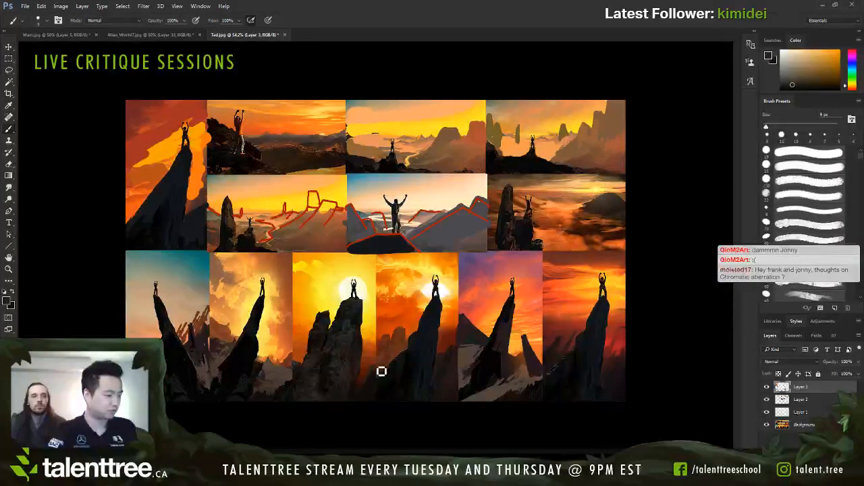
alt+click(376, 370)
alt+click(376, 370)
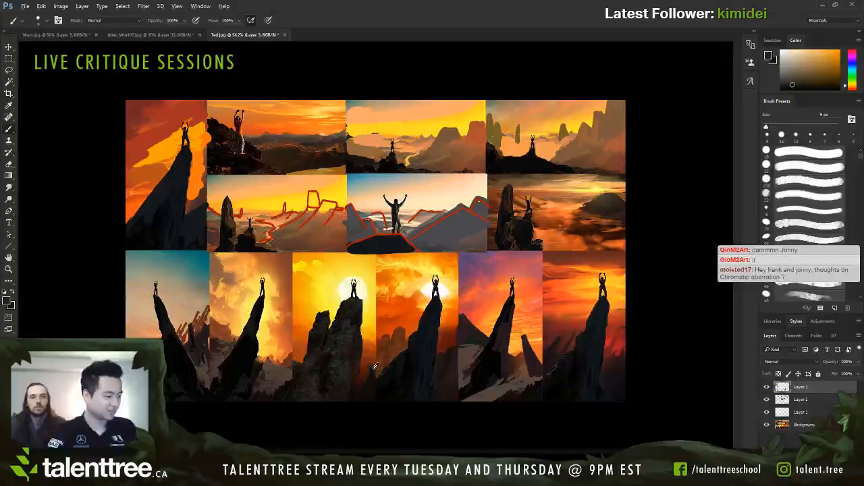
key(bracketleft)
alt+click(373, 373)
key(bracketleft)
Step: Sample dark tones from the yellow-sun thumbnail's pillar and rework the rock between its two peaks with a 7 to 10 px brush
alt+click(359, 300)
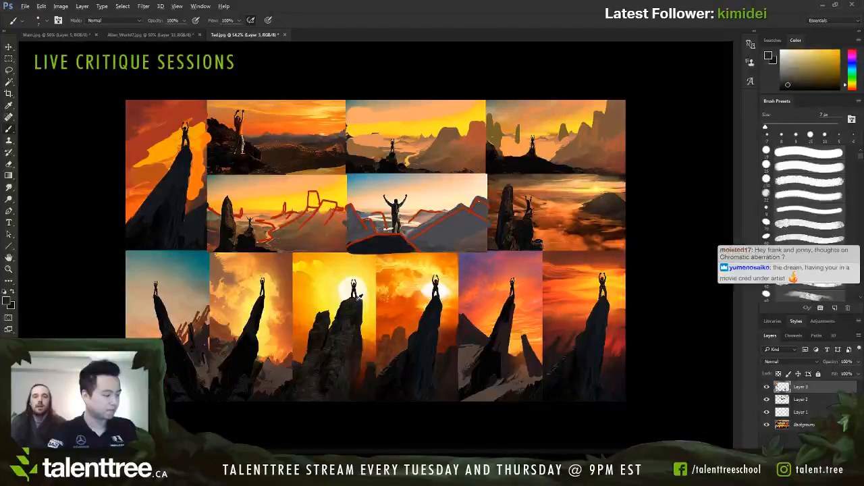
alt+click(341, 325)
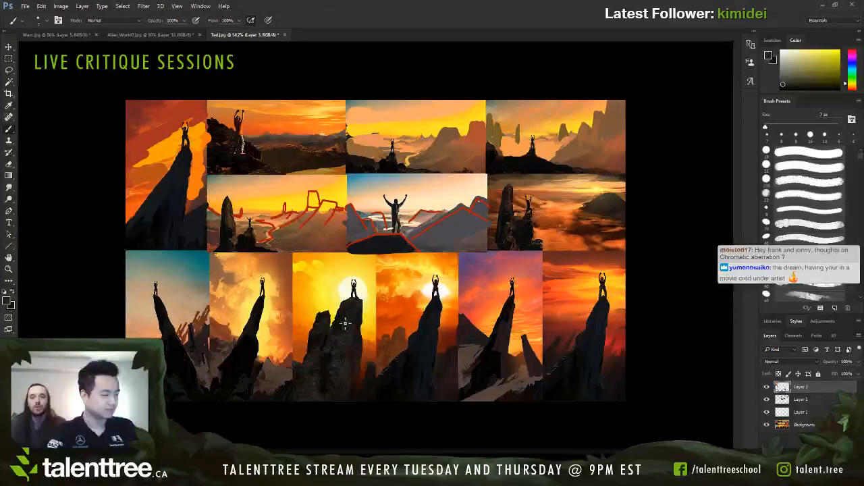
key(bracketright)
key(bracketright)
key(bracketright)
alt+click(334, 335)
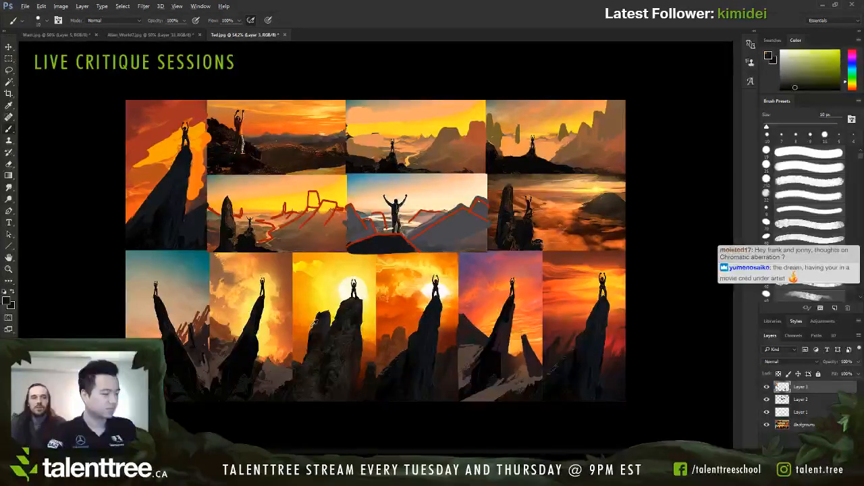
alt+click(313, 325)
alt+click(309, 341)
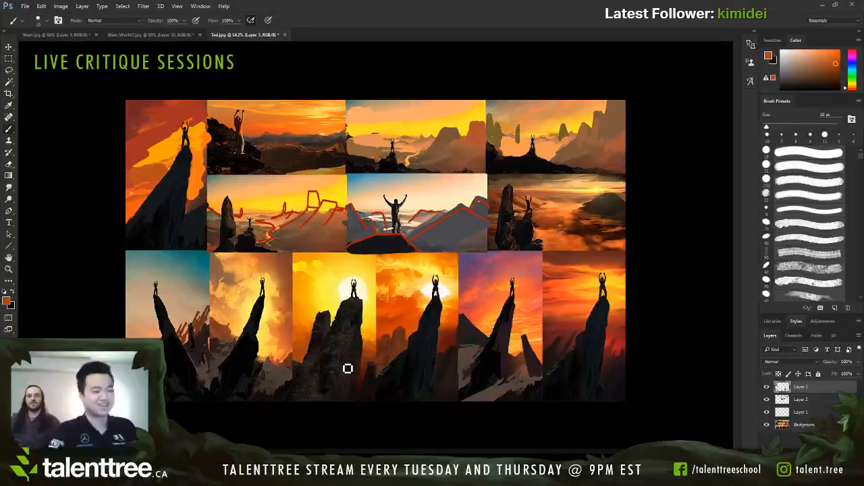
Step: Reset to black, sample dark yellowish tones and refine the rock faces of the yellow-sun thumbnail's twin peaks with a 10 px brush
key(d)
key(bracketleft)
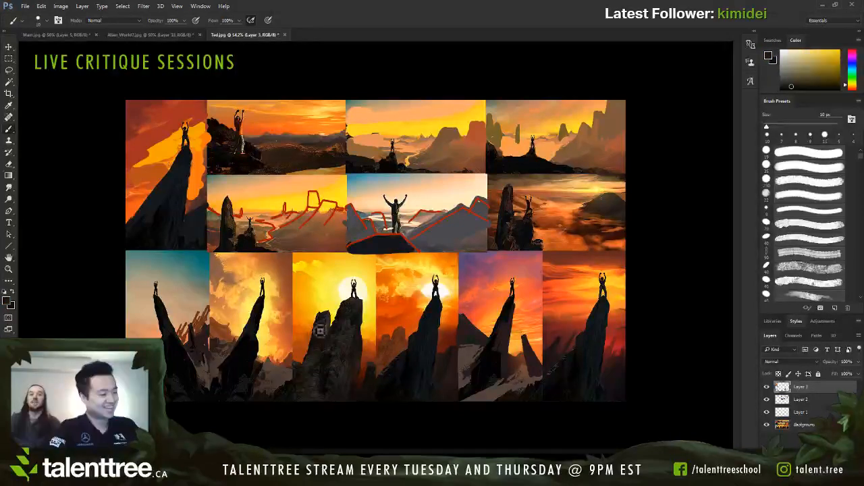
alt+click(319, 340)
key(bracketright)
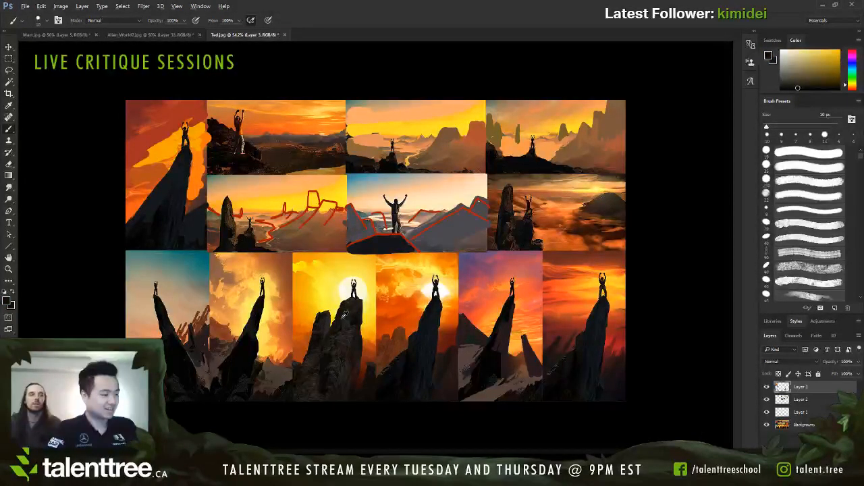
alt+click(351, 325)
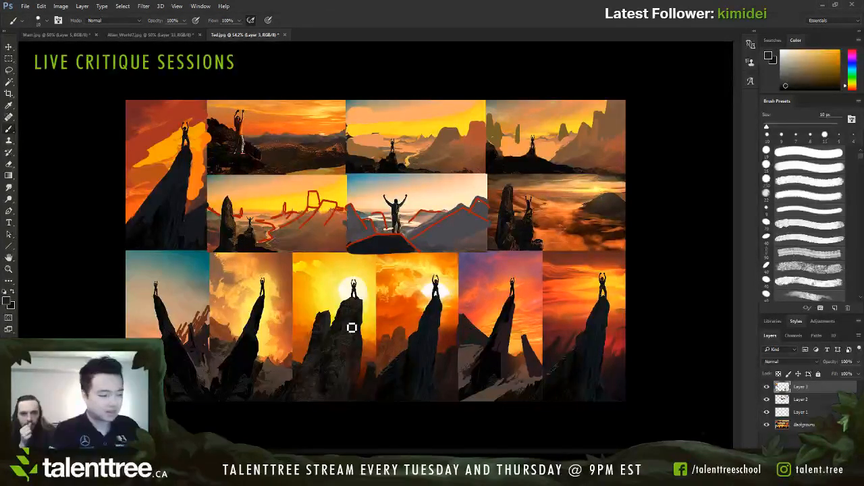
Step: Sample a dark brown and reshape the shorter peak and notch of the yellow-sun thumbnail's pillar with small dark strokes
alt+click(328, 312)
key(bracketright)
key(bracketright)
drag(330, 331, 329, 337)
alt+click(324, 337)
key(bracketleft)
key(bracketright)
key(bracketright)
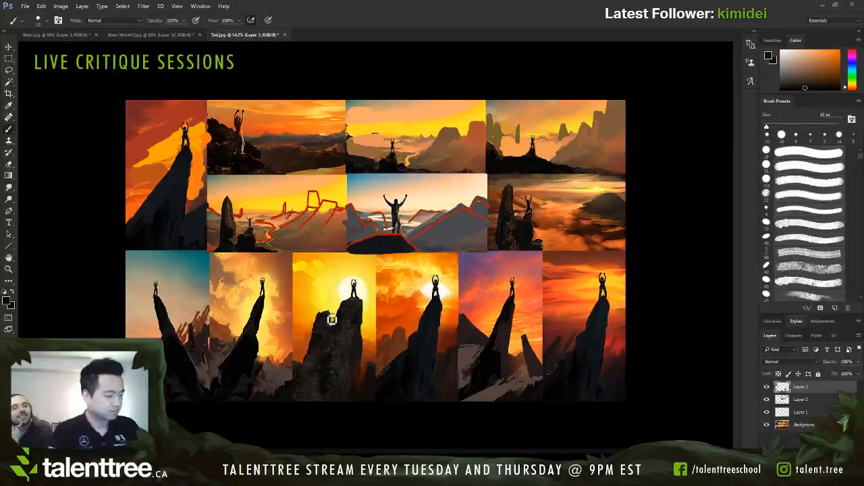
Step: Sample a dark brown beside the yellow-sun pillar's base and paint along the border with the orange thumbnail
alt+click(373, 364)
drag(374, 372, 375, 373)
key(bracketleft)
key(bracketleft)
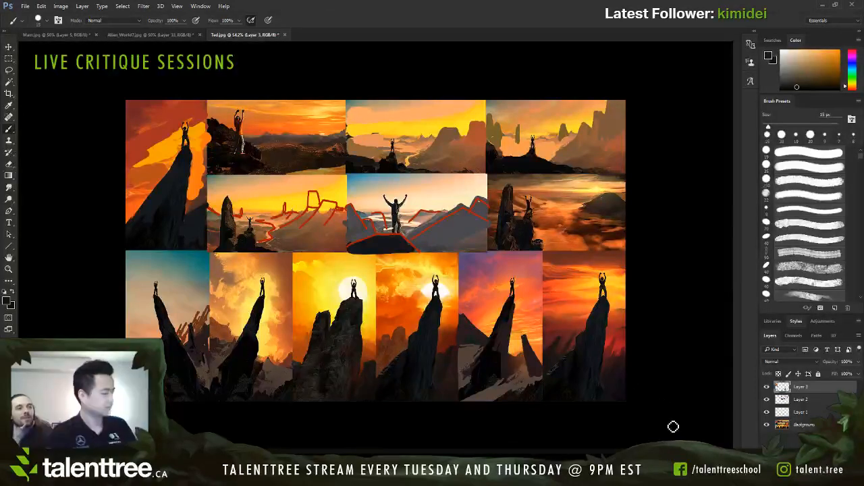
Step: Sample the red from the far-right spire thumbnail's background and try red patches on both sides of its spire with a 25 px brush
alt+click(624, 337)
key(bracketright)
key(bracketright)
drag(613, 367, 613, 360)
key(bracketright)
key(bracketright)
key(bracketright)
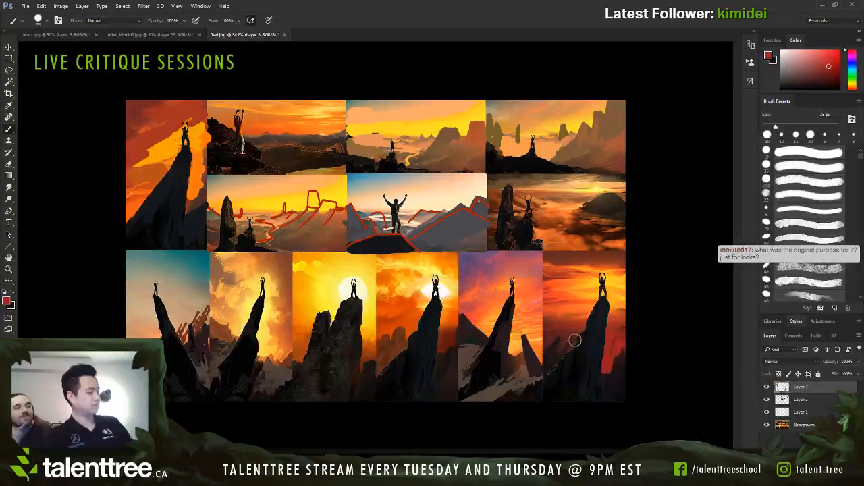
Step: Try a dark 40 px stroke over the far-right thumbnail's climber and undo it together with the red patches
alt+click(598, 322)
alt+click(600, 320)
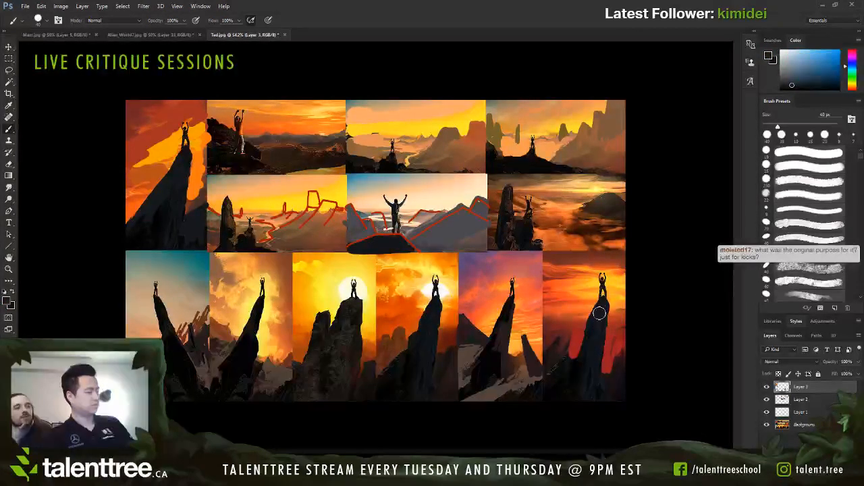
drag(600, 296, 606, 277)
key(ctrl+z)
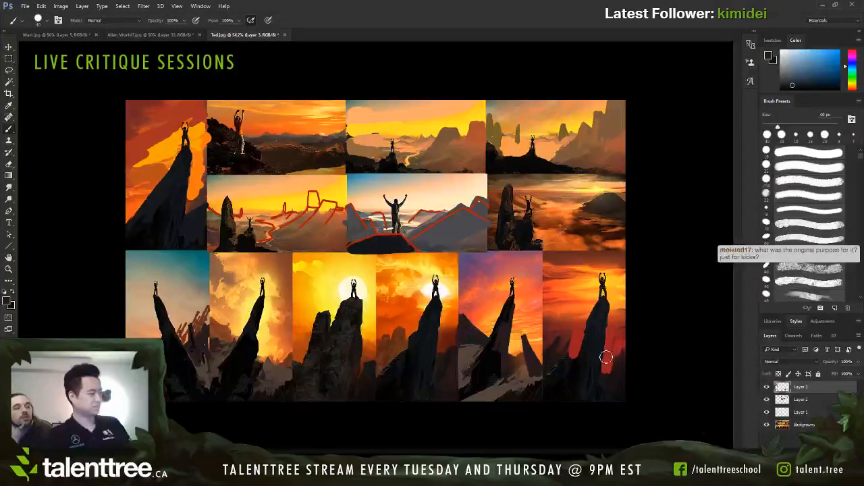
key(ctrl+alt+z)
key(ctrl+alt+z)
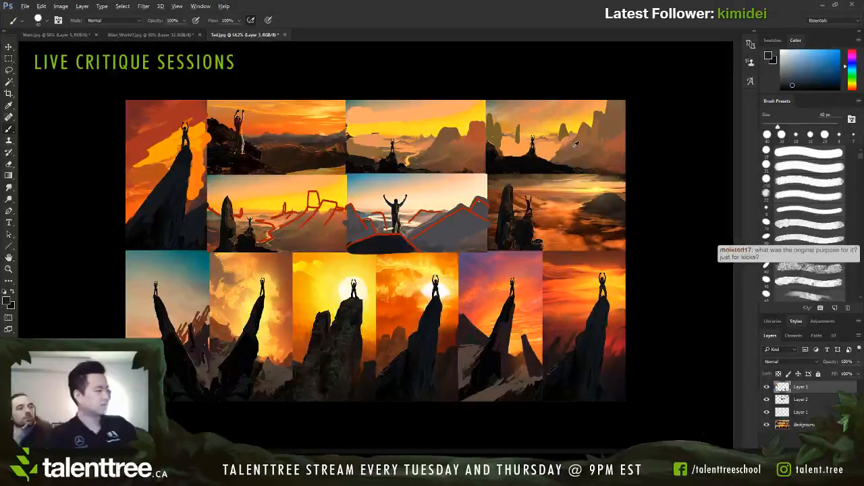
Step: Sample a brown from the mesa thumbnail in the collage's upper-right corner and repaint the haze below its mesas with a 15 px brush
alt+click(572, 141)
key(bracketleft)
key(bracketleft)
key(bracketleft)
key(bracketleft)
key(bracketleft)
Step: Sample a lighter brown and repaint the tall mesas at the corner thumbnail's far edge with a brush up to 30 px
key(bracketleft)
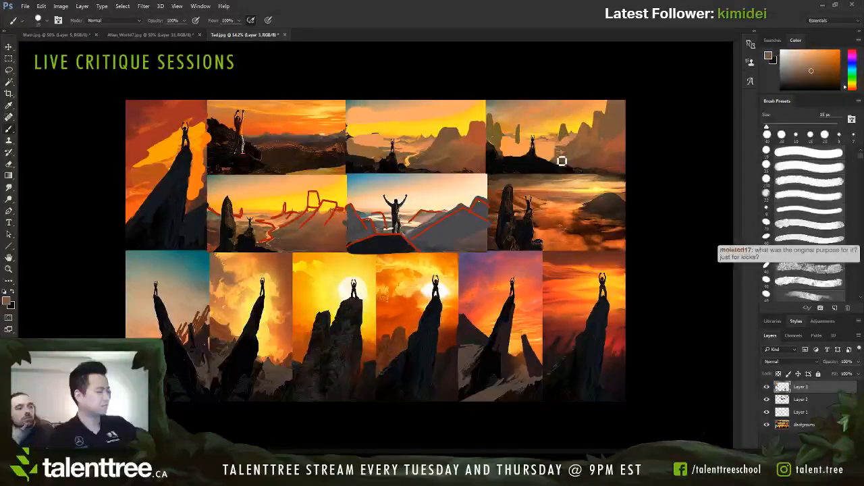
alt+click(584, 133)
key(bracketleft)
key(bracketleft)
key(bracketright)
key(bracketright)
key(bracketright)
key(bracketright)
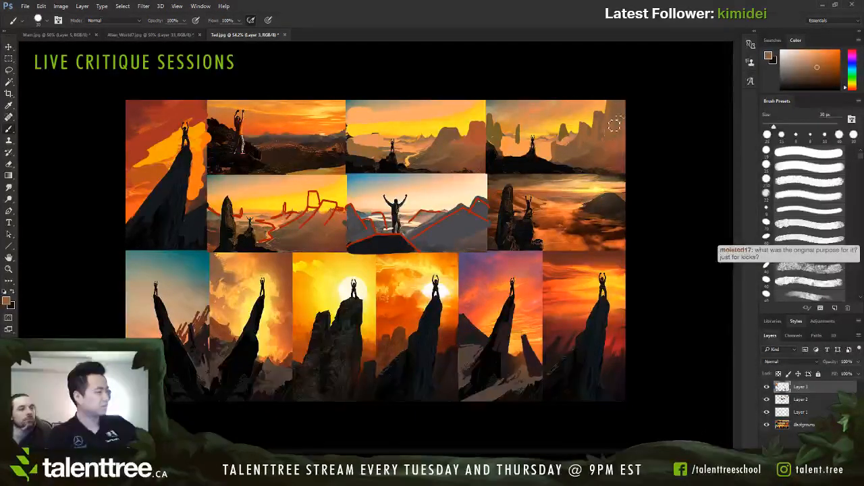
Step: Recut the corner thumbnail's distant pillars beside the climber into pointed spires with a 7 to 8 px brush
key(bracketleft)
key(bracketleft)
key(bracketleft)
key(bracketleft)
mouse_move(519, 132)
mouse_down()
mouse_move(520, 124)
mouse_move(519, 140)
mouse_up()
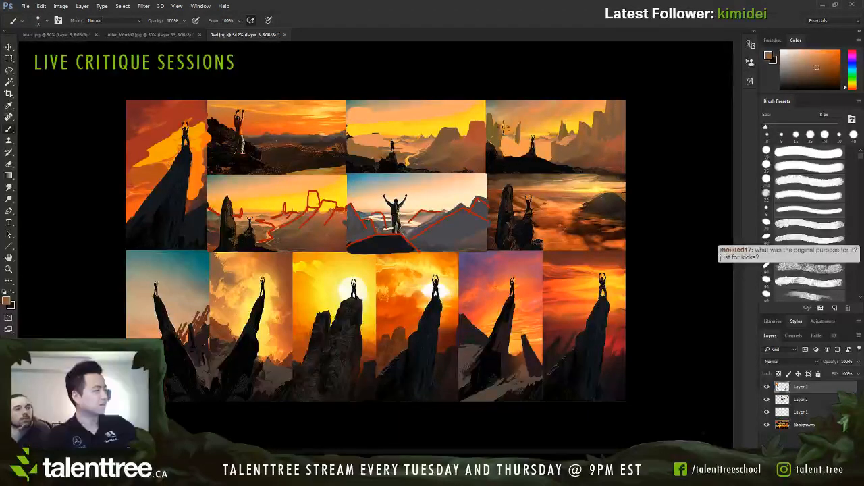
key(bracketleft)
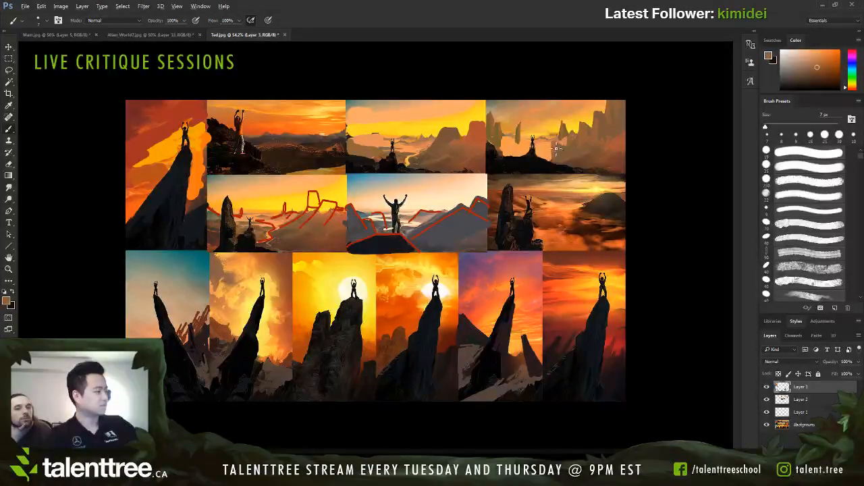
Step: Reset to black, sample a reddish brown and shade the corner thumbnail's mesa slopes with a 7 to 10 px brush
key(d)
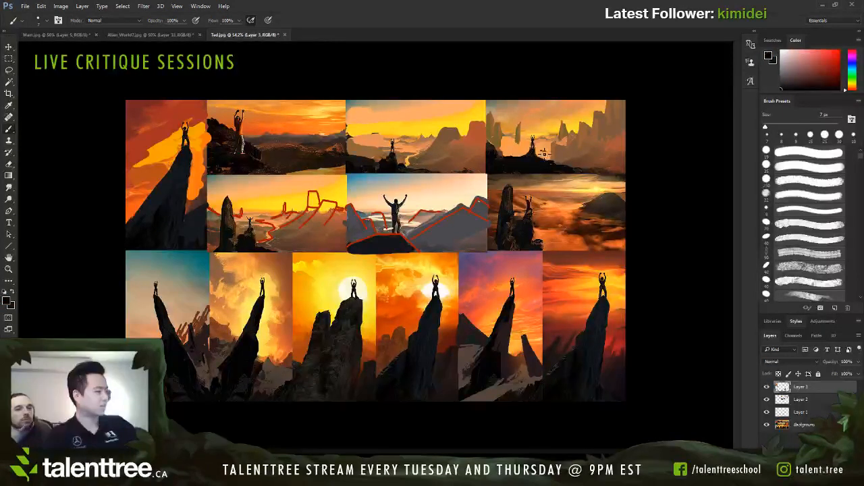
alt+click(611, 149)
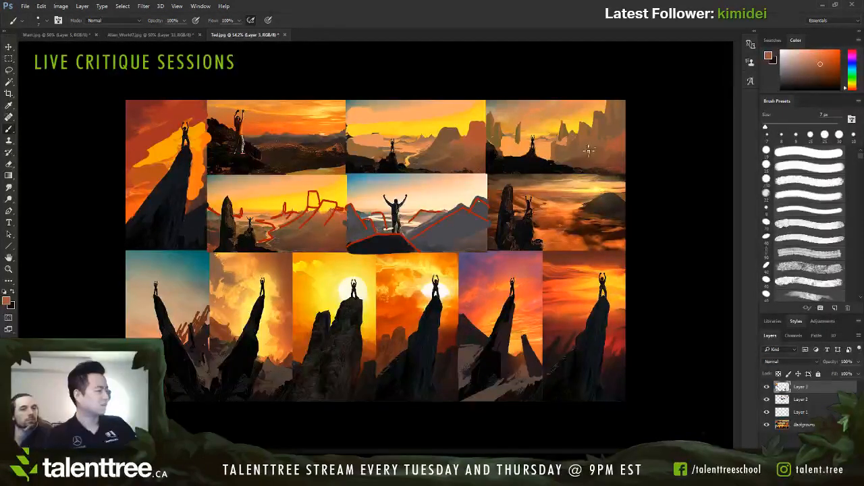
key(bracketright)
key(bracketright)
key(bracketright)
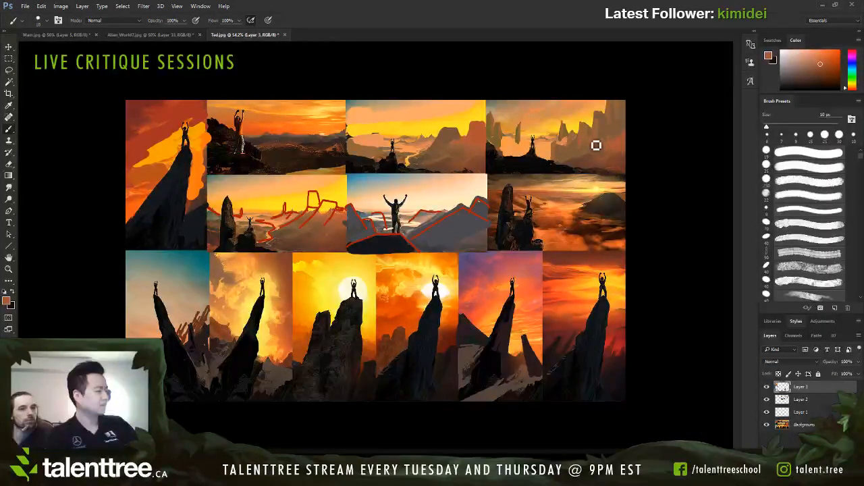
key(bracketleft)
key(bracketleft)
key(bracketleft)
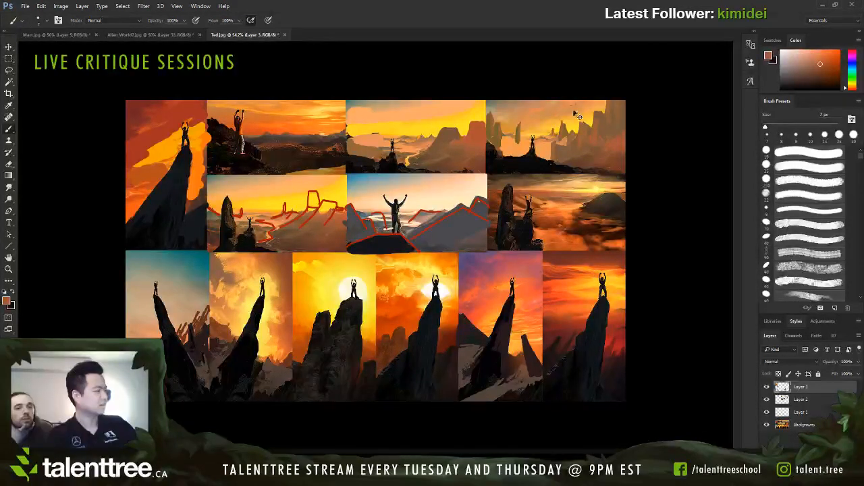
Step: Sample sky orange and mesa browns and carve jagged edges into the corner thumbnail's mesa tops with a 7 px brush
alt+click(557, 133)
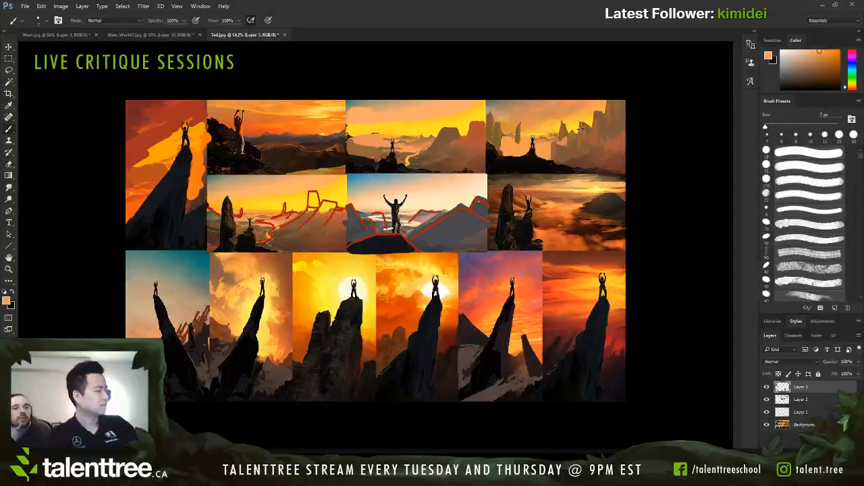
alt+click(588, 124)
alt+click(601, 112)
mouse_move(593, 116)
mouse_down()
mouse_move(586, 128)
mouse_move(597, 120)
mouse_up()
alt+click(602, 111)
alt+click(608, 114)
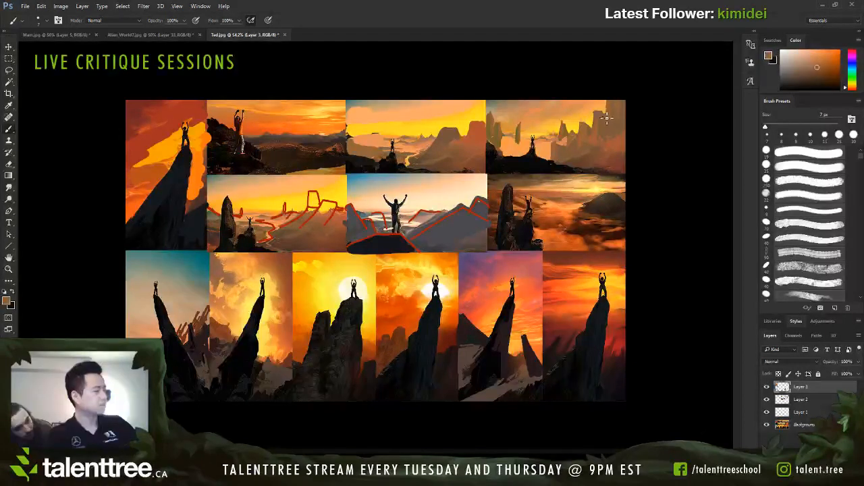
Step: Sample orange, olive and brown tones and refine the small spires and haze beside the corner thumbnail's climber with a 7 to 9 px brush
alt+click(550, 137)
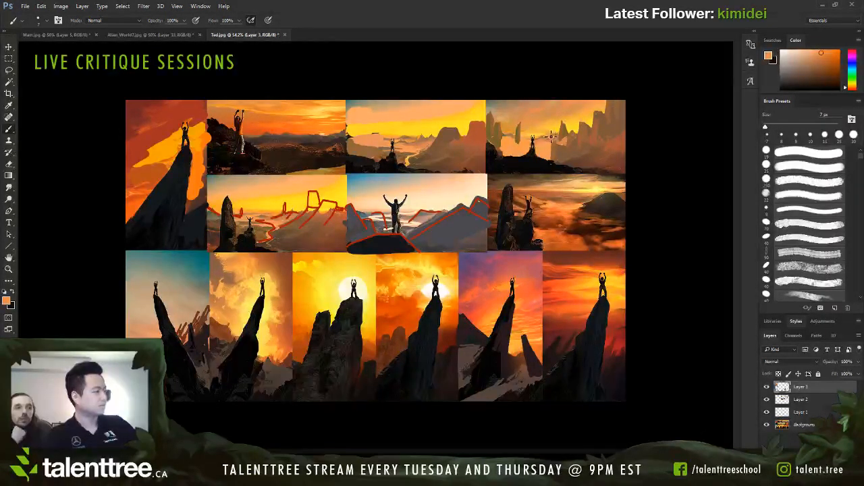
alt+click(554, 135)
key(bracketright)
key(bracketright)
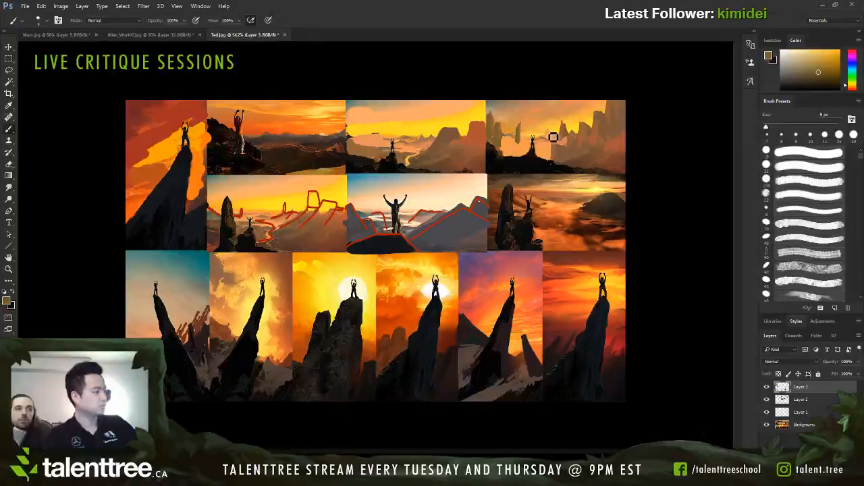
alt+click(555, 139)
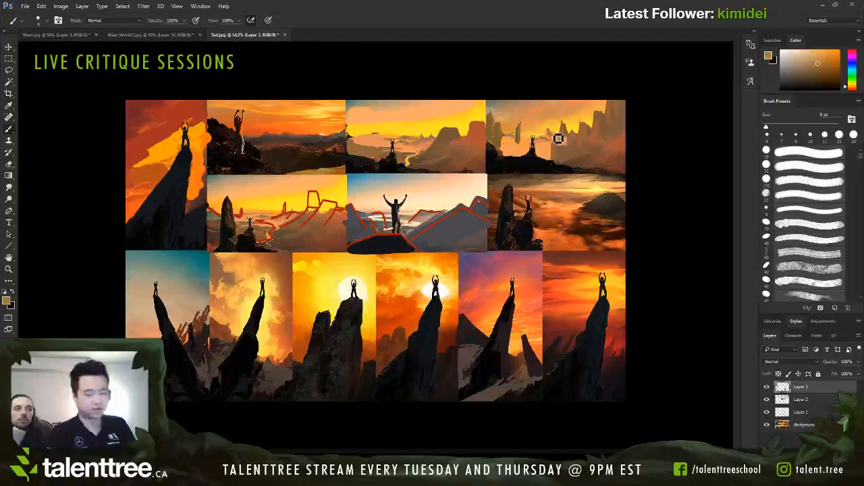
alt+click(562, 166)
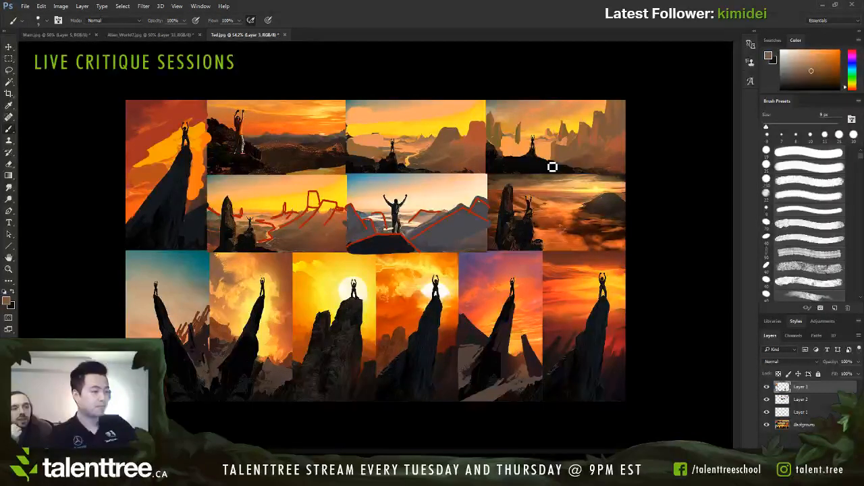
Step: Sample a dark tone from the red-sunset climber thumbnail, try curved guide strokes over the mesa thumbnails and undo them
alt+click(219, 137)
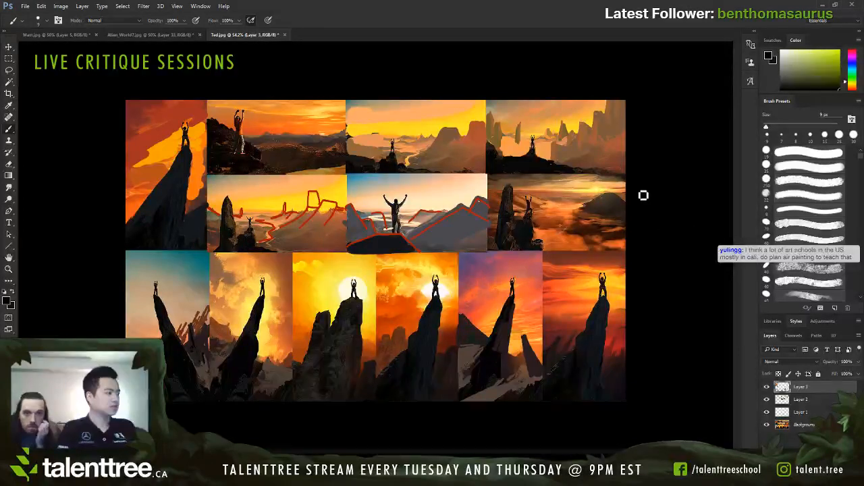
drag(560, 98, 576, 115)
key(ctrl+z)
mouse_move(487, 102)
mouse_down()
mouse_move(623, 96)
mouse_move(478, 109)
mouse_move(564, 210)
mouse_move(490, 104)
mouse_move(586, 177)
mouse_move(508, 122)
mouse_move(502, 163)
mouse_move(640, 161)
mouse_move(477, 112)
mouse_up()
key(ctrl+z)
key(ctrl+z)
Step: Sample a pink from the purple-sky thumbnail, try large 9 px circular guides over the two mesa thumbnails and undo them
alt+click(497, 259)
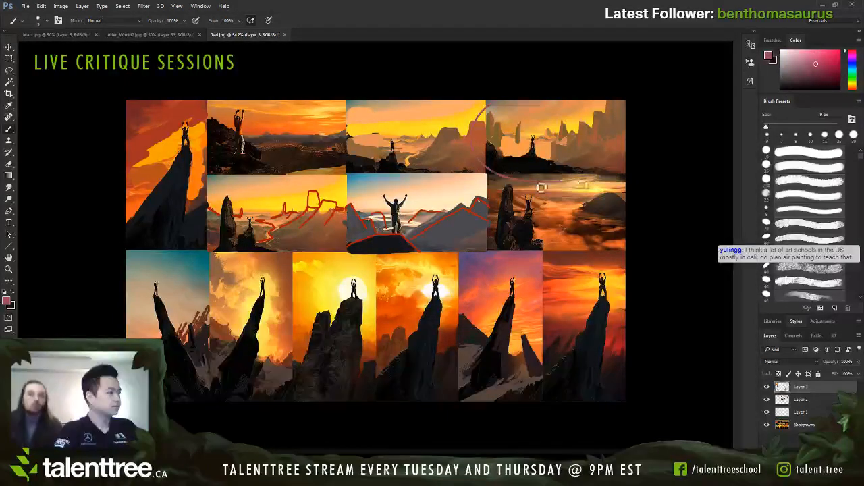
mouse_move(387, 97)
mouse_down()
mouse_move(407, 186)
mouse_move(468, 131)
mouse_up()
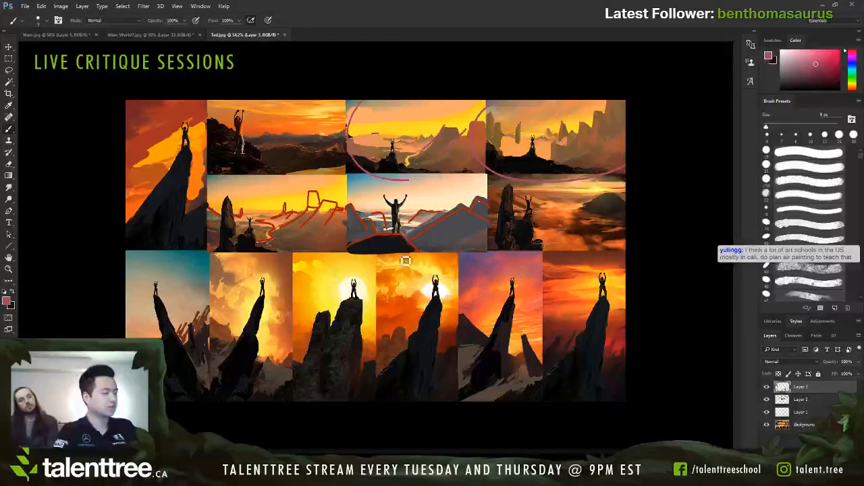
mouse_move(405, 179)
mouse_down()
mouse_move(464, 257)
mouse_move(432, 179)
mouse_up()
key(ctrl+z)
key(ctrl+z)
key(ctrl+z)
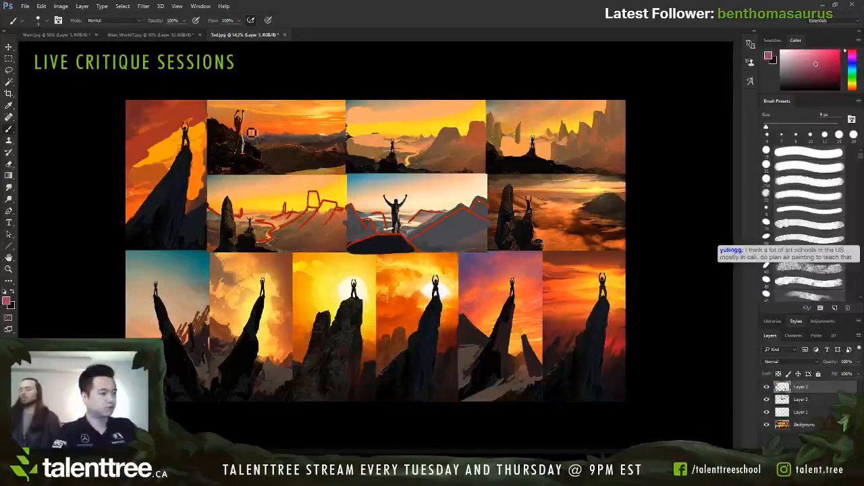
Step: Draw pink crossing diagonals over the red-sunset climber thumbnail and mark its focal areas with a 9 px brush
drag(223, 106, 336, 177)
drag(226, 174, 351, 107)
drag(245, 131, 331, 148)
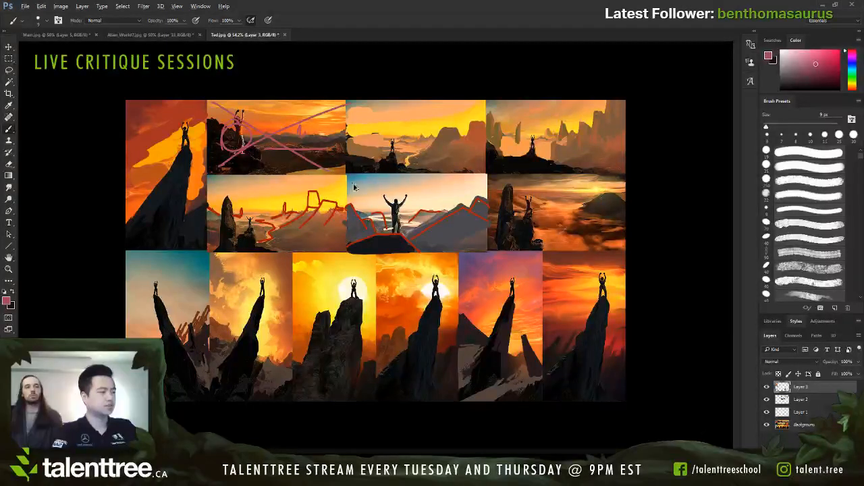
Step: Undo the last pink mark, sample a dark tone and paint two thin distant spires in the cloud-sea thumbnail with a 9 px brush
key(ctrl+z)
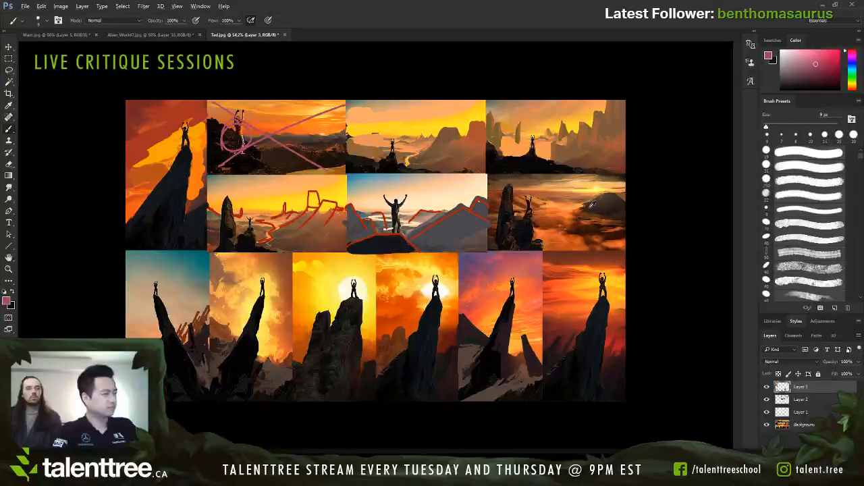
alt+click(591, 203)
drag(561, 202, 569, 217)
key(ctrl+z)
key(bracketright)
key(bracketright)
drag(569, 184, 569, 225)
key(bracketleft)
key(bracketleft)
key(ctrl+alt+z)
key(ctrl+alt+z)
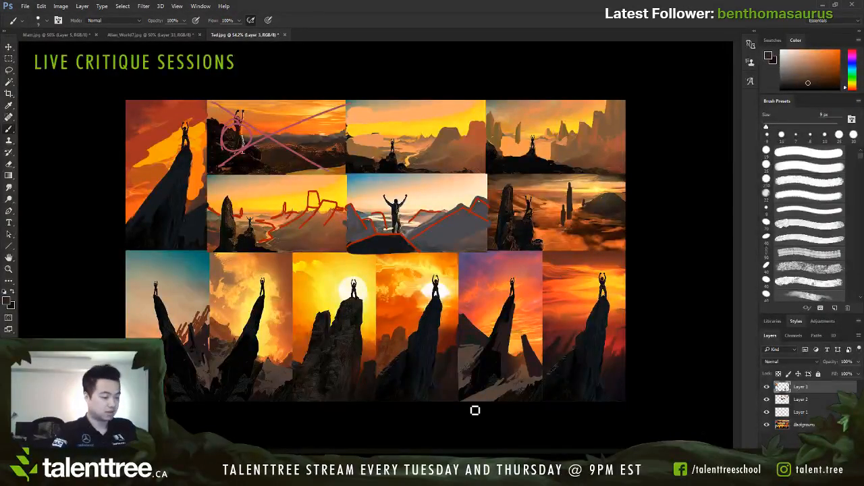
Step: Sample a reddish brown, touch up the spires beside the blue-sky climber's peak and reduce the brush to 7 px
alt+click(205, 329)
alt+click(208, 322)
drag(208, 316, 192, 328)
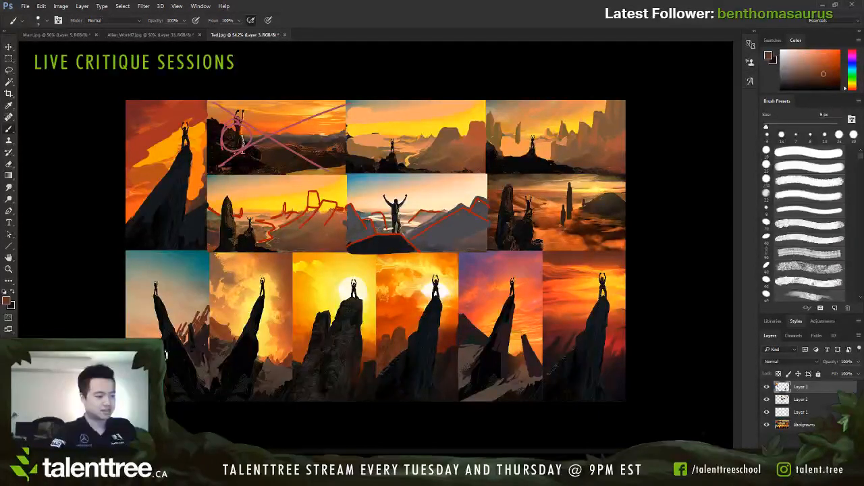
key(bracketleft)
key(bracketleft)
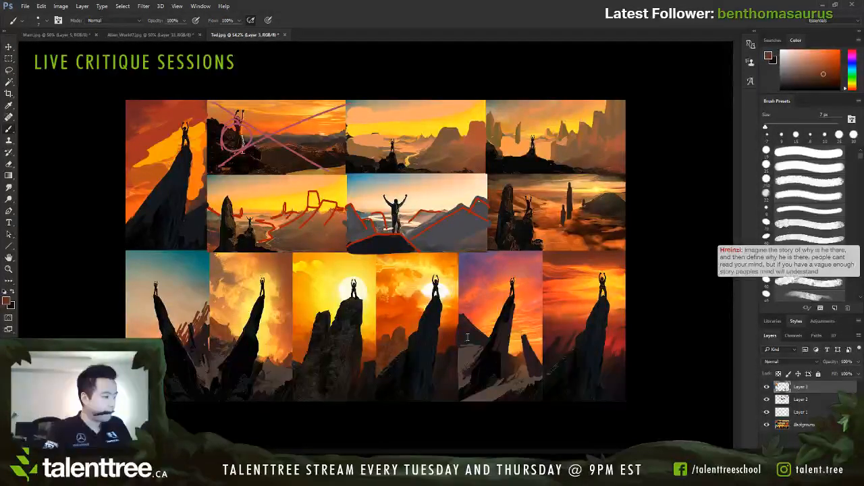
Step: Compare the three submitted town paintings: the colourful alley, the gold-domed seaside and the curved arches, enlarging the arches painting to 200%
click(602, 426)
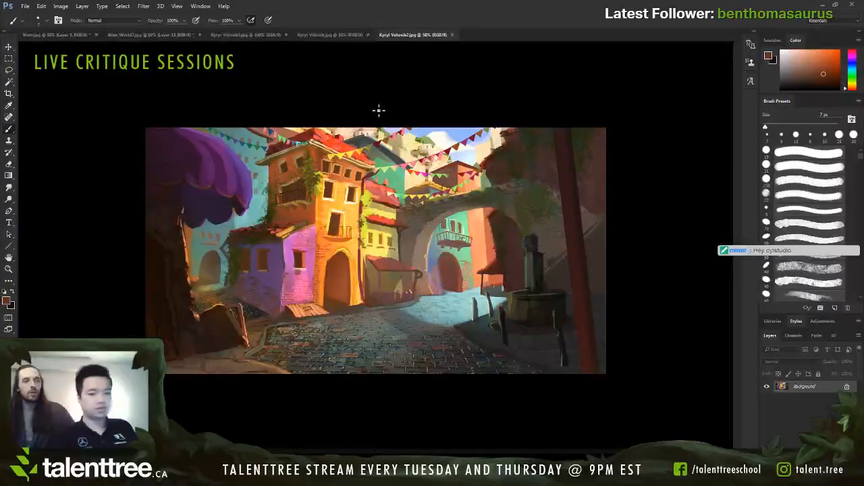
click(311, 31)
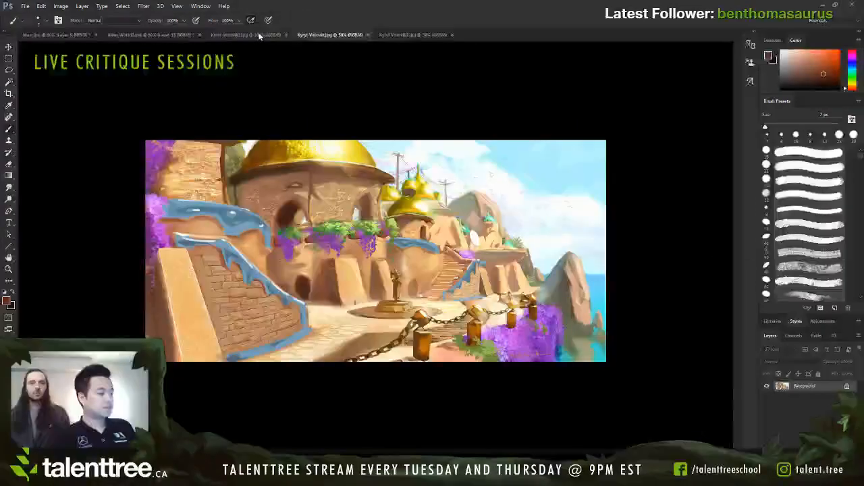
click(256, 33)
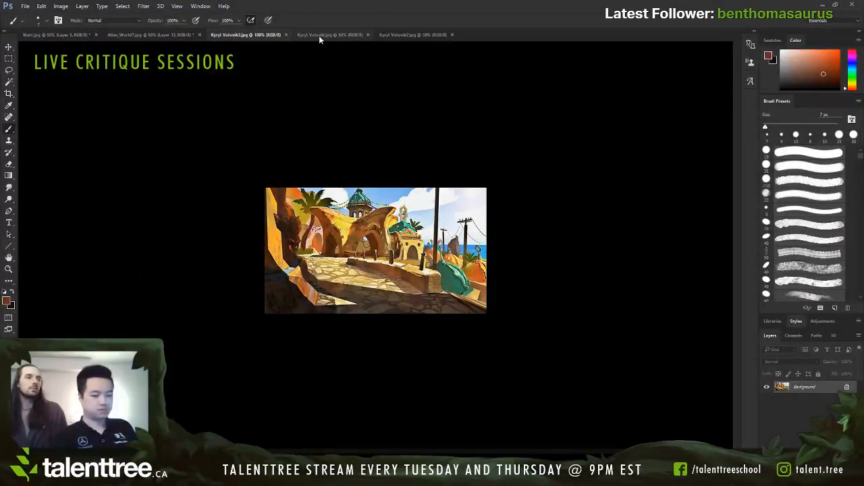
key(ctrl+plus)
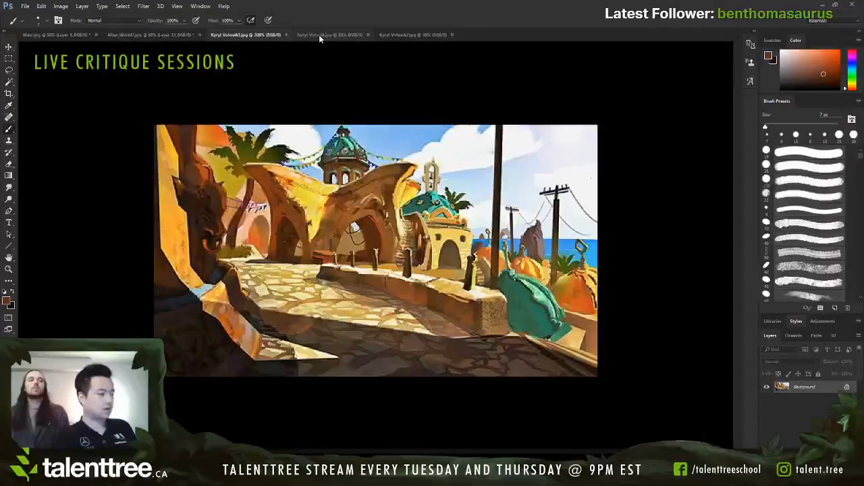
click(329, 36)
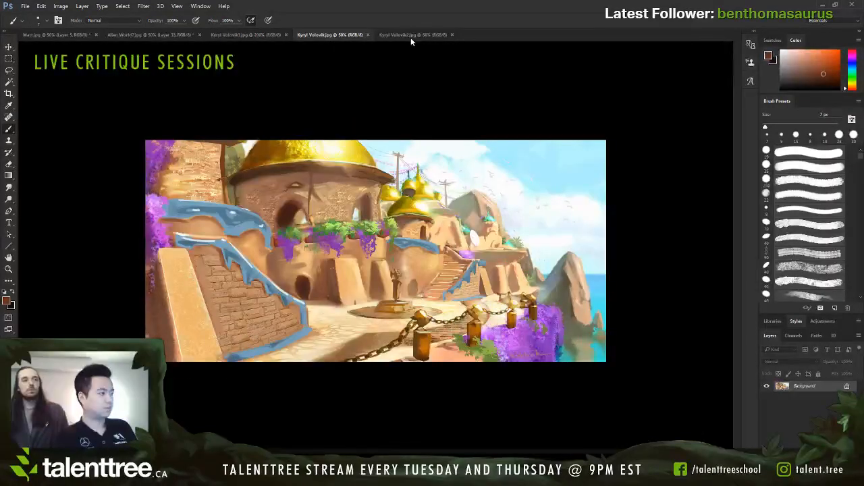
click(411, 34)
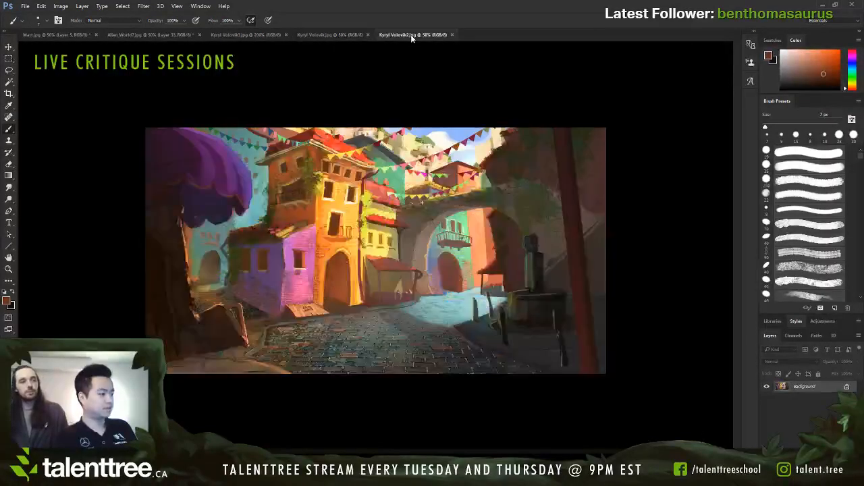
click(266, 33)
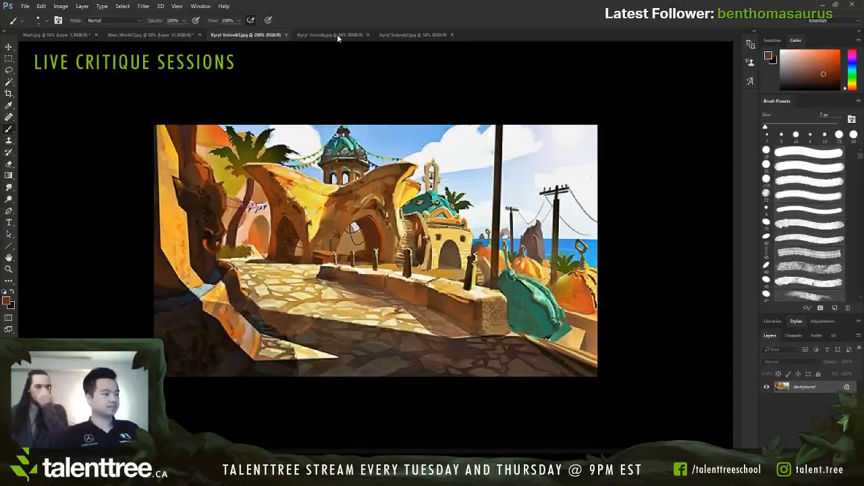
click(337, 33)
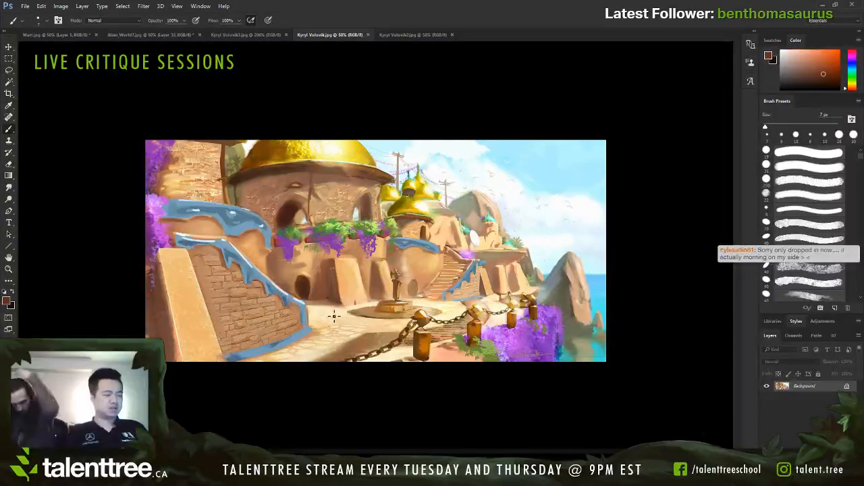
click(247, 34)
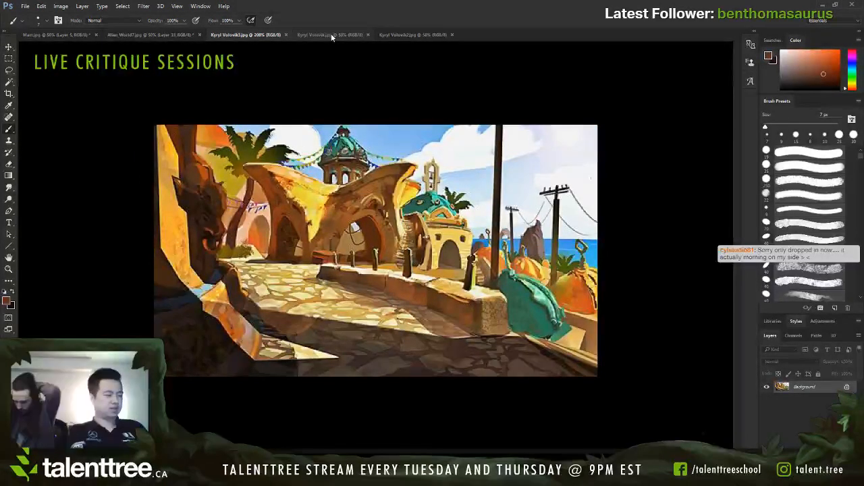
click(331, 35)
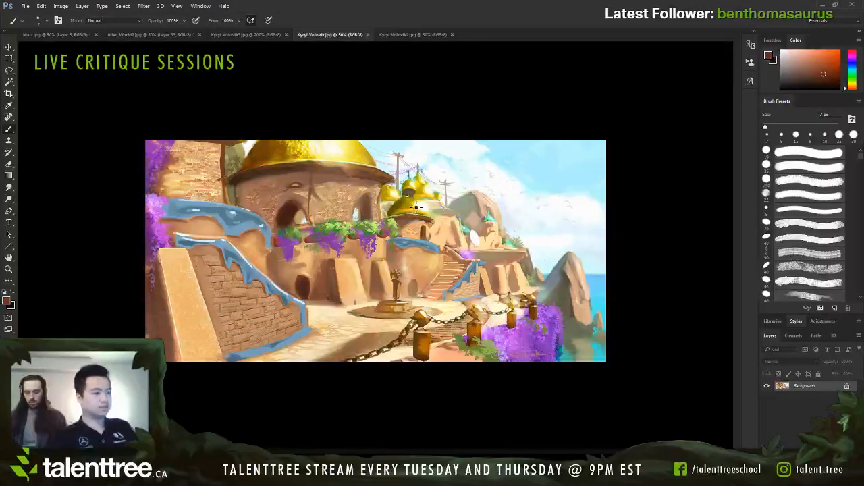
Step: Set a red 9 px brush and sketch an arrow with a cylinder towards the small gold dome, plus a stroke on the large dome
click(91, 104)
key(bracketright)
key(bracketright)
key(bracketright)
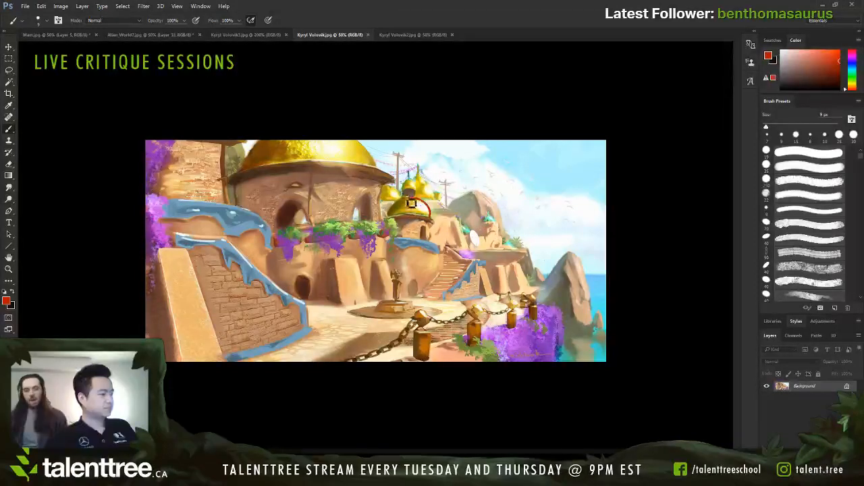
drag(423, 206, 506, 158)
drag(333, 151, 341, 141)
mouse_move(440, 195)
mouse_down()
mouse_move(425, 215)
mouse_move(446, 198)
mouse_move(446, 205)
mouse_move(448, 187)
mouse_move(460, 185)
mouse_move(449, 196)
mouse_move(501, 156)
mouse_move(511, 163)
mouse_move(445, 199)
mouse_up()
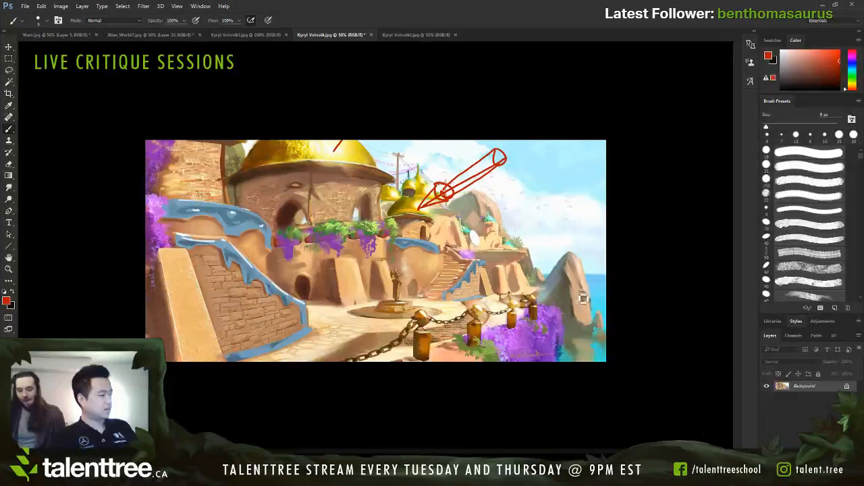
Step: Circle the background rocks and stair area in red on the gold-domed painting, and undo all the red marks
drag(565, 266, 558, 304)
drag(526, 260, 482, 266)
drag(491, 211, 465, 223)
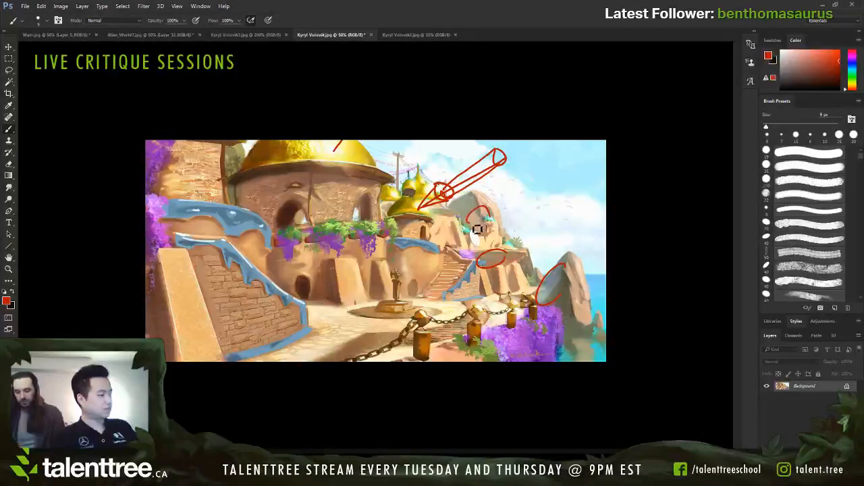
drag(303, 263, 337, 270)
key(ctrl+alt+z)
key(ctrl+alt+z)
key(ctrl+alt+z)
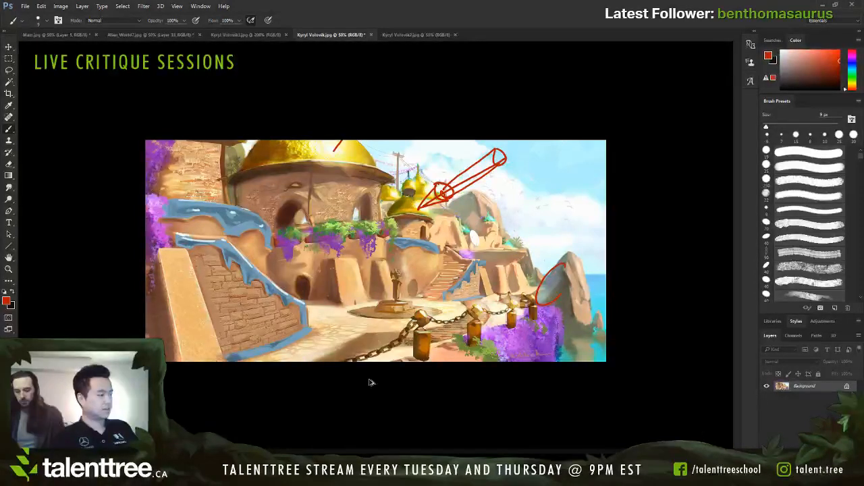
key(ctrl+alt+z)
key(ctrl+alt+z)
key(ctrl+alt+z)
key(ctrl+alt+z)
key(ctrl+alt+z)
key(ctrl+alt+z)
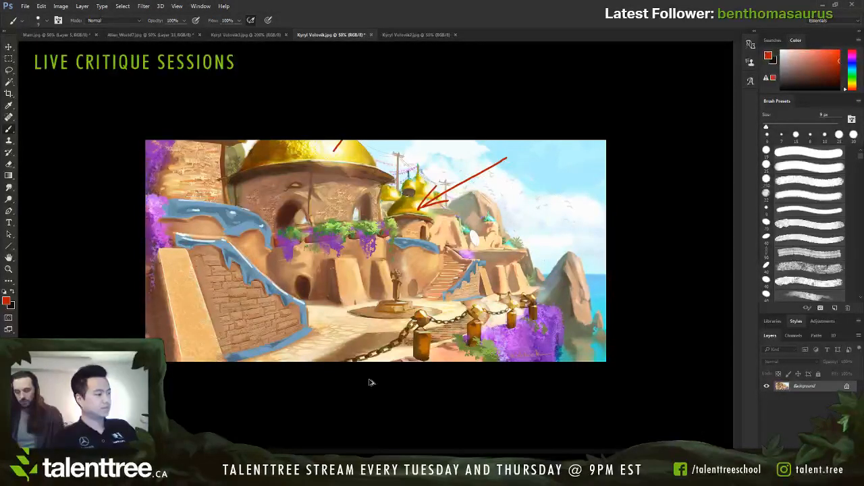
key(ctrl+alt+z)
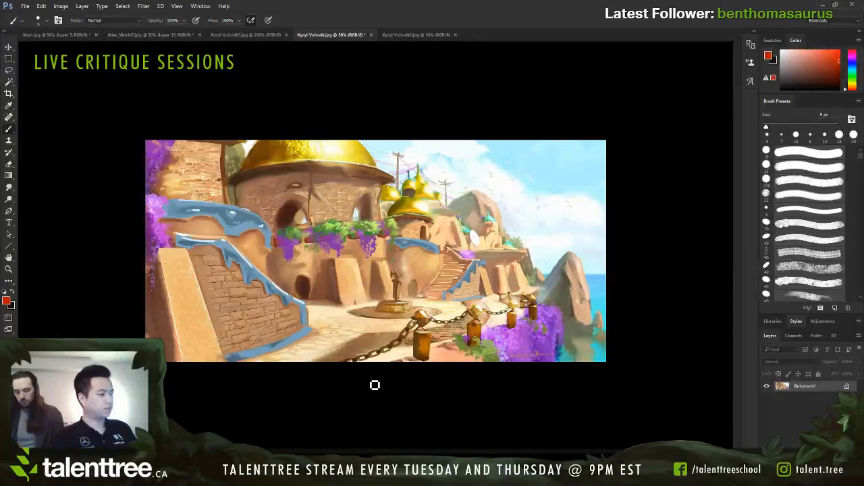
Step: Try a white 9 px outline over the curved arched building in the 200% painting and undo it
click(261, 35)
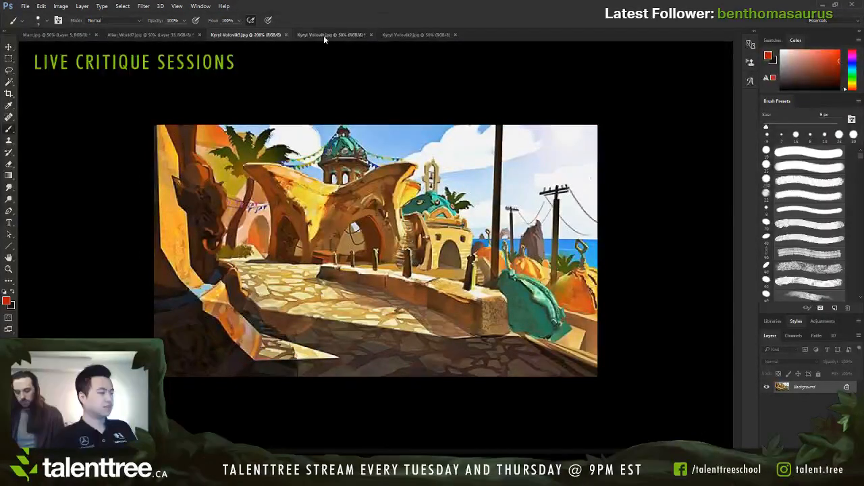
click(324, 35)
click(244, 33)
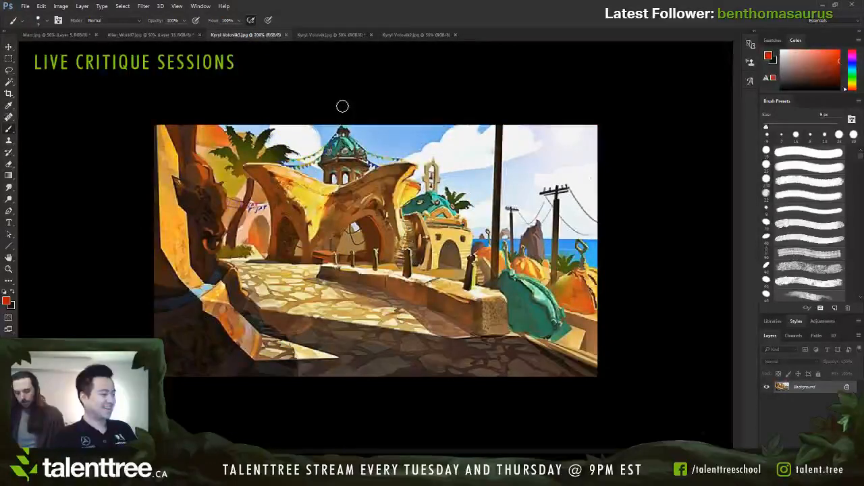
alt+click(481, 292)
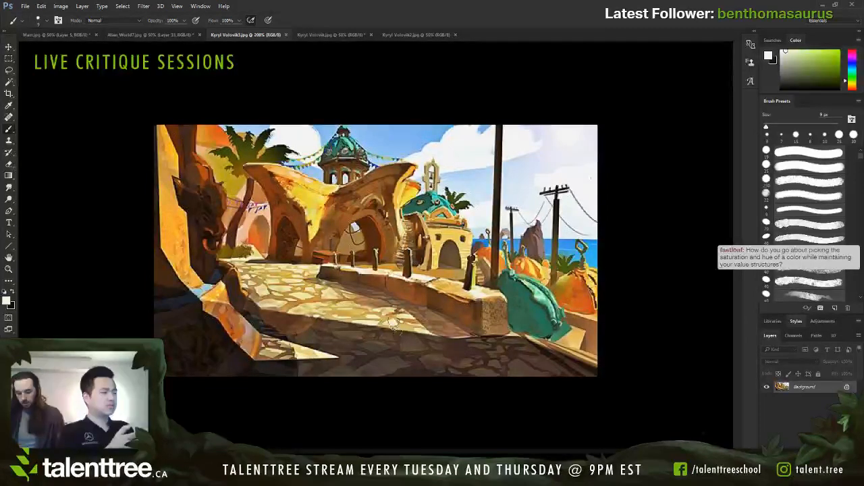
mouse_move(288, 237)
mouse_down()
mouse_move(274, 210)
mouse_move(406, 162)
mouse_move(364, 229)
mouse_up()
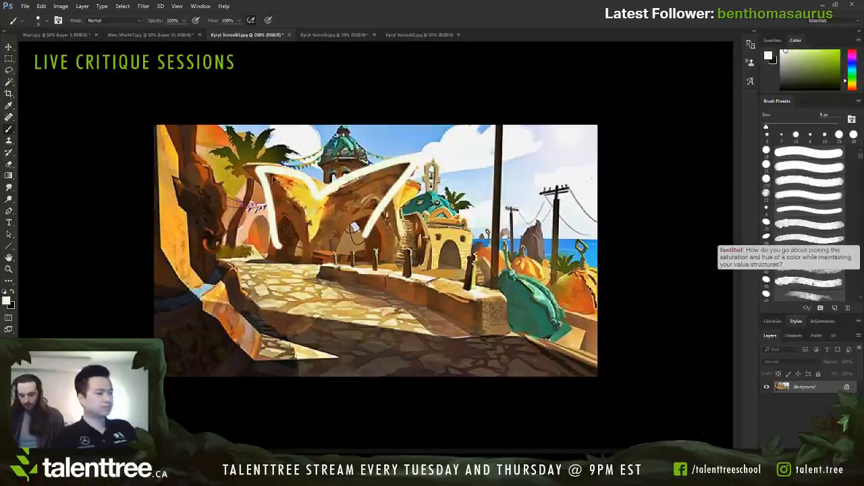
key(ctrl+z)
Step: Sample a pale pink, try a 5 px outline around the curved building's dark arch opening and undo it
alt+click(243, 151)
key(bracketleft)
key(bracketleft)
key(bracketleft)
key(bracketleft)
mouse_move(272, 259)
mouse_down()
mouse_move(246, 170)
mouse_move(419, 162)
mouse_move(402, 256)
mouse_move(355, 215)
mouse_move(303, 261)
mouse_up()
key(ctrl+z)
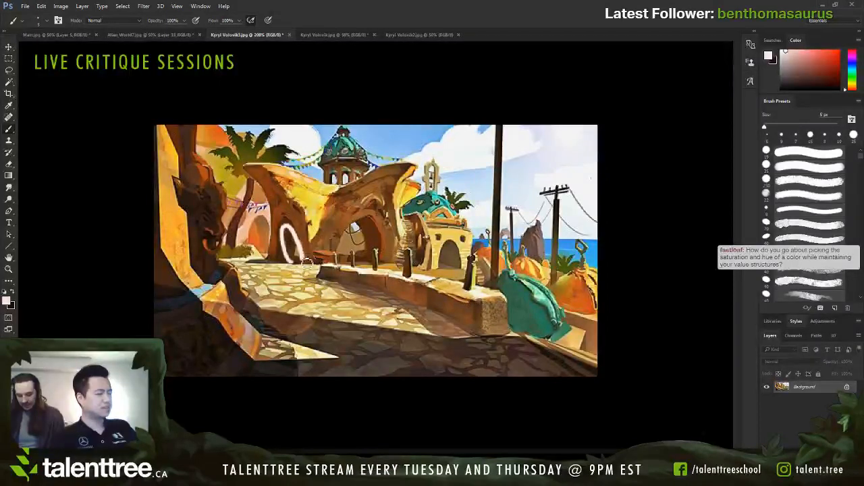
key(ctrl+z)
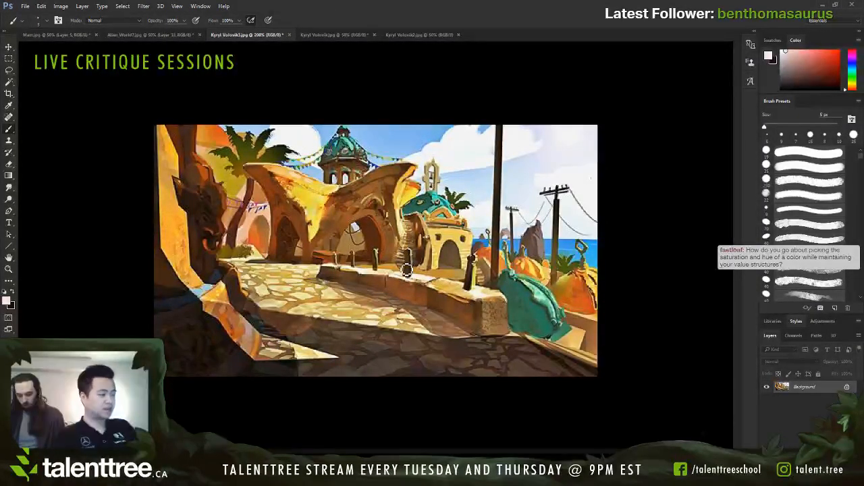
Step: Switch to the colourful alley painting, choose a red brush colour, add a new layer and enlarge the brush to 10 px
click(356, 35)
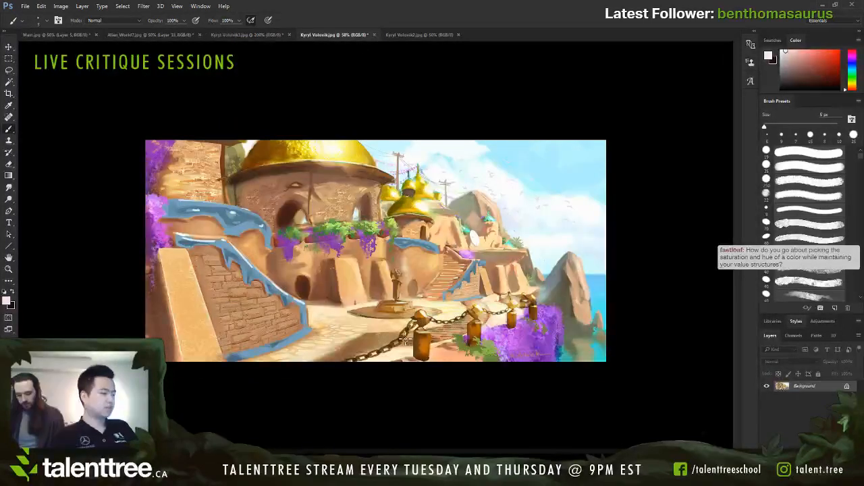
click(424, 35)
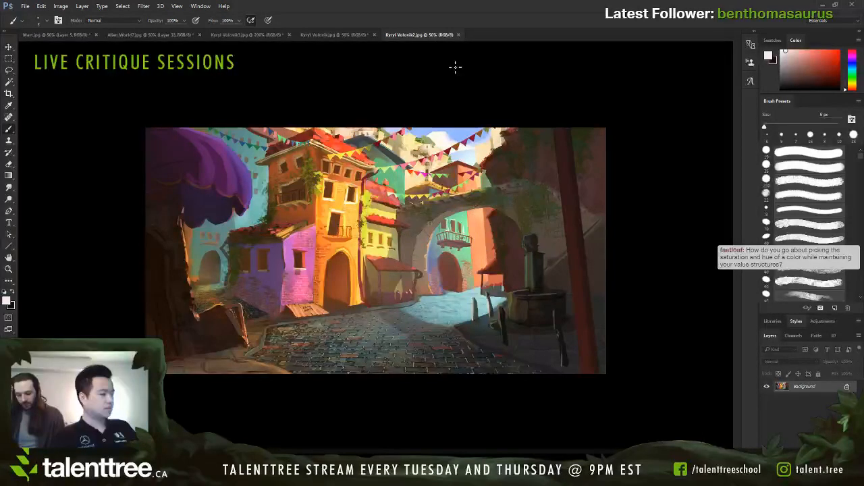
alt+click(91, 102)
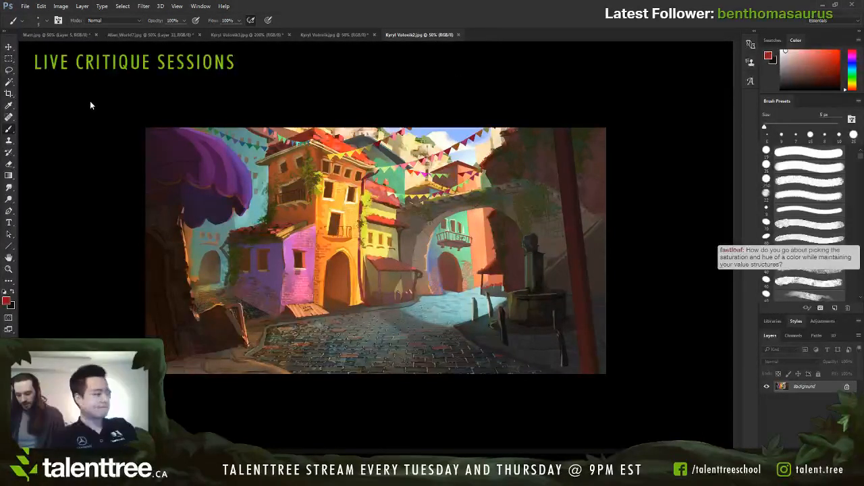
key(ctrl+shift+alt+n)
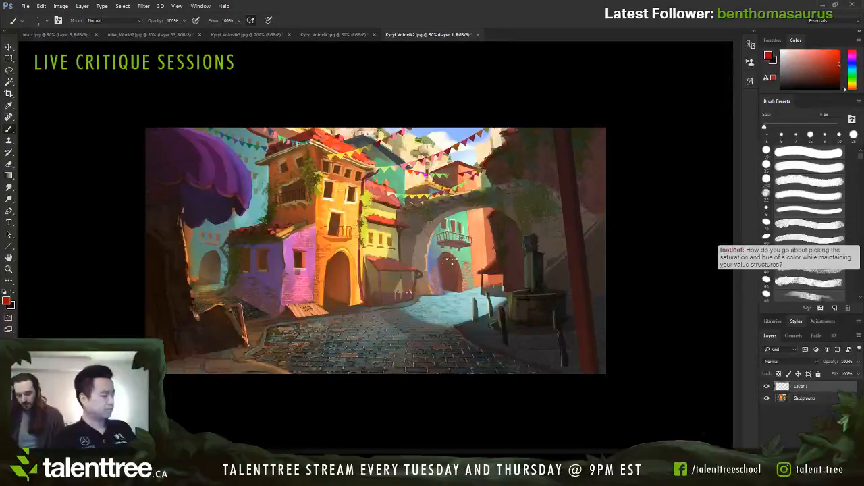
key(bracketright)
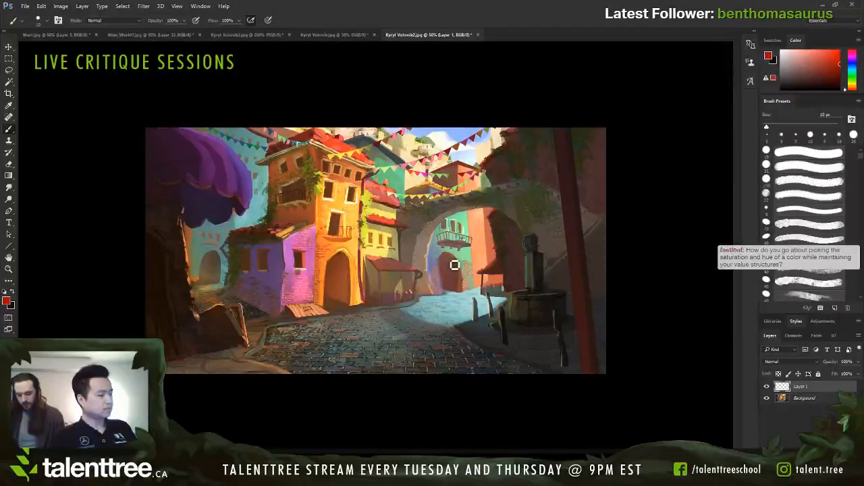
Step: Outline the stone bridge, its arch opening and the adjoining building edges in red with a 25 px brush
click(401, 206)
shift+click(496, 189)
key(bracketright)
key(bracketright)
mouse_move(495, 186)
mouse_down()
mouse_move(494, 153)
mouse_move(501, 129)
mouse_up()
mouse_move(501, 214)
mouse_down()
mouse_move(490, 230)
mouse_move(503, 290)
mouse_up()
key(bracketleft)
drag(399, 210, 516, 180)
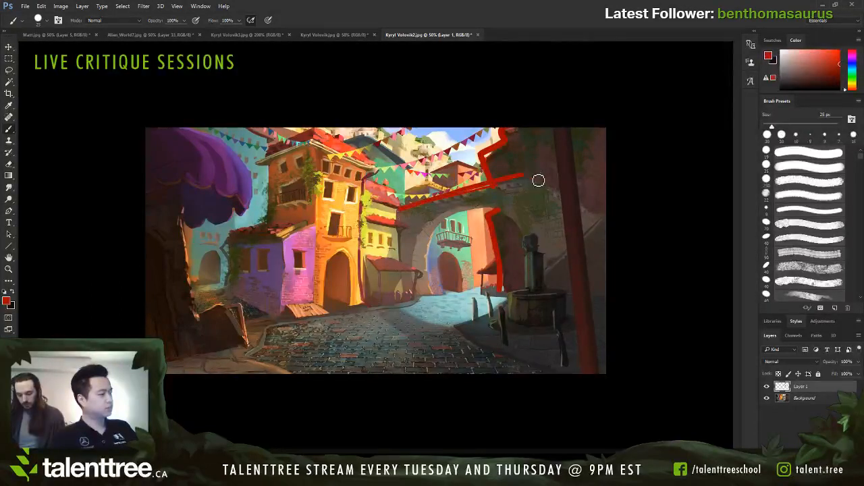
mouse_move(423, 208)
mouse_down()
mouse_move(493, 187)
mouse_move(588, 207)
mouse_move(599, 217)
mouse_up()
drag(407, 206, 411, 166)
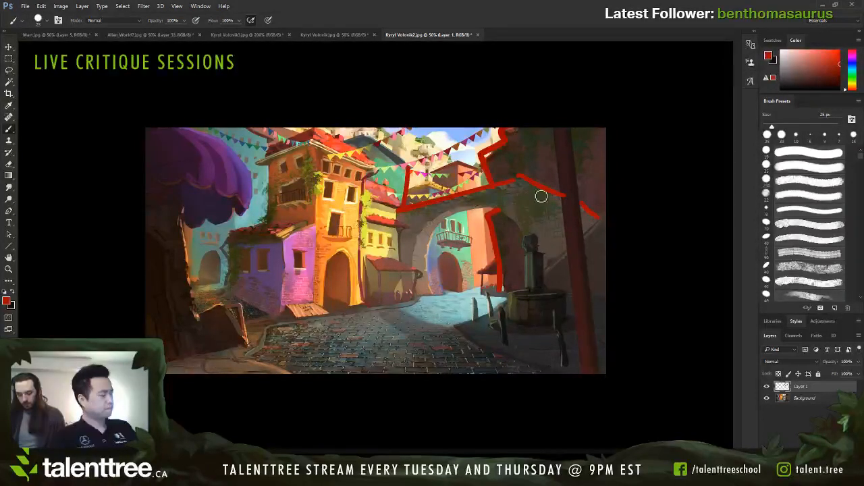
mouse_move(529, 260)
mouse_down()
mouse_move(495, 216)
mouse_move(441, 220)
mouse_move(434, 296)
mouse_up()
Step: Try red outlines around the stone well and the tall orange building, and undo them
mouse_move(526, 291)
mouse_down()
mouse_move(528, 236)
mouse_move(542, 260)
mouse_move(510, 326)
mouse_move(576, 322)
mouse_move(543, 284)
mouse_up()
mouse_move(363, 295)
mouse_down()
mouse_move(358, 240)
mouse_move(376, 165)
mouse_move(284, 150)
mouse_move(258, 162)
mouse_up()
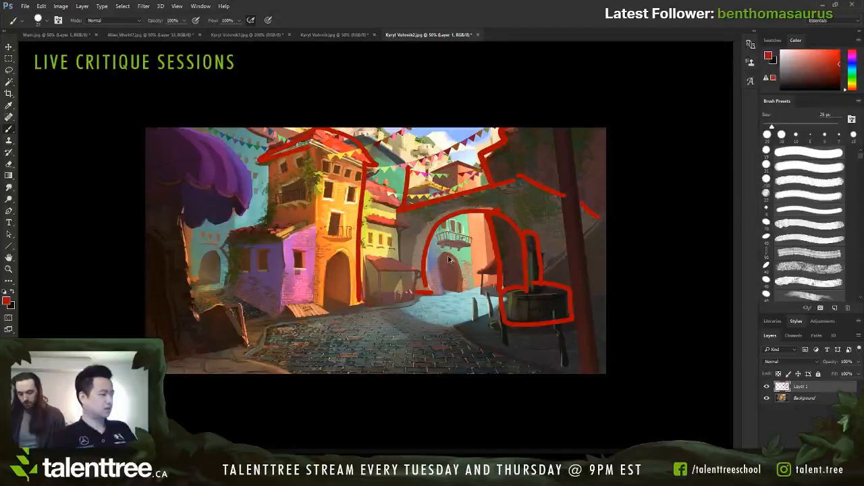
key(ctrl+alt+z)
key(ctrl+alt+z)
Step: Undo the red outlines on the stone bridge, its arch opening and the adjoining building edges
key(ctrl+alt+z)
key(ctrl+alt+z)
key(ctrl+alt+z)
key(ctrl+alt+z)
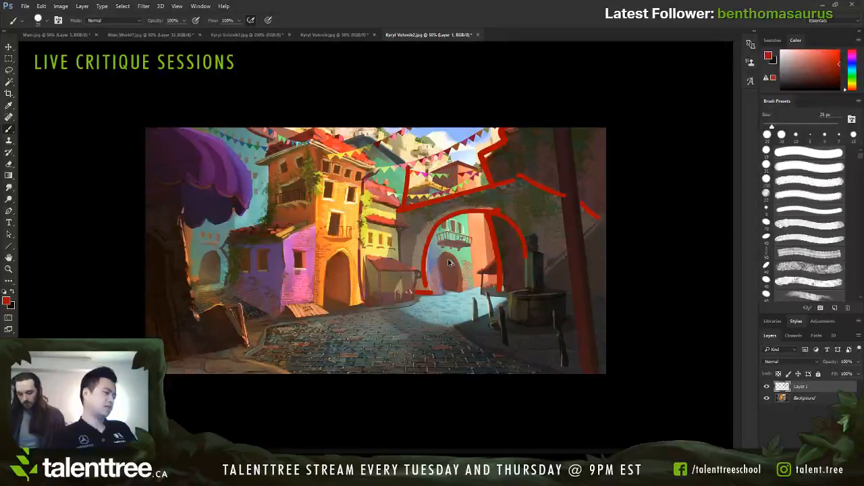
key(ctrl+alt+z)
key(ctrl+alt+z)
key(ctrl+alt+z)
key(ctrl+alt+z)
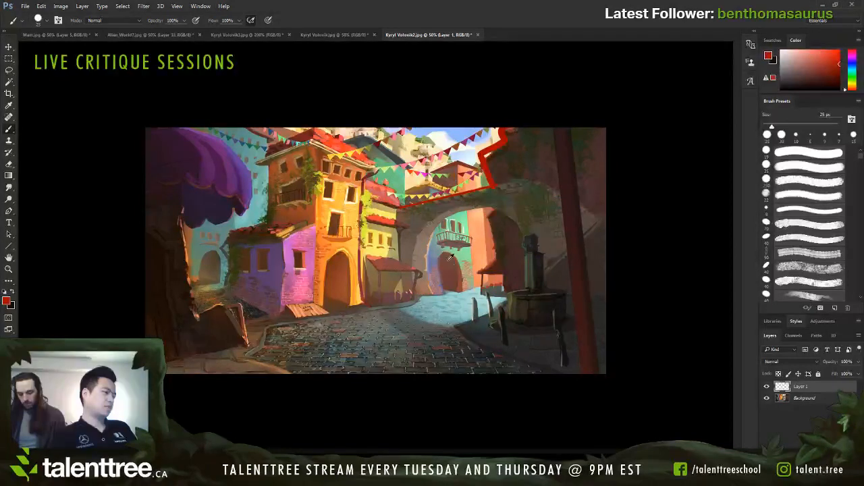
Step: Trace the strings of bunting between the orange building and the bridge in red with a 15 px brush, redoing the uppermost line
key(bracketleft)
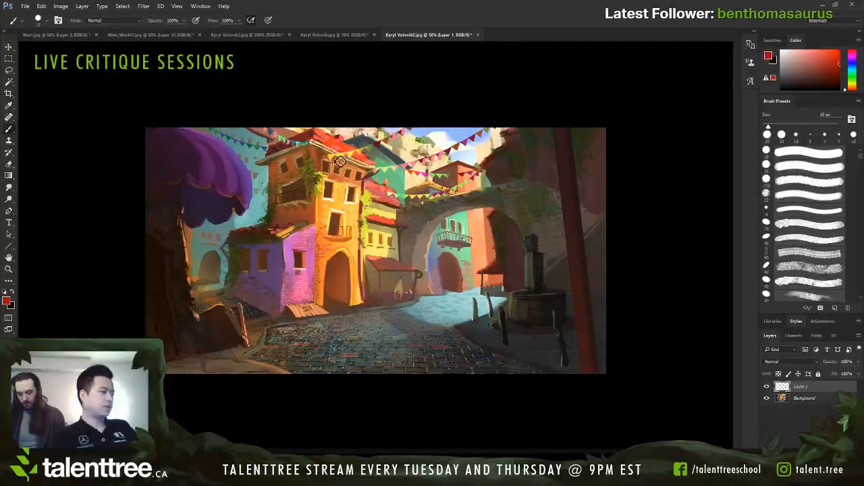
key(bracketleft)
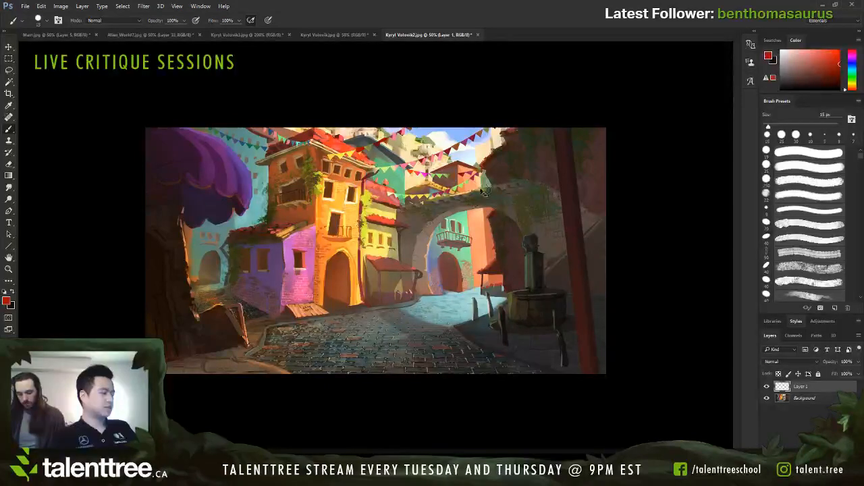
mouse_move(383, 189)
mouse_down()
mouse_move(423, 196)
mouse_move(474, 177)
mouse_up()
drag(408, 169, 467, 172)
mouse_move(380, 167)
mouse_down()
mouse_move(413, 164)
mouse_move(485, 129)
mouse_up()
drag(342, 154, 413, 130)
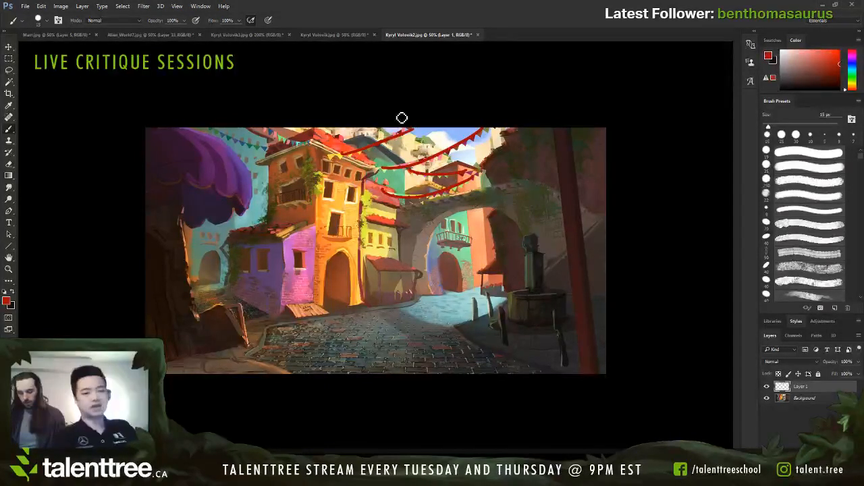
key(ctrl+z)
mouse_move(330, 162)
mouse_down()
mouse_move(386, 143)
mouse_move(409, 129)
mouse_up()
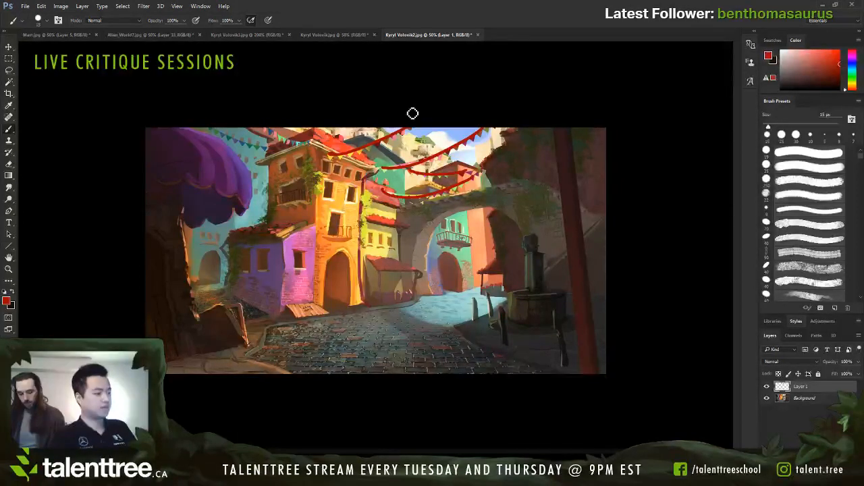
Step: Try red outlines along the vertical edges and roofline of the tall orange building, and undo them
drag(269, 162, 270, 222)
mouse_move(361, 301)
mouse_down()
mouse_move(370, 177)
mouse_move(317, 143)
mouse_move(309, 292)
mouse_up()
drag(264, 174, 317, 143)
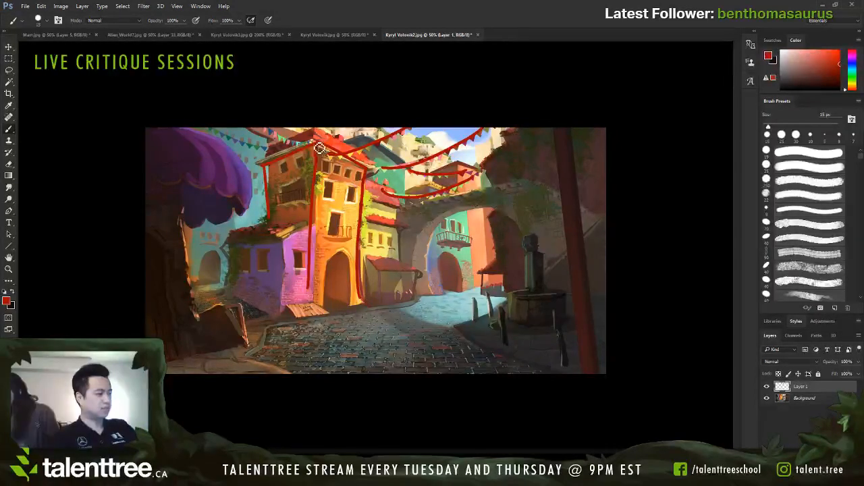
key(ctrl+alt+z)
key(ctrl+alt+z)
key(ctrl+alt+z)
key(ctrl+alt+z)
key(ctrl+alt+z)
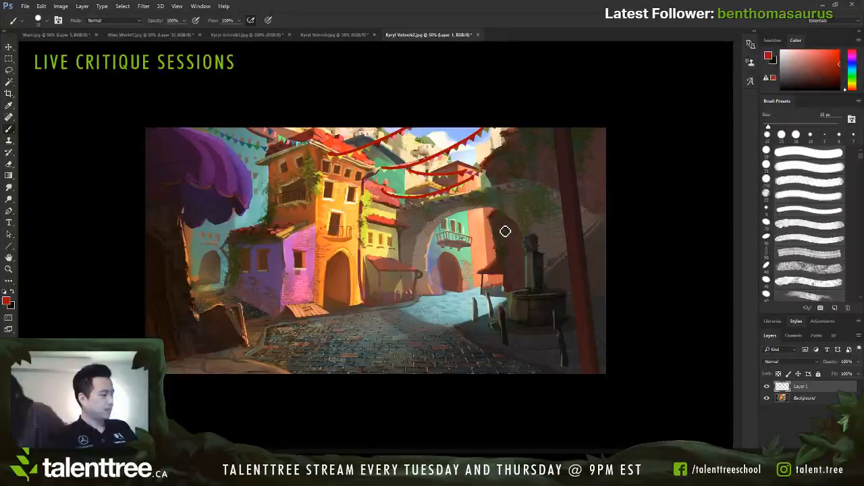
Step: Try red marks on the sunlit ground by the arch and around the purple house, and undo them
mouse_move(483, 304)
mouse_down()
mouse_move(387, 318)
mouse_move(473, 295)
mouse_up()
key(ctrl+z)
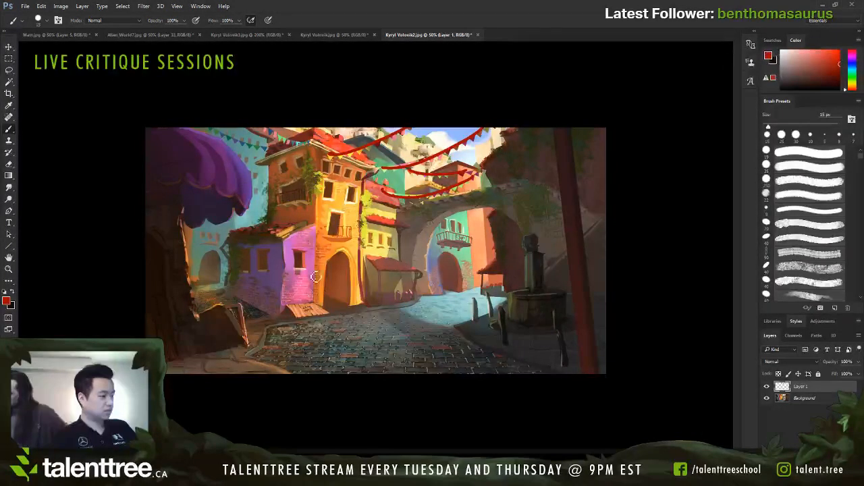
mouse_move(237, 296)
mouse_down()
mouse_move(256, 228)
mouse_move(314, 302)
mouse_up()
key(ctrl+z)
drag(315, 260, 316, 246)
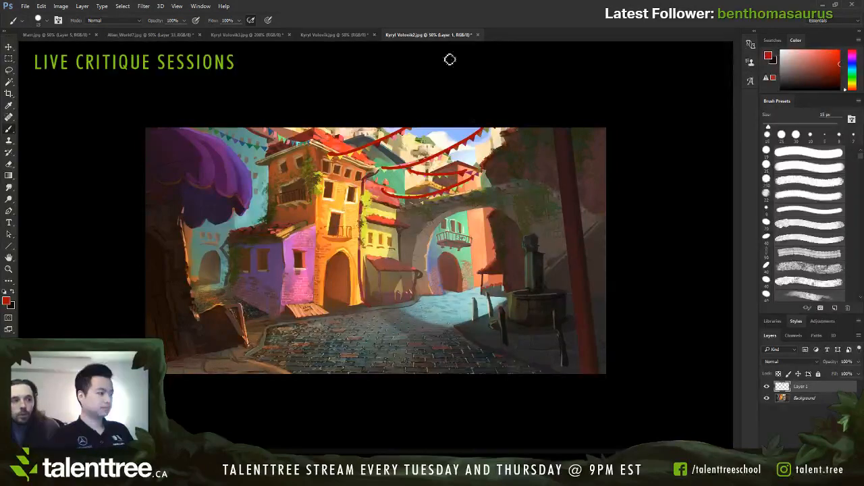
Step: Check the alley painting's values in a greyscale proof, and undo the red bunting lines and the added layer
key(ctrl+y)
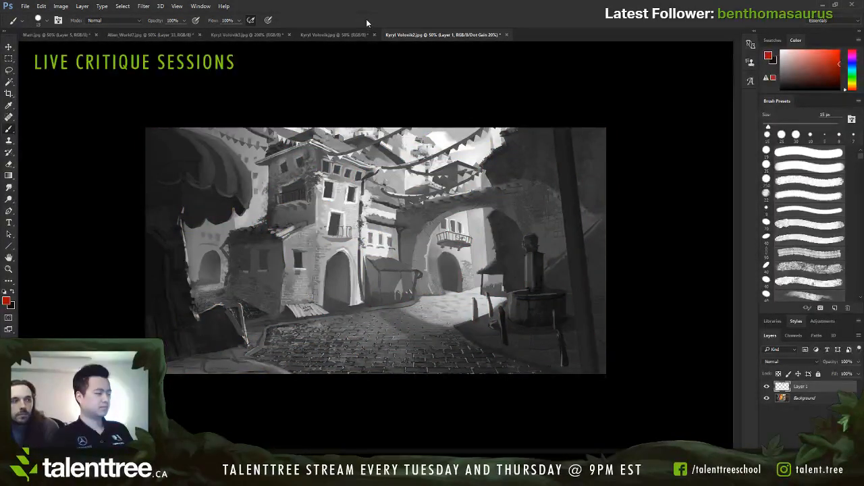
key(ctrl+y)
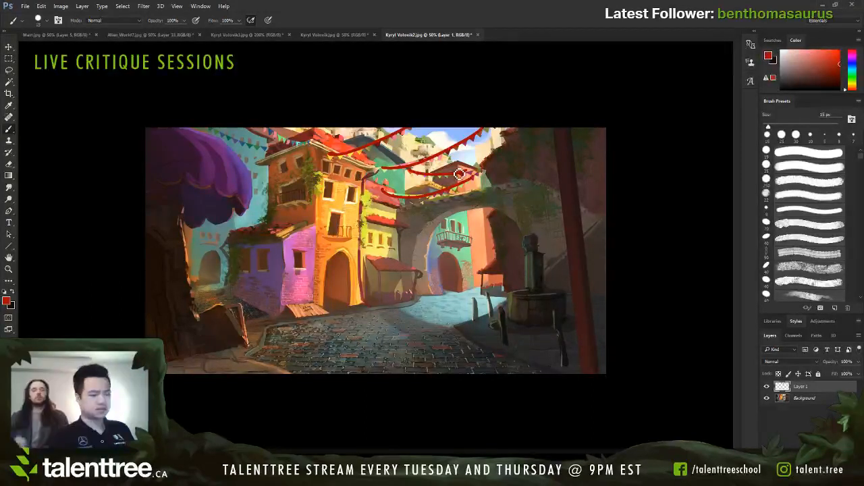
key(ctrl+alt+z)
key(ctrl+alt+z)
key(ctrl+alt+z)
key(ctrl+alt+z)
key(ctrl+alt+z)
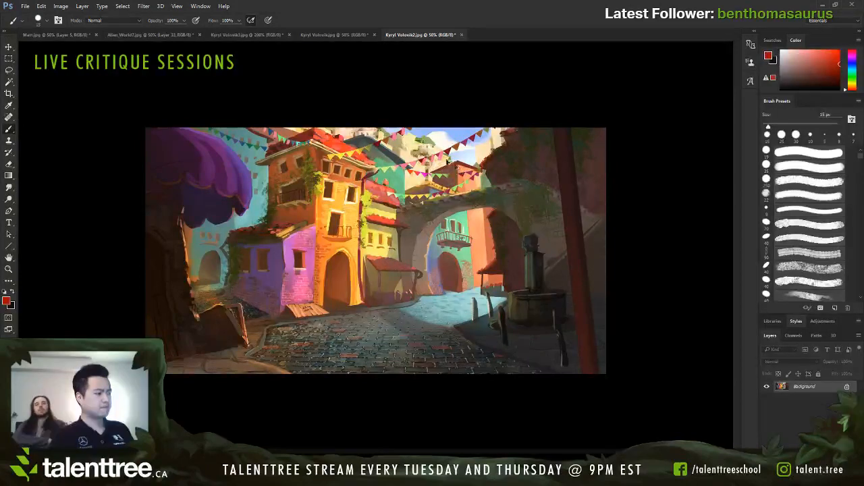
Step: Switch to the Alien_World7 painting and compare its values in a greyscale proof against the colour view
click(236, 35)
click(177, 33)
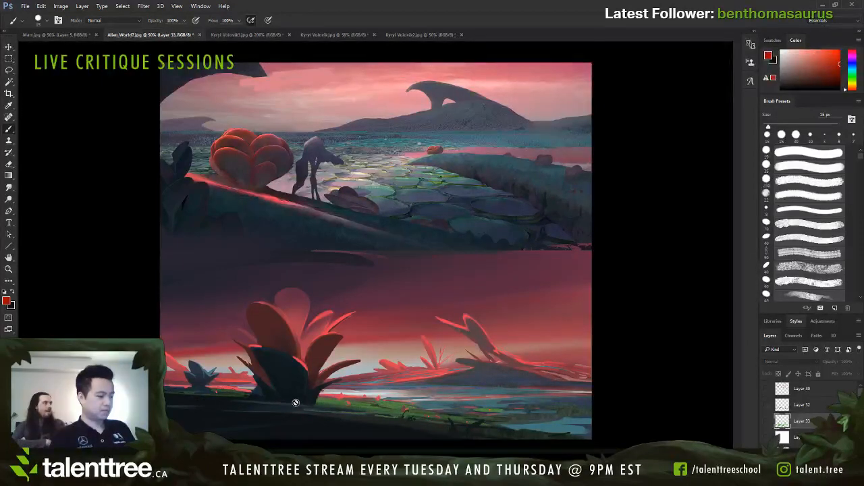
key(ctrl+y)
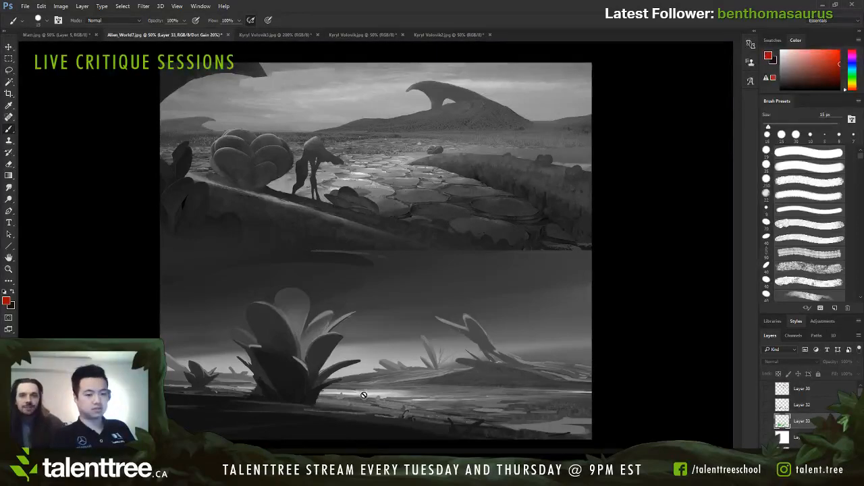
key(ctrl+y)
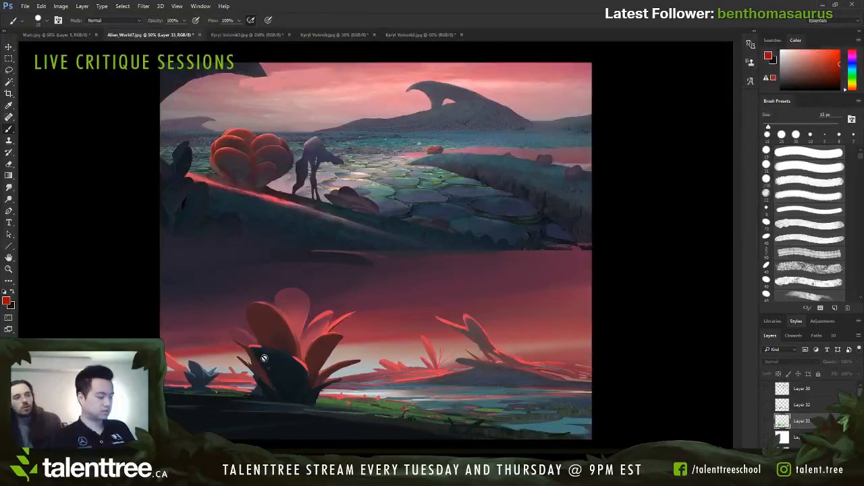
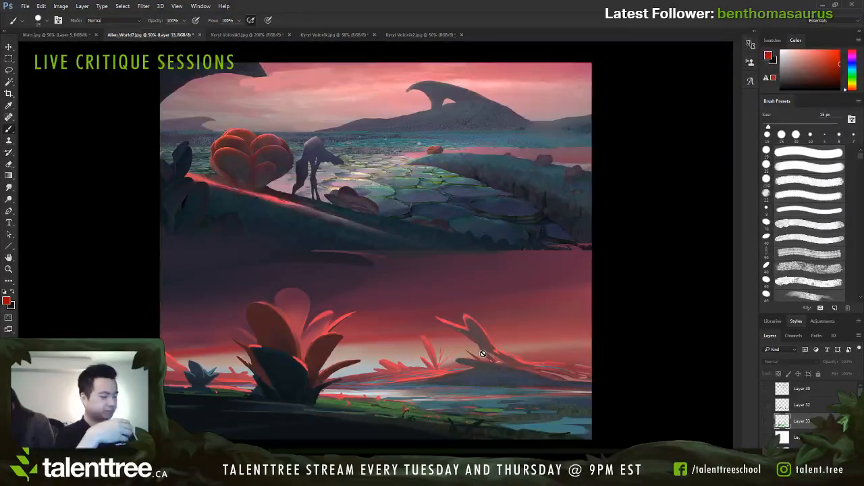
Step: Switch to the colourful town painting with the arch and stone well, and add a new layer
click(408, 35)
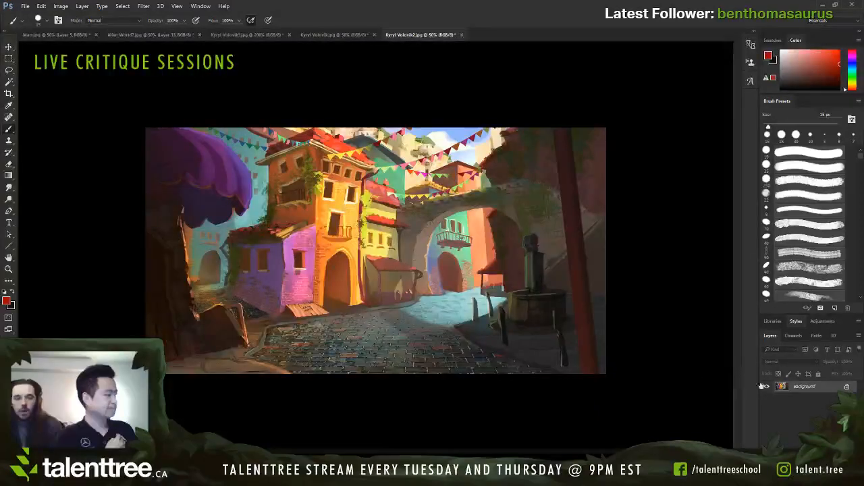
key(ctrl+shift+alt+n)
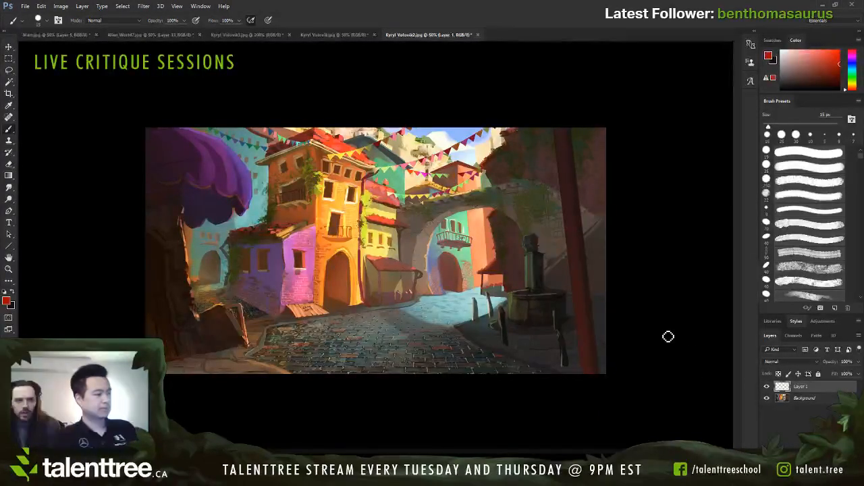
Step: Try orange-red lines along the arch's underside and around the tall orange building's silhouette, and clear them from the layer
alt+click(335, 142)
key(bracketright)
key(bracketright)
key(bracketleft)
key(bracketleft)
key(bracketleft)
key(bracketleft)
drag(400, 225, 498, 201)
key(bracketright)
key(bracketright)
key(bracketright)
key(bracketright)
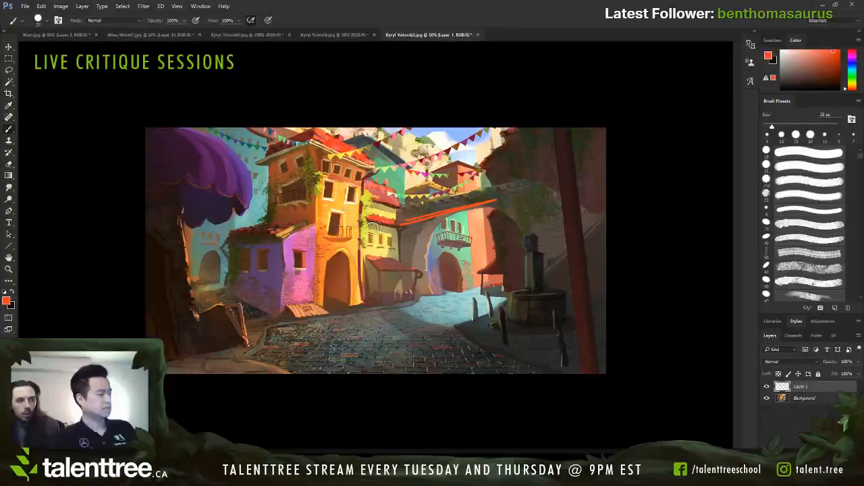
mouse_move(365, 307)
mouse_down()
mouse_move(391, 165)
mouse_move(341, 140)
mouse_move(311, 235)
mouse_move(263, 193)
mouse_move(257, 173)
mouse_move(274, 131)
mouse_up()
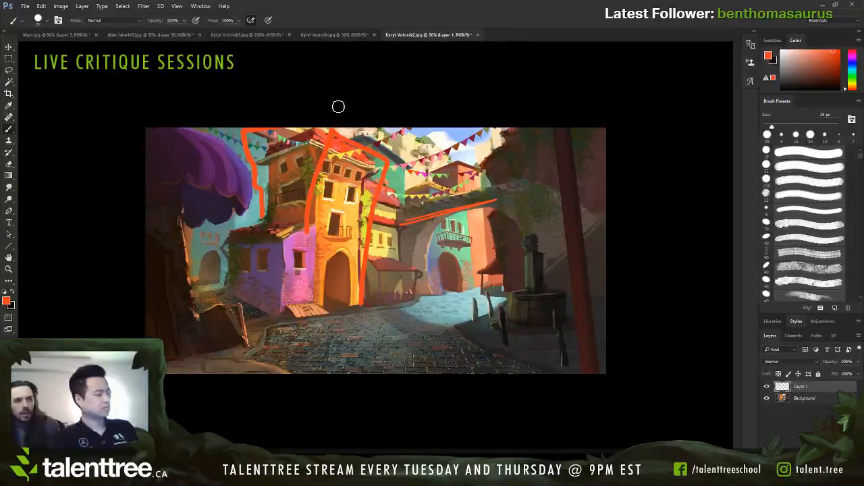
key(ctrl+a)
key(Delete)
key(ctrl+d)
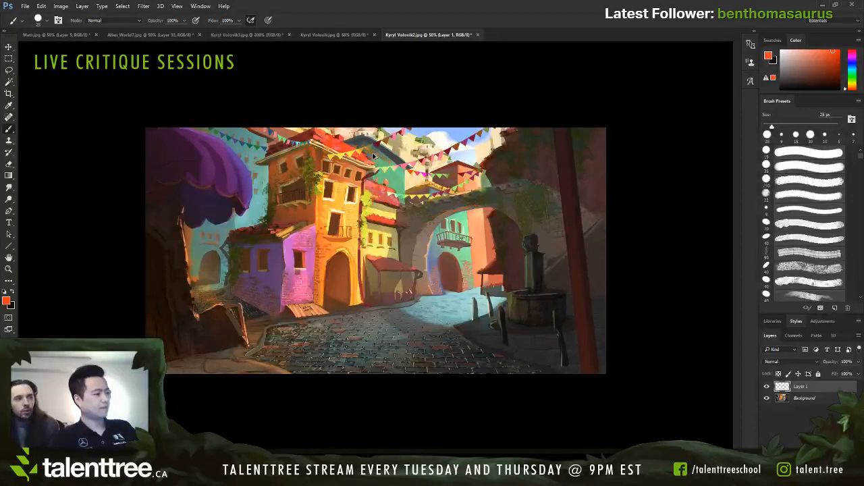
Step: Try a thin dark red line on the teal building seen through the arch, and undo it
click(92, 106)
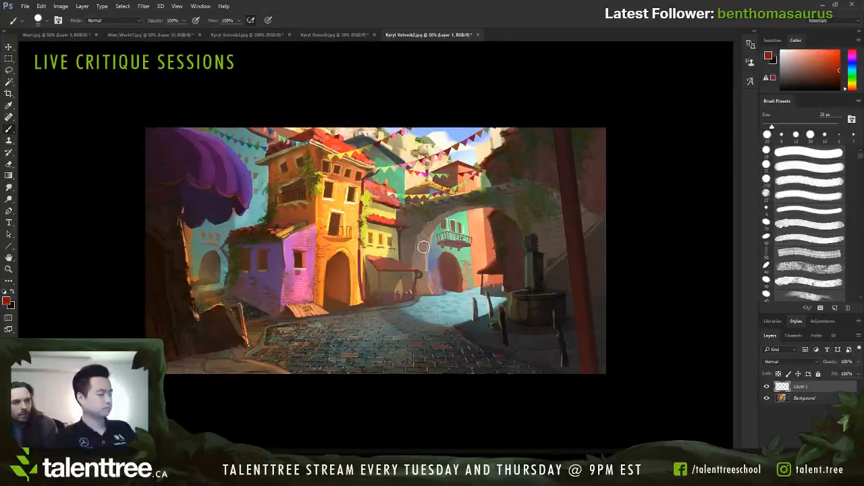
key([)
key([)
key([)
key([)
key(bracketright)
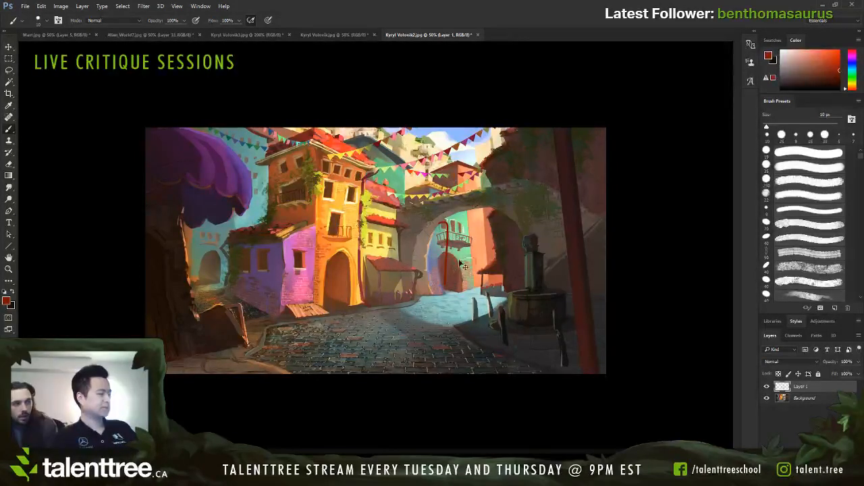
key(bracketright)
key(bracketright)
mouse_move(433, 234)
mouse_down()
mouse_move(435, 291)
mouse_move(438, 236)
mouse_up()
key(ctrl+z)
Step: Repaint the teal building seen through the arch with a straight-edged front and a narrower dark doorway
alt+click(462, 255)
alt+click(480, 244)
key(bracketright)
mouse_move(434, 268)
mouse_down()
mouse_move(434, 238)
mouse_move(442, 290)
mouse_move(440, 253)
mouse_move(453, 266)
mouse_move(448, 258)
mouse_move(450, 297)
mouse_move(451, 254)
mouse_move(452, 287)
mouse_move(460, 261)
mouse_move(462, 289)
mouse_move(462, 261)
mouse_up()
alt+click(466, 254)
key(bracketleft)
key(bracketleft)
alt+click(454, 272)
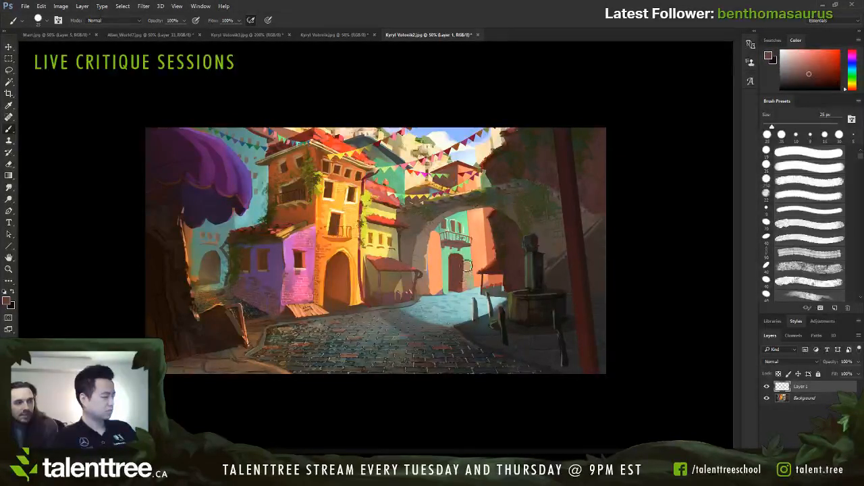
alt+click(476, 247)
Step: Block in the building above the arch as a simple salmon box with a sunlit face, painting out its roof
alt+click(474, 220)
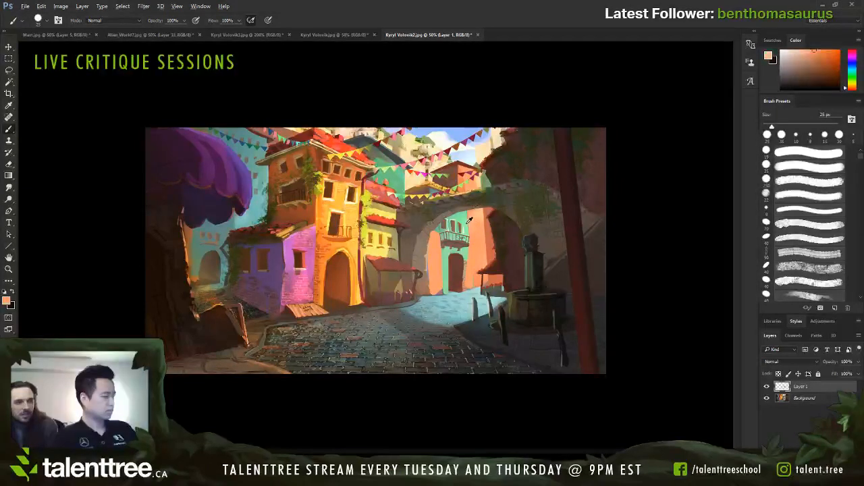
key(bracketleft)
mouse_move(445, 196)
mouse_down()
mouse_move(437, 193)
mouse_move(445, 188)
mouse_move(417, 193)
mouse_move(457, 191)
mouse_move(466, 182)
mouse_move(459, 190)
mouse_move(436, 176)
mouse_move(449, 160)
mouse_move(444, 166)
mouse_move(480, 167)
mouse_move(482, 189)
mouse_move(474, 182)
mouse_move(468, 190)
mouse_up()
alt+click(427, 191)
alt+click(453, 182)
key(bracketright)
alt+click(464, 161)
key(bracketleft)
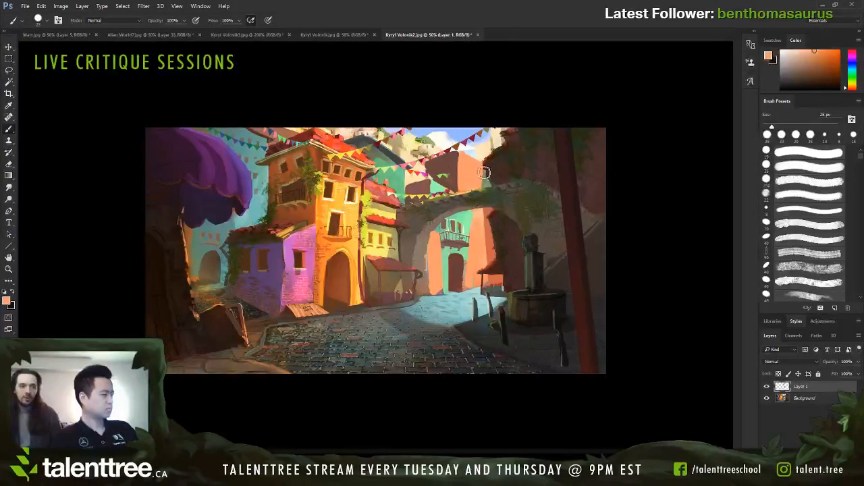
alt+click(490, 213)
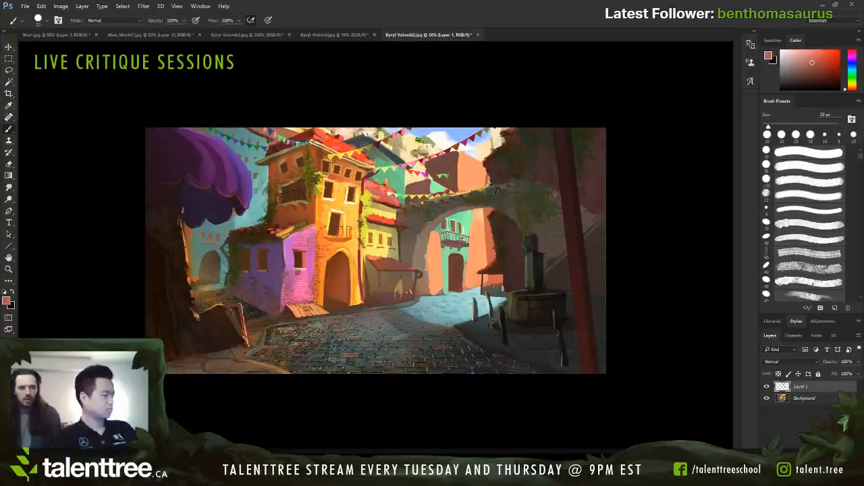
key(bracketleft)
key(bracketright)
Step: Paint dark brown over the arch's end and the adjoining wall to build a solid shadowed foreground building
alt+click(536, 171)
alt+click(501, 183)
key(bracketright)
key(bracketright)
key(bracketright)
drag(496, 173, 509, 226)
drag(508, 190, 527, 231)
key(bracketright)
mouse_move(515, 172)
mouse_down()
mouse_move(514, 225)
mouse_move(529, 177)
mouse_move(544, 250)
mouse_up()
Step: Extend the dark brown across the wall behind the well and darken the upper part of the red pole
key(bracketright)
key(bracketright)
drag(549, 192, 556, 250)
alt+click(572, 189)
key(bracketright)
mouse_move(574, 128)
mouse_down()
mouse_move(581, 214)
mouse_move(589, 202)
mouse_move(584, 129)
mouse_up()
alt+click(580, 212)
key(bracketleft)
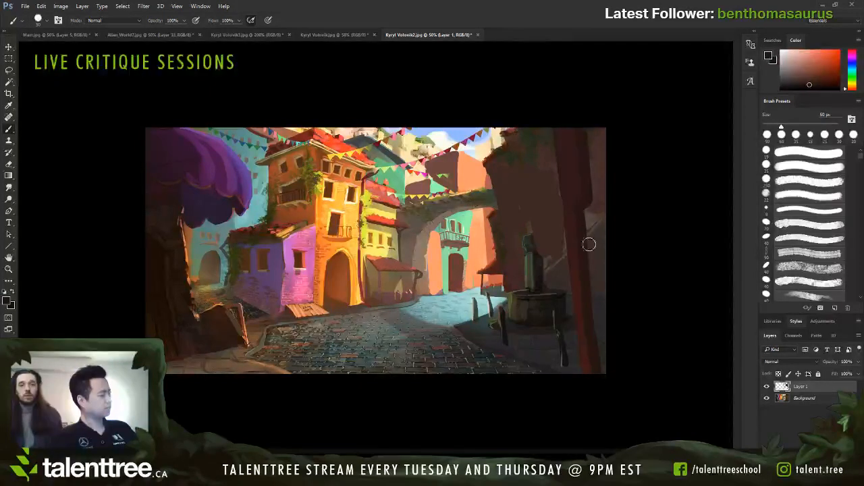
Step: Darken and reshape the well's pillar and its cap with near-black strokes, reducing the brush to 25 px
alt+click(543, 259)
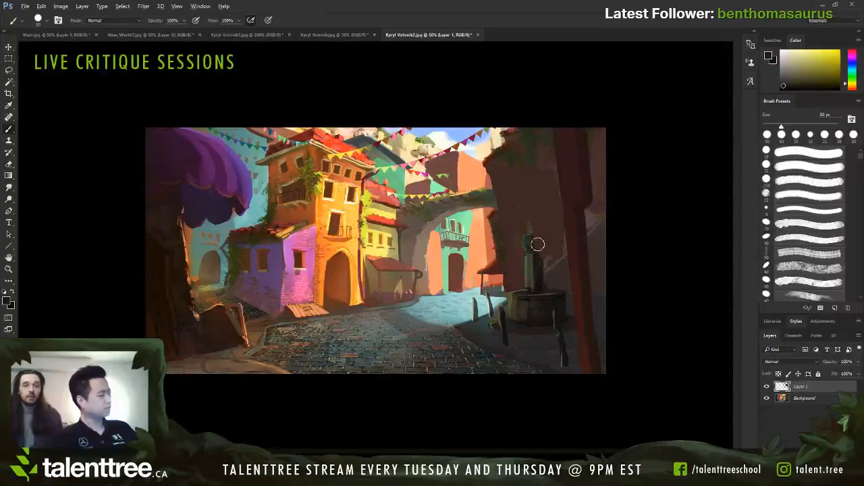
alt+click(540, 290)
key(bracketleft)
drag(541, 286, 536, 248)
key(bracketleft)
key(bracketleft)
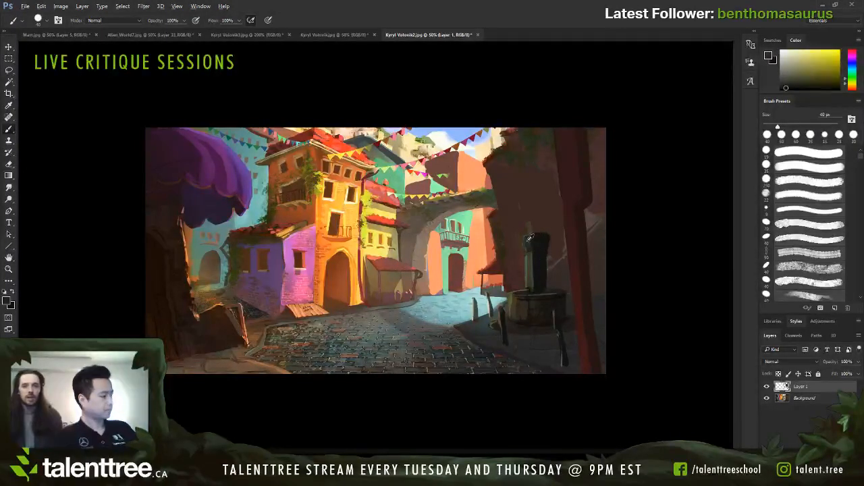
alt+click(530, 239)
key(bracketleft)
alt+click(542, 243)
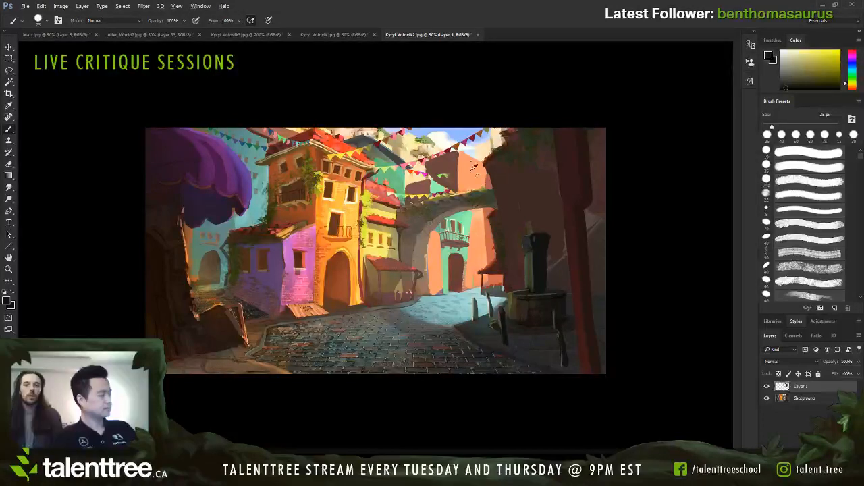
Step: Paint the roof behind the tall orange building as a flat dark blue-grey shape with a 40 px brush
alt+click(386, 147)
key(bracketright)
key(bracketright)
key(bracketright)
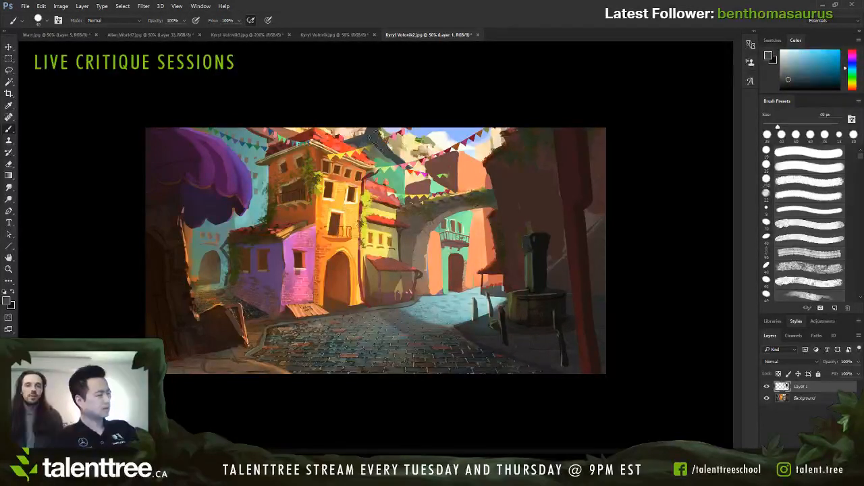
mouse_move(407, 164)
mouse_down()
mouse_move(393, 133)
mouse_move(375, 139)
mouse_move(368, 128)
mouse_up()
key(bracketleft)
key(bracketleft)
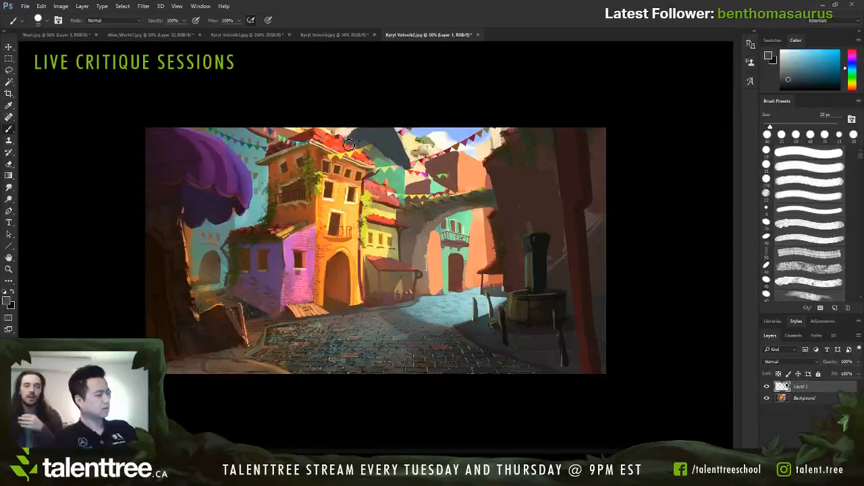
Step: Repaint the tall orange building's roof as a larger flat red shape with overhanging eaves and a dark underside
alt+click(330, 139)
key(bracketright)
key(bracketright)
key(bracketright)
key(bracketright)
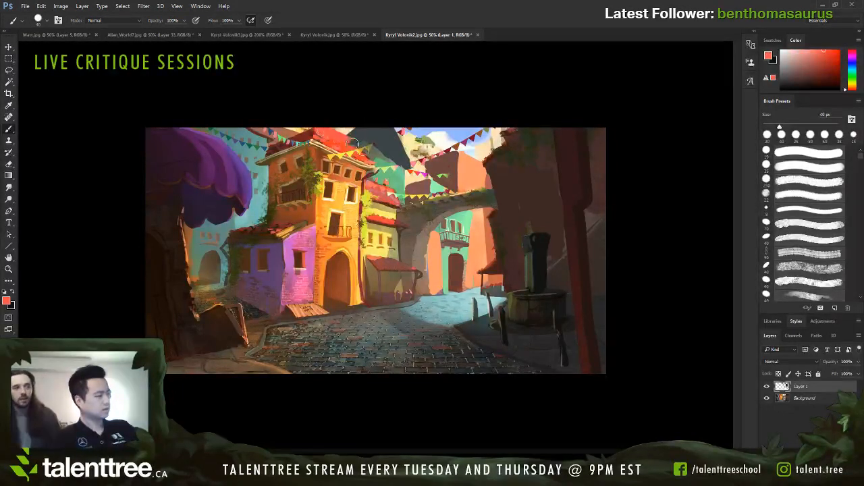
alt+click(308, 131)
mouse_move(273, 145)
mouse_down()
mouse_move(316, 125)
mouse_move(276, 143)
mouse_move(275, 132)
mouse_move(273, 146)
mouse_move(280, 127)
mouse_move(272, 145)
mouse_move(272, 131)
mouse_move(253, 162)
mouse_move(282, 135)
mouse_move(282, 143)
mouse_move(319, 131)
mouse_move(254, 170)
mouse_move(314, 140)
mouse_up()
key(bracketleft)
key(bracketleft)
alt+click(277, 154)
key(bracketleft)
key(bracketleft)
mouse_move(314, 141)
mouse_down()
mouse_move(249, 170)
mouse_move(310, 148)
mouse_up()
alt+click(271, 160)
mouse_move(262, 166)
mouse_down()
mouse_move(315, 144)
mouse_move(348, 160)
mouse_move(338, 156)
mouse_up()
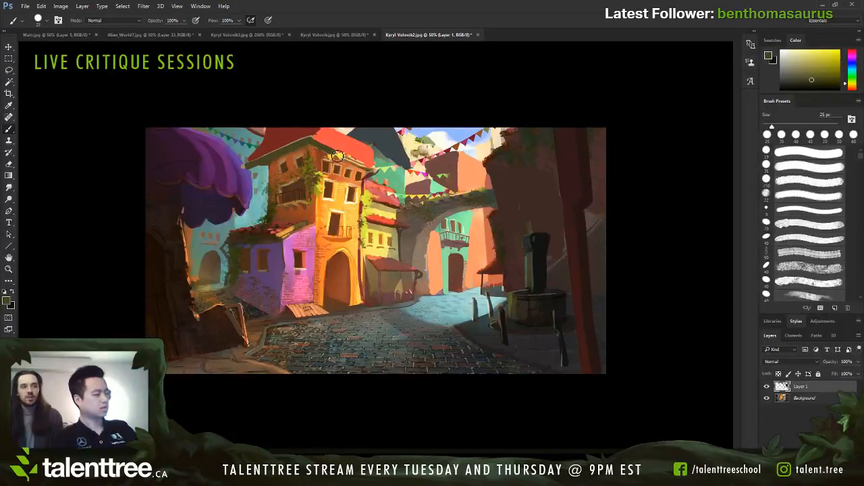
Step: Paint teal between the purple awning and the tall building, trimming the awning's edge with a 40 px brush
alt+click(253, 174)
key(bracketright)
key(bracketright)
key(bracketright)
mouse_move(251, 150)
mouse_down()
mouse_move(243, 159)
mouse_move(249, 199)
mouse_move(257, 187)
mouse_up()
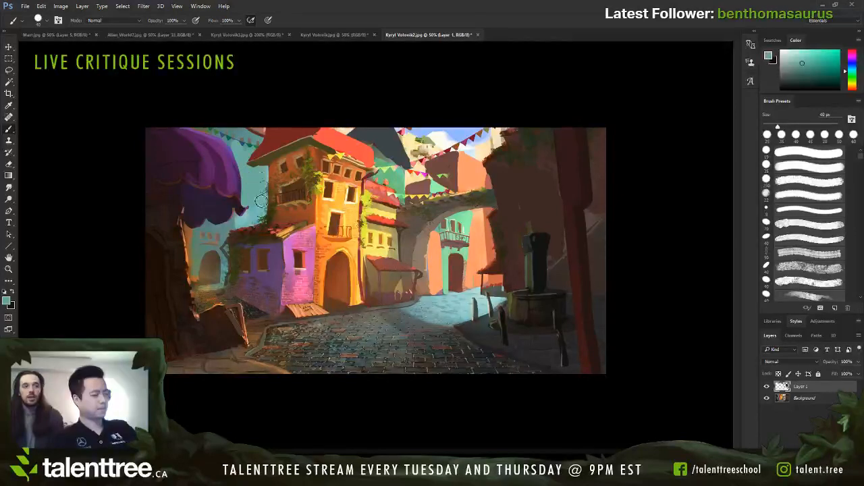
Step: Extend the tall building's shaded wall outward under the eave with orange-brown, and add olive foliage along its edge
alt+click(281, 179)
alt+click(274, 170)
key(bracketleft)
key(bracketleft)
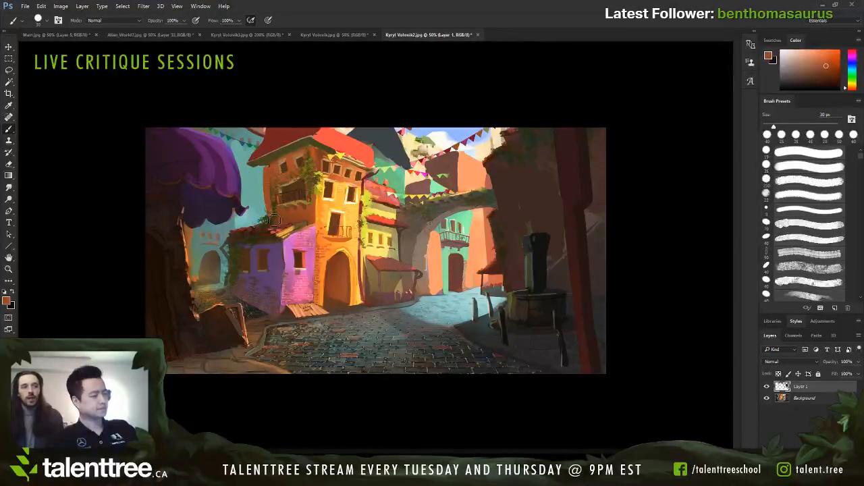
alt+click(259, 175)
alt+click(274, 164)
mouse_move(262, 177)
mouse_down()
mouse_move(277, 154)
mouse_move(266, 171)
mouse_move(275, 216)
mouse_up()
alt+click(275, 189)
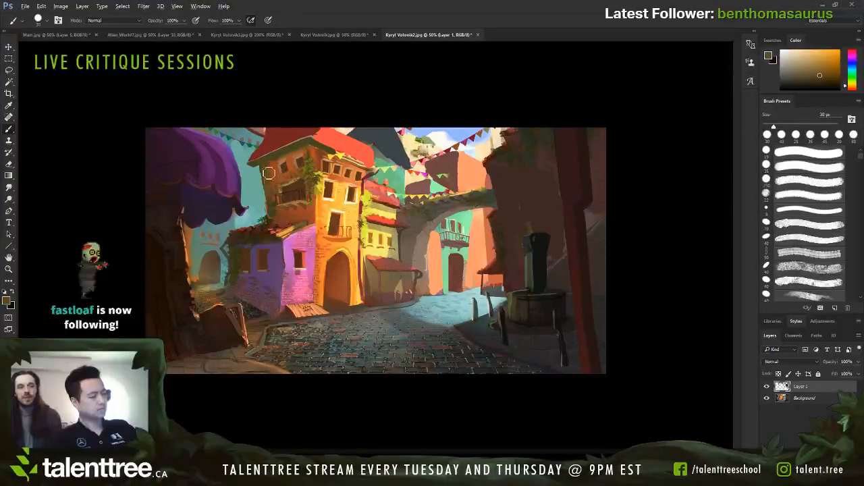
alt+click(274, 192)
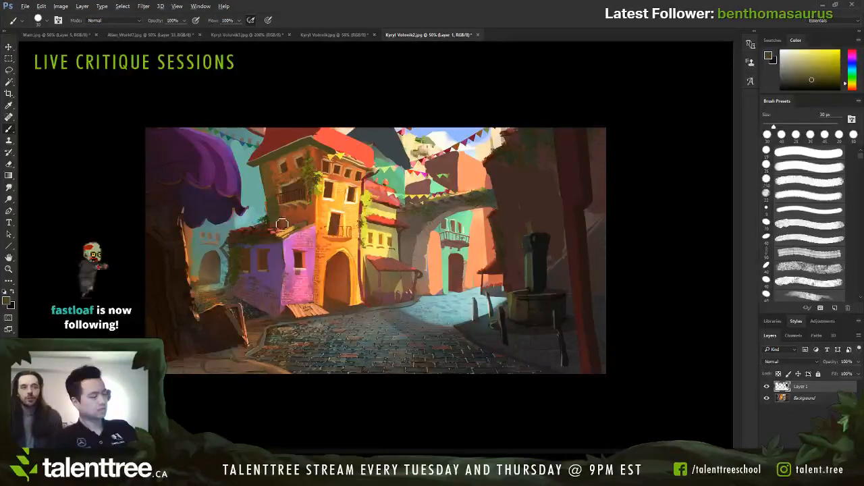
Step: Extend the purple house's dark red roof edge outward past its wall using a 15 px brush
alt+click(281, 226)
key(bracketleft)
key(bracketleft)
mouse_move(268, 241)
mouse_down()
mouse_move(247, 238)
mouse_move(272, 241)
mouse_move(254, 228)
mouse_move(266, 231)
mouse_move(218, 241)
mouse_up()
alt+click(252, 227)
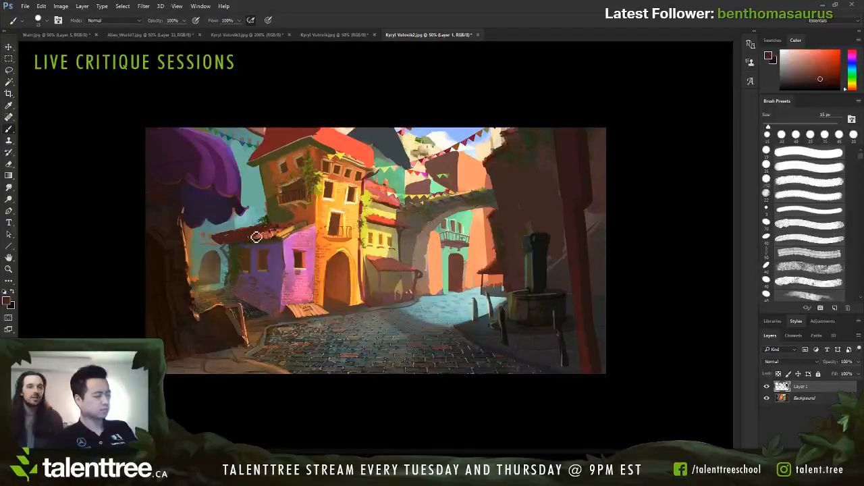
Step: Repaint the purple house's shaded wall and outer edge with muted purple, covering the vines and tapering the base
alt+click(236, 261)
key(])
mouse_move(230, 287)
mouse_down()
mouse_move(237, 255)
mouse_move(230, 292)
mouse_move(252, 291)
mouse_move(230, 298)
mouse_move(259, 311)
mouse_up()
alt+click(244, 272)
key(])
alt+click(236, 256)
key(])
alt+click(254, 272)
alt+click(250, 293)
alt+click(254, 305)
alt+click(240, 285)
drag(272, 299, 264, 317)
alt+click(254, 282)
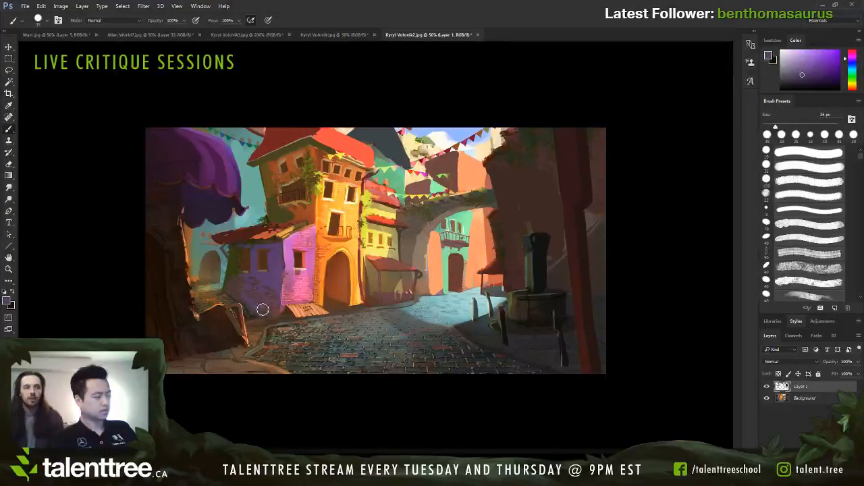
Step: Try a brush stroke on the tall orange building's wall beside the balcony door, and undo it
alt+click(343, 214)
mouse_move(342, 208)
mouse_down()
mouse_move(334, 216)
mouse_move(347, 216)
mouse_up()
key(ctrl+z)
Step: Brush pale yellow highlights onto the tall building's sunlit wall between its windows with a 15 to 20 px brush
key(bracketleft)
key(bracketleft)
alt+click(333, 204)
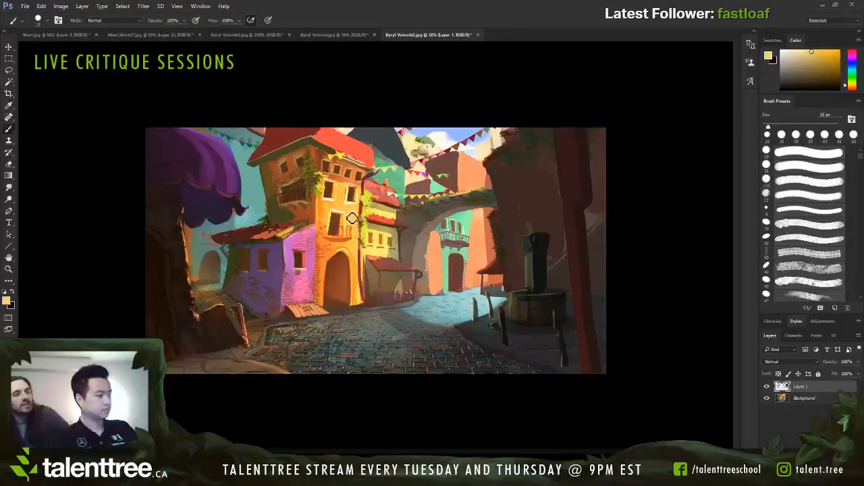
key(bracketright)
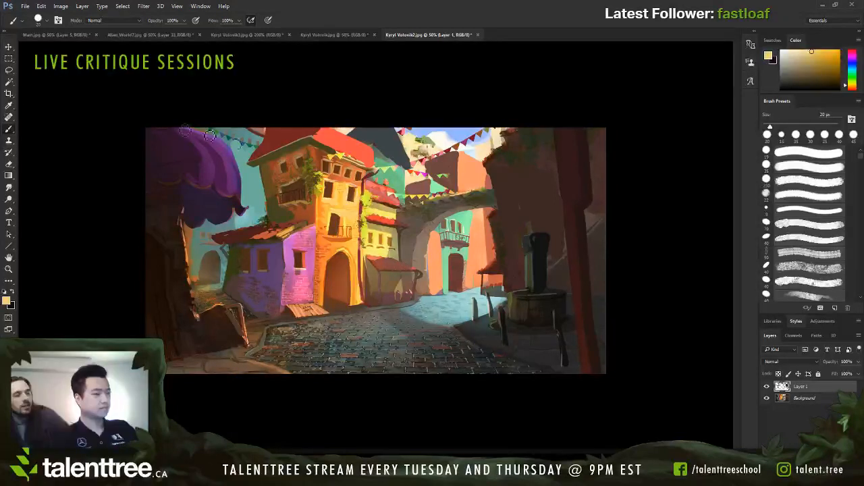
click(58, 88)
key(bracketleft)
key(bracketright)
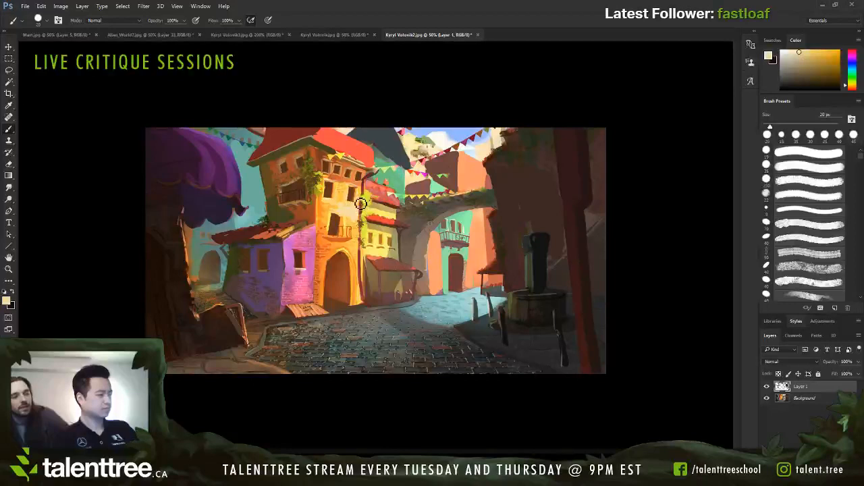
Step: Blend orange, yellow and orange-brown tones around the tall building's balcony door and the corner of its sunlit wall
alt+click(328, 214)
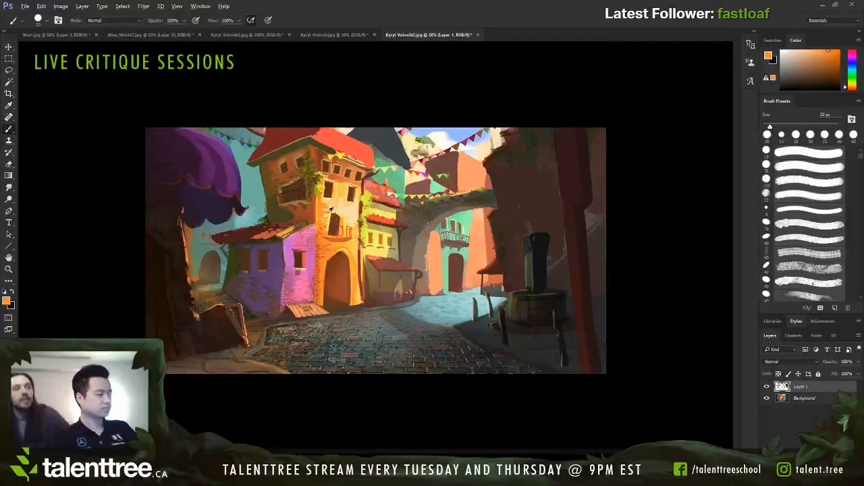
alt+click(330, 216)
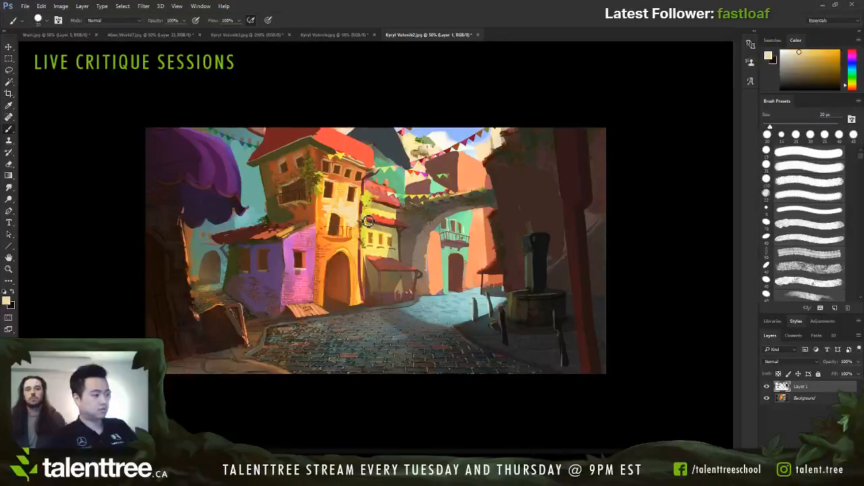
key(bracketright)
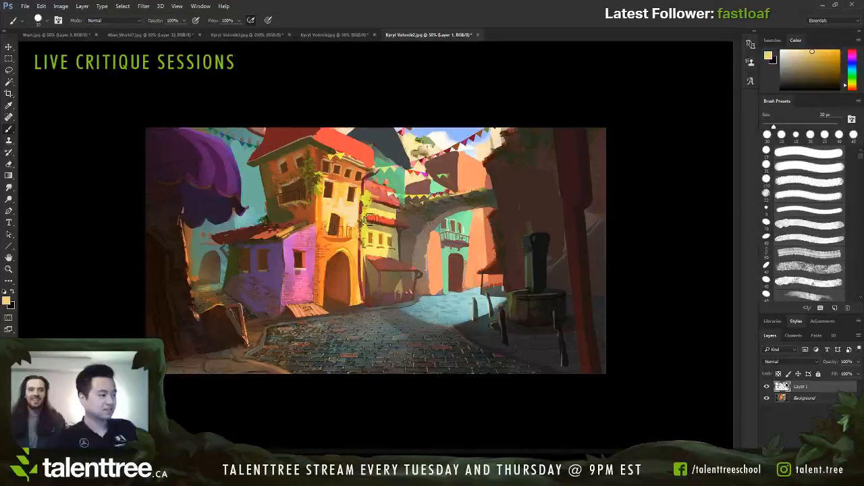
alt+click(322, 204)
alt+click(293, 210)
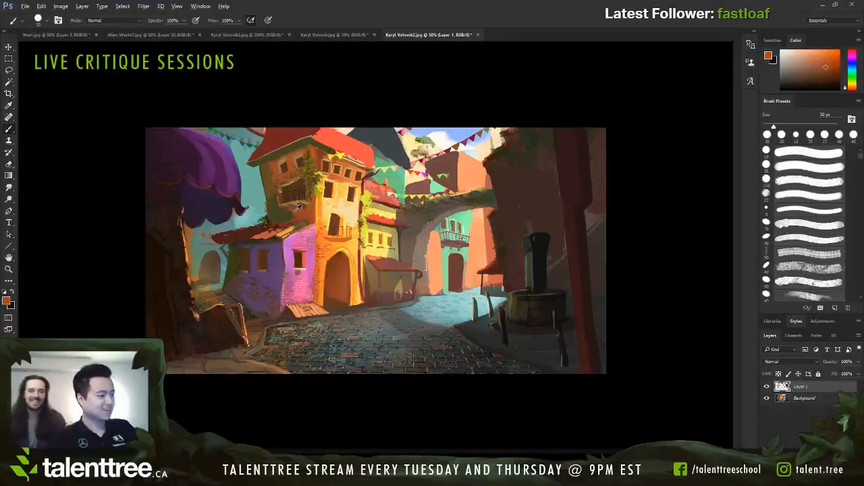
key(bracketleft)
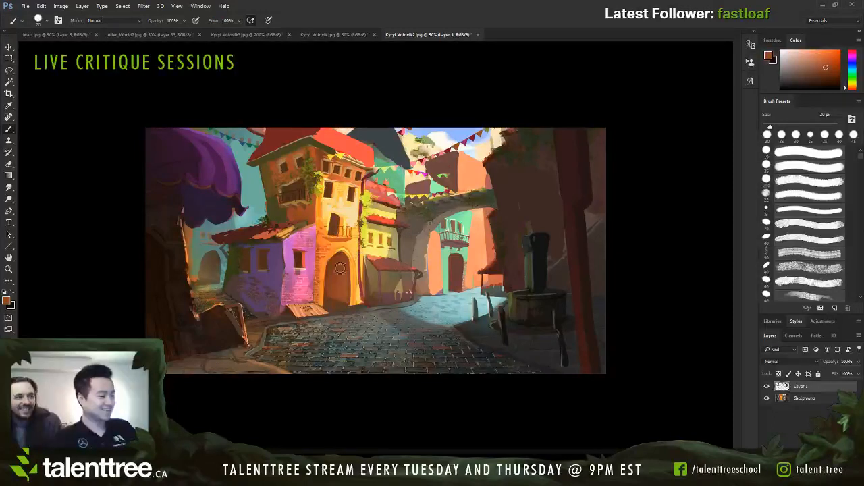
Step: Brush the lighter purple tone down the purple house's sunlit wall beside its front corner
alt+click(289, 247)
key(bracketright)
drag(288, 245, 286, 282)
Step: Touch up the purple house's roof edge with sampled roof and wall tones, using a 10 to 15 px brush
alt+click(289, 236)
alt+click(284, 239)
key(bracketleft)
key(bracketleft)
alt+click(285, 238)
drag(280, 242, 279, 247)
alt+click(293, 228)
alt+click(290, 235)
key(bracketright)
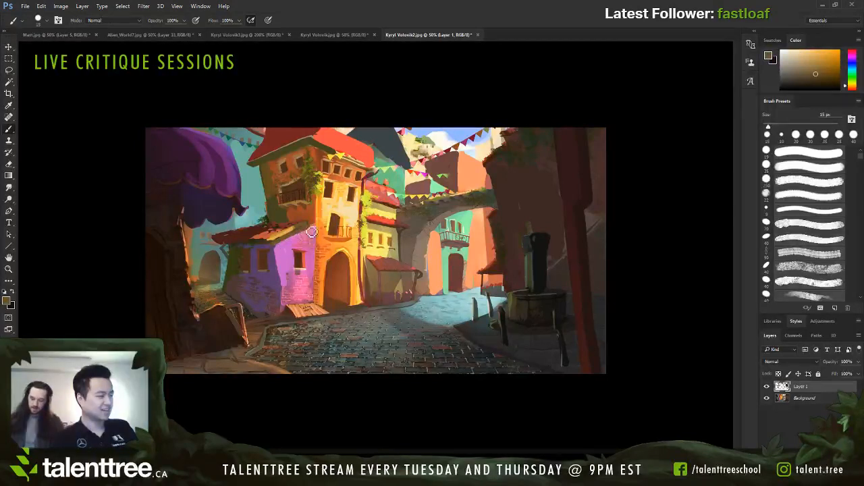
alt+click(304, 247)
key(bracketleft)
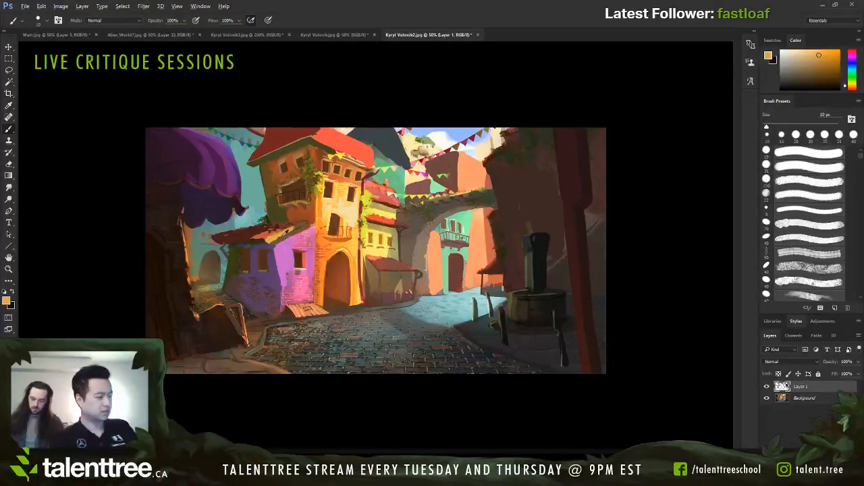
alt+click(288, 236)
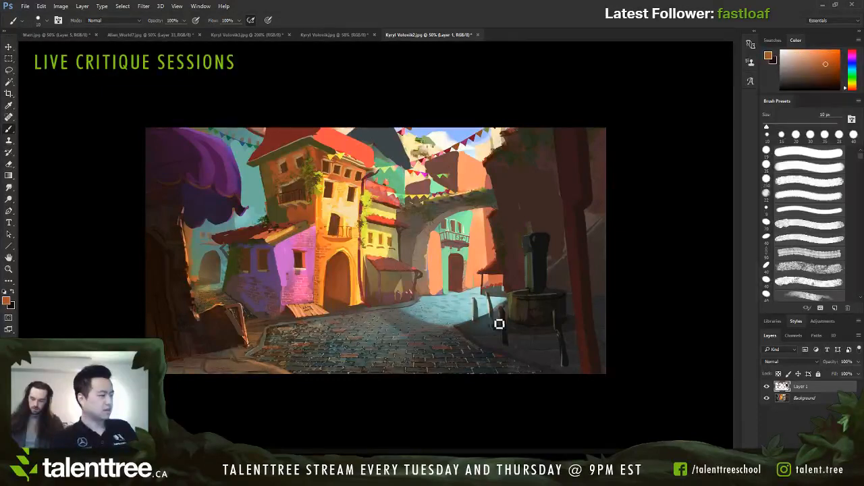
Step: Compare the paint-over with the original painting by hiding and showing Layer 1
click(766, 386)
click(767, 387)
click(766, 387)
click(766, 387)
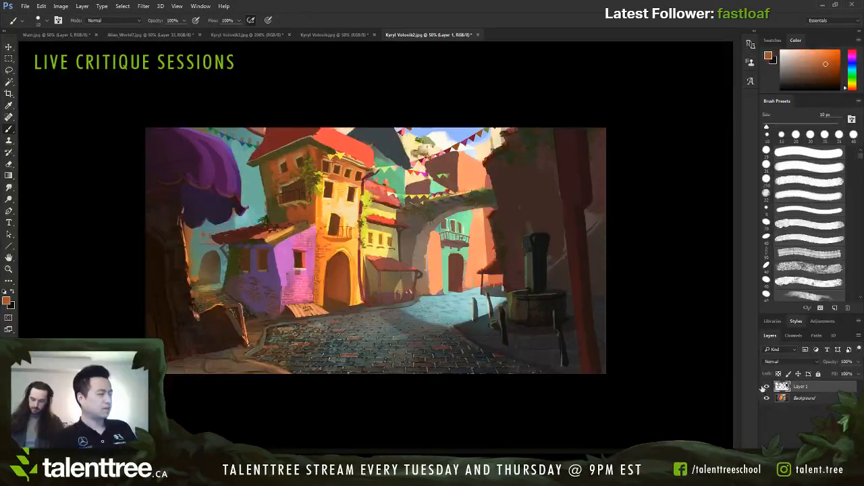
Step: Try 20 px pink strokes down the purple house's front corner, and undo them
alt+click(285, 261)
key(bracketright)
key(bracketright)
drag(274, 249, 283, 310)
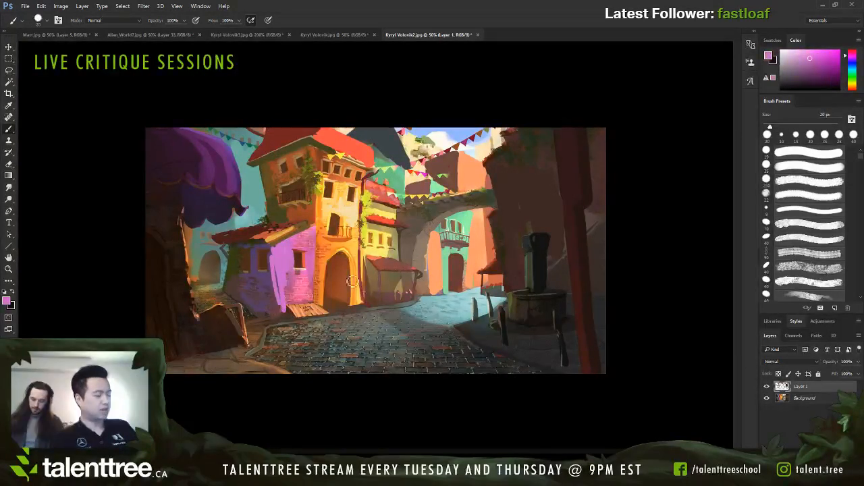
key(ctrl+z)
Step: Try 10 px orange-red lines along the purple house's front corner and roof edge, and undo them
alt+click(389, 216)
key(bracketleft)
key(bracketleft)
drag(278, 253, 283, 315)
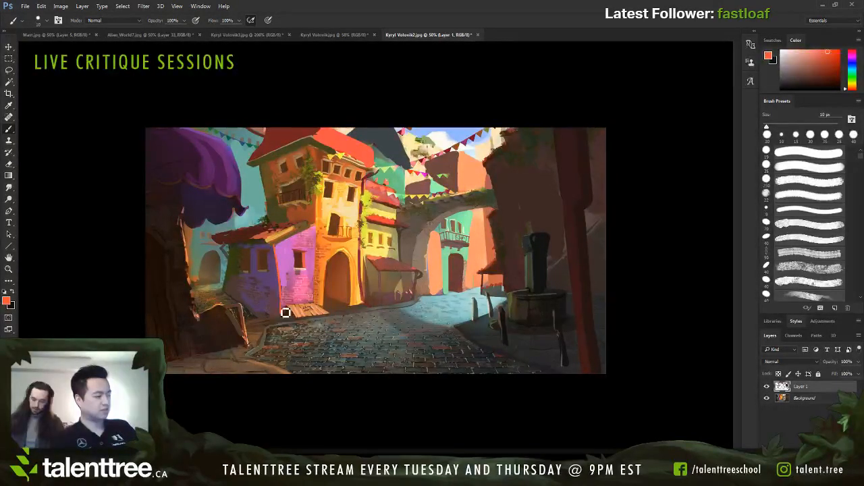
drag(273, 247, 315, 225)
key(ctrl+z)
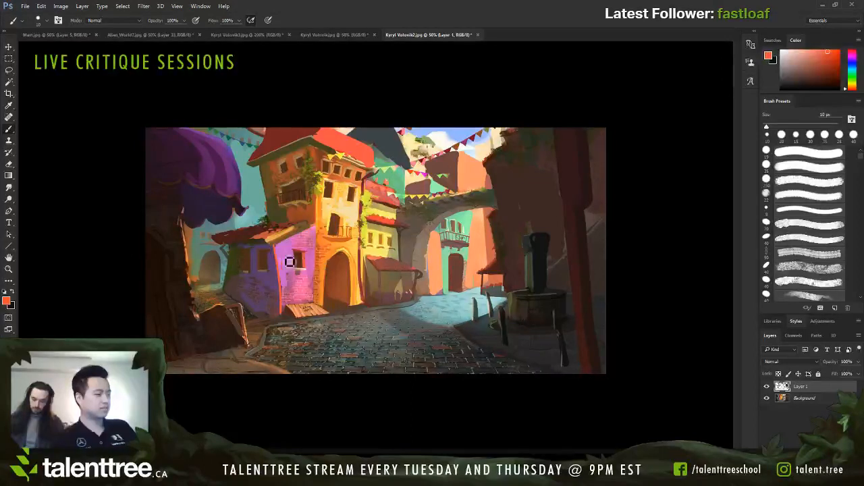
key(ctrl+z)
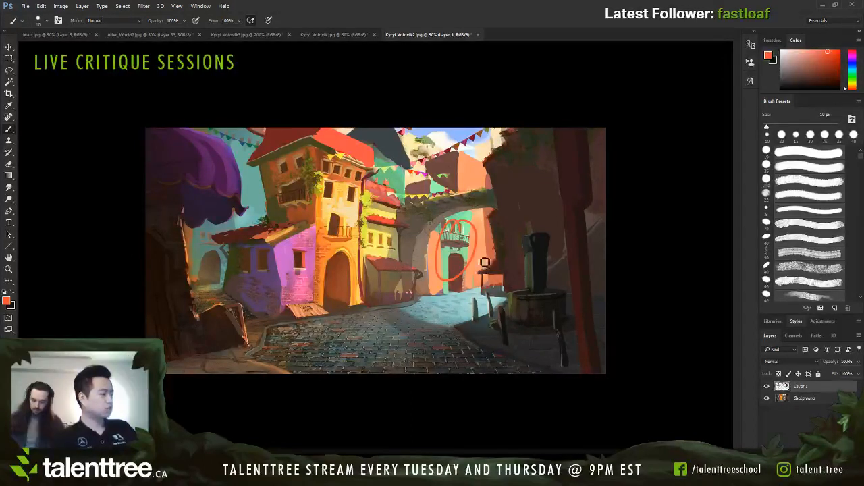
Step: Circle the areas around the distant doorway beyond the arch with orange-red ovals
mouse_move(498, 257)
mouse_down()
mouse_move(478, 265)
mouse_move(468, 286)
mouse_move(457, 263)
mouse_move(452, 287)
mouse_move(439, 251)
mouse_up()
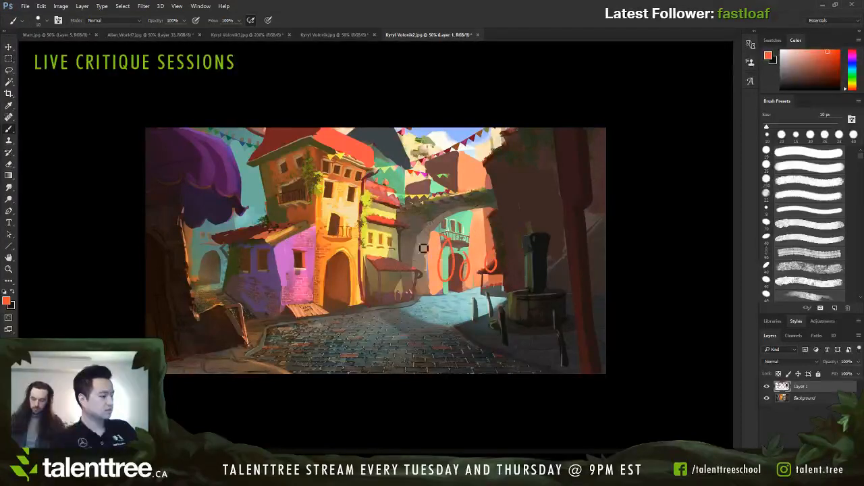
Step: Enlarge the tall orange building's upper windows and balcony door with dark brown strokes, using a brush up to 30 px
alt+click(335, 220)
key(bracketright)
key(bracketright)
key(bracketright)
mouse_move(337, 210)
mouse_down()
mouse_move(341, 233)
mouse_move(329, 169)
mouse_move(333, 187)
mouse_move(335, 174)
mouse_move(351, 179)
mouse_move(352, 189)
mouse_move(356, 175)
mouse_move(354, 193)
mouse_move(344, 173)
mouse_move(341, 195)
mouse_move(351, 162)
mouse_move(340, 201)
mouse_up()
key(bracketright)
alt+click(351, 163)
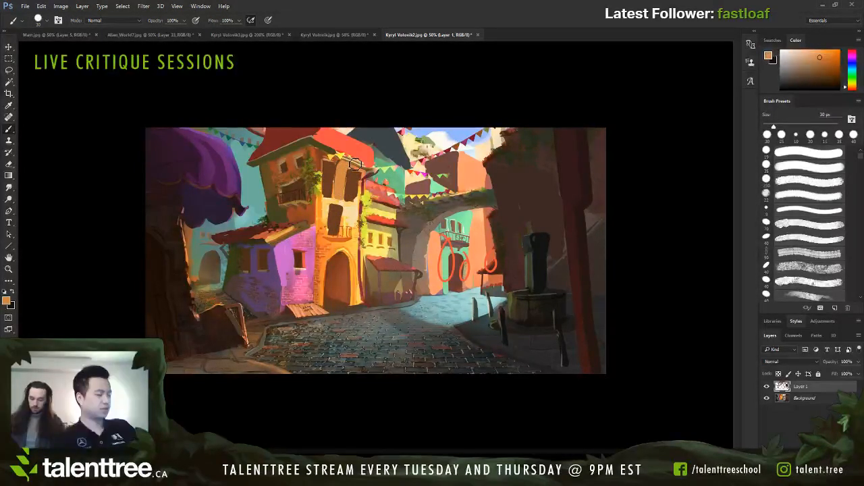
Step: Simplify the purple awning's stripes with broad strokes of sampled purple tones, using a brush up to 60 px
alt+click(226, 164)
alt+click(202, 138)
key(])
key(])
drag(196, 129, 230, 151)
alt+click(203, 150)
key(])
key(])
drag(171, 127, 193, 173)
drag(169, 131, 207, 188)
Step: Try a thick 60 px purple oval around the distant doorway, and undo it
mouse_move(466, 250)
mouse_down()
mouse_move(484, 257)
mouse_move(460, 261)
mouse_up()
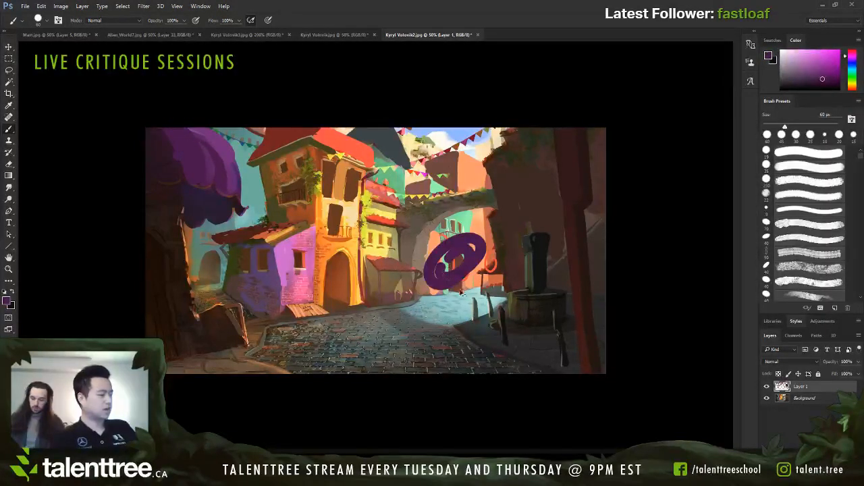
key(ctrl+z)
Step: Reduce the brush to 7 px, try purple perspective lines running from the distant doorway across the street, and undo them
key(bracketleft)
key(bracketleft)
key(bracketleft)
key(bracketleft)
key(bracketleft)
key(bracketleft)
key(bracketleft)
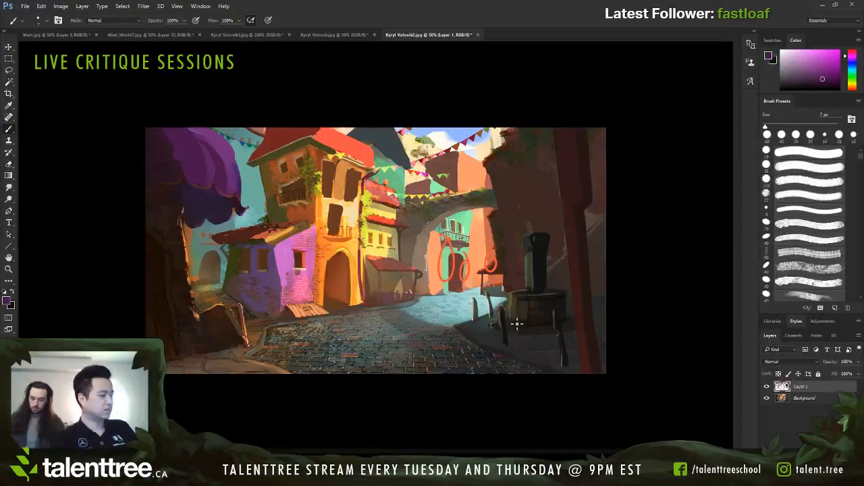
drag(453, 267, 445, 270)
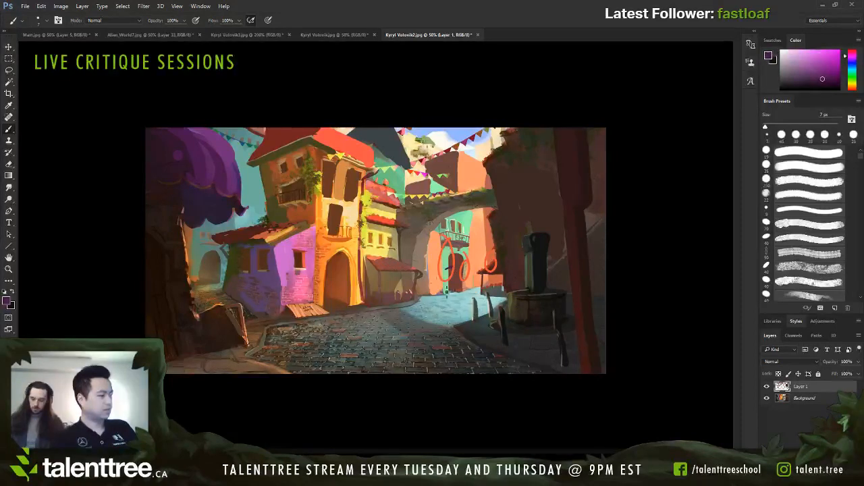
drag(463, 298, 336, 374)
drag(468, 292, 465, 321)
key(ctrl+alt+z)
key(ctrl+alt+z)
Step: Draw a purple horizon line across the painting and perspective lines fanning from a vanishing point just beside the distant doorway
drag(610, 269, 139, 270)
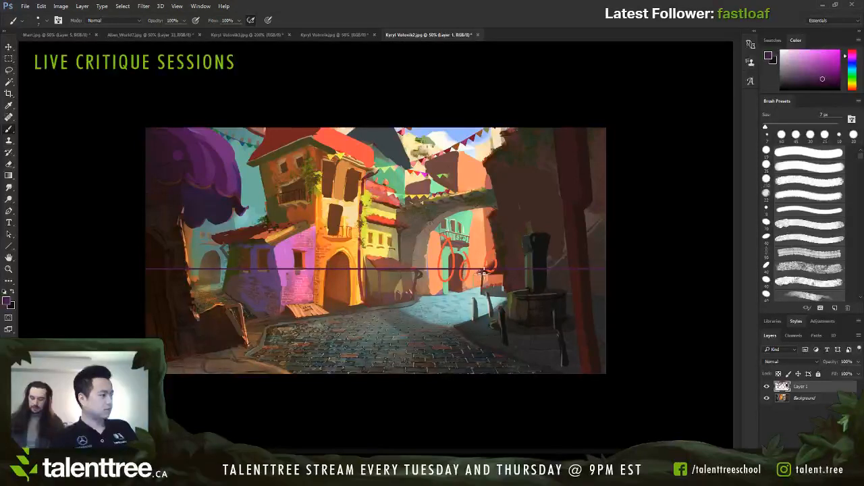
drag(480, 272, 327, 343)
key(ctrl+z)
drag(481, 272, 241, 390)
drag(252, 322, 466, 273)
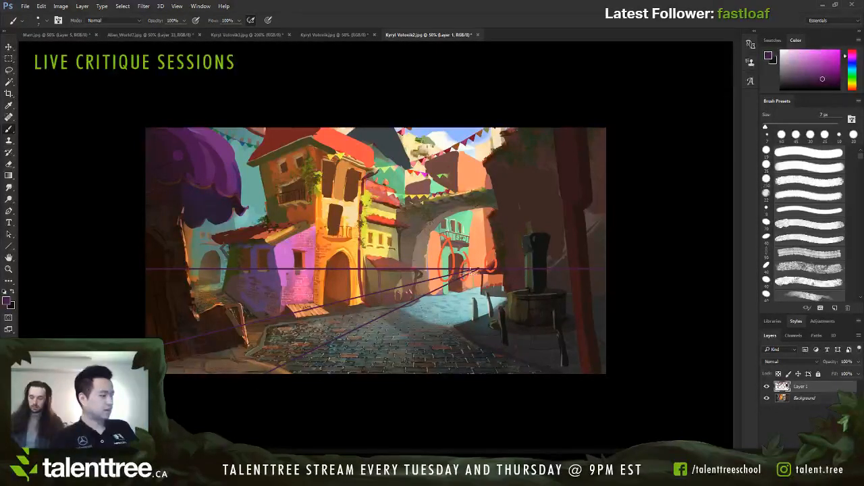
shift+click(156, 303)
click(373, 408)
shift+click(483, 272)
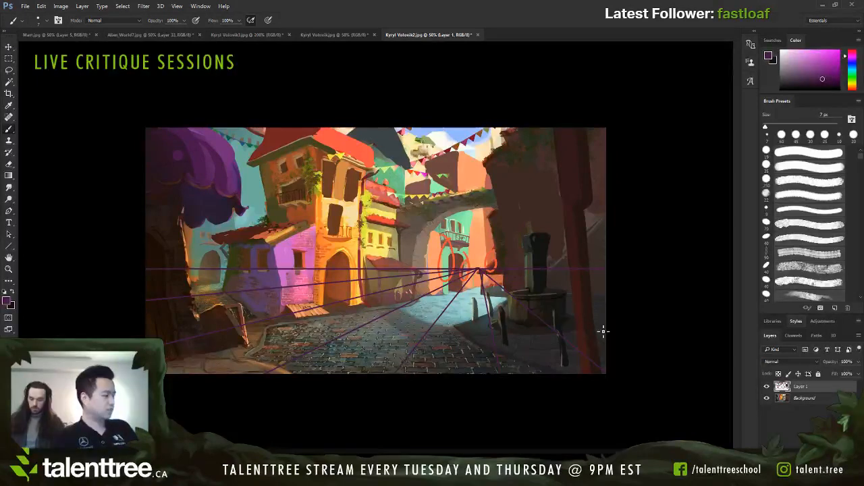
Step: Toggle Layer 1's visibility to compare with the original painting, leaving the paint-over hidden
click(766, 386)
click(766, 386)
click(766, 387)
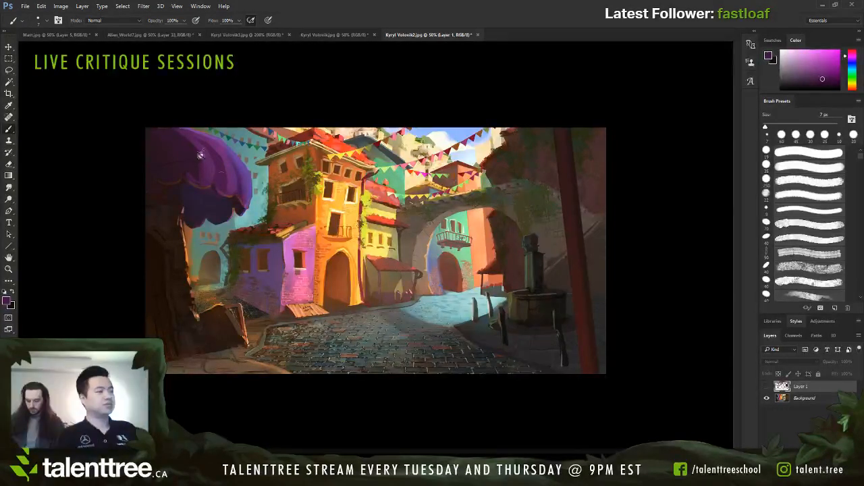
Step: Switch to the Alien_World7.jpg painting
click(145, 35)
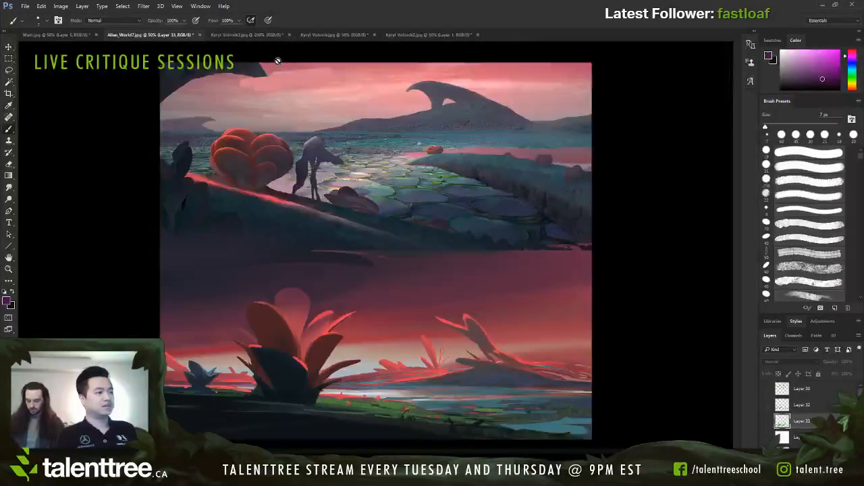